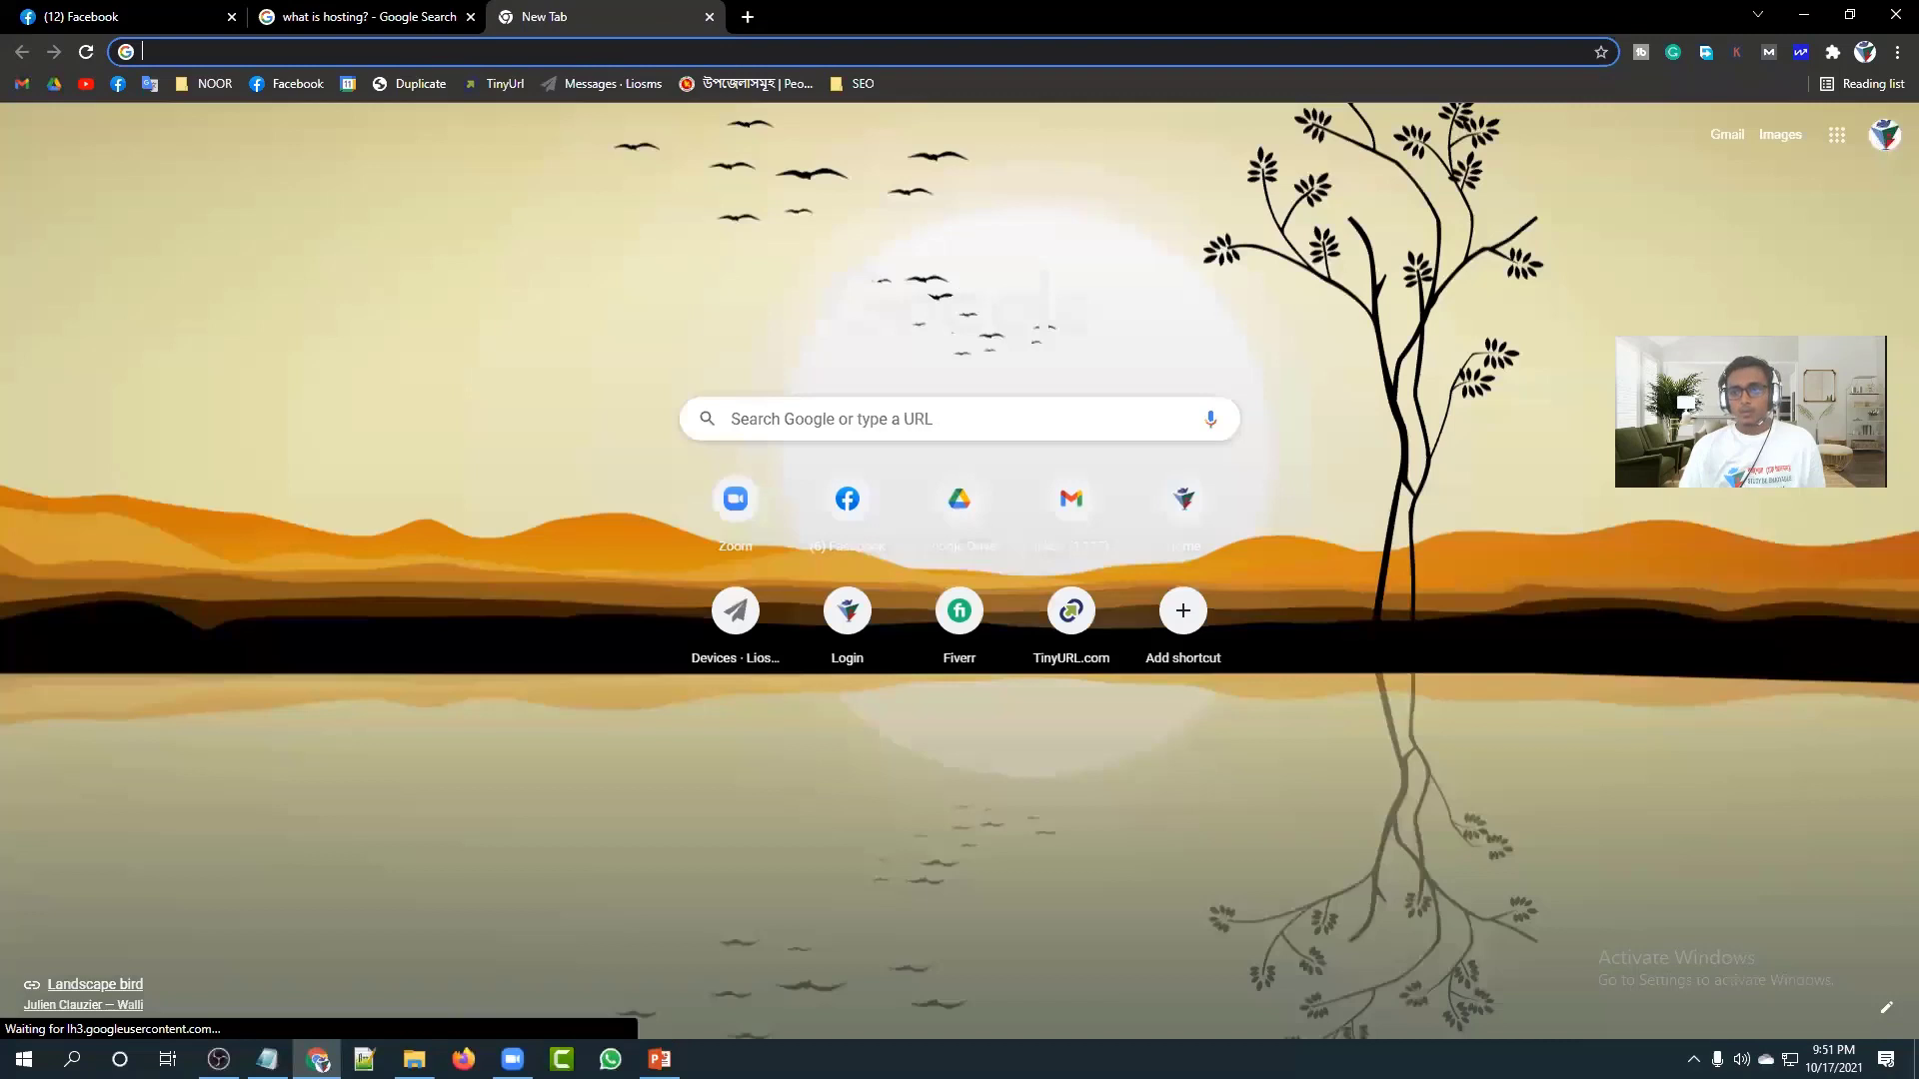
Sign in to the signed-out SHF Magazine Google account with the account password and decline the account settings review.
{"action": "left_click", "coordinate": [1885, 134]}
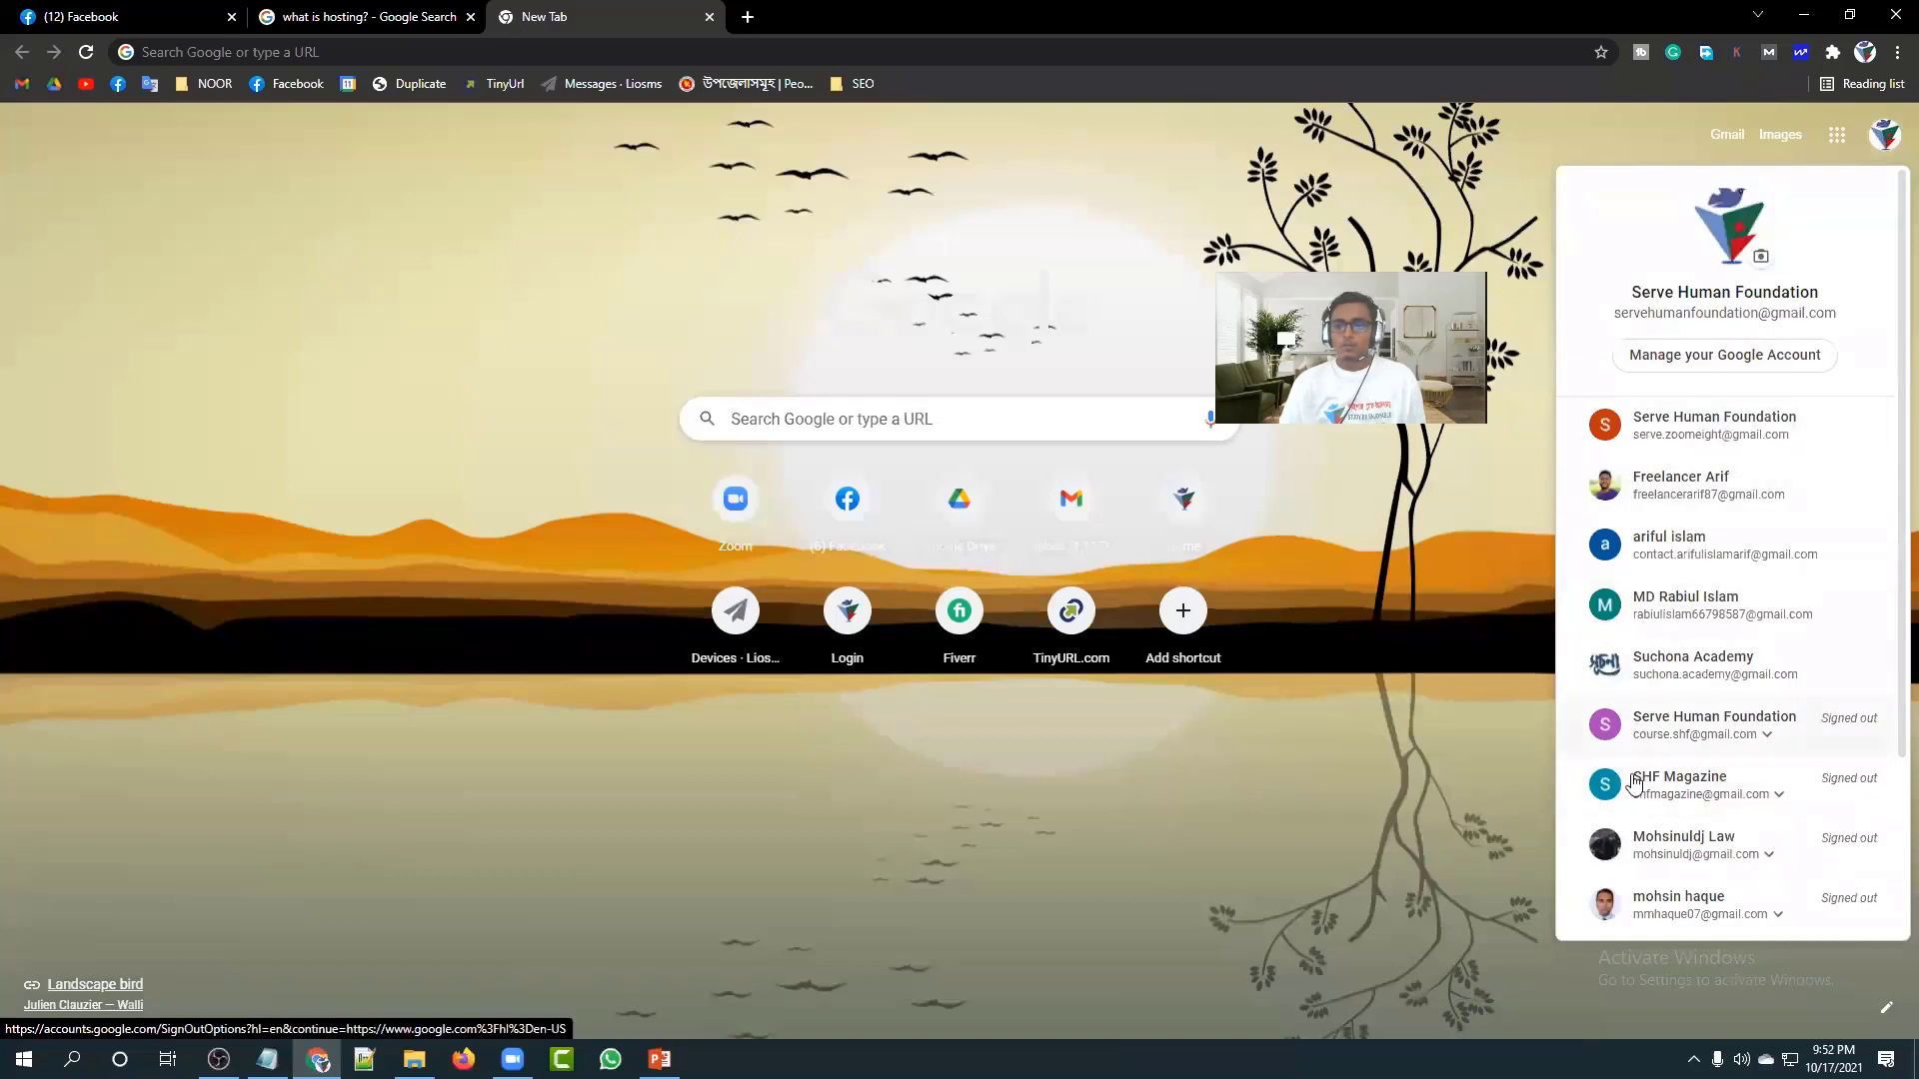
{"action": "left_click", "coordinate": [1662, 800]}
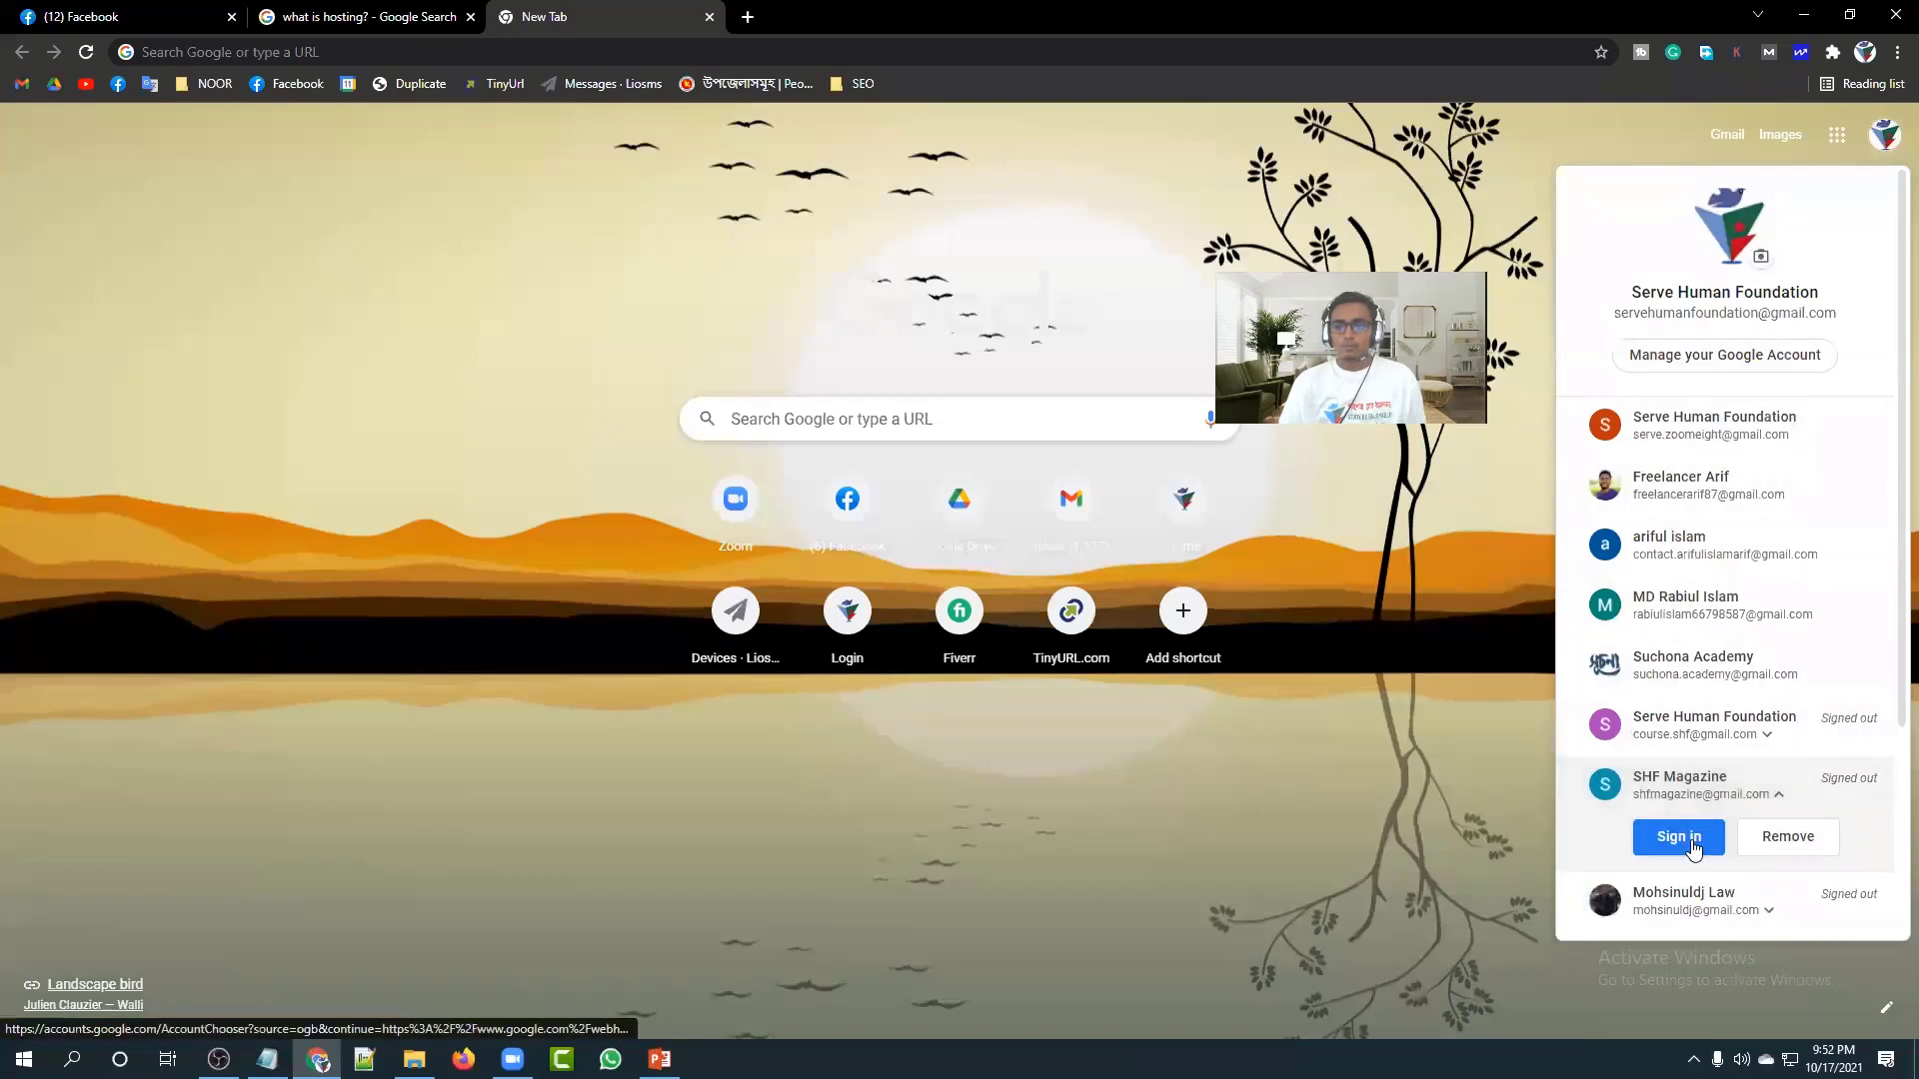
{"action": "left_click", "coordinate": [1679, 838]}
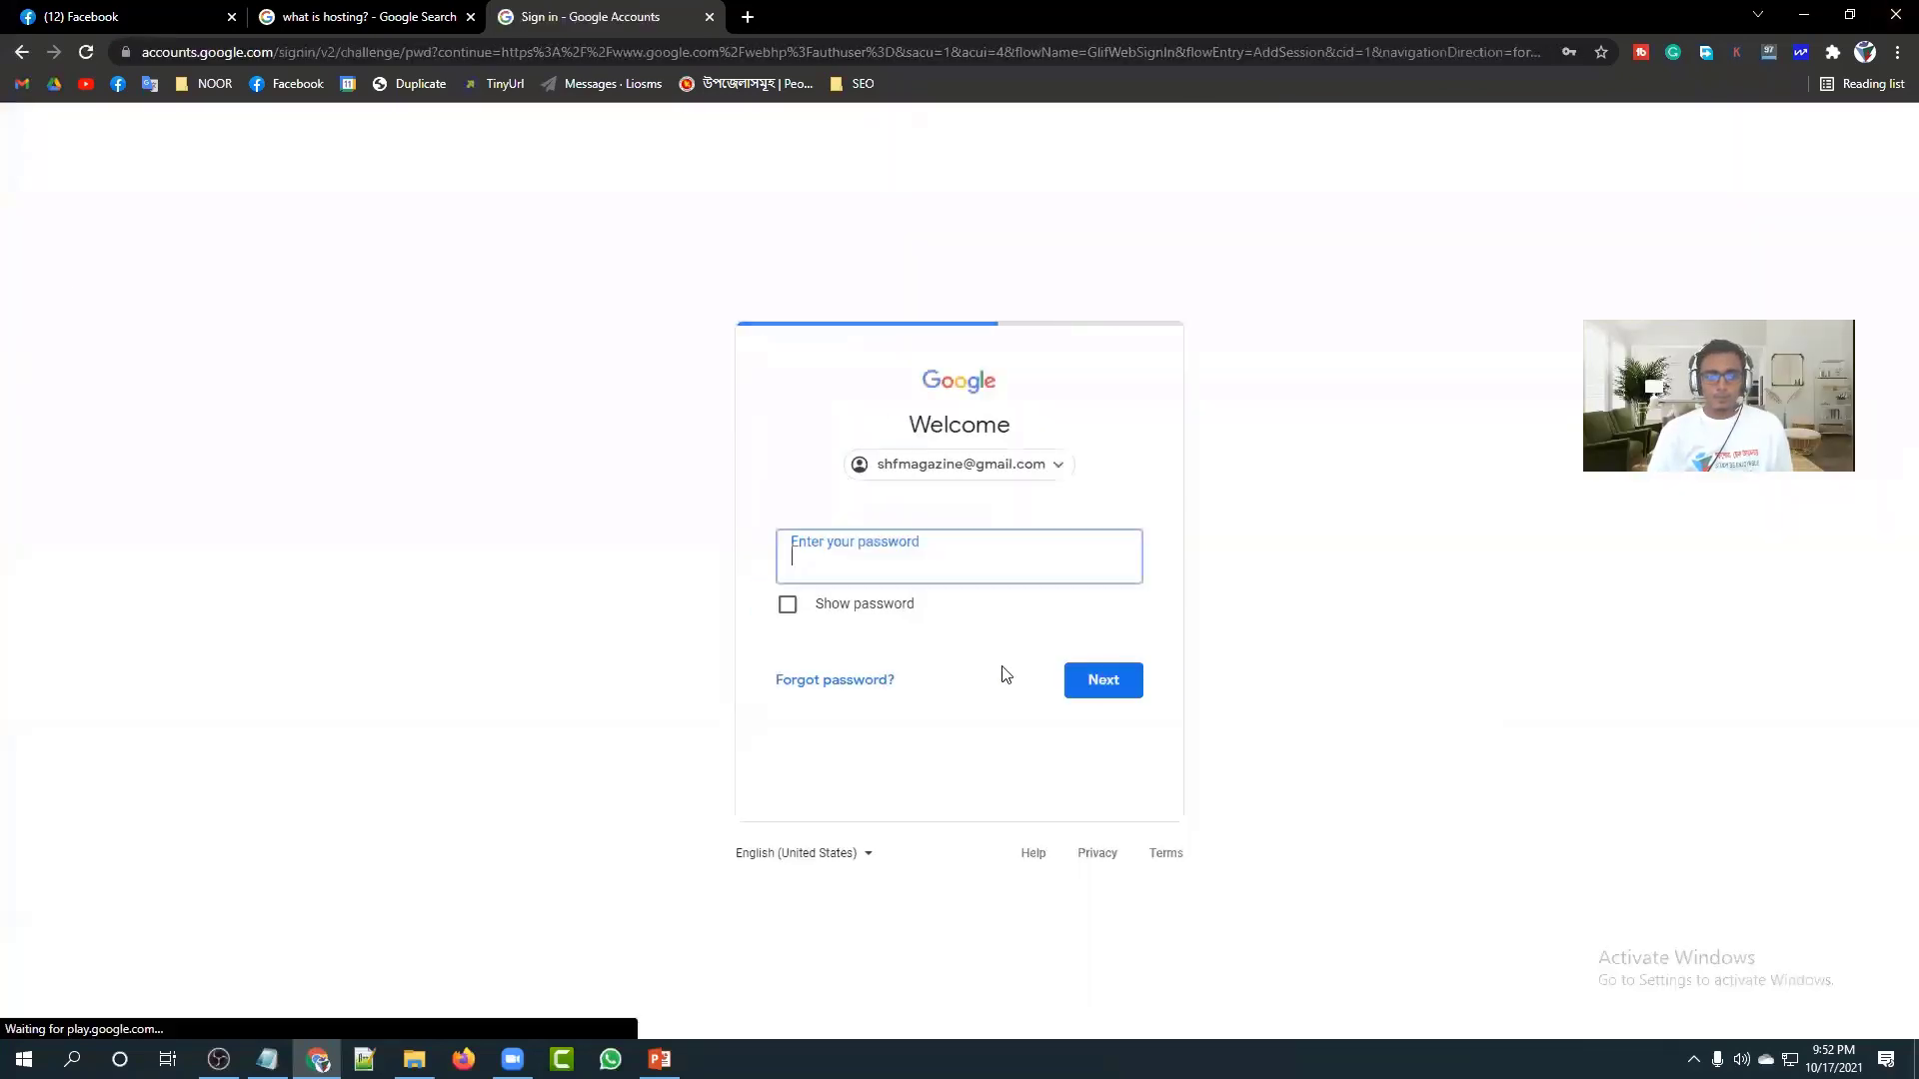
{"action": "left_click", "coordinate": [1116, 692]}
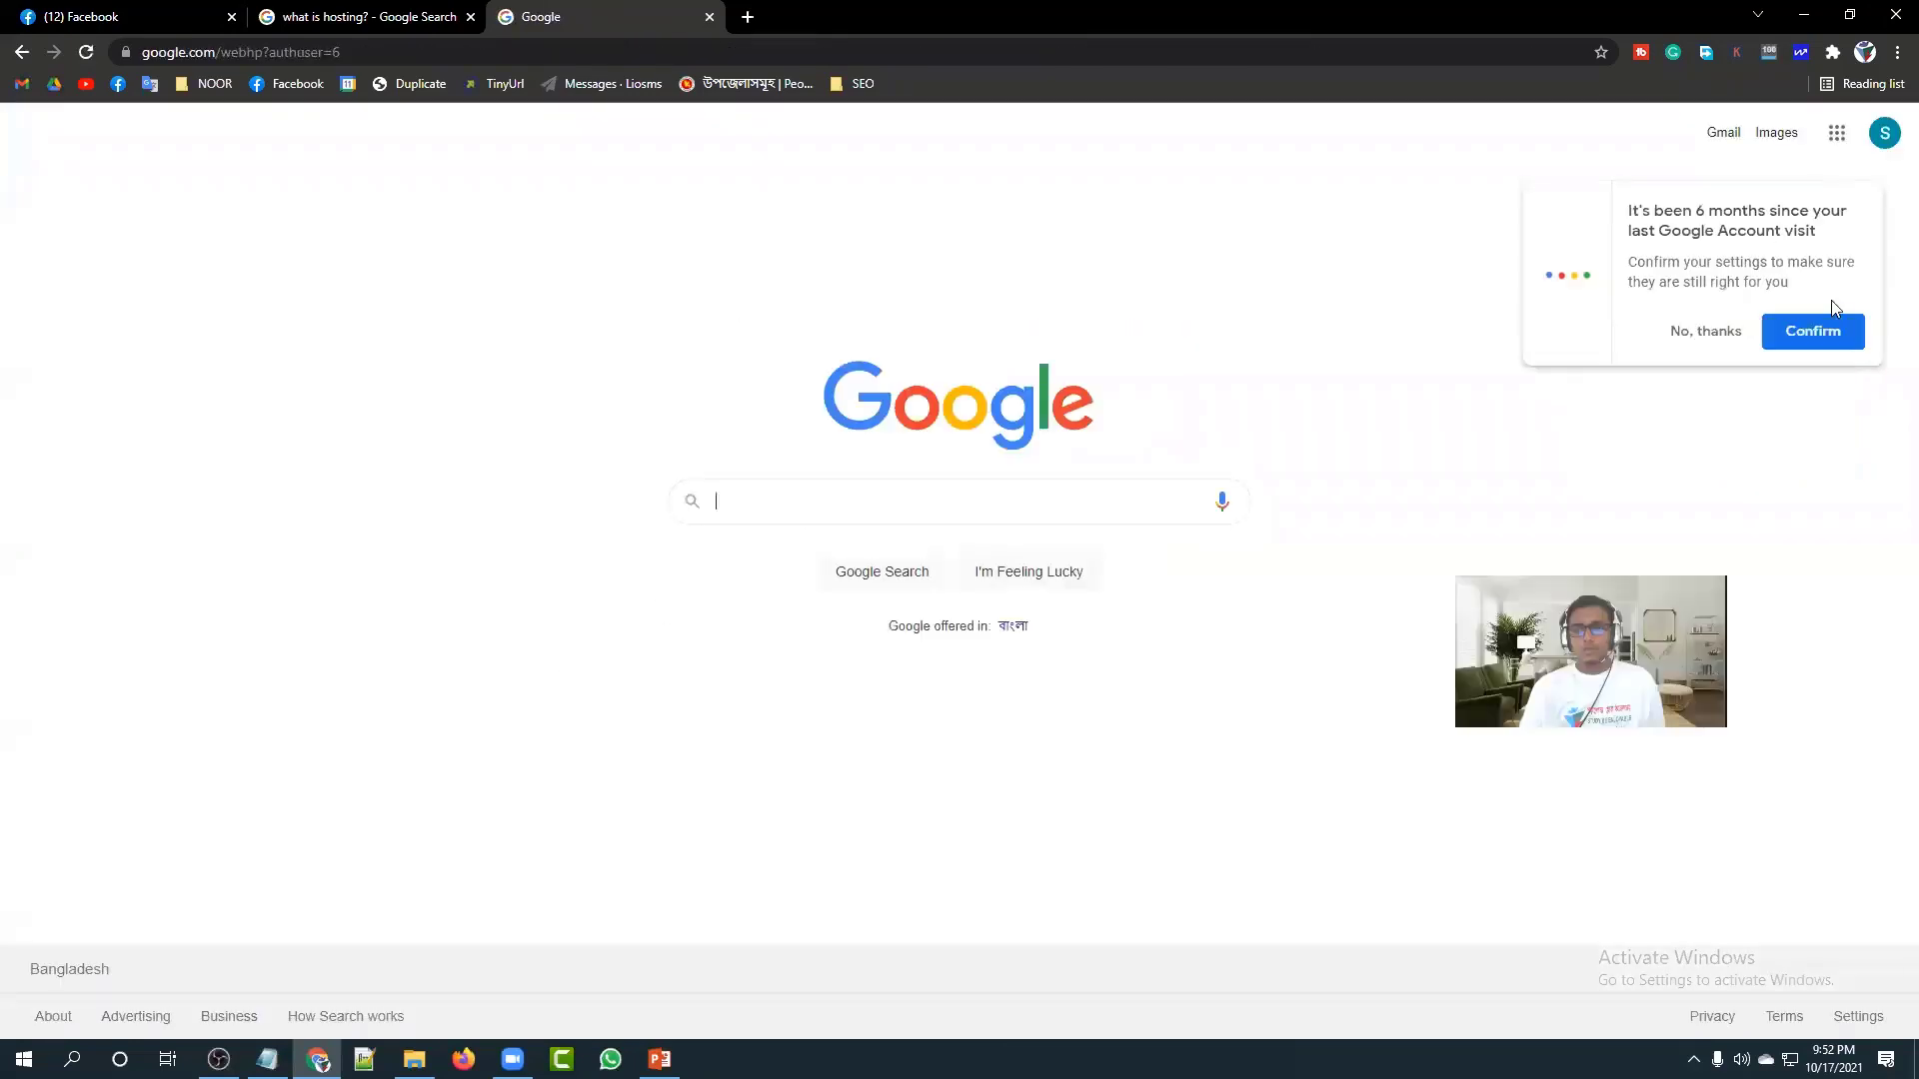
{"action": "left_click", "coordinate": [1689, 330]}
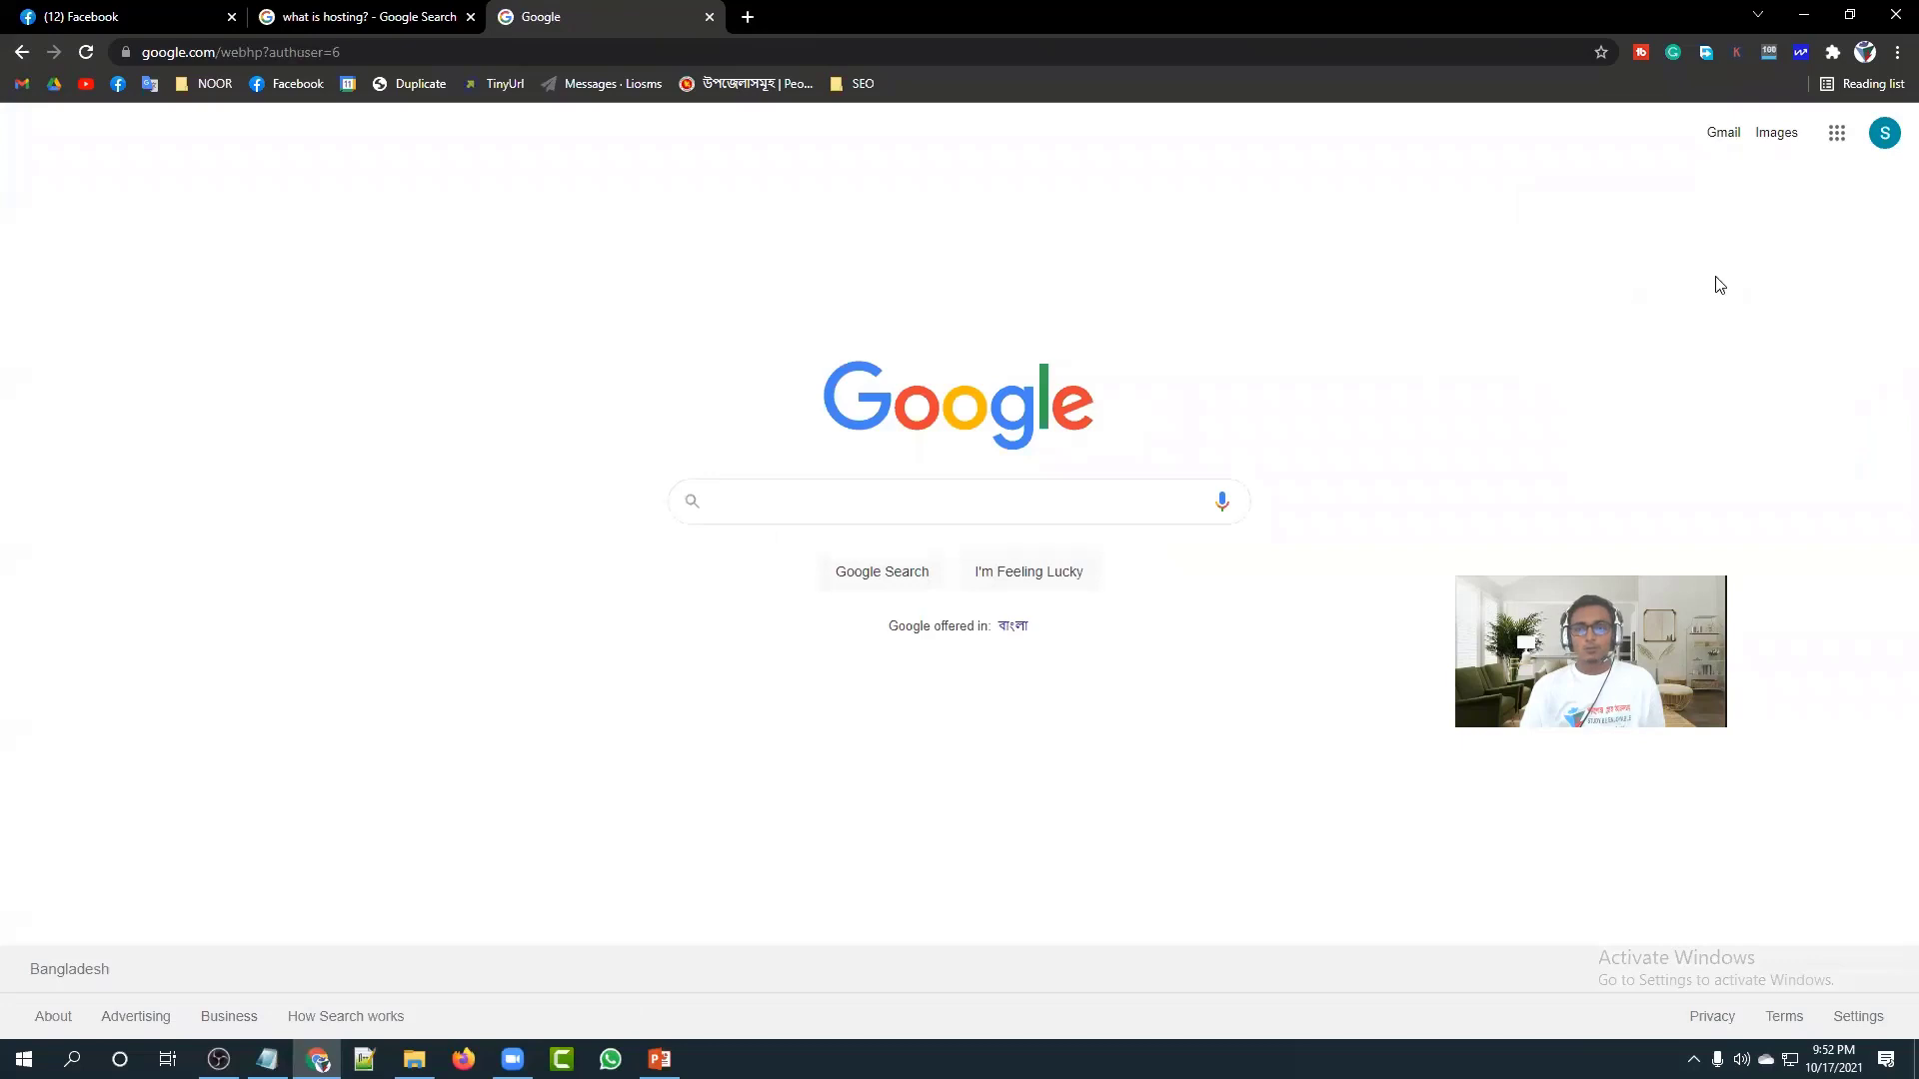
Open Google Drive for the signed-in account.
{"action": "left_click", "coordinate": [1838, 134]}
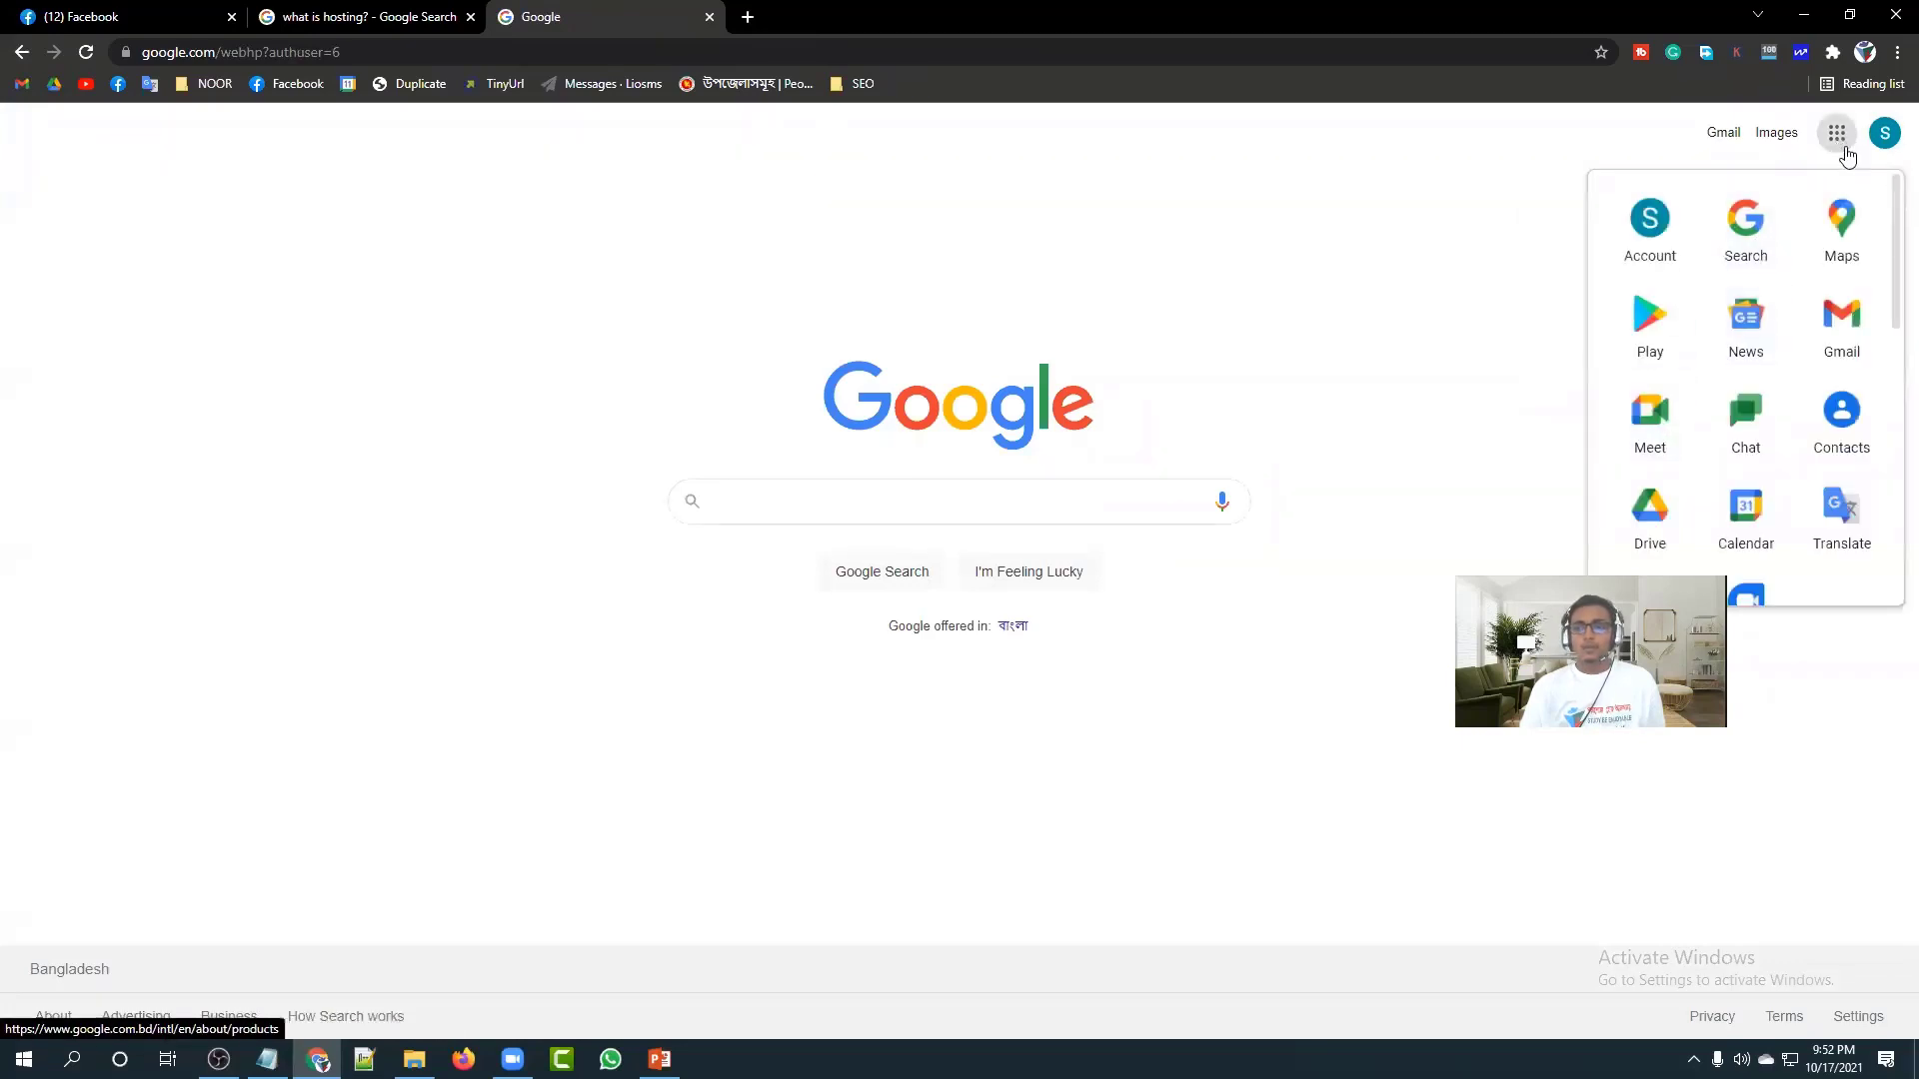
{"action": "left_click", "coordinate": [1652, 514]}
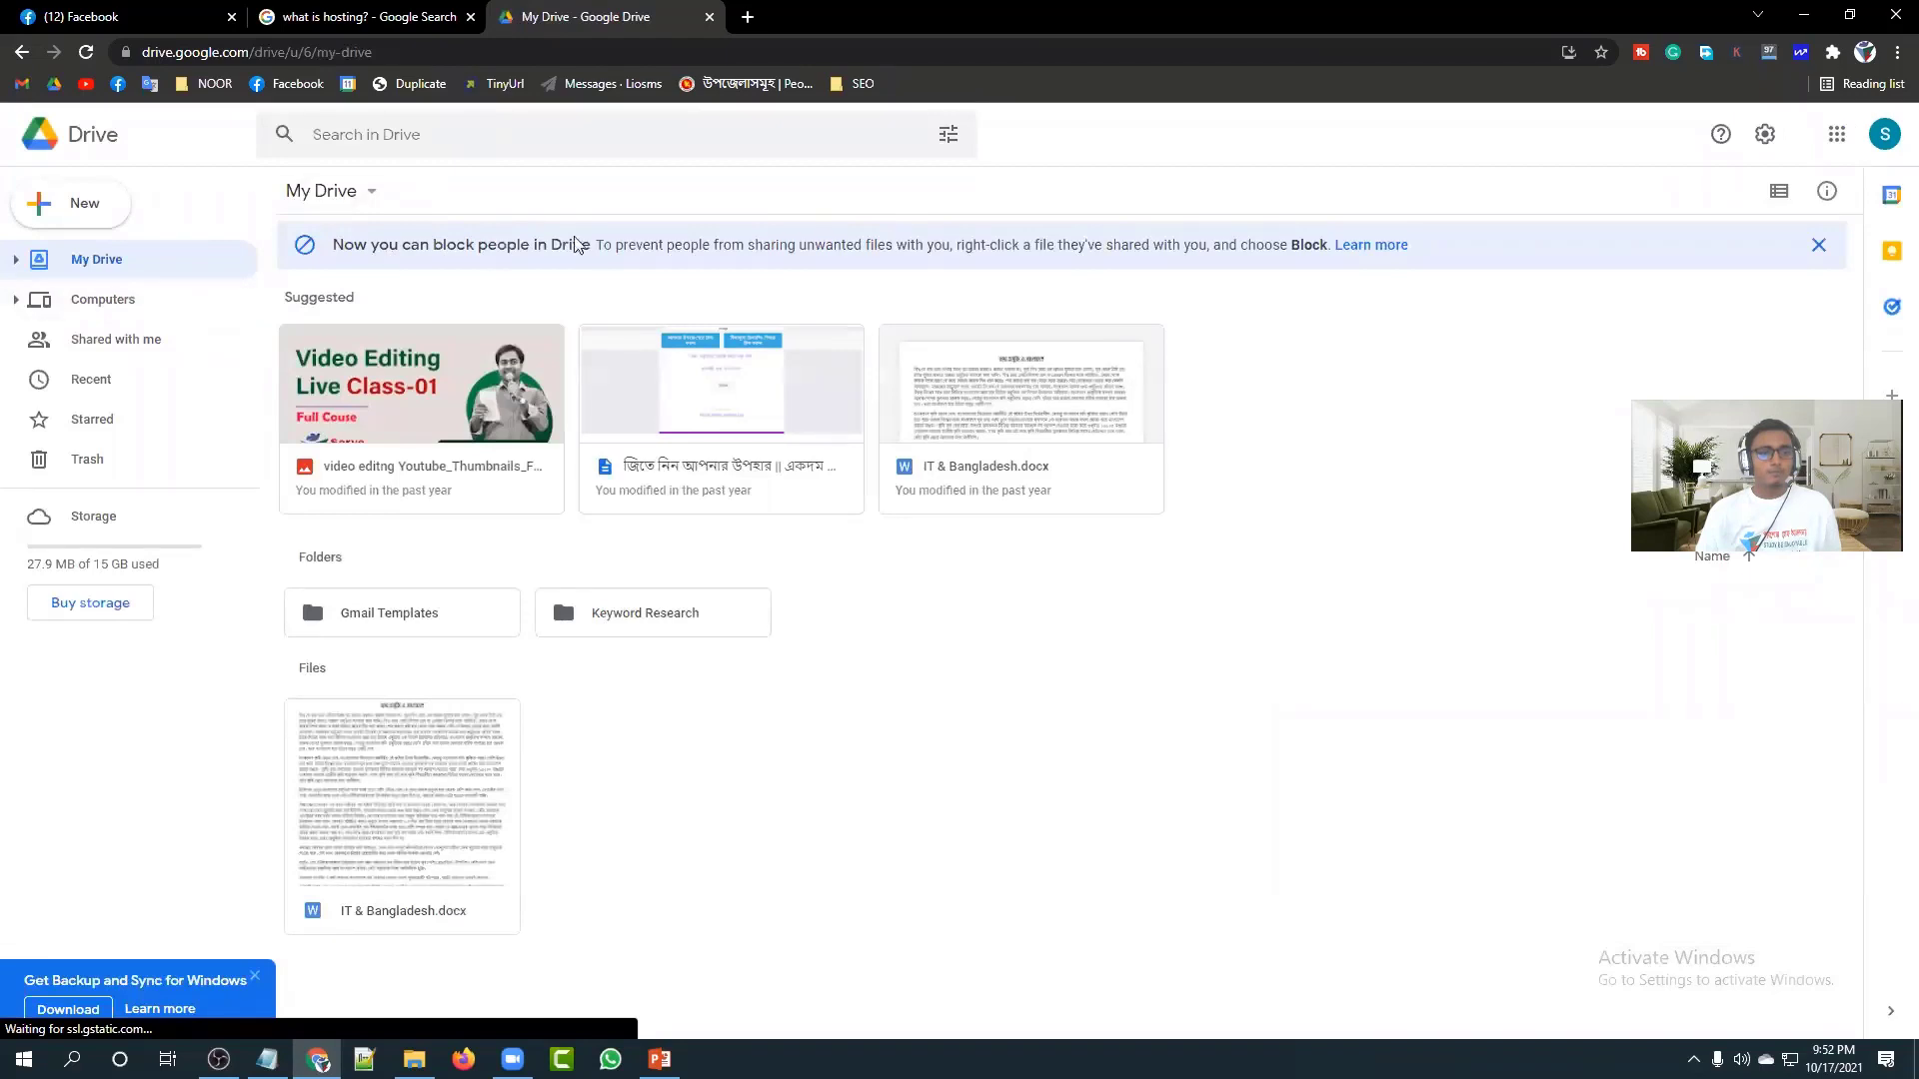
{"action": "left_click", "coordinate": [286, 50]}
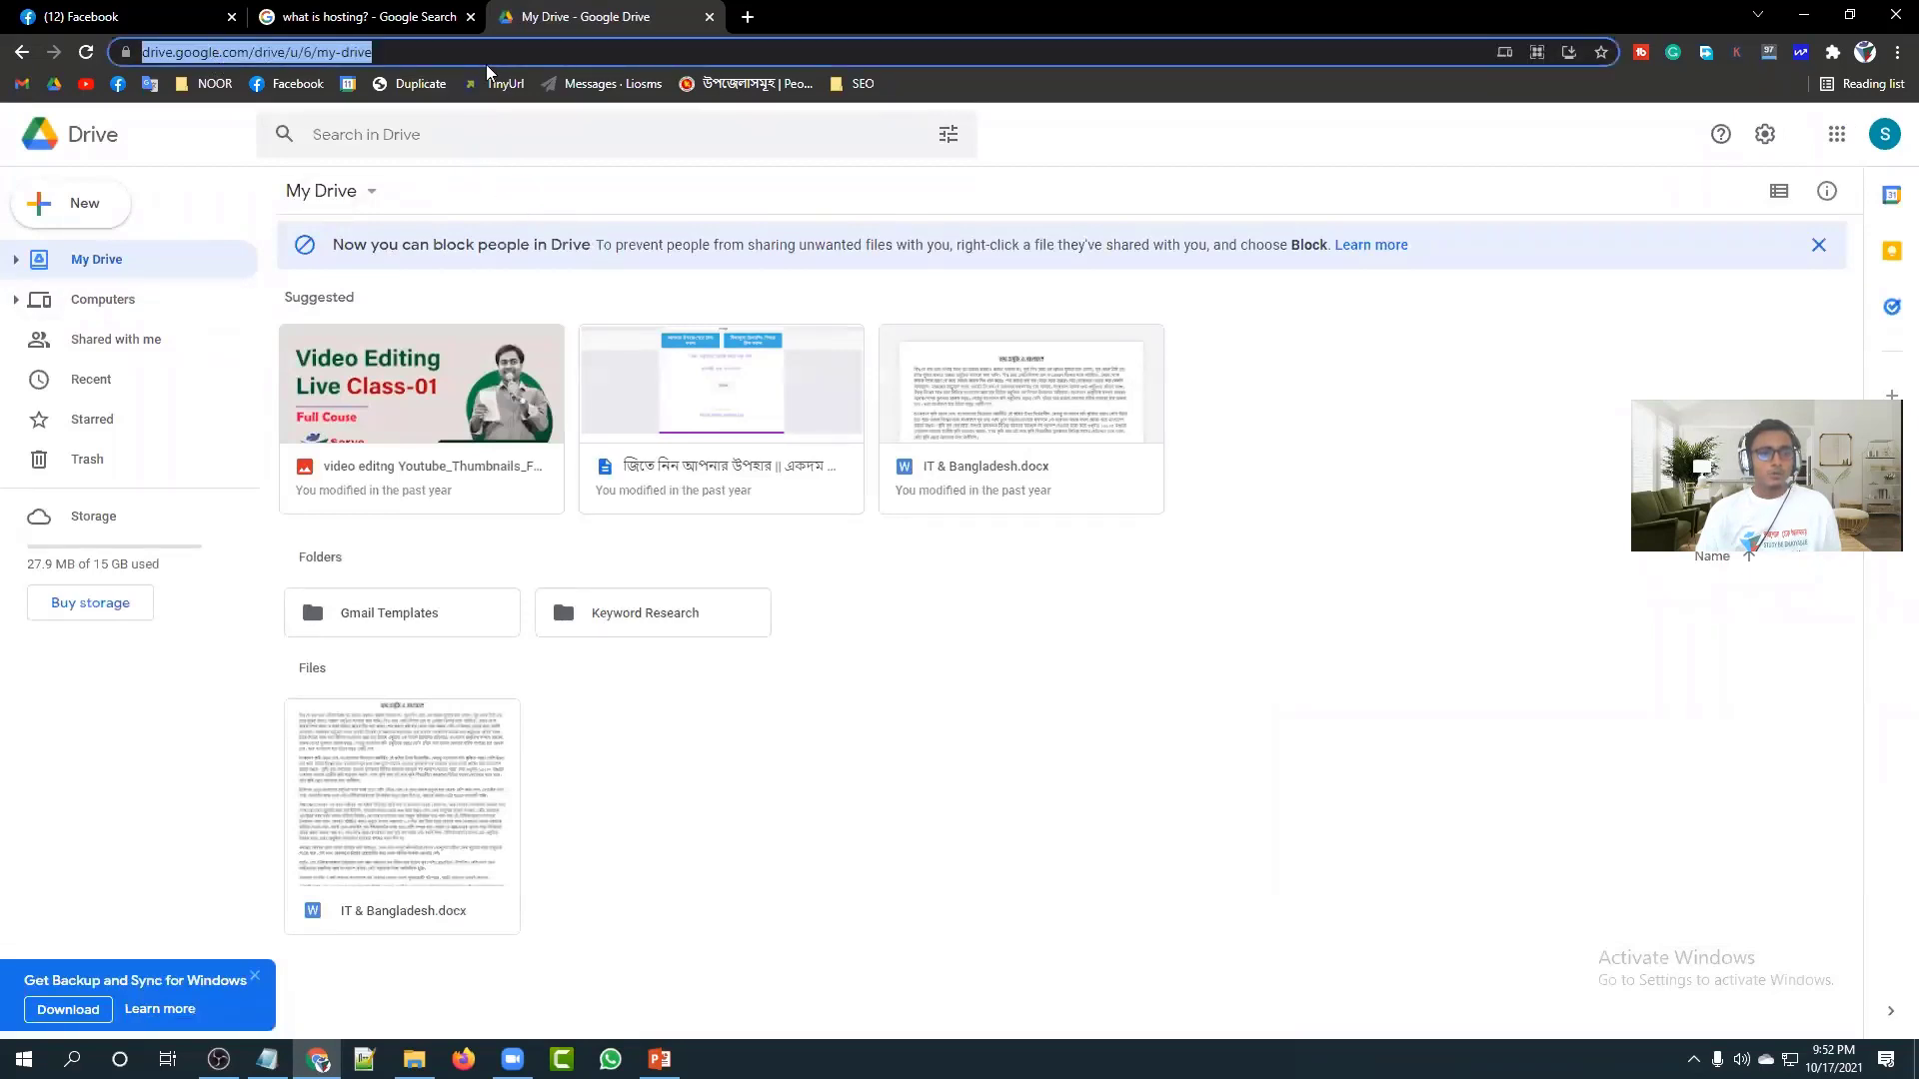
{"action": "left_click", "coordinate": [1057, 765]}
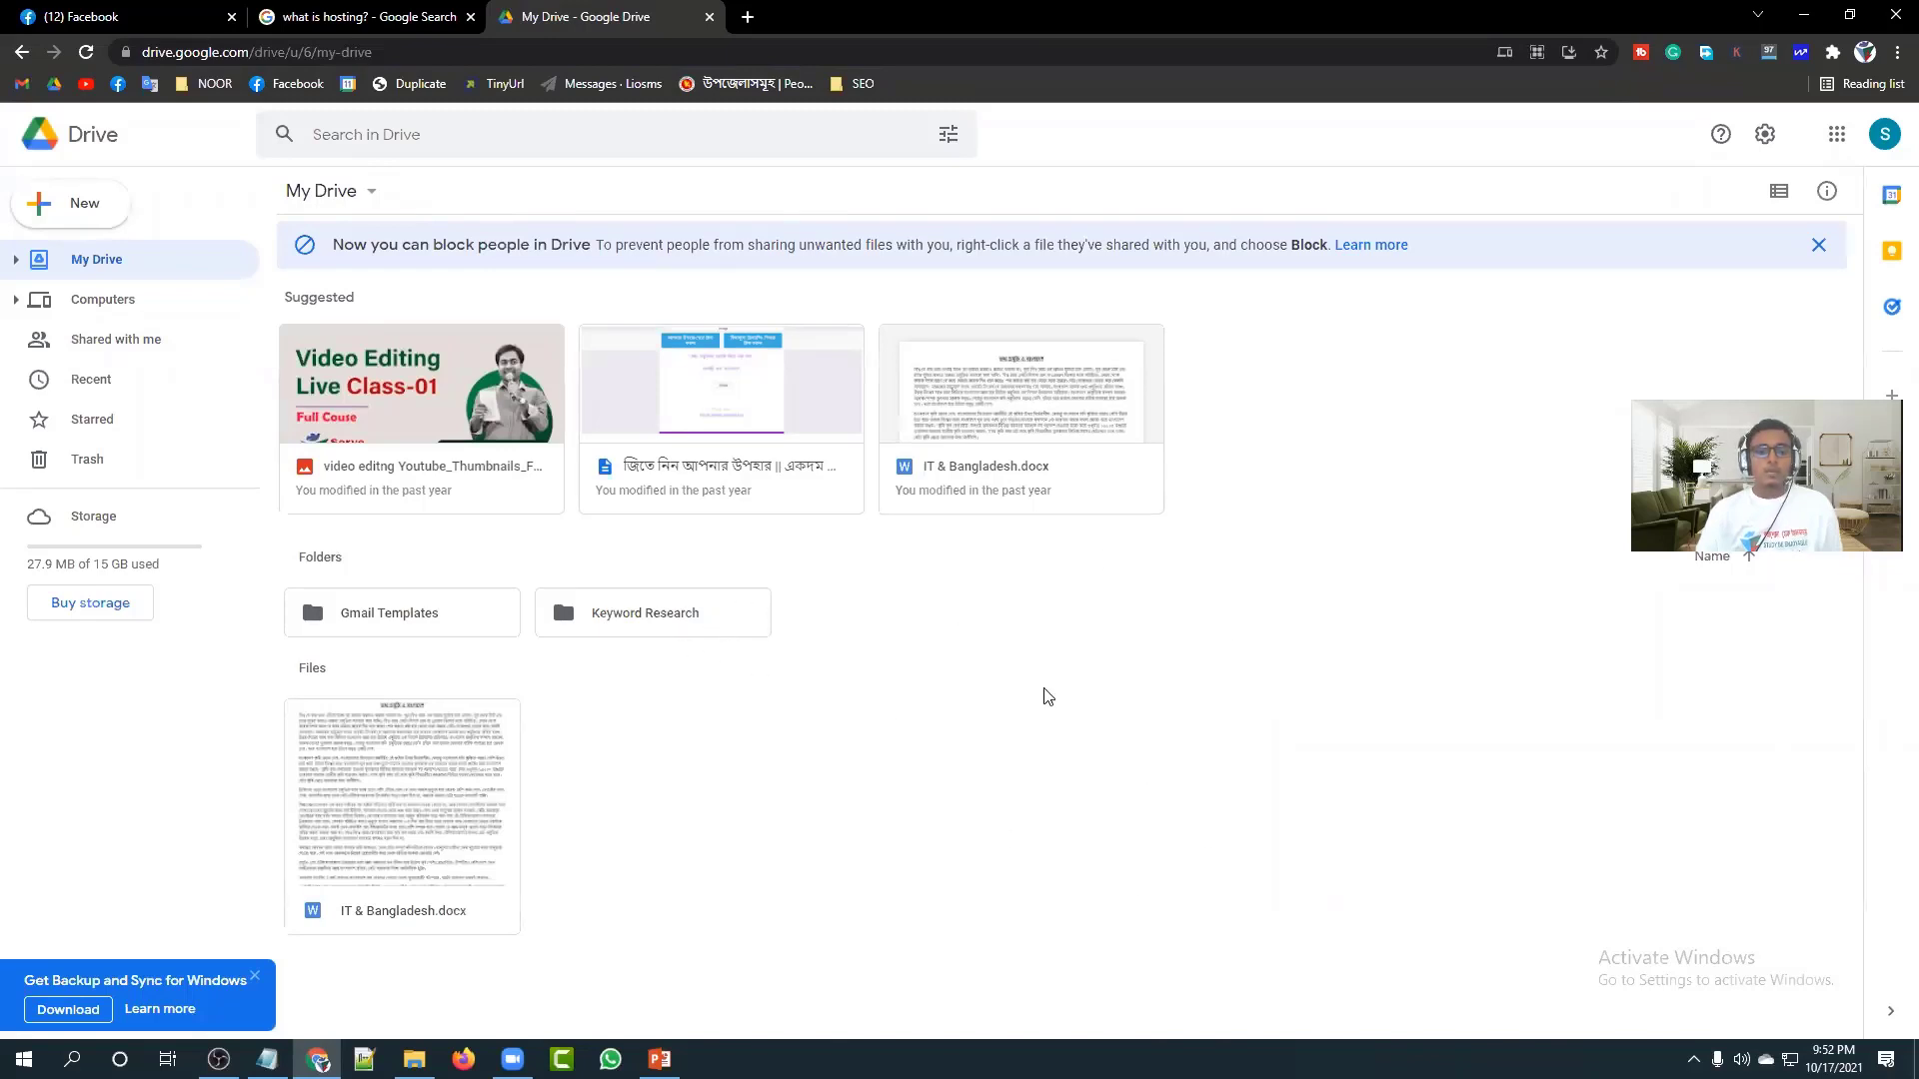
{"action": "right_click", "coordinate": [907, 592]}
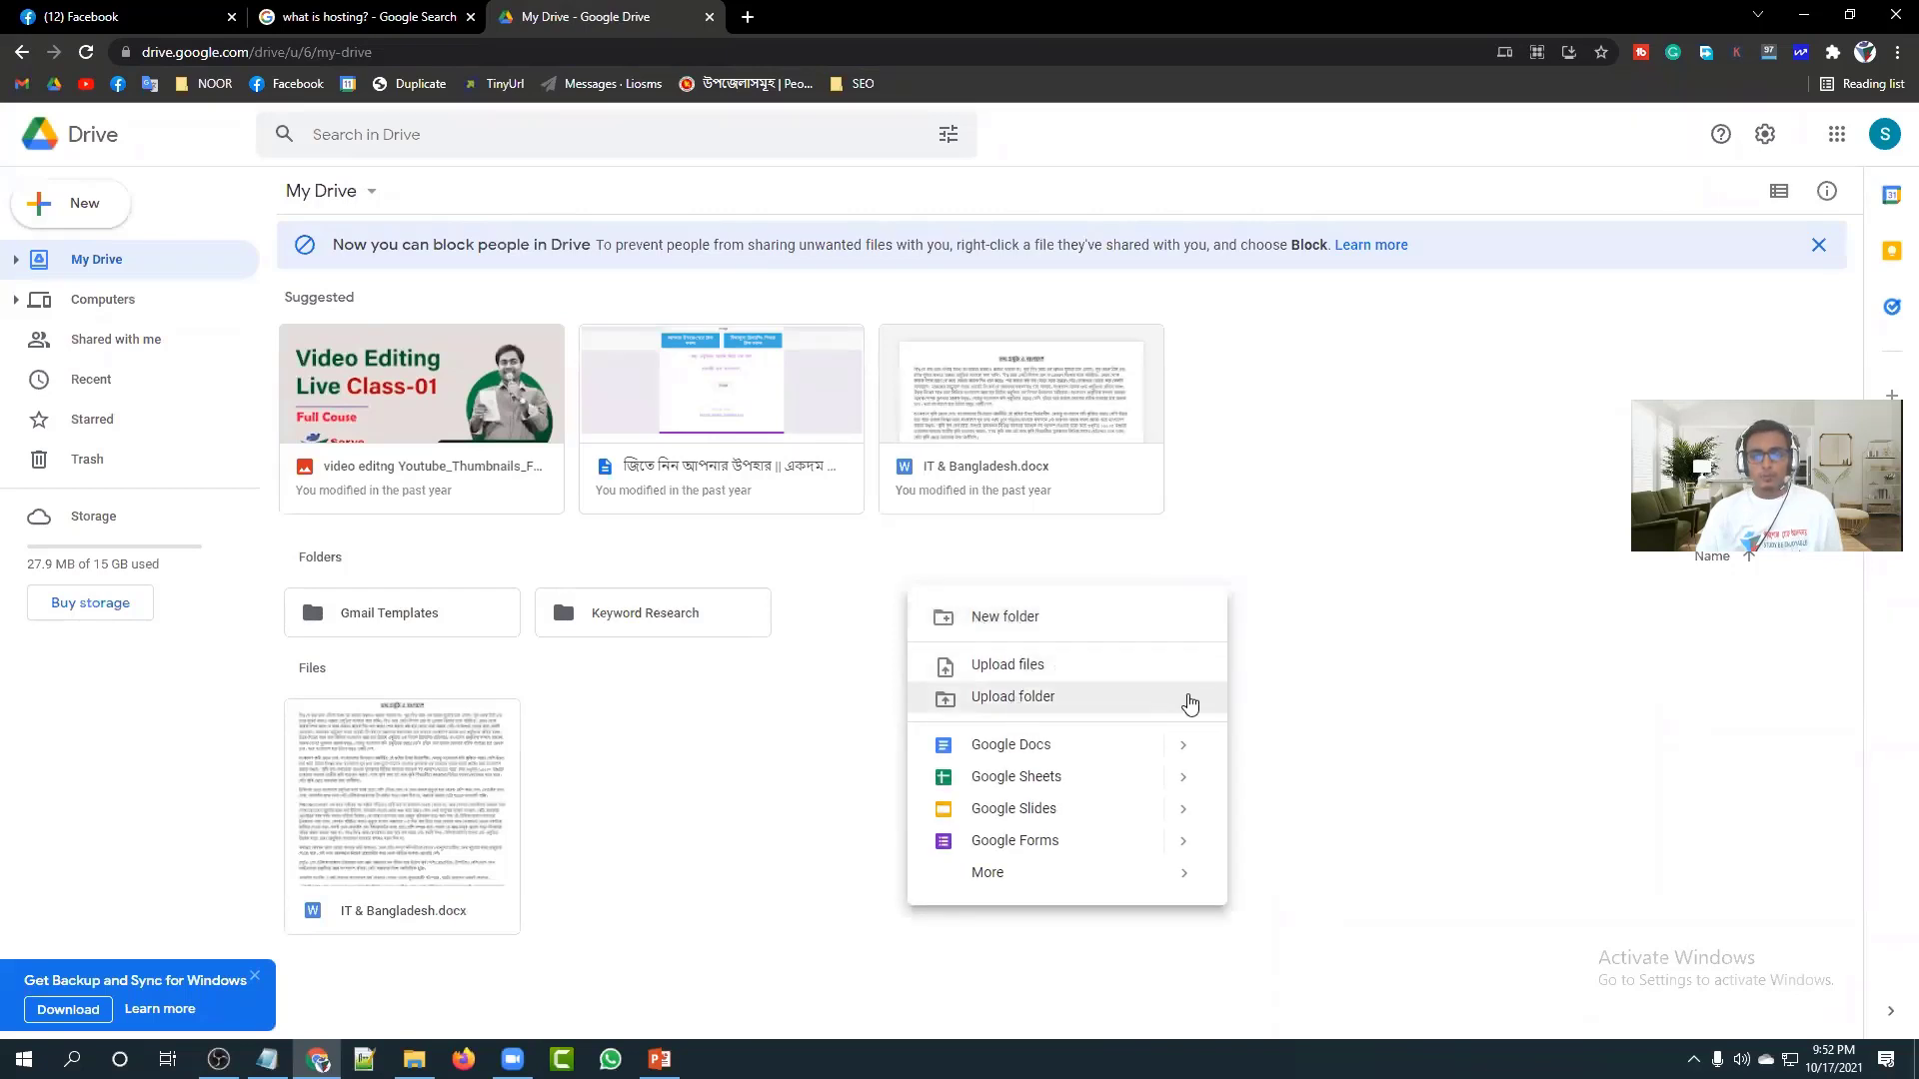
{"action": "left_click", "coordinate": [726, 751]}
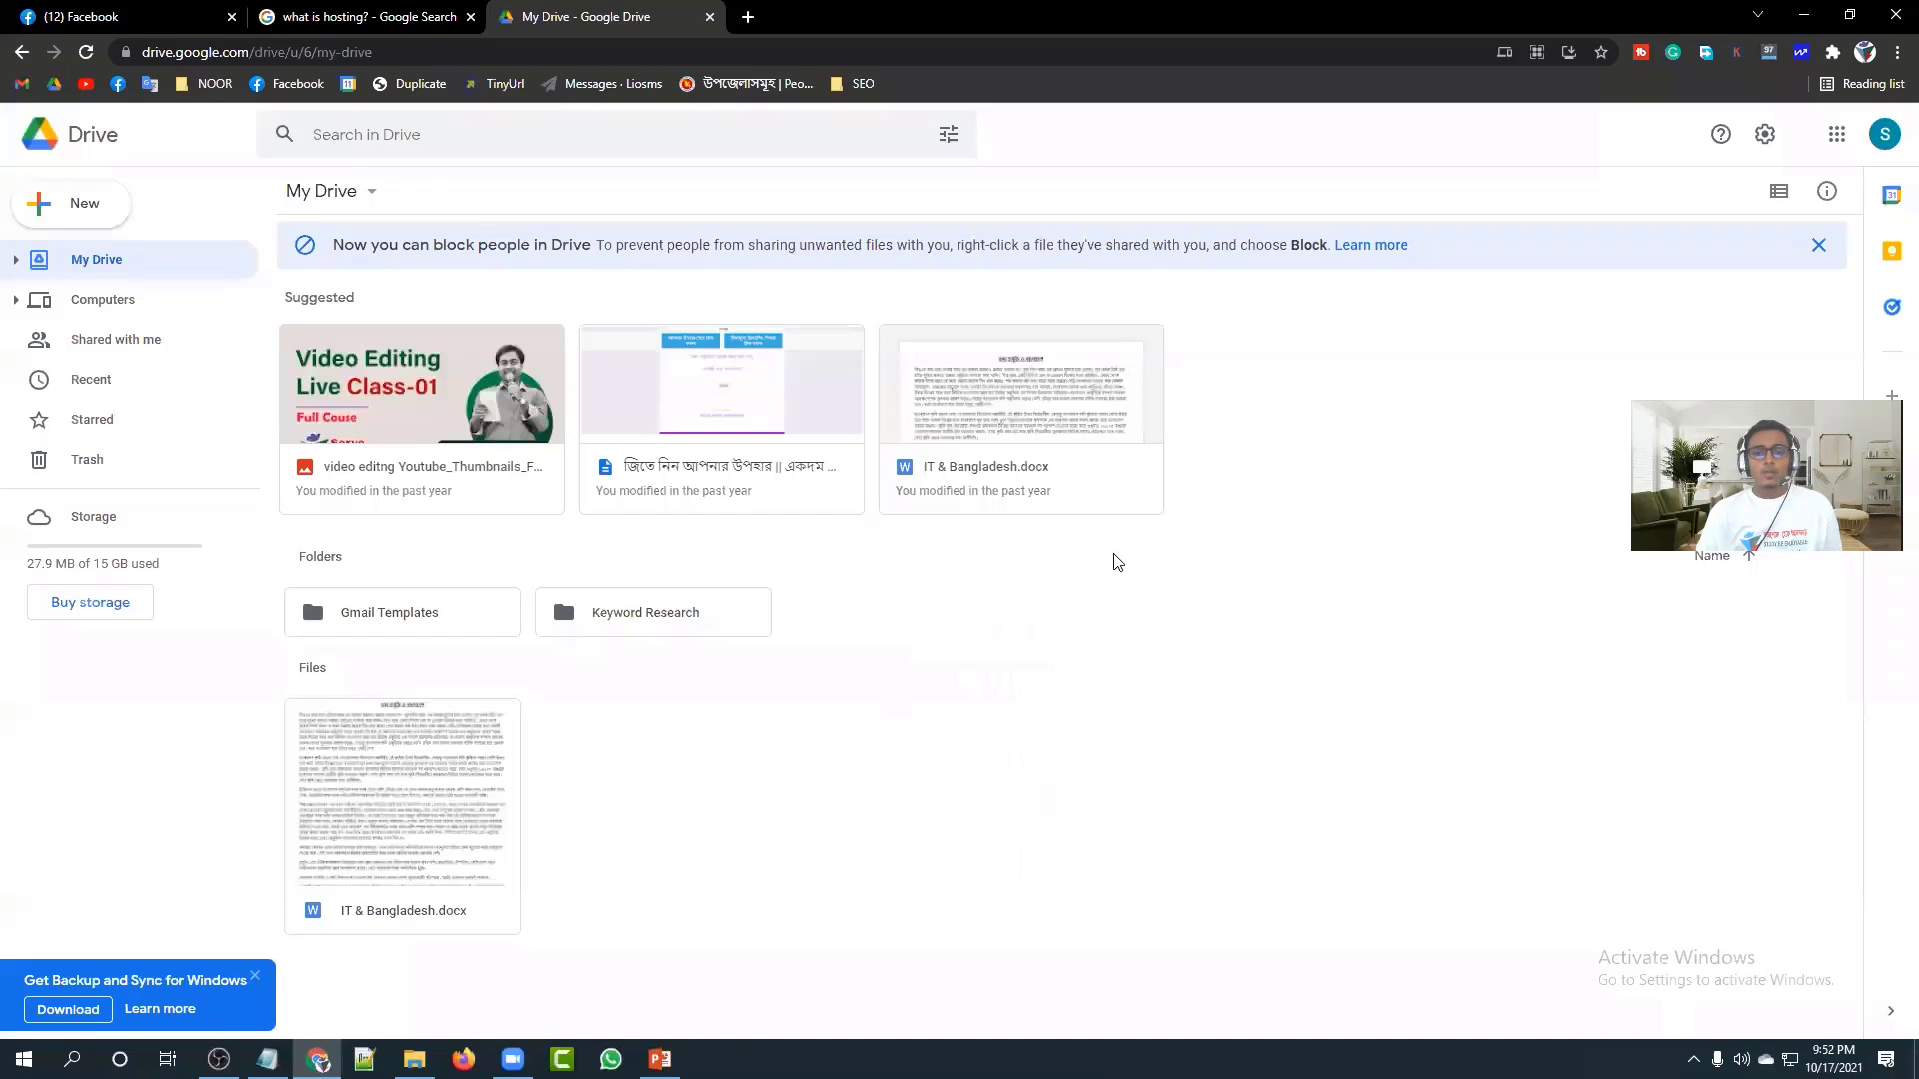
{"action": "right_click", "coordinate": [969, 603]}
{"action": "left_click", "coordinate": [786, 720]}
Open the Keyword Research folder and move its video editing thumbnail image to the trash.
{"action": "double_click", "coordinate": [733, 619]}
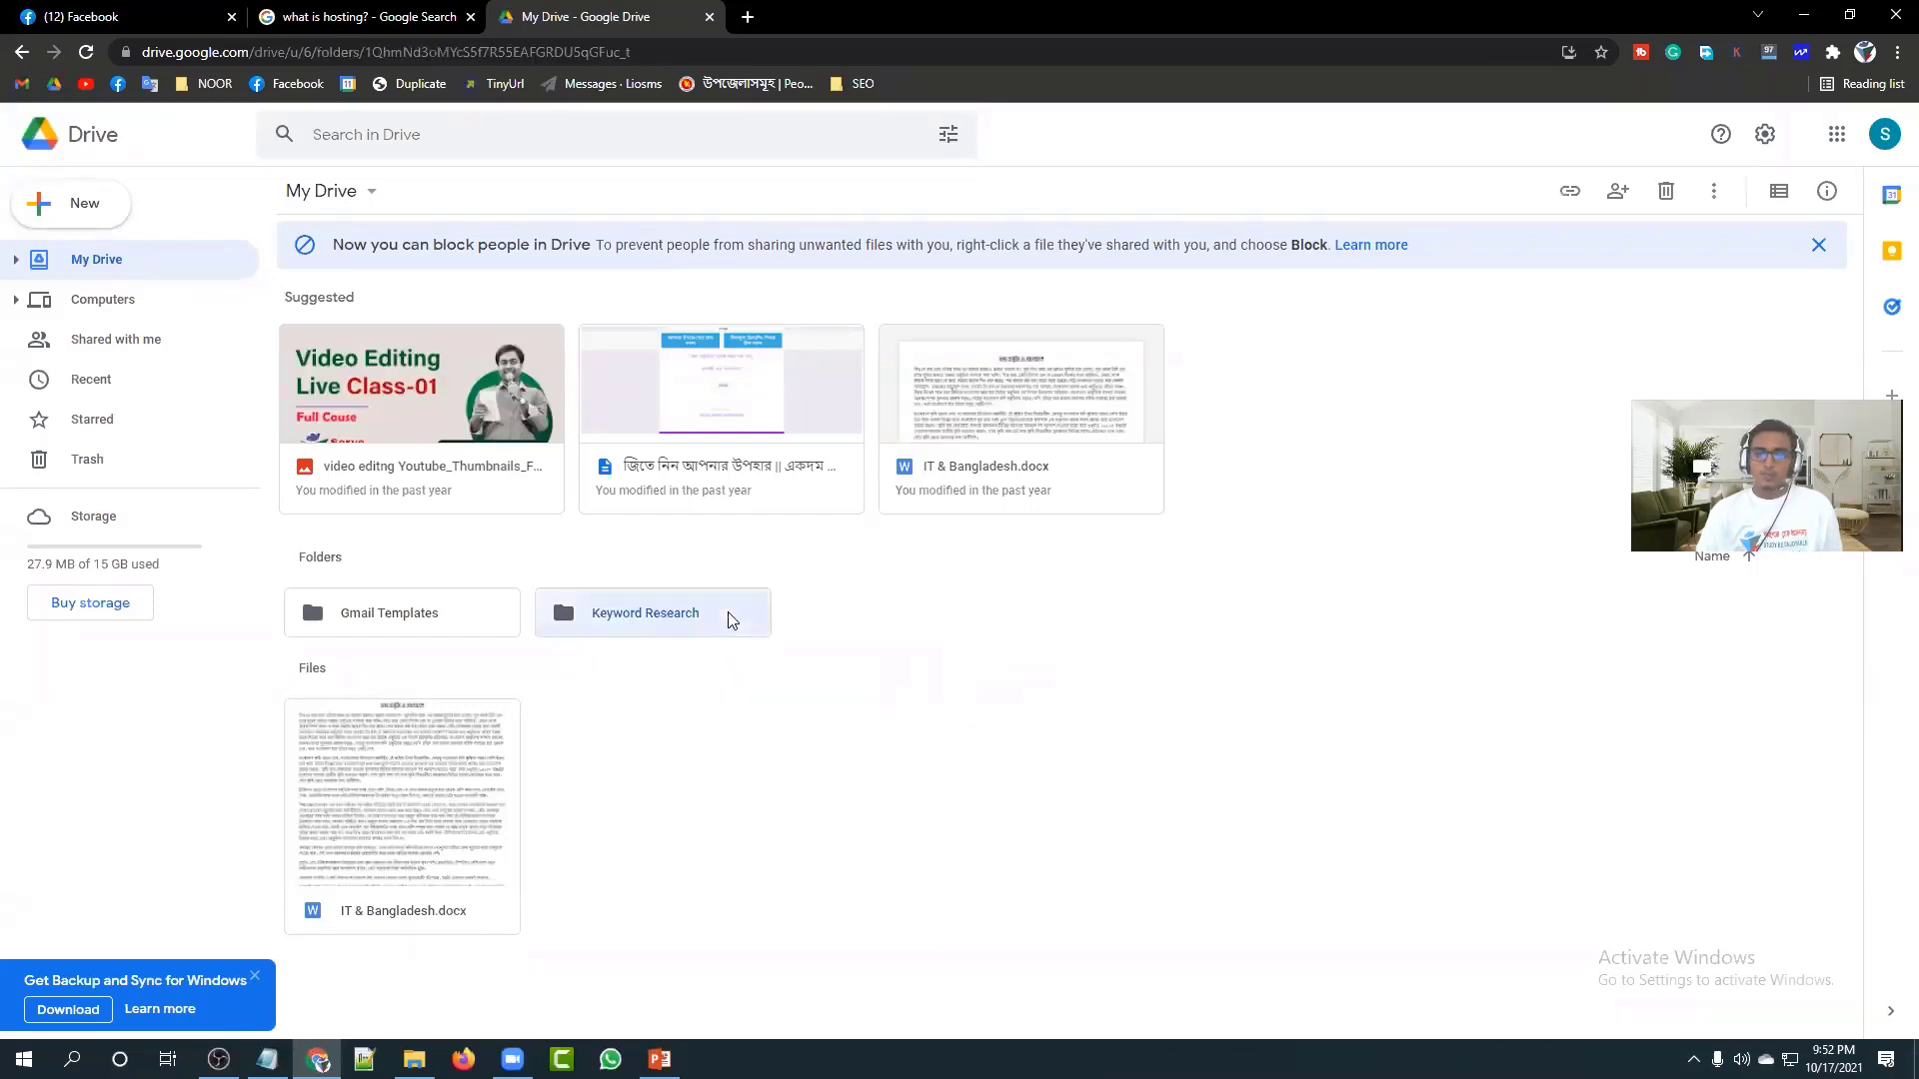
{"action": "right_click", "coordinate": [417, 457]}
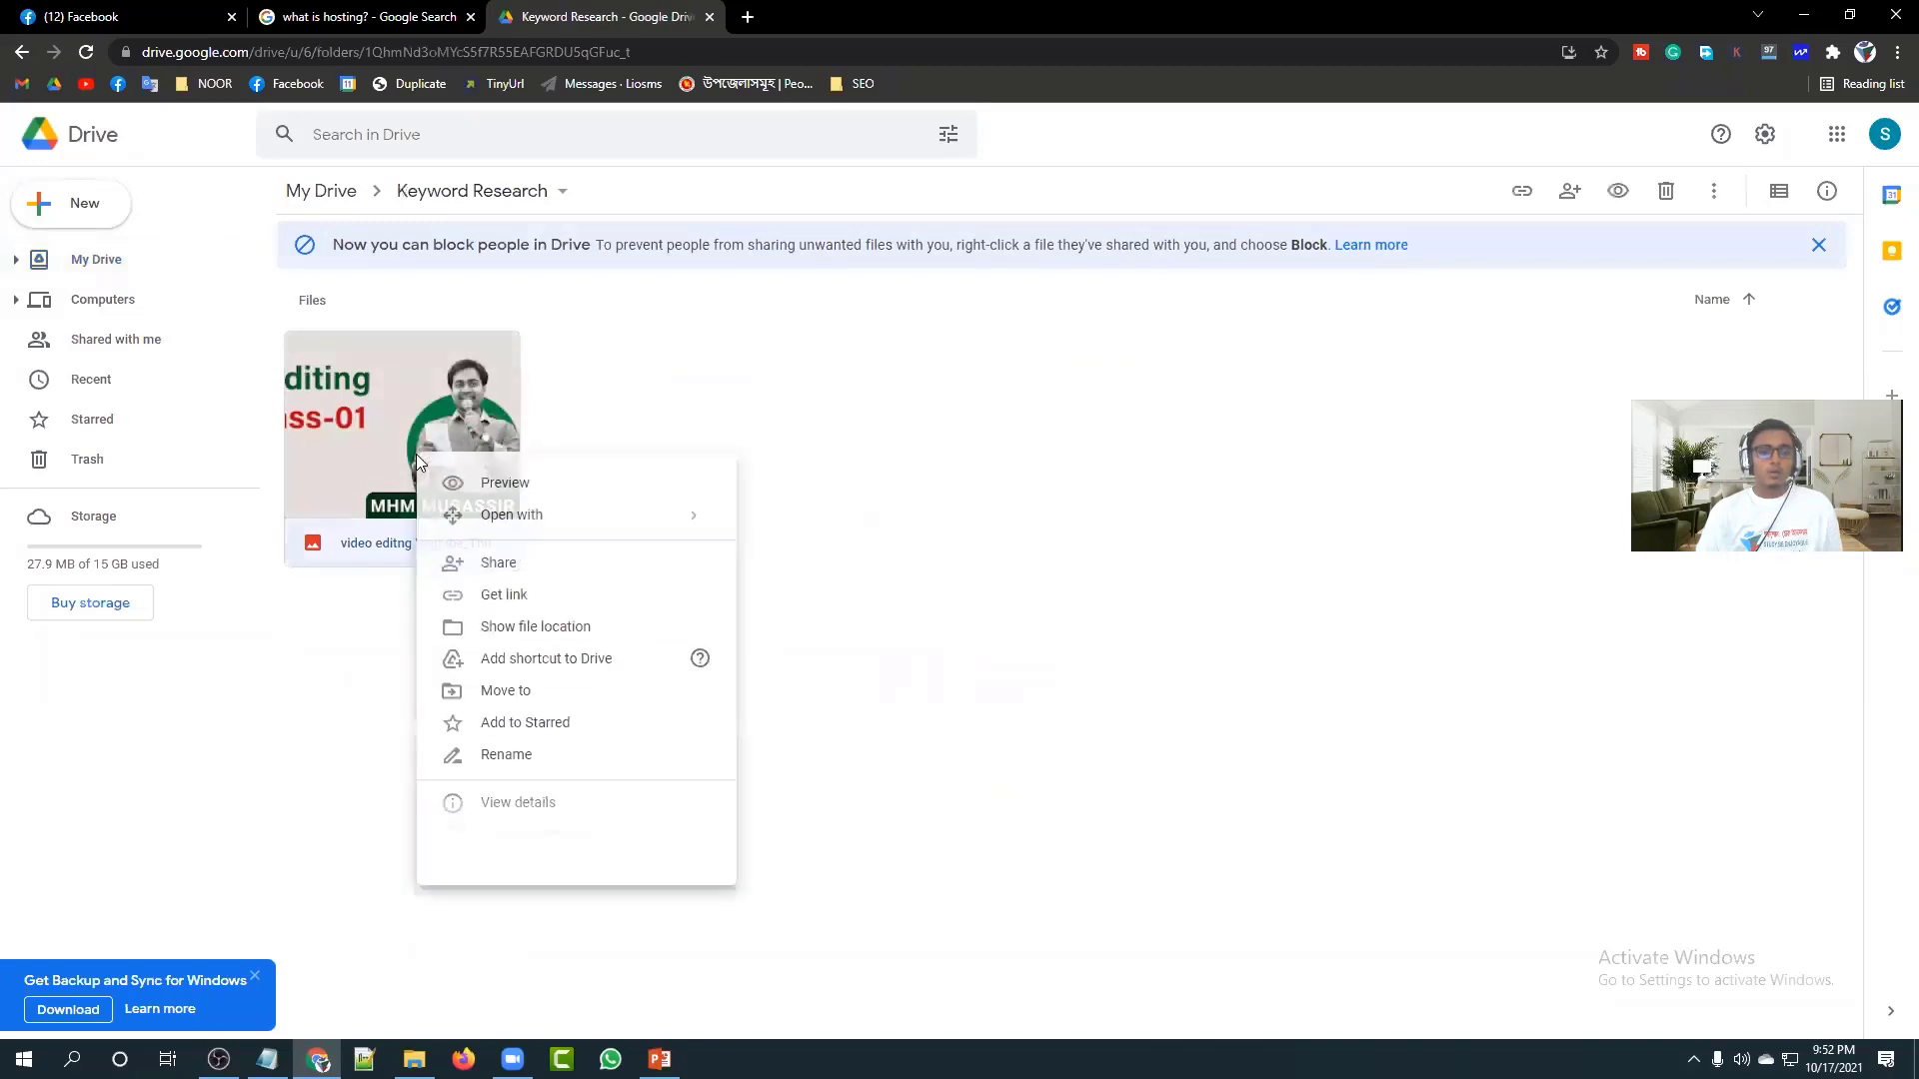
{"action": "left_click", "coordinate": [503, 994]}
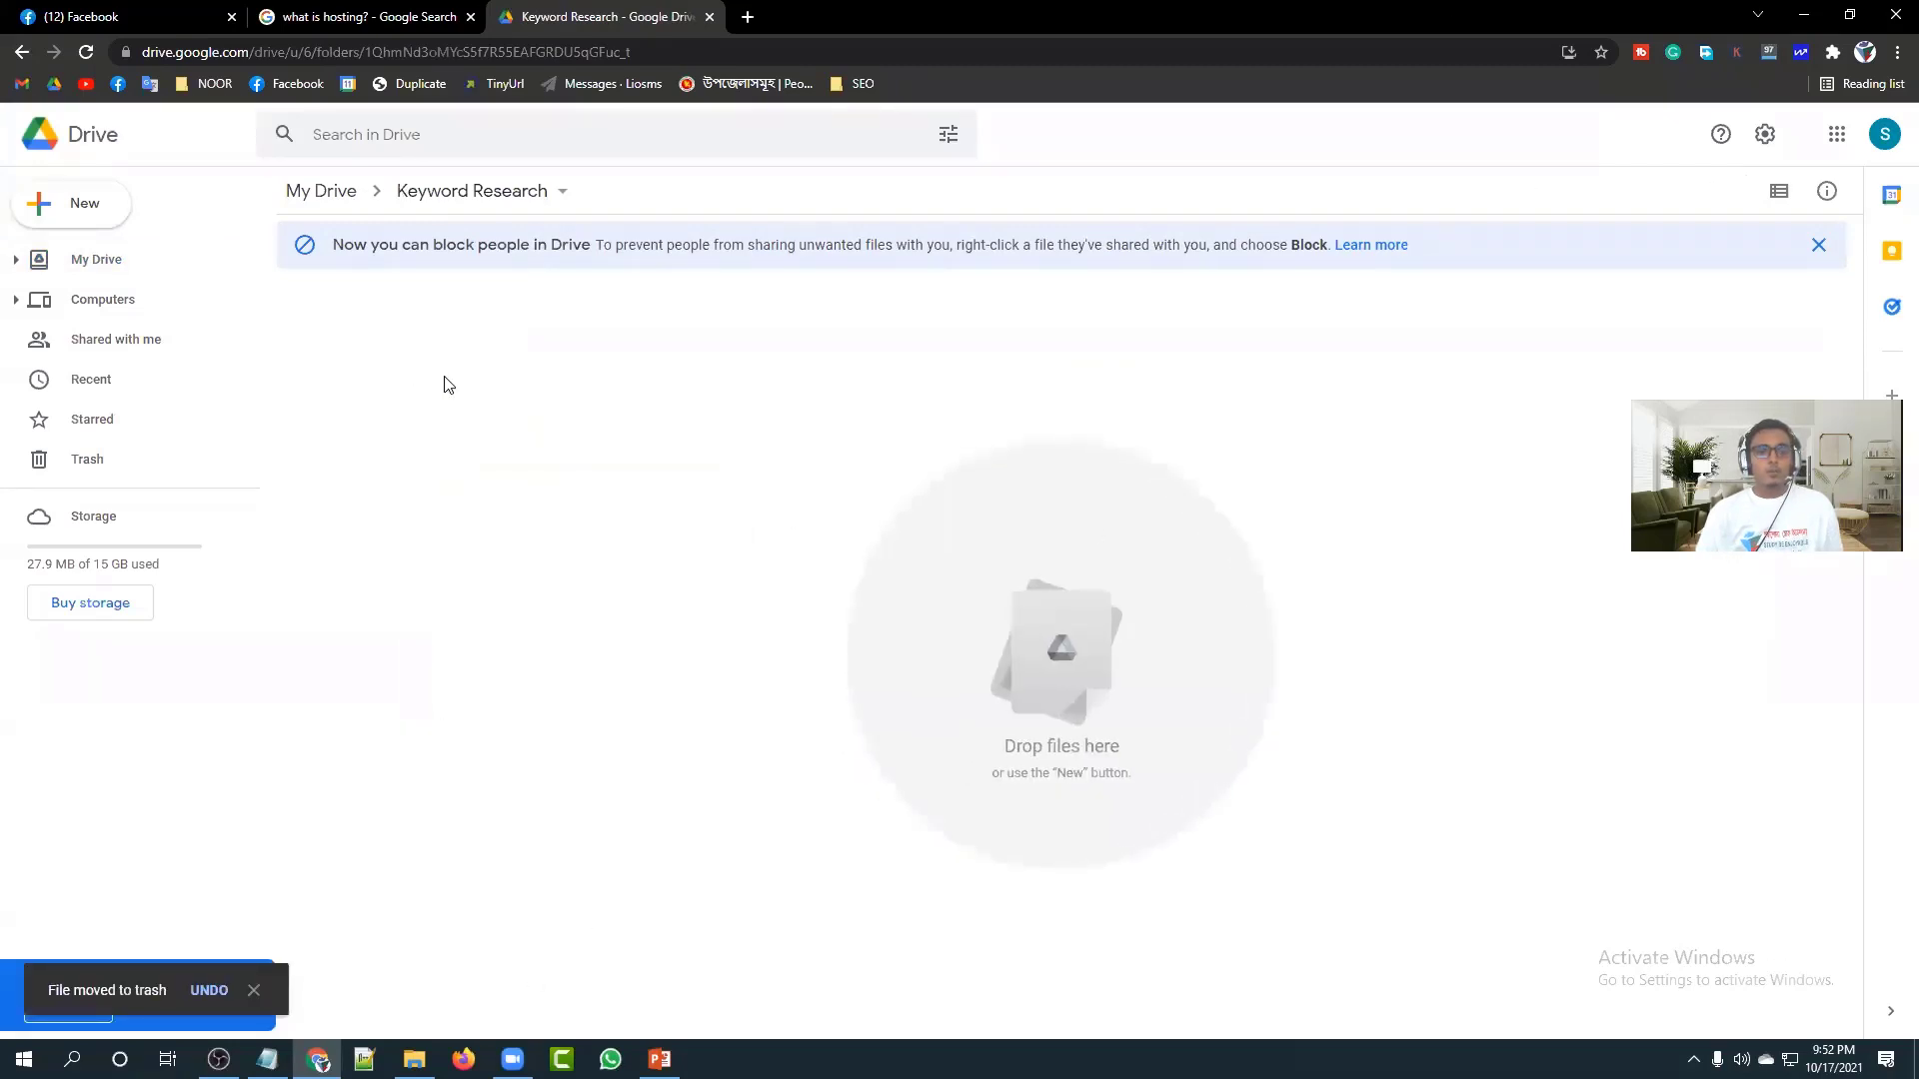
Return to My Drive and remove the emptied Keyword Research folder.
{"action": "left_click", "coordinate": [325, 193]}
{"action": "right_click", "coordinate": [694, 621]}
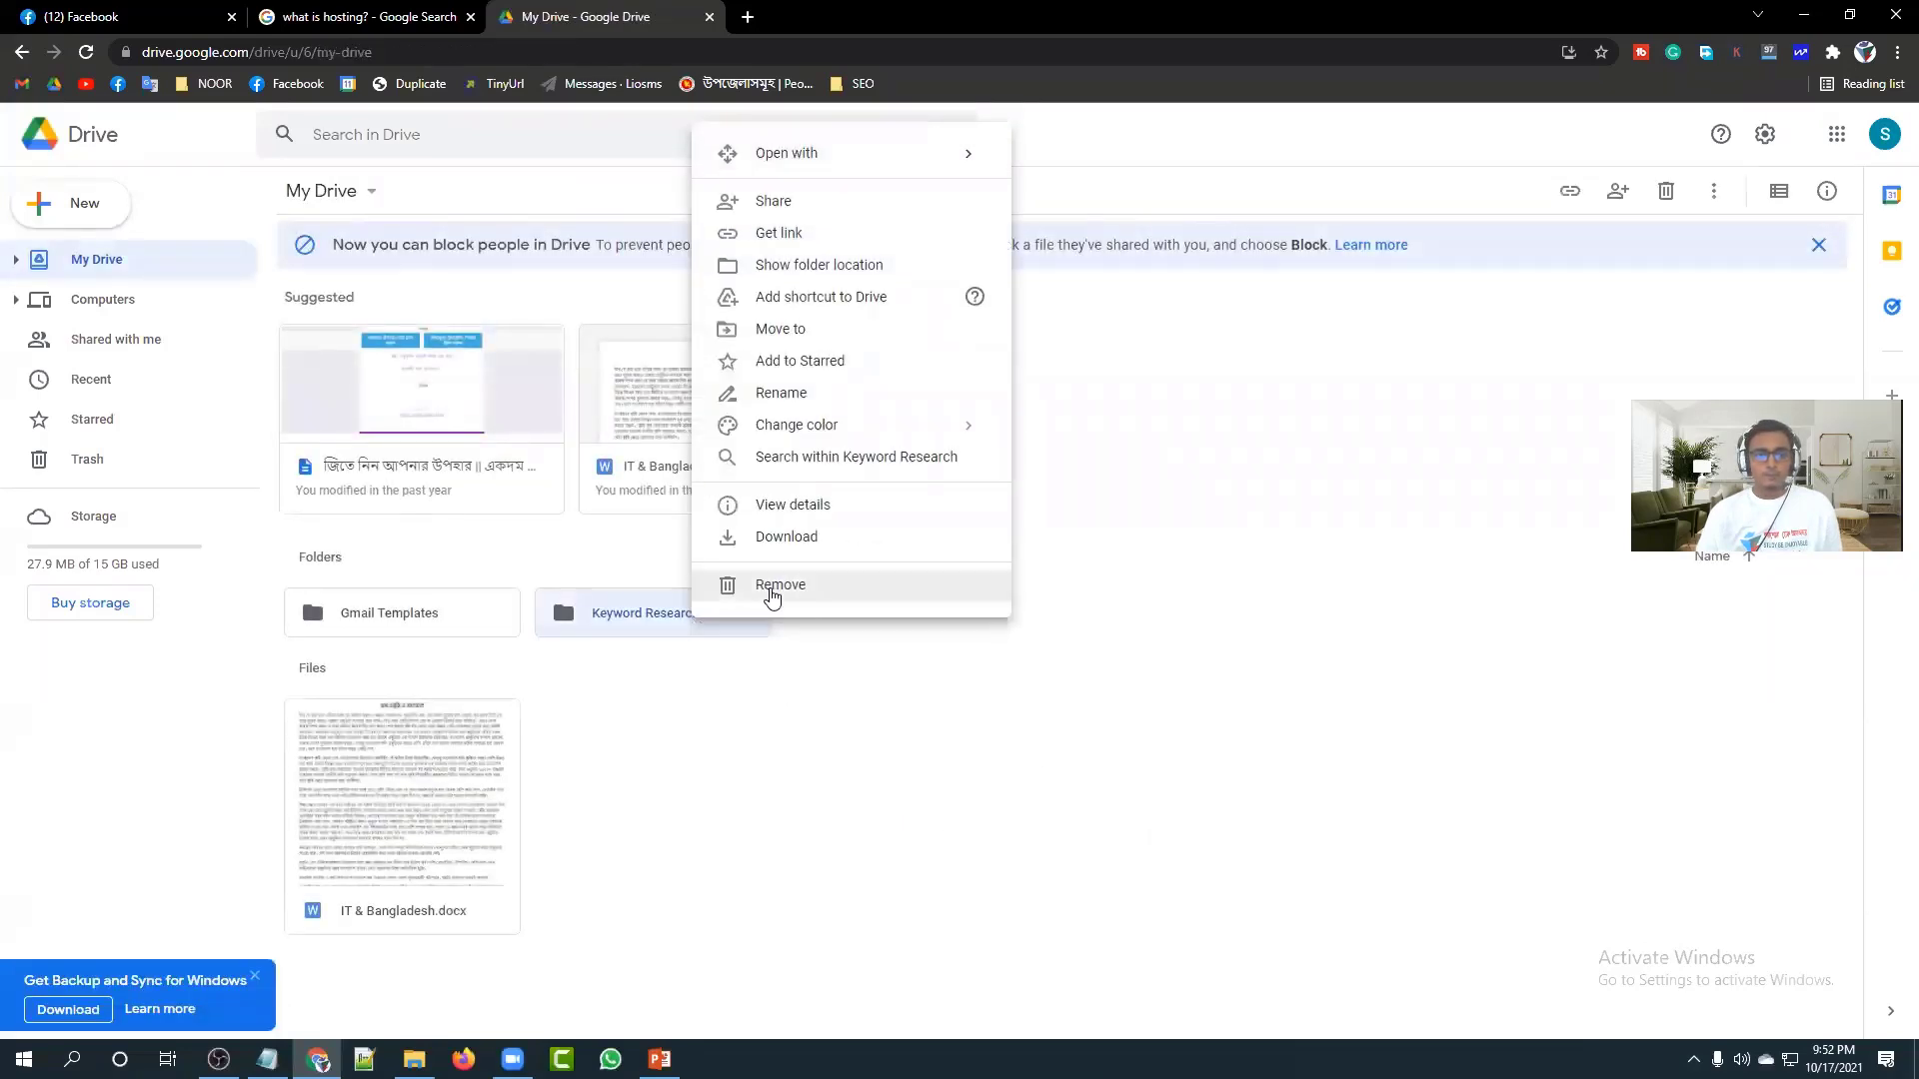
{"action": "left_click", "coordinate": [771, 591]}
Create a new folder named Keyword Research in My Drive.
{"action": "right_click", "coordinate": [720, 624]}
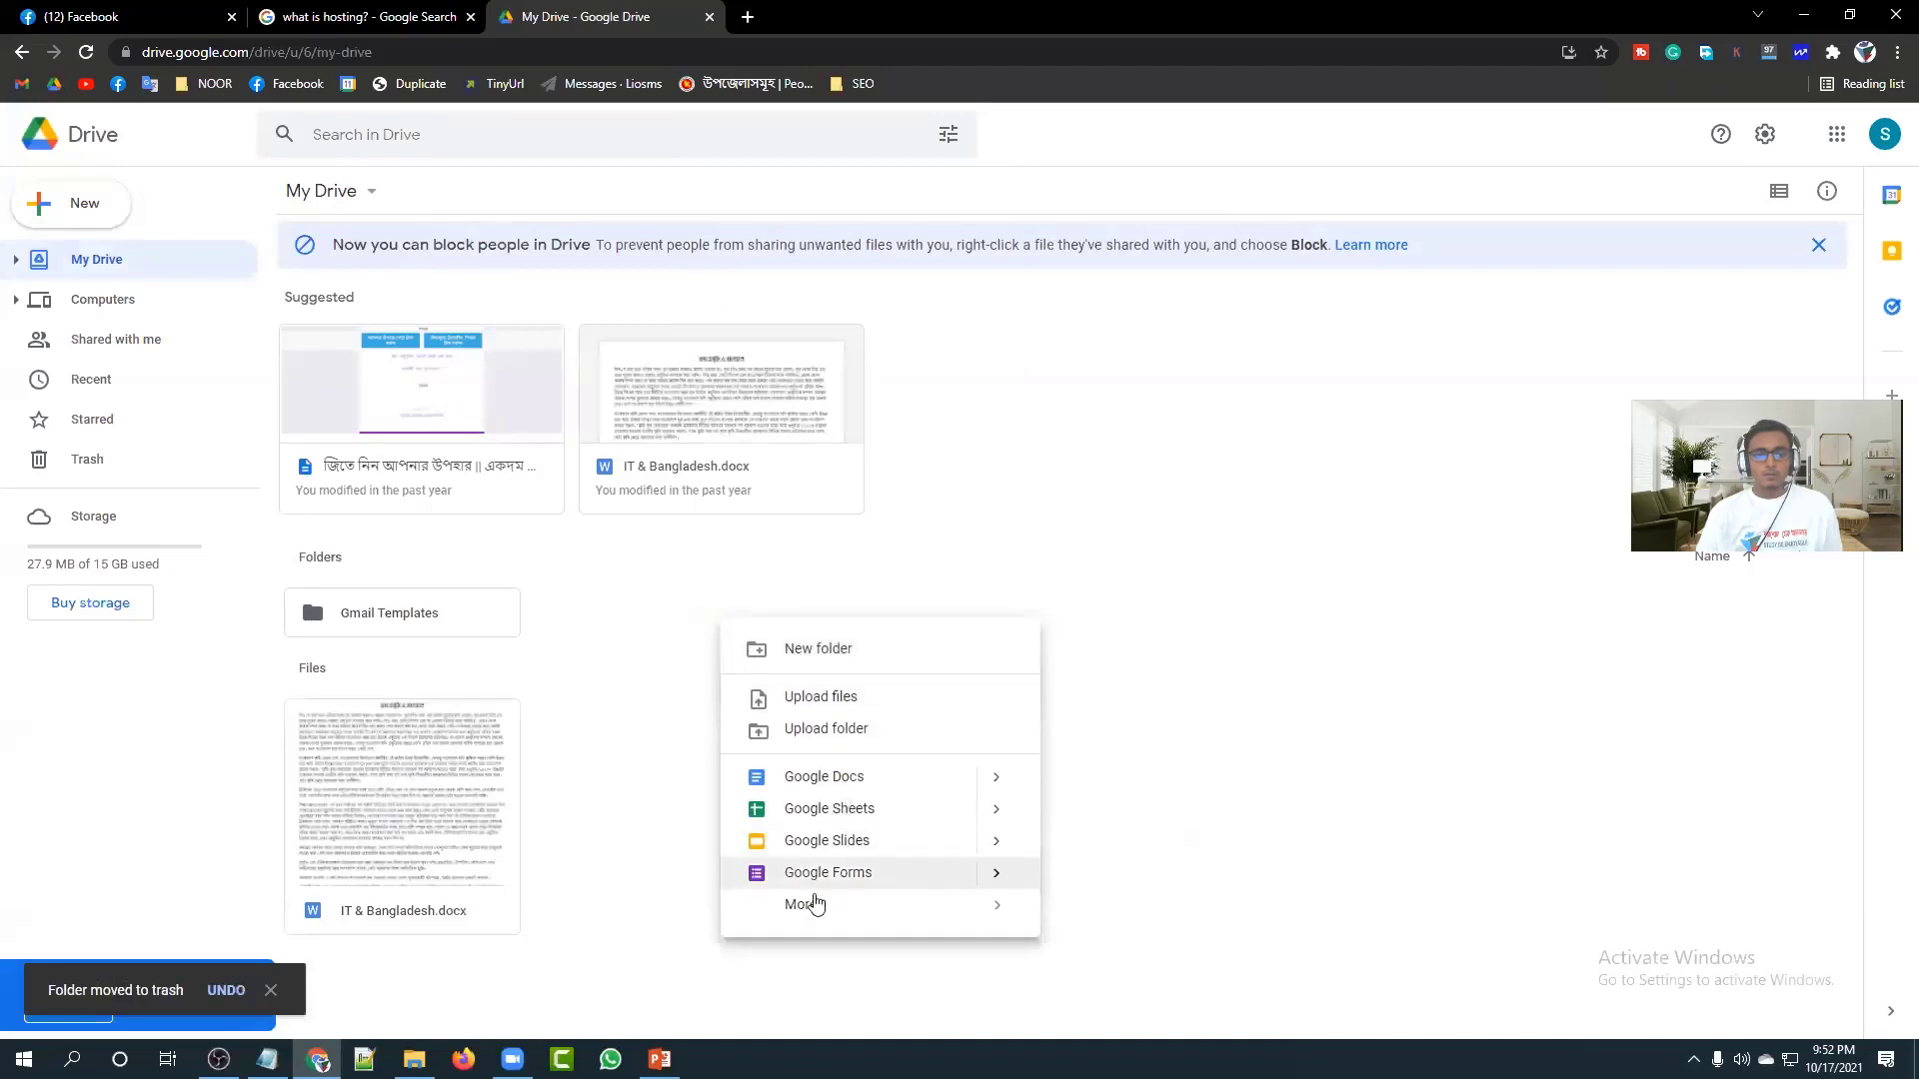
{"action": "left_click", "coordinate": [782, 651]}
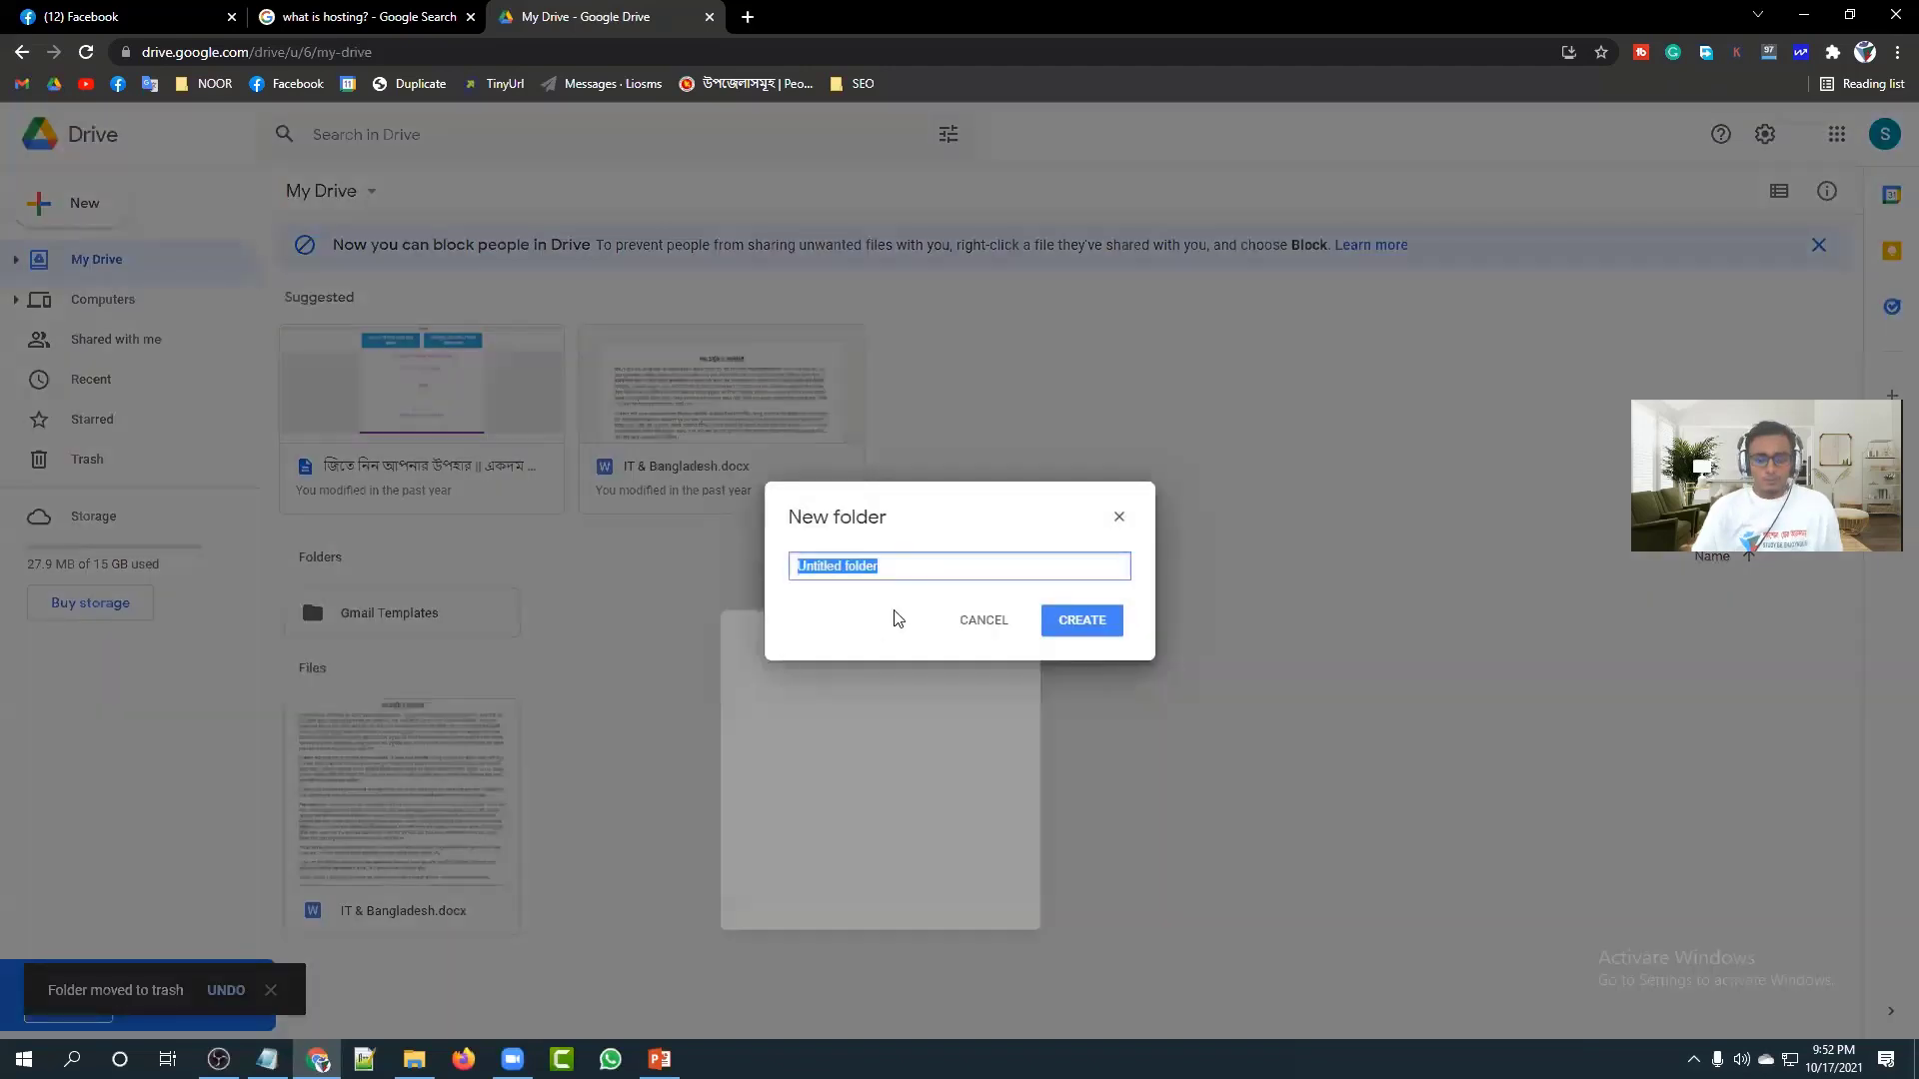
{"action": "type", "text": "K"}
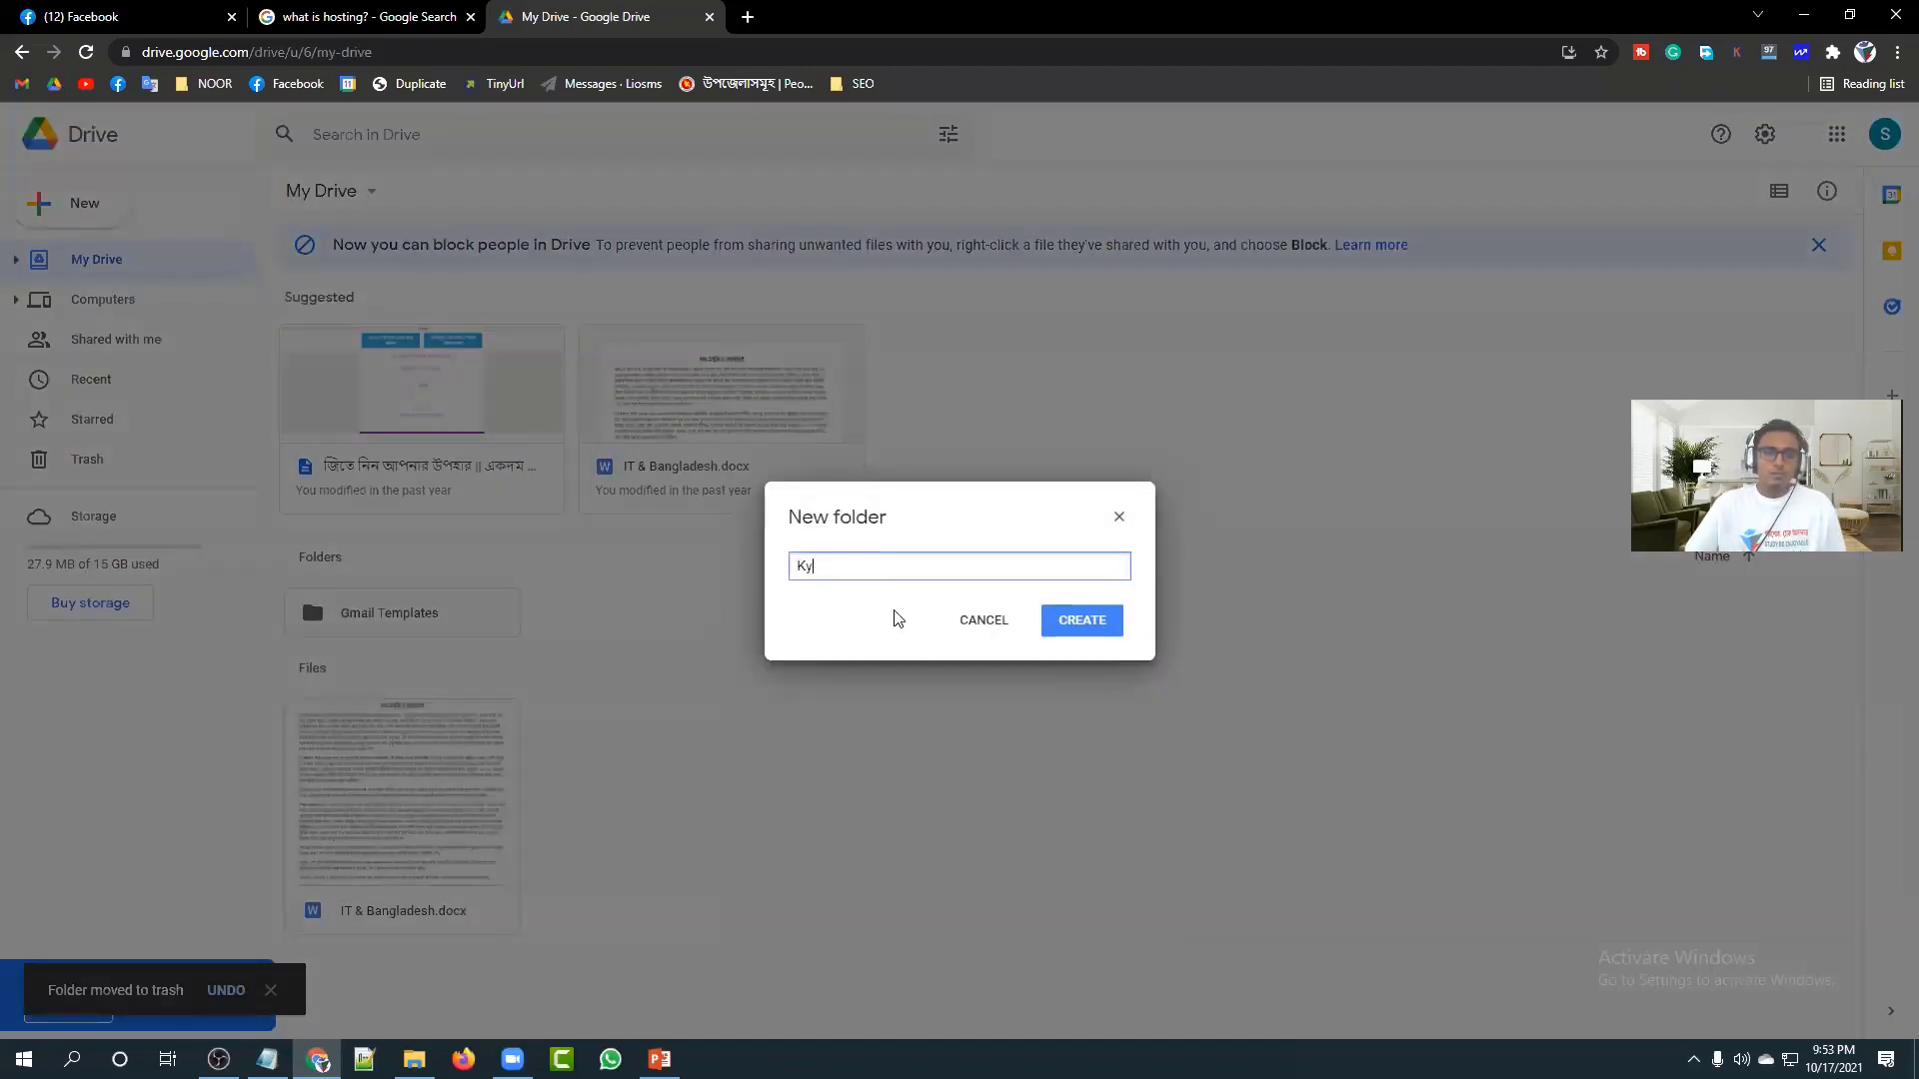
{"action": "type", "text": "eywor"}
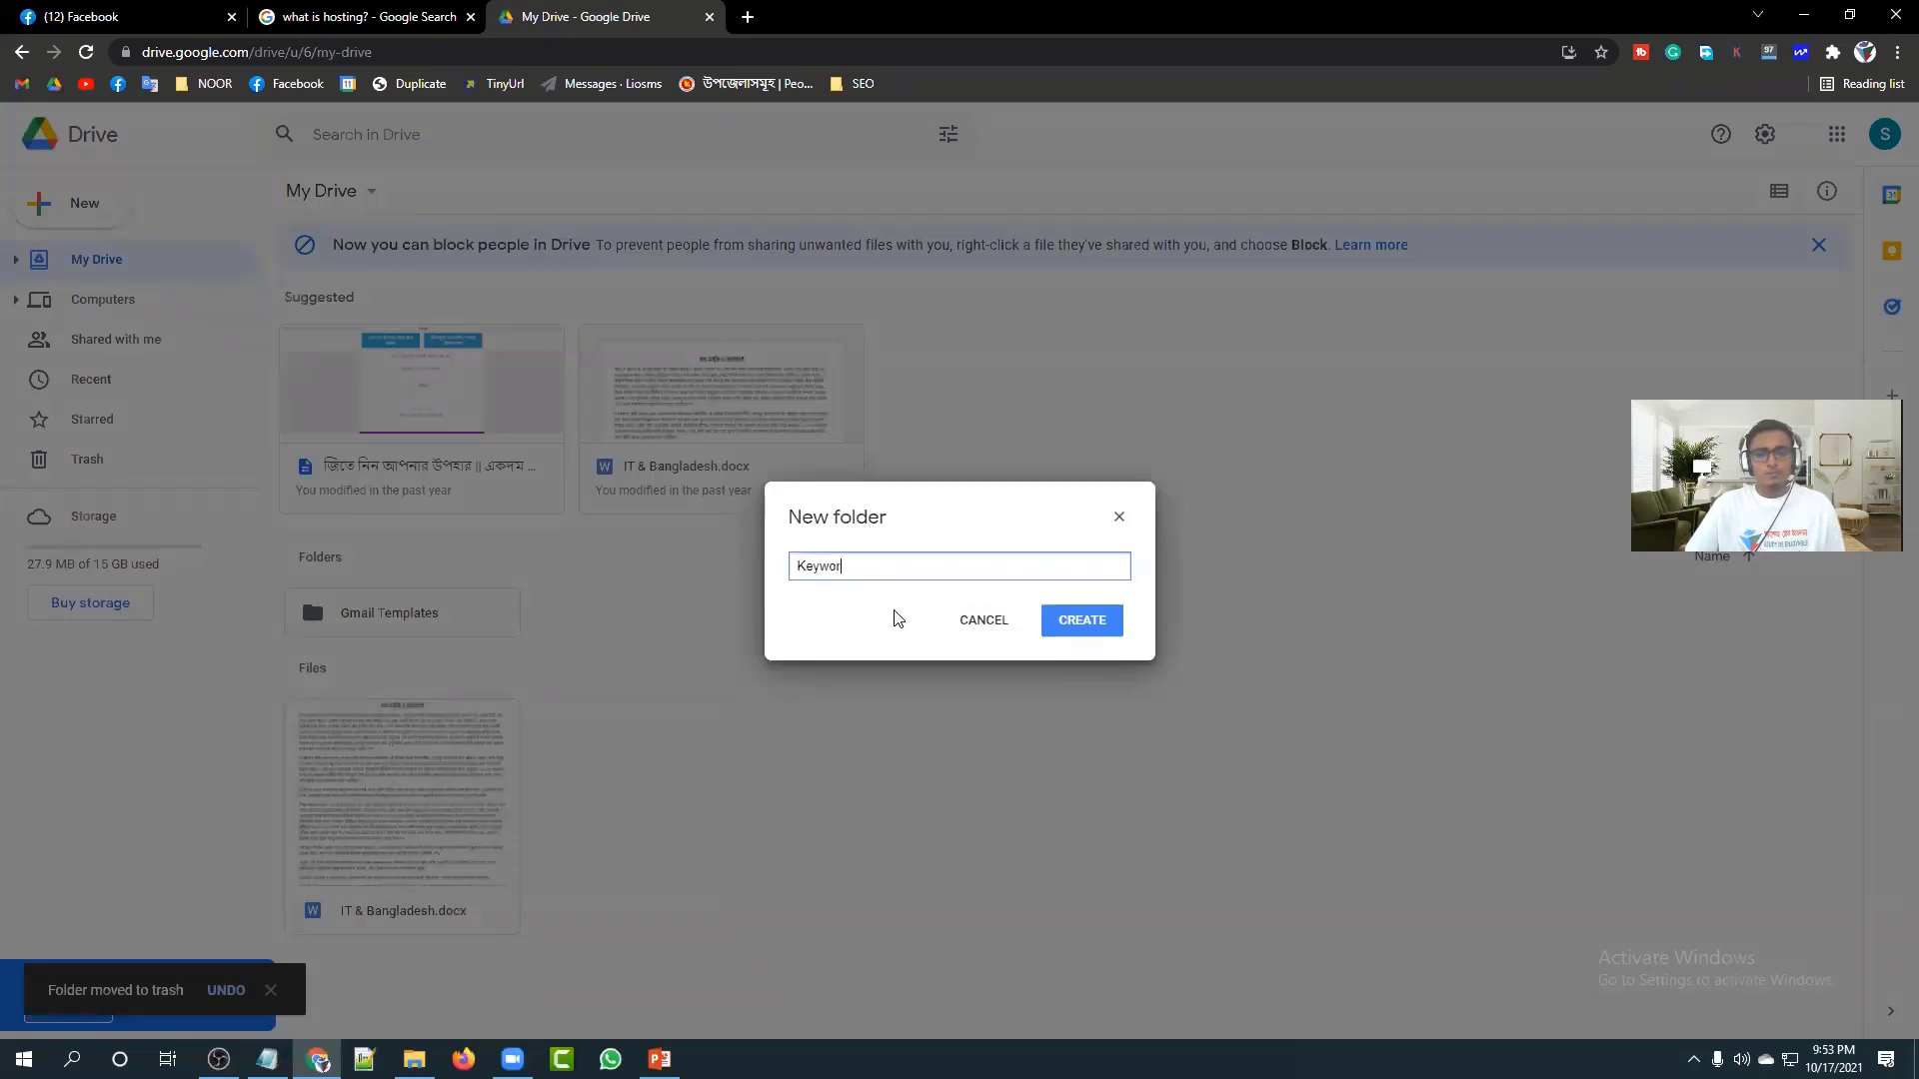
{"action": "type", "text": "search"}
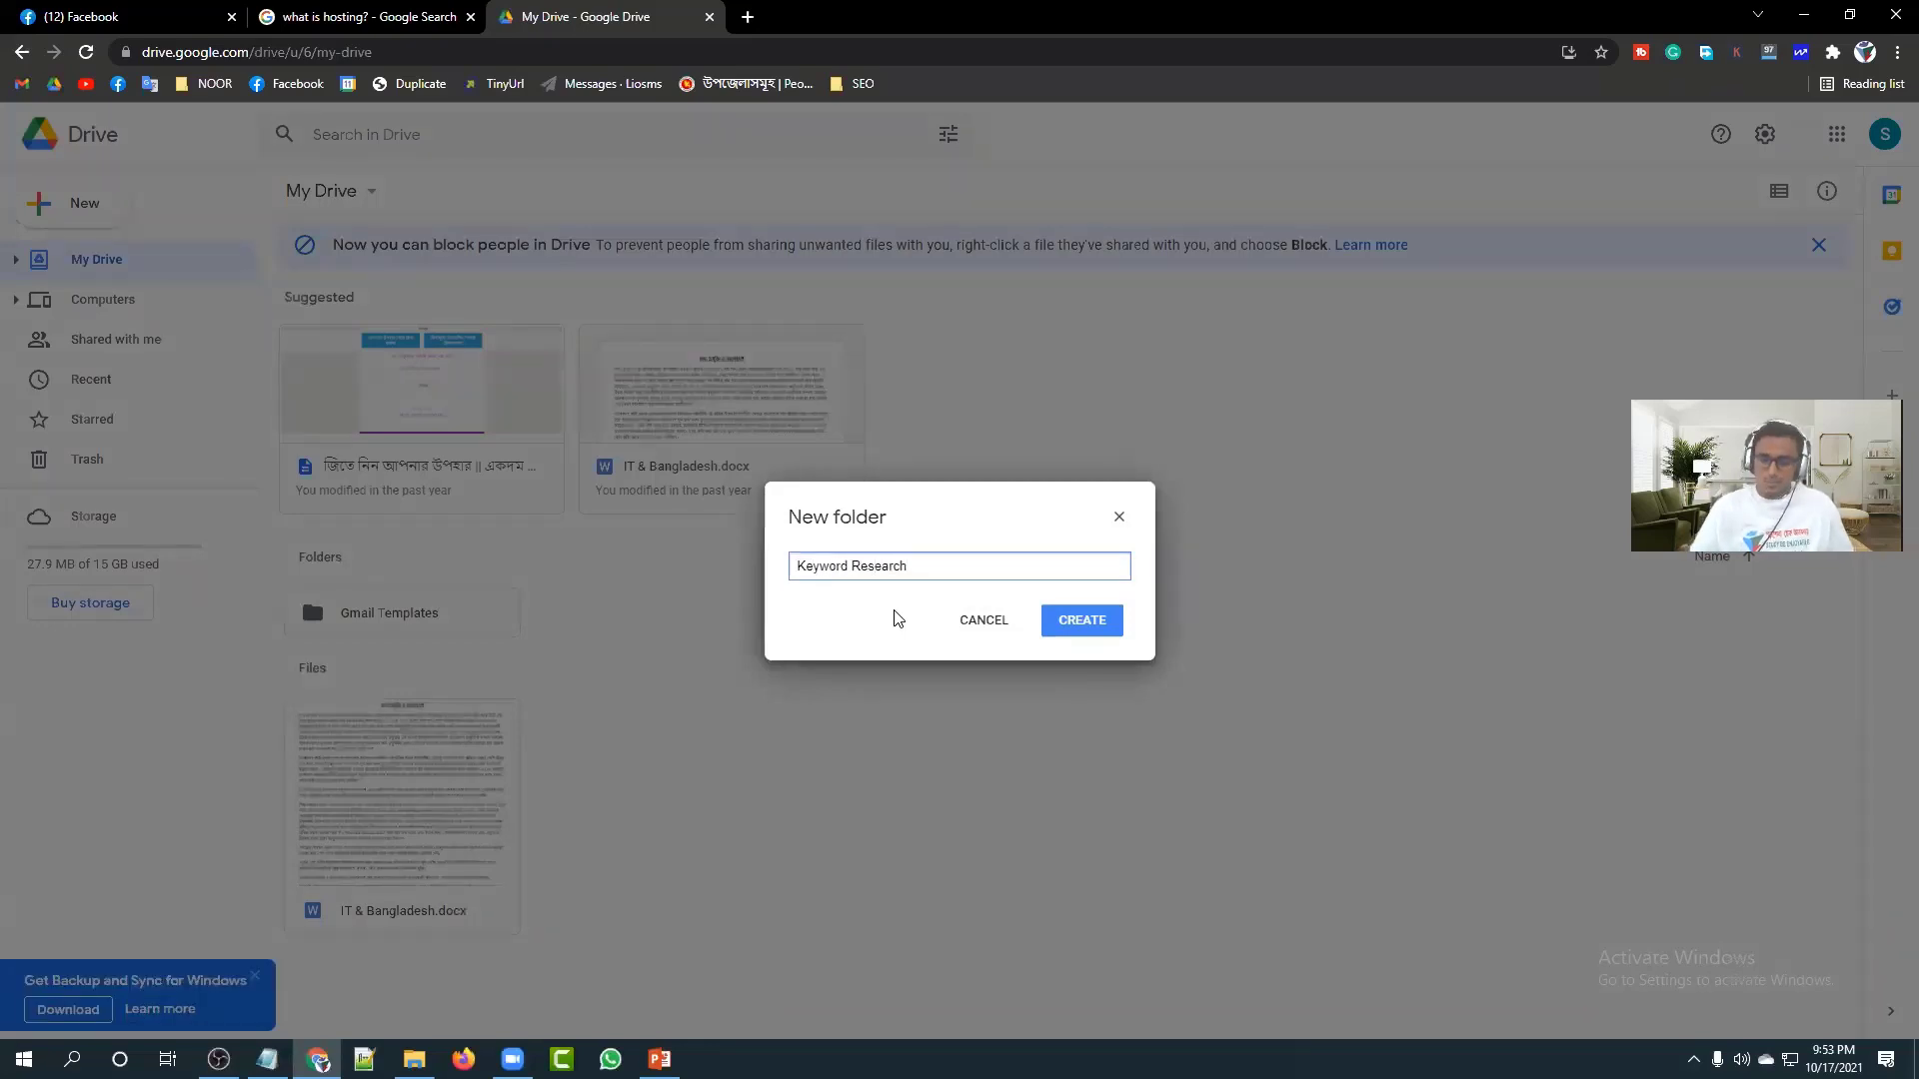
{"action": "left_click", "coordinate": [1100, 628]}
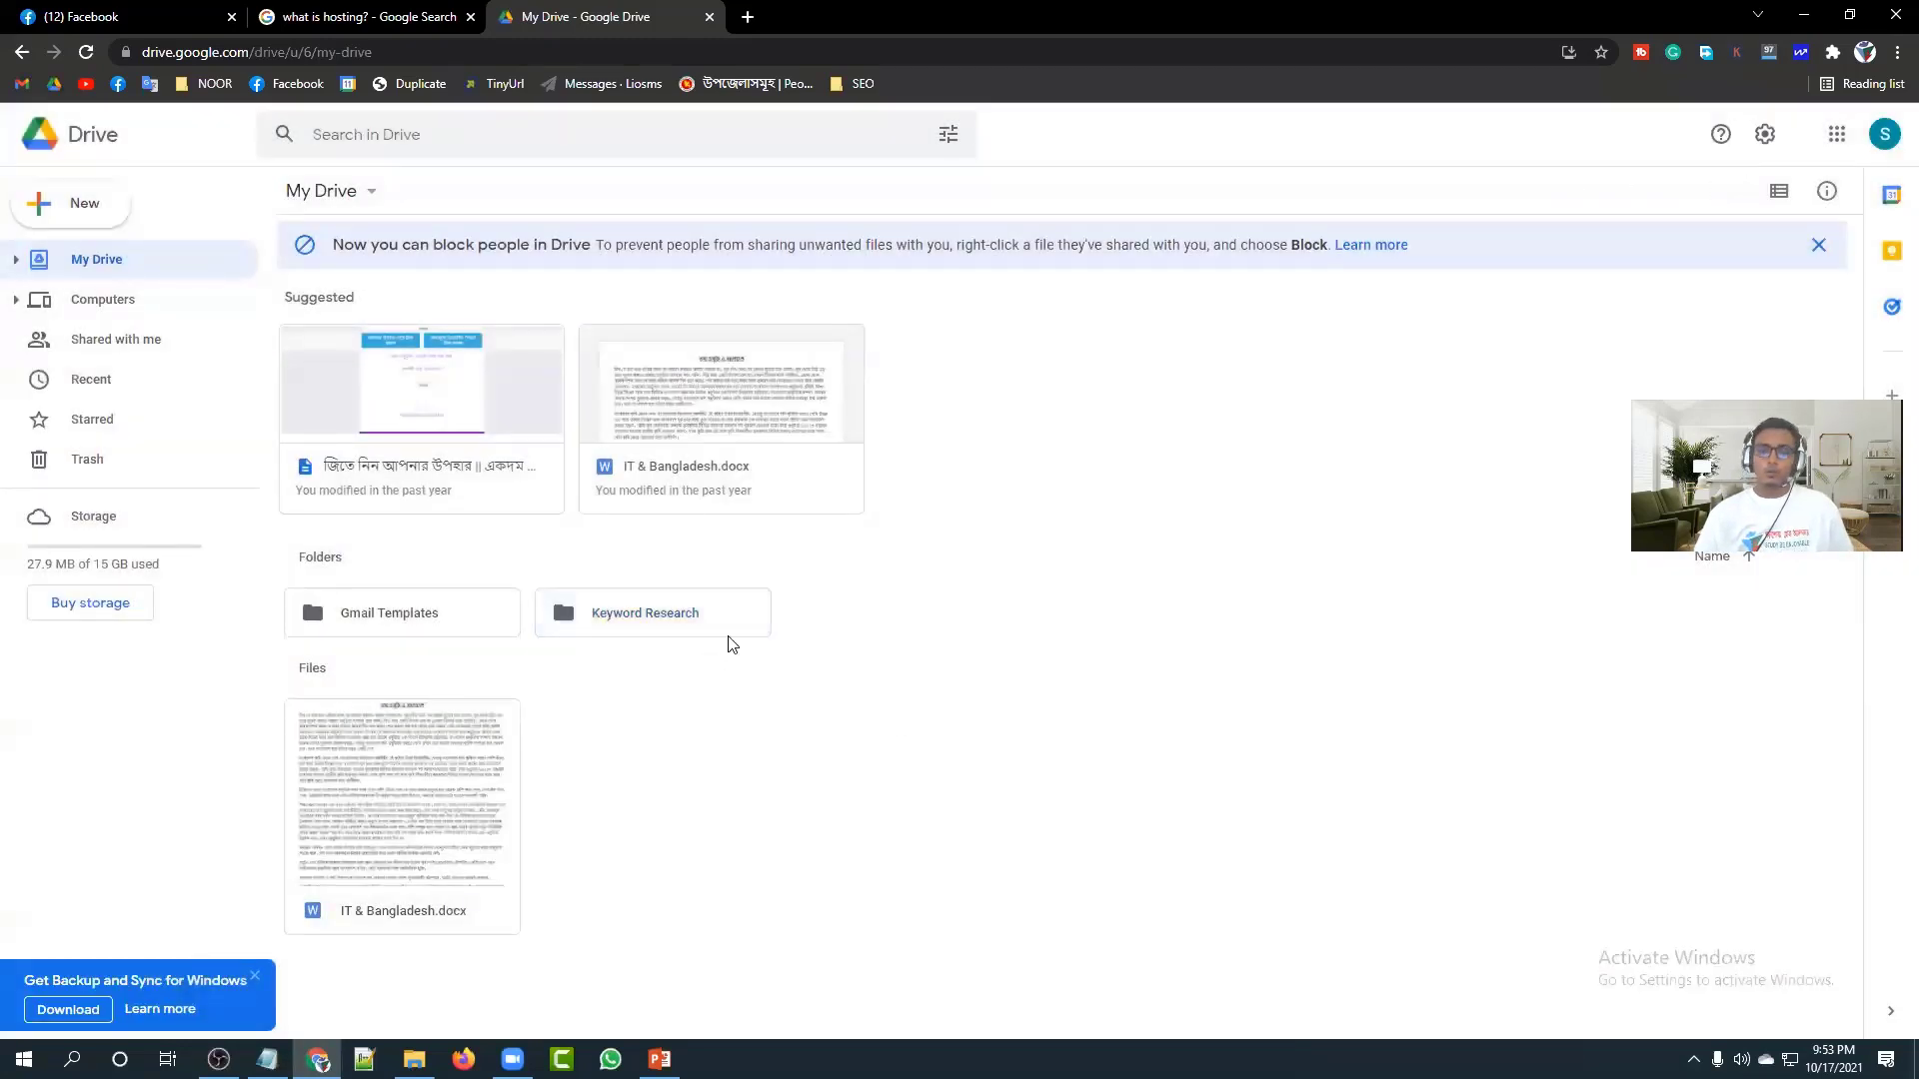
Open the new Keyword Research folder, dismiss the notice about blocking people, and create a blank Google Sheets spreadsheet inside the folder.
{"action": "double_click", "coordinate": [736, 612]}
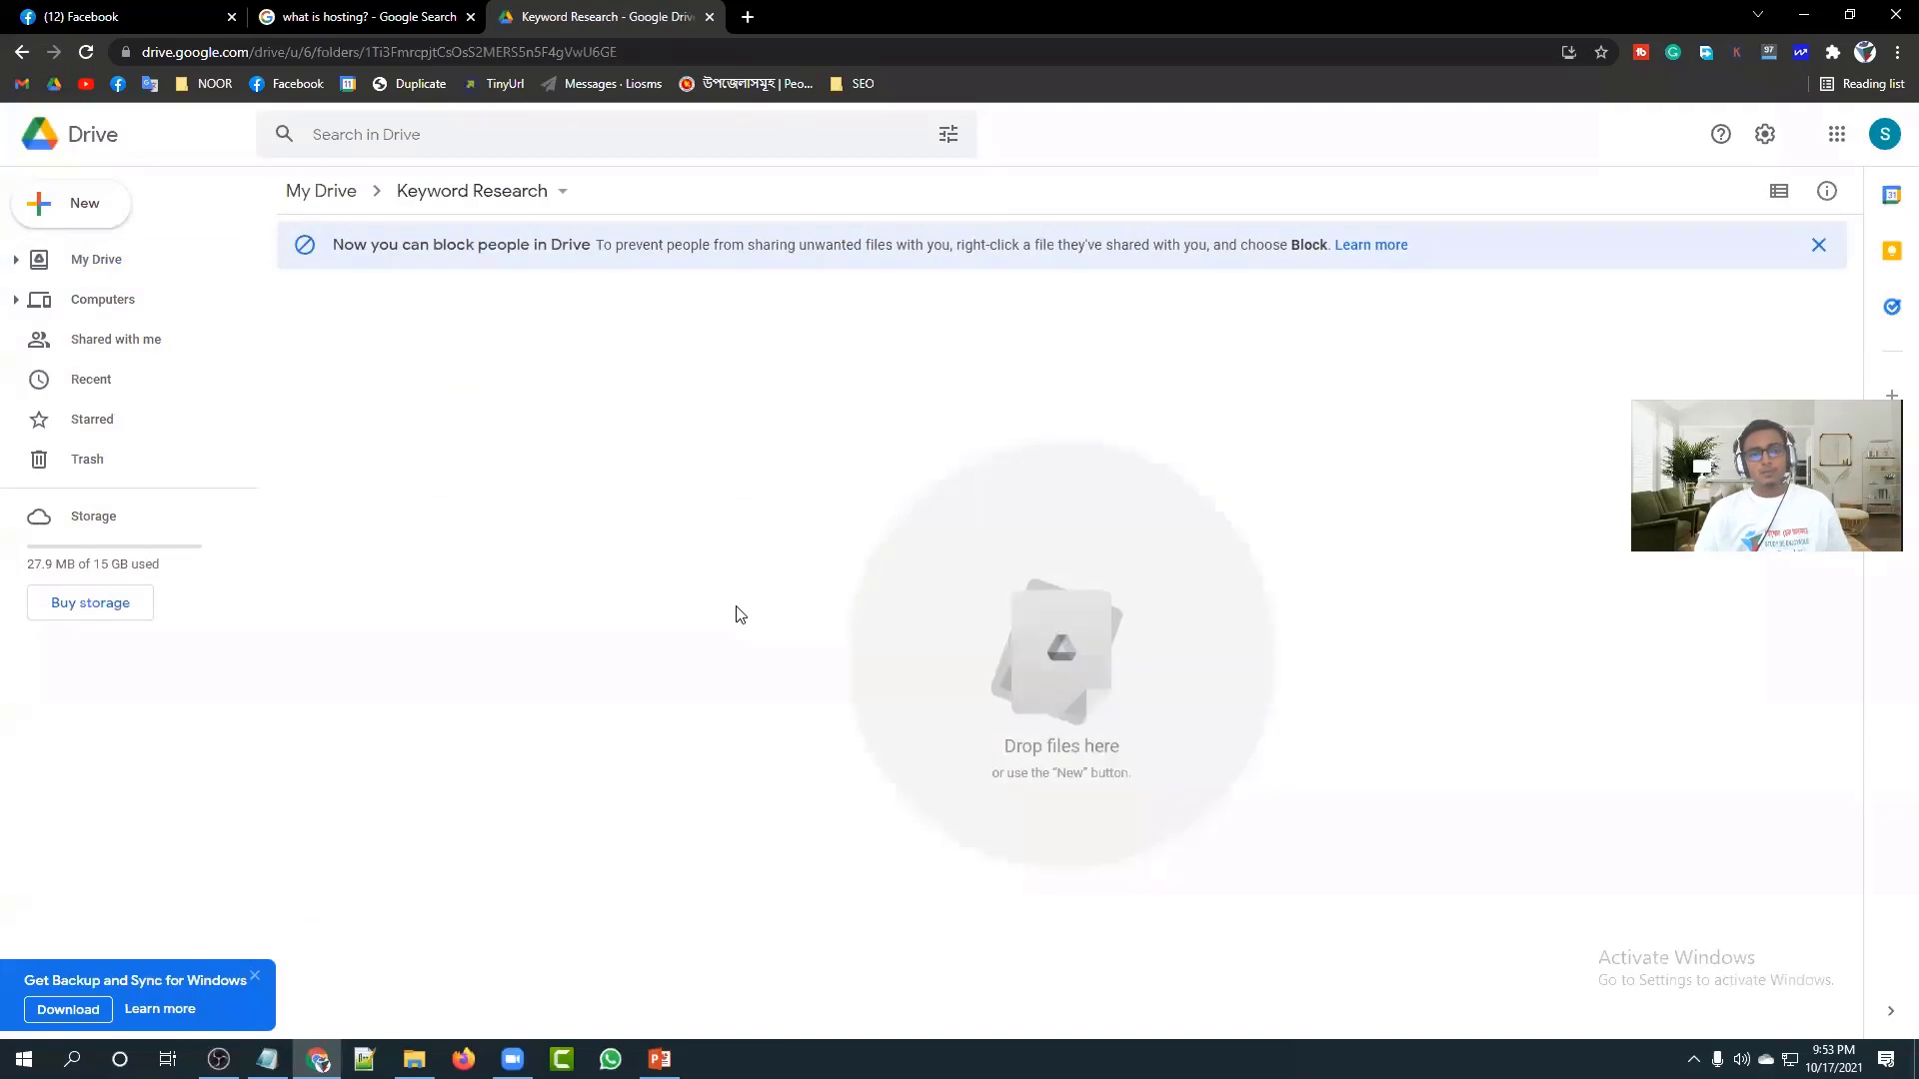
{"action": "left_click", "coordinate": [1819, 246]}
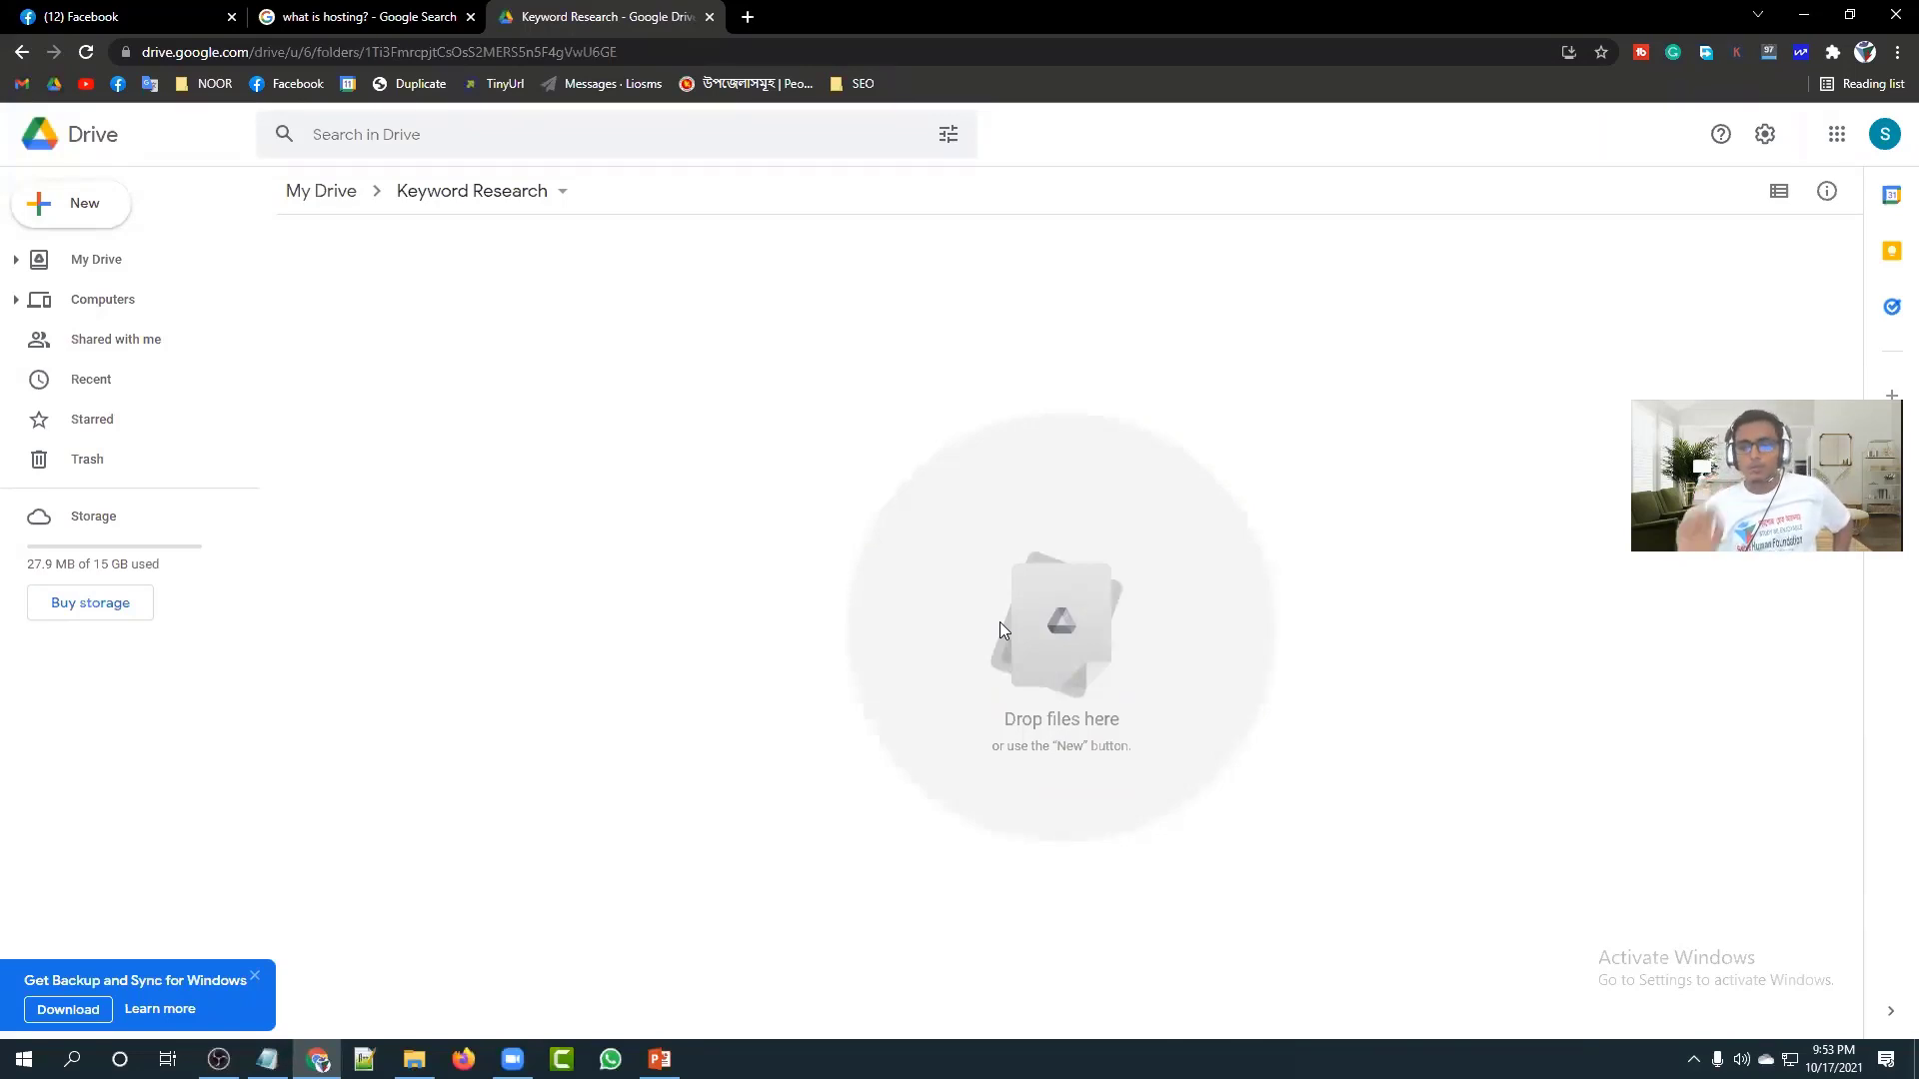
{"action": "right_click", "coordinate": [708, 410]}
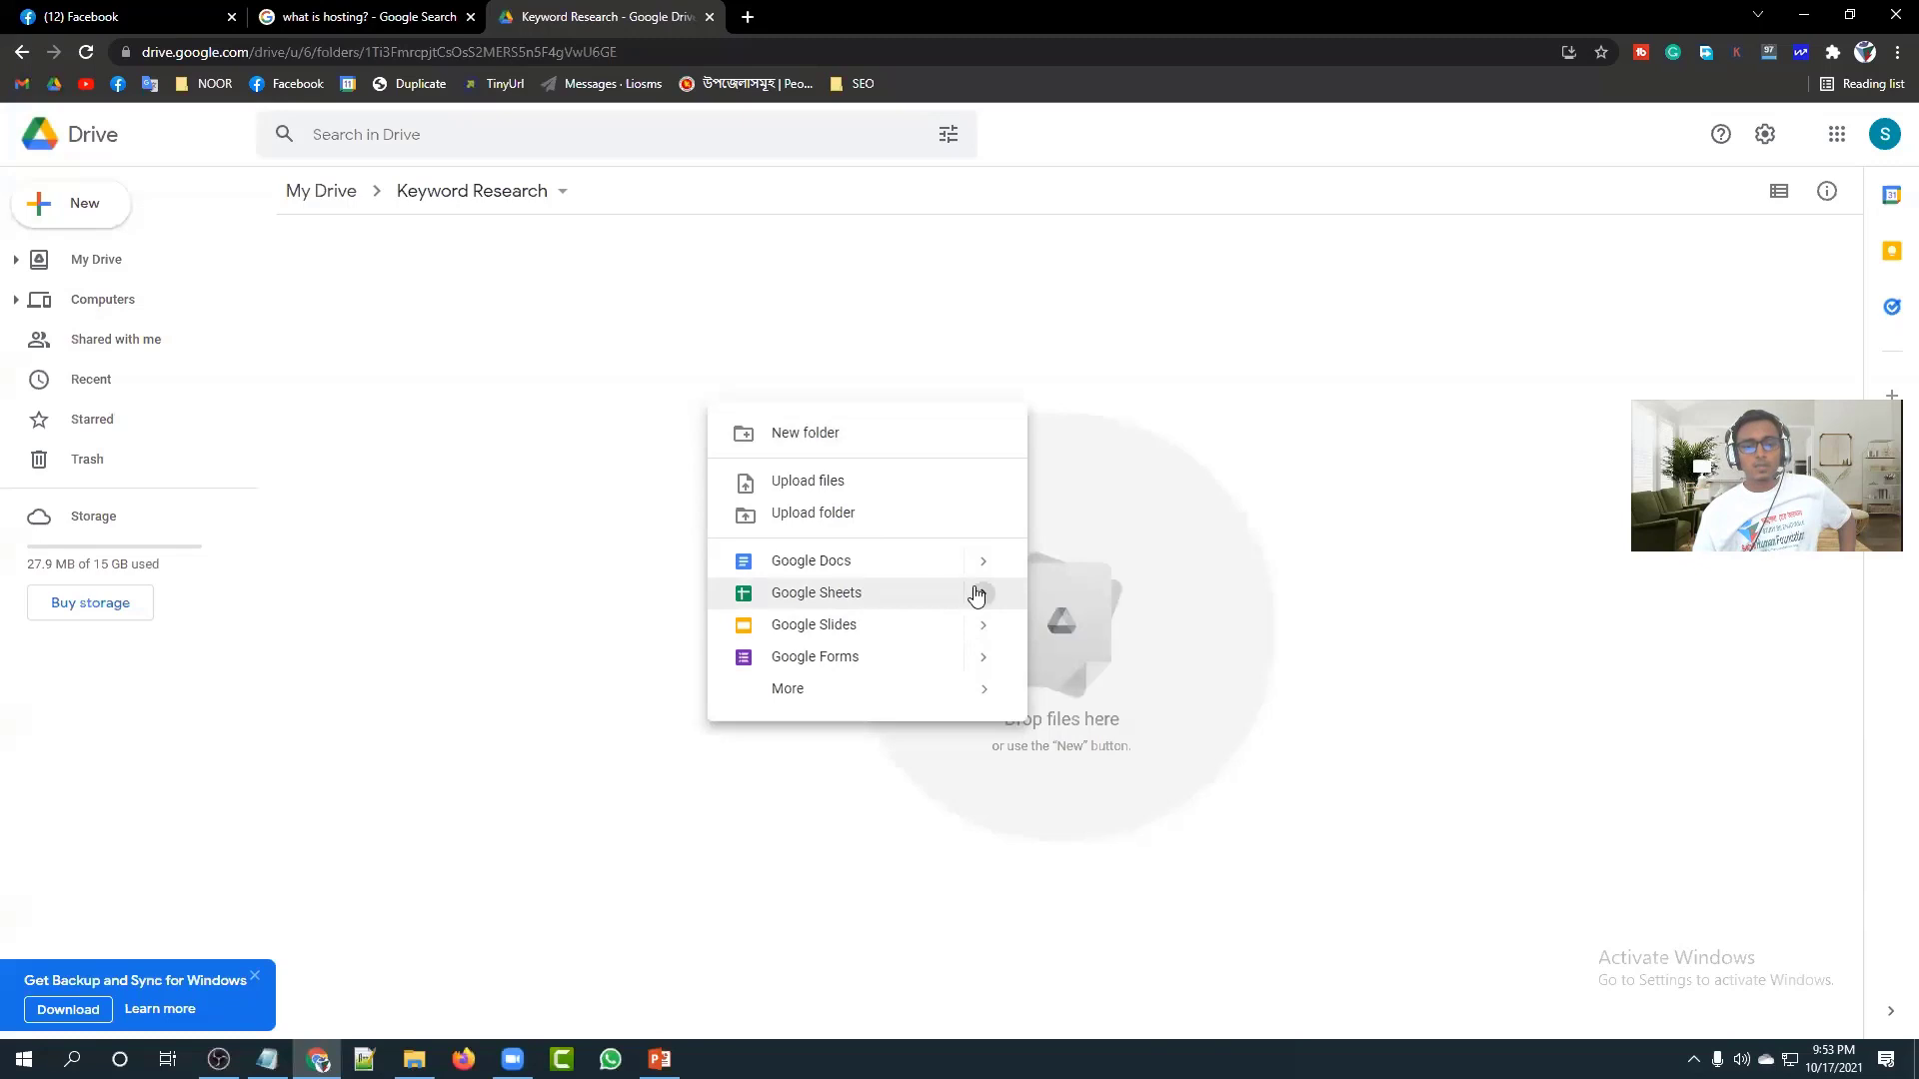
{"action": "mouse_move", "coordinate": [976, 596]}
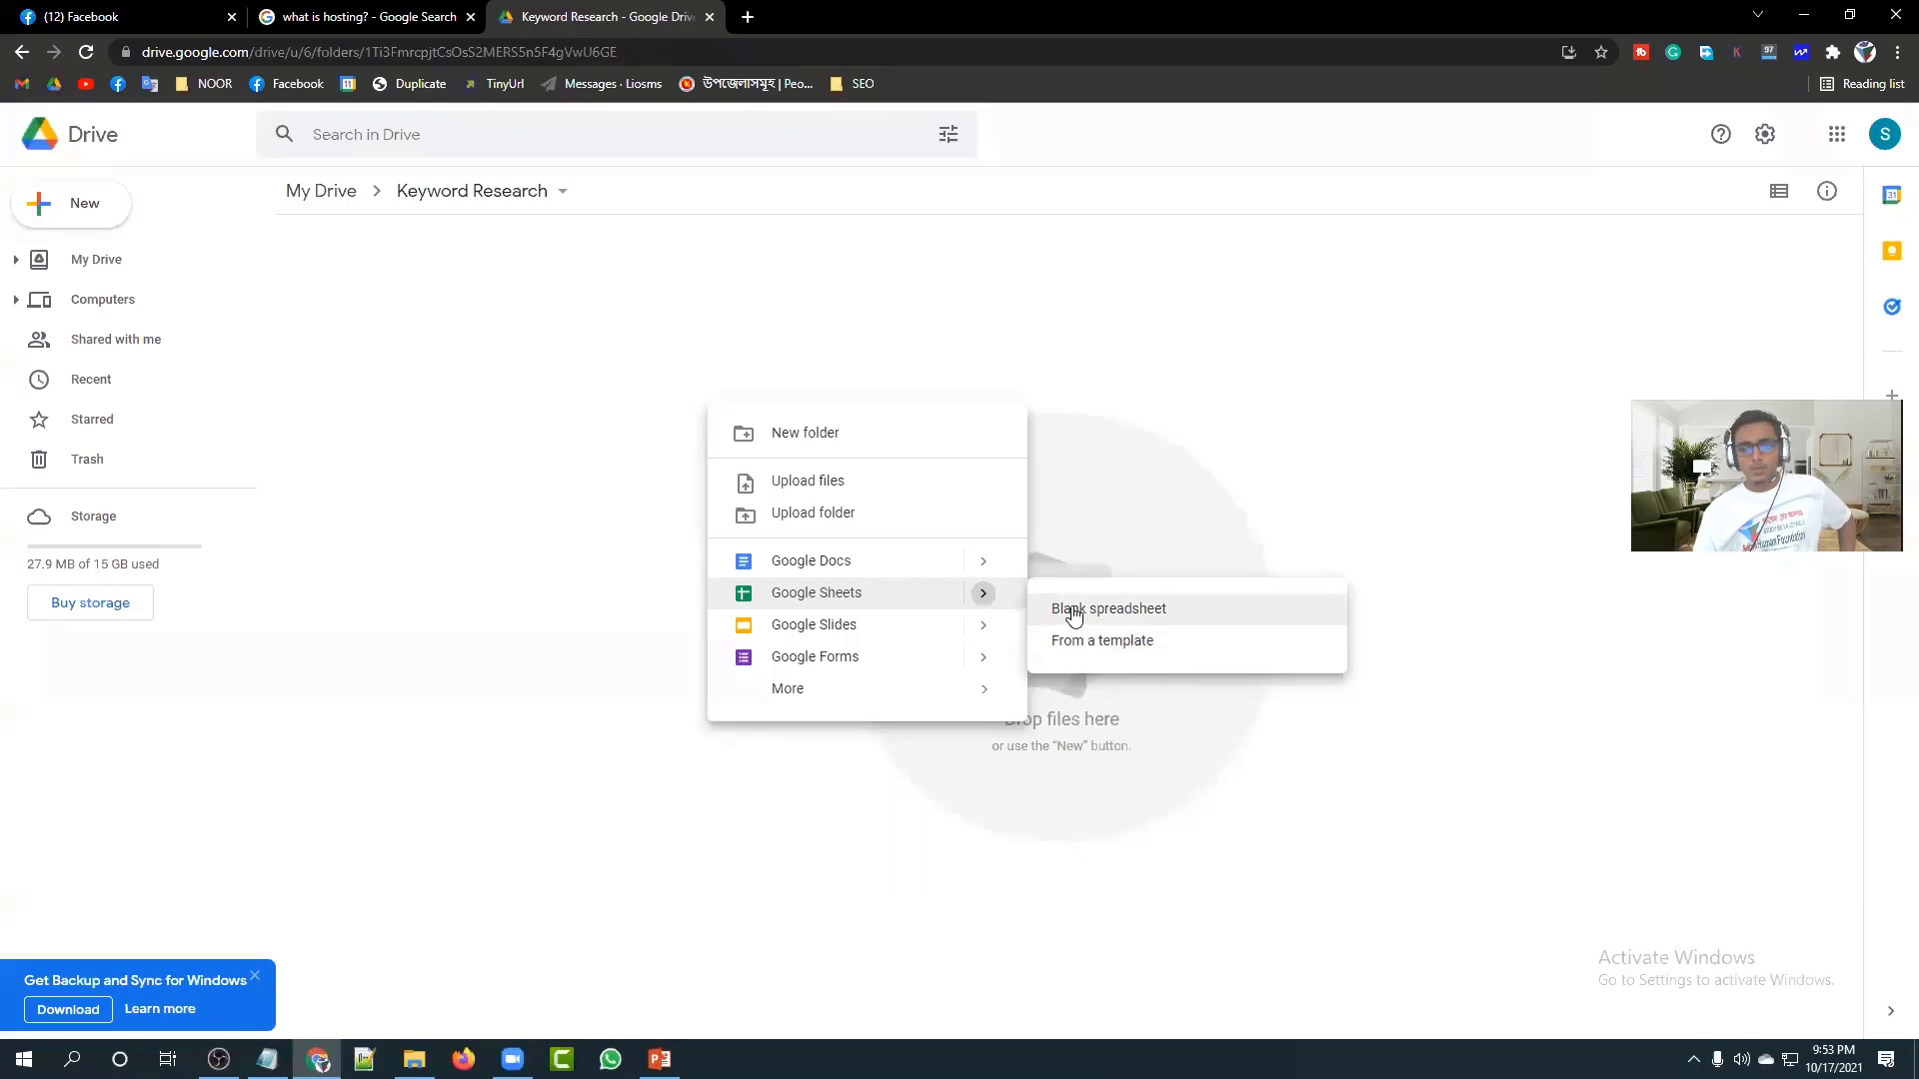
{"action": "left_click", "coordinate": [1209, 614]}
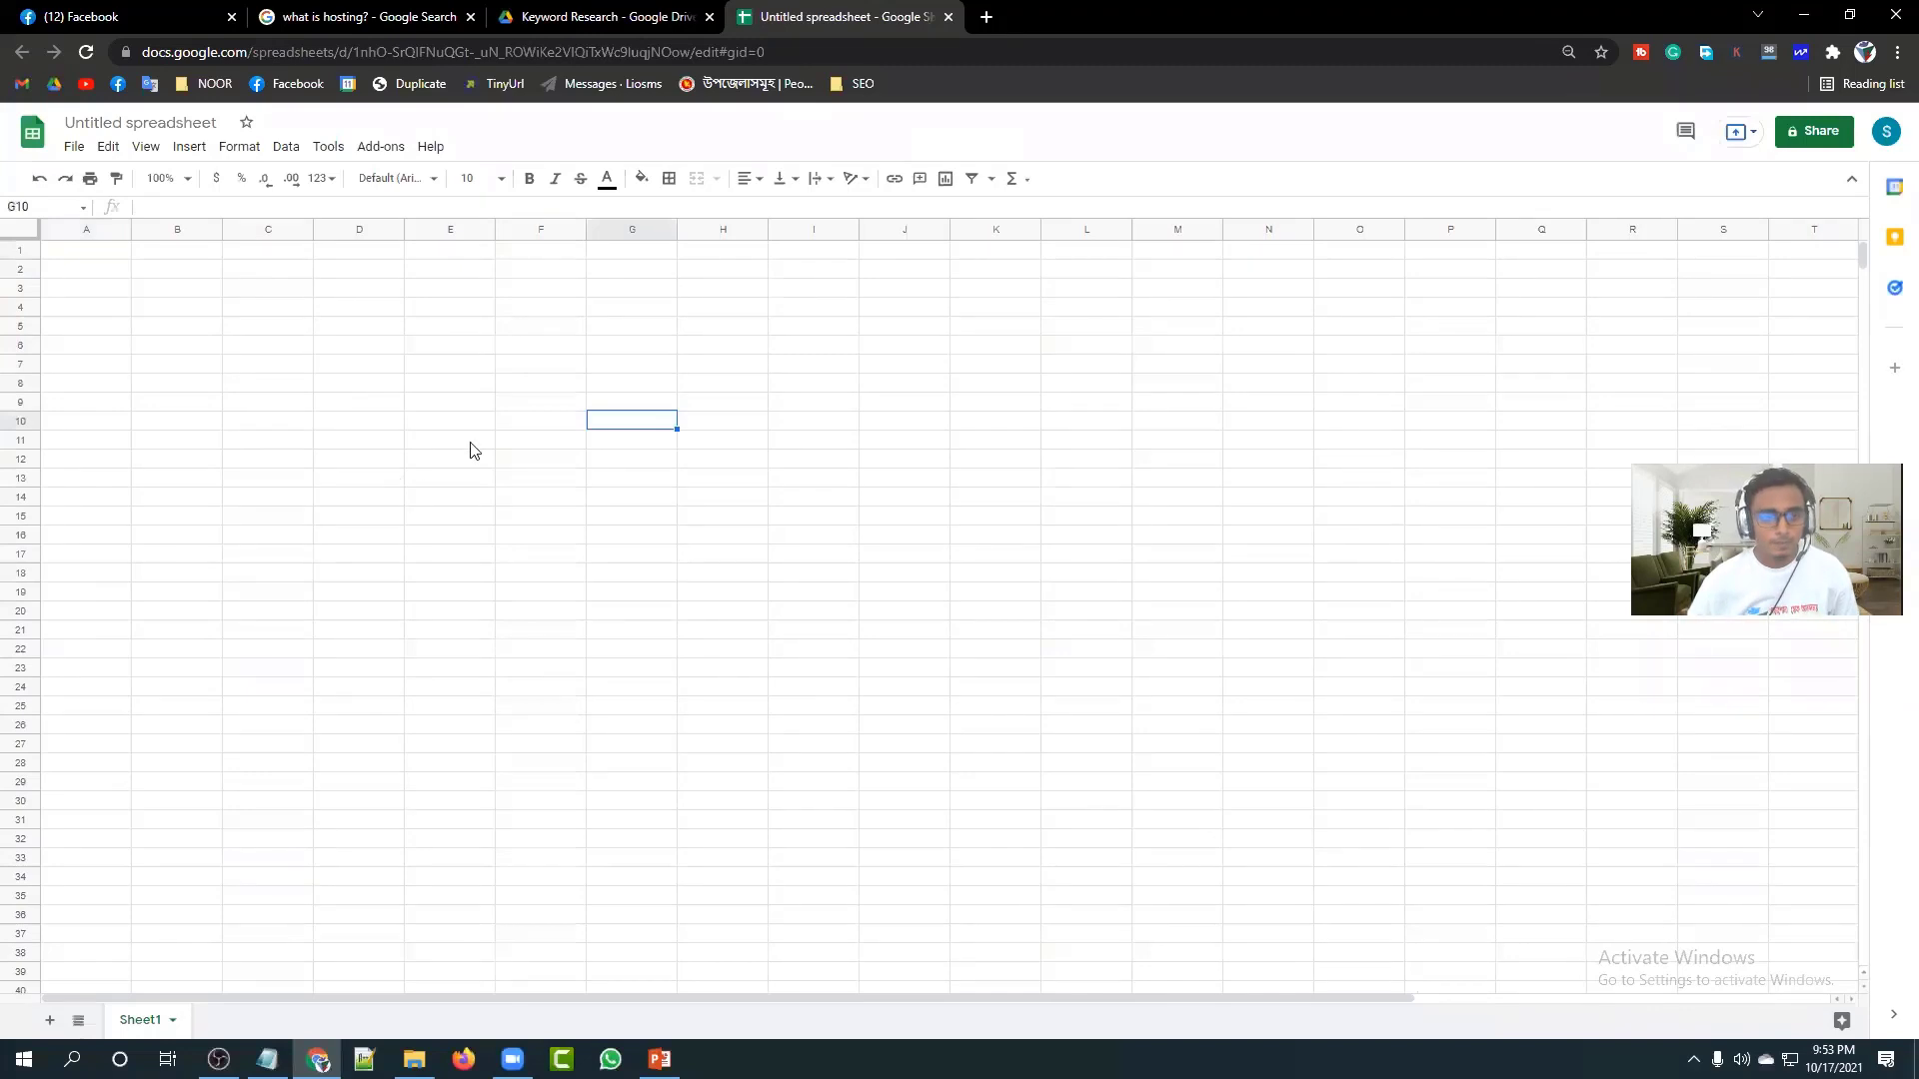
{"action": "scroll", "coordinate": [763, 675], "scroll_direction": "down", "scroll_amount": 1}
{"action": "scroll", "coordinate": [763, 675], "scroll_direction": "down", "scroll_amount": 1}
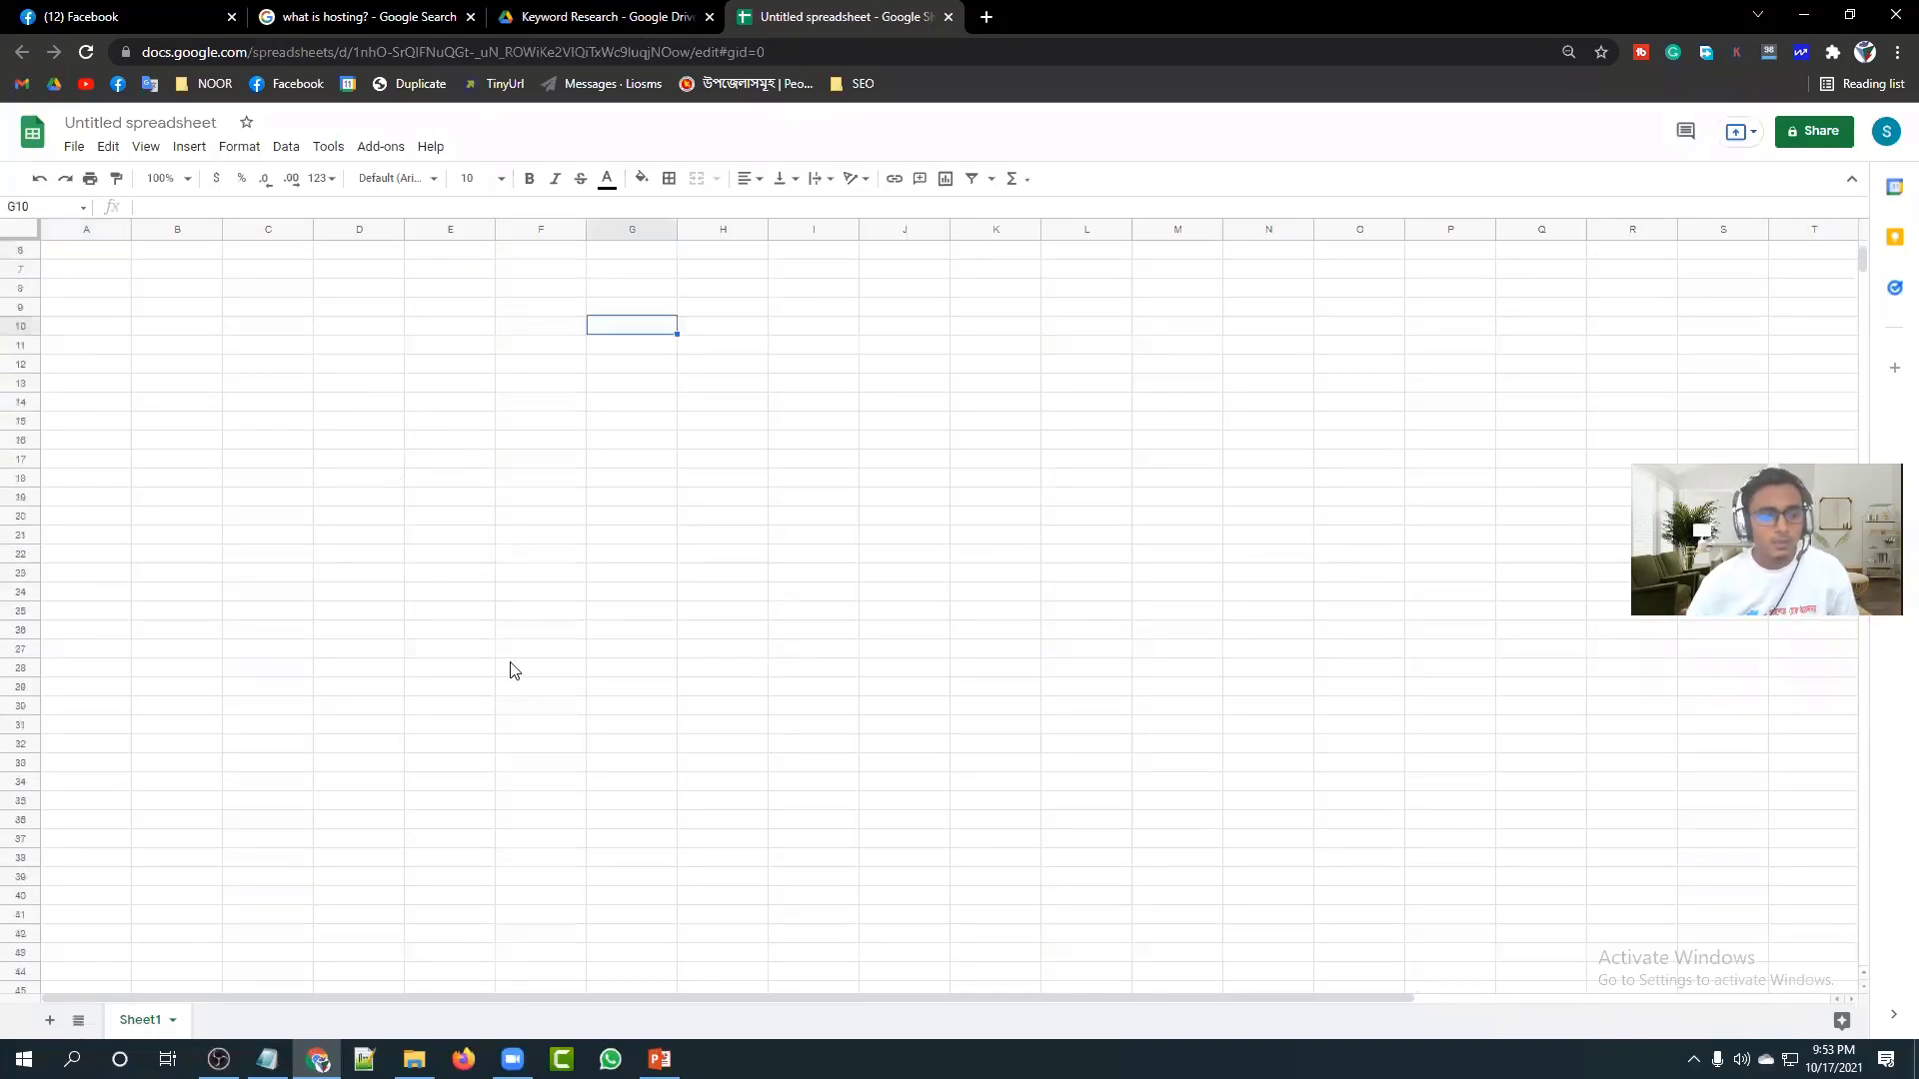
{"action": "scroll", "coordinate": [511, 669], "scroll_direction": "up", "scroll_amount": 2}
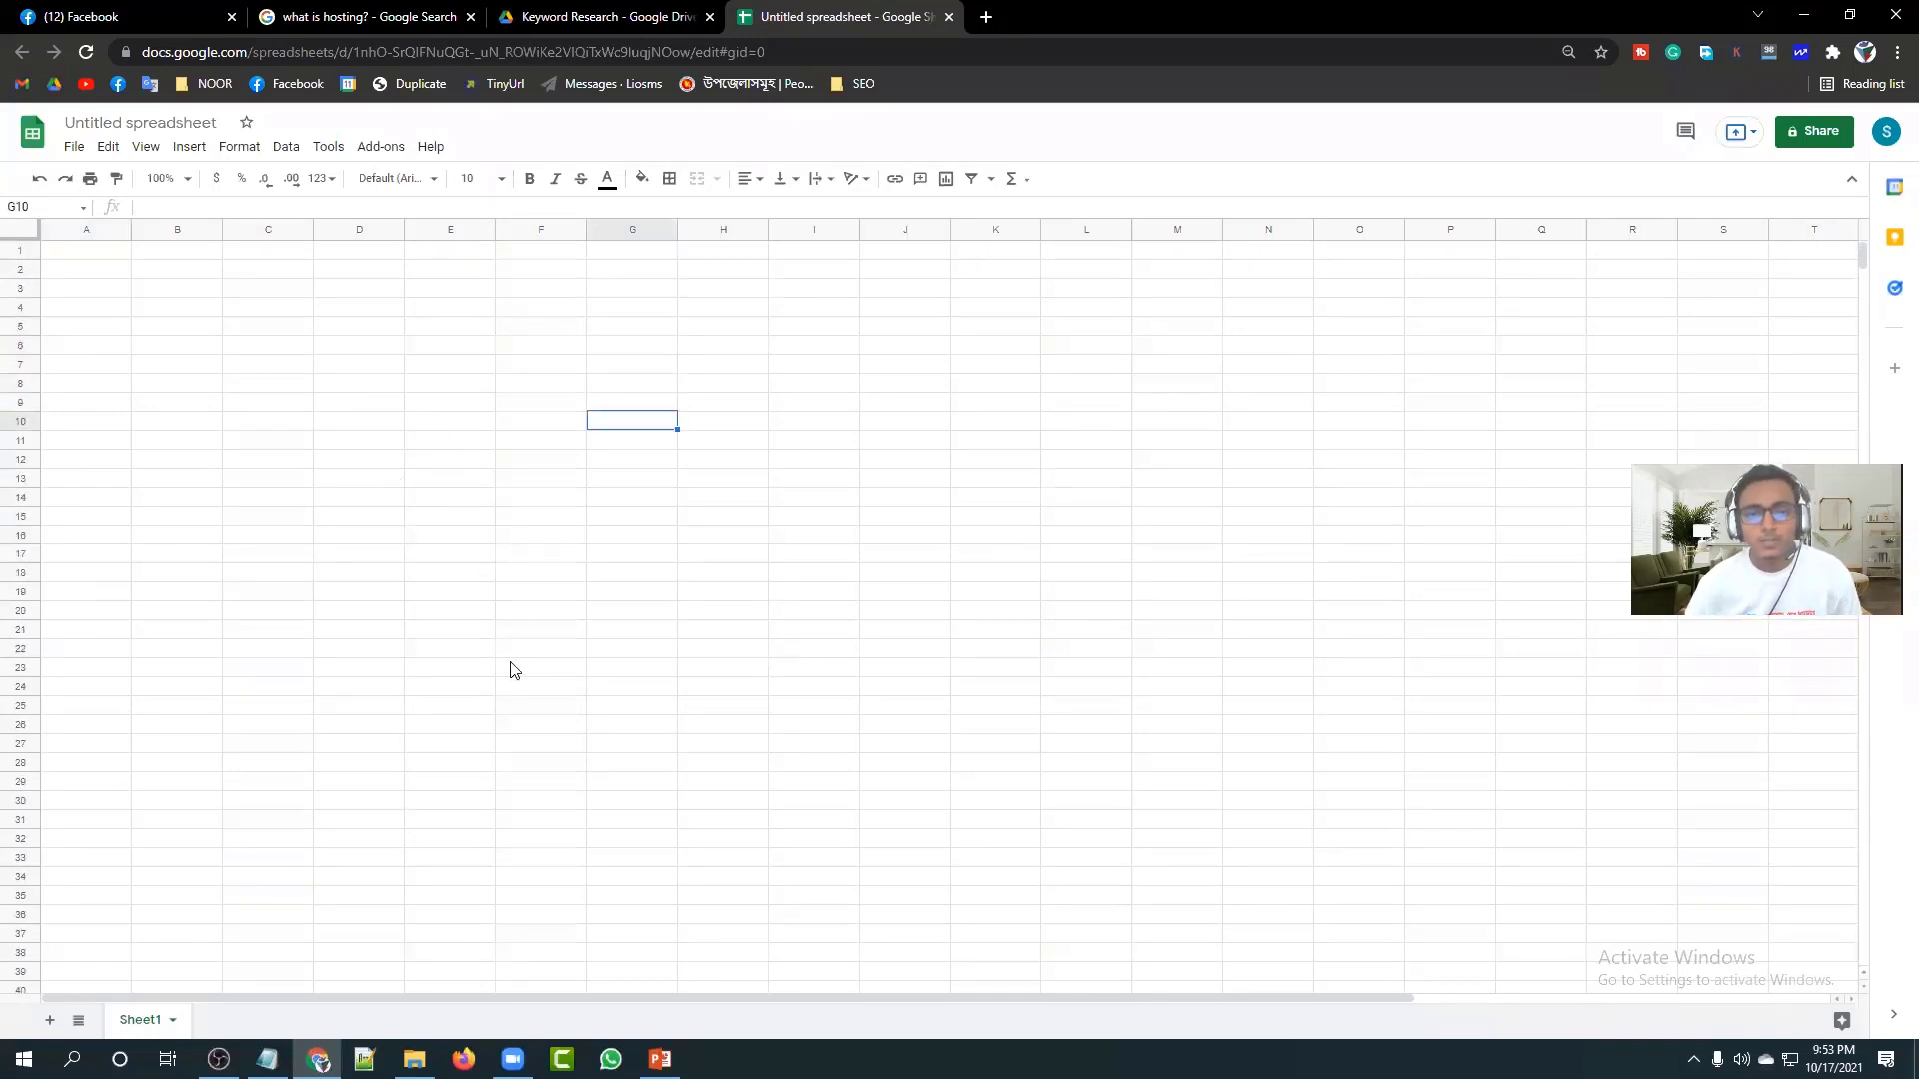
{"action": "left_click", "coordinate": [416, 314]}
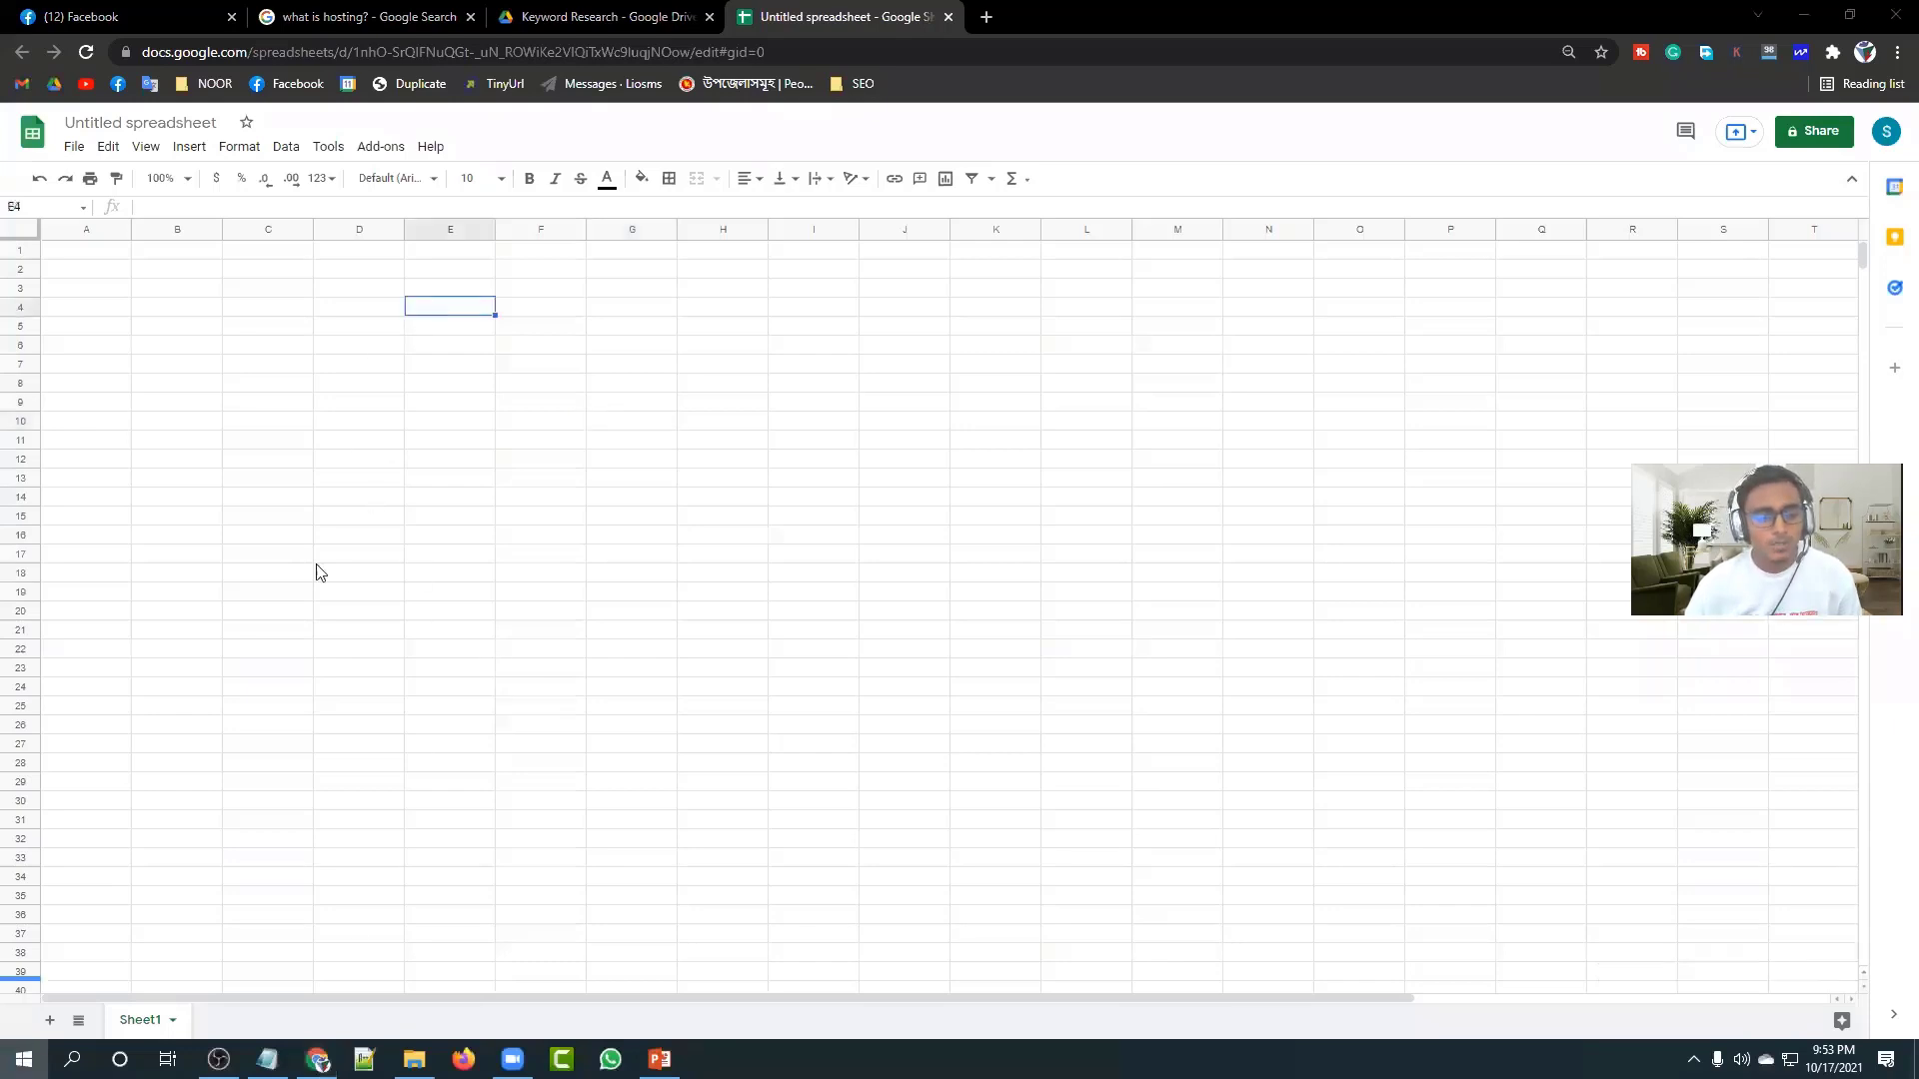
Switch to Microsoft Excel by launching it, and maximize its window.
{"action": "key", "text": "super"}
{"action": "left_click", "coordinate": [556, 898]}
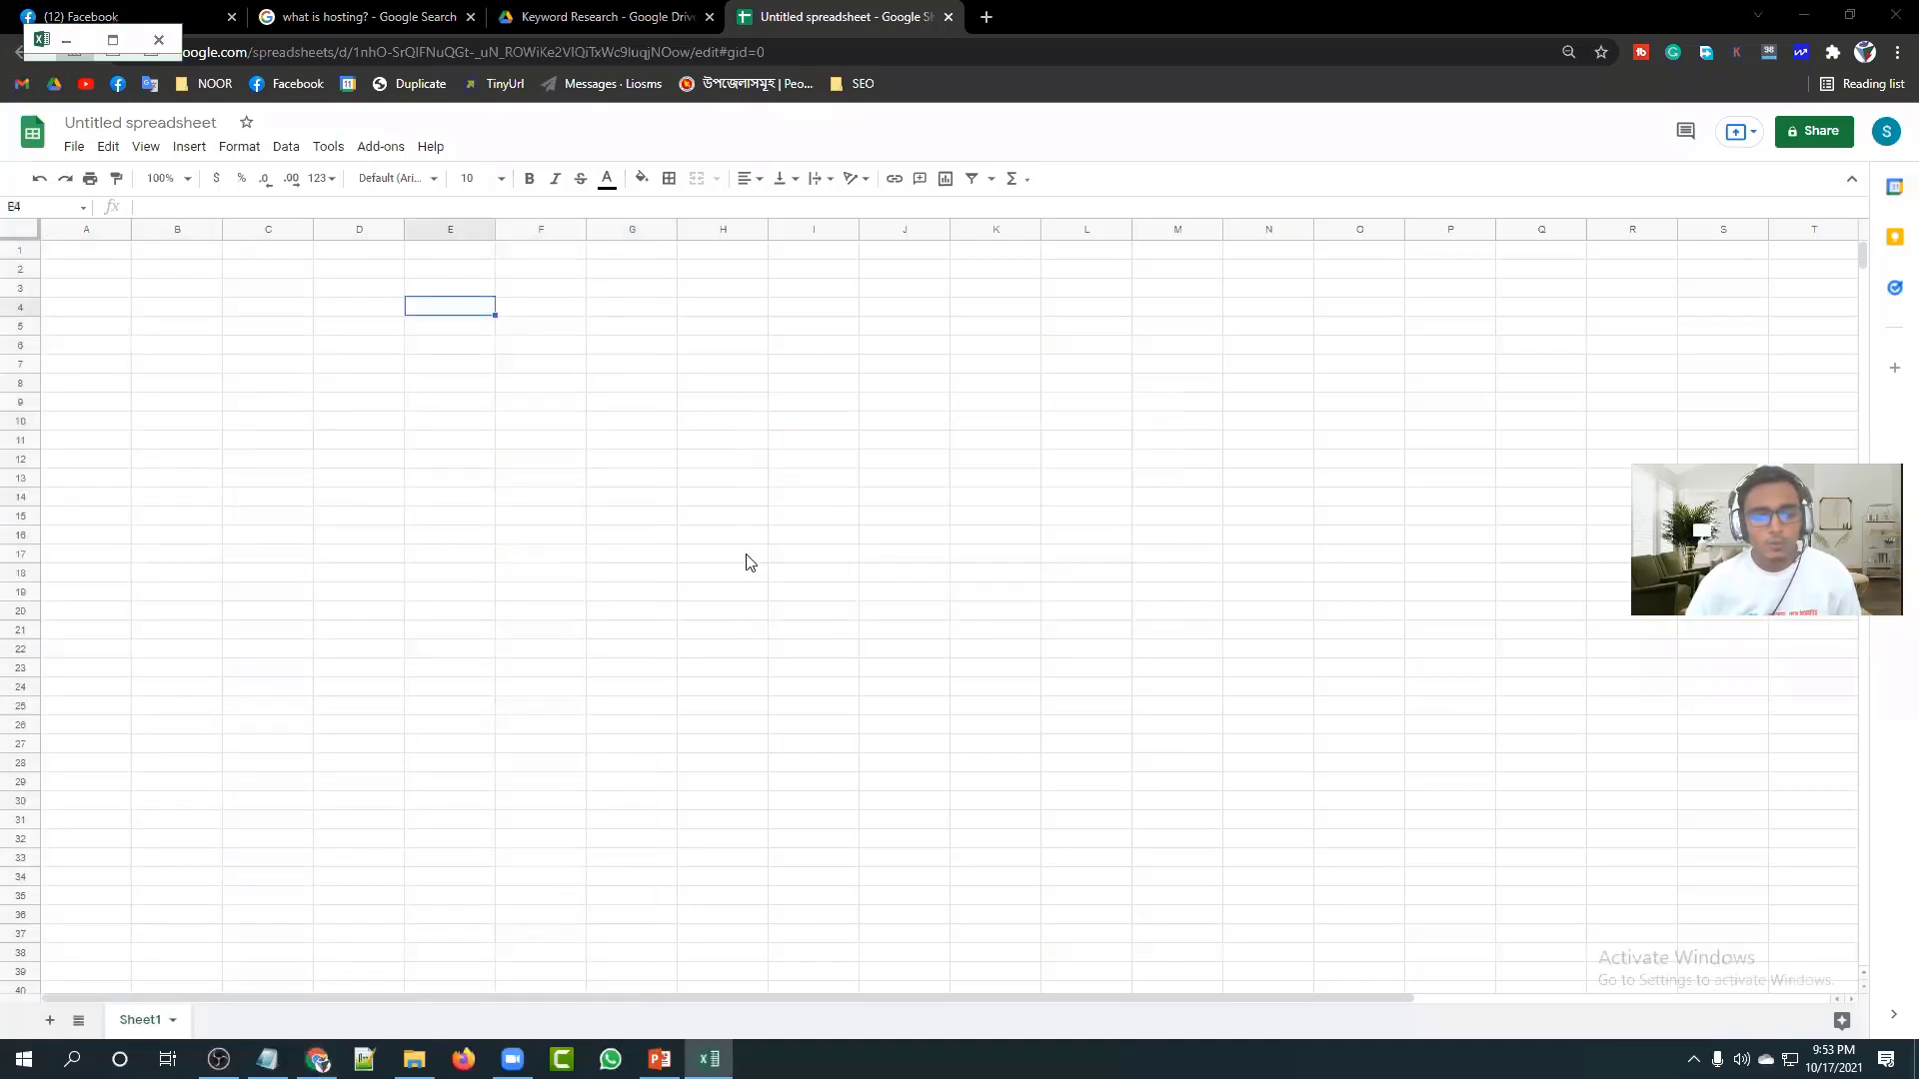
{"action": "left_click", "coordinate": [115, 41]}
Look over the rows, columns and cells of the blank Excel worksheet, closing the Office activation wizard.
{"action": "scroll", "coordinate": [895, 827], "scroll_direction": "down", "scroll_amount": 17}
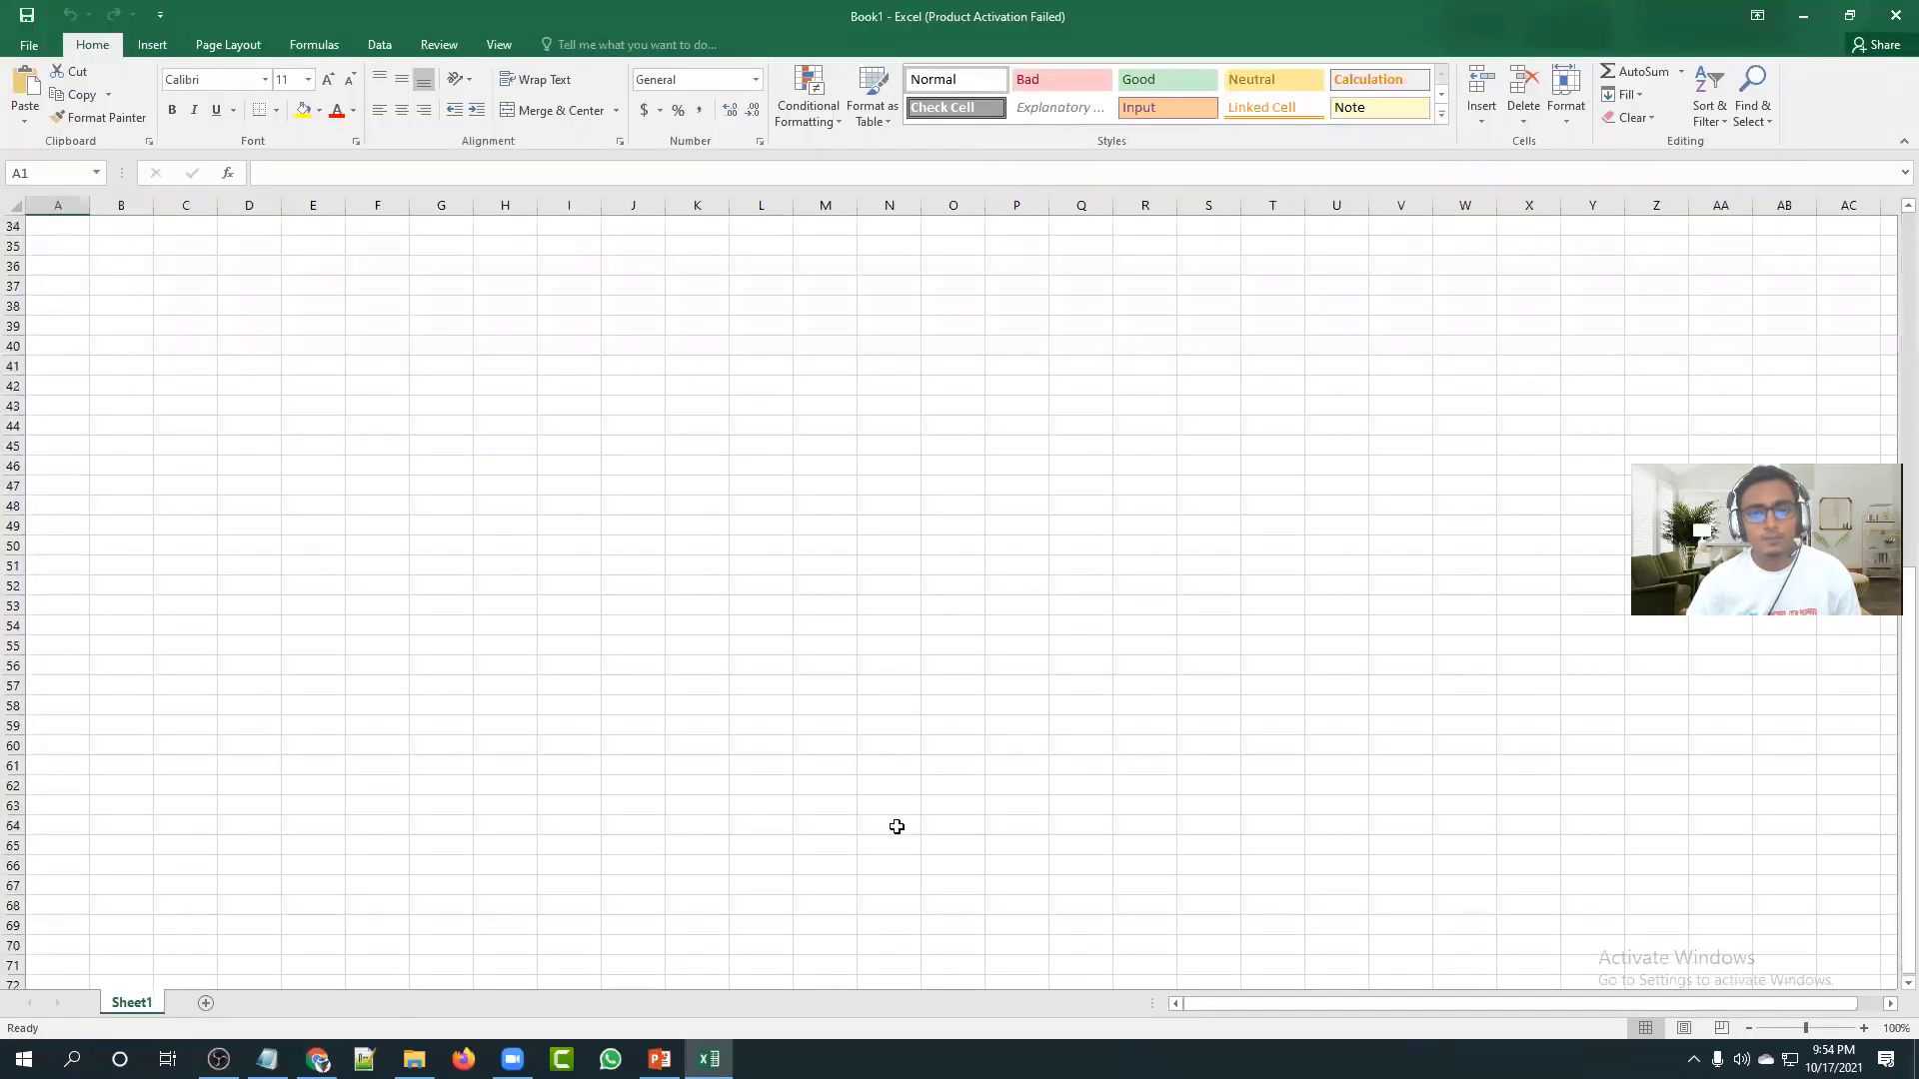
{"action": "scroll", "coordinate": [931, 761], "scroll_direction": "up", "scroll_amount": 17}
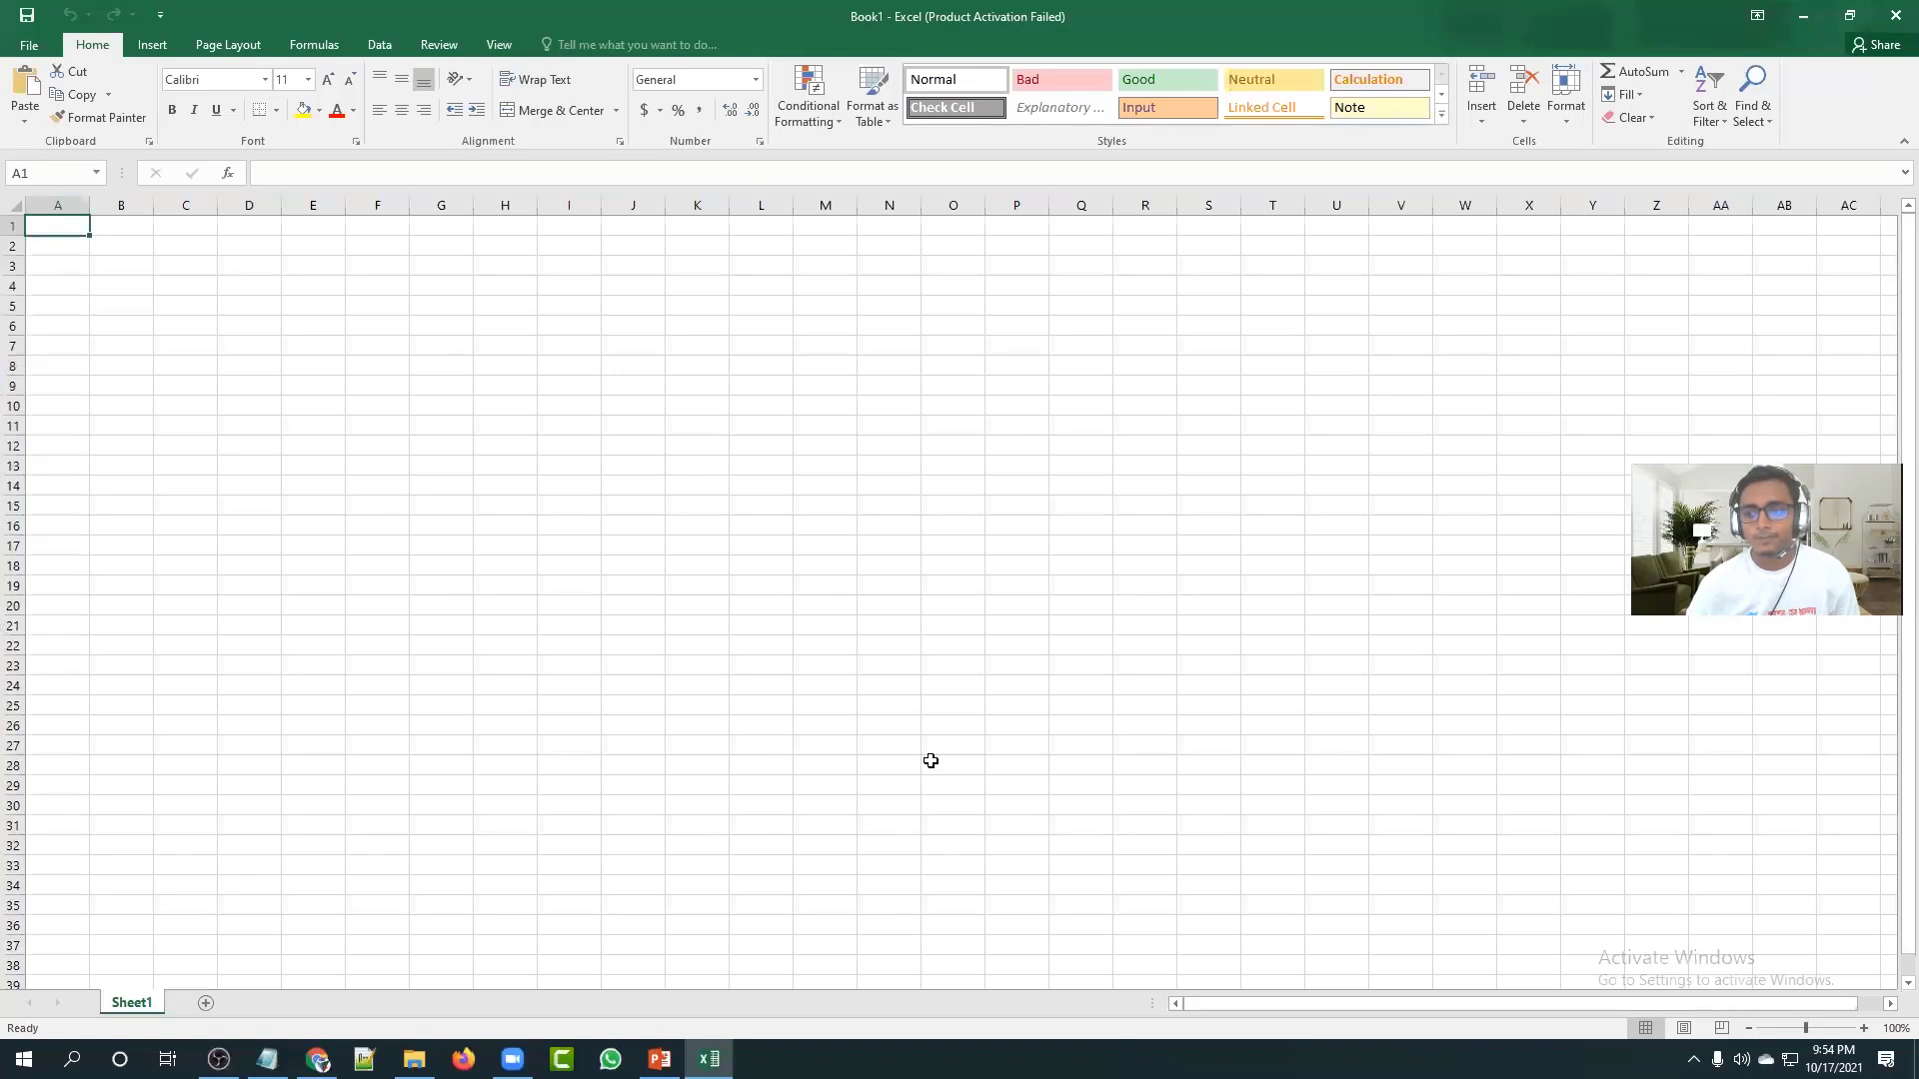
{"action": "left_click", "coordinate": [1033, 345]}
{"action": "left_click", "coordinate": [694, 361]}
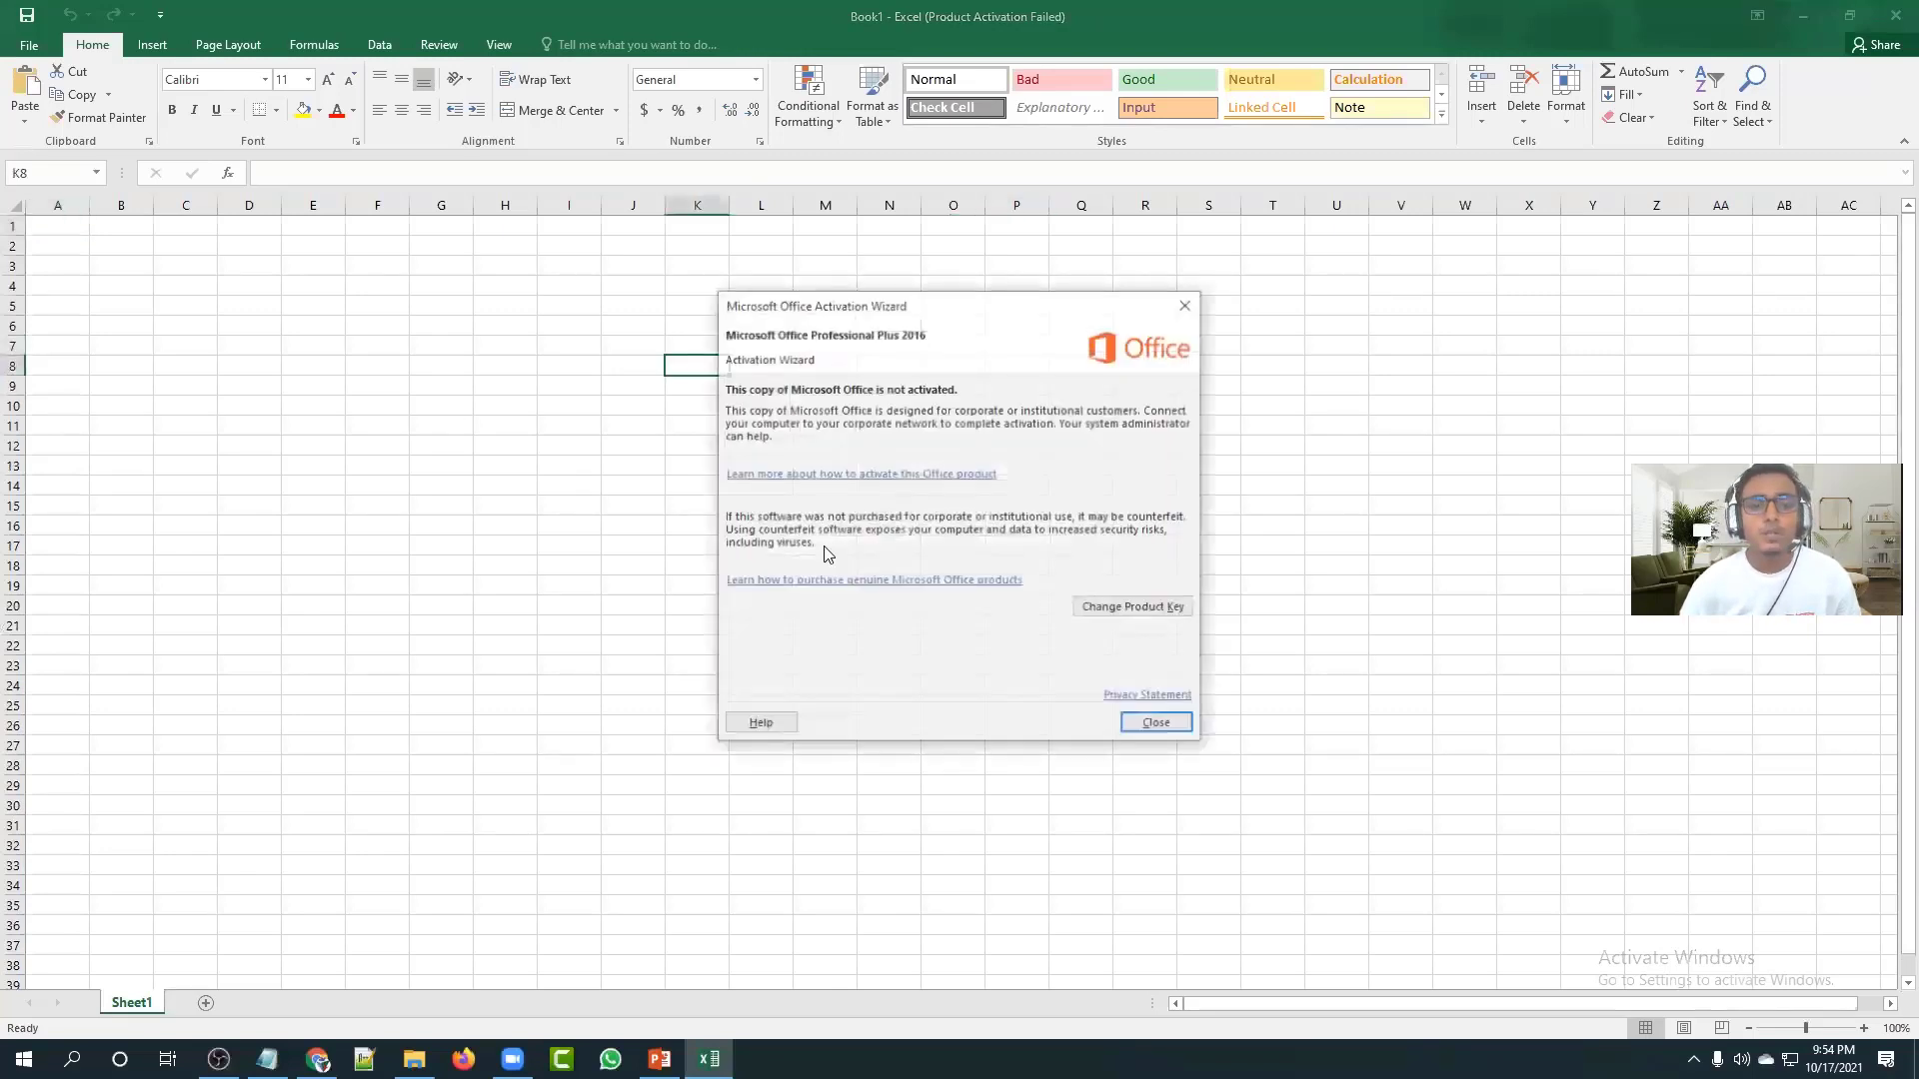
{"action": "left_click", "coordinate": [1154, 721]}
{"action": "left_click", "coordinate": [319, 312]}
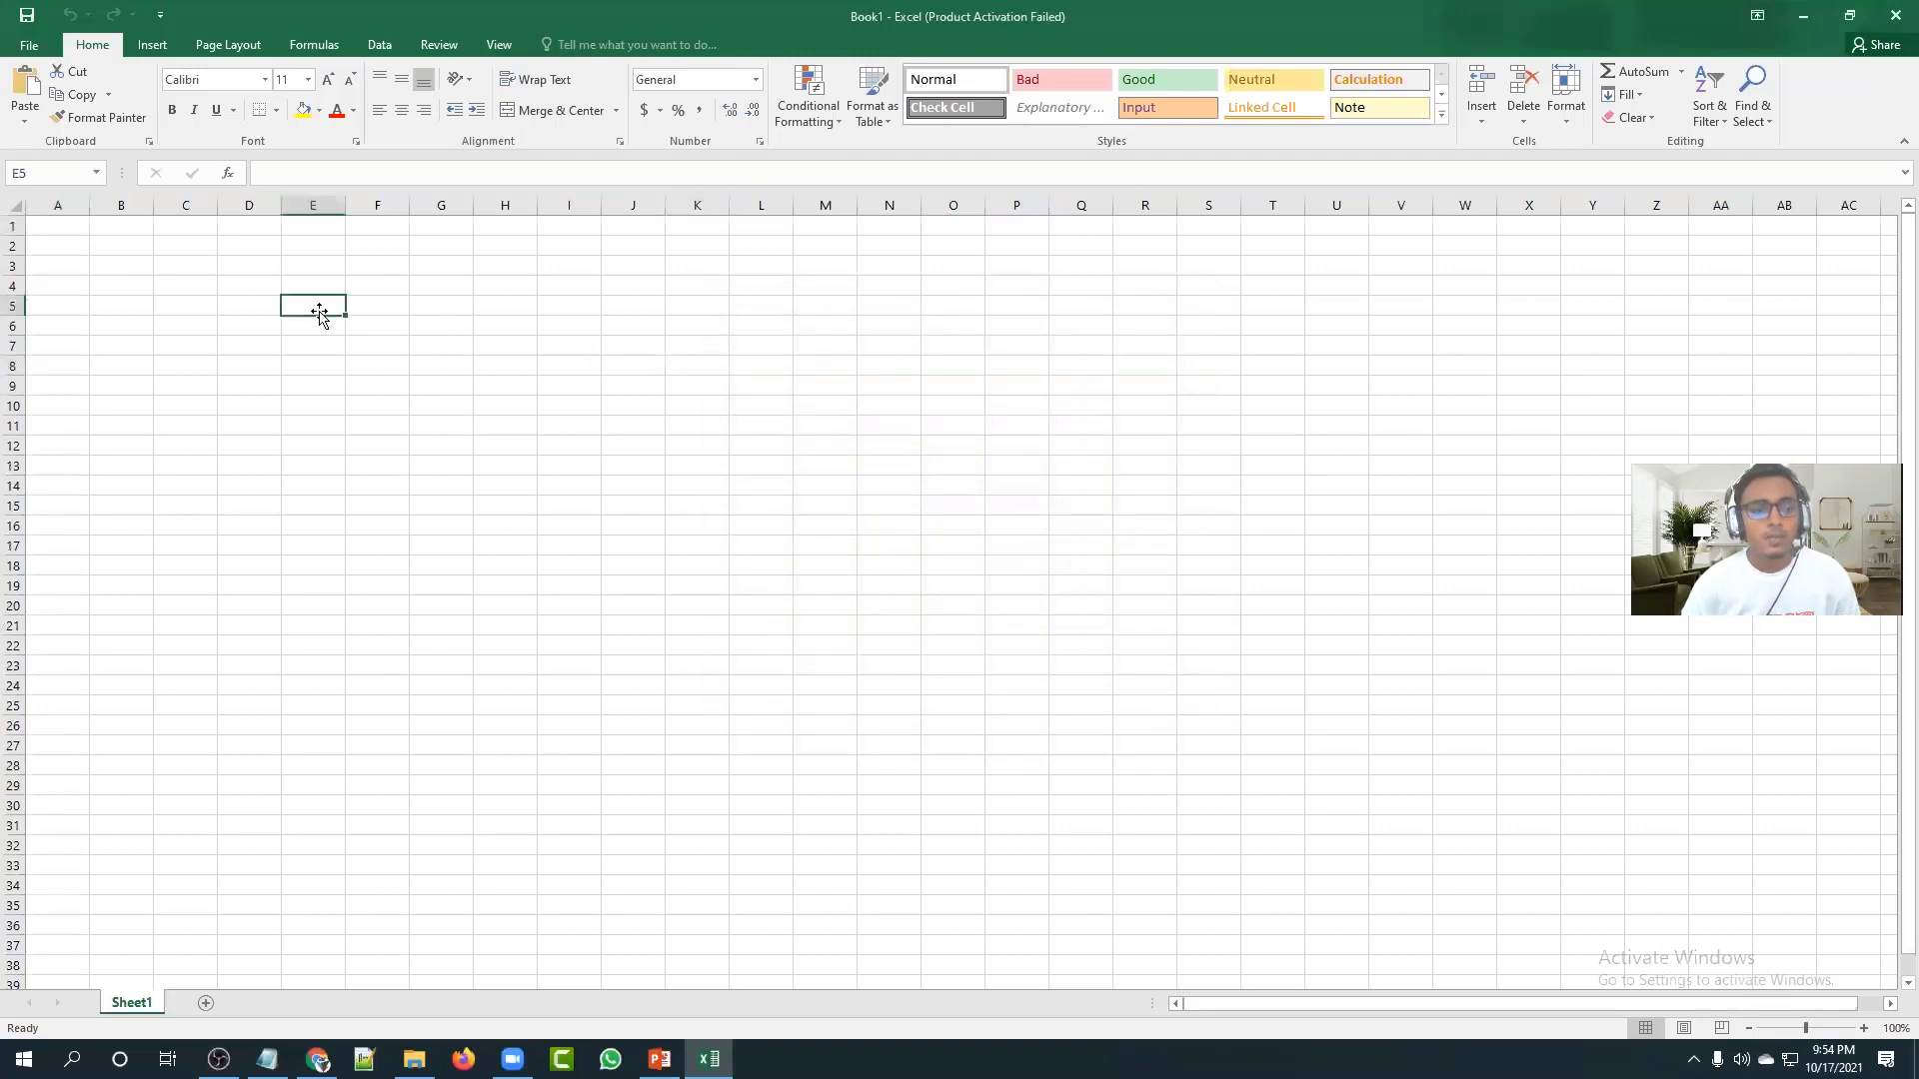
{"action": "left_click", "coordinate": [60, 241]}
{"action": "left_click", "coordinate": [482, 303]}
{"action": "left_click", "coordinate": [720, 427]}
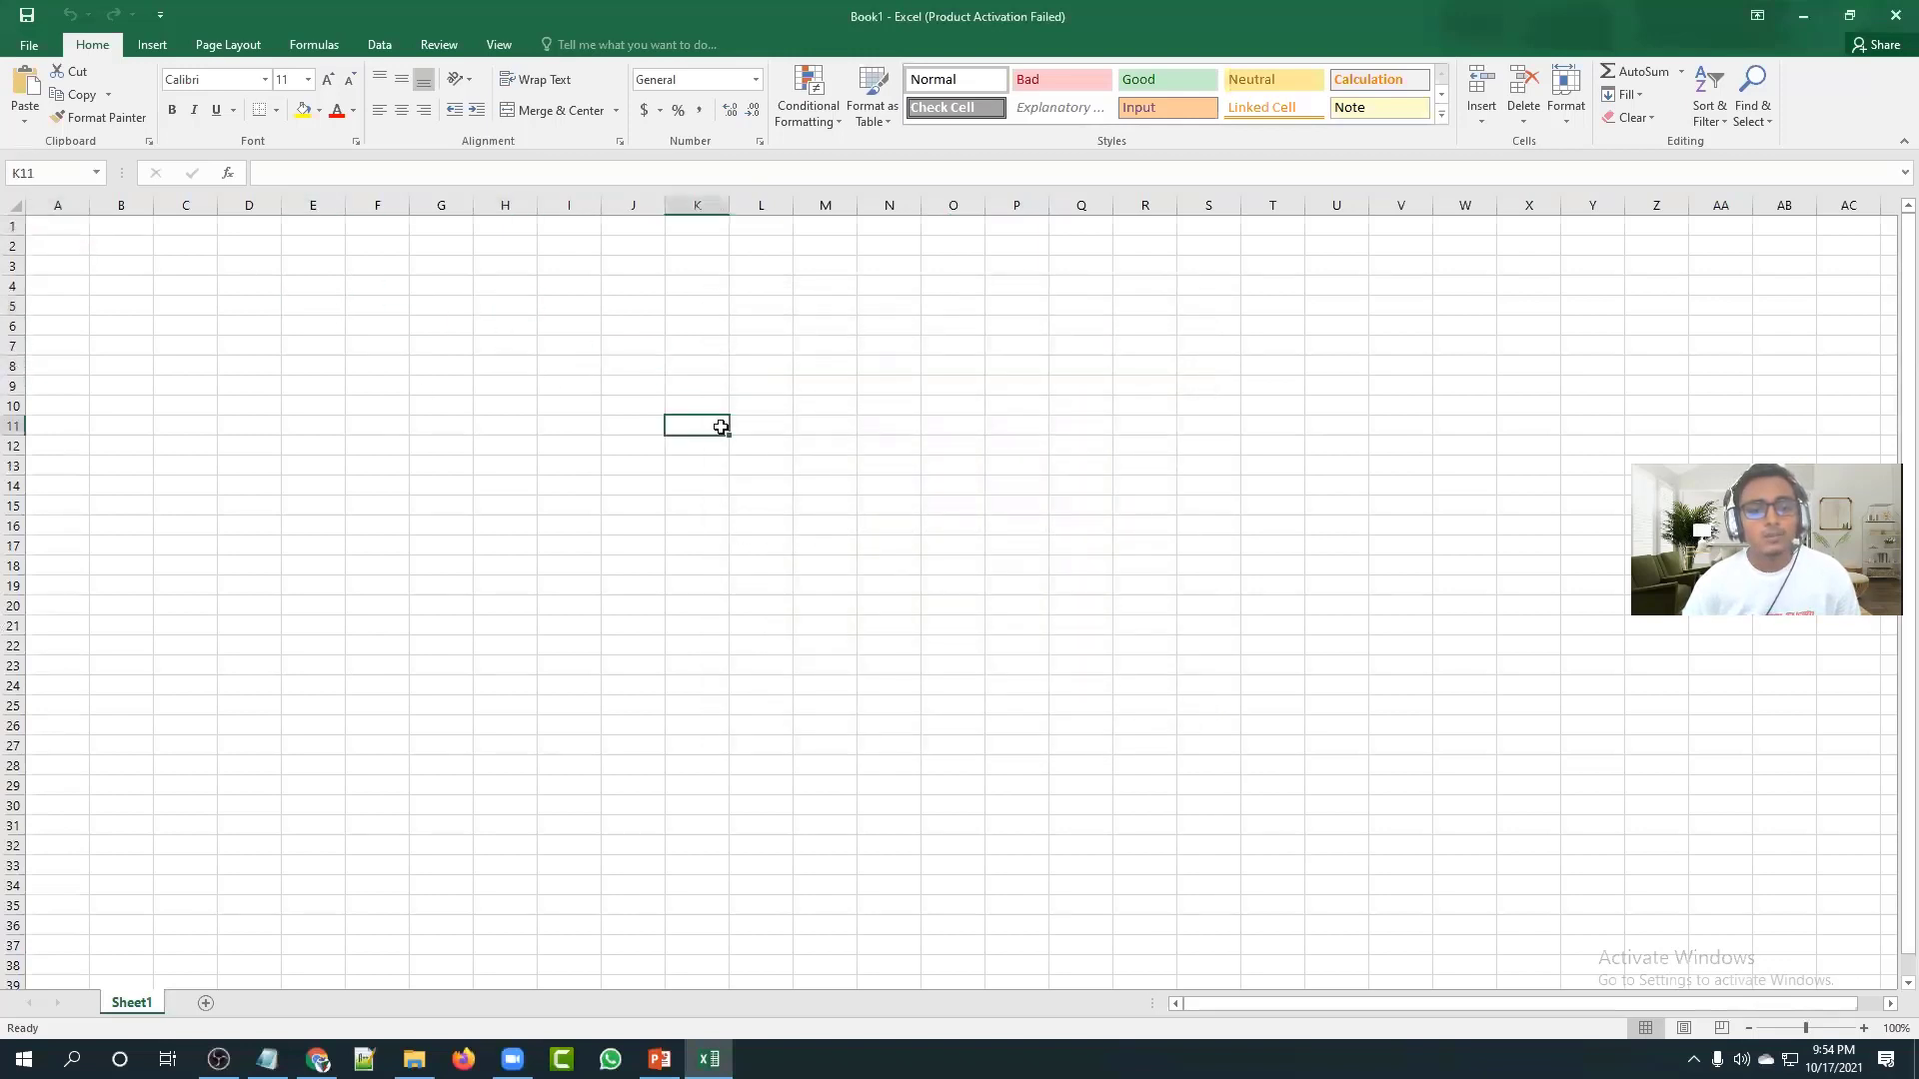
Look over the first-row cells and a block of cells in the blank worksheet, and close Excel to return to the Google Sheets spreadsheet.
{"action": "left_click", "coordinate": [61, 229]}
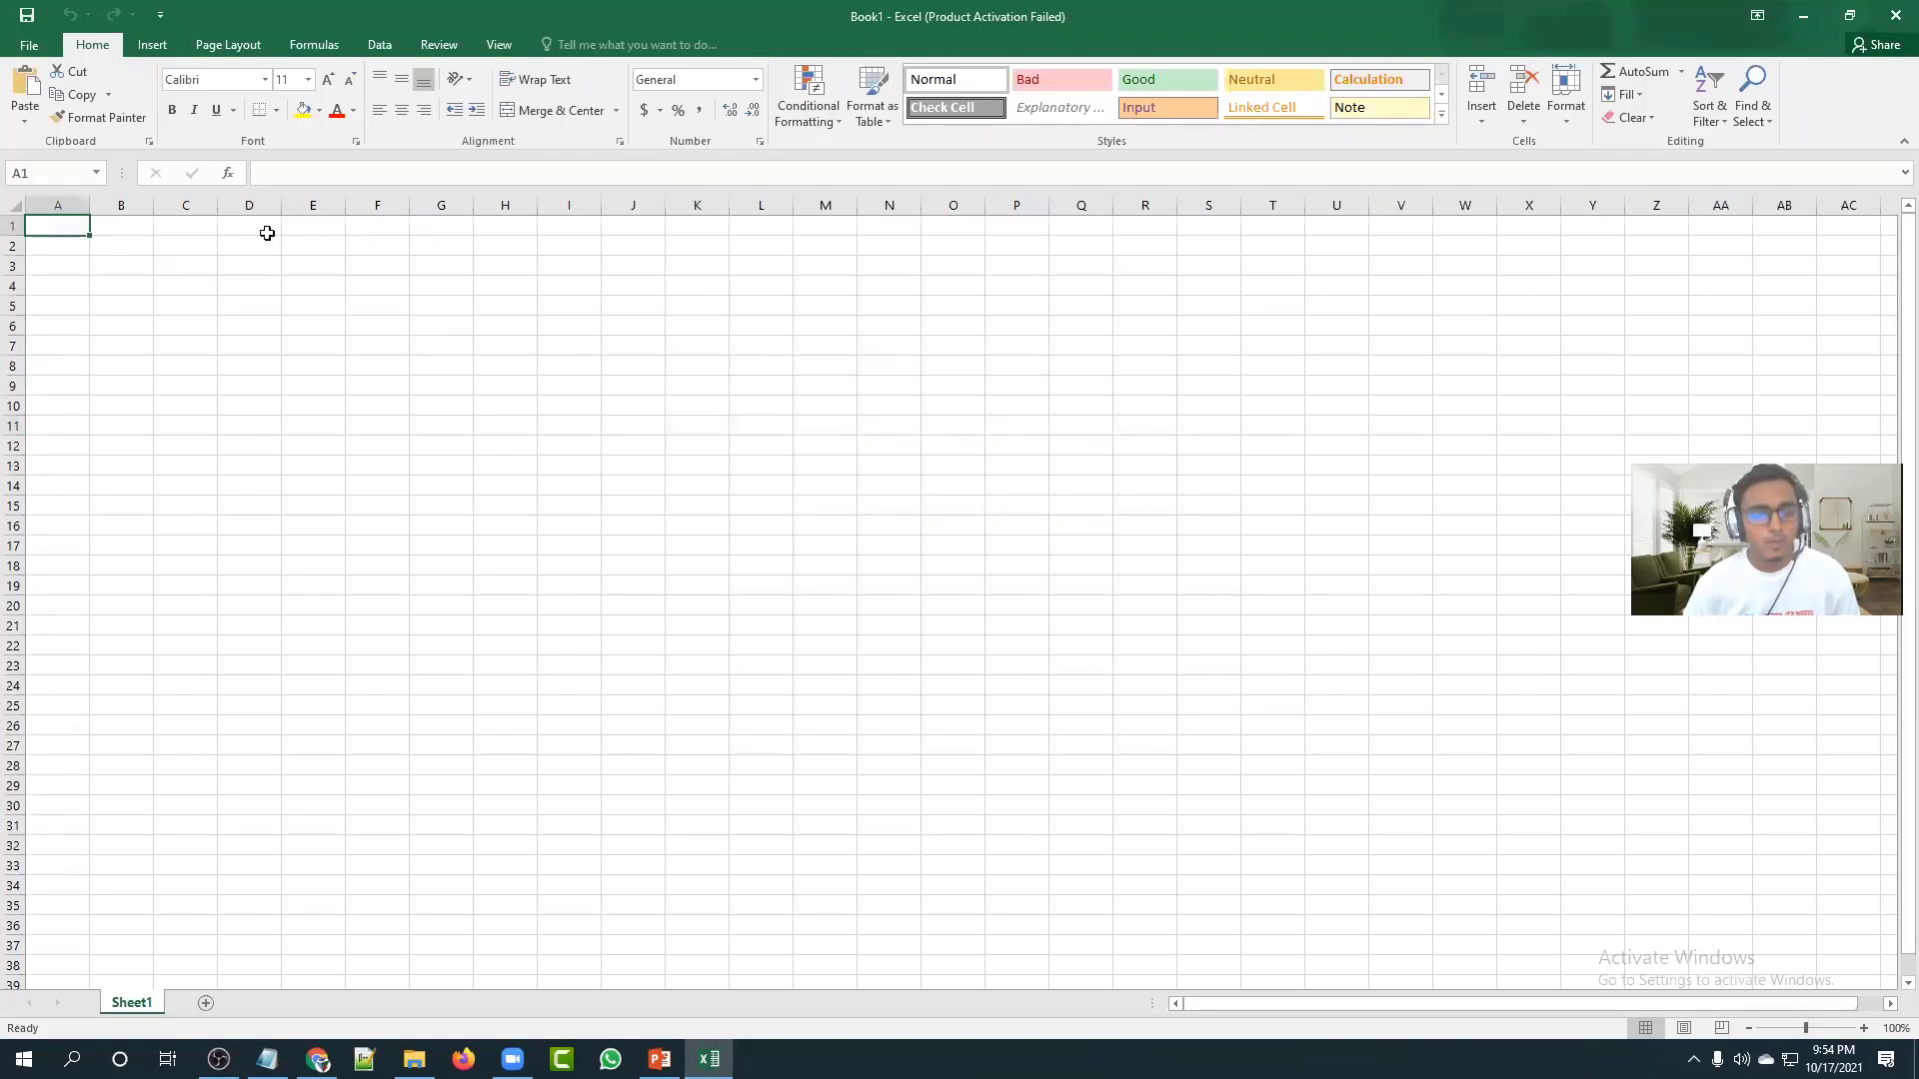
{"action": "left_click", "coordinate": [268, 230]}
{"action": "left_click", "coordinate": [420, 229]}
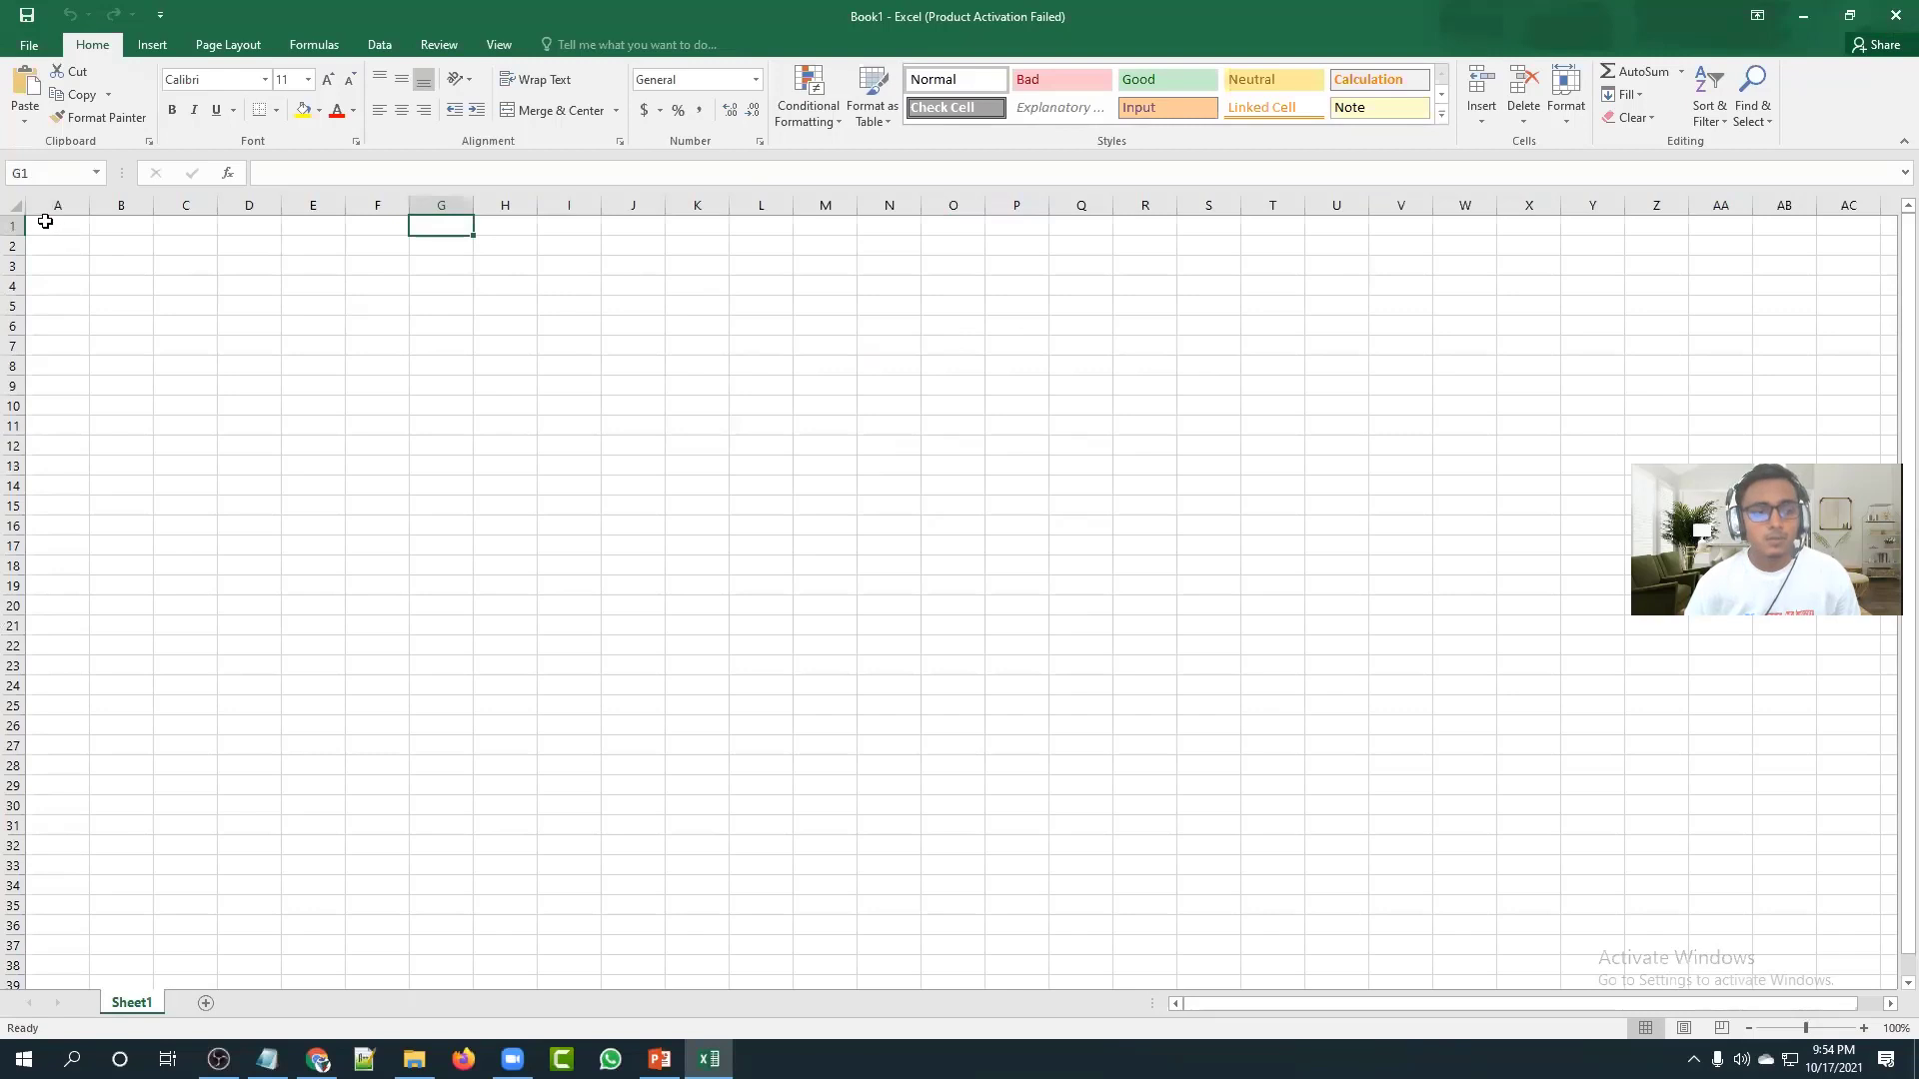
{"action": "left_click_drag", "start_coordinate": [43, 221], "coordinate": [642, 536]}
{"action": "left_click", "coordinate": [755, 530]}
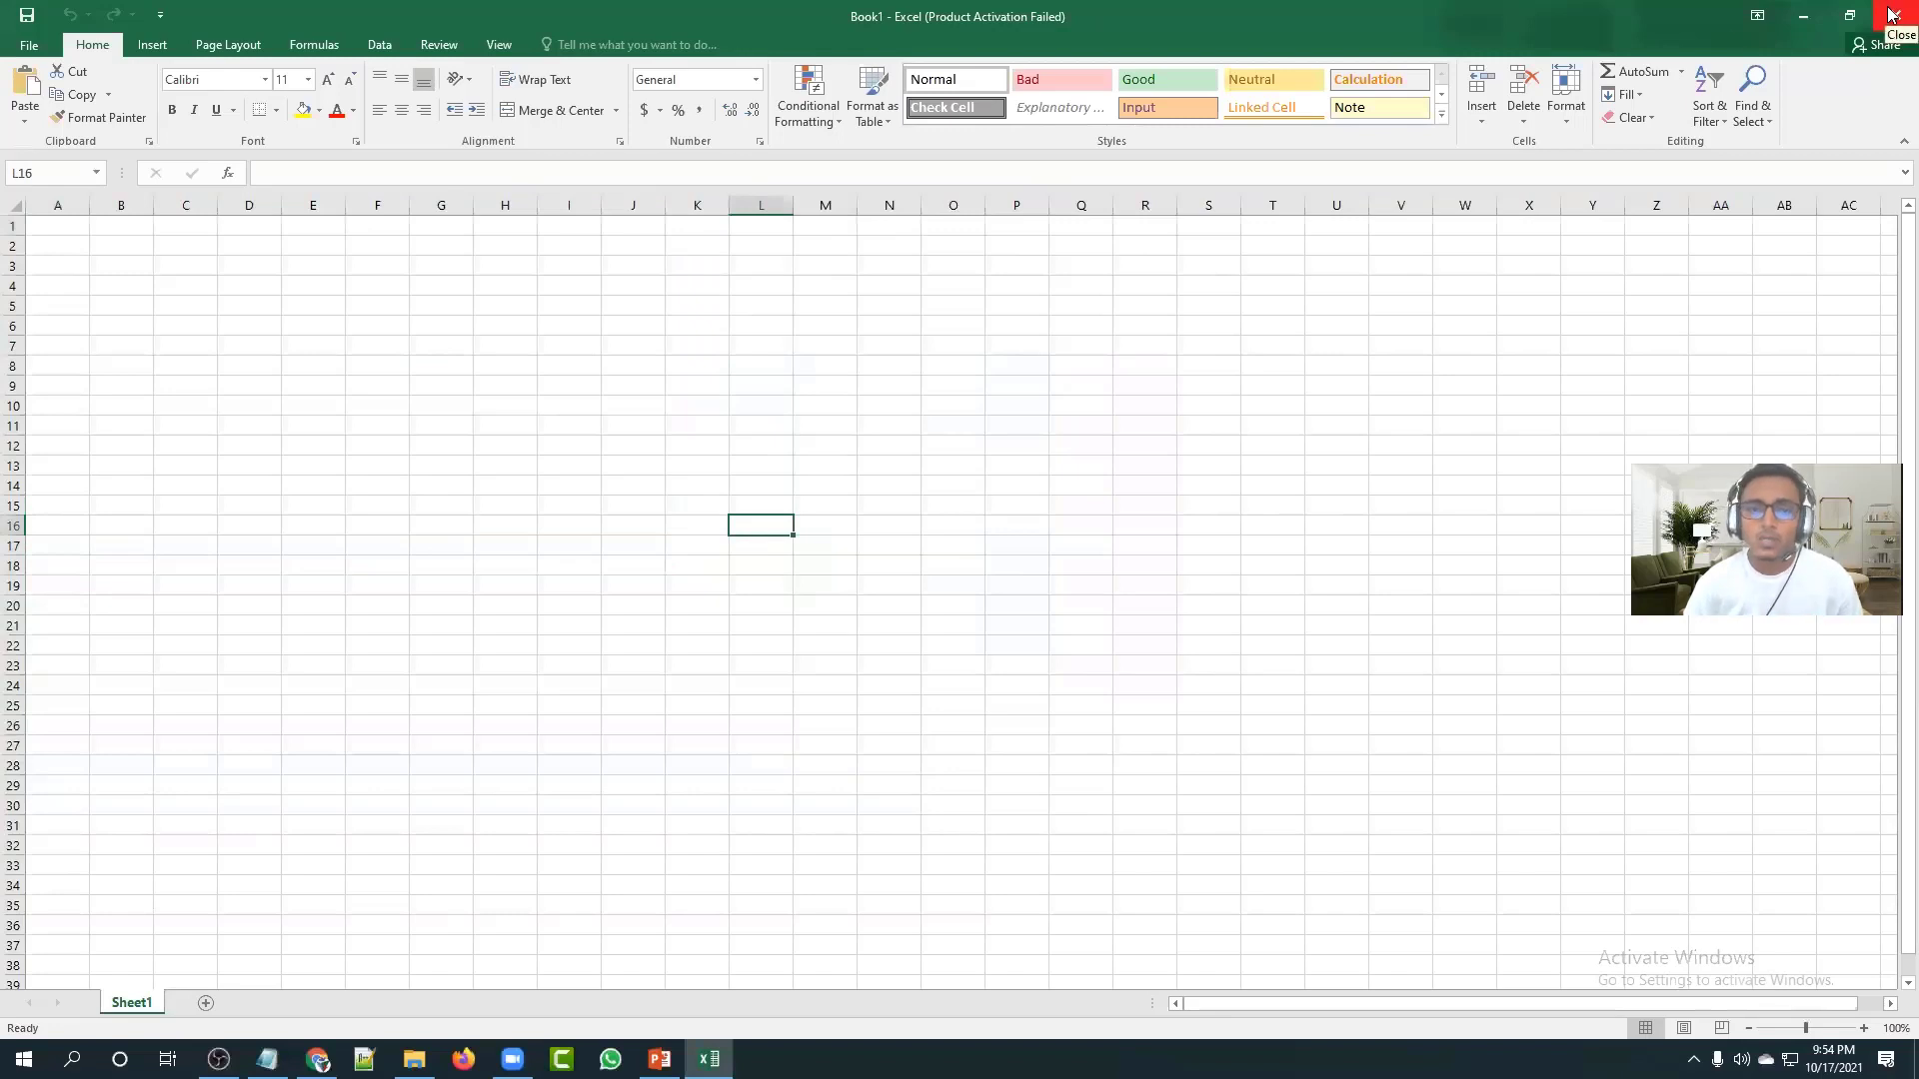
{"action": "left_click", "coordinate": [175, 326]}
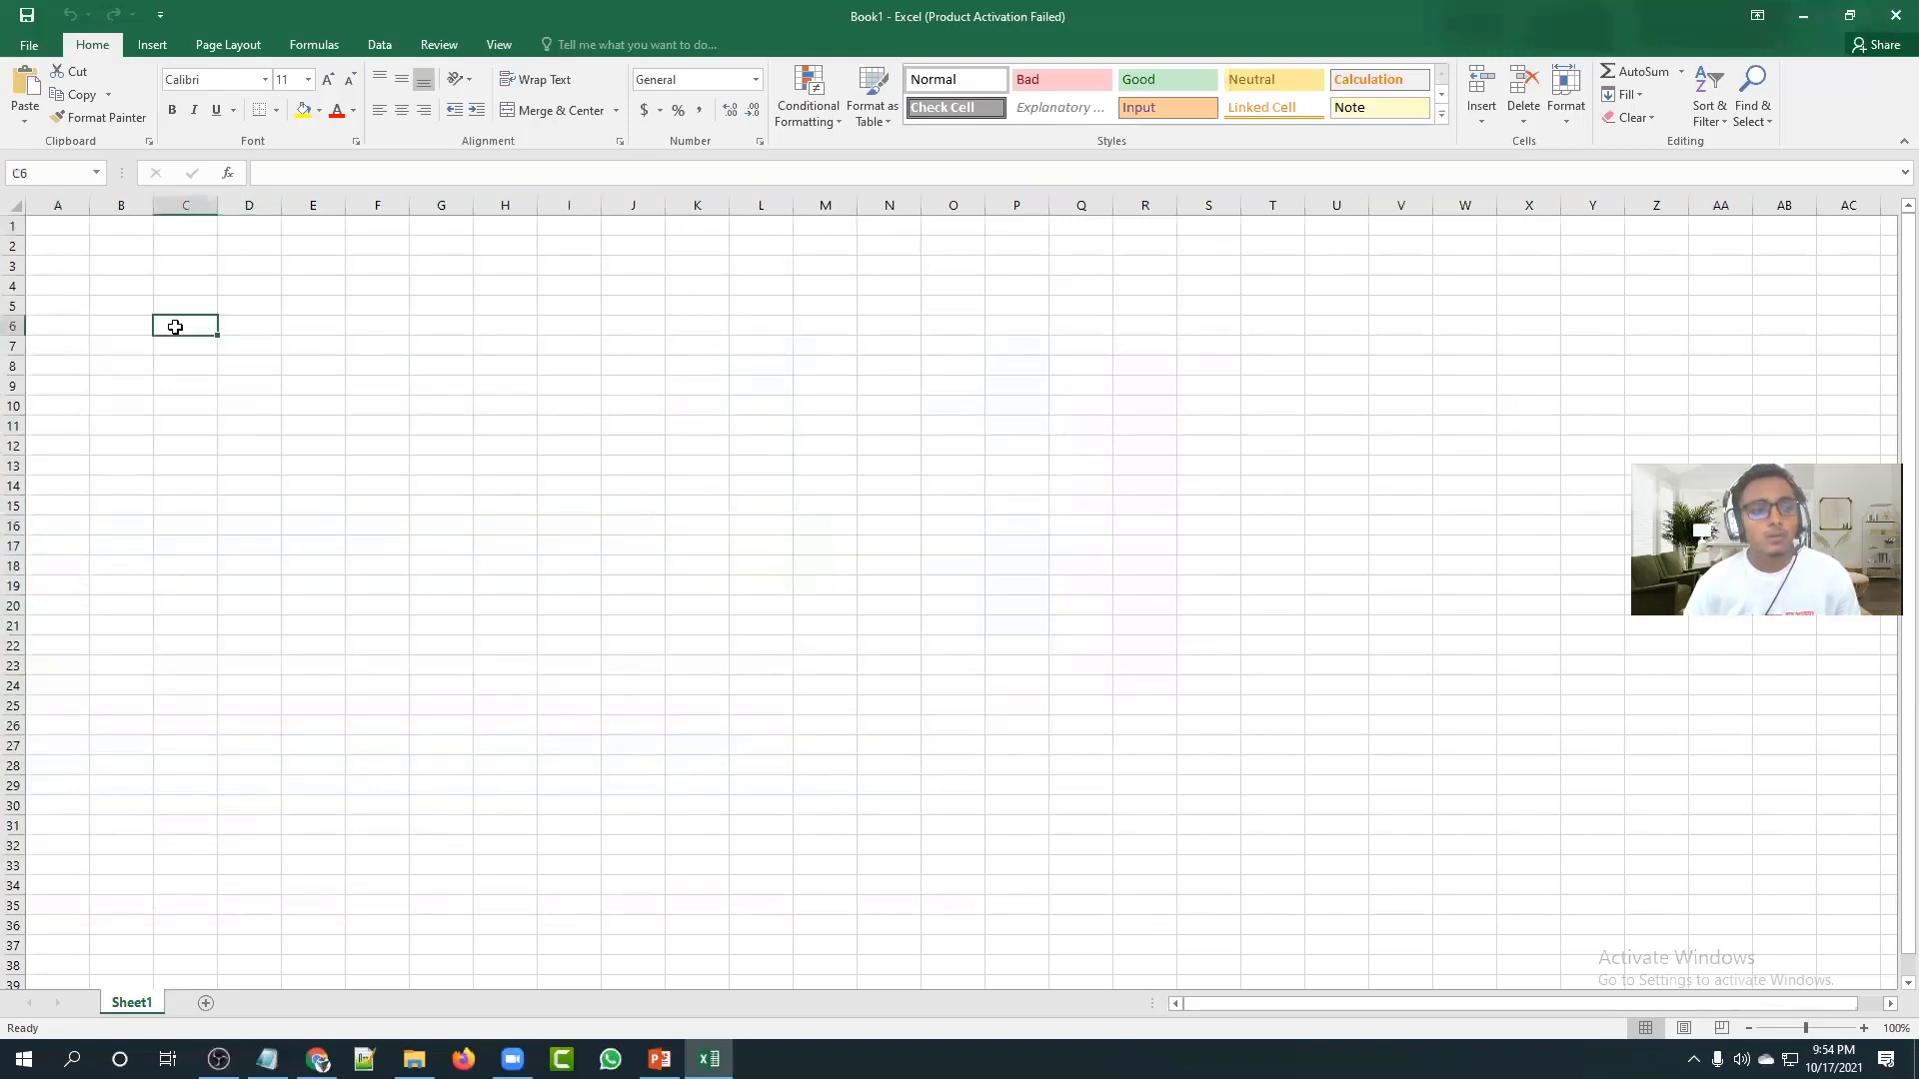
{"action": "left_click", "coordinate": [1891, 10]}
{"action": "left_click", "coordinate": [283, 446]}
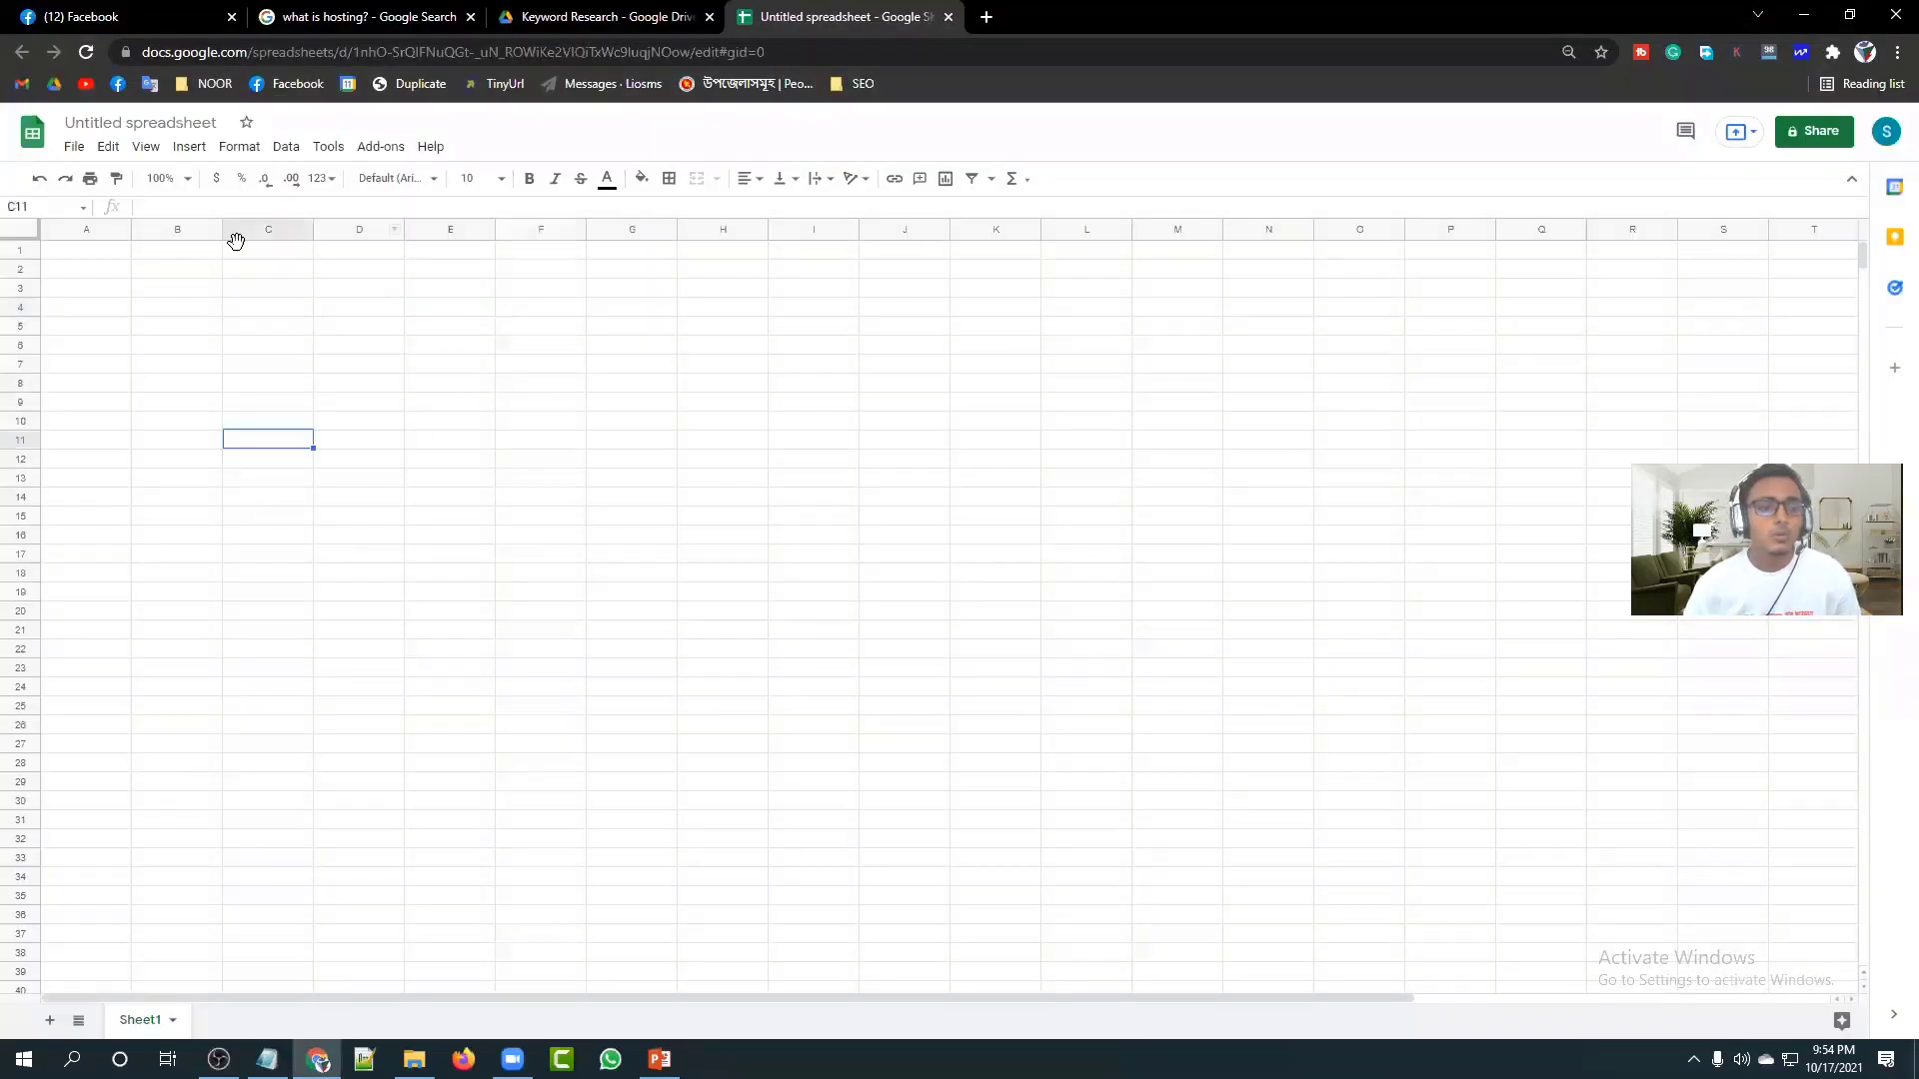
Rename the untitled spreadsheet as "Digital Marketing Batch 4 | Keyword Research" and dismiss the document status notice.
{"action": "left_click", "coordinate": [69, 123]}
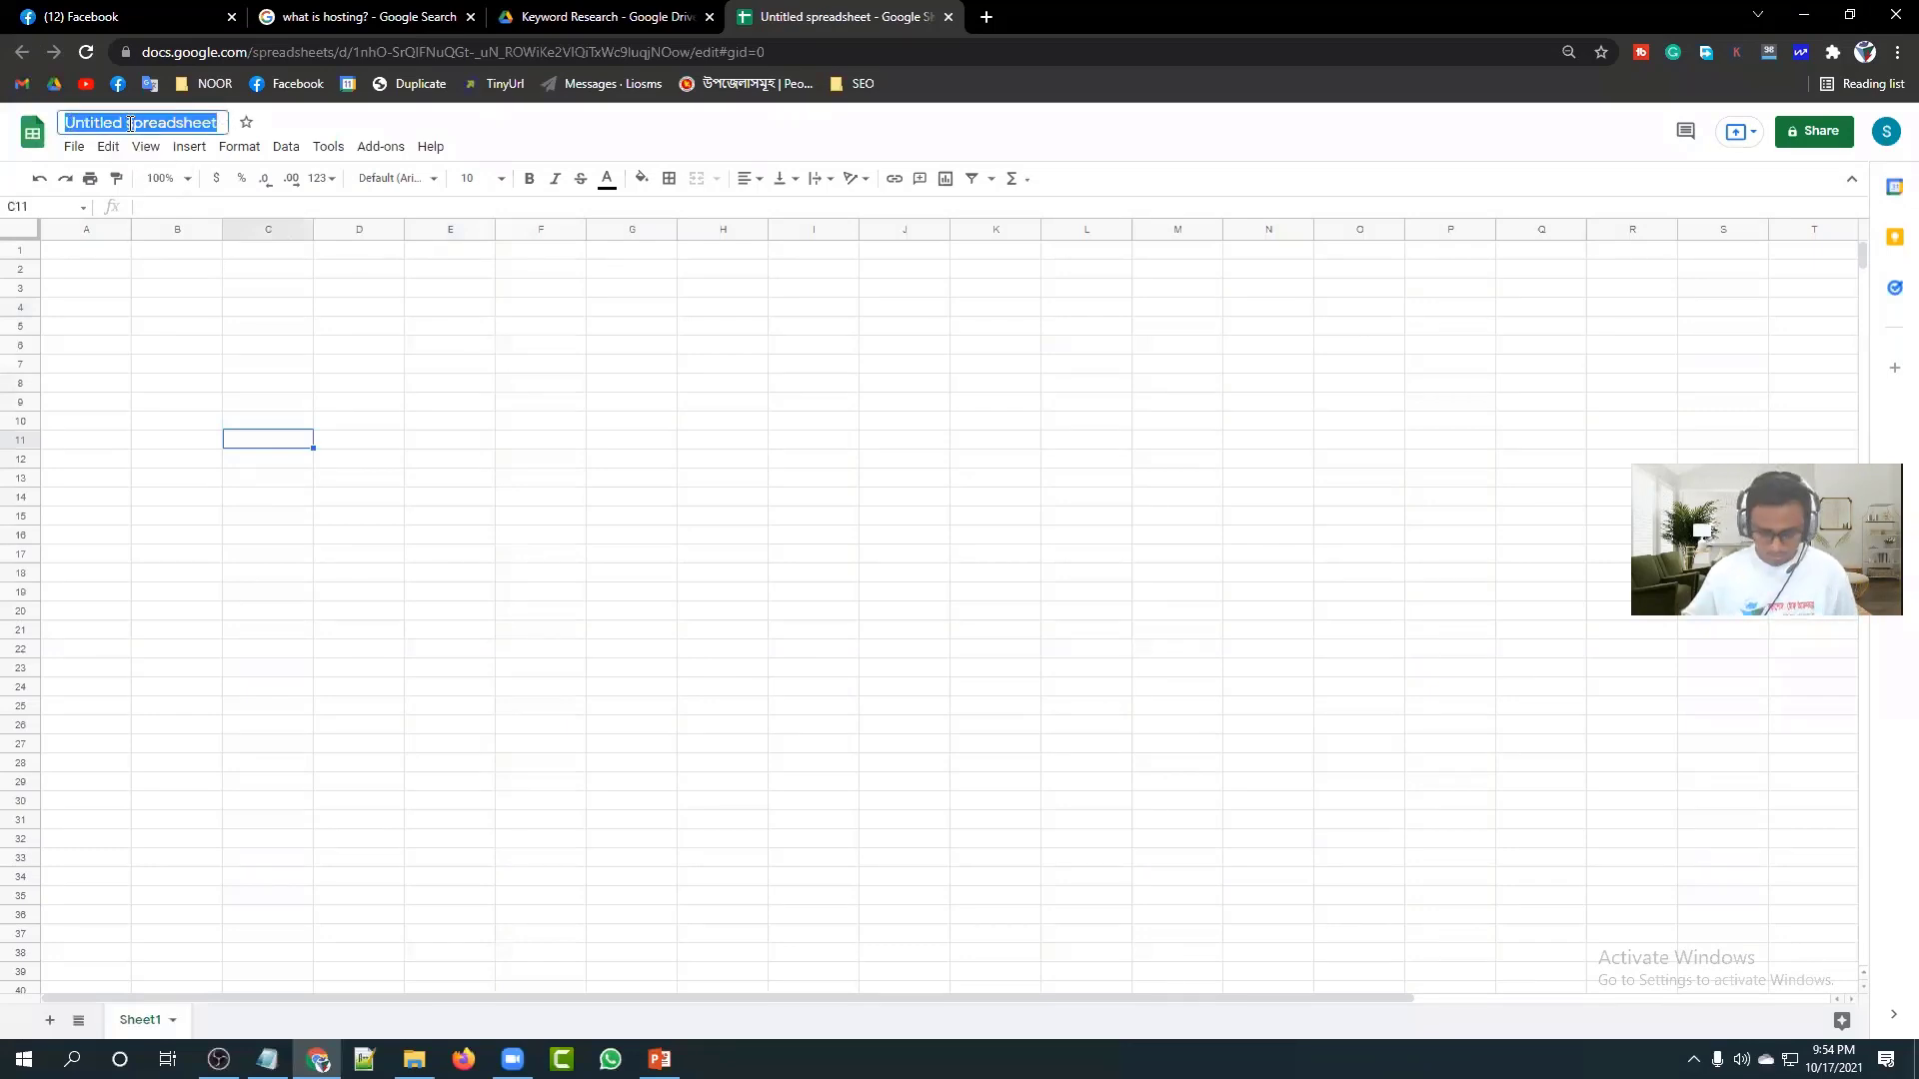
{"action": "type", "text": "Digita"}
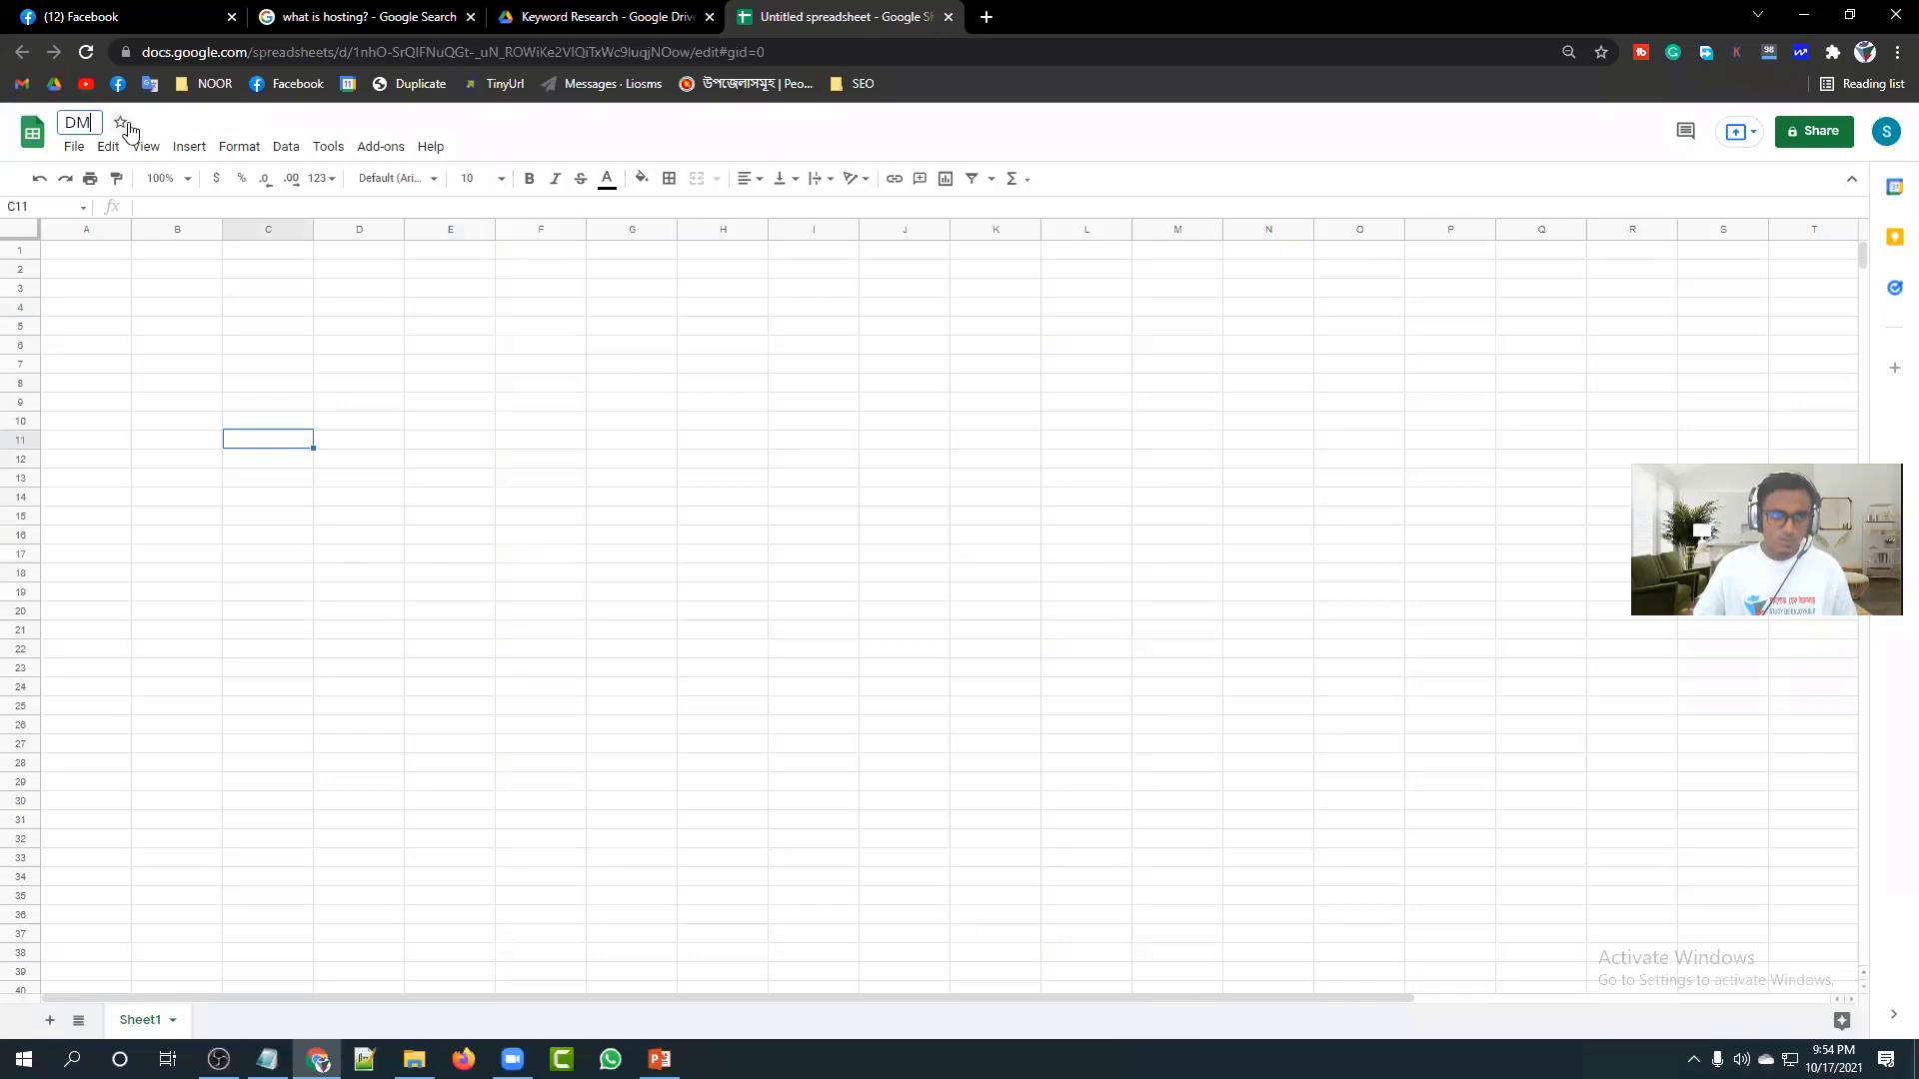
{"action": "type", "text": "l Marketin"}
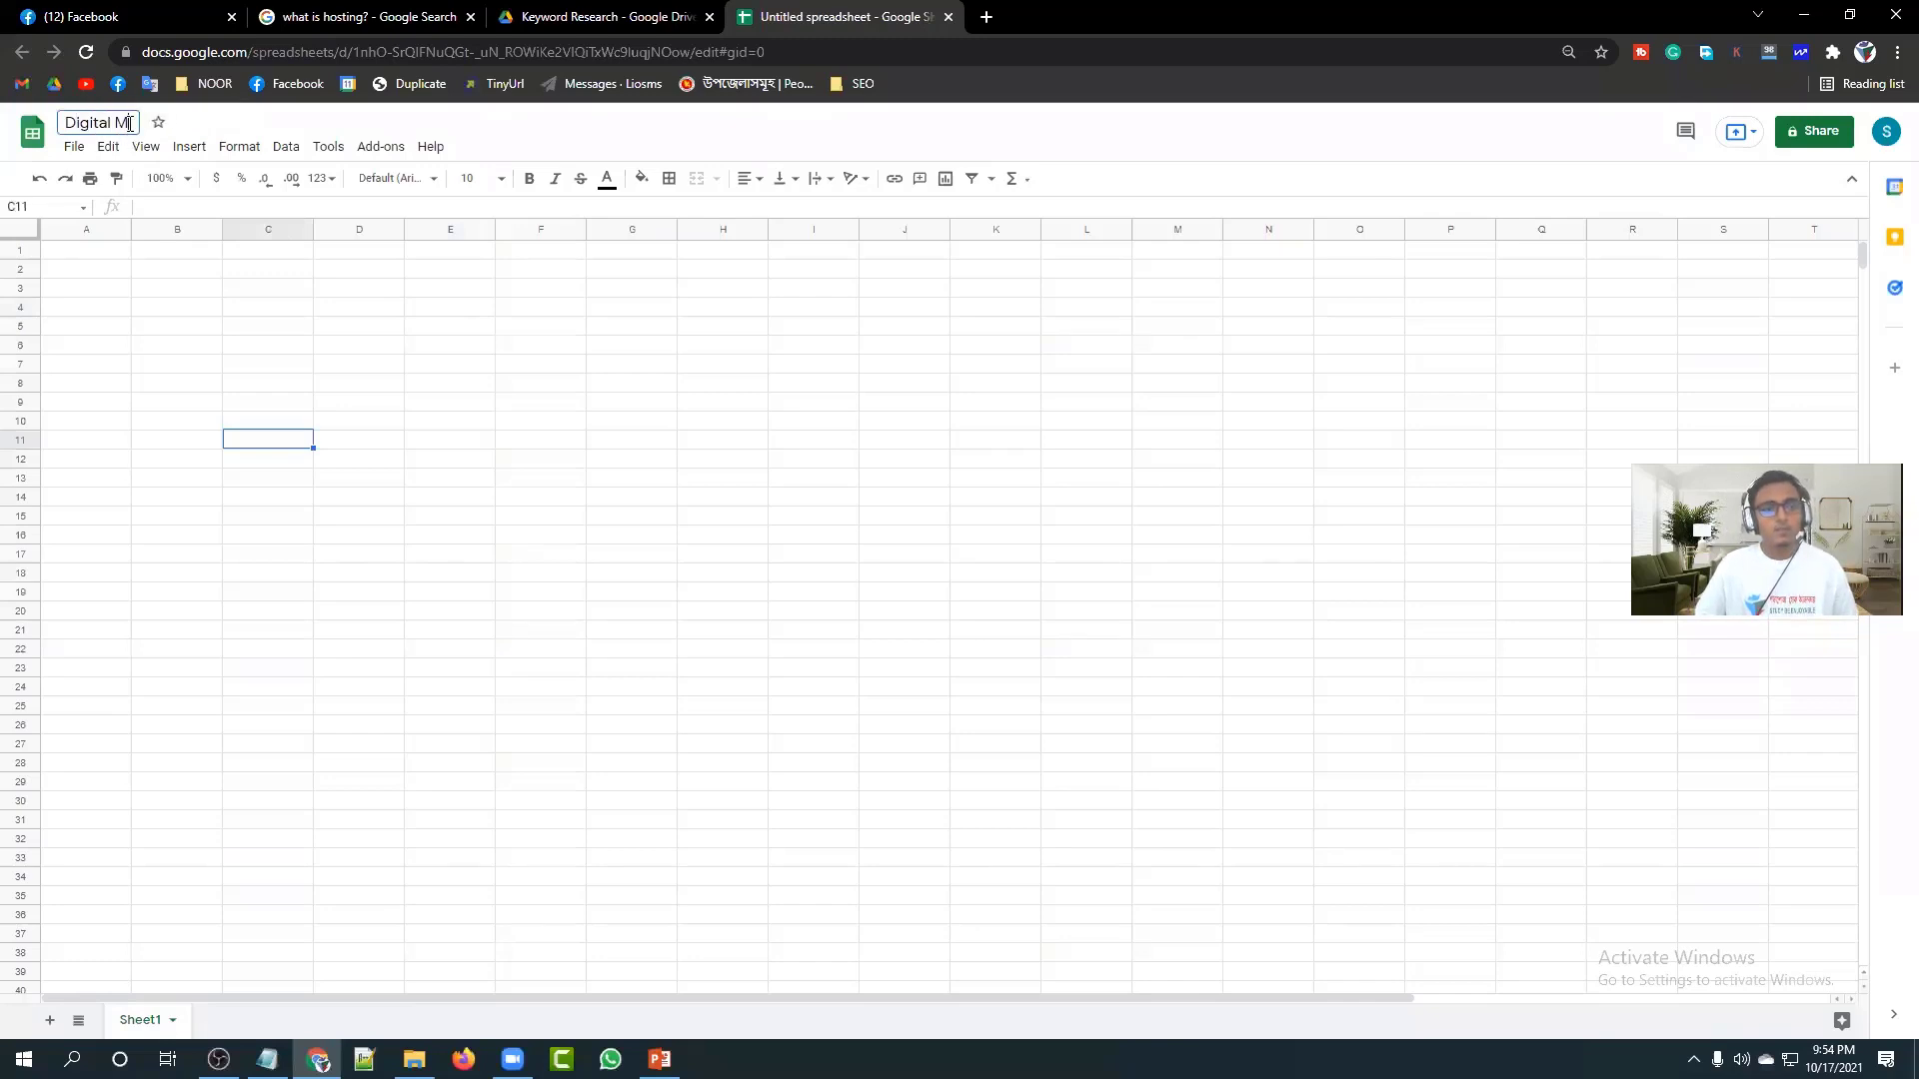
{"action": "key", "text": "BackSpace"}
{"action": "key", "text": "BackSpace"}
{"action": "key", "text": "BackSpace"}
{"action": "type", "text": "ing Batc"}
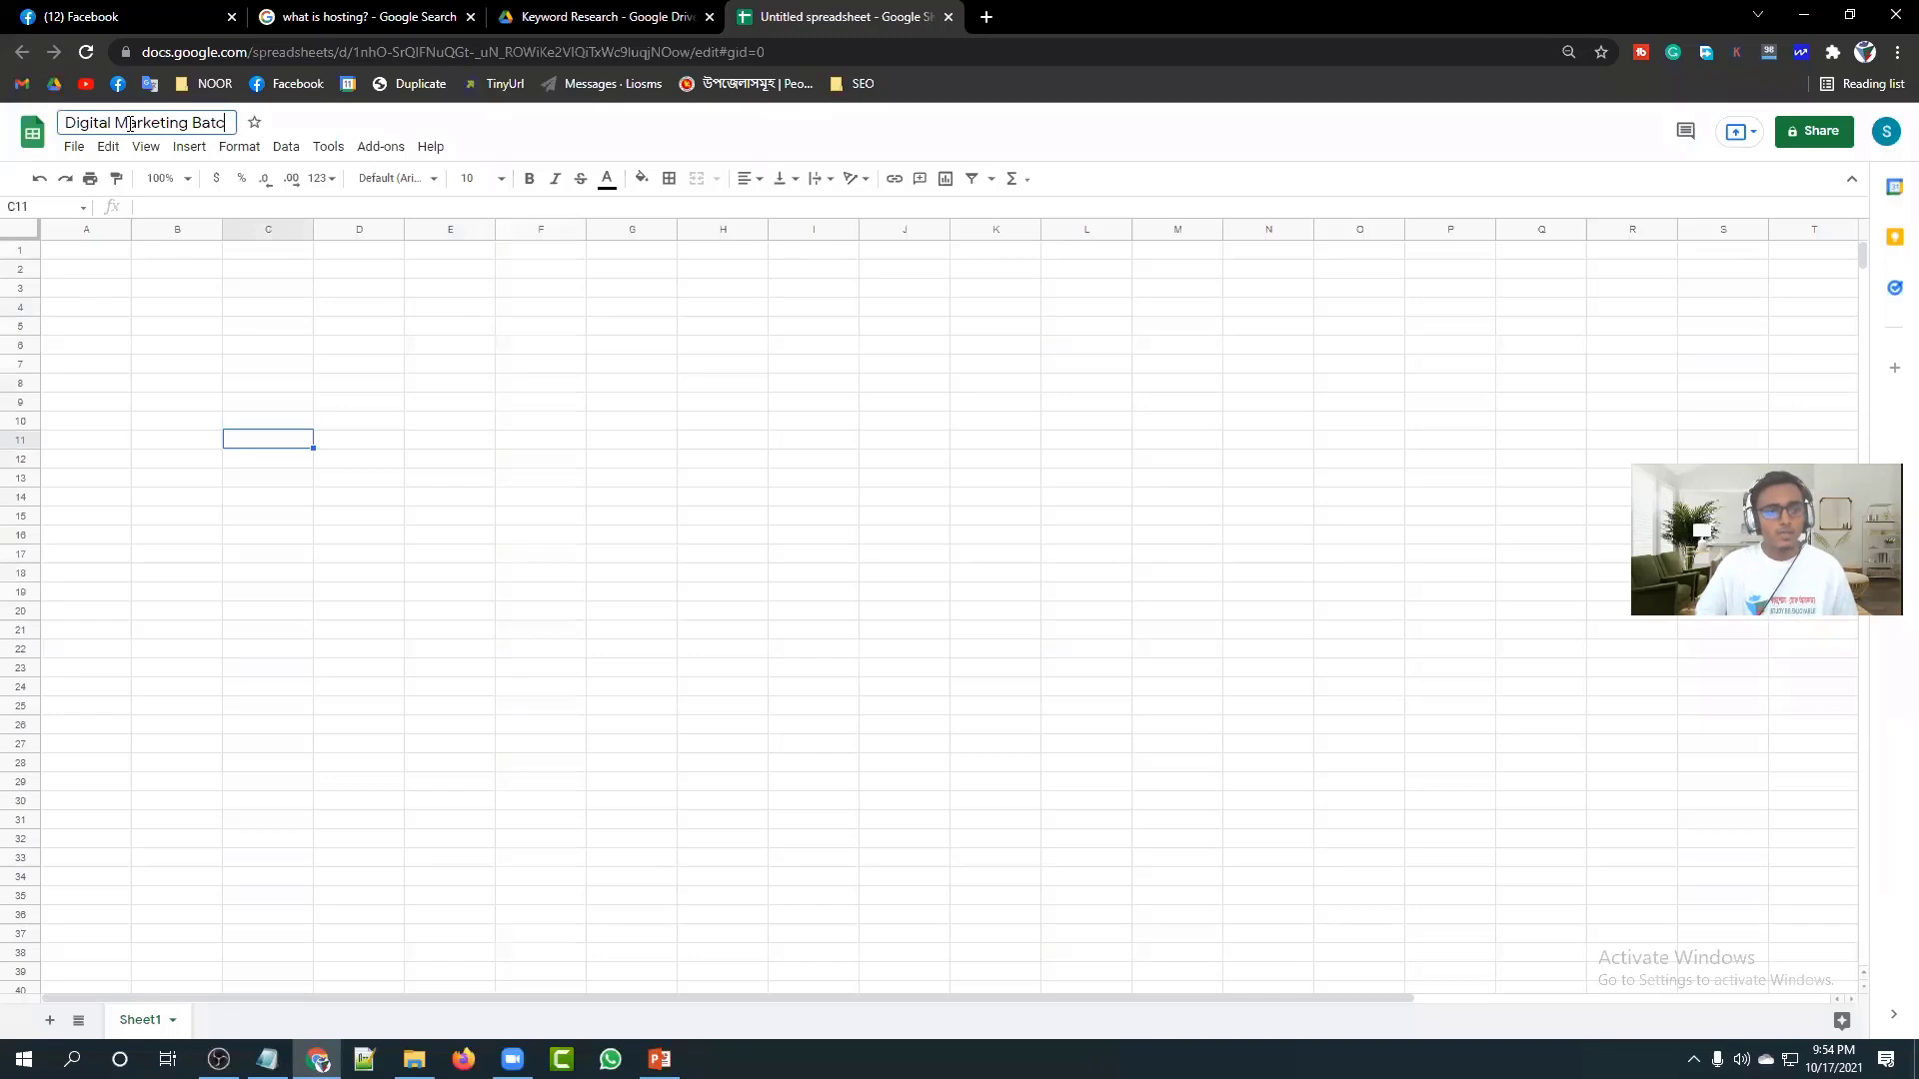
{"action": "type", "text": "h 4 |"}
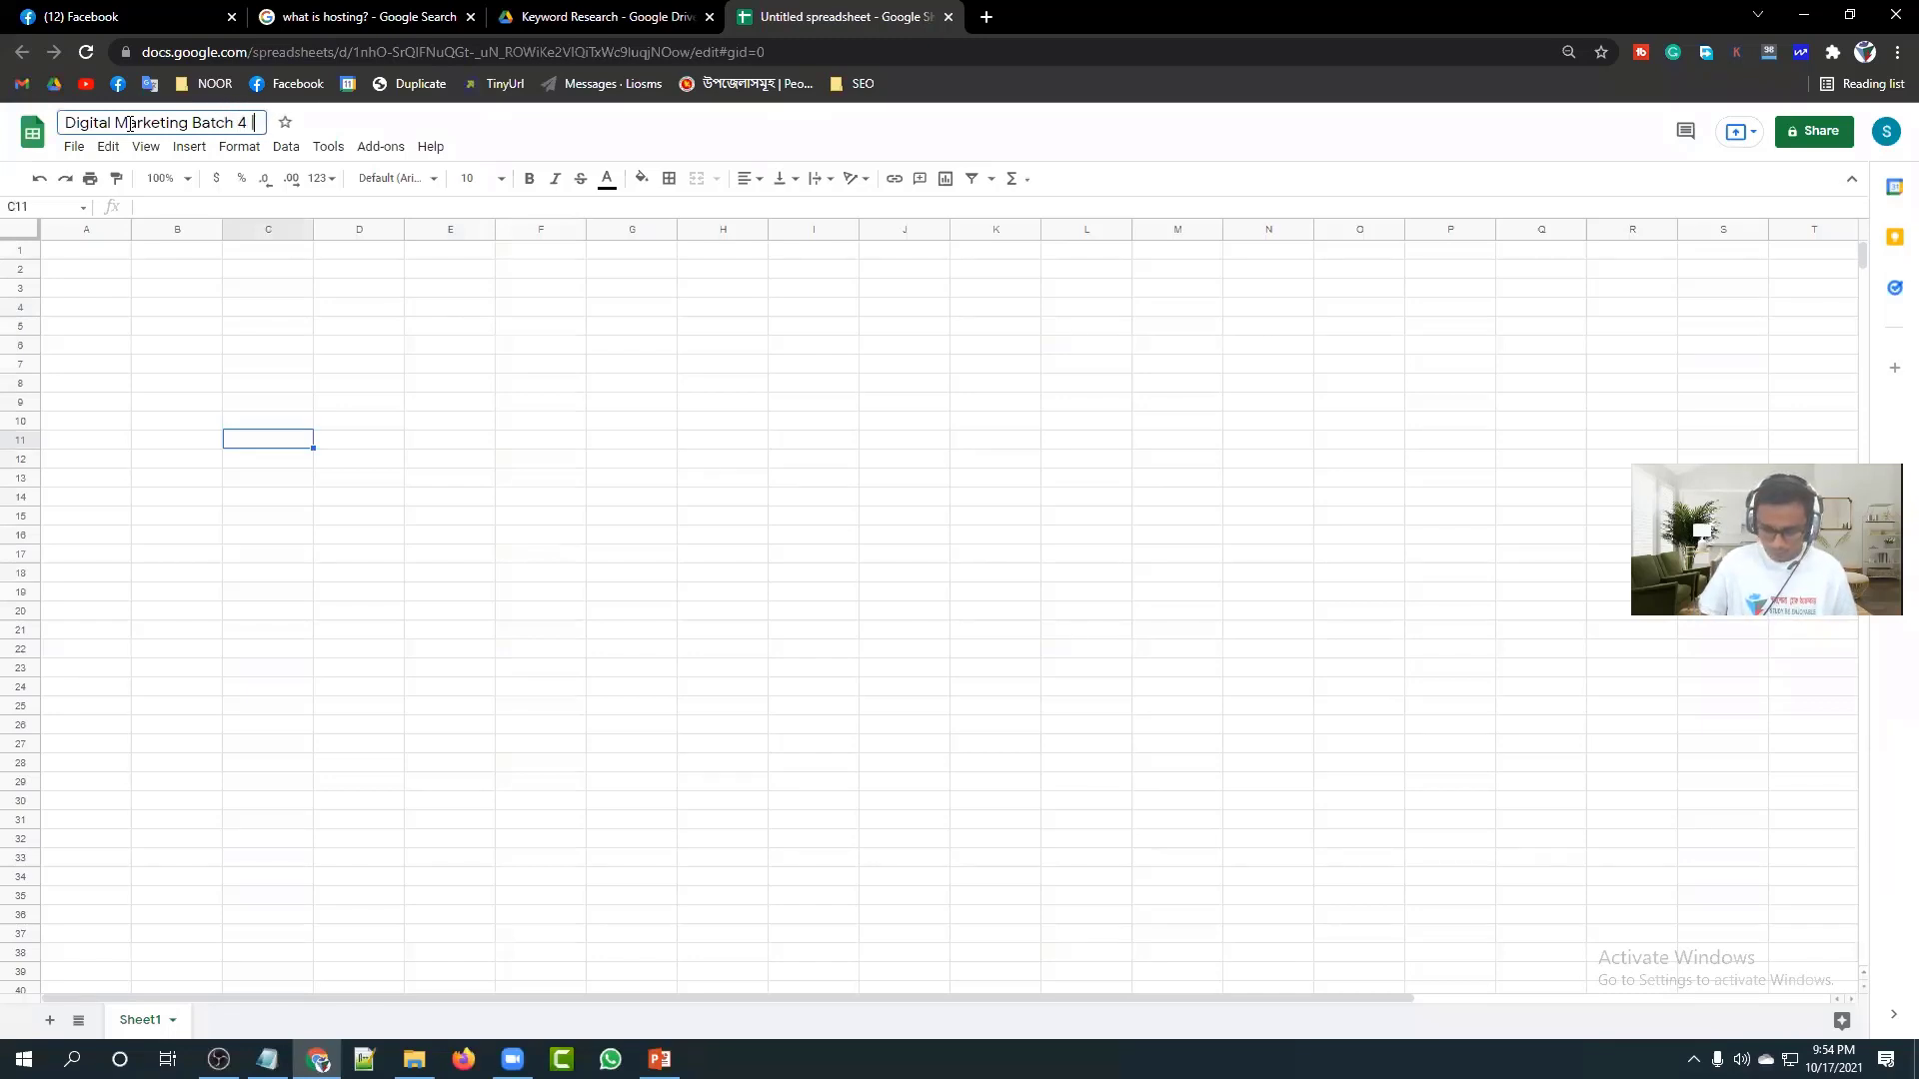
{"action": "type", "text": " Keyword"}
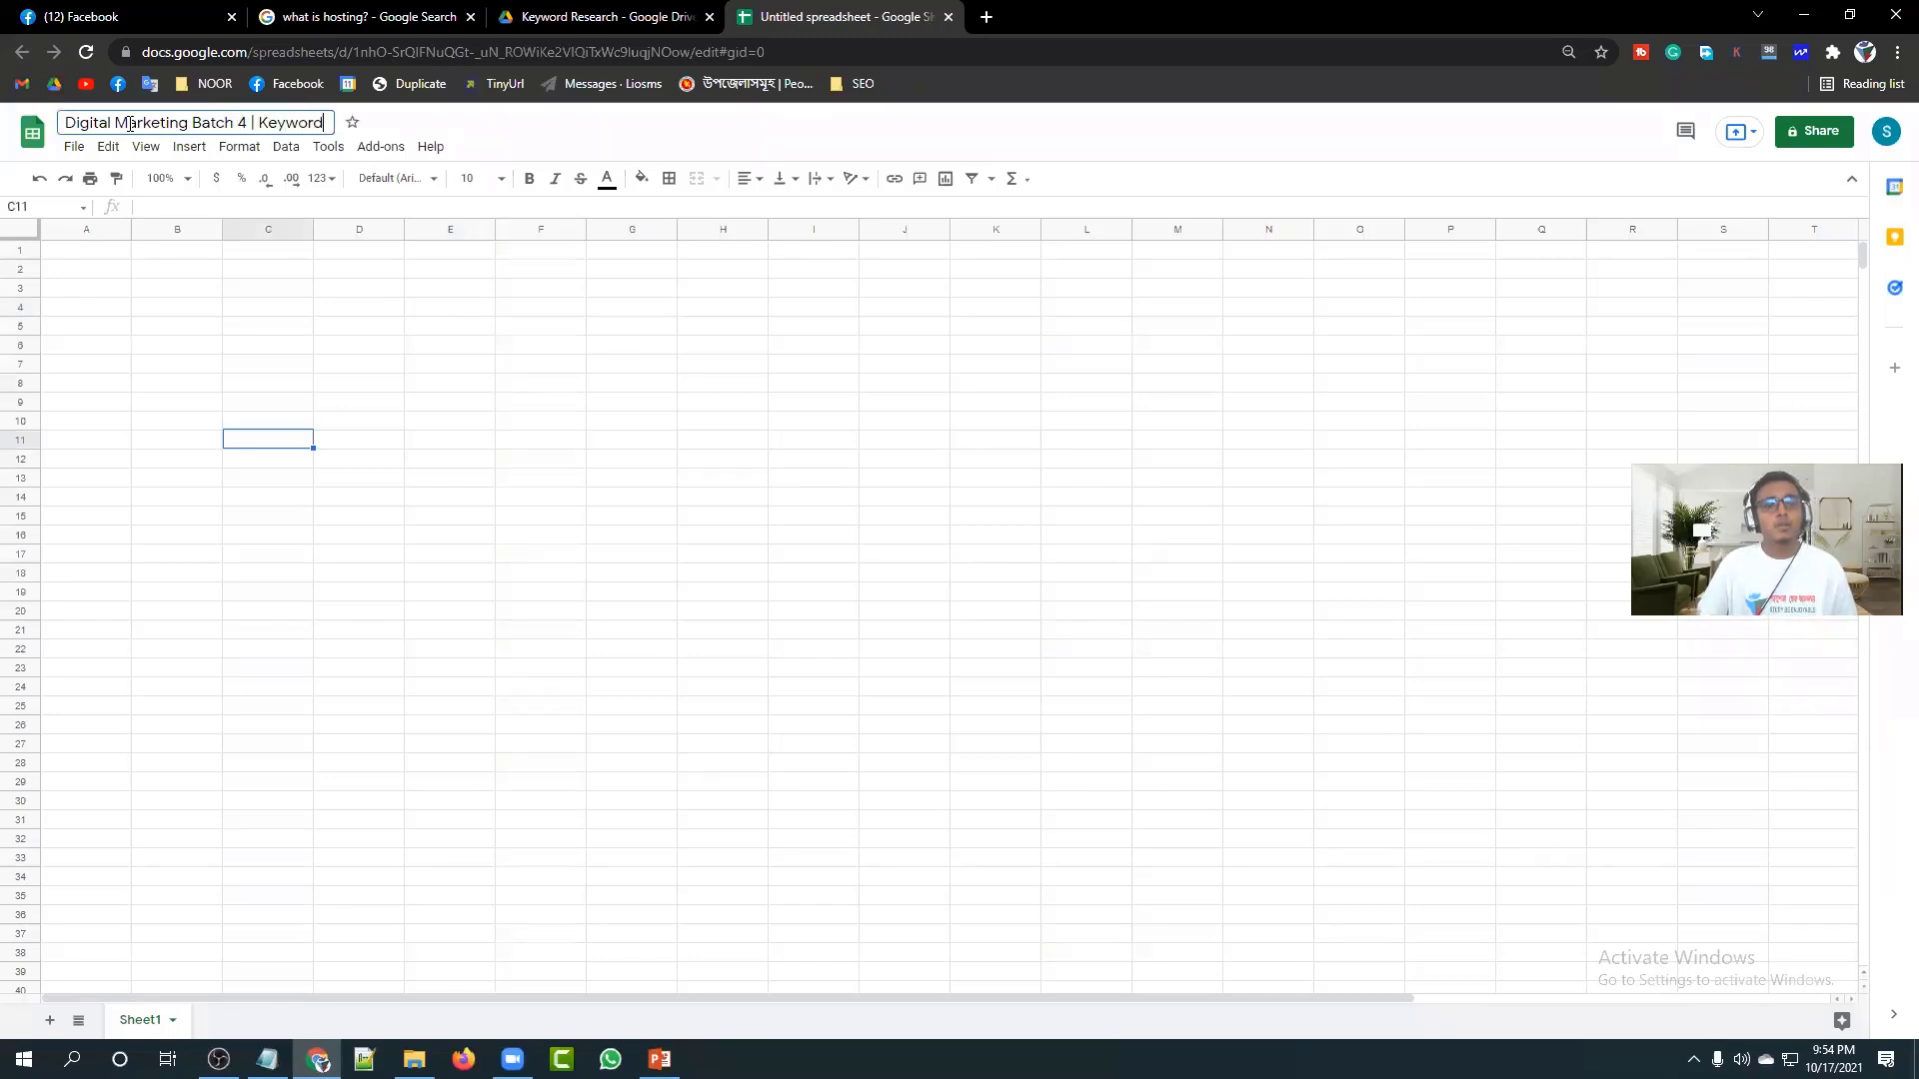
{"action": "type", "text": " Research"}
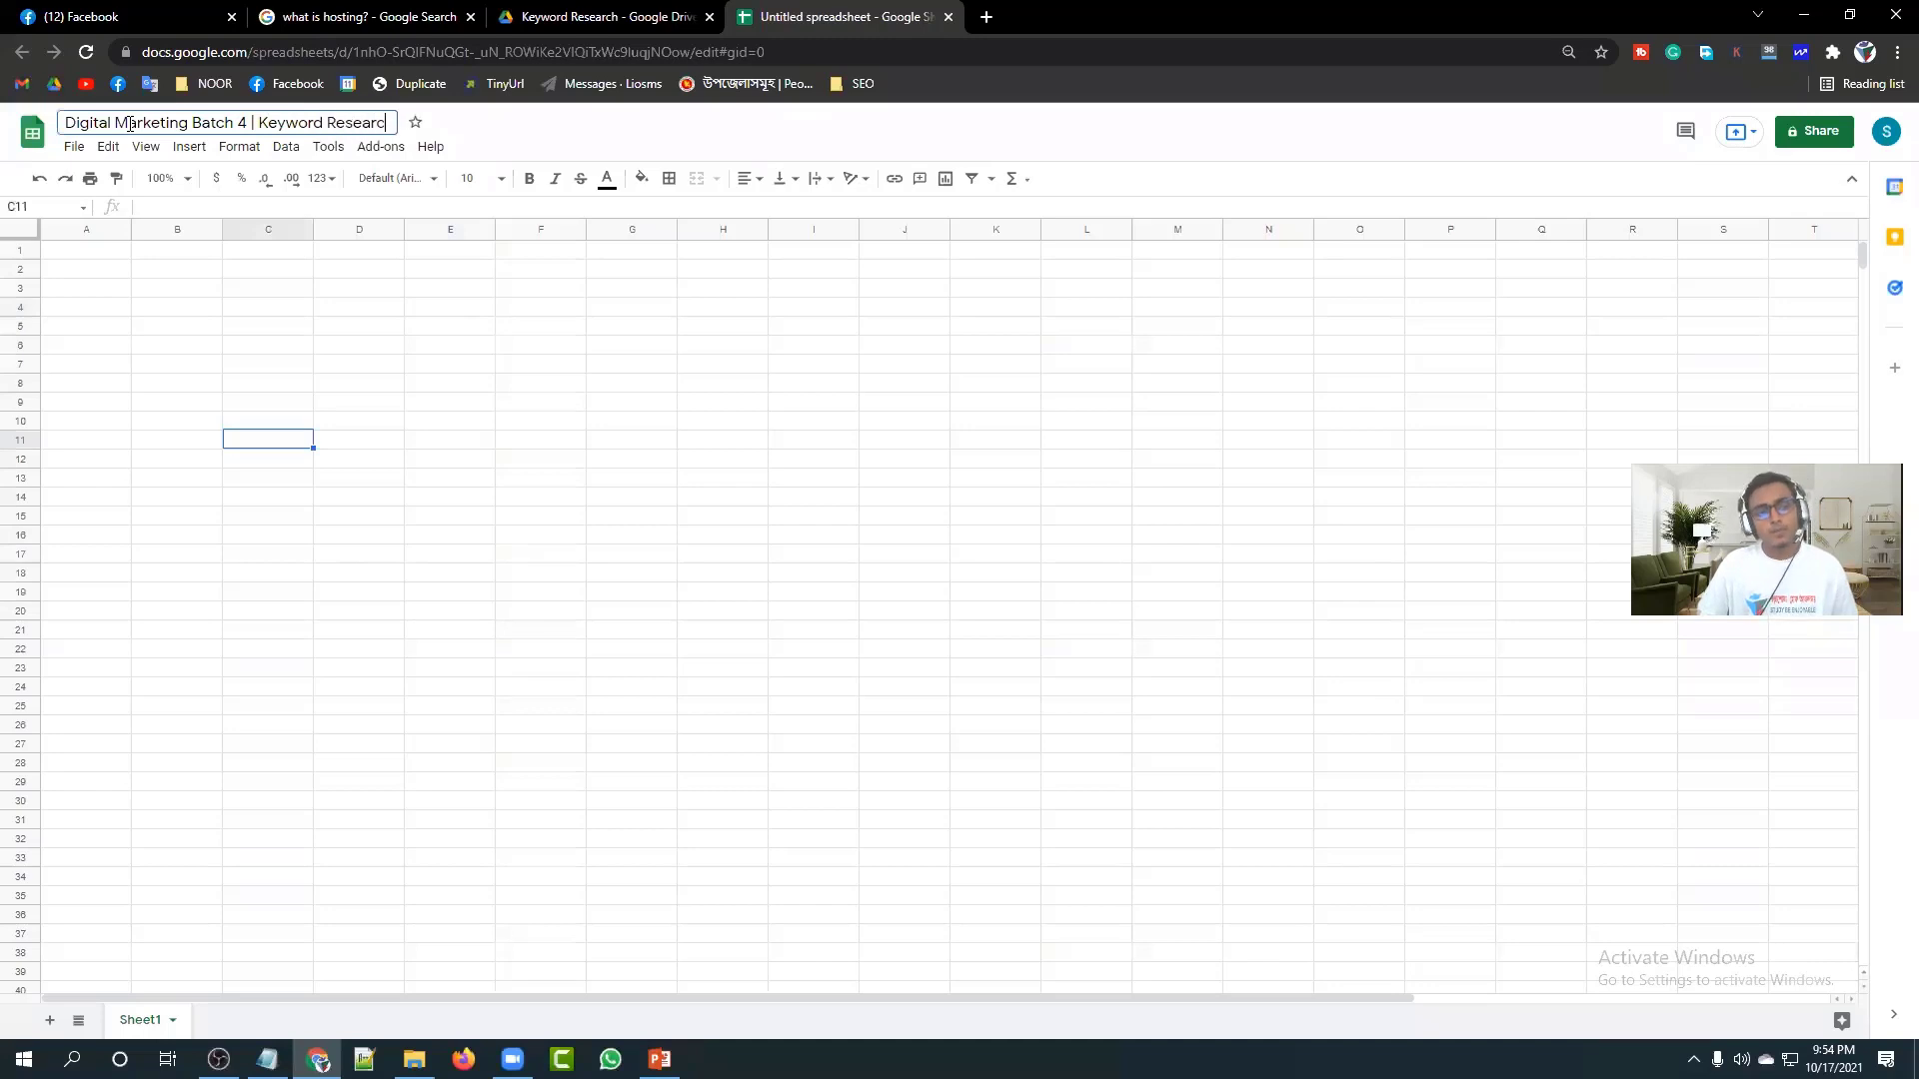
{"action": "left_click", "coordinate": [398, 548]}
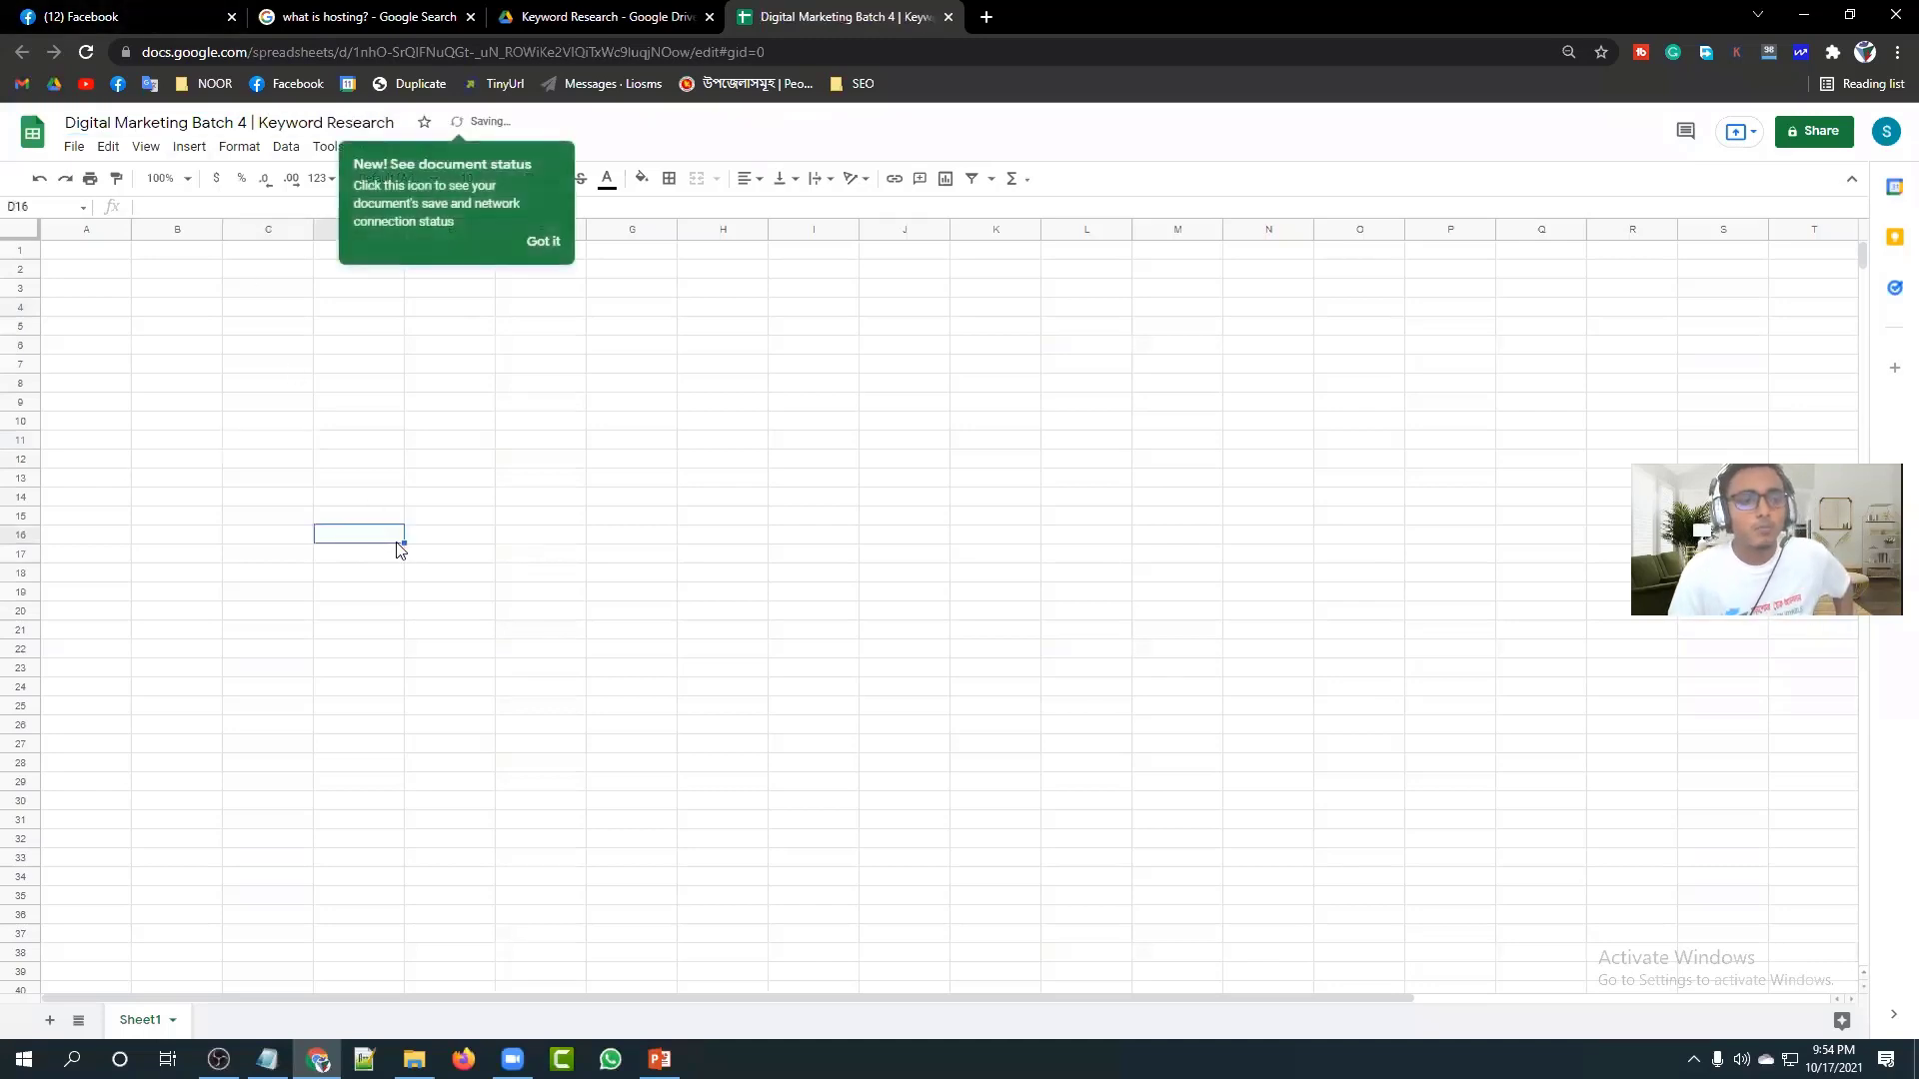
{"action": "left_click", "coordinate": [573, 241]}
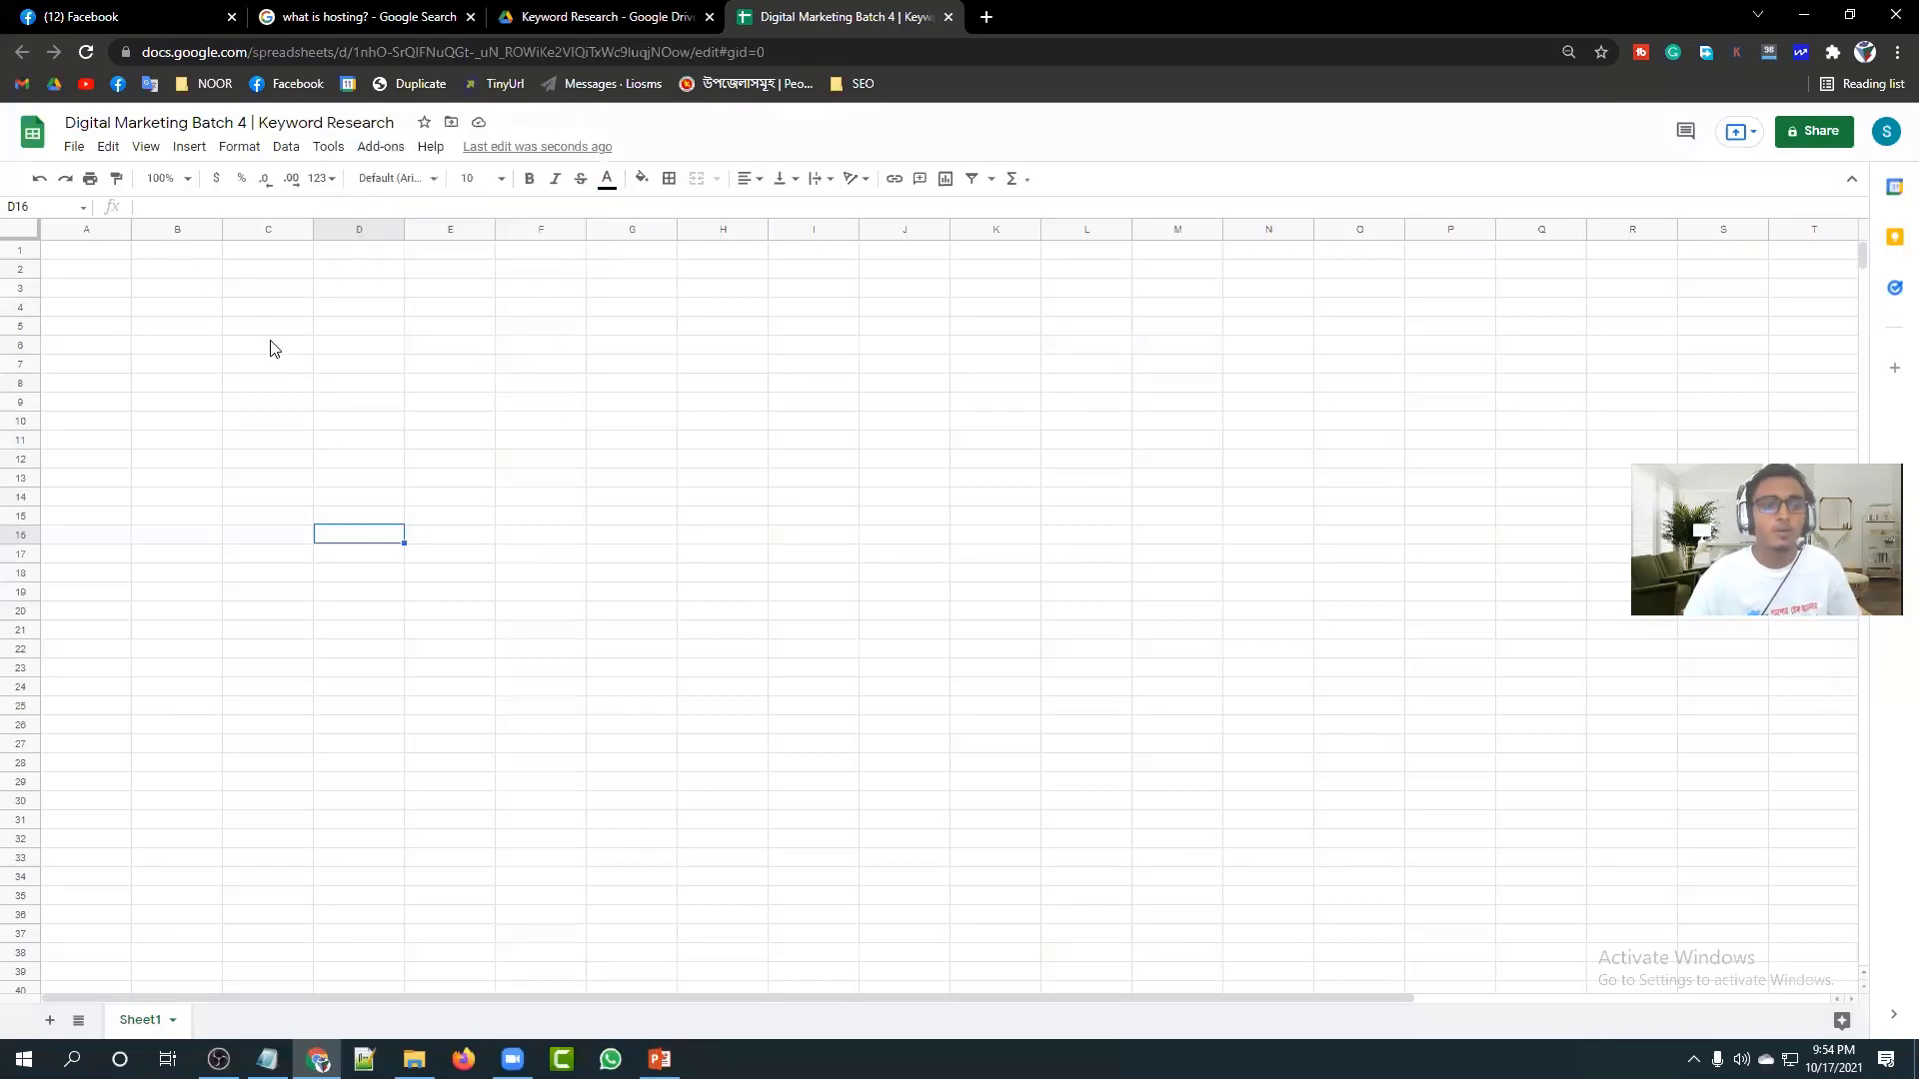
Merge cells A1 to G1 into one cell.
{"action": "left_click", "coordinate": [84, 253]}
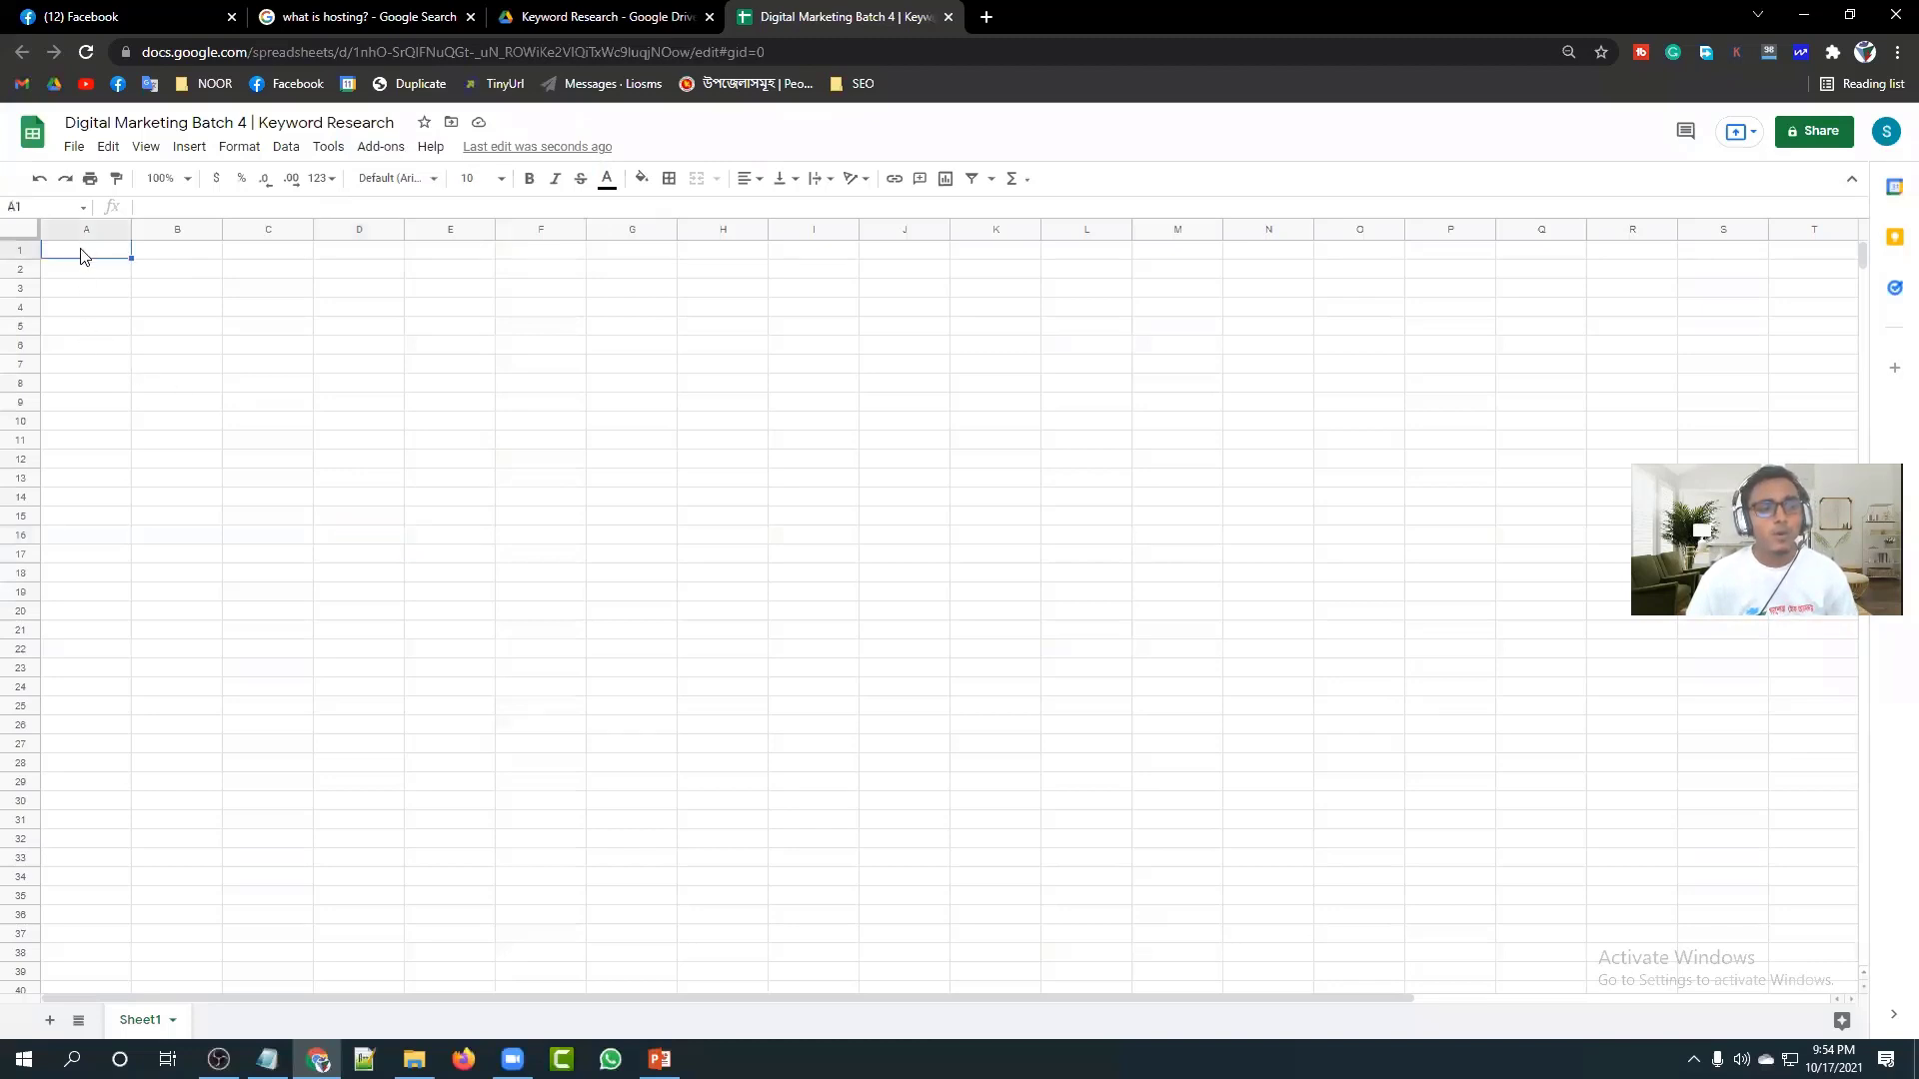
{"action": "left_click_drag", "start_coordinate": [84, 255], "coordinate": [640, 260]}
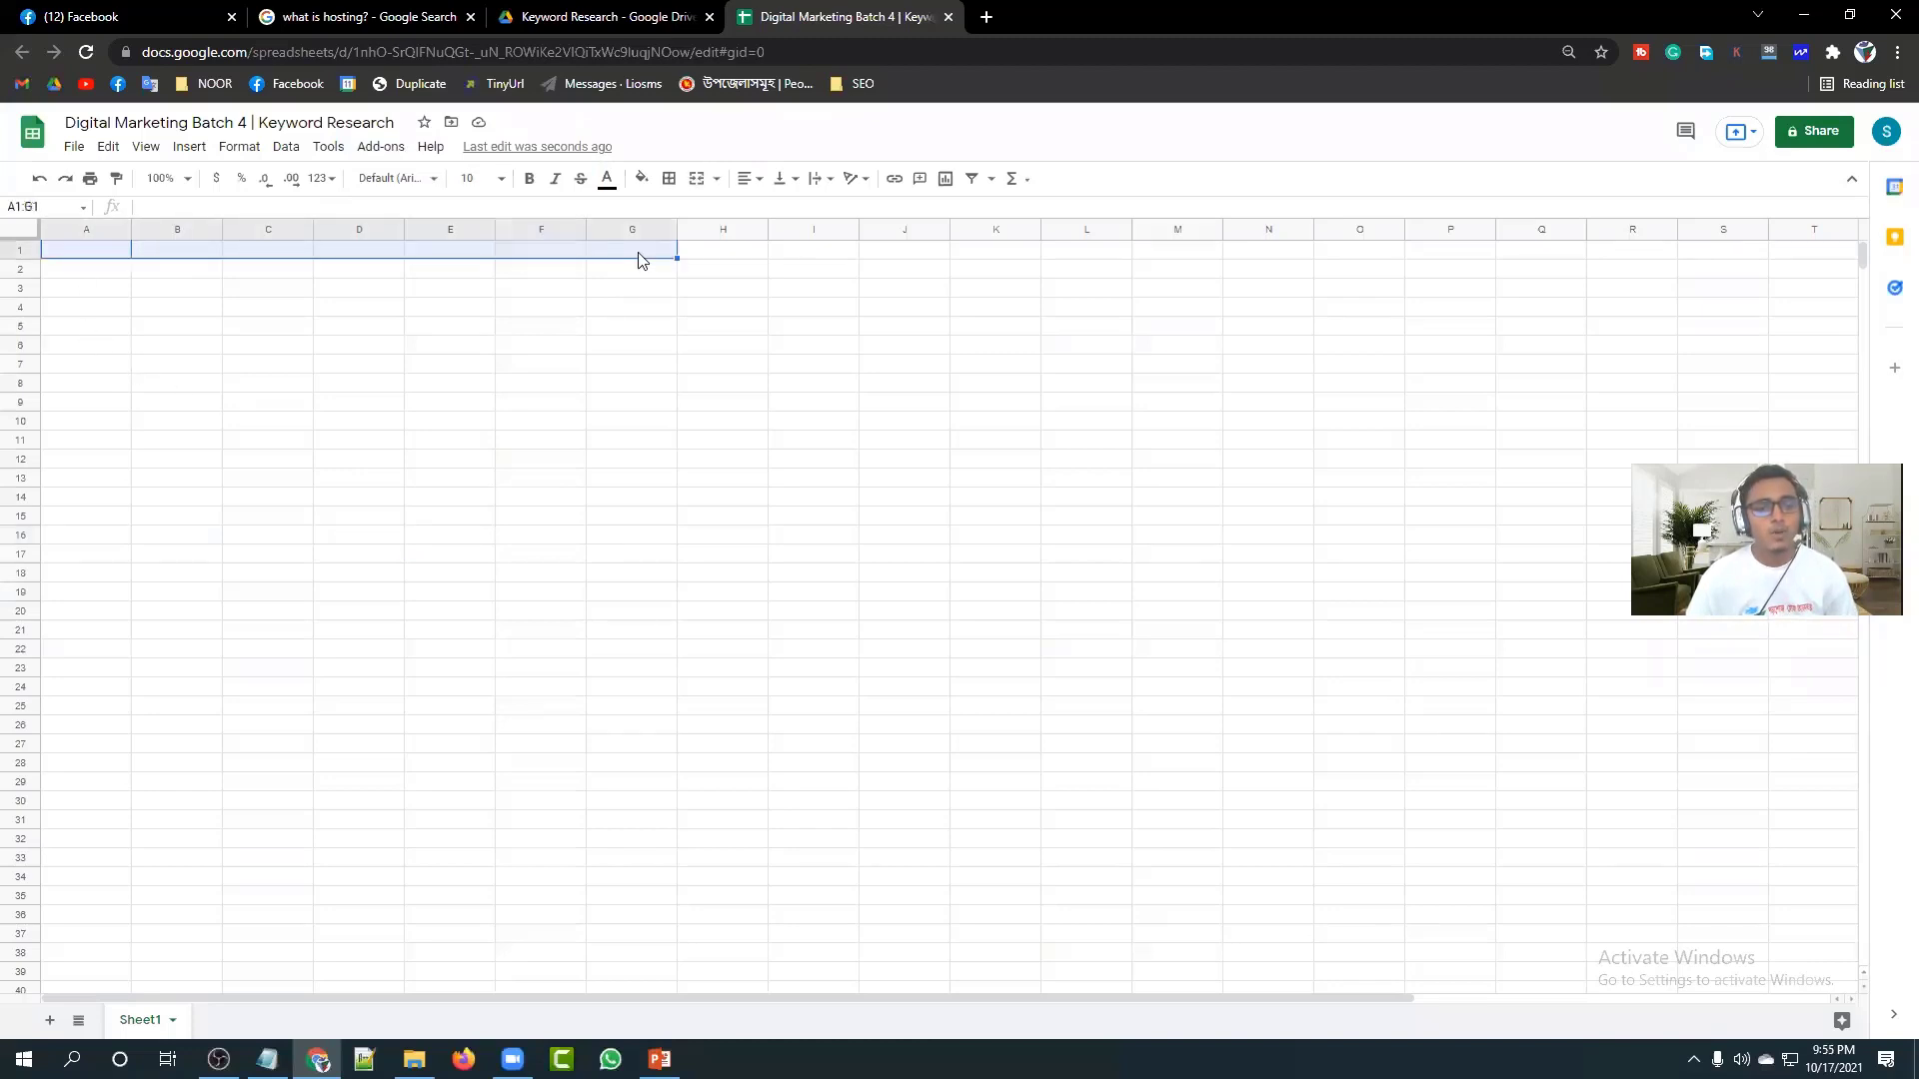
{"action": "left_click", "coordinate": [697, 178]}
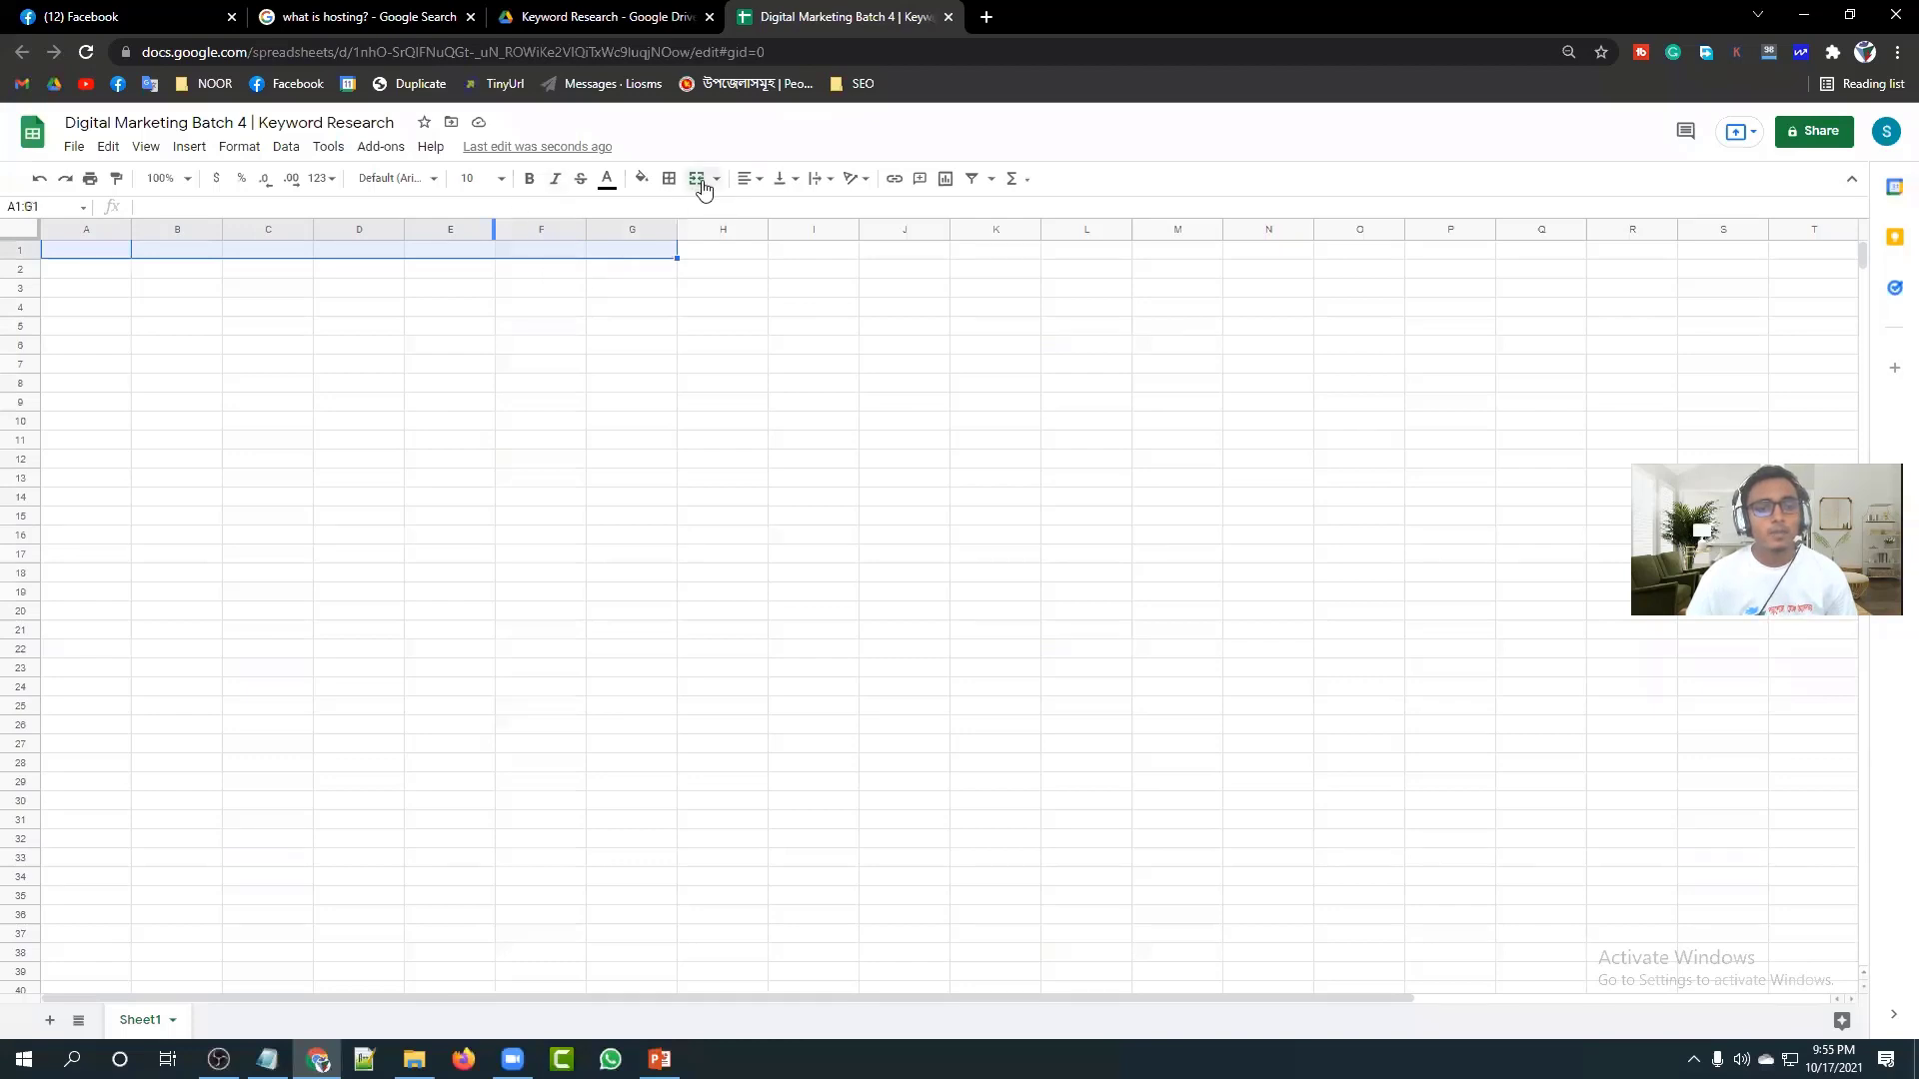
{"action": "left_click", "coordinate": [536, 378]}
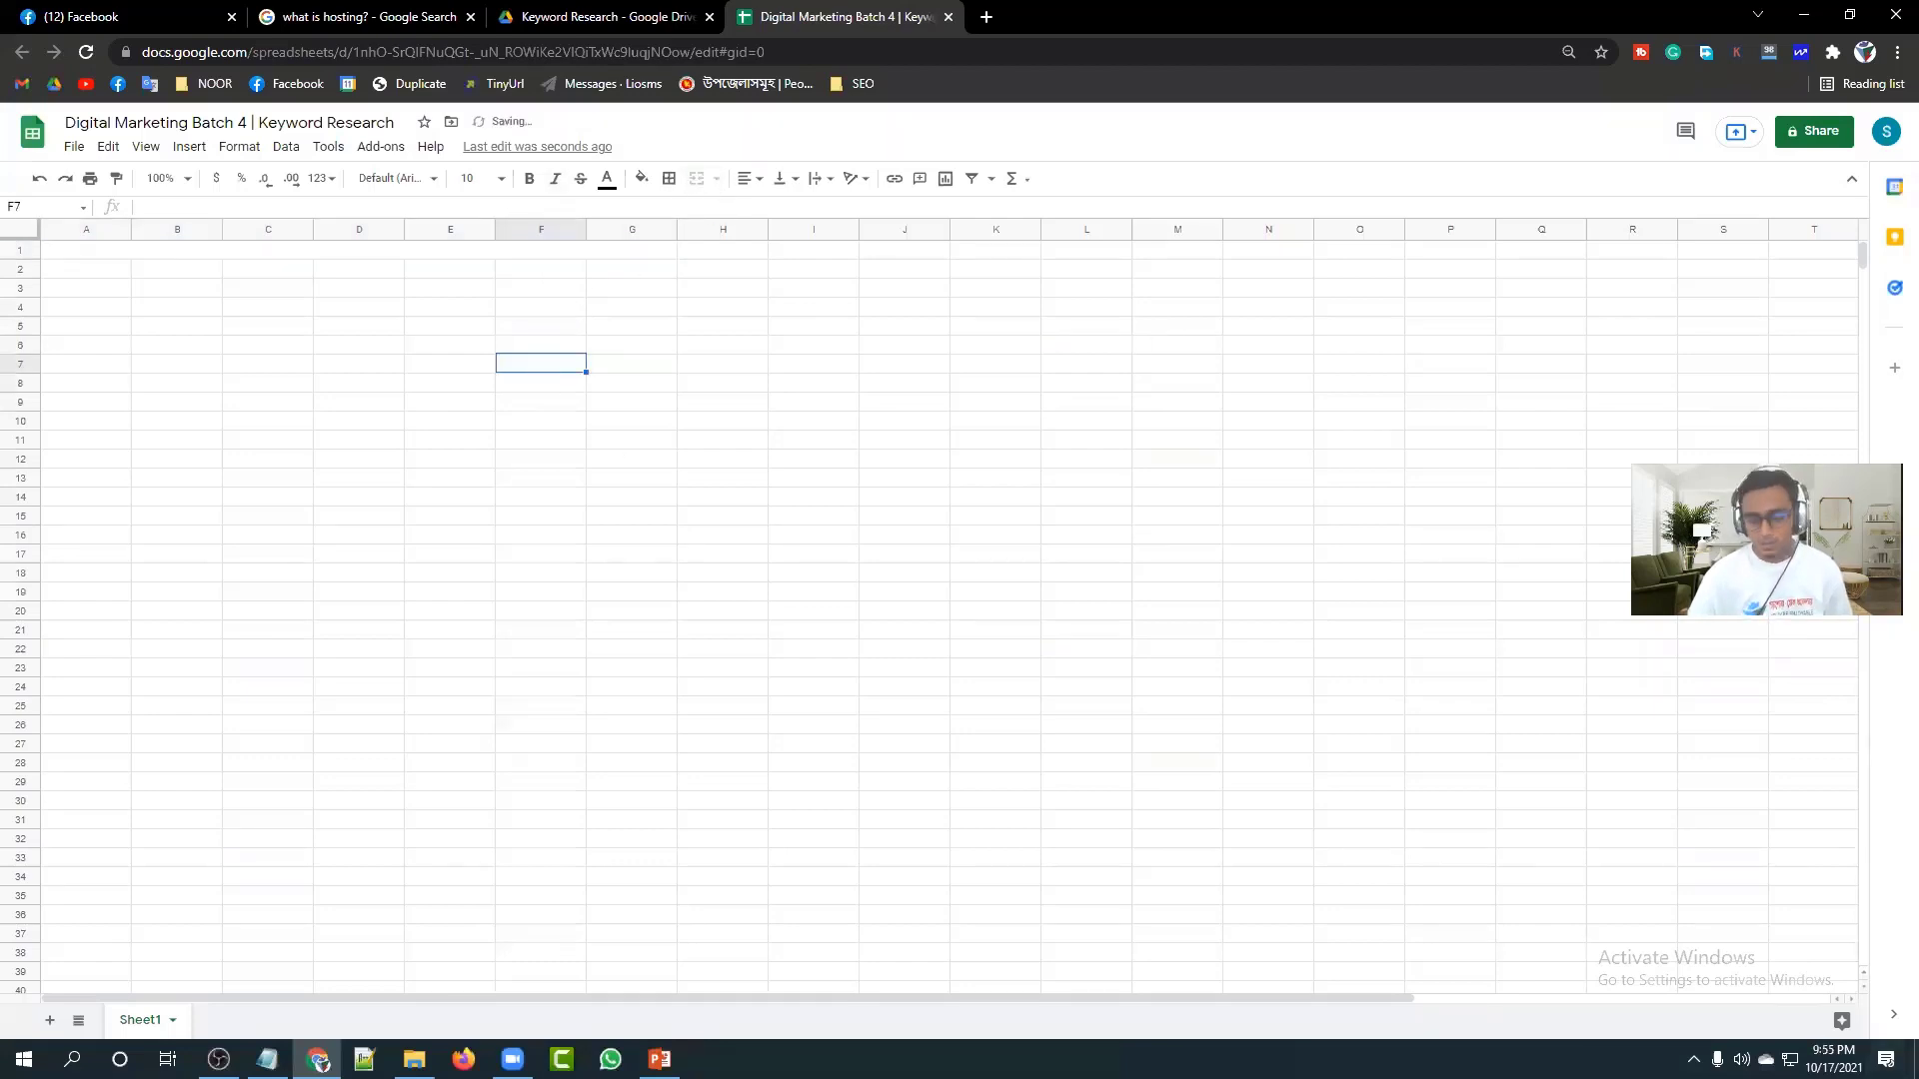
Enter the title "Keyword Research: Topic- Hosting" in the merged cell of row 1.
{"action": "key", "text": "ctrl+plus"}
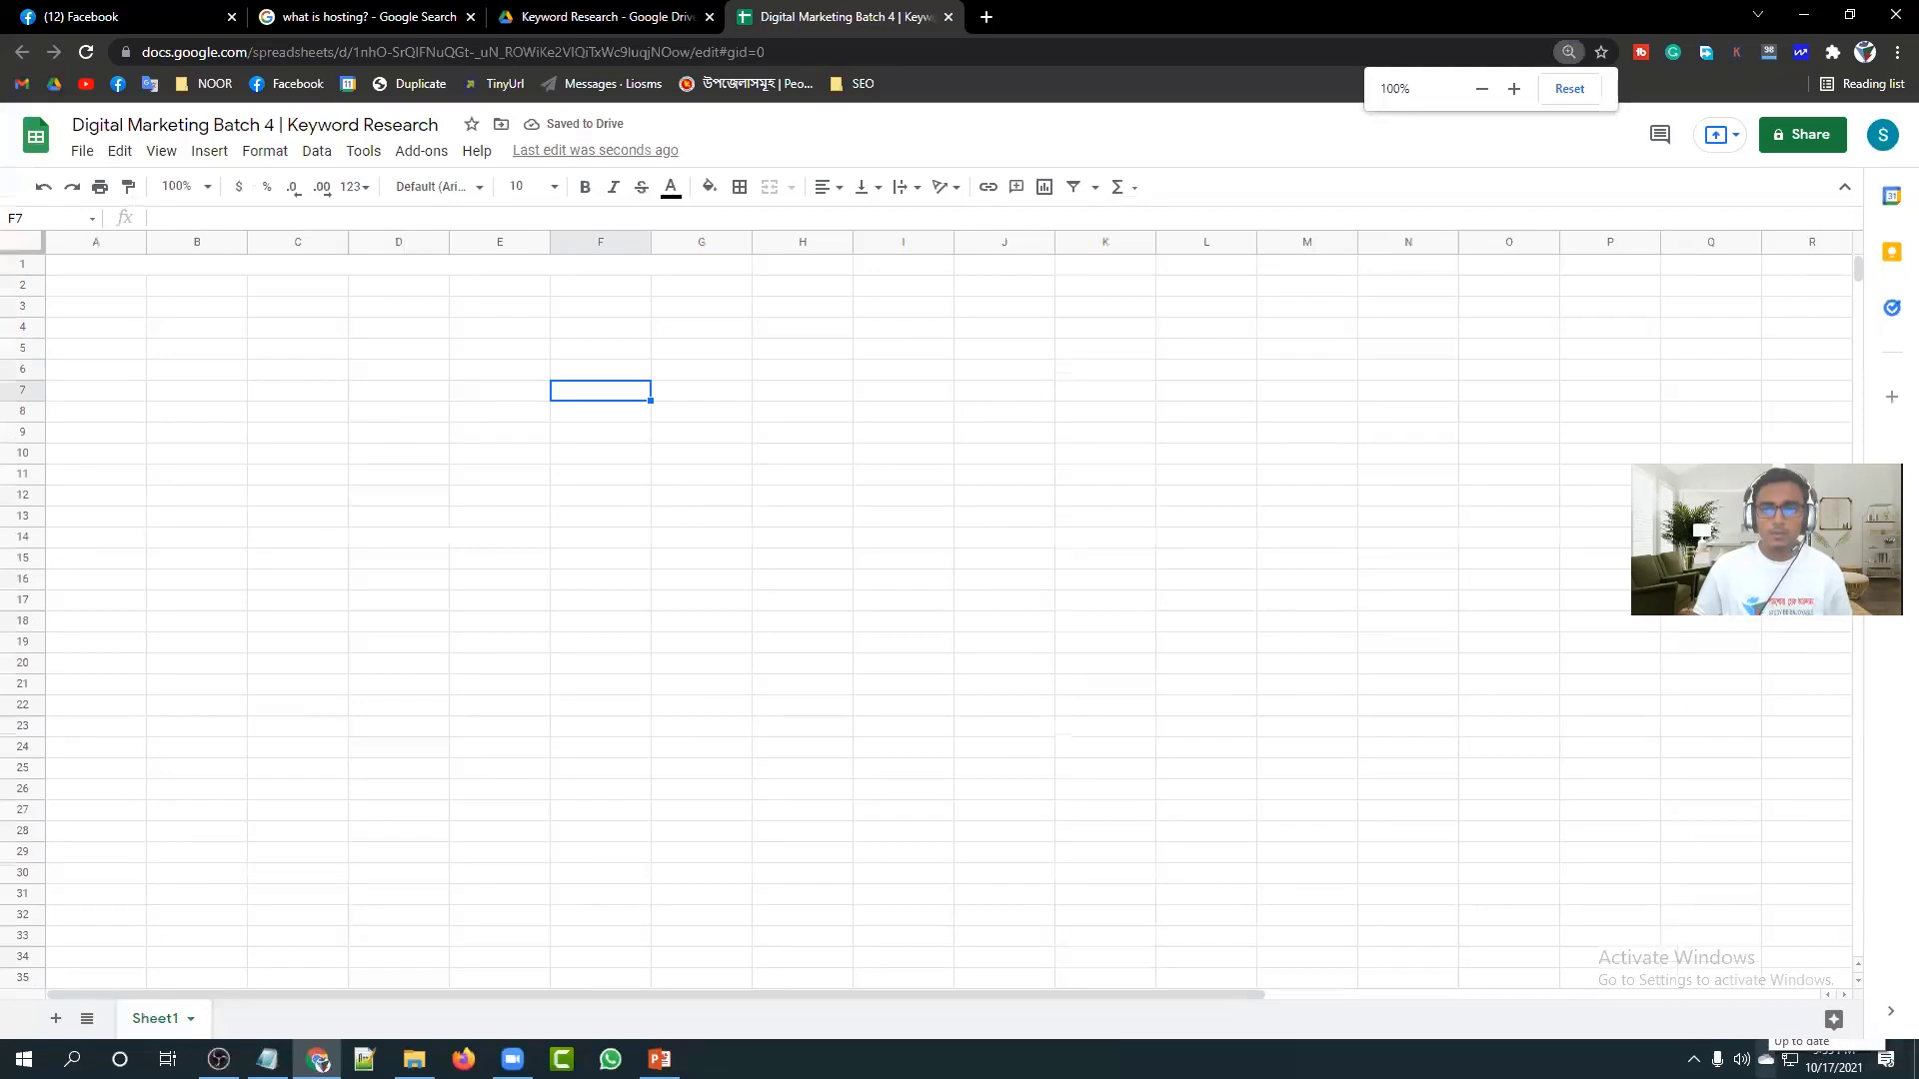
{"action": "key", "text": "ctrl+plus"}
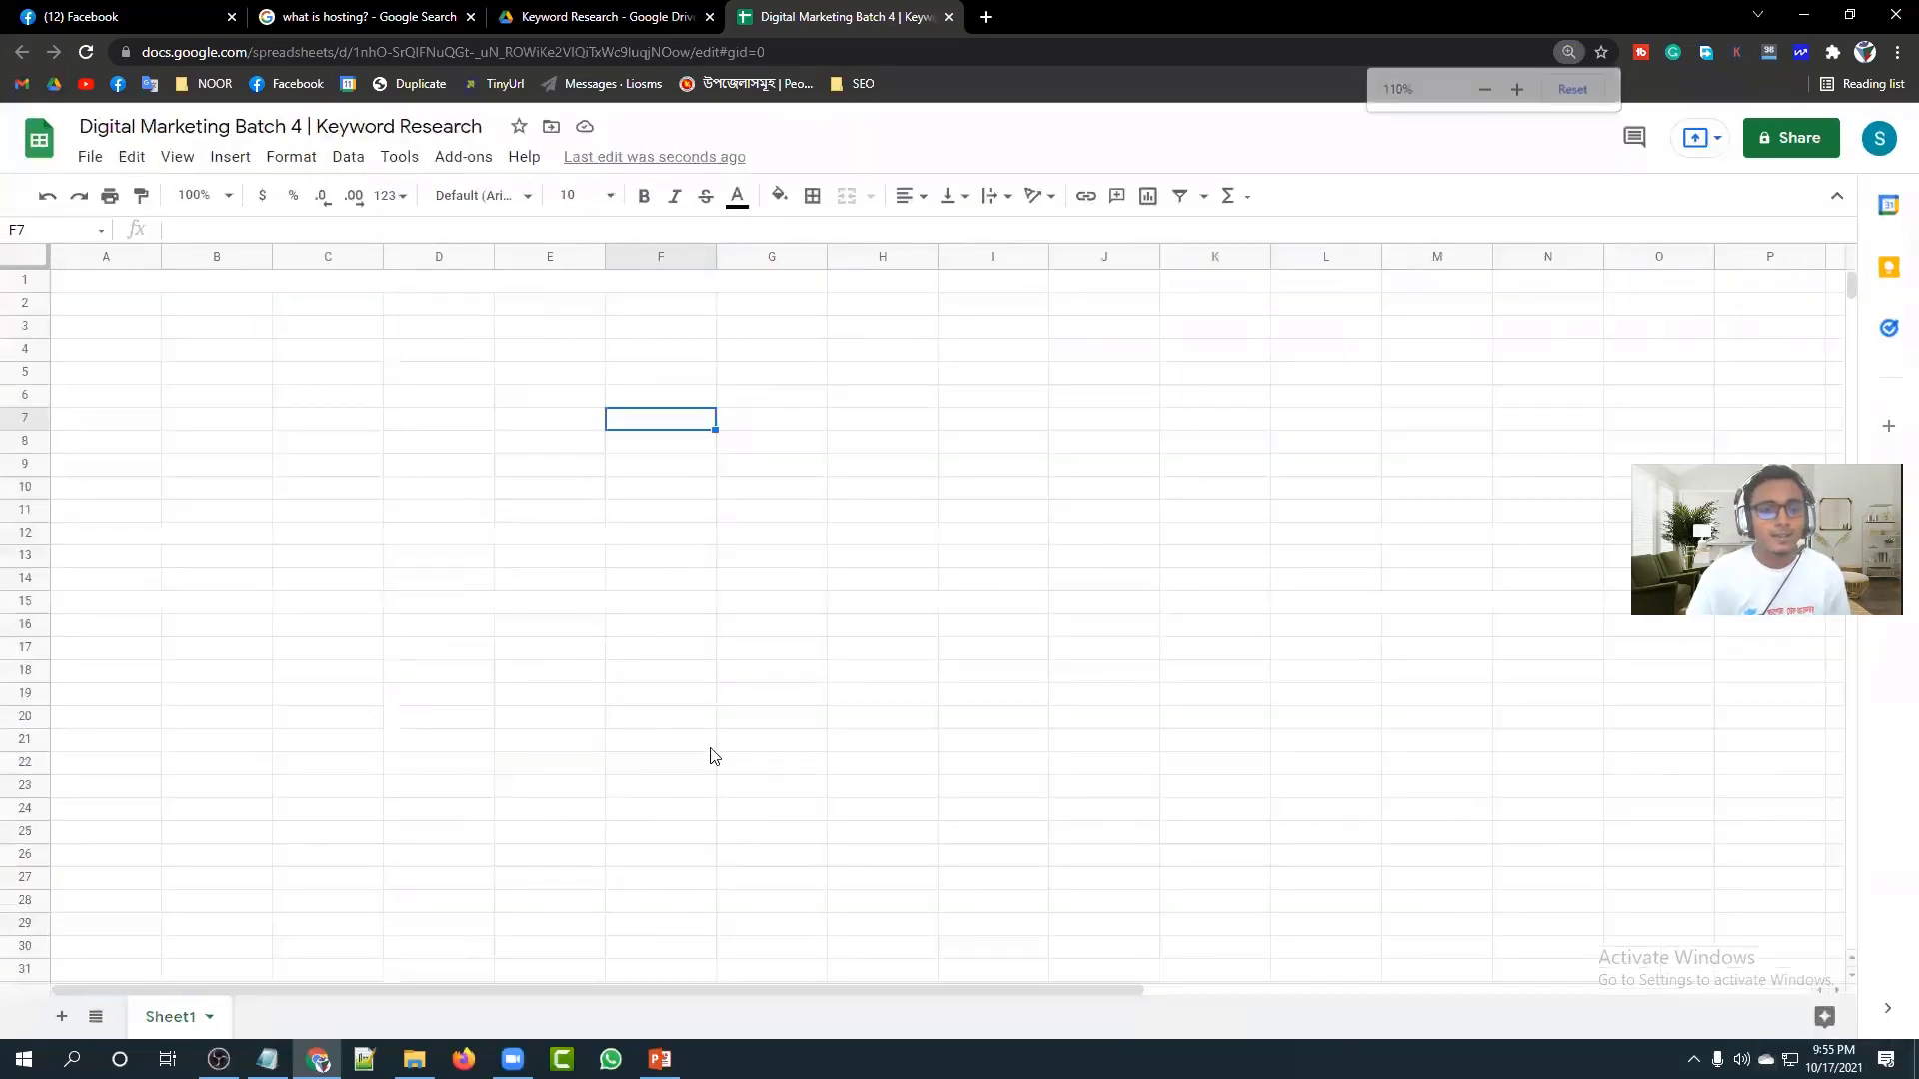
{"action": "left_click", "coordinate": [655, 376]}
{"action": "left_click", "coordinate": [240, 285]}
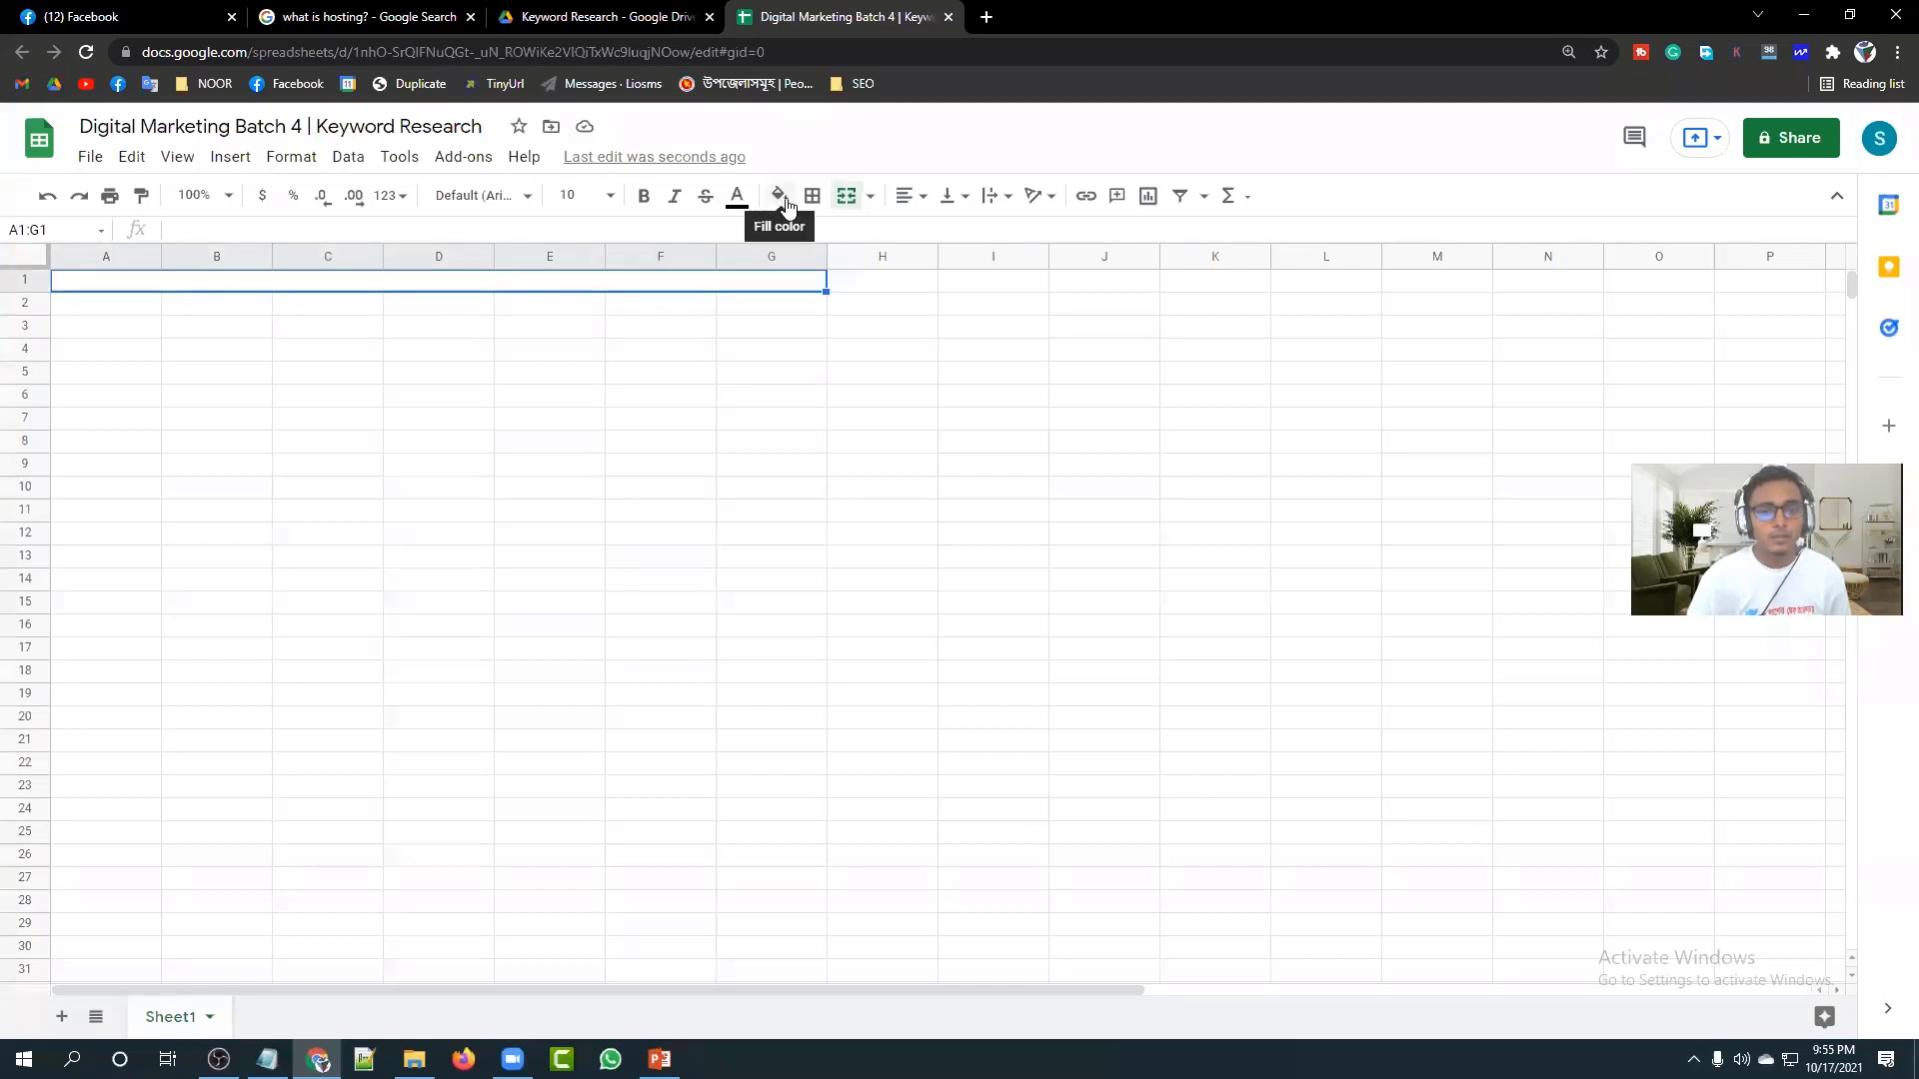
{"action": "double_click", "coordinate": [660, 282]}
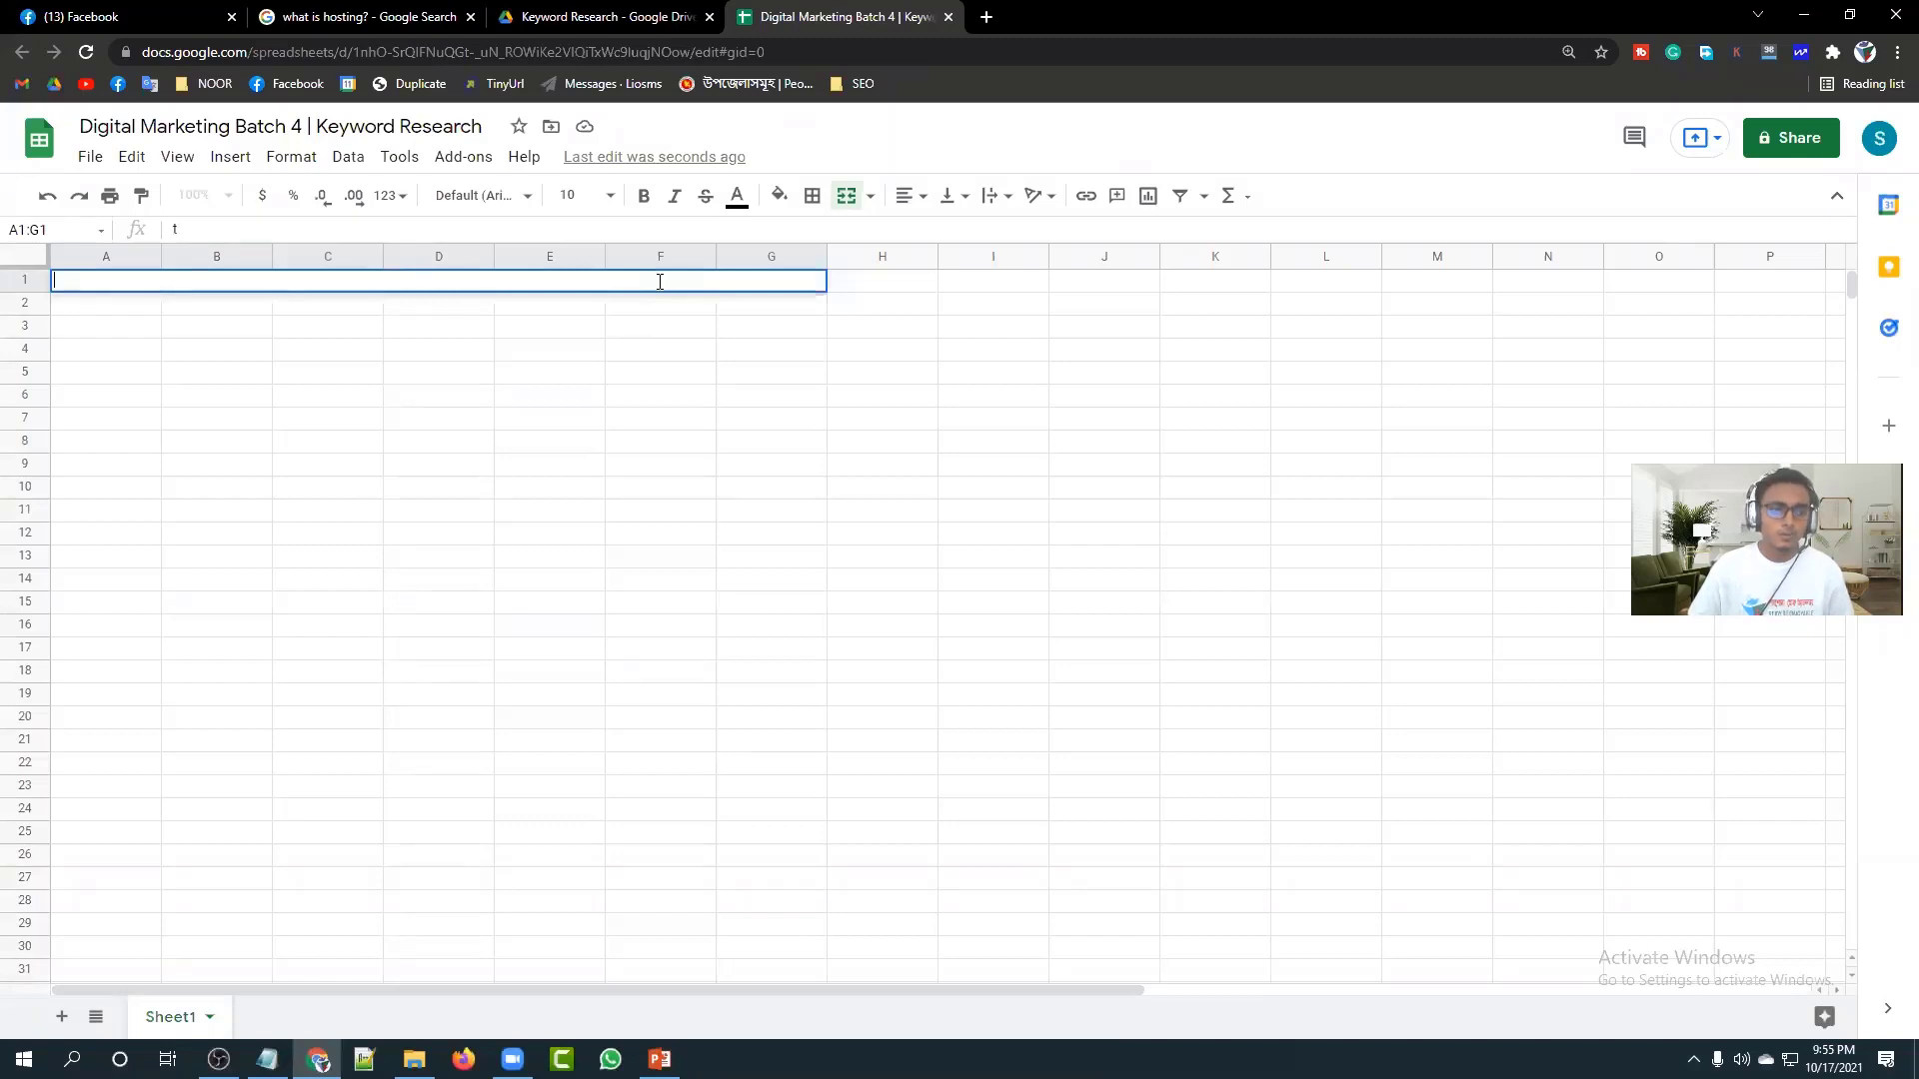
{"action": "key", "text": "Escape"}
{"action": "type", "text": "Keyw"}
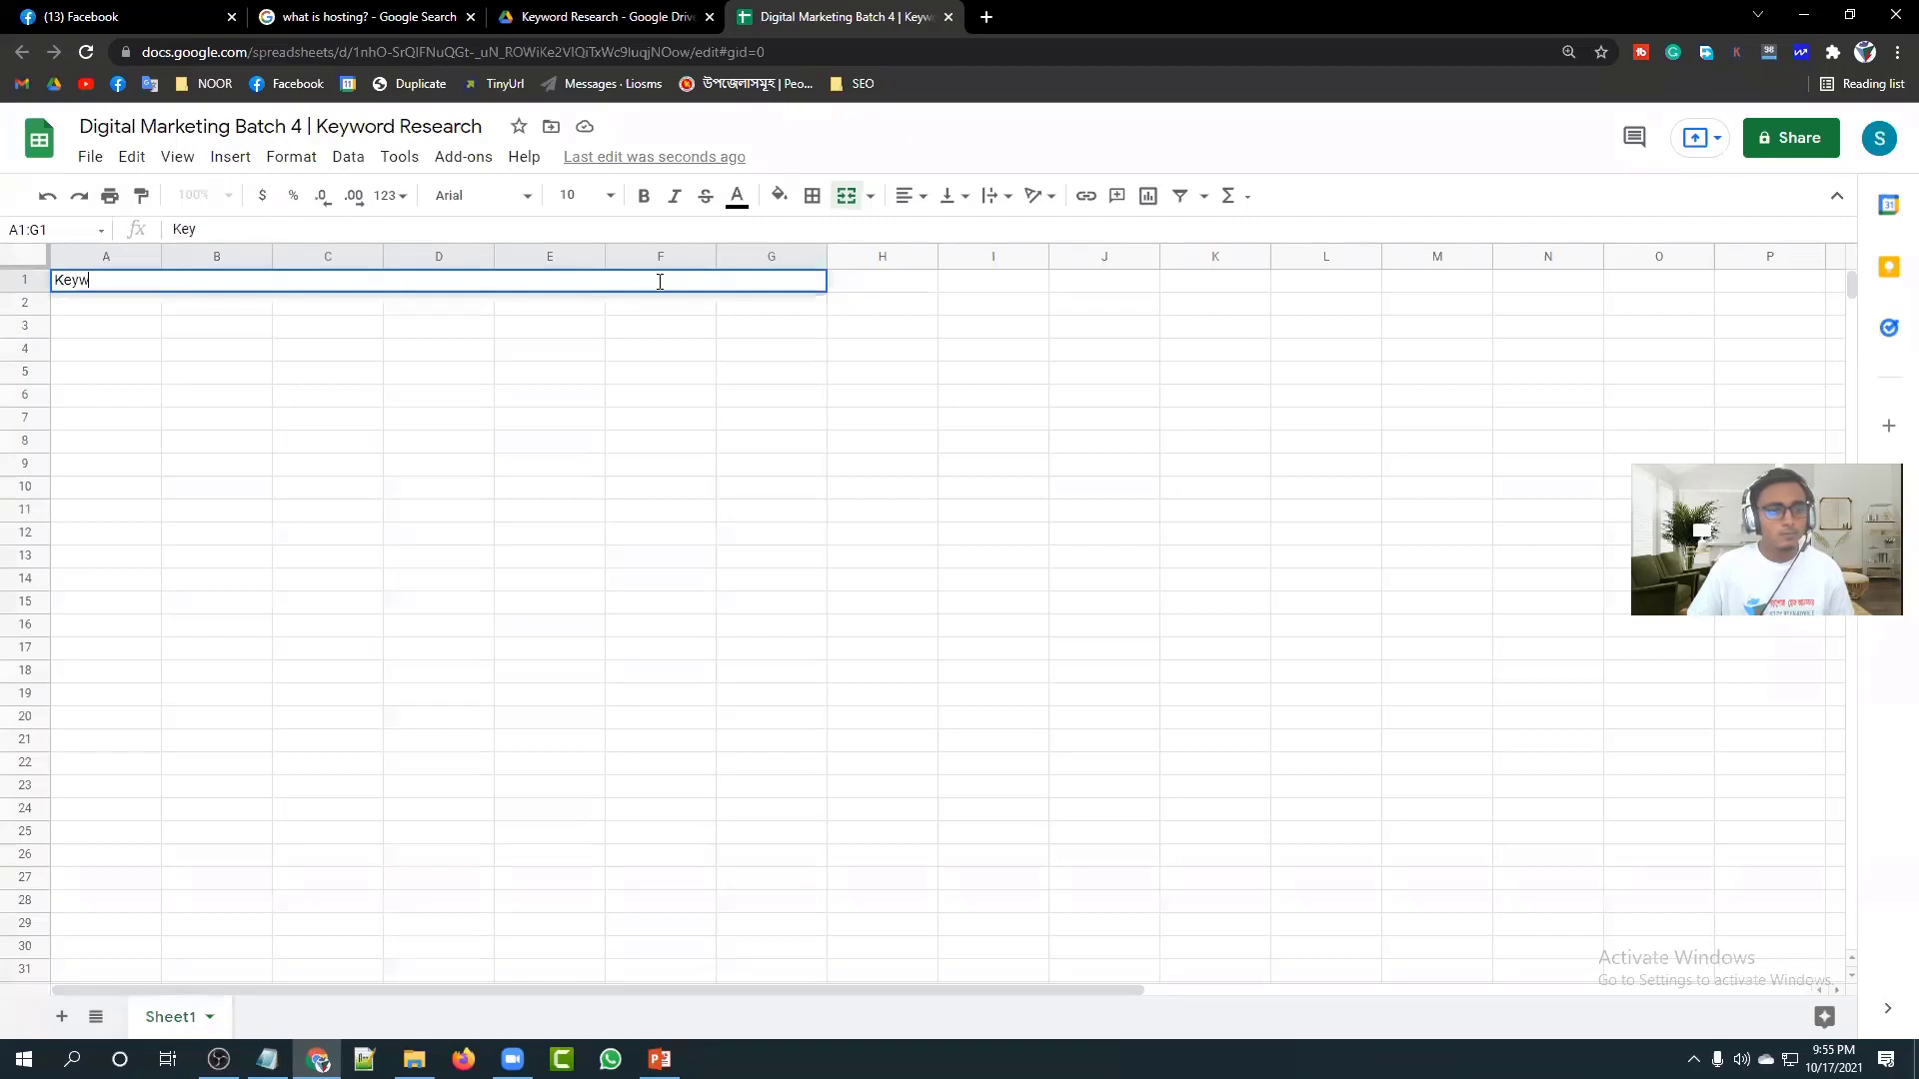
{"action": "type", "text": "ord Rese"}
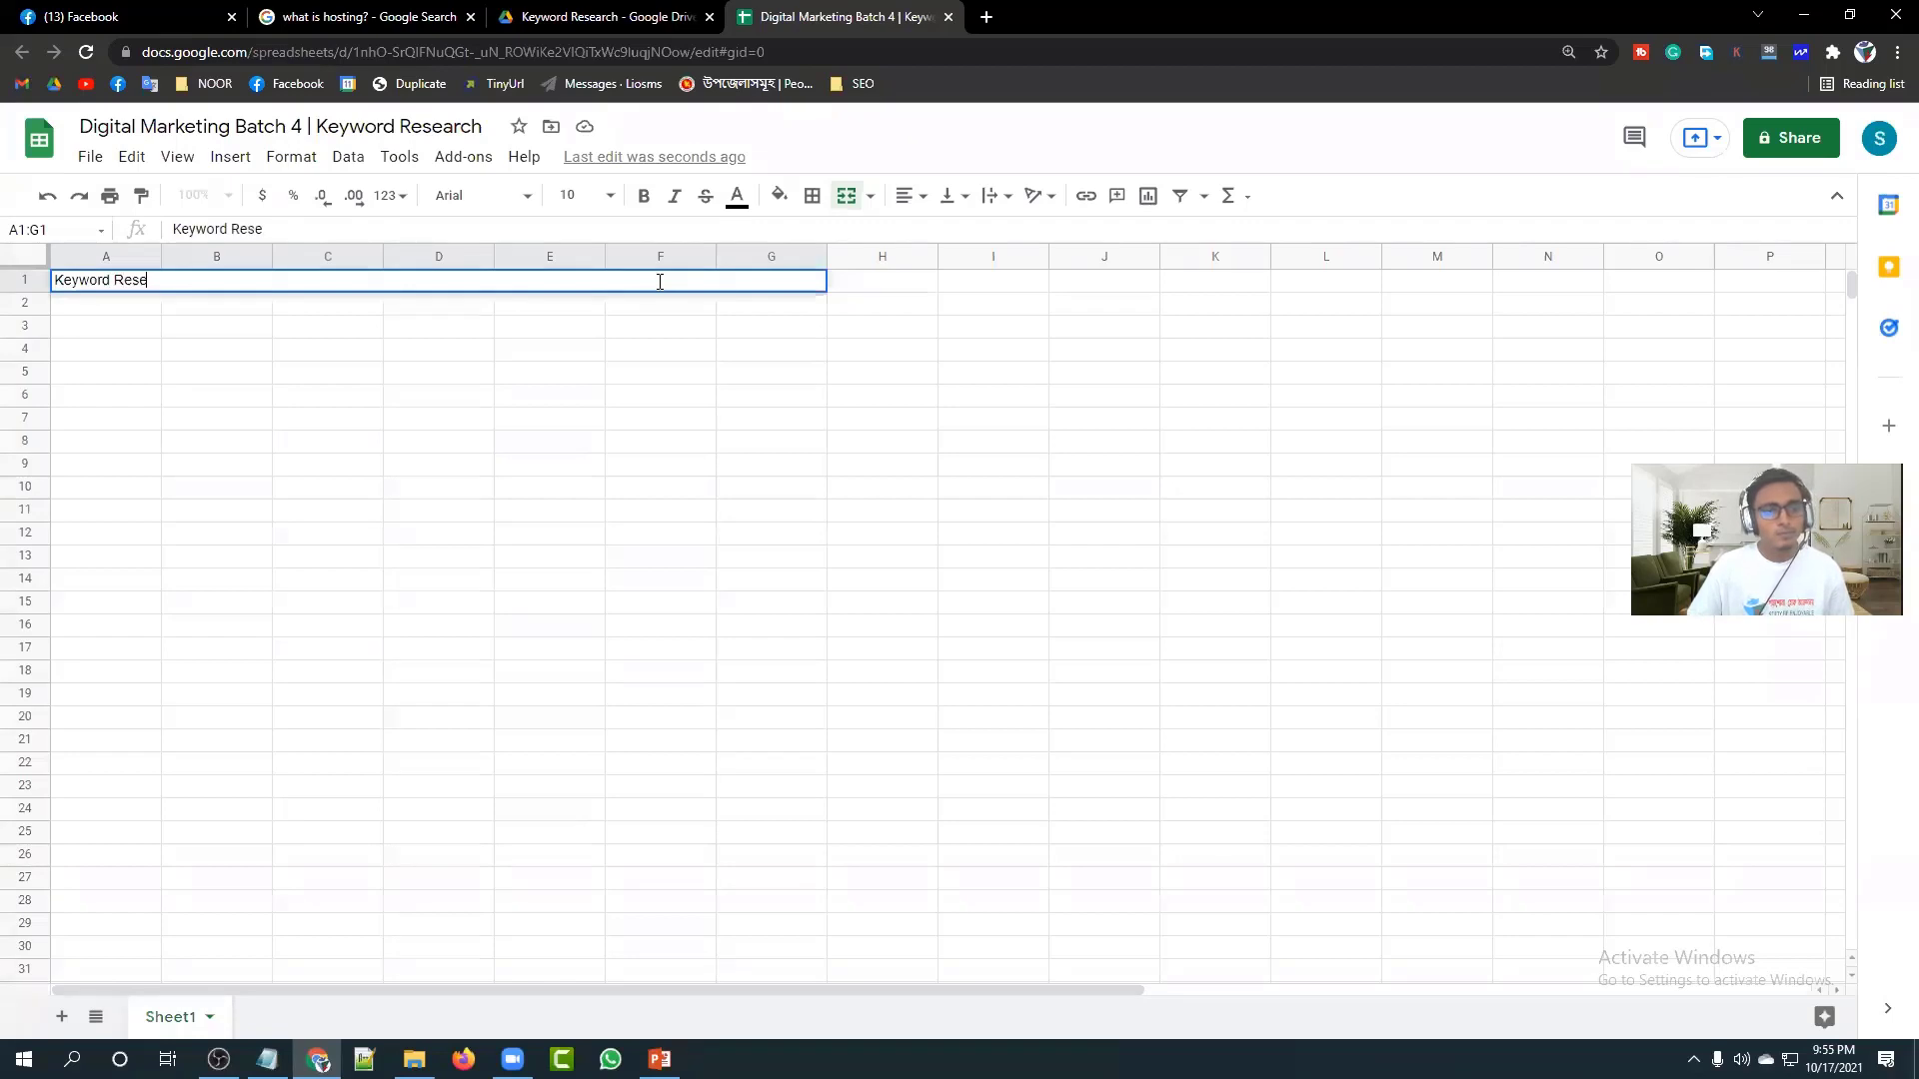
{"action": "type", "text": "arch "}
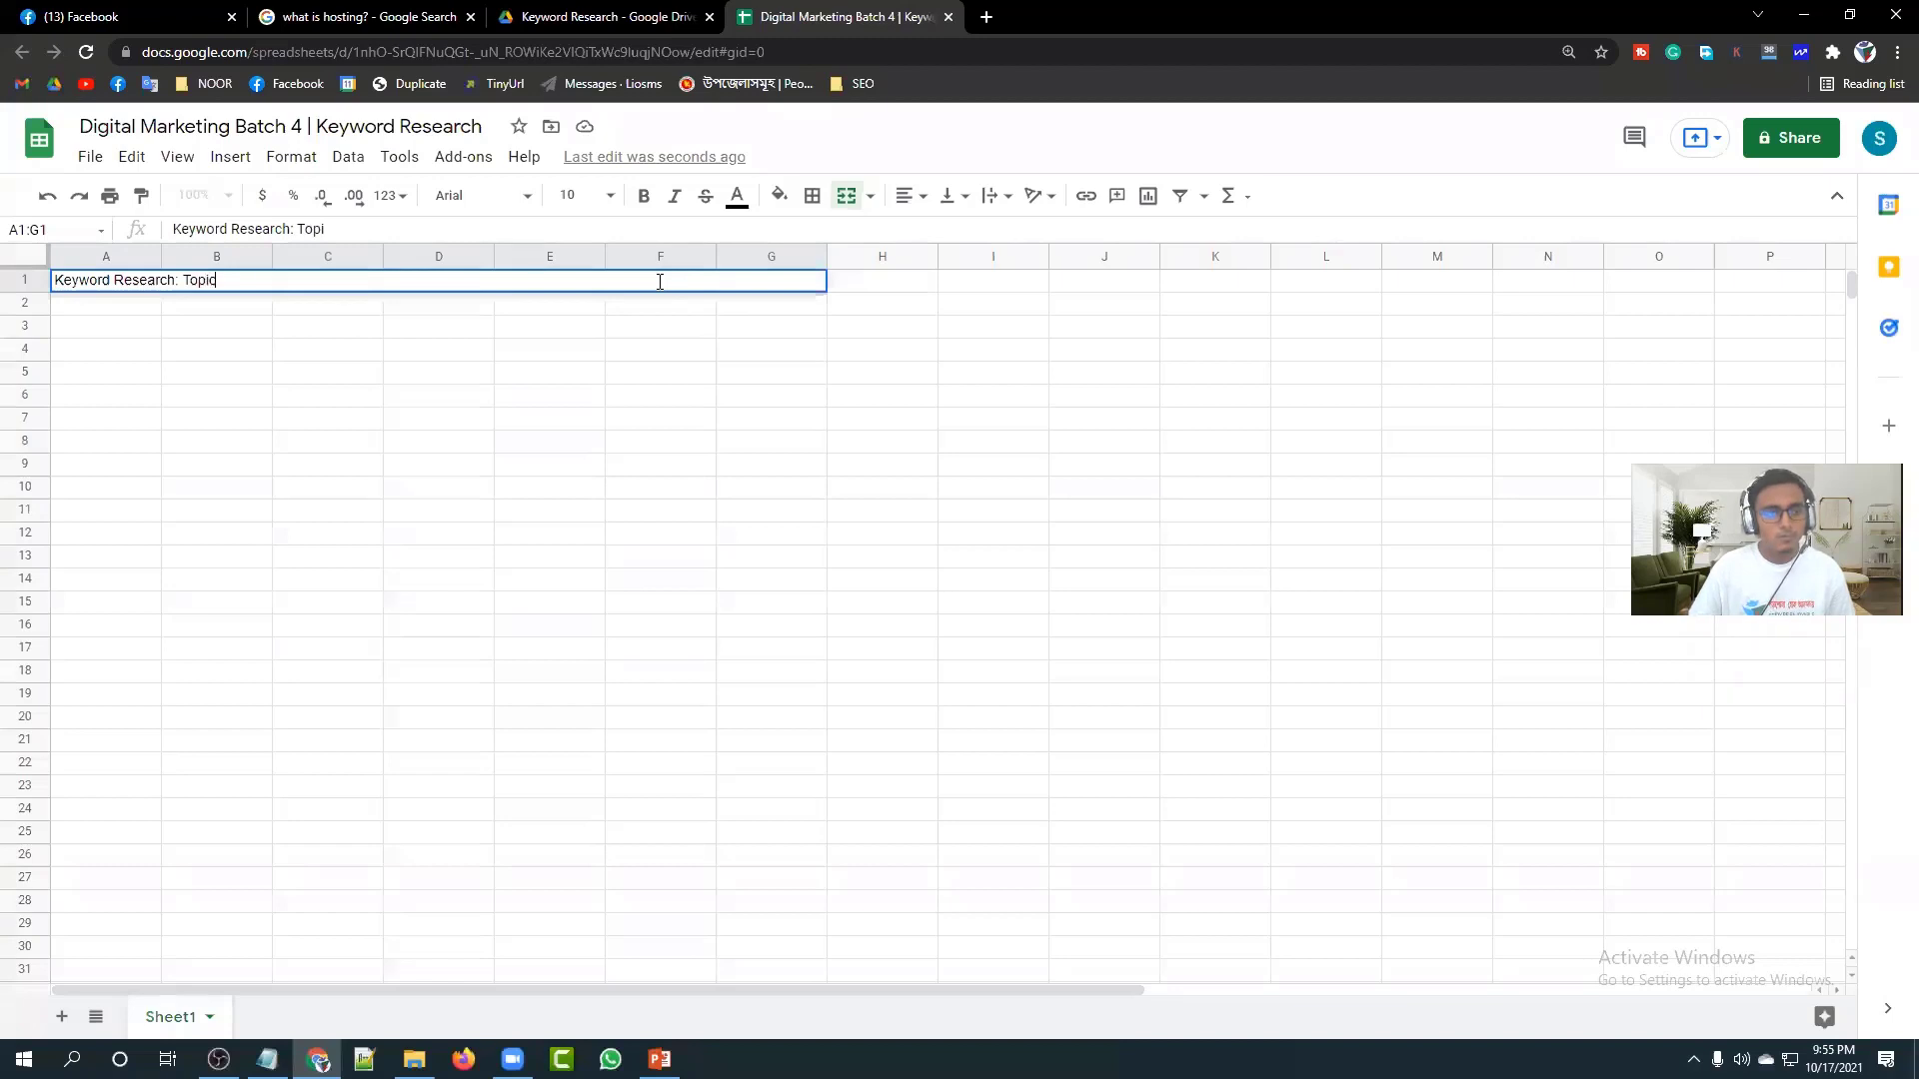
{"action": "type", "text": ": Topic- "}
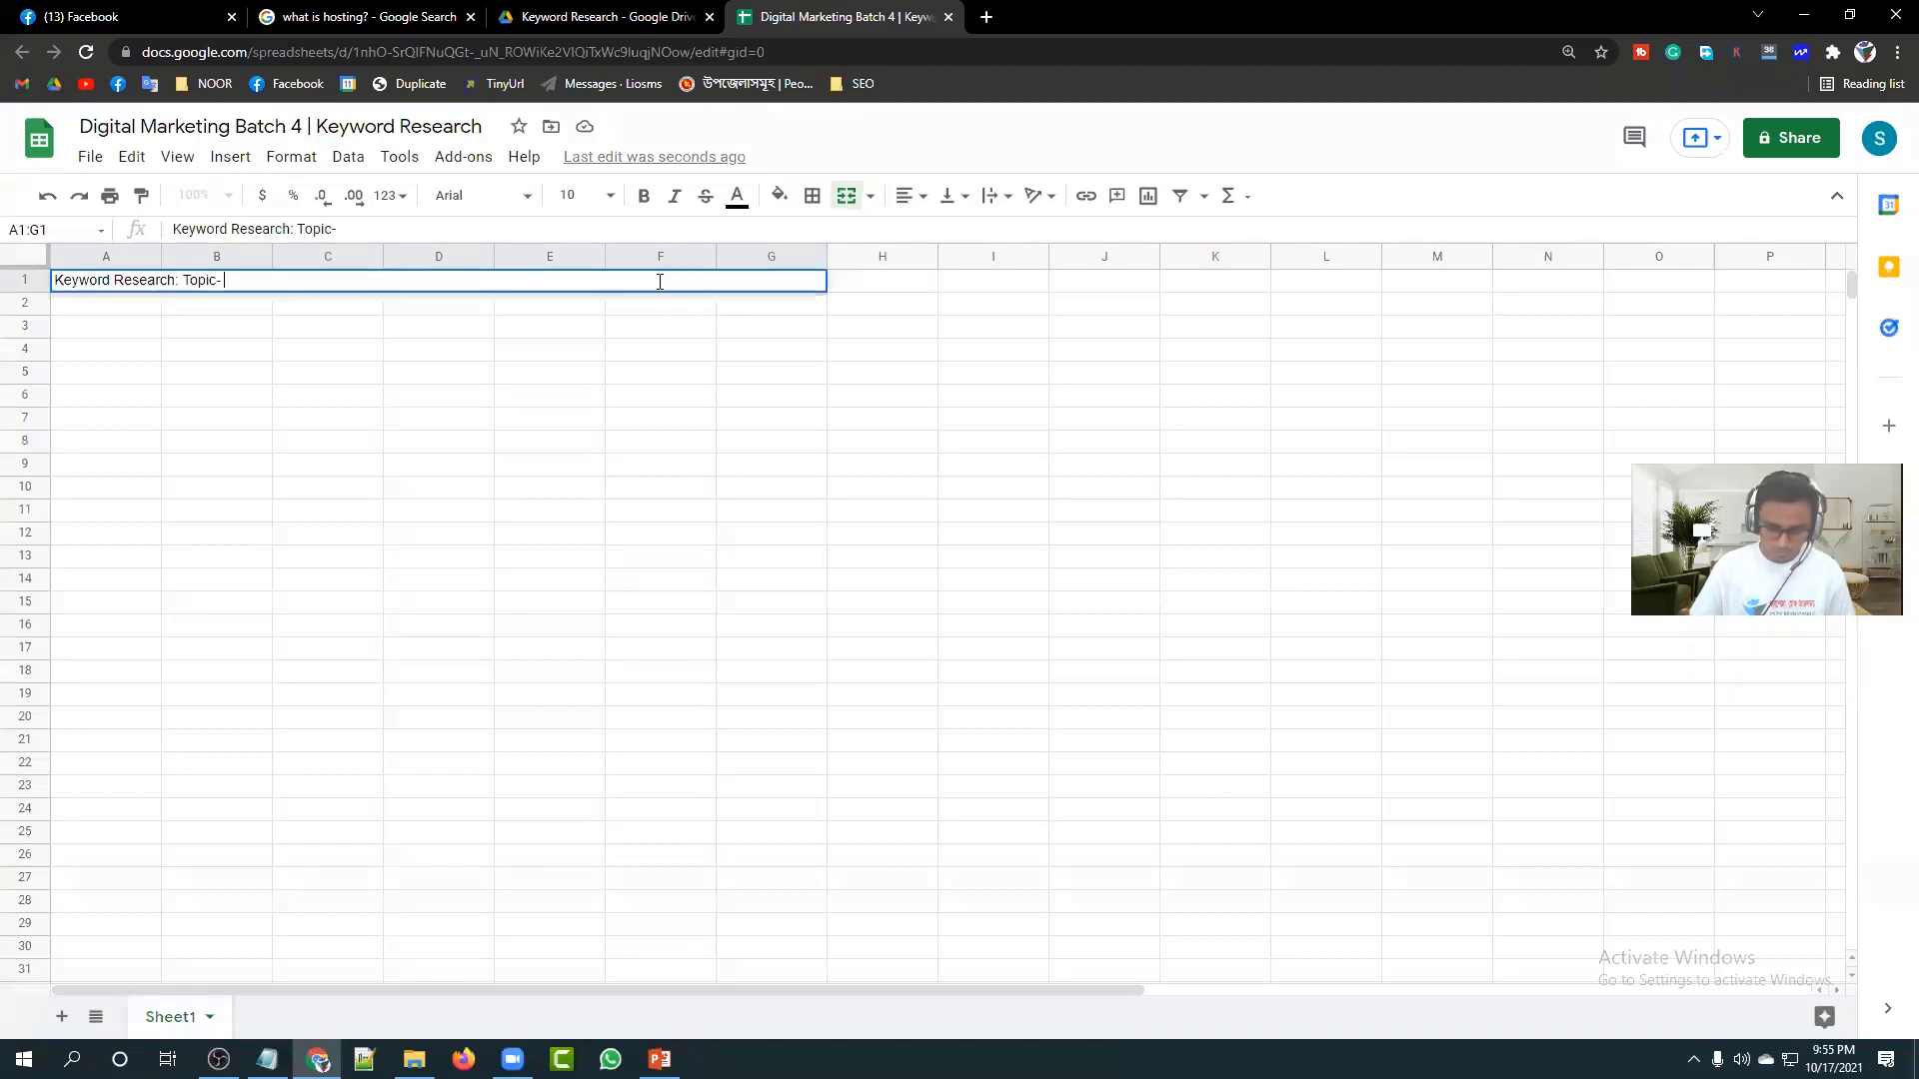
{"action": "type", "text": "HHo"}
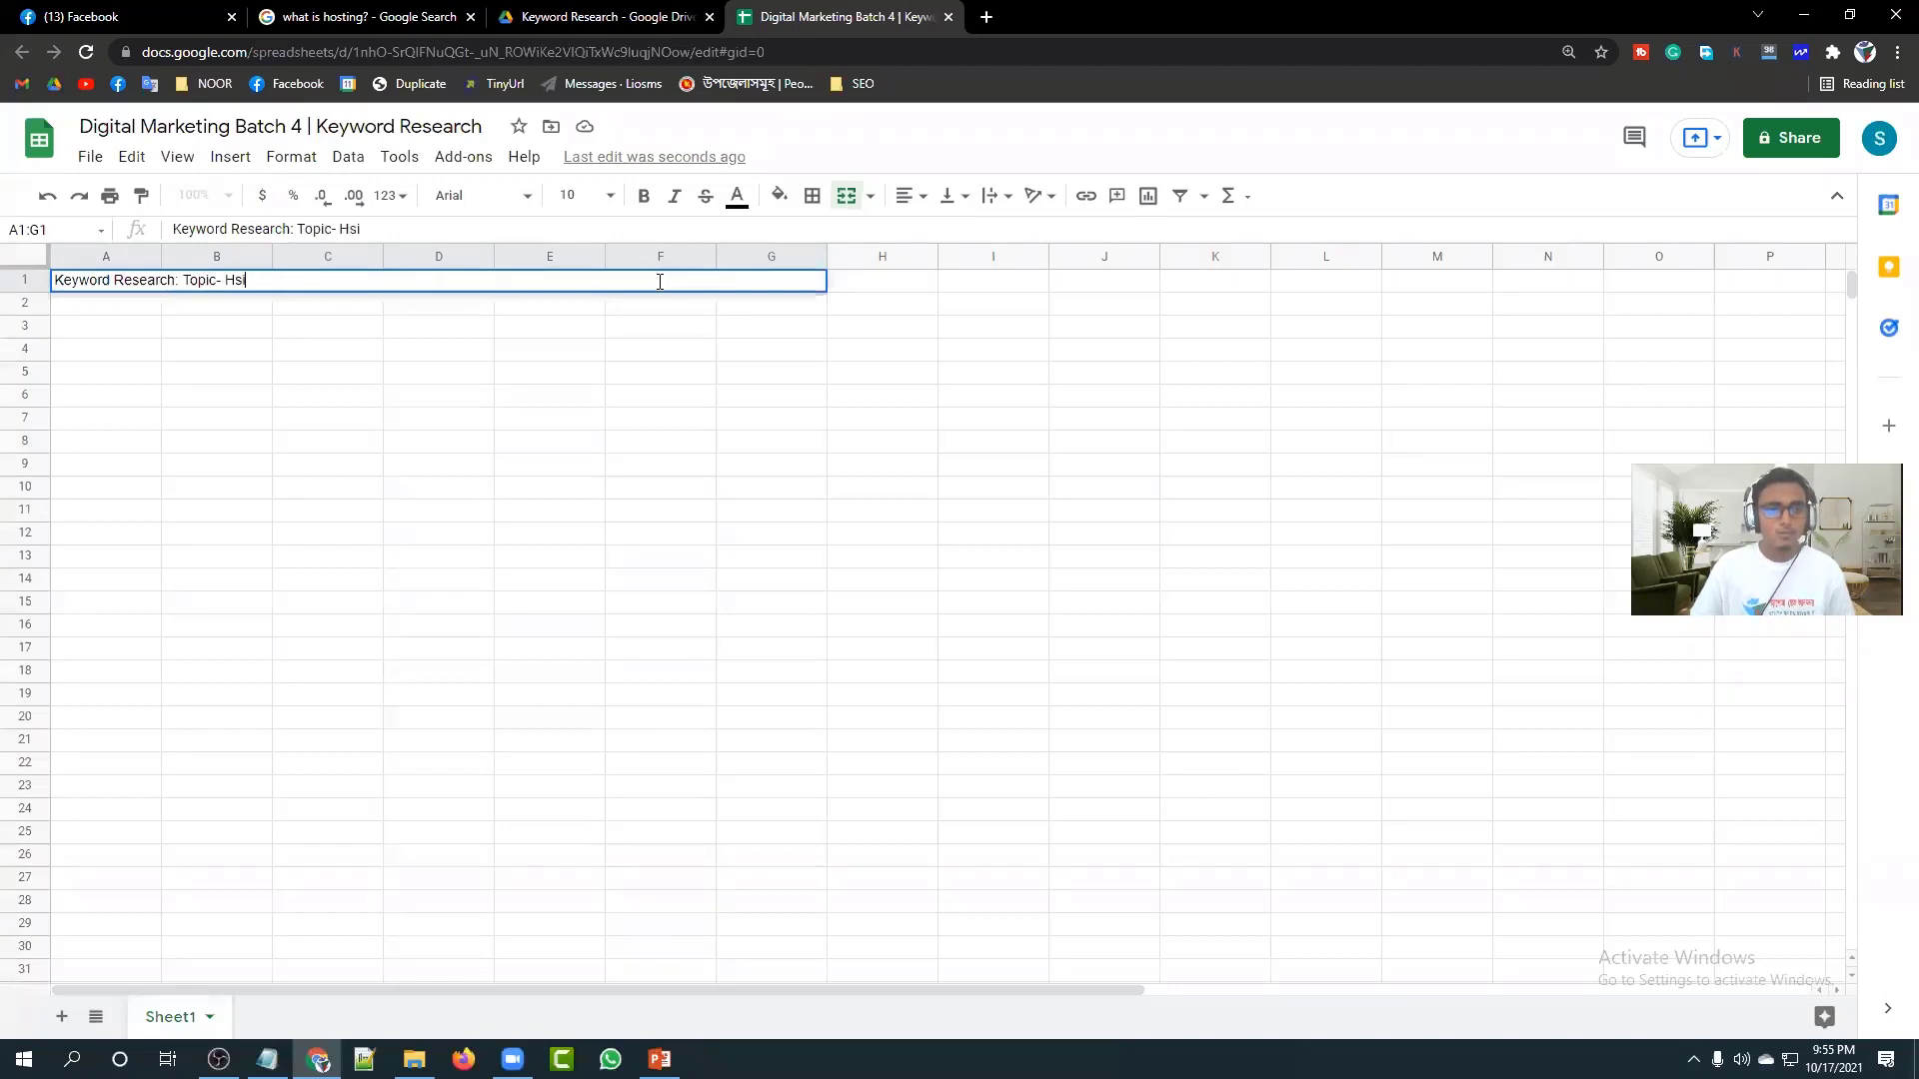
{"action": "key", "text": "BackSpace"}
{"action": "key", "text": "BackSpace"}
{"action": "key", "text": "BackSpace"}
{"action": "type", "text": "Hosting"}
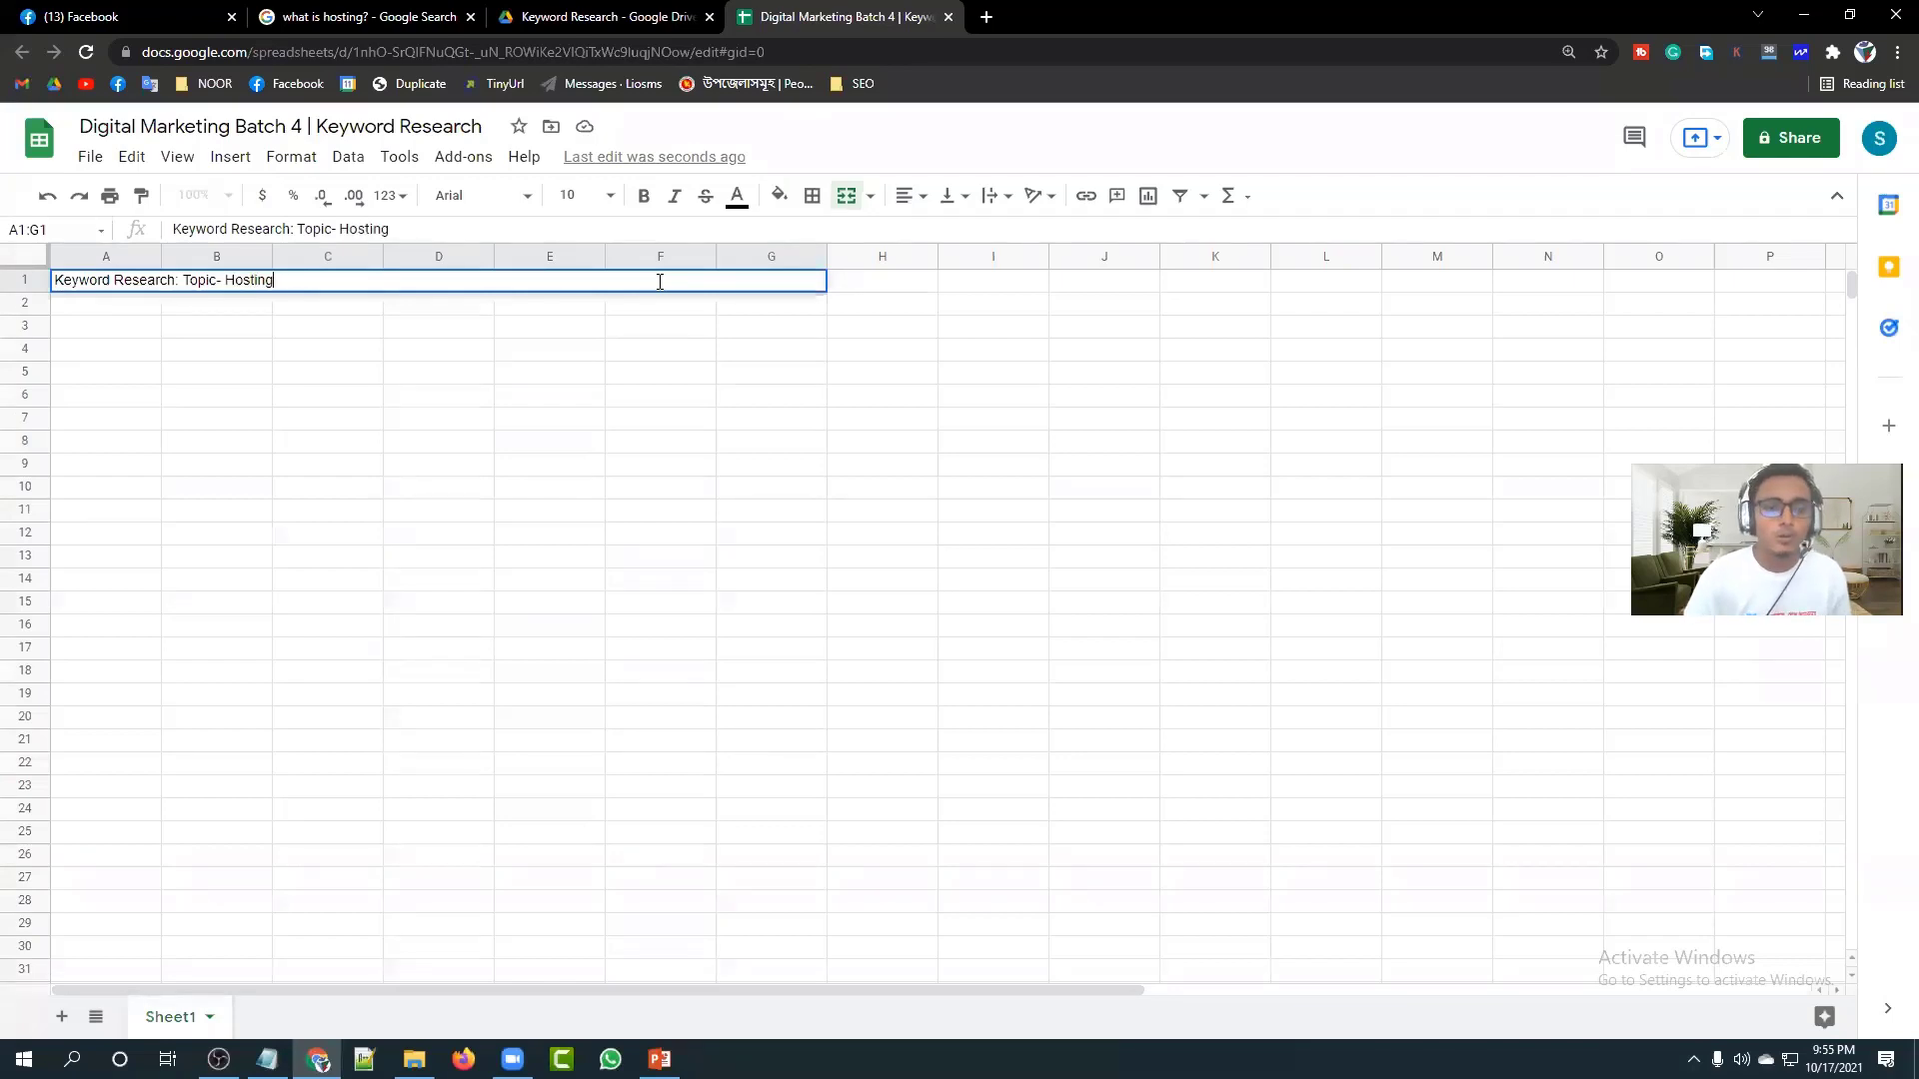
{"action": "left_click", "coordinate": [563, 431]}
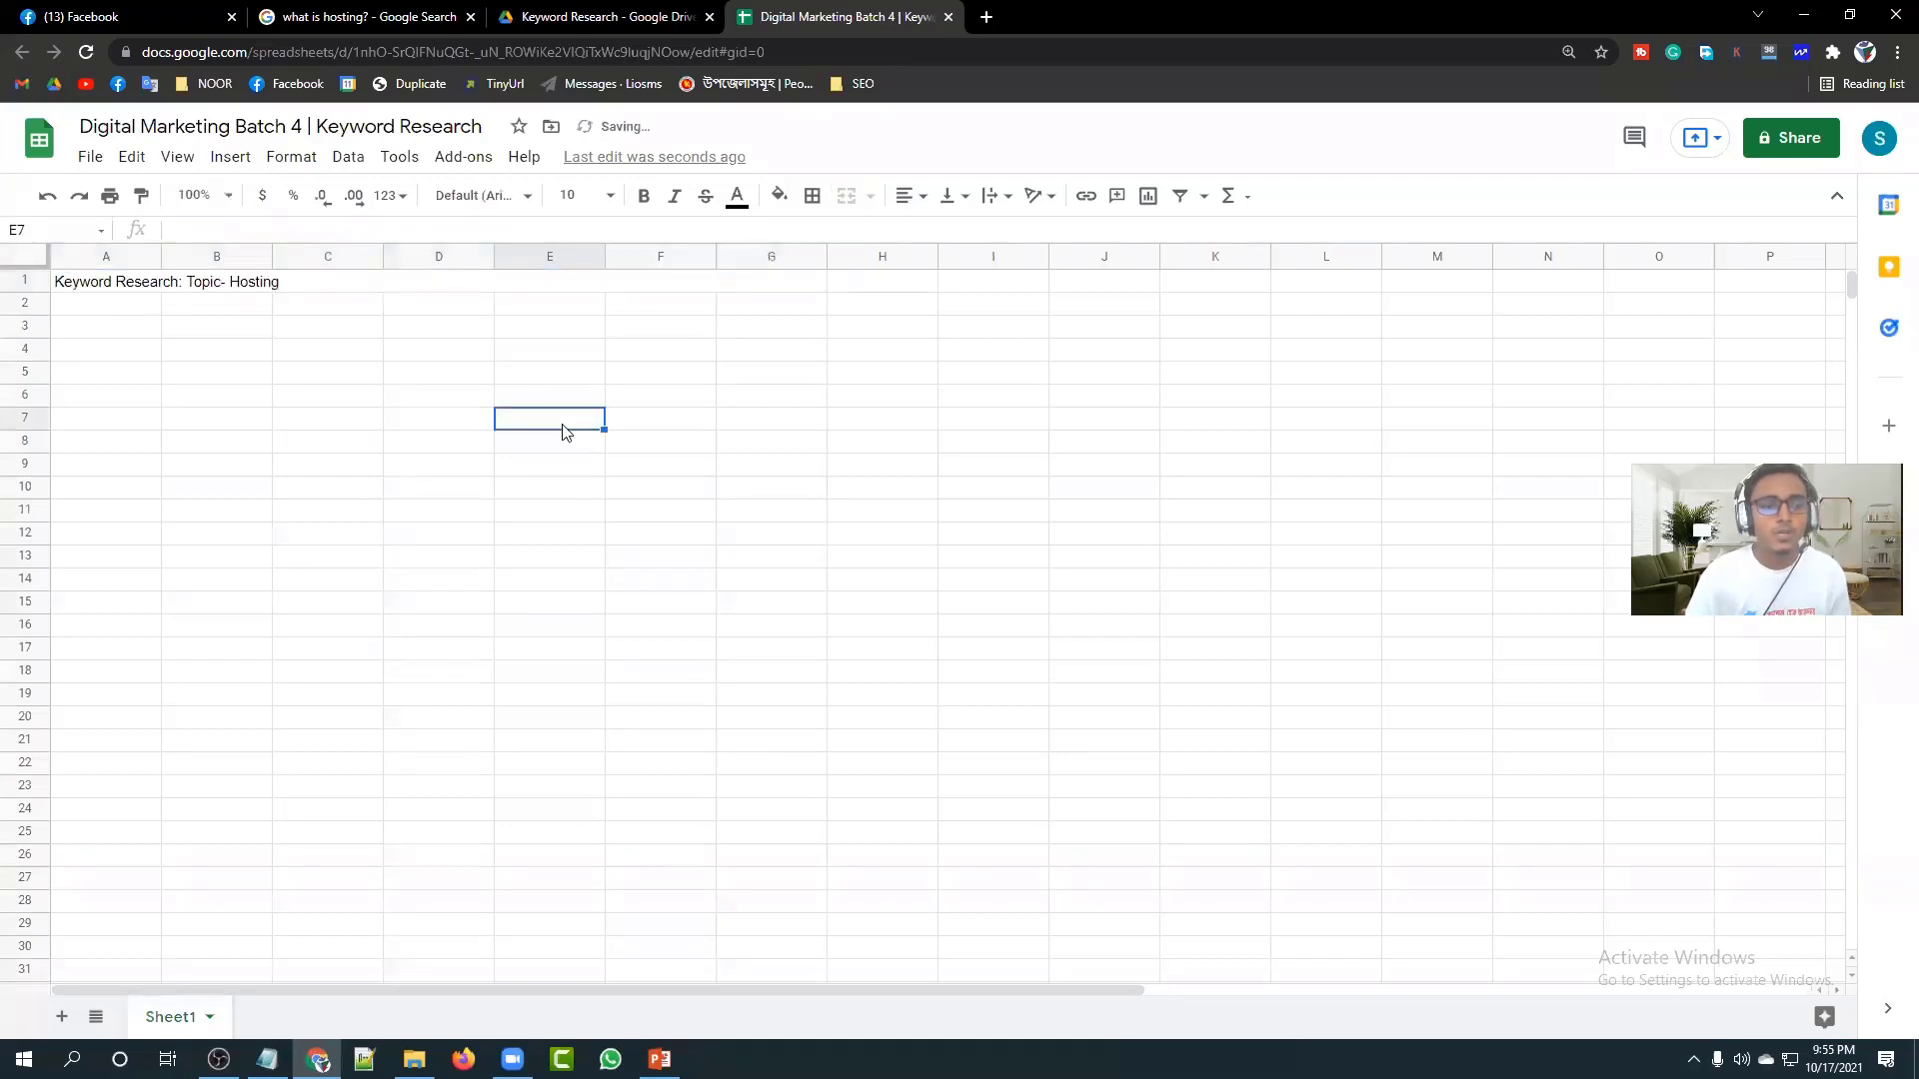
Unmerge the title cell that spans A1 to G1.
{"action": "left_click", "coordinate": [205, 288]}
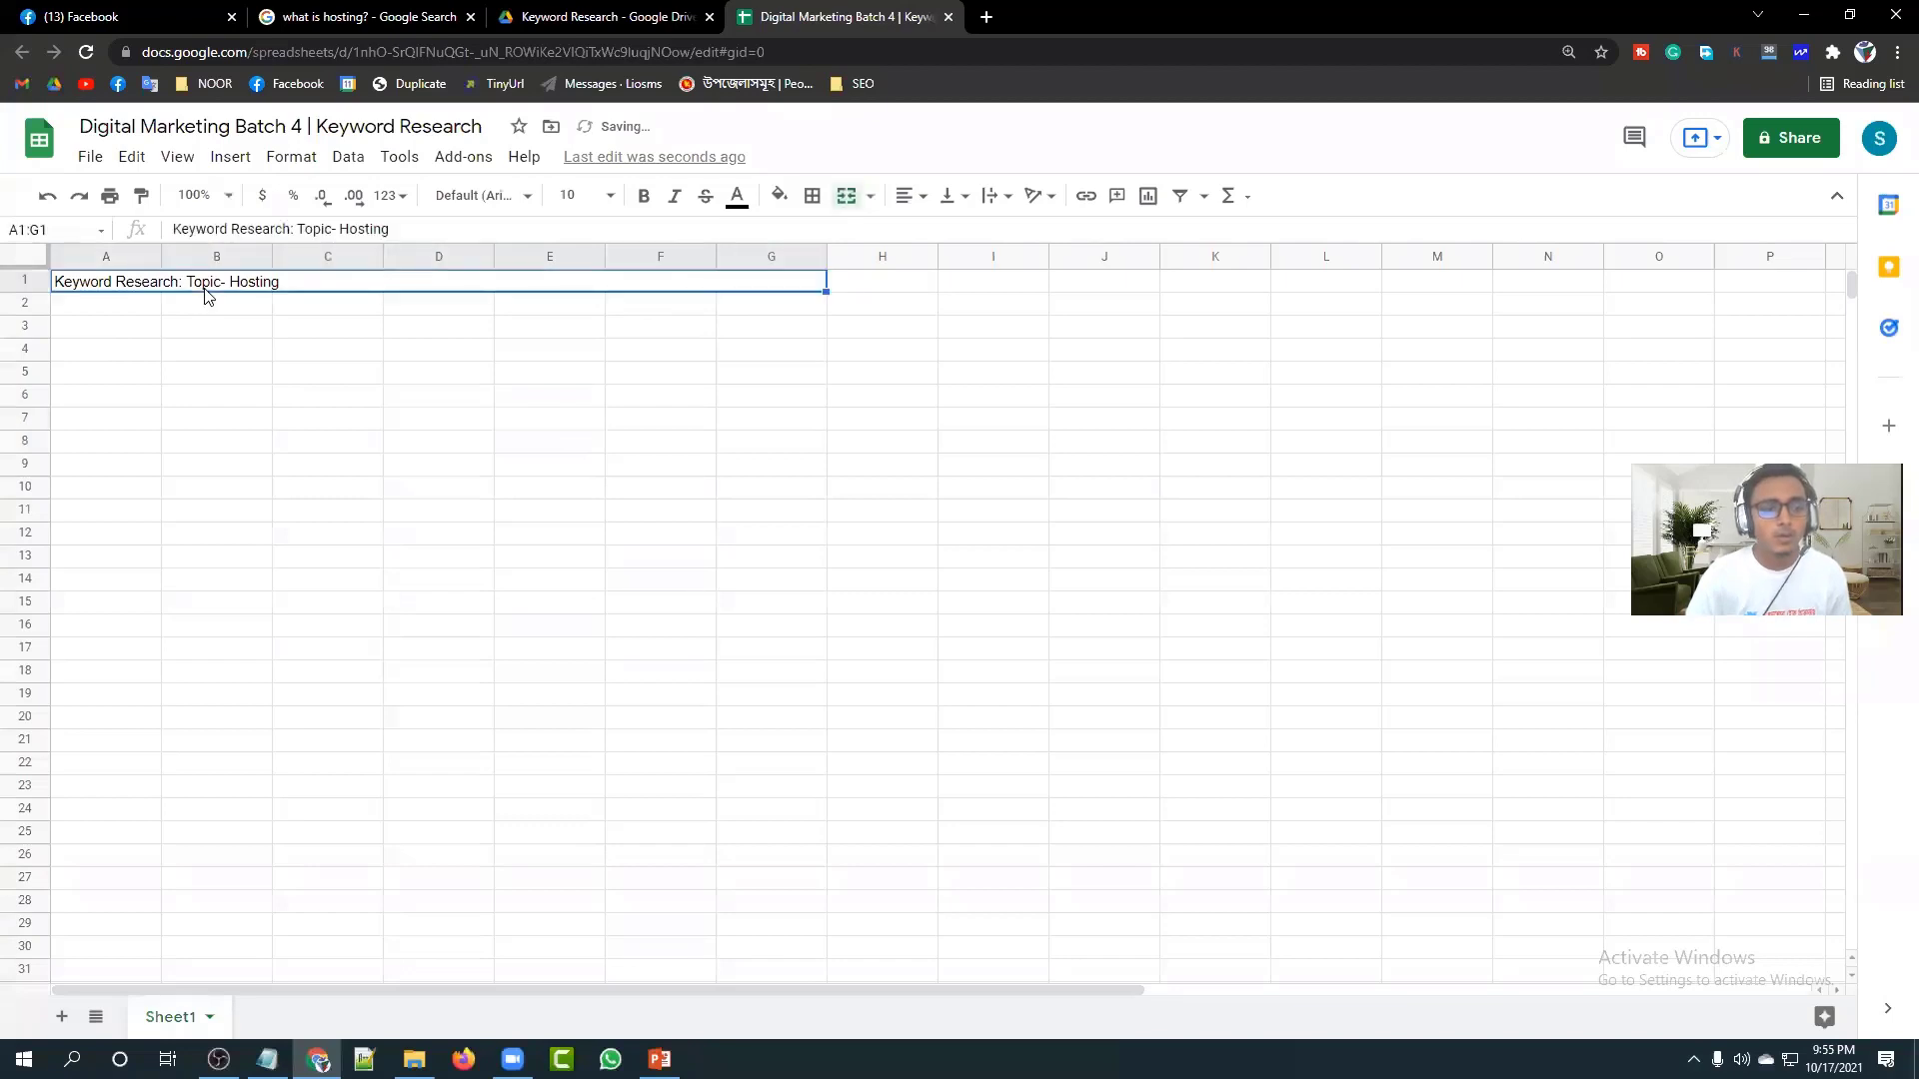
{"action": "left_click", "coordinate": [847, 196]}
{"action": "left_click", "coordinate": [65, 410]}
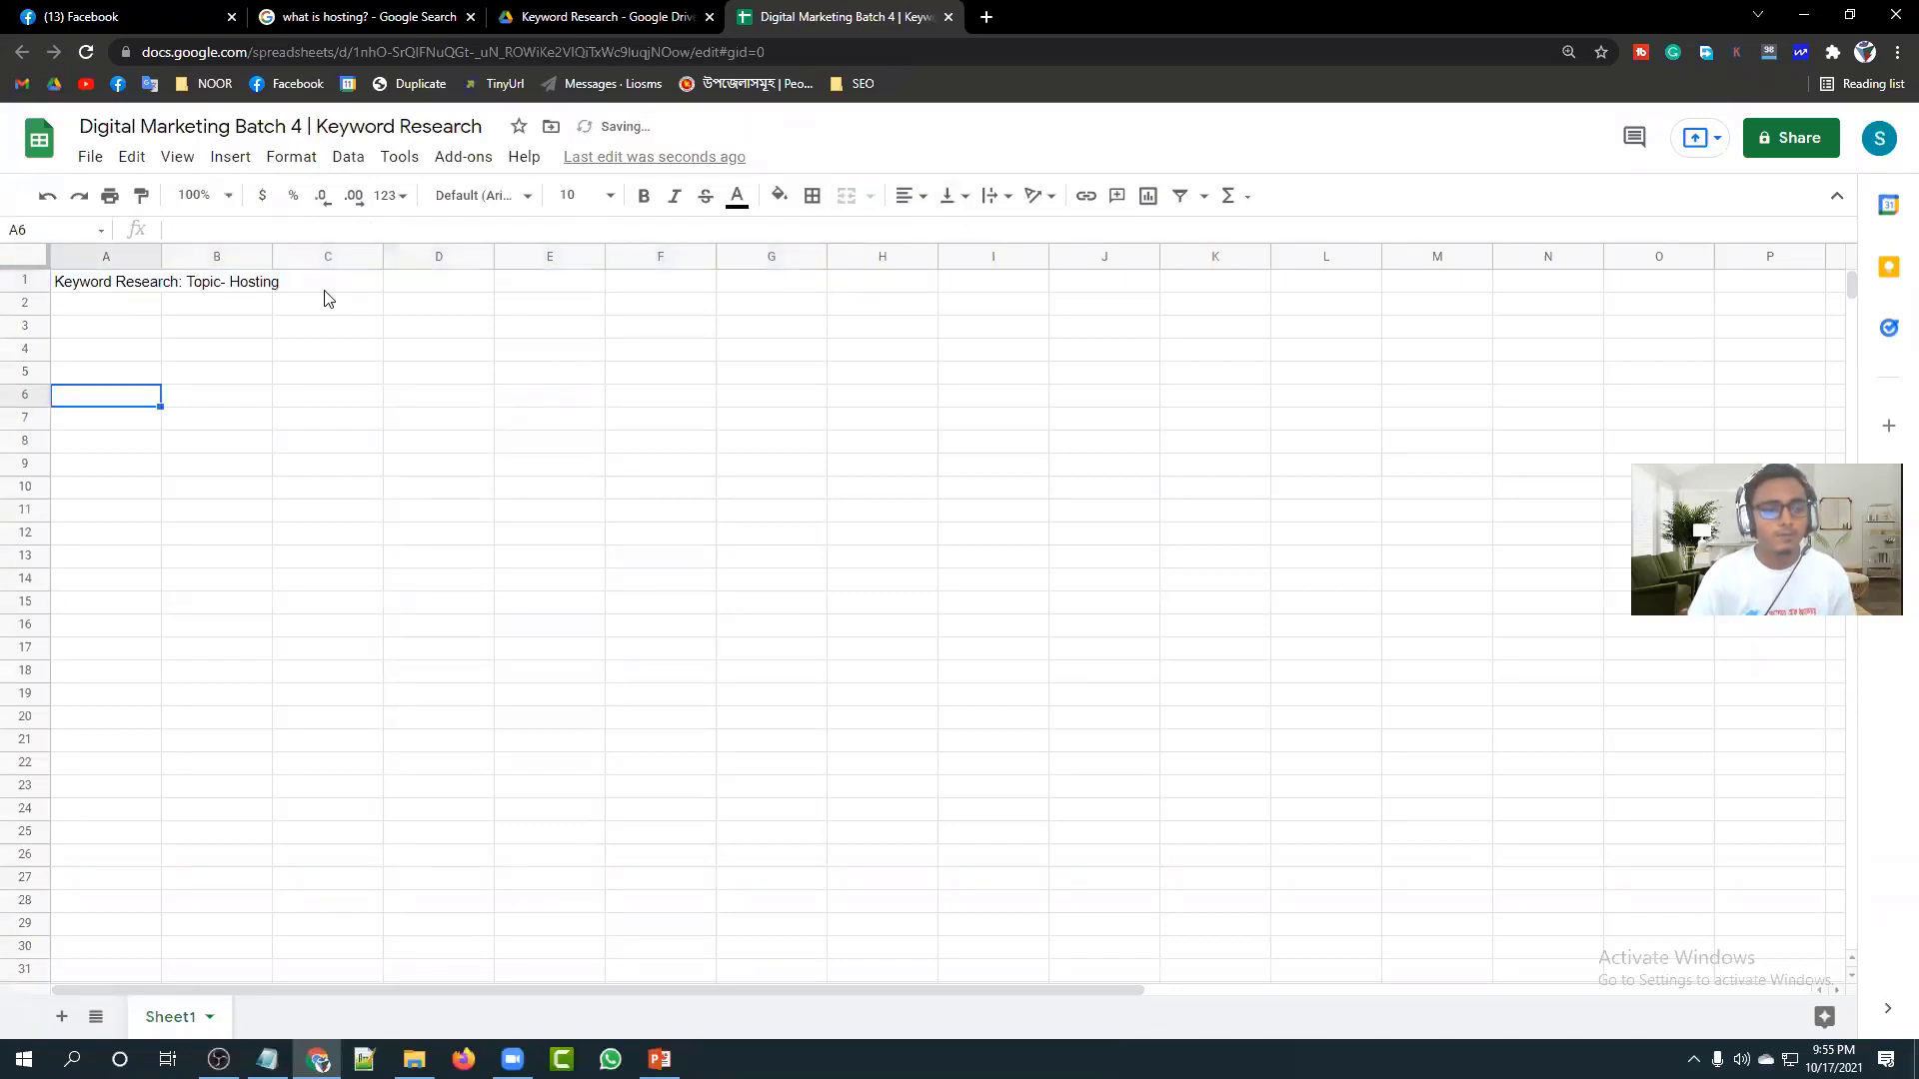
Try to merge the title across cells A1 to C1.
{"action": "left_click_drag", "start_coordinate": [338, 288], "coordinate": [115, 295]}
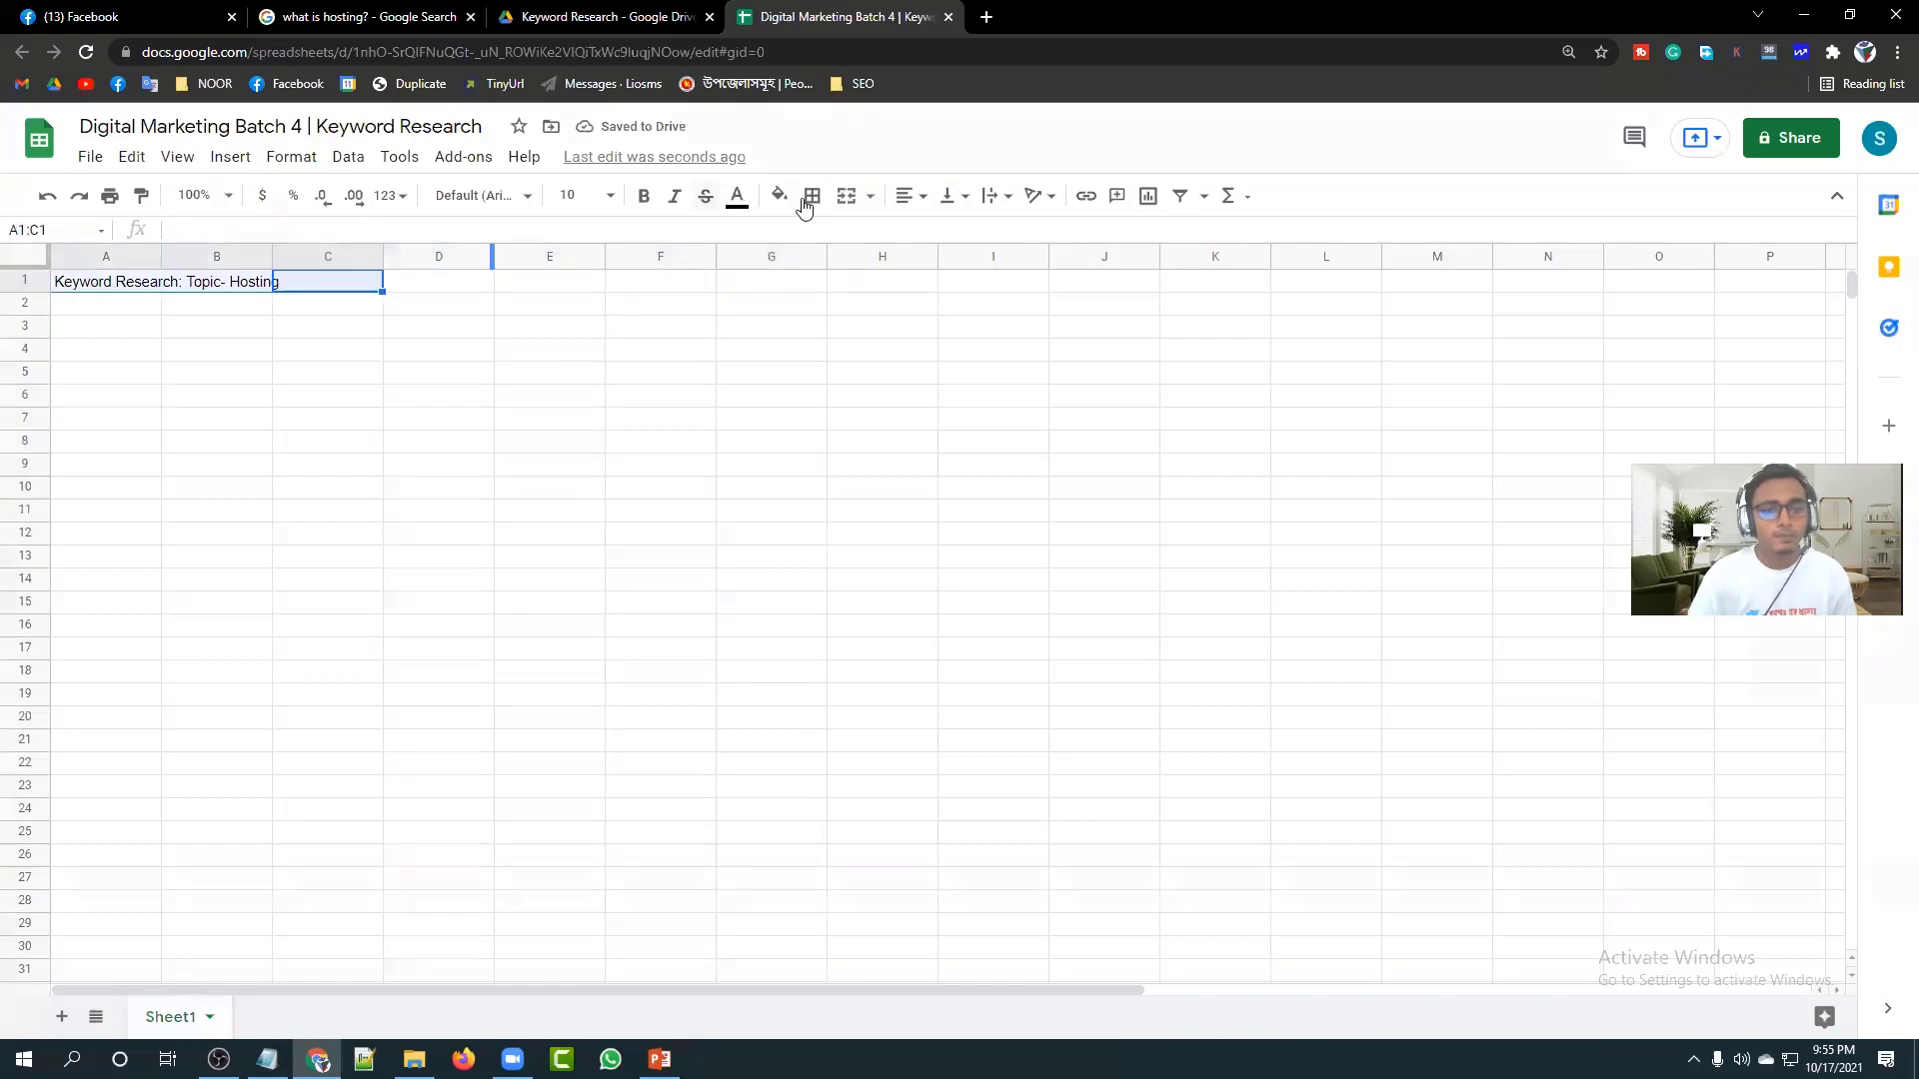
{"action": "left_click", "coordinate": [866, 199]}
{"action": "left_click", "coordinate": [645, 416]}
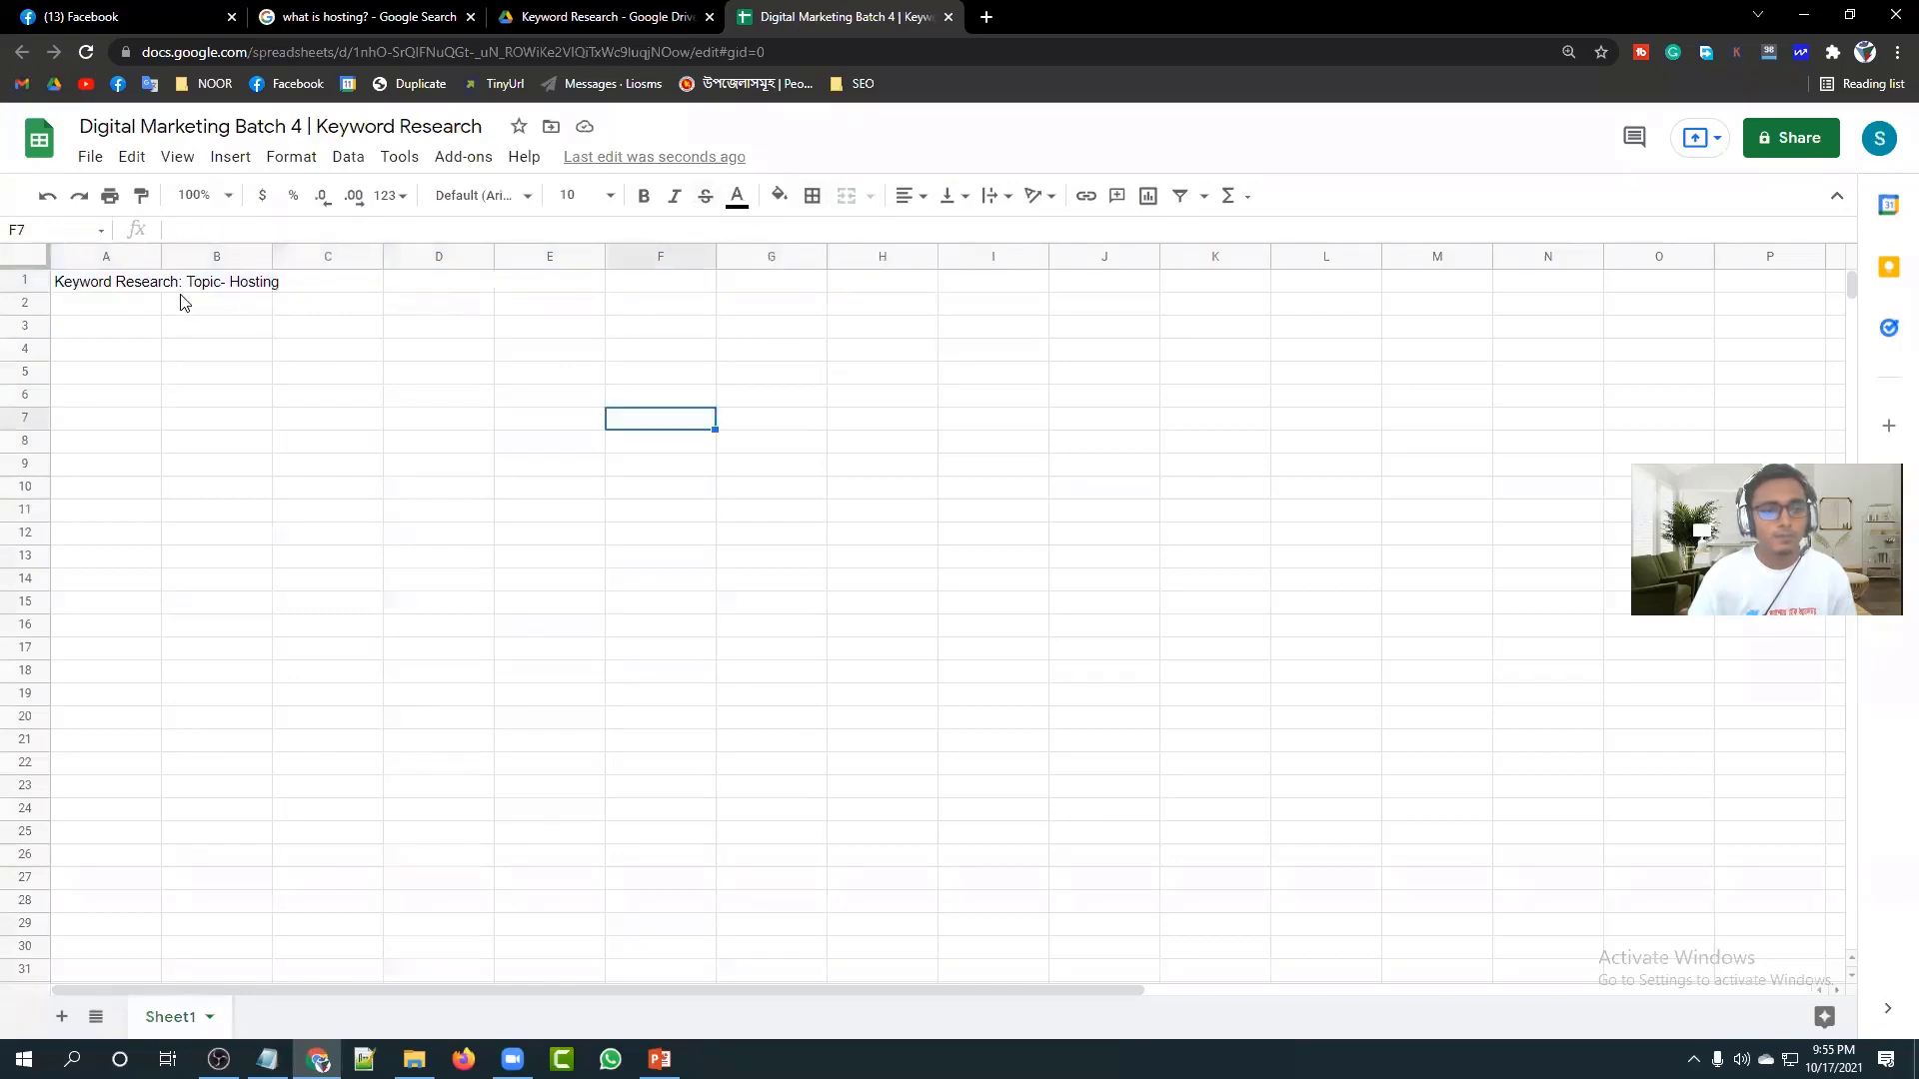
Merge cells A1 and B1 to hold the title.
{"action": "left_click_drag", "start_coordinate": [137, 290], "coordinate": [262, 290]}
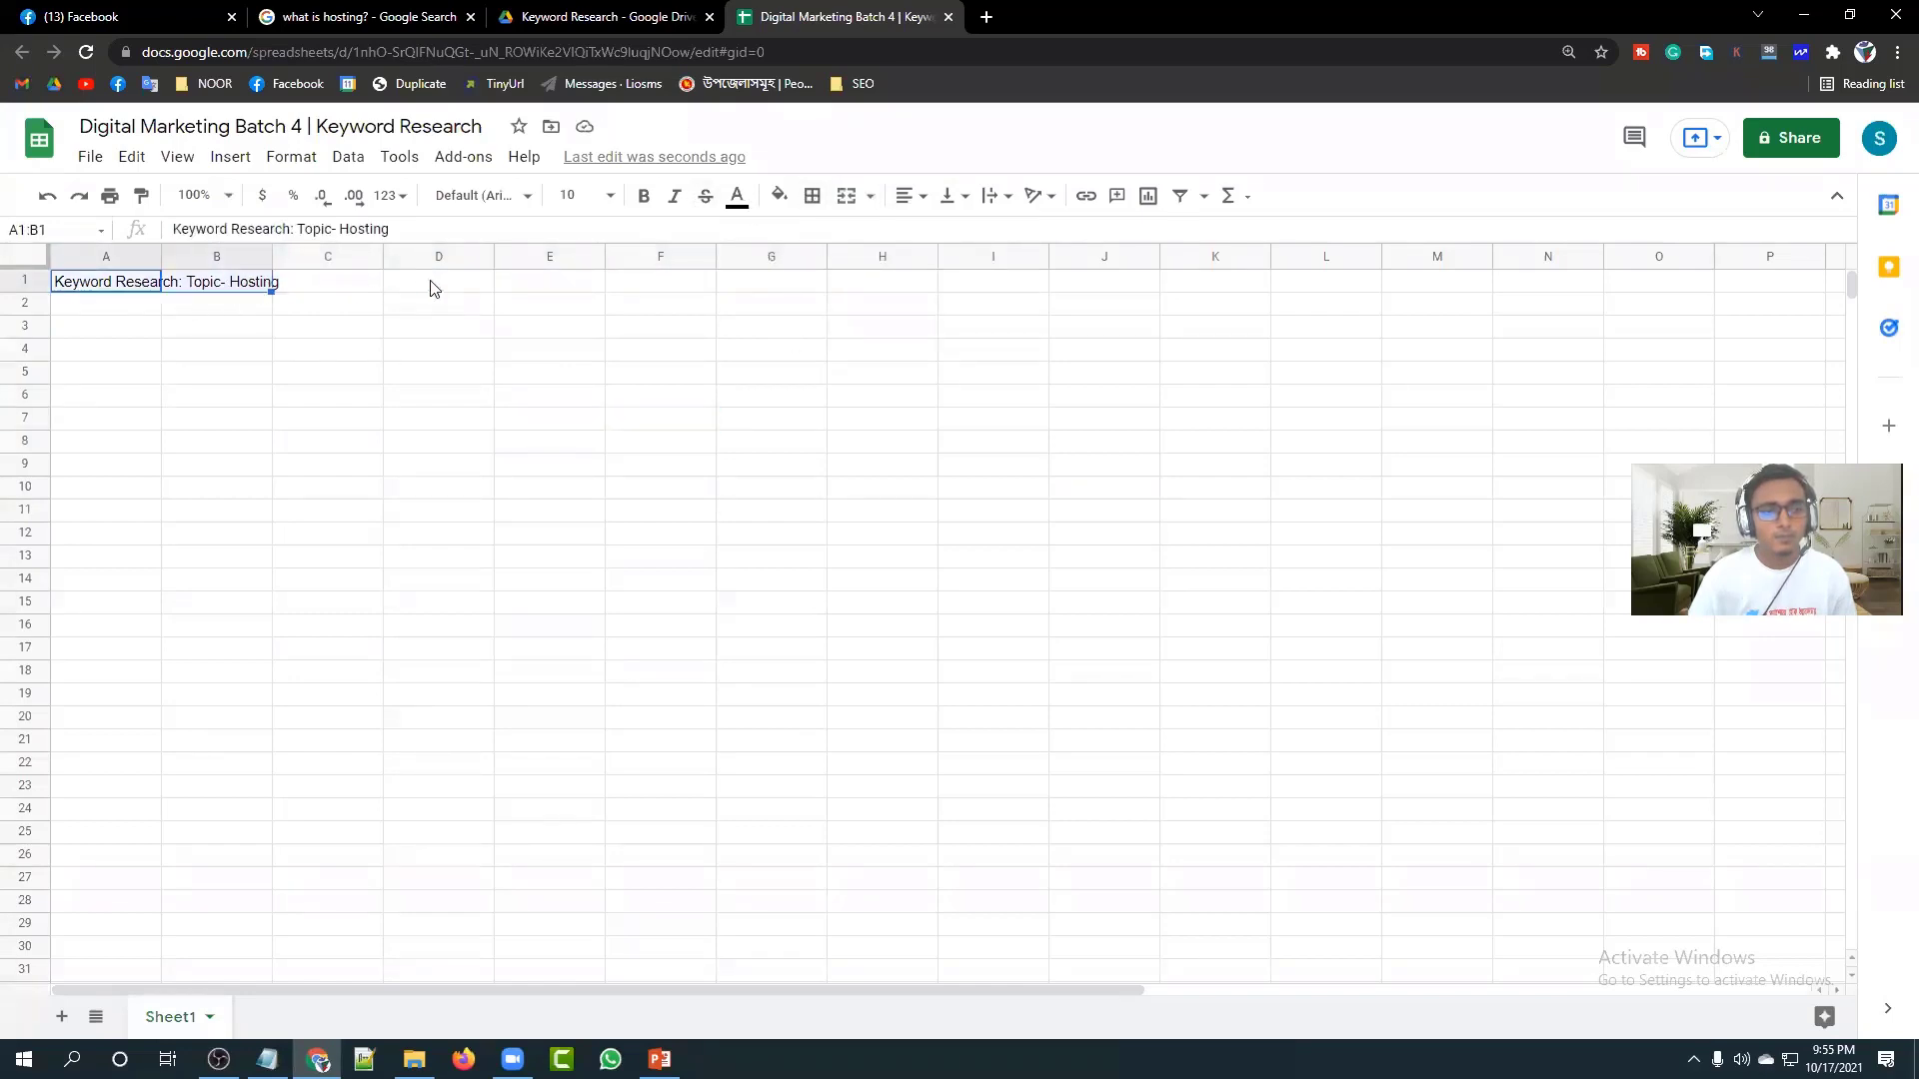
{"action": "left_click", "coordinate": [847, 197]}
{"action": "left_click", "coordinate": [368, 473]}
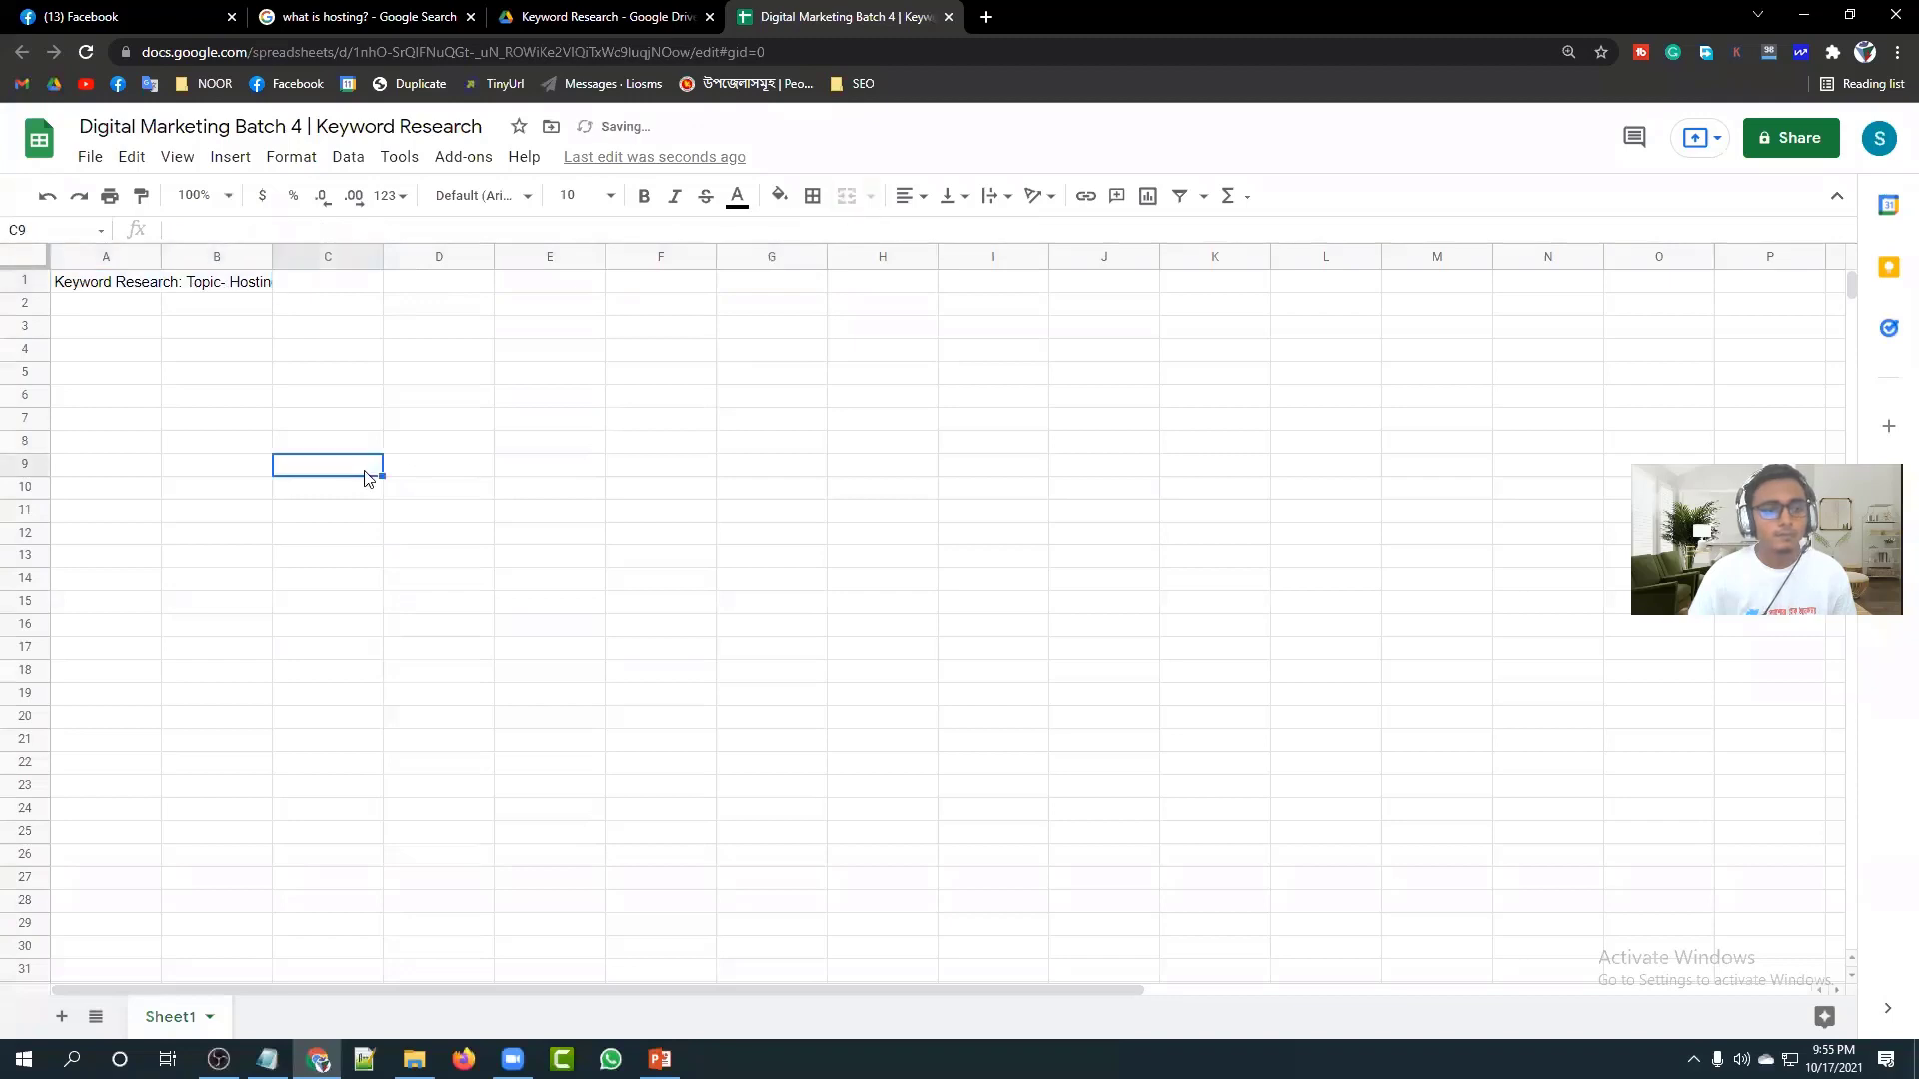
Set the font size of the merged title "Keyword Research: Topic- Hosting" to 14.
{"action": "left_click", "coordinate": [80, 289]}
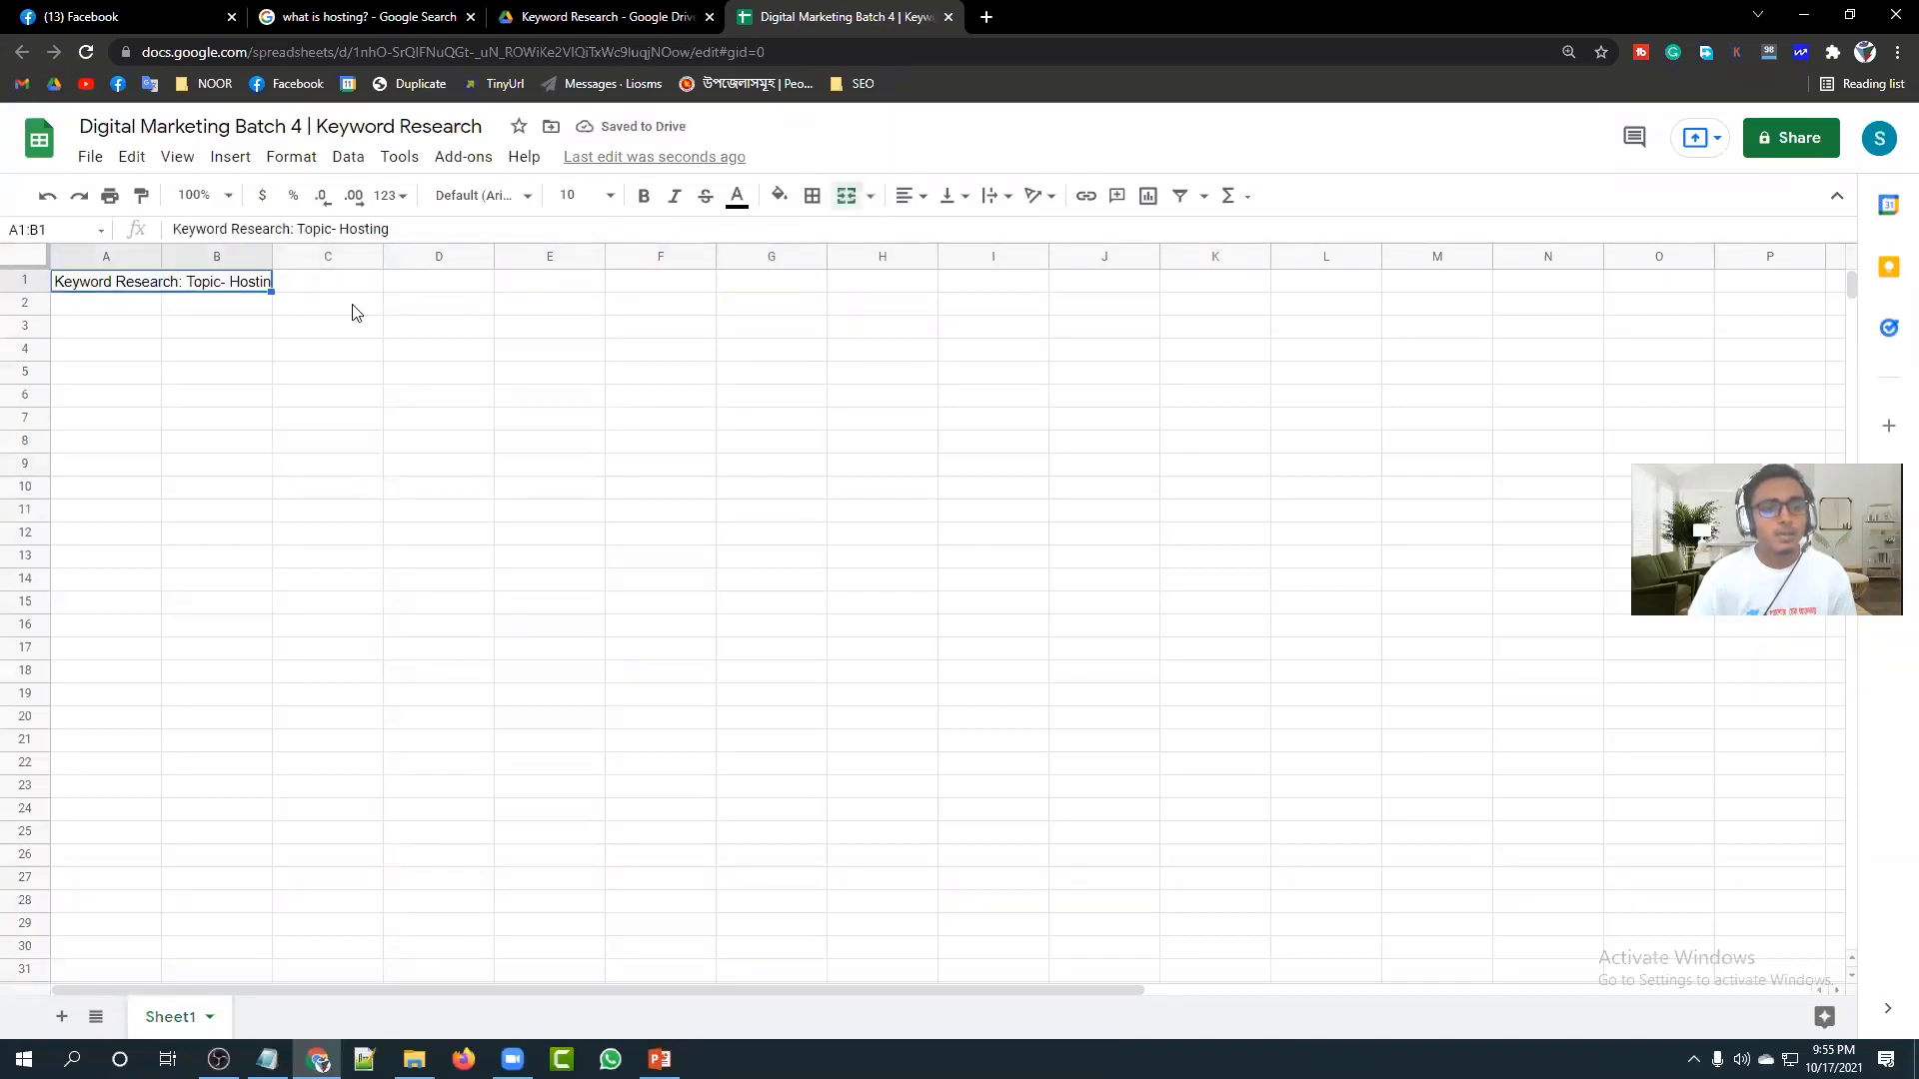
{"action": "left_click", "coordinate": [610, 196]}
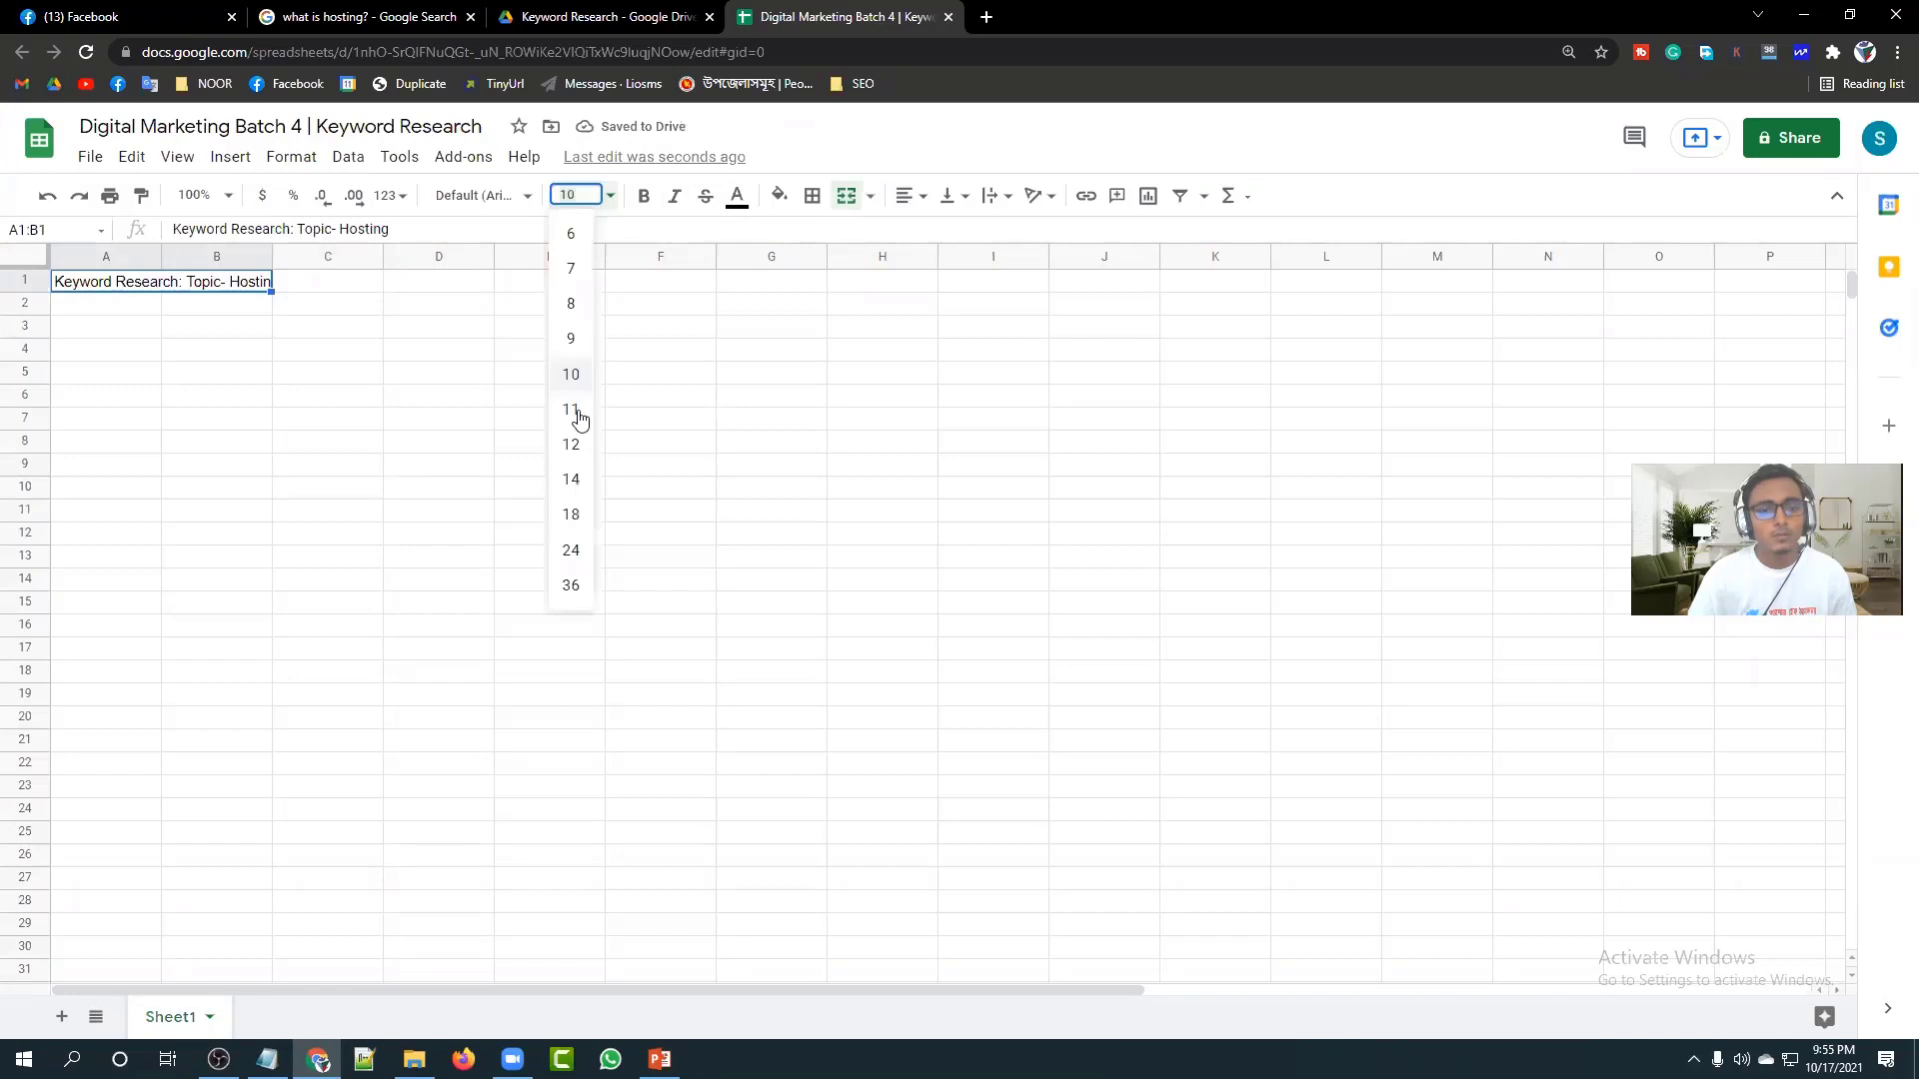
{"action": "left_click", "coordinate": [572, 484]}
{"action": "left_click", "coordinate": [330, 447]}
Adjust the width of column B, leaving it slightly narrower than the neighbouring columns.
{"action": "left_click_drag", "start_coordinate": [272, 257], "coordinate": [425, 257]}
{"action": "left_click", "coordinate": [311, 319]}
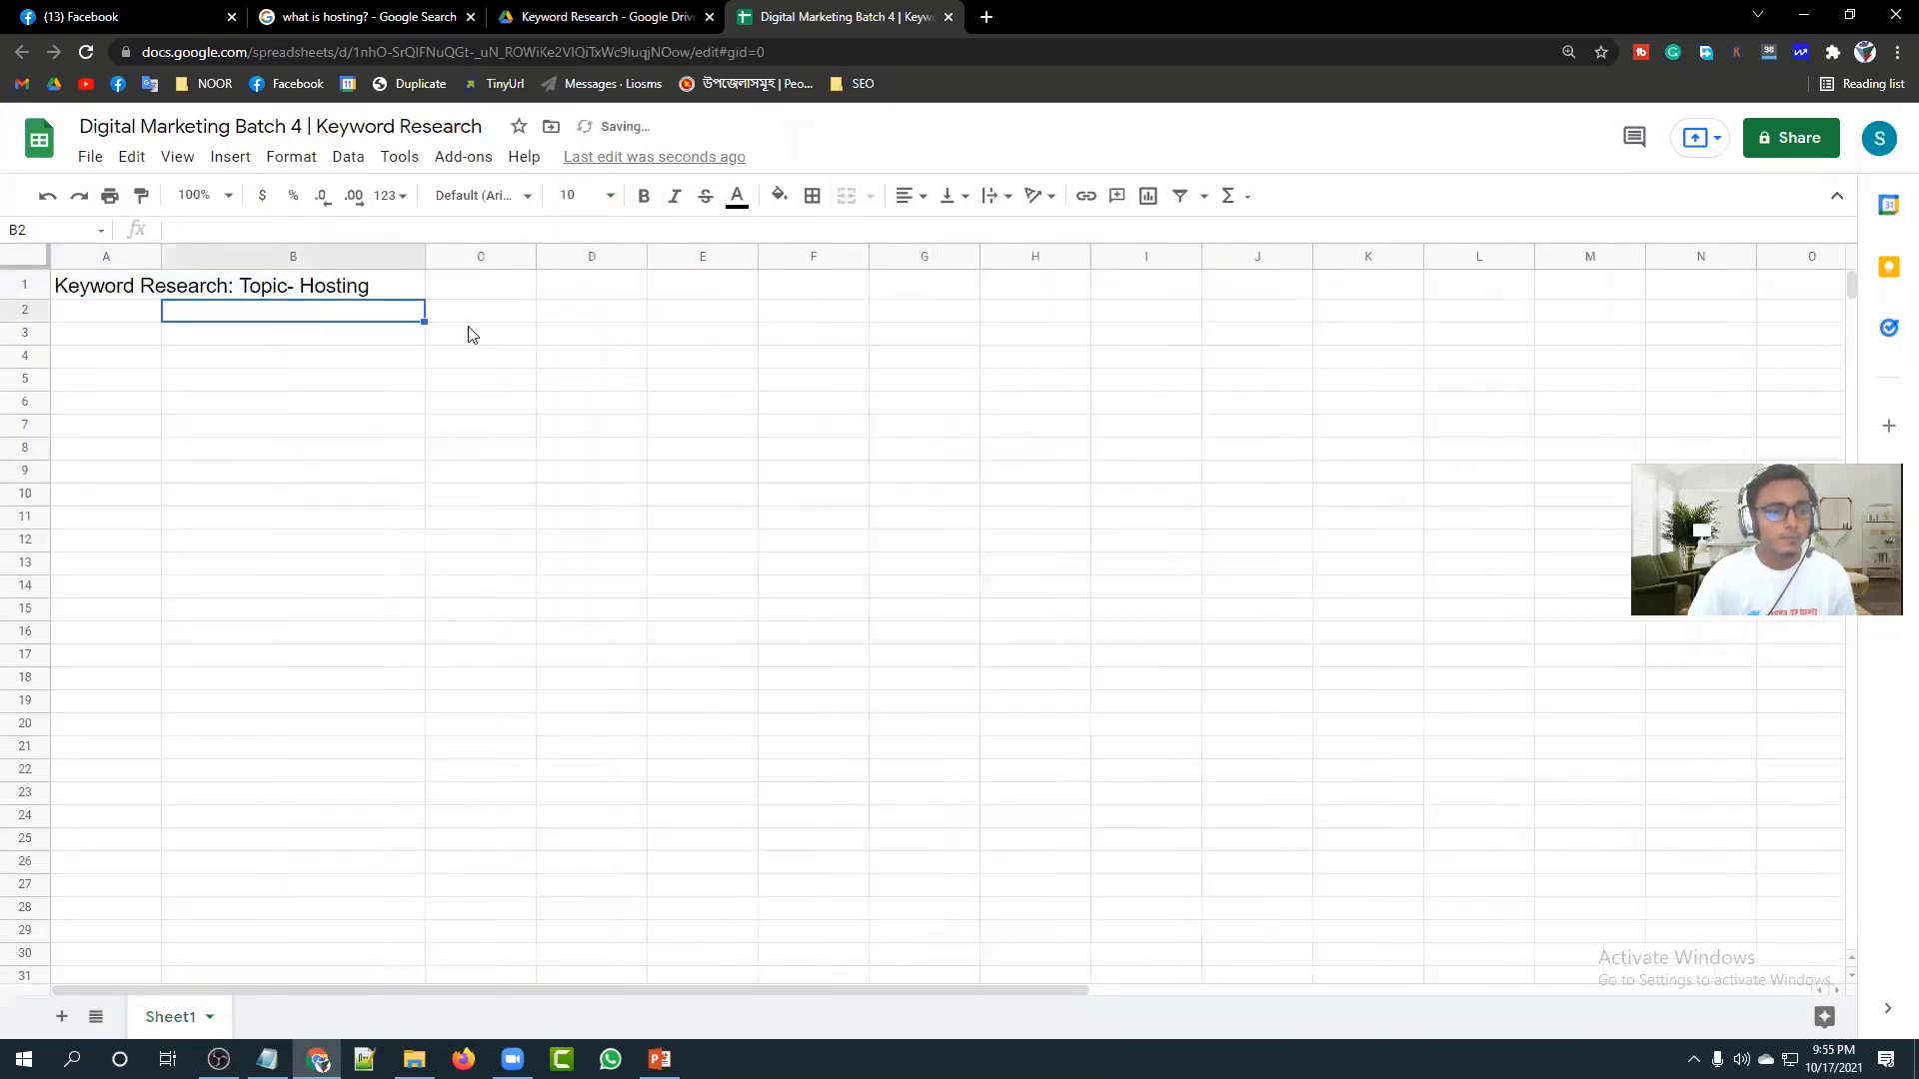
{"action": "left_click_drag", "start_coordinate": [423, 251], "coordinate": [251, 257]}
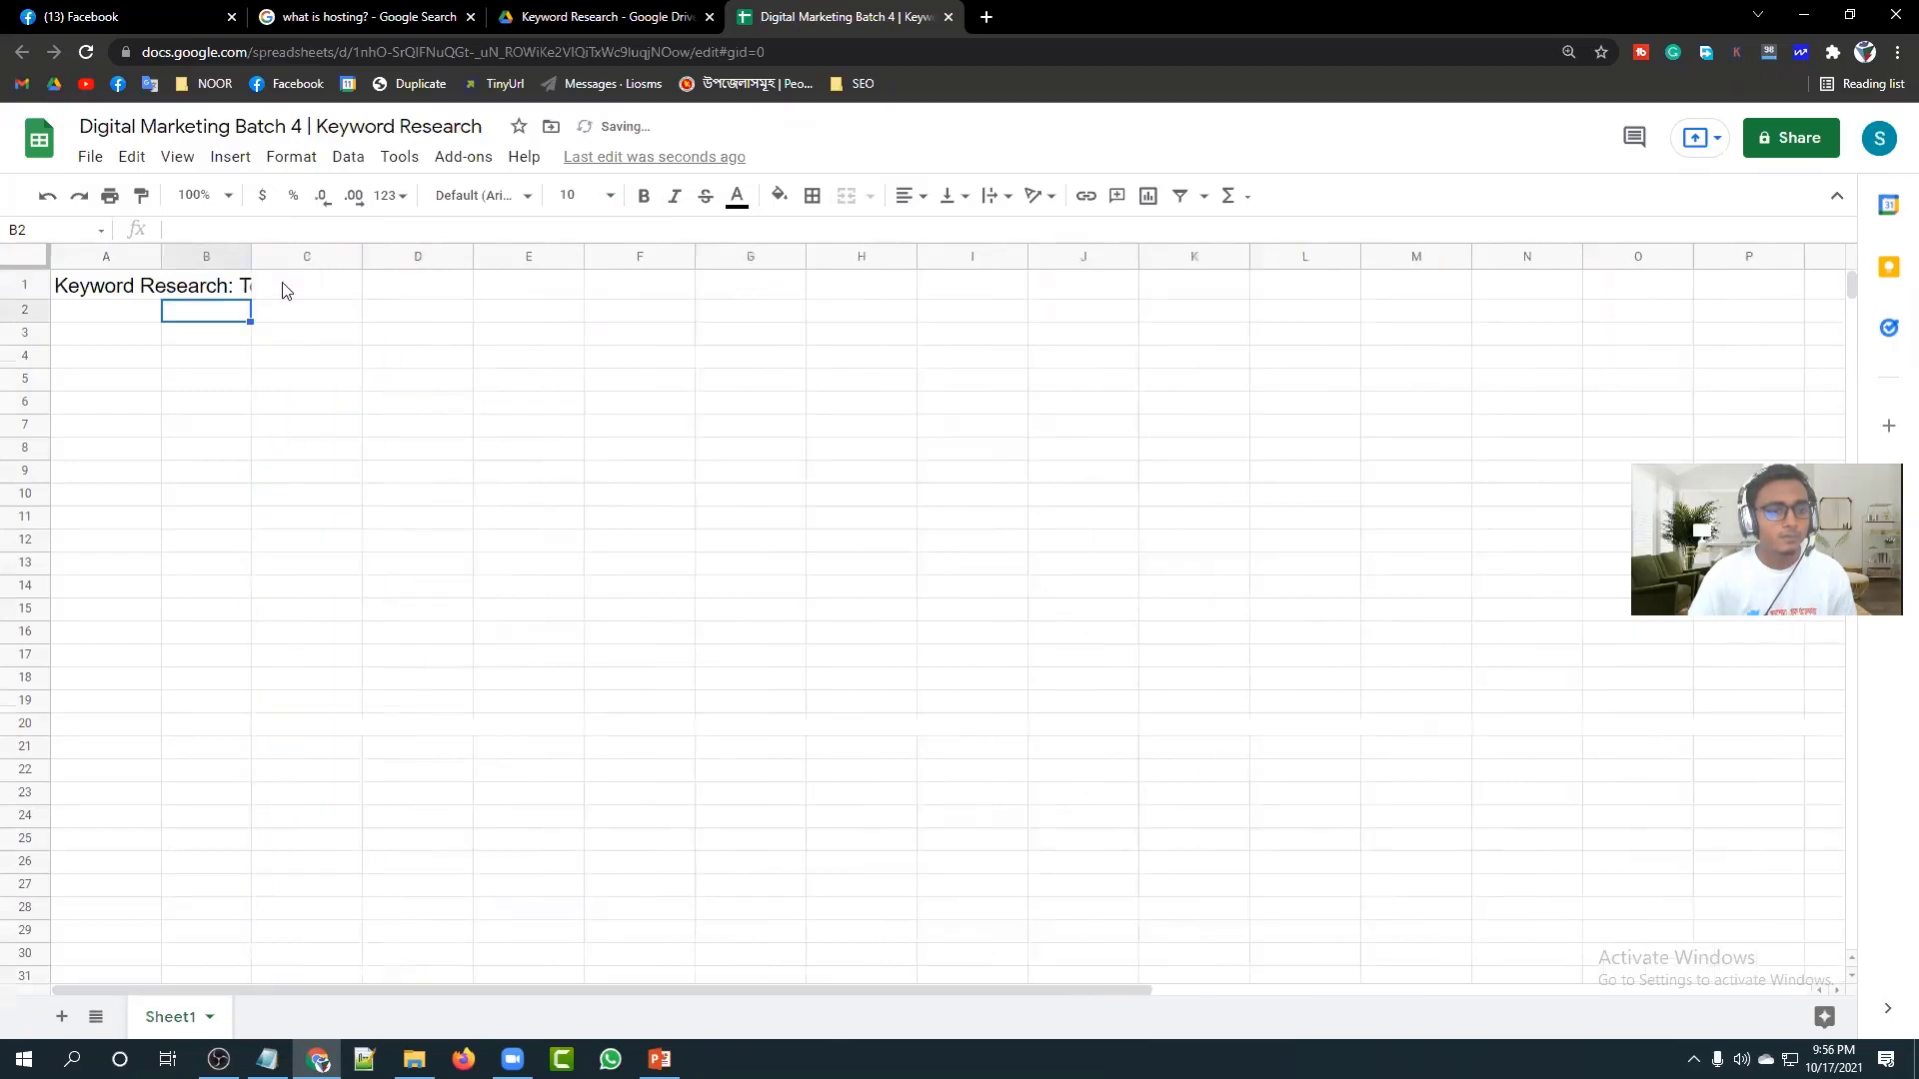
Merge the title across cells A1 to E1.
{"action": "left_click", "coordinate": [197, 295]}
{"action": "left_click_drag", "start_coordinate": [514, 291], "coordinate": [213, 296]}
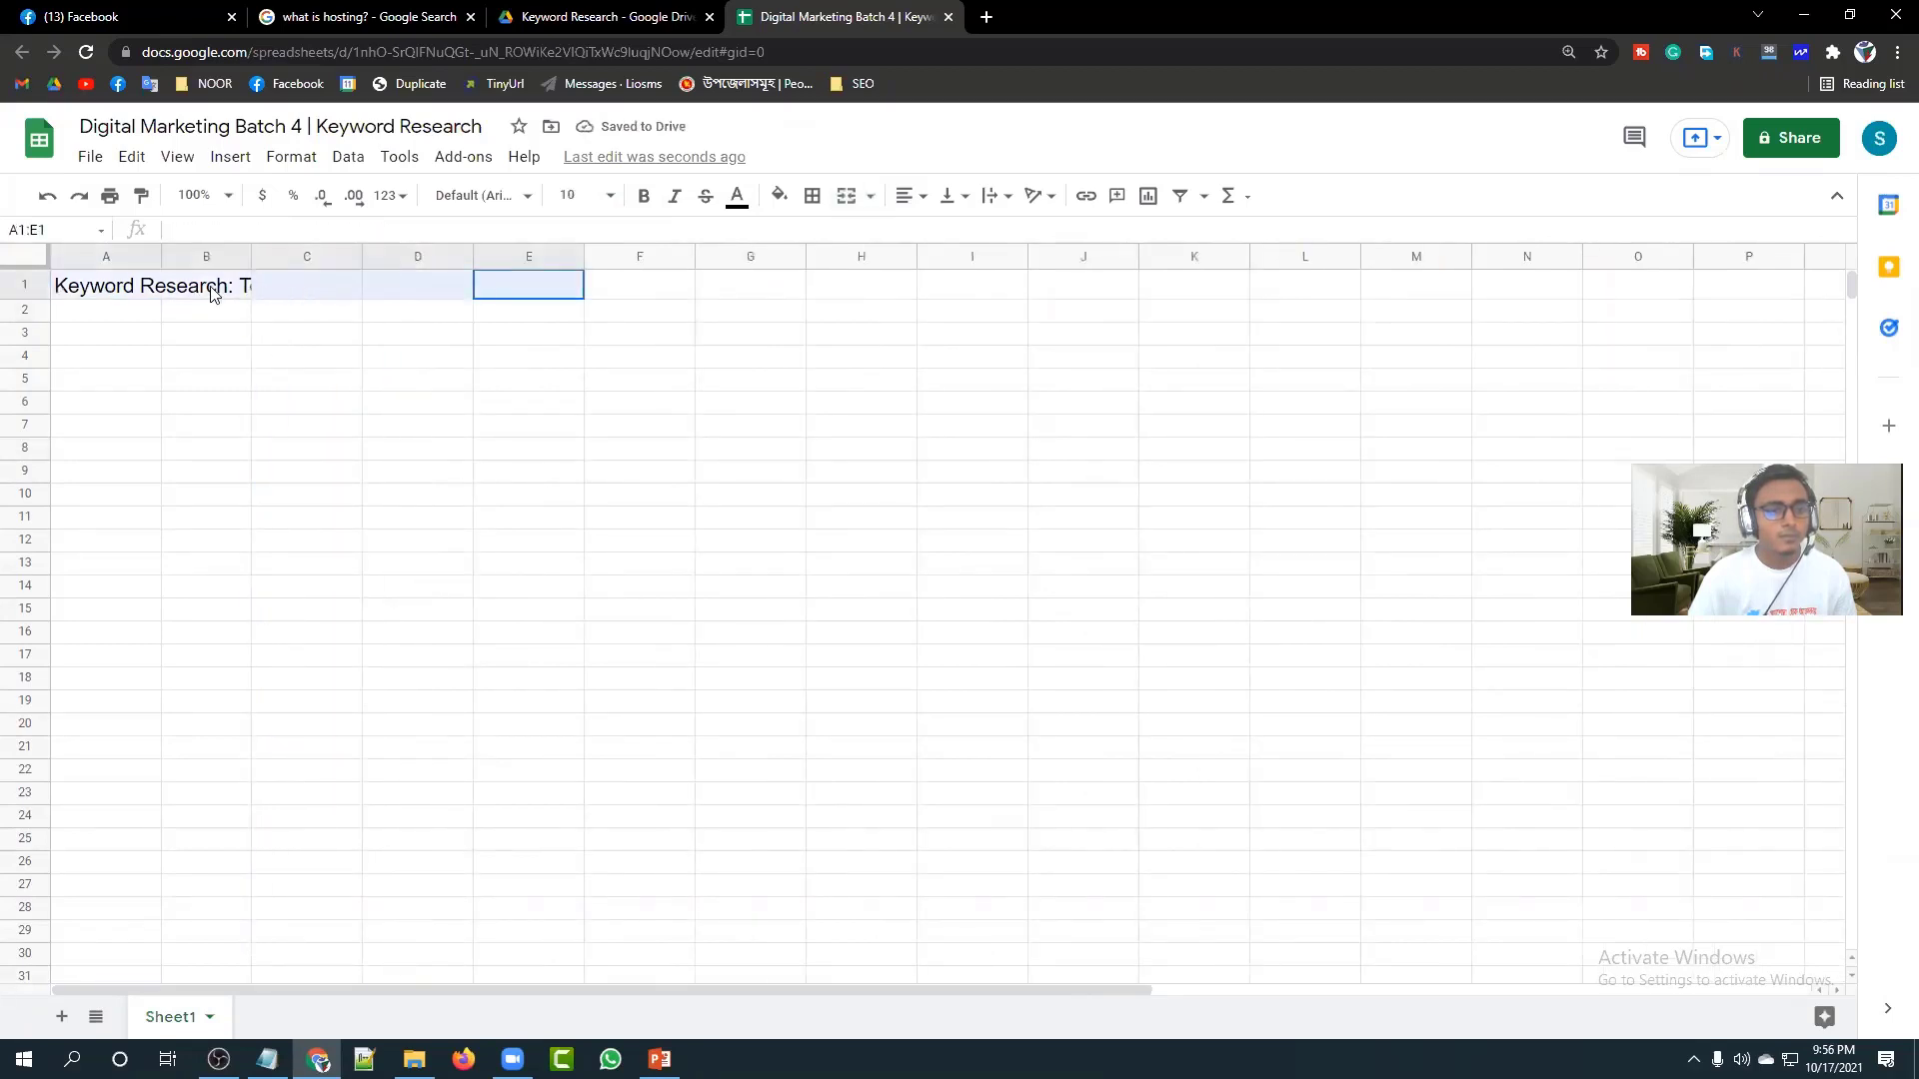
{"action": "left_click", "coordinate": [846, 195]}
{"action": "left_click", "coordinate": [520, 451]}
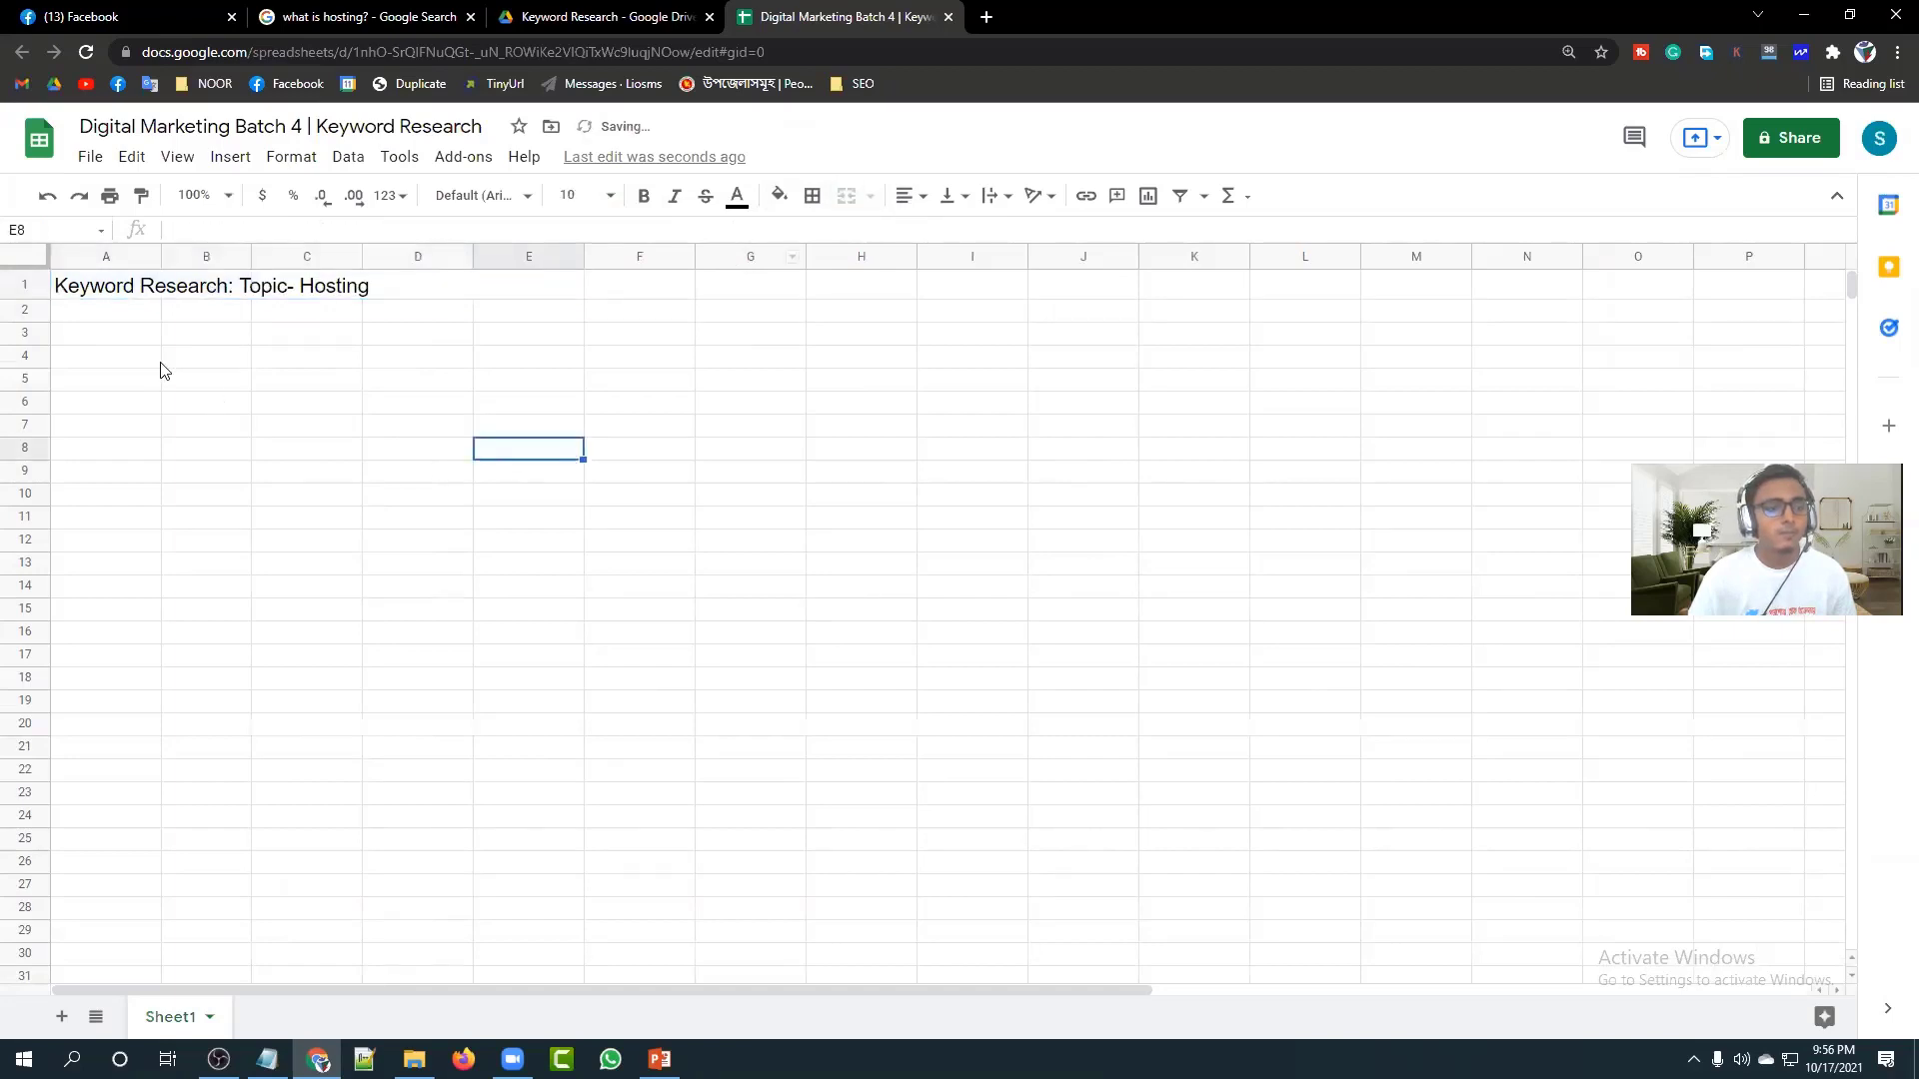
Fill the merged title cell with light blue.
{"action": "left_click", "coordinate": [125, 316]}
{"action": "left_click", "coordinate": [231, 291]}
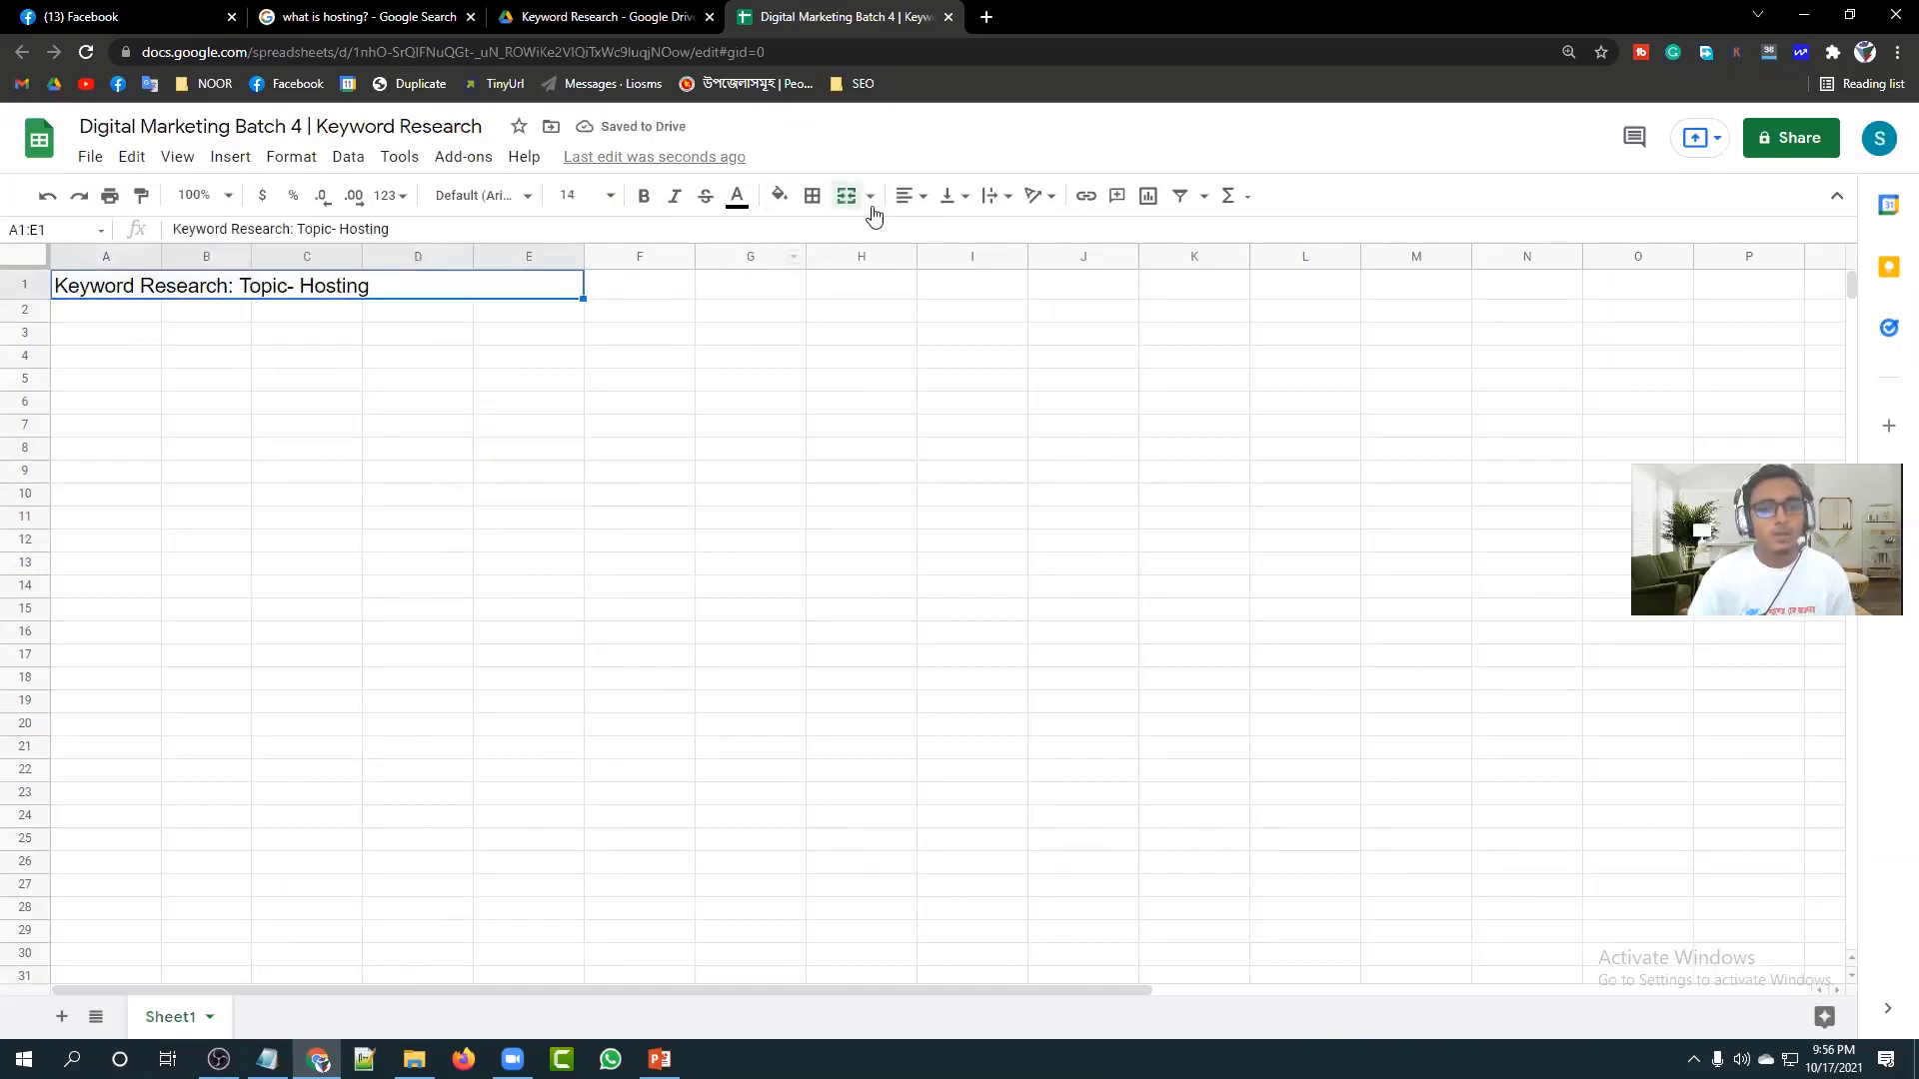
{"action": "left_click", "coordinate": [780, 197]}
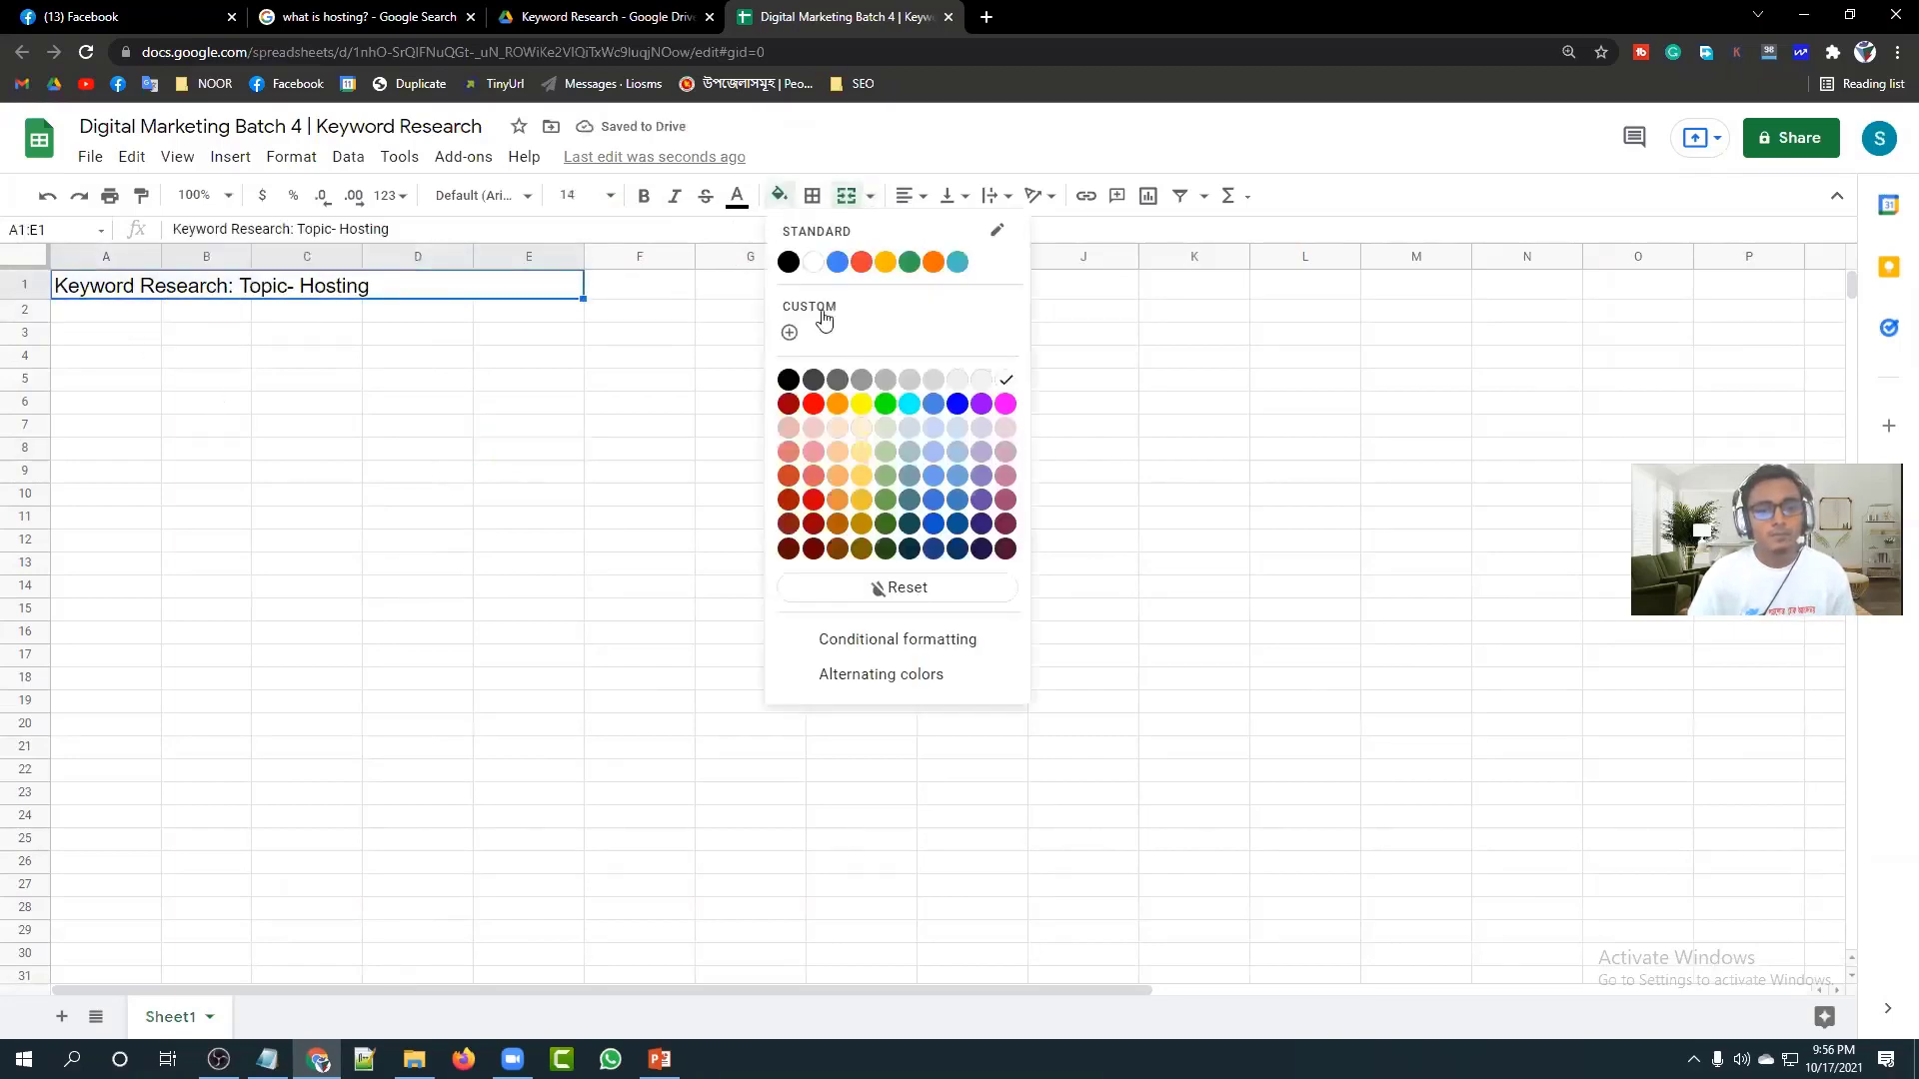
{"action": "left_click", "coordinate": [934, 451]}
{"action": "left_click", "coordinate": [531, 477]}
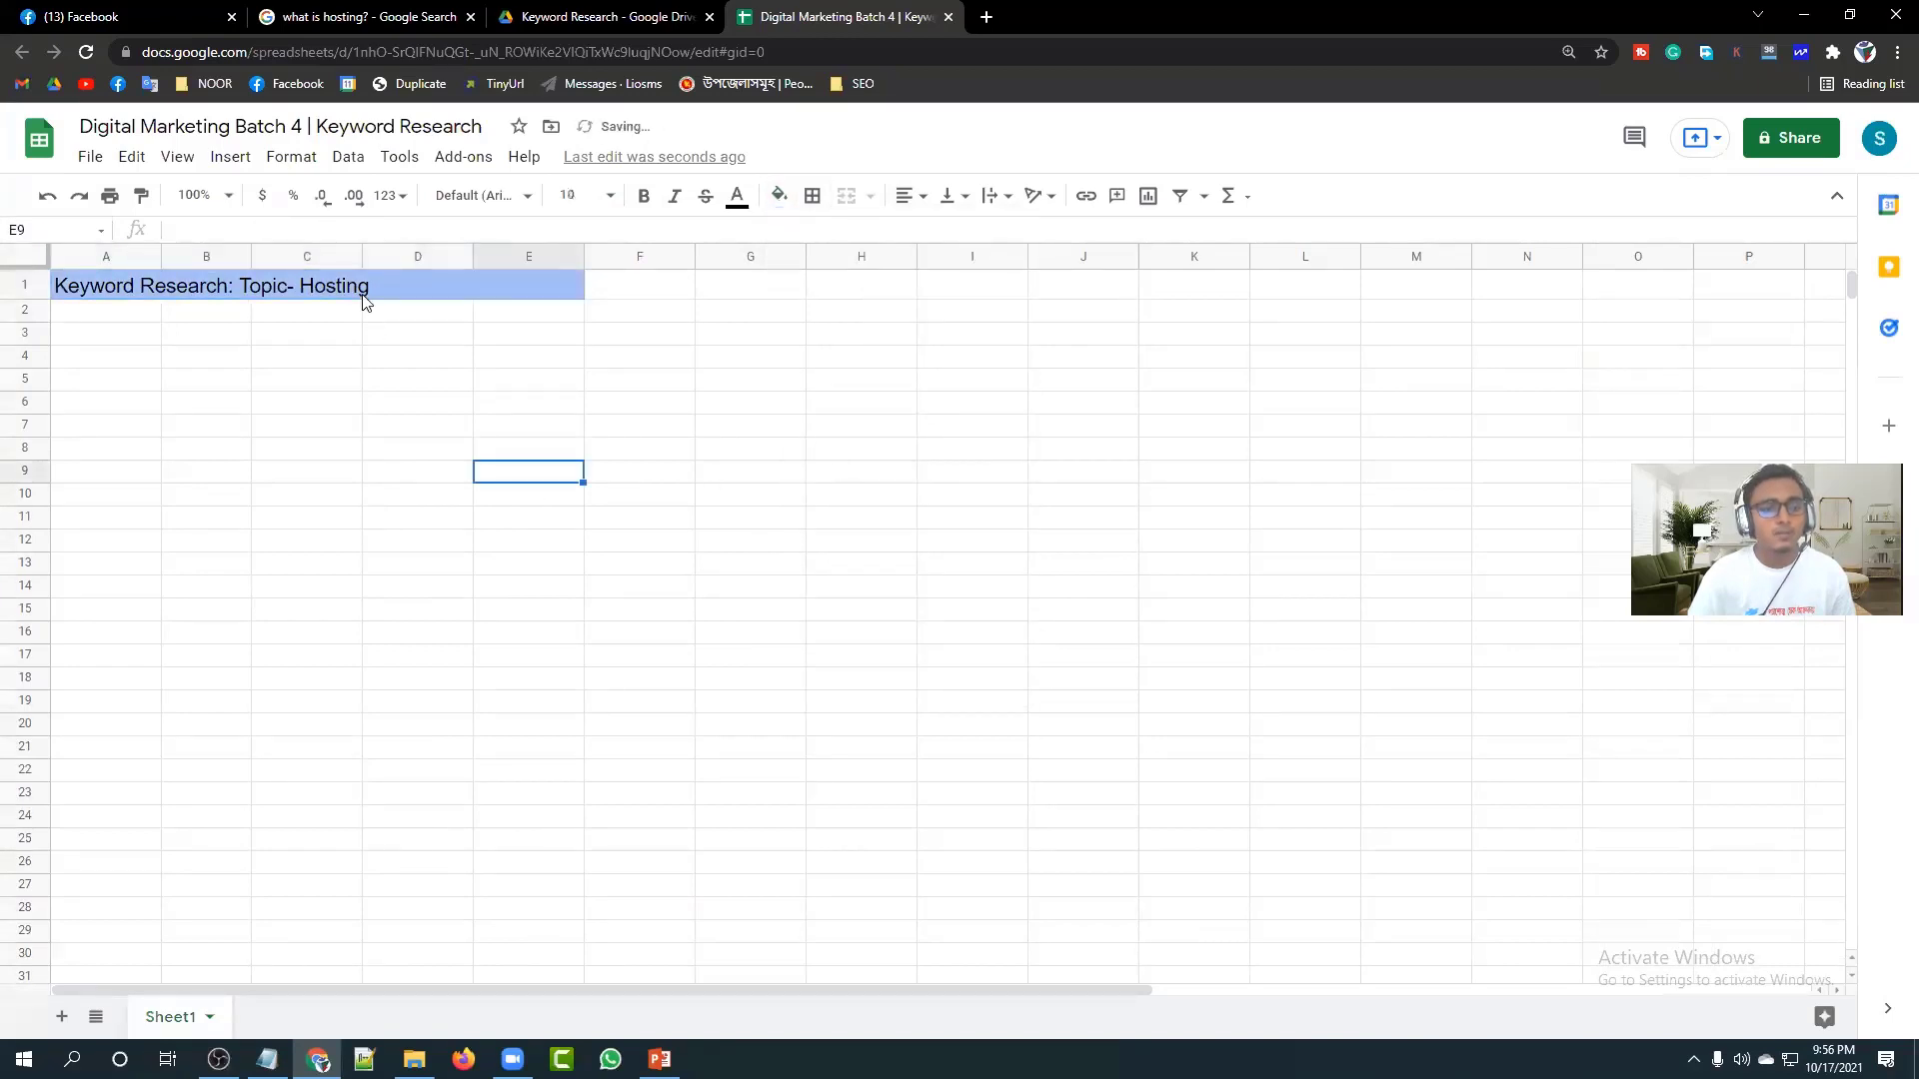
Change the title's text color to white.
{"action": "left_click", "coordinate": [363, 292]}
{"action": "left_click", "coordinate": [736, 196]}
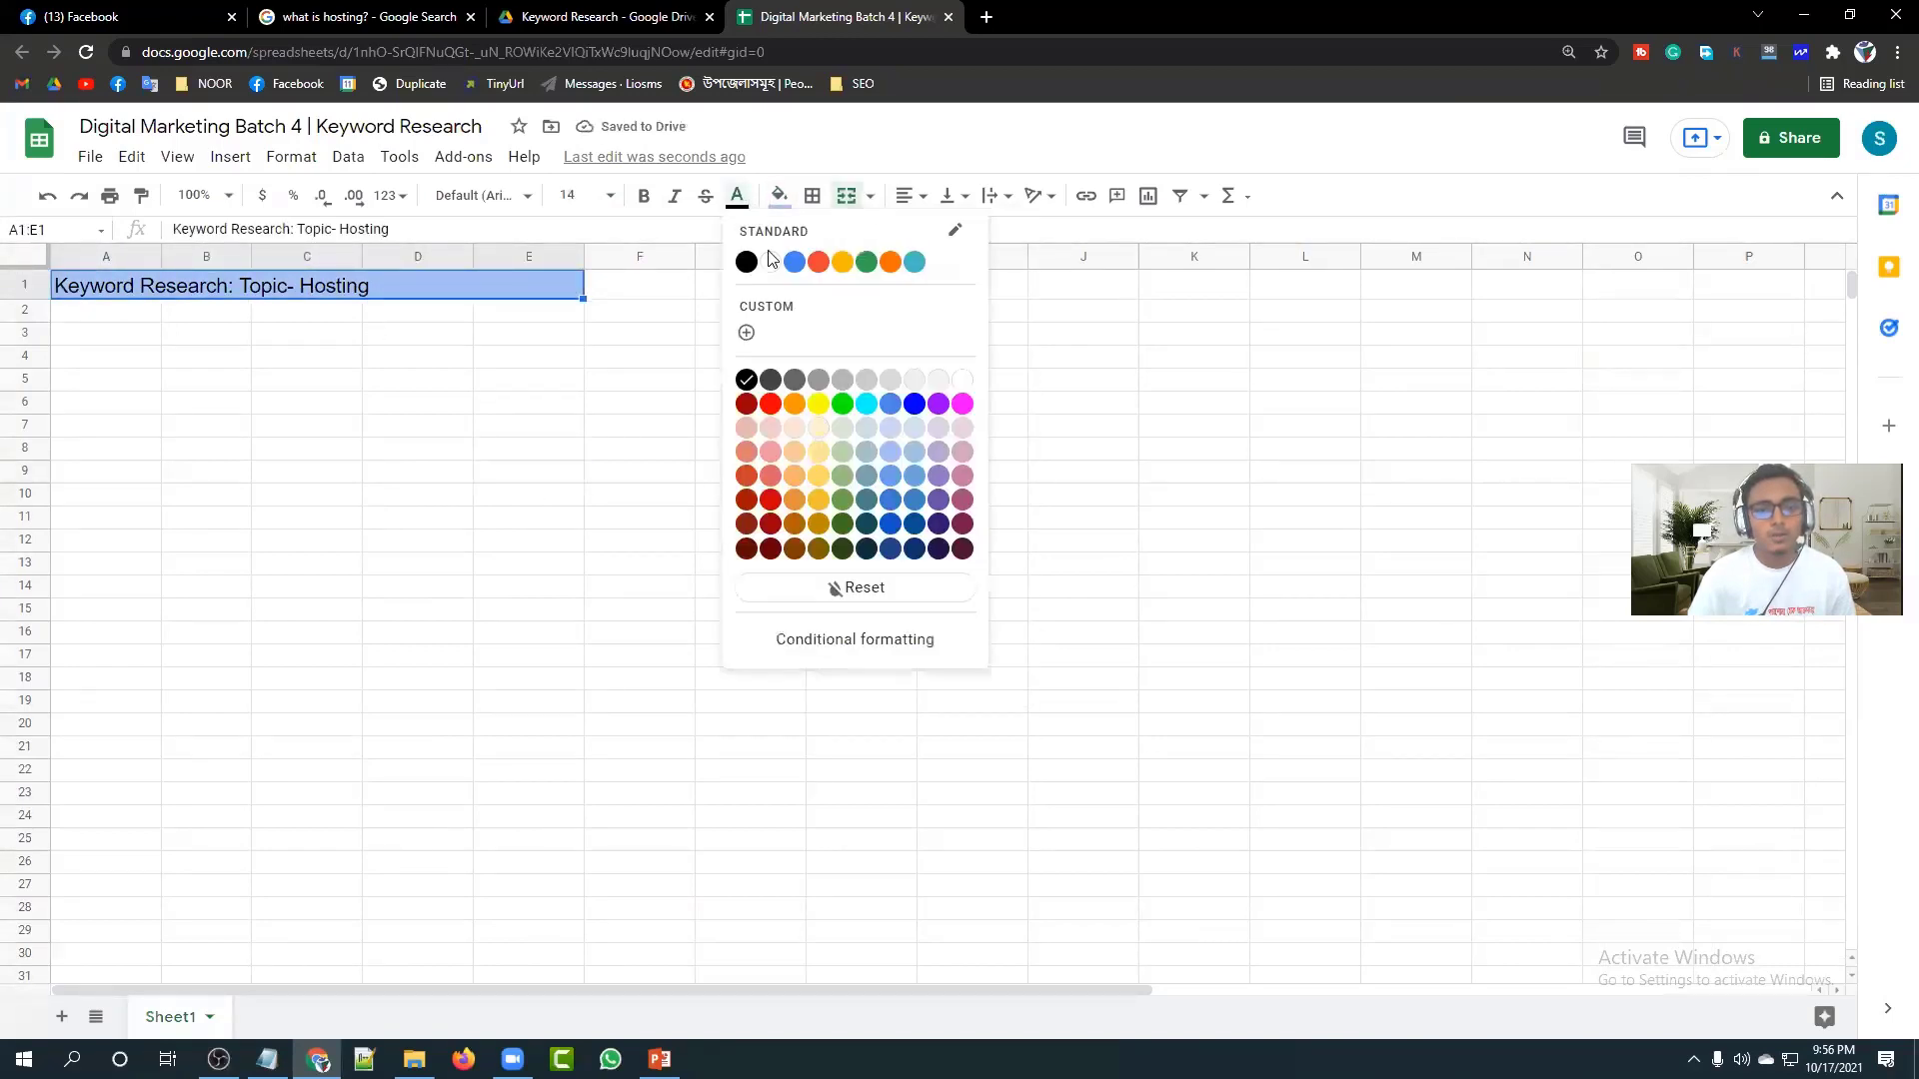
{"action": "left_click", "coordinate": [967, 390]}
{"action": "left_click", "coordinate": [609, 472]}
Fill the merged title cell with red.
{"action": "left_click", "coordinate": [388, 292]}
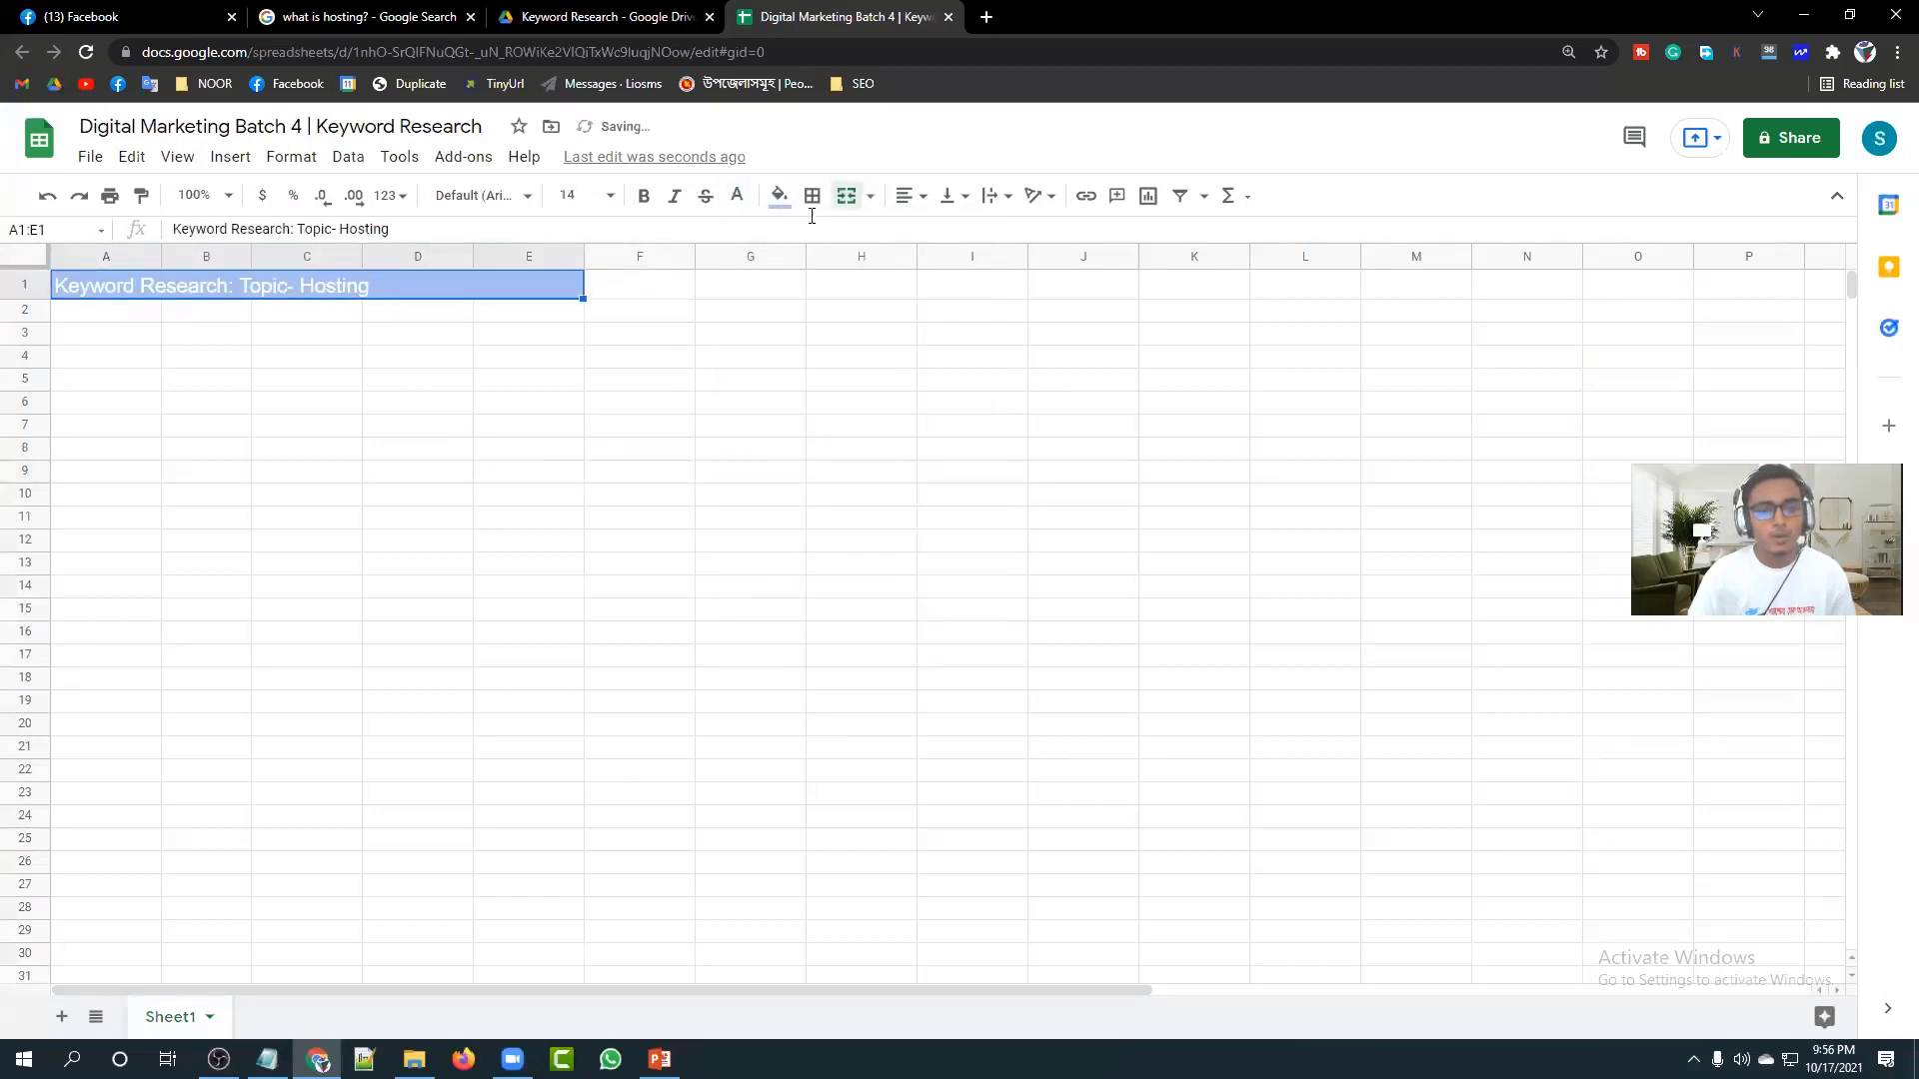
{"action": "left_click", "coordinate": [778, 195]}
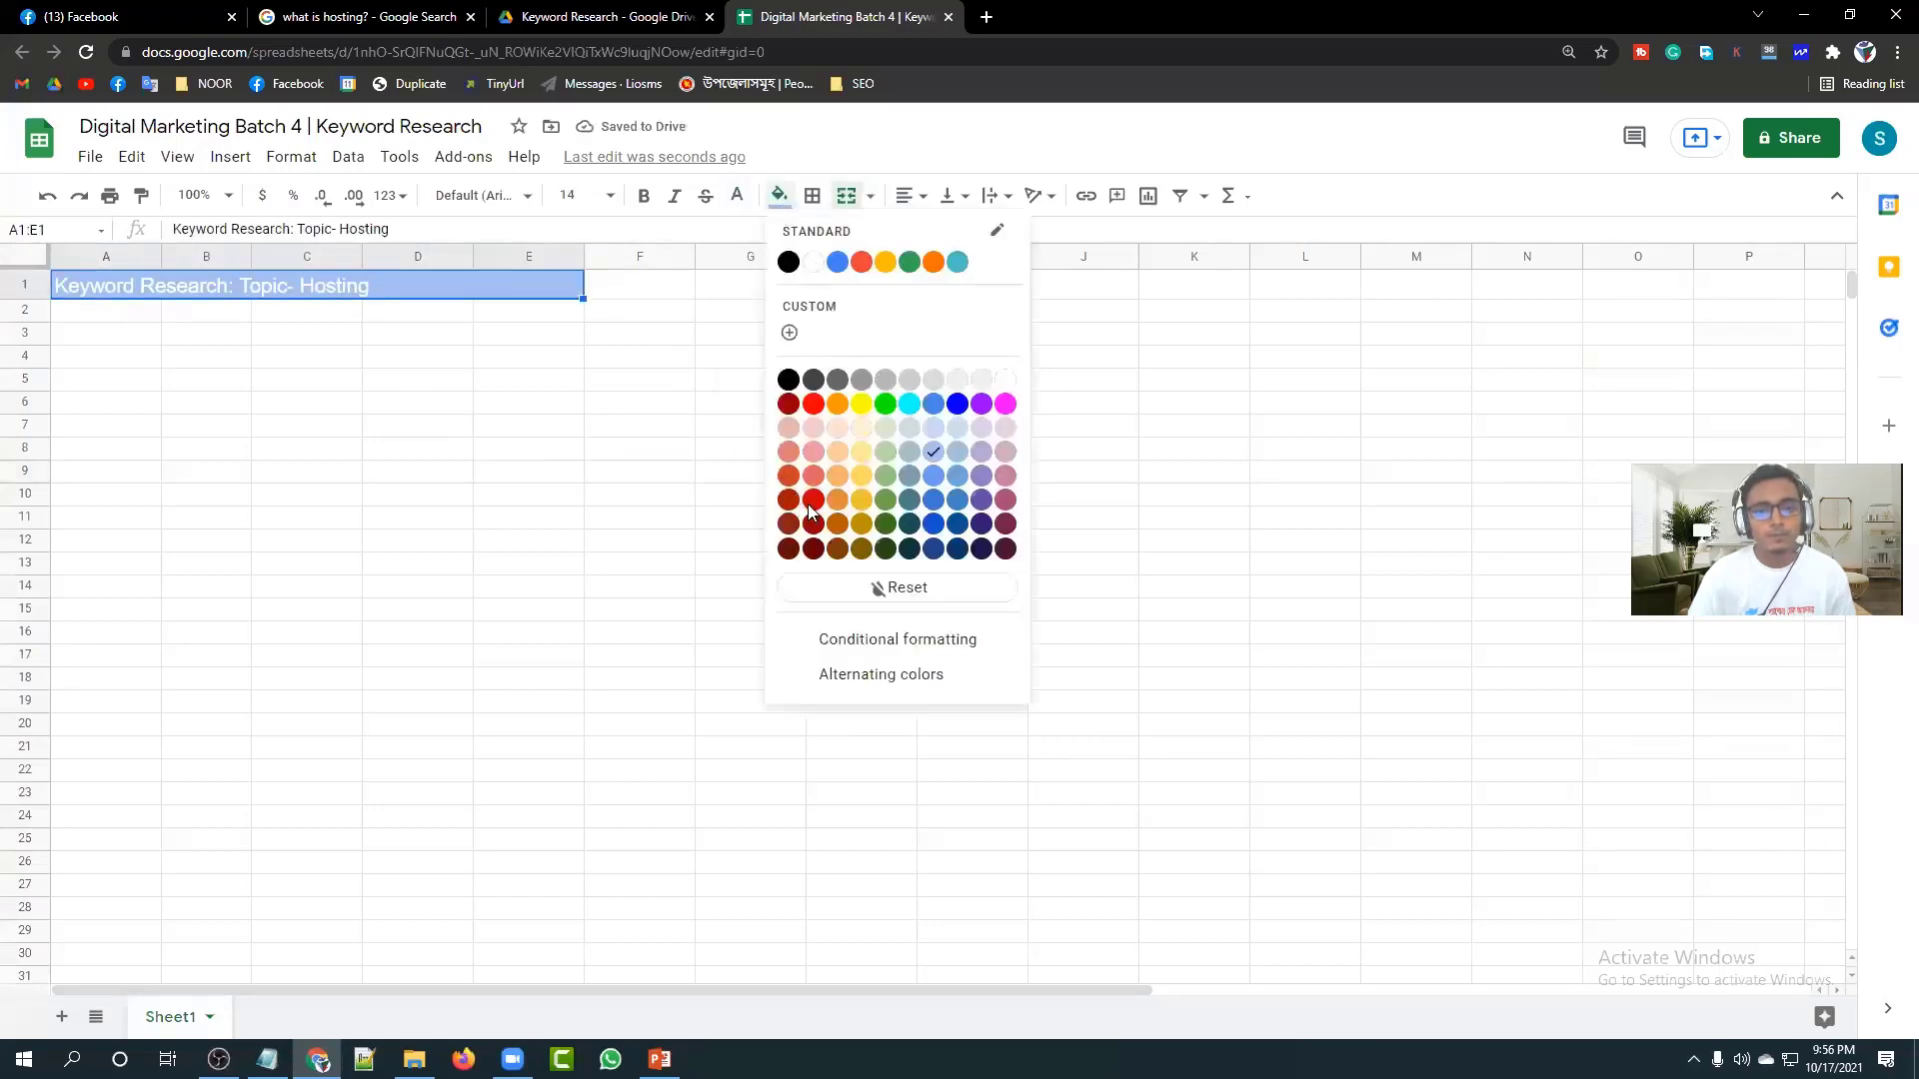
{"action": "left_click", "coordinate": [809, 499]}
{"action": "left_click", "coordinate": [647, 502]}
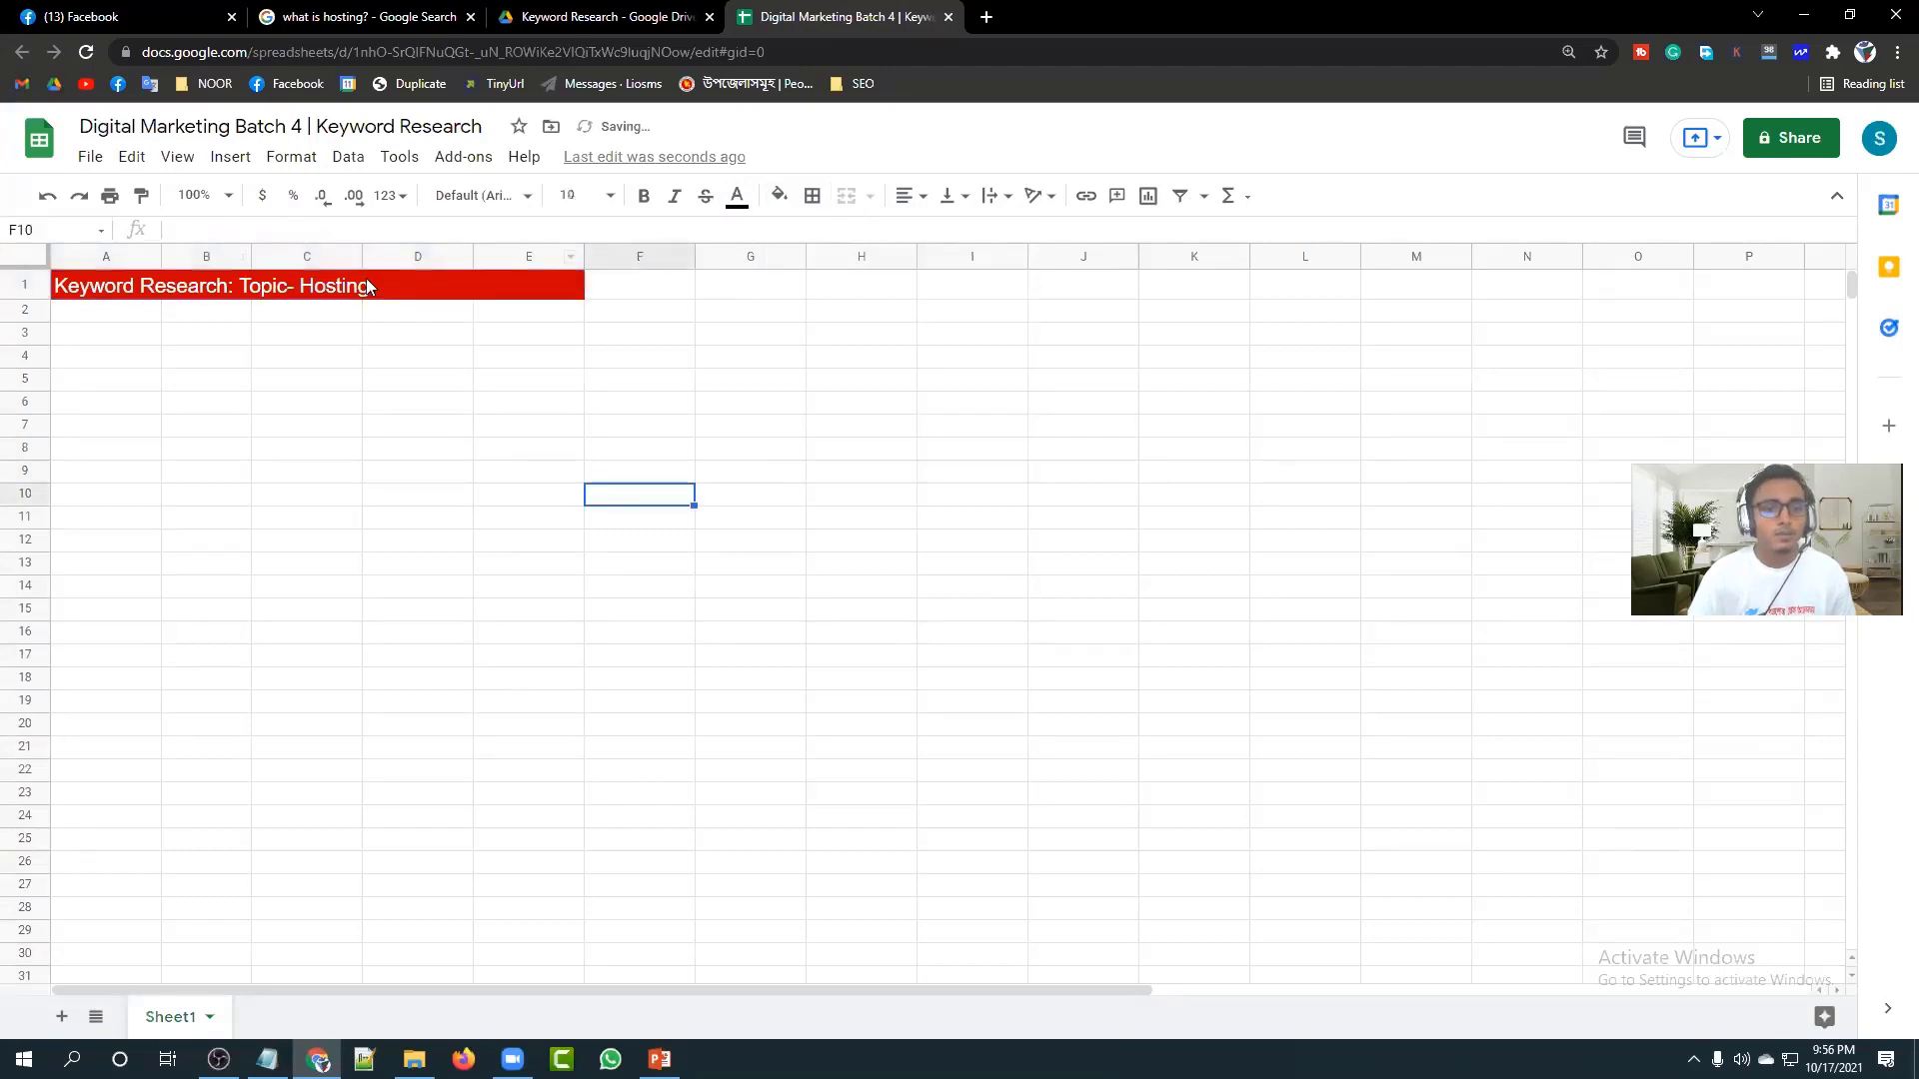
Center the title horizontally in the merged cell A1:E1.
{"action": "left_click", "coordinate": [338, 292]}
{"action": "left_click", "coordinate": [906, 194]}
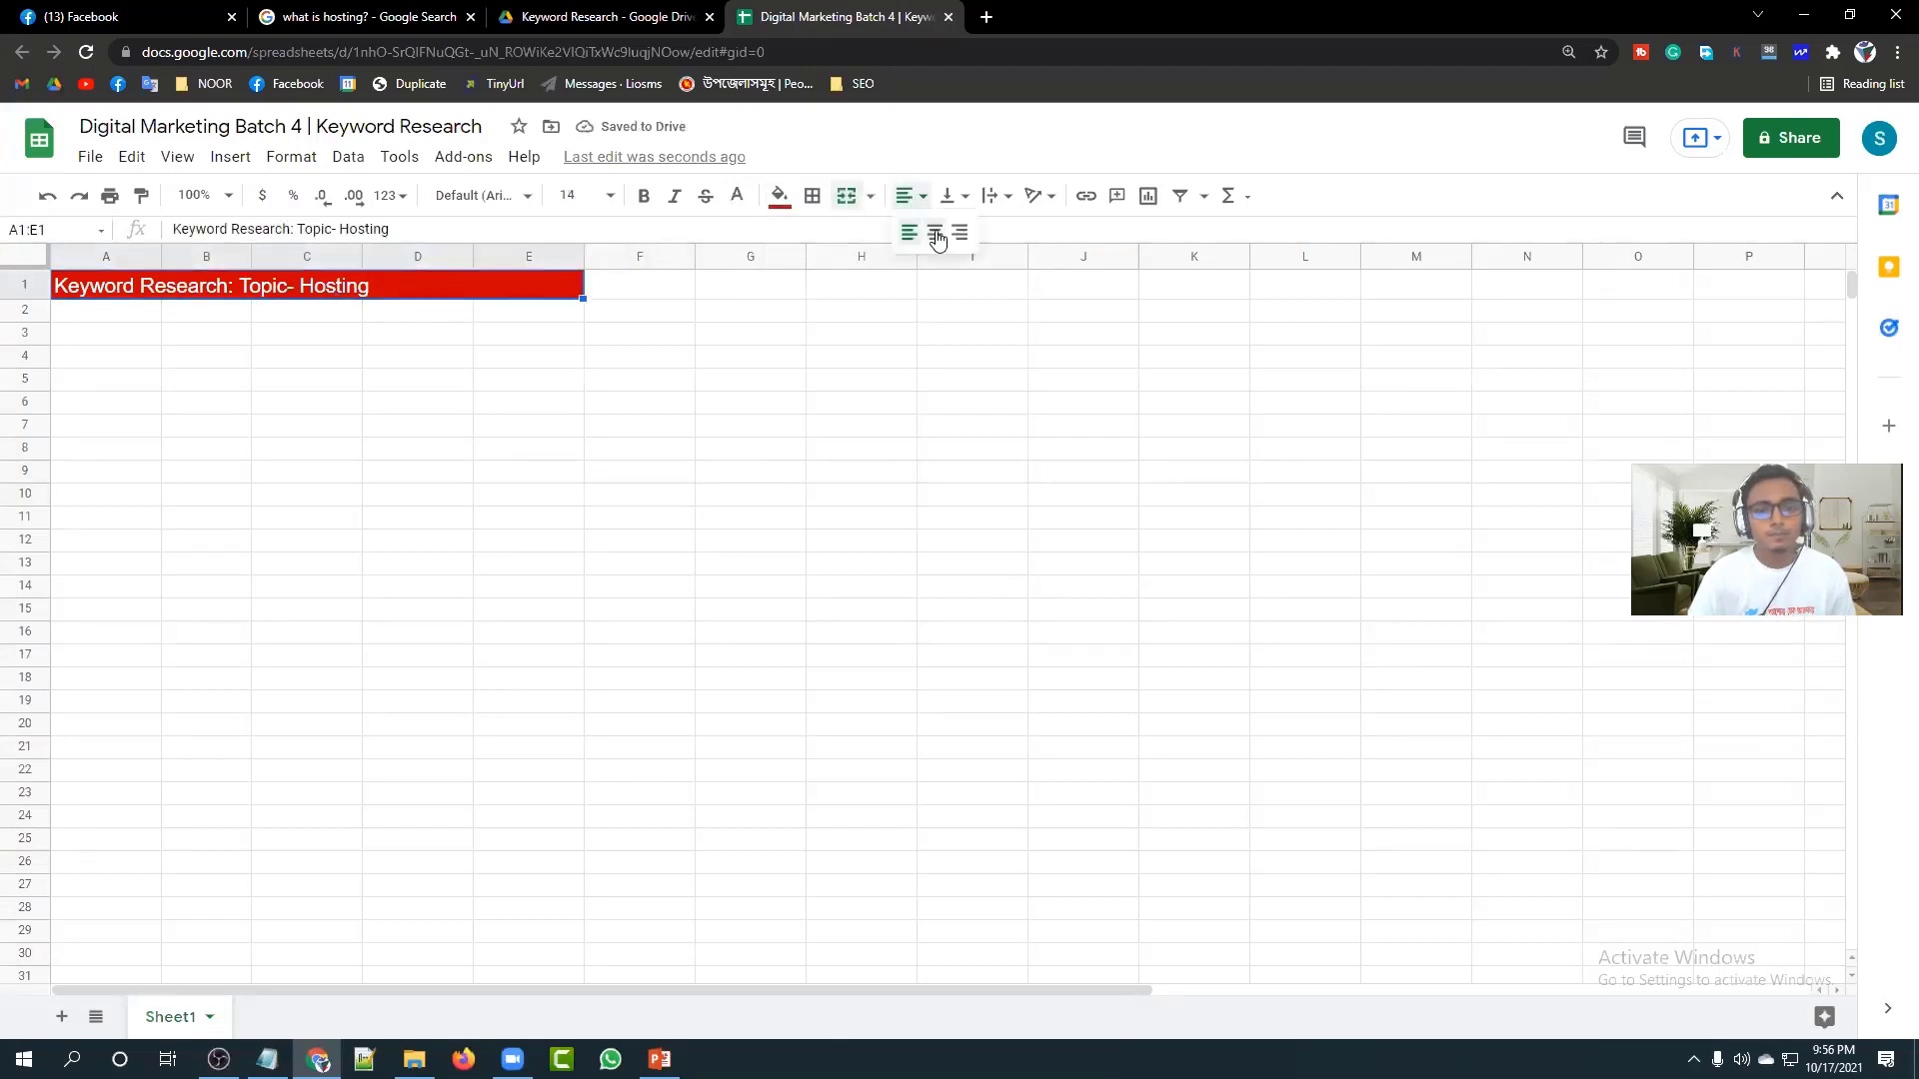
{"action": "left_click", "coordinate": [936, 234]}
{"action": "left_click", "coordinate": [632, 471]}
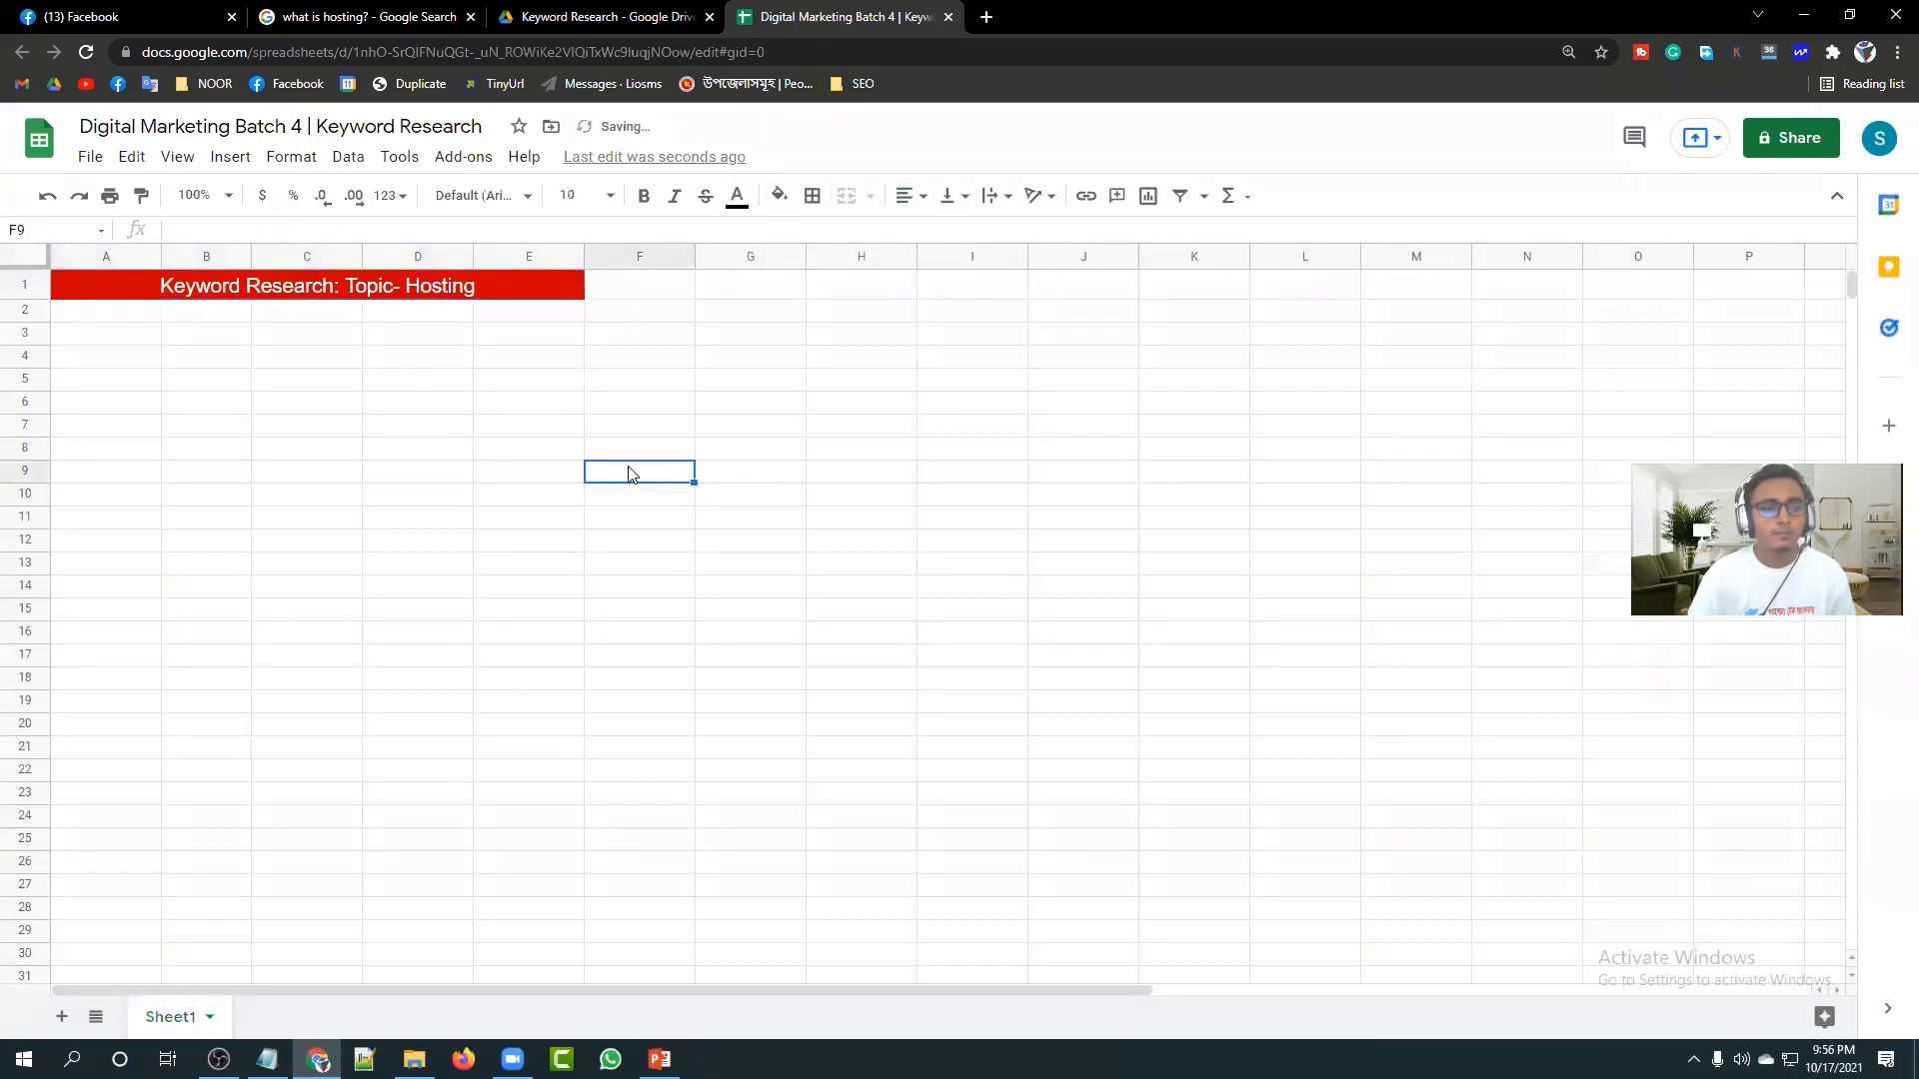
Enter the column headers "SL" in A3 and "Keyword" in B3.
{"action": "left_click", "coordinate": [104, 336]}
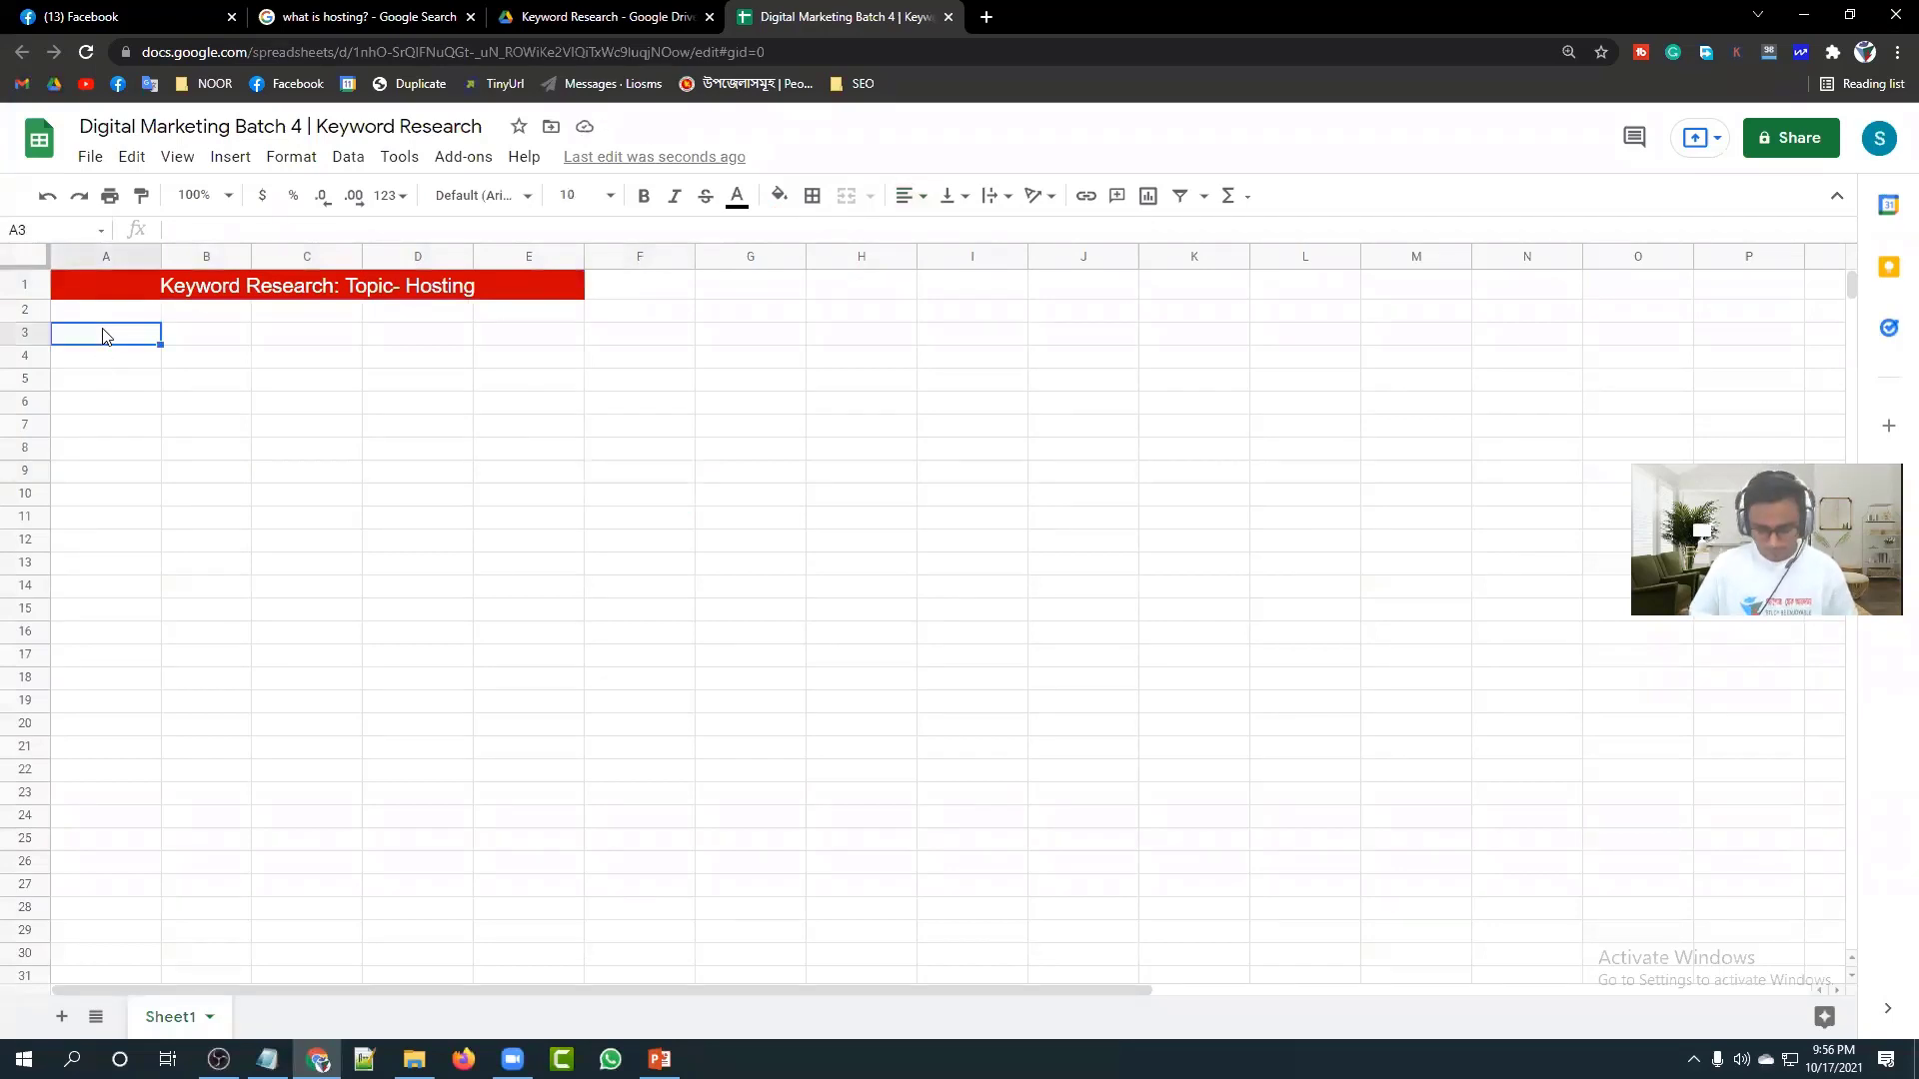
{"action": "type", "text": "SL"}
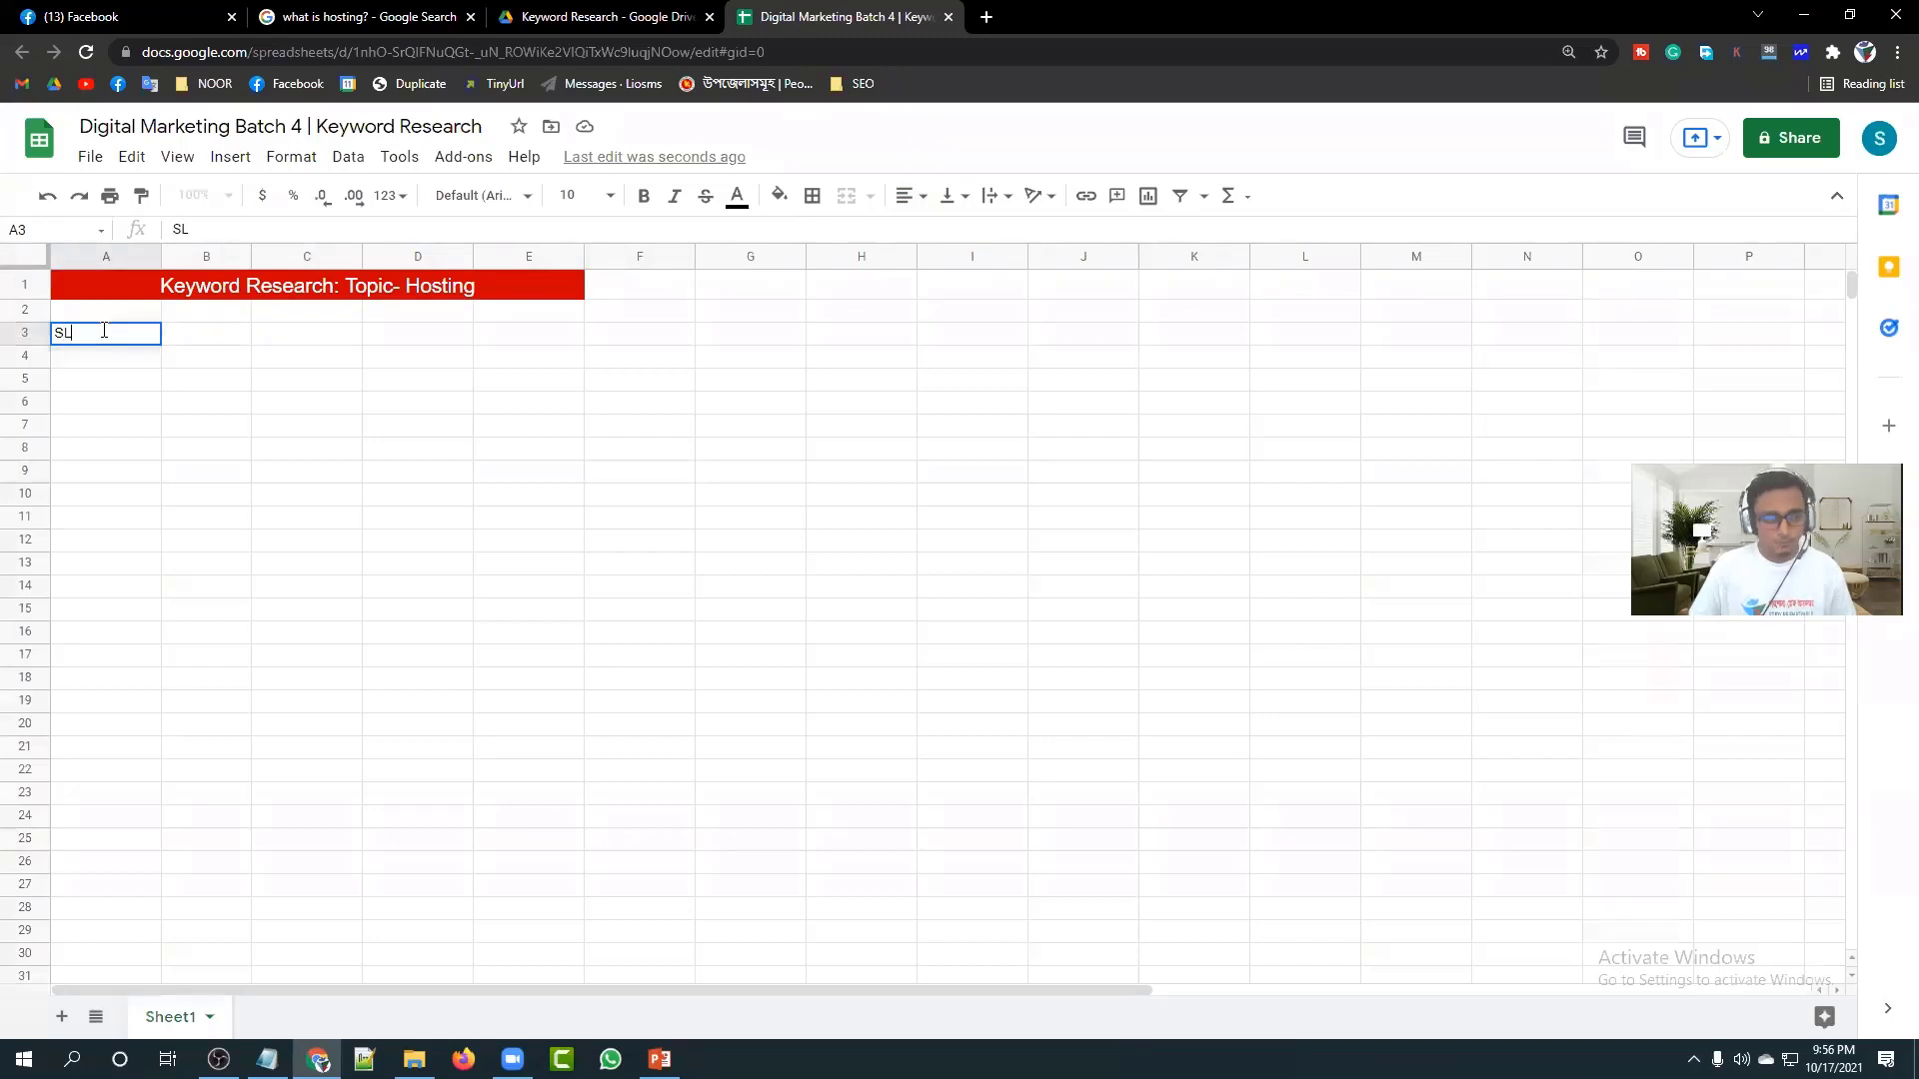
{"action": "key", "text": "Tab"}
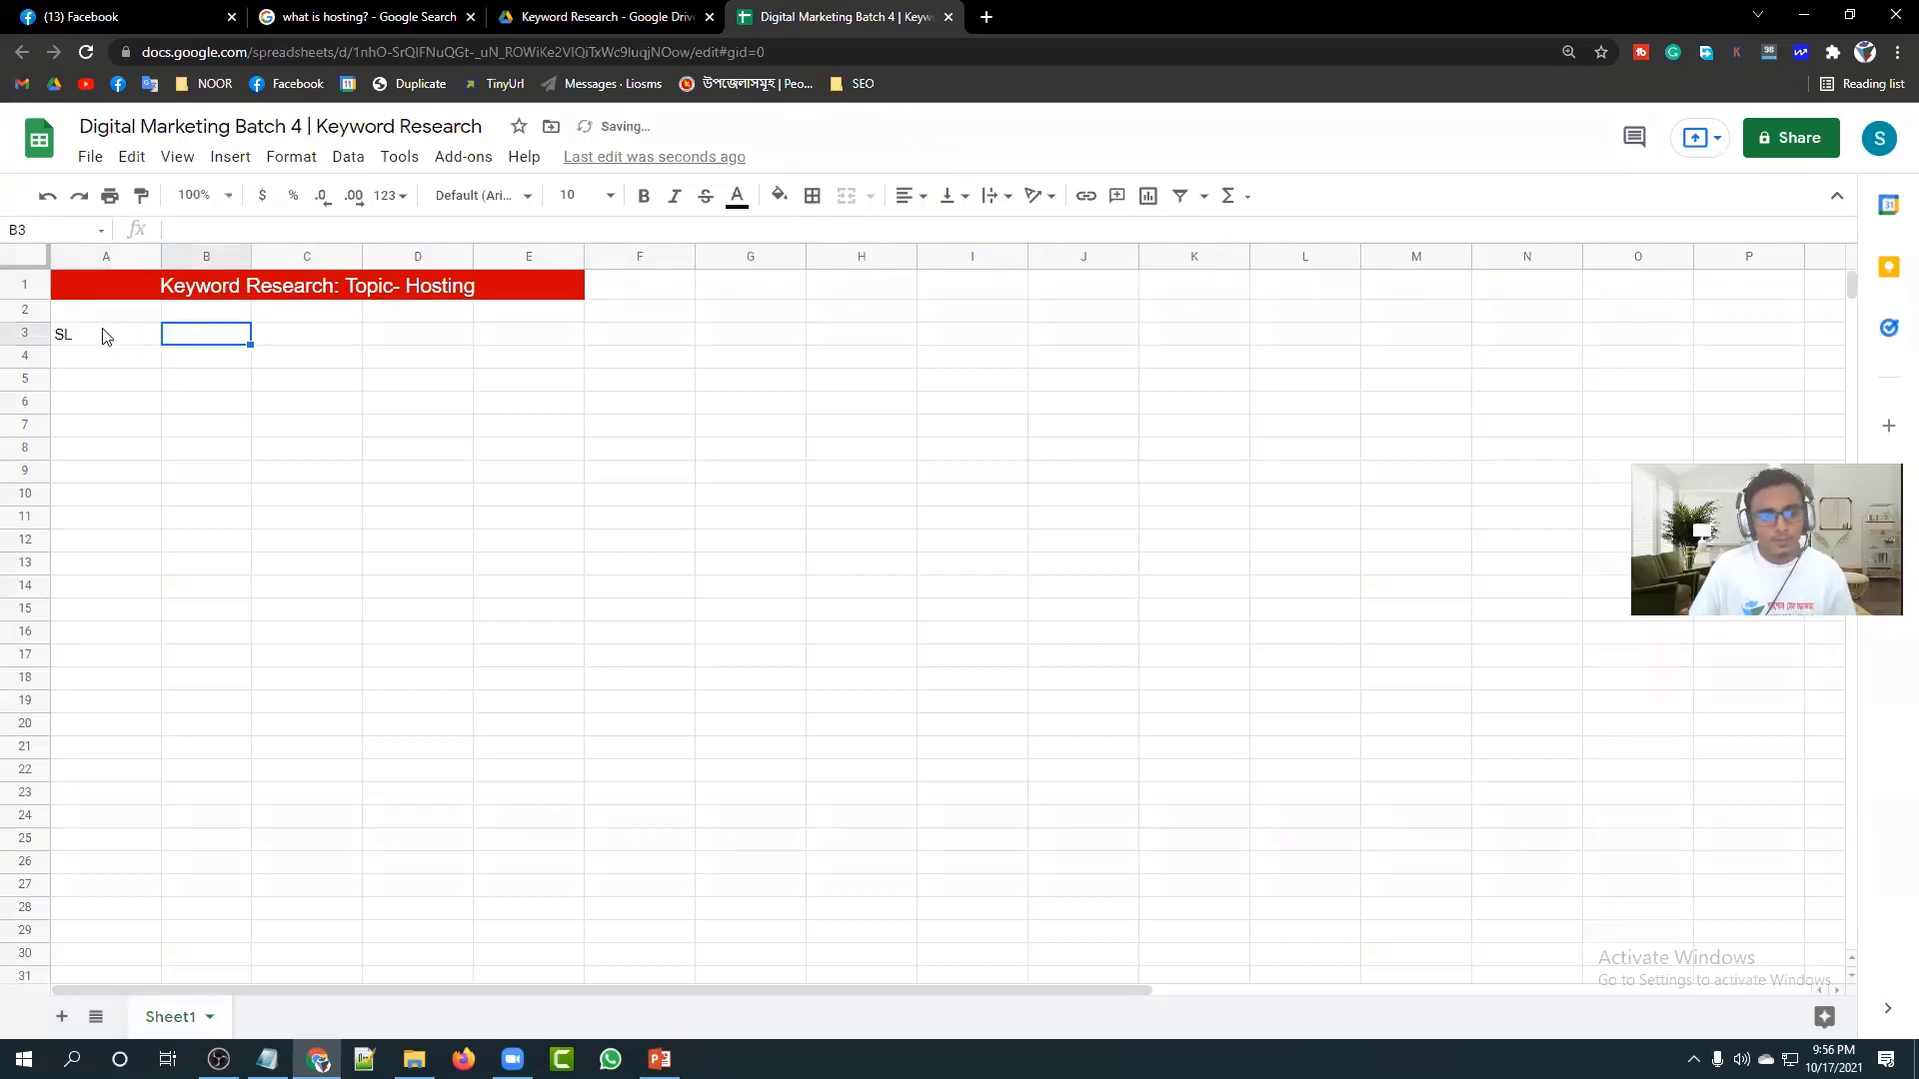
{"action": "type", "text": "Ky"}
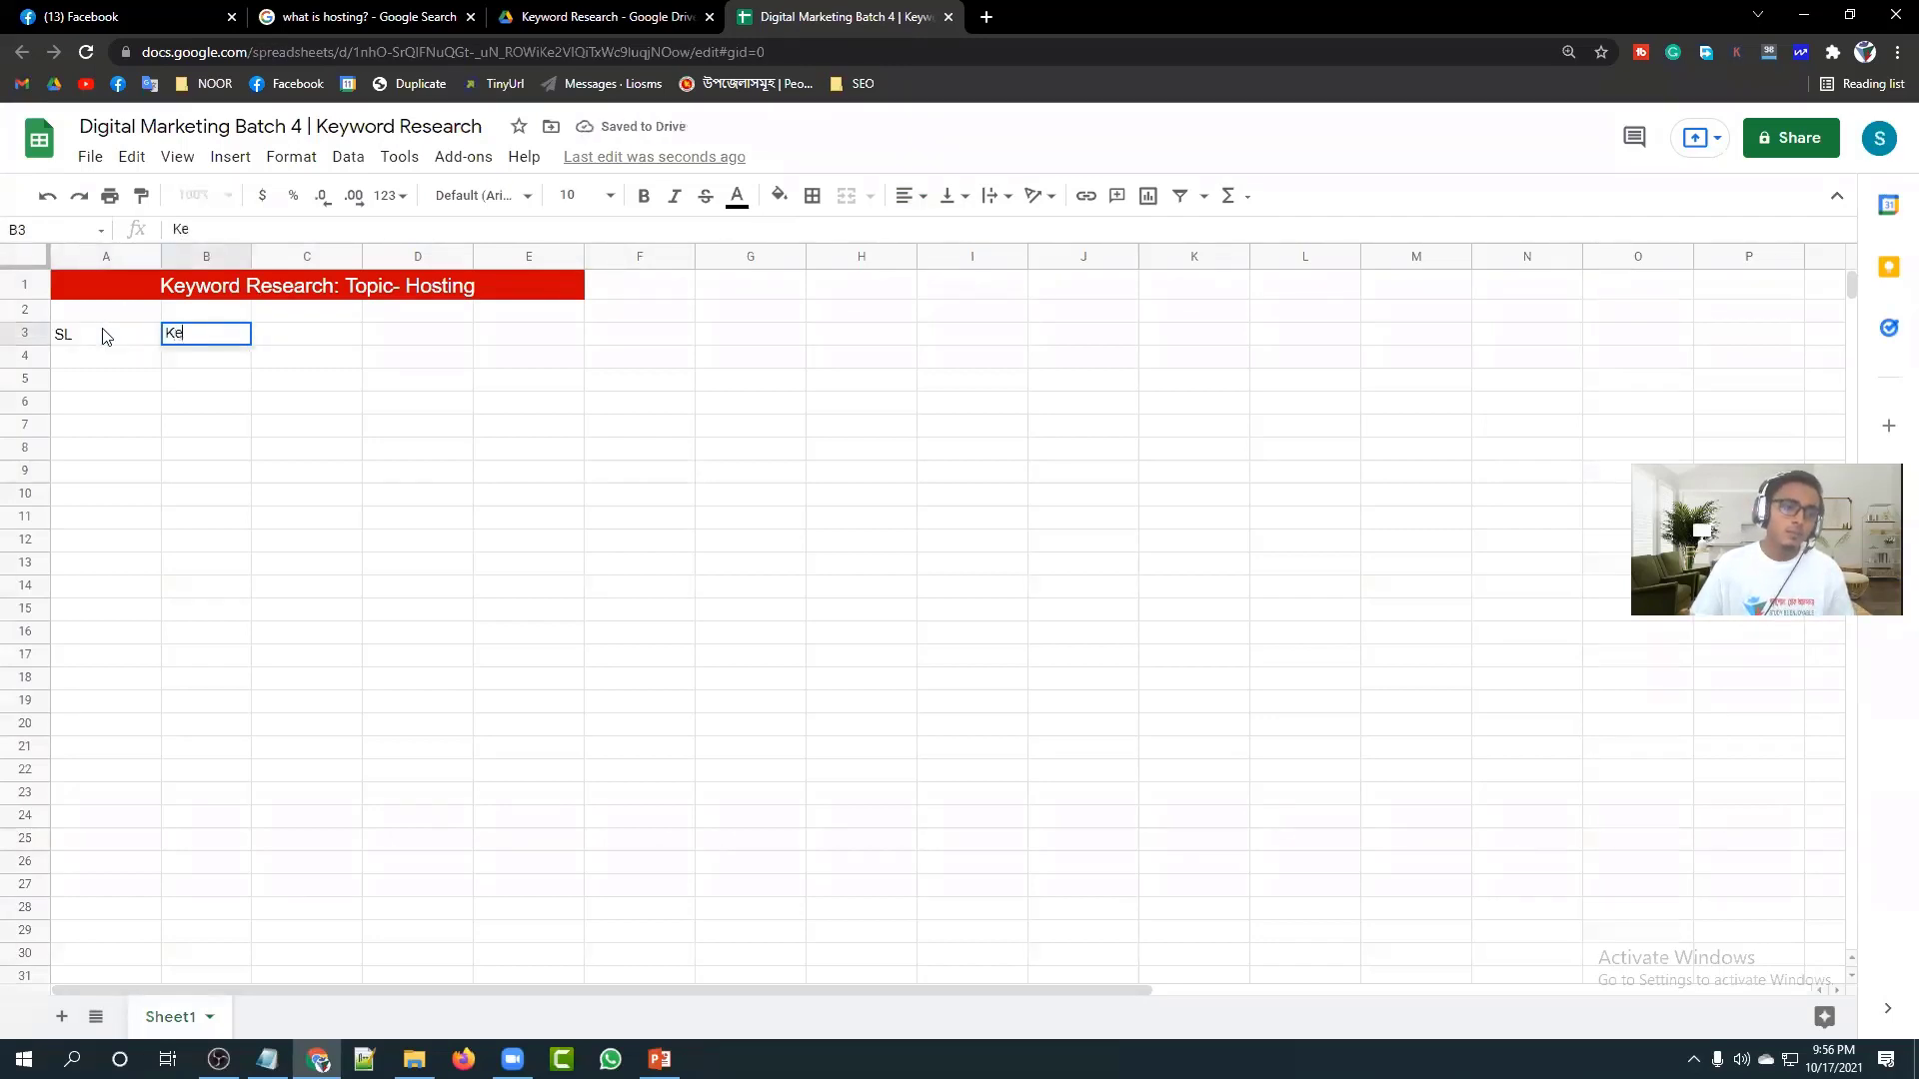
{"action": "type", "text": "yword"}
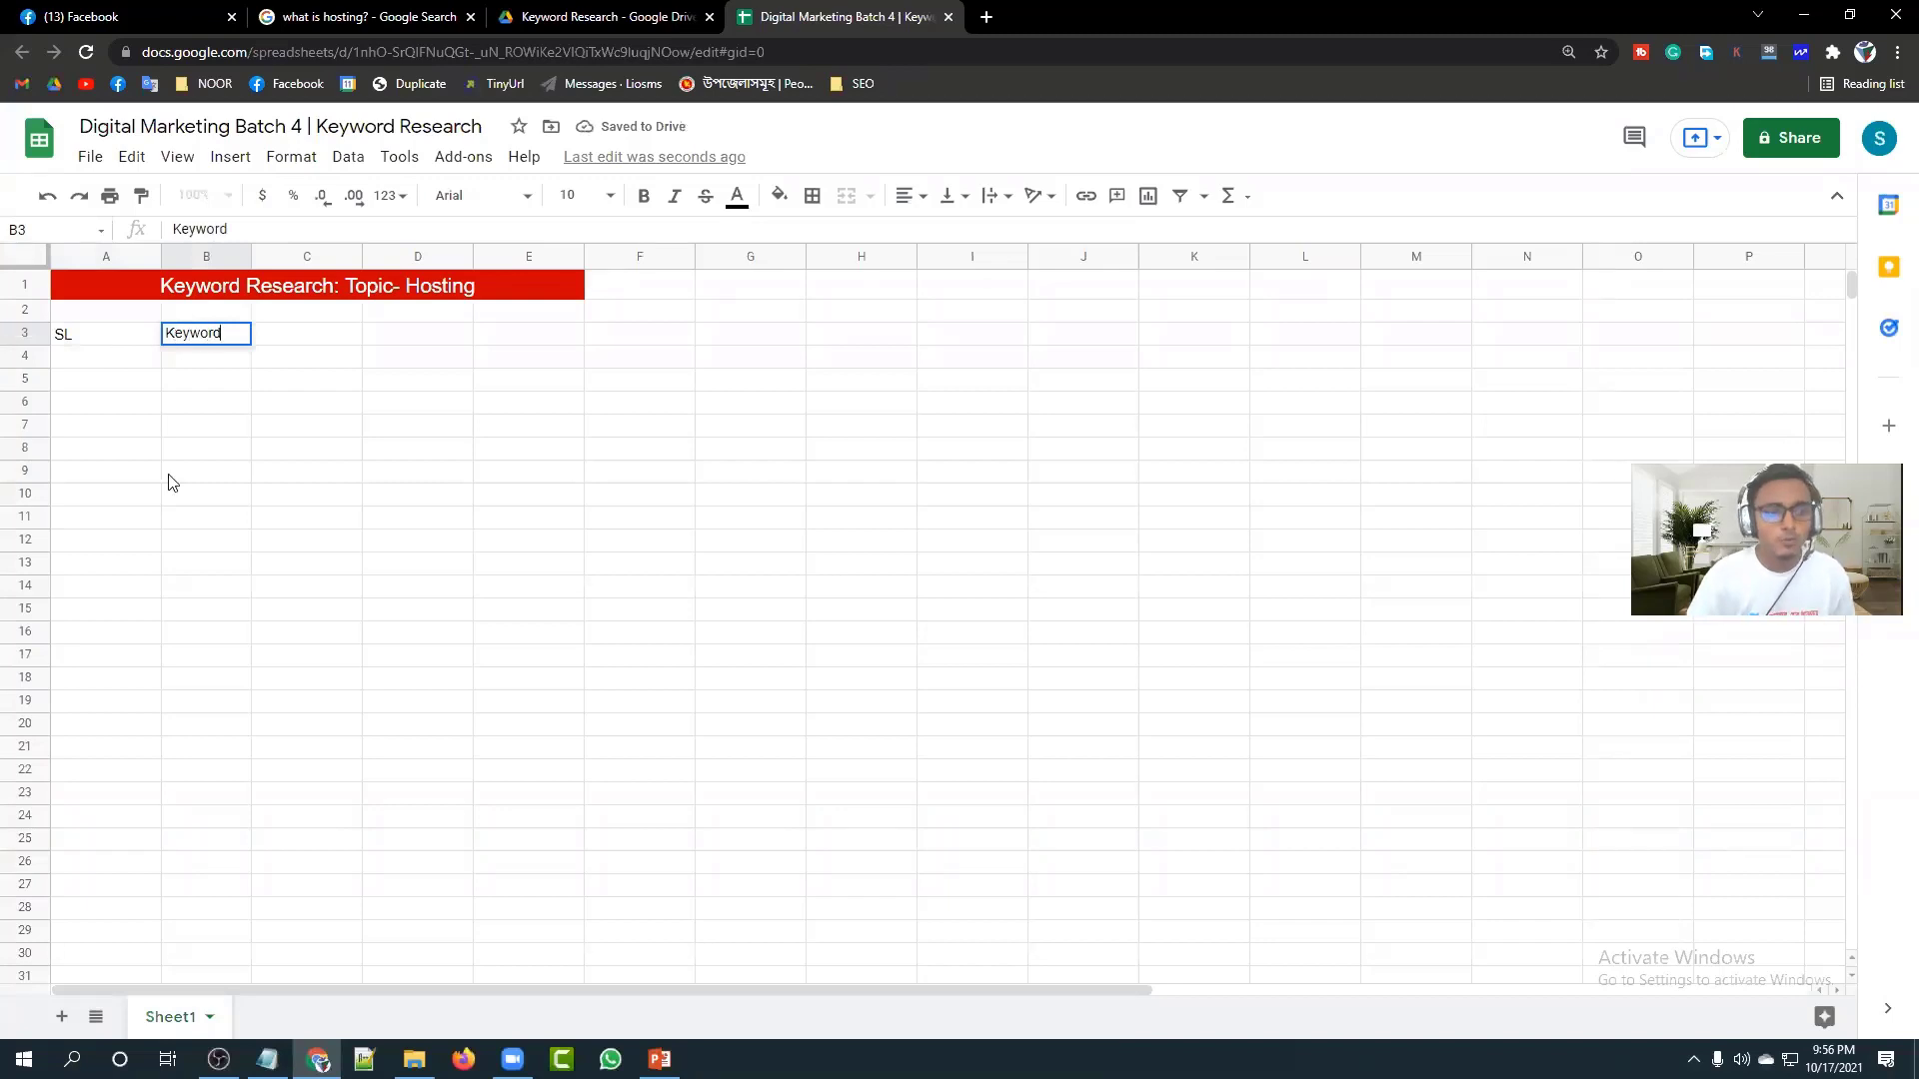
{"action": "left_click", "coordinate": [170, 484]}
Fill the header cells A3 to D3 with dark magenta.
{"action": "left_click", "coordinate": [95, 340]}
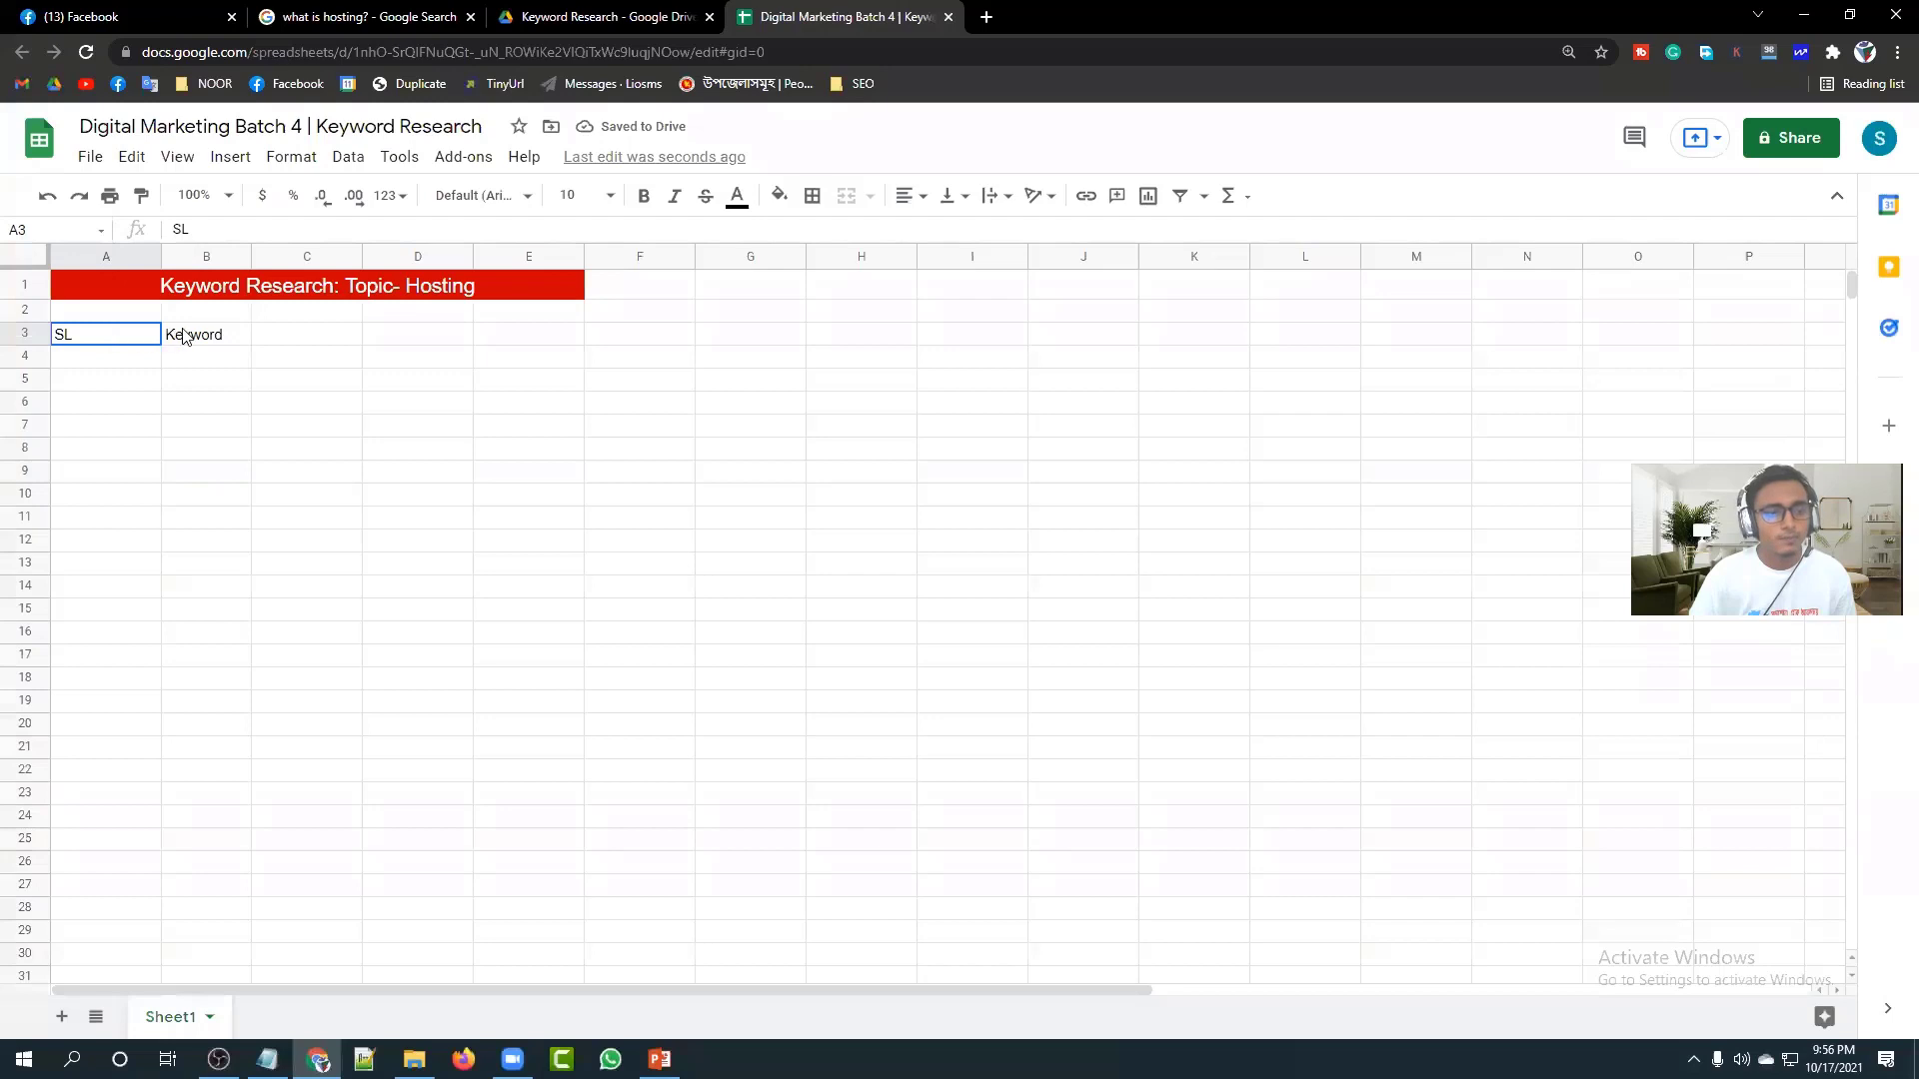
{"action": "left_click", "coordinate": [190, 337], "text": "shift"}
{"action": "left_click", "coordinate": [88, 345]}
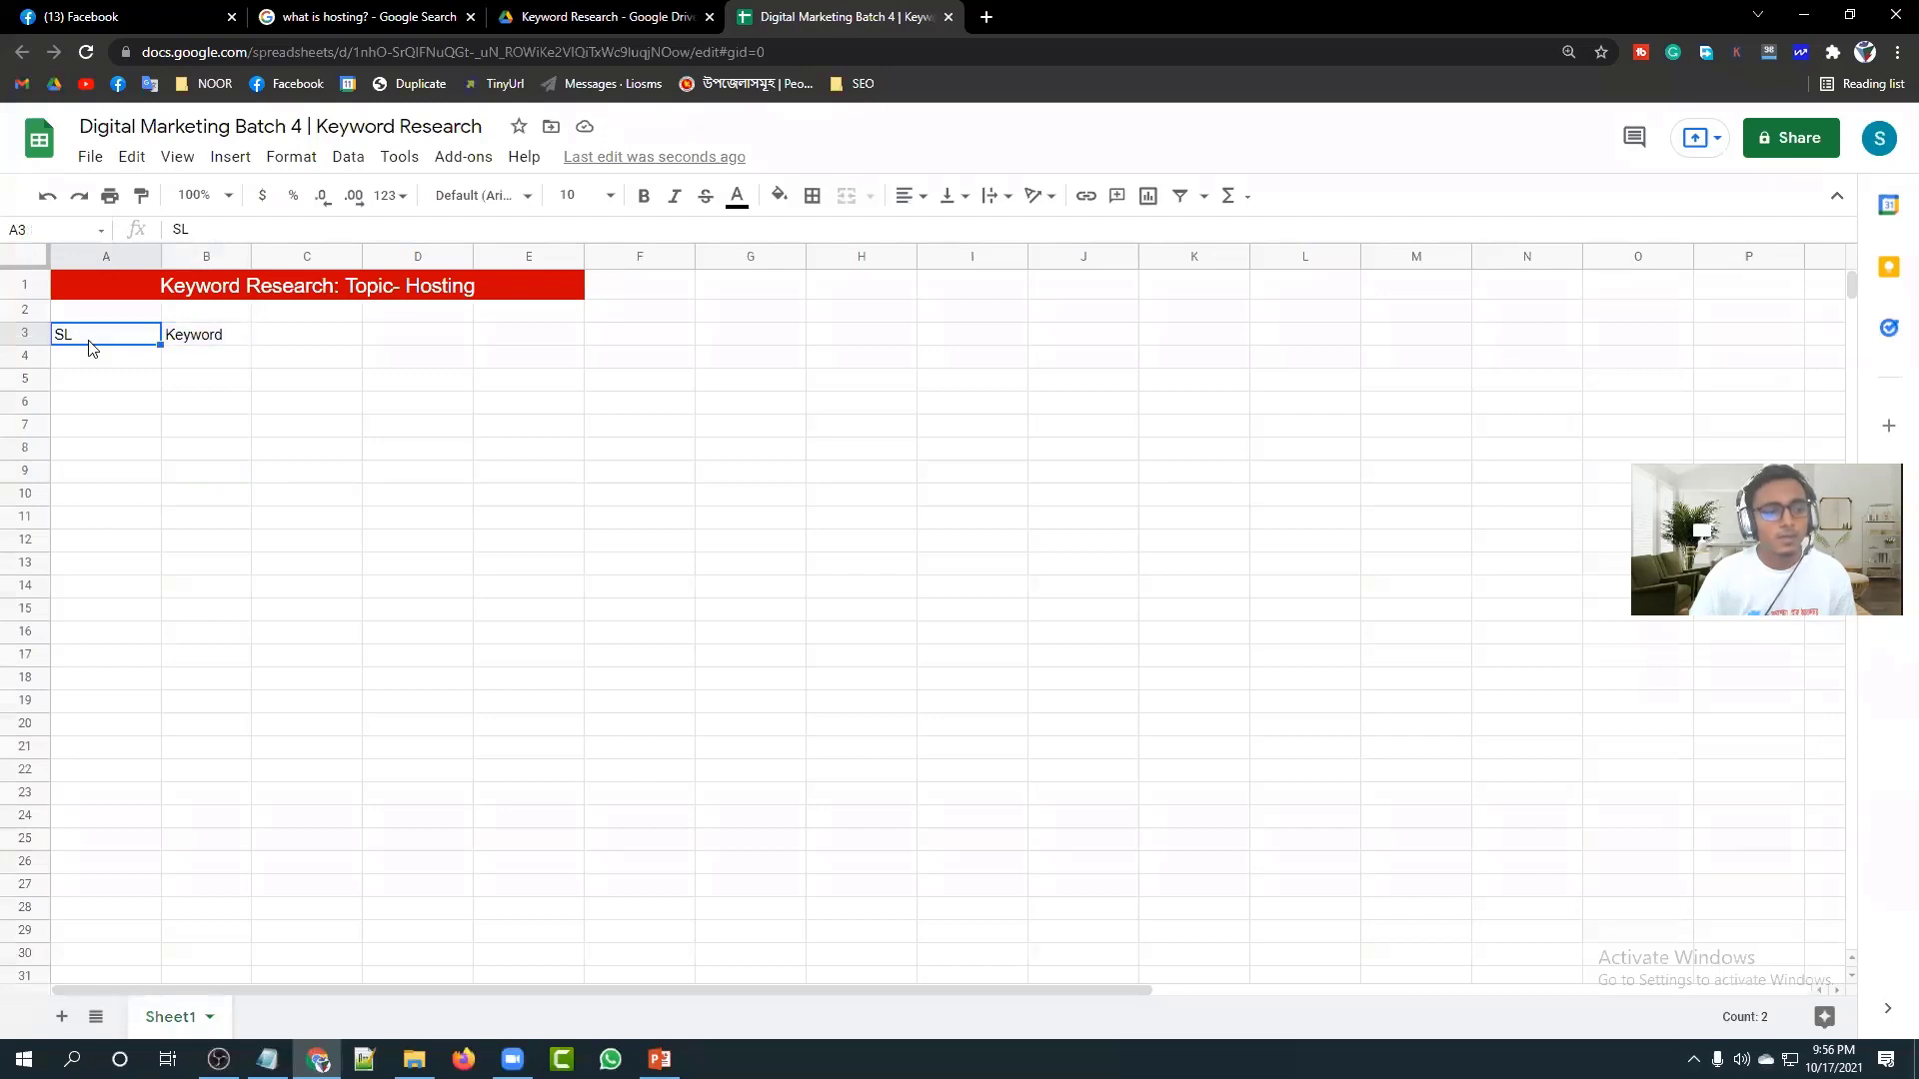
{"action": "left_click_drag", "start_coordinate": [88, 345], "coordinate": [471, 340]}
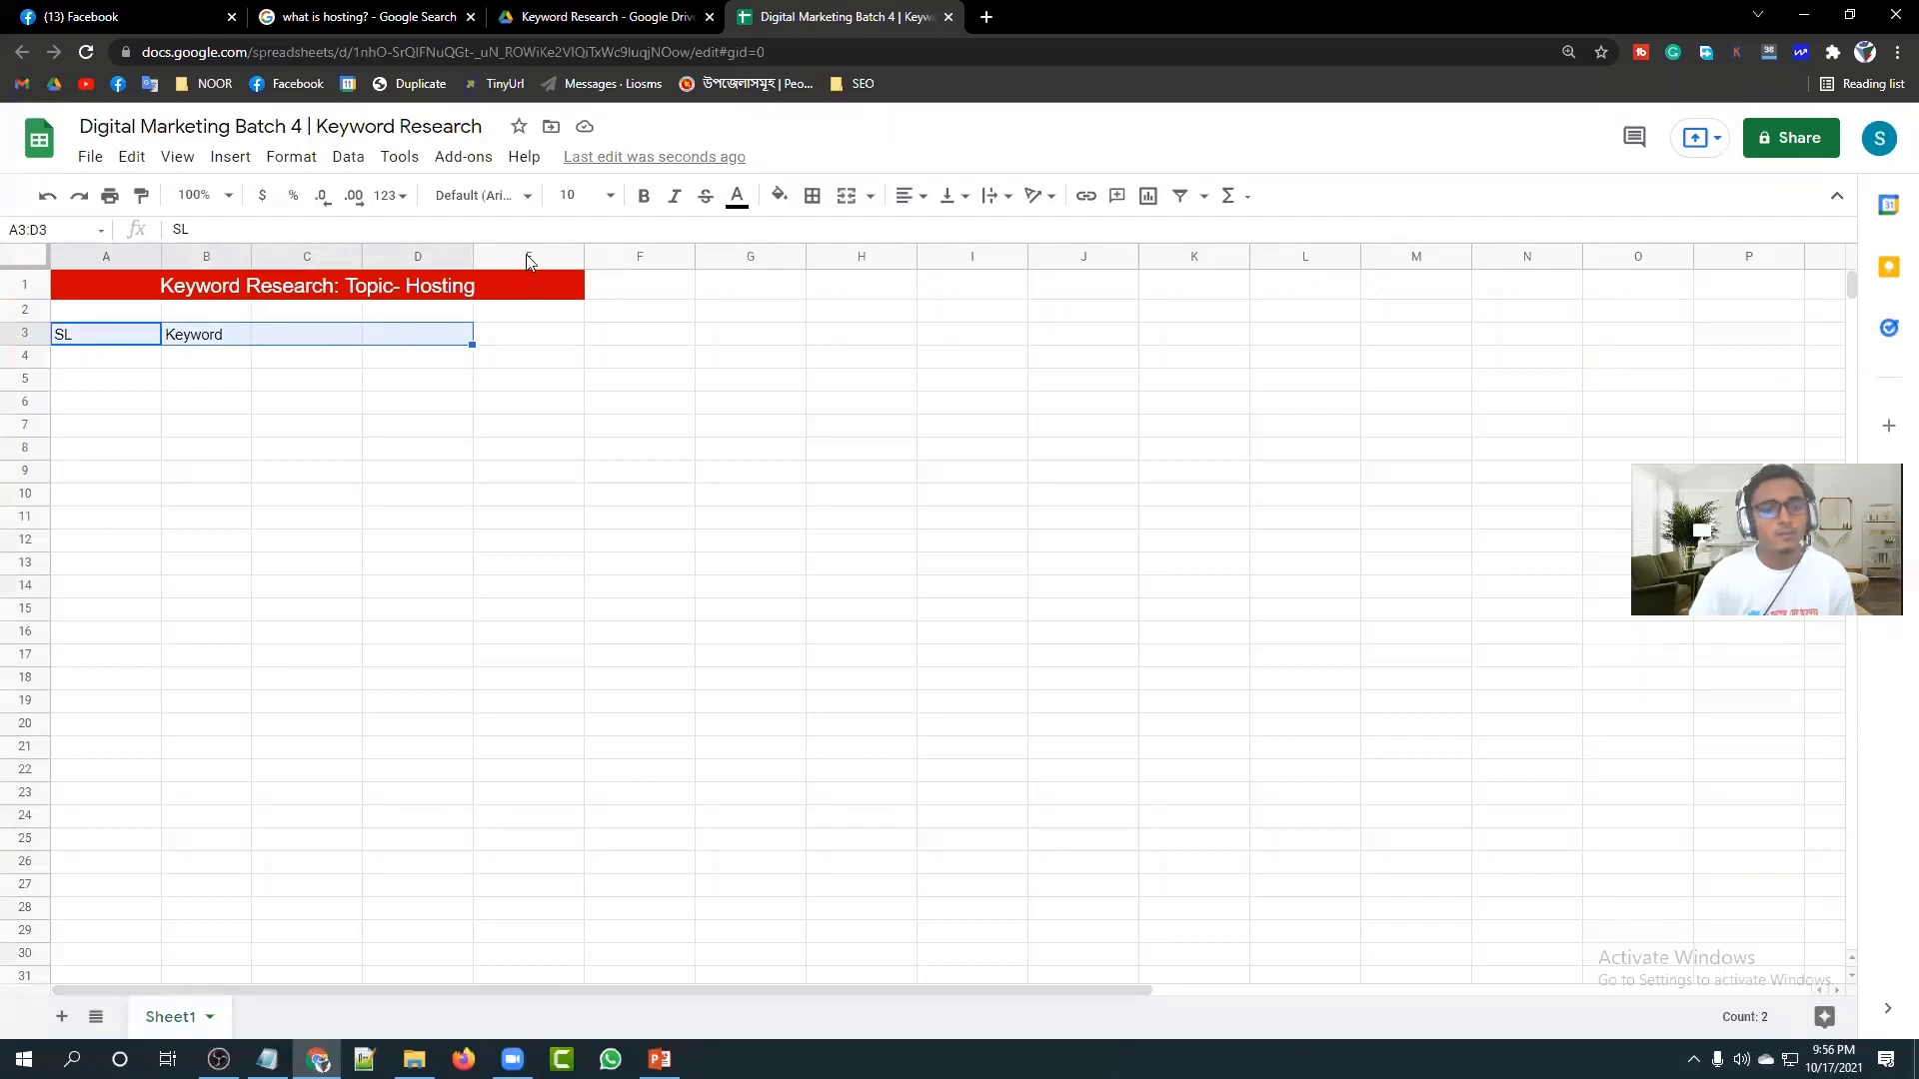
{"action": "left_click", "coordinate": [780, 195]}
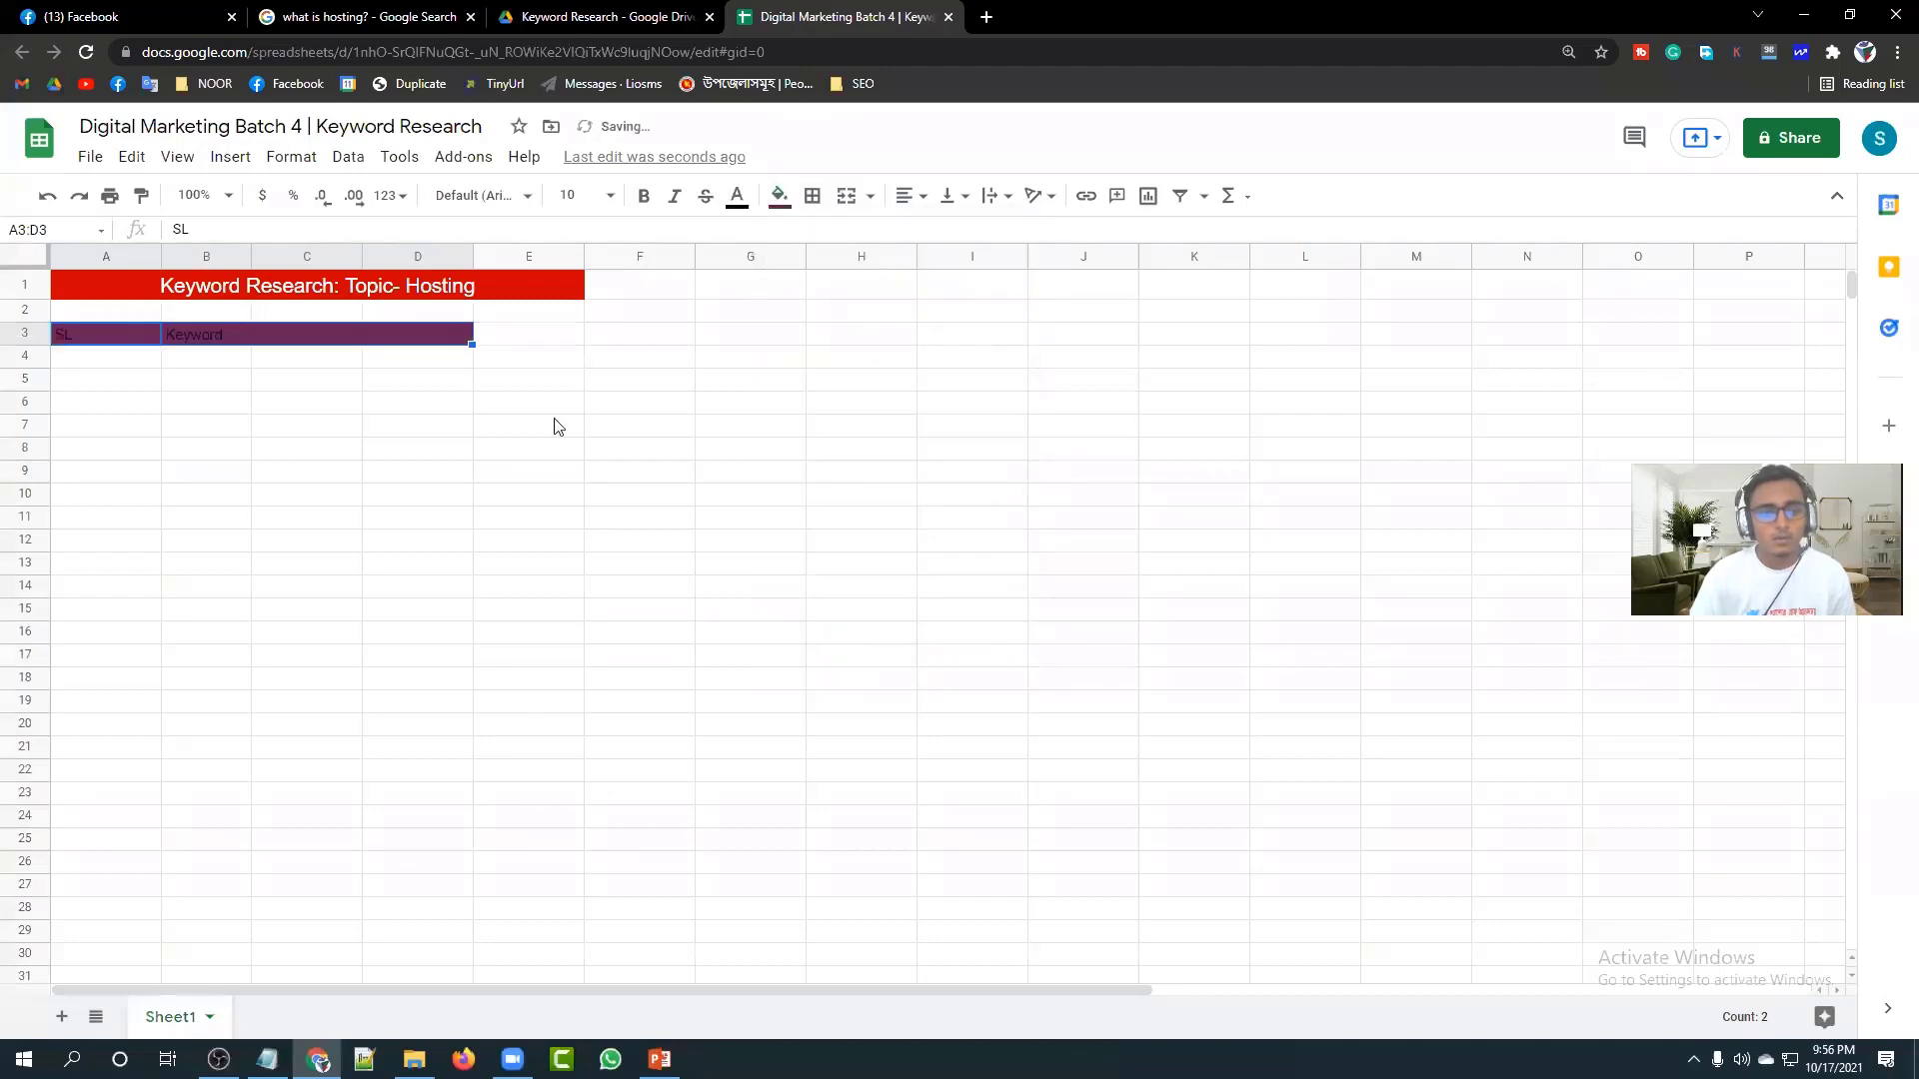
{"action": "left_click", "coordinate": [1005, 524]}
Format the text of header cells A3 to D3 as size 12, bold and white.
{"action": "left_click", "coordinate": [577, 196]}
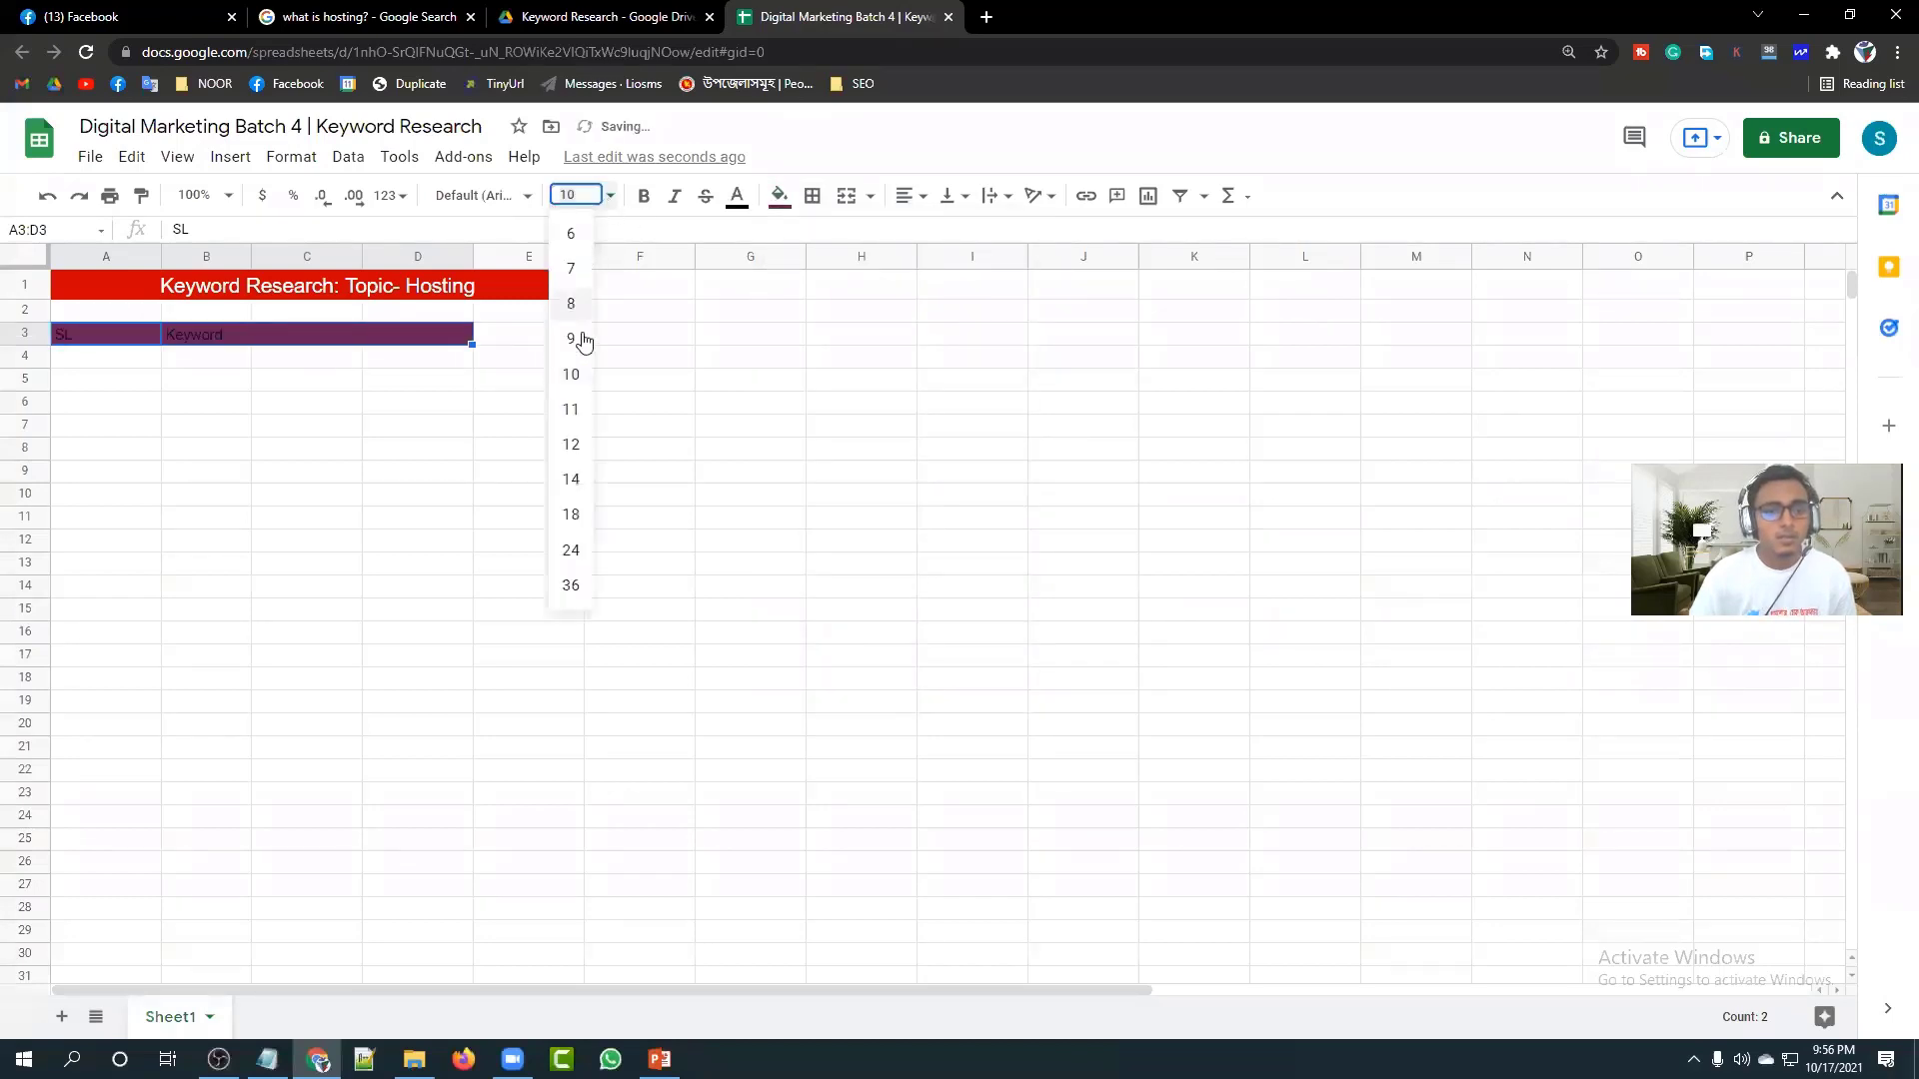
{"action": "left_click", "coordinate": [572, 445]}
{"action": "left_click", "coordinate": [643, 196]}
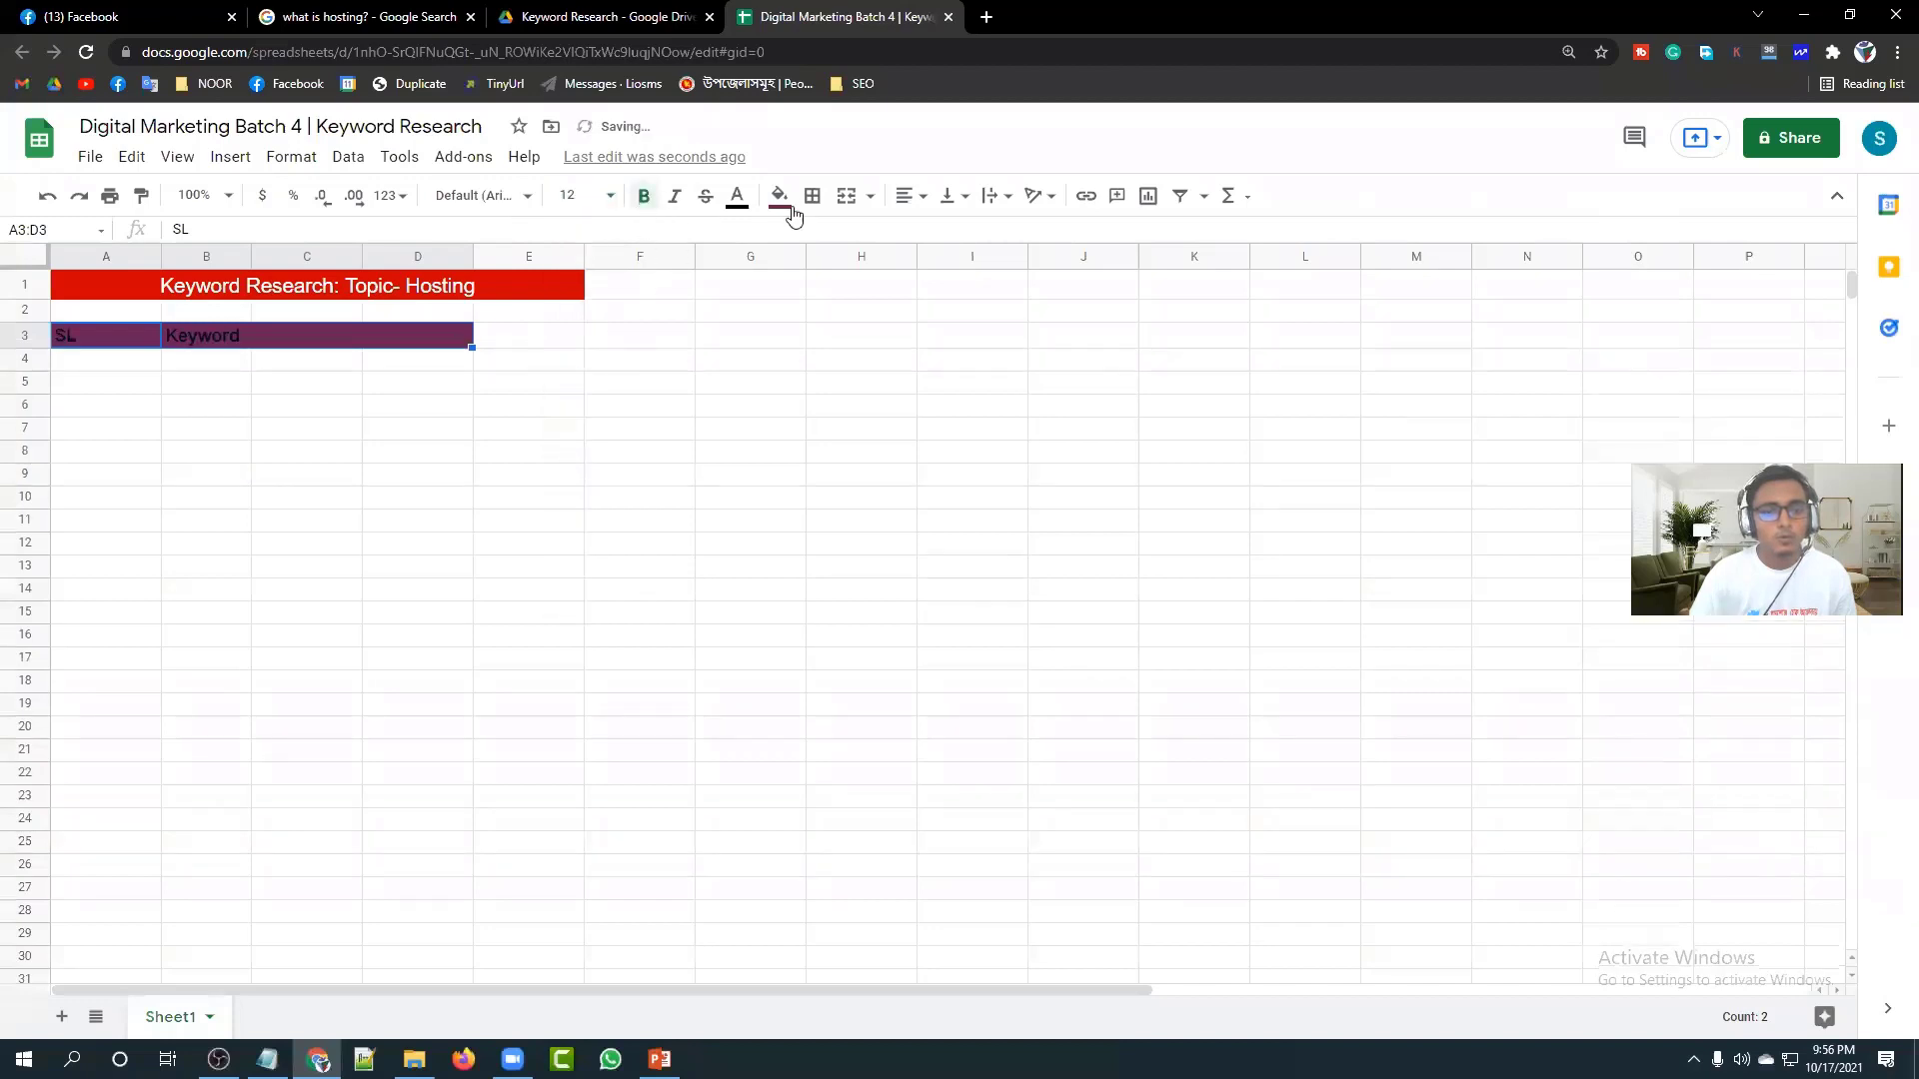
{"action": "left_click", "coordinate": [737, 195]}
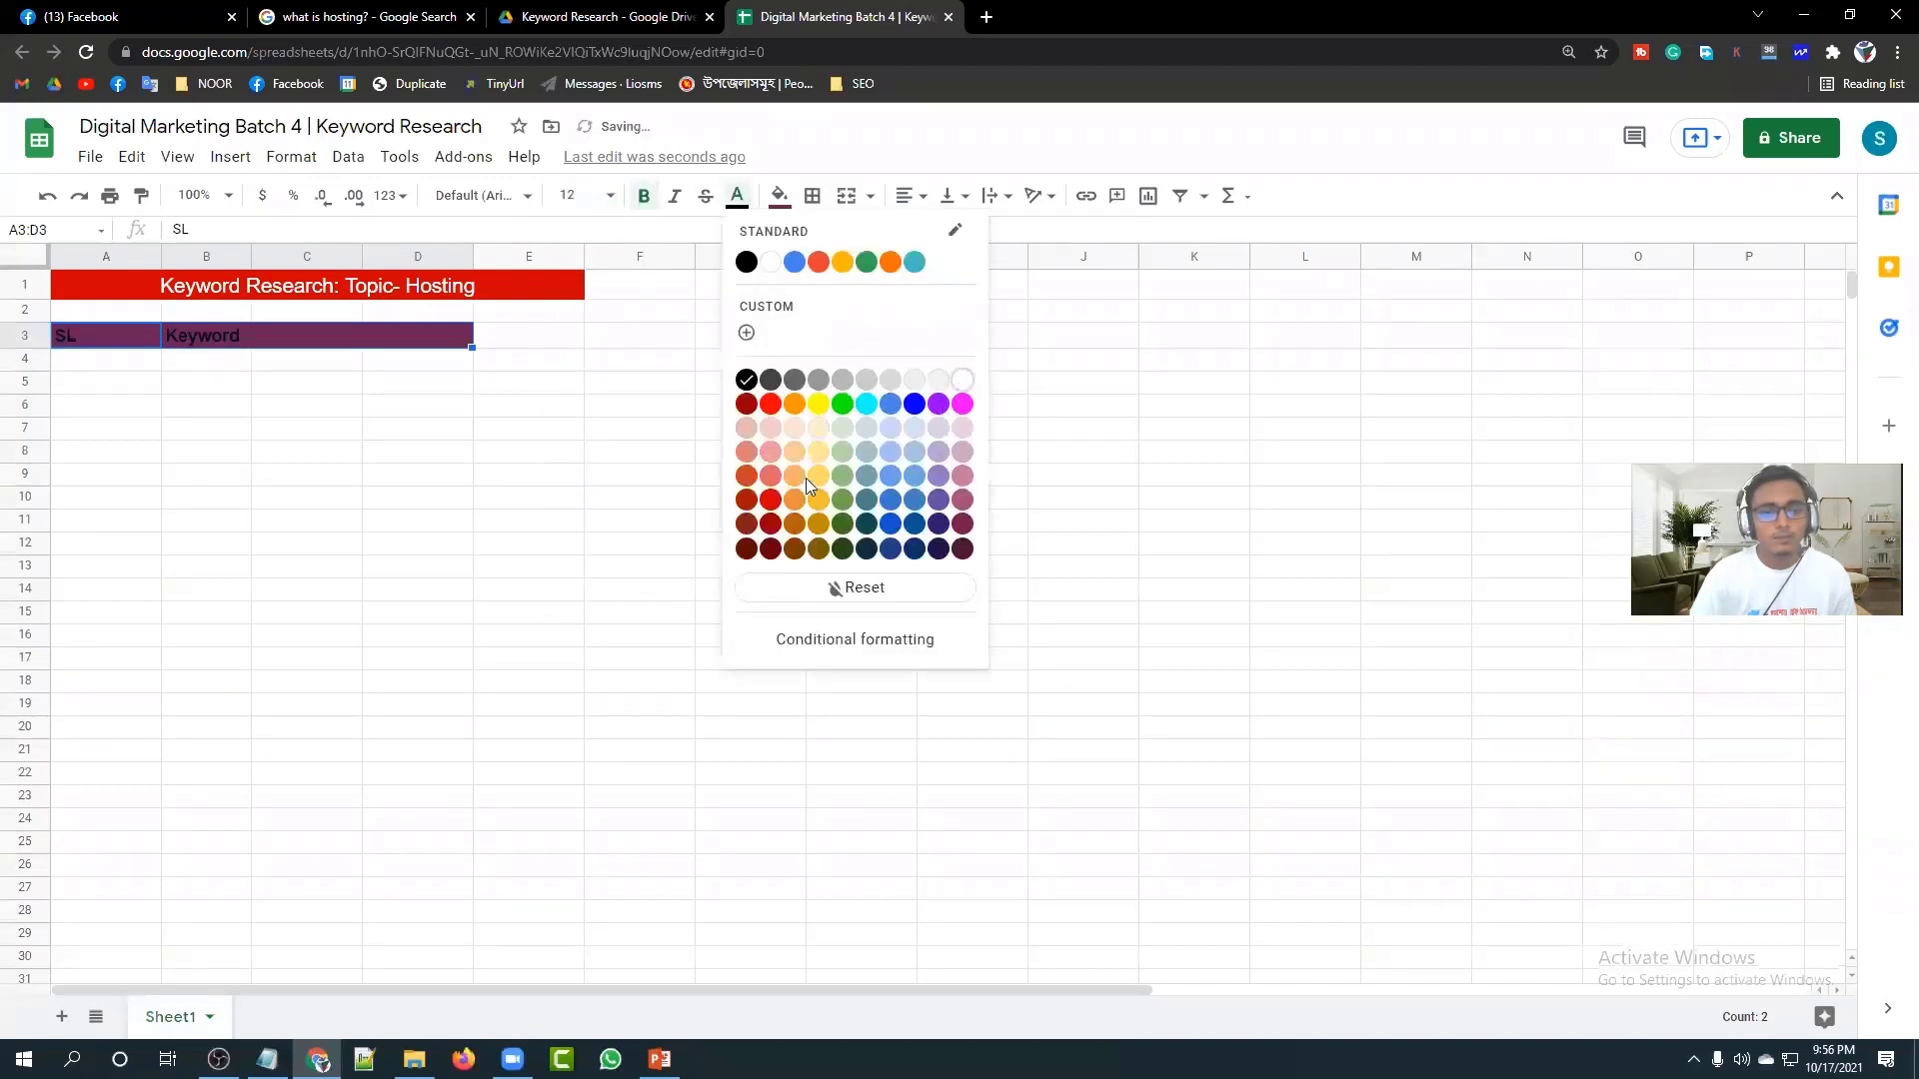
{"action": "left_click", "coordinate": [962, 380]}
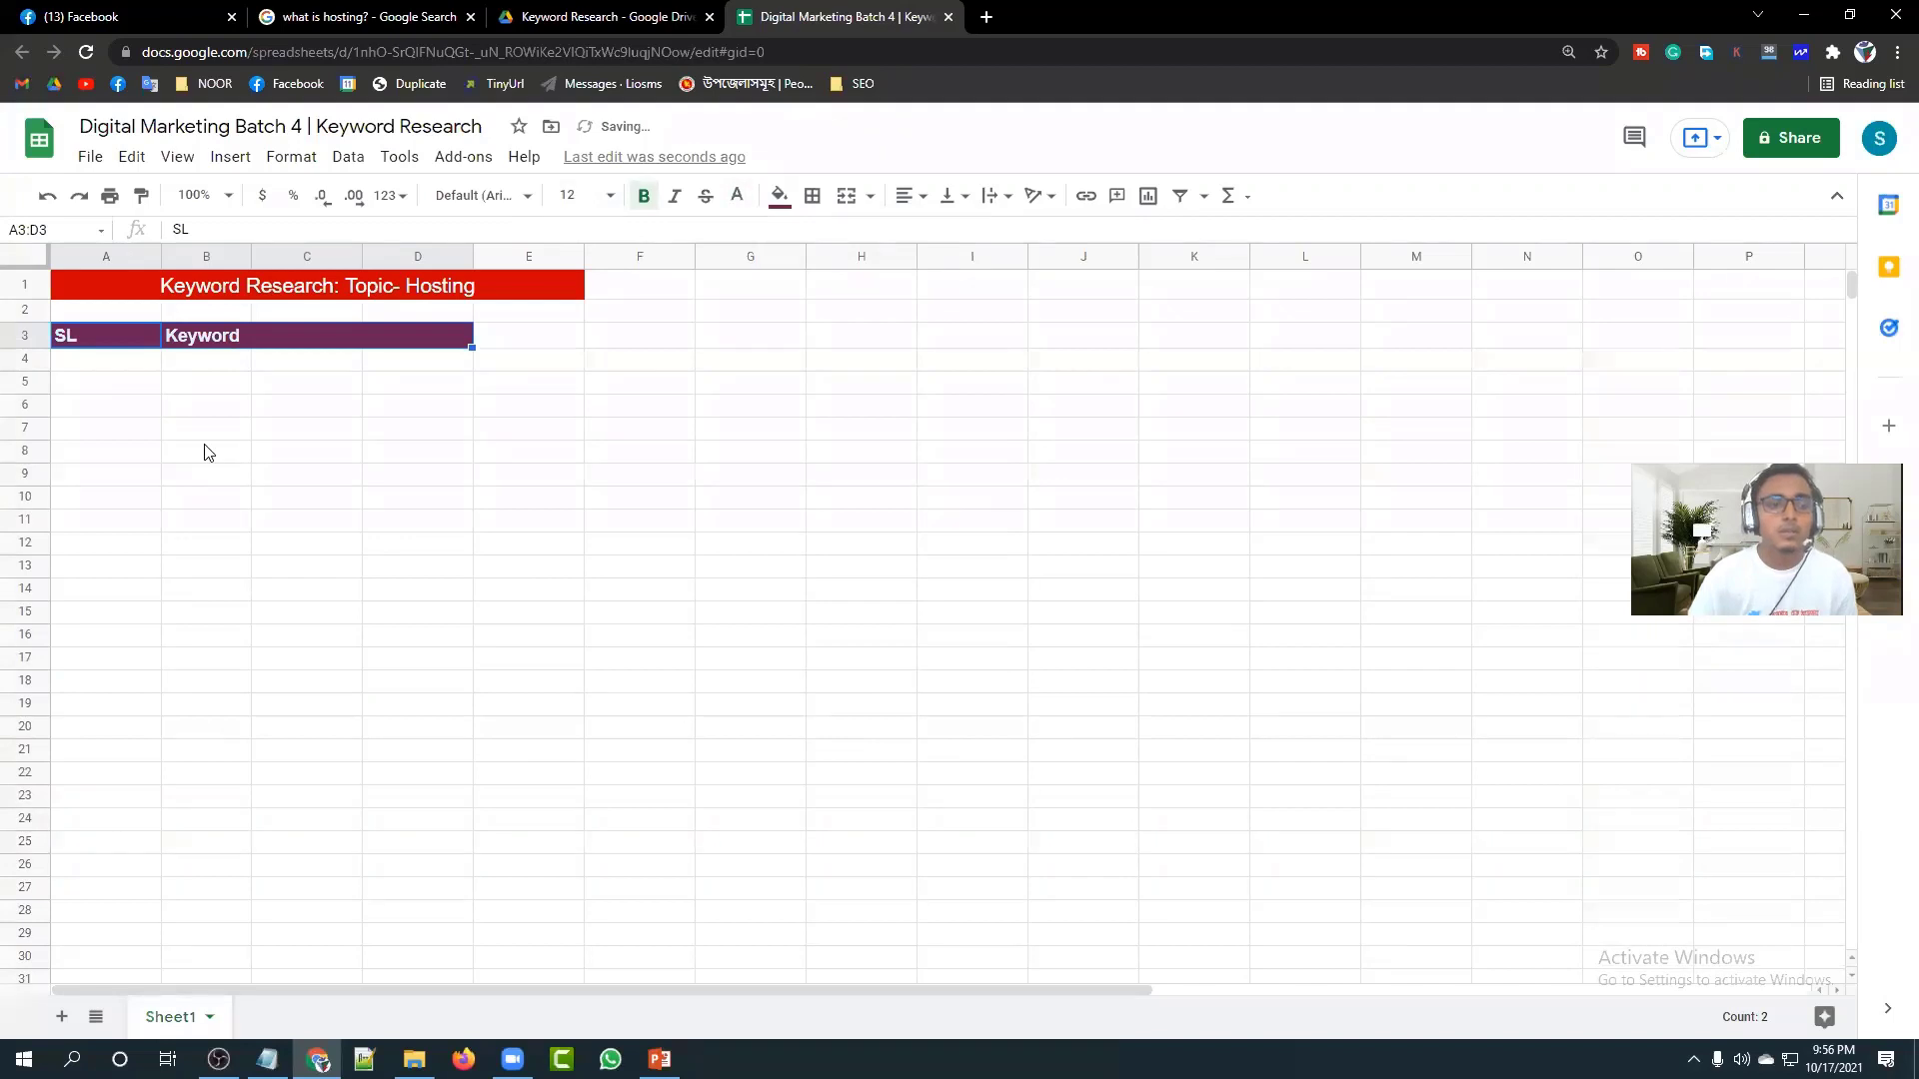
Center the text horizontally in header cells A3 to D3.
{"action": "left_click", "coordinate": [903, 195]}
{"action": "left_click", "coordinate": [929, 237]}
{"action": "left_click", "coordinate": [567, 548]}
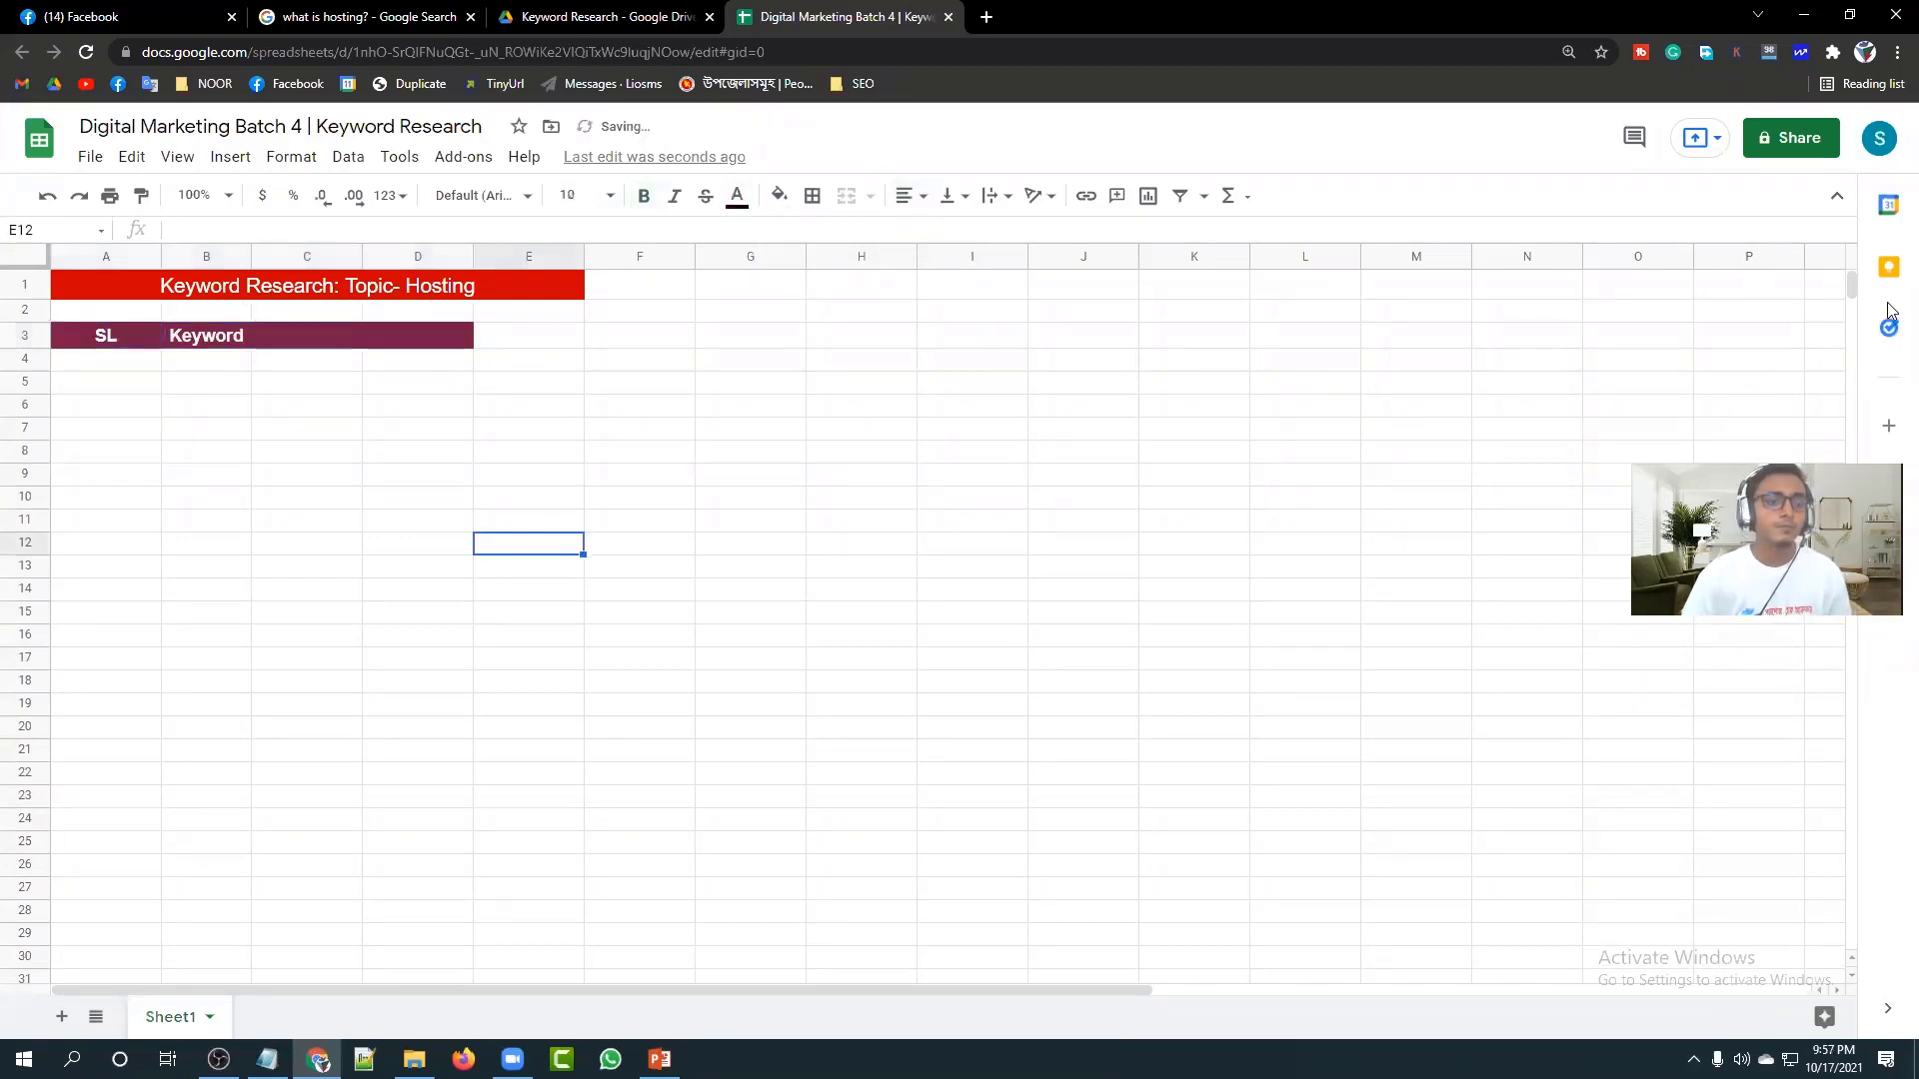
Enter the serial numbers 1, 2 and 3 under the SL header in A4 to A6.
{"action": "left_click", "coordinate": [358, 568]}
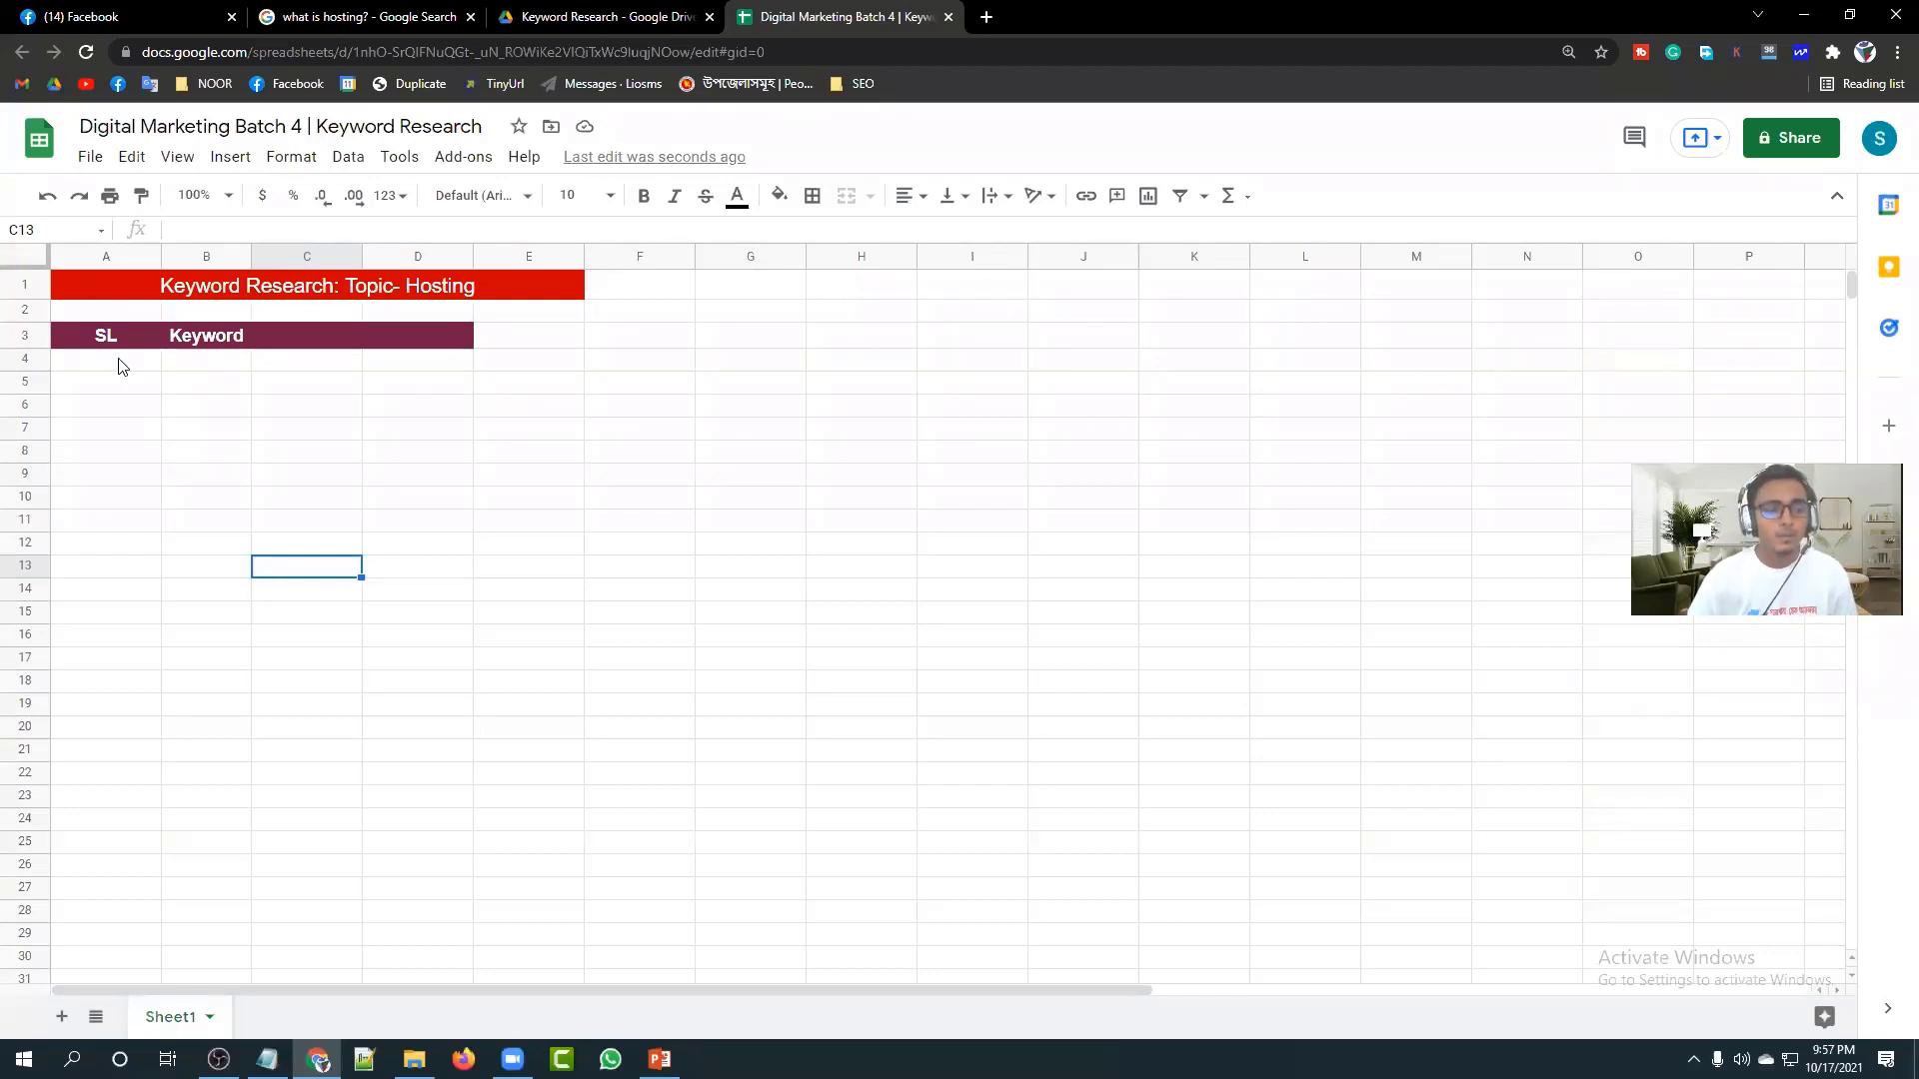
{"action": "left_click", "coordinate": [119, 366]}
{"action": "type", "text": "1"}
{"action": "key", "text": "Return"}
{"action": "type", "text": "2"}
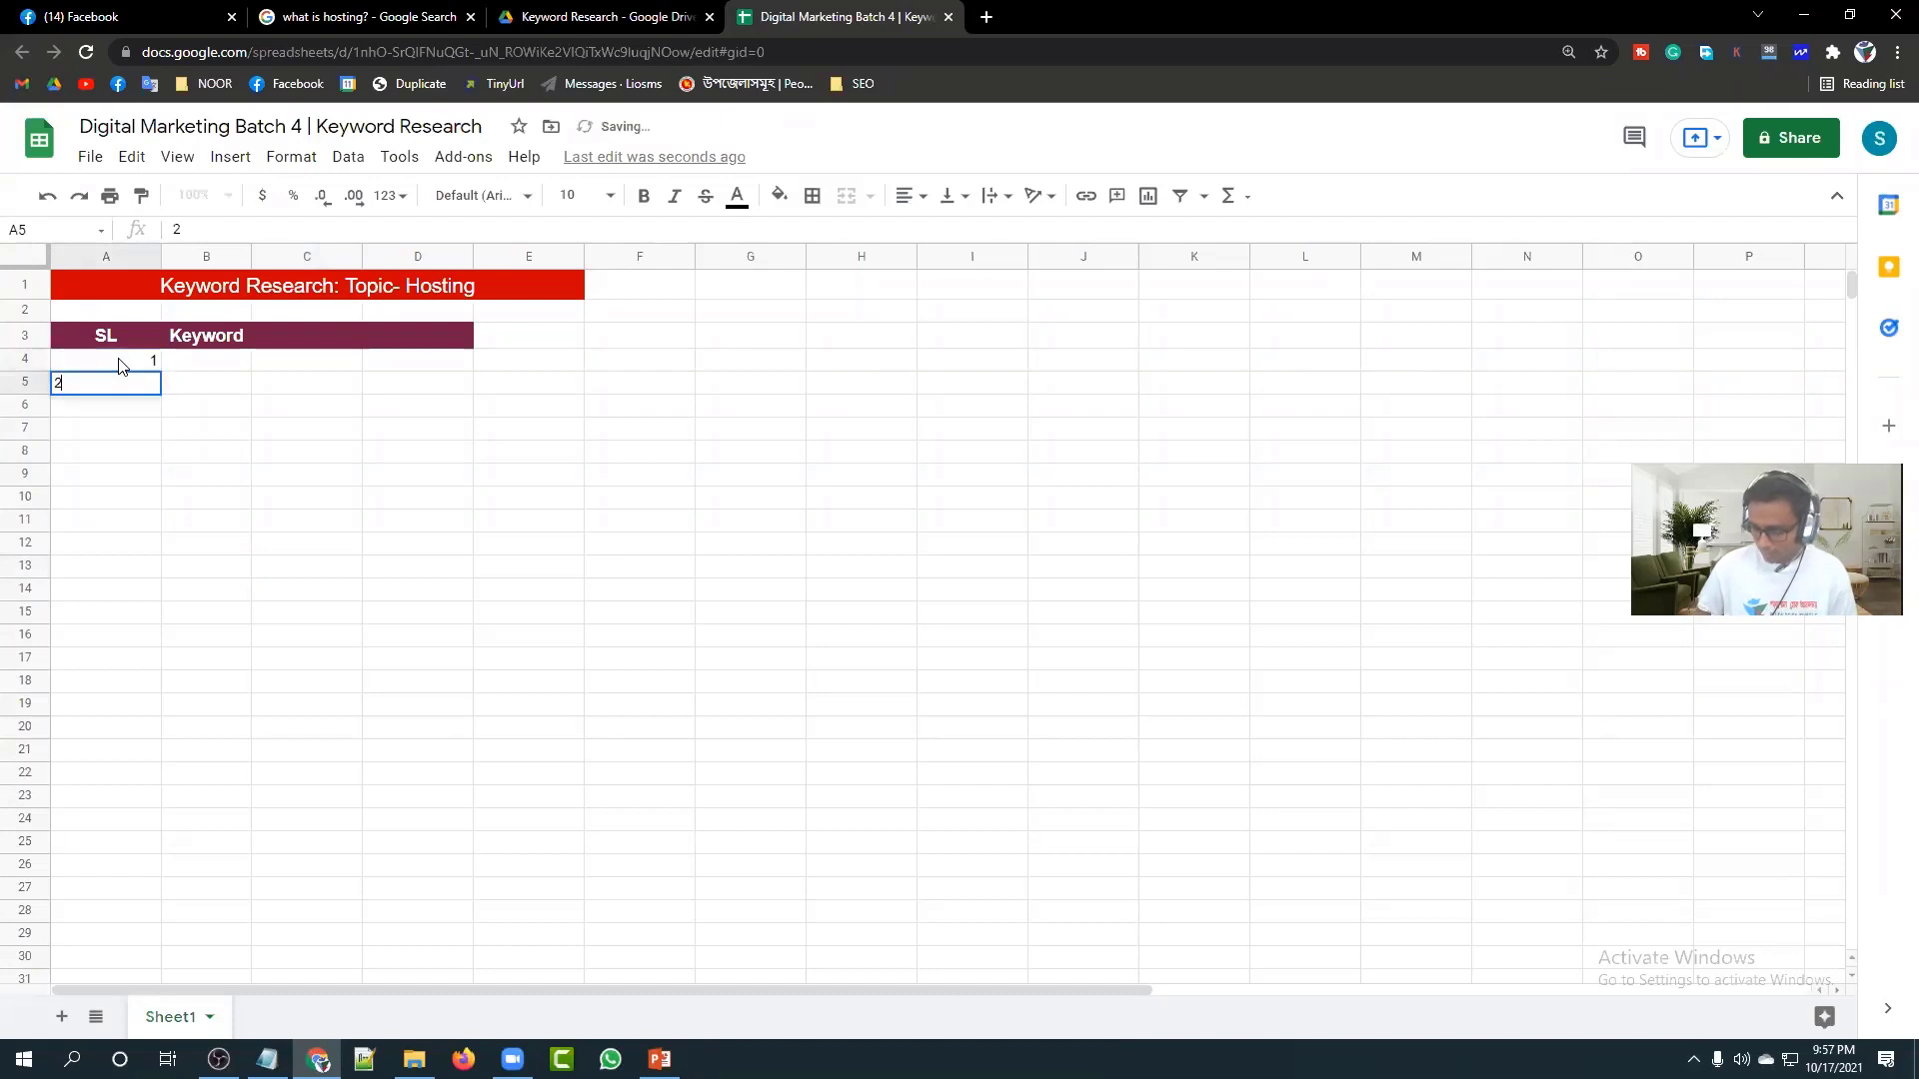
{"action": "key", "text": "Return"}
{"action": "type", "text": "3"}
{"action": "key", "text": "Return"}
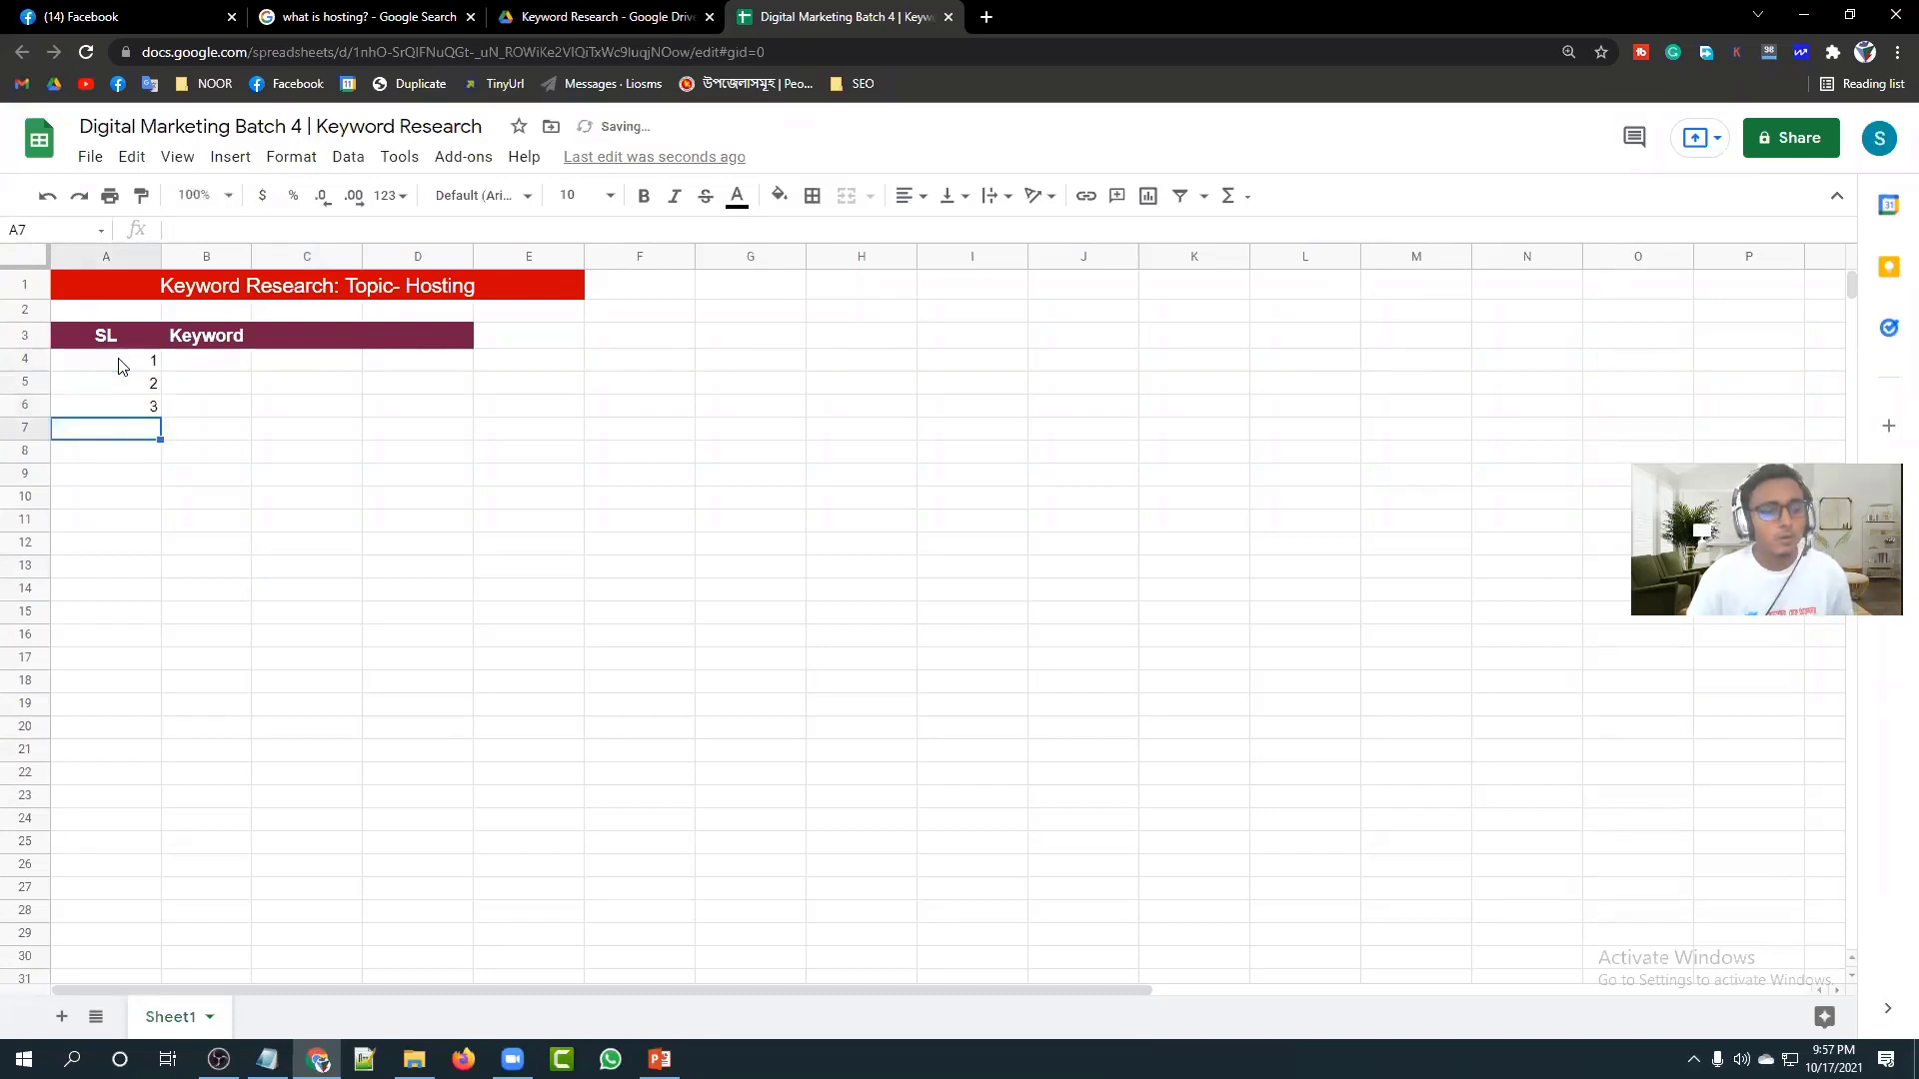
Continue the serial number series from A5 and A6 down column A to row 40.
{"action": "left_click", "coordinate": [118, 365]}
{"action": "left_click", "coordinate": [129, 392]}
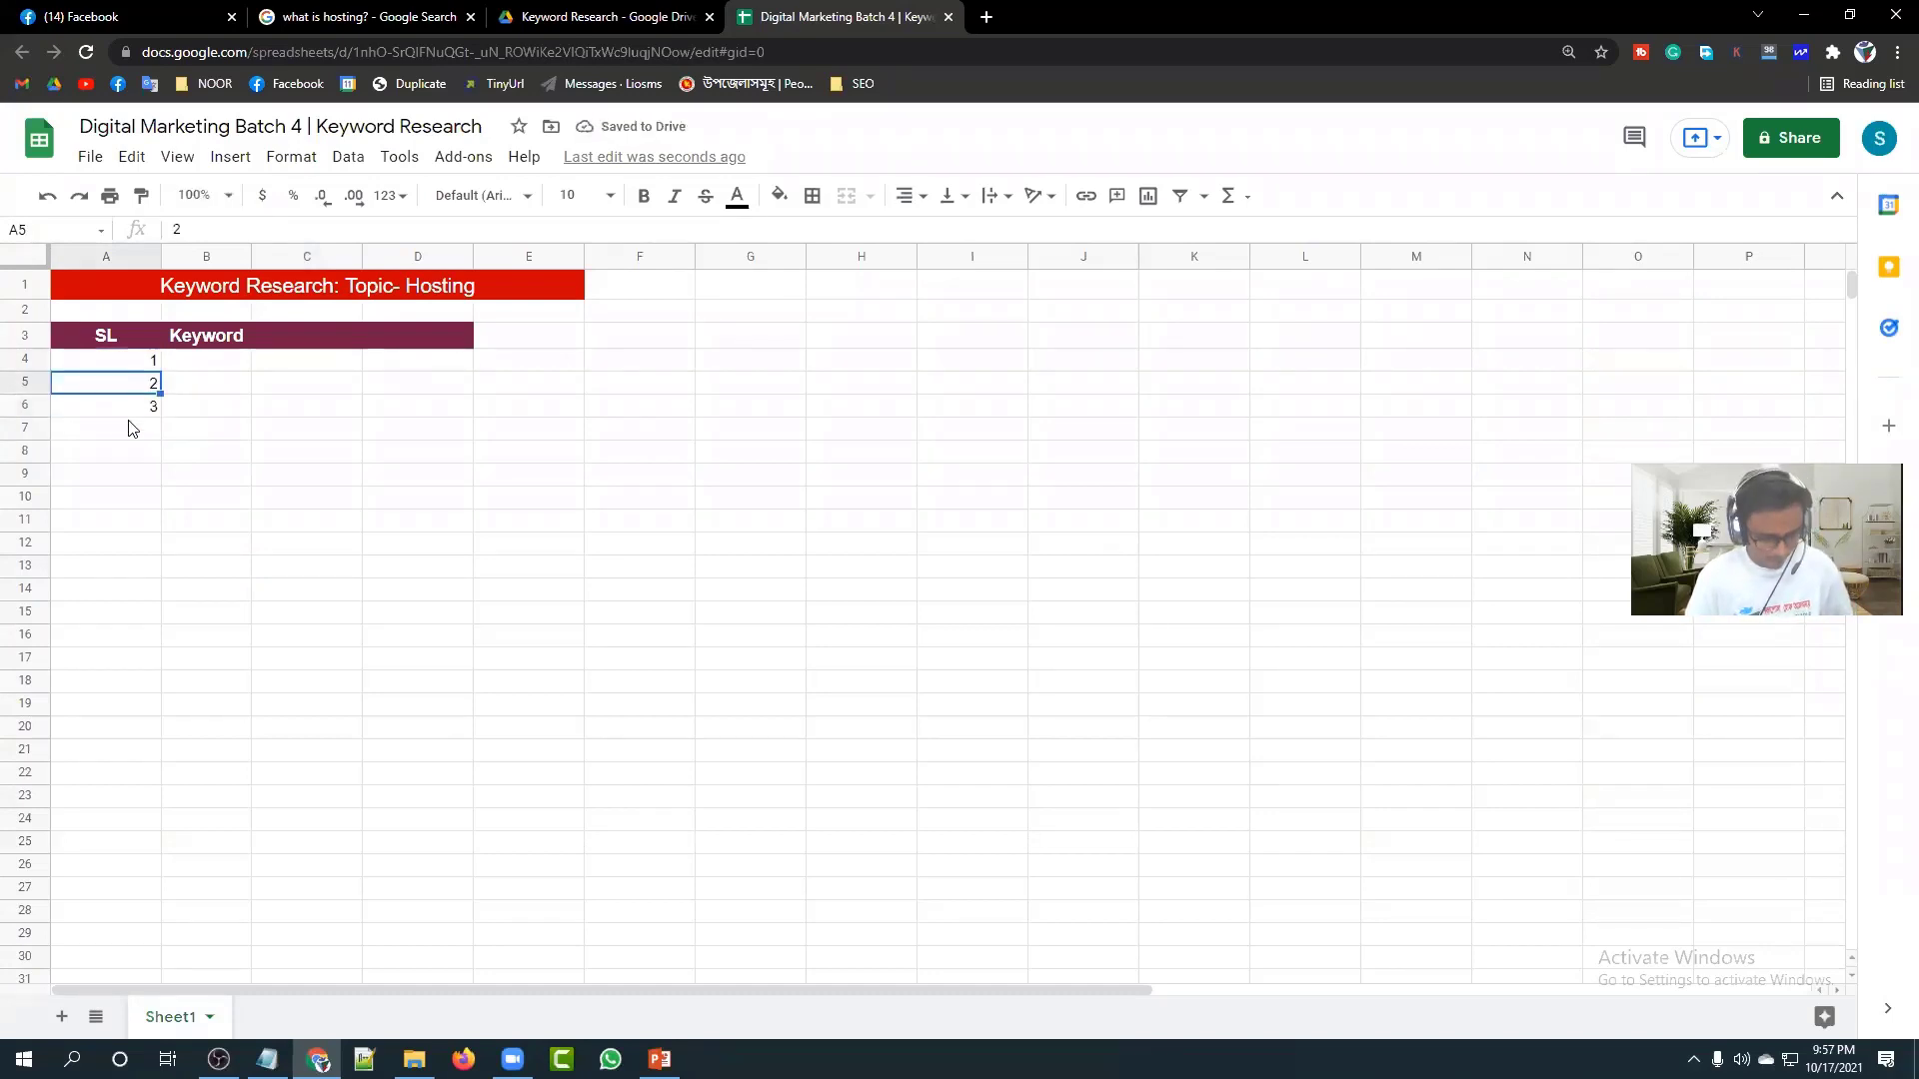
{"action": "left_click", "coordinate": [138, 416], "text": "shift"}
{"action": "left_click_drag", "start_coordinate": [159, 416], "coordinate": [160, 975]}
{"action": "scroll", "coordinate": [281, 797], "scroll_direction": "up", "scroll_amount": 3}
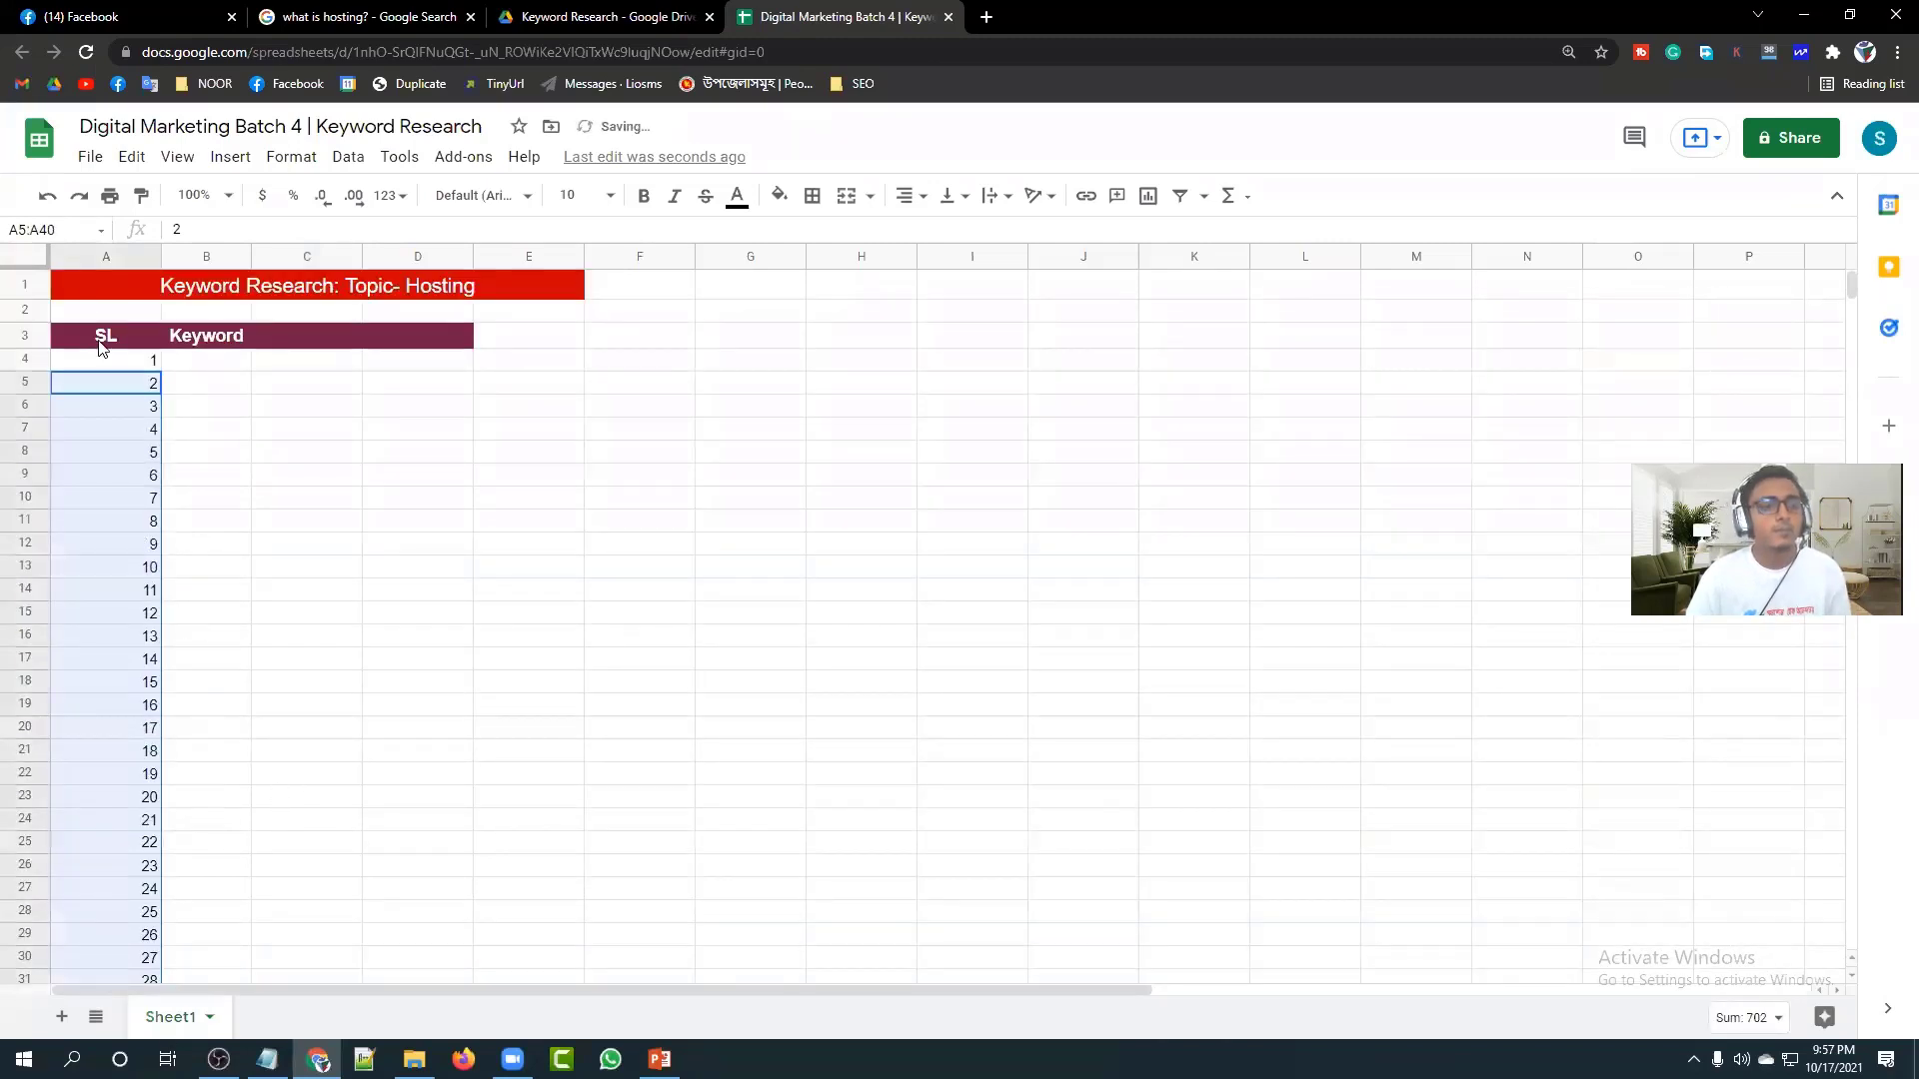
Center the serial numbers in column A horizontally.
{"action": "left_click", "coordinate": [110, 255]}
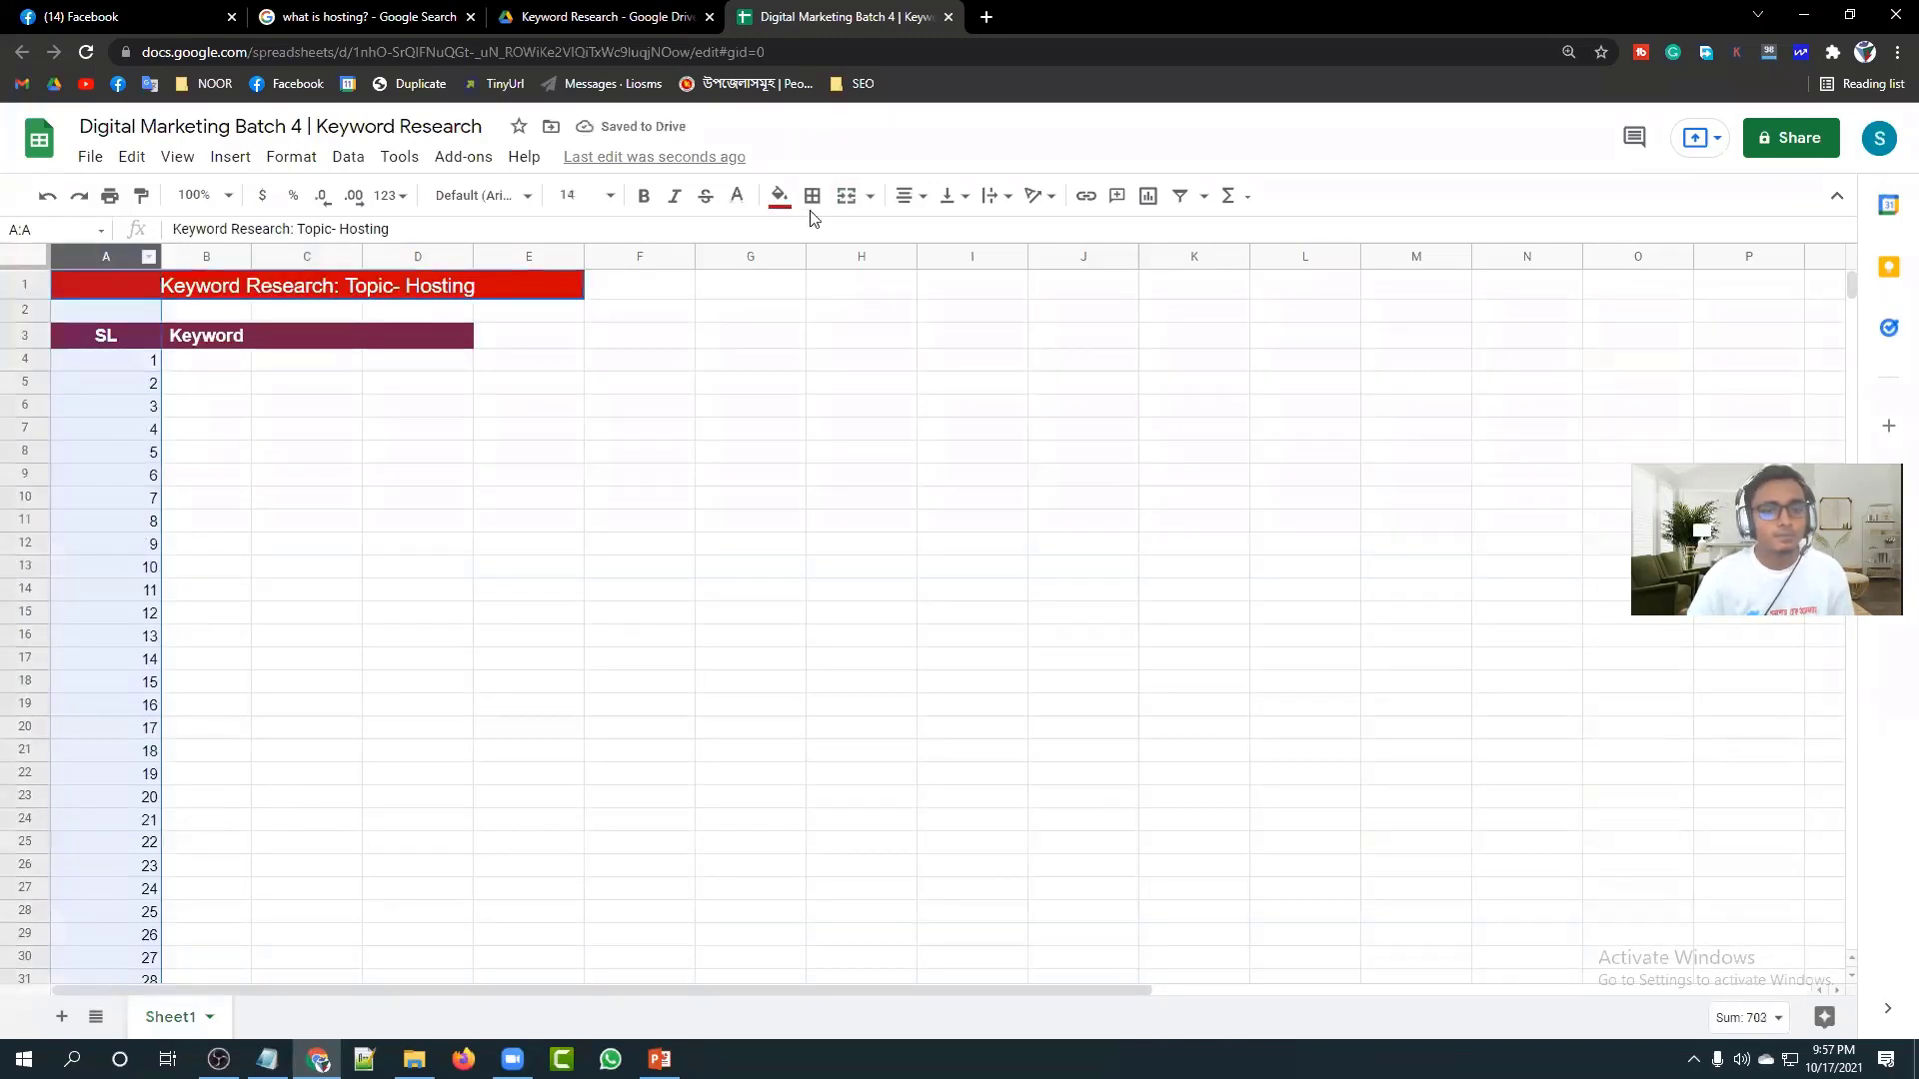
{"action": "left_click", "coordinate": [915, 205]}
{"action": "left_click", "coordinate": [930, 230]}
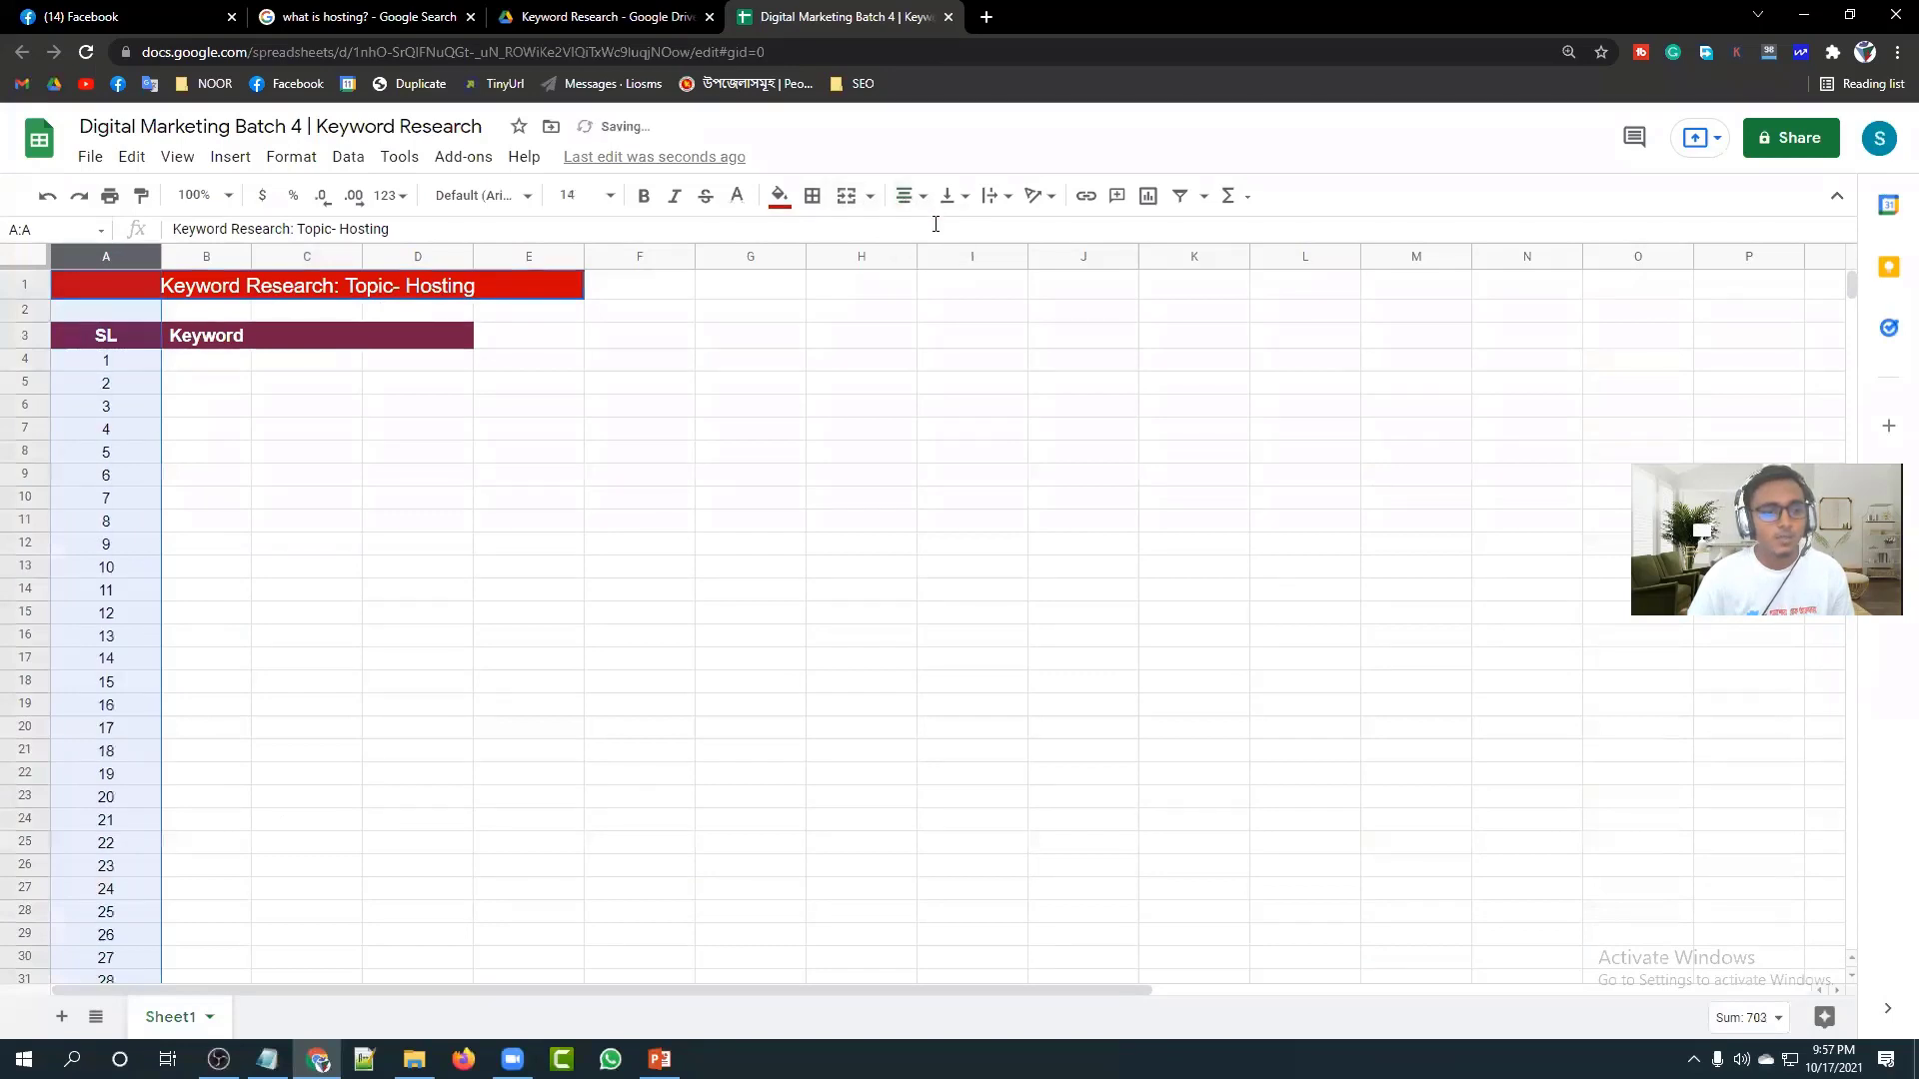
{"action": "left_click", "coordinate": [547, 736]}
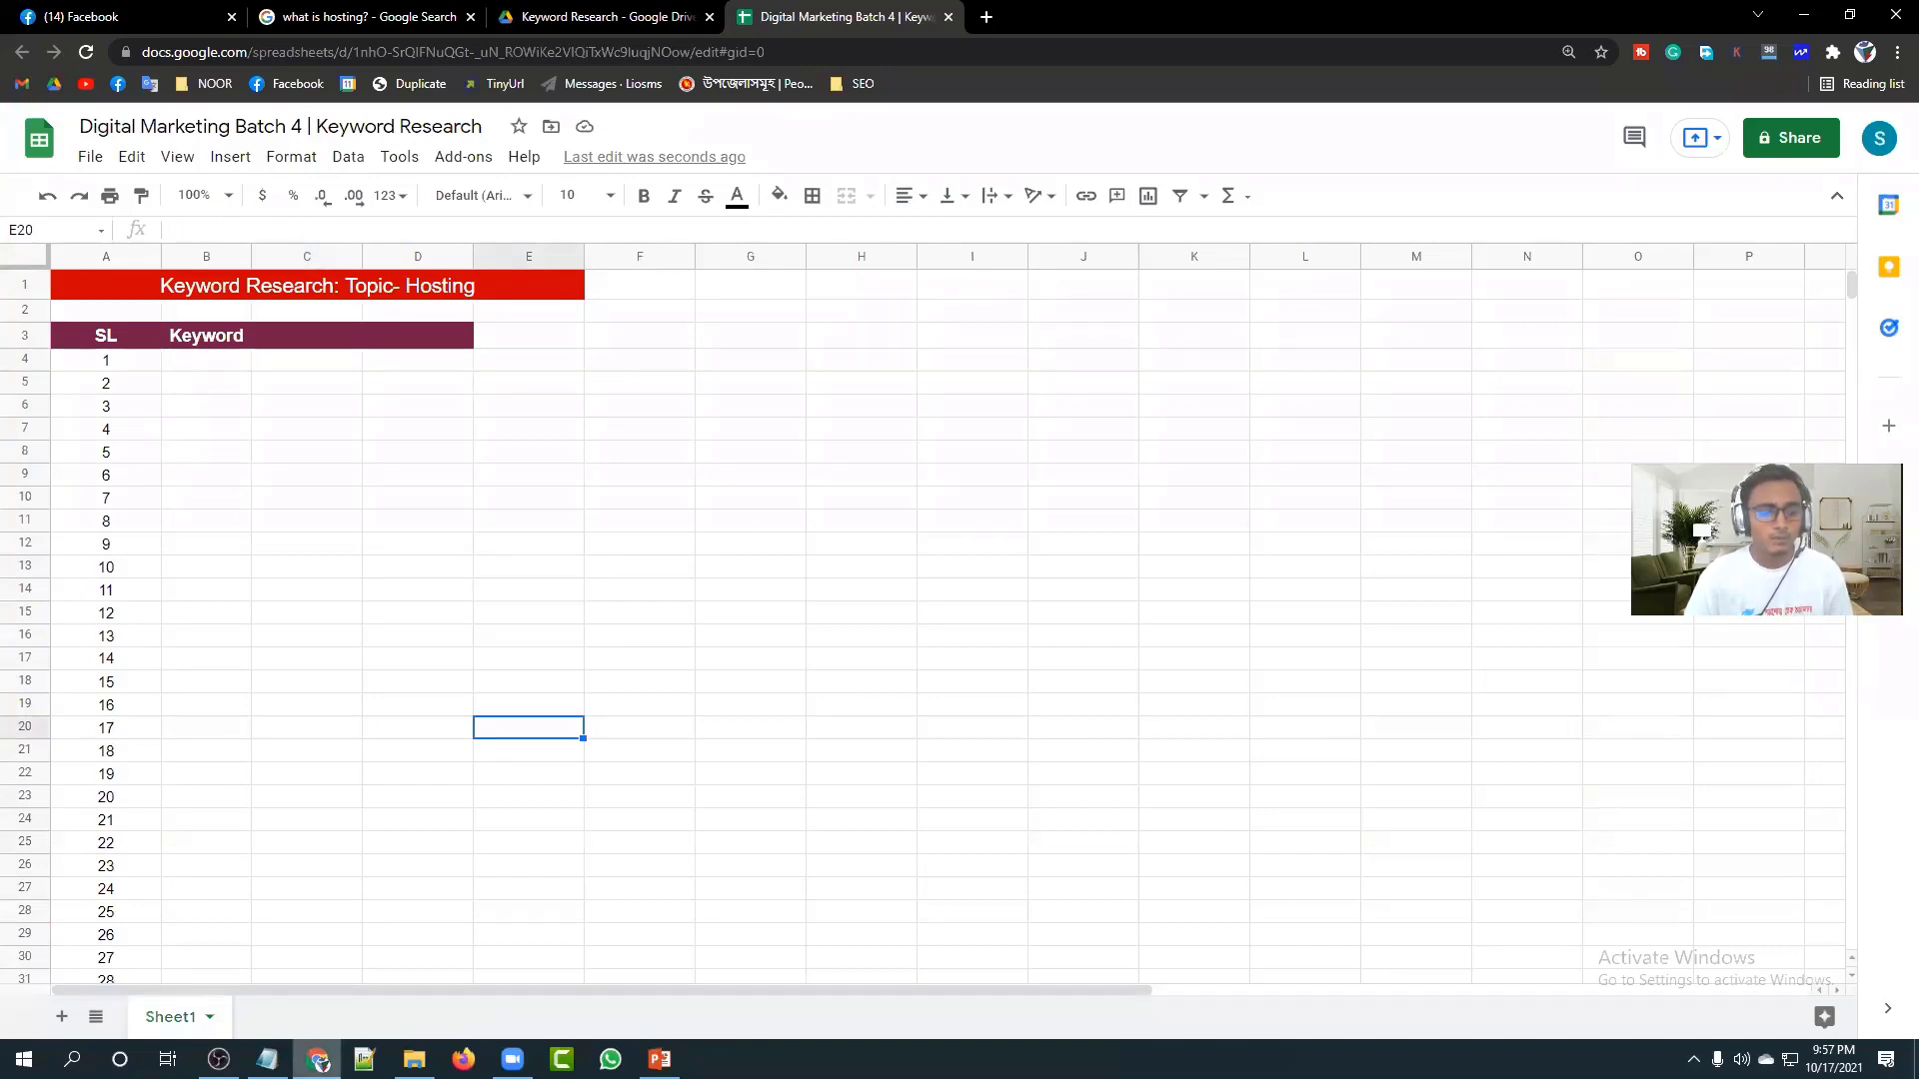
Switch to the Google search results and run the search for "what is hosting?" again.
{"action": "left_click", "coordinate": [318, 1060]}
{"action": "left_click", "coordinate": [318, 1060]}
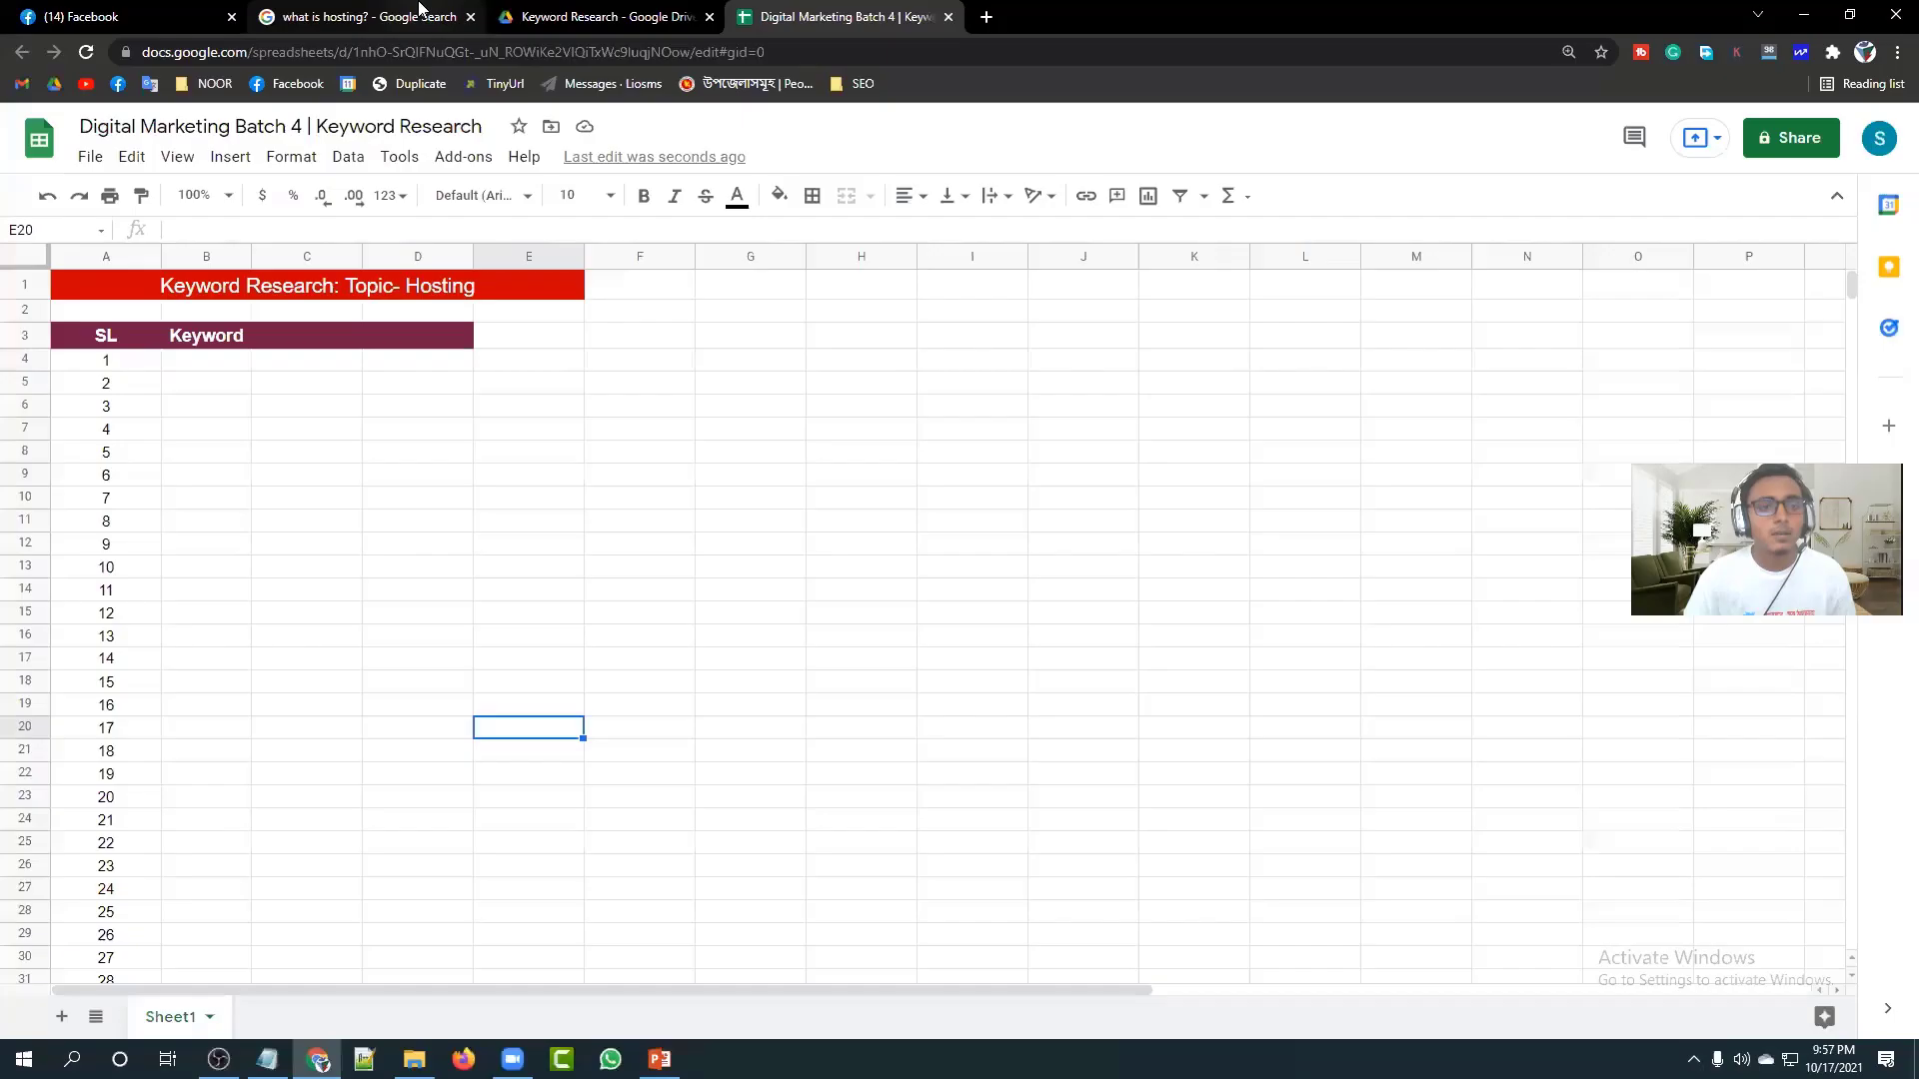
{"action": "left_click", "coordinate": [440, 14]}
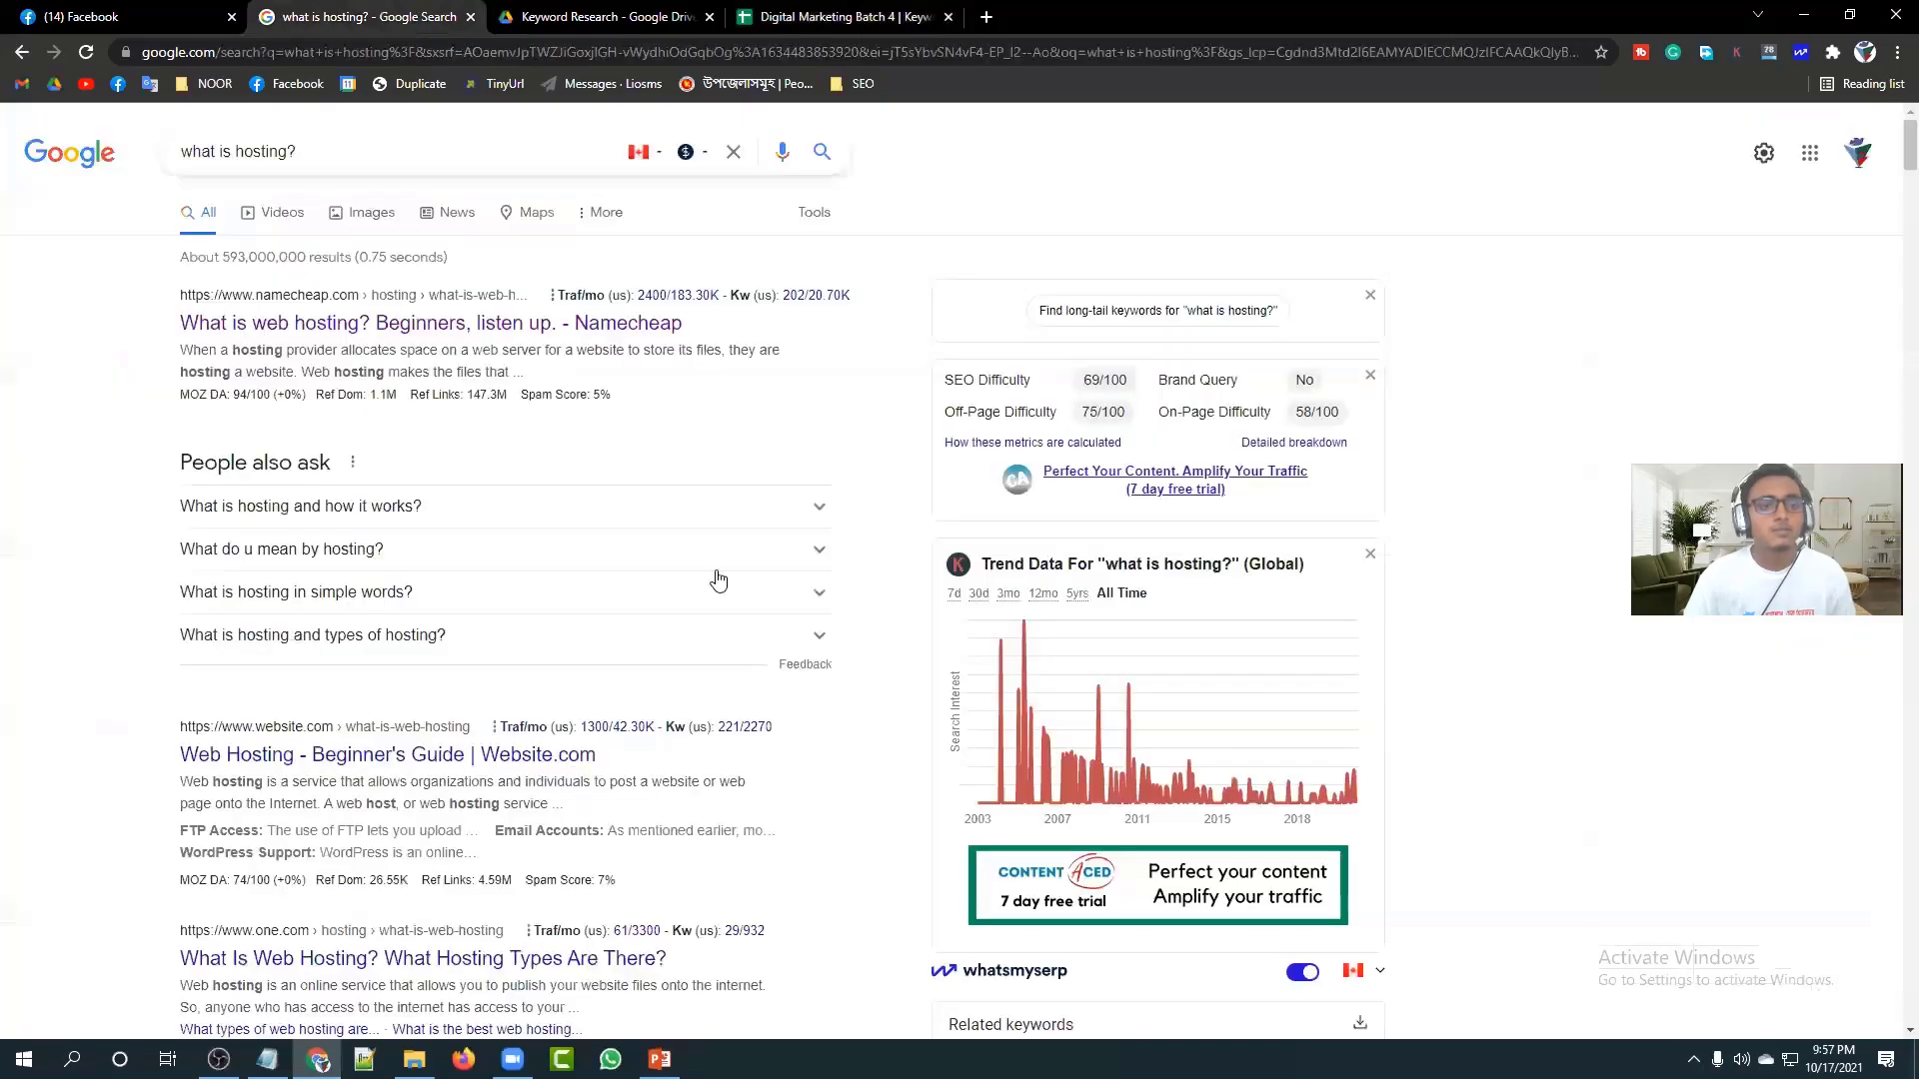
{"action": "left_click", "coordinate": [362, 149]}
{"action": "key", "text": "Return"}
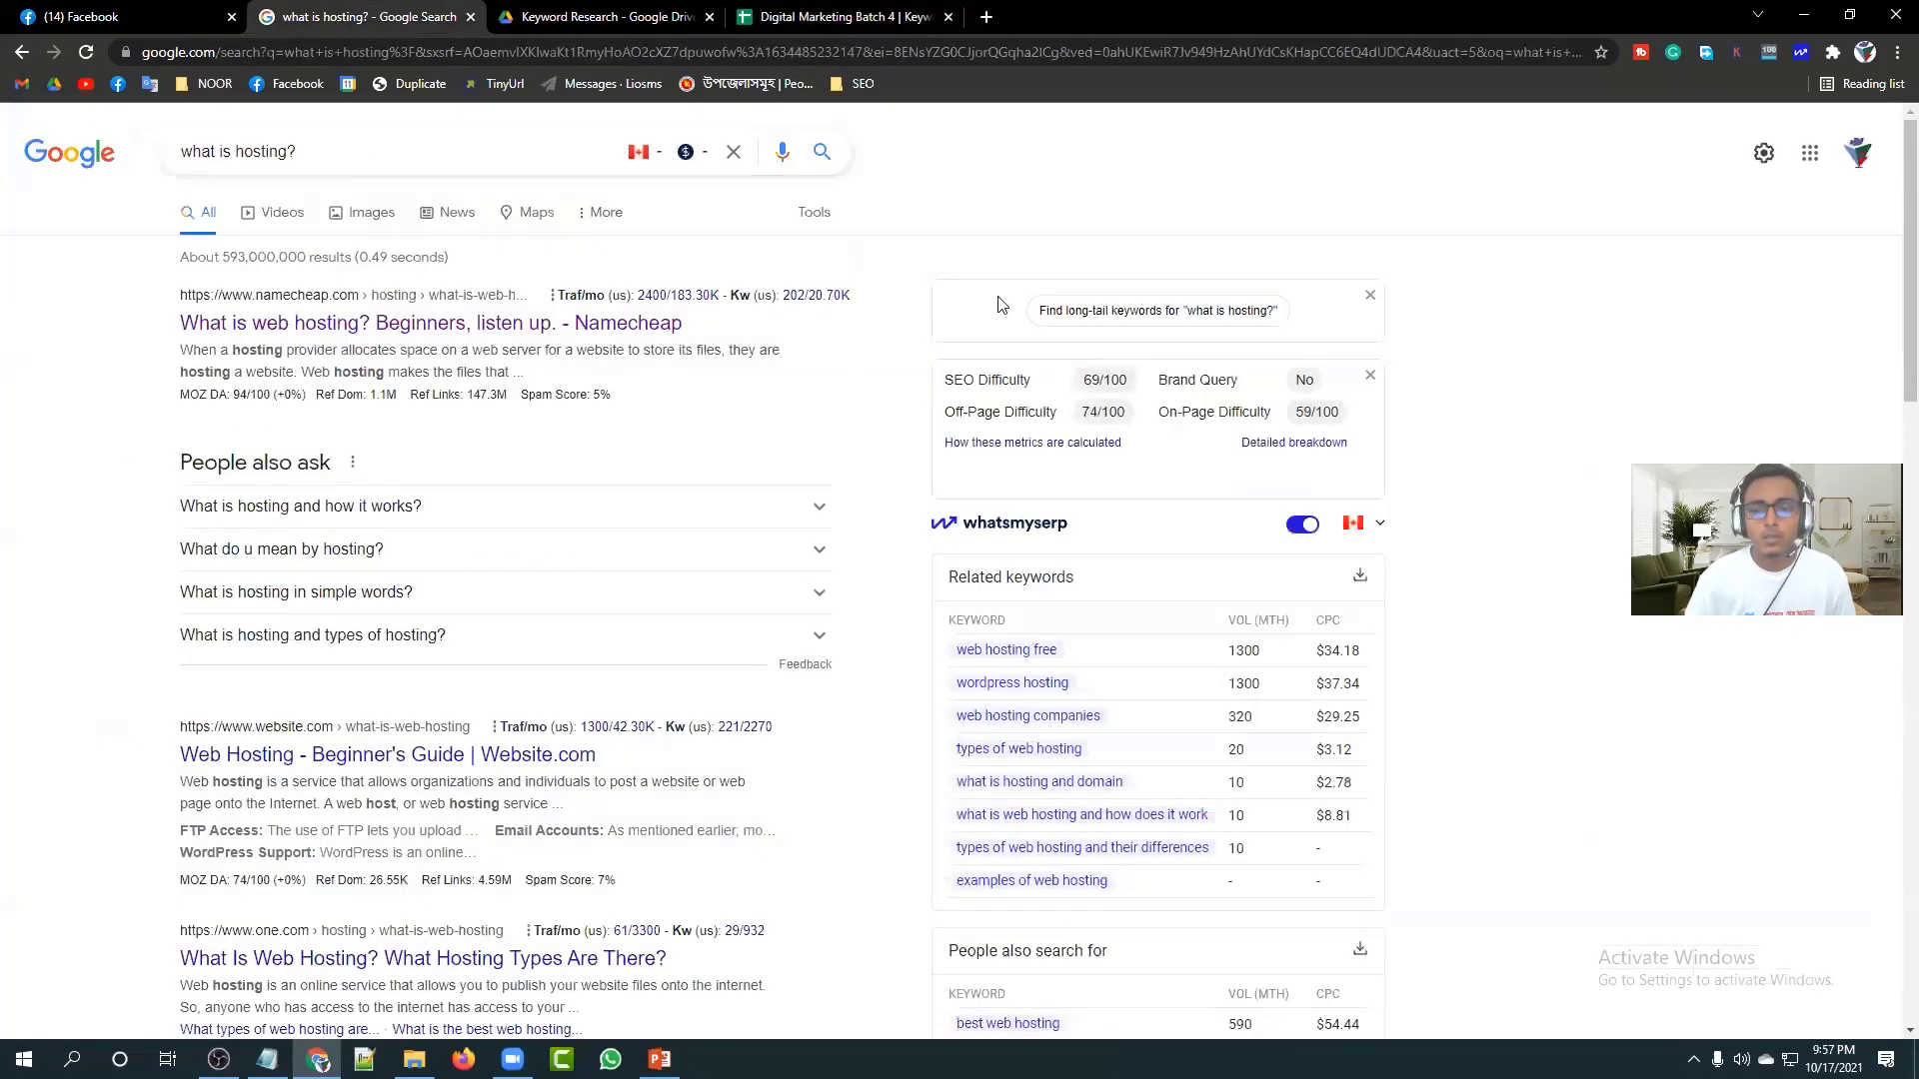
Copy the Related keywords rows with their volume and CPC from the search results and paste them at cell B4 of the keyword sheet.
{"action": "scroll", "coordinate": [948, 312], "scroll_direction": "down", "scroll_amount": 2}
{"action": "scroll", "coordinate": [948, 312], "scroll_direction": "down", "scroll_amount": 4}
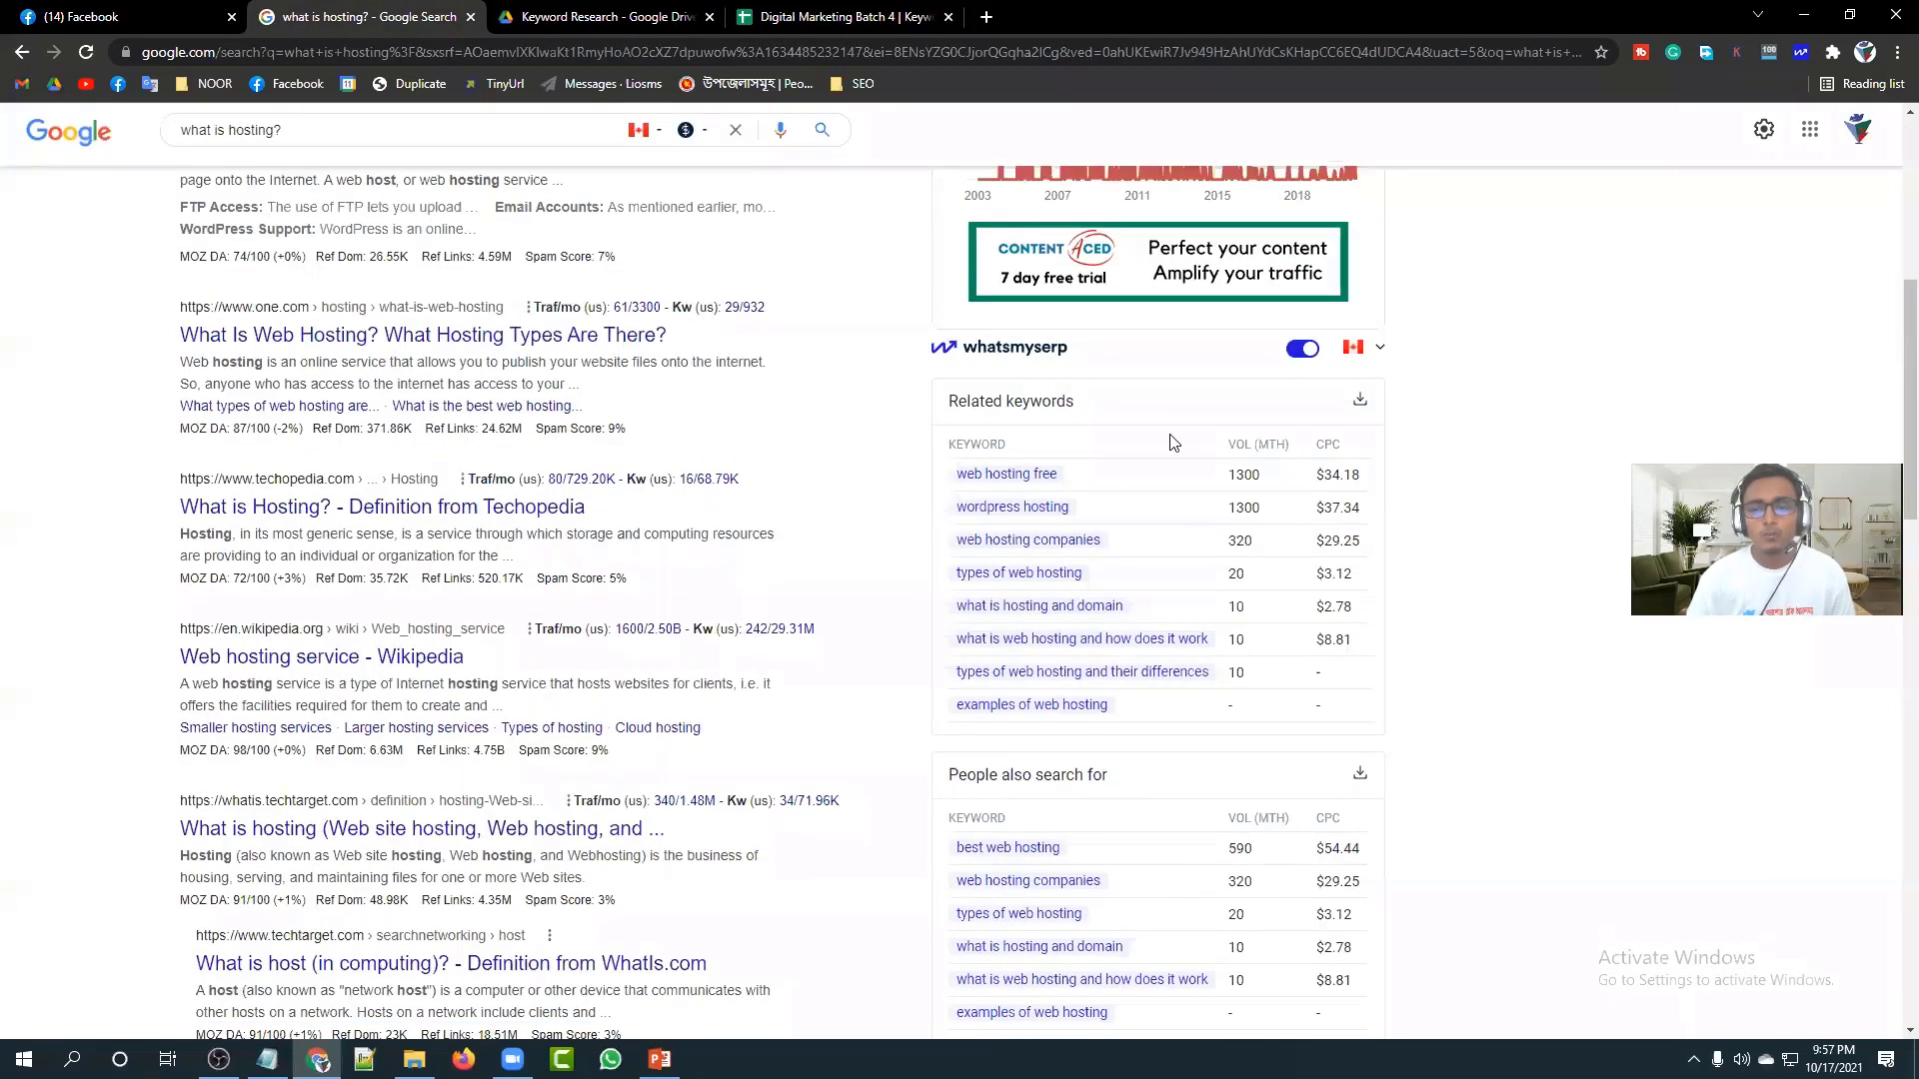
{"action": "scroll", "coordinate": [1172, 437], "scroll_direction": "down", "scroll_amount": 2}
{"action": "left_click_drag", "start_coordinate": [1129, 538], "coordinate": [957, 299]}
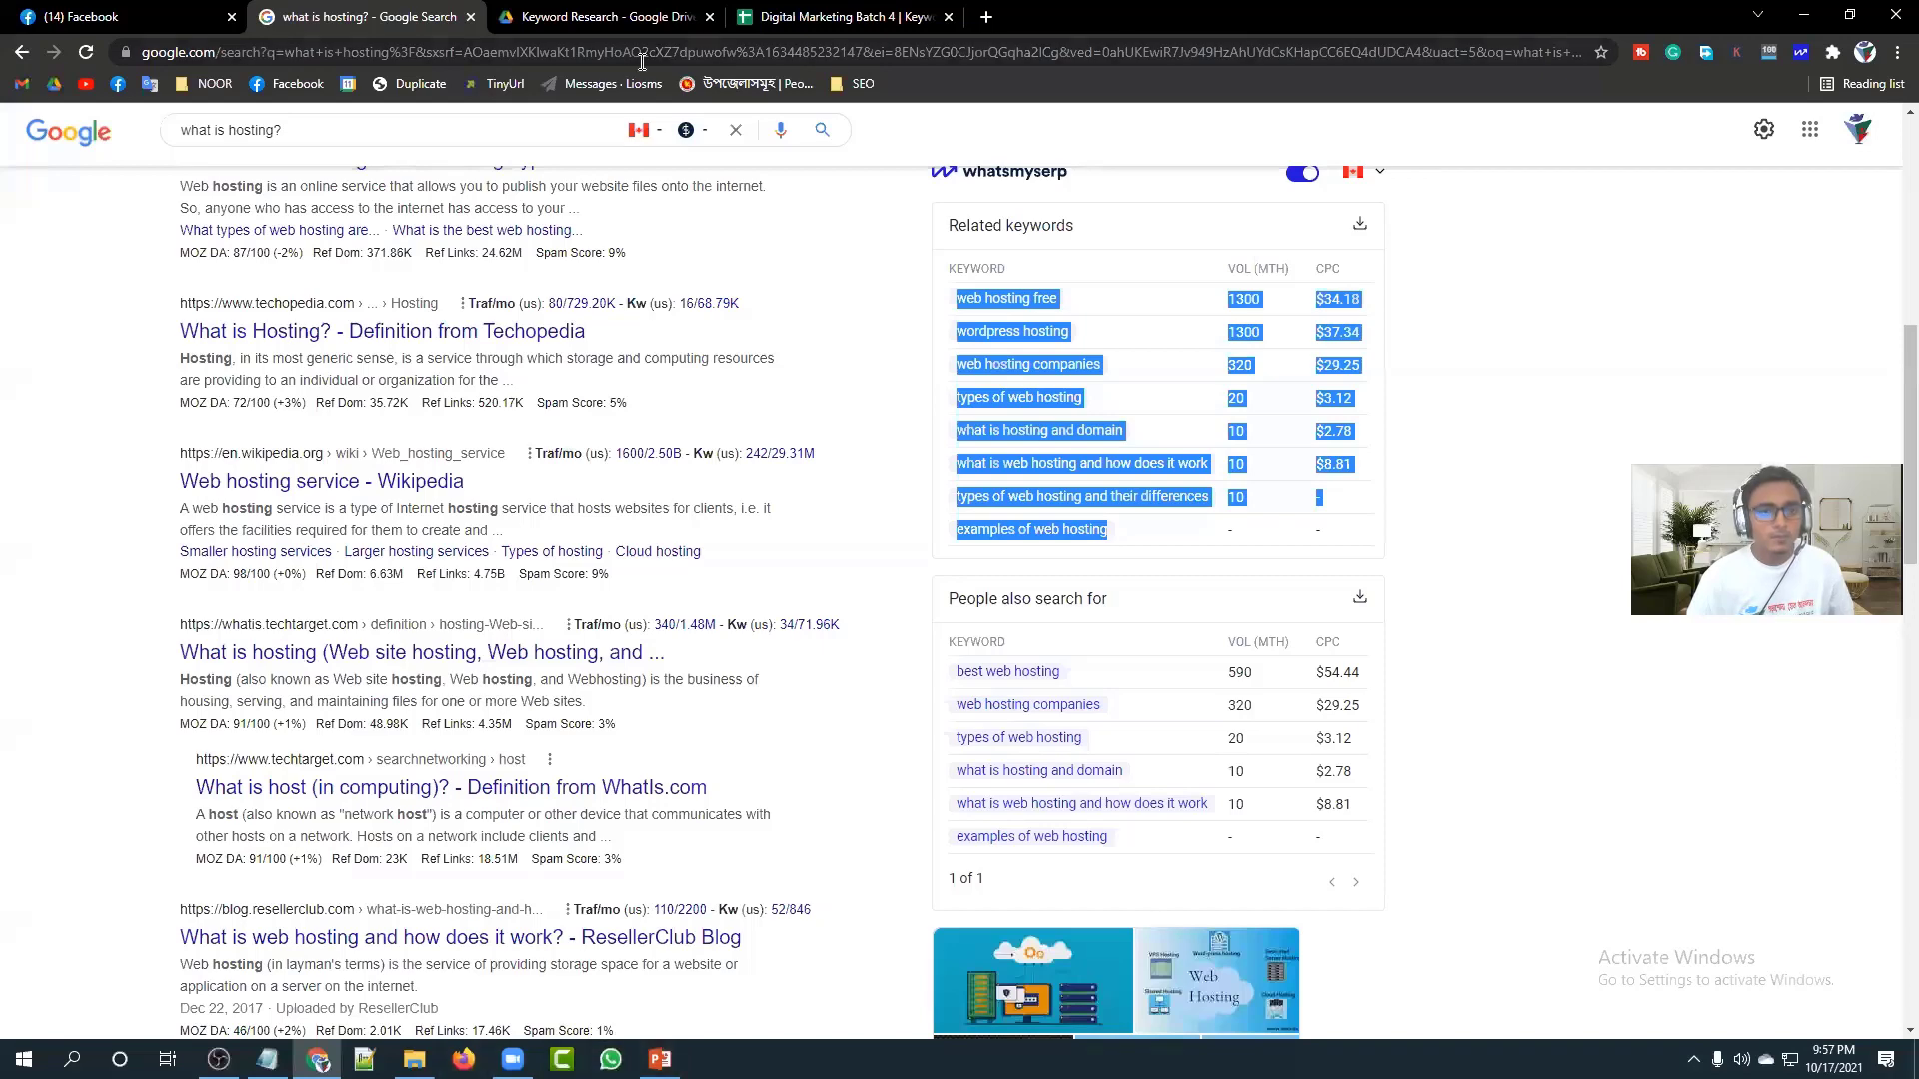
{"action": "left_click", "coordinate": [865, 15]}
{"action": "left_click", "coordinate": [199, 365]}
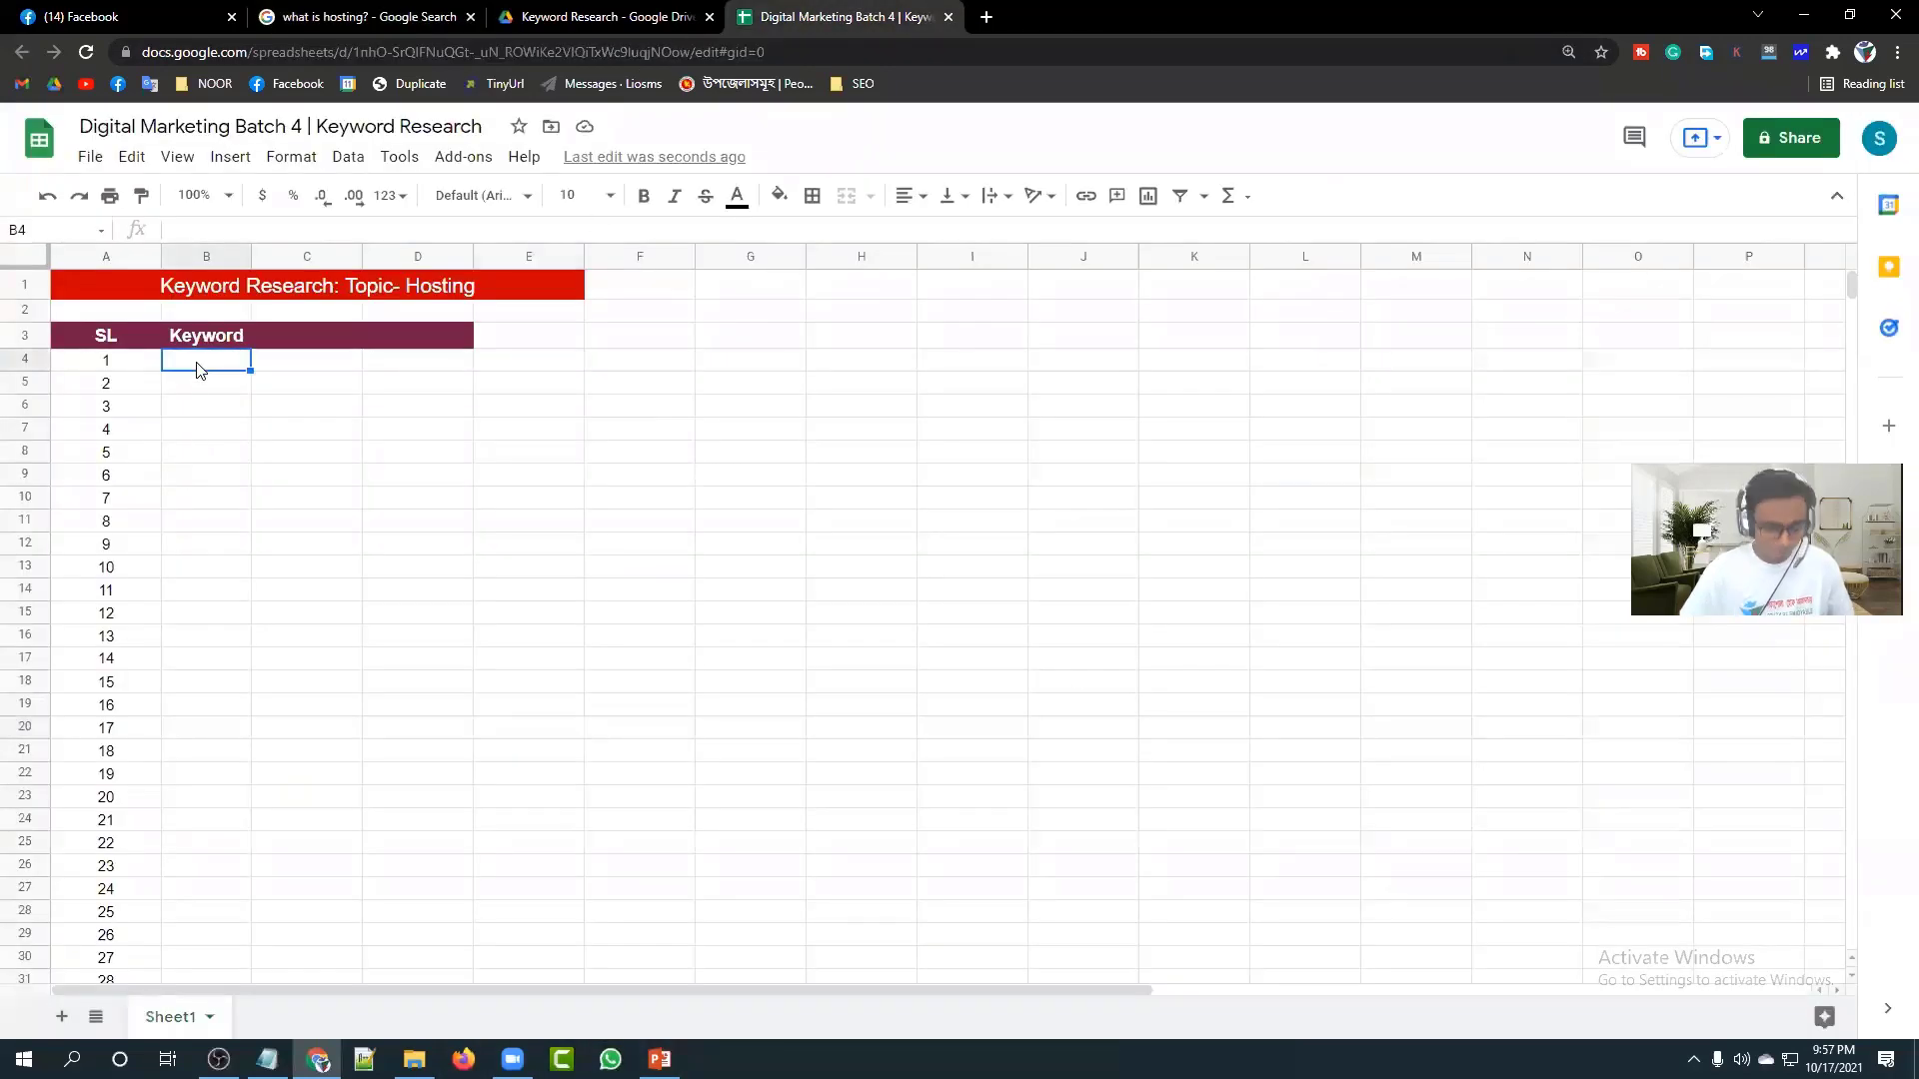
{"action": "key", "text": "ctrl+v"}
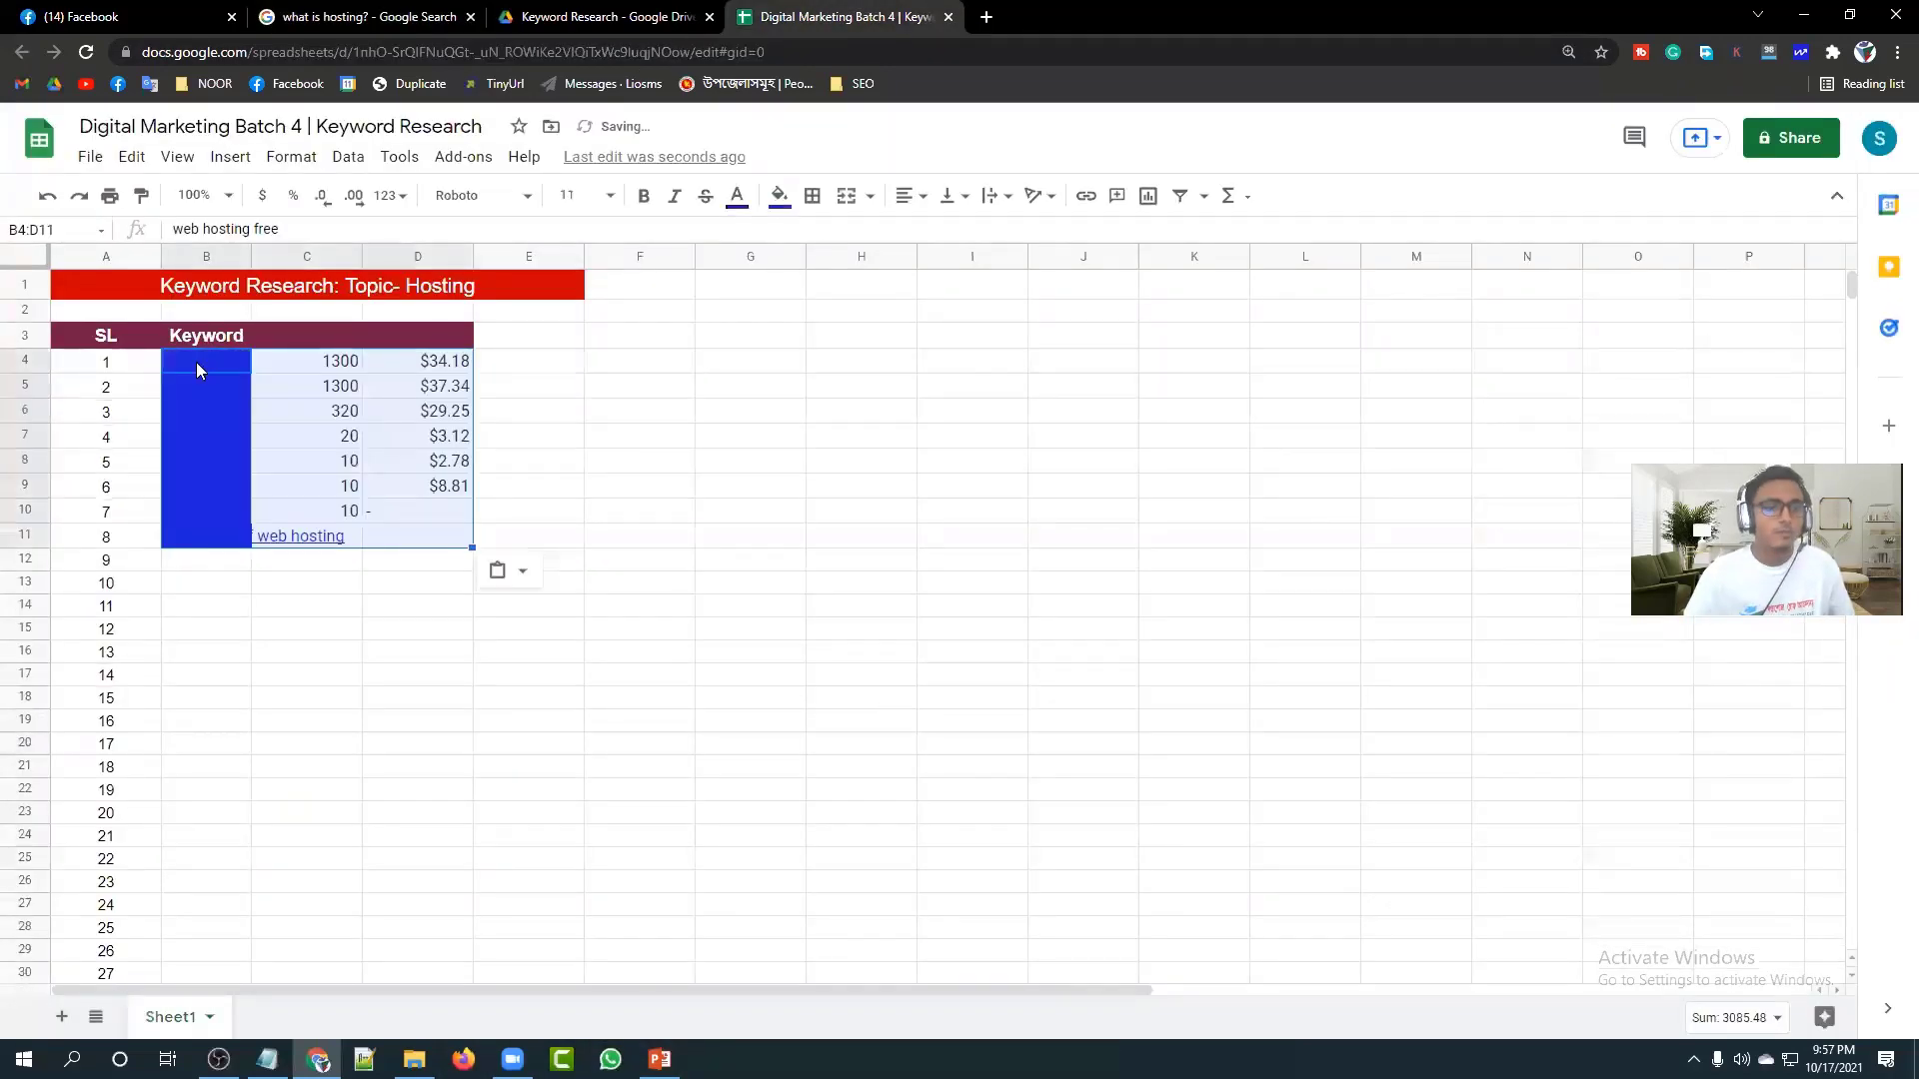
Inspect the pasted keyword cells in column B and undo the paste.
{"action": "left_click", "coordinate": [195, 362]}
{"action": "left_click", "coordinate": [190, 457]}
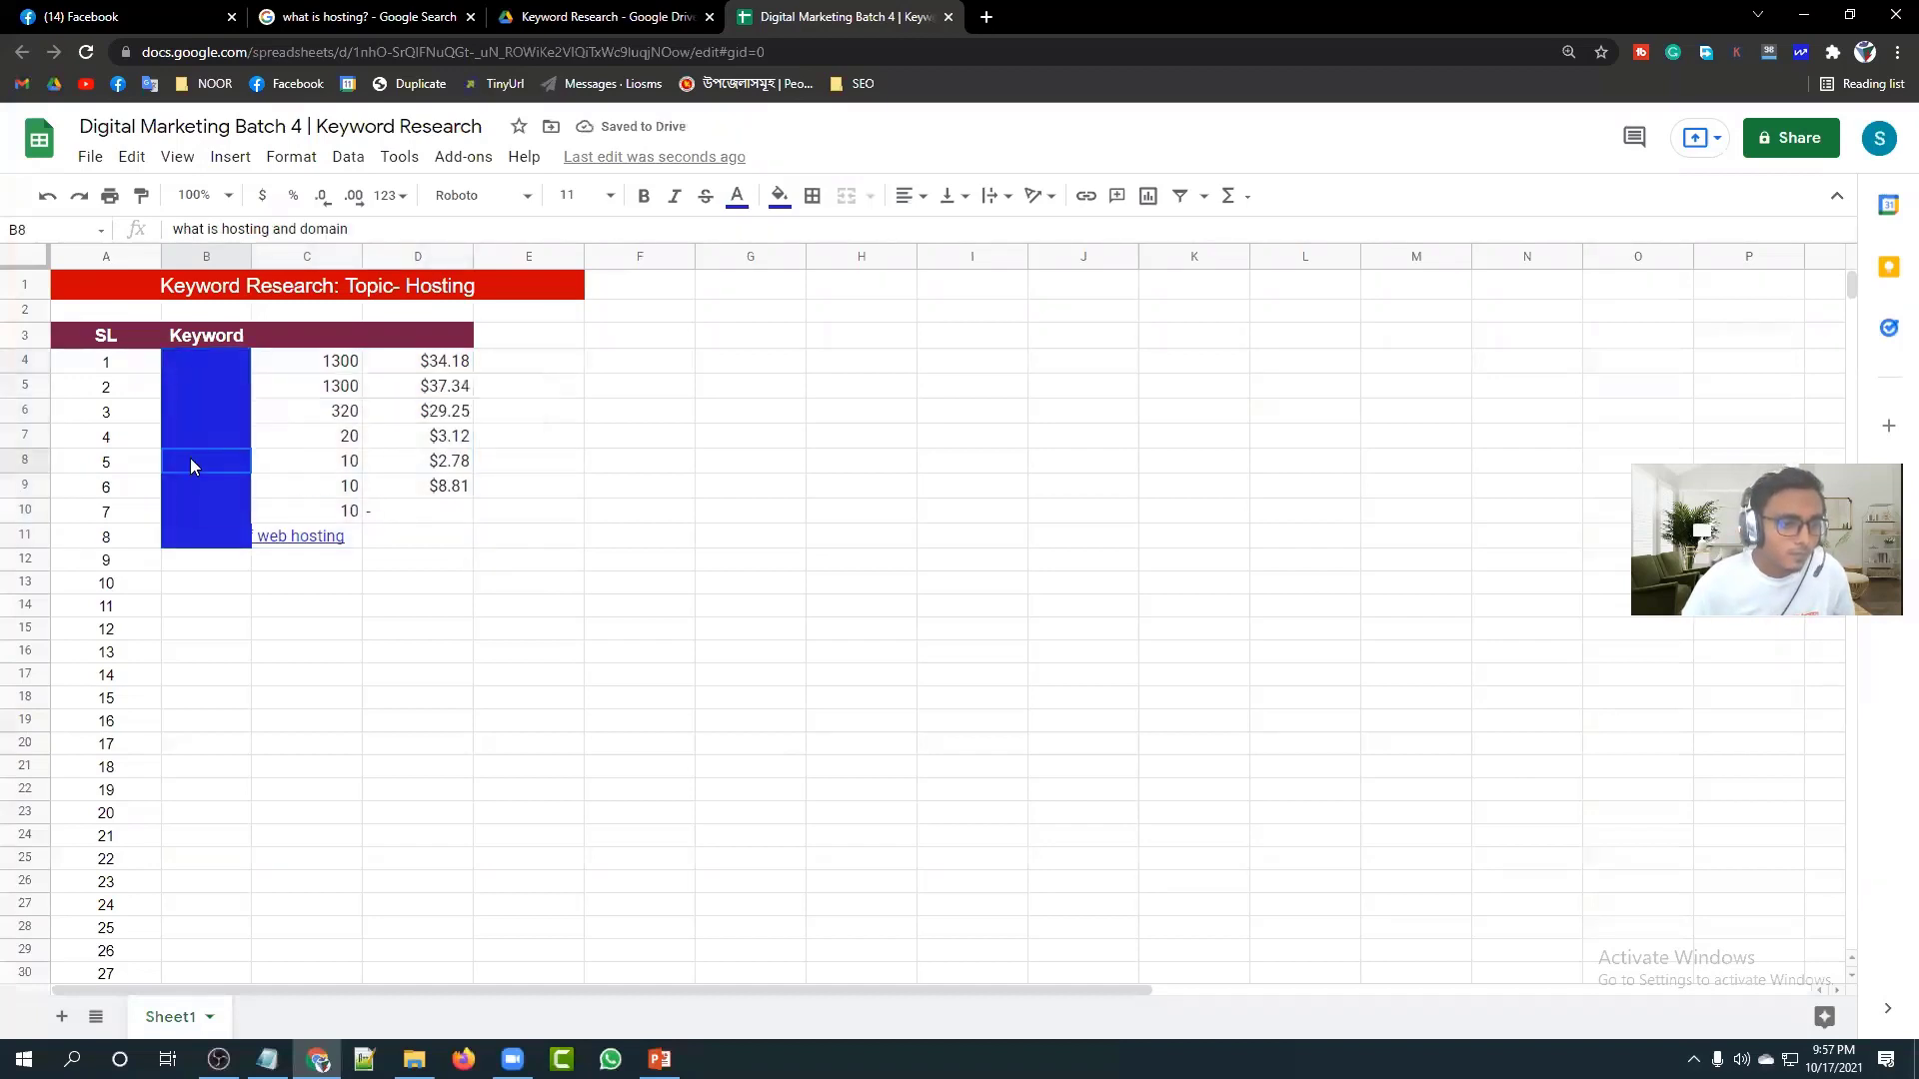
{"action": "left_click", "coordinate": [177, 541]}
{"action": "left_click", "coordinate": [189, 637]}
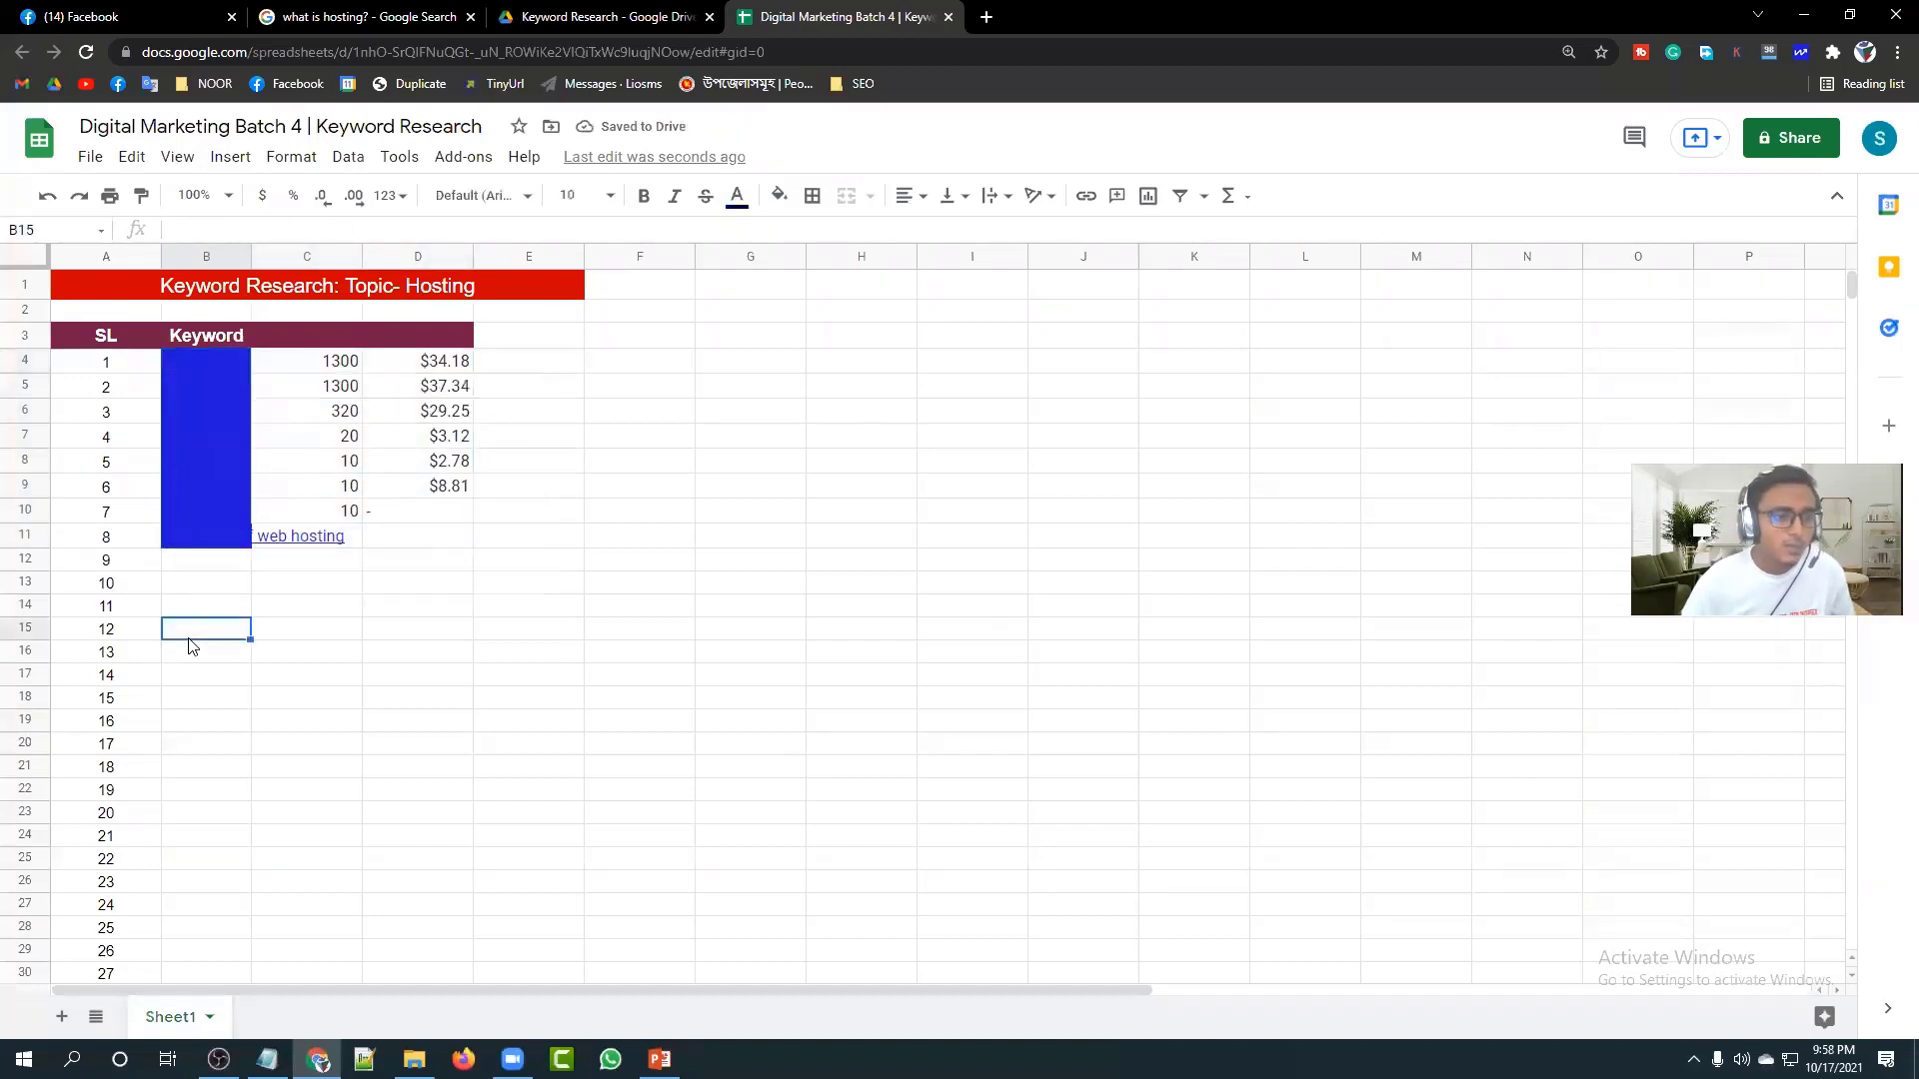
{"action": "key", "text": "ctrl+z"}
{"action": "left_click", "coordinate": [292, 386]}
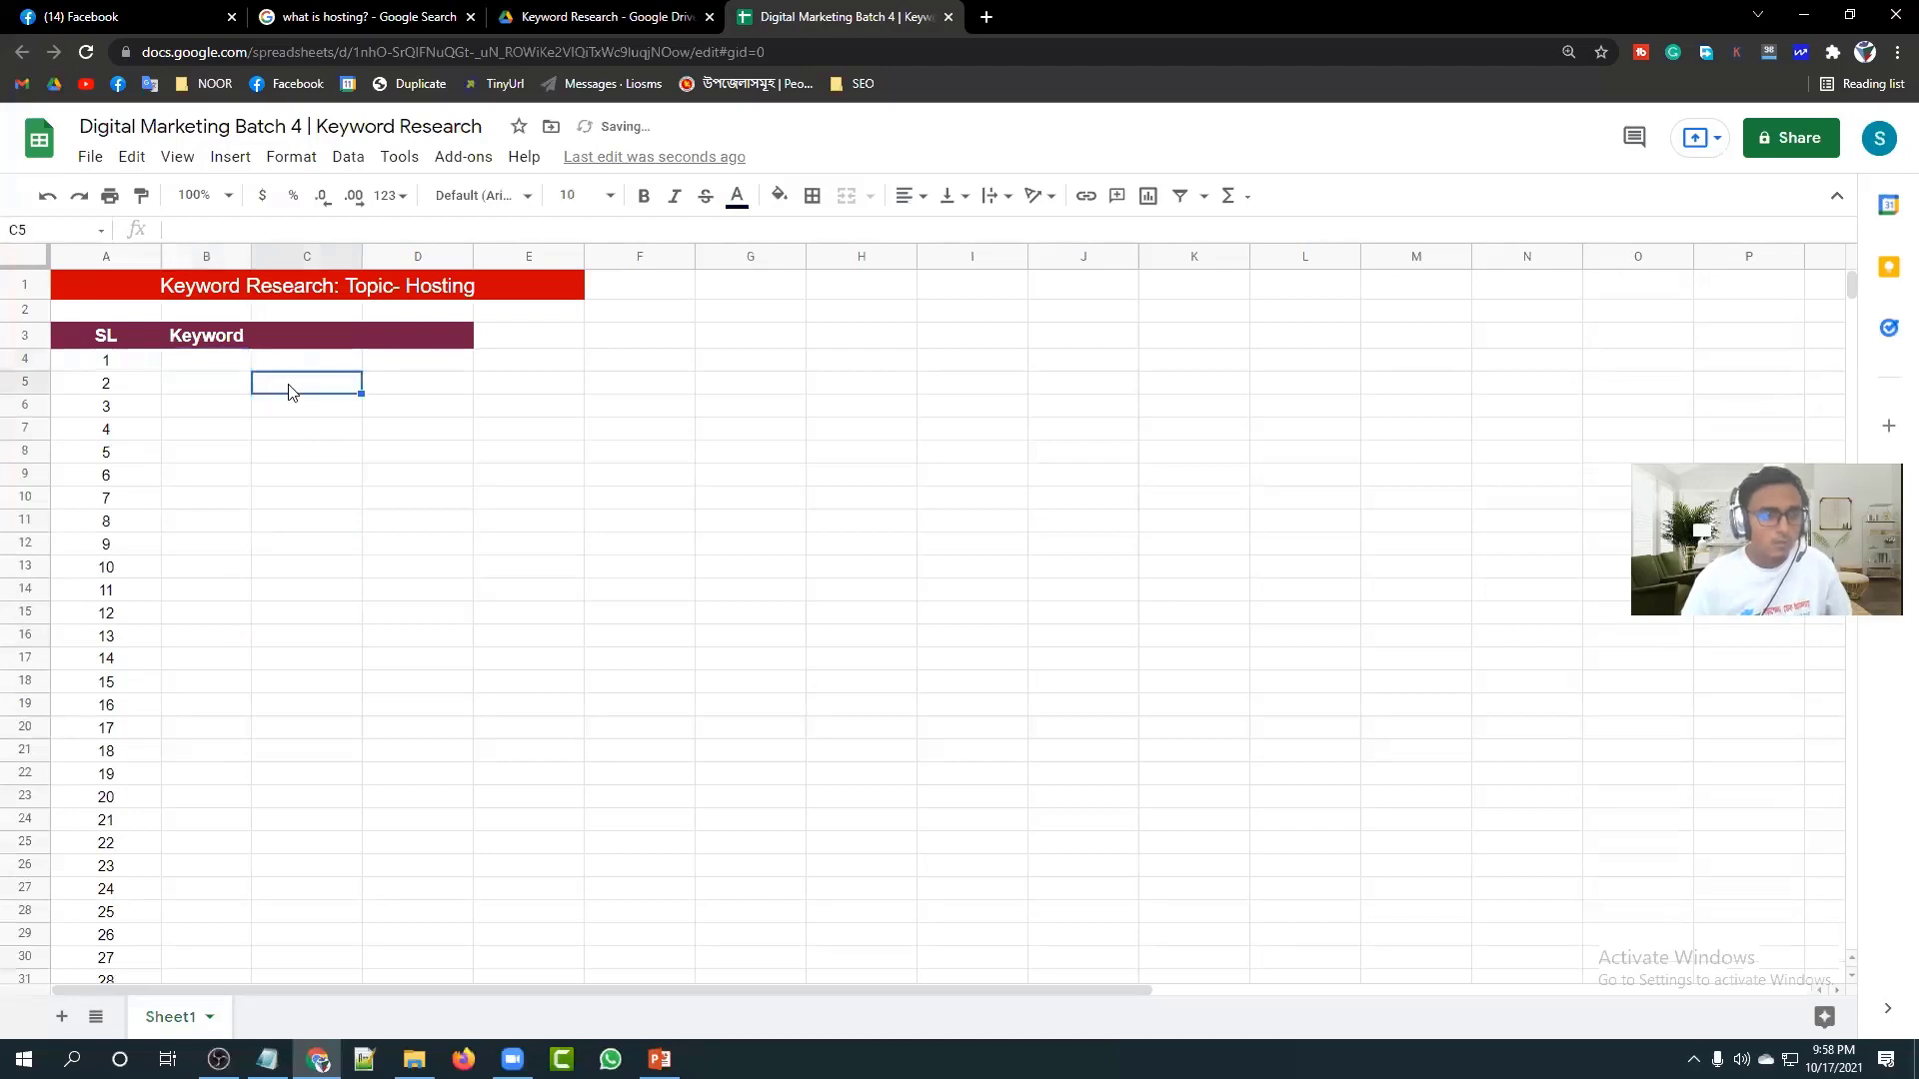
Copy the Related keywords rows from "web hosting free" to "examples of web hosting" in the Google search results.
{"action": "left_click", "coordinate": [585, 17]}
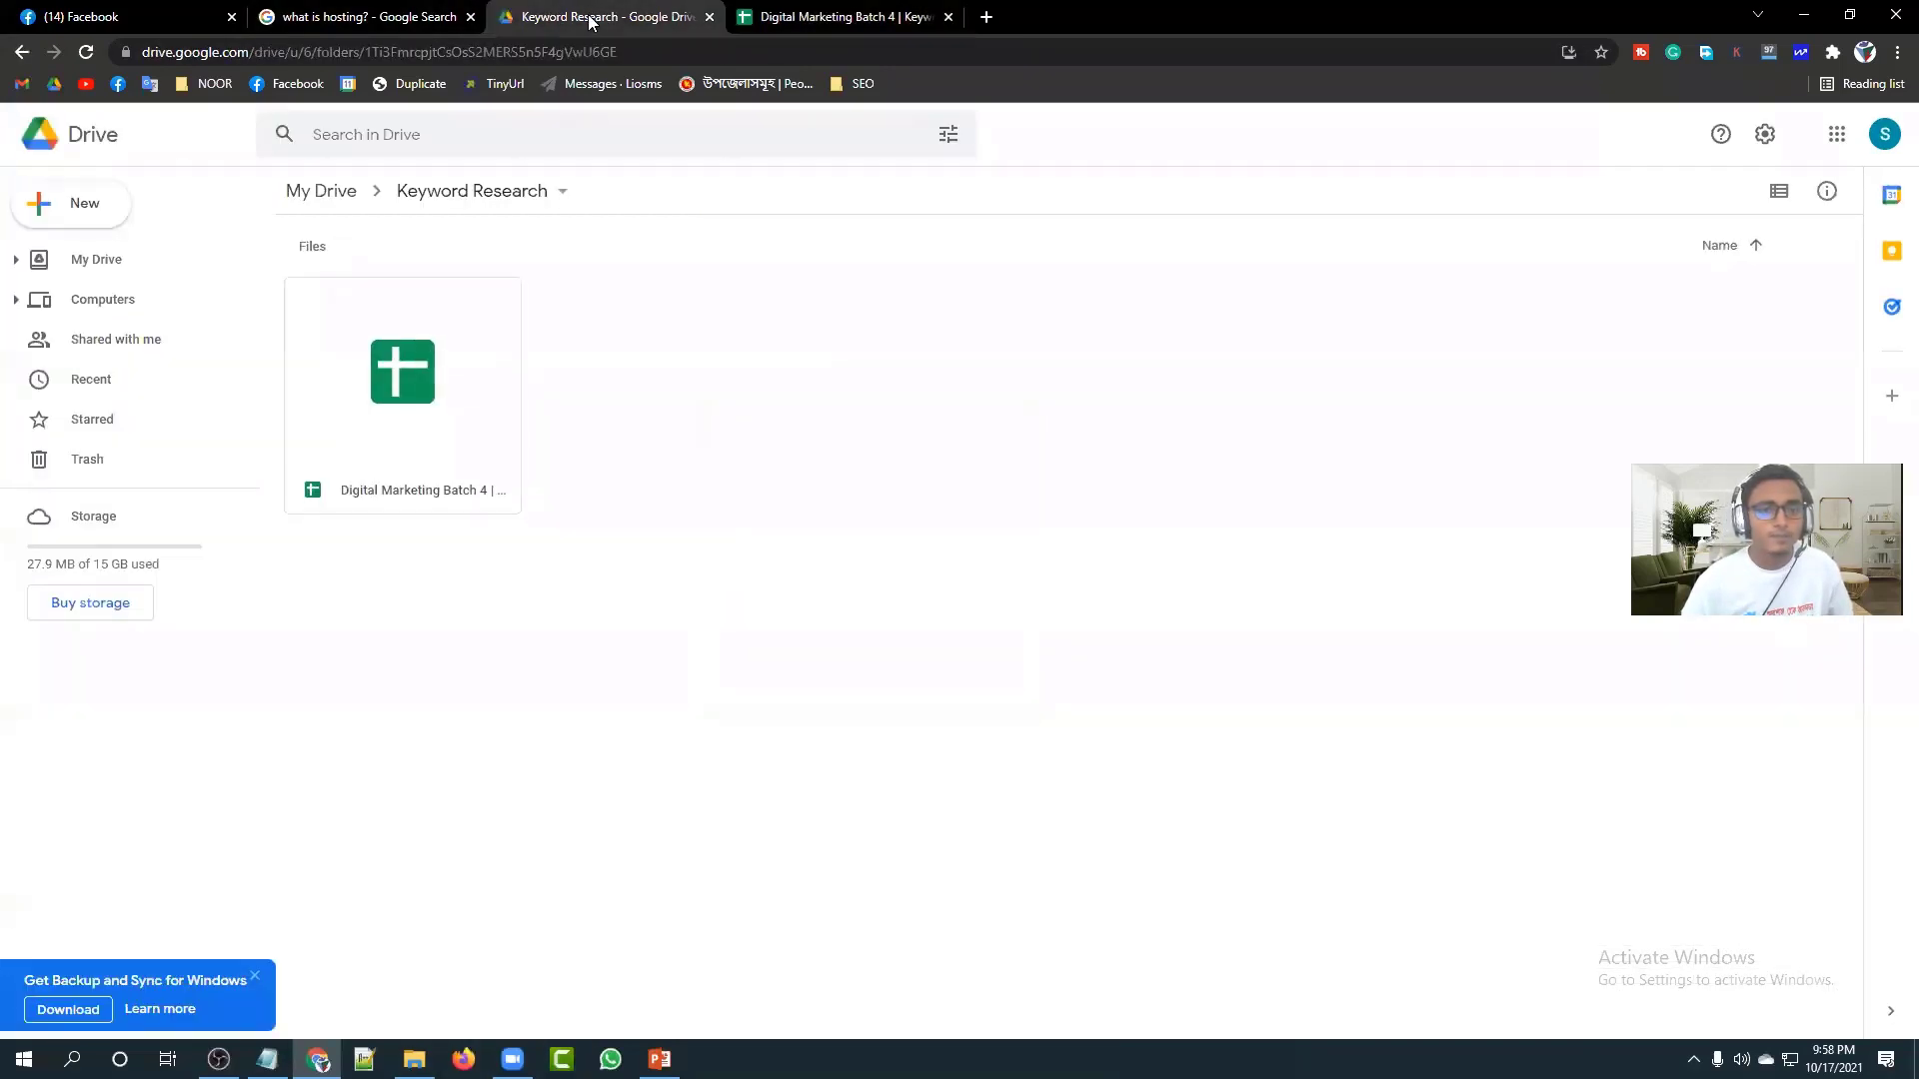
{"action": "left_click", "coordinate": [375, 18]}
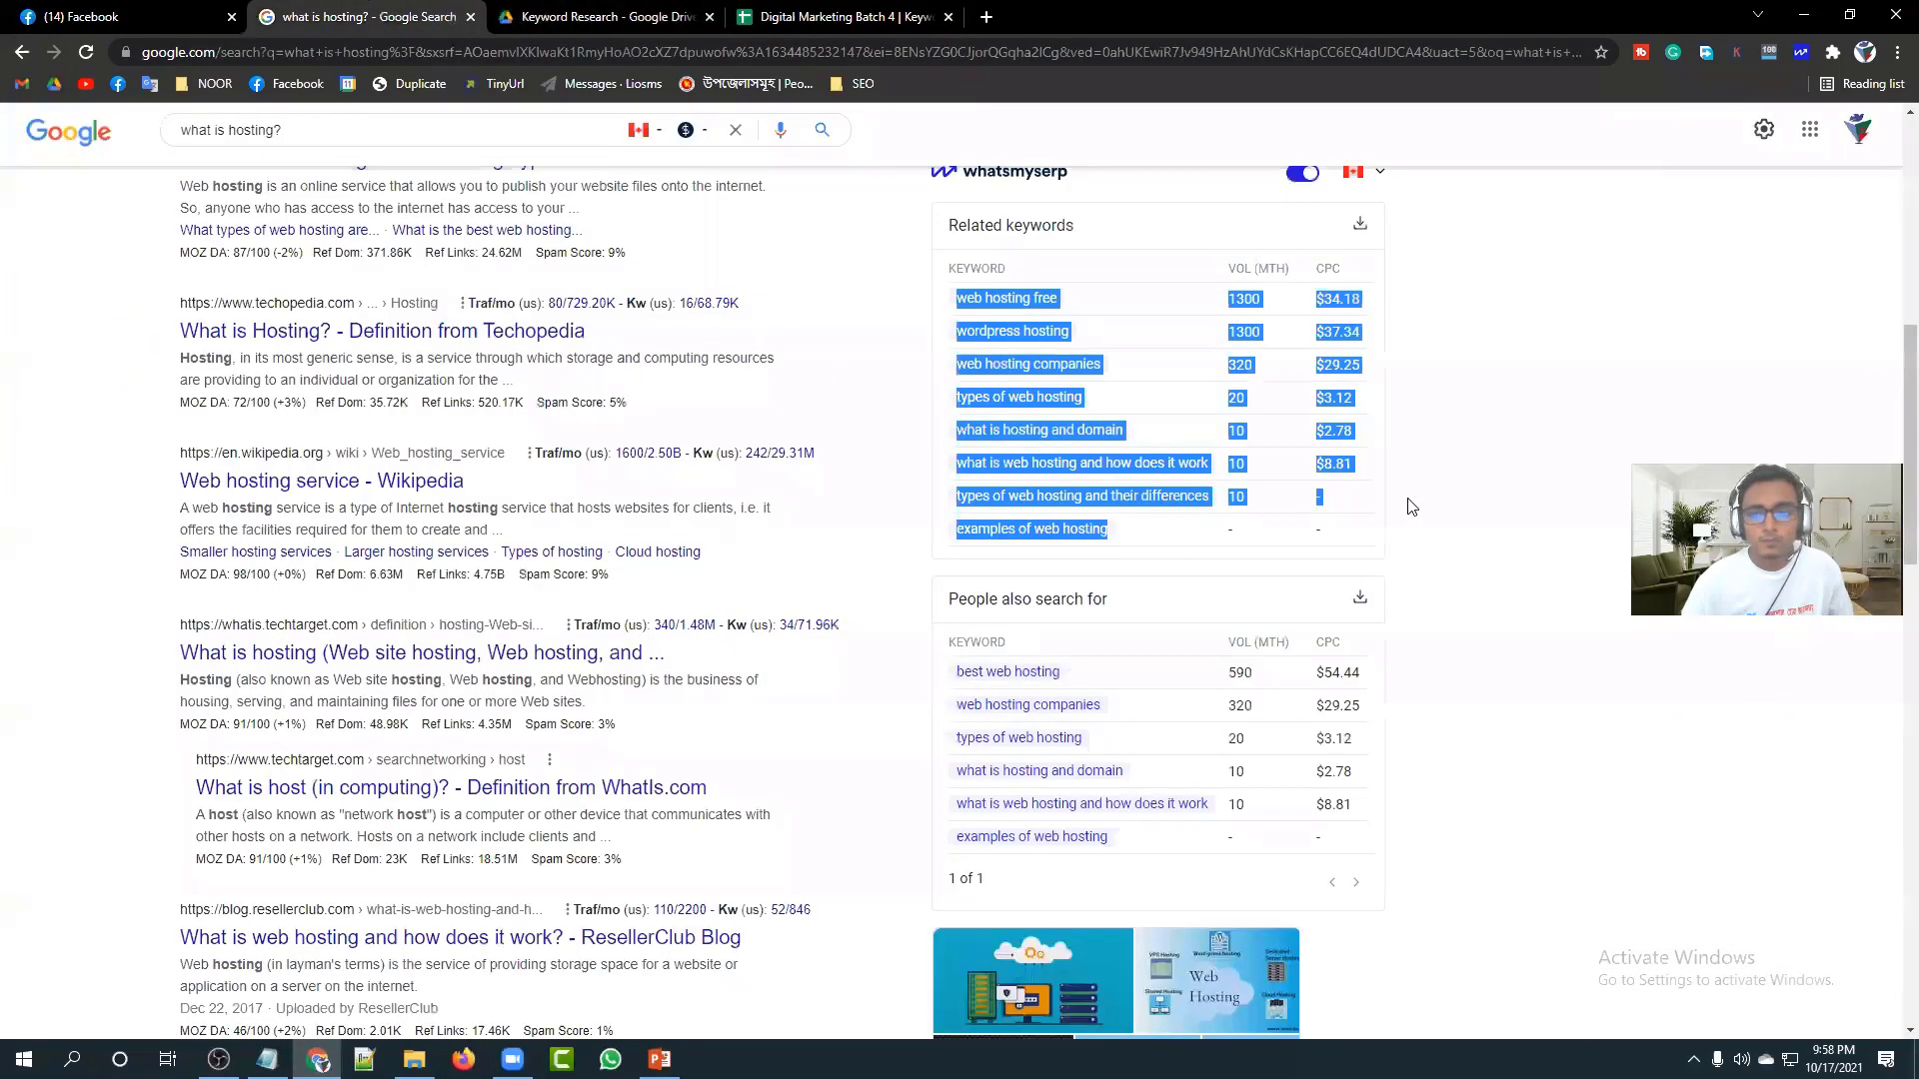
{"action": "left_click", "coordinate": [1147, 540]}
{"action": "left_click_drag", "start_coordinate": [1148, 540], "coordinate": [966, 296]}
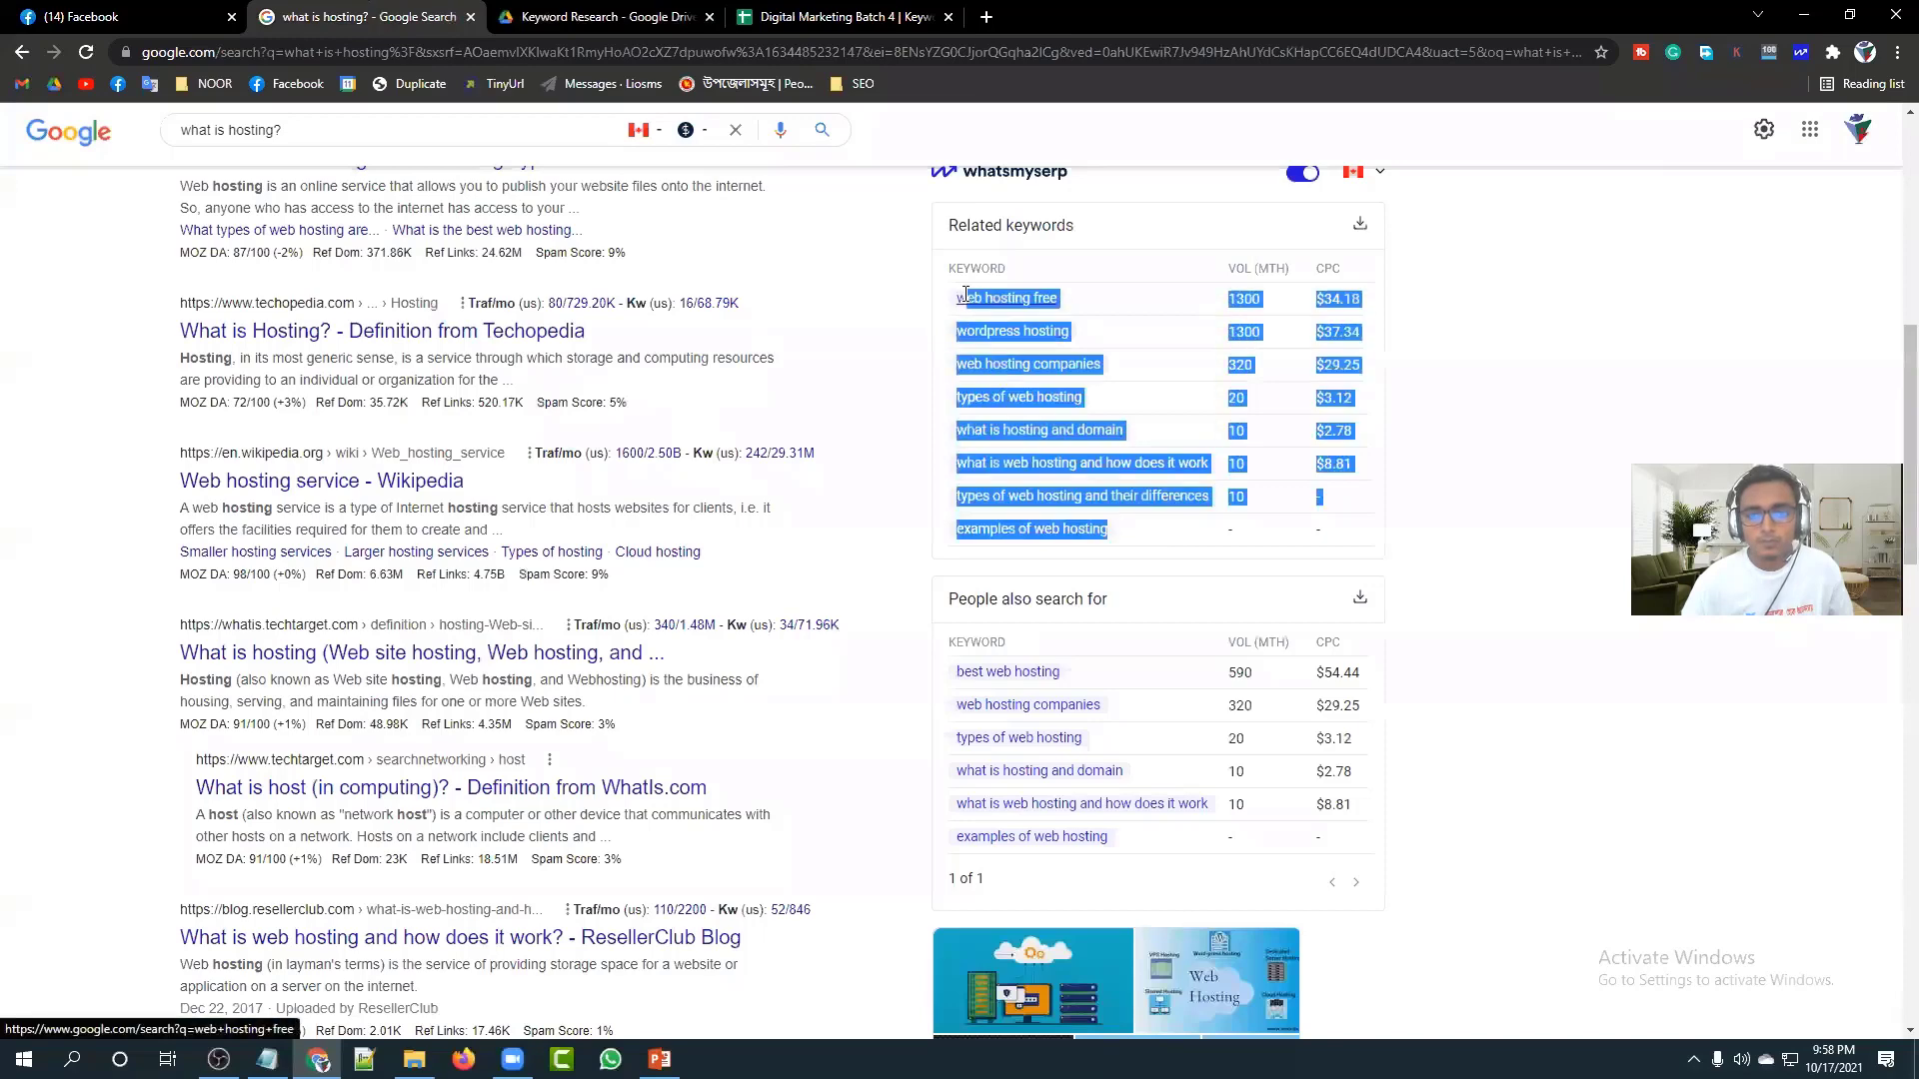
{"action": "right_click", "coordinate": [1017, 298]}
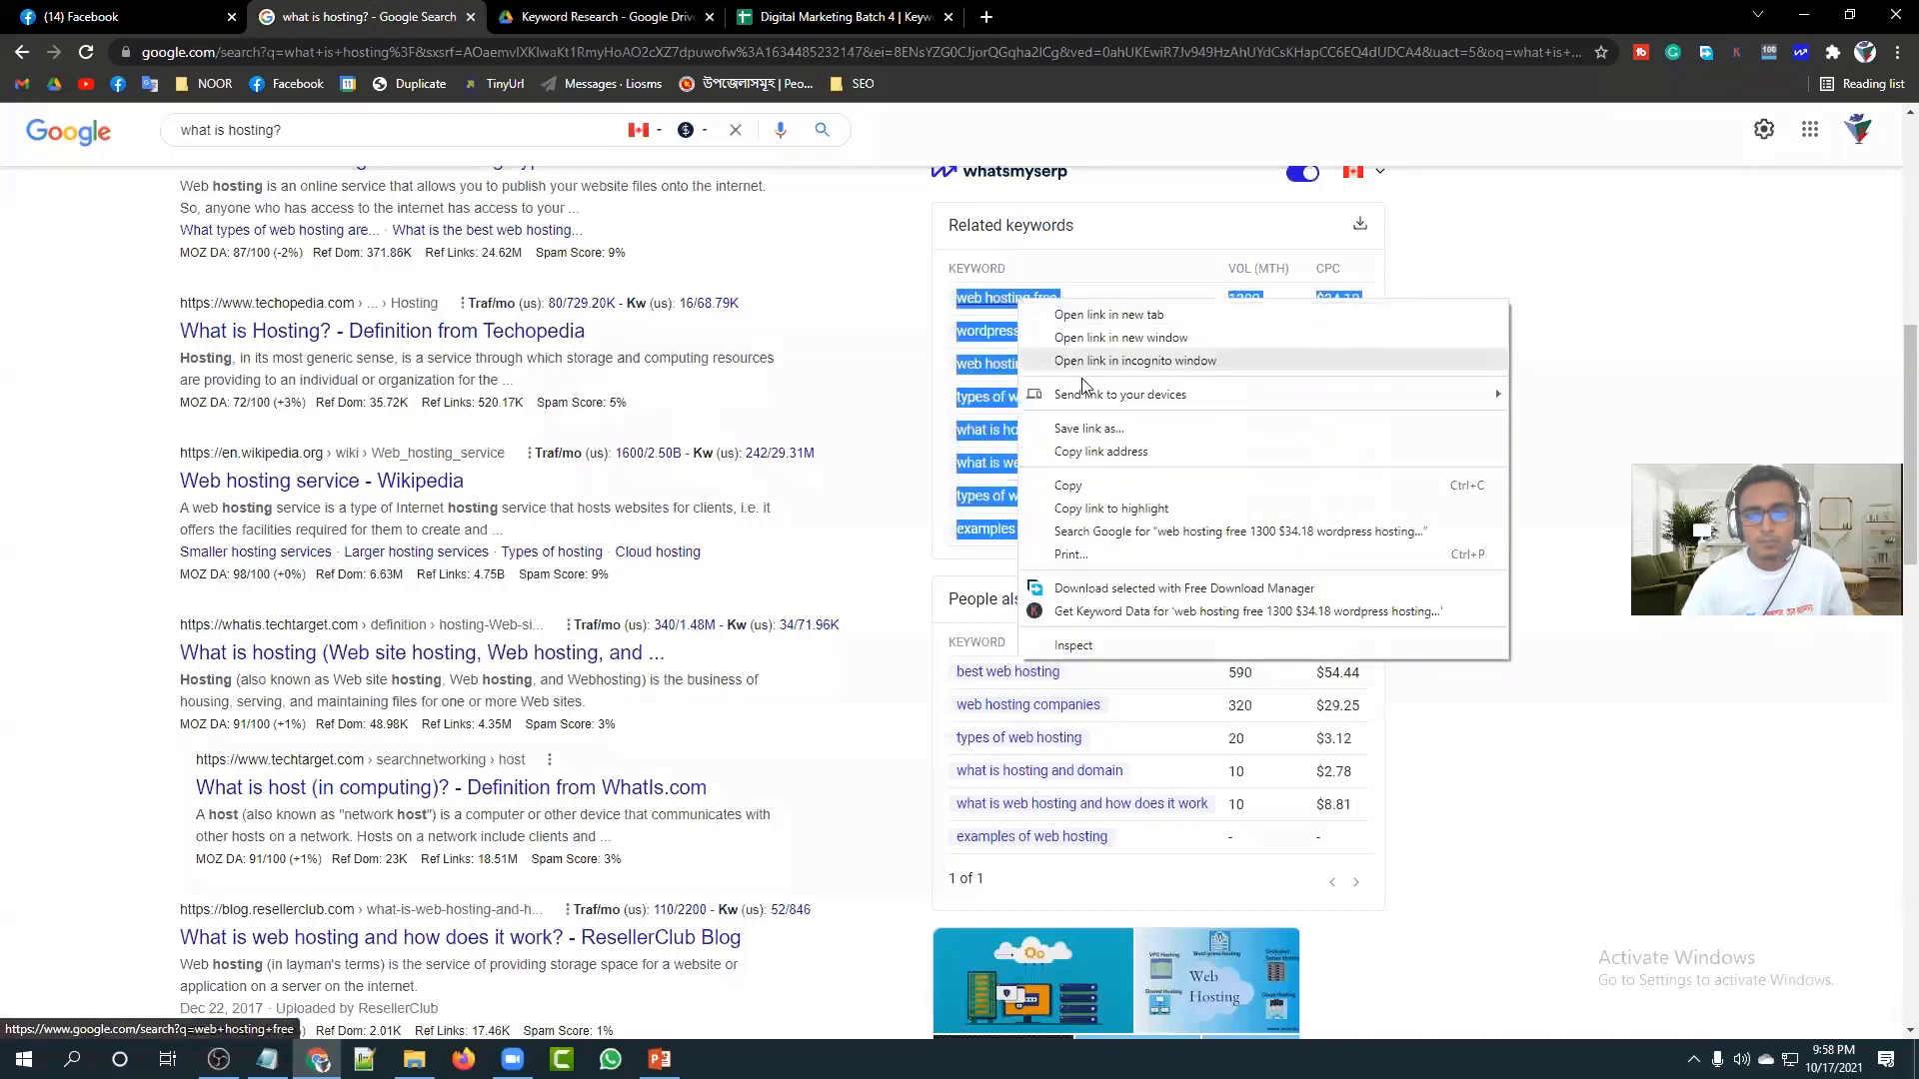
{"action": "left_click", "coordinate": [1079, 490]}
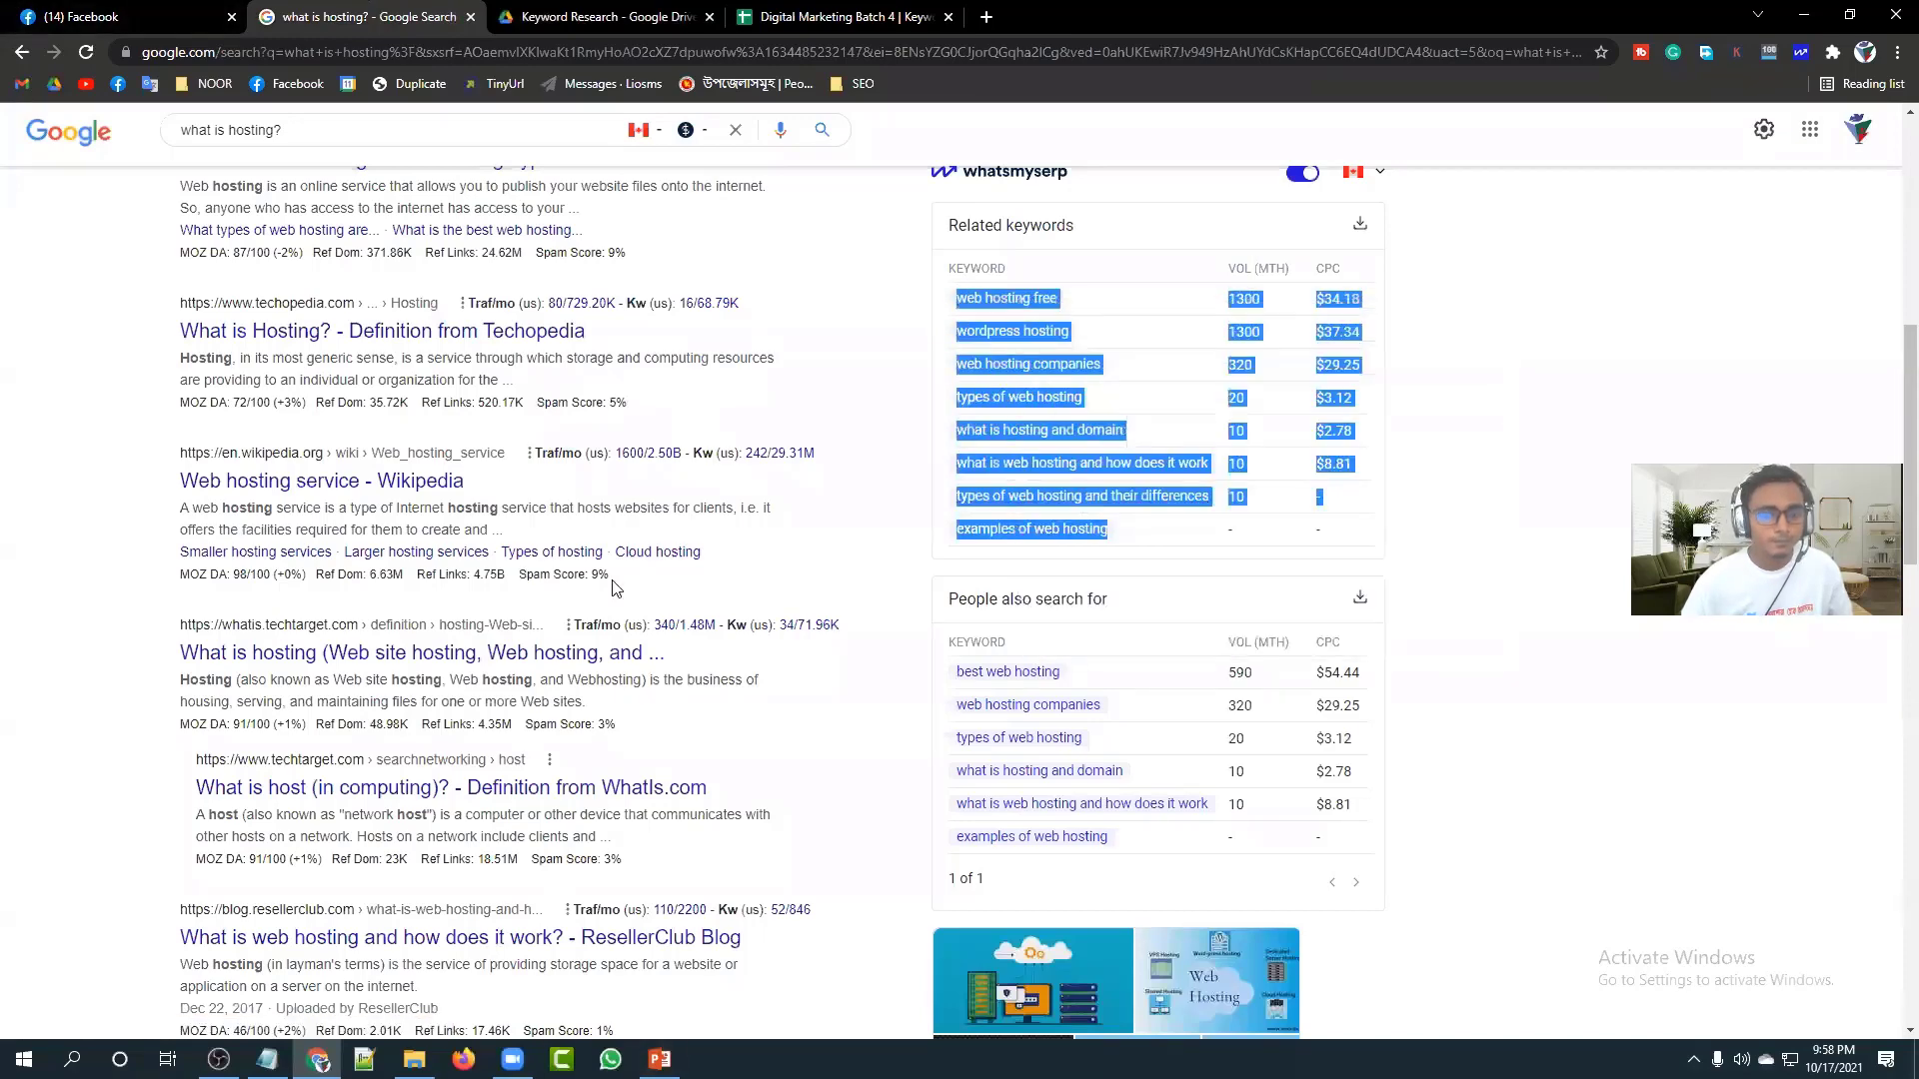
Paste the copied keyword rows into the keyword research sheet starting at cell B4.
{"action": "left_click", "coordinate": [849, 12]}
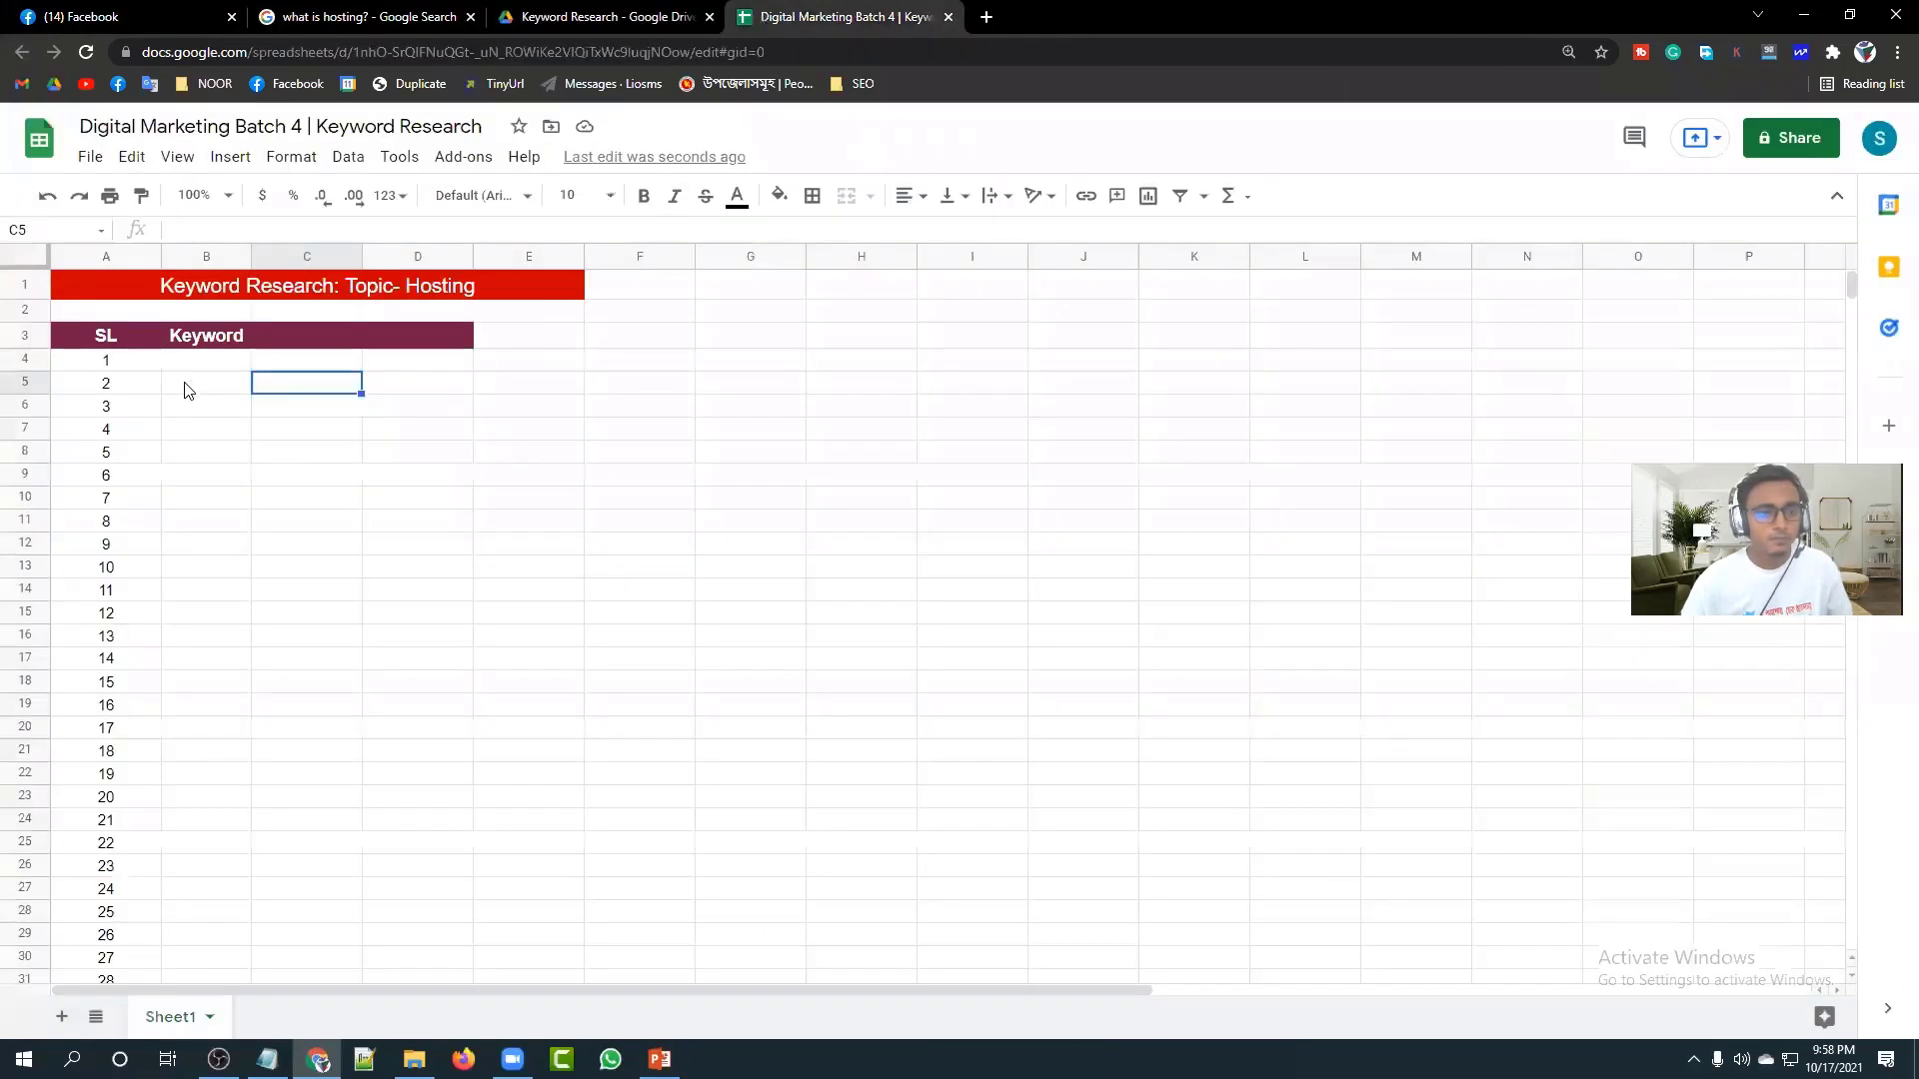
{"action": "left_click", "coordinate": [186, 390]}
{"action": "left_click", "coordinate": [200, 363]}
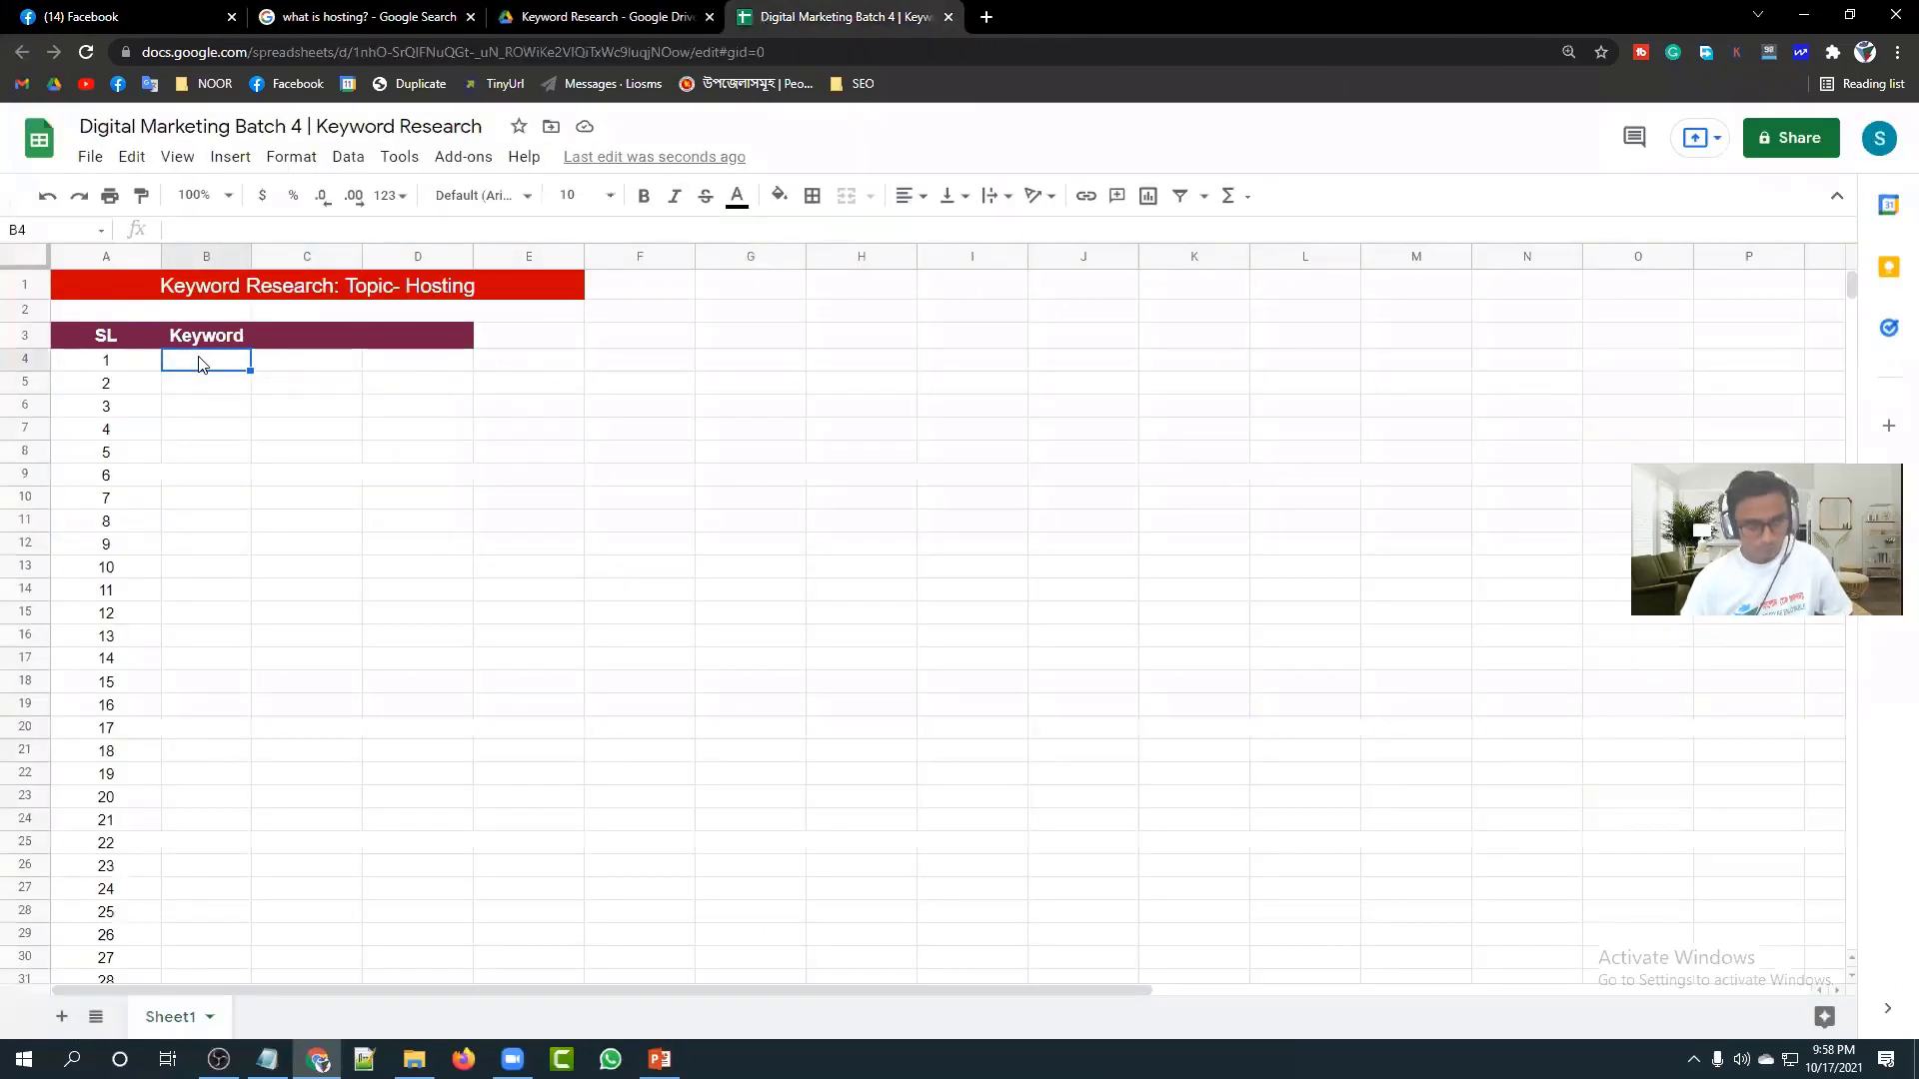
{"action": "key", "text": "ctrl+v"}
{"action": "left_click", "coordinate": [206, 607]}
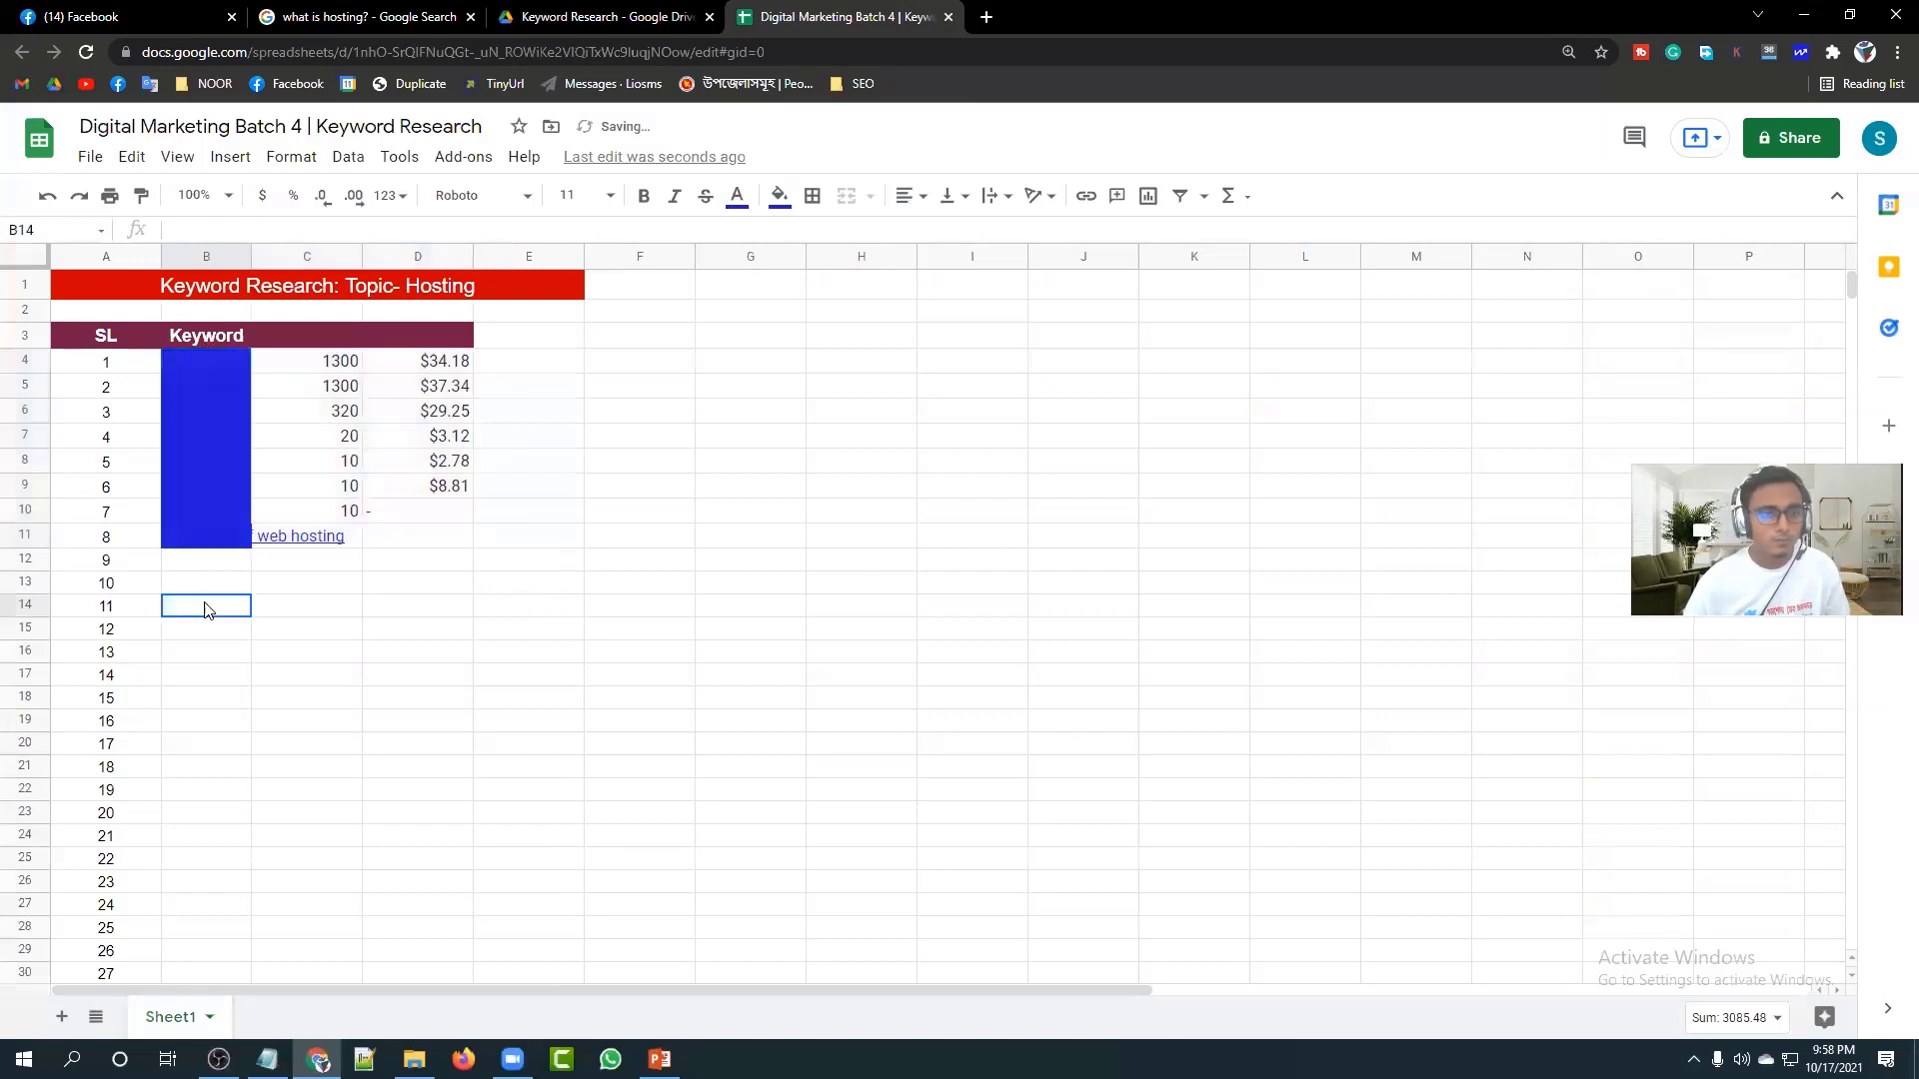
Reset the fill color of cells B3 to B12 and widen column B to show more of the keyword text.
{"action": "mouse_move", "coordinate": [195, 346]}
{"action": "left_mouse_down"}
{"action": "mouse_move", "coordinate": [205, 540]}
{"action": "mouse_move", "coordinate": [200, 350]}
{"action": "left_mouse_up"}
{"action": "left_click", "coordinate": [197, 674]}
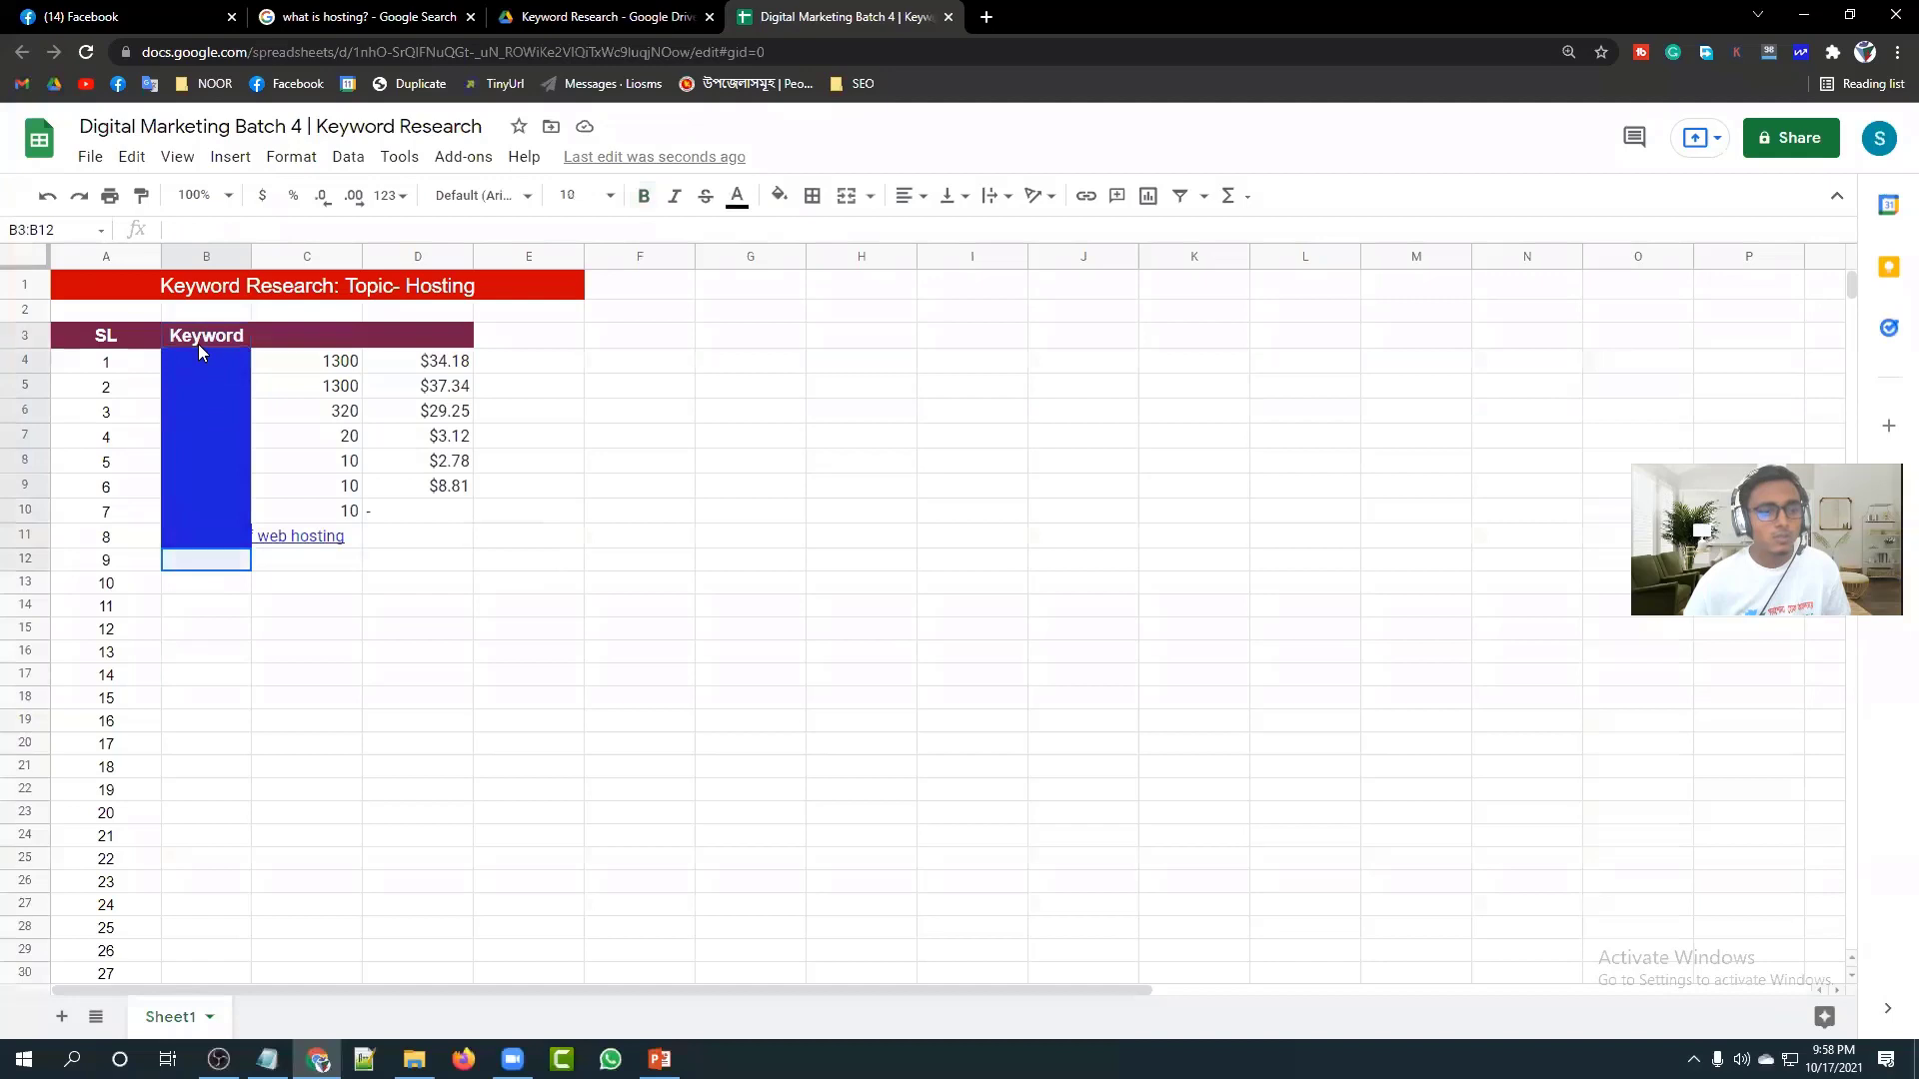
{"action": "left_click", "coordinate": [779, 195]}
{"action": "left_click", "coordinate": [884, 588]}
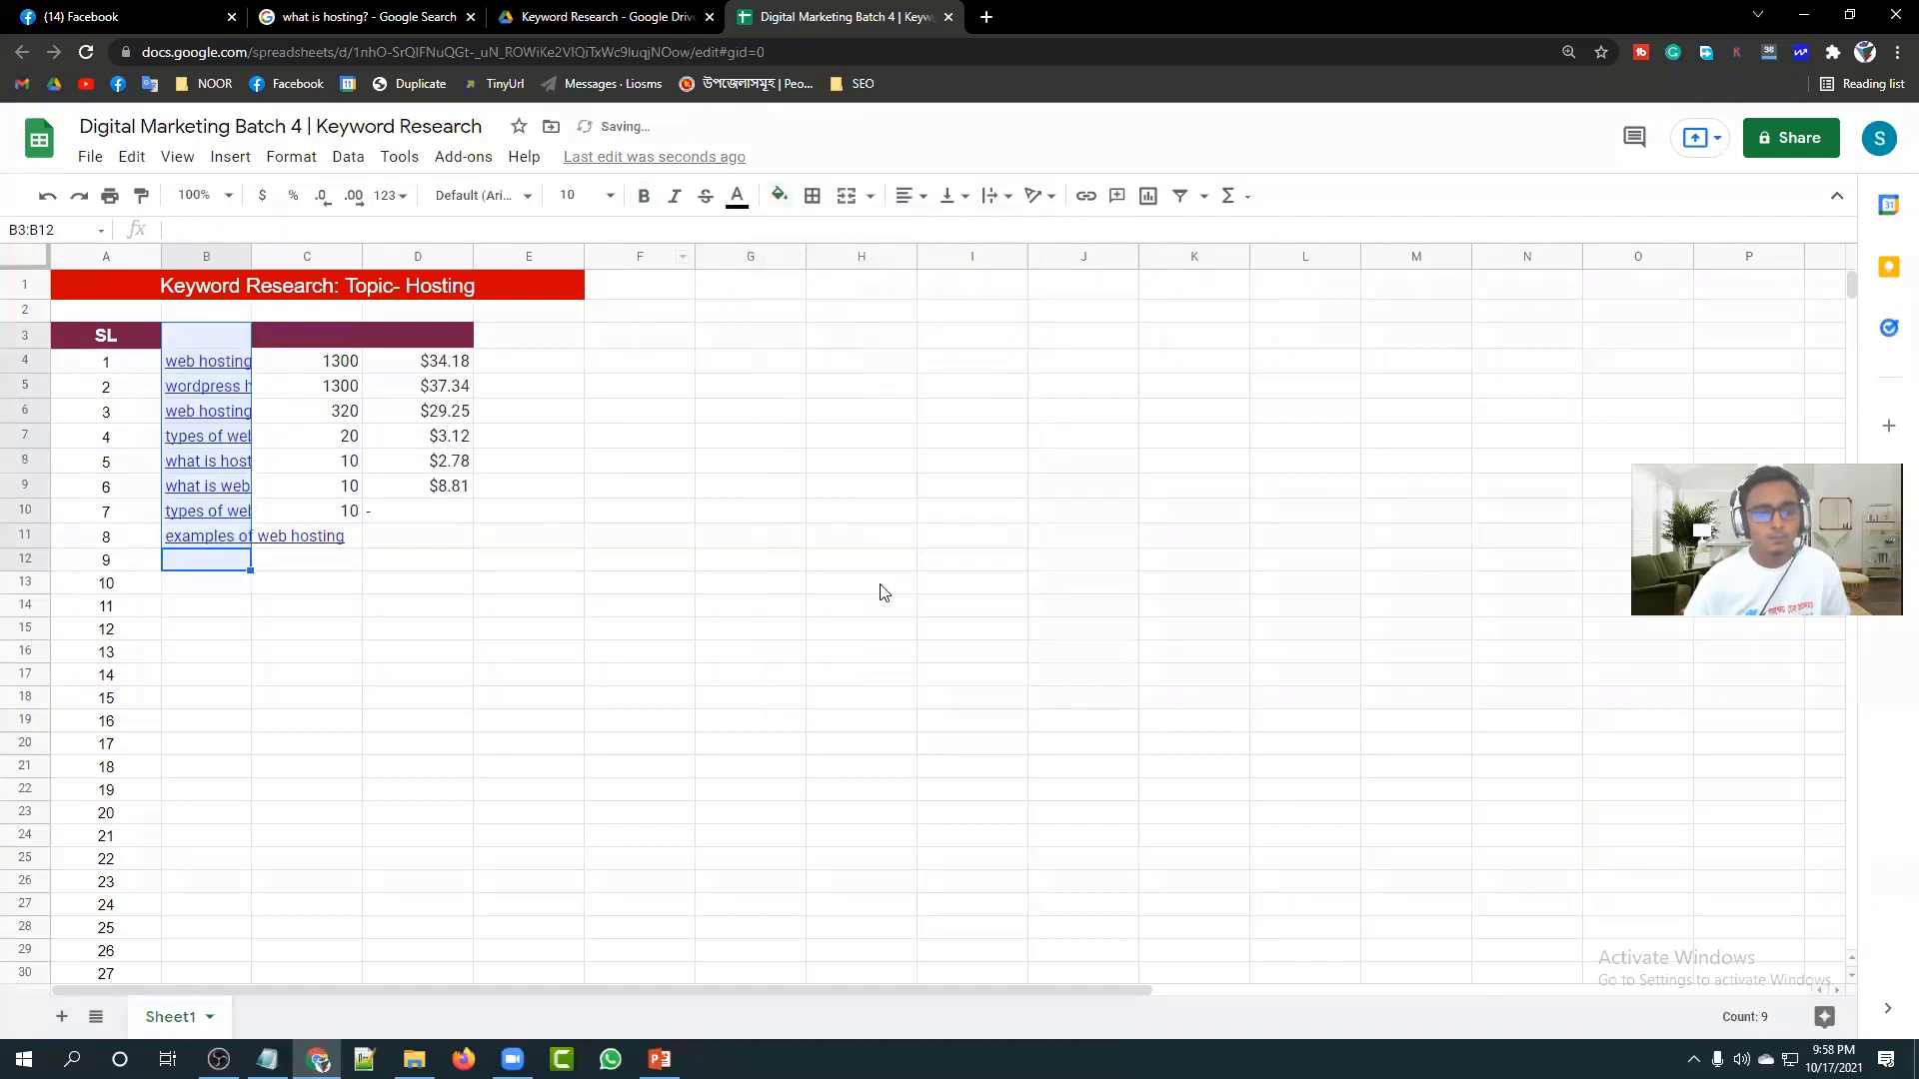
{"action": "left_click", "coordinate": [548, 708]}
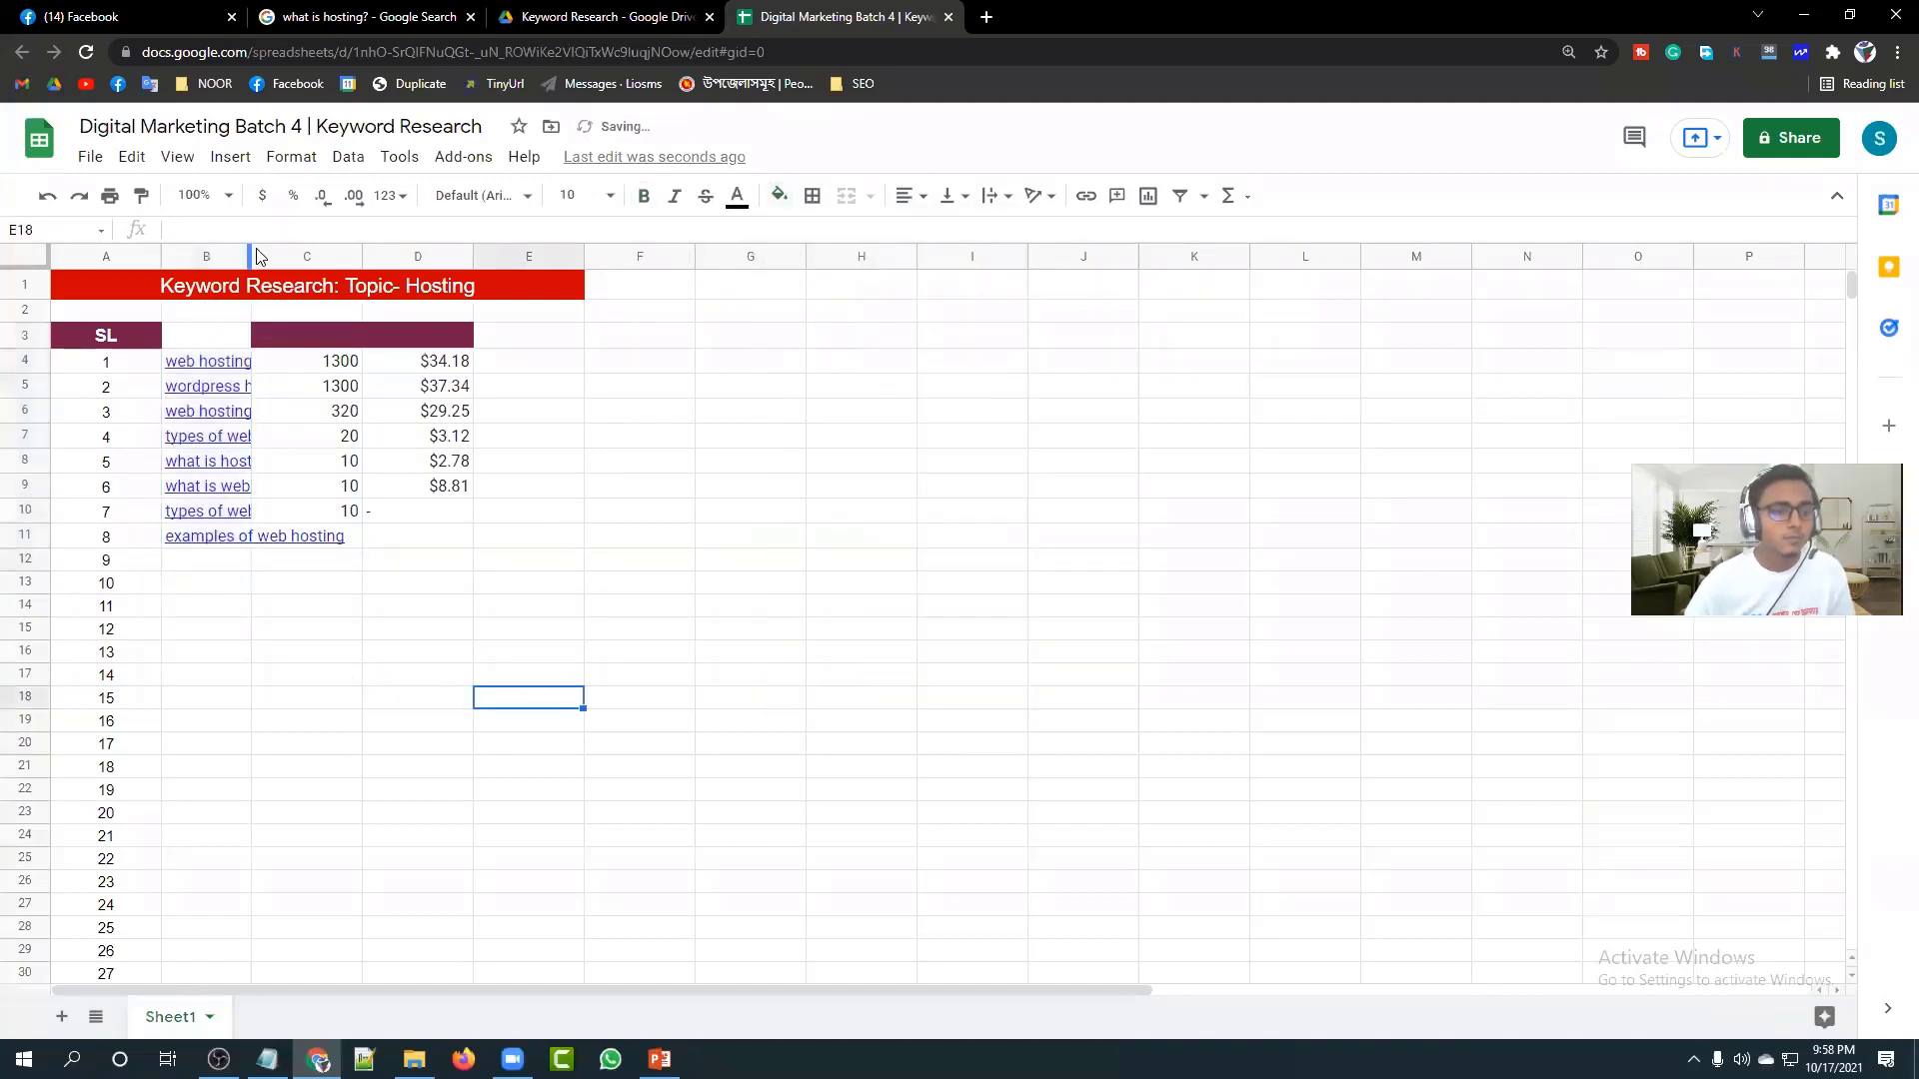
{"action": "left_click_drag", "start_coordinate": [362, 255], "coordinate": [362, 255]}
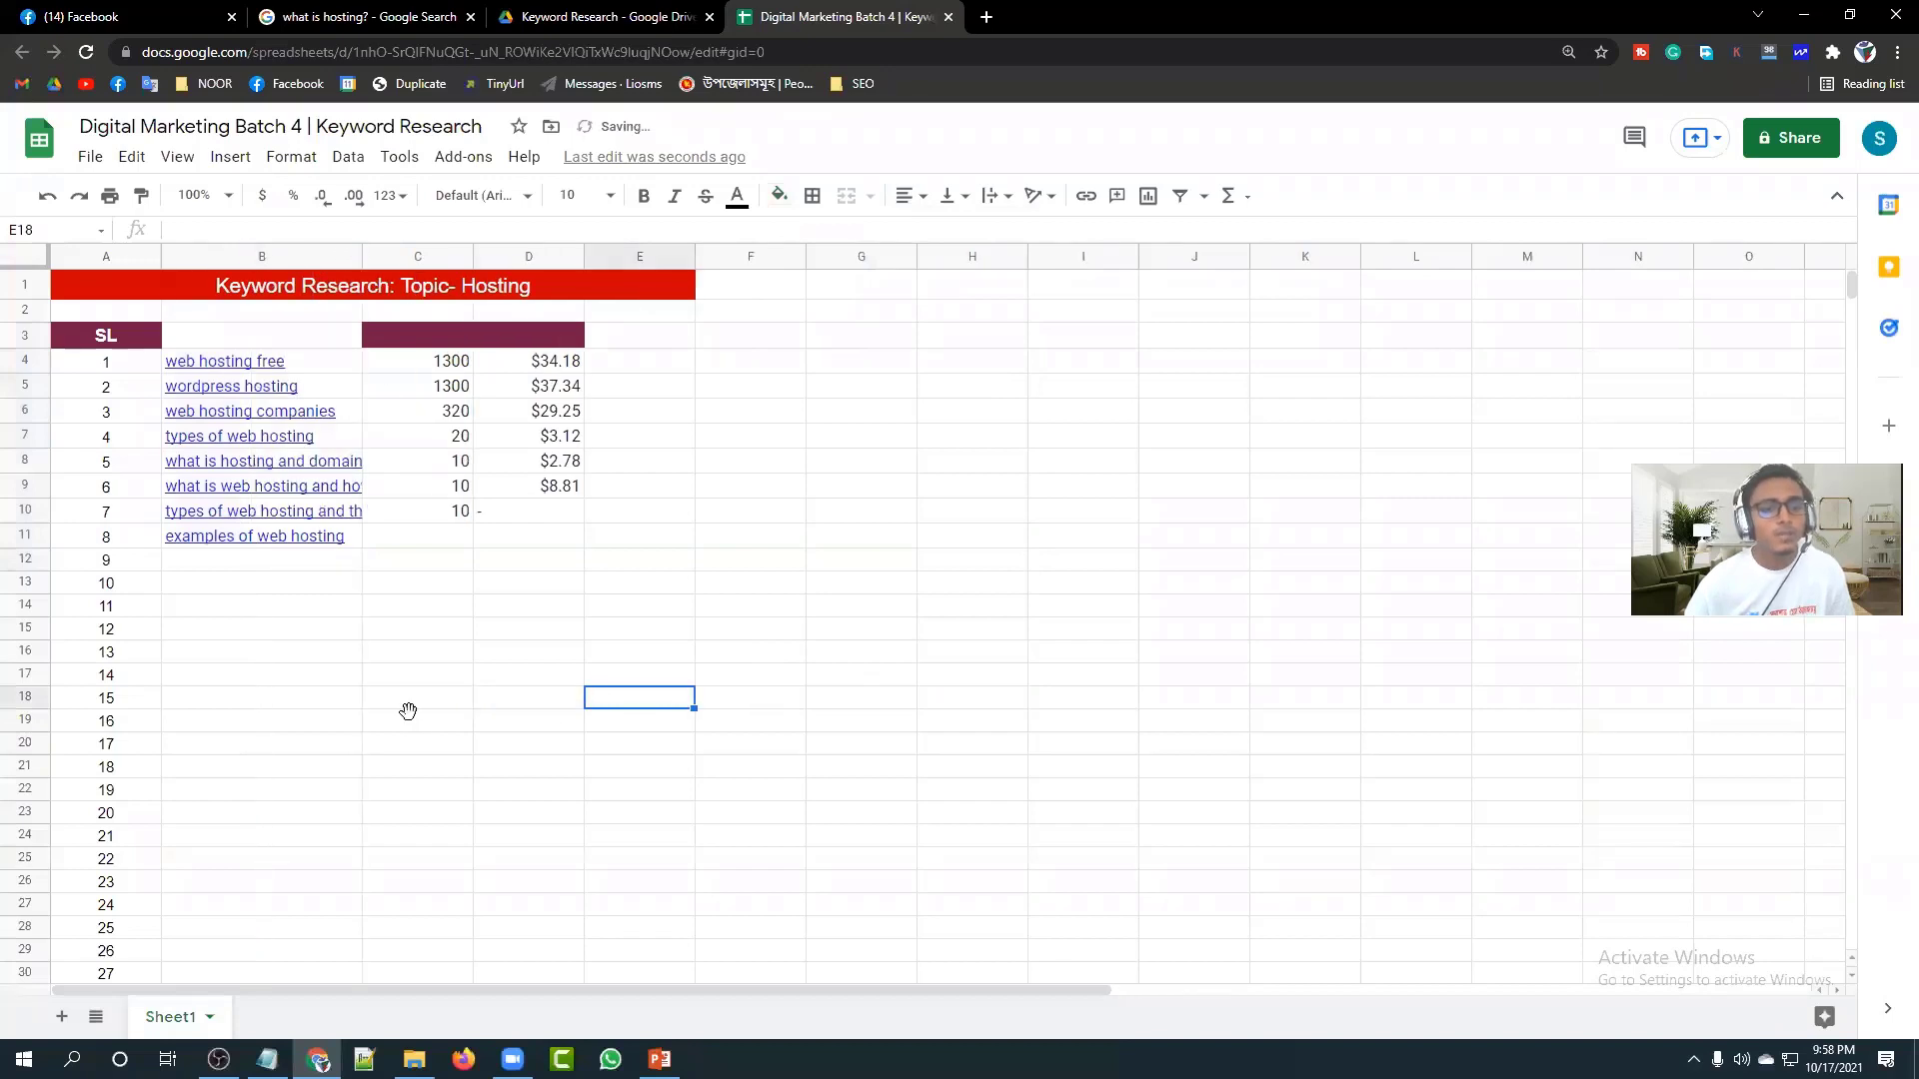
{"action": "left_click", "coordinate": [407, 711]}
Fill the Keyword header cell B3 with the same dark magenta as the neighbouring header cells, keeping its text white.
{"action": "left_click", "coordinate": [391, 342]}
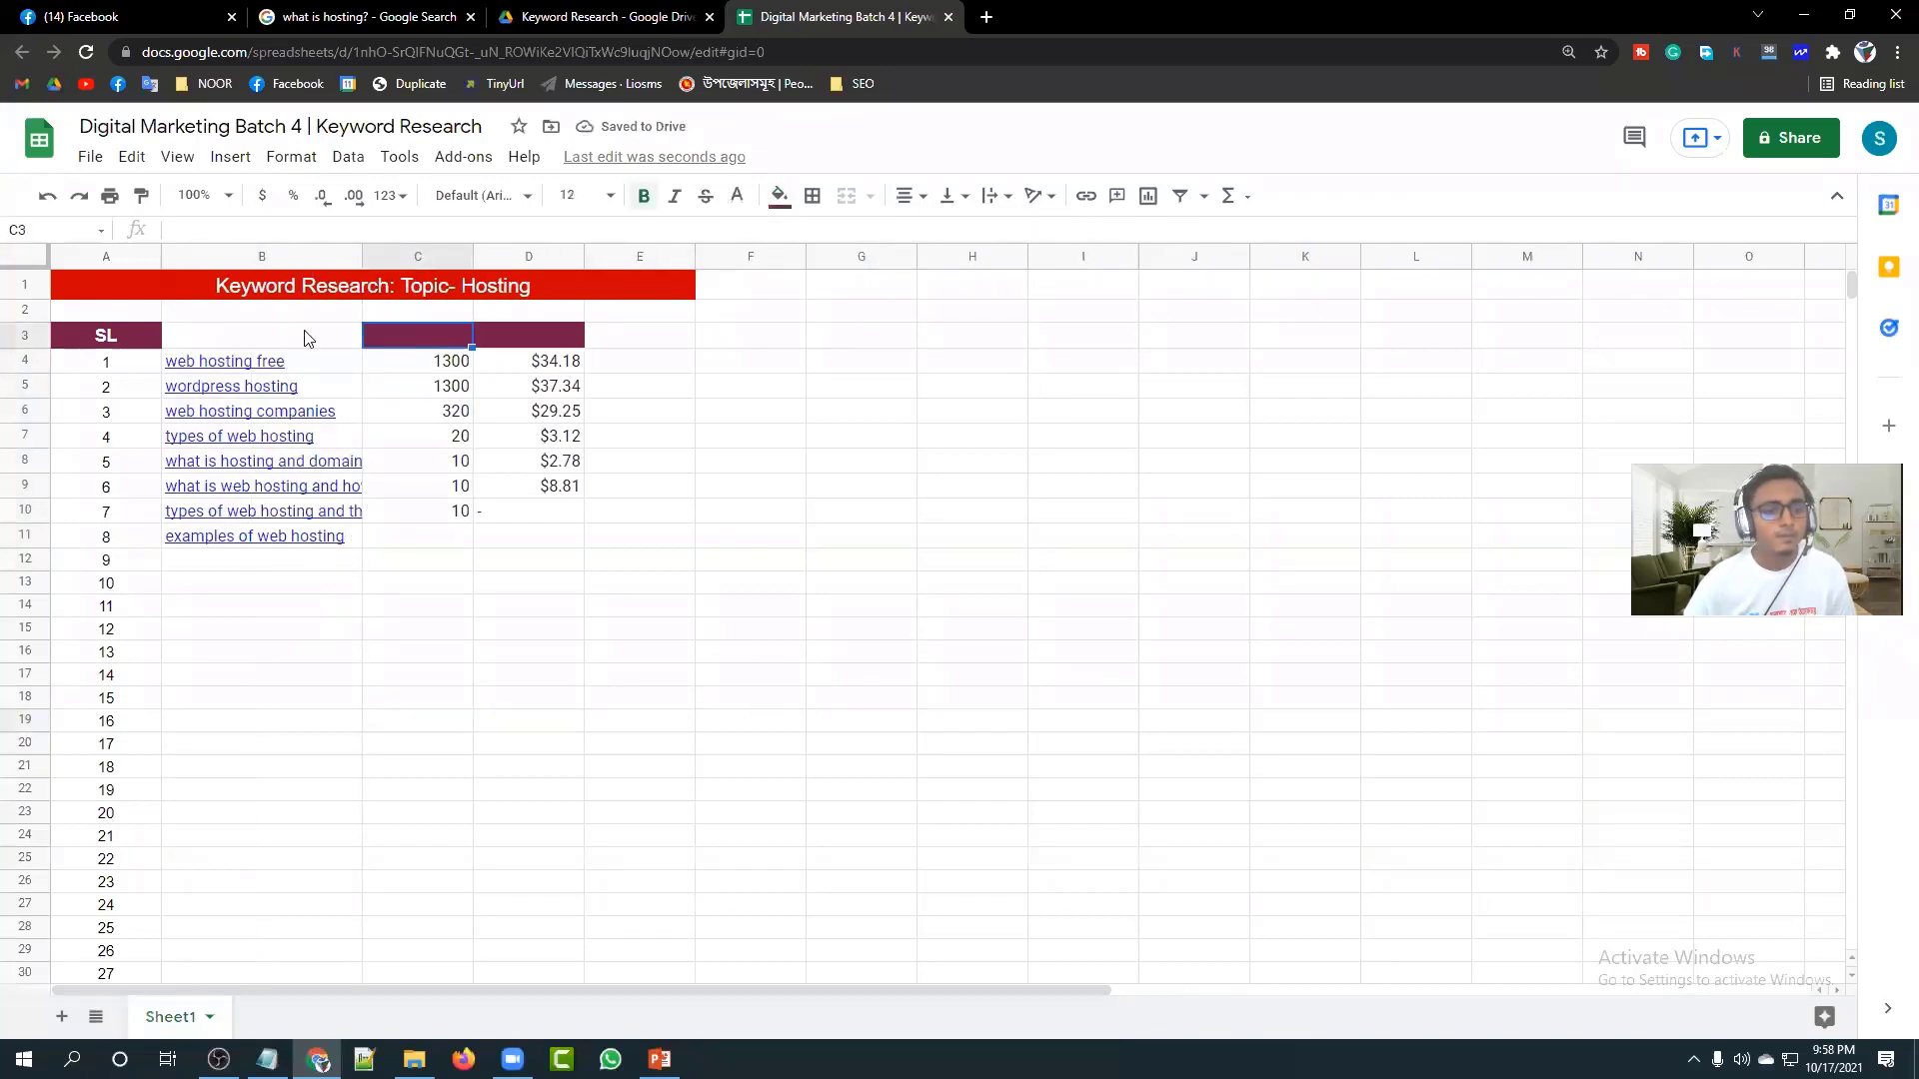
{"action": "left_click", "coordinate": [274, 334]}
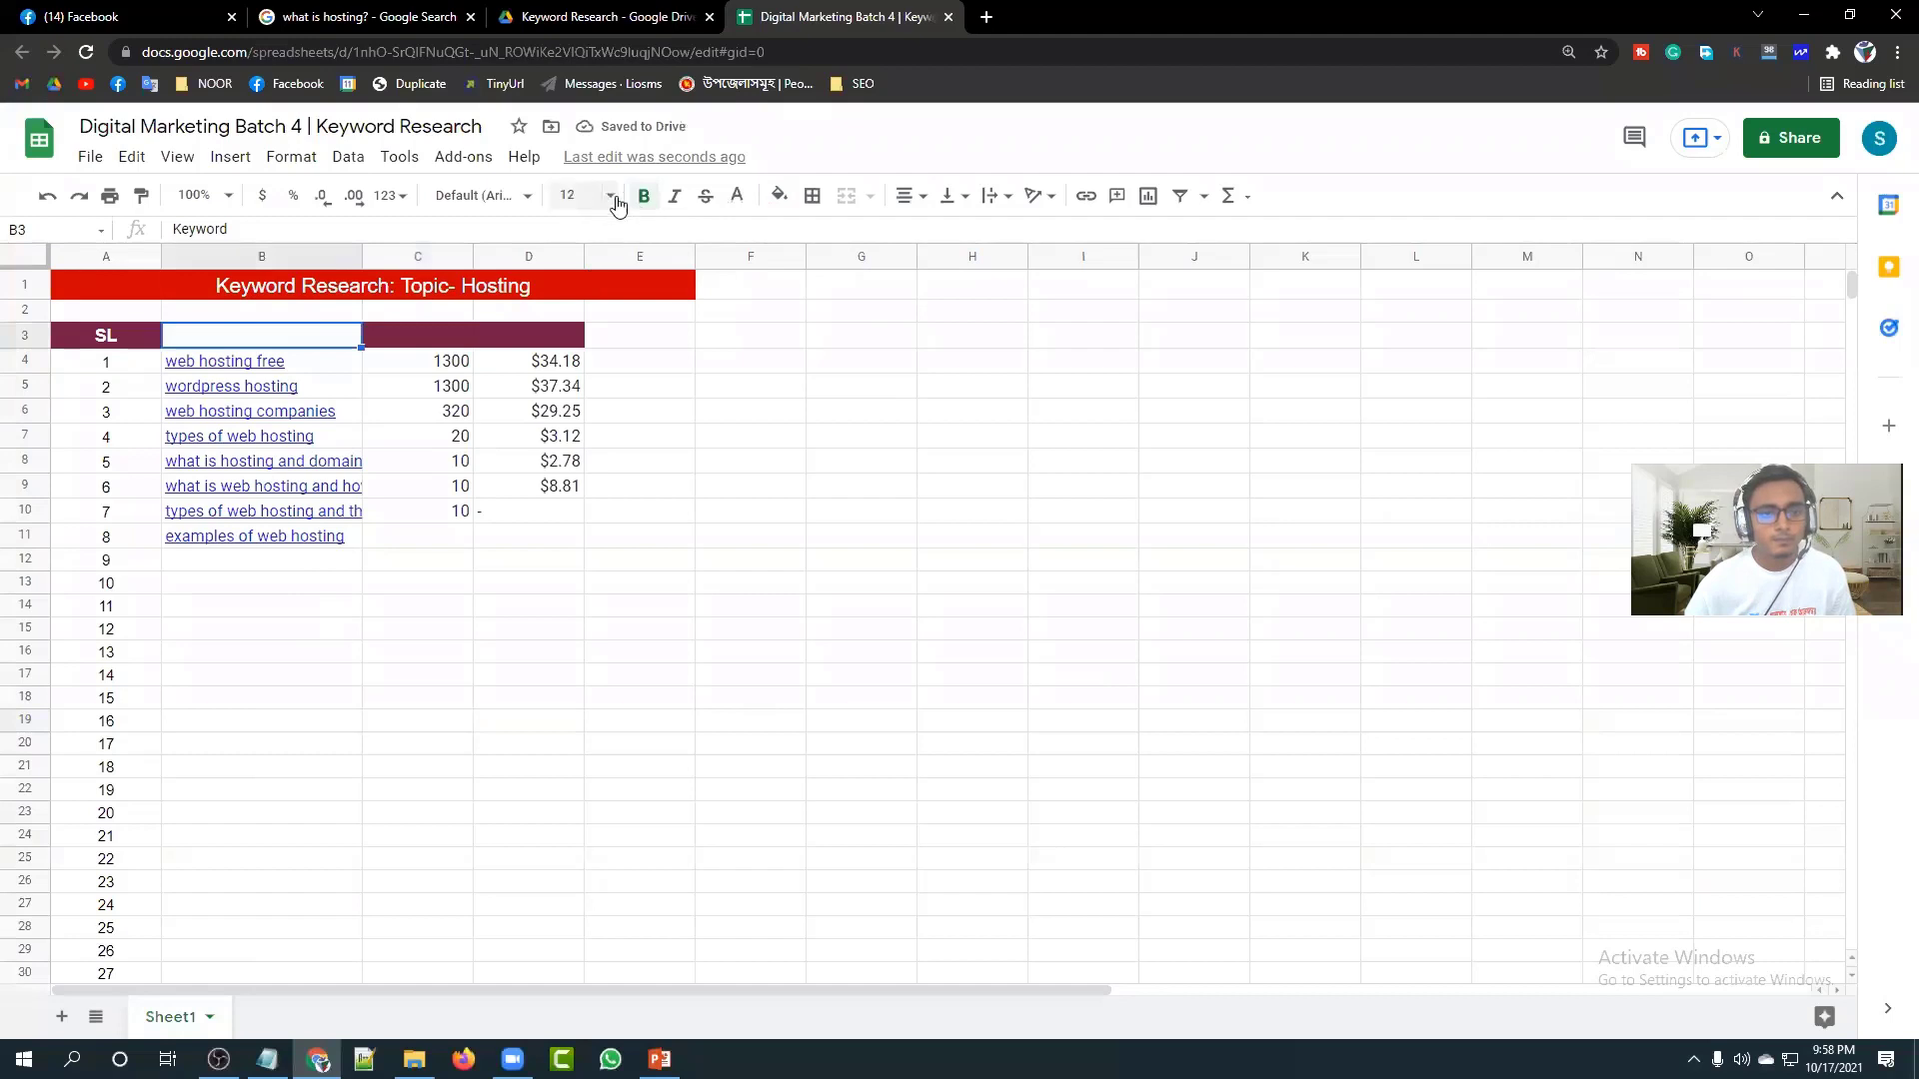
{"action": "left_click", "coordinate": [738, 197]}
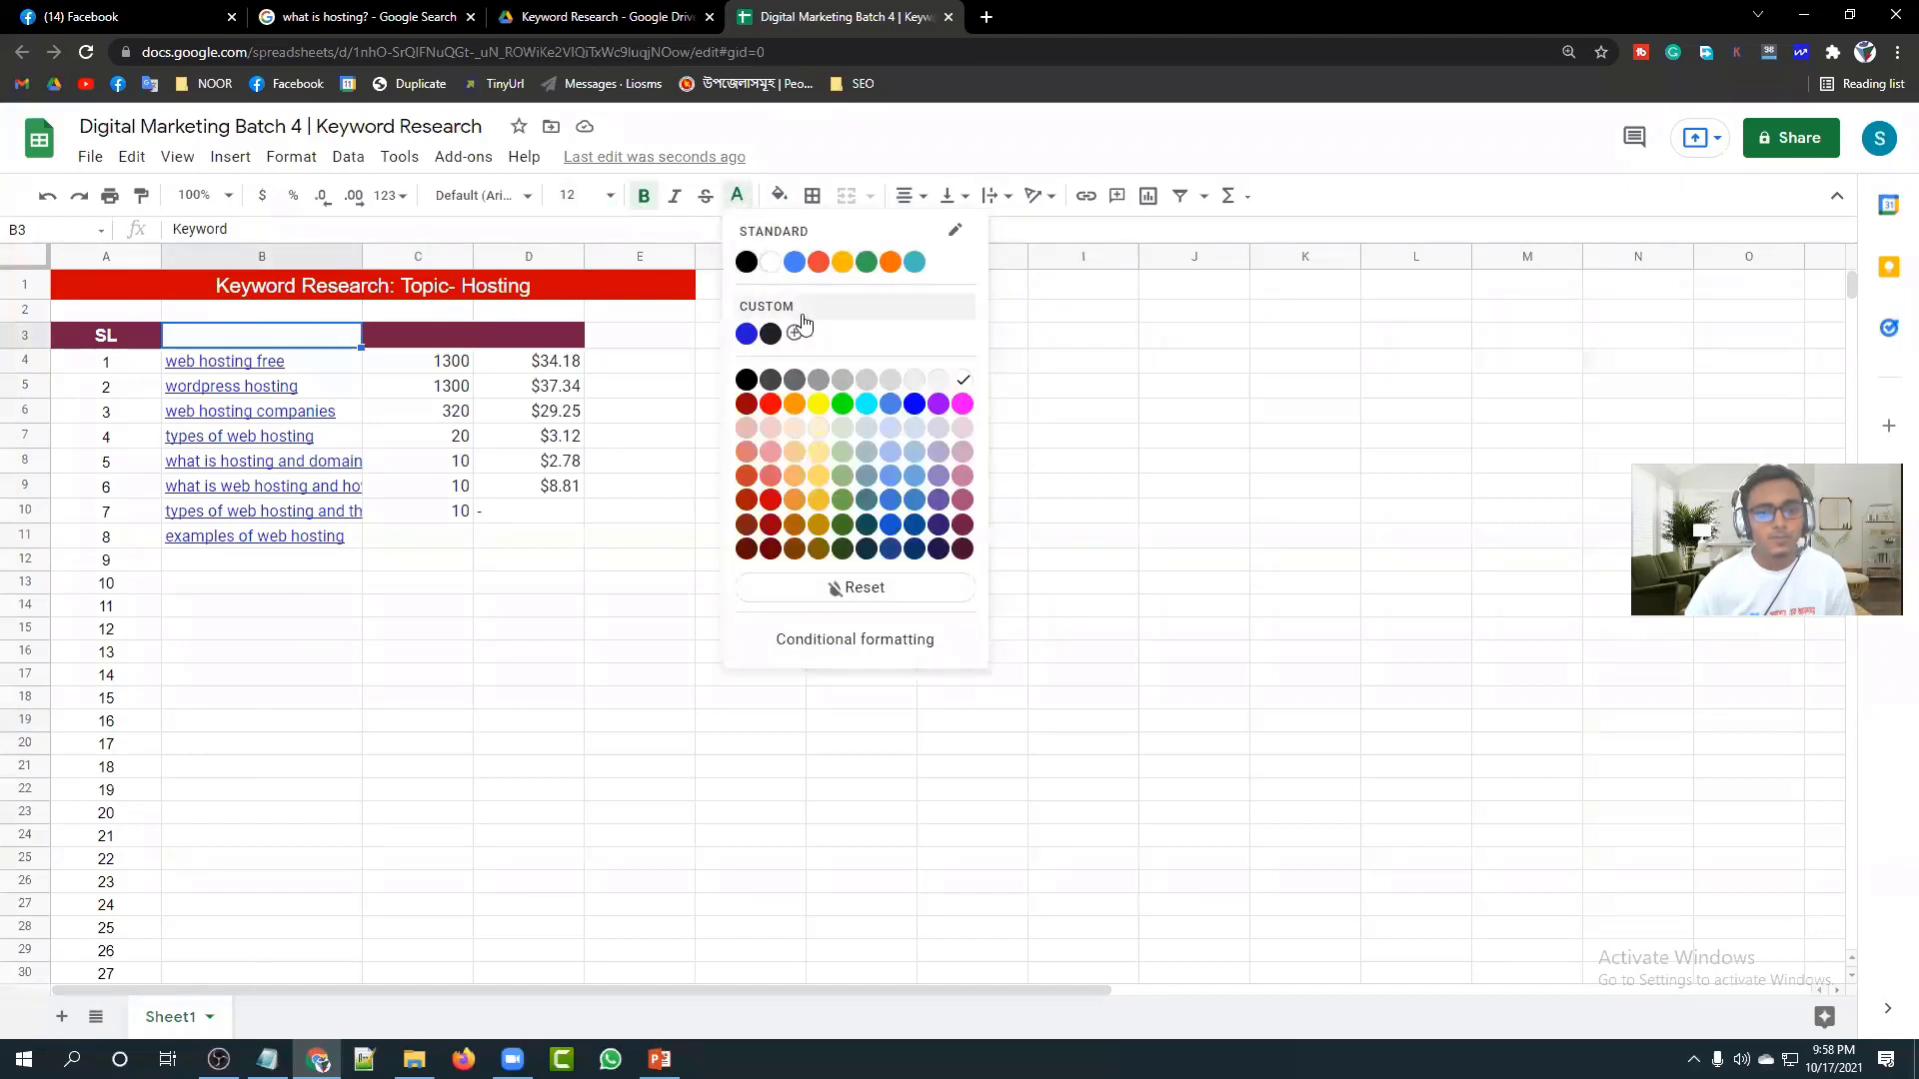
{"action": "left_click", "coordinate": [746, 262]}
{"action": "left_click", "coordinate": [779, 196]}
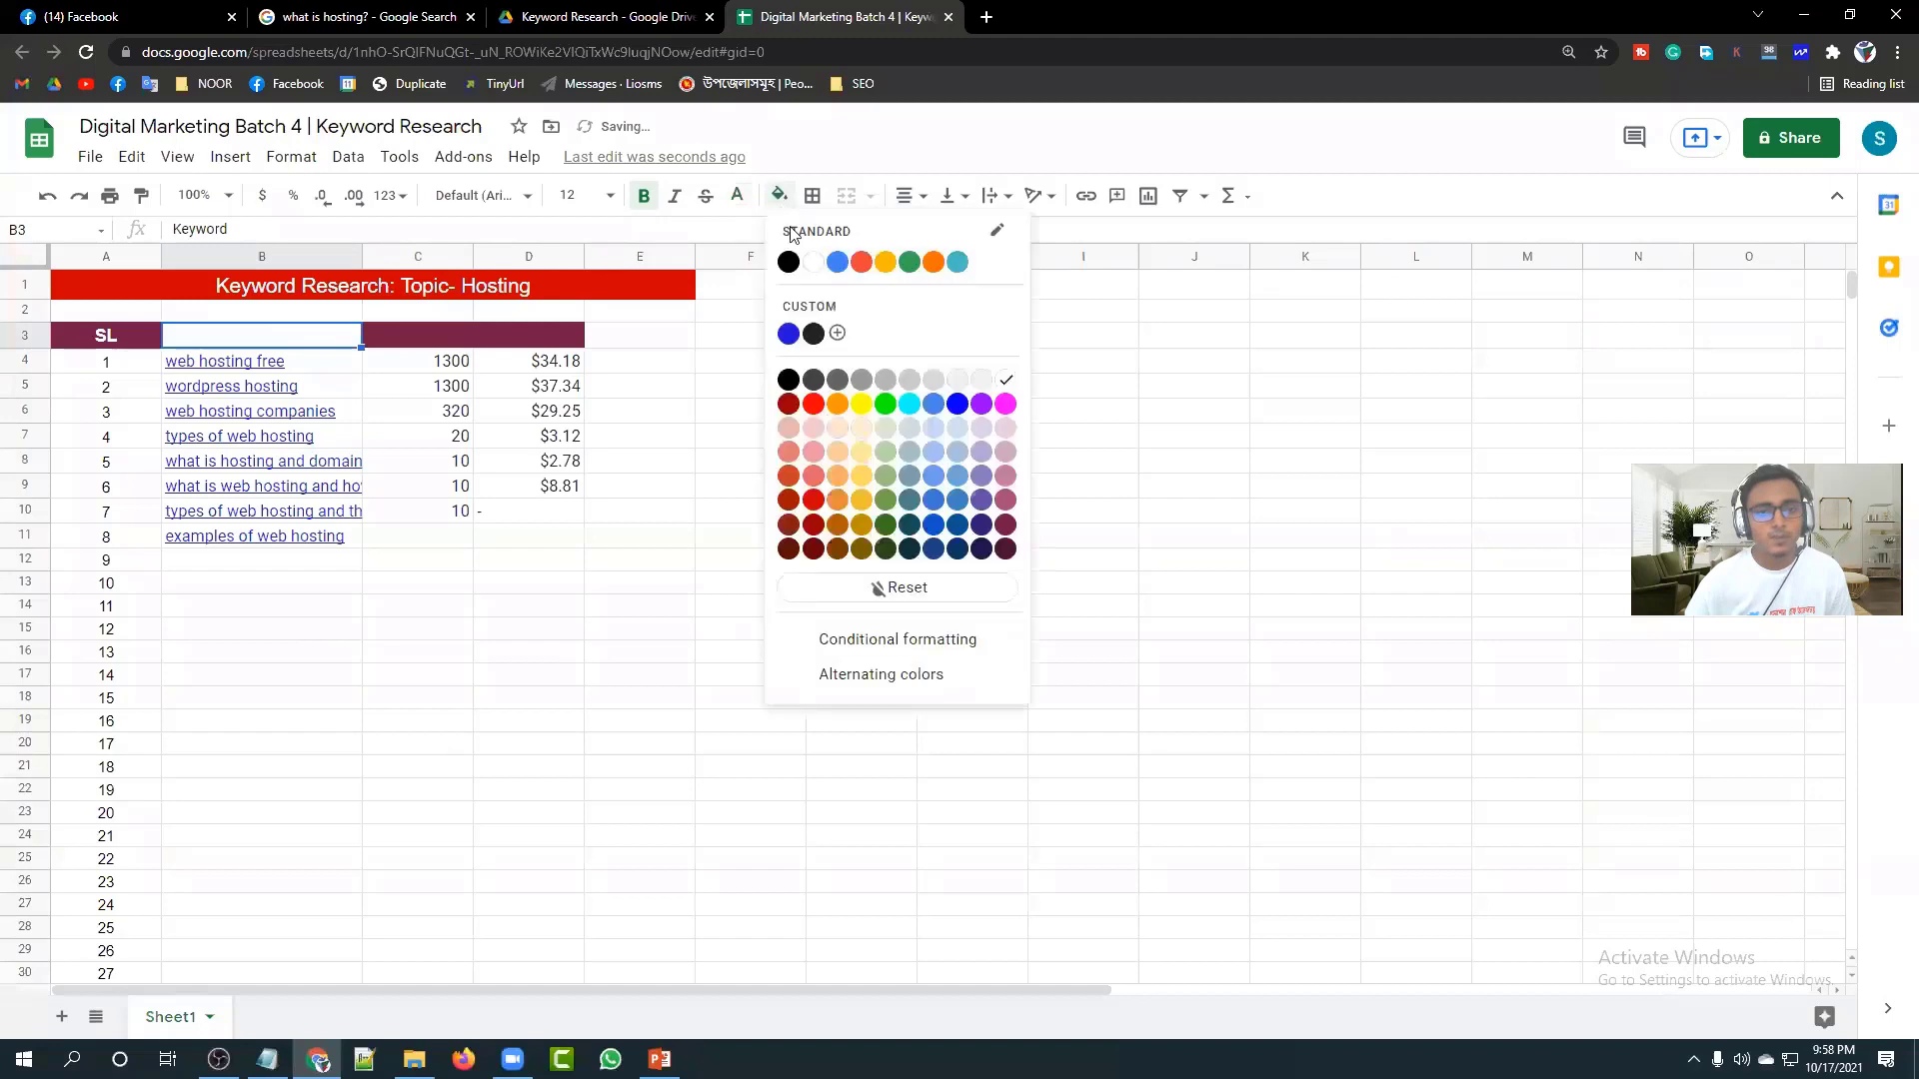
{"action": "left_click", "coordinate": [1005, 525]}
{"action": "left_click", "coordinate": [615, 636]}
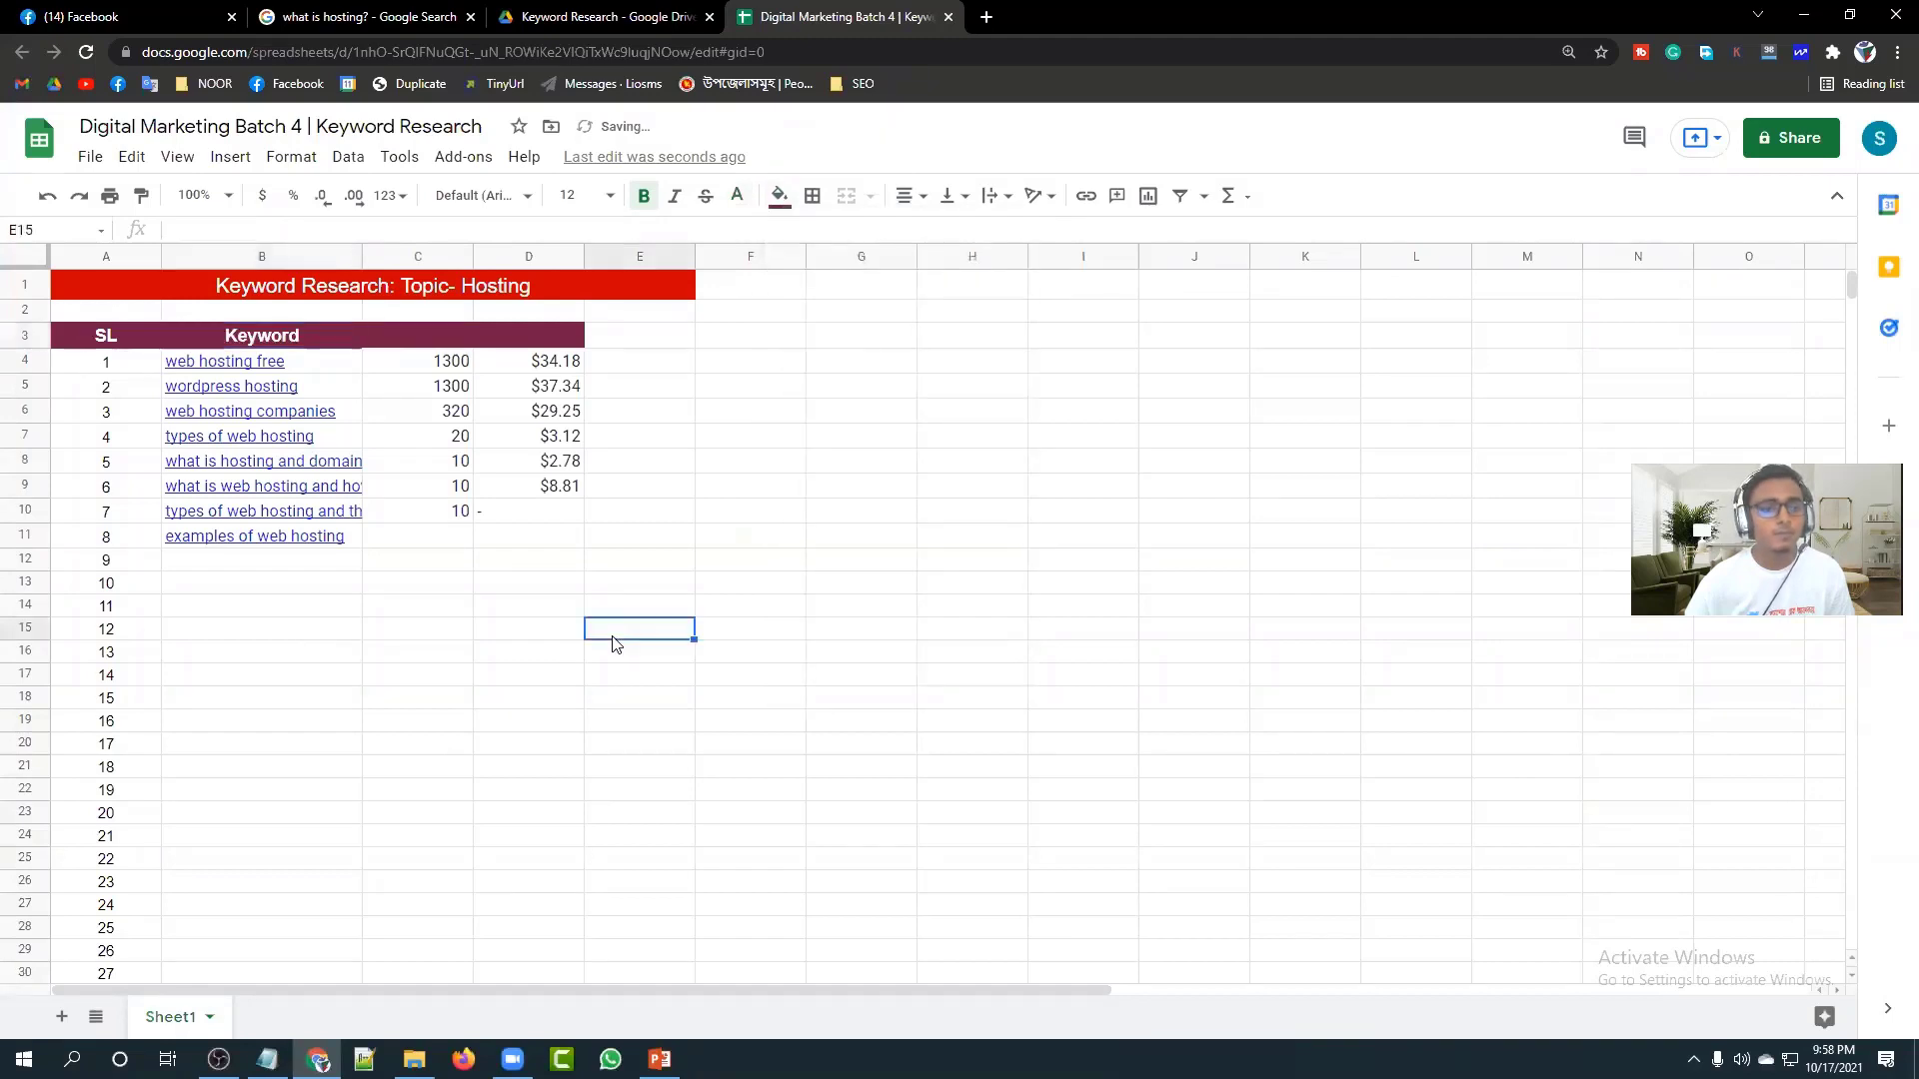
{"action": "left_click", "coordinate": [412, 336]}
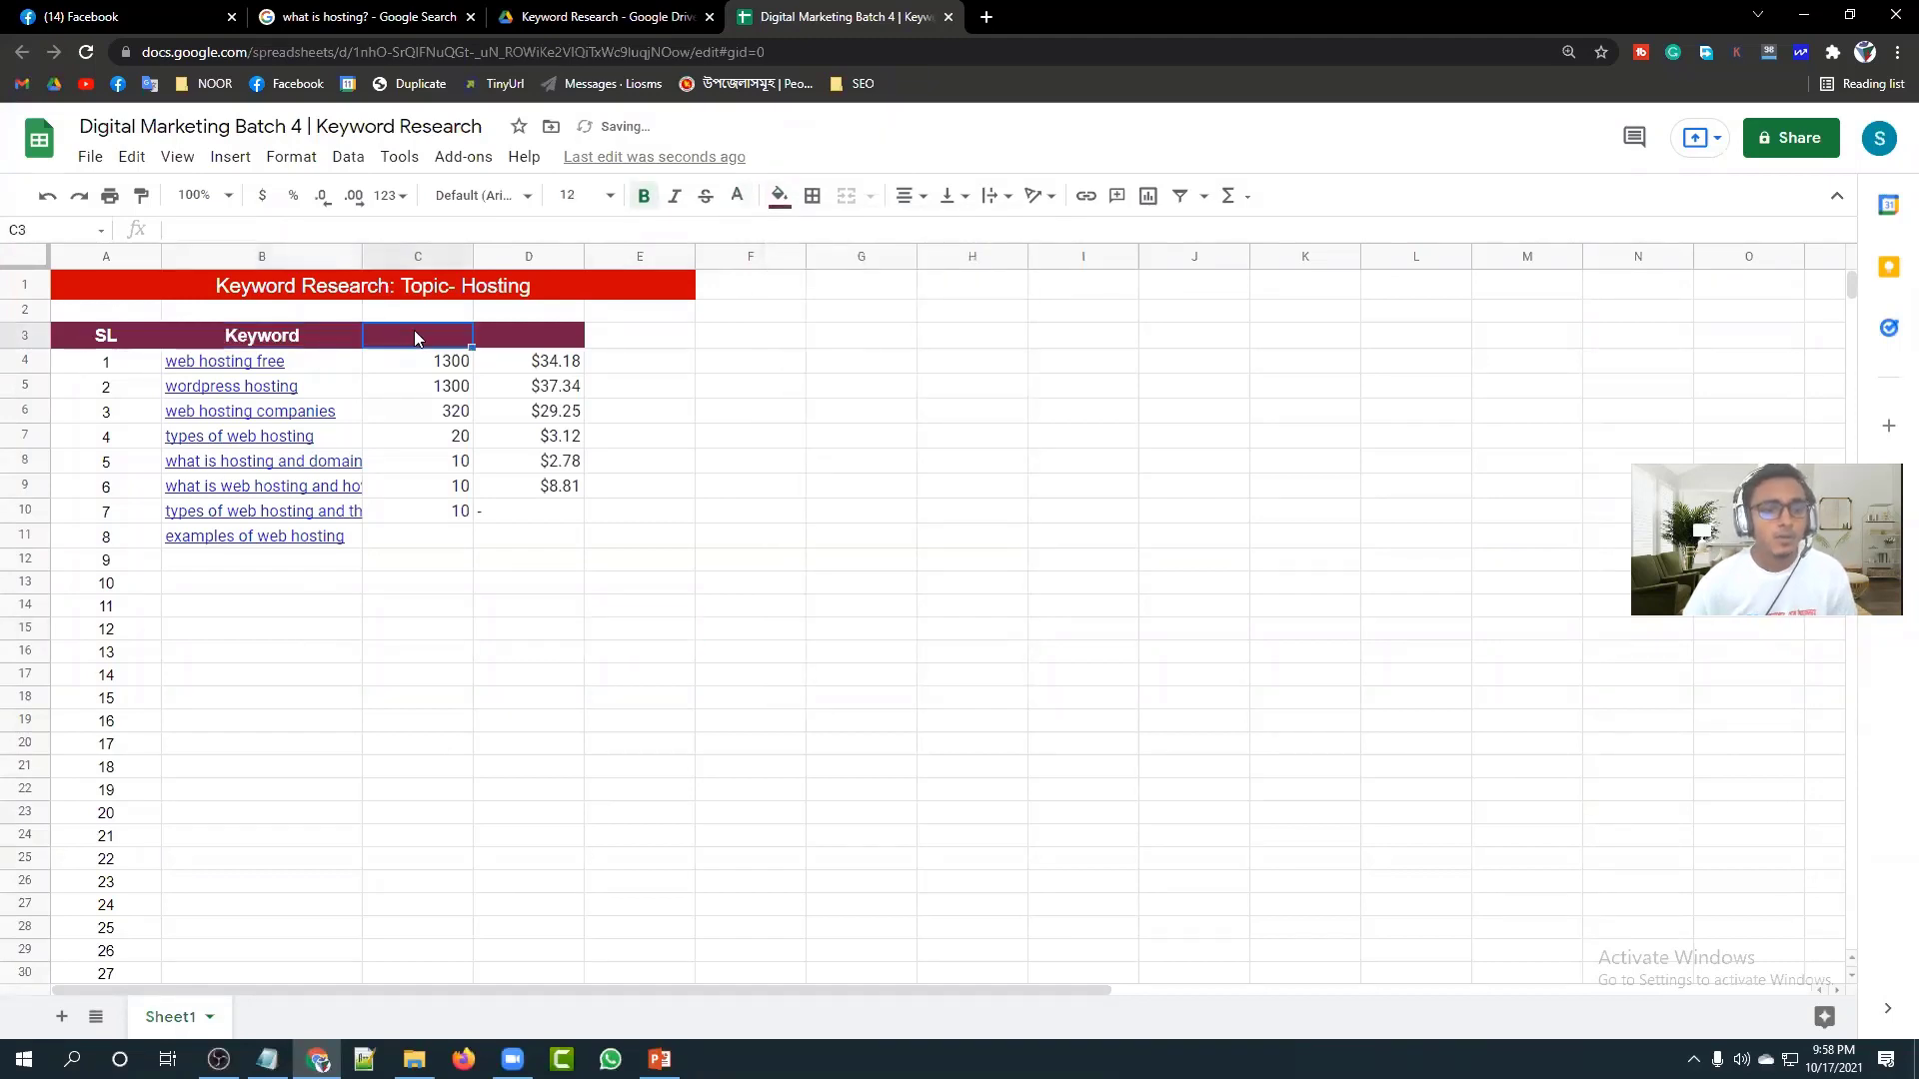
{"action": "left_click", "coordinate": [553, 344]}
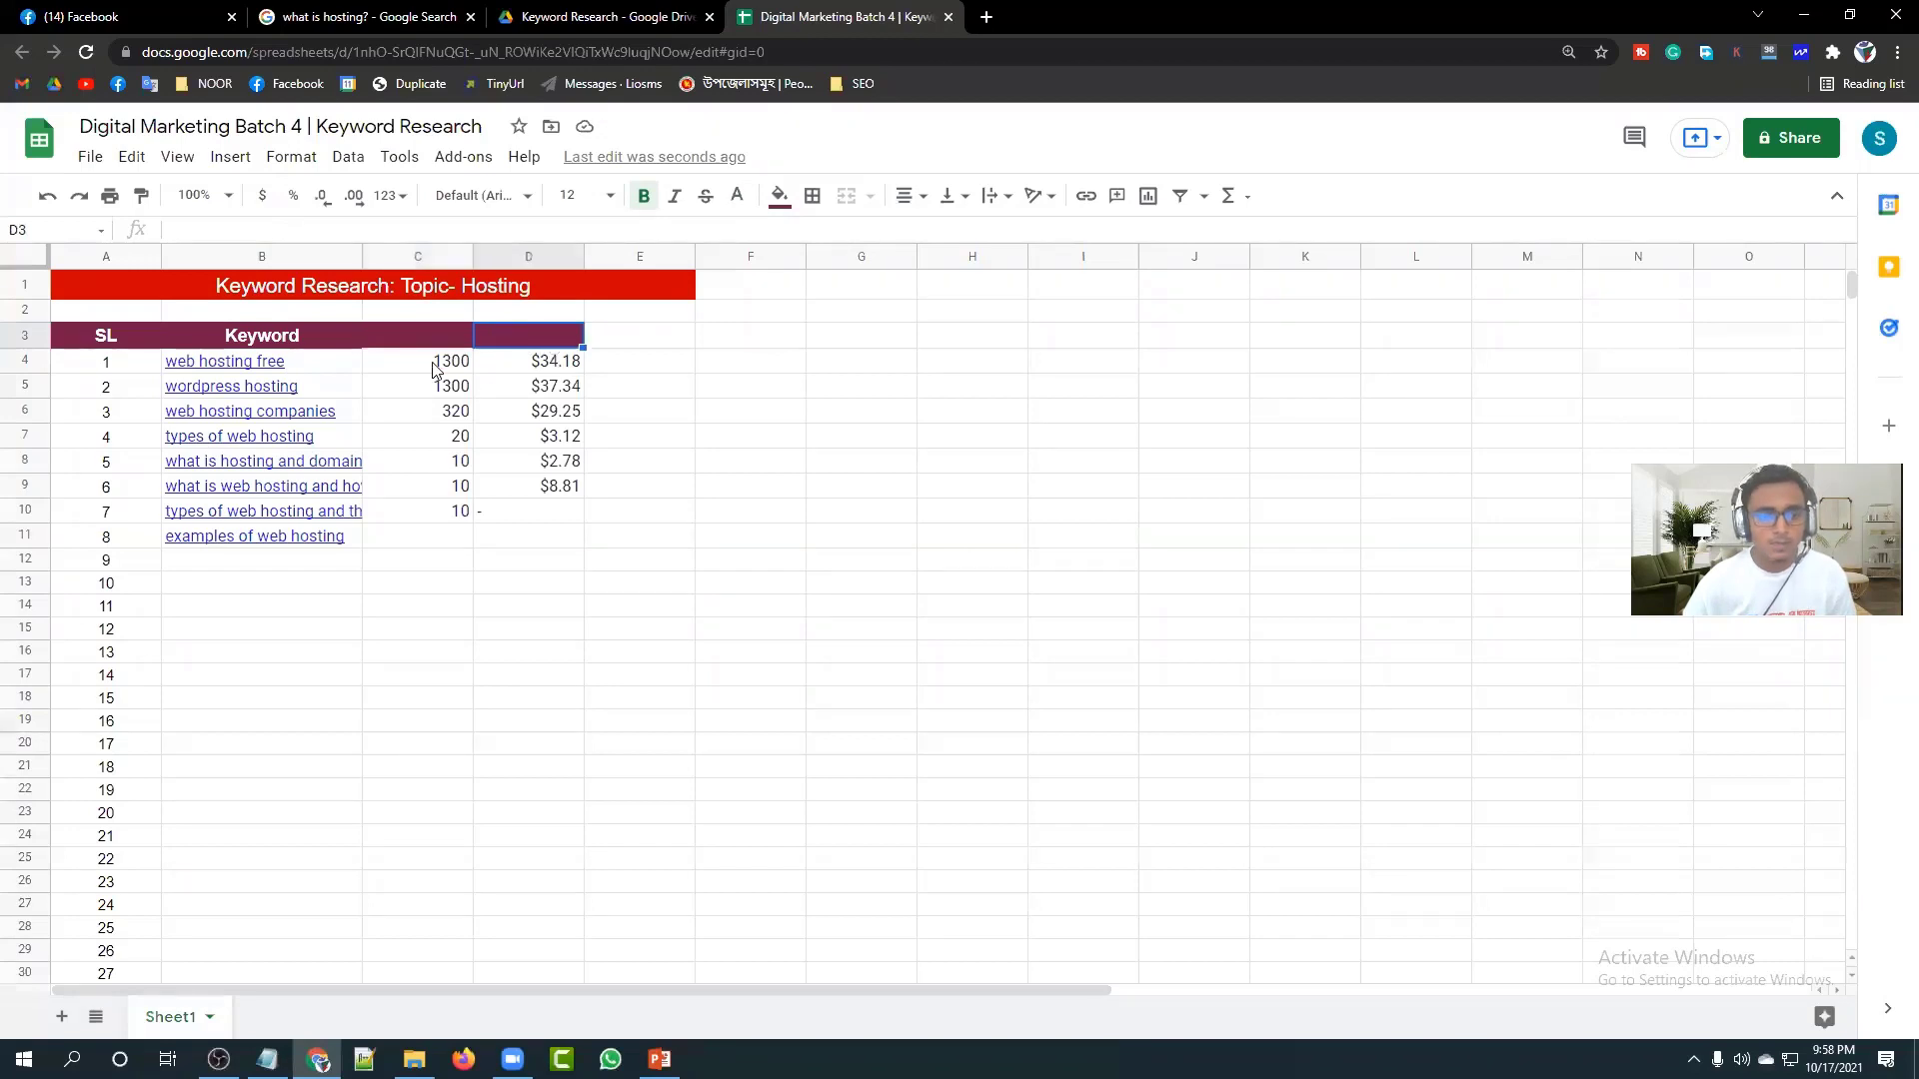
{"action": "left_click_drag", "start_coordinate": [427, 346], "coordinate": [555, 542]}
{"action": "left_click", "coordinate": [589, 626]}
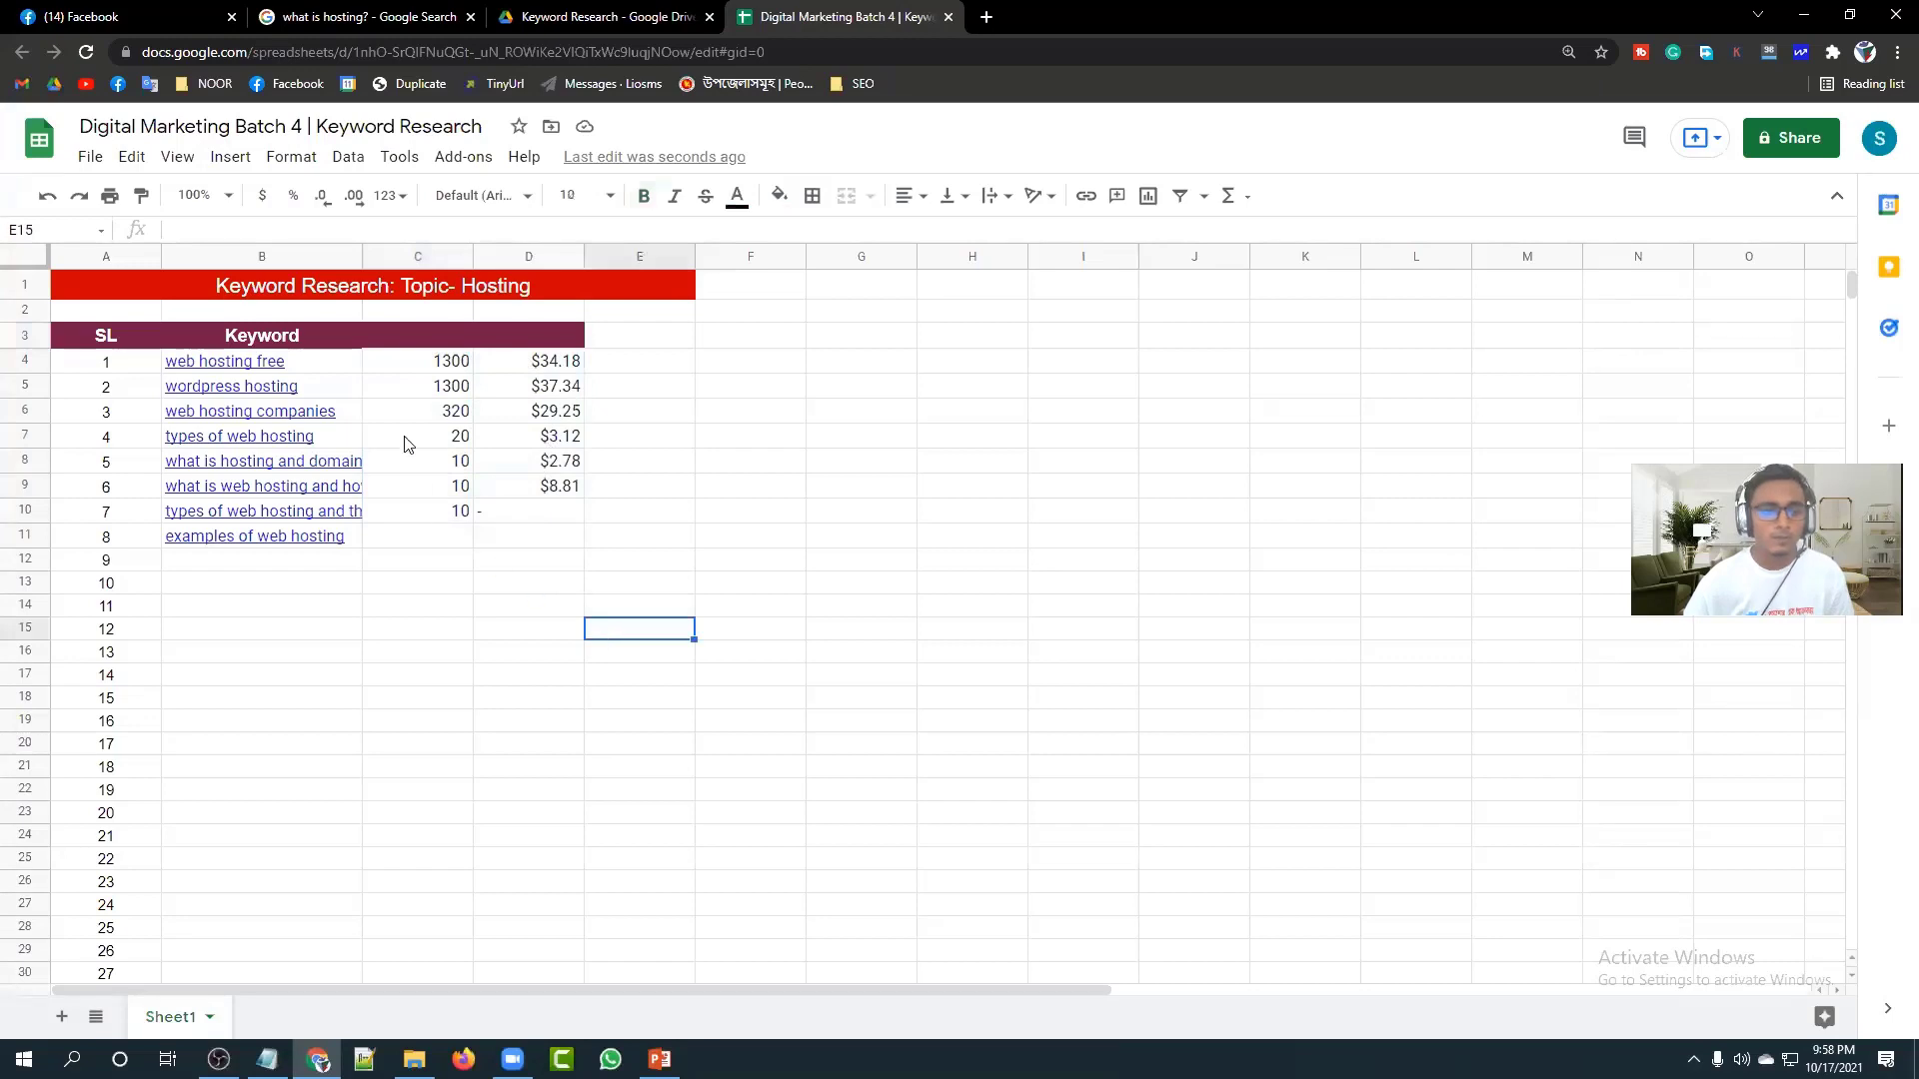
{"action": "left_click", "coordinate": [420, 256]}
{"action": "left_click", "coordinate": [530, 256]}
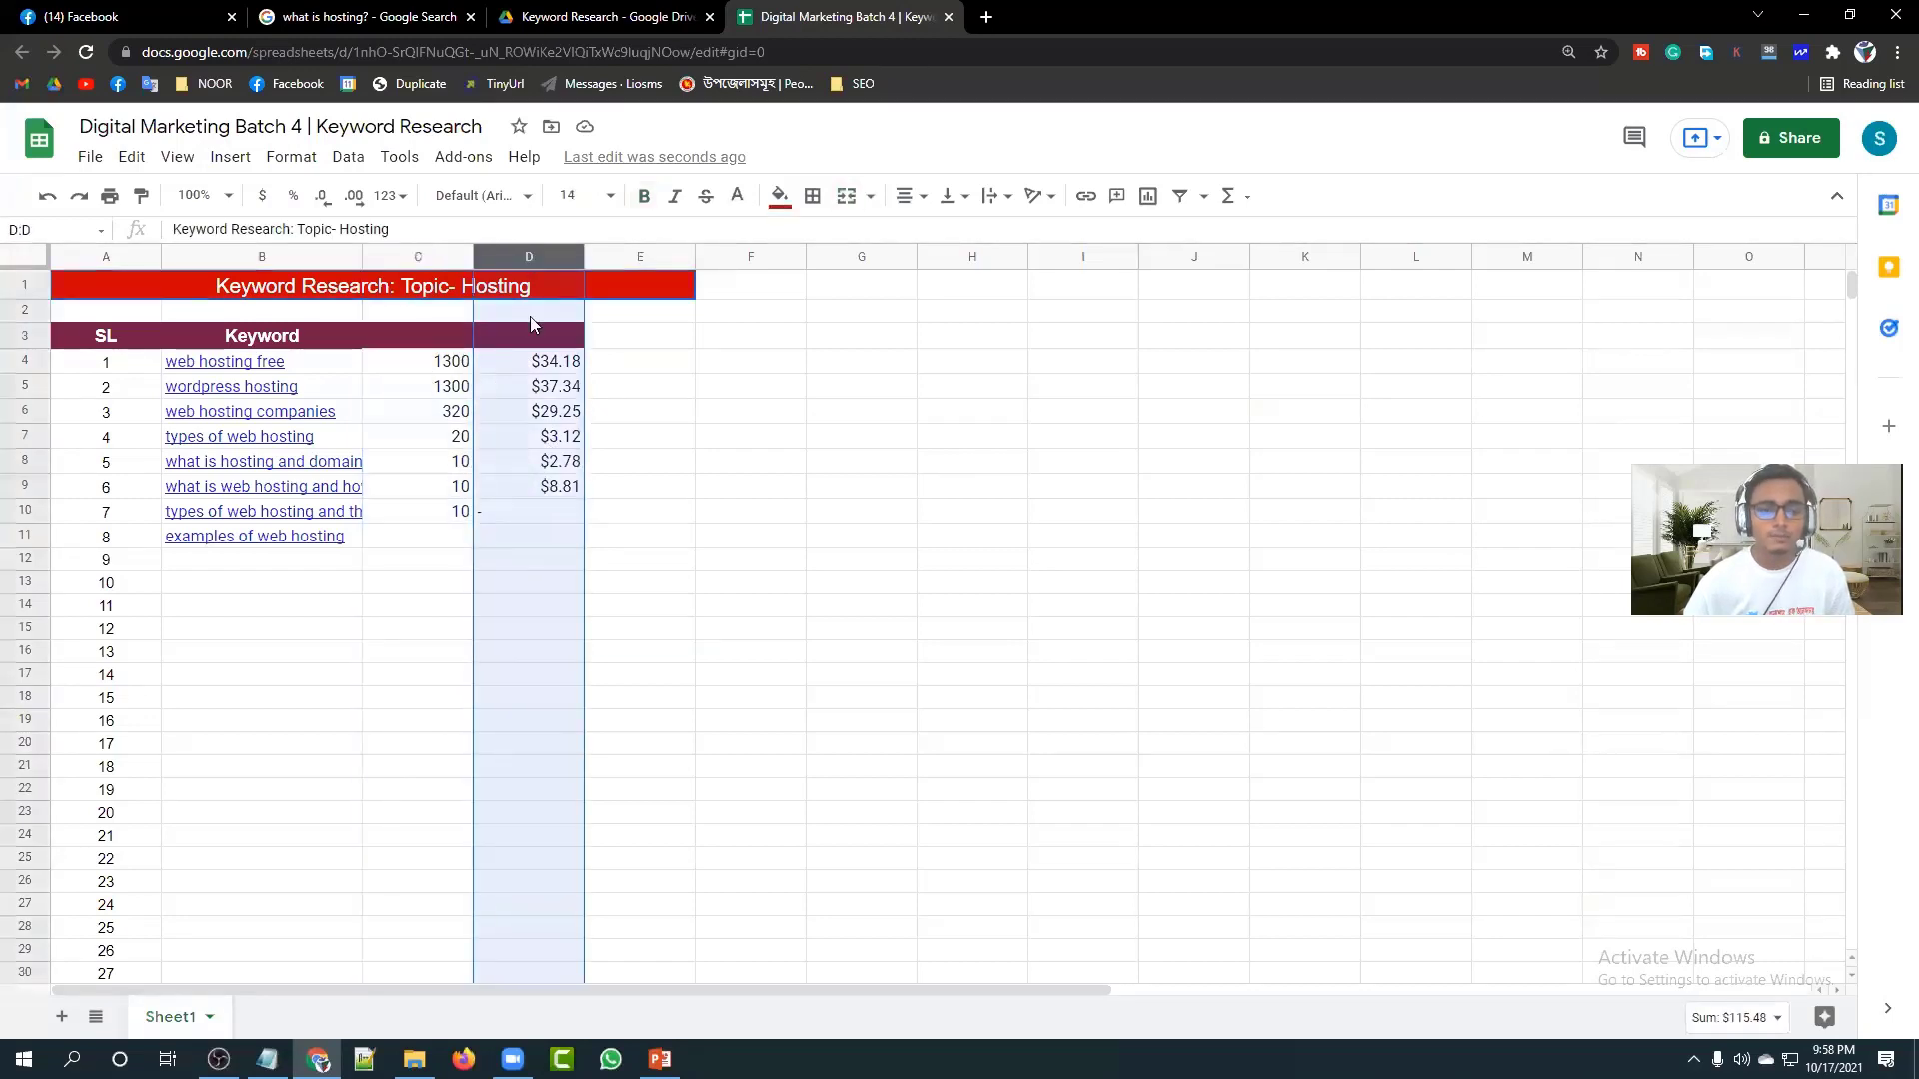
{"action": "left_click", "coordinate": [447, 629]}
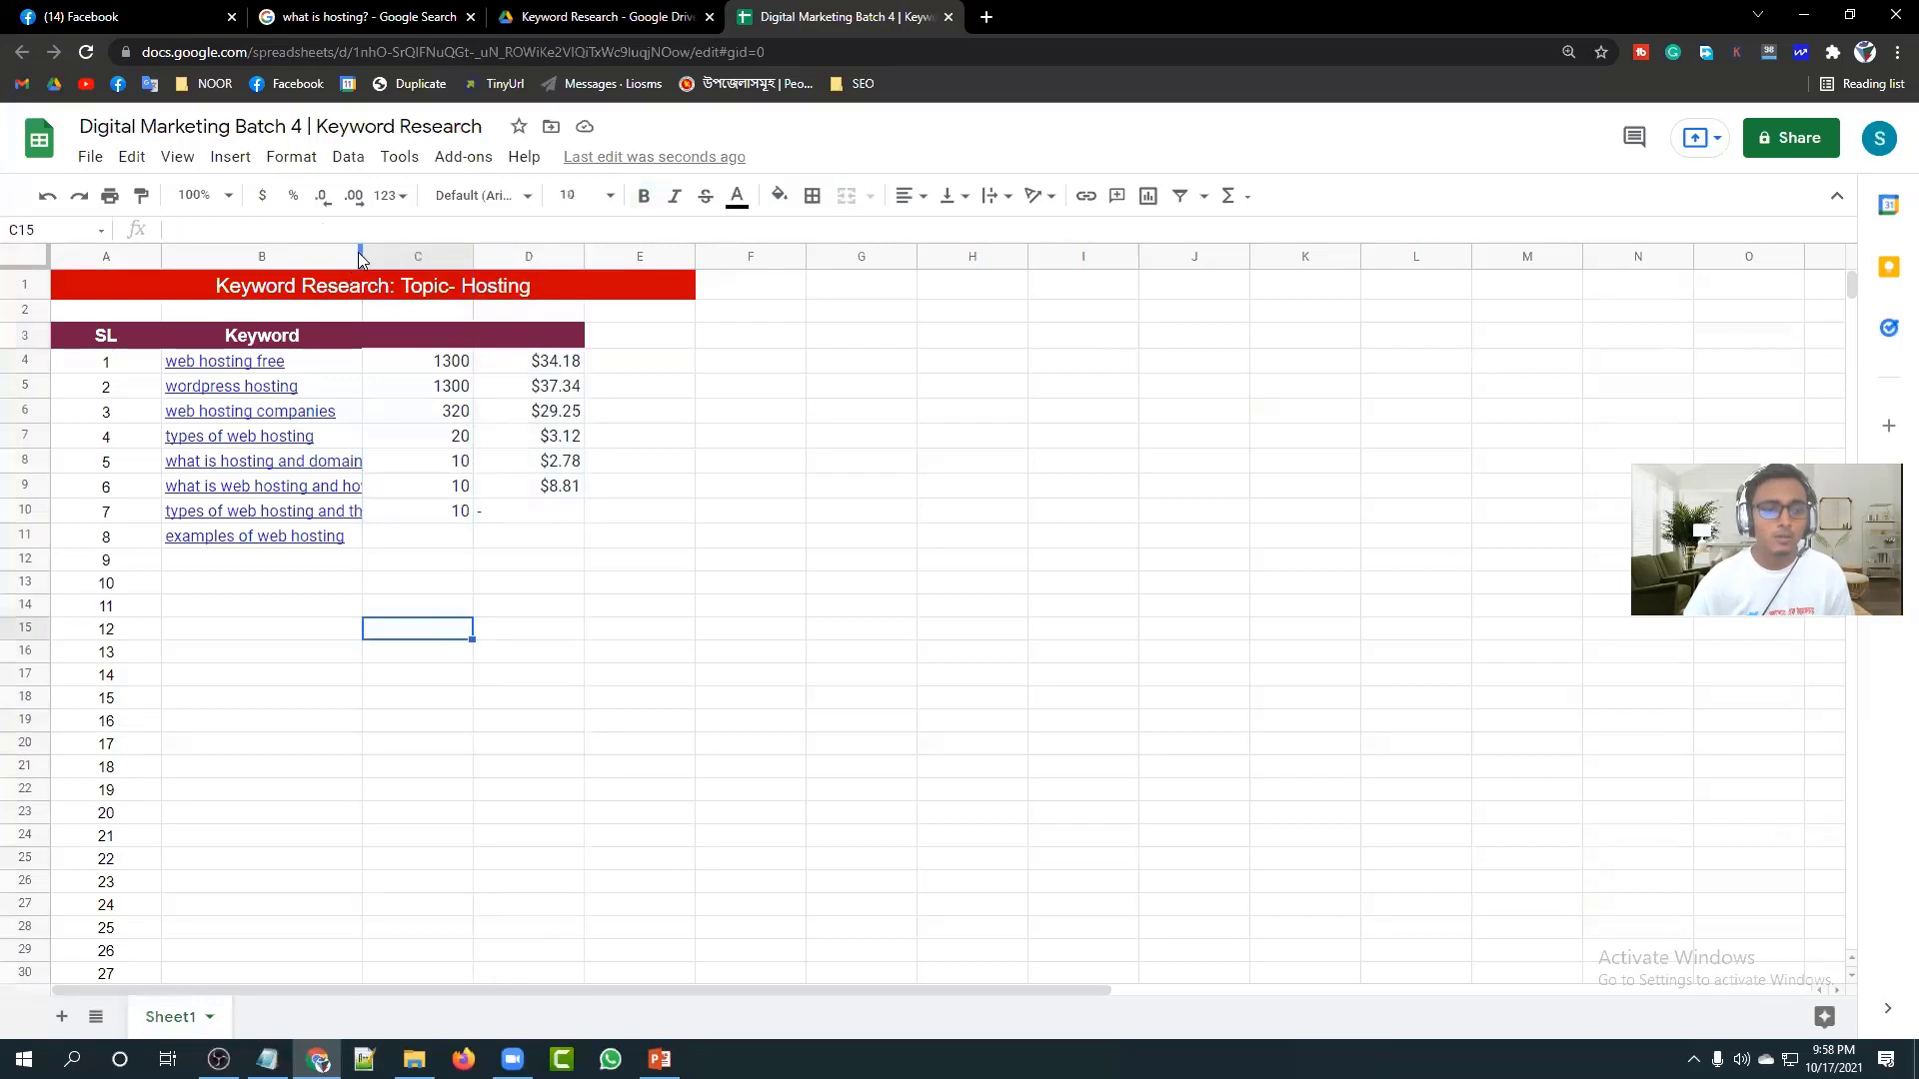
Widen column B of the keyword sheet to fit the full text of the longest keywords.
{"action": "left_click_drag", "start_coordinate": [362, 256], "coordinate": [492, 253]}
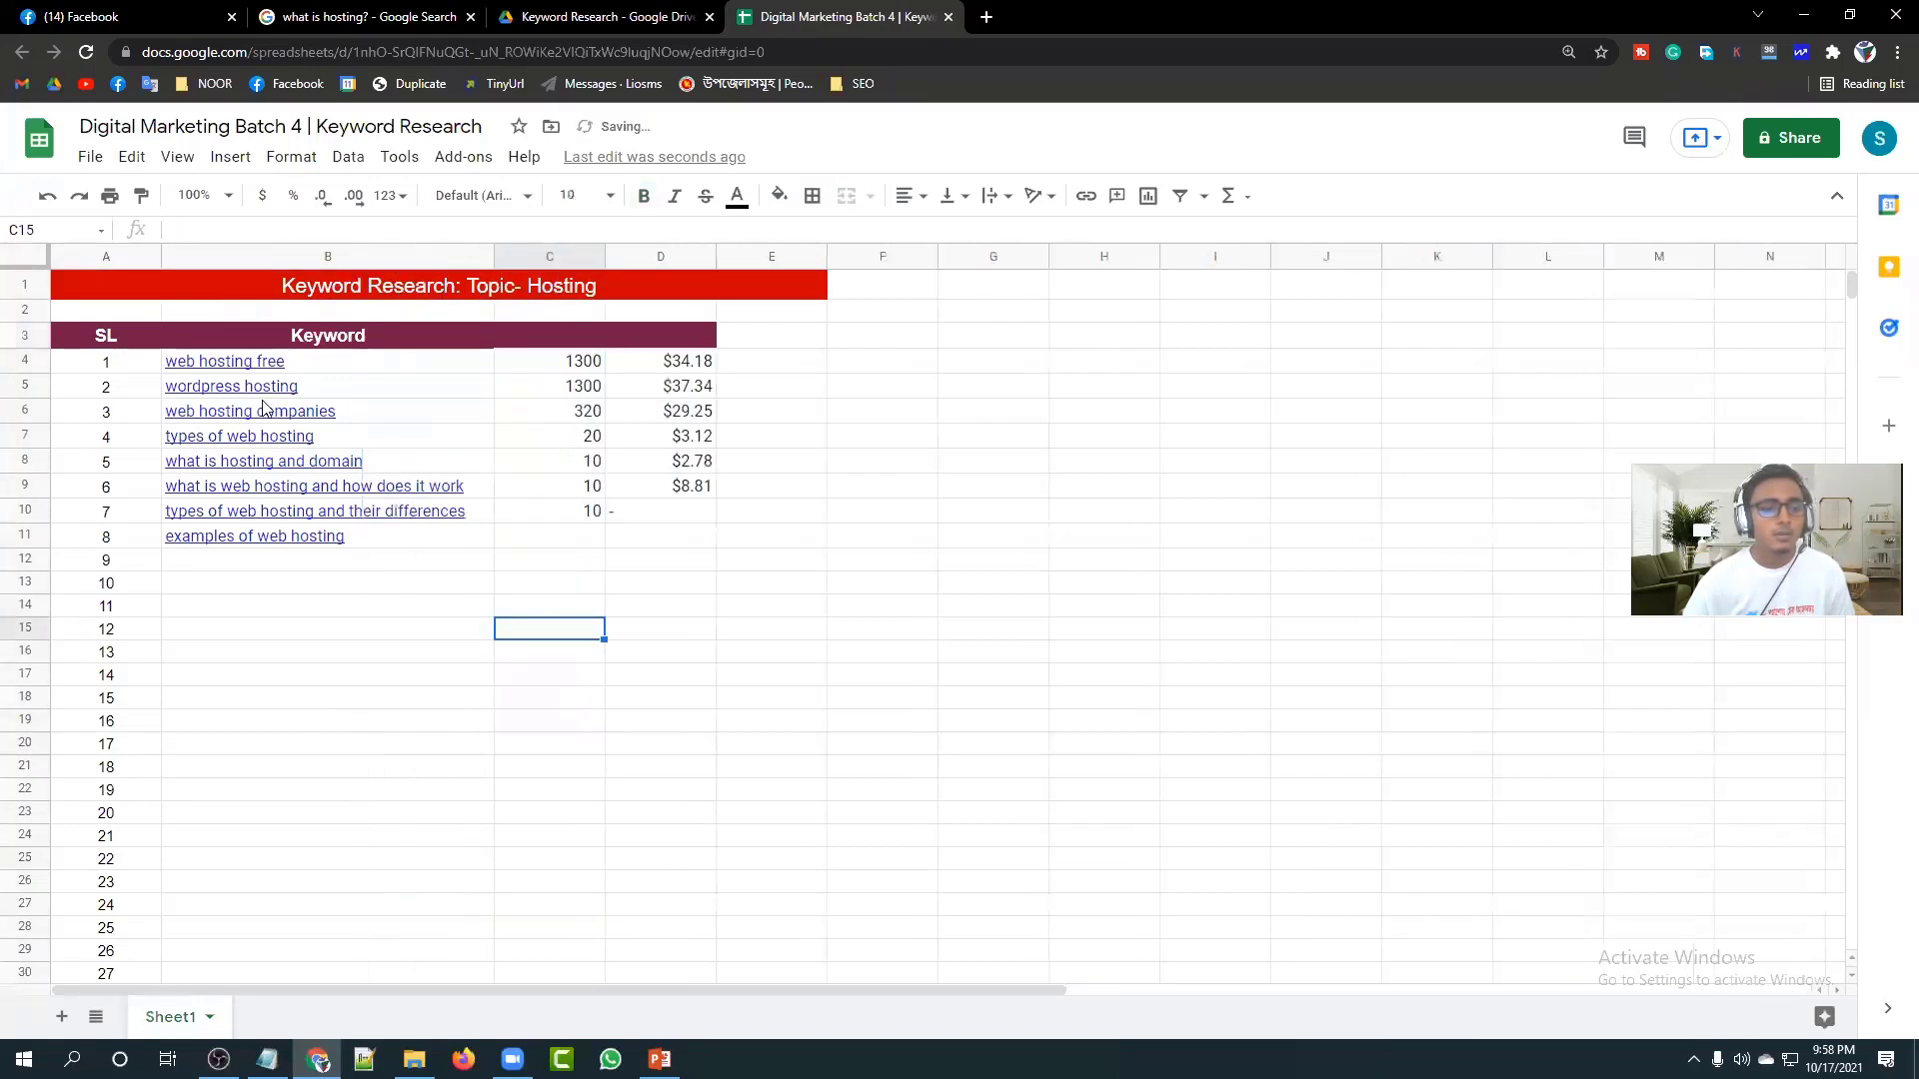
{"action": "left_click", "coordinate": [127, 256]}
{"action": "left_click", "coordinate": [322, 256]}
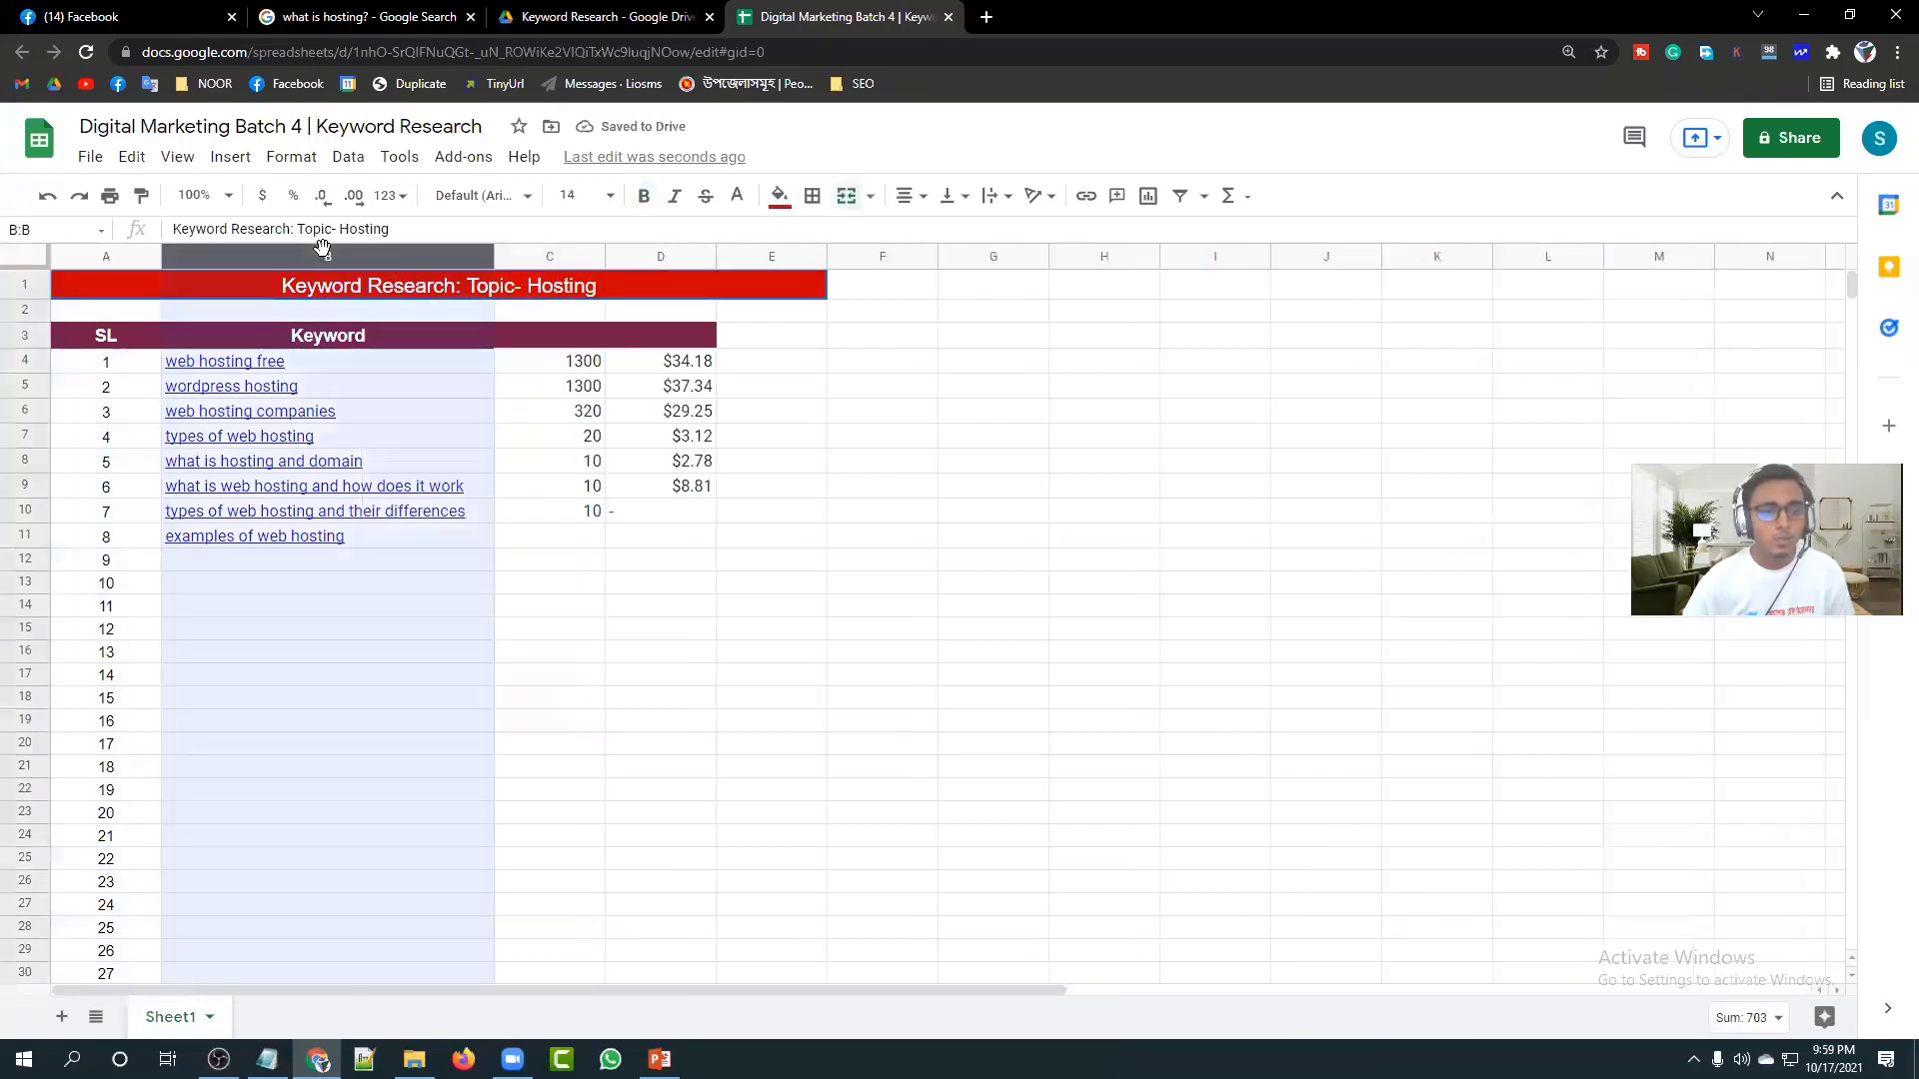
{"action": "left_click", "coordinate": [604, 764]}
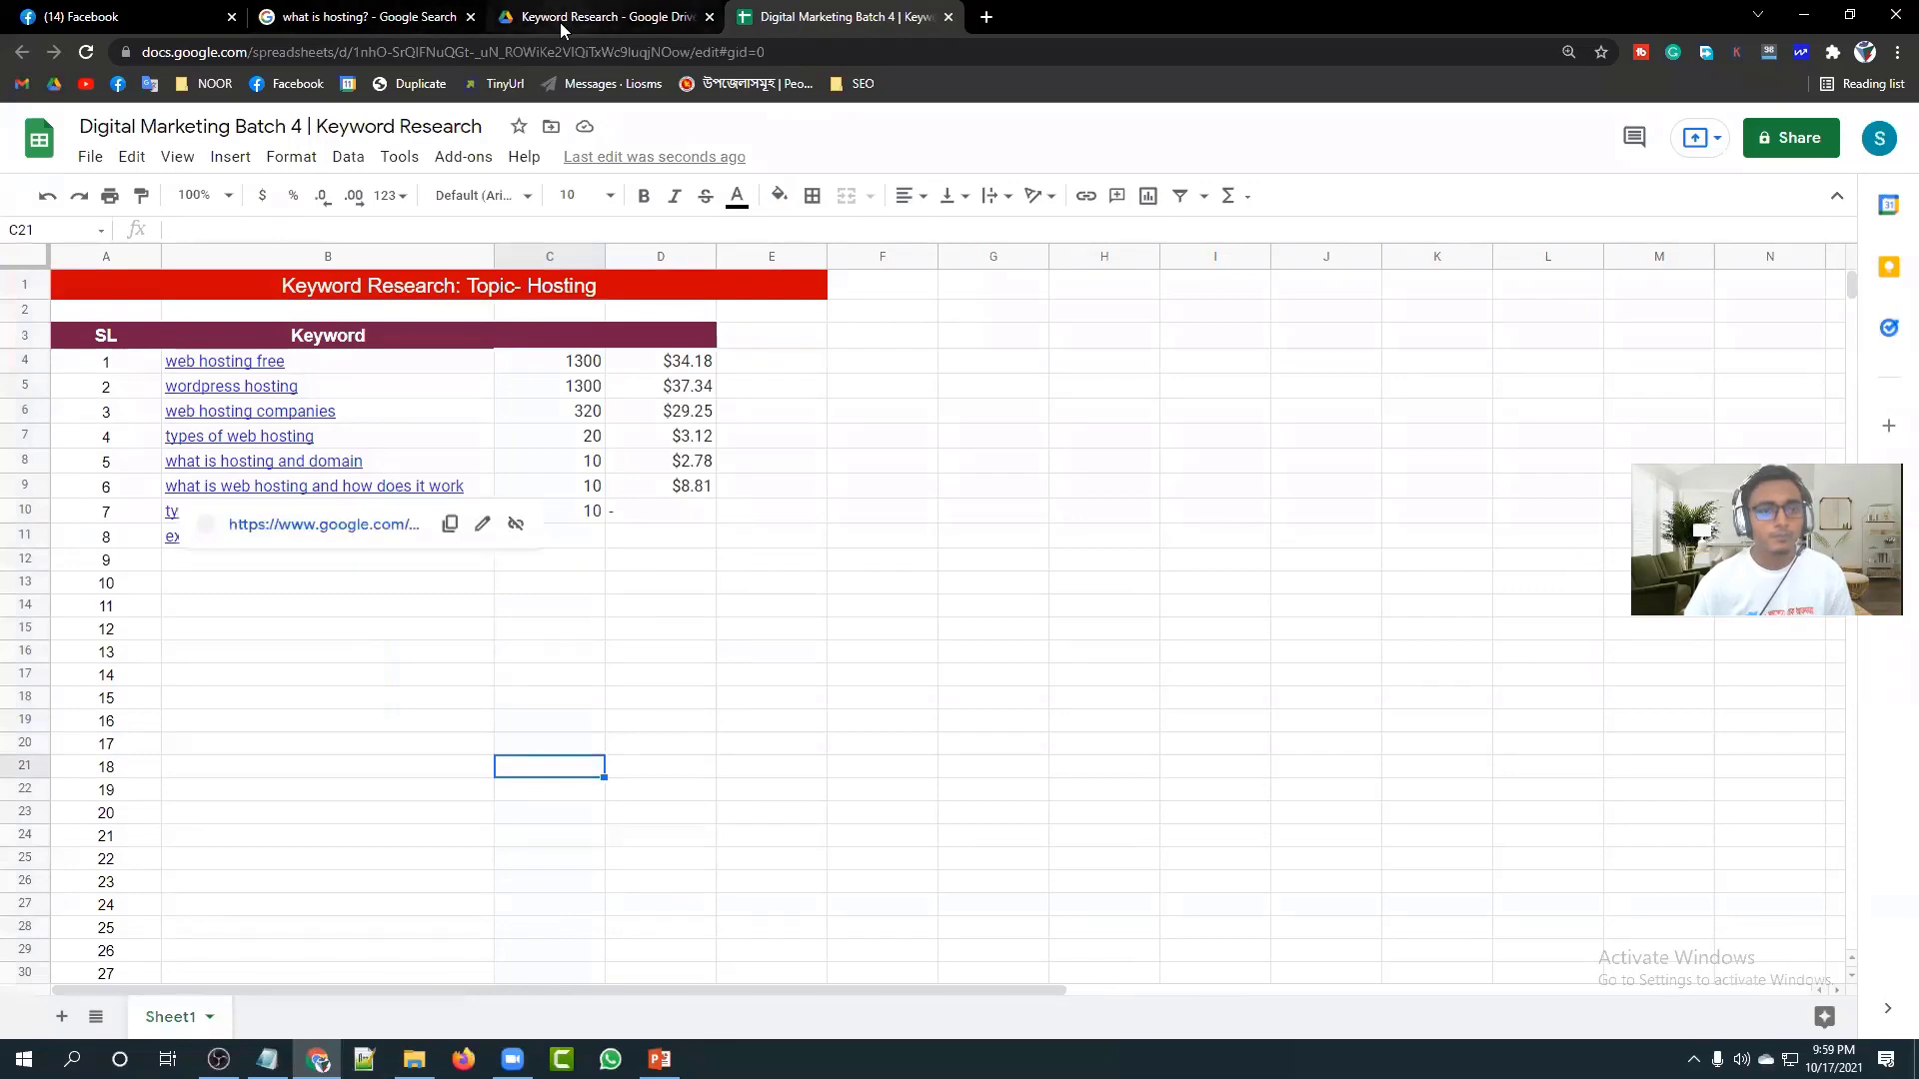
Copy the "People also search for" rows from "best web hosting" to "examples of web hosting" in the Google search results.
{"action": "left_click", "coordinate": [321, 15]}
{"action": "left_click", "coordinate": [1477, 581]}
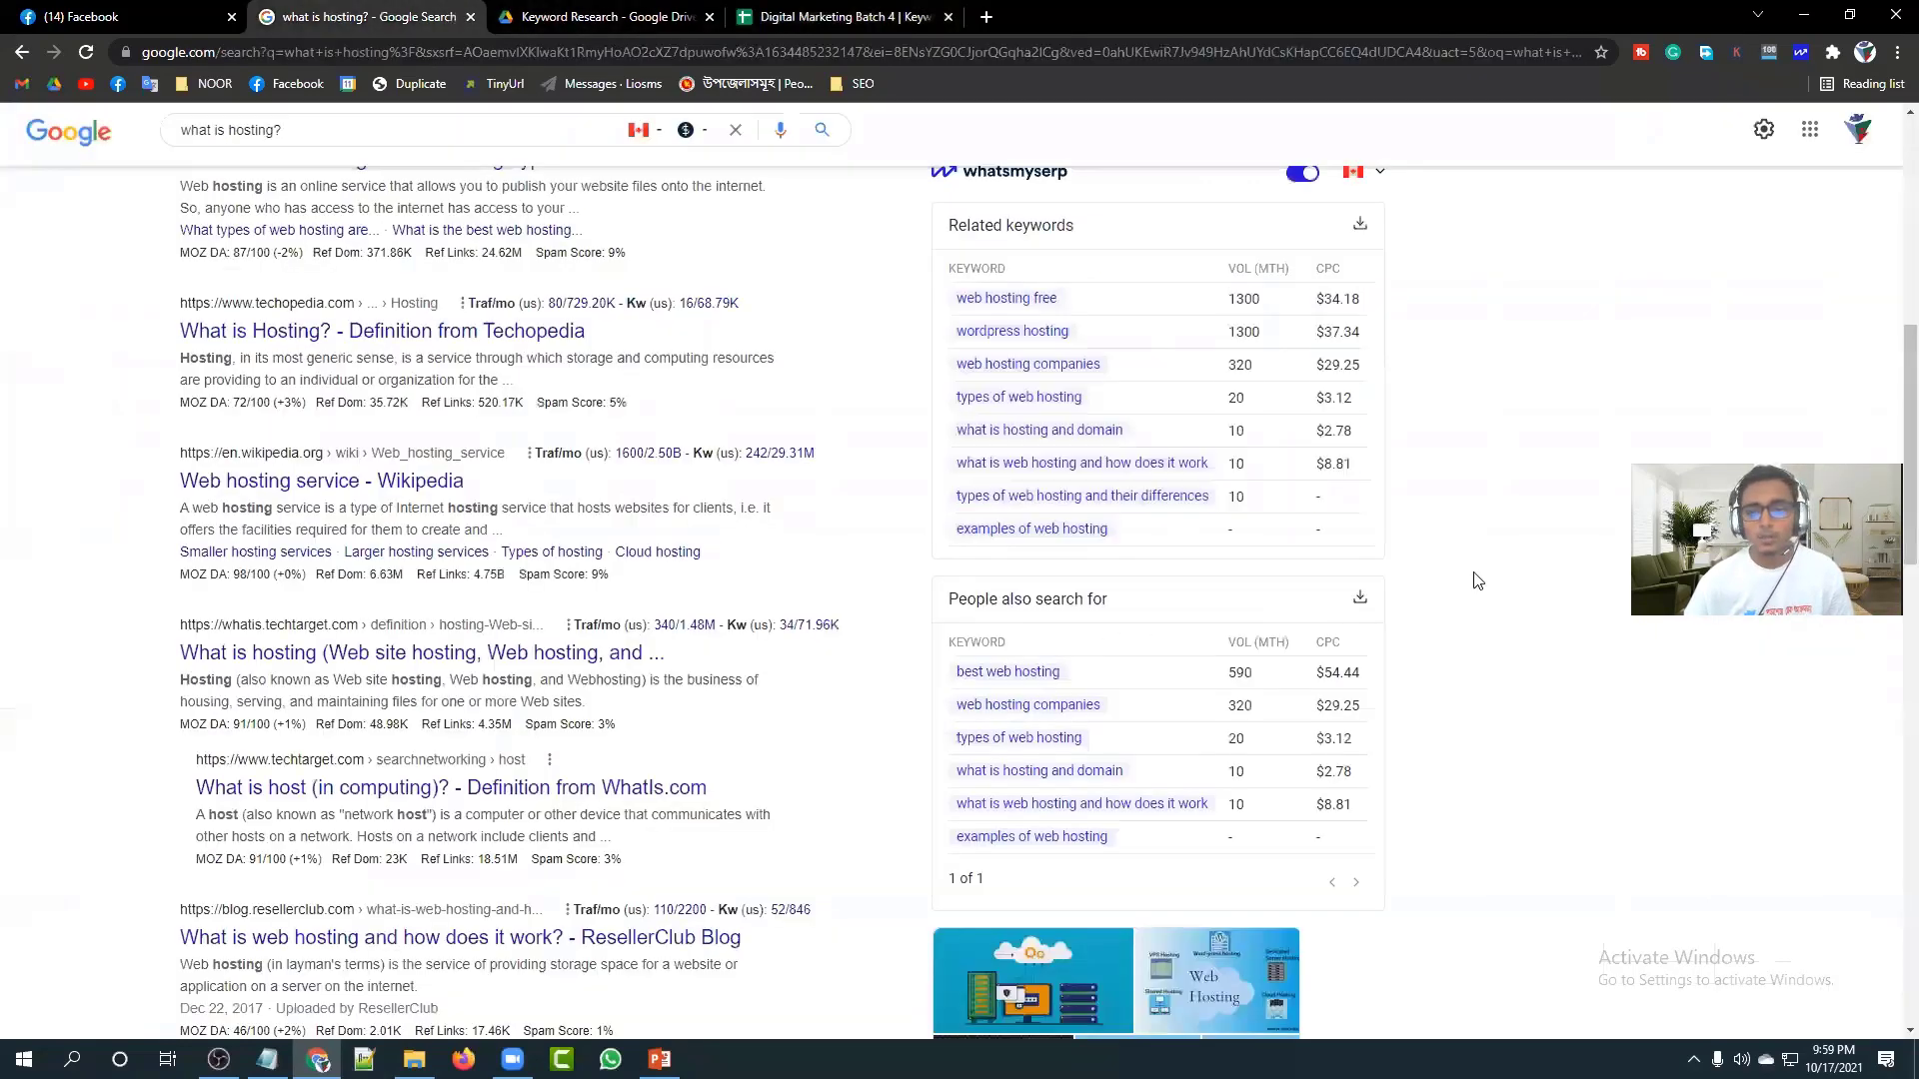
{"action": "scroll", "coordinate": [1128, 575], "scroll_direction": "down", "scroll_amount": 3}
{"action": "left_click_drag", "start_coordinate": [946, 371], "coordinate": [975, 536]}
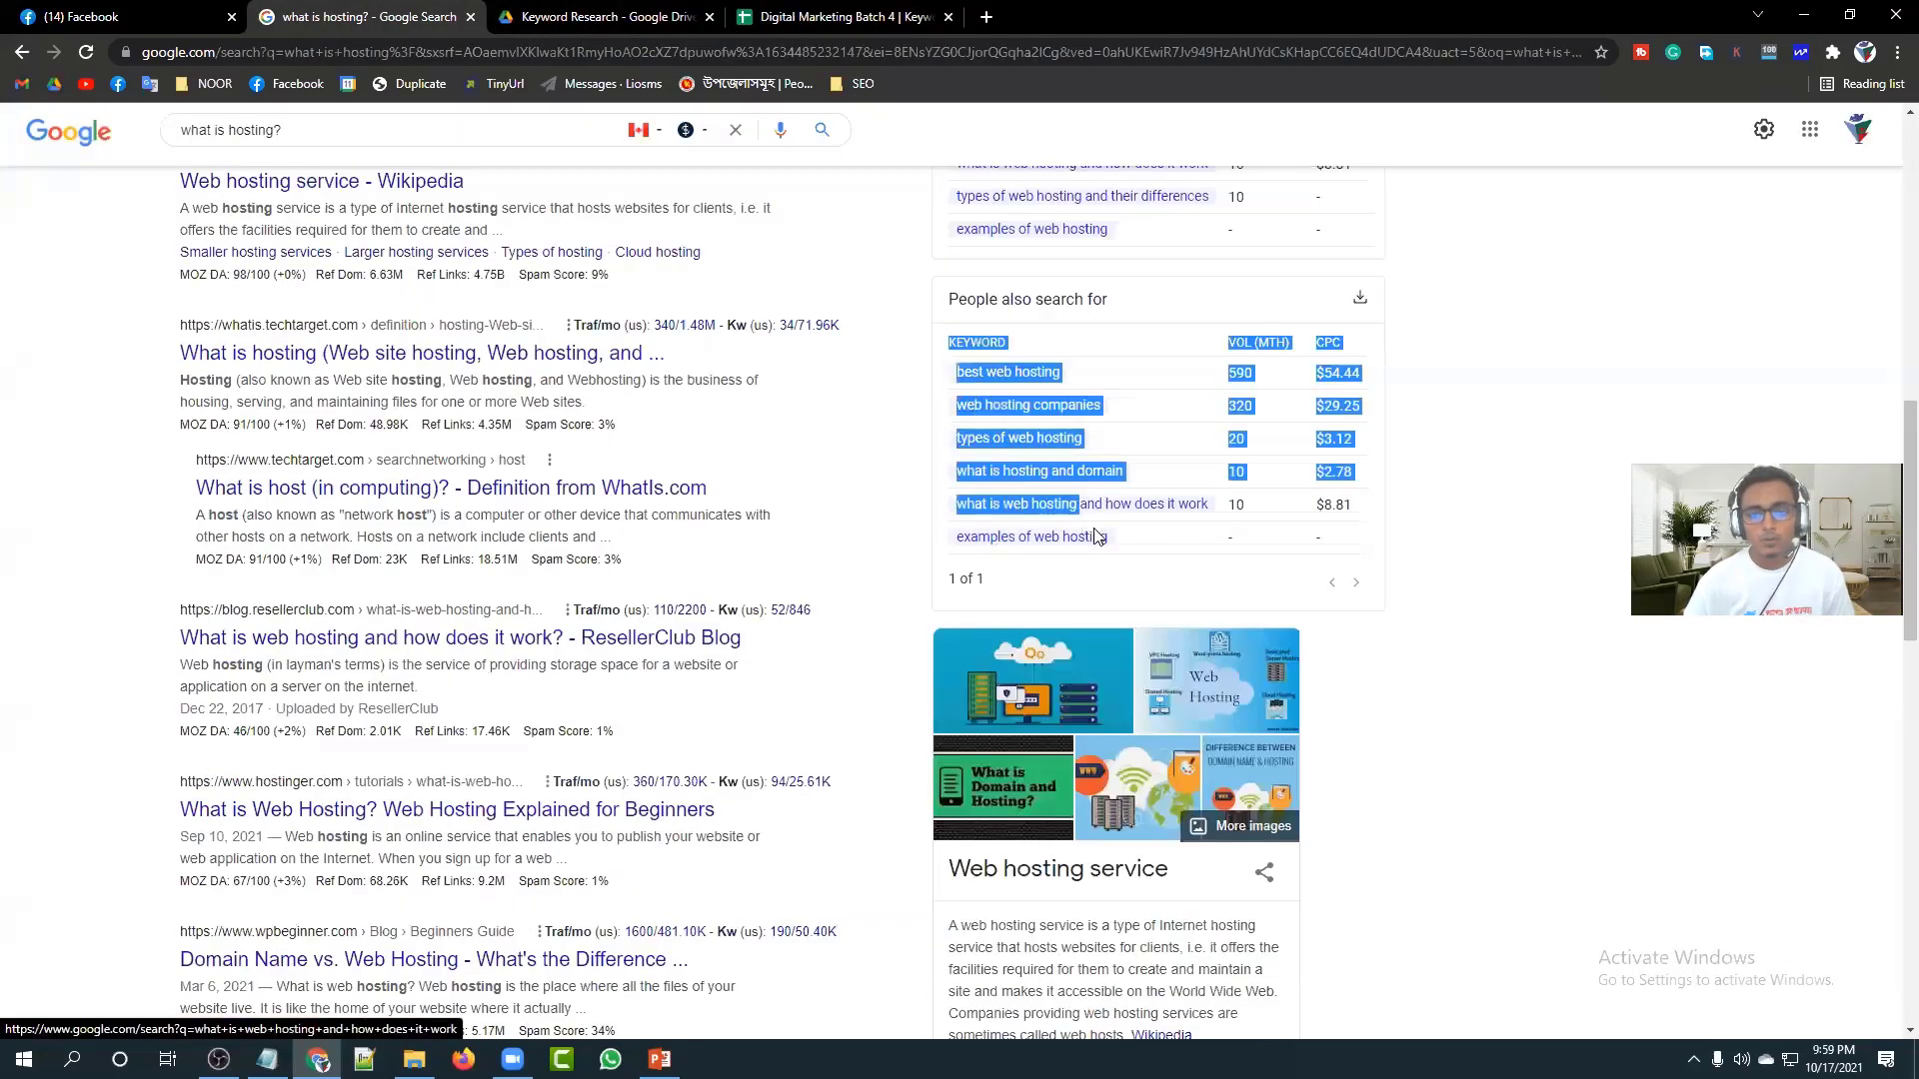
{"action": "left_click", "coordinate": [1127, 568]}
{"action": "left_click_drag", "start_coordinate": [1144, 548], "coordinate": [951, 371]}
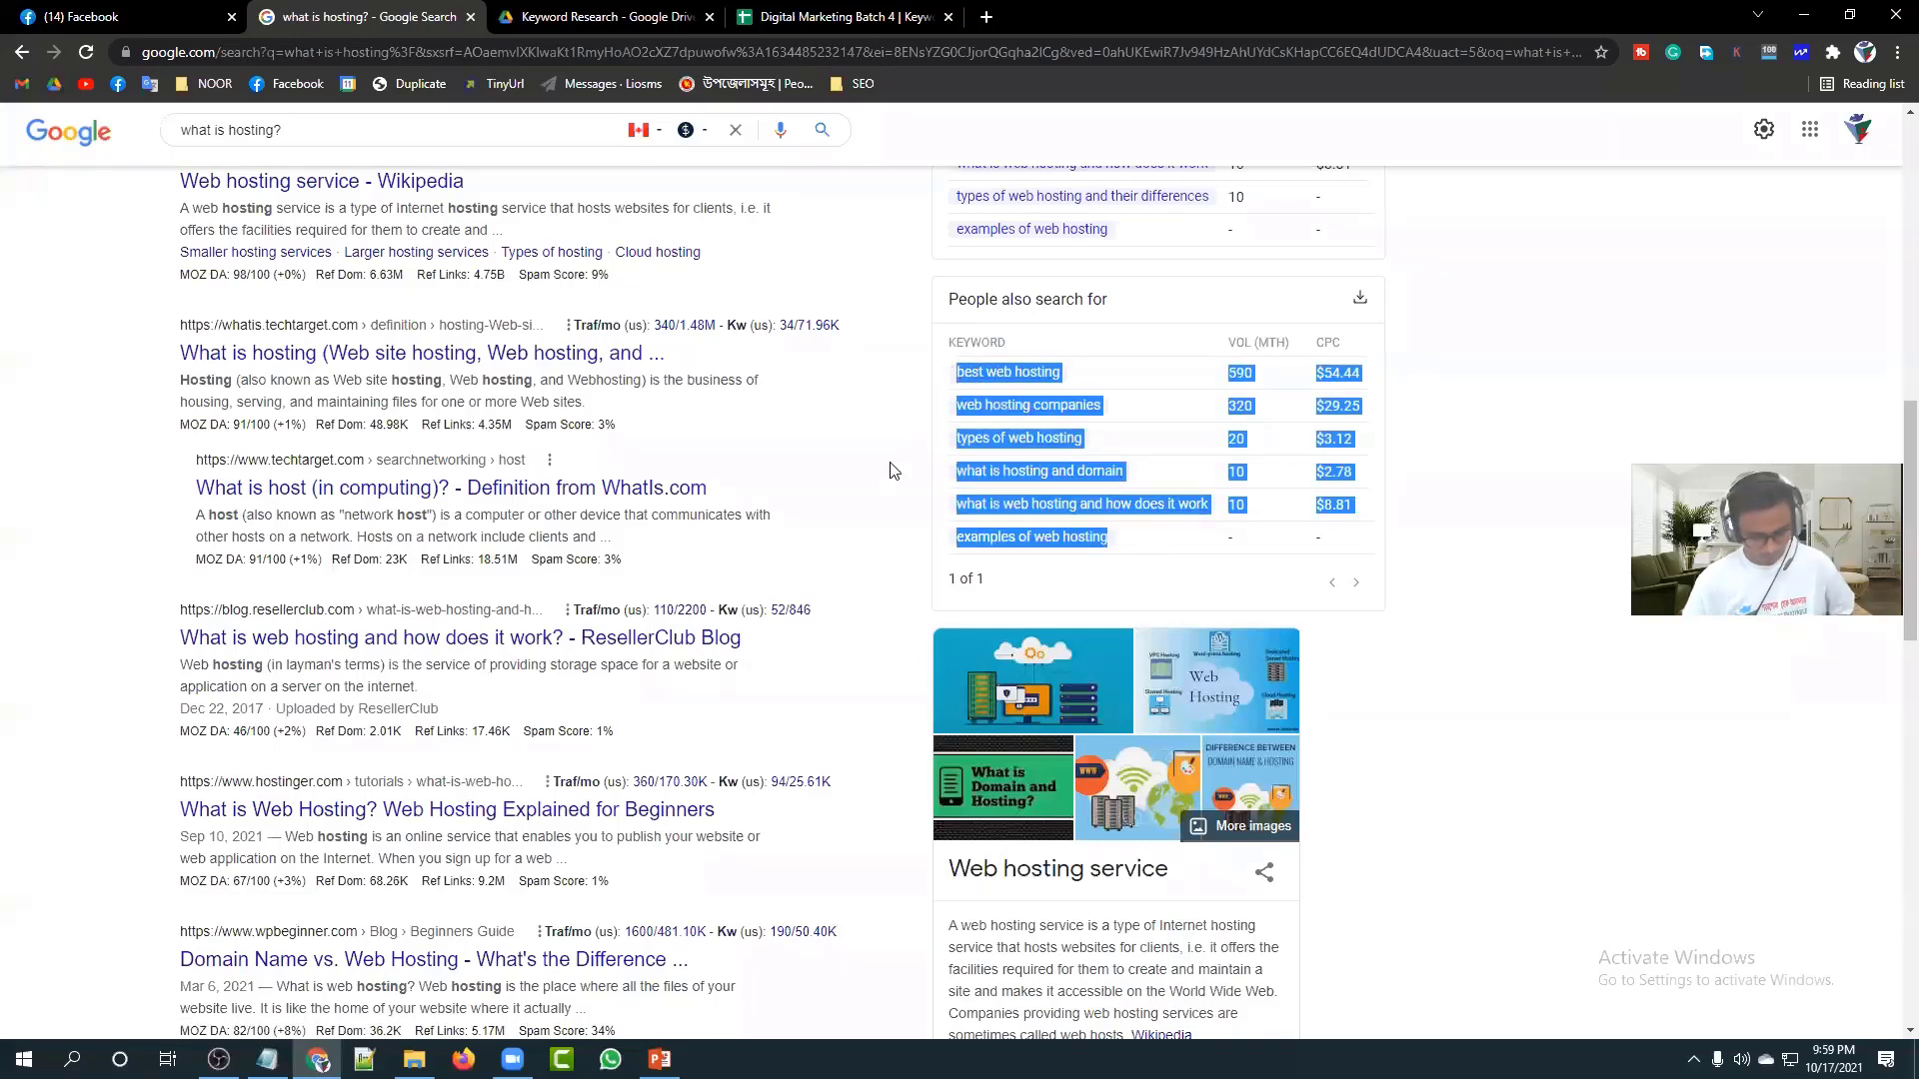
{"action": "left_click", "coordinate": [659, 1060]}
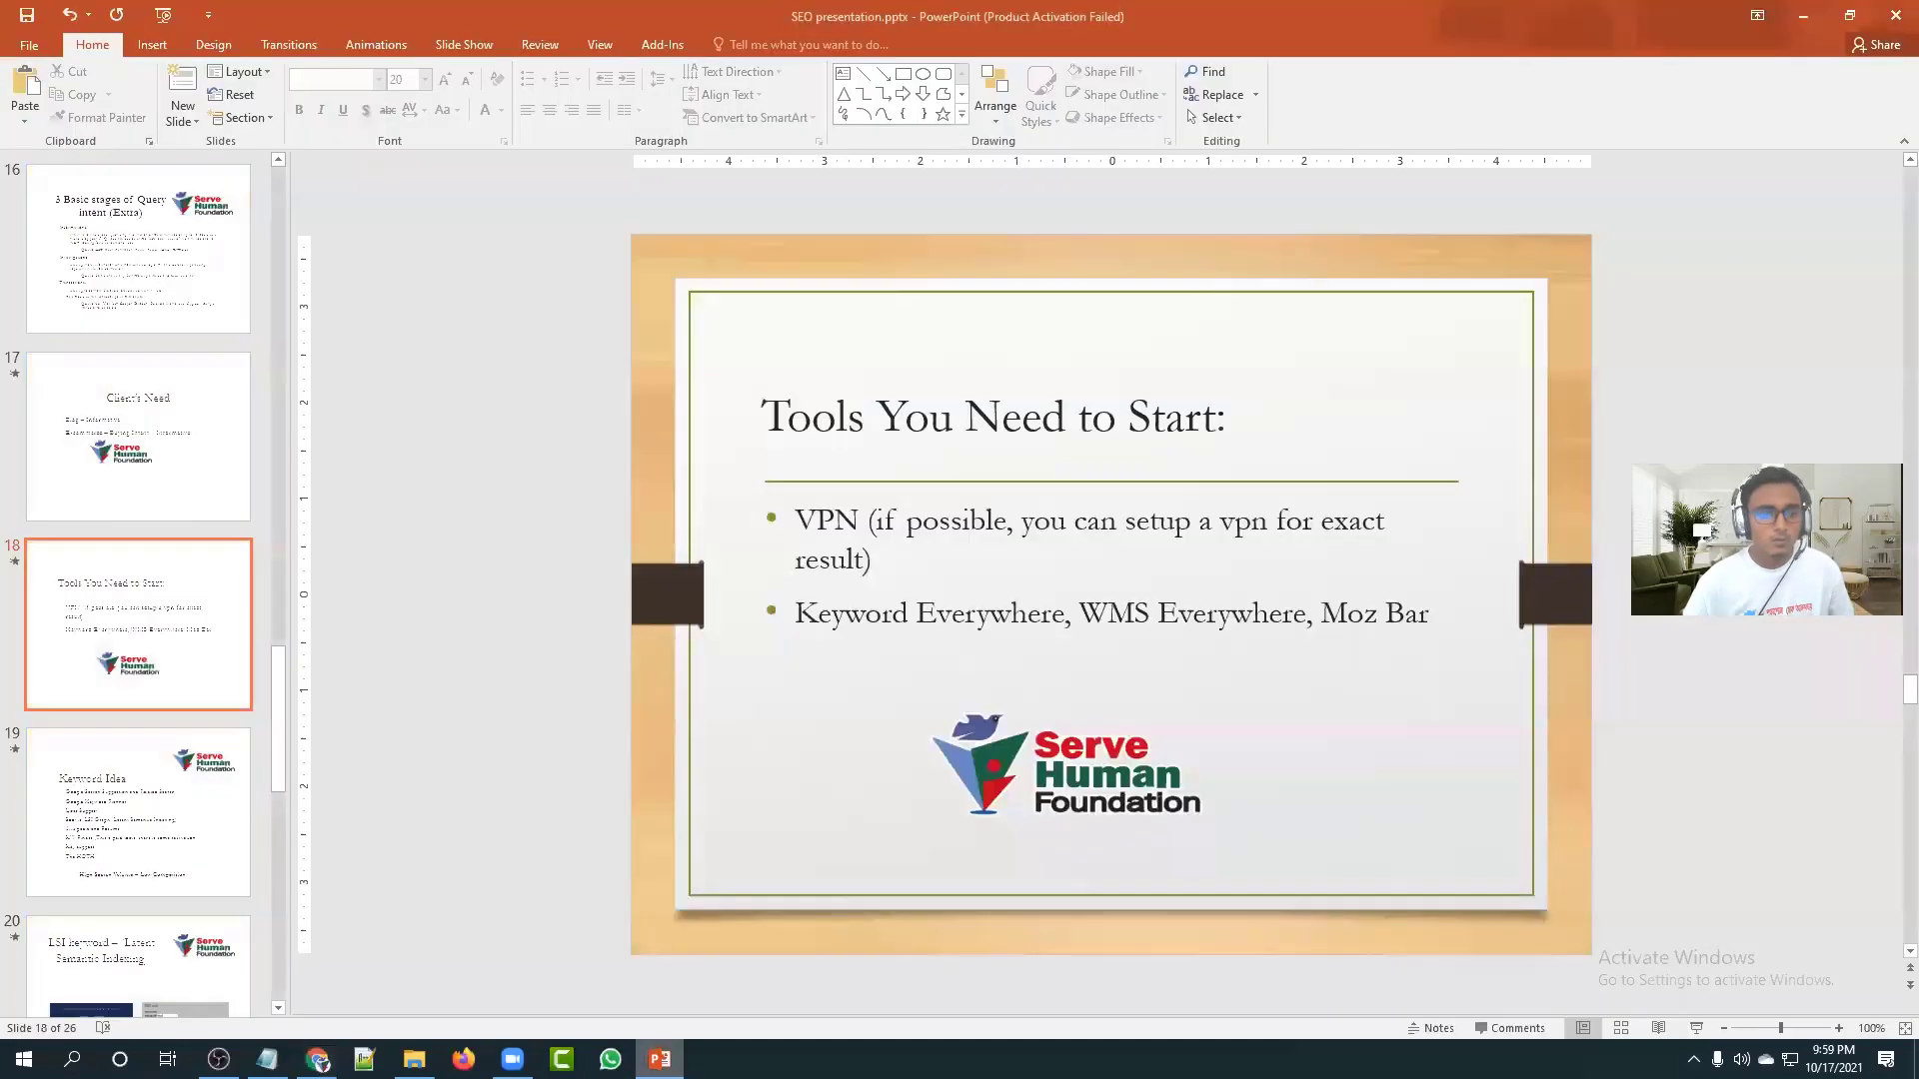
{"action": "left_click", "coordinate": [317, 1060]}
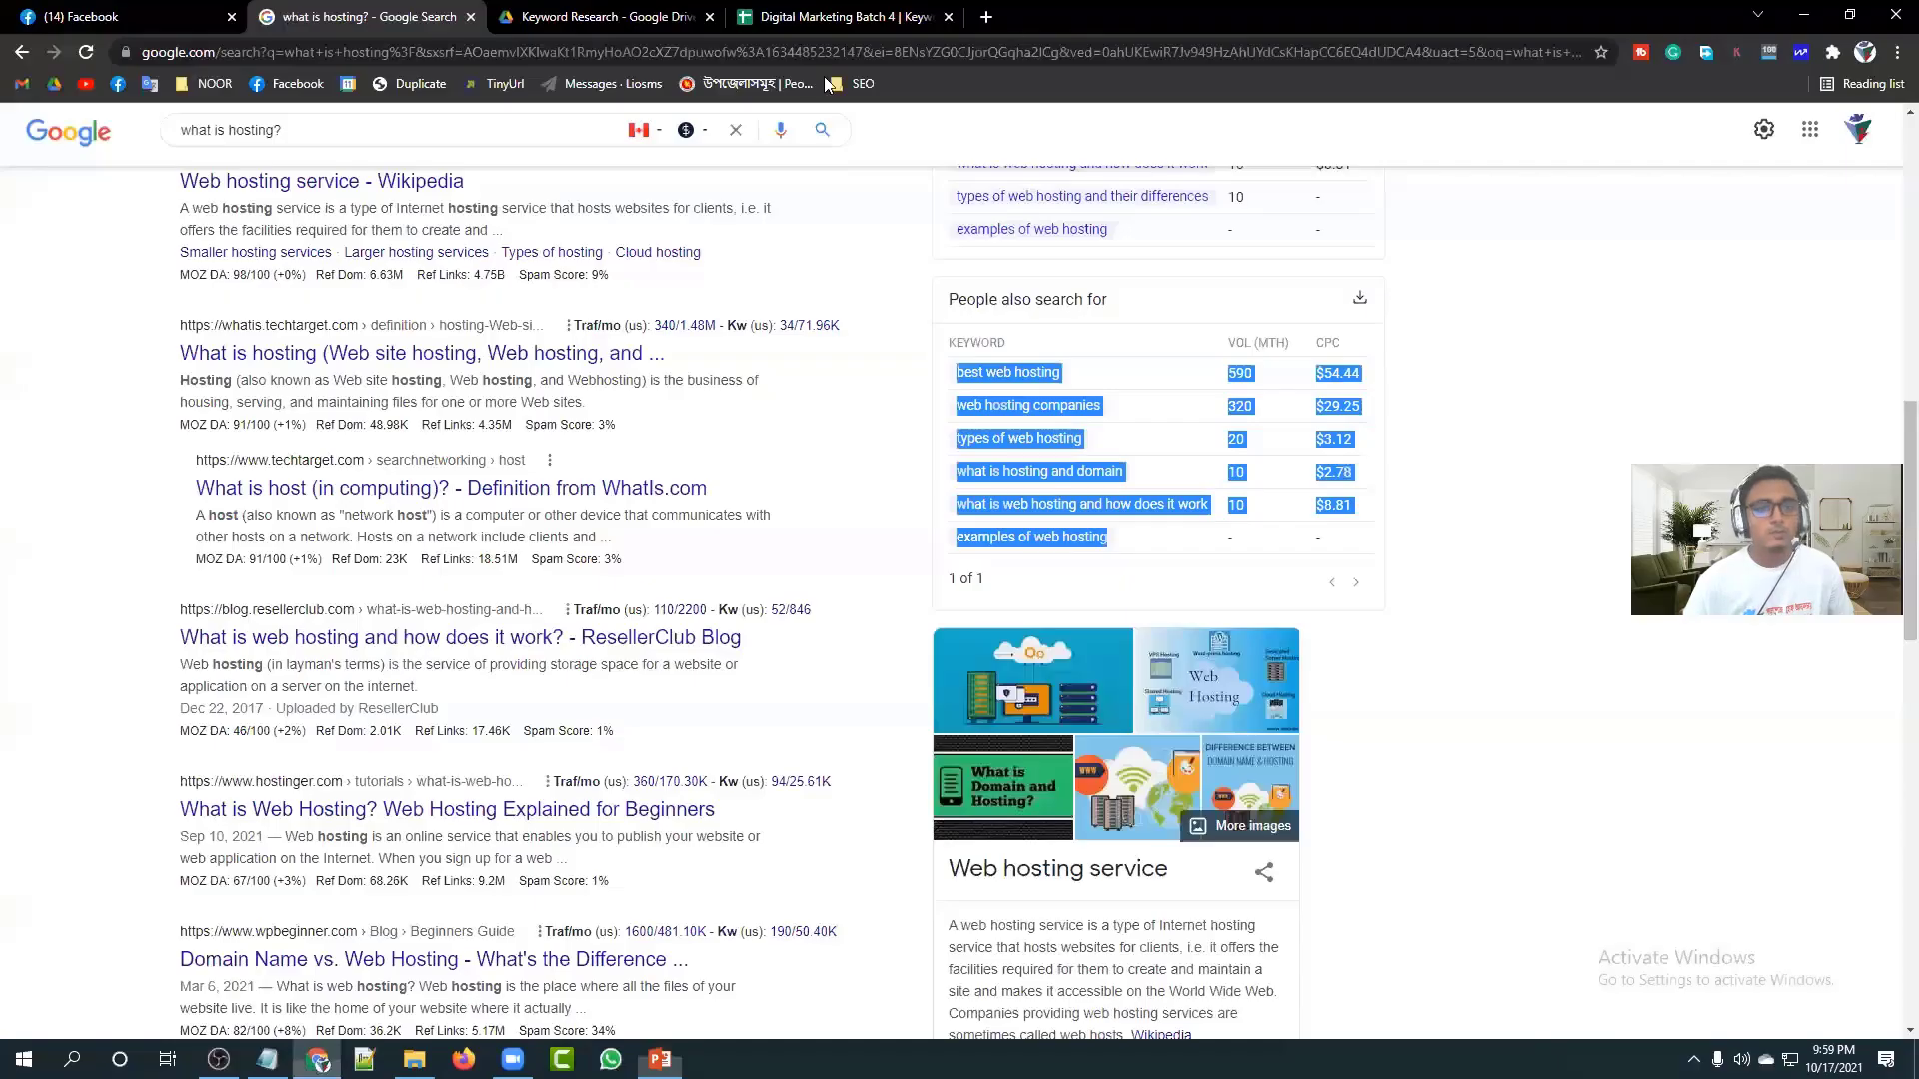
Paste the copied "People also search for" rows into the keyword research sheet starting at cell B12.
{"action": "left_click", "coordinate": [808, 28]}
{"action": "left_click", "coordinate": [204, 569]}
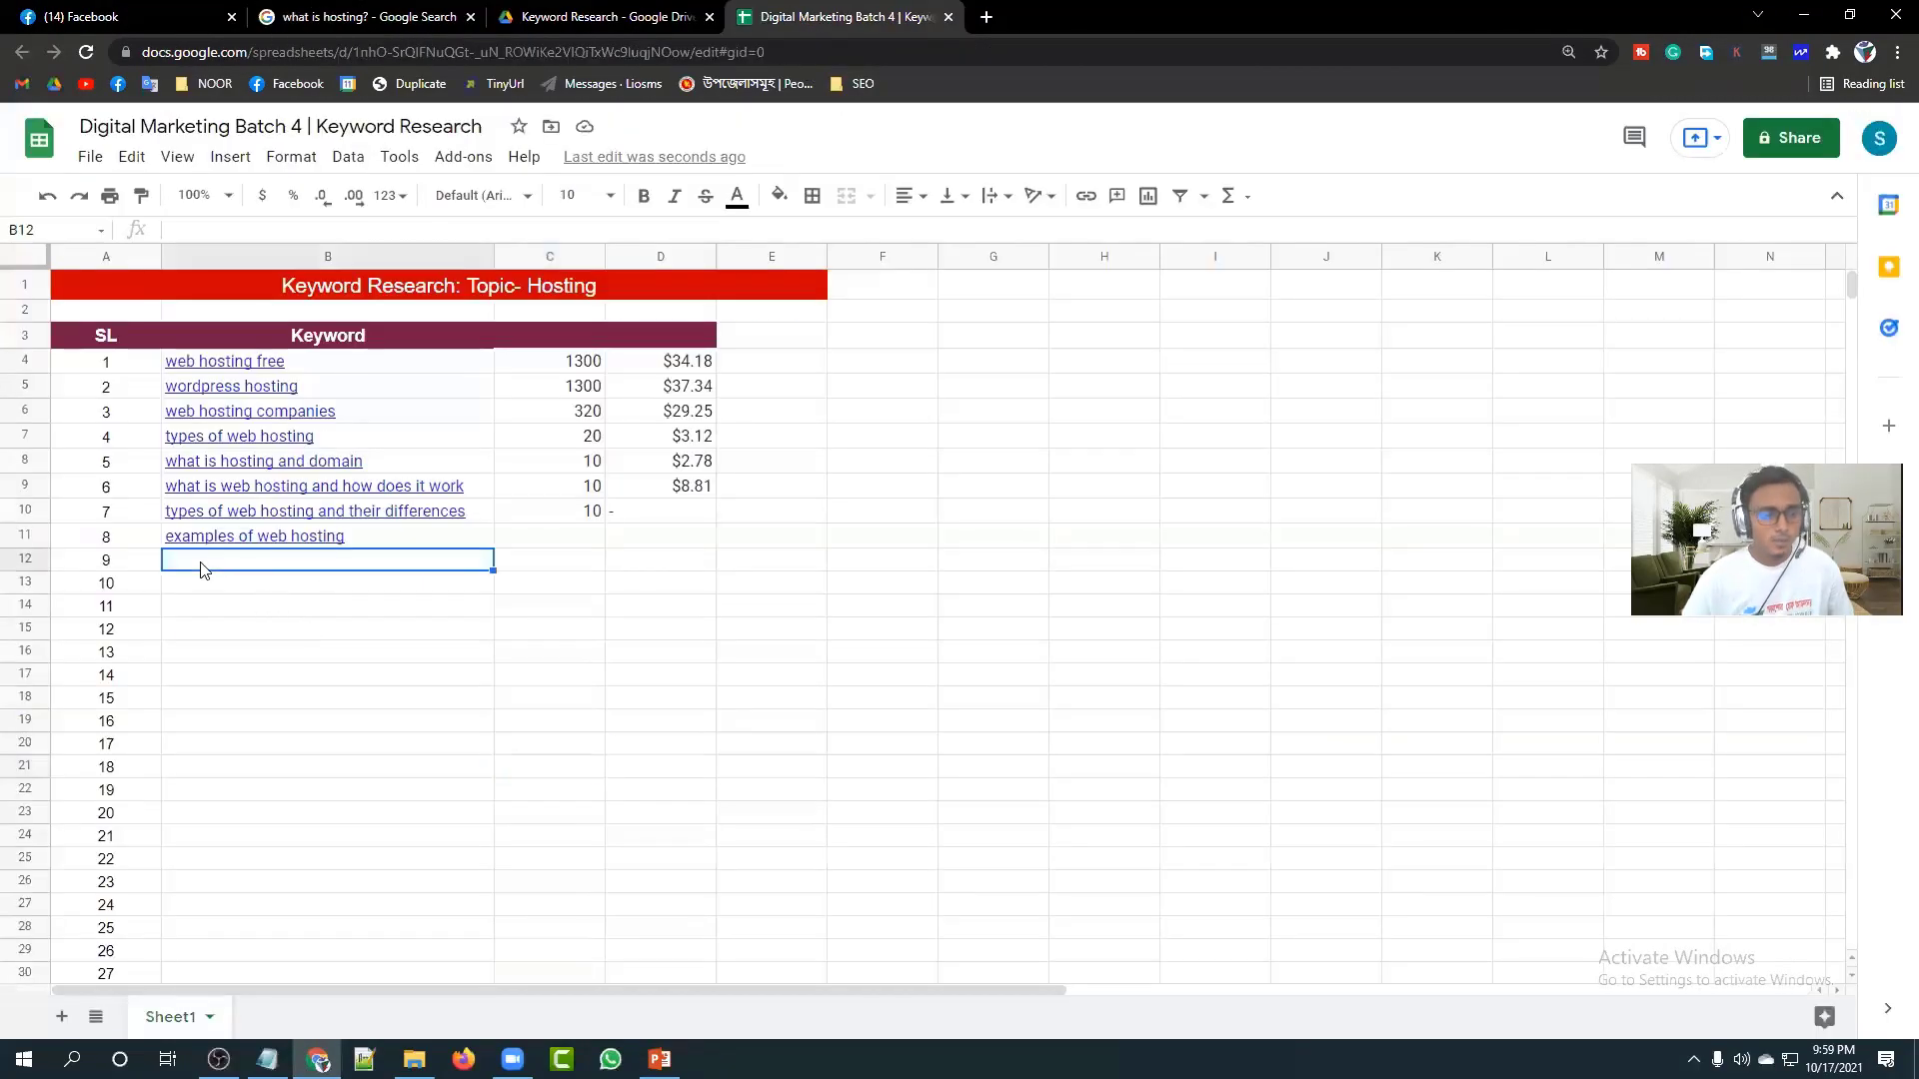
{"action": "key", "text": "ctrl+v"}
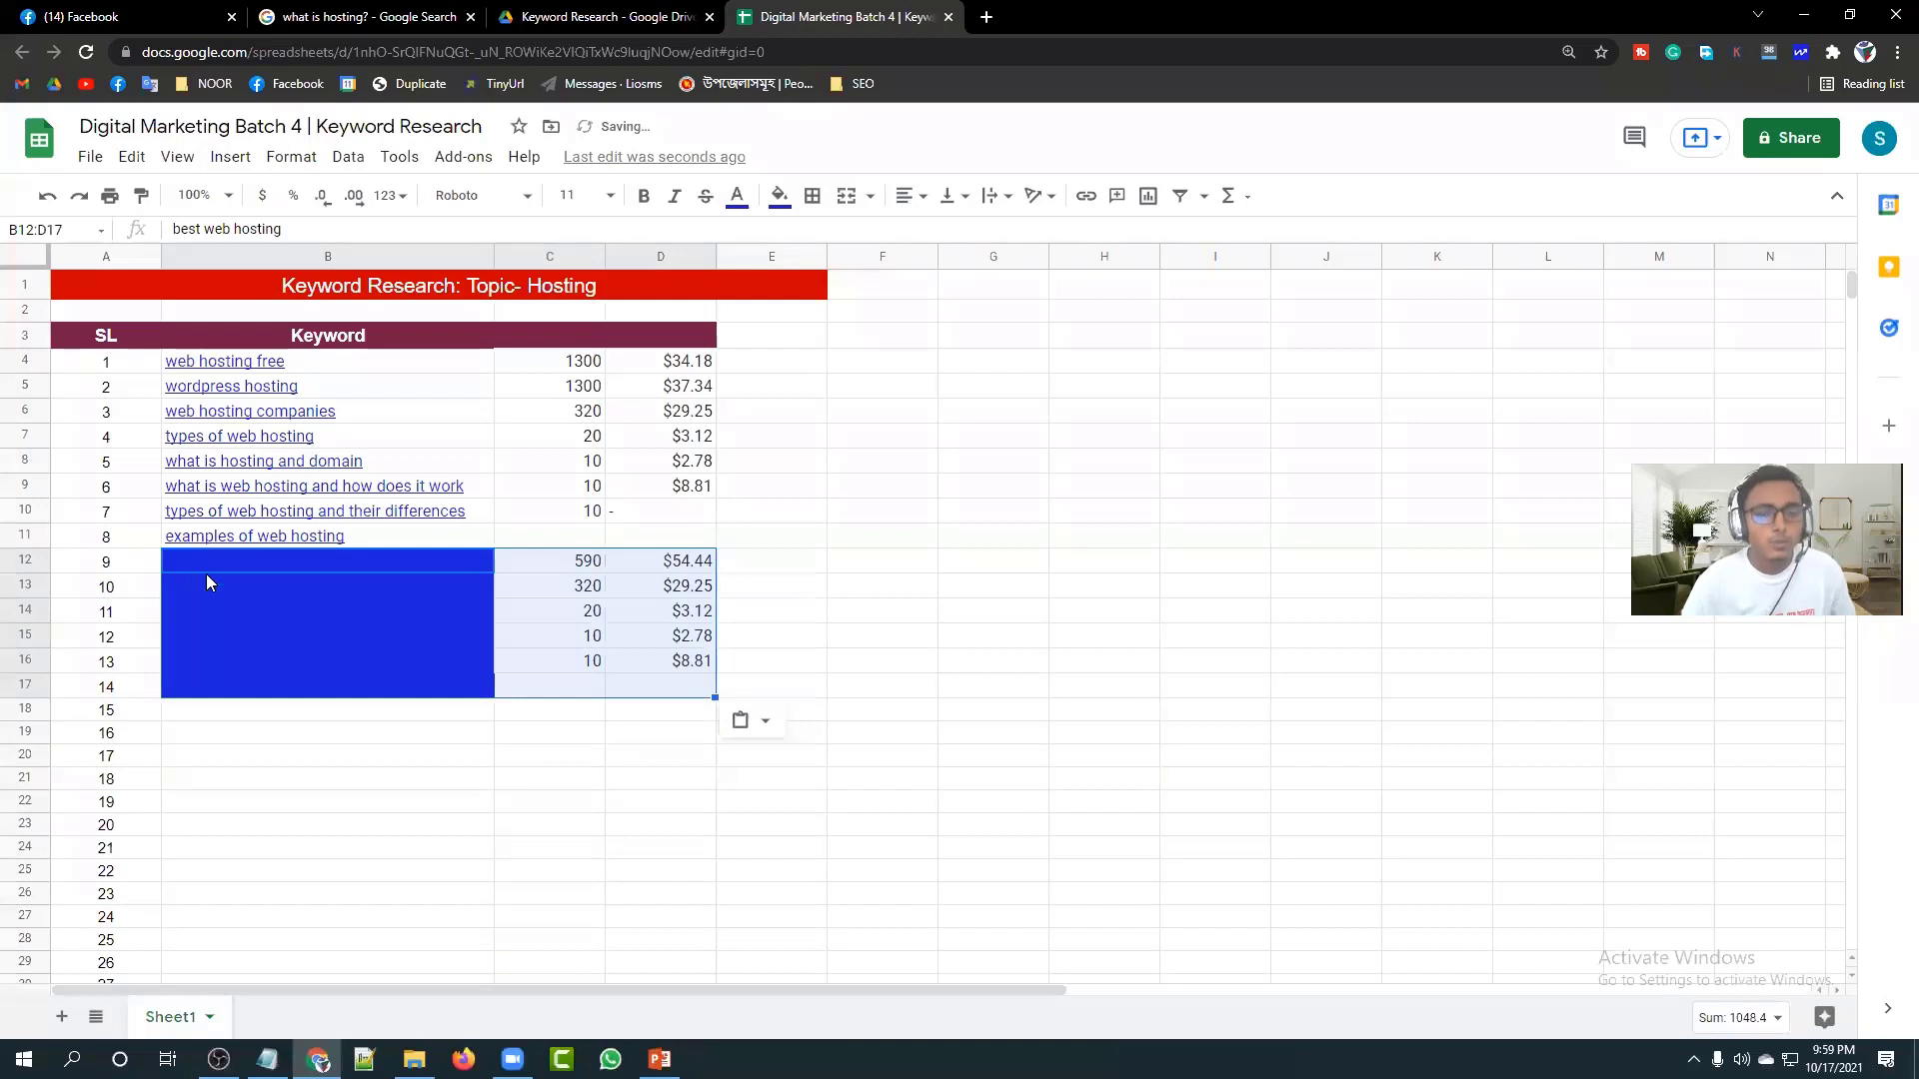
Reset the fill color of the newly pasted range B12 to D17.
{"action": "left_click", "coordinate": [779, 195]}
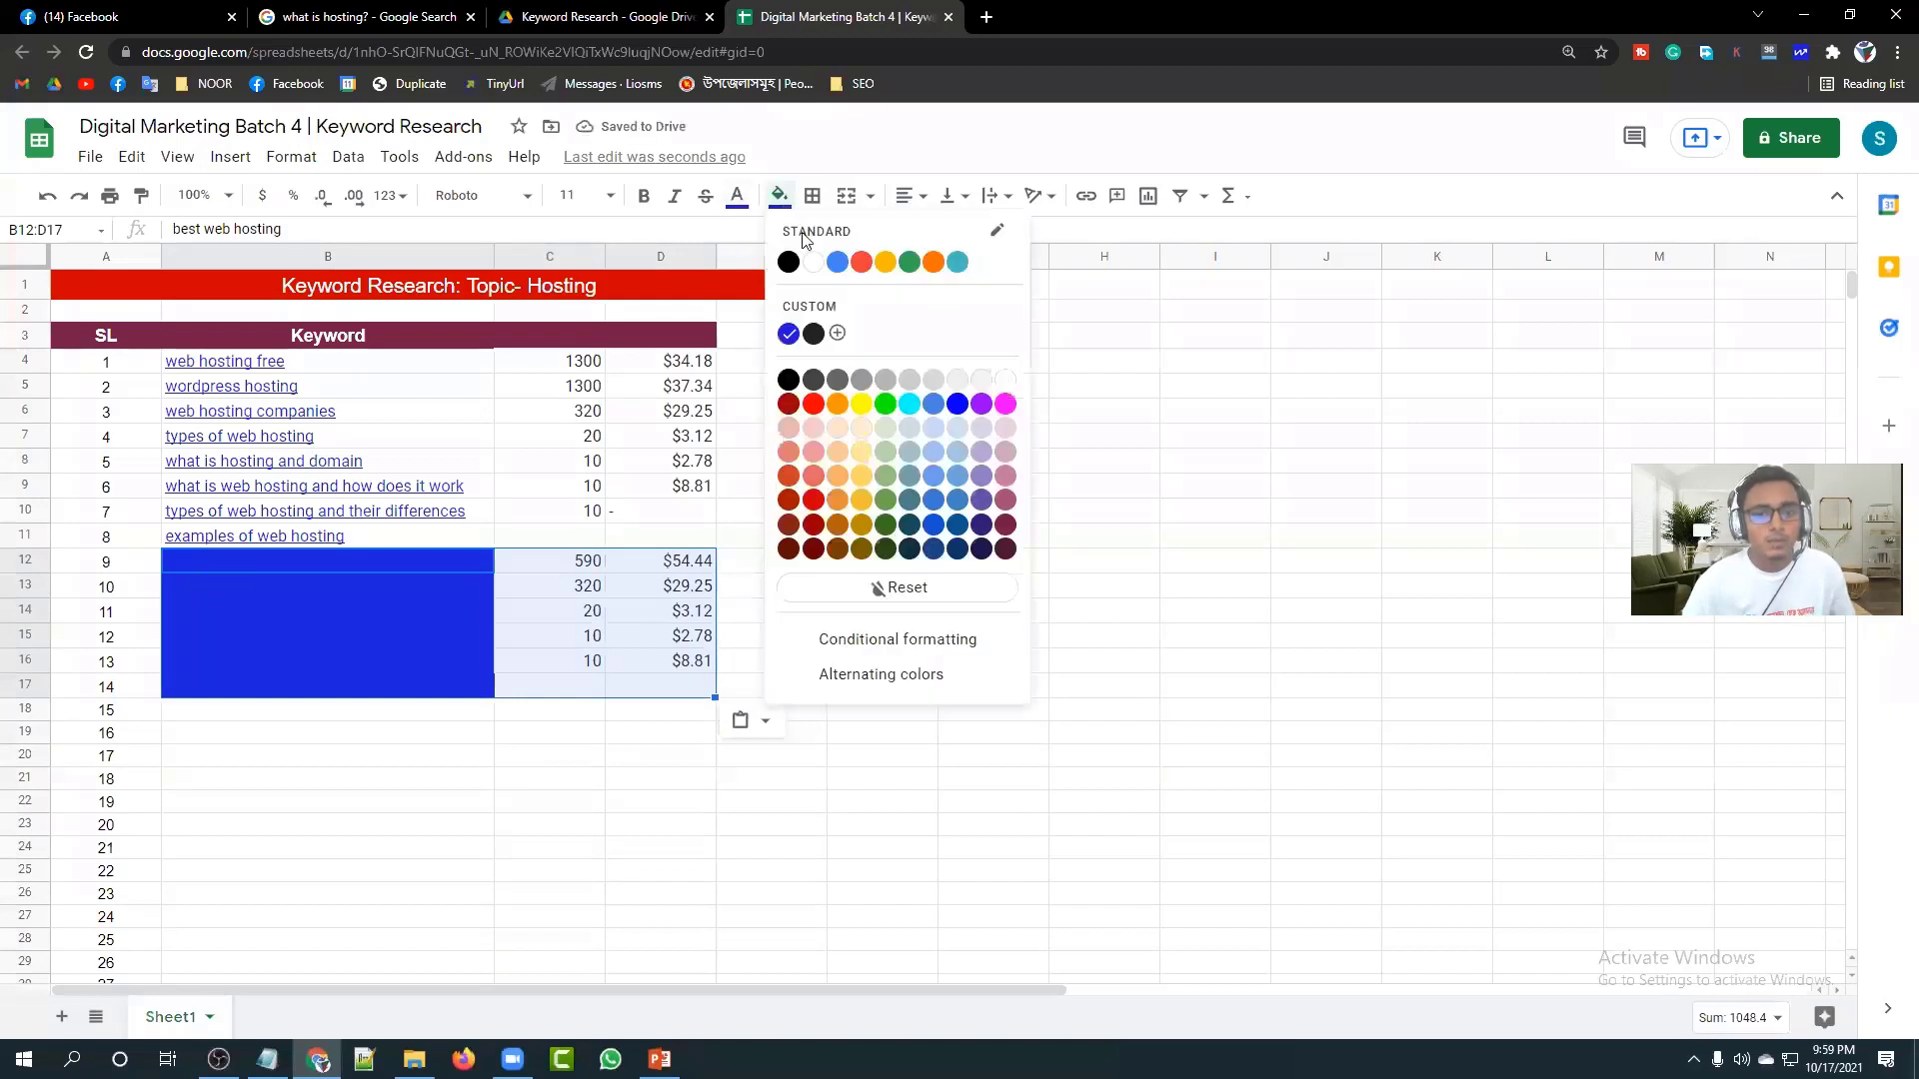
{"action": "left_click", "coordinate": [883, 589]}
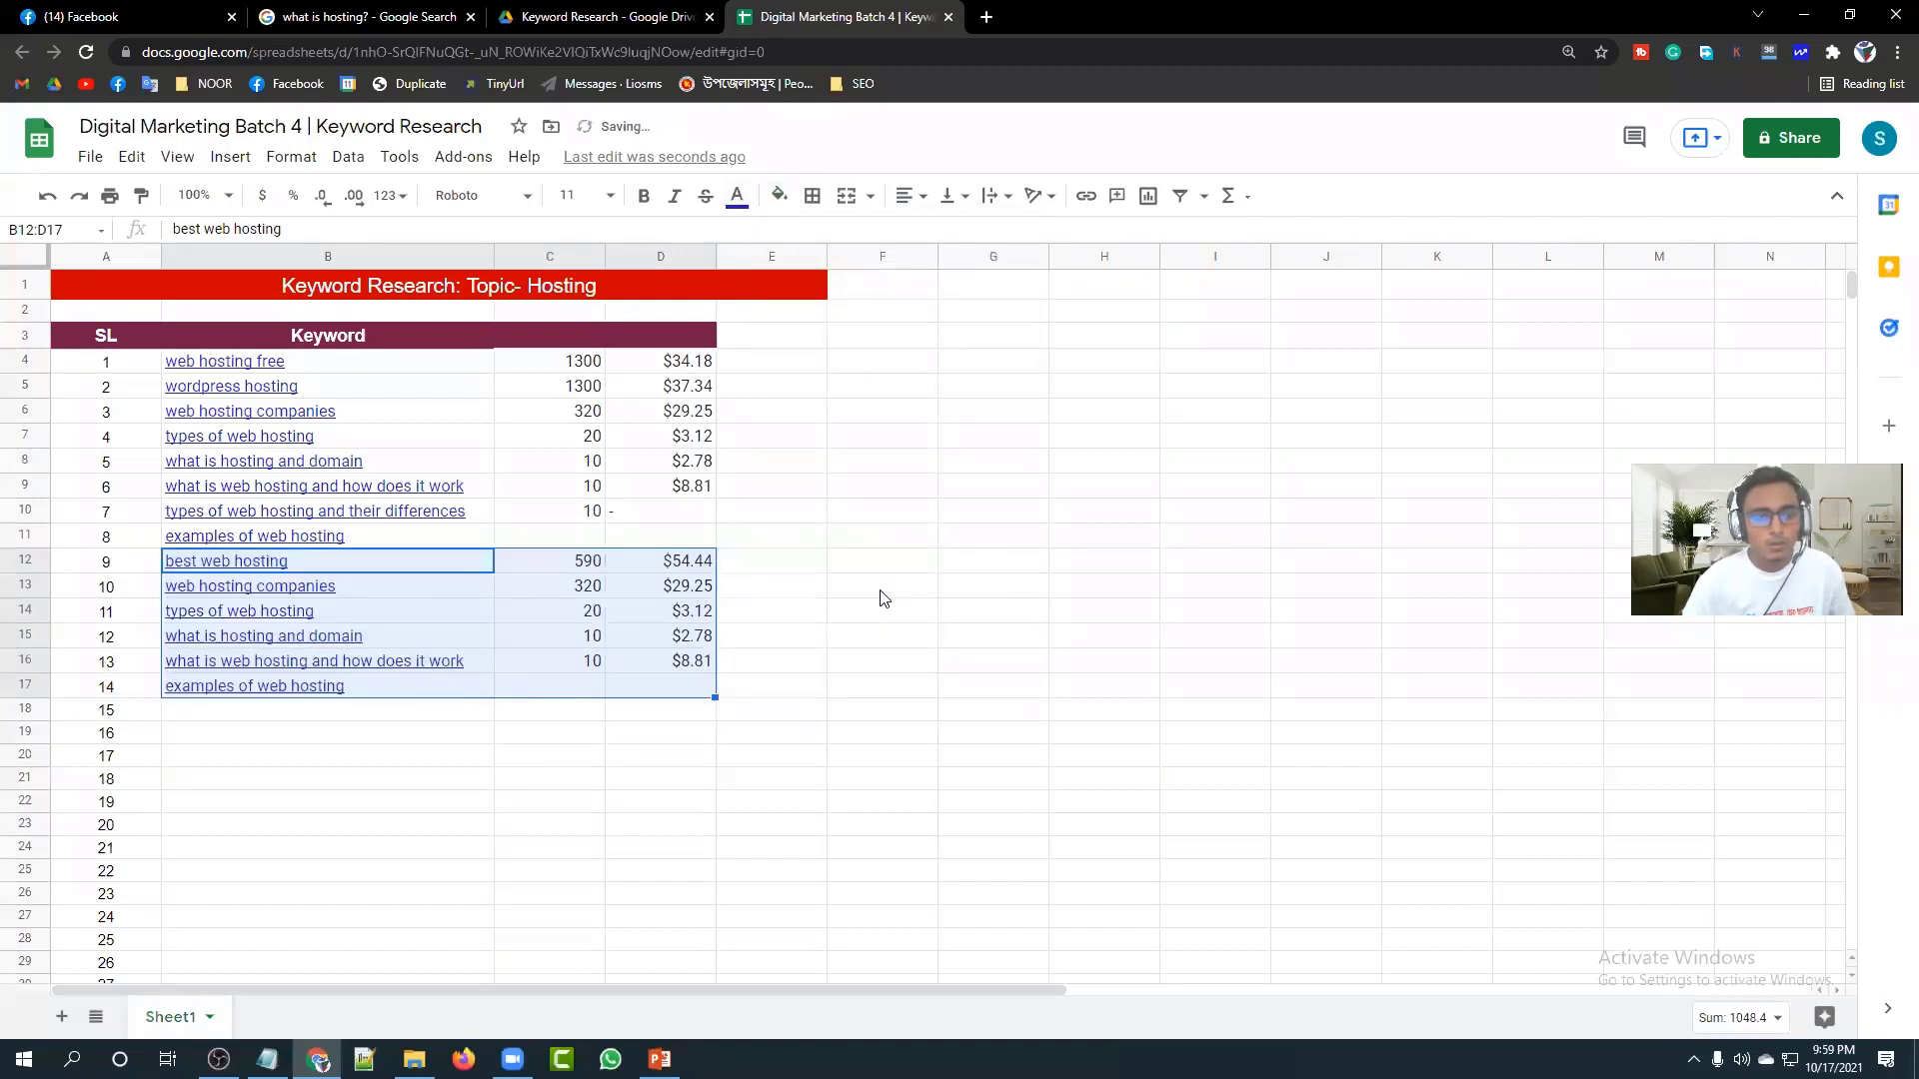
{"action": "left_click", "coordinate": [868, 696]}
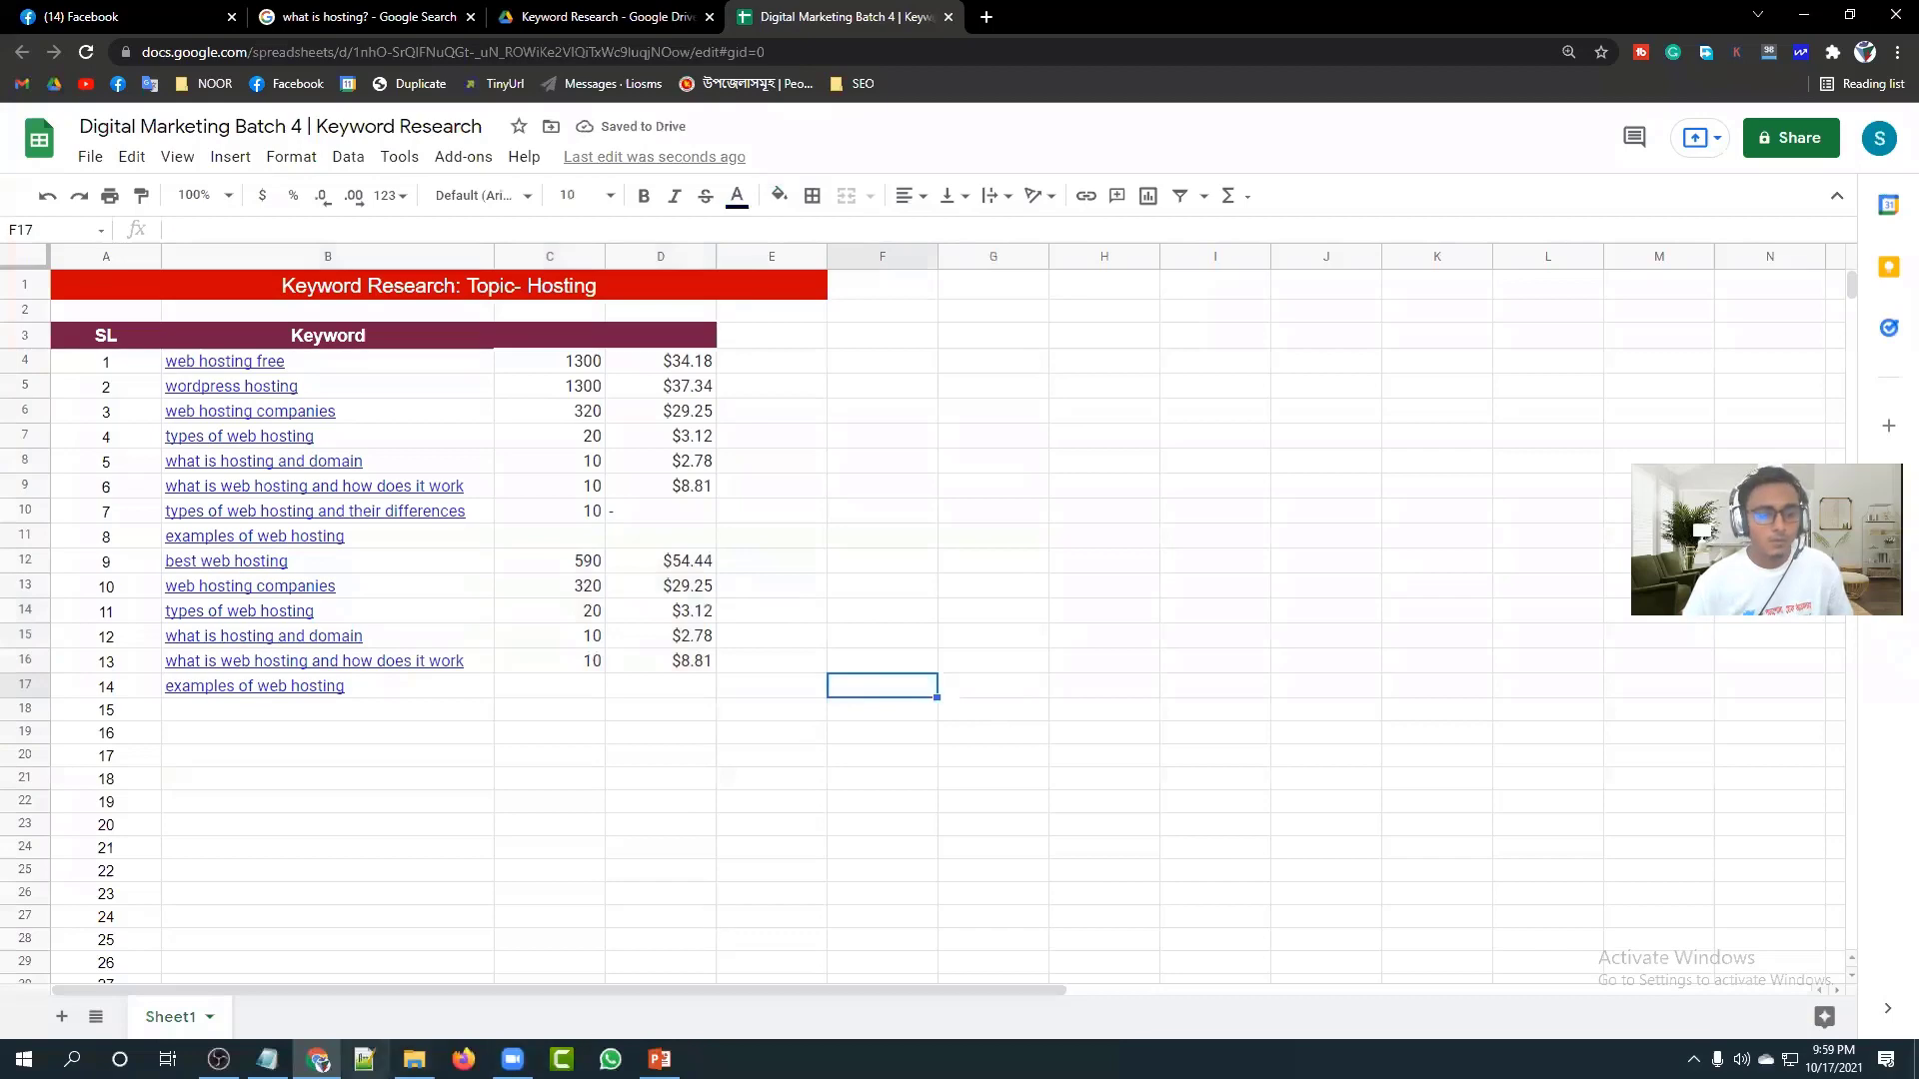
Copy the Long-Tail Keywords list from "what is hosting and domain" to "what country is hosting euro 2021" in the Google search results.
{"action": "left_click", "coordinate": [340, 10]}
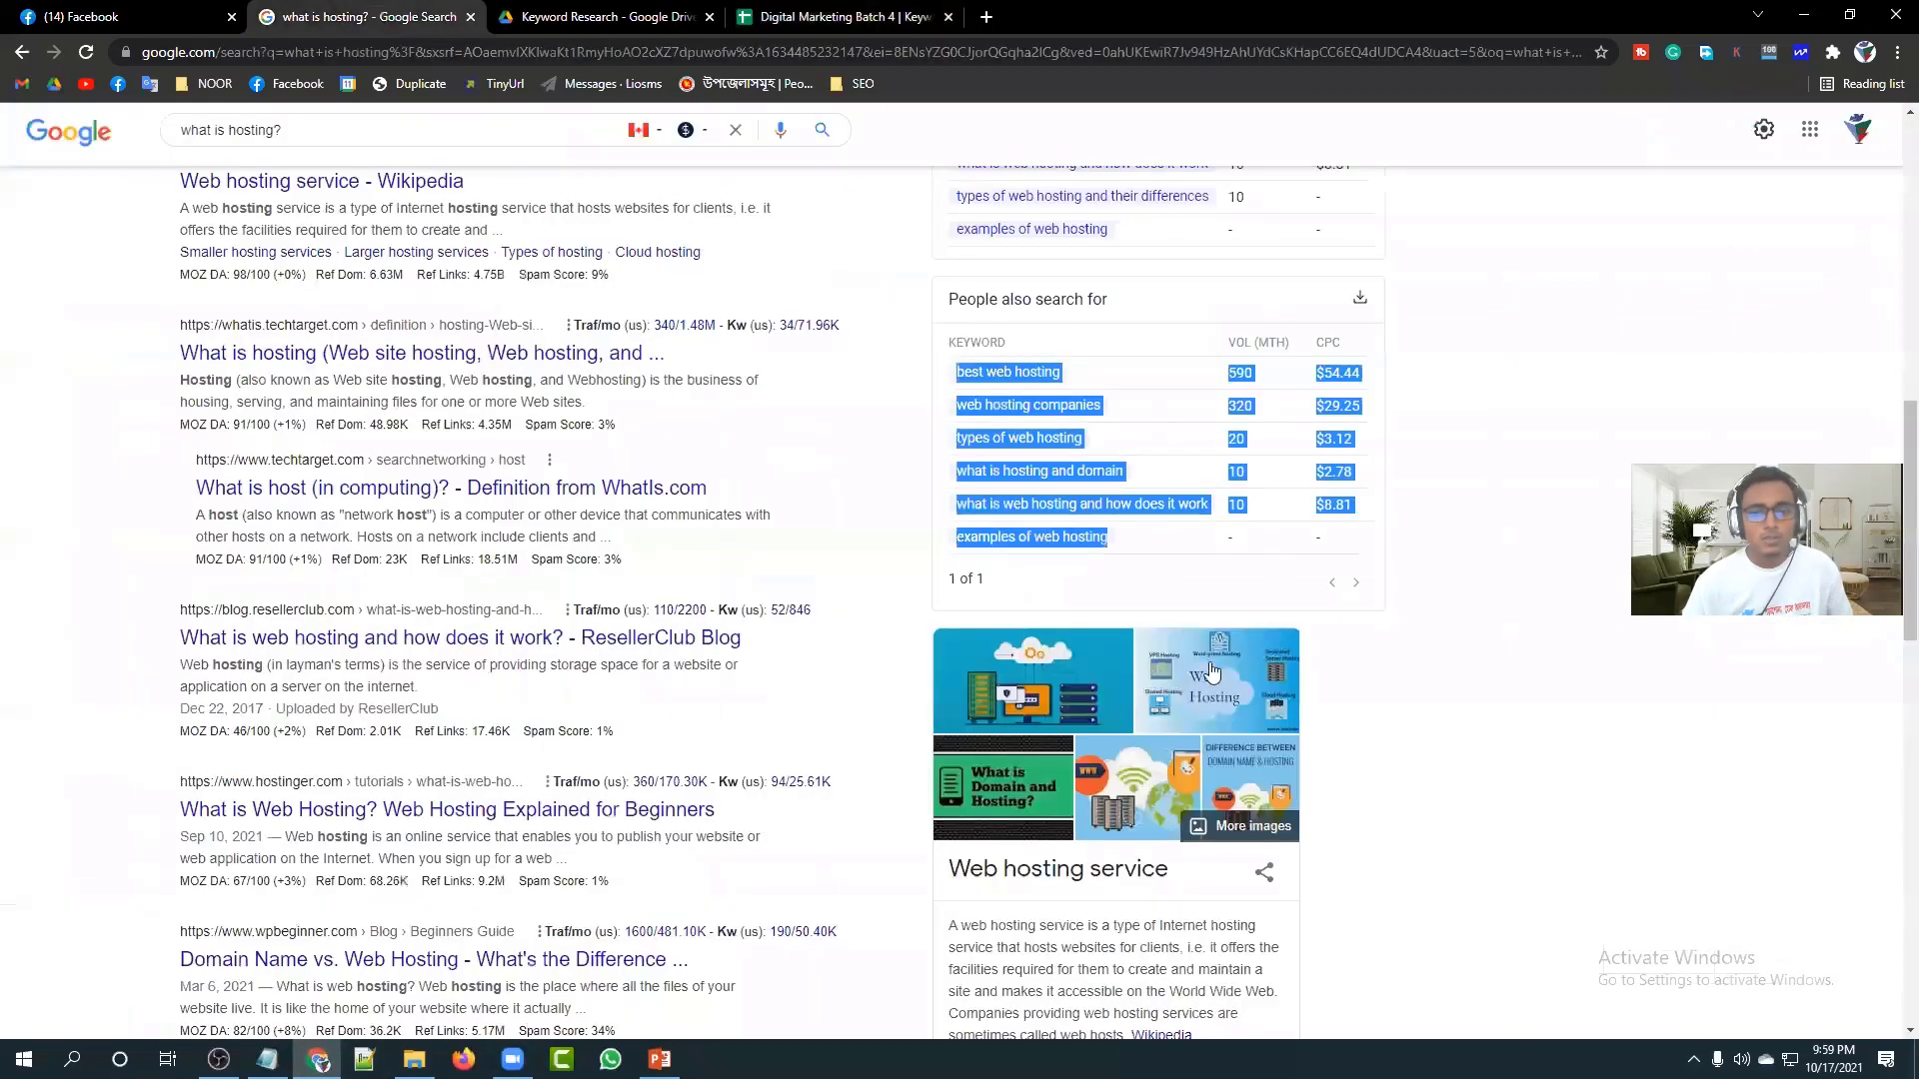
{"action": "scroll", "coordinate": [1377, 680], "scroll_direction": "down", "scroll_amount": 10}
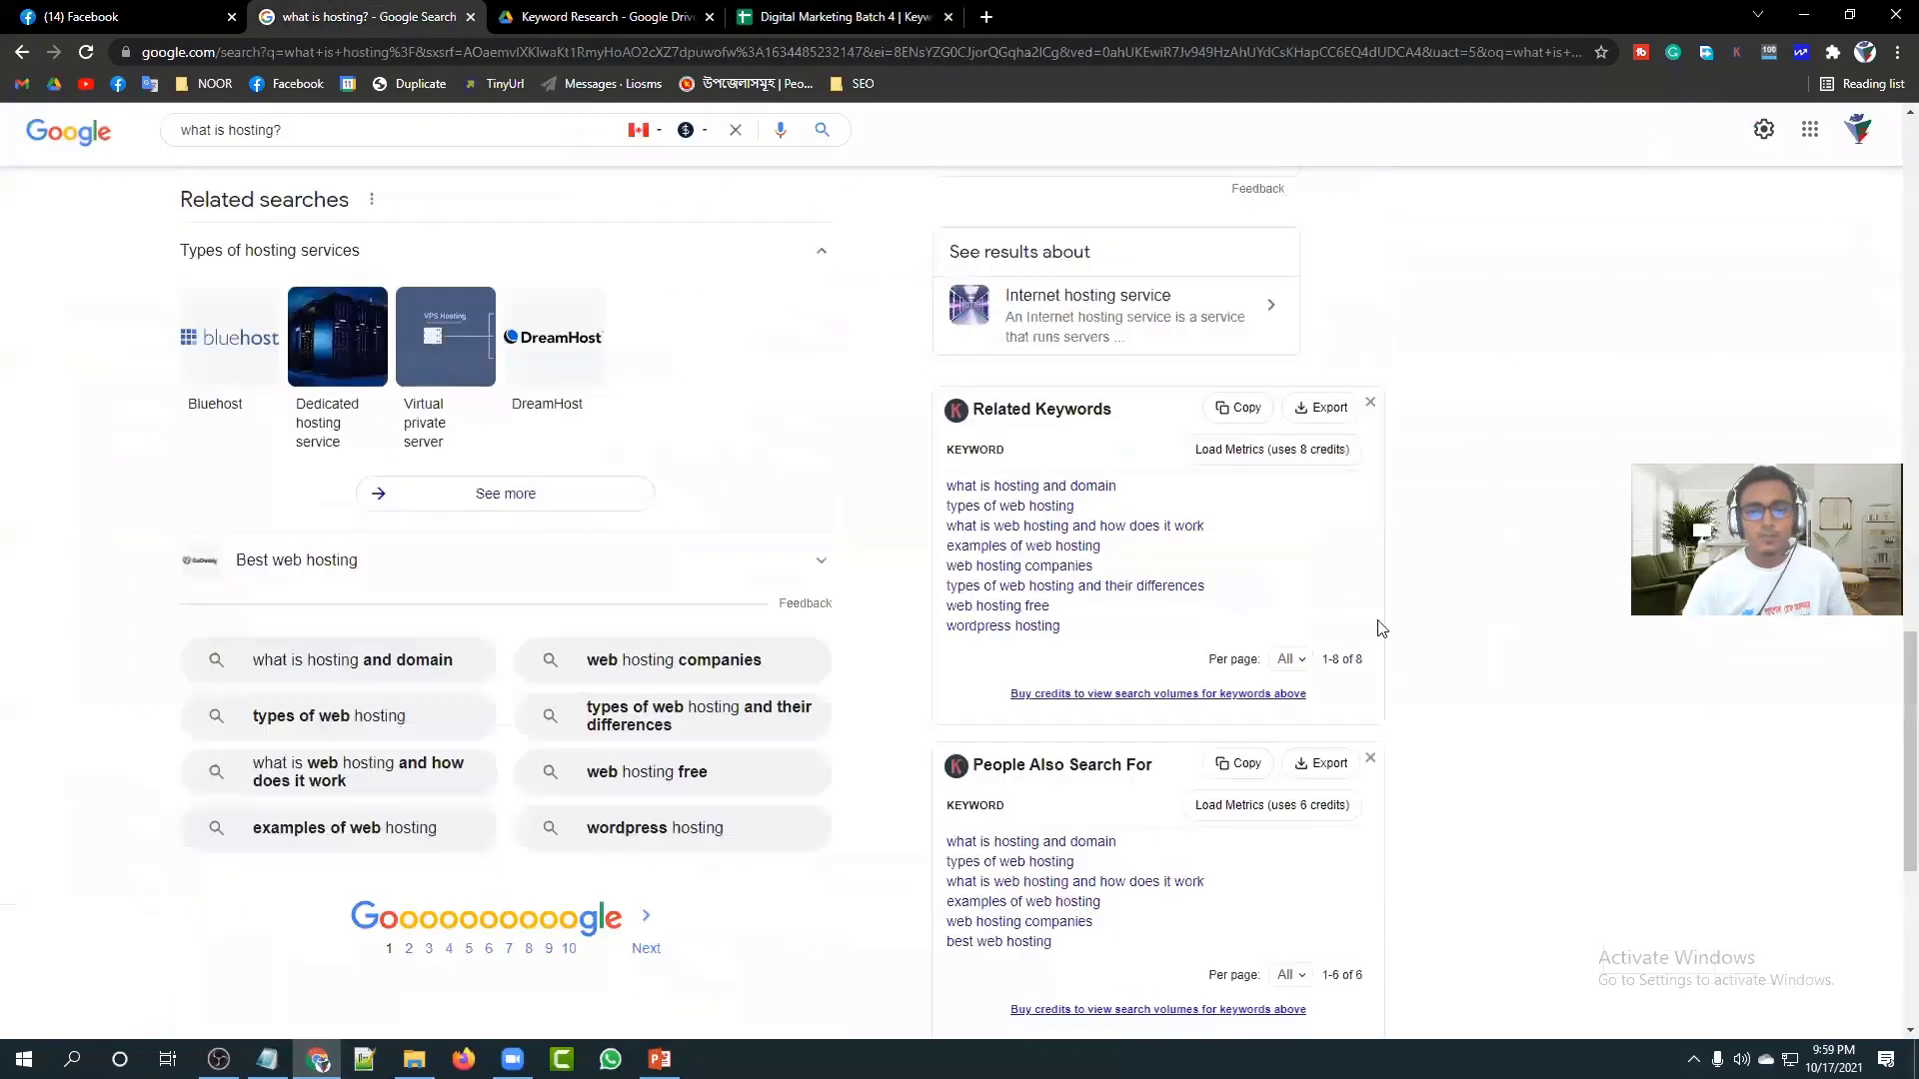
{"action": "scroll", "coordinate": [1377, 627], "scroll_direction": "down", "scroll_amount": 6}
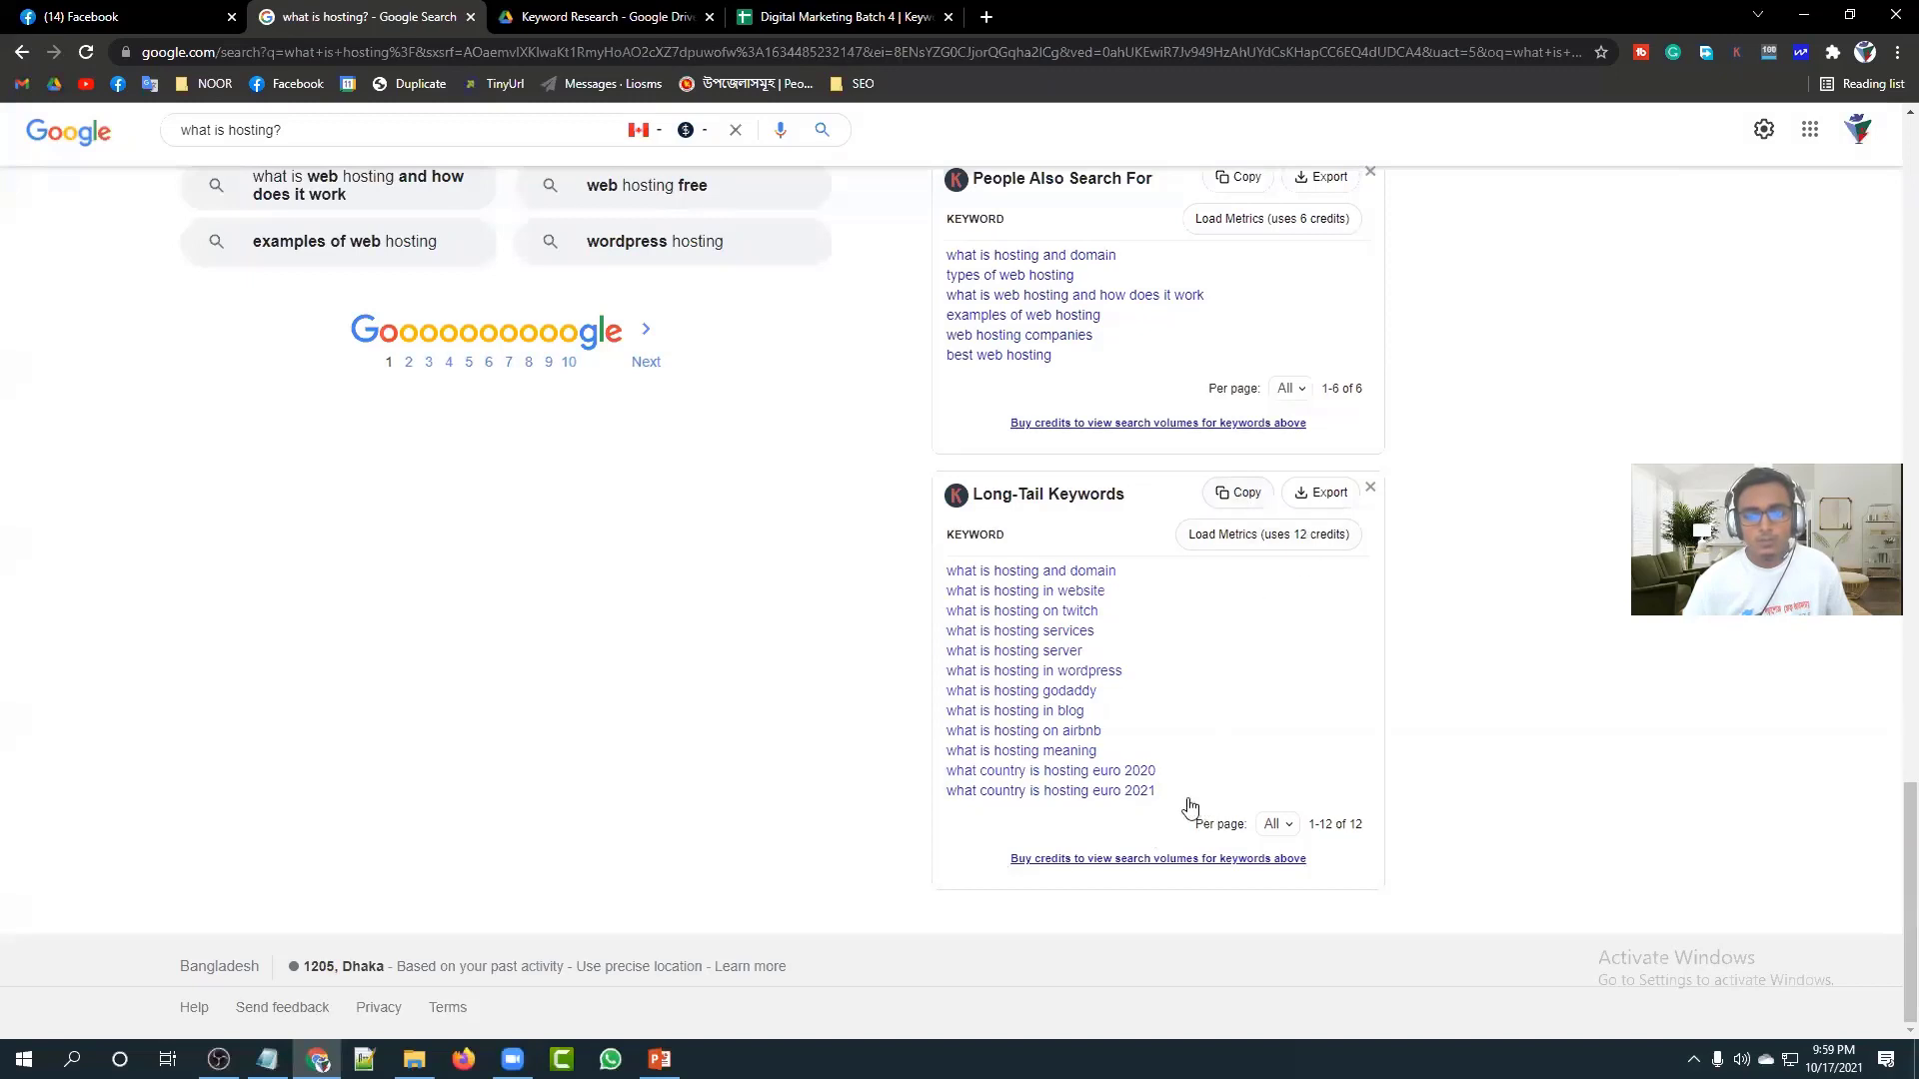
{"action": "left_click_drag", "start_coordinate": [1190, 805], "coordinate": [959, 583]}
{"action": "key", "text": "ctrl+c"}
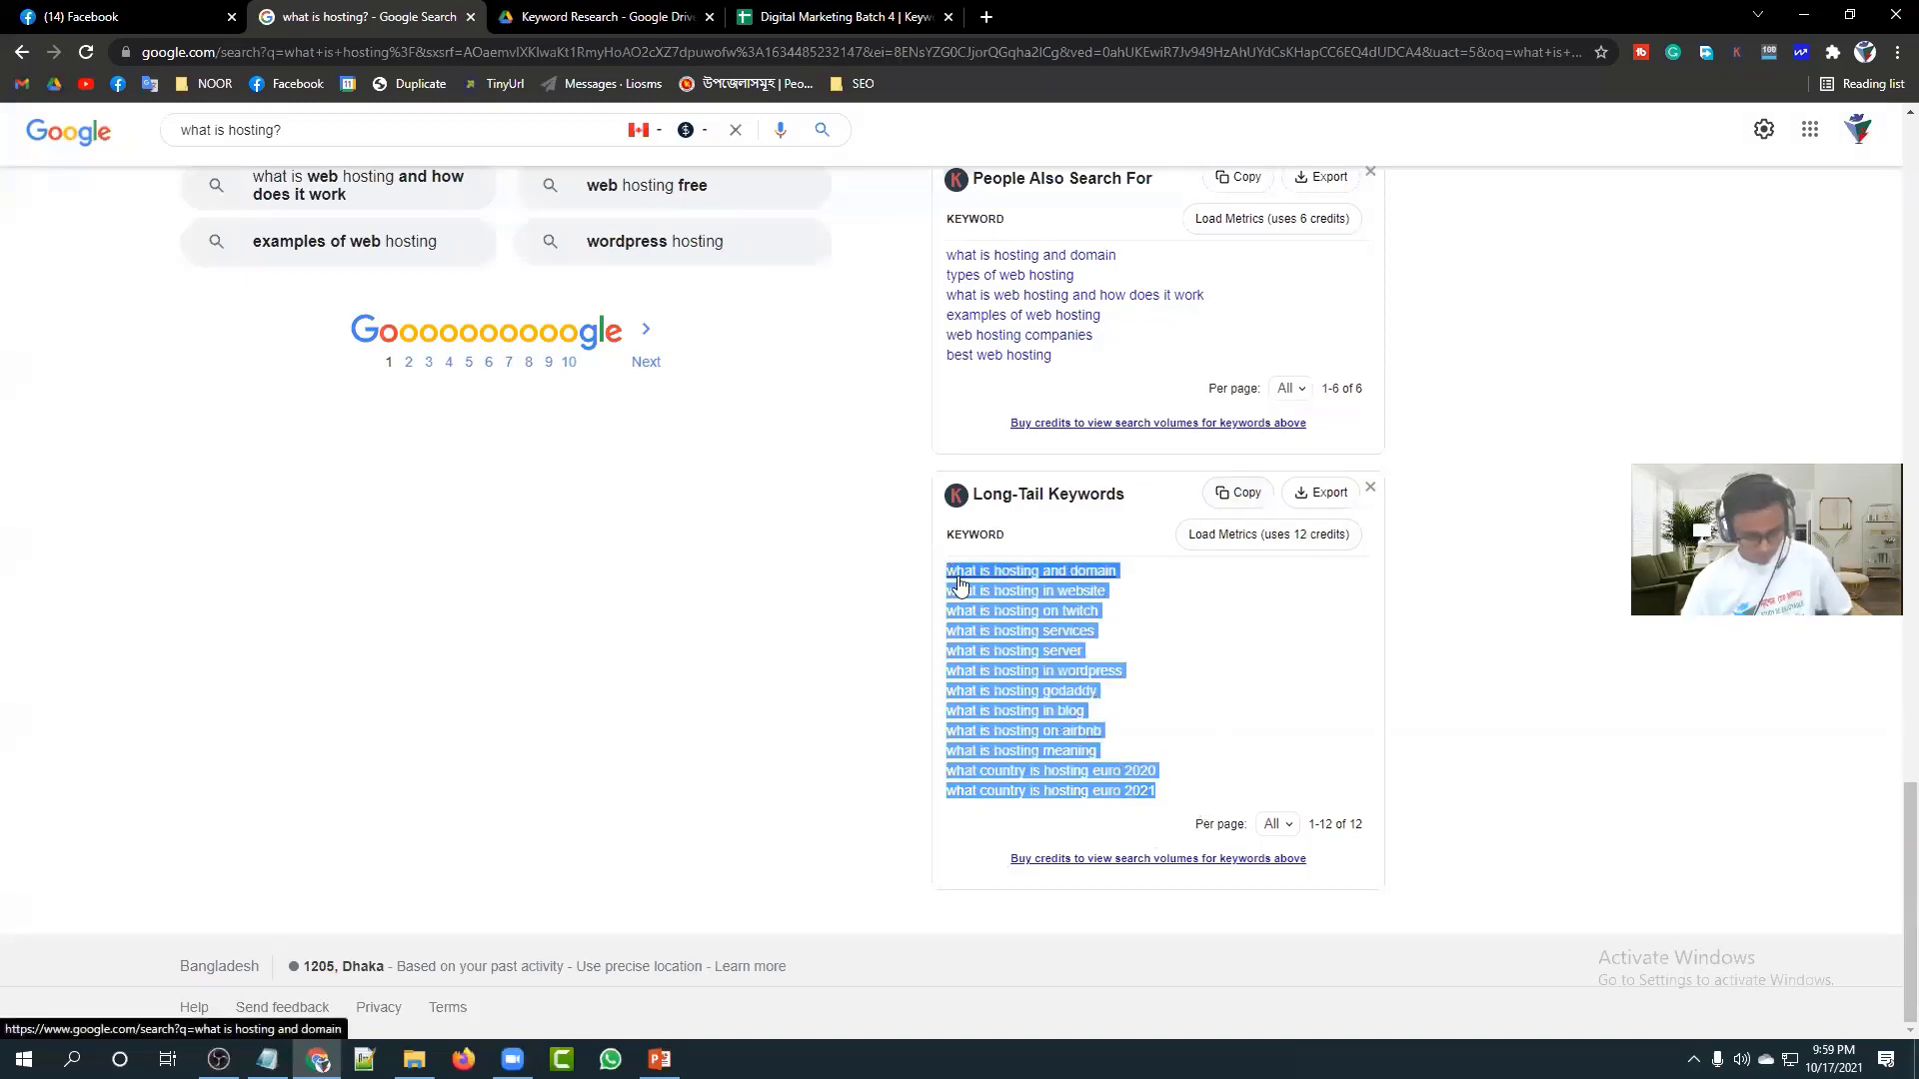
{"action": "right_click", "coordinate": [993, 611]}
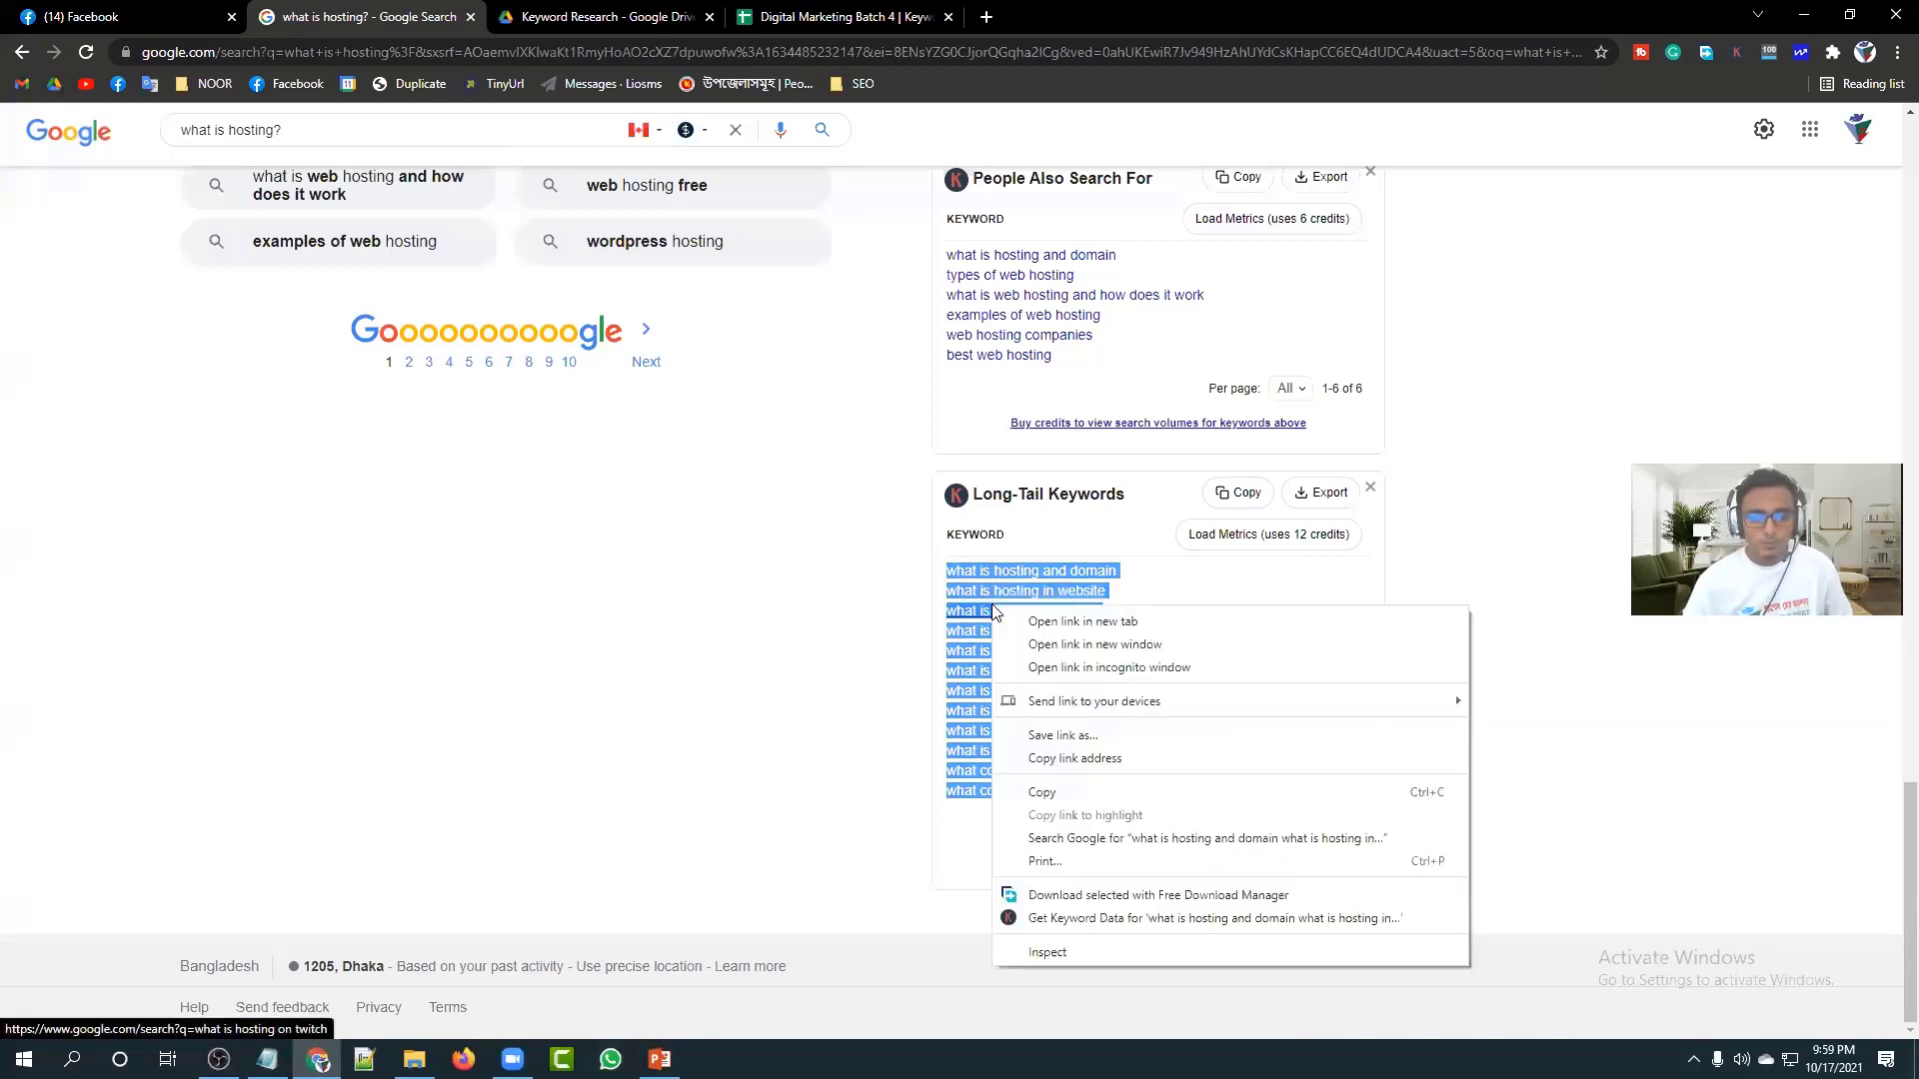
{"action": "left_click", "coordinate": [1062, 793]}
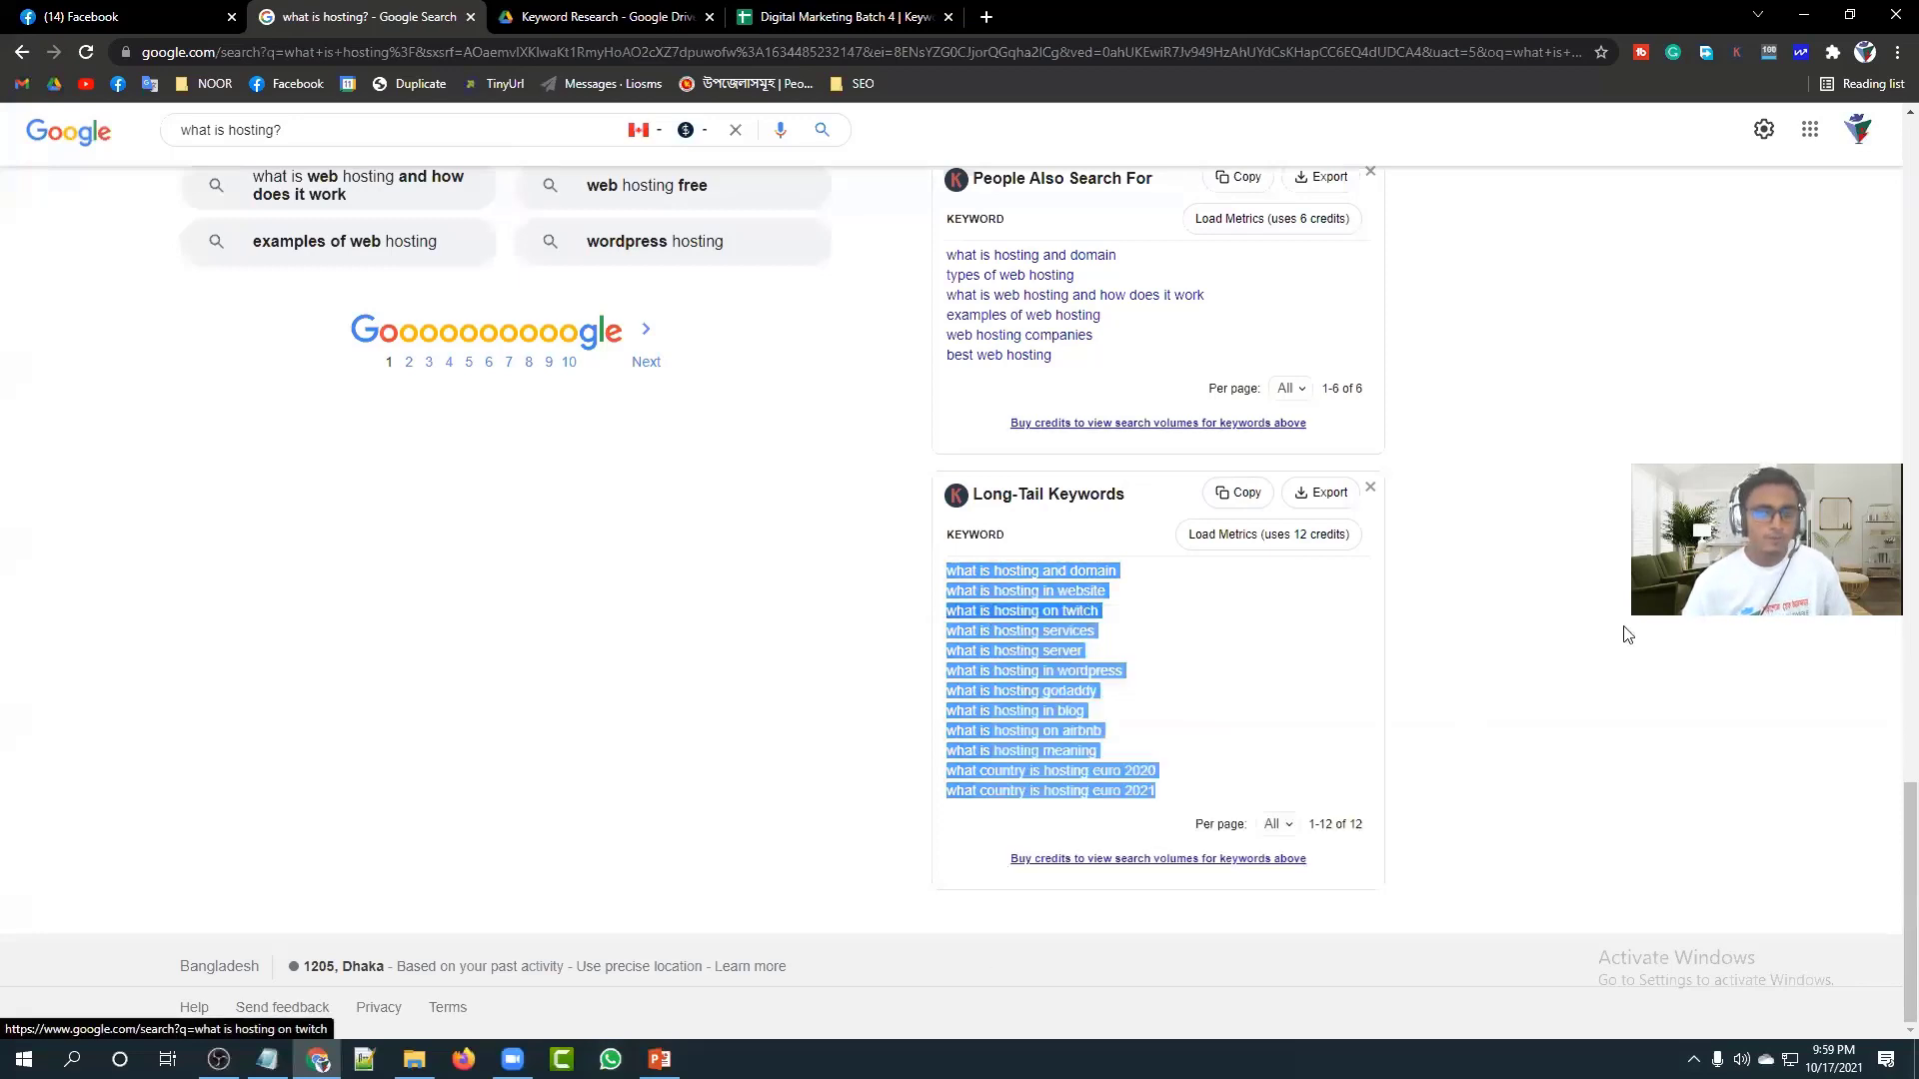
Paste the copied long-tail keywords into the keyword research sheet starting at cell B18.
{"action": "left_click", "coordinate": [812, 14]}
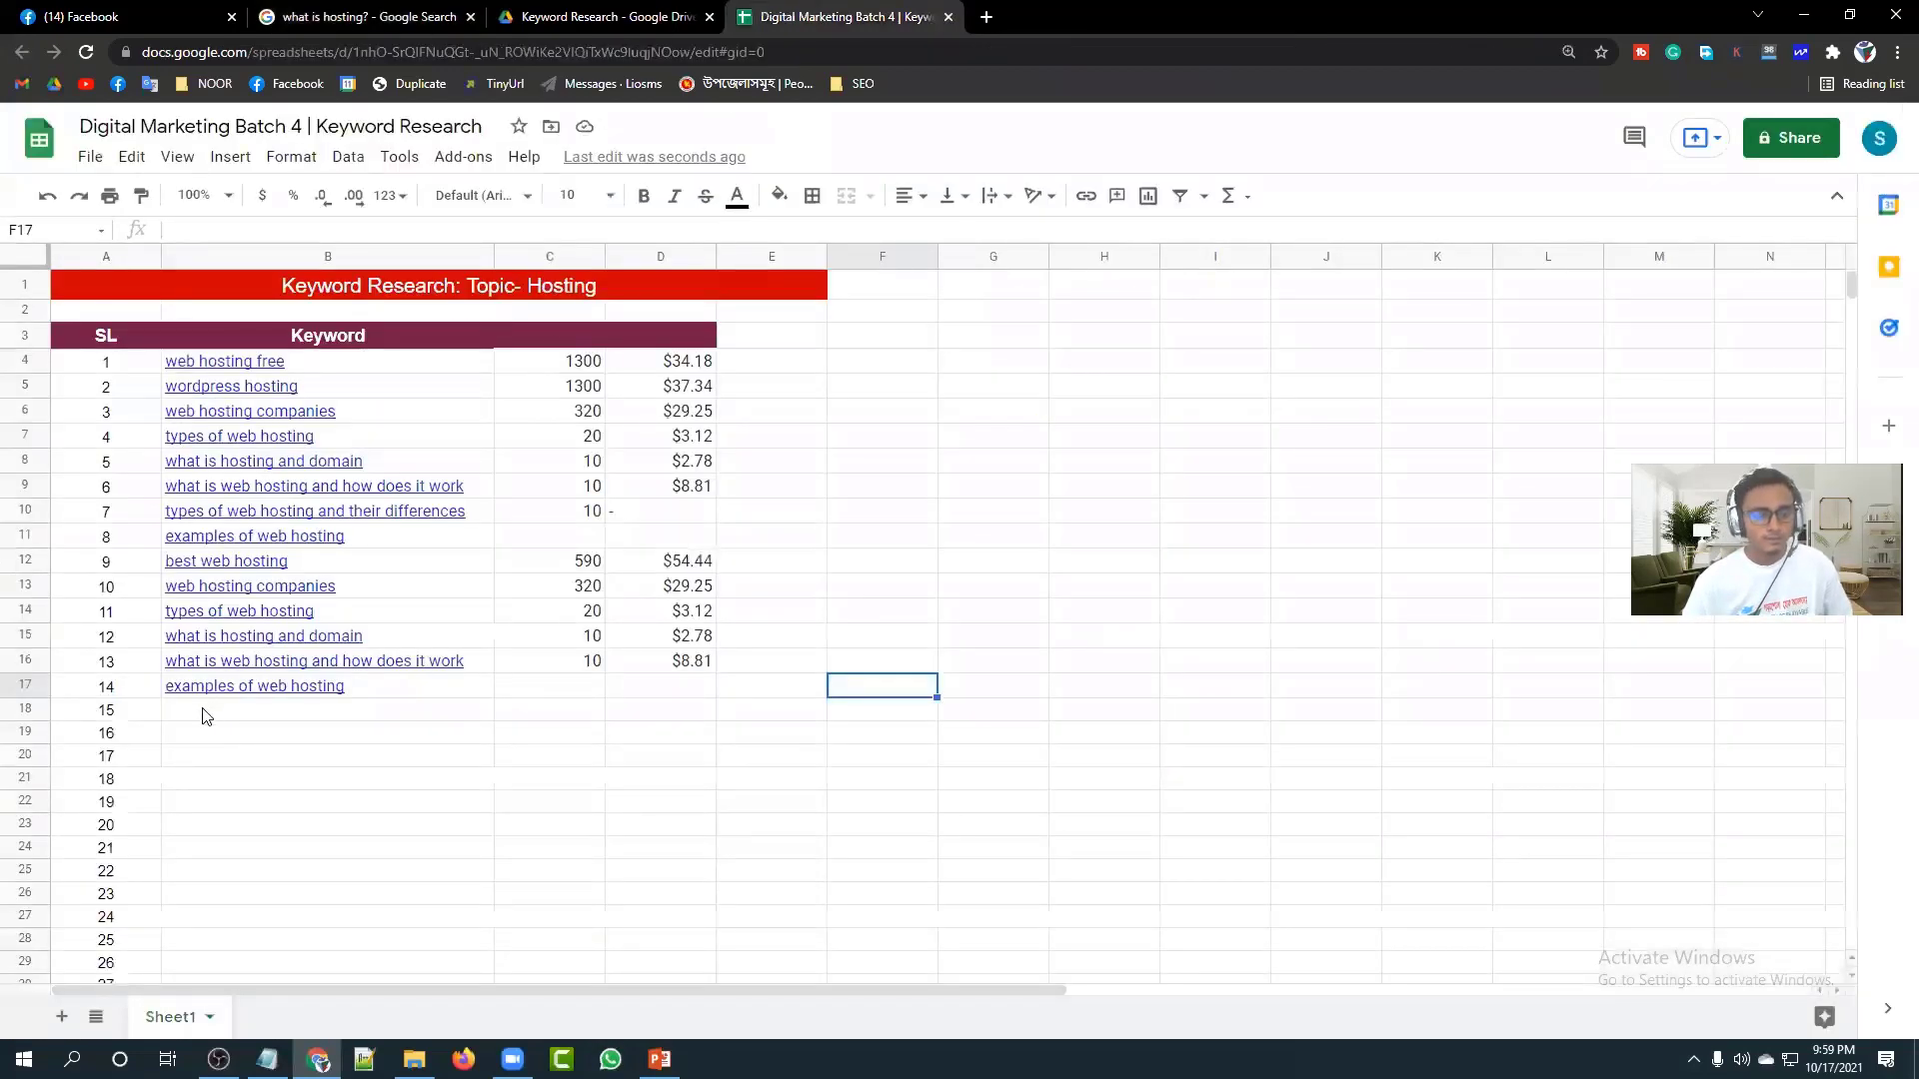
{"action": "left_click", "coordinate": [203, 716]}
{"action": "key", "text": "ctrl+v"}
{"action": "left_click", "coordinate": [588, 852]}
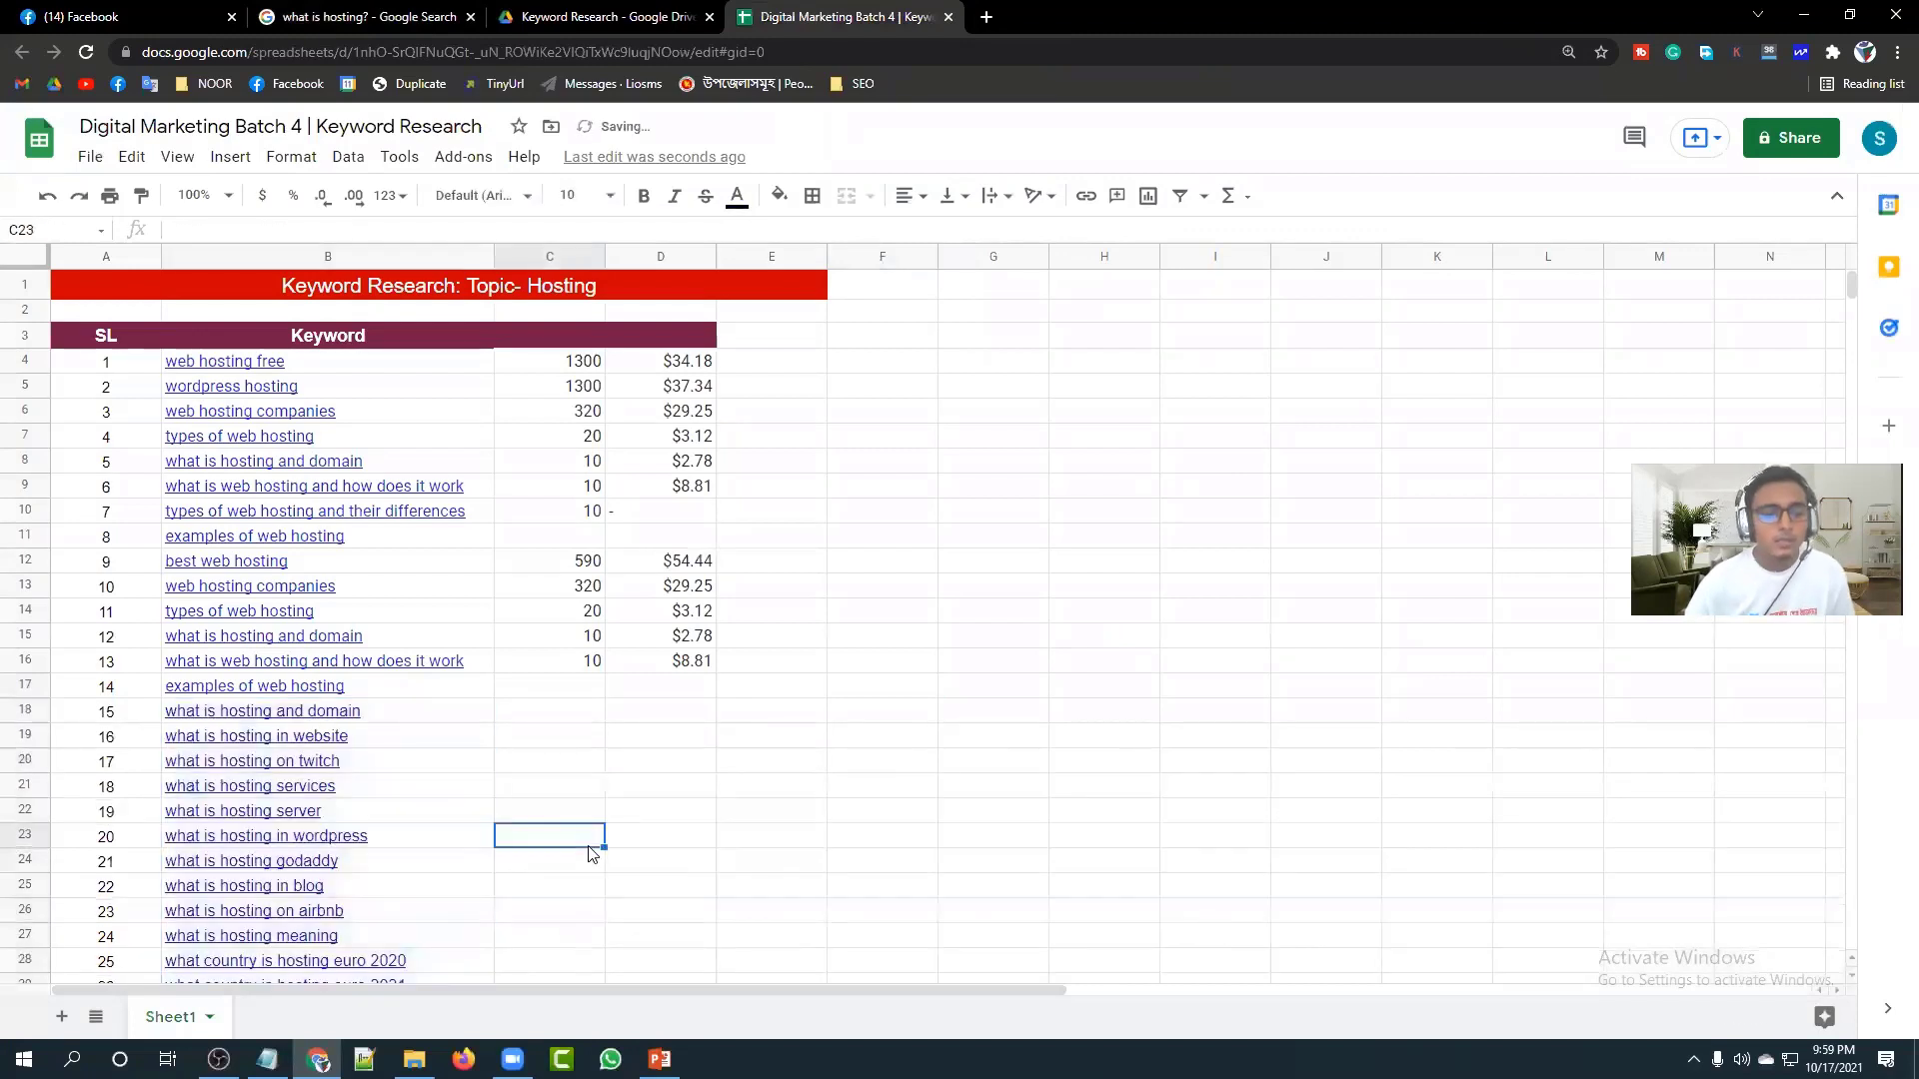
Review the collected keyword list in the sheet from the first row to the last filled row.
{"action": "scroll", "coordinate": [560, 817], "scroll_direction": "down", "scroll_amount": 1}
{"action": "scroll", "coordinate": [716, 815], "scroll_direction": "down", "scroll_amount": 1}
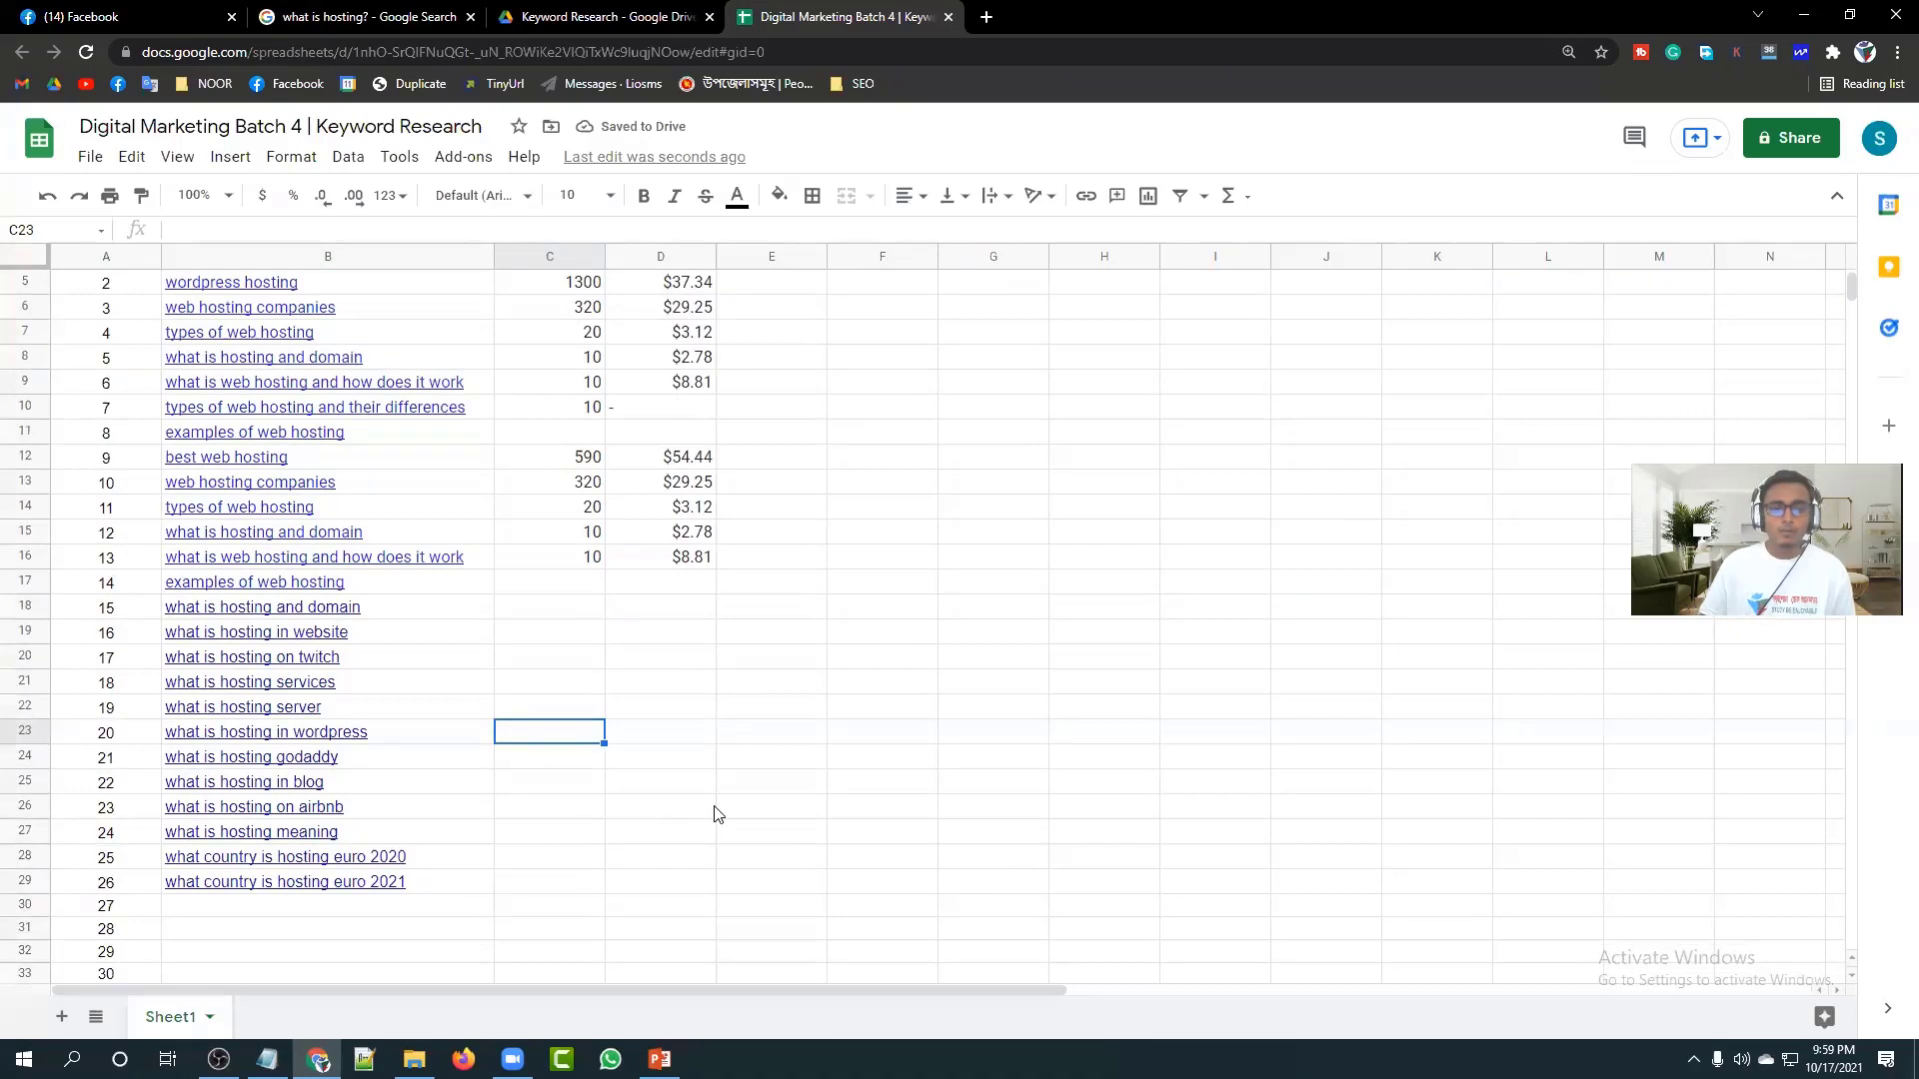
{"action": "scroll", "coordinate": [716, 815], "scroll_direction": "up", "scroll_amount": 2}
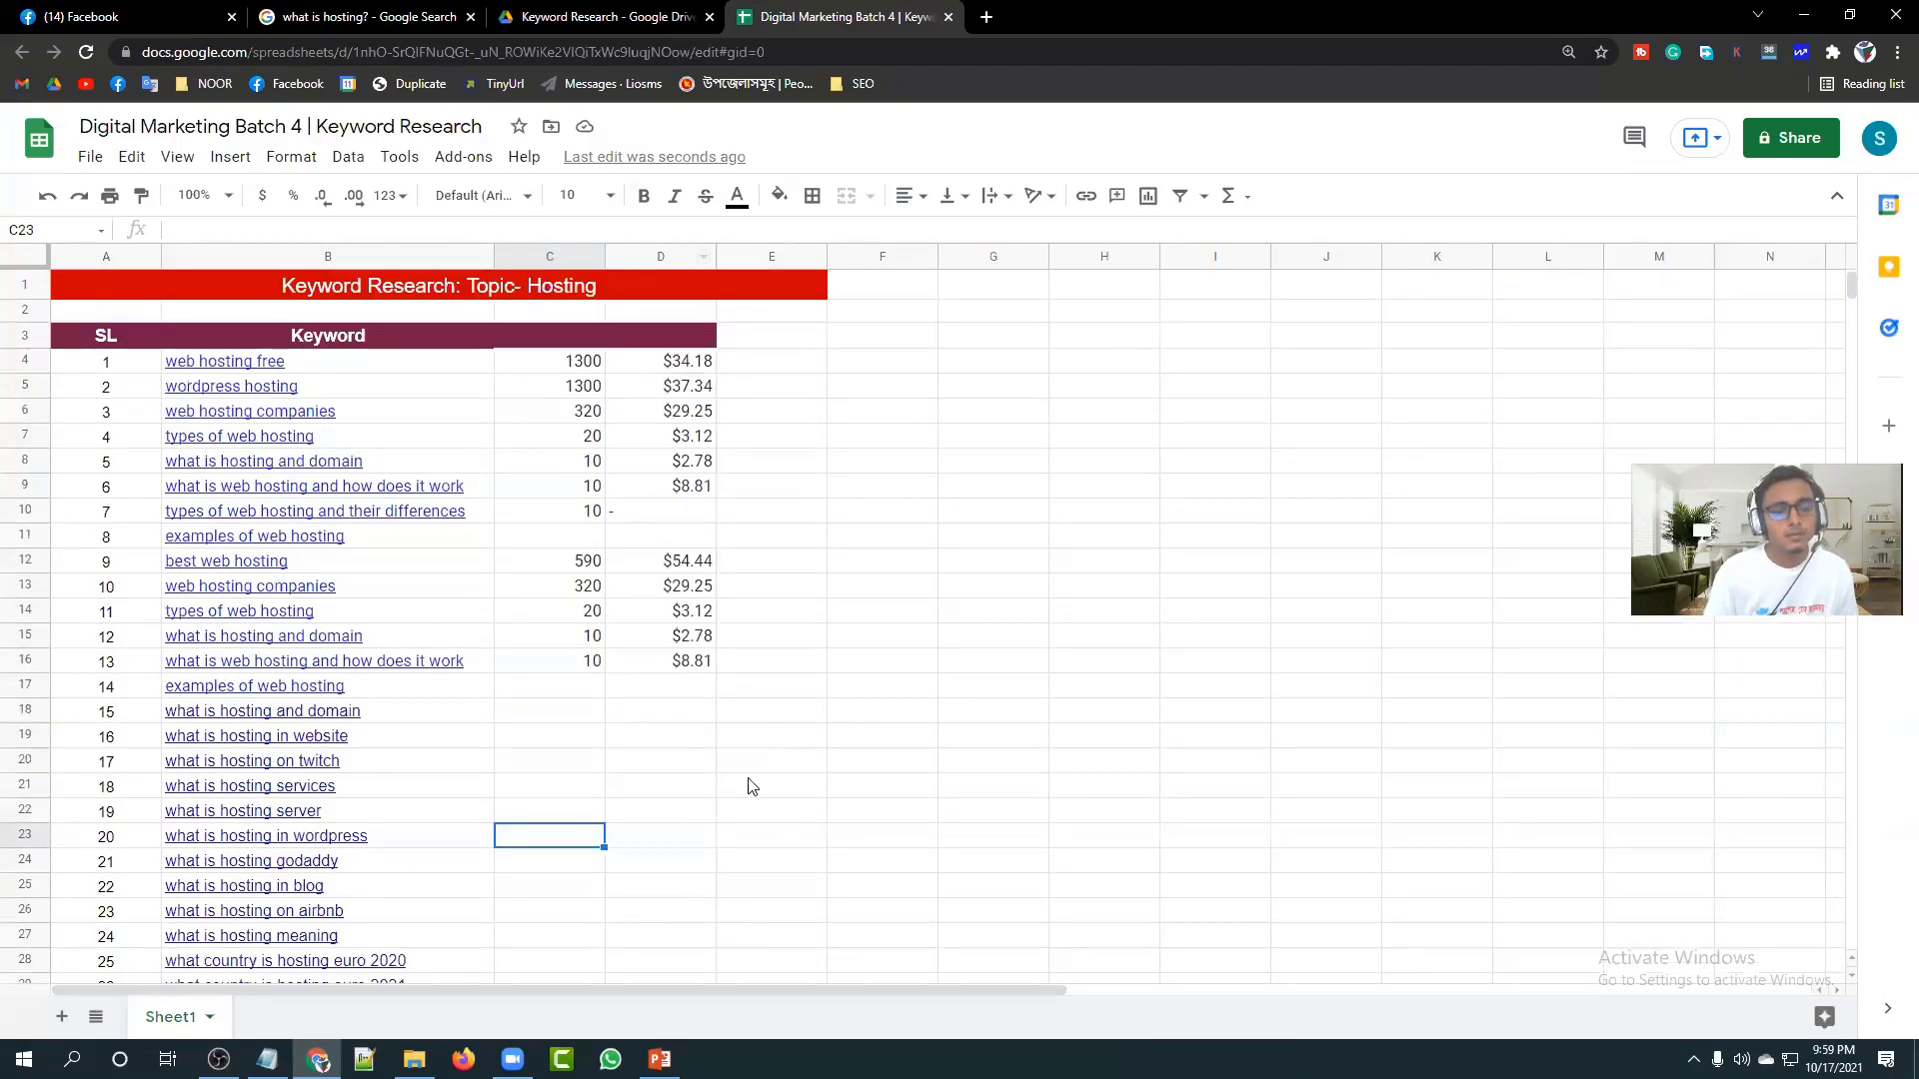
{"action": "scroll", "coordinate": [758, 769], "scroll_direction": "down", "scroll_amount": 2}
{"action": "scroll", "coordinate": [752, 765], "scroll_direction": "up", "scroll_amount": 2}
{"action": "scroll", "coordinate": [489, 612], "scroll_direction": "down", "scroll_amount": 3}
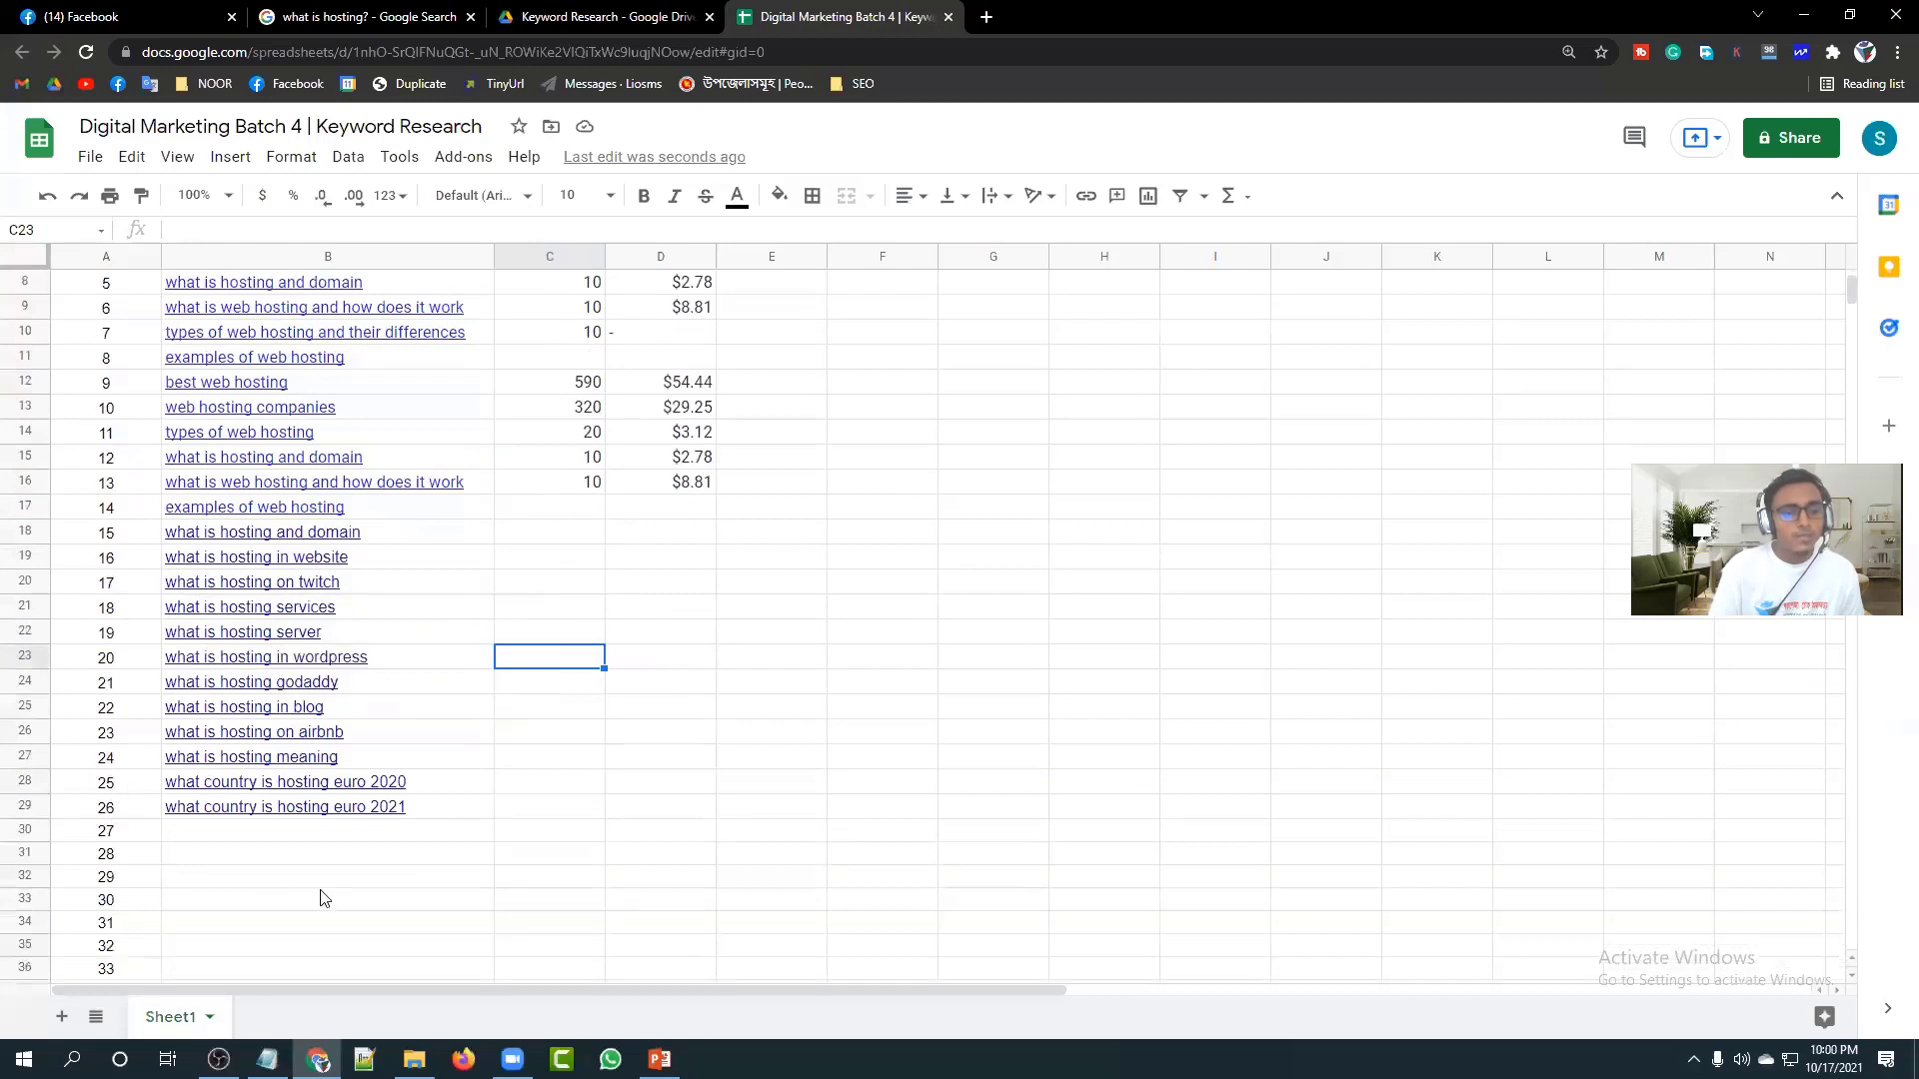
{"action": "scroll", "coordinate": [368, 757], "scroll_direction": "down", "scroll_amount": 3}
{"action": "scroll", "coordinate": [368, 757], "scroll_direction": "up", "scroll_amount": 4}
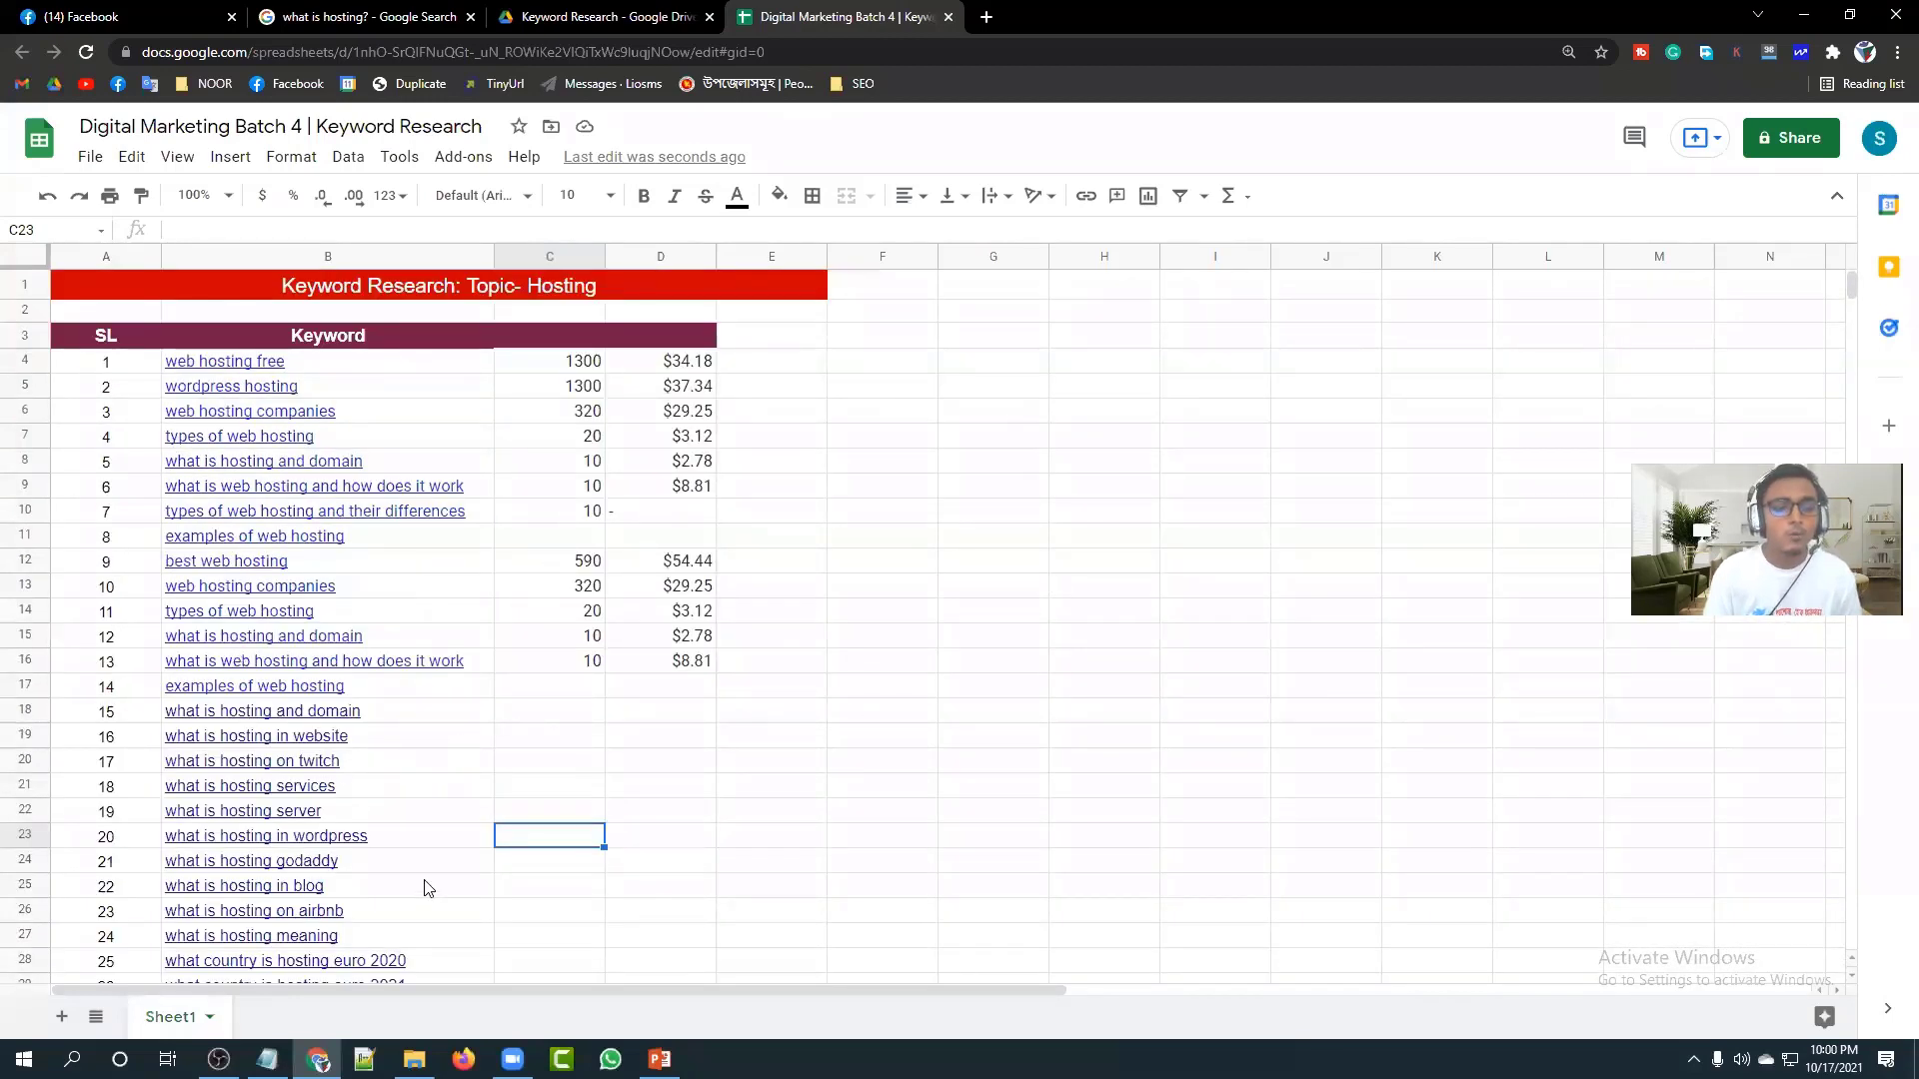
{"action": "left_click", "coordinate": [580, 12]}
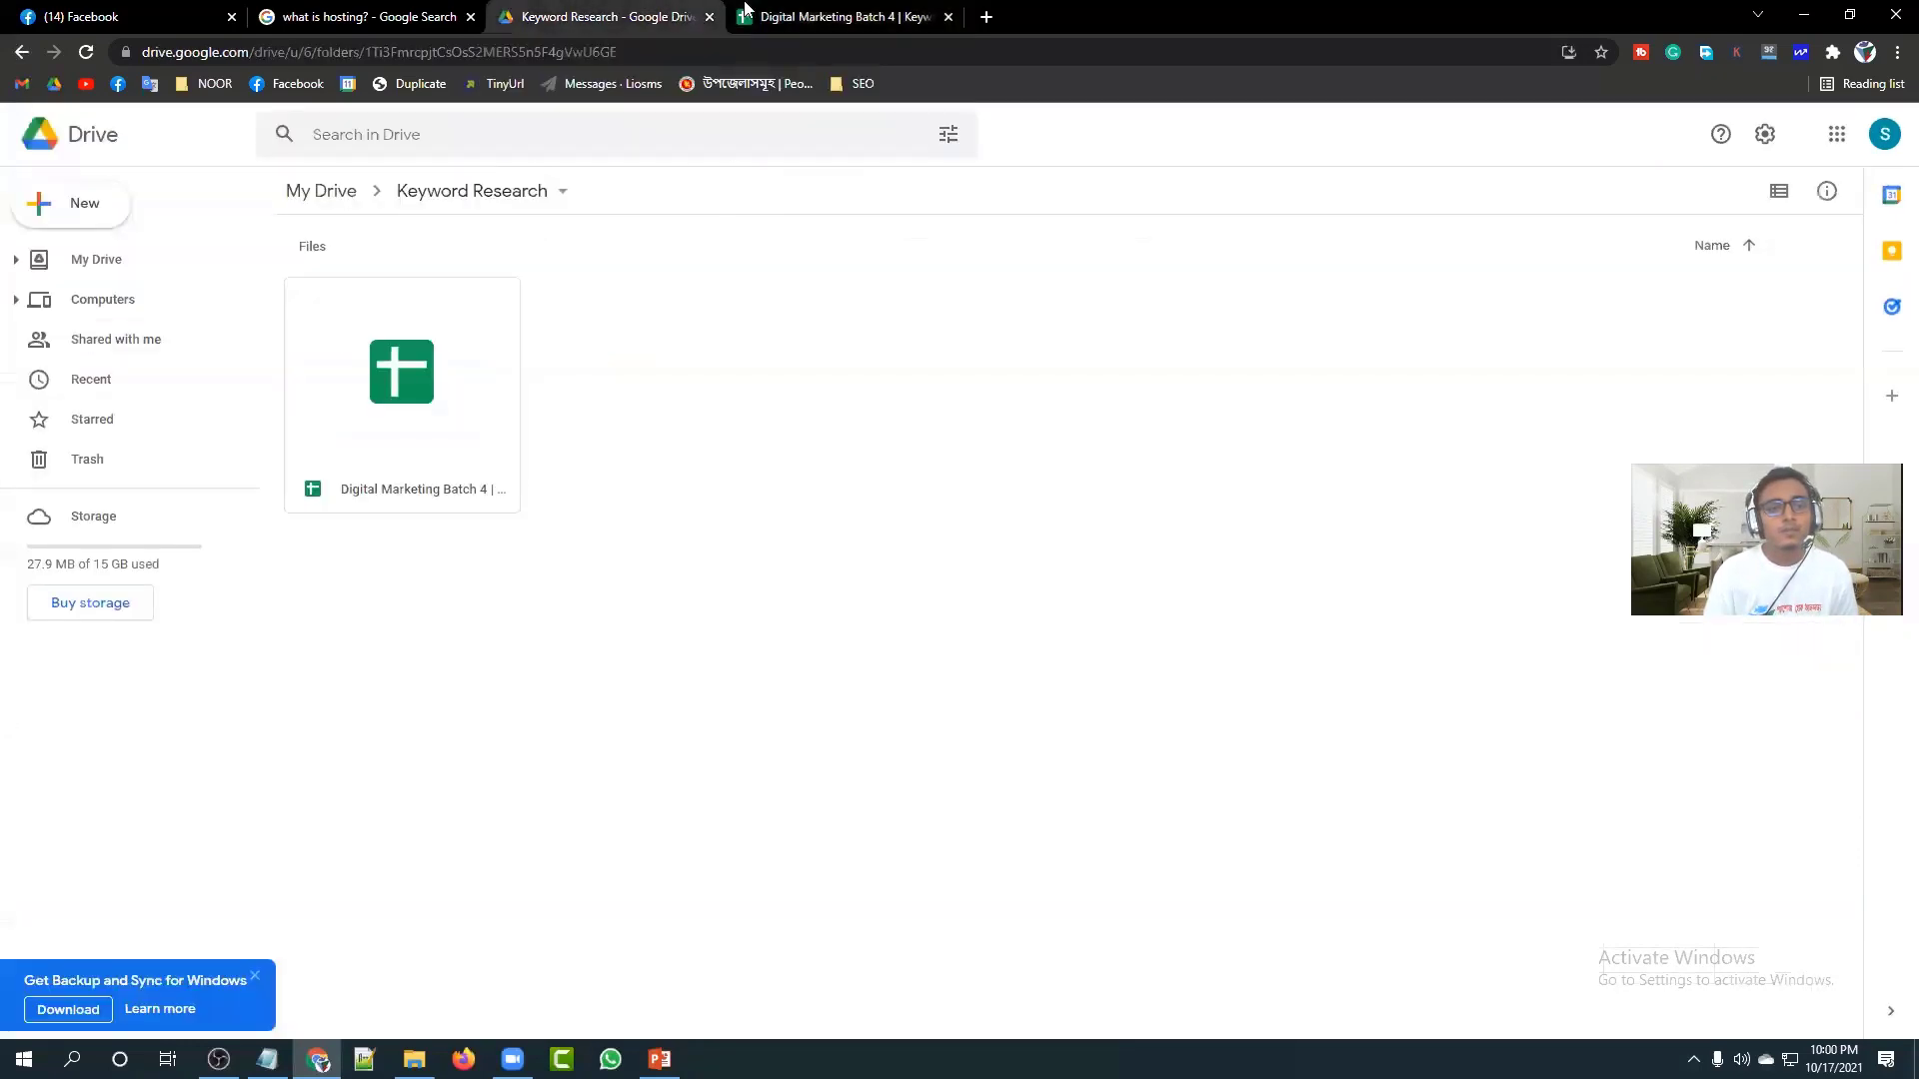
{"action": "left_click", "coordinate": [790, 16]}
Return to the Google results and search for "best web hosting" in place of the "what is hosting?" query.
{"action": "left_click", "coordinate": [330, 16]}
{"action": "scroll", "coordinate": [417, 455], "scroll_direction": "up", "scroll_amount": 5}
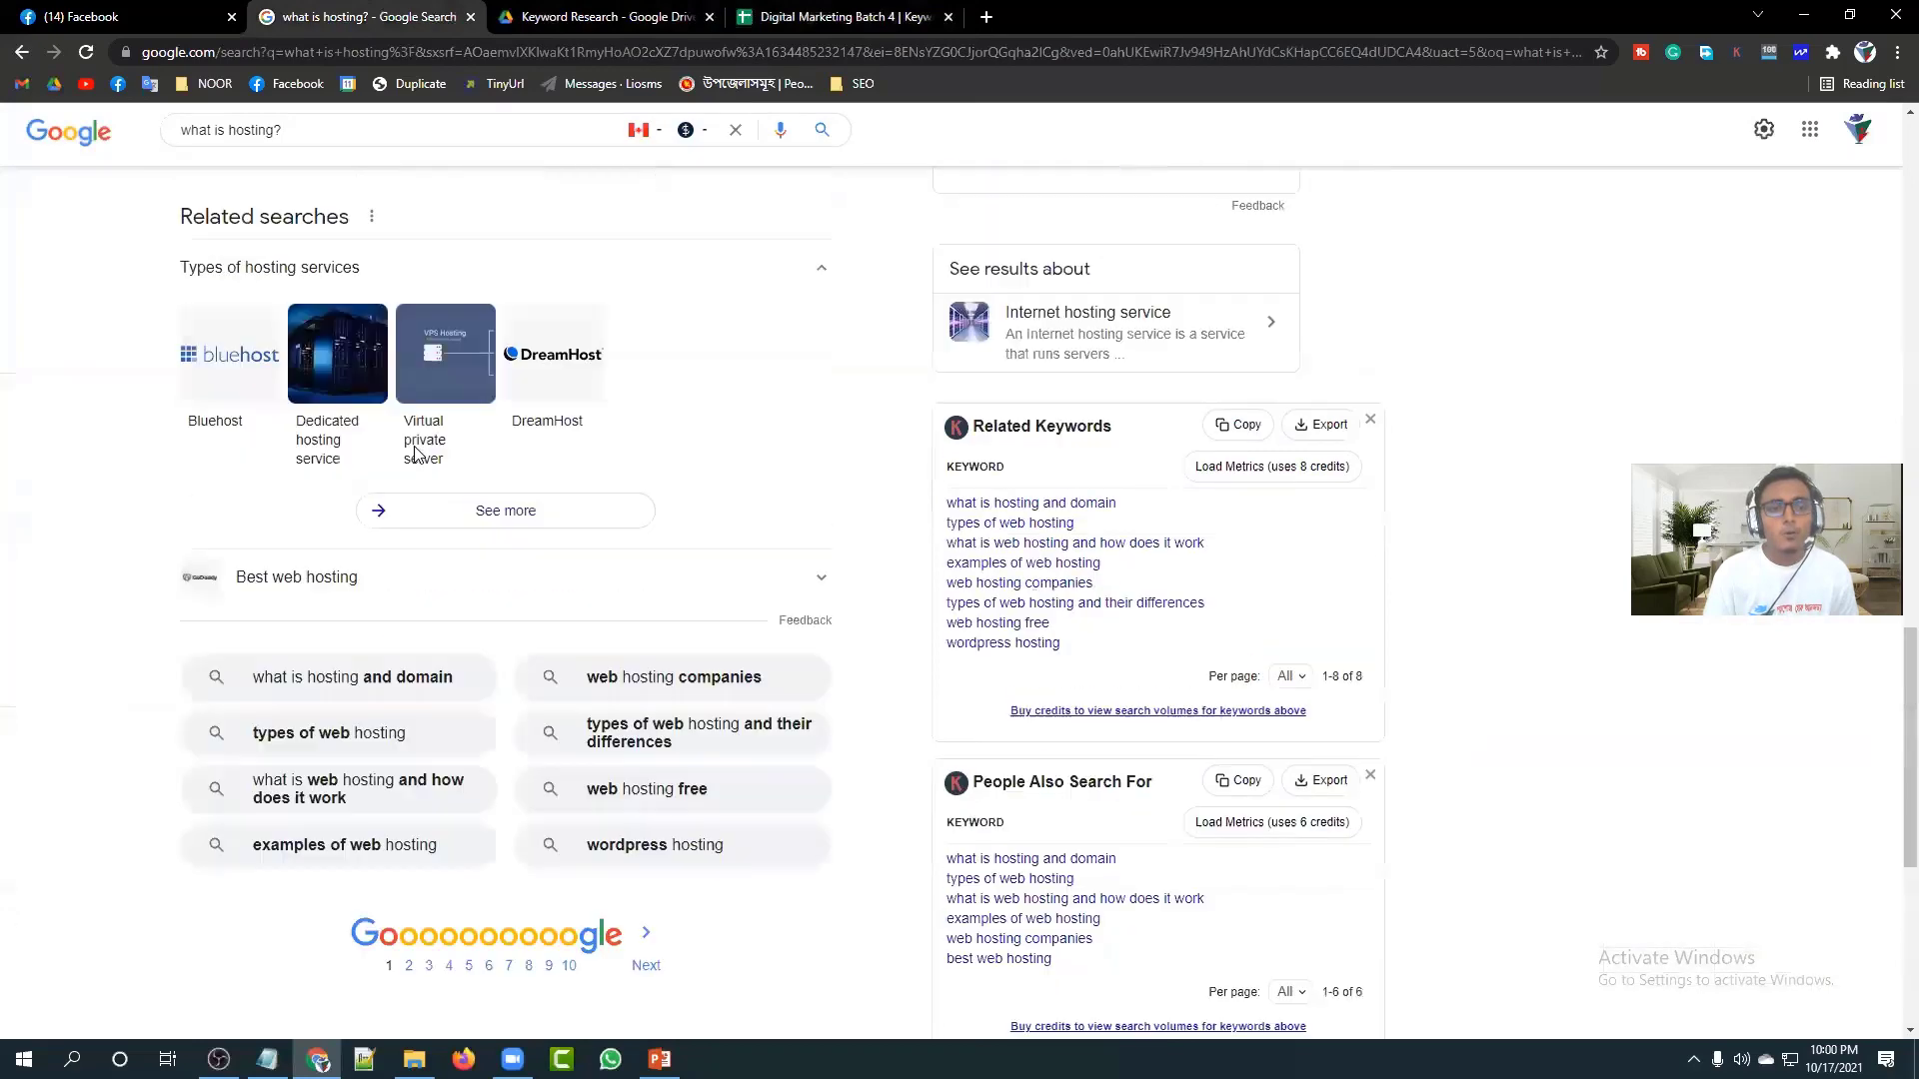
{"action": "scroll", "coordinate": [416, 455], "scroll_direction": "up", "scroll_amount": 1}
{"action": "scroll", "coordinate": [742, 682], "scroll_direction": "down", "scroll_amount": 3}
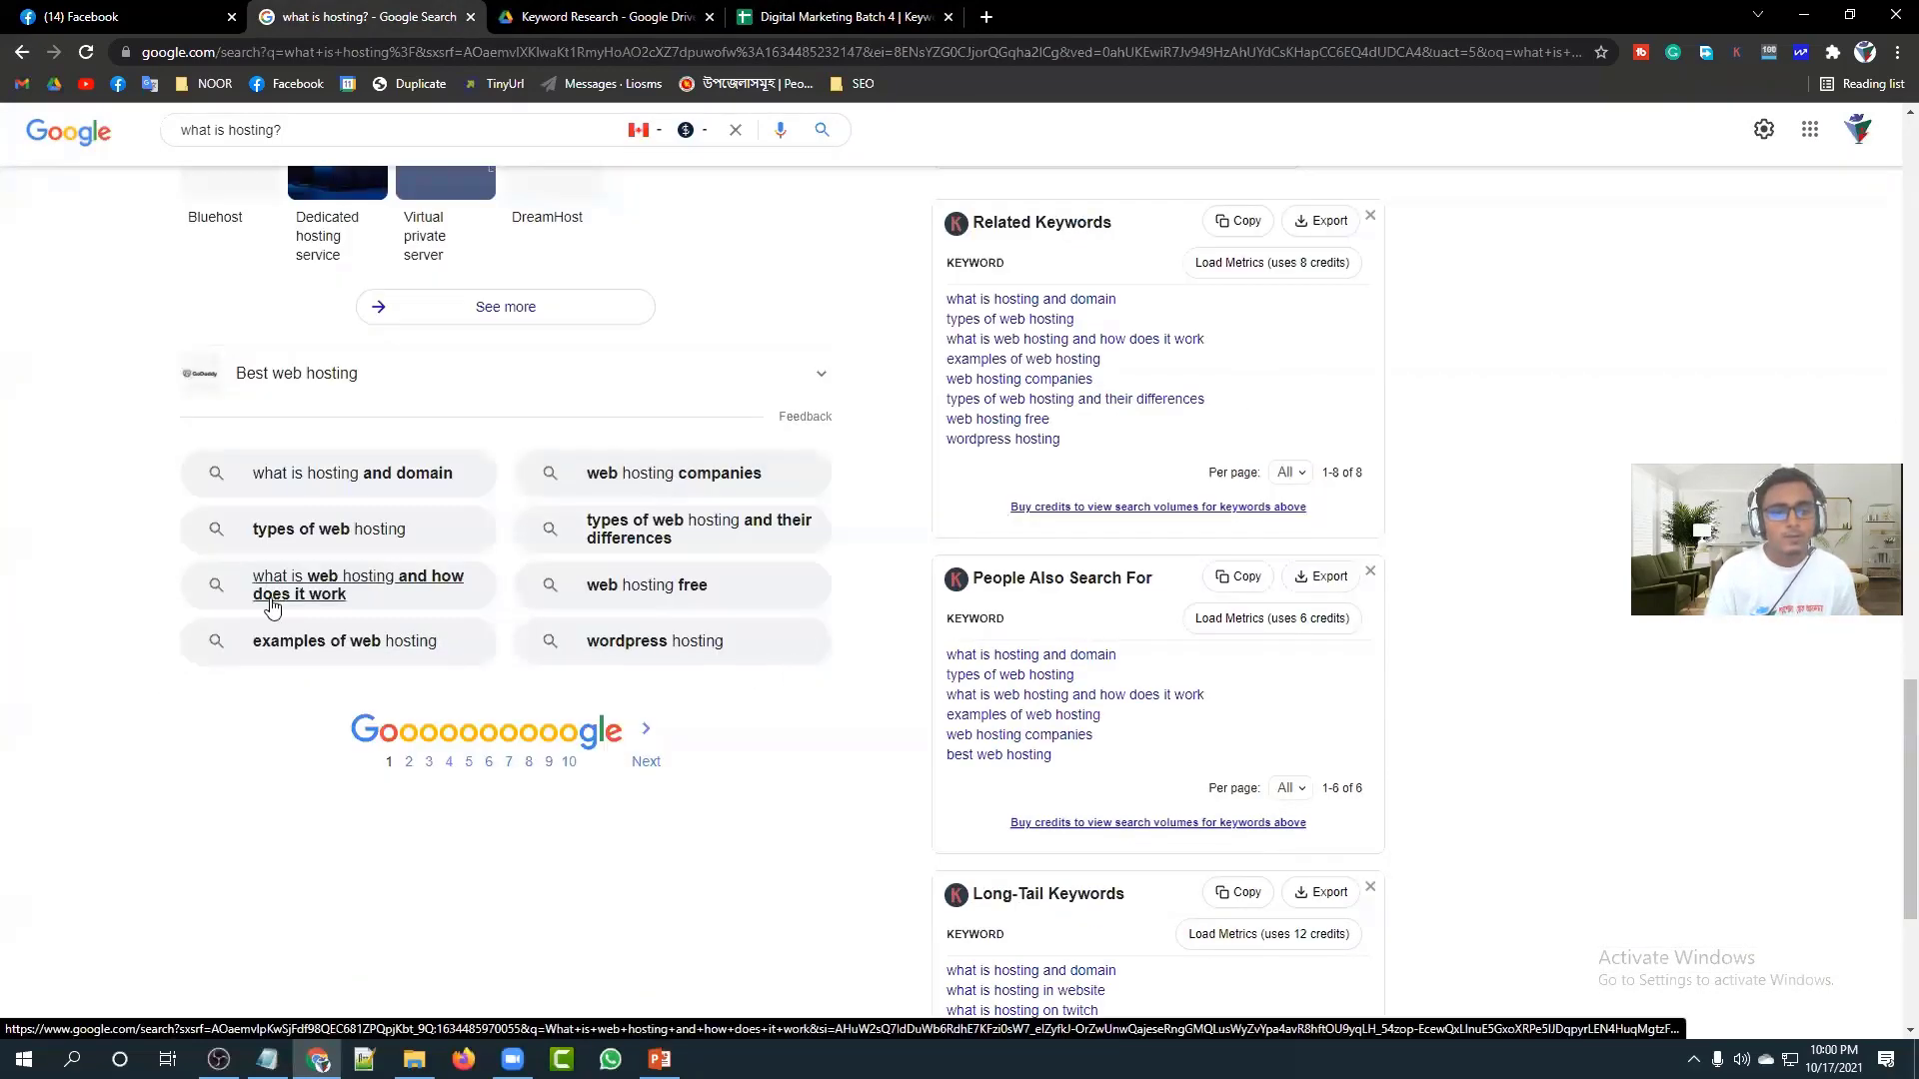
{"action": "scroll", "coordinate": [270, 605], "scroll_direction": "up", "scroll_amount": 8}
{"action": "scroll", "coordinate": [262, 556], "scroll_direction": "up", "scroll_amount": 10}
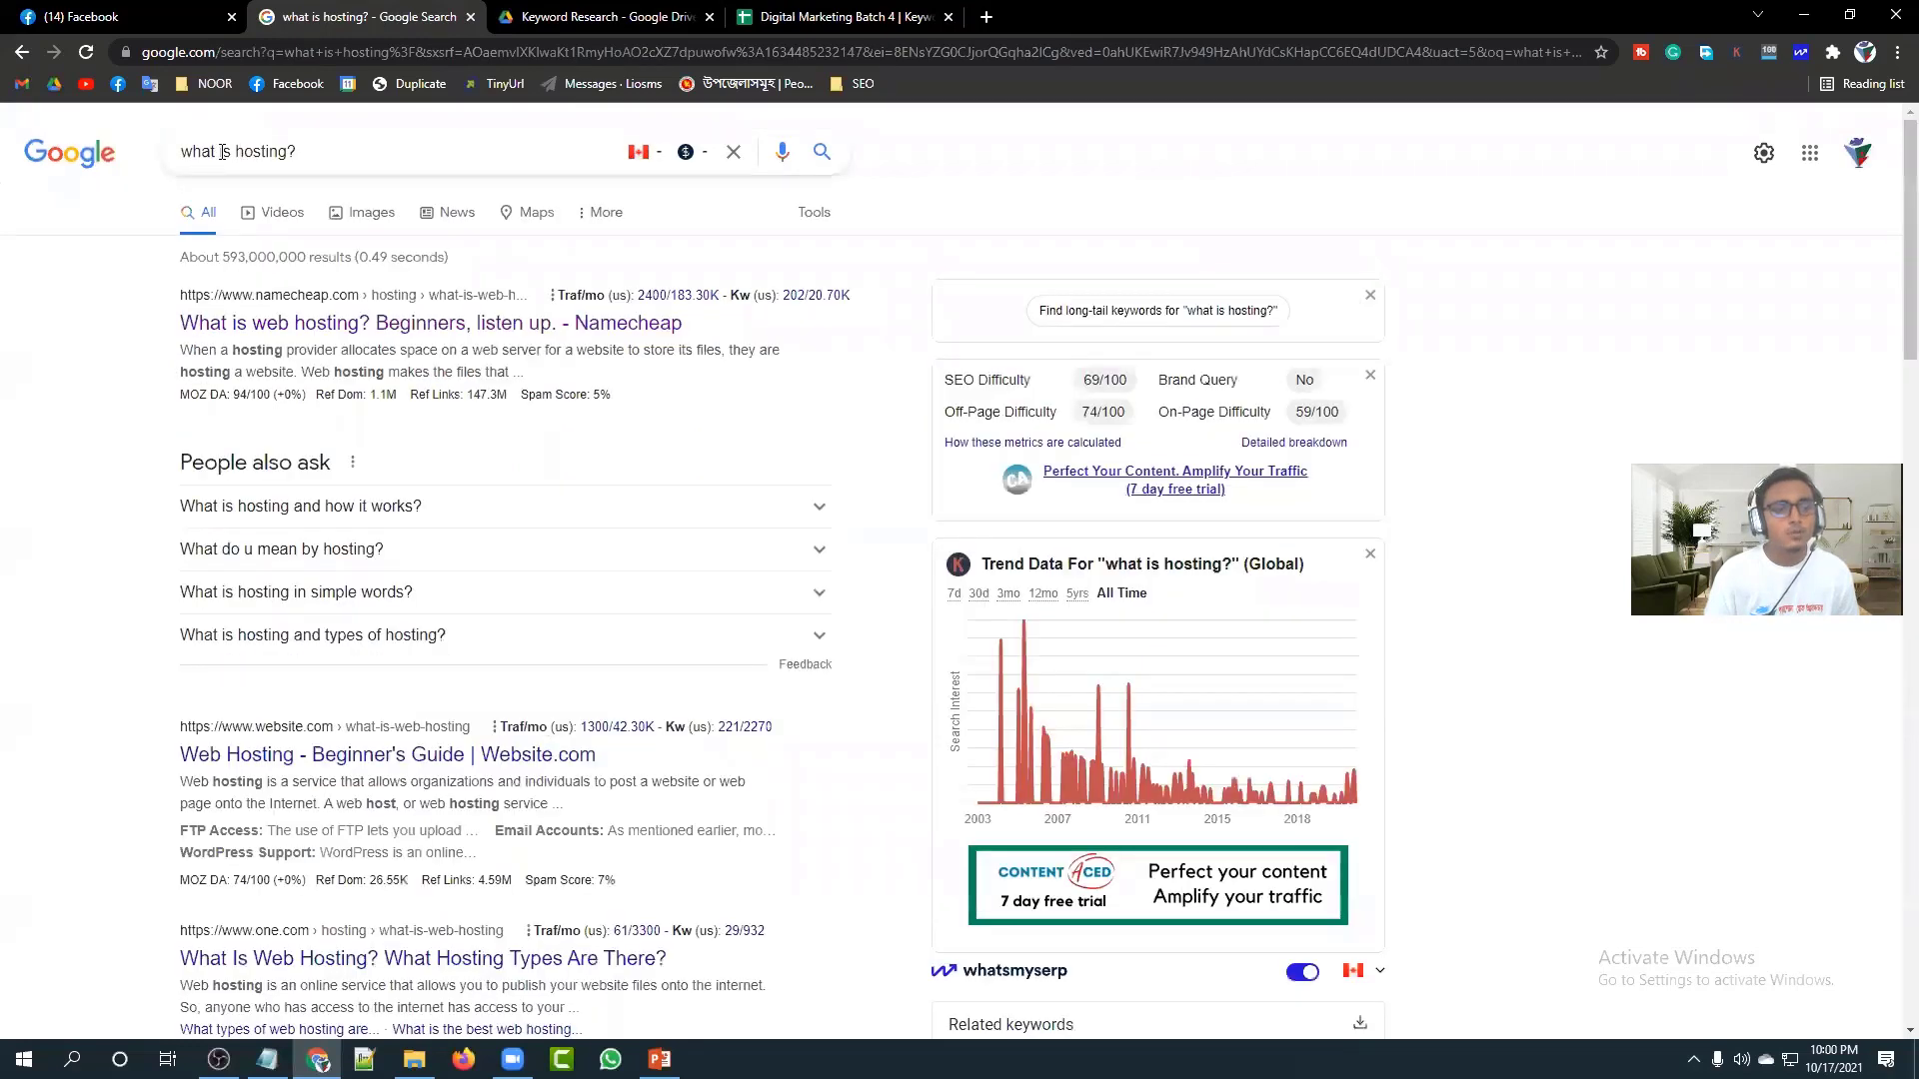
{"action": "left_click_drag", "start_coordinate": [216, 150], "coordinate": [157, 157]}
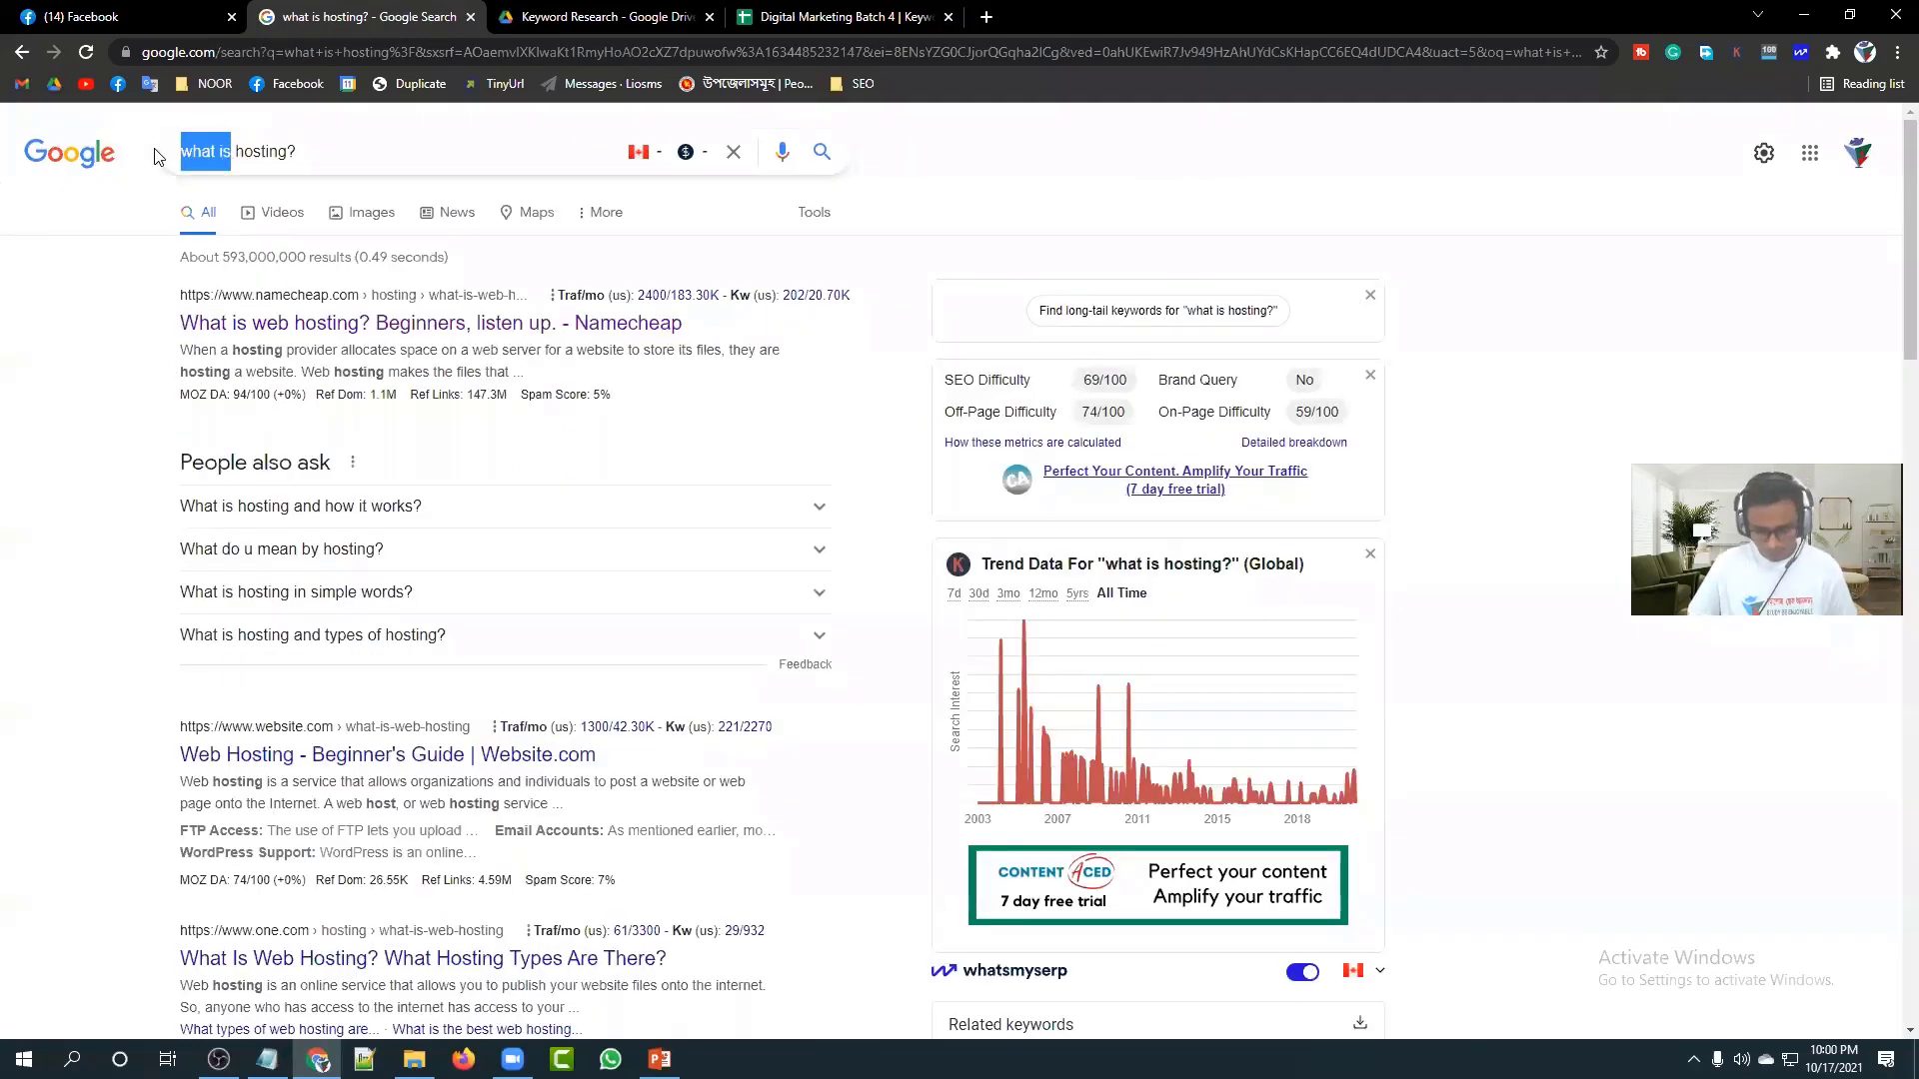
{"action": "type", "text": "best"}
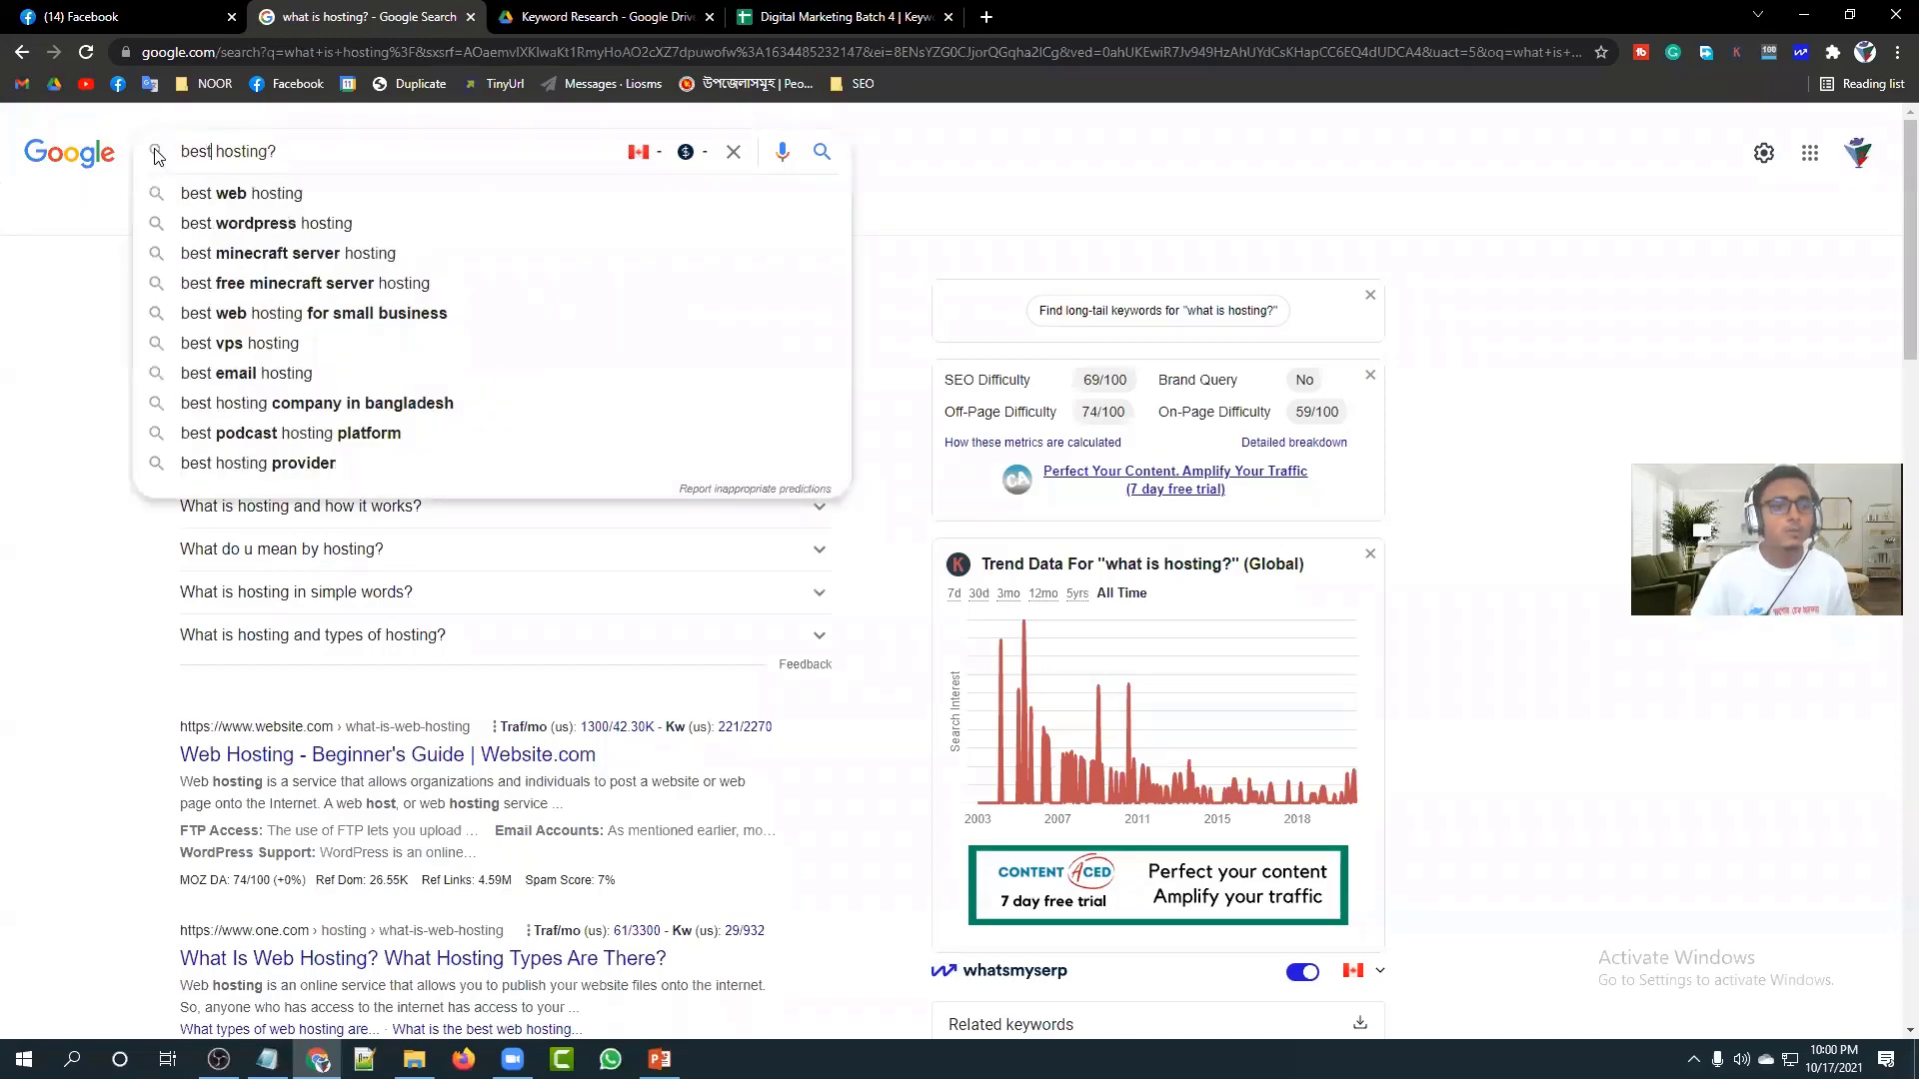
{"action": "left_click", "coordinate": [247, 193]}
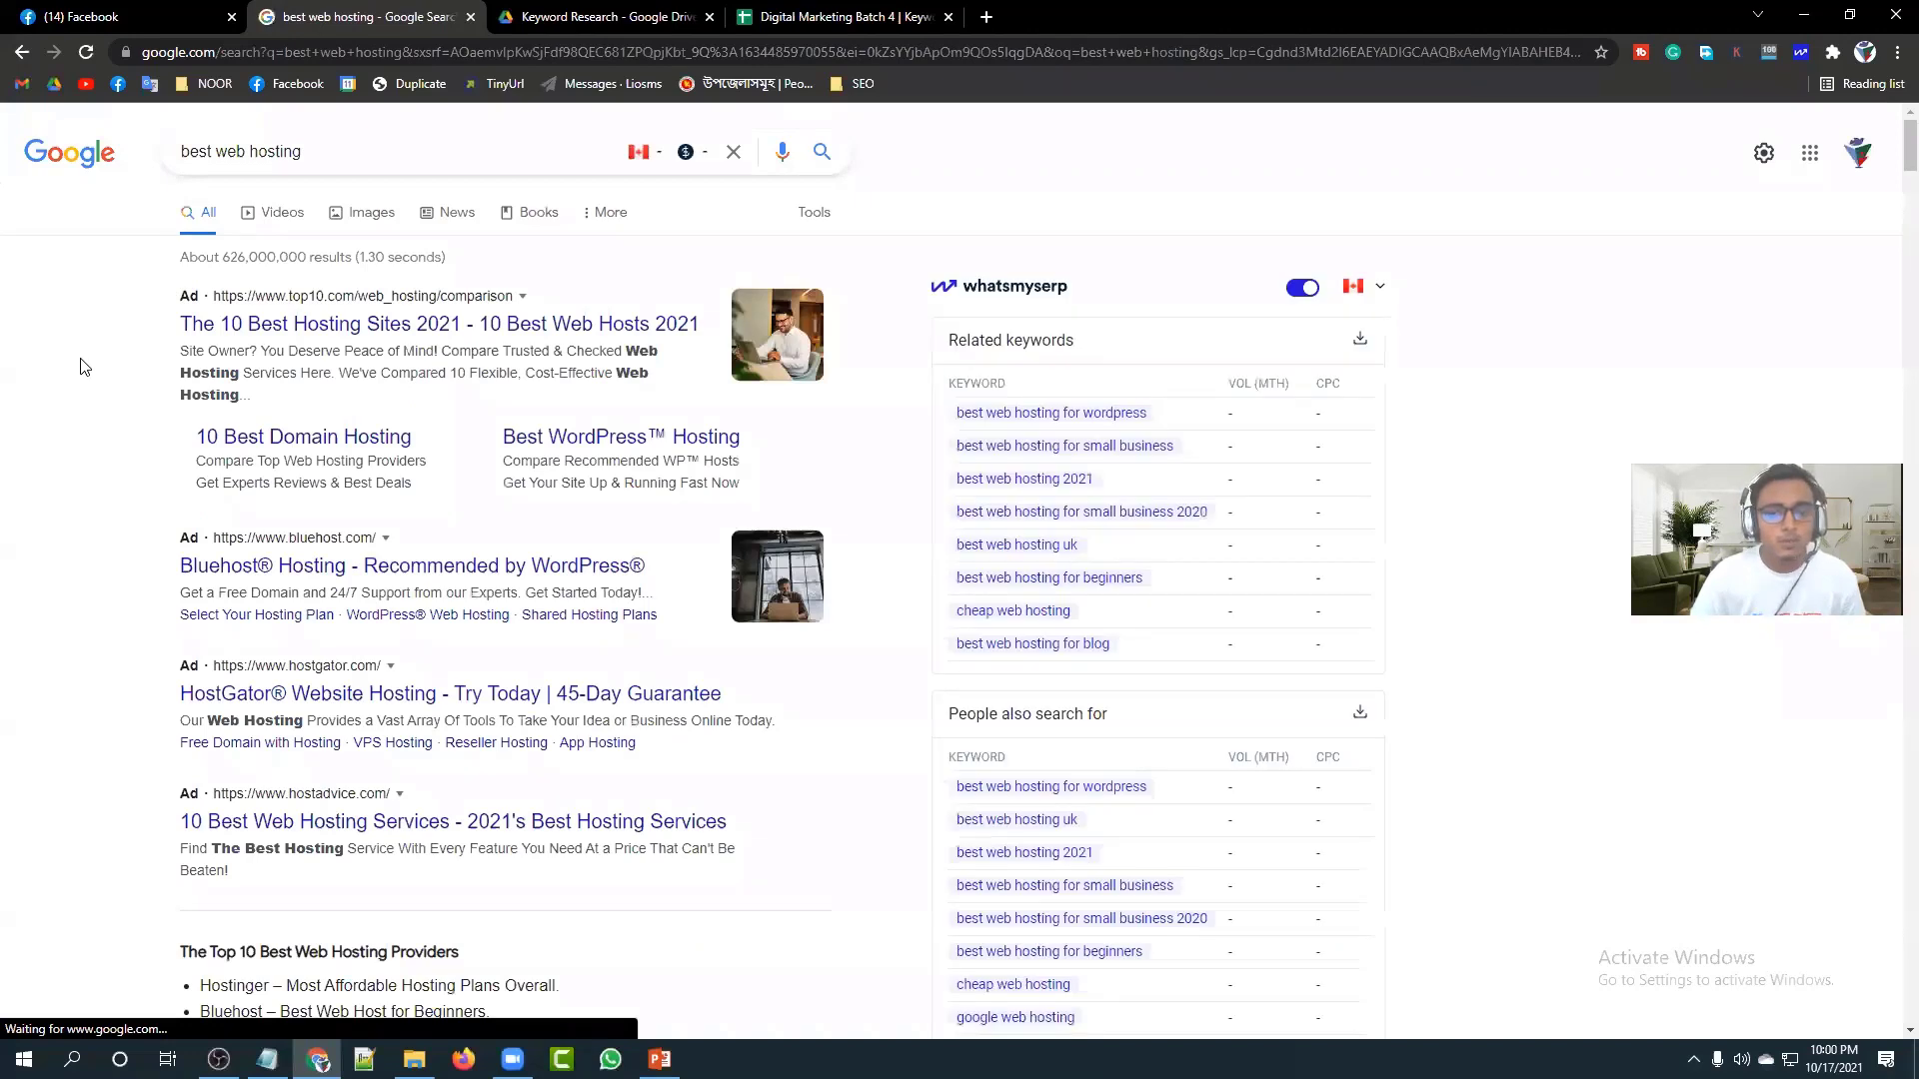
{"action": "double_click", "coordinate": [210, 148]}
{"action": "left_click", "coordinate": [128, 263]}
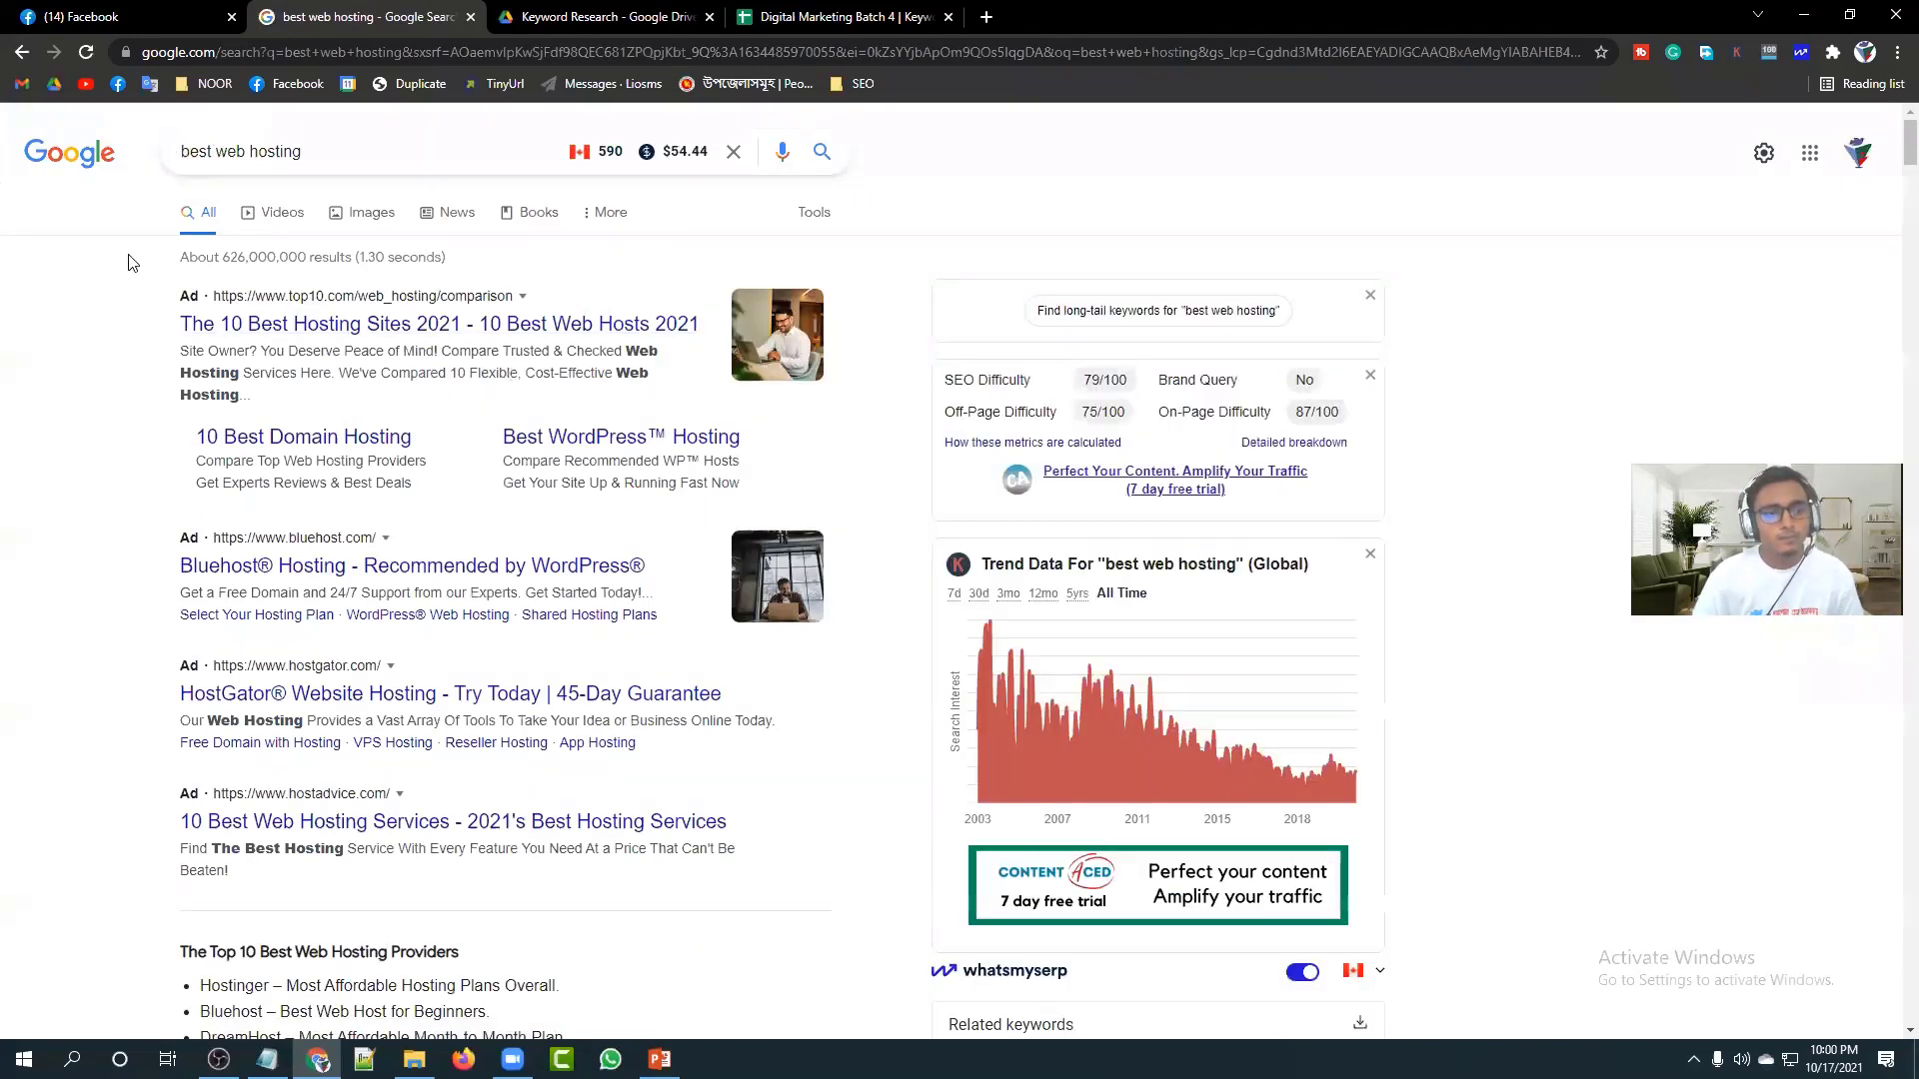
{"action": "triple_click", "coordinate": [184, 150]}
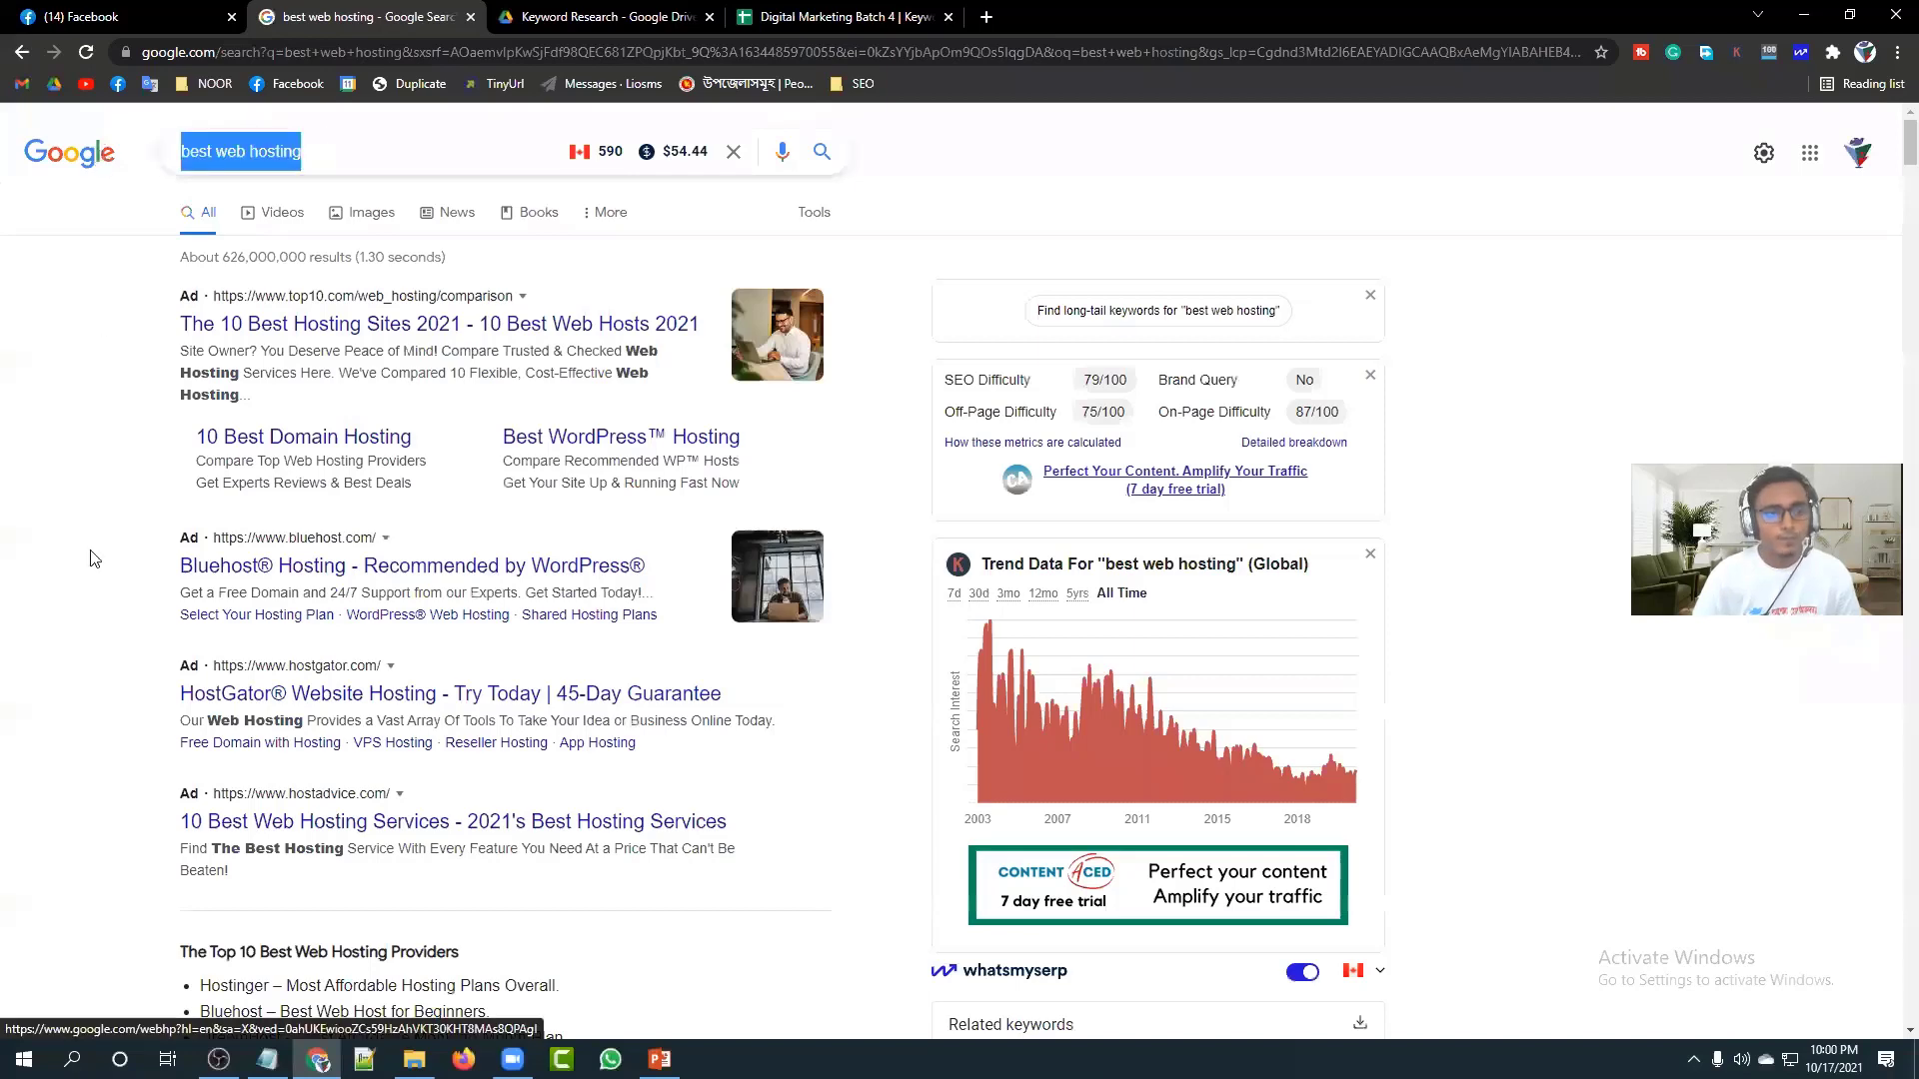
{"action": "left_click", "coordinate": [92, 556]}
Copy the Related keywords and People also search for tables, with volume and CPC, from the "best web hosting" results.
{"action": "scroll", "coordinate": [1024, 405], "scroll_direction": "down", "scroll_amount": 5}
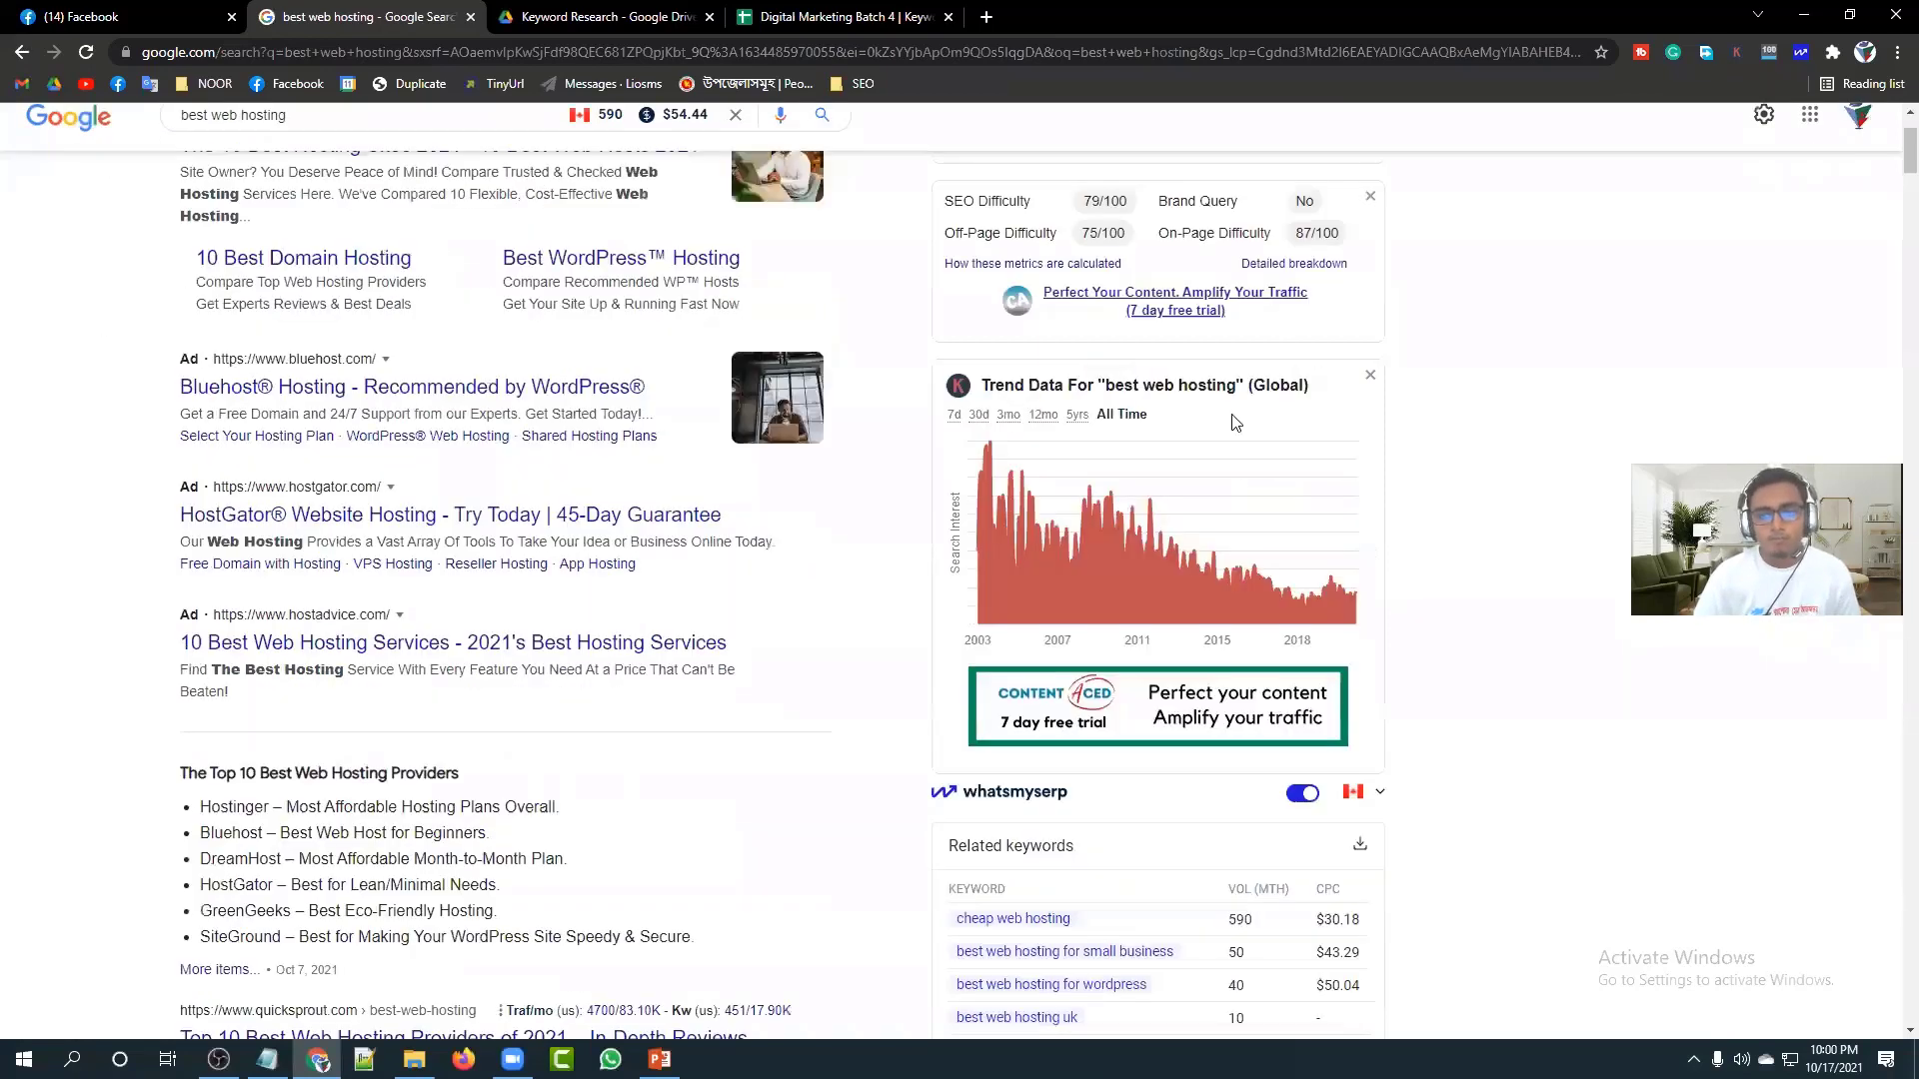
{"action": "scroll", "coordinate": [1428, 427], "scroll_direction": "down", "scroll_amount": 2}
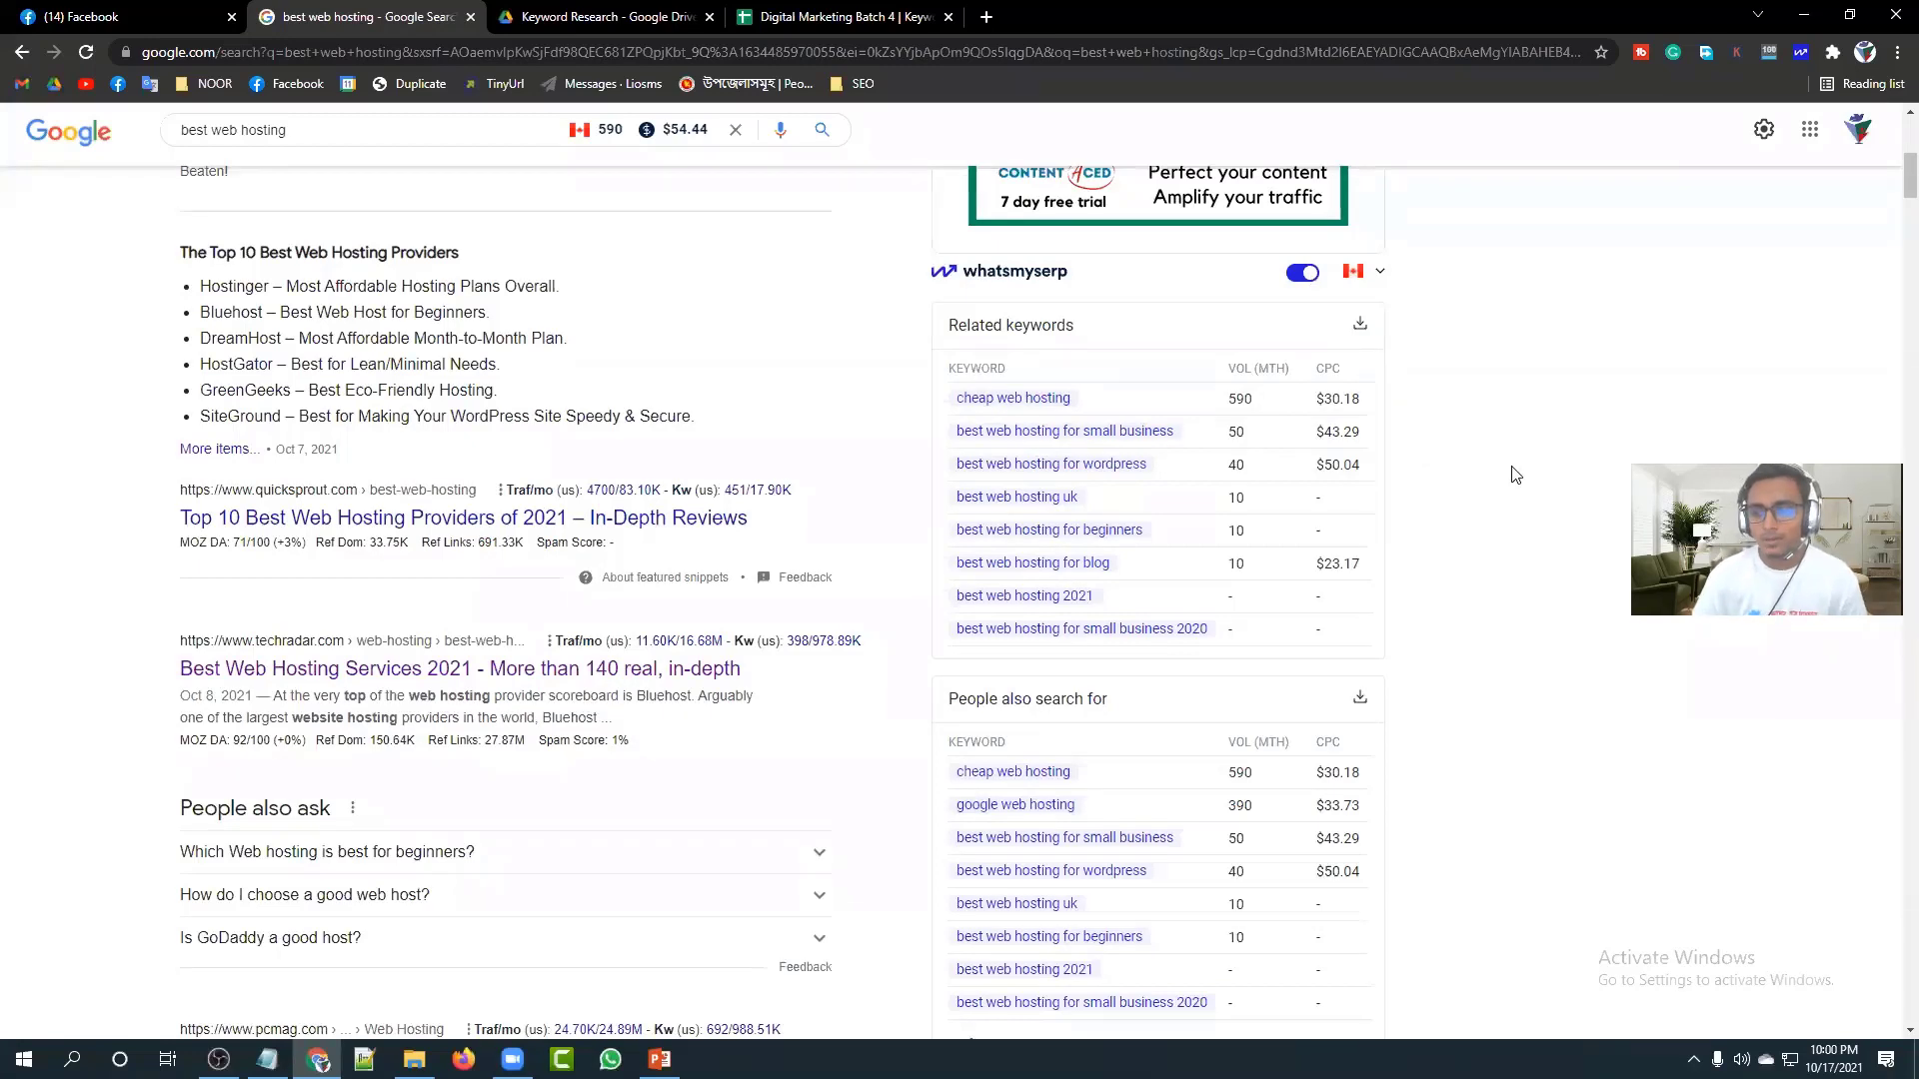
{"action": "scroll", "coordinate": [1515, 475], "scroll_direction": "down", "scroll_amount": 1}
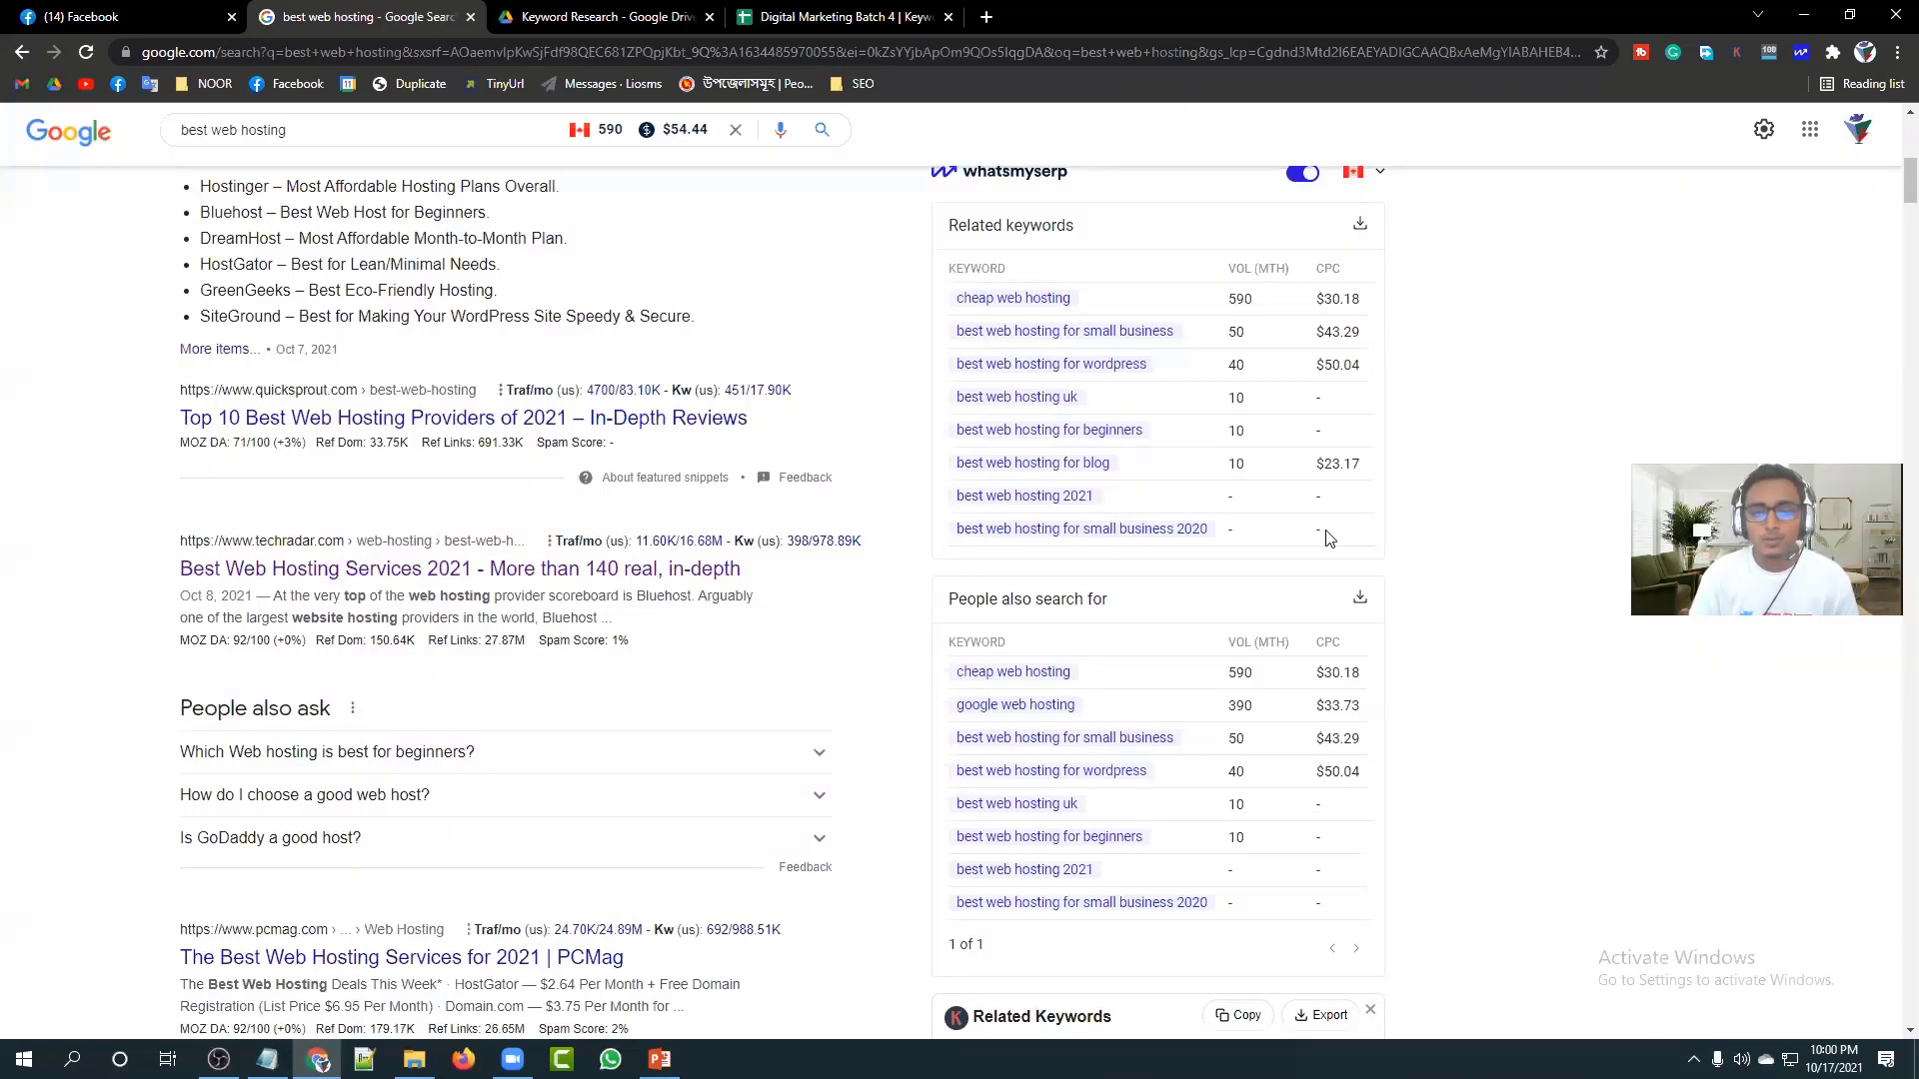
{"action": "left_click_drag", "start_coordinate": [953, 312], "coordinate": [1235, 521]}
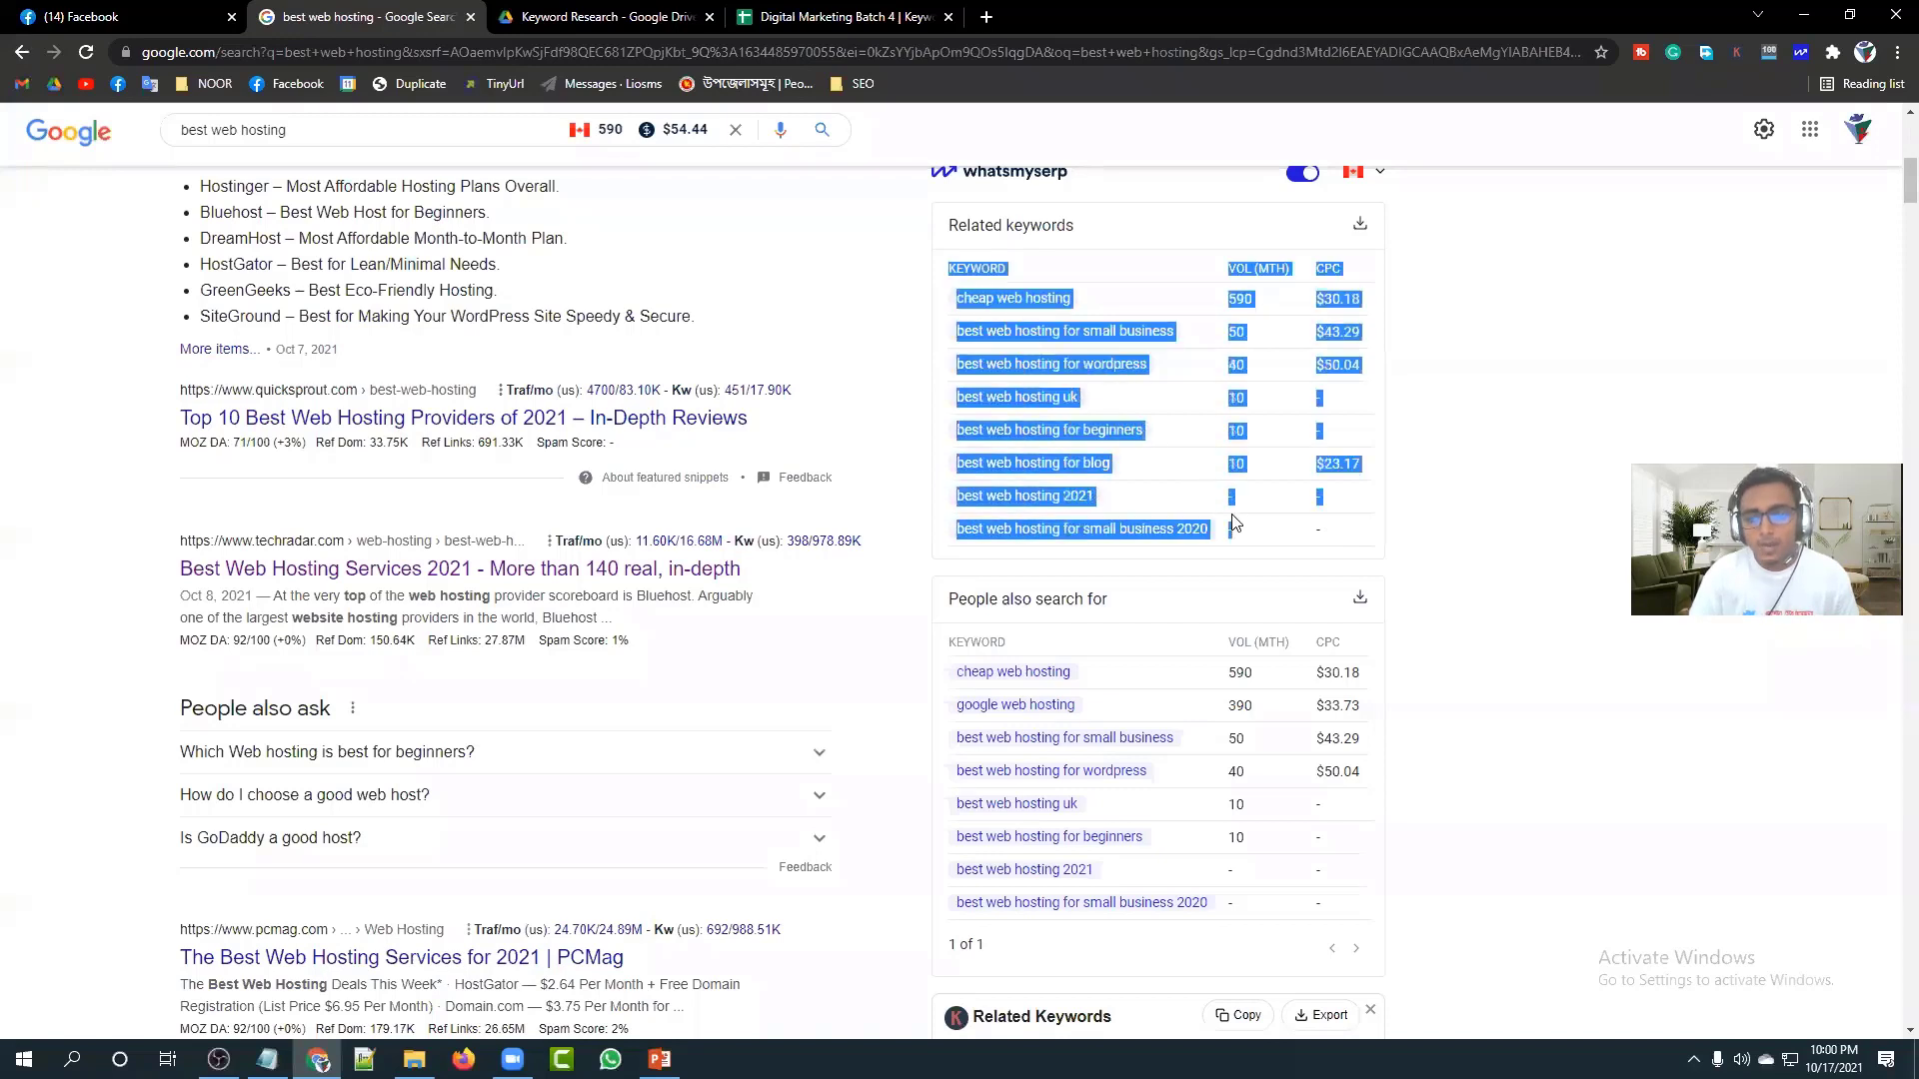
{"action": "left_click", "coordinate": [1455, 520]}
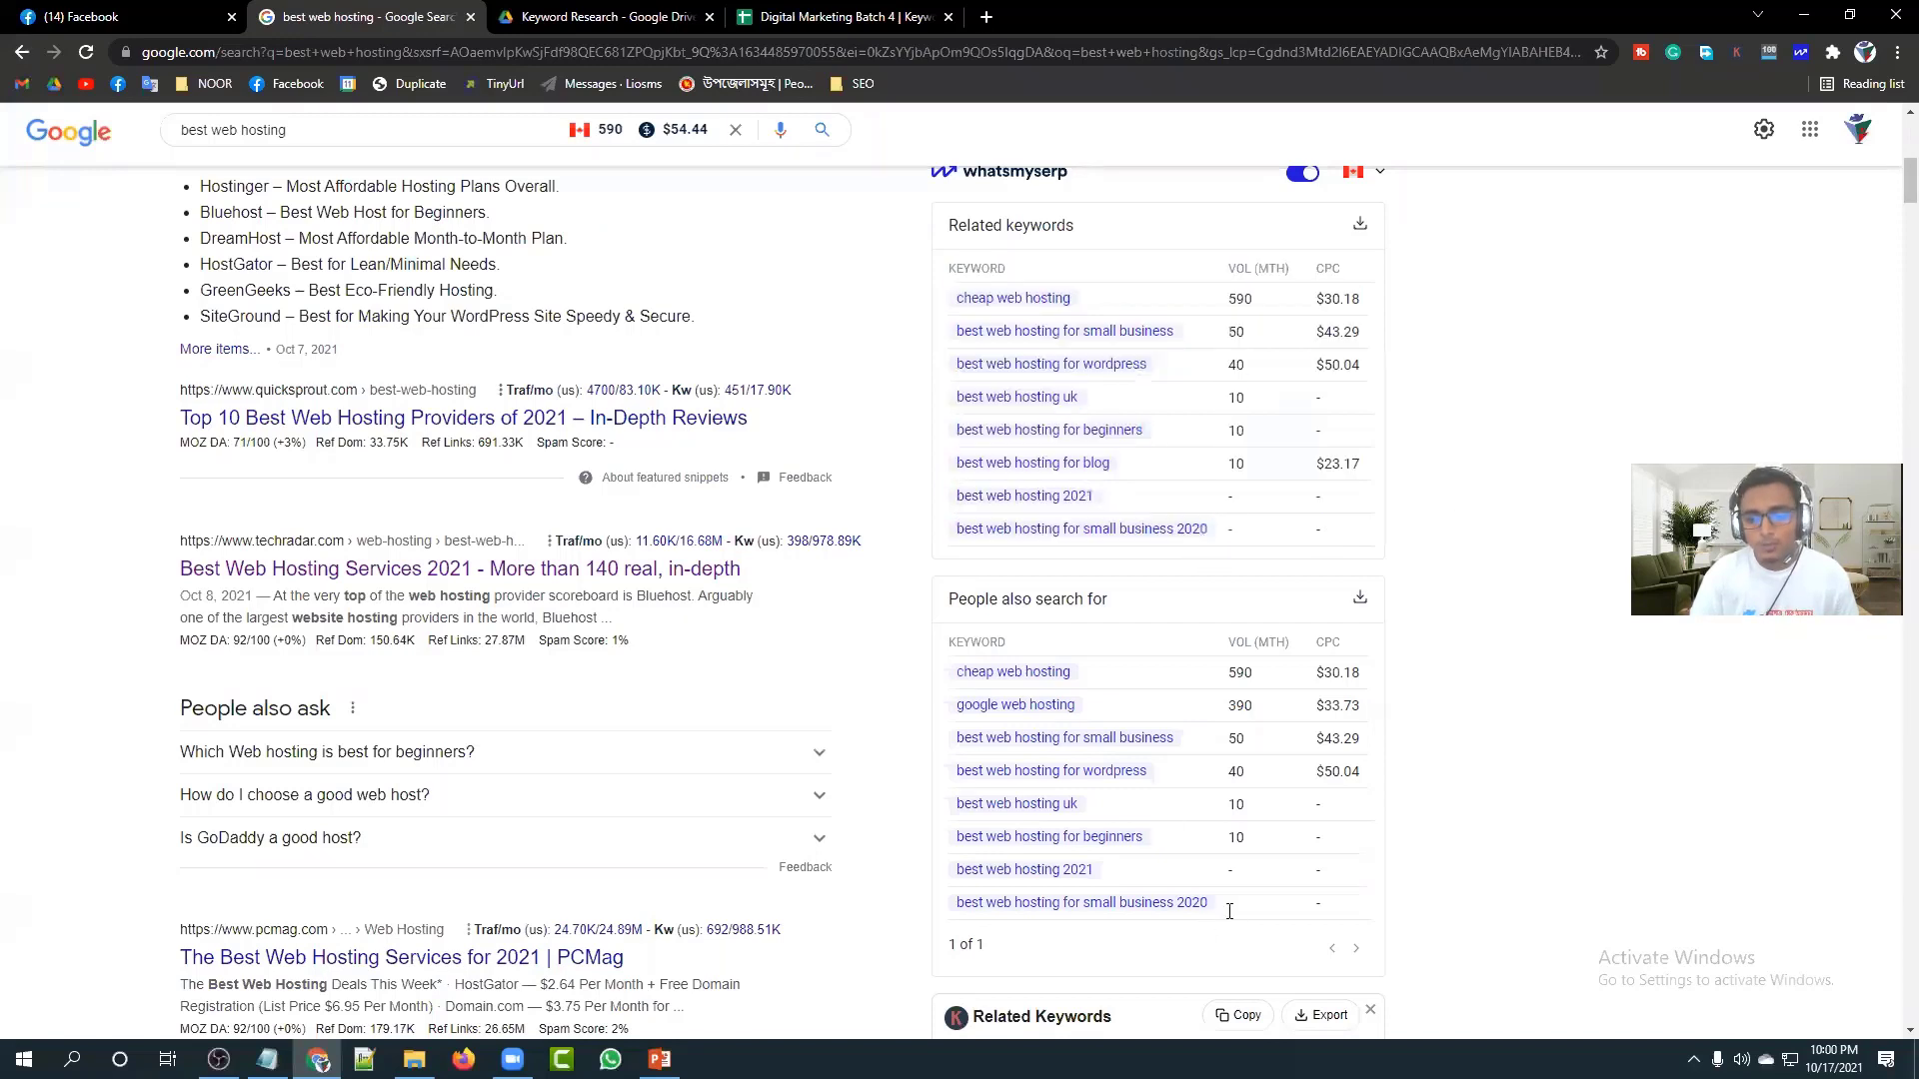
{"action": "left_click_drag", "start_coordinate": [1202, 889], "coordinate": [955, 318]}
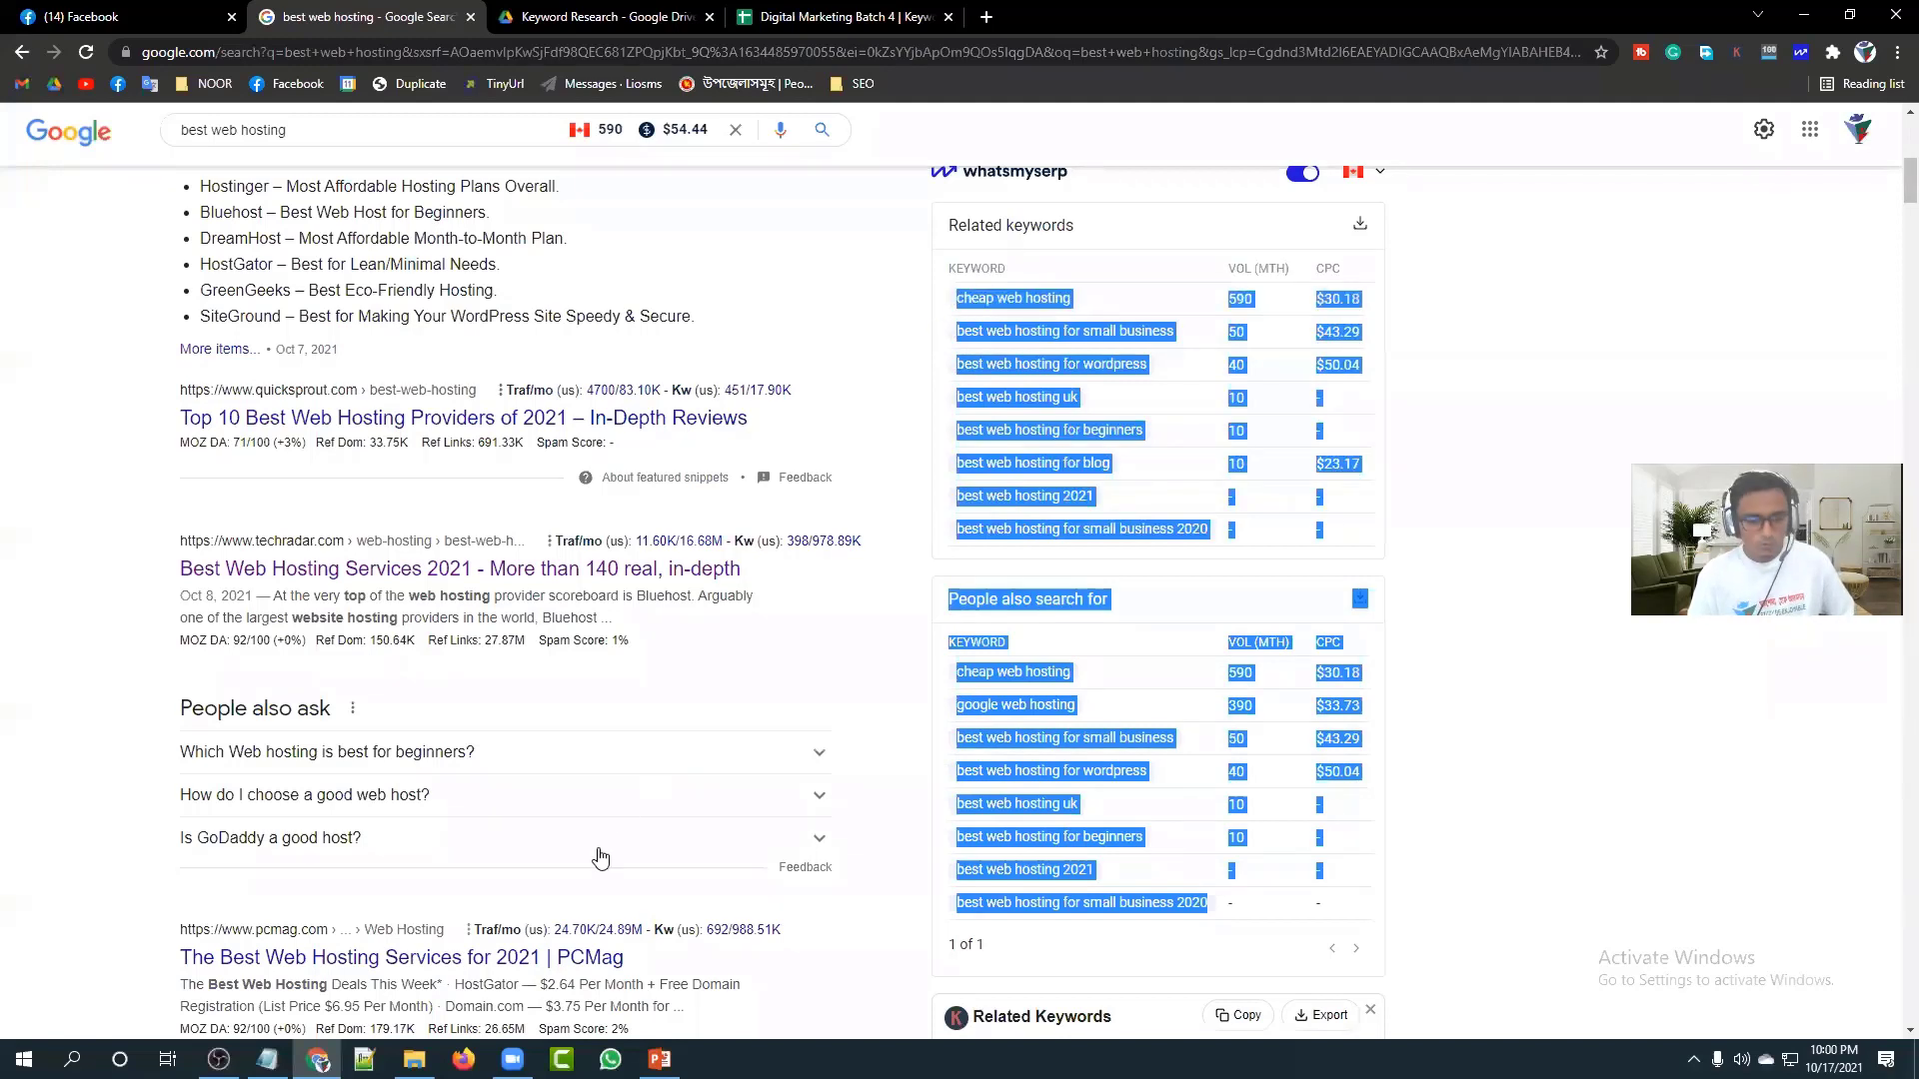
Paste the copied keyword tables into the keyword research sheet starting at cell B30.
{"action": "left_click", "coordinate": [809, 17]}
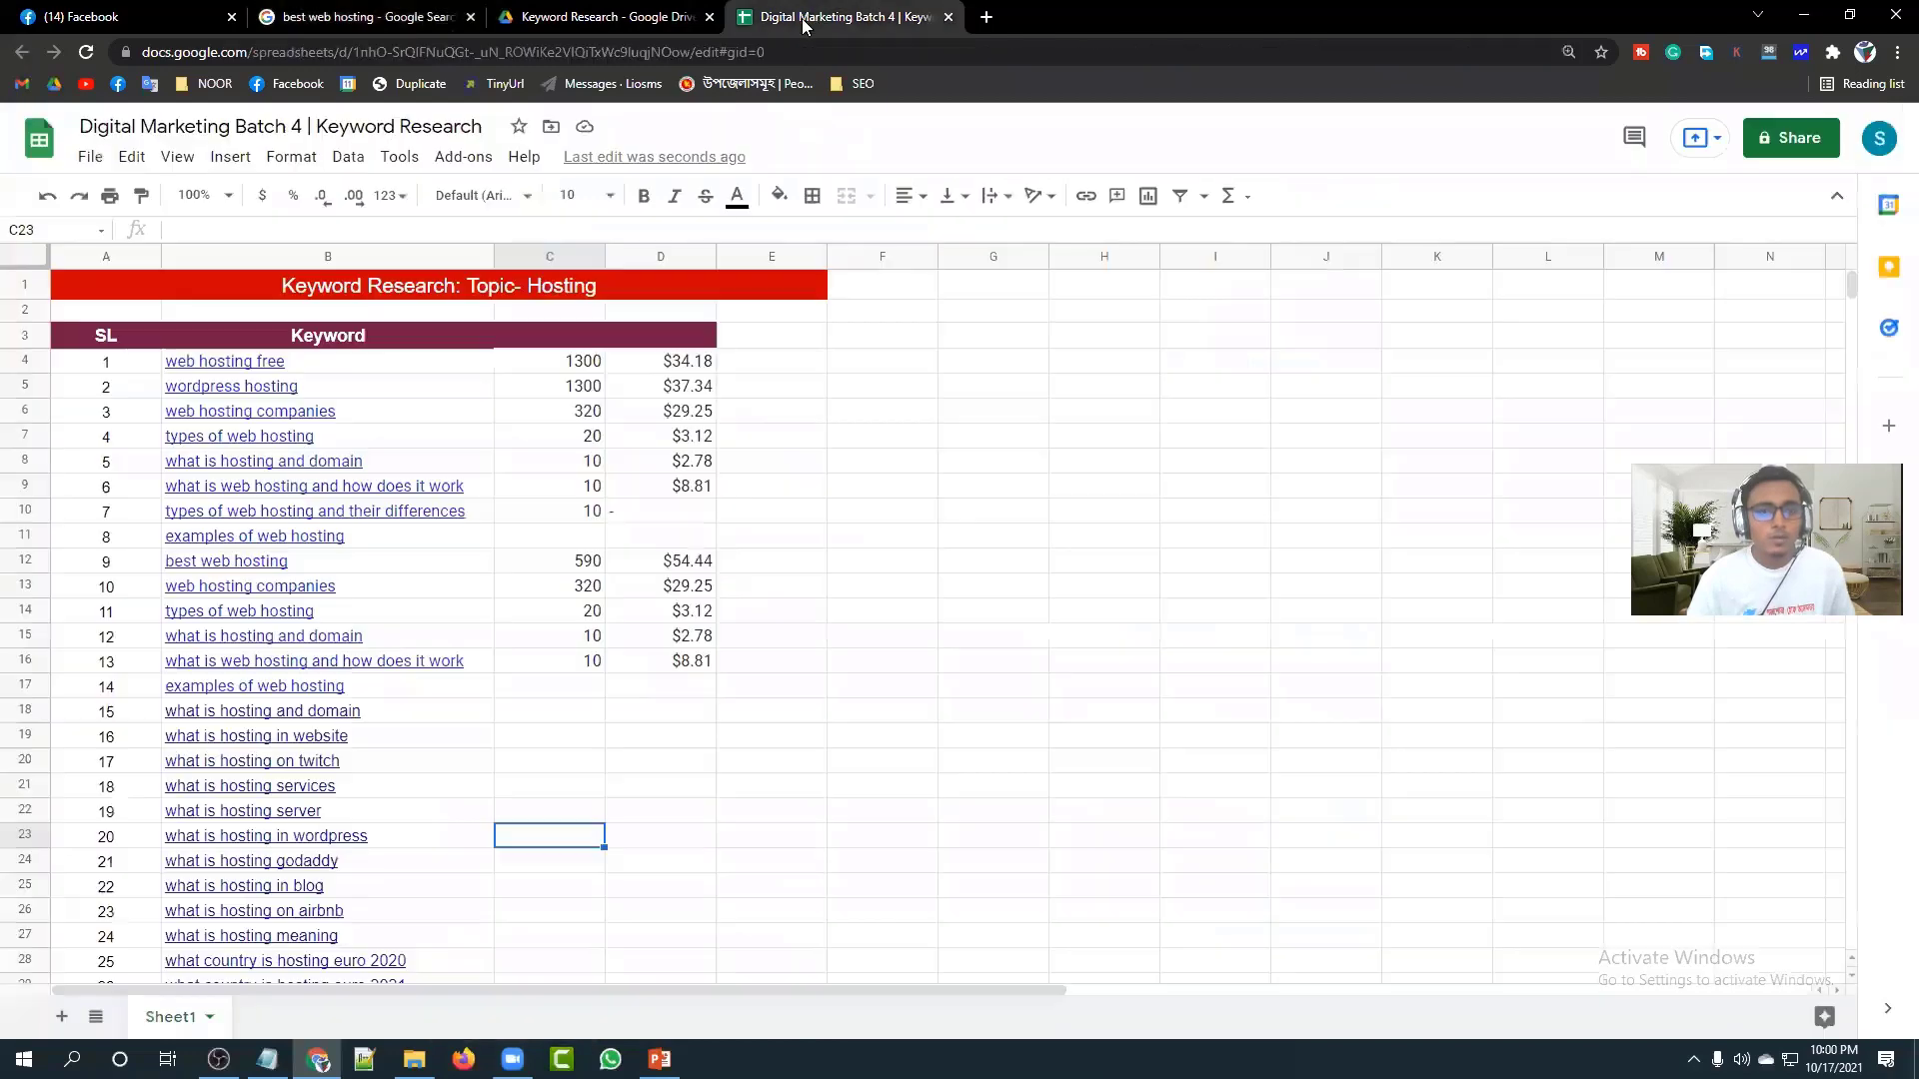
{"action": "scroll", "coordinate": [200, 600], "scroll_direction": "down", "scroll_amount": 5}
{"action": "left_click", "coordinate": [196, 583]}
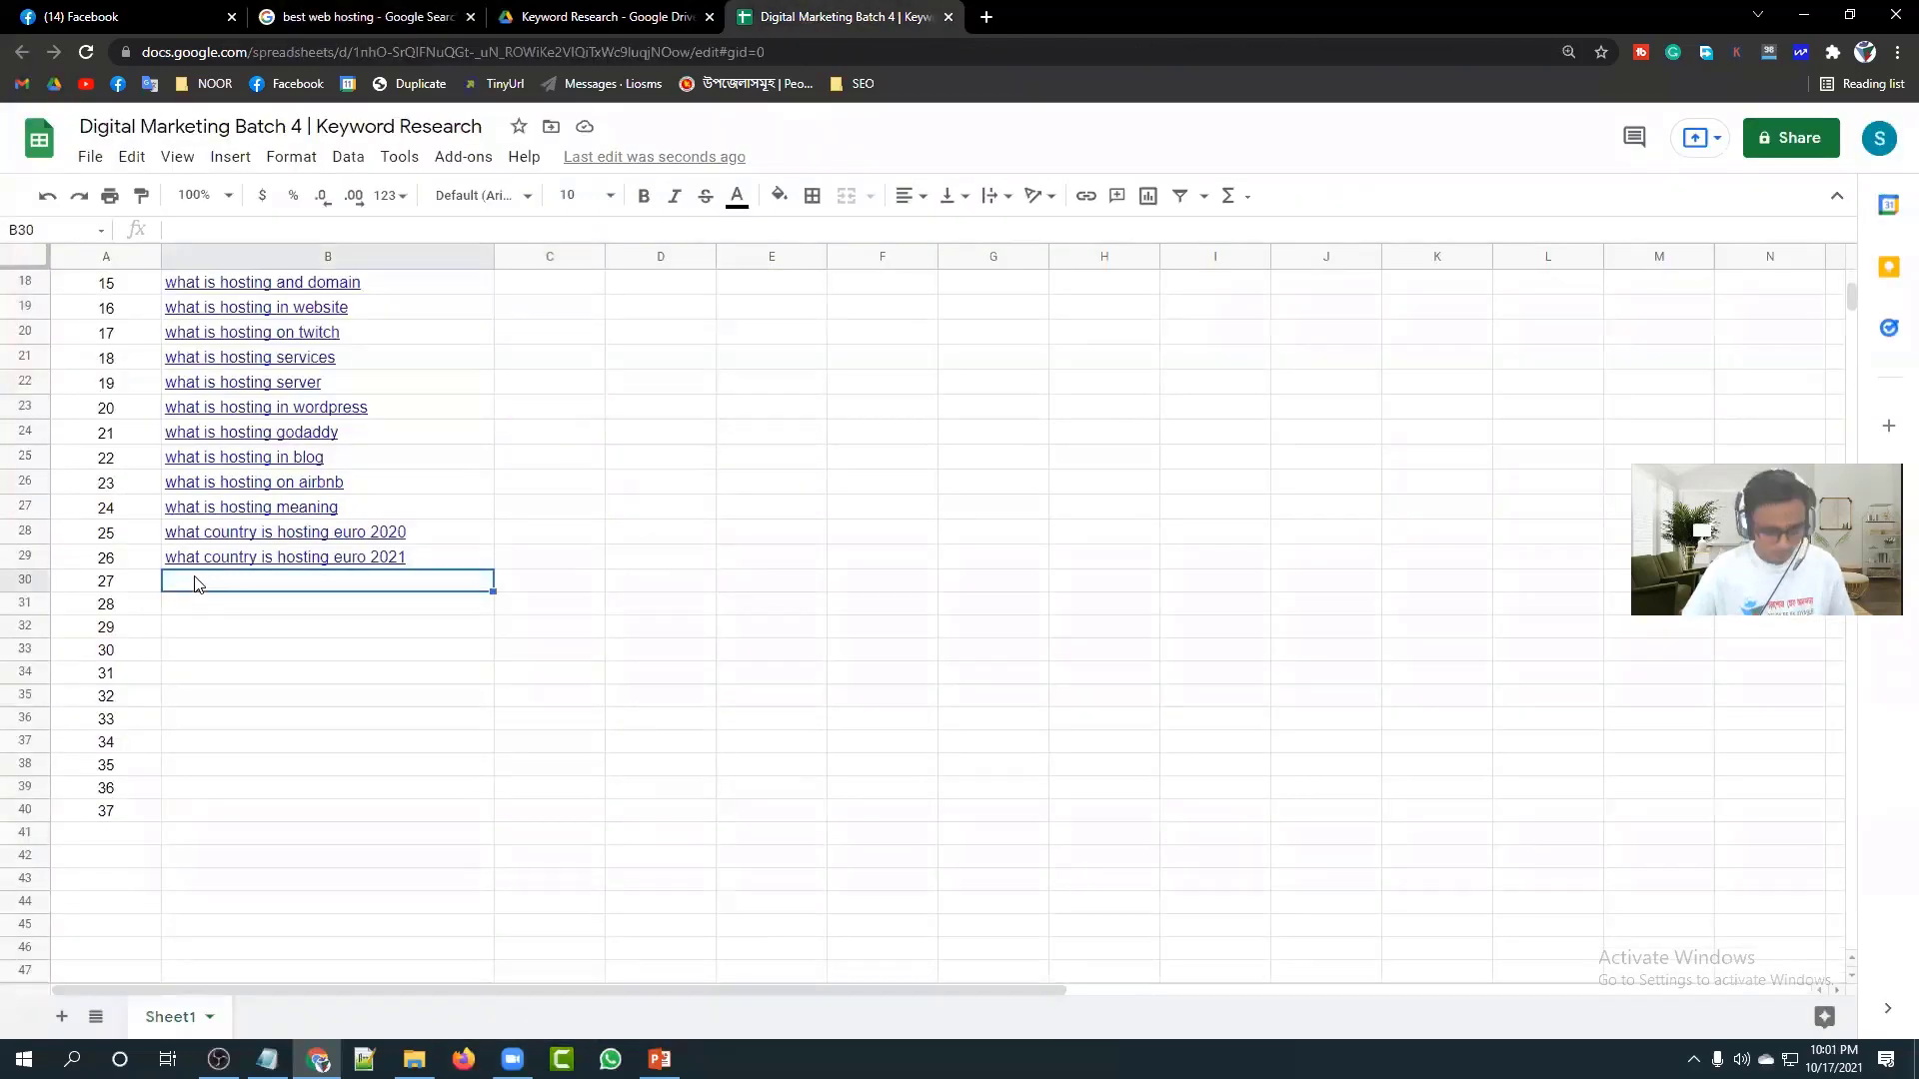
{"action": "key", "text": "ctrl+v"}
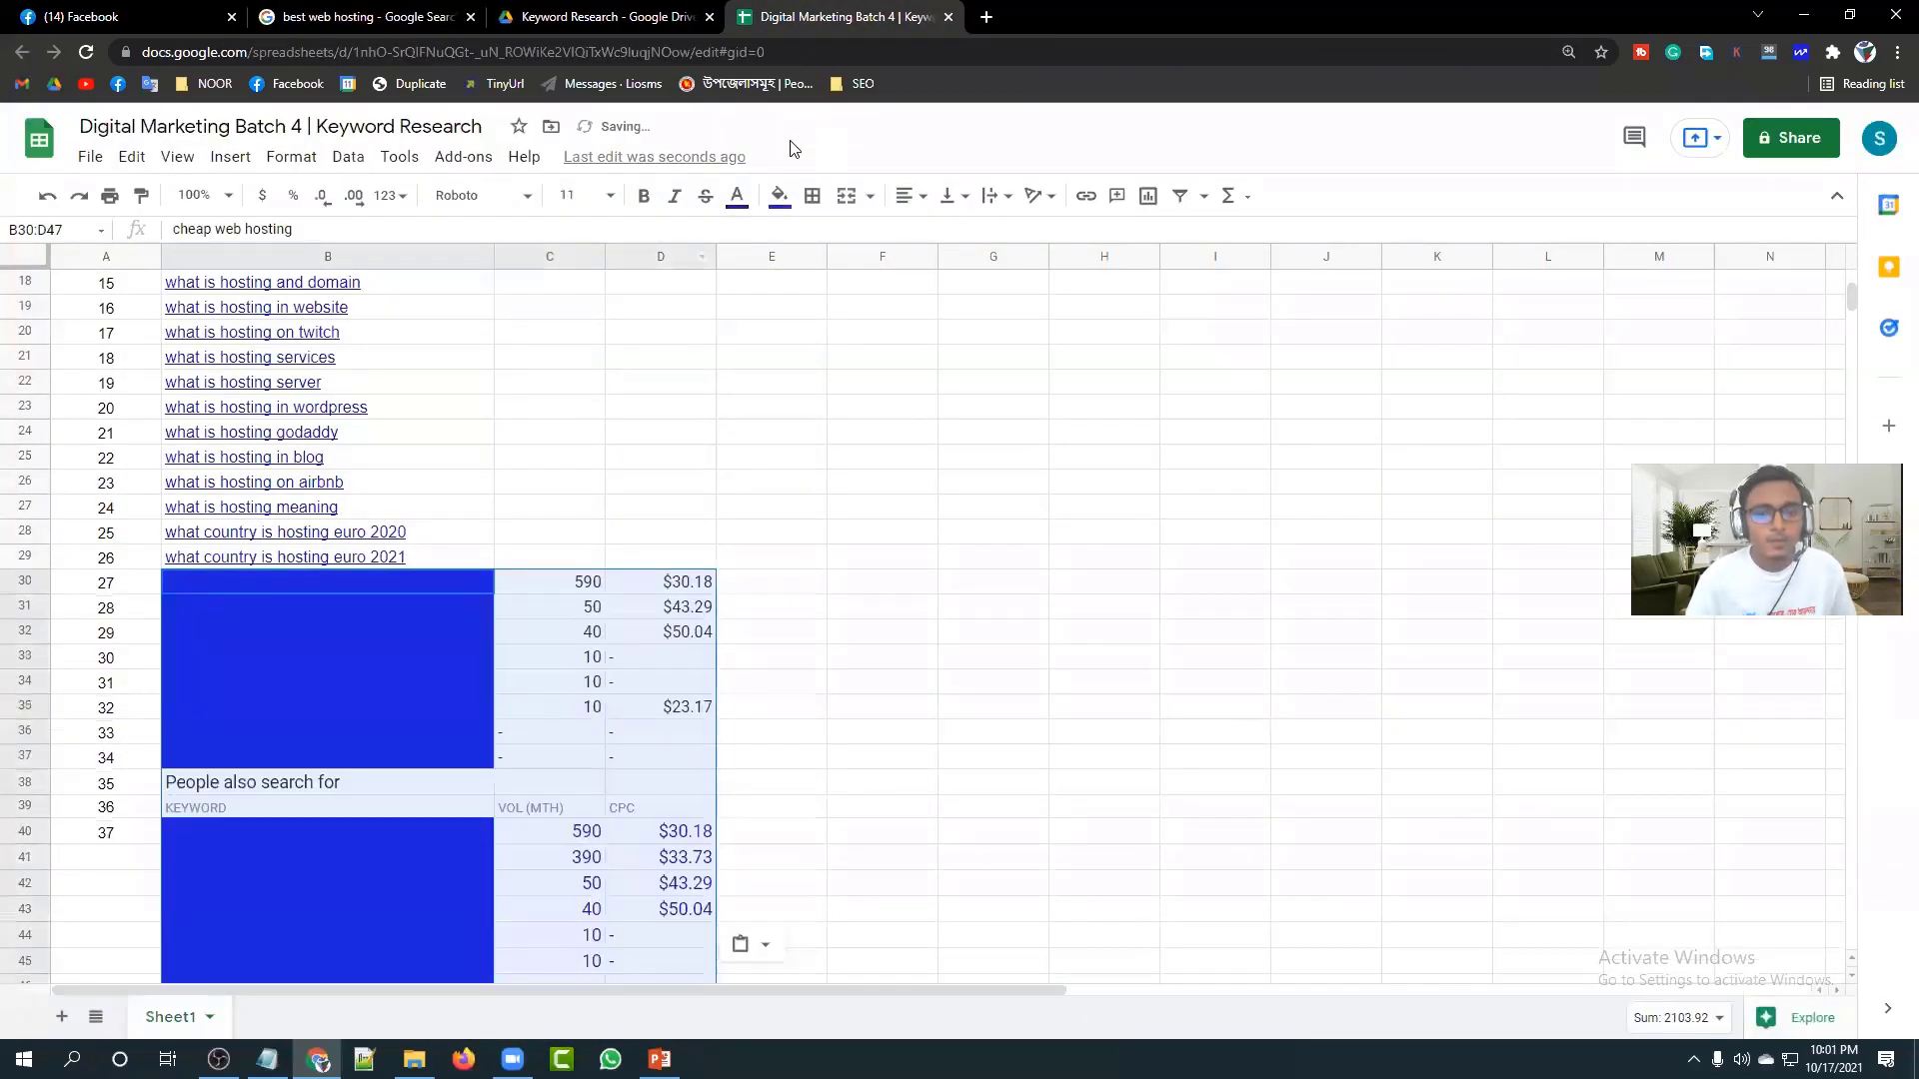
Reset the fill color of the pasted range B30:D47.
{"action": "left_click", "coordinate": [779, 195]}
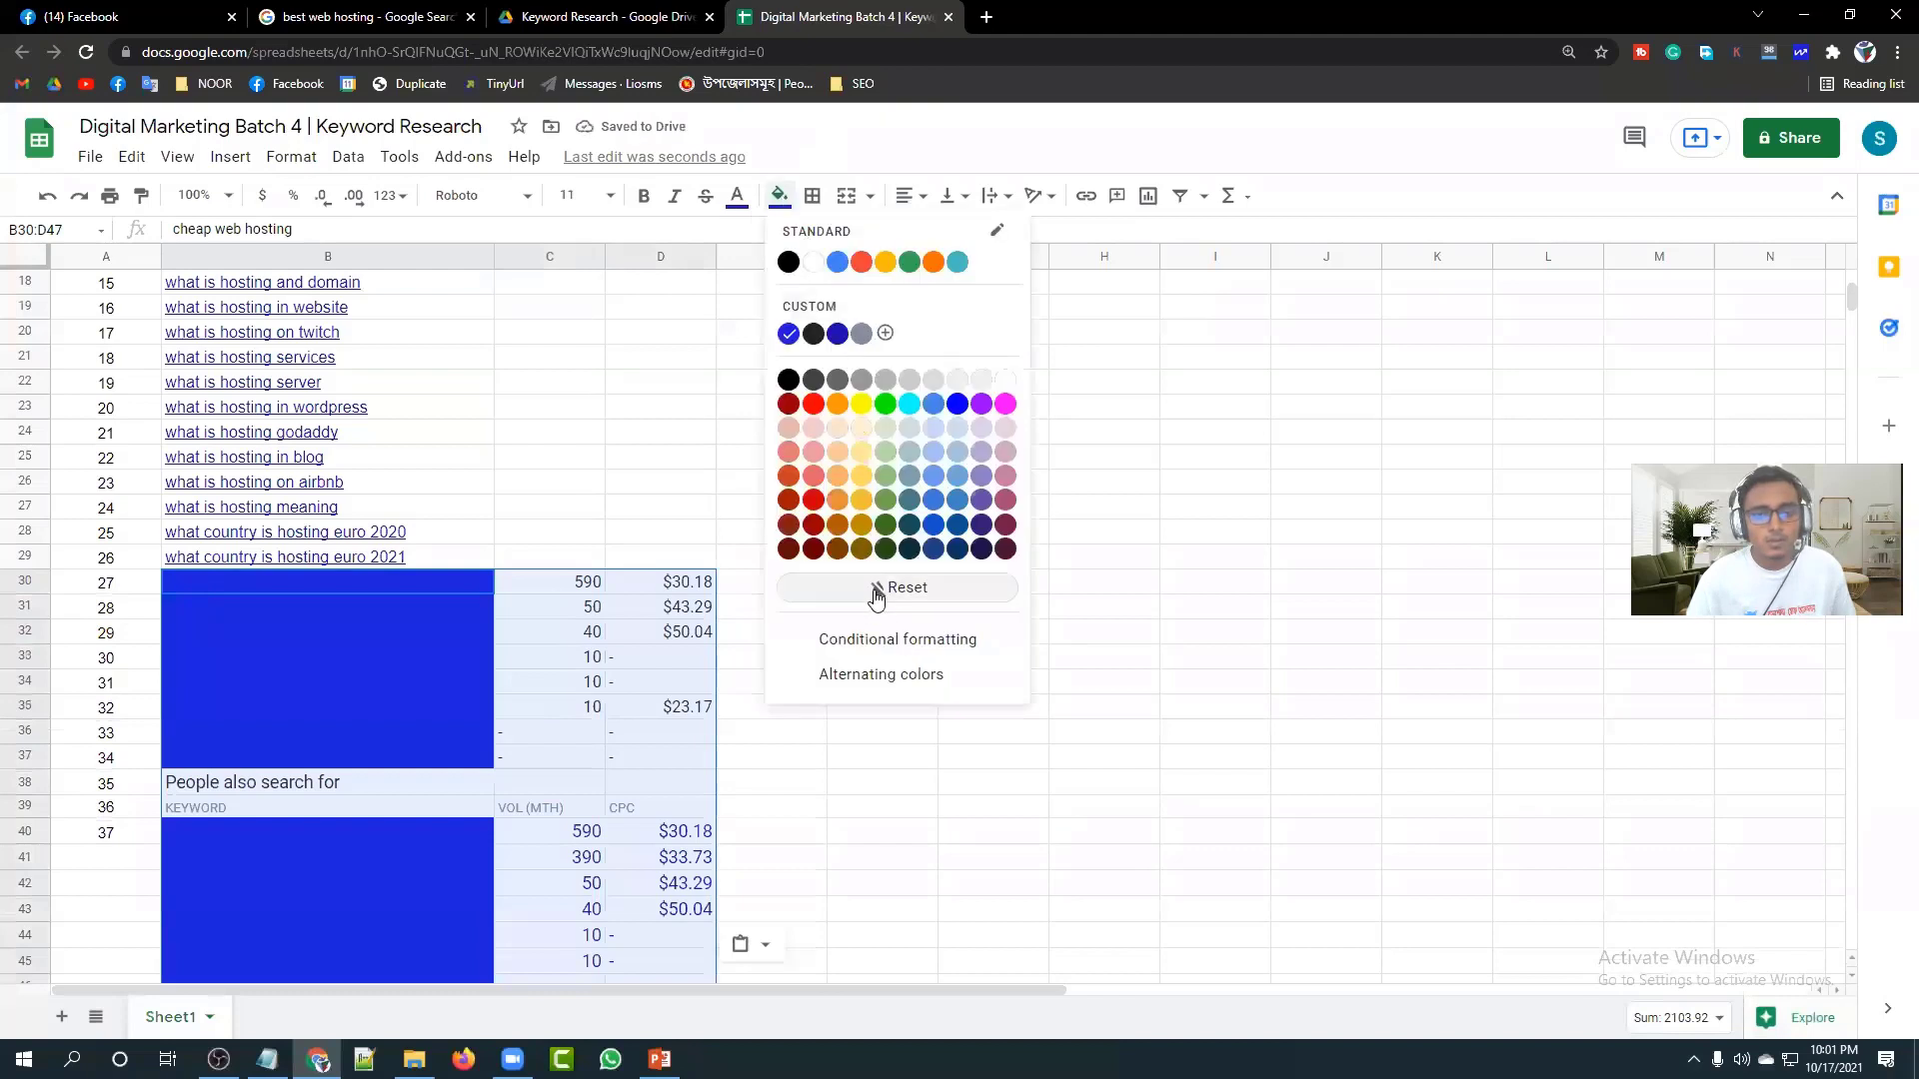
{"action": "left_click", "coordinate": [877, 592]}
{"action": "left_click", "coordinate": [881, 712]}
Delete rows 38 and 39, which hold the pasted "People also search for" title and the KEYWORD, VOL and CPC headers.
{"action": "scroll", "coordinate": [549, 278], "scroll_direction": "down", "scroll_amount": 4}
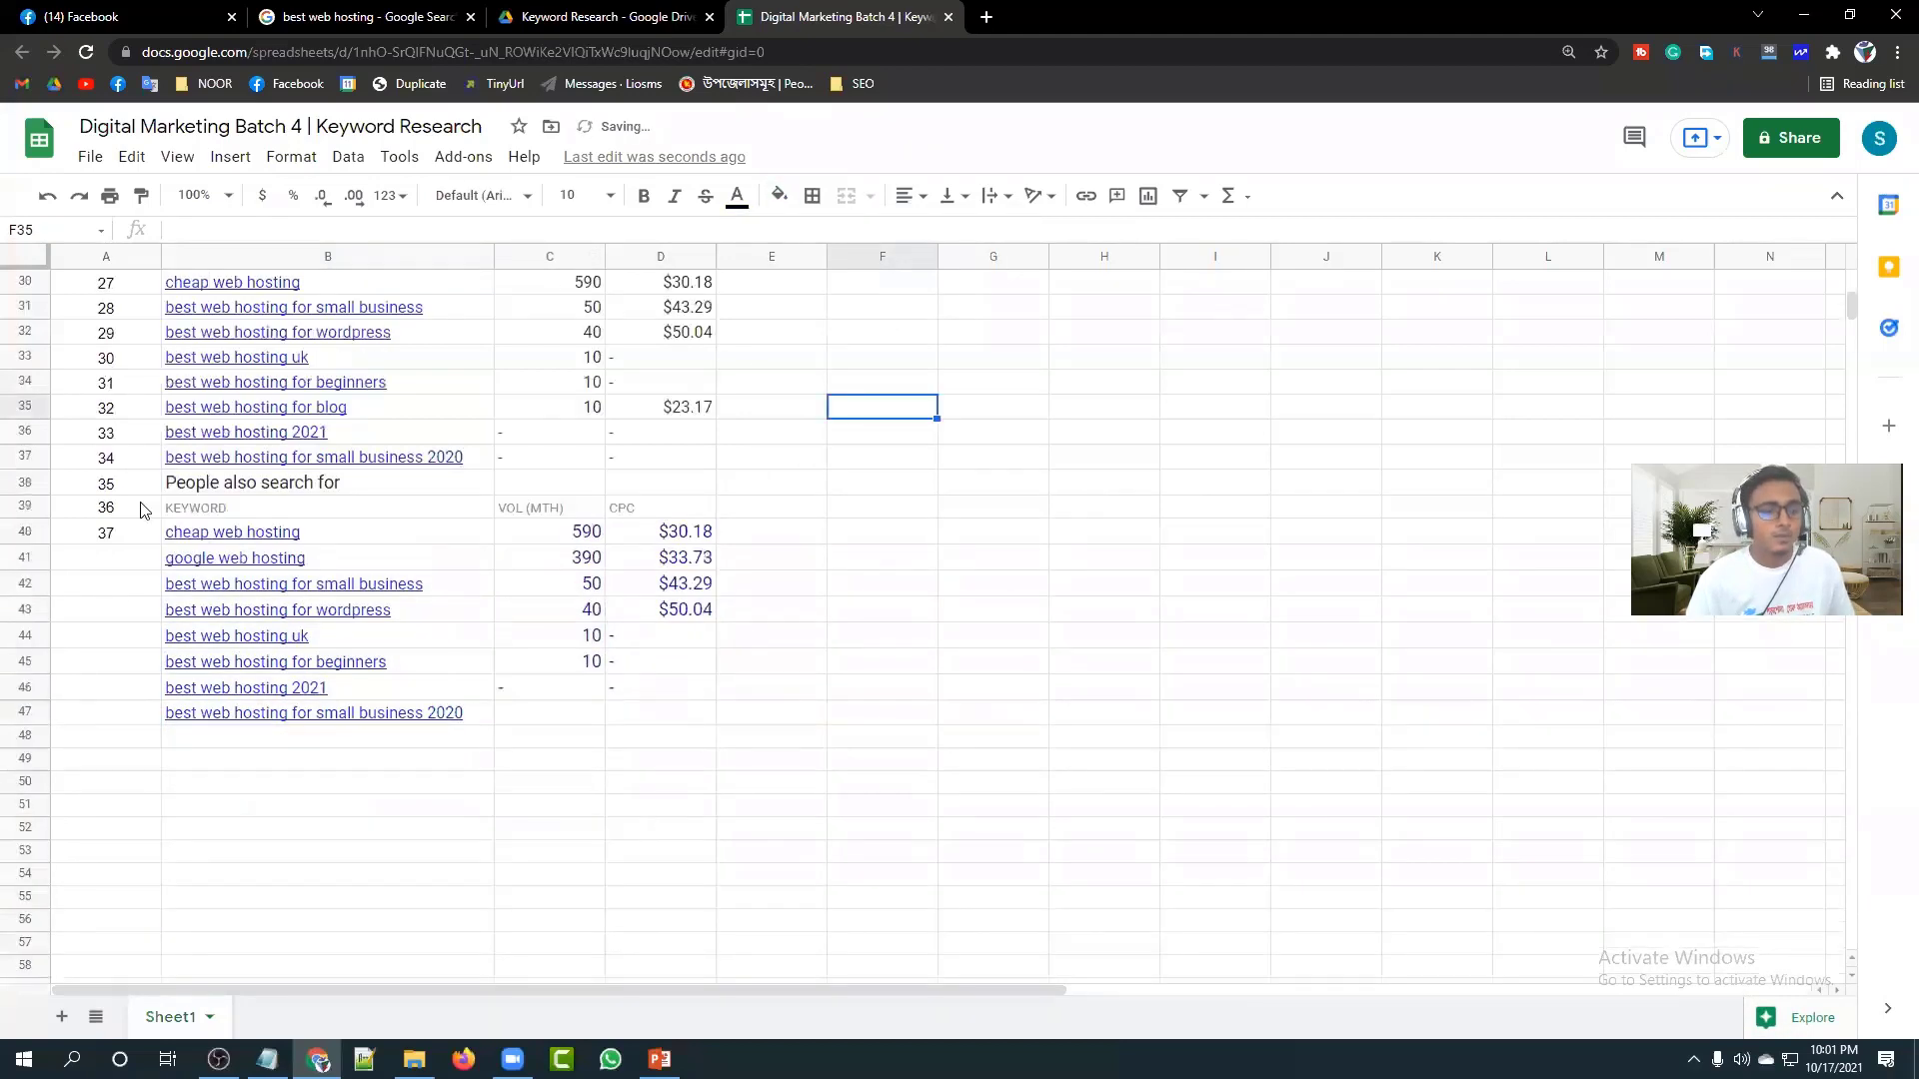
{"action": "left_click", "coordinate": [178, 510]}
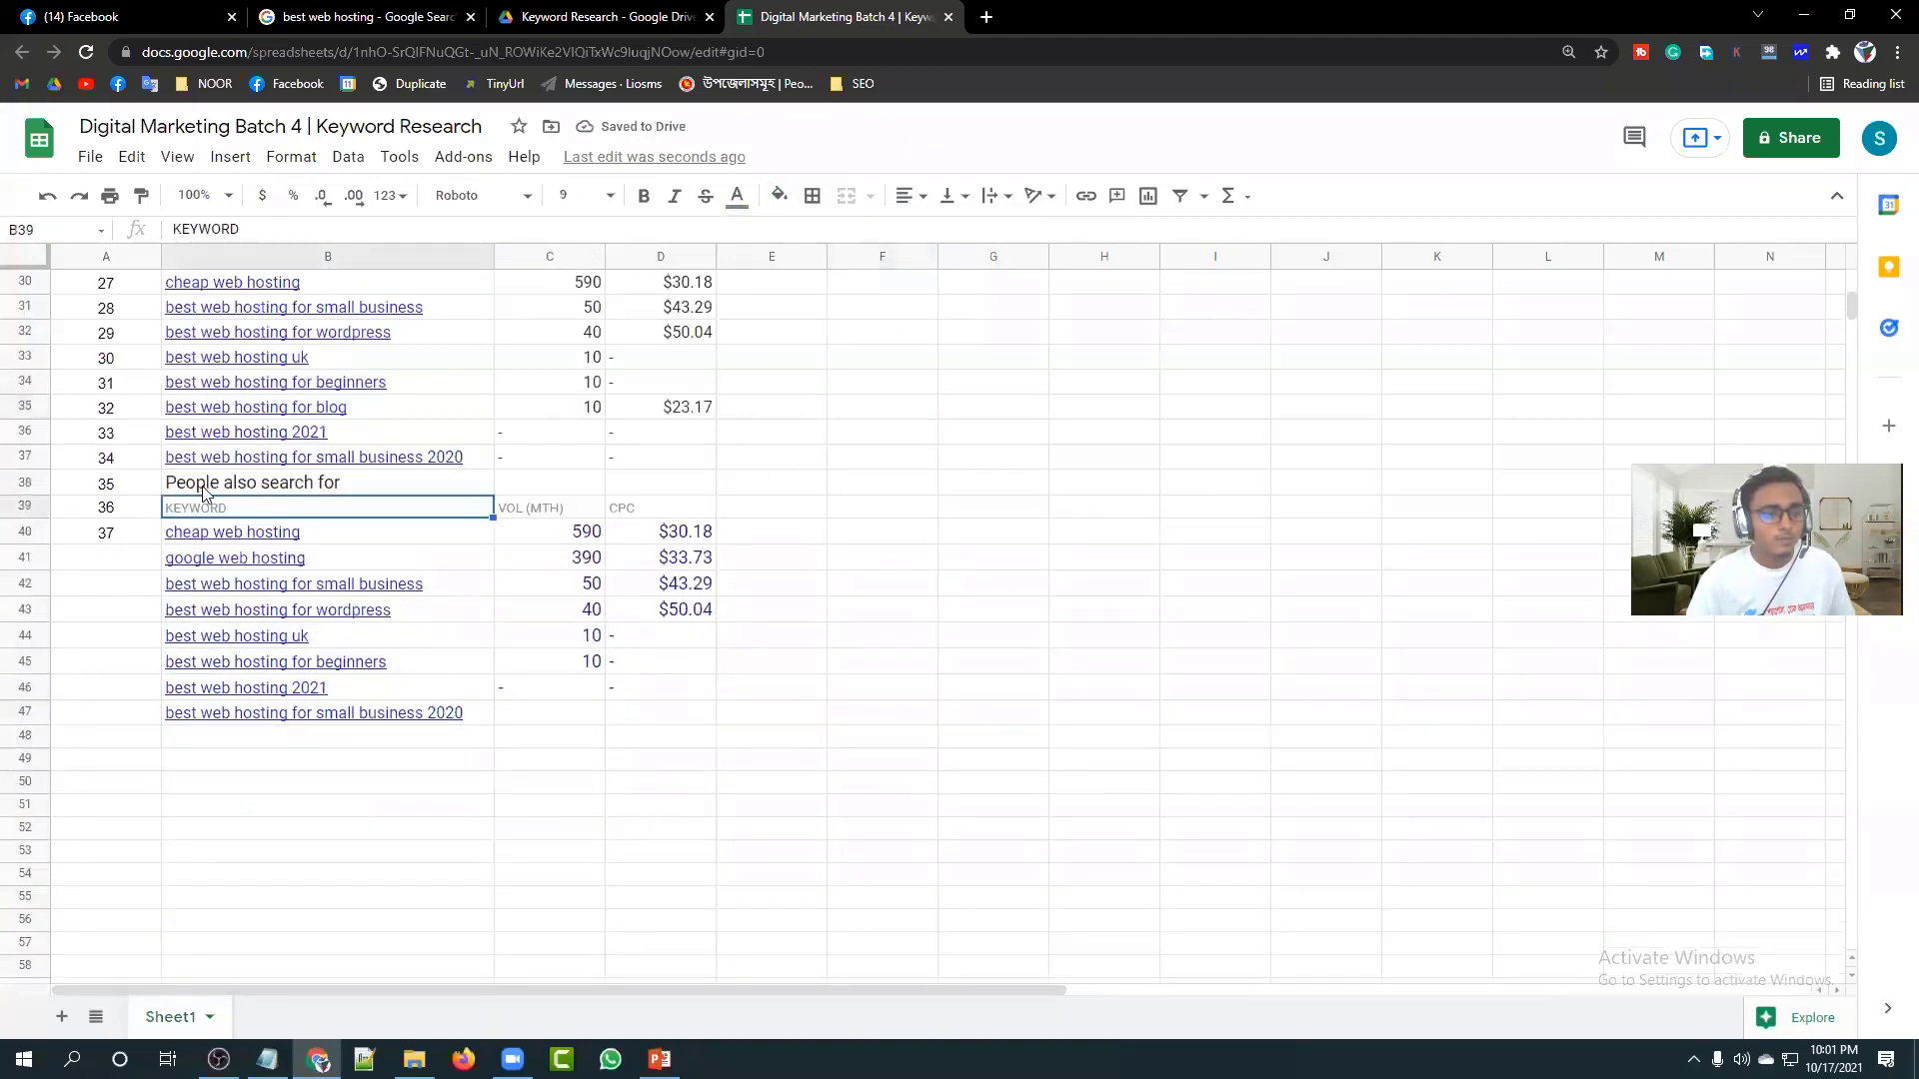
{"action": "left_click", "coordinate": [22, 485]}
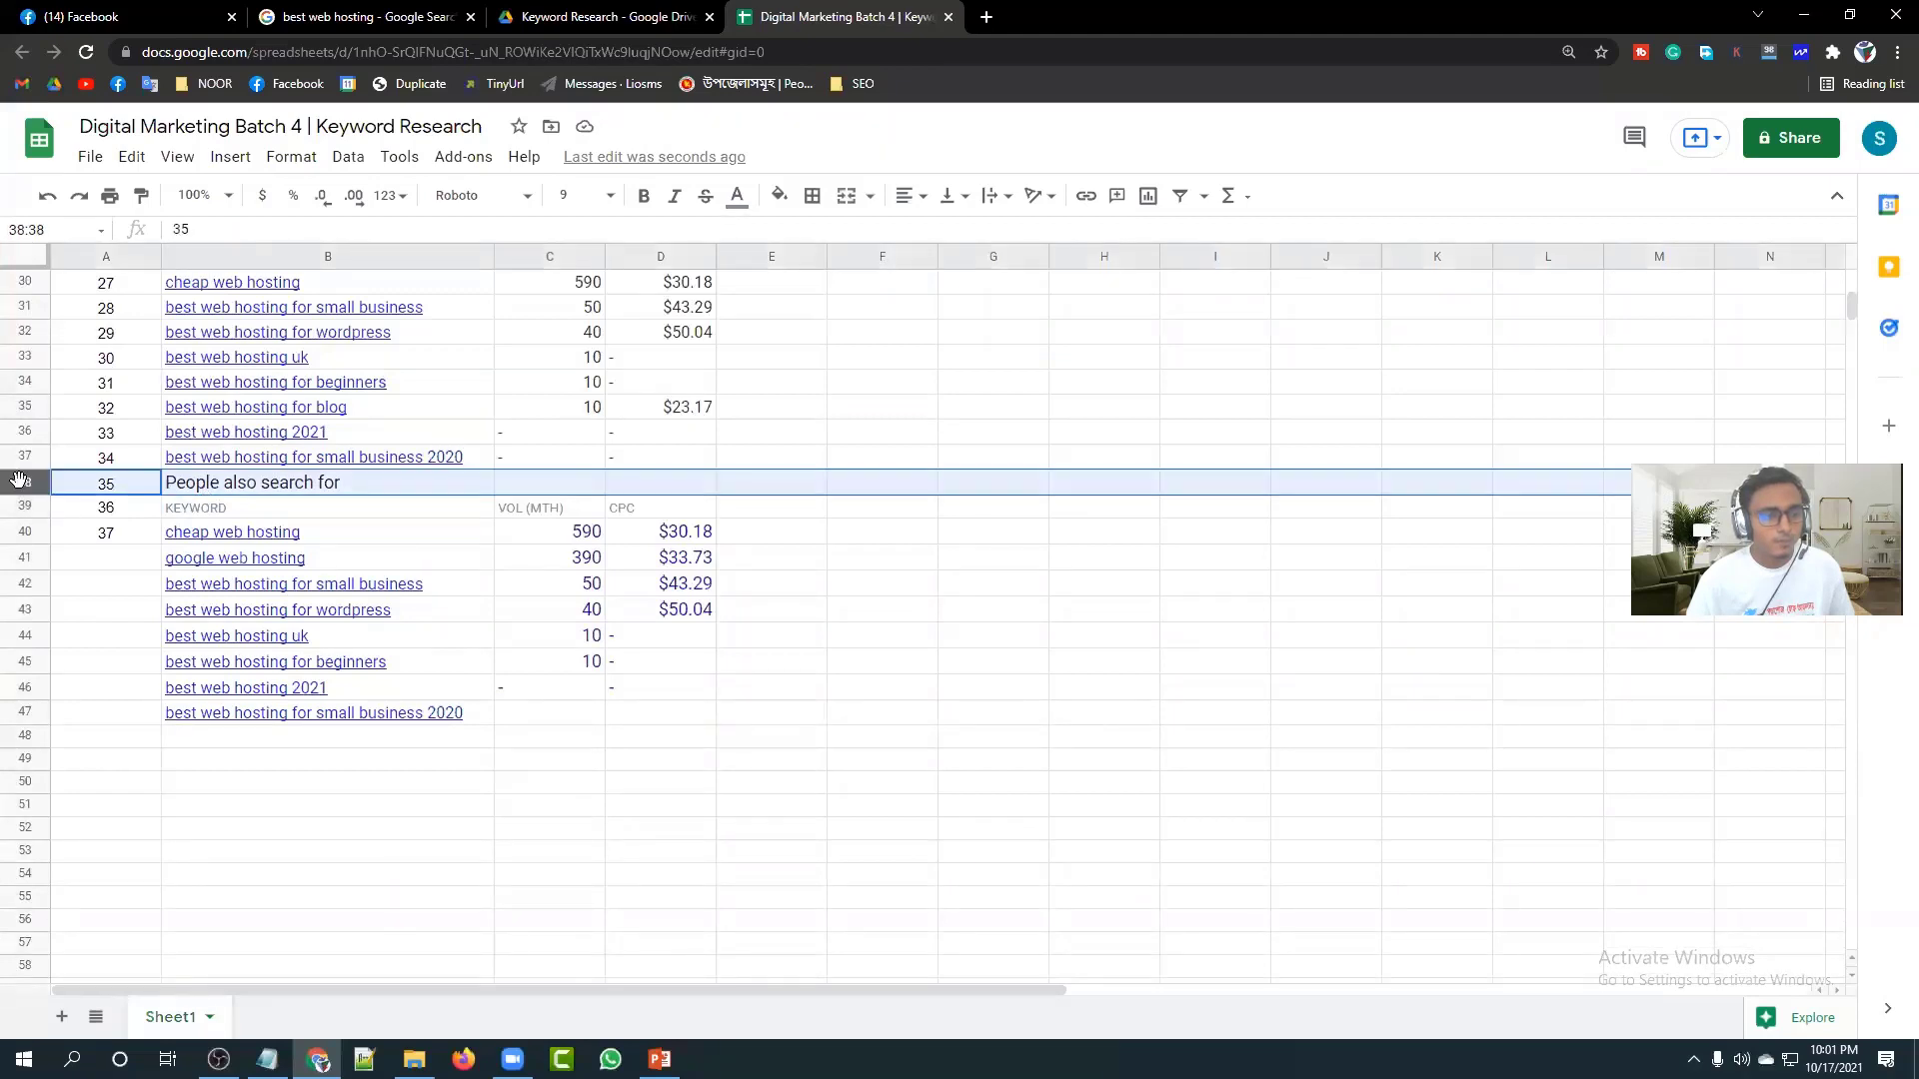
{"action": "left_click", "coordinate": [17, 507], "text": "shift"}
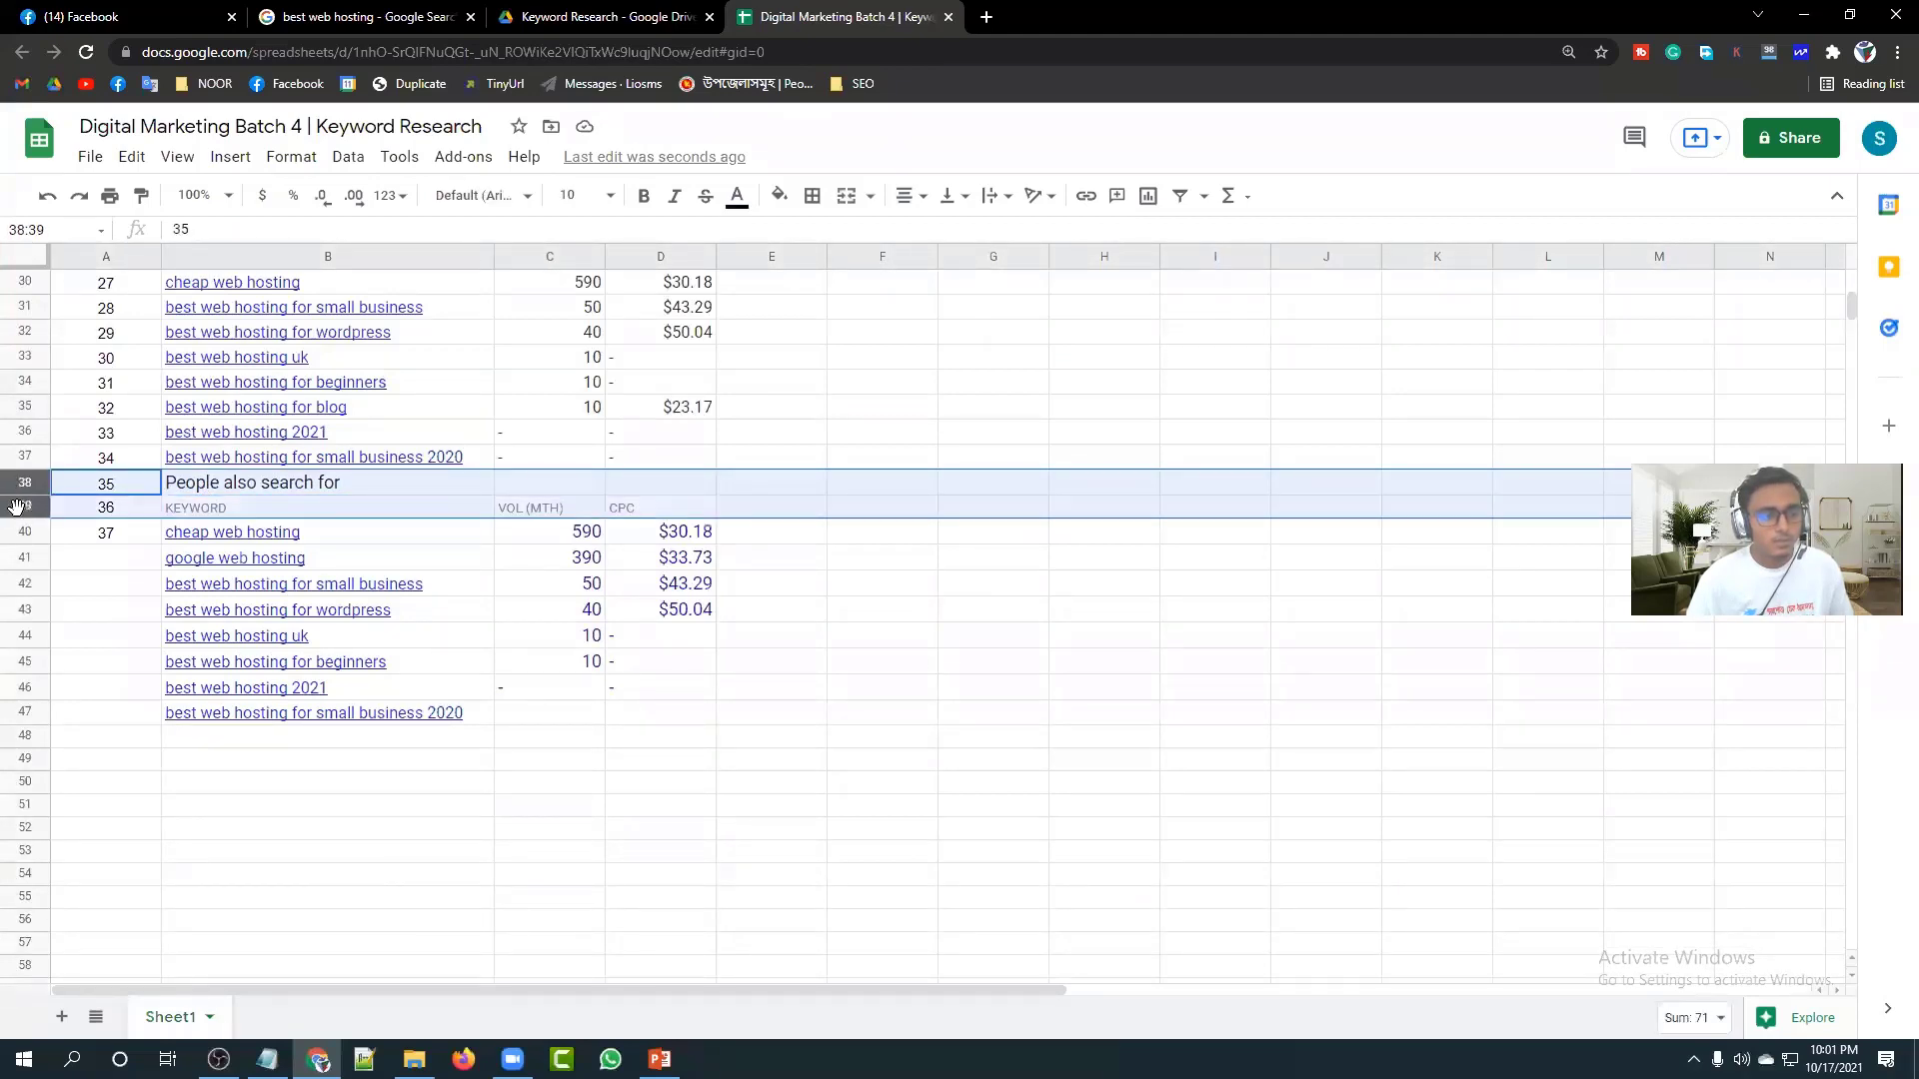
{"action": "right_click", "coordinate": [17, 508]}
{"action": "left_click", "coordinate": [98, 607]}
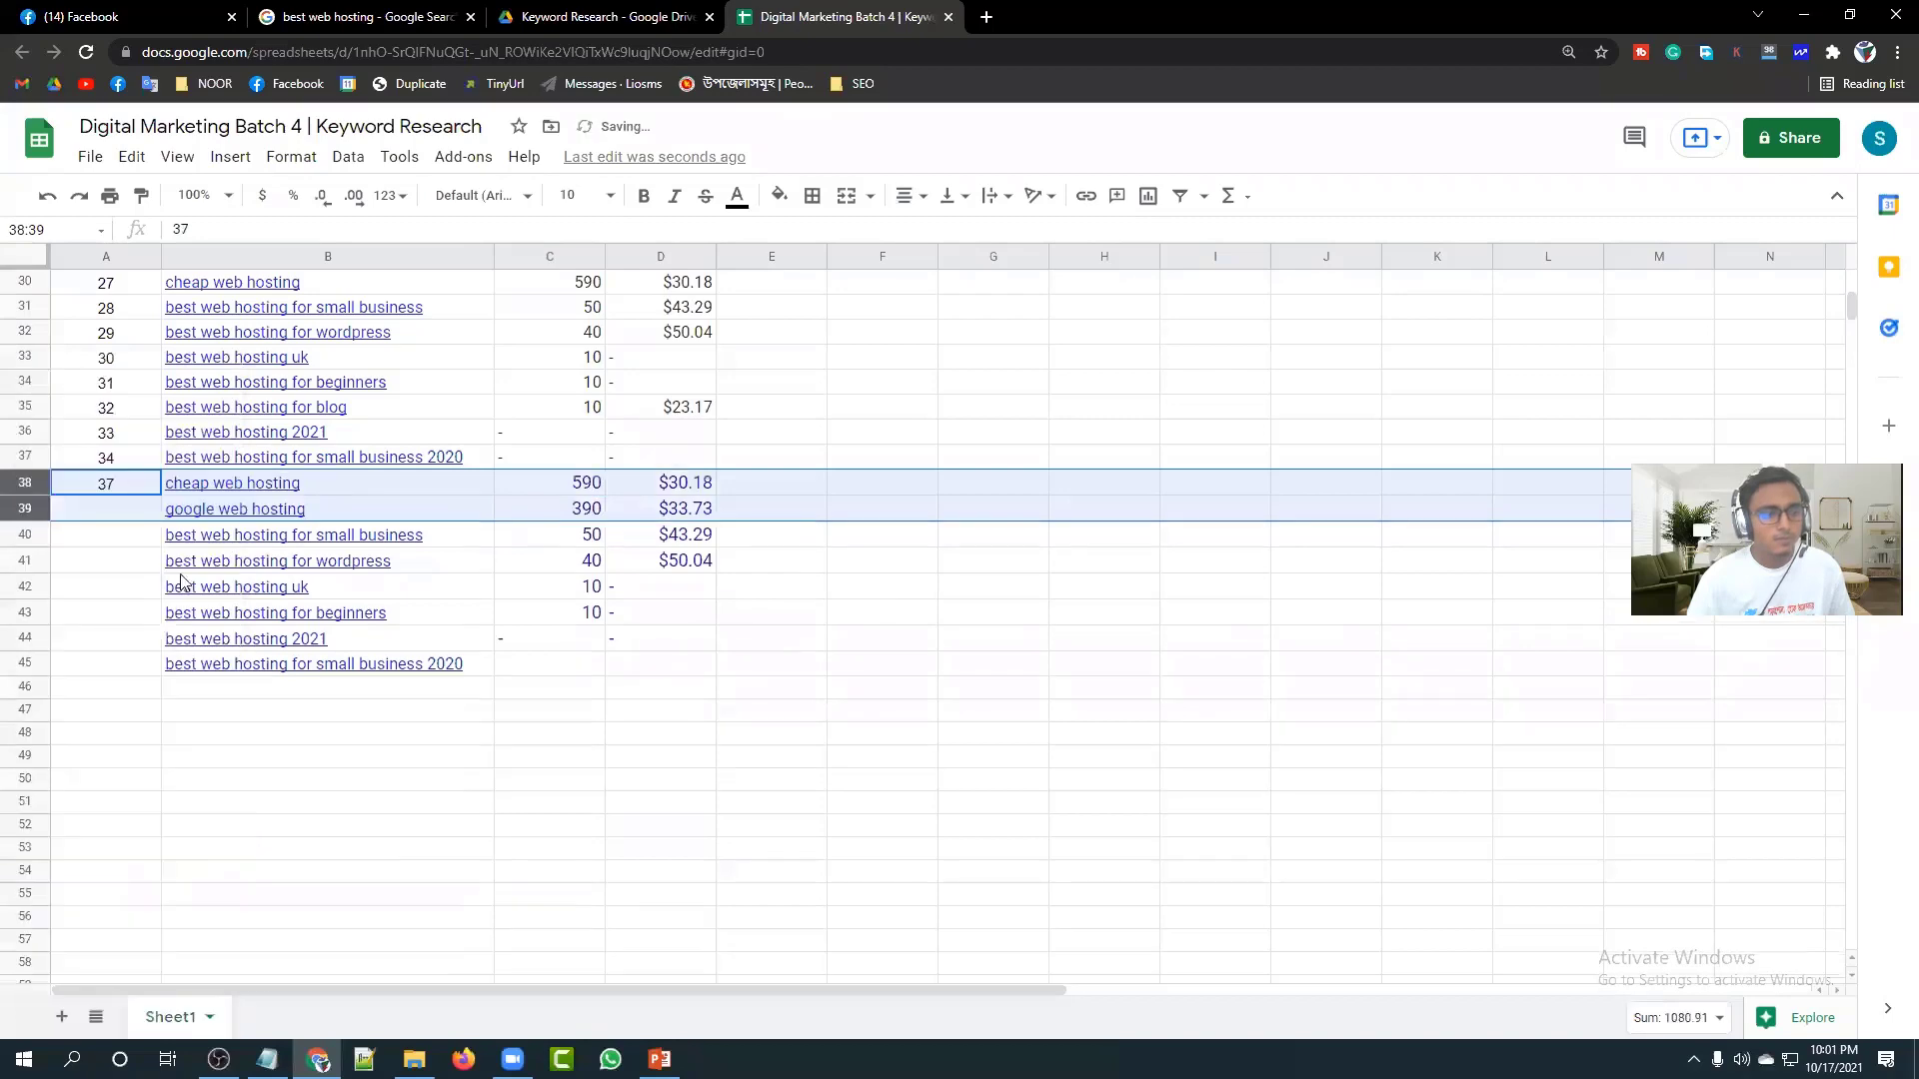
Continue the SL numbering in column A from 33 in row 36 down to 57 in row 60.
{"action": "scroll", "coordinate": [207, 570], "scroll_direction": "up", "scroll_amount": 5}
{"action": "scroll", "coordinate": [207, 570], "scroll_direction": "down", "scroll_amount": 2}
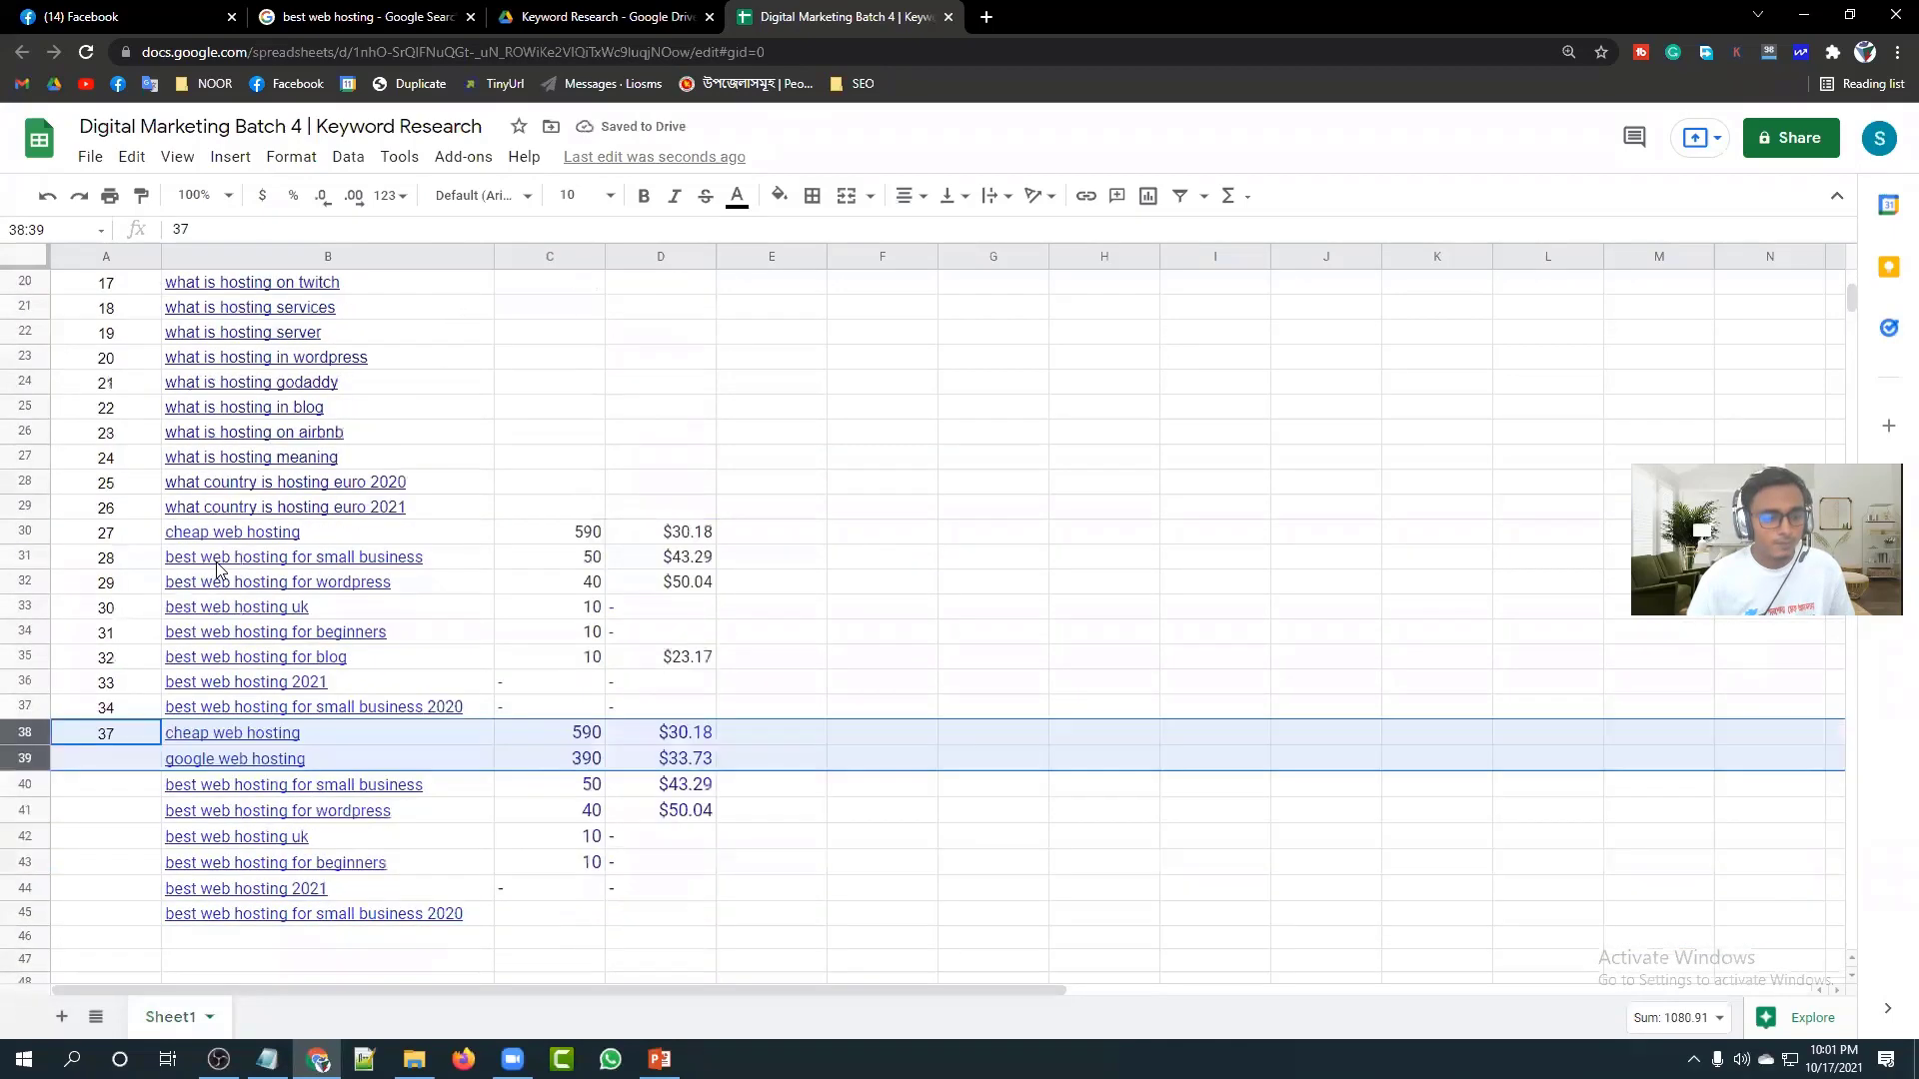
{"action": "left_click", "coordinate": [540, 933]}
{"action": "left_click", "coordinate": [140, 645]}
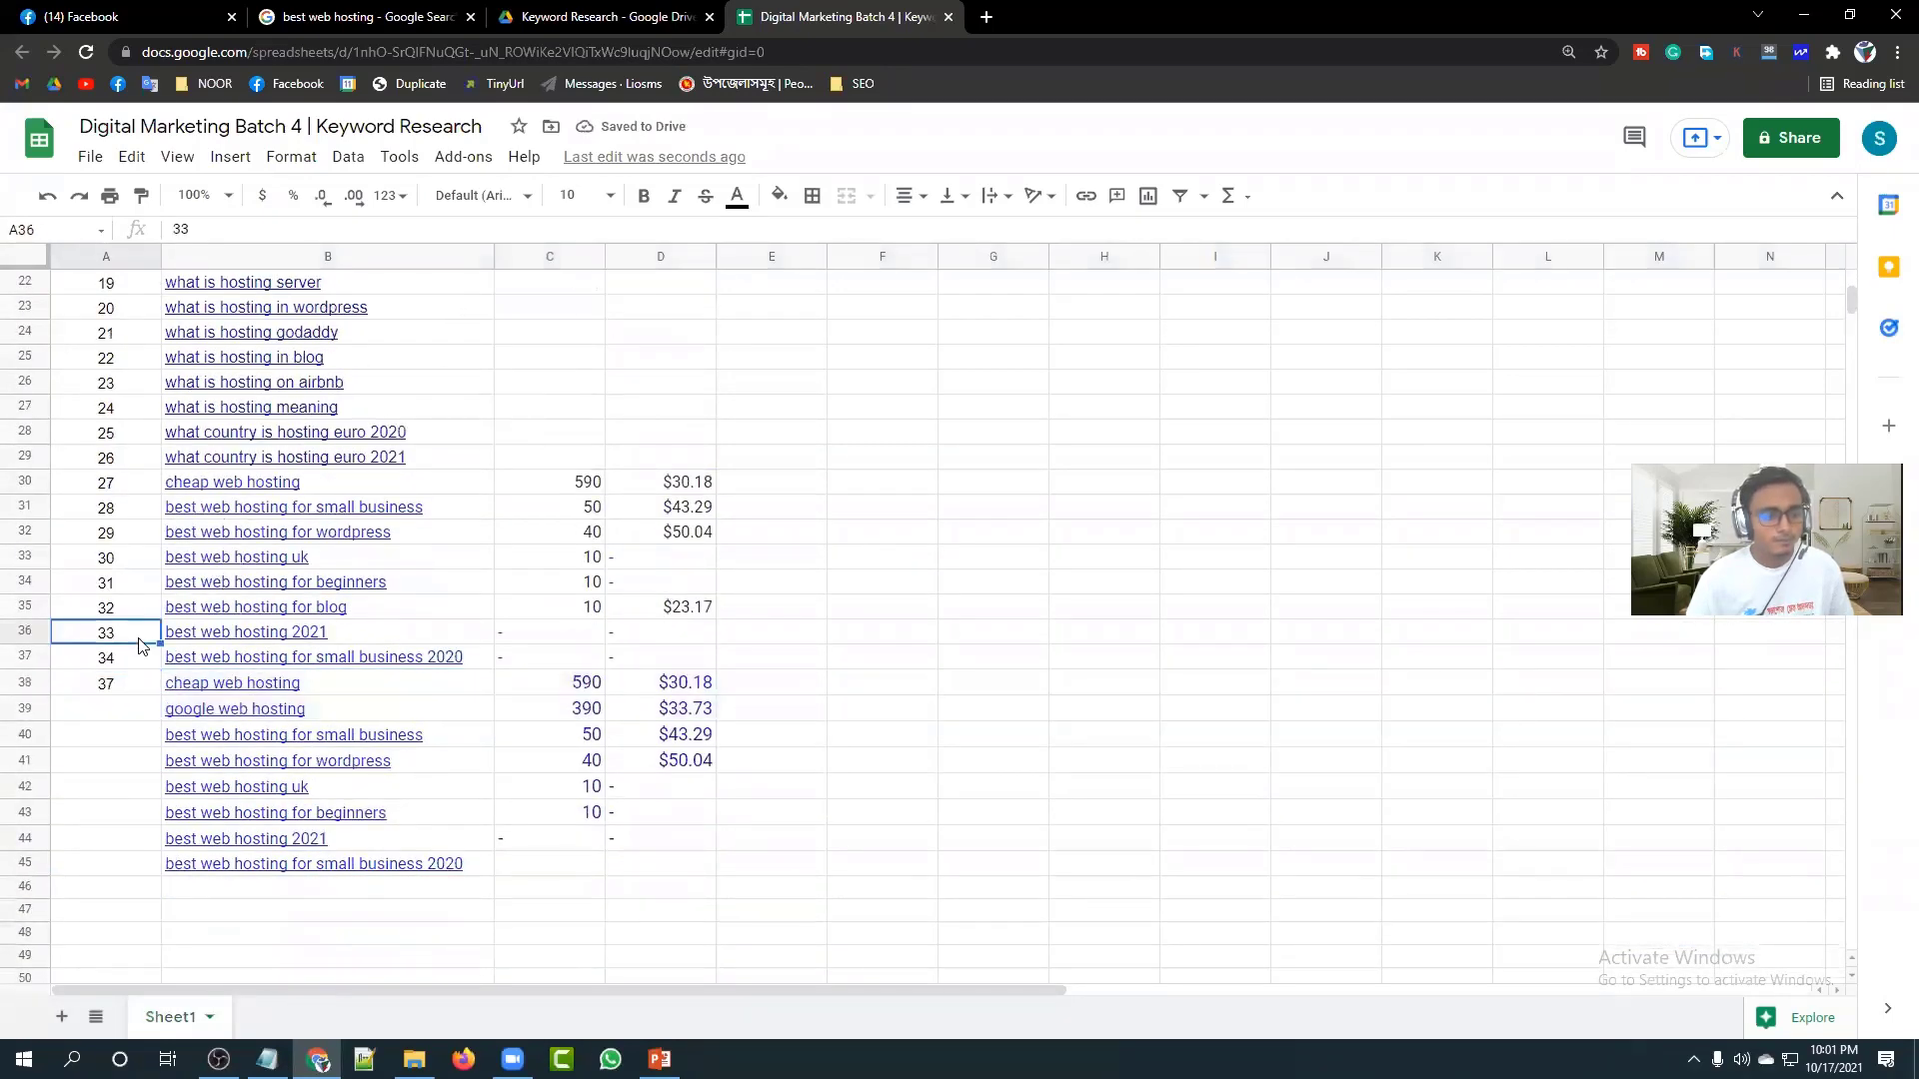
{"action": "left_click_drag", "start_coordinate": [140, 644], "coordinate": [160, 975]}
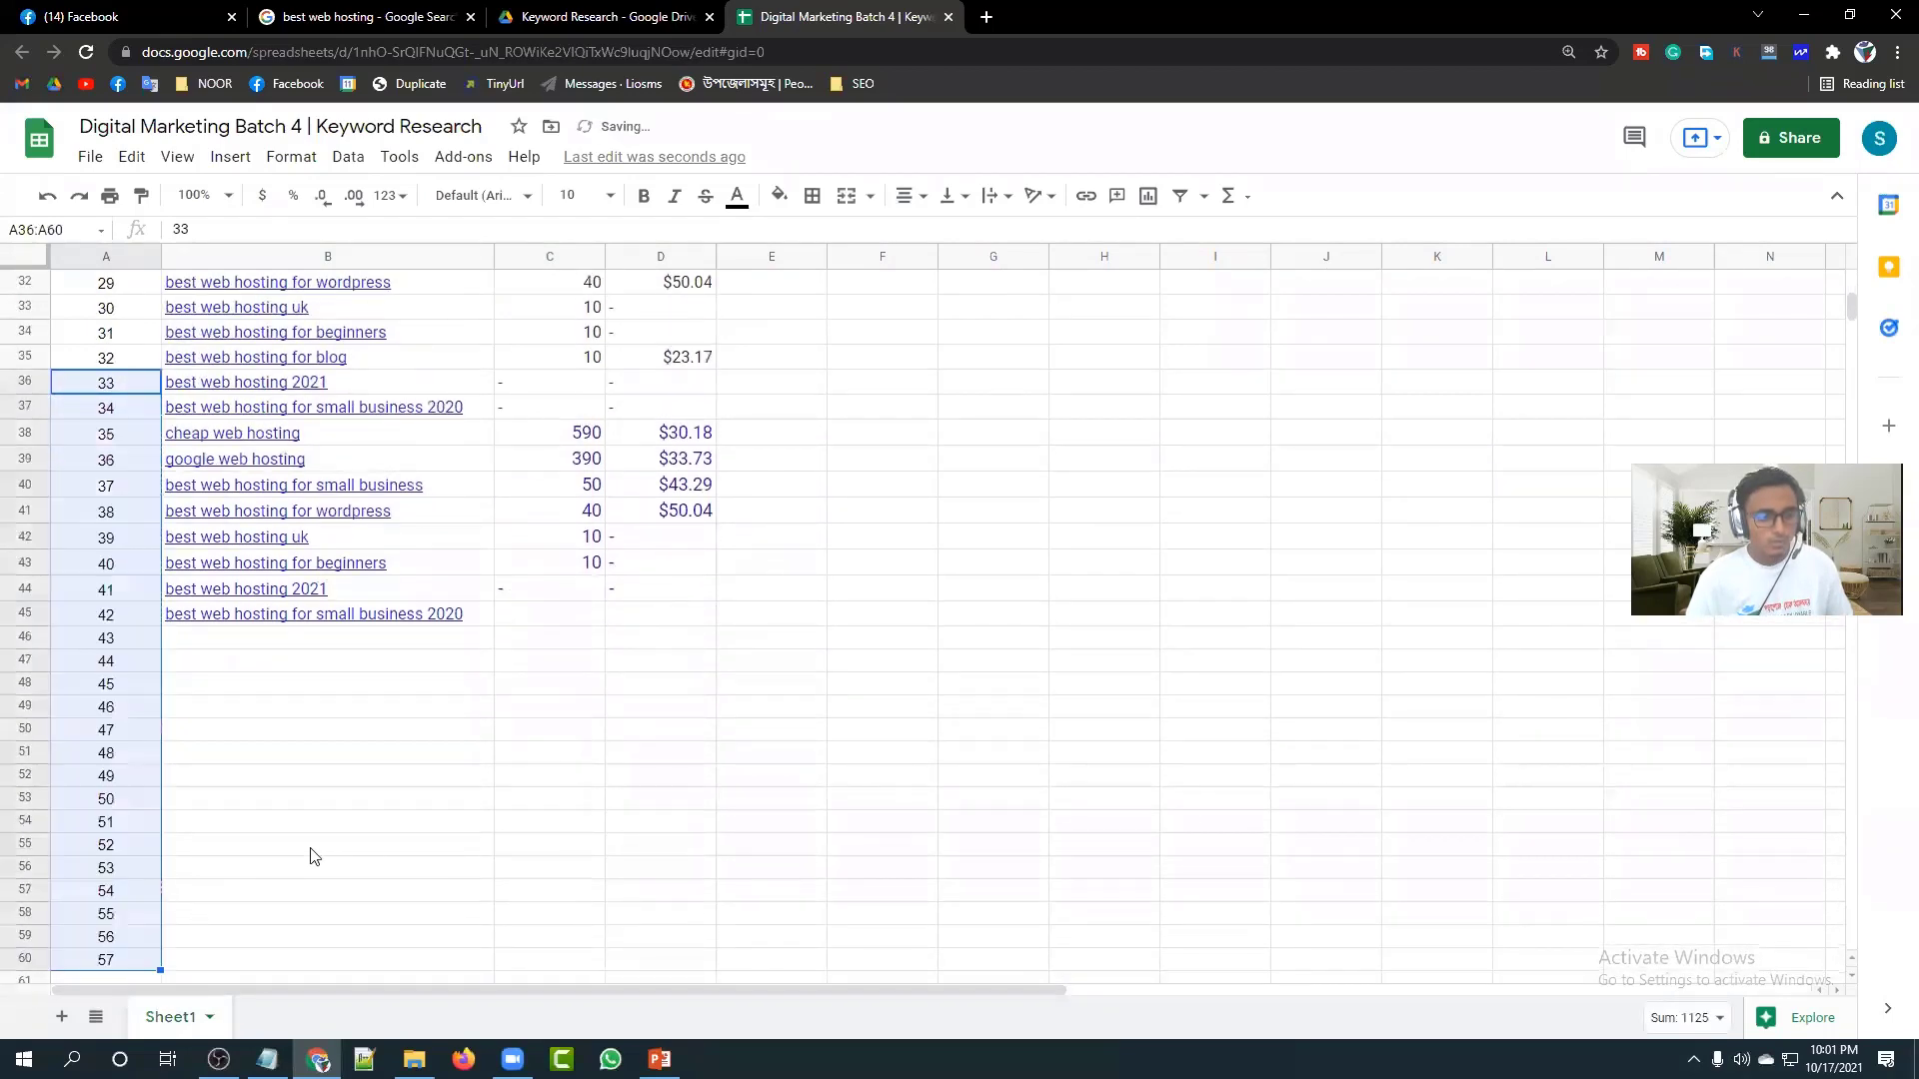
{"action": "left_click", "coordinate": [362, 846]}
Copy the Long-Tail Keywords list, including its header, from the "best web hosting" Google search results.
{"action": "left_click", "coordinate": [357, 14]}
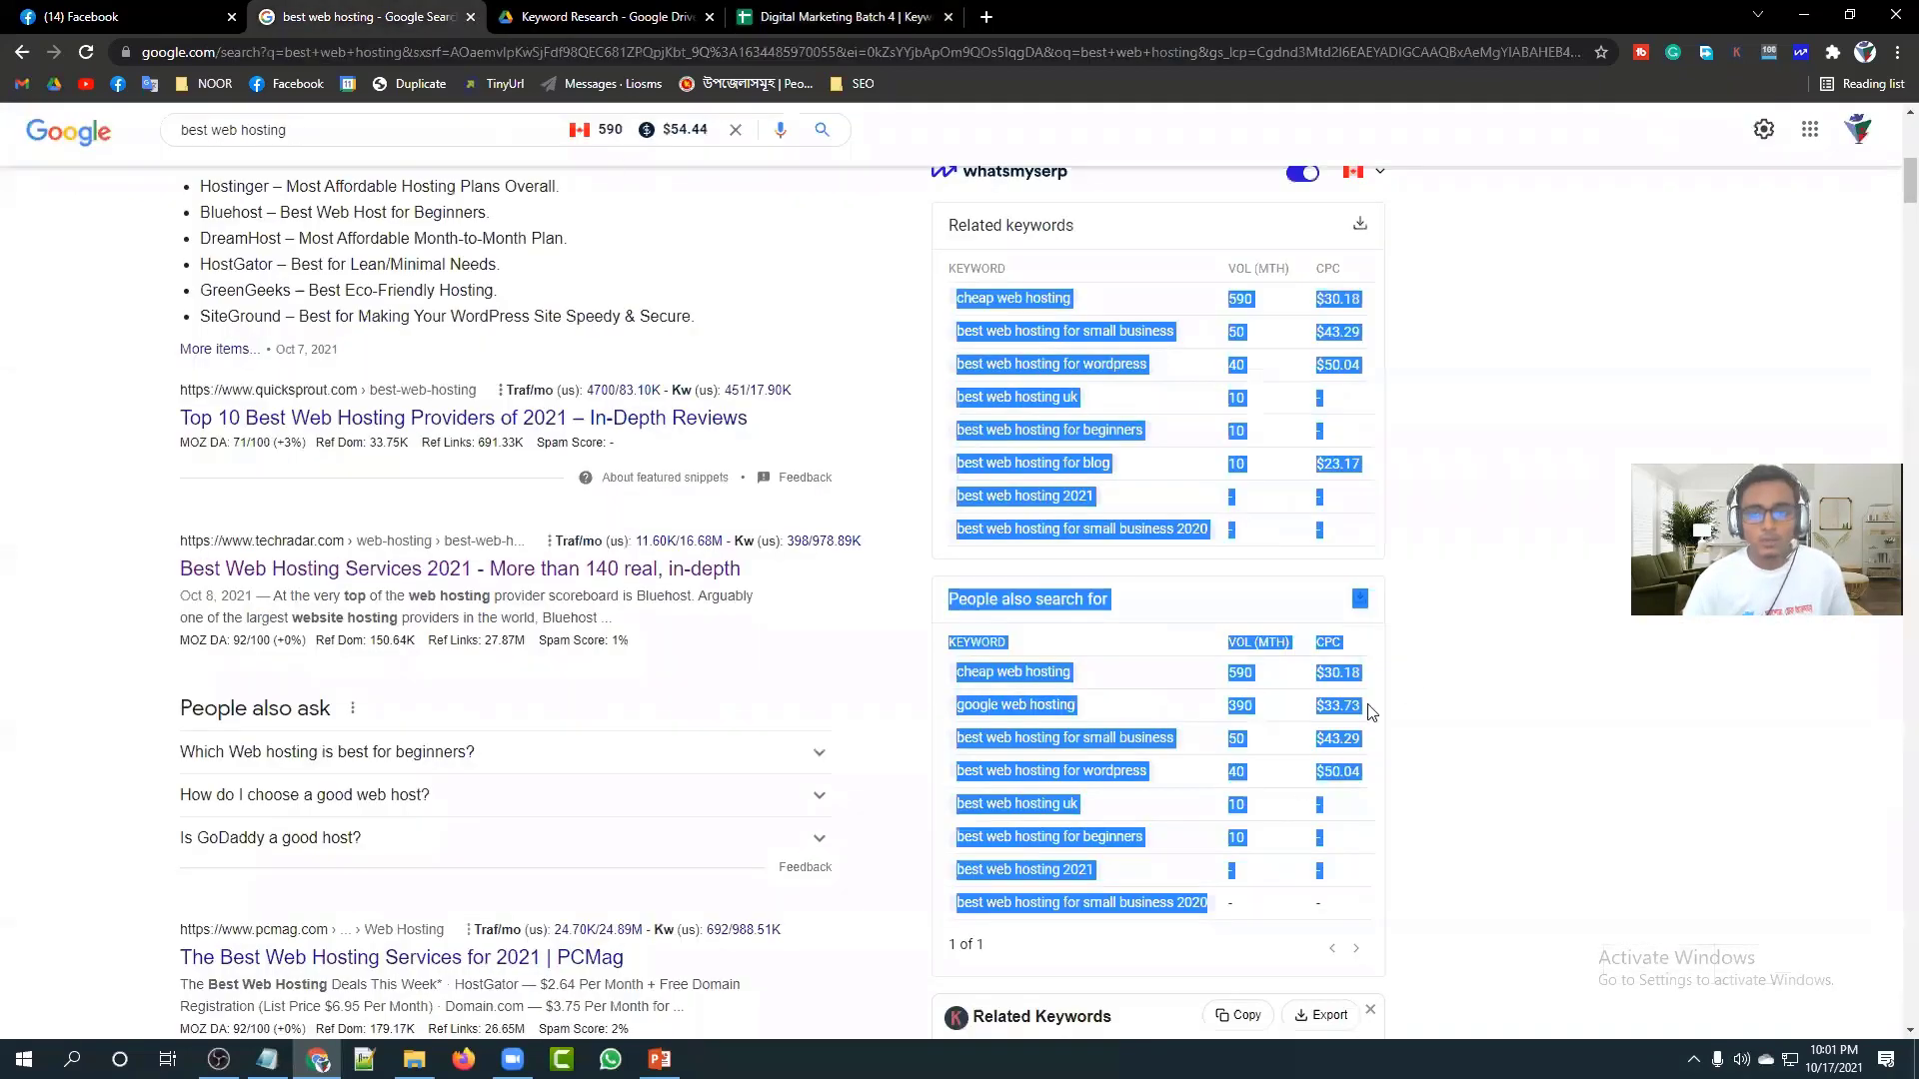
{"action": "scroll", "coordinate": [1469, 690], "scroll_direction": "down", "scroll_amount": 3}
{"action": "left_click", "coordinate": [939, 667]}
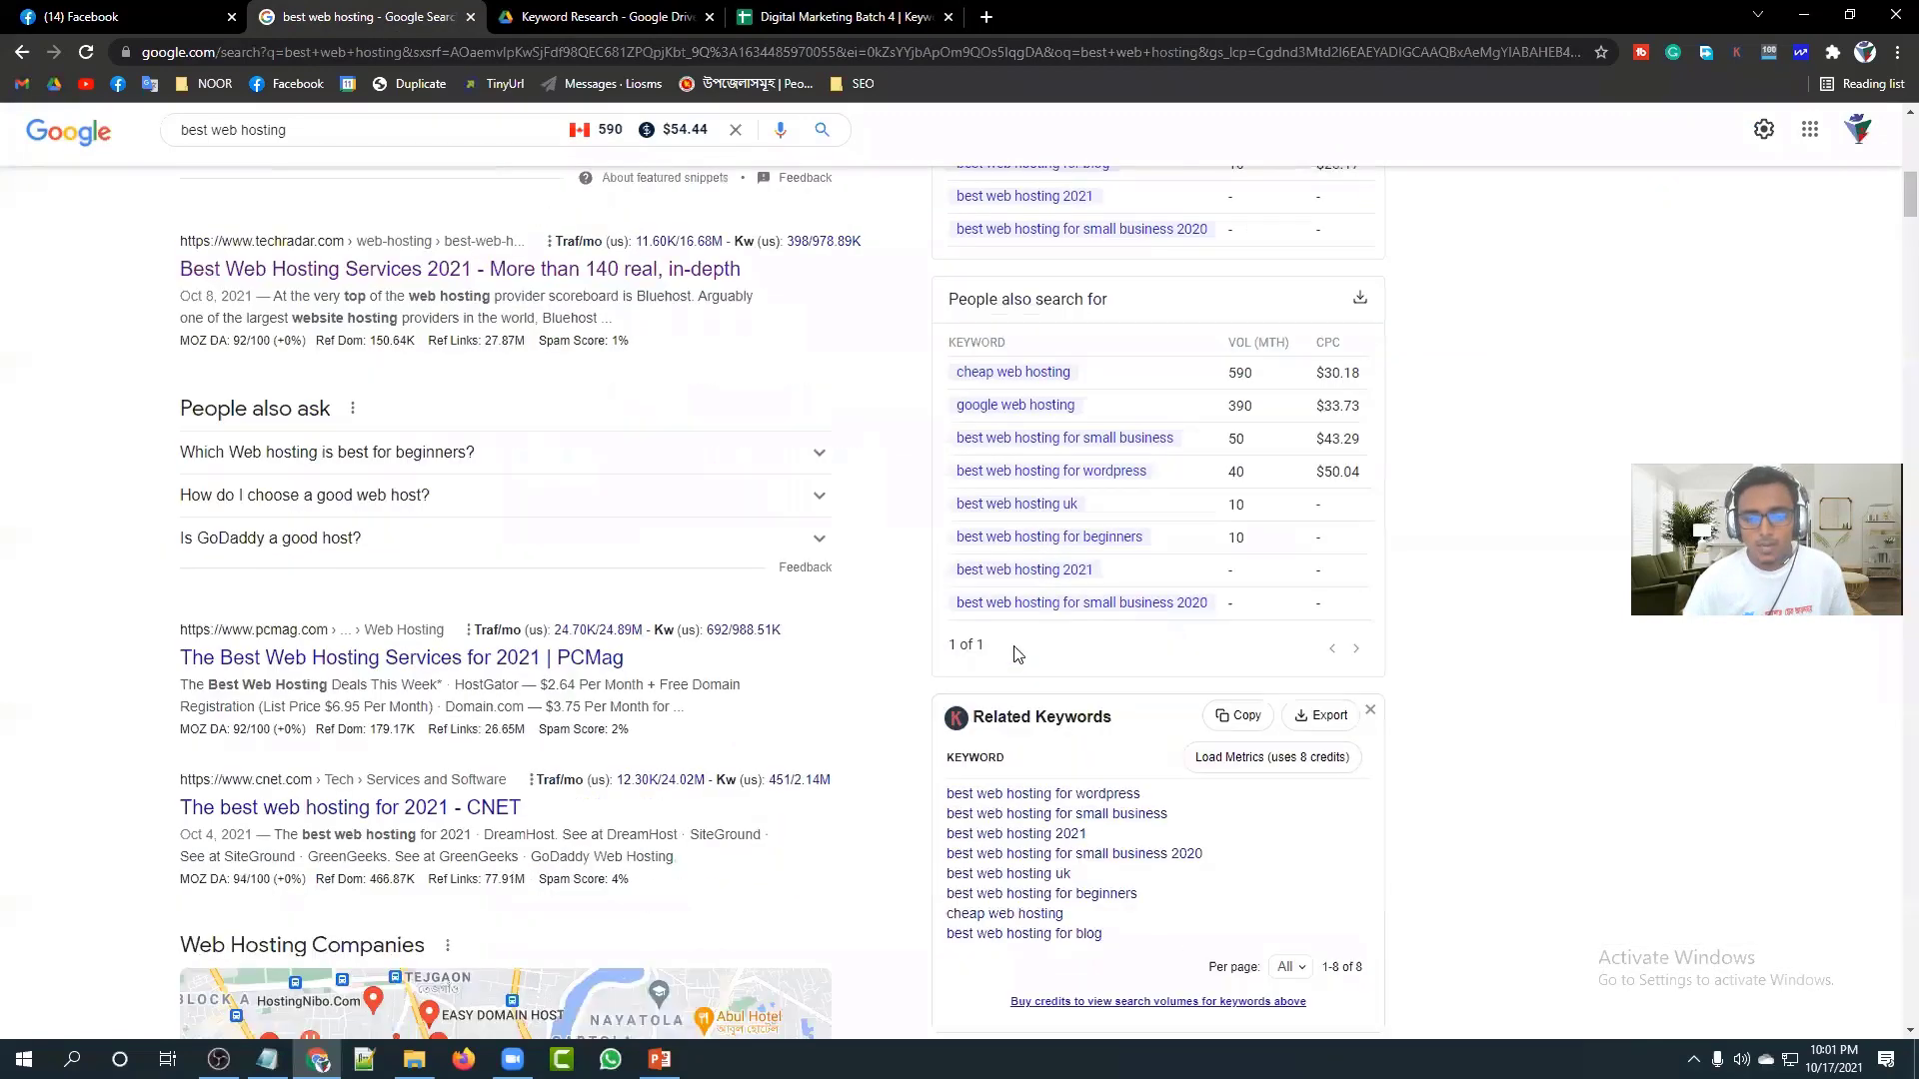
{"action": "scroll", "coordinate": [1399, 700], "scroll_direction": "down", "scroll_amount": 2}
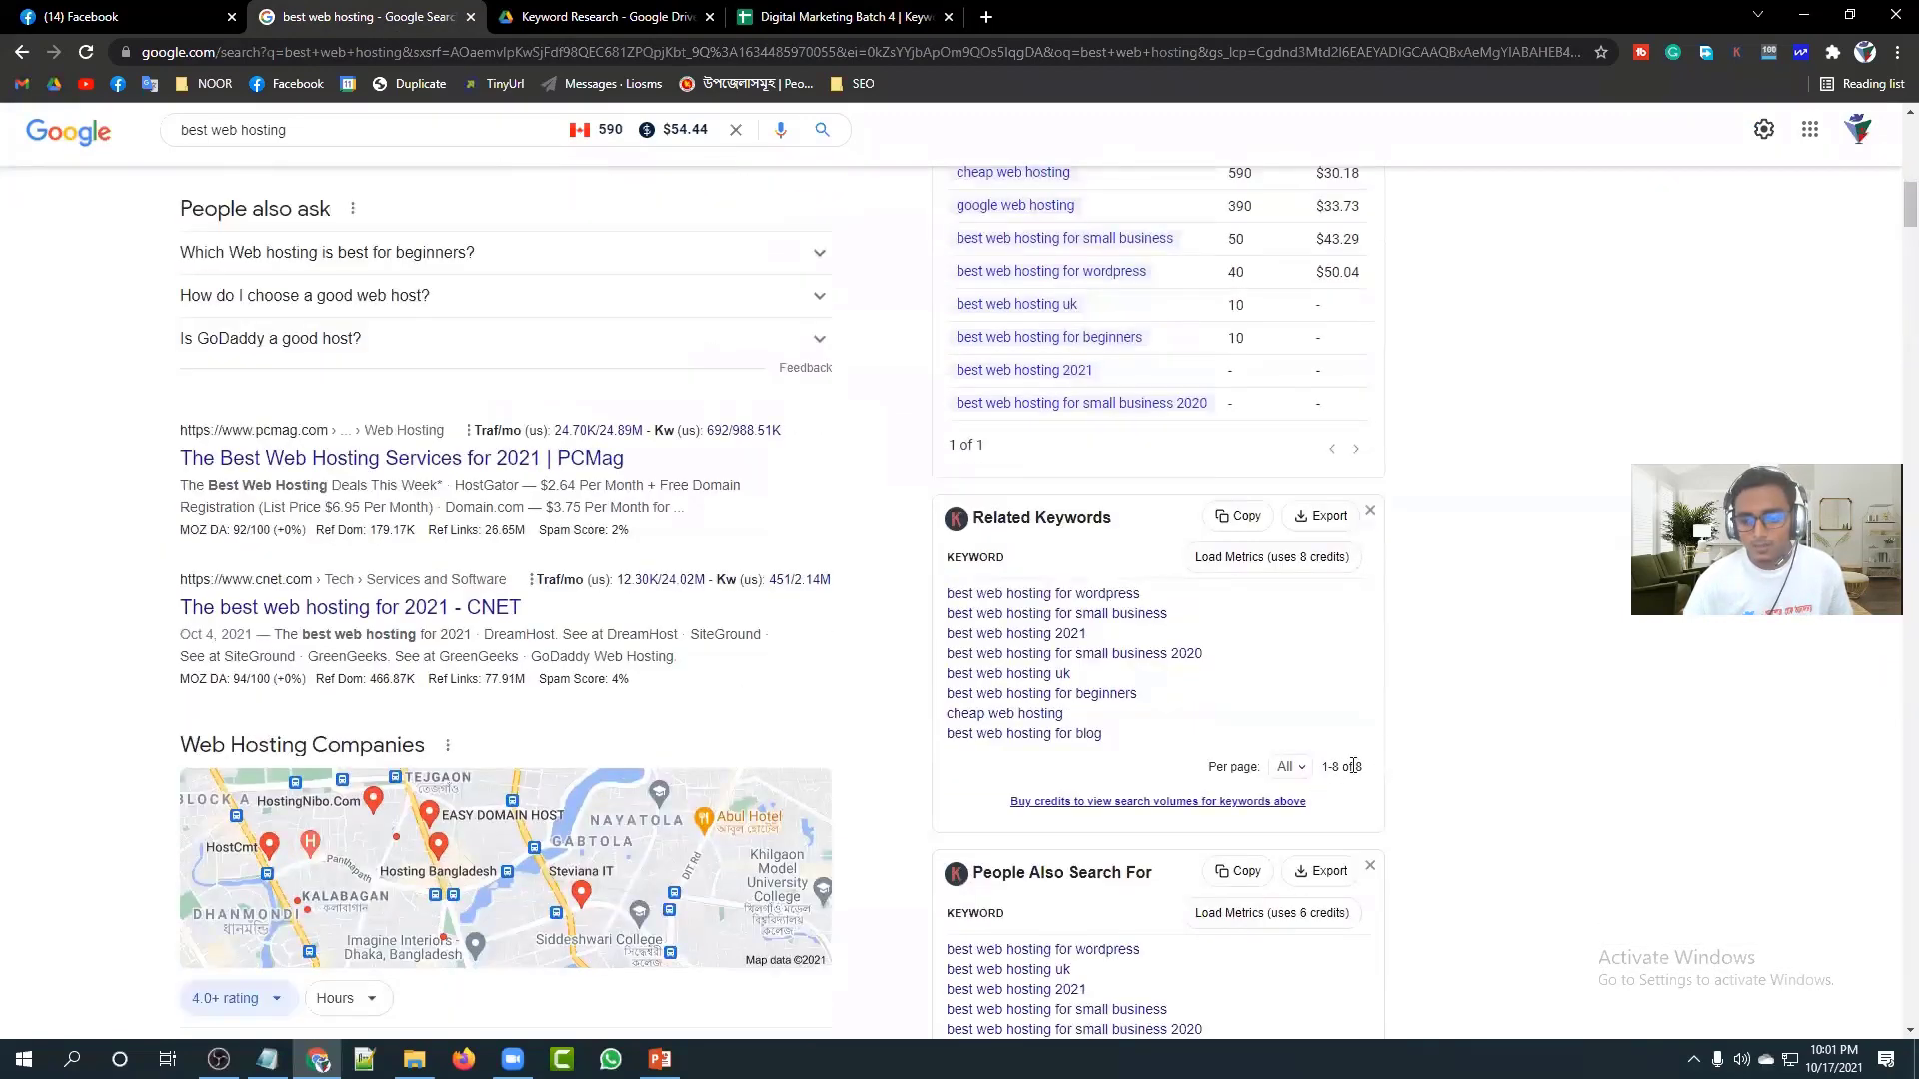
{"action": "left_click", "coordinate": [1300, 769]}
{"action": "left_click", "coordinate": [1300, 771]}
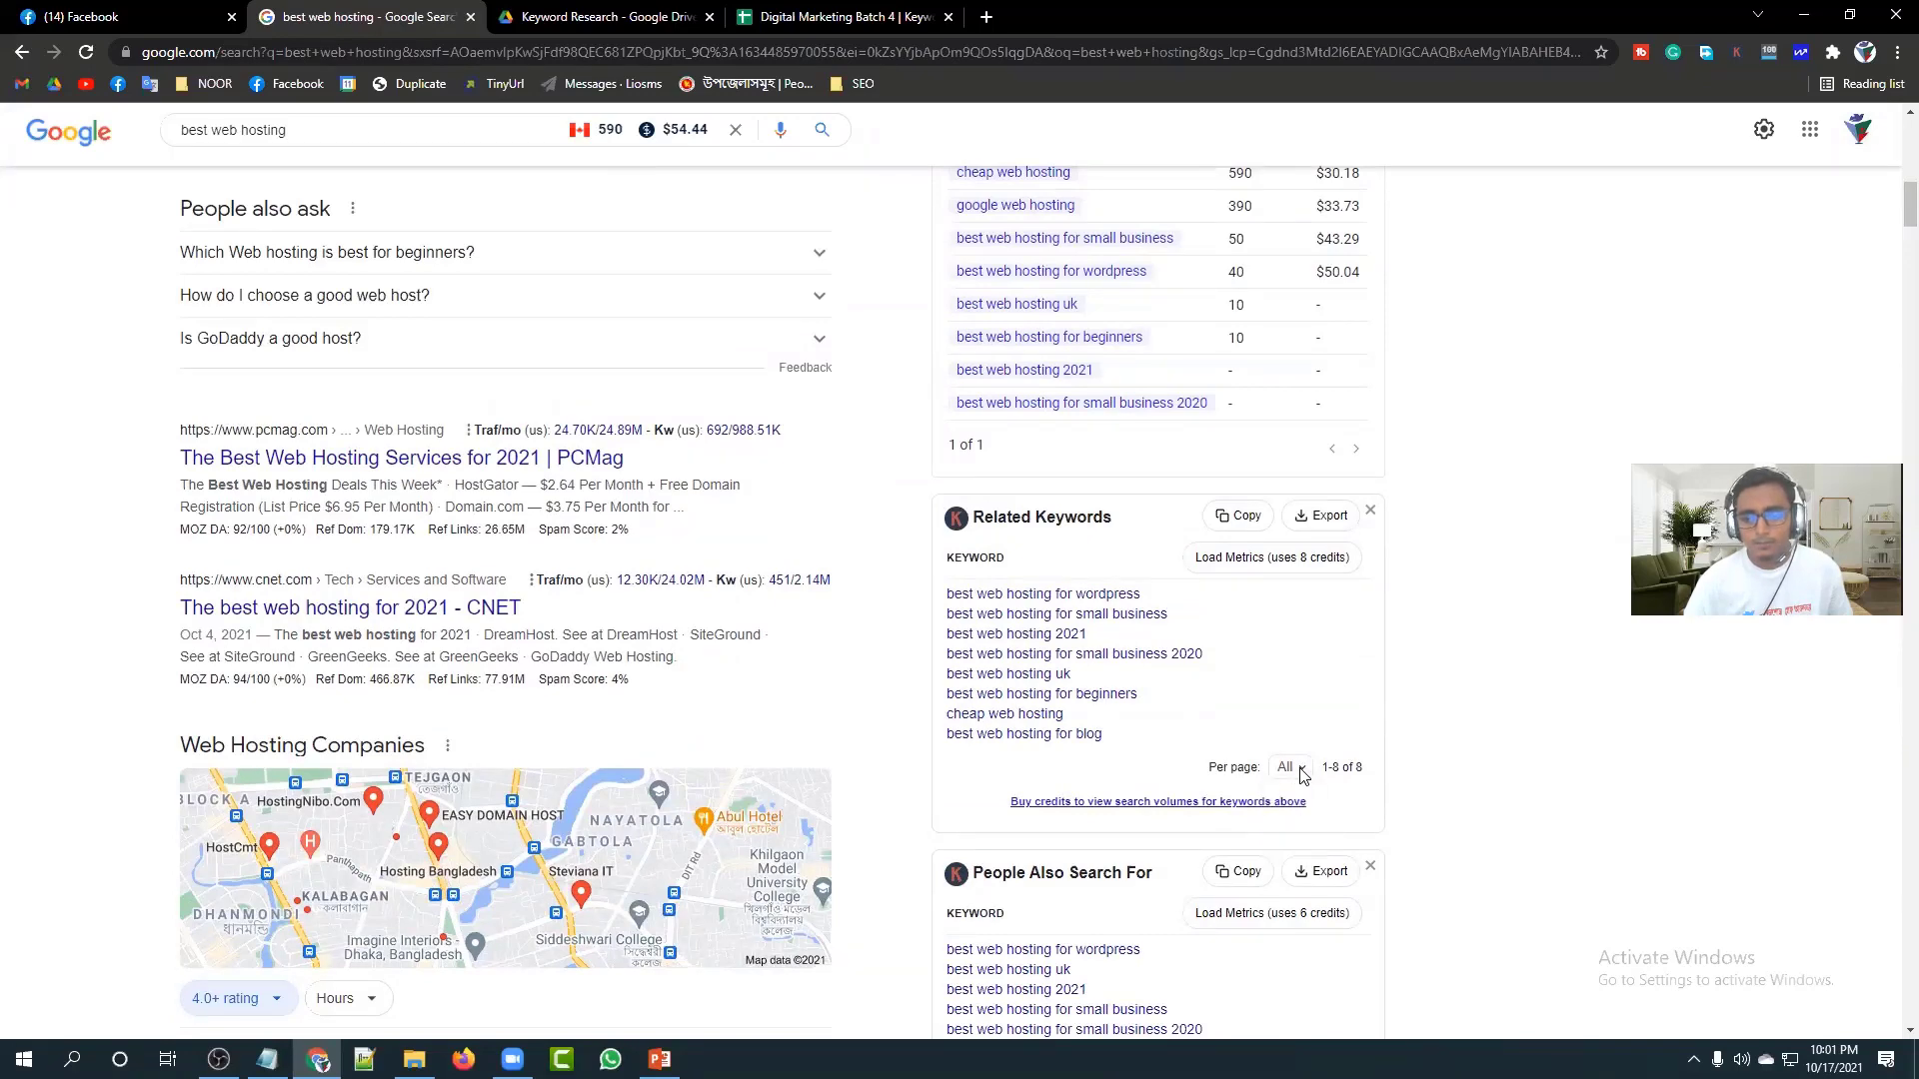
{"action": "scroll", "coordinate": [1325, 690], "scroll_direction": "down", "scroll_amount": 2}
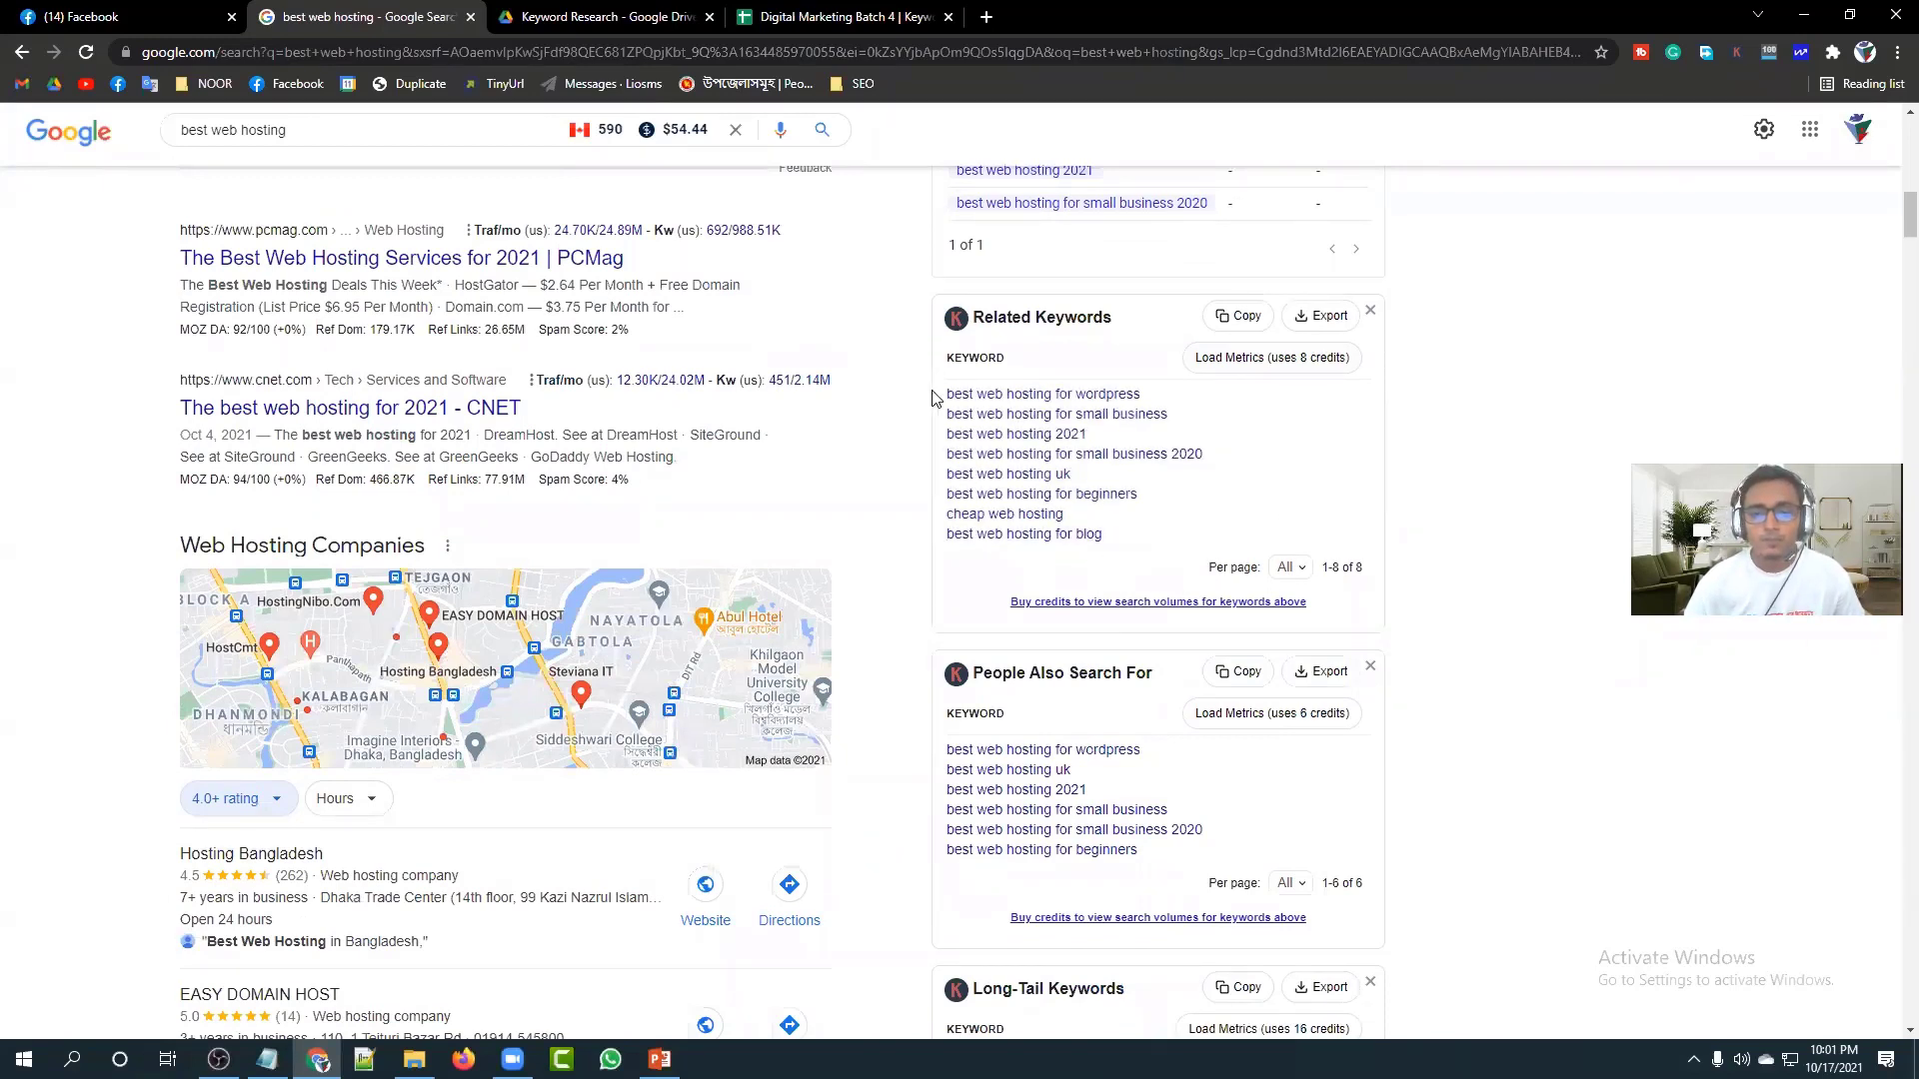
{"action": "left_click_drag", "start_coordinate": [939, 400], "coordinate": [1106, 556]}
{"action": "scroll", "coordinate": [1403, 859], "scroll_direction": "down", "scroll_amount": 7}
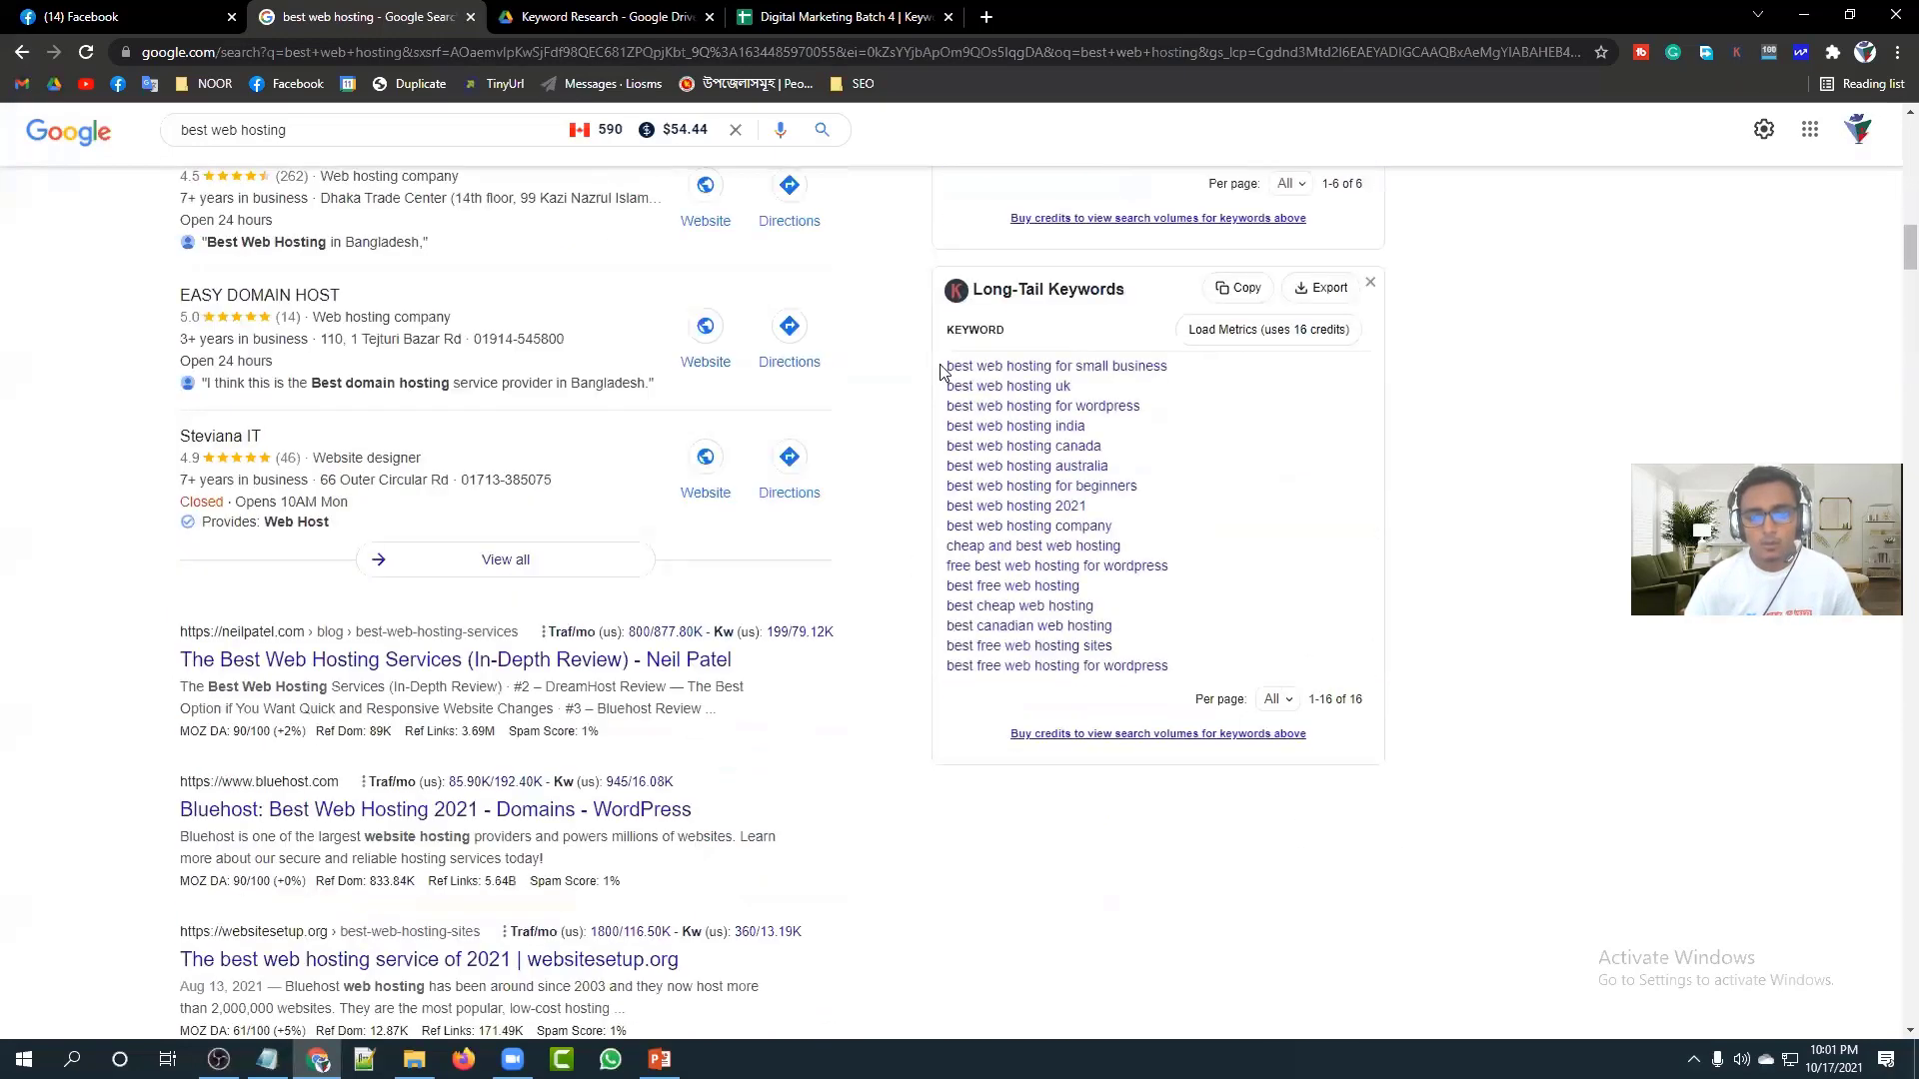
{"action": "left_click_drag", "start_coordinate": [939, 372], "coordinate": [1191, 672]}
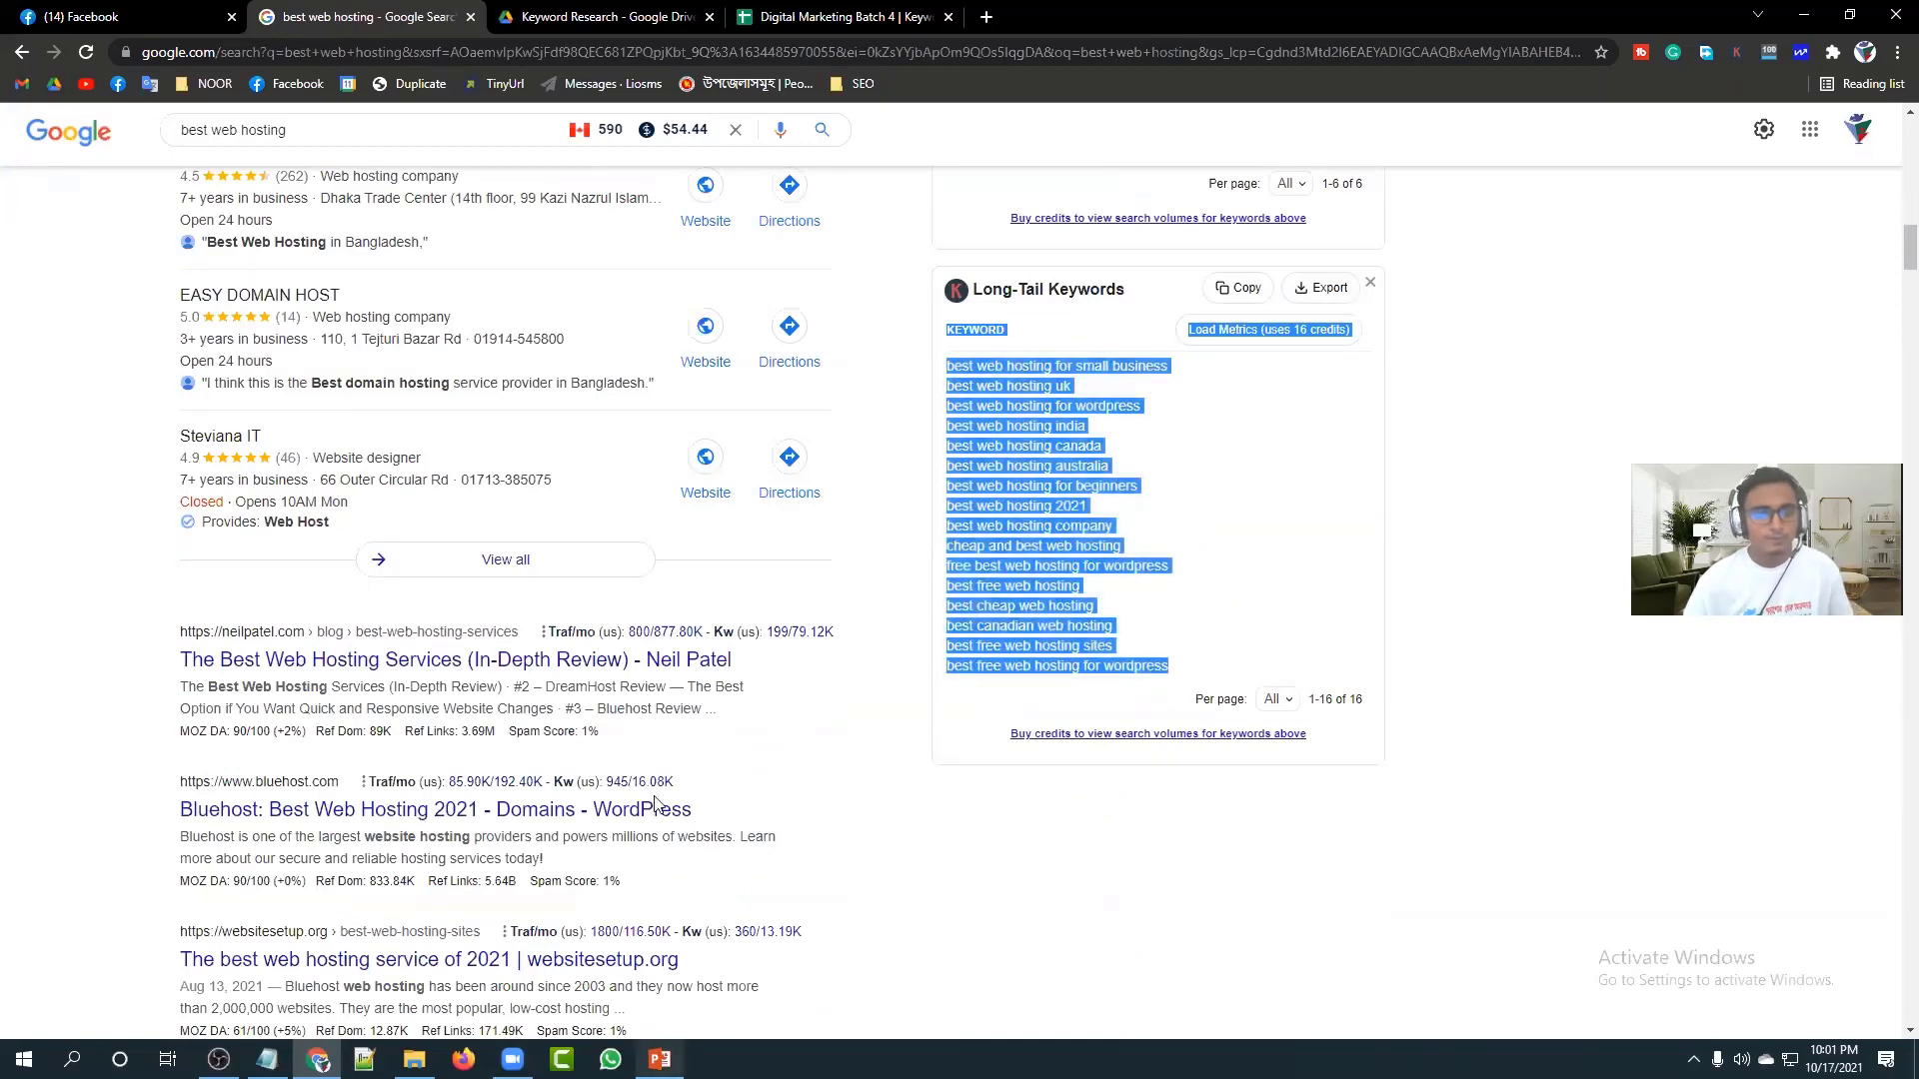
Paste the copied long-tail keywords into the keyword research sheet starting at cell B46.
{"action": "left_click", "coordinate": [785, 10]}
{"action": "scroll", "coordinate": [419, 586], "scroll_direction": "down", "scroll_amount": 2}
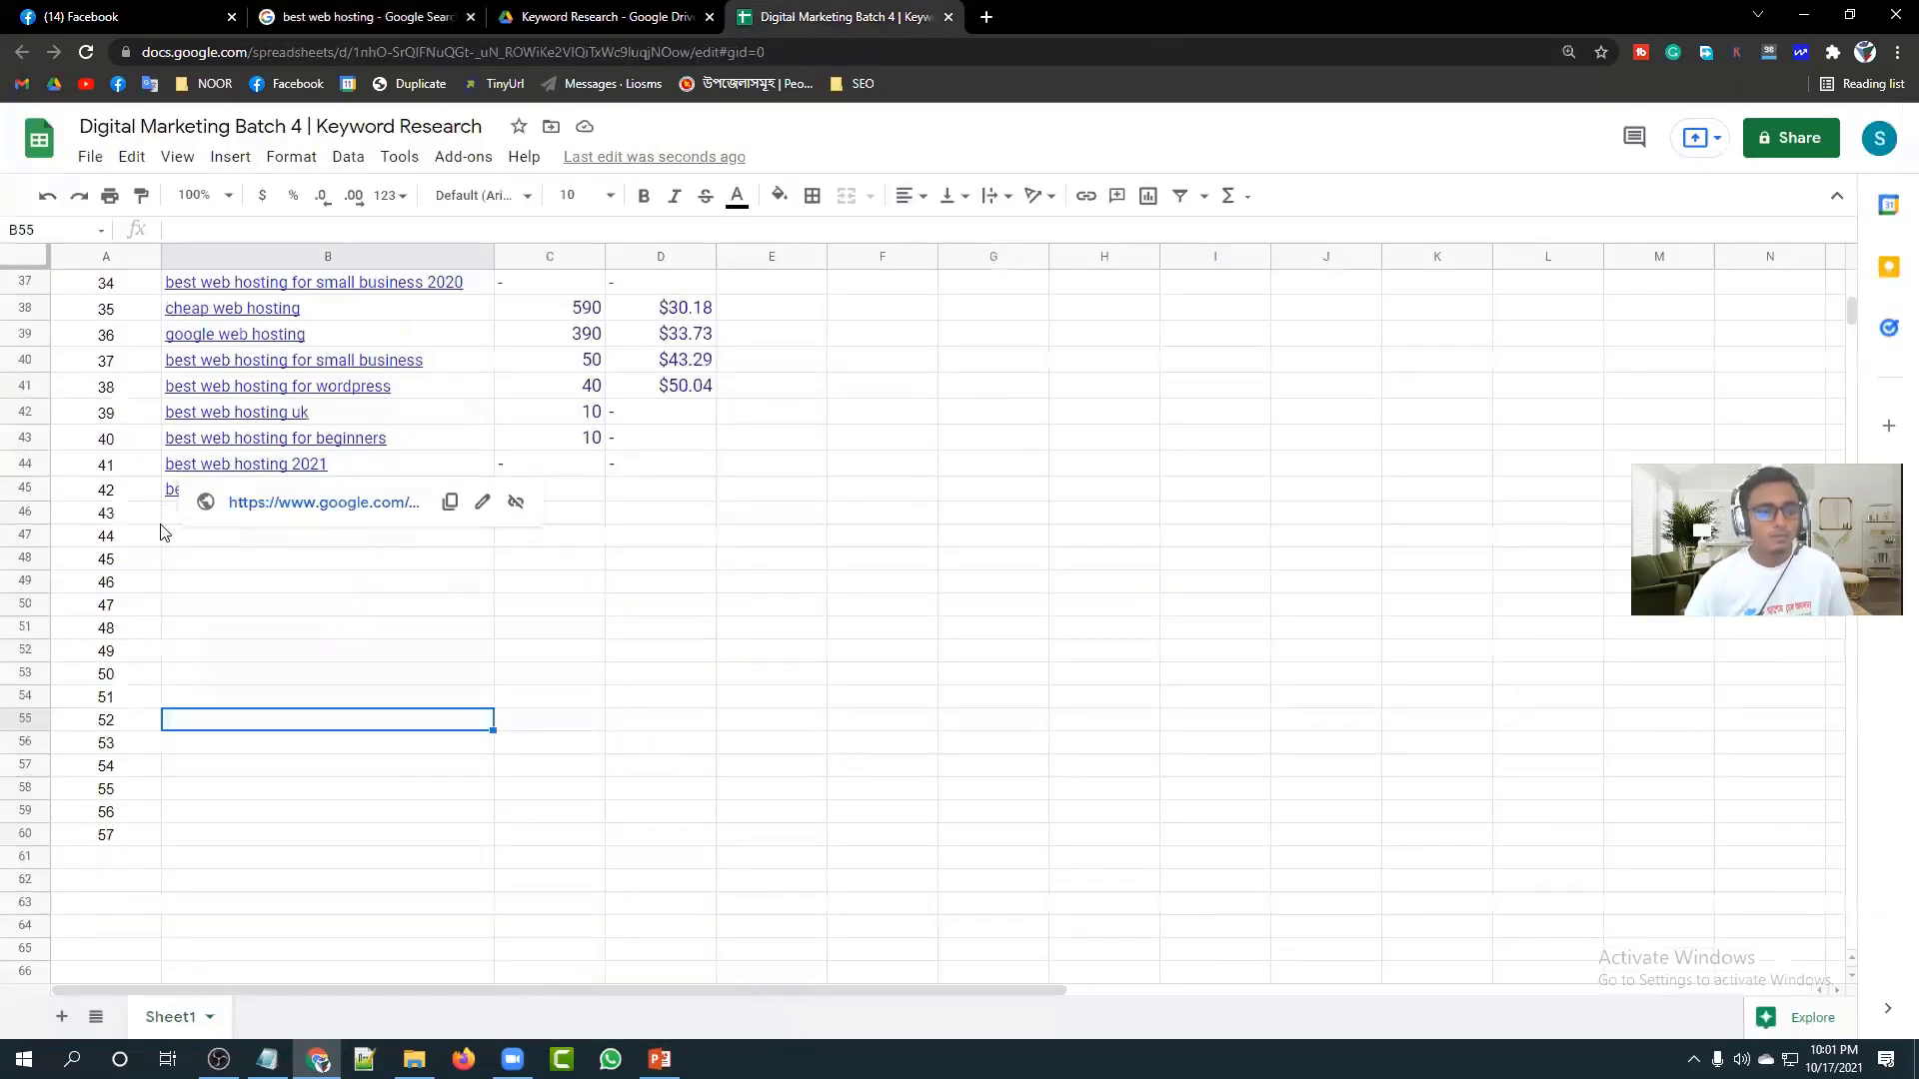
{"action": "left_click", "coordinate": [200, 518]}
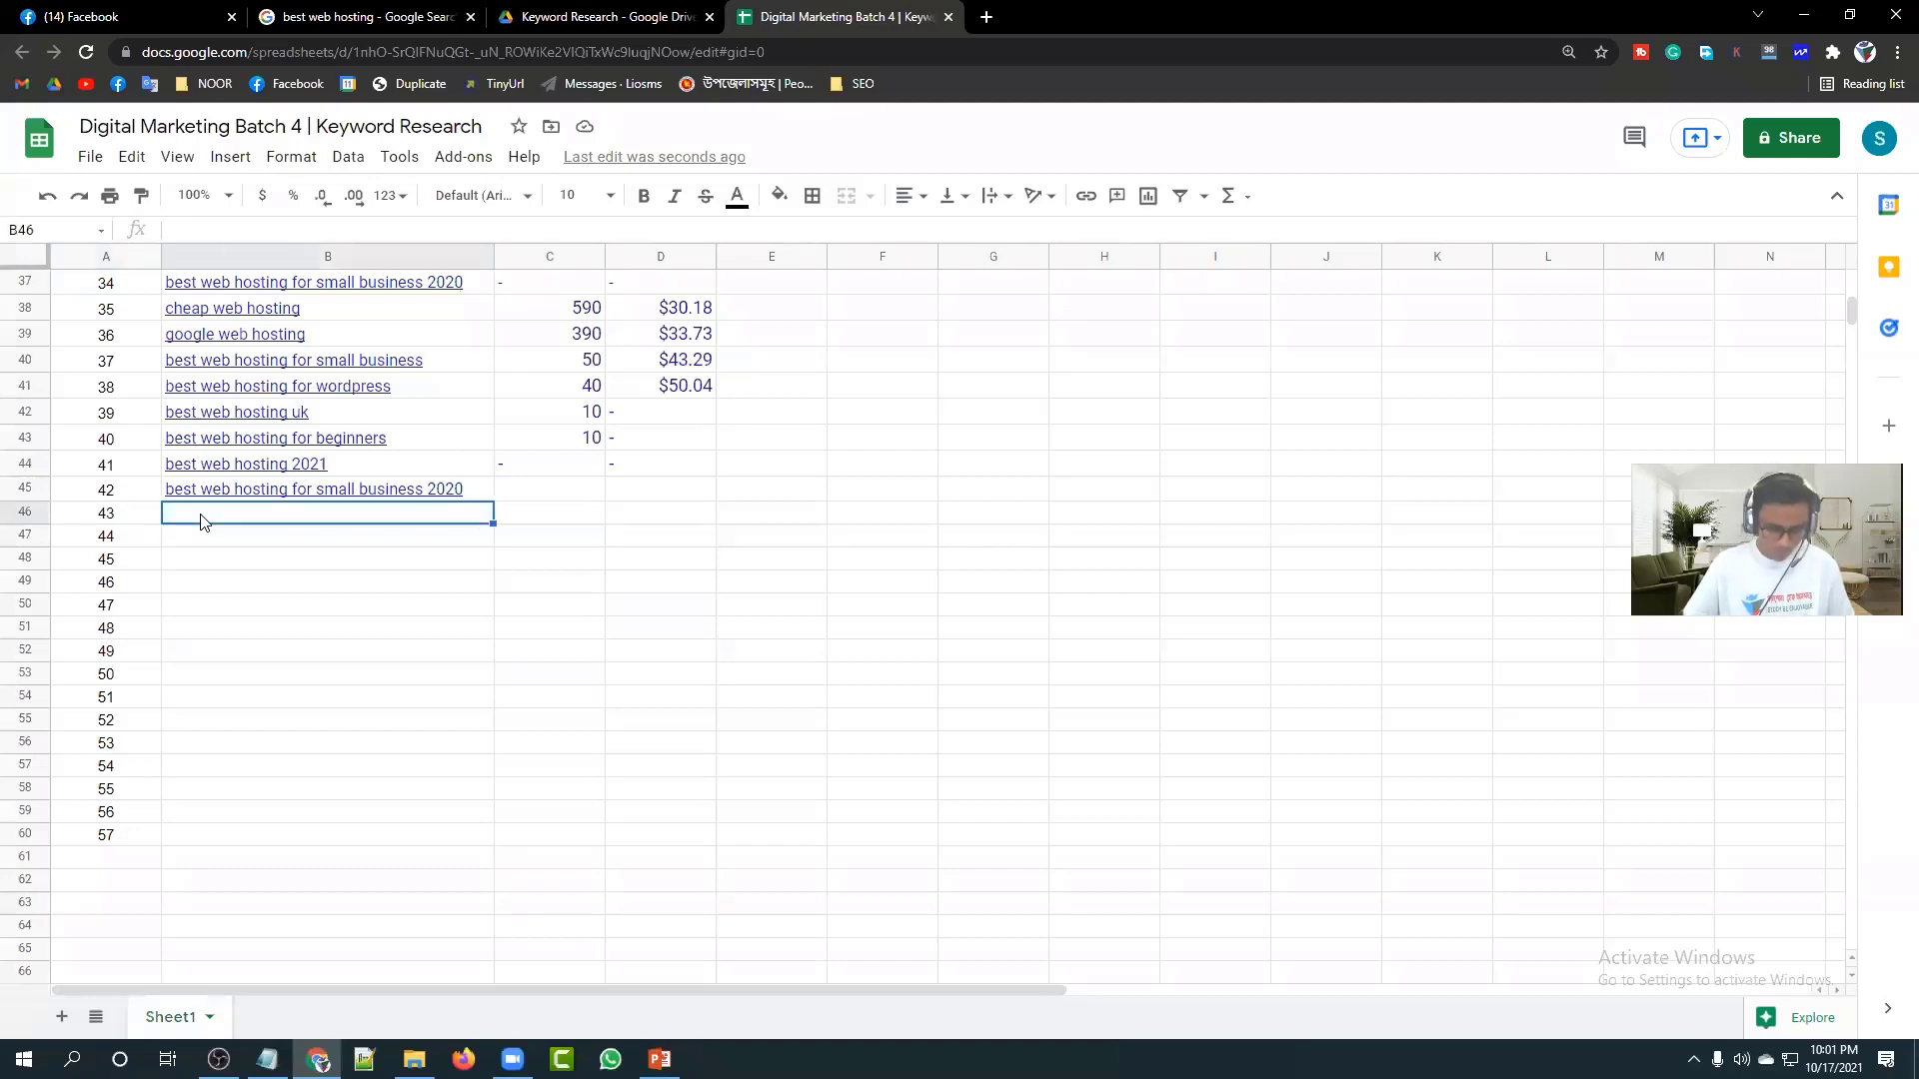
{"action": "type", "text": "Load Metrics (uses 16 credits)KEYWORD best web hosting for small business best web hosting uk best web hosting for wordpress best web hosting india best web hosting canada best web hosting australia best web hosting for beginners best web hosting 2021 best web hosting company cheap and best web hosting free best web hosting for wordpress best free web hosting best cheap web hosting best canadian web hosting best free web hosting sites best free web hosting for wordpress"}
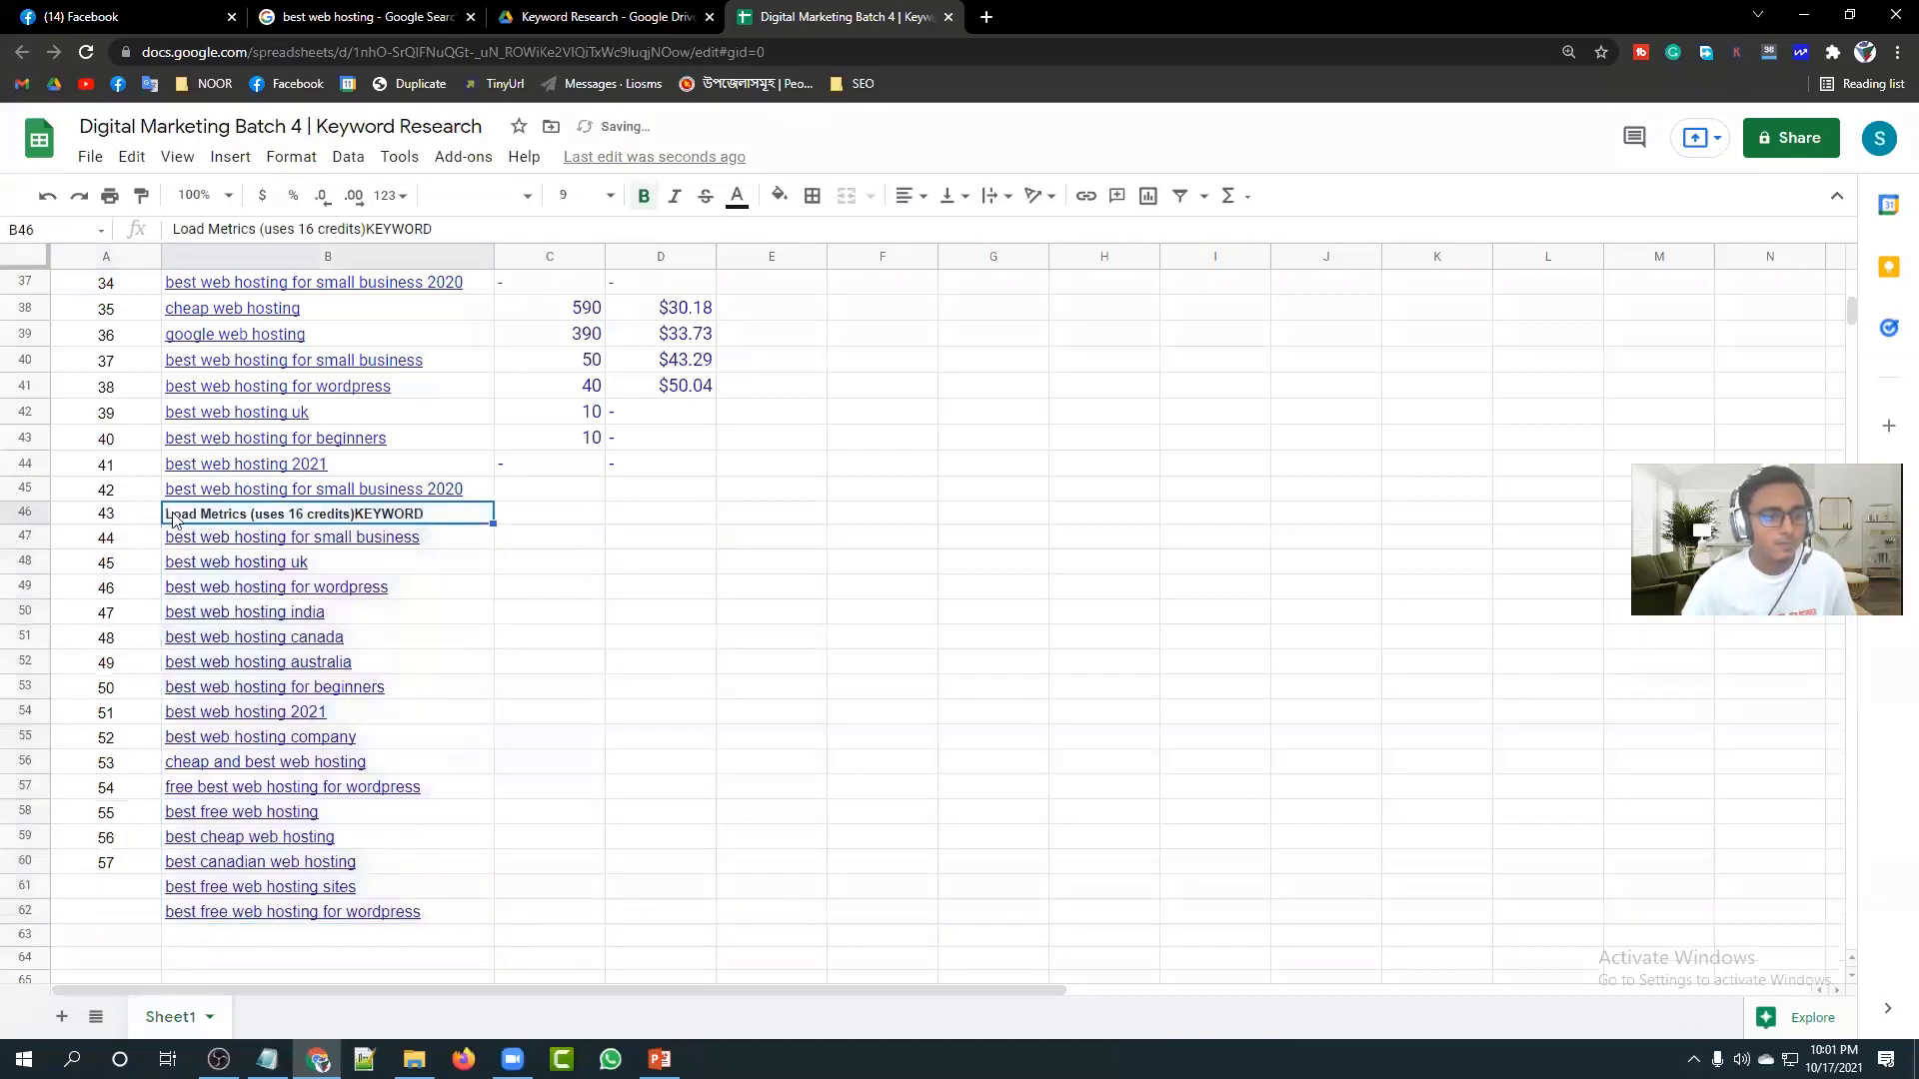
Delete row 46 with the pasted "Load Metrics" header and continue the SL numbering from 41 in A44 to 60 in A63.
{"action": "key", "text": "Delete"}
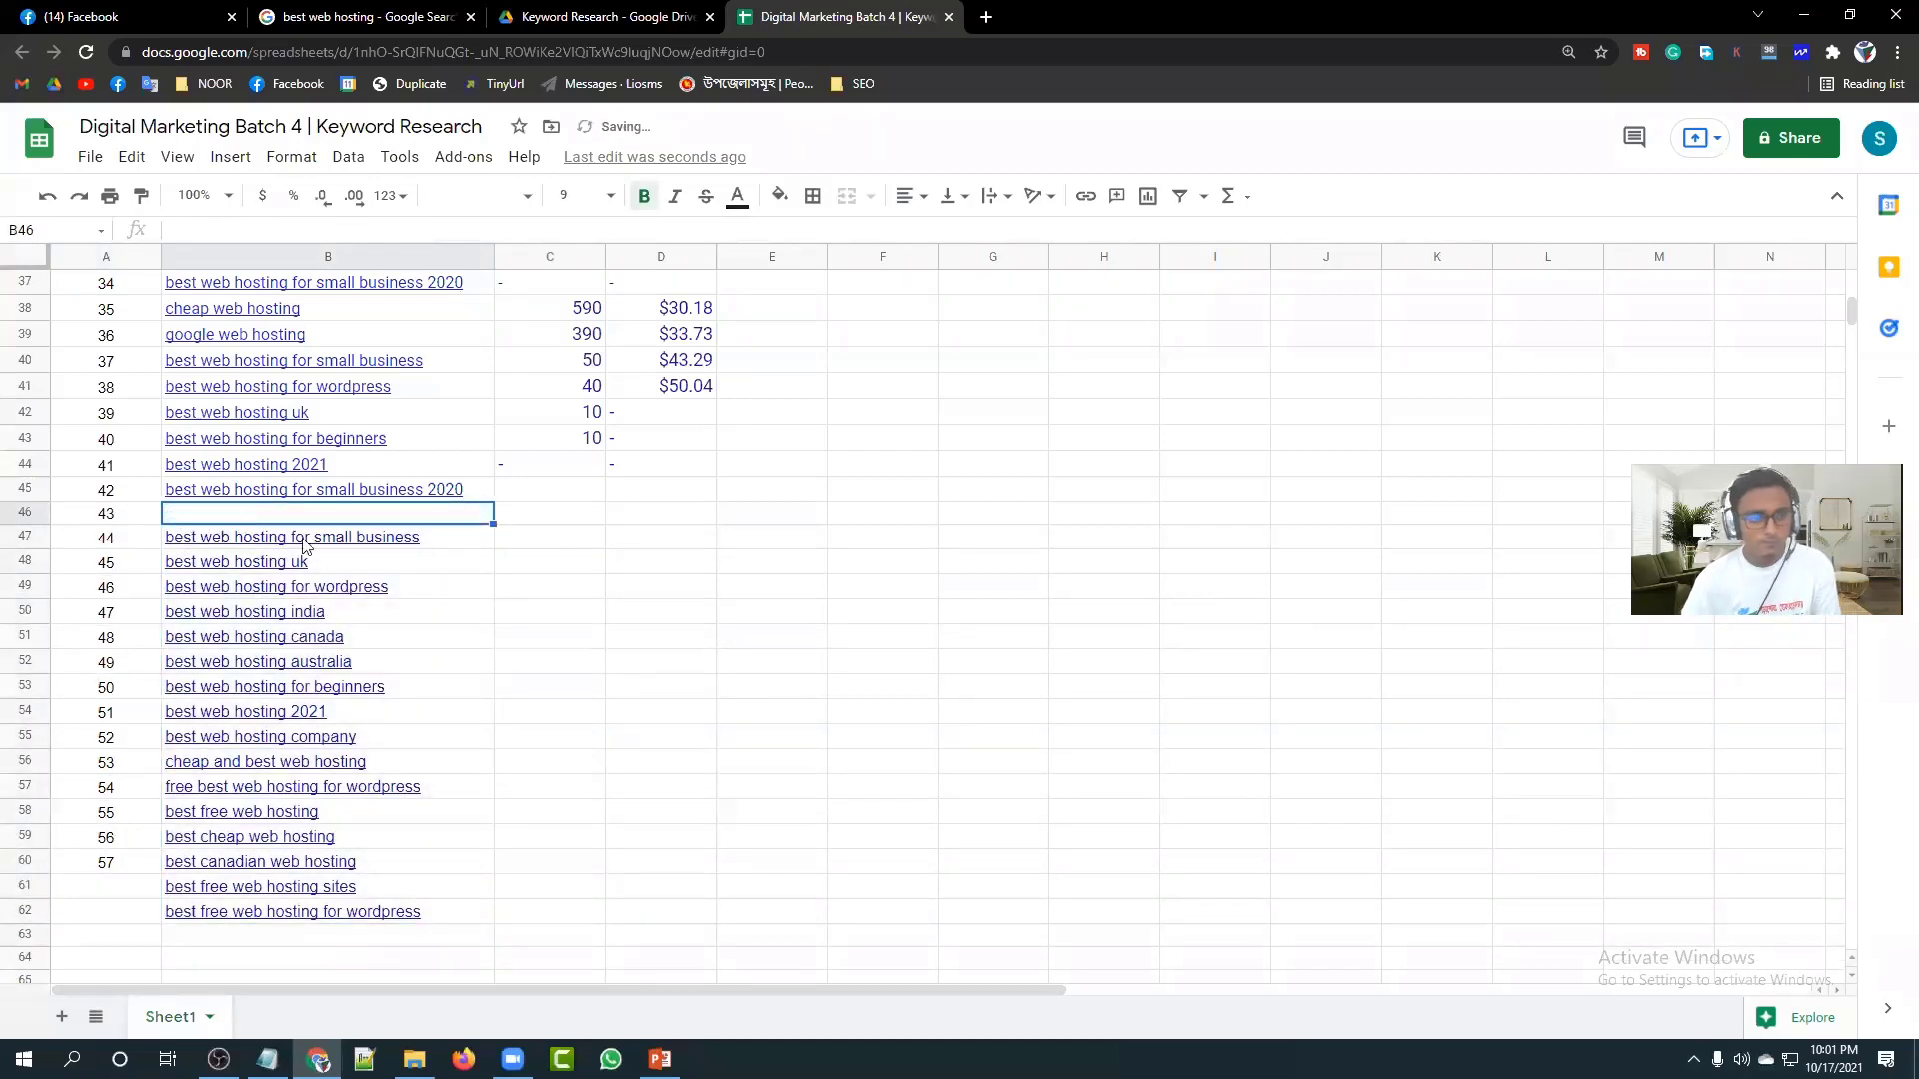
{"action": "left_click", "coordinate": [544, 714]}
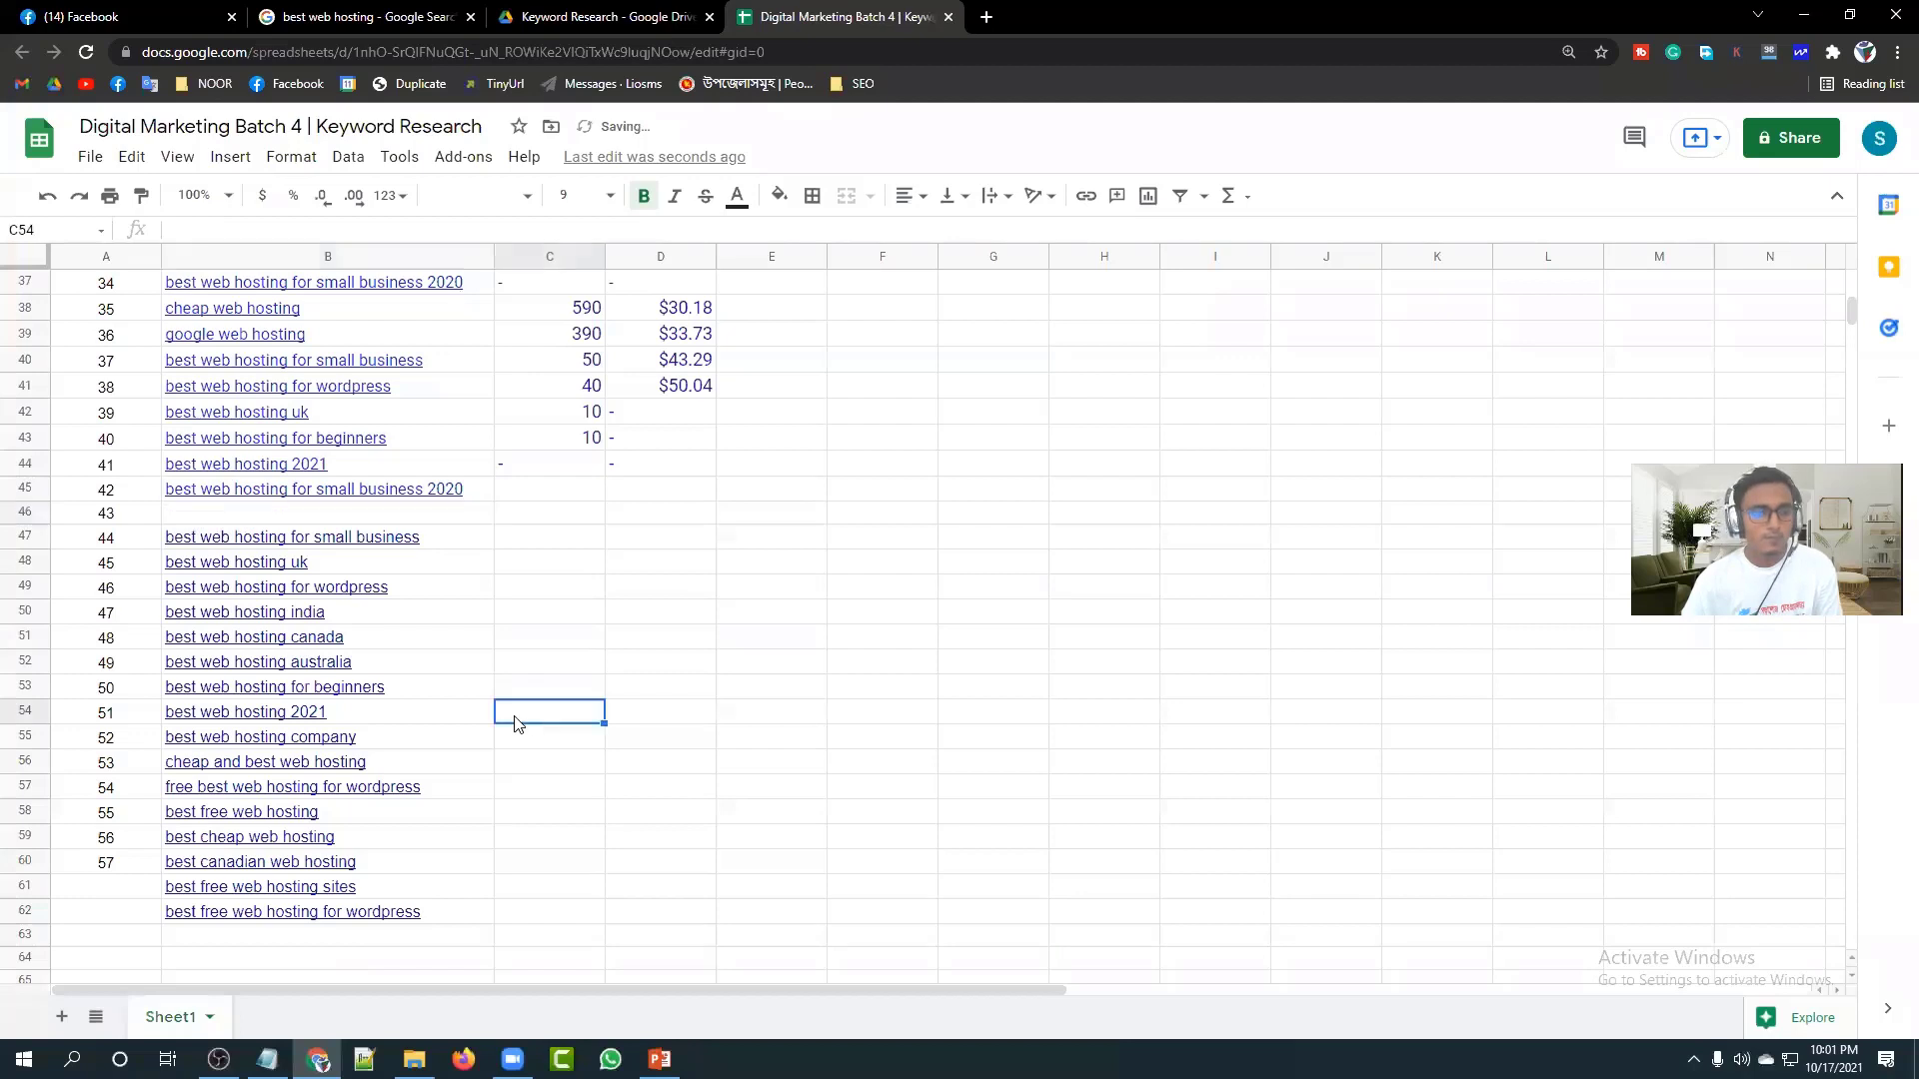
{"action": "left_click", "coordinate": [26, 512]}
{"action": "right_click", "coordinate": [26, 512]}
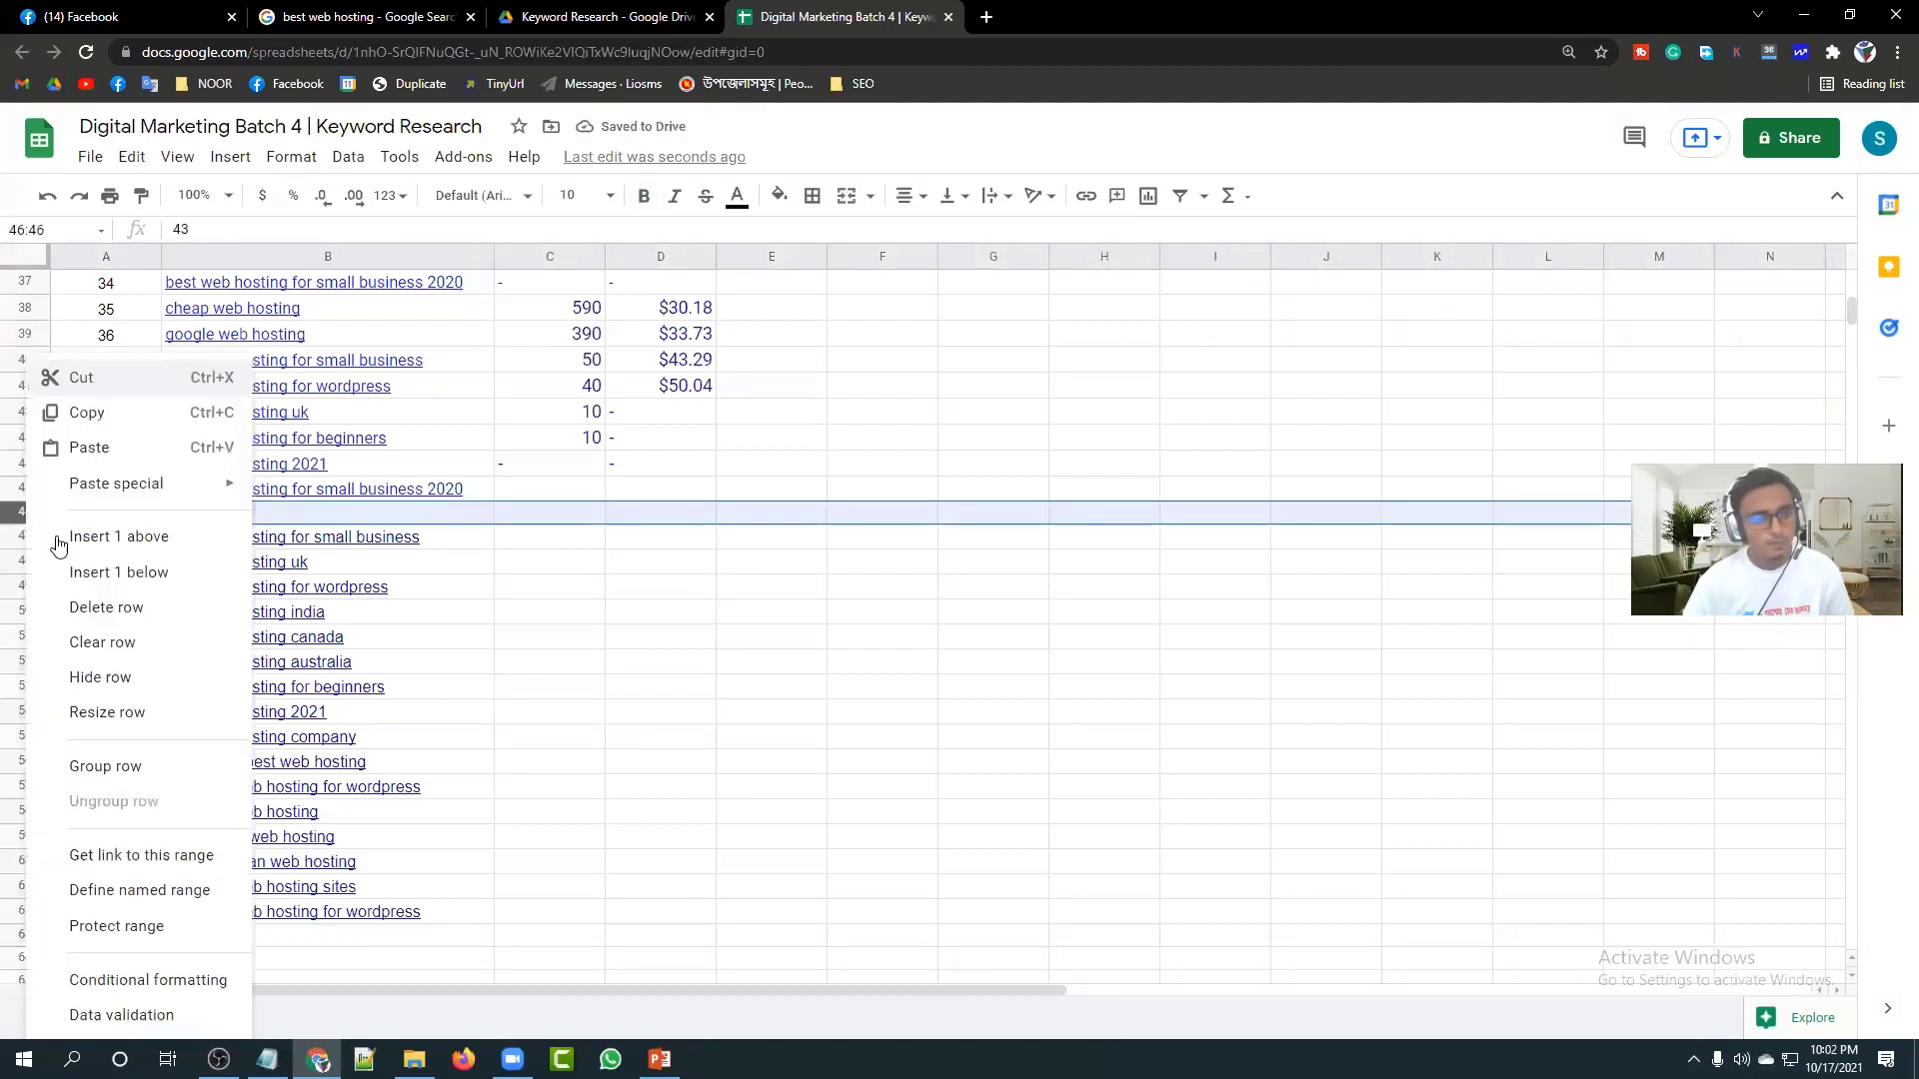
{"action": "left_click", "coordinate": [130, 603]}
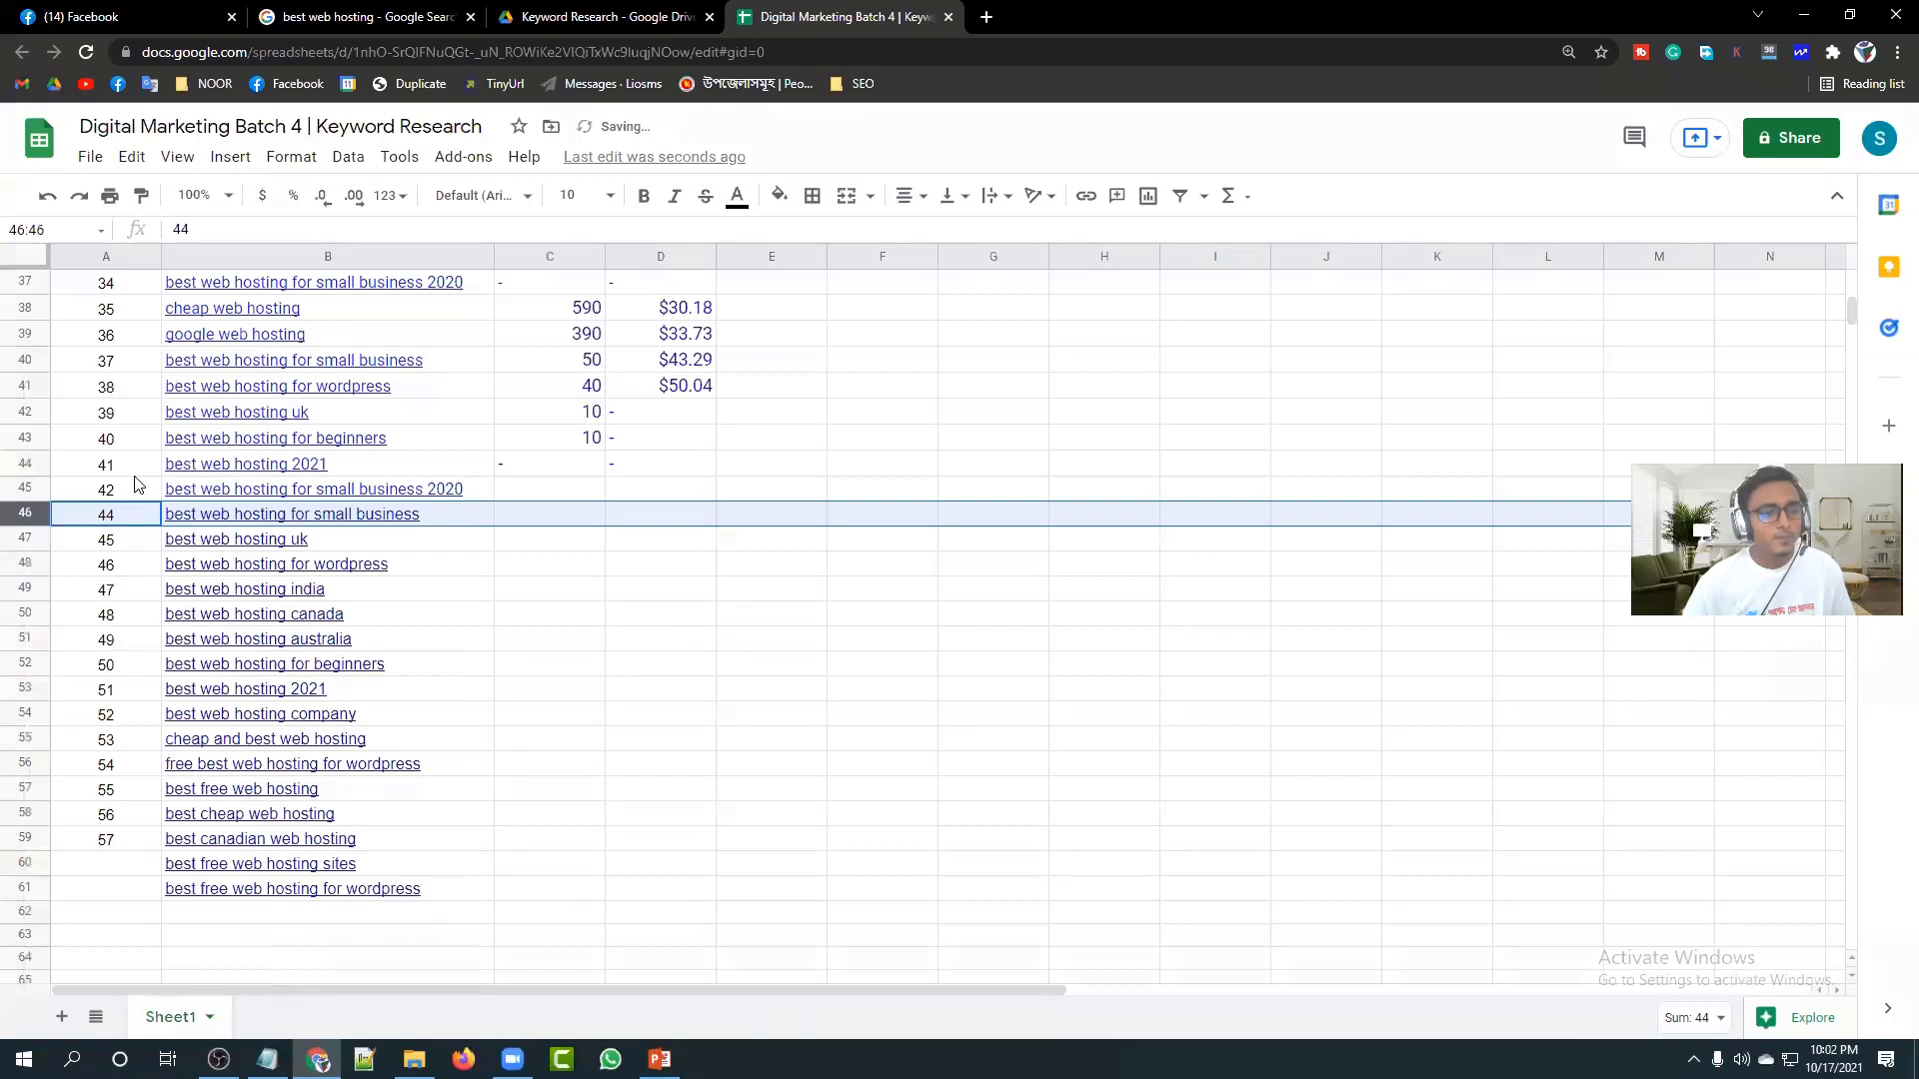
{"action": "left_click_drag", "start_coordinate": [137, 476], "coordinate": [160, 934]}
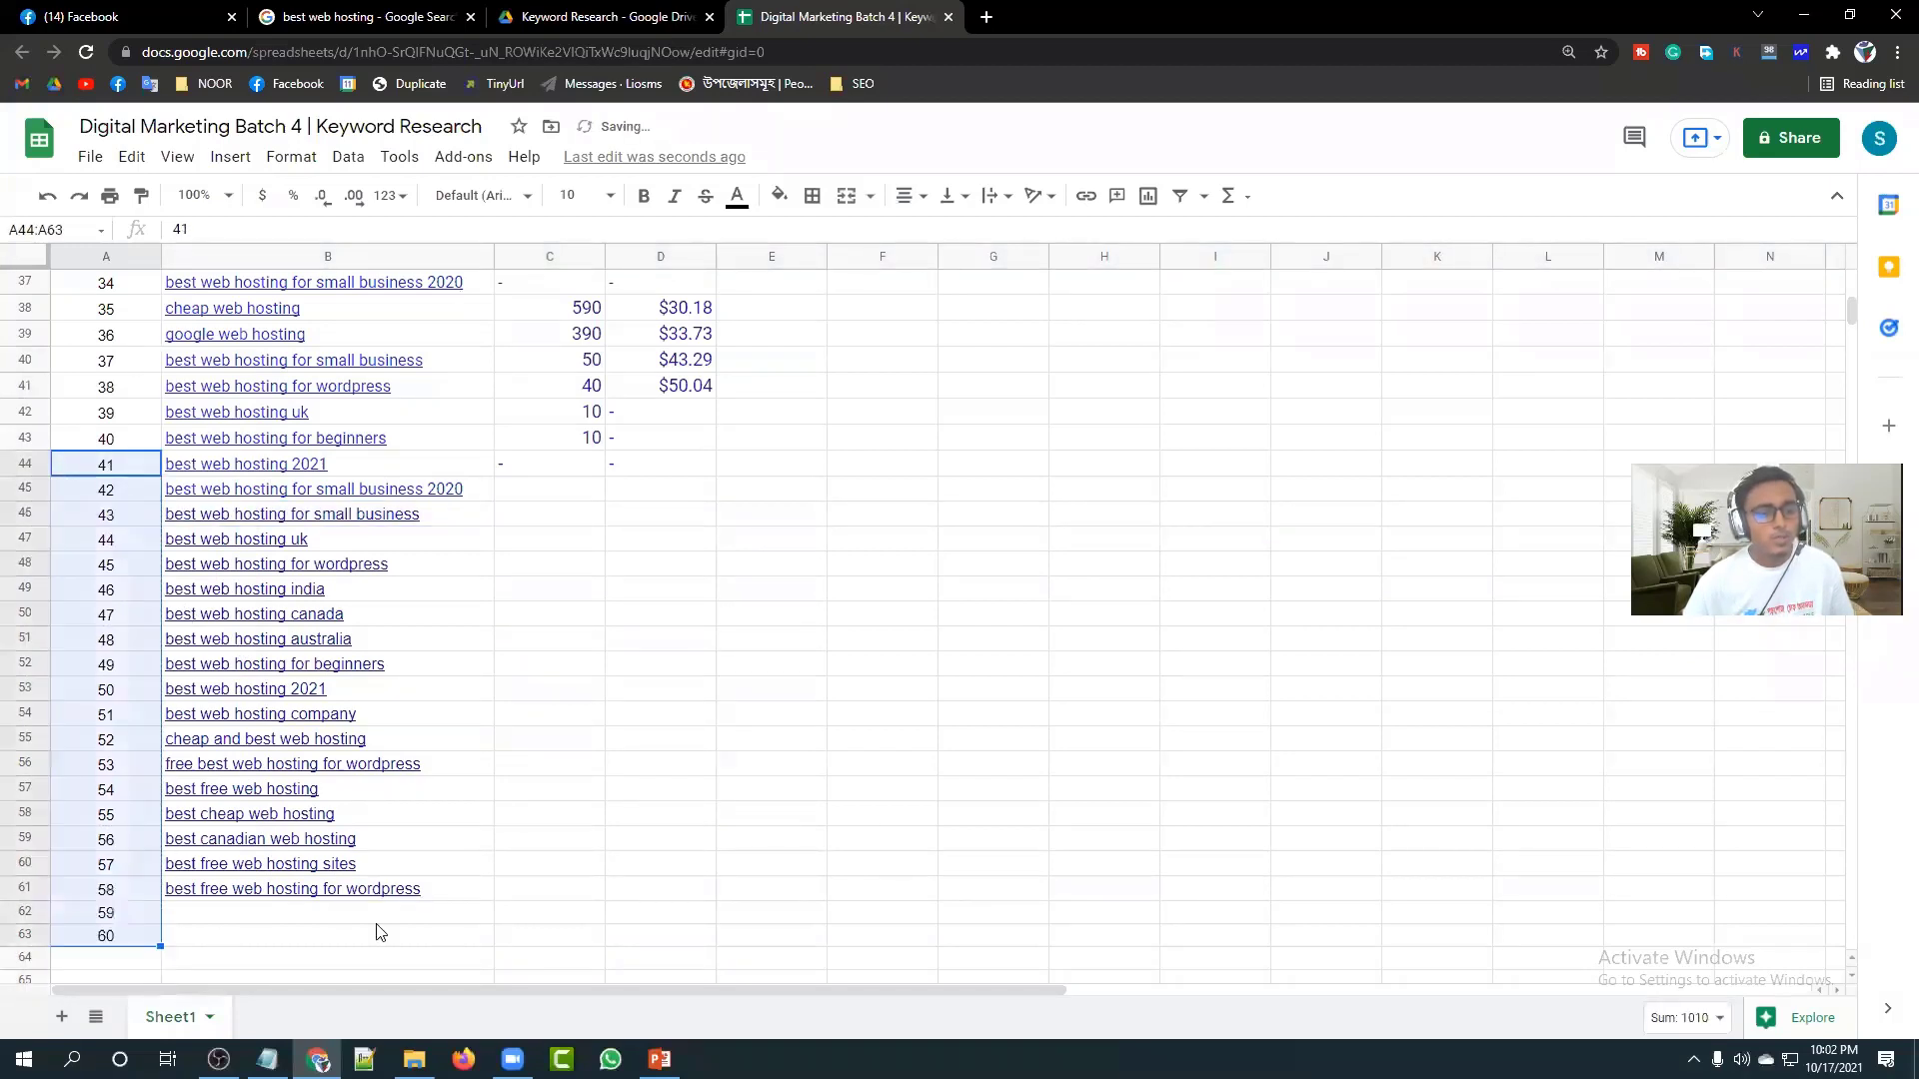
Look through the numbered keyword list in the sheet, from the title row down to the last collected keyword.
{"action": "left_click", "coordinate": [740, 889]}
{"action": "scroll", "coordinate": [737, 880], "scroll_direction": "up", "scroll_amount": 7}
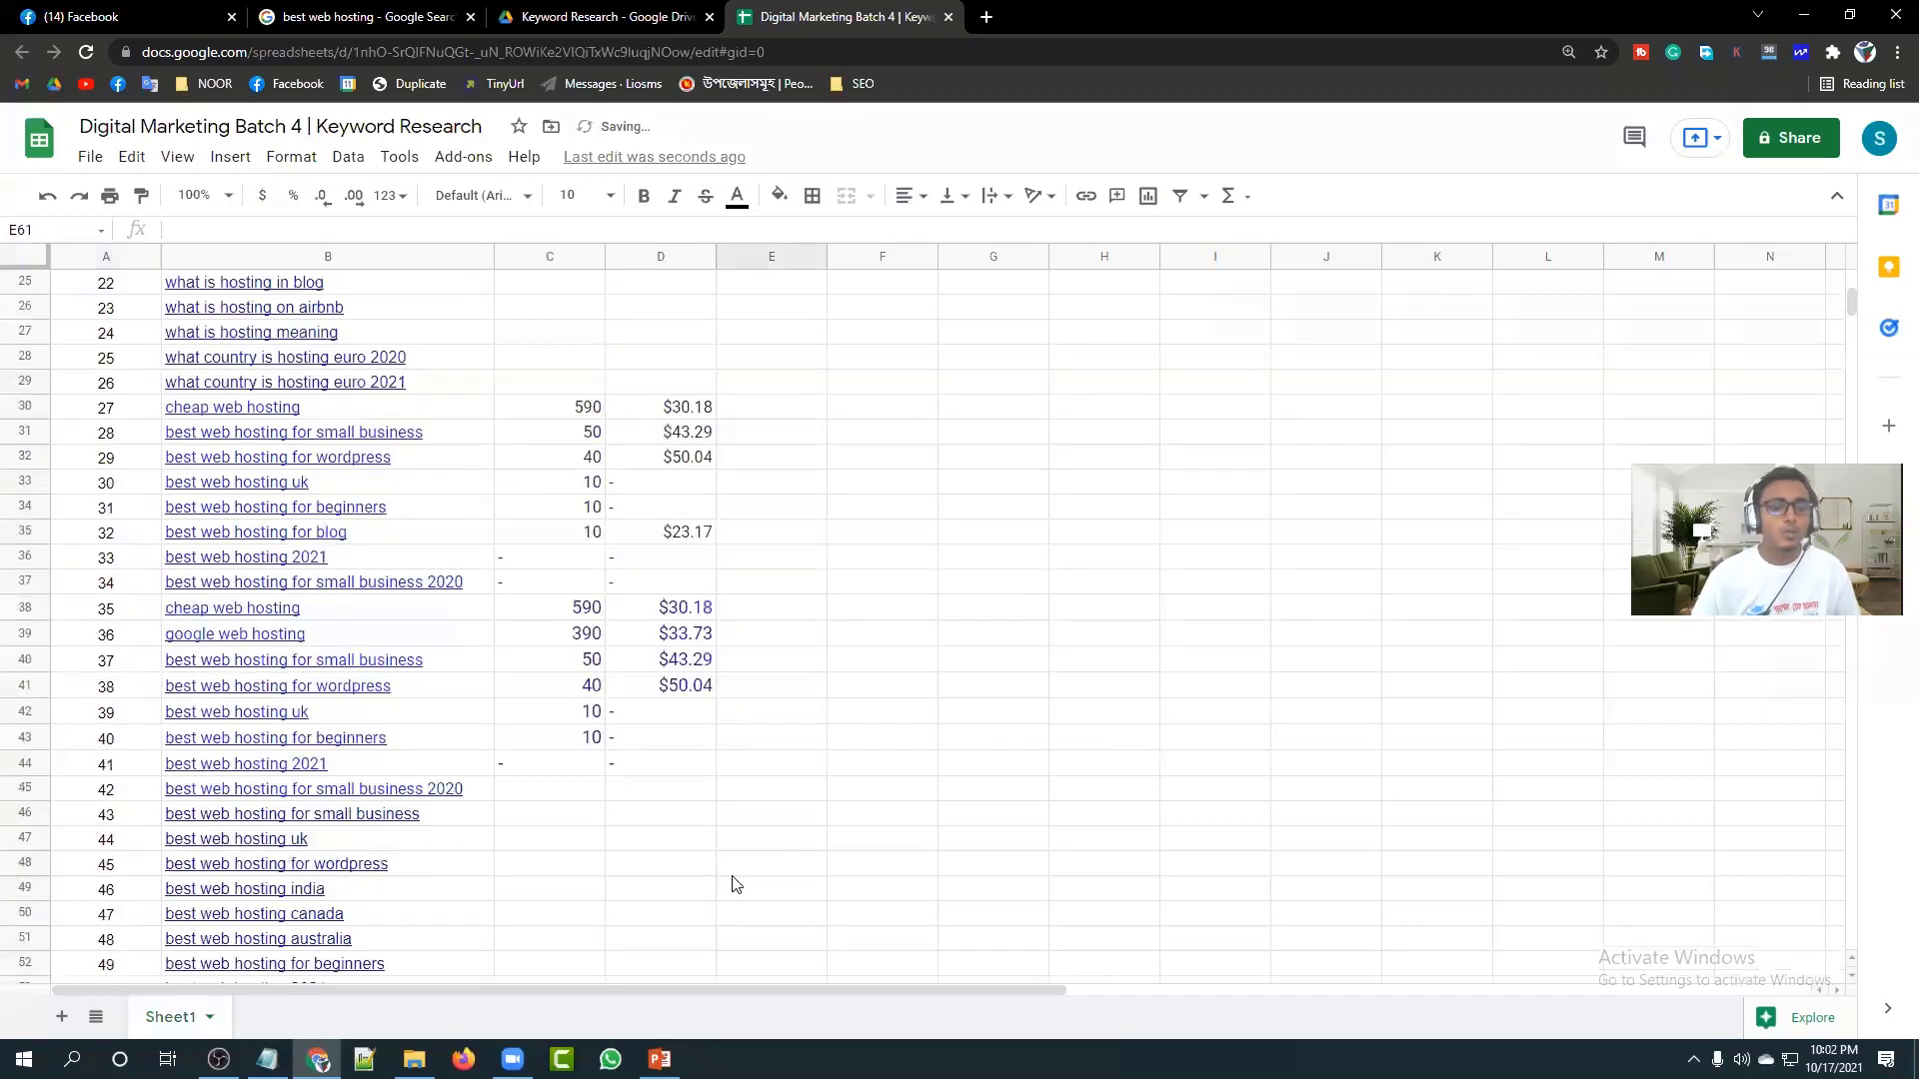
{"action": "scroll", "coordinate": [735, 870], "scroll_direction": "up", "scroll_amount": 3}
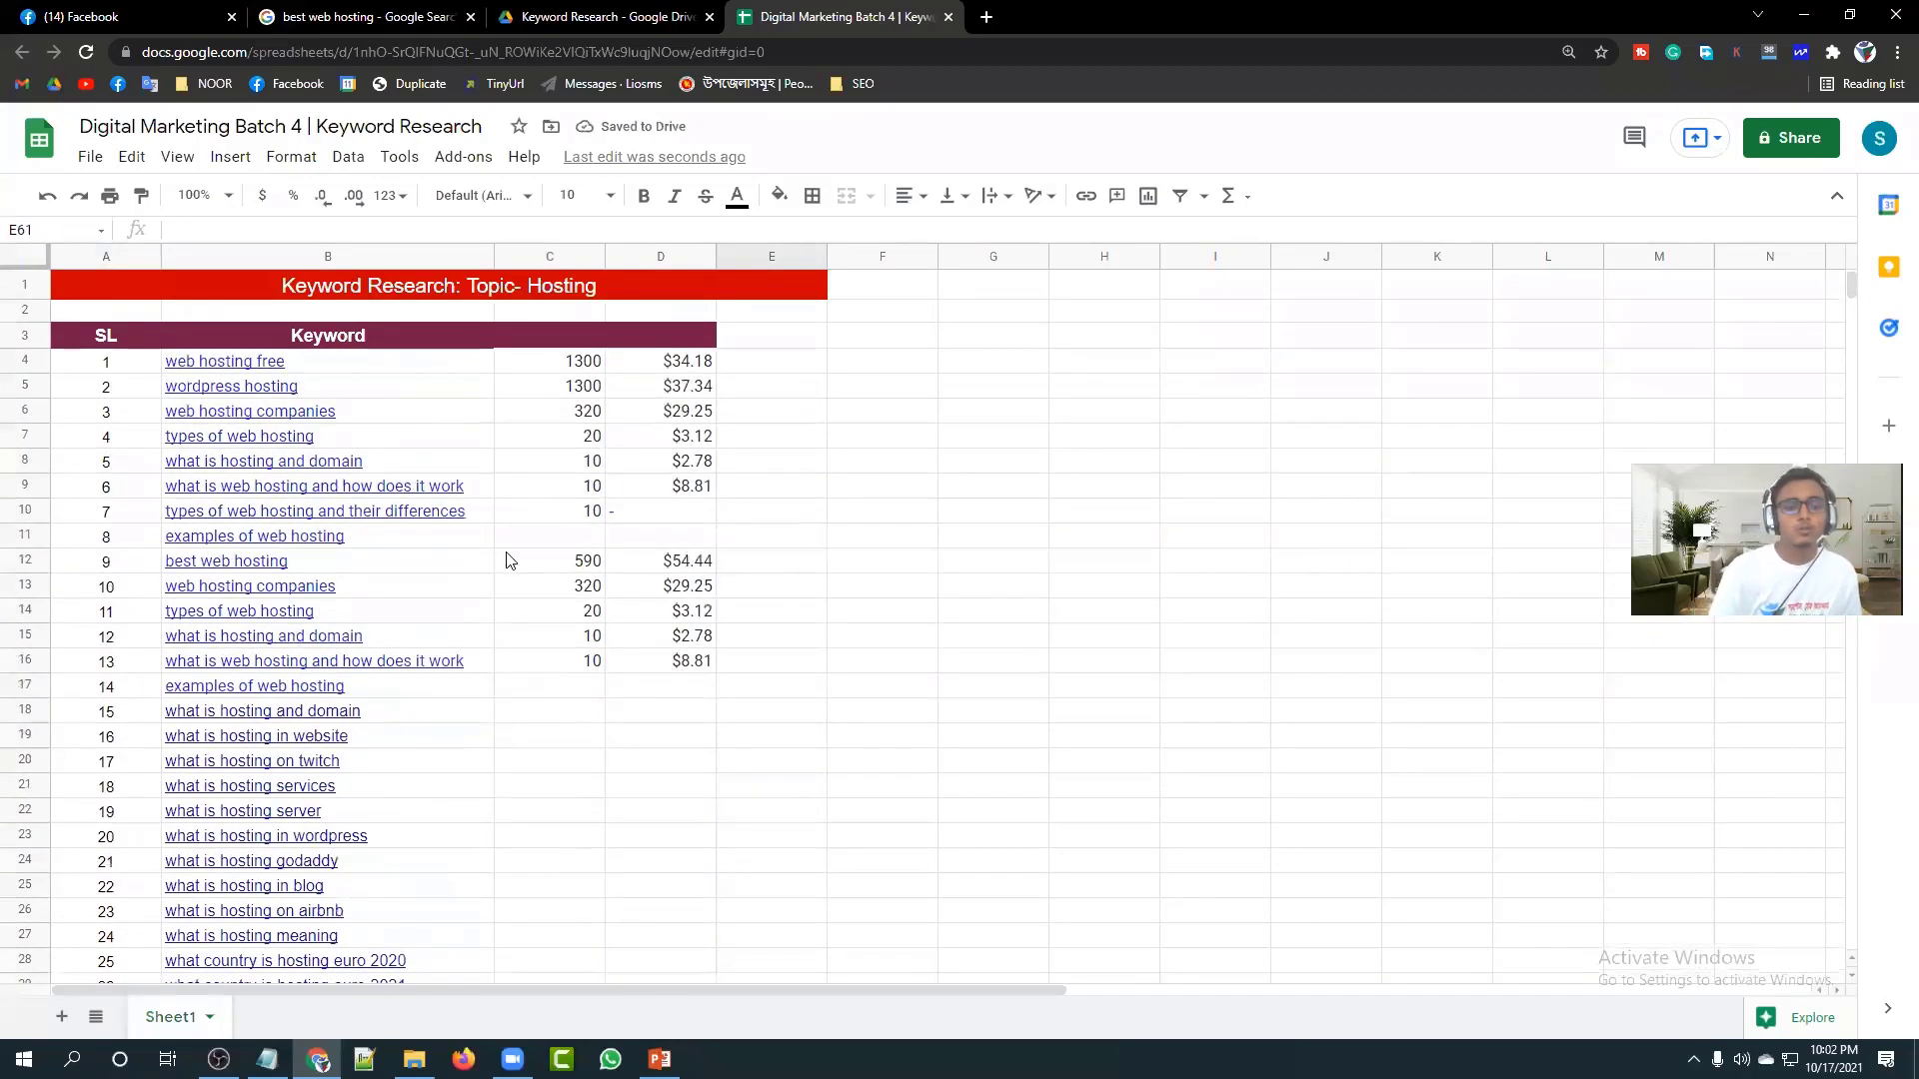
{"action": "scroll", "coordinate": [430, 518], "scroll_direction": "down", "scroll_amount": 3}
{"action": "scroll", "coordinate": [431, 518], "scroll_direction": "down", "scroll_amount": 8}
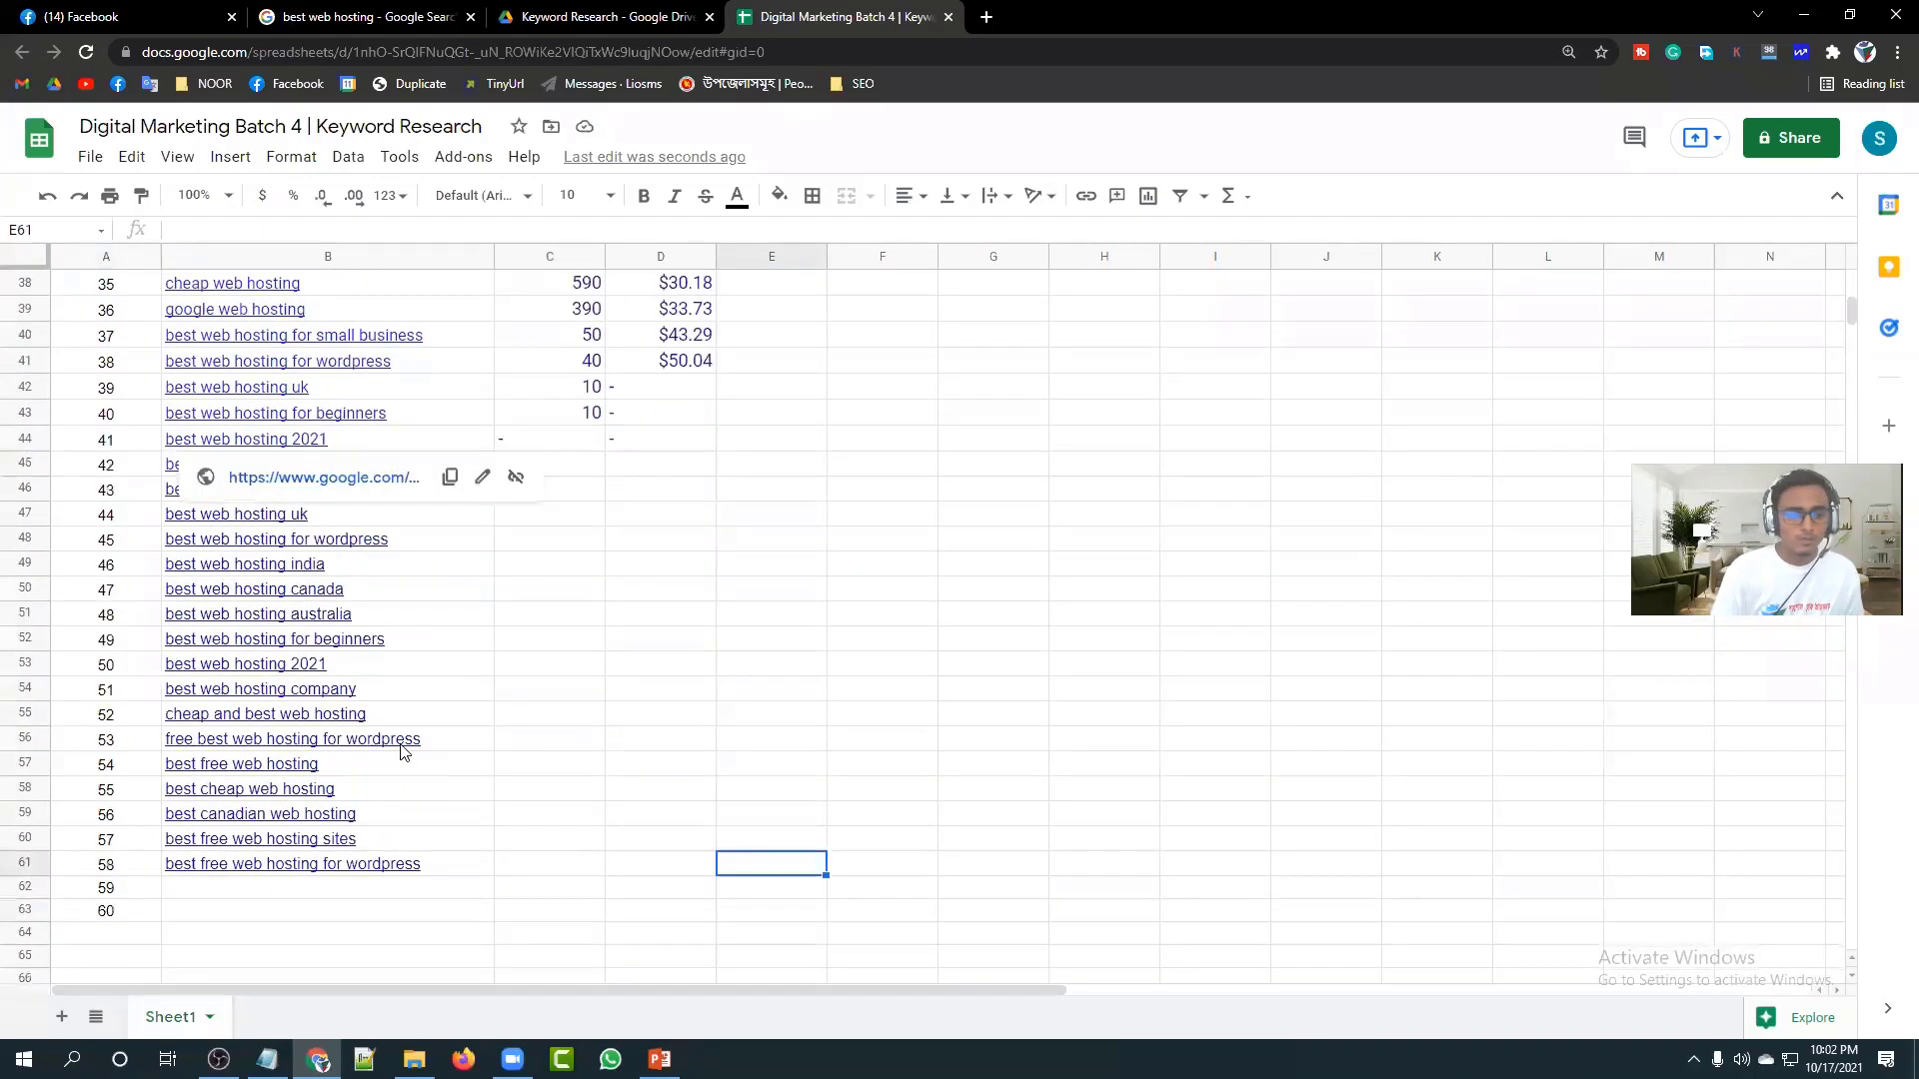
Switch to the SEO presentation in PowerPoint and examine the investigational query words on slide 16, "3 Basic stages of Query intent (Extra)".
{"action": "left_click", "coordinate": [660, 1060]}
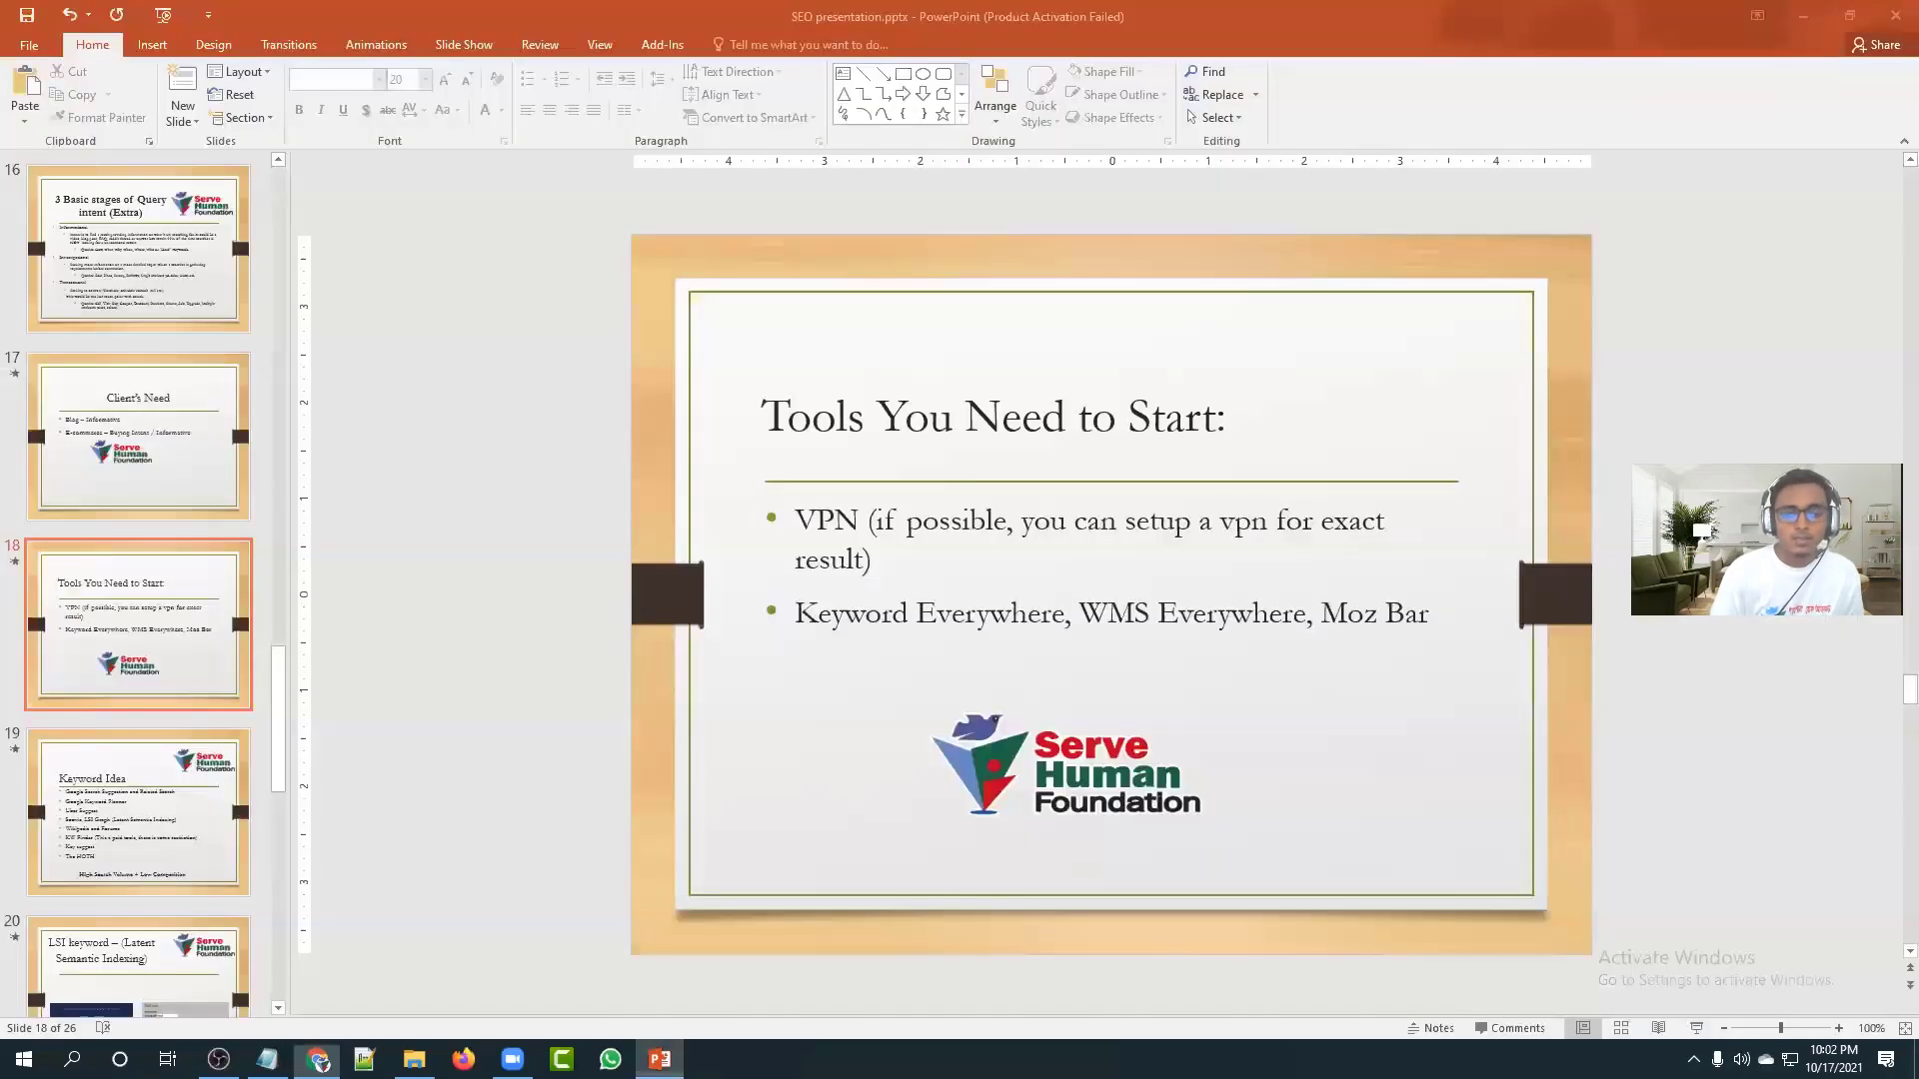
{"action": "key", "text": "Up"}
{"action": "key", "text": "Up"}
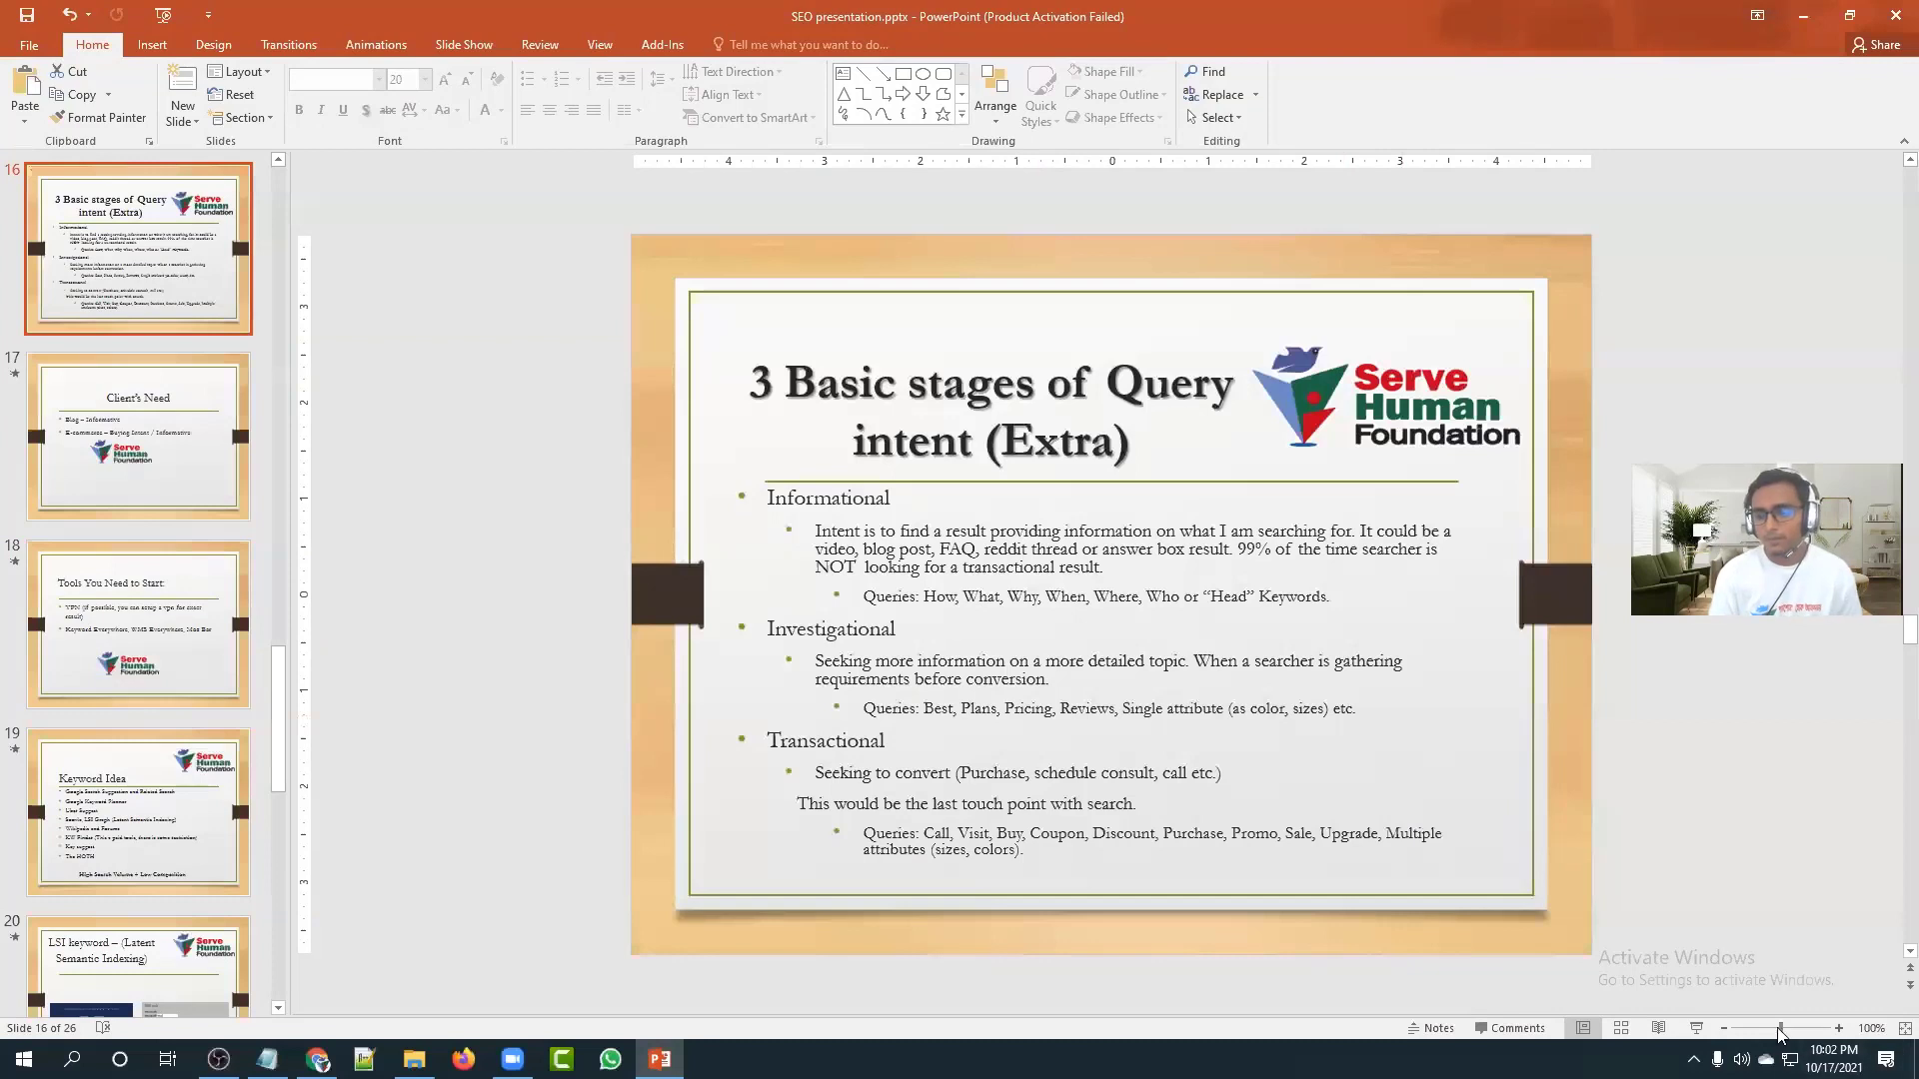
{"action": "left_click", "coordinate": [879, 598]}
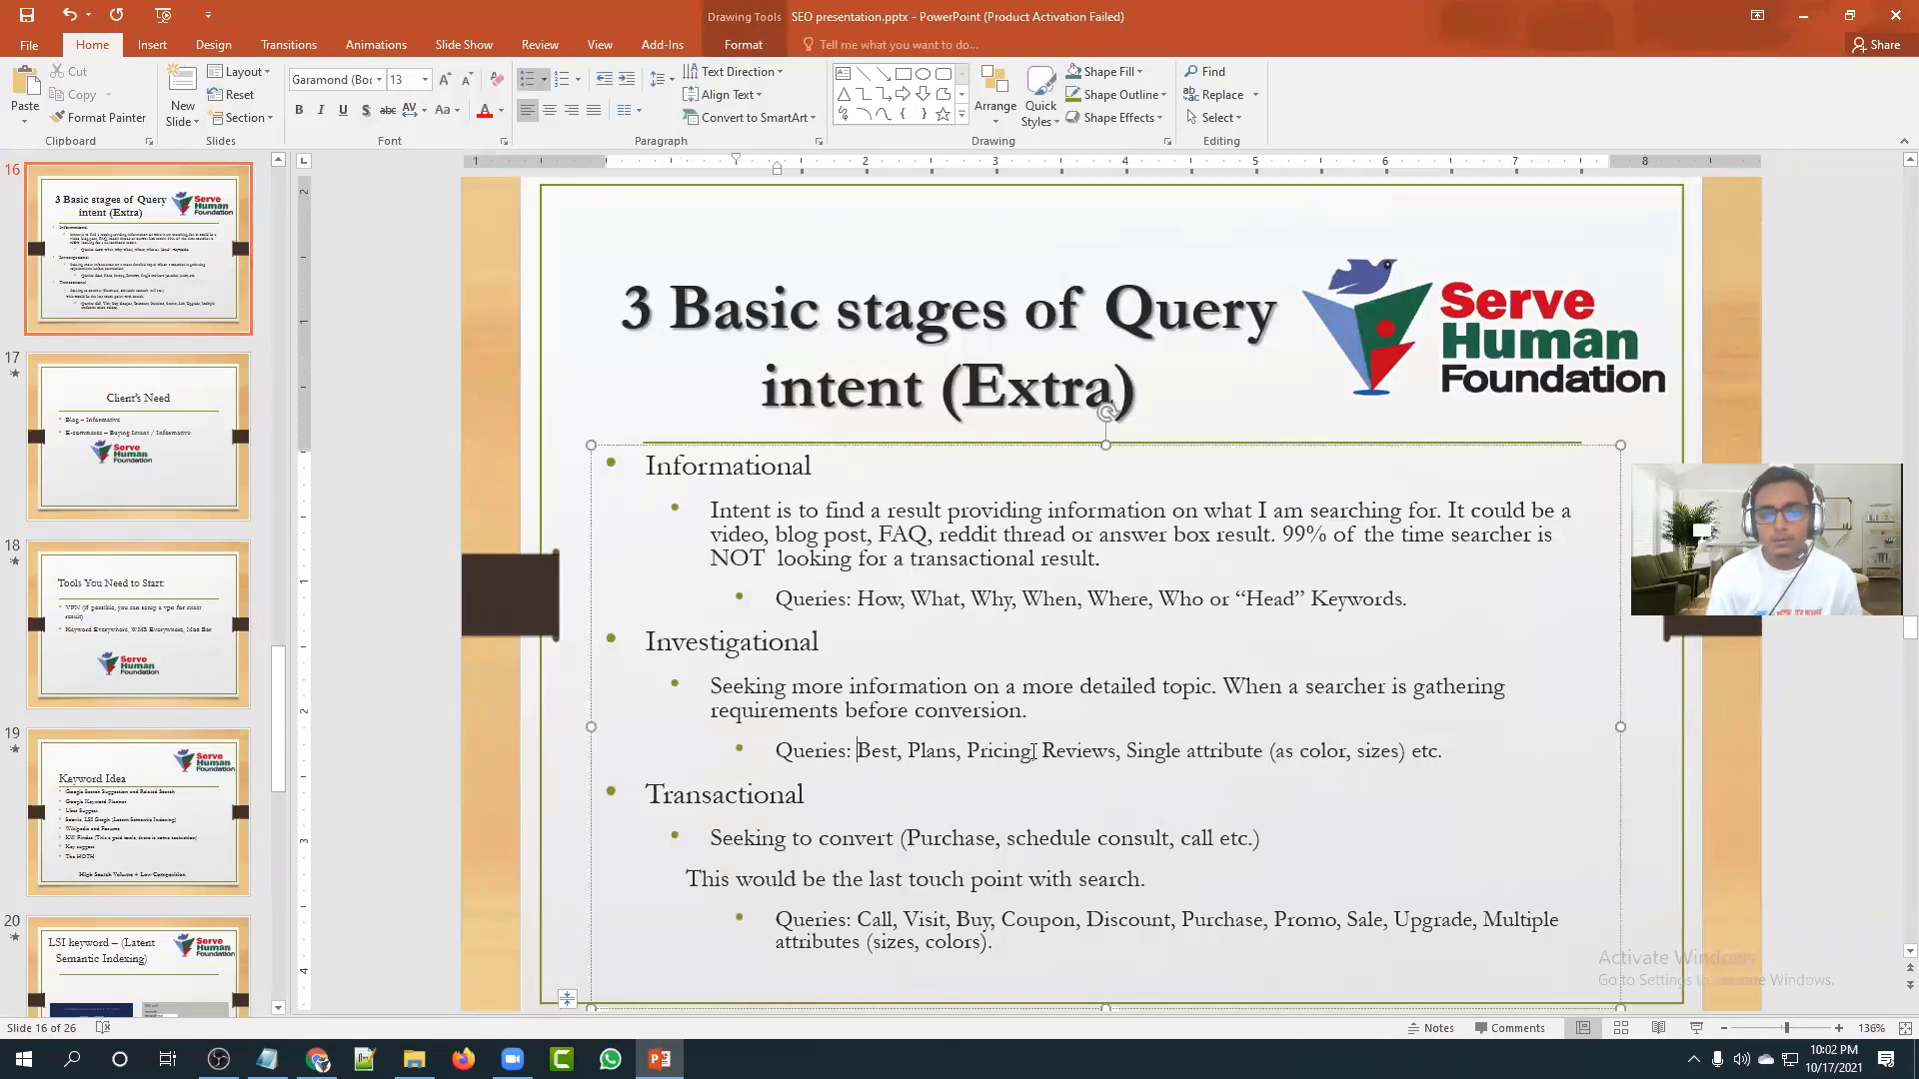
{"action": "left_click_drag", "start_coordinate": [1116, 751], "coordinate": [1043, 752]}
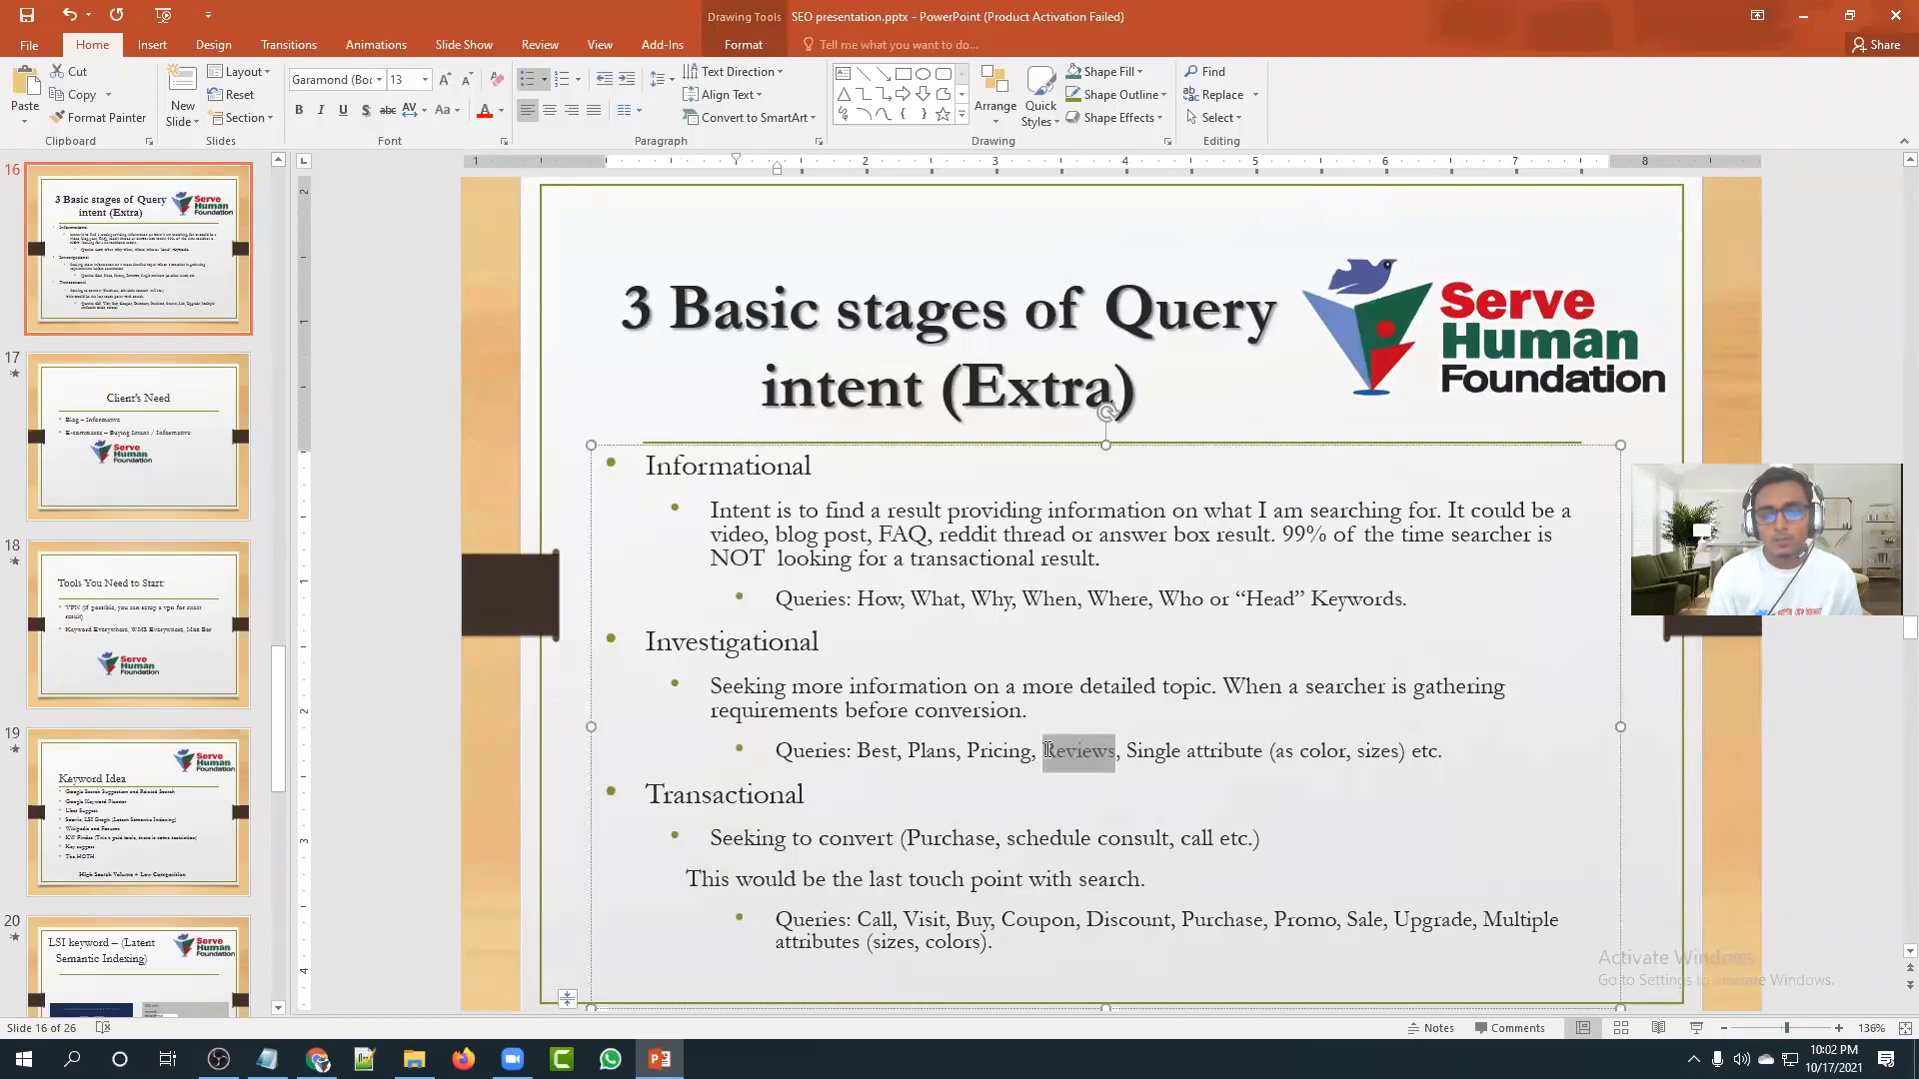
Return to the Google search page in Chrome and search for "web hosting review" instead of "best web hosting".
{"action": "left_click", "coordinate": [317, 1058]}
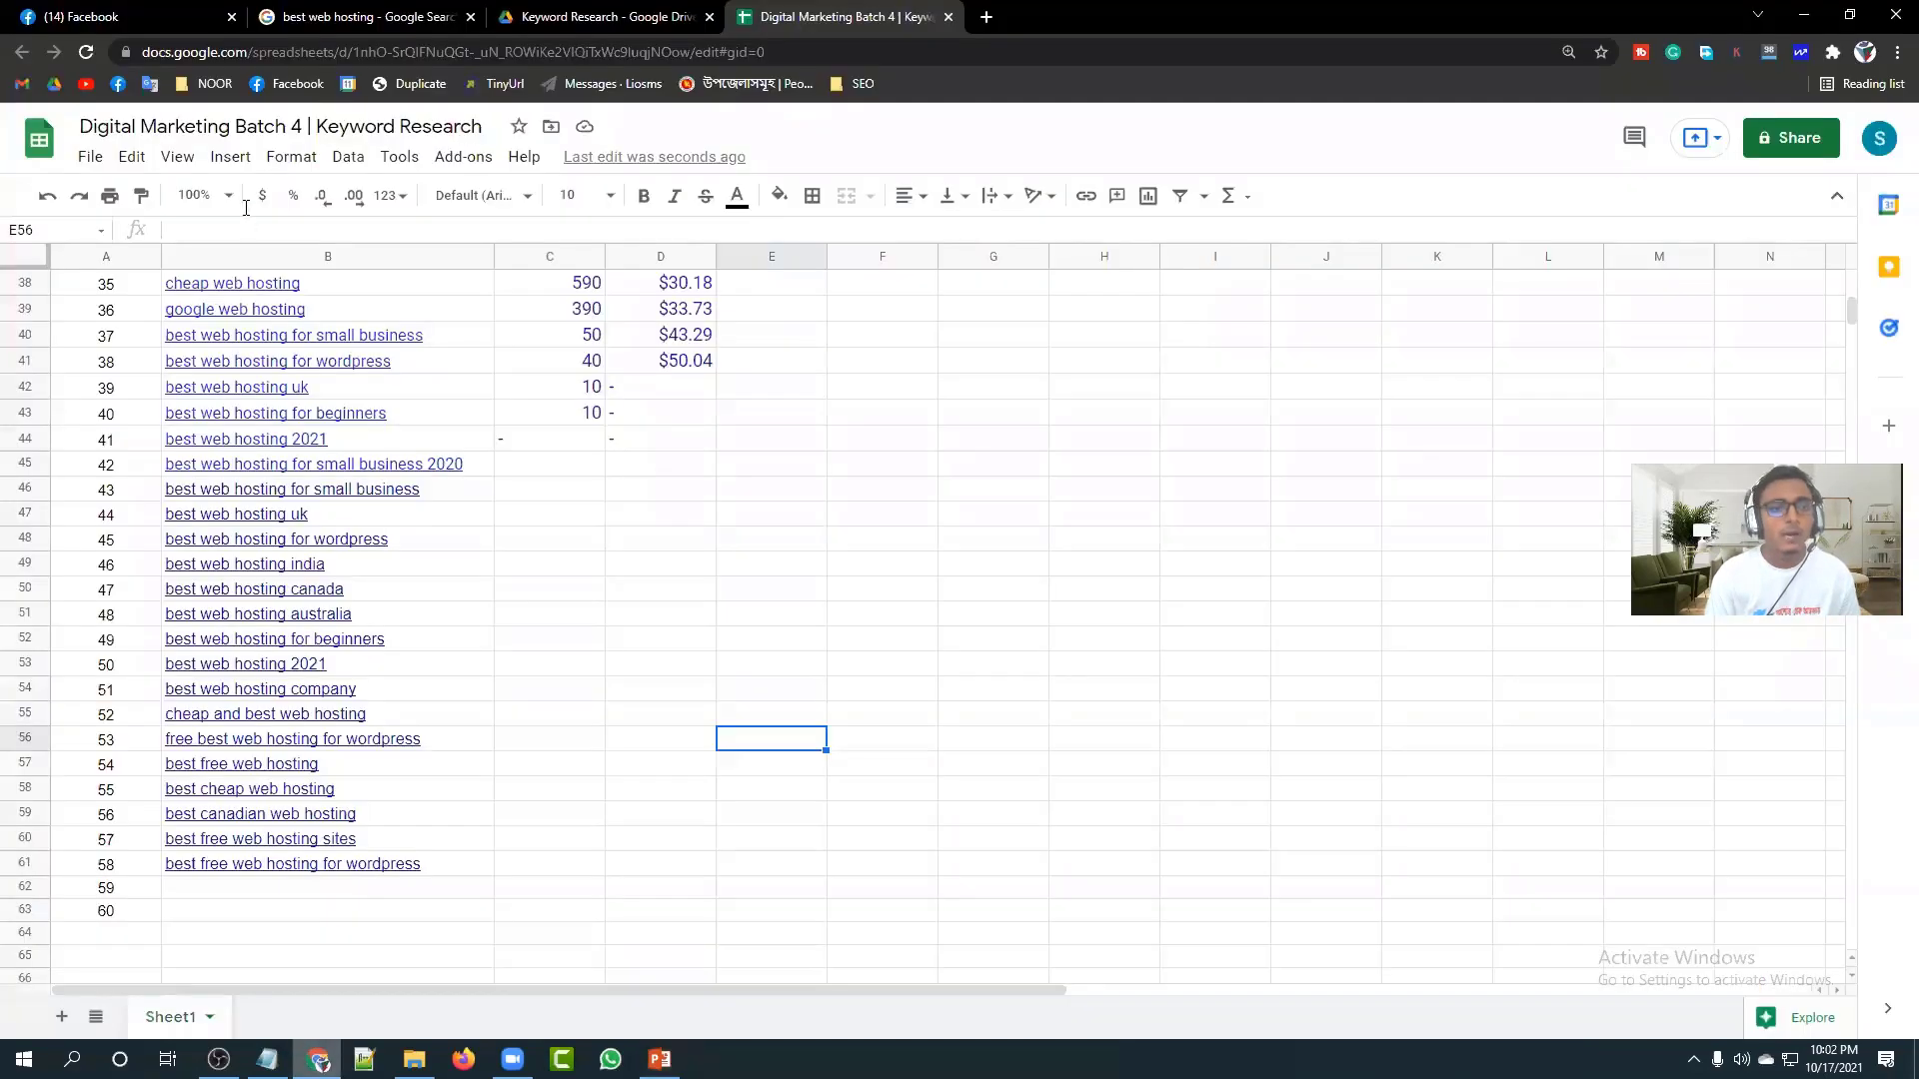
{"action": "left_click", "coordinate": [315, 18]}
{"action": "scroll", "coordinate": [398, 312], "scroll_direction": "up", "scroll_amount": 10}
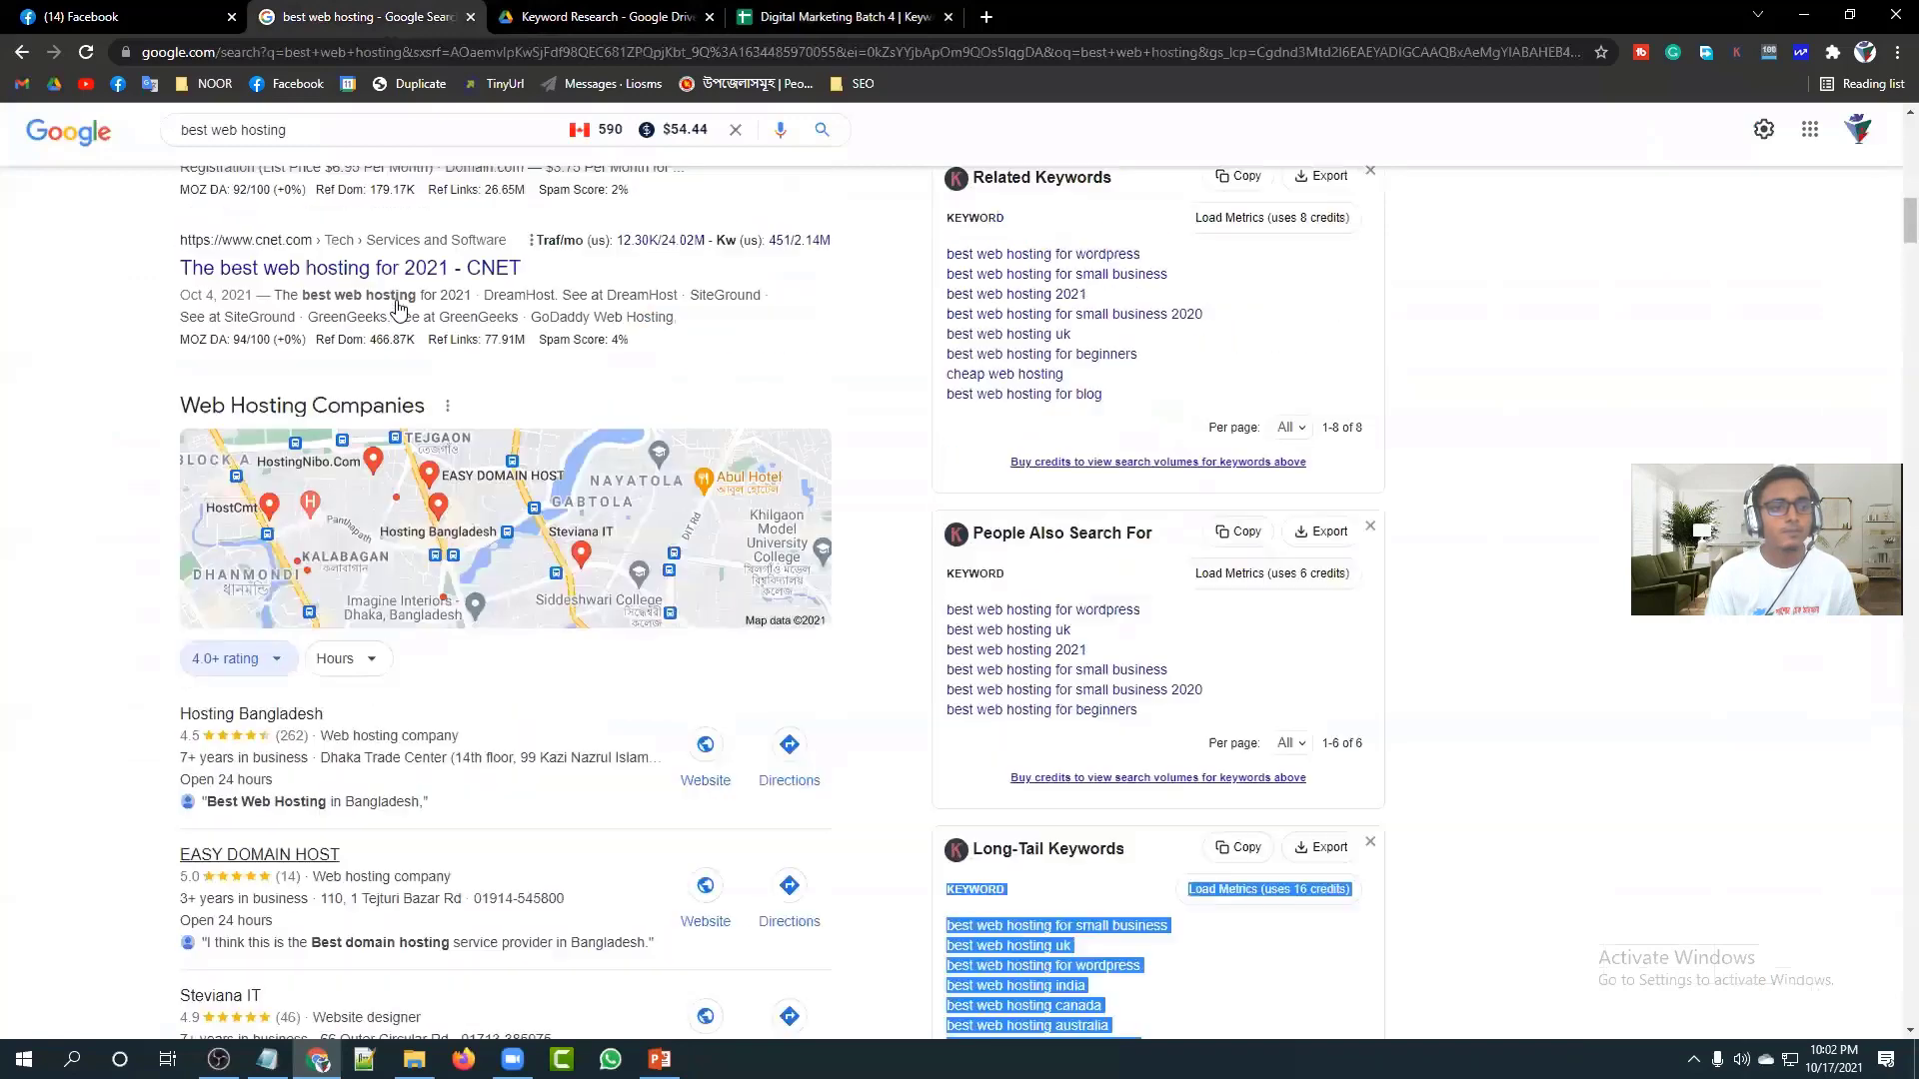
{"action": "left_click_drag", "start_coordinate": [214, 130], "coordinate": [182, 137]}
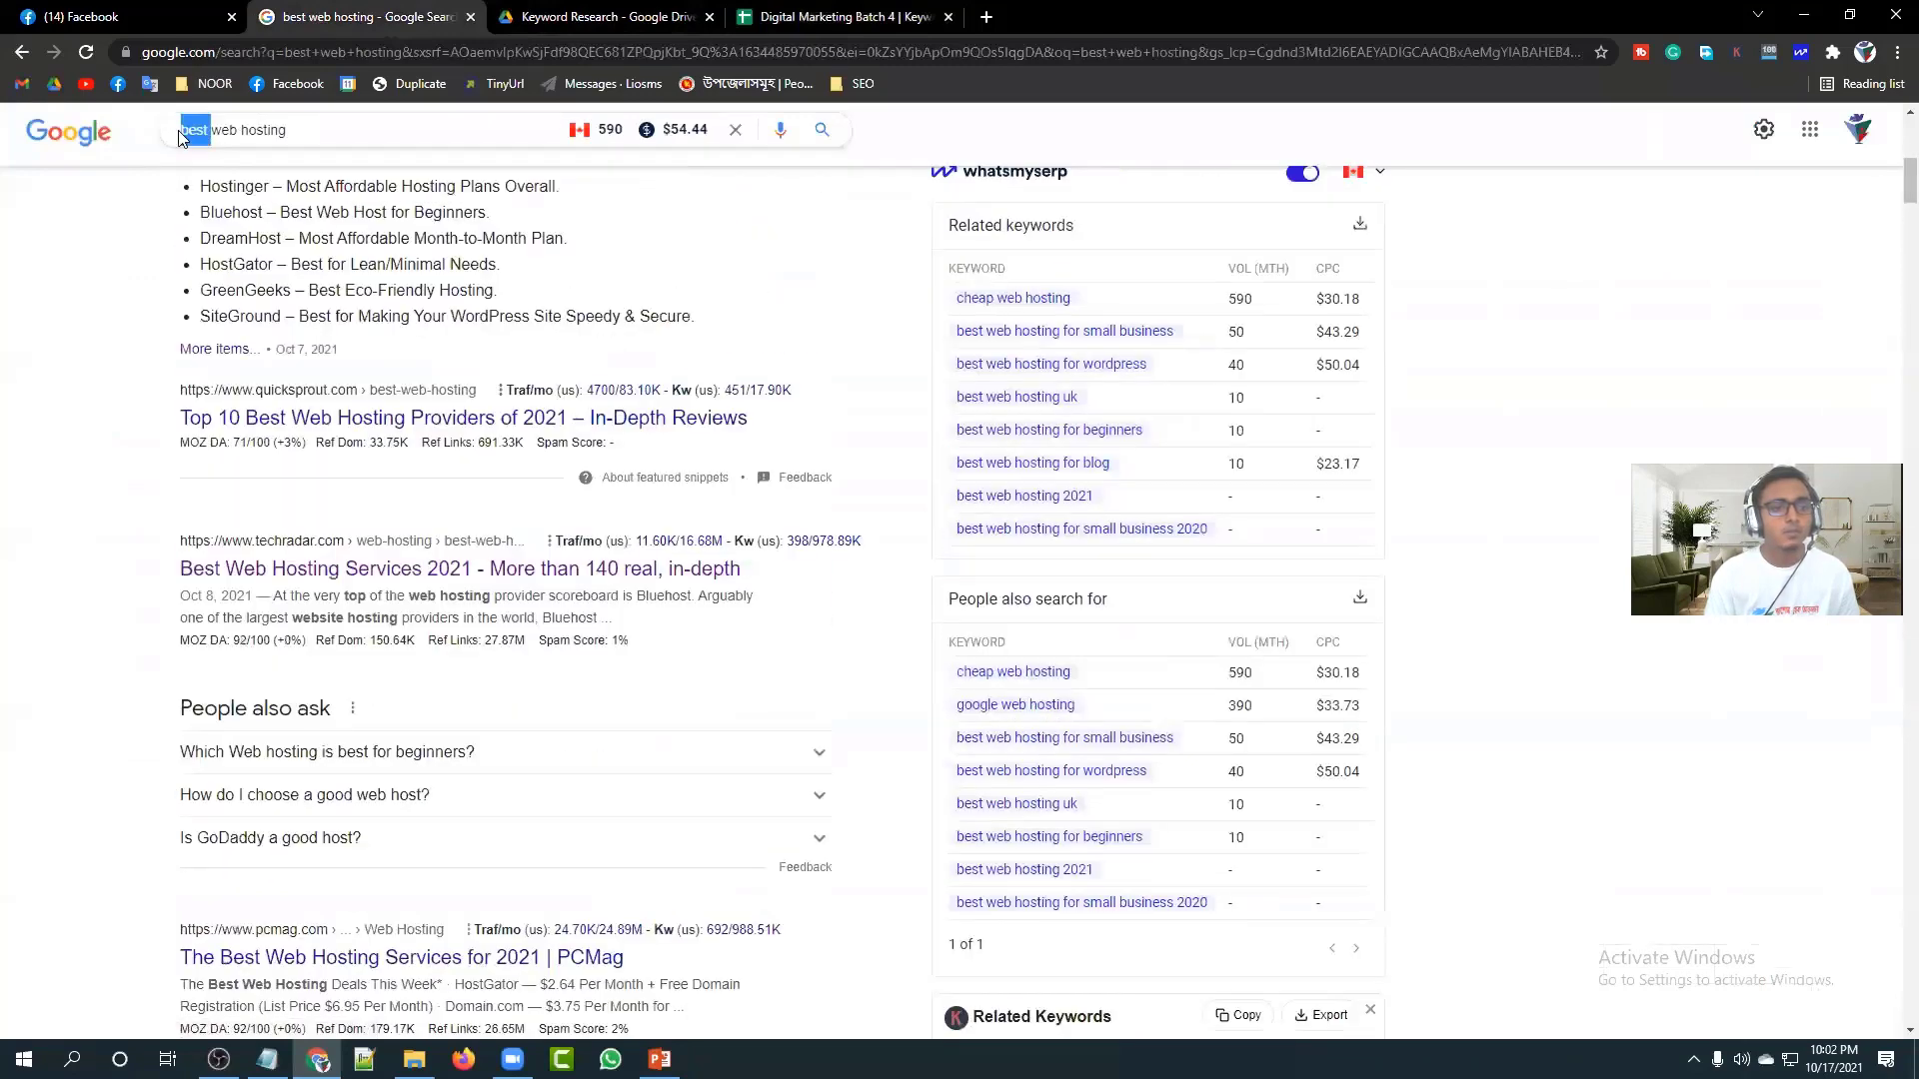
{"action": "key", "text": "BackSpace"}
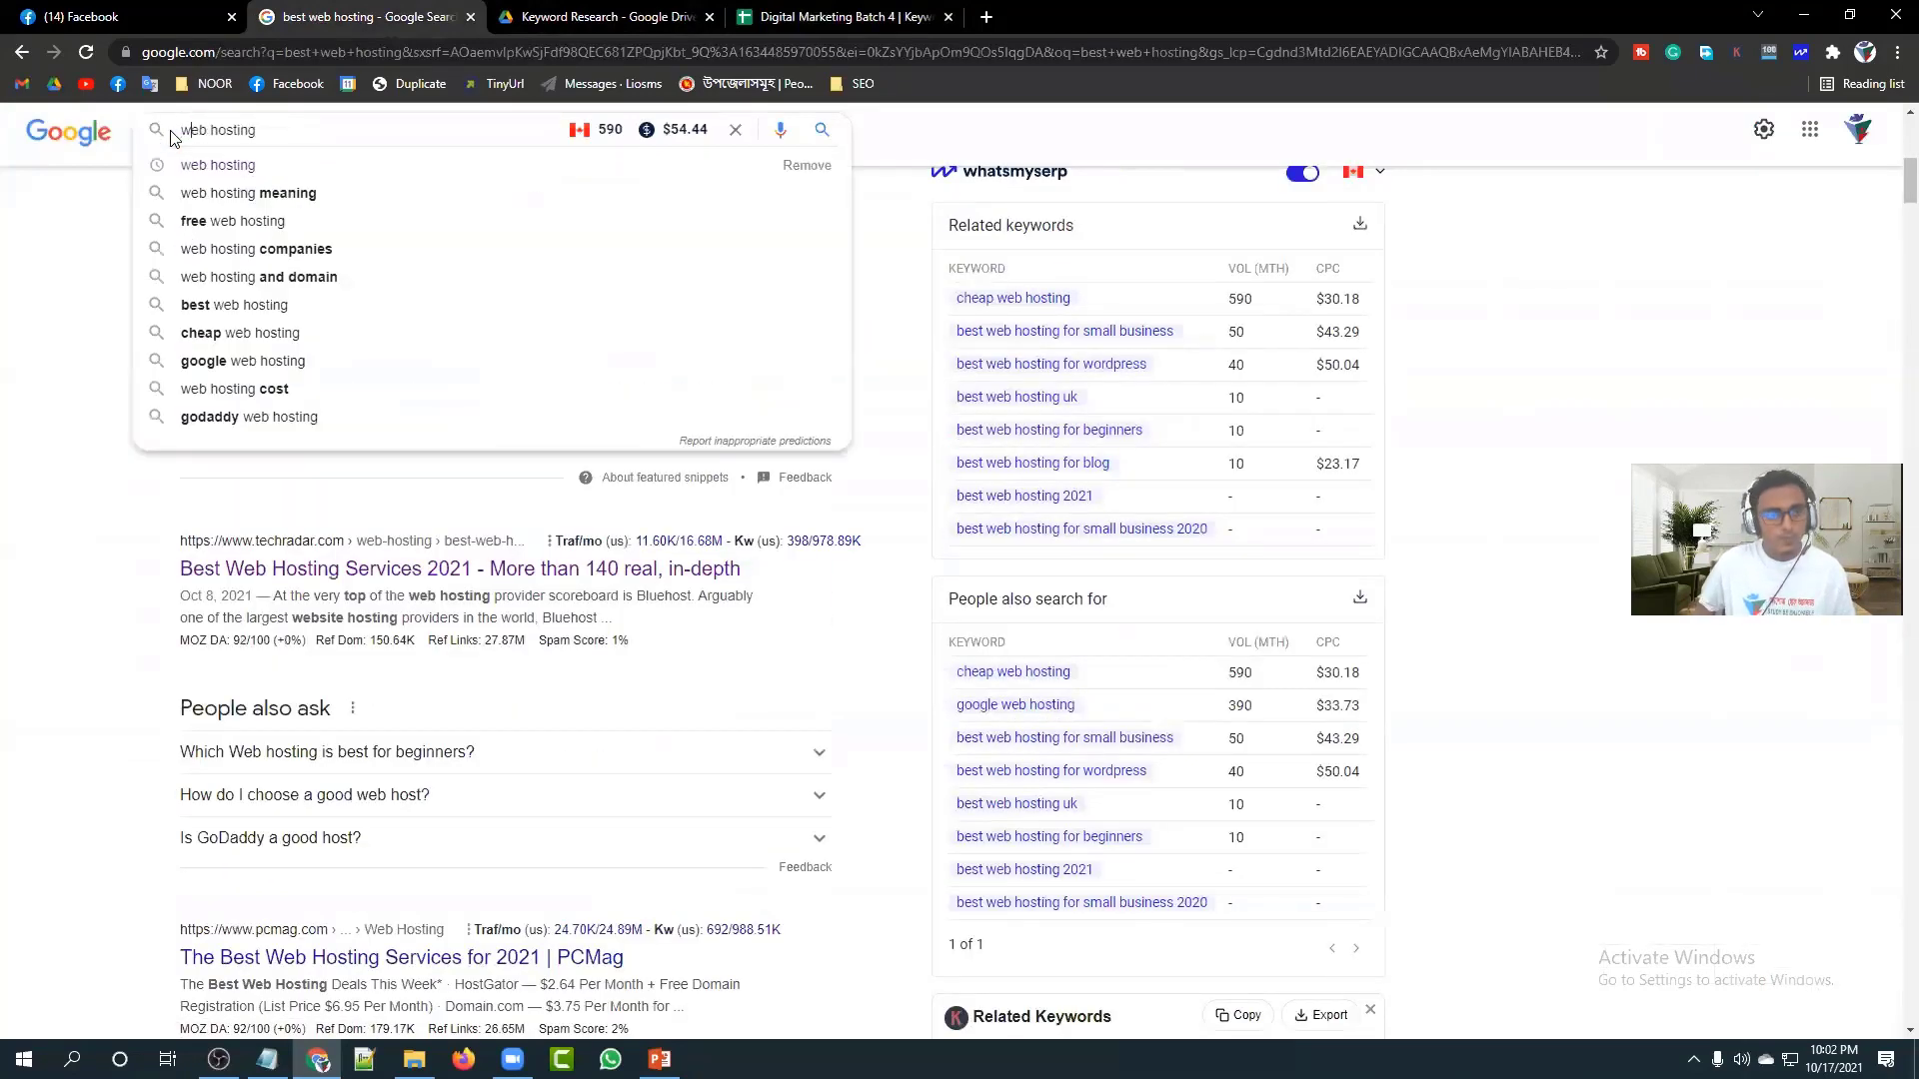
{"action": "type", "text": "revi"}
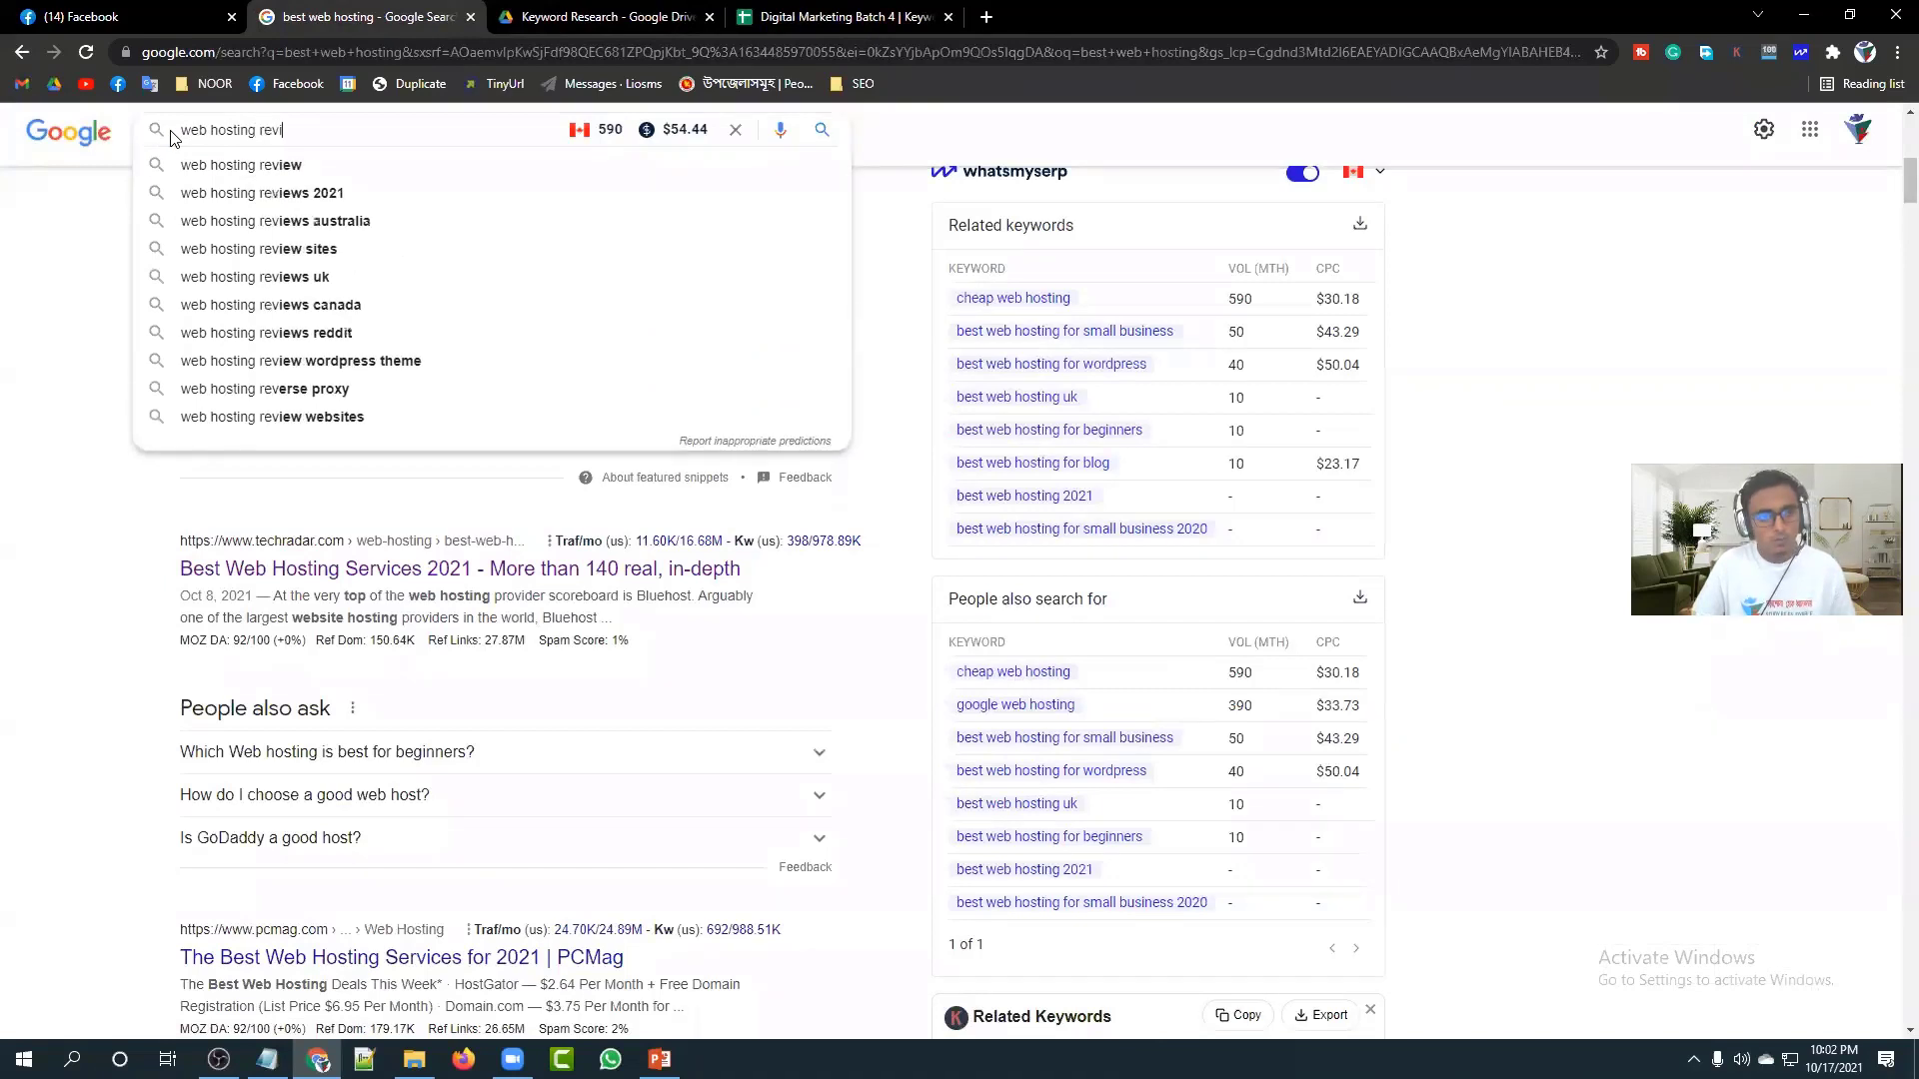
{"action": "left_click", "coordinate": [275, 166]}
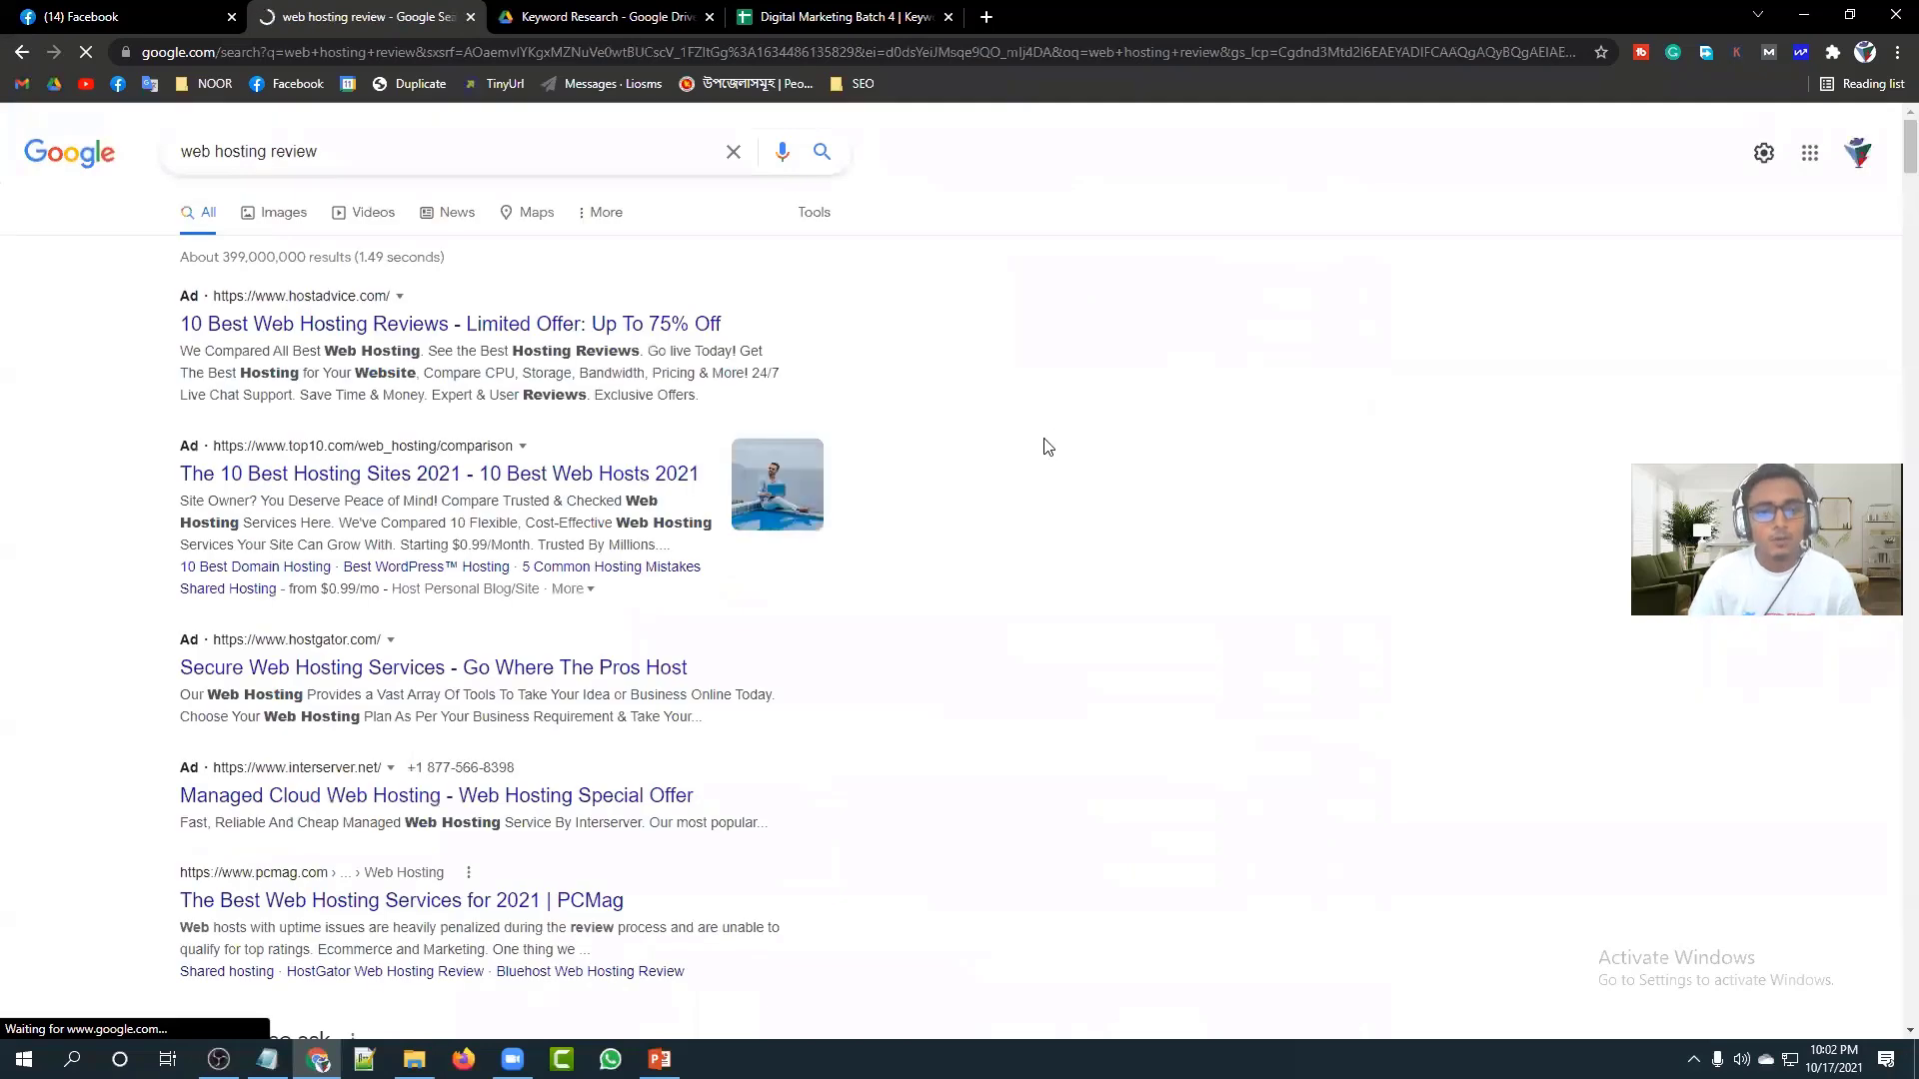
Copy the Long-Tail Keywords list, including its header, from the "web hosting review" Google search results.
{"action": "scroll", "coordinate": [1049, 447], "scroll_direction": "down", "scroll_amount": 5}
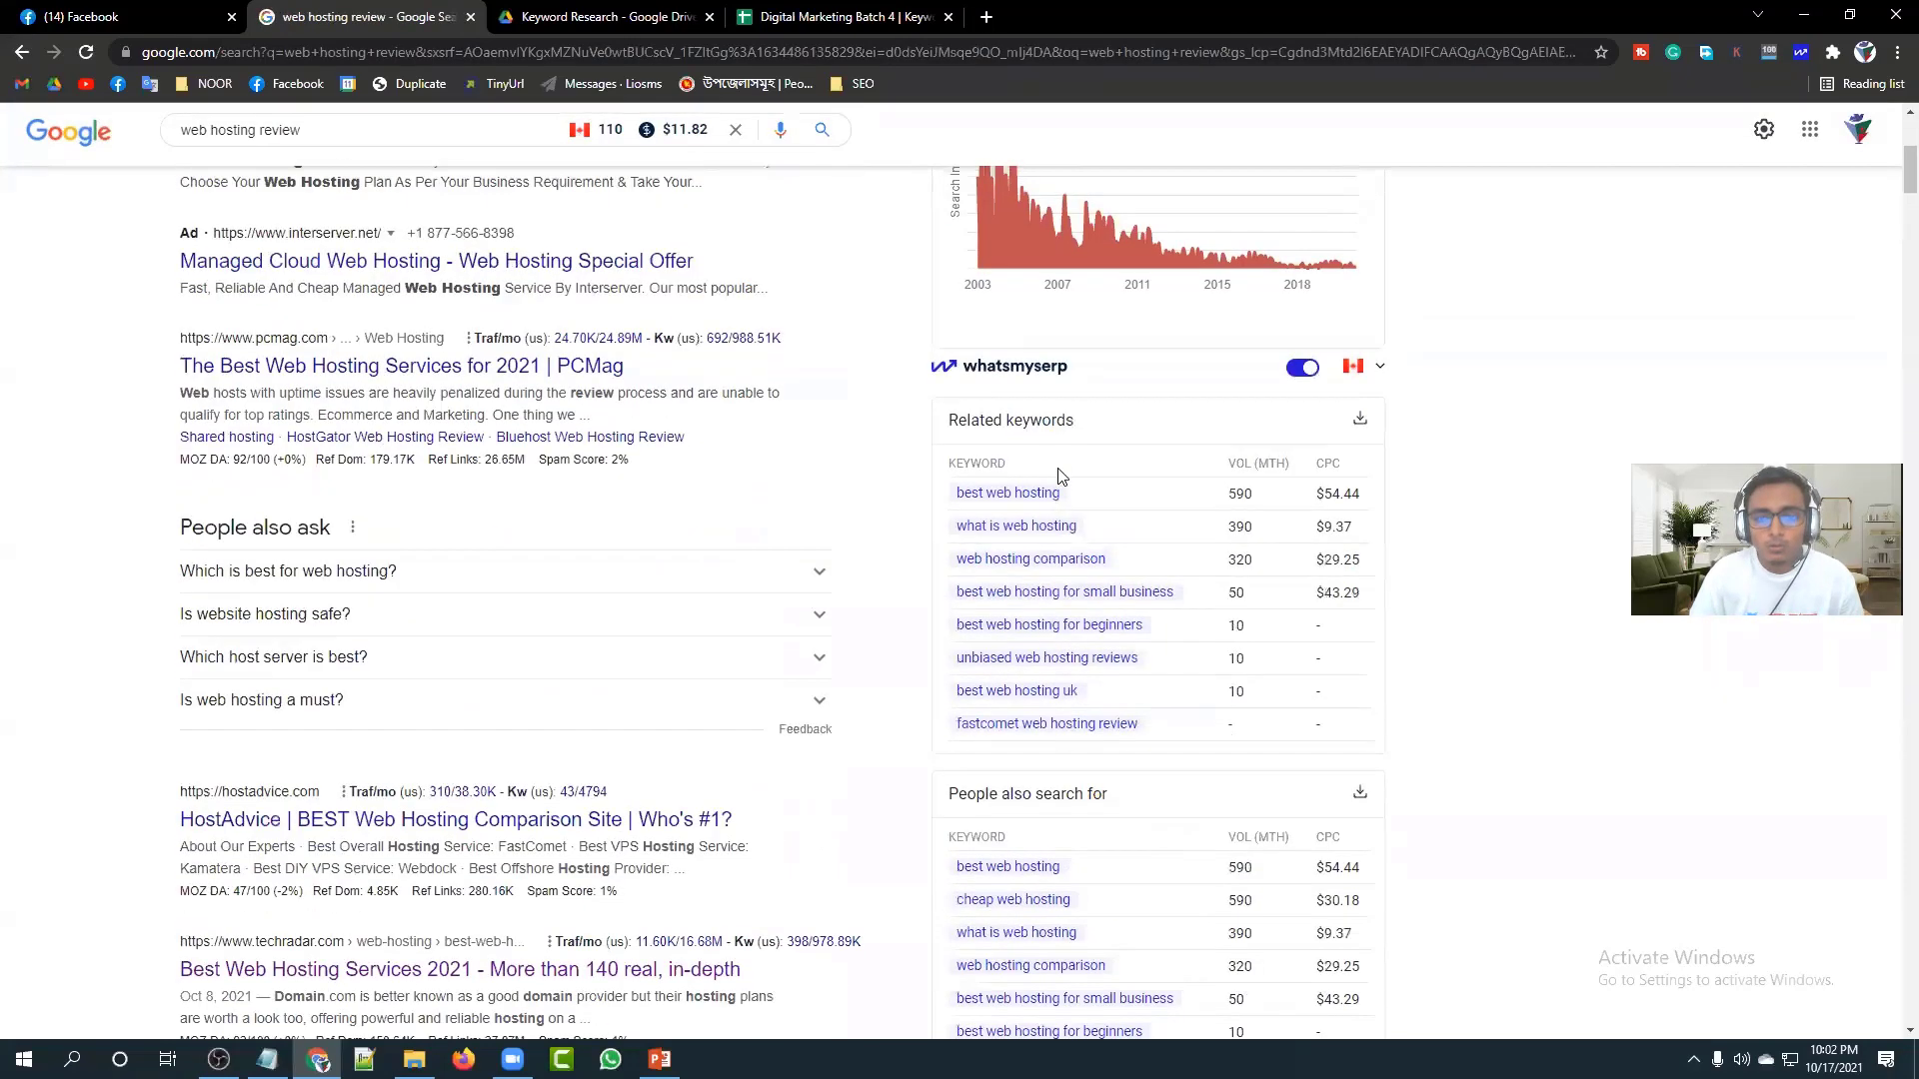
{"action": "scroll", "coordinate": [1062, 477], "scroll_direction": "down", "scroll_amount": 11}
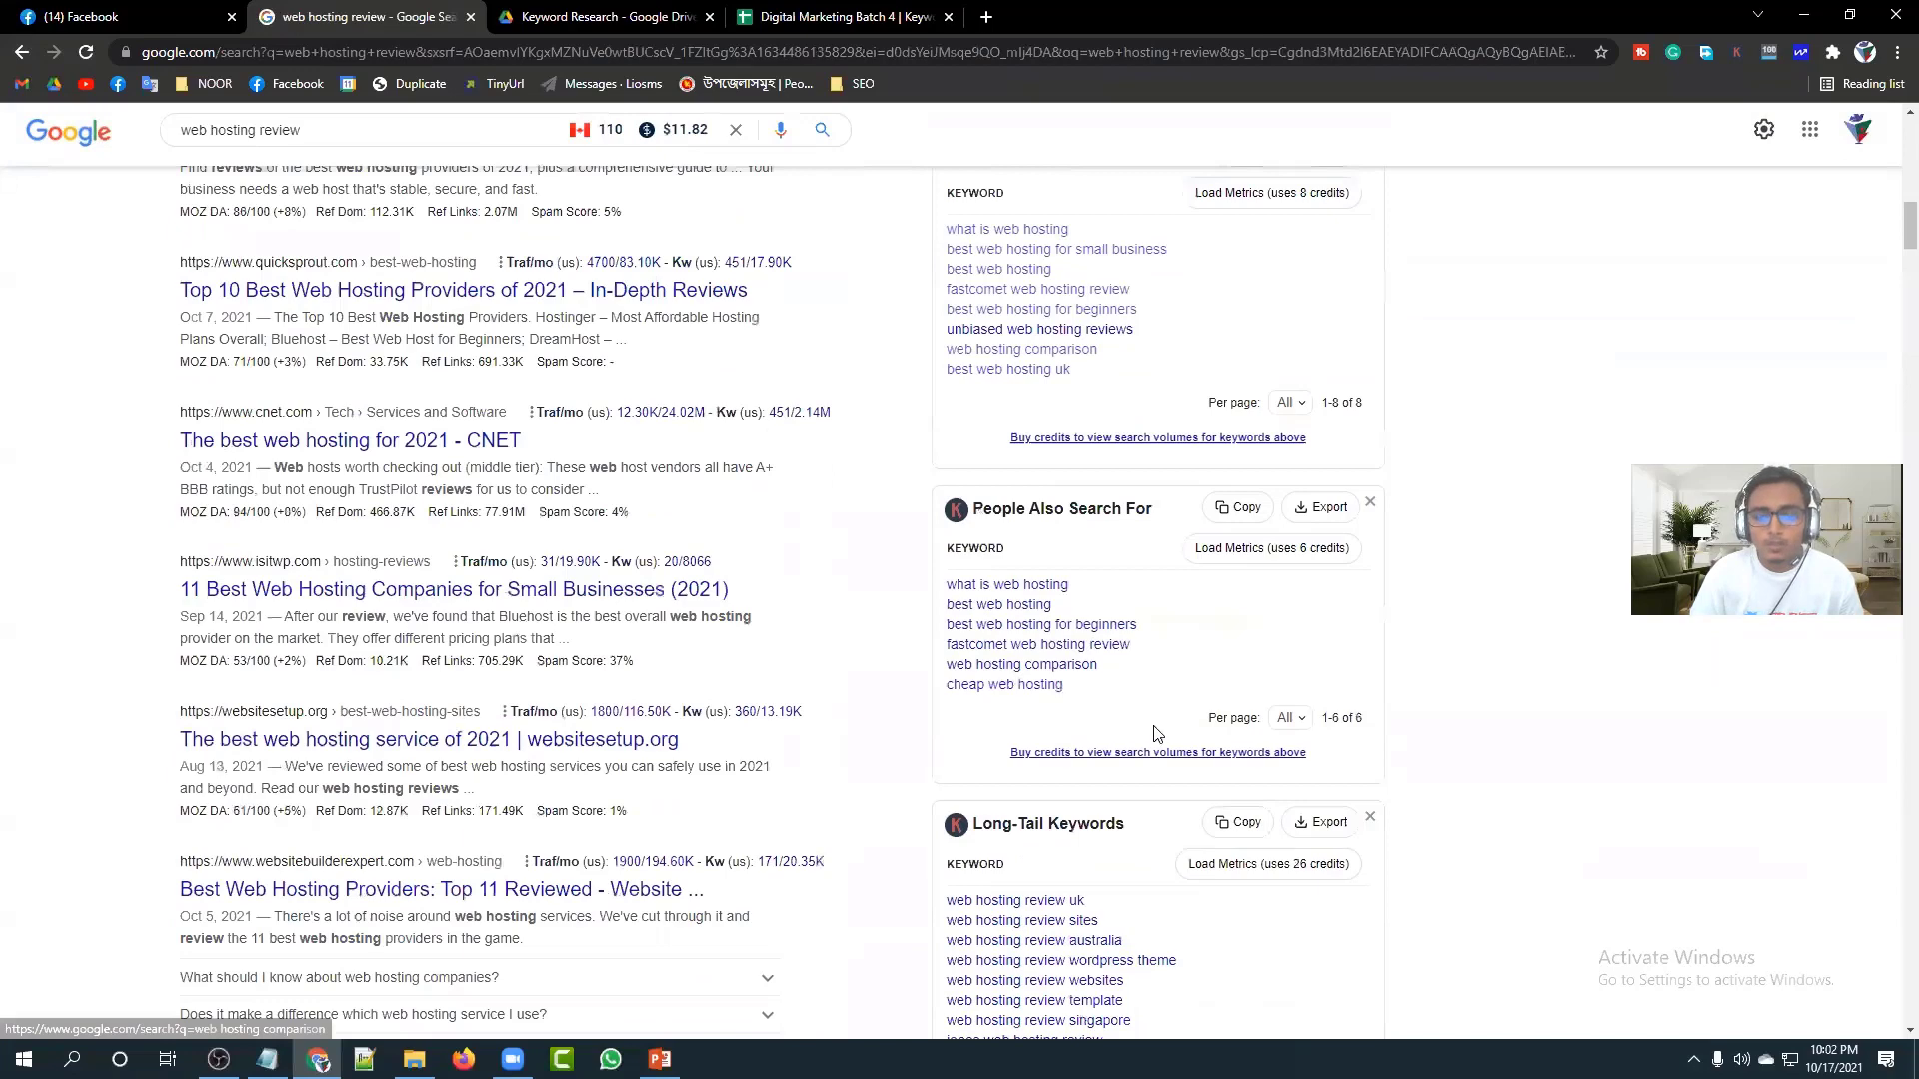
{"action": "scroll", "coordinate": [1157, 733], "scroll_direction": "down", "scroll_amount": 5}
{"action": "scroll", "coordinate": [1200, 790], "scroll_direction": "down", "scroll_amount": 1}
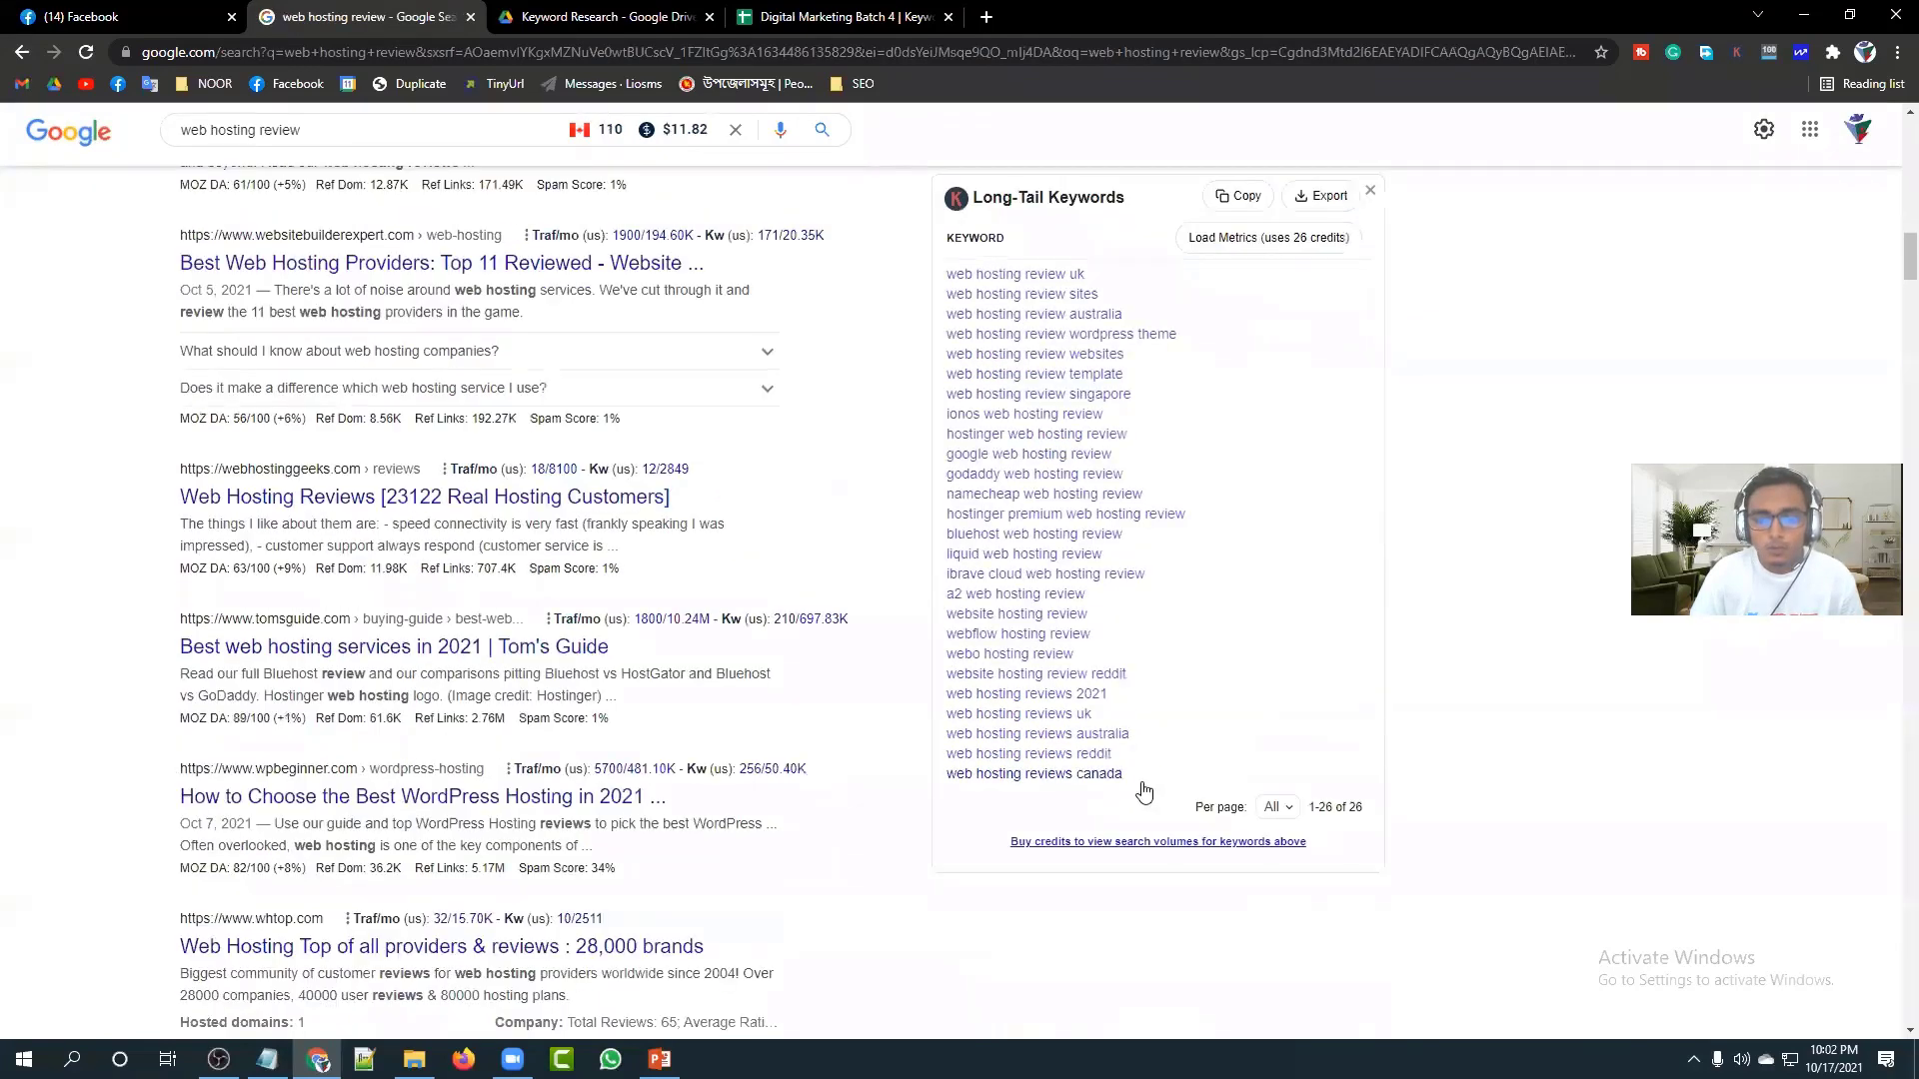
{"action": "left_click_drag", "start_coordinate": [931, 276], "coordinate": [1156, 790]}
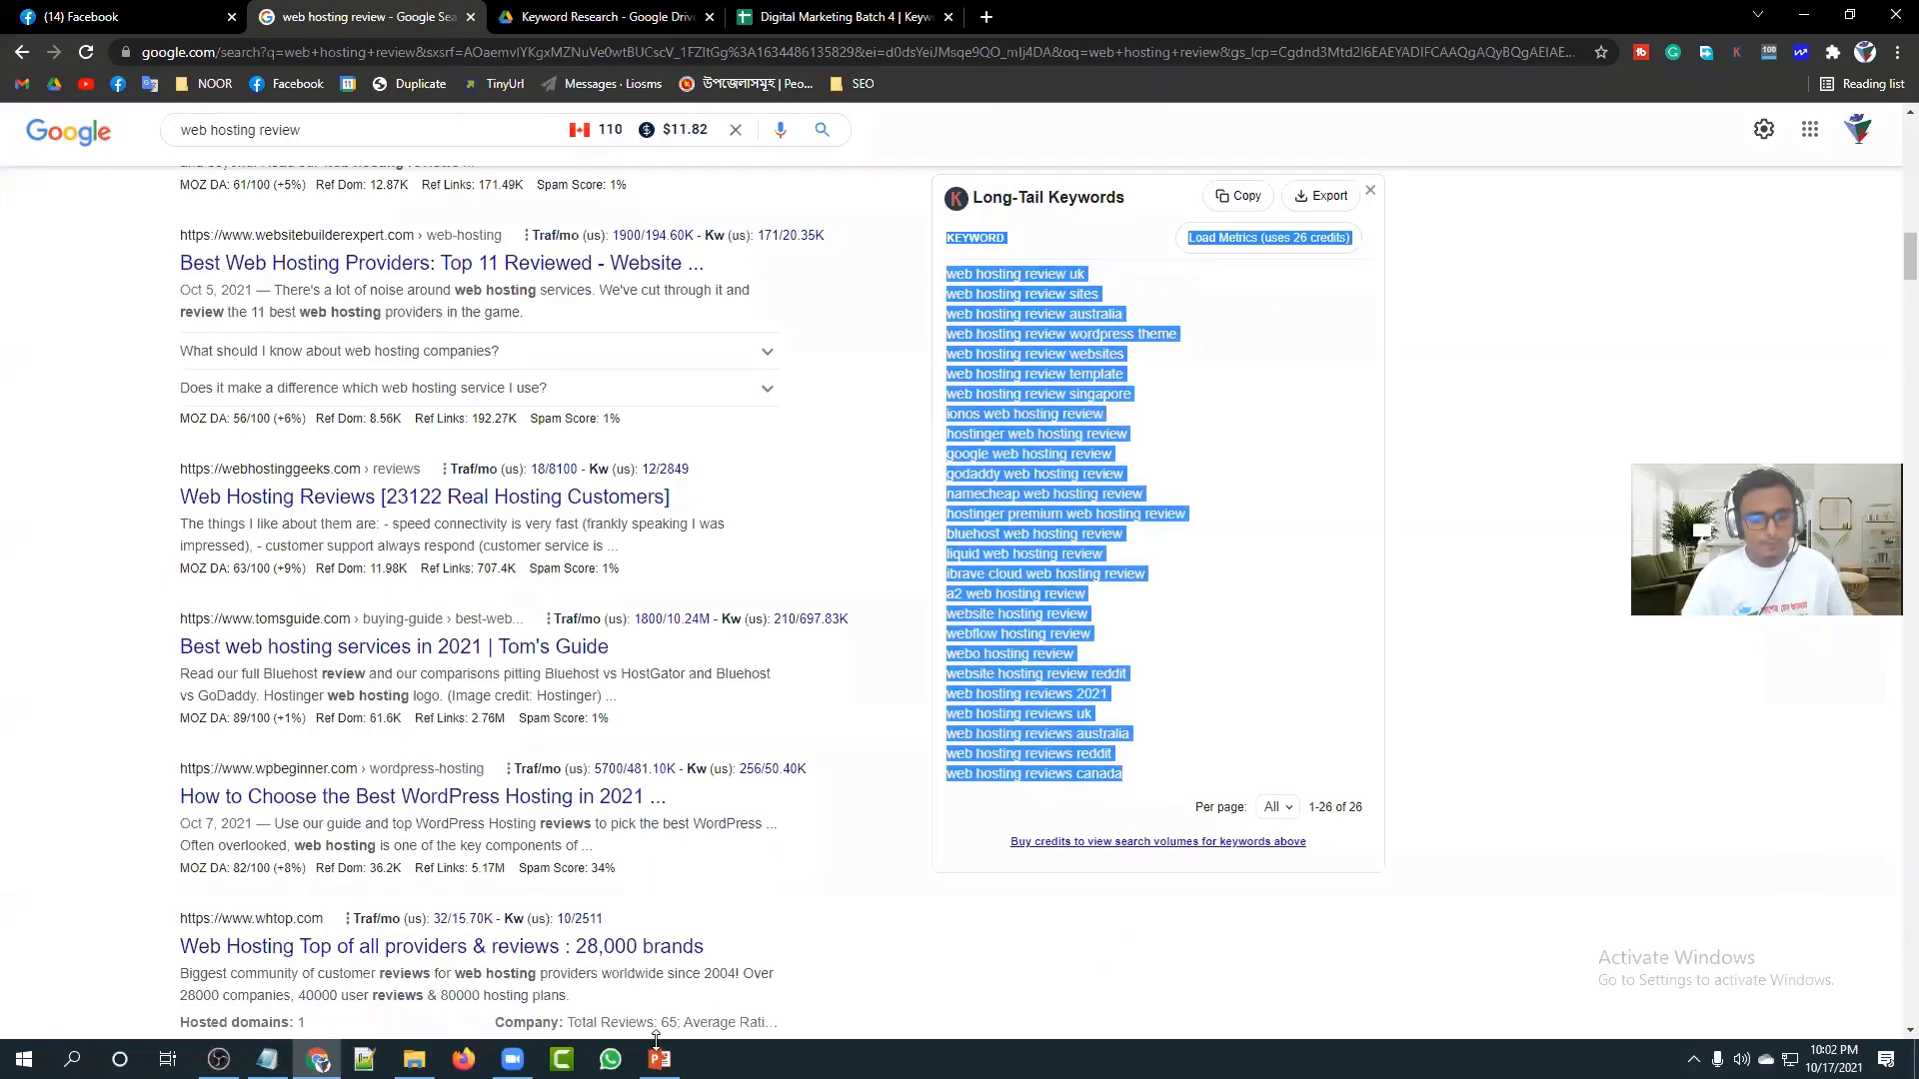
Paste the copied web hosting review keywords into the keyword research sheet starting at cell B62.
{"action": "left_click", "coordinate": [845, 17]}
{"action": "scroll", "coordinate": [200, 638], "scroll_direction": "down", "scroll_amount": 3}
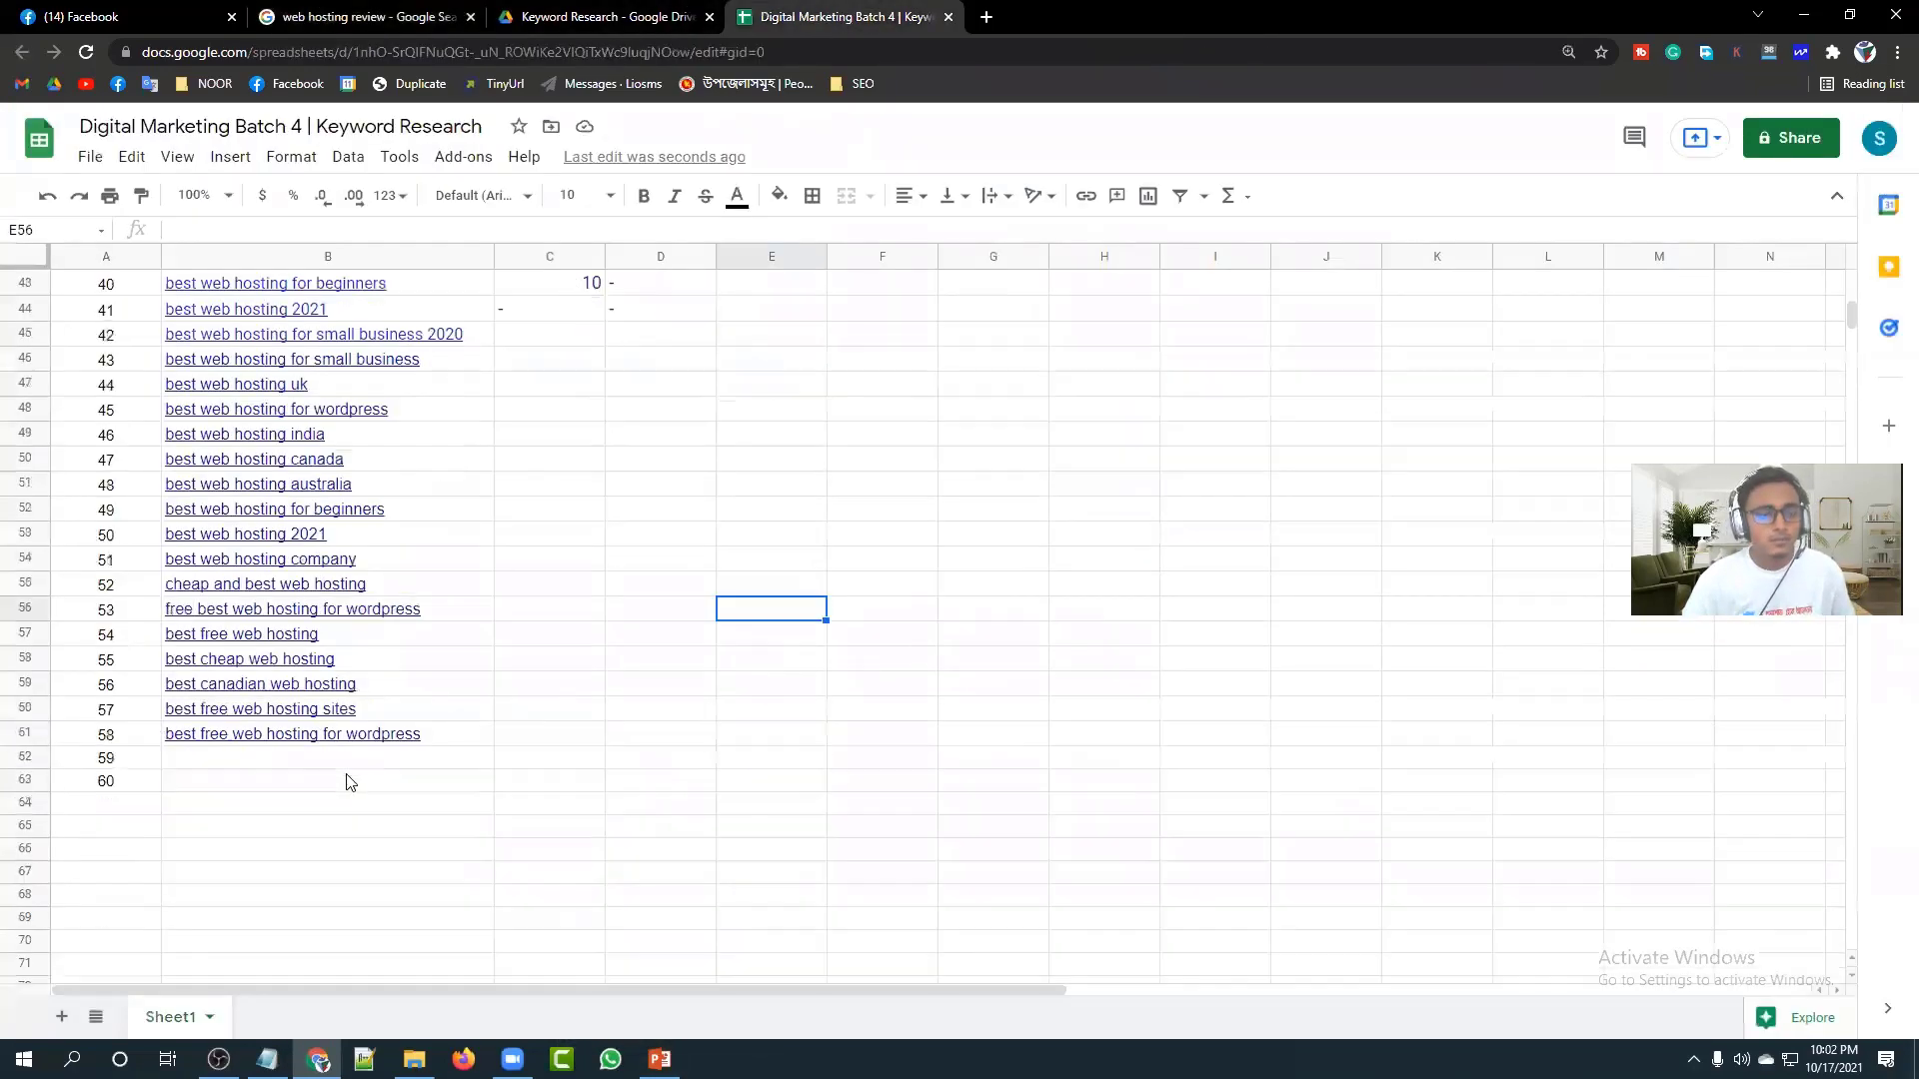
{"action": "left_click", "coordinate": [197, 636]}
{"action": "key", "text": "ctrl+v"}
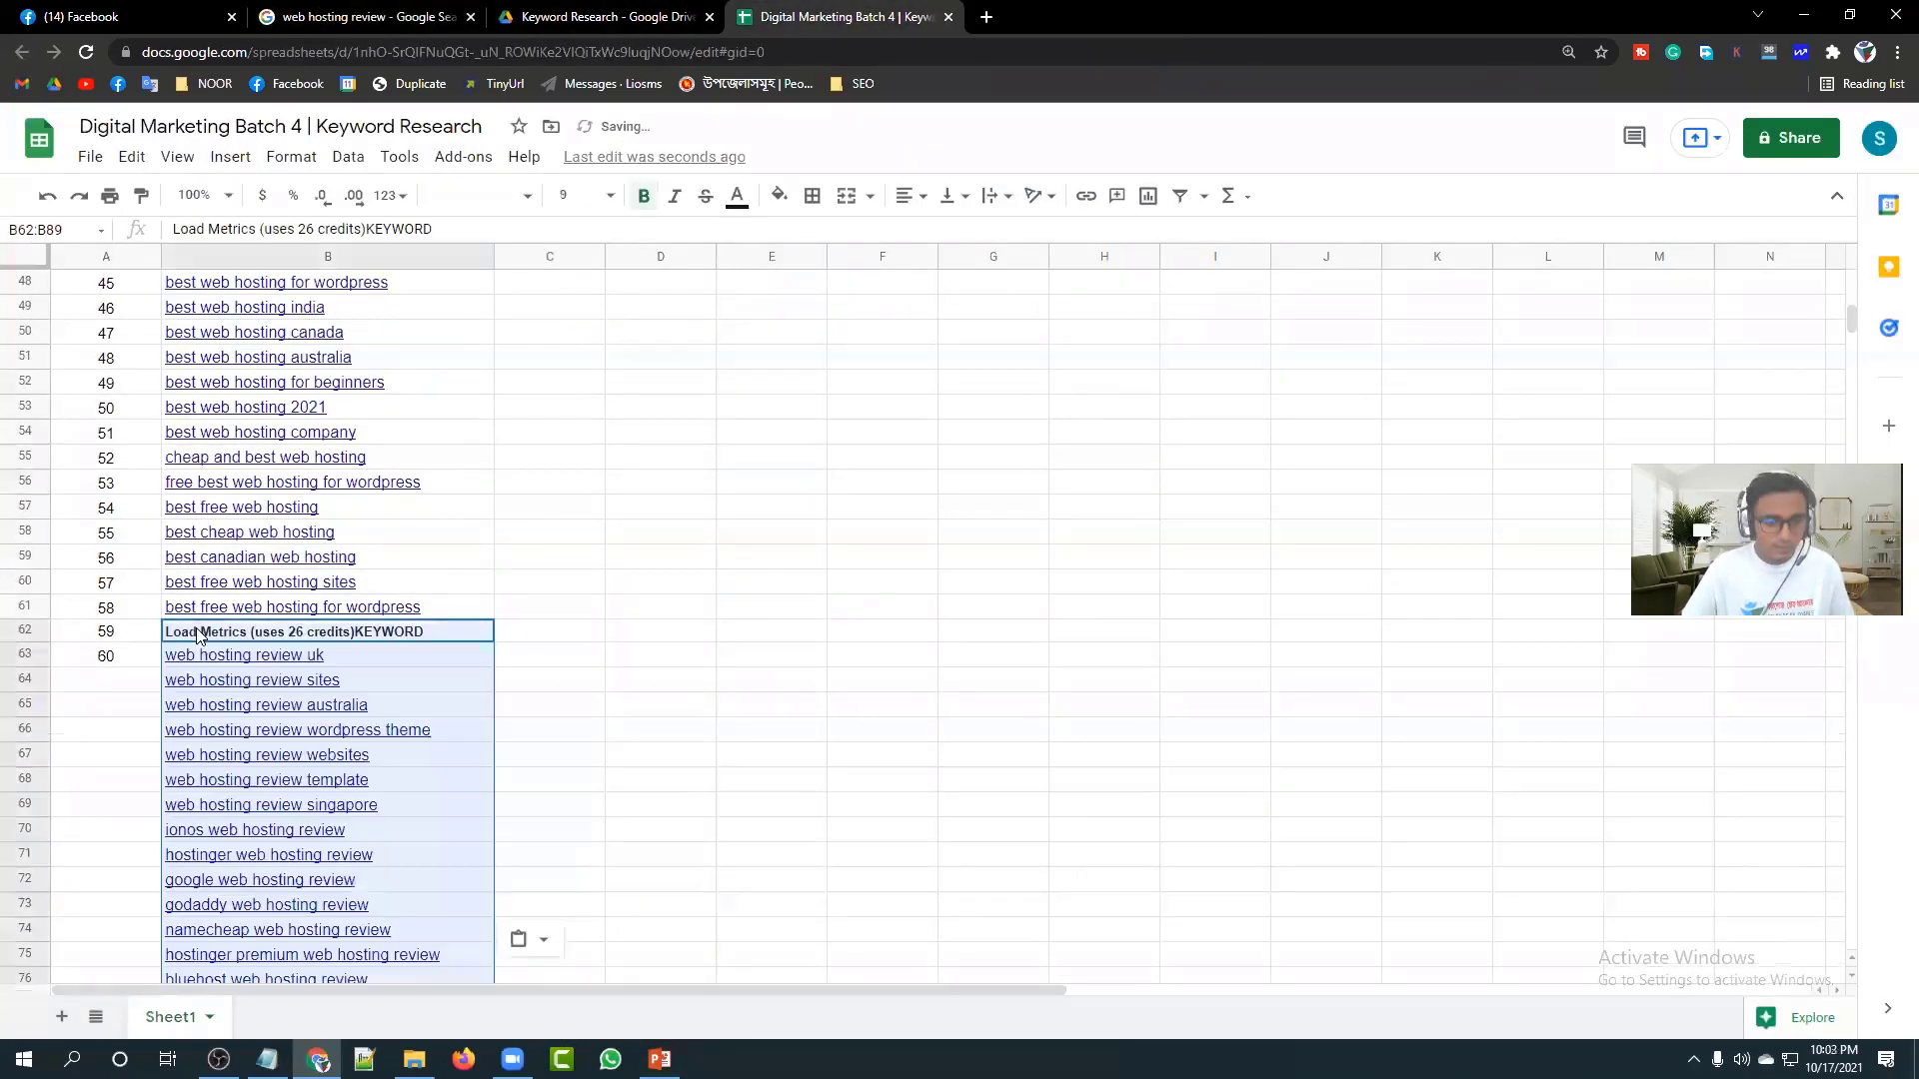
Delete row 62 containing the pasted "Load Metrics" header from the keyword research sheet.
{"action": "left_click", "coordinate": [12, 635]}
{"action": "right_click", "coordinate": [12, 636]}
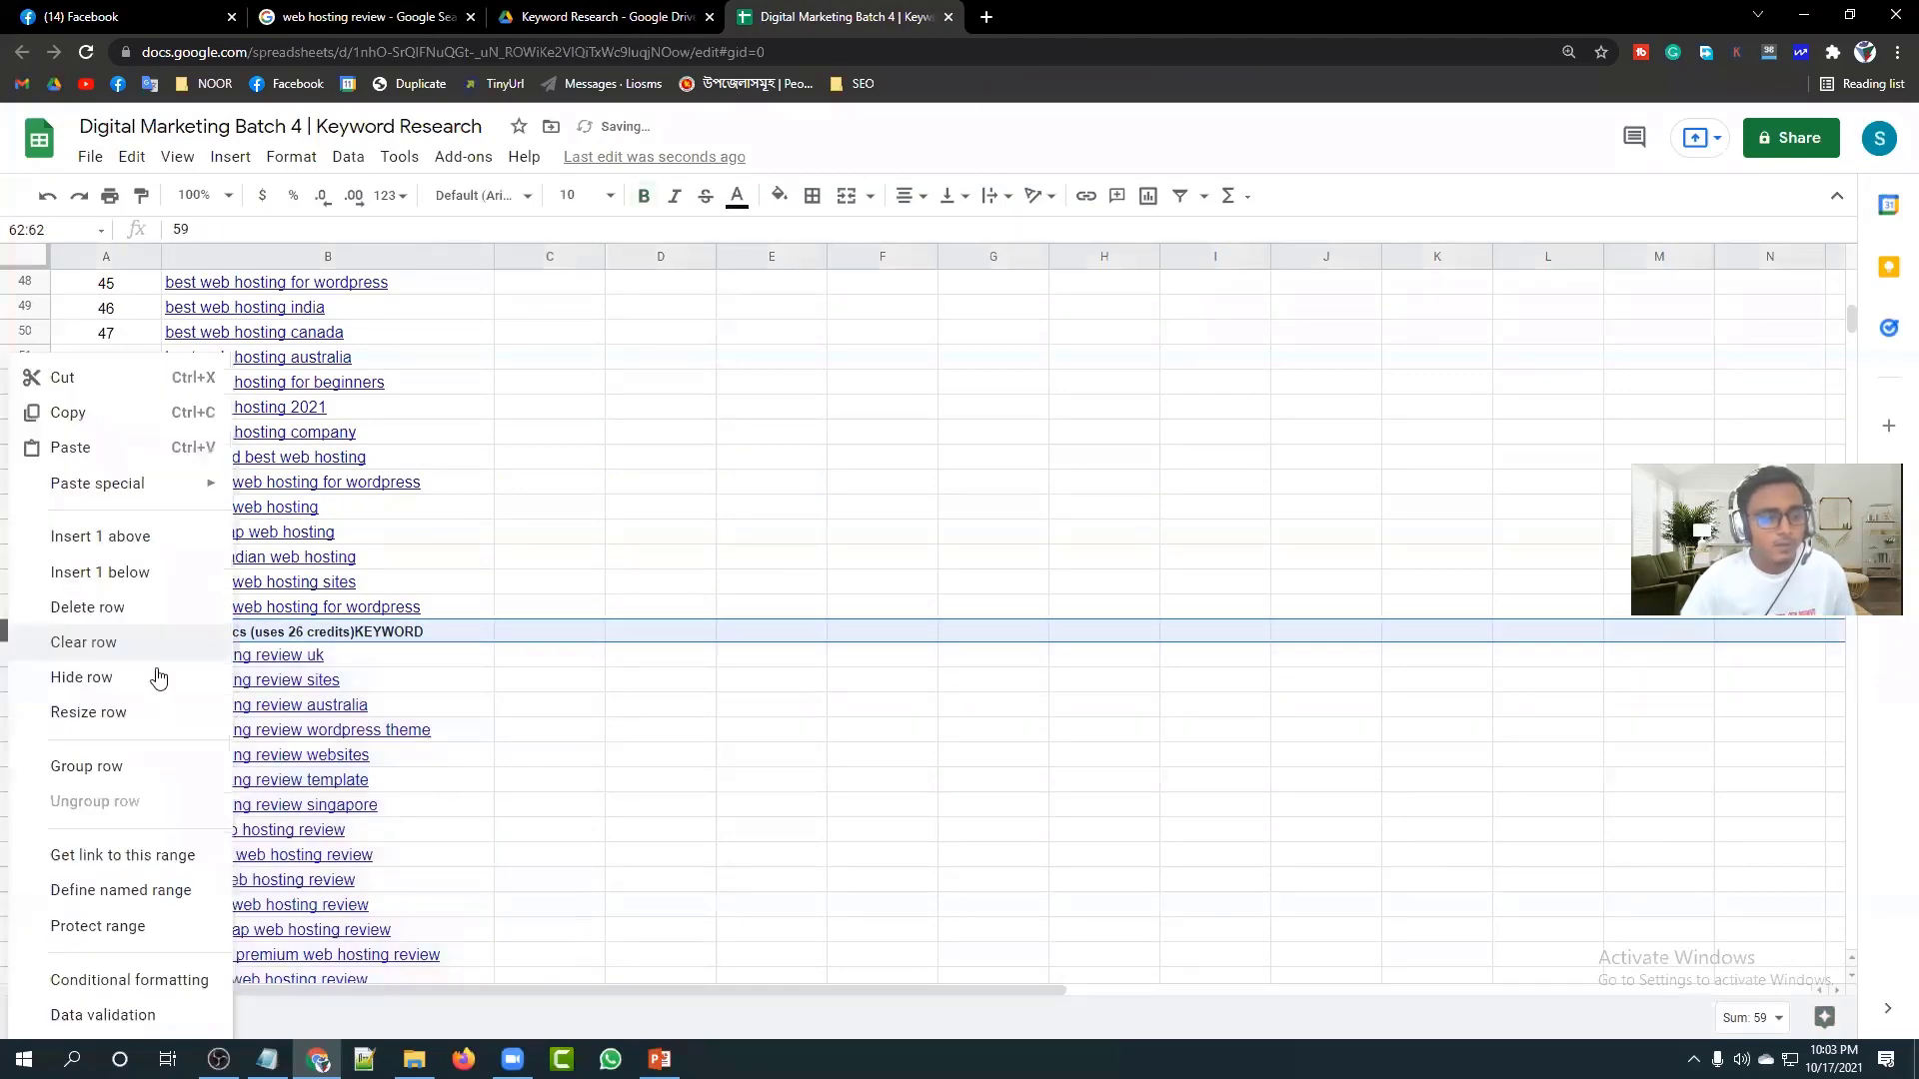
{"action": "left_click", "coordinate": [88, 607]}
{"action": "left_click", "coordinate": [674, 768]}
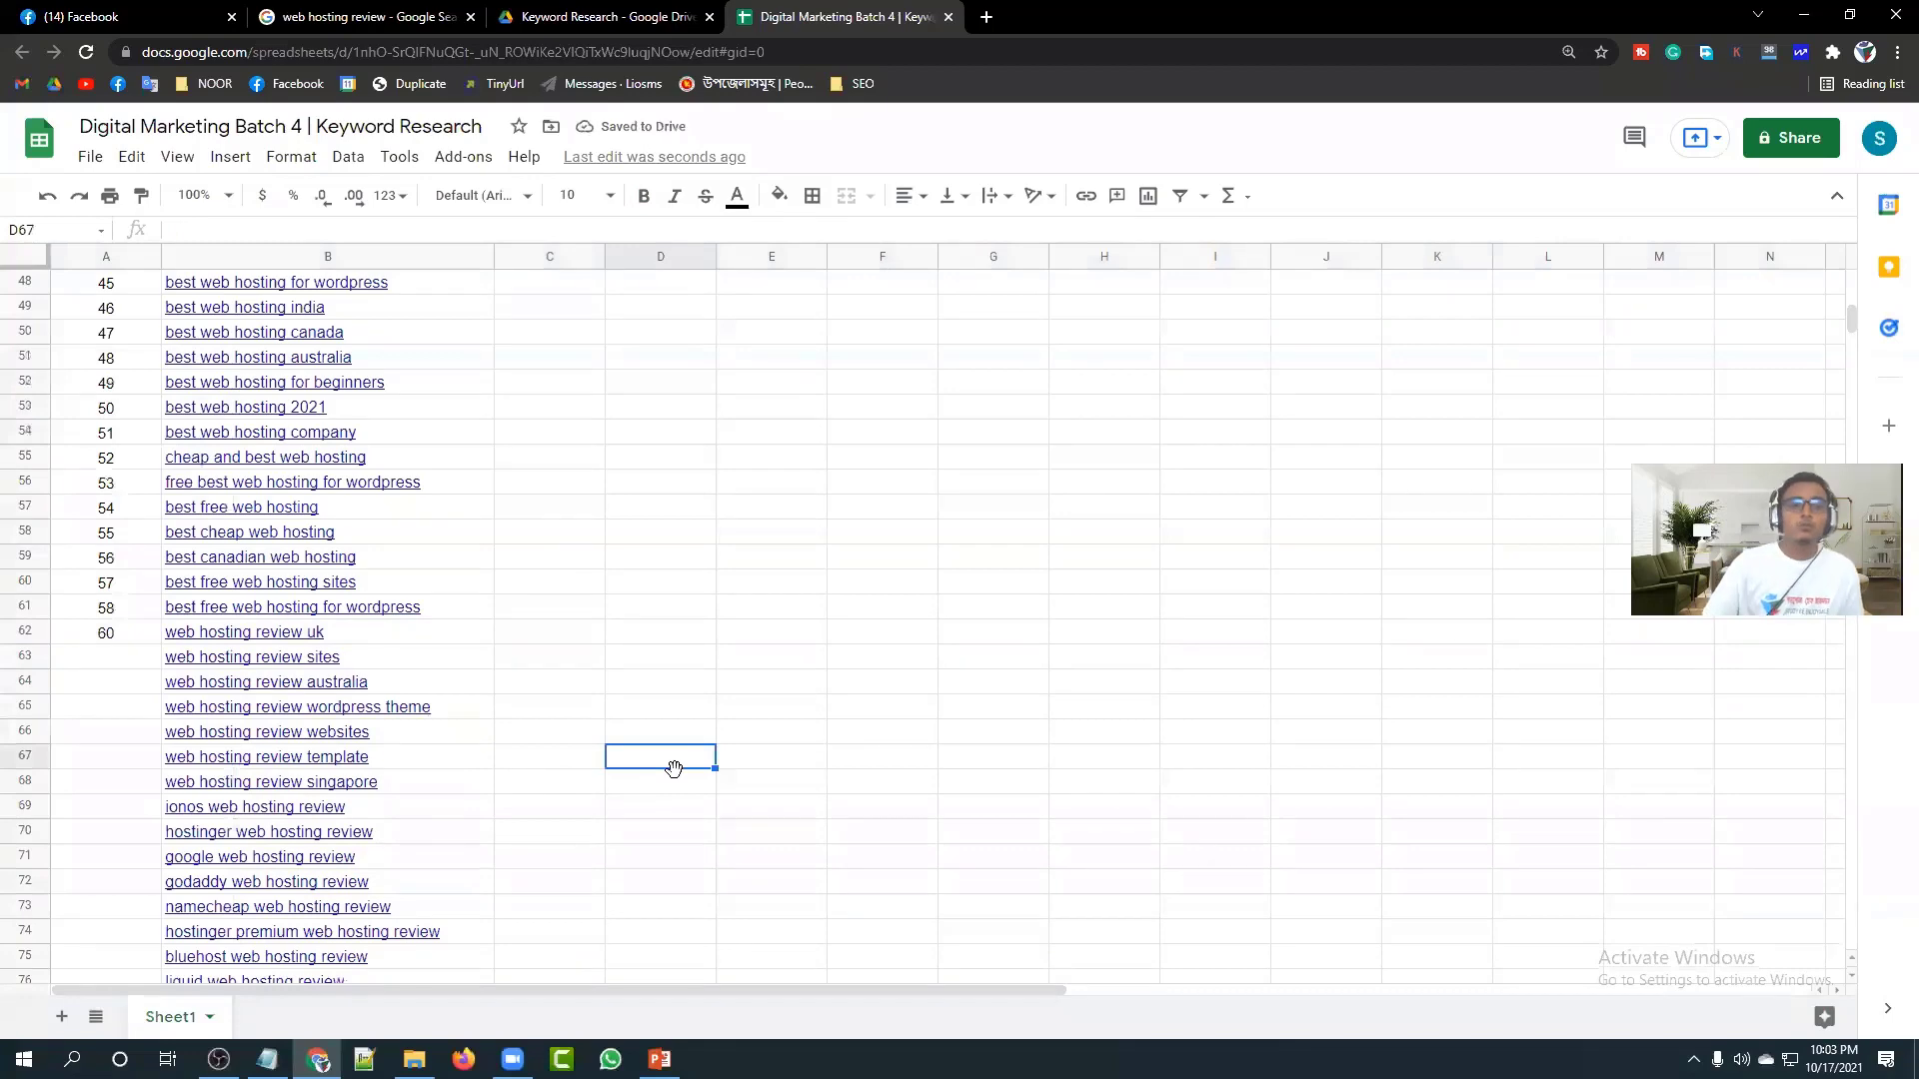
Delete the search volume and CPC columns, C and D, from the keyword research sheet.
{"action": "scroll", "coordinate": [490, 682], "scroll_direction": "down", "scroll_amount": 6}
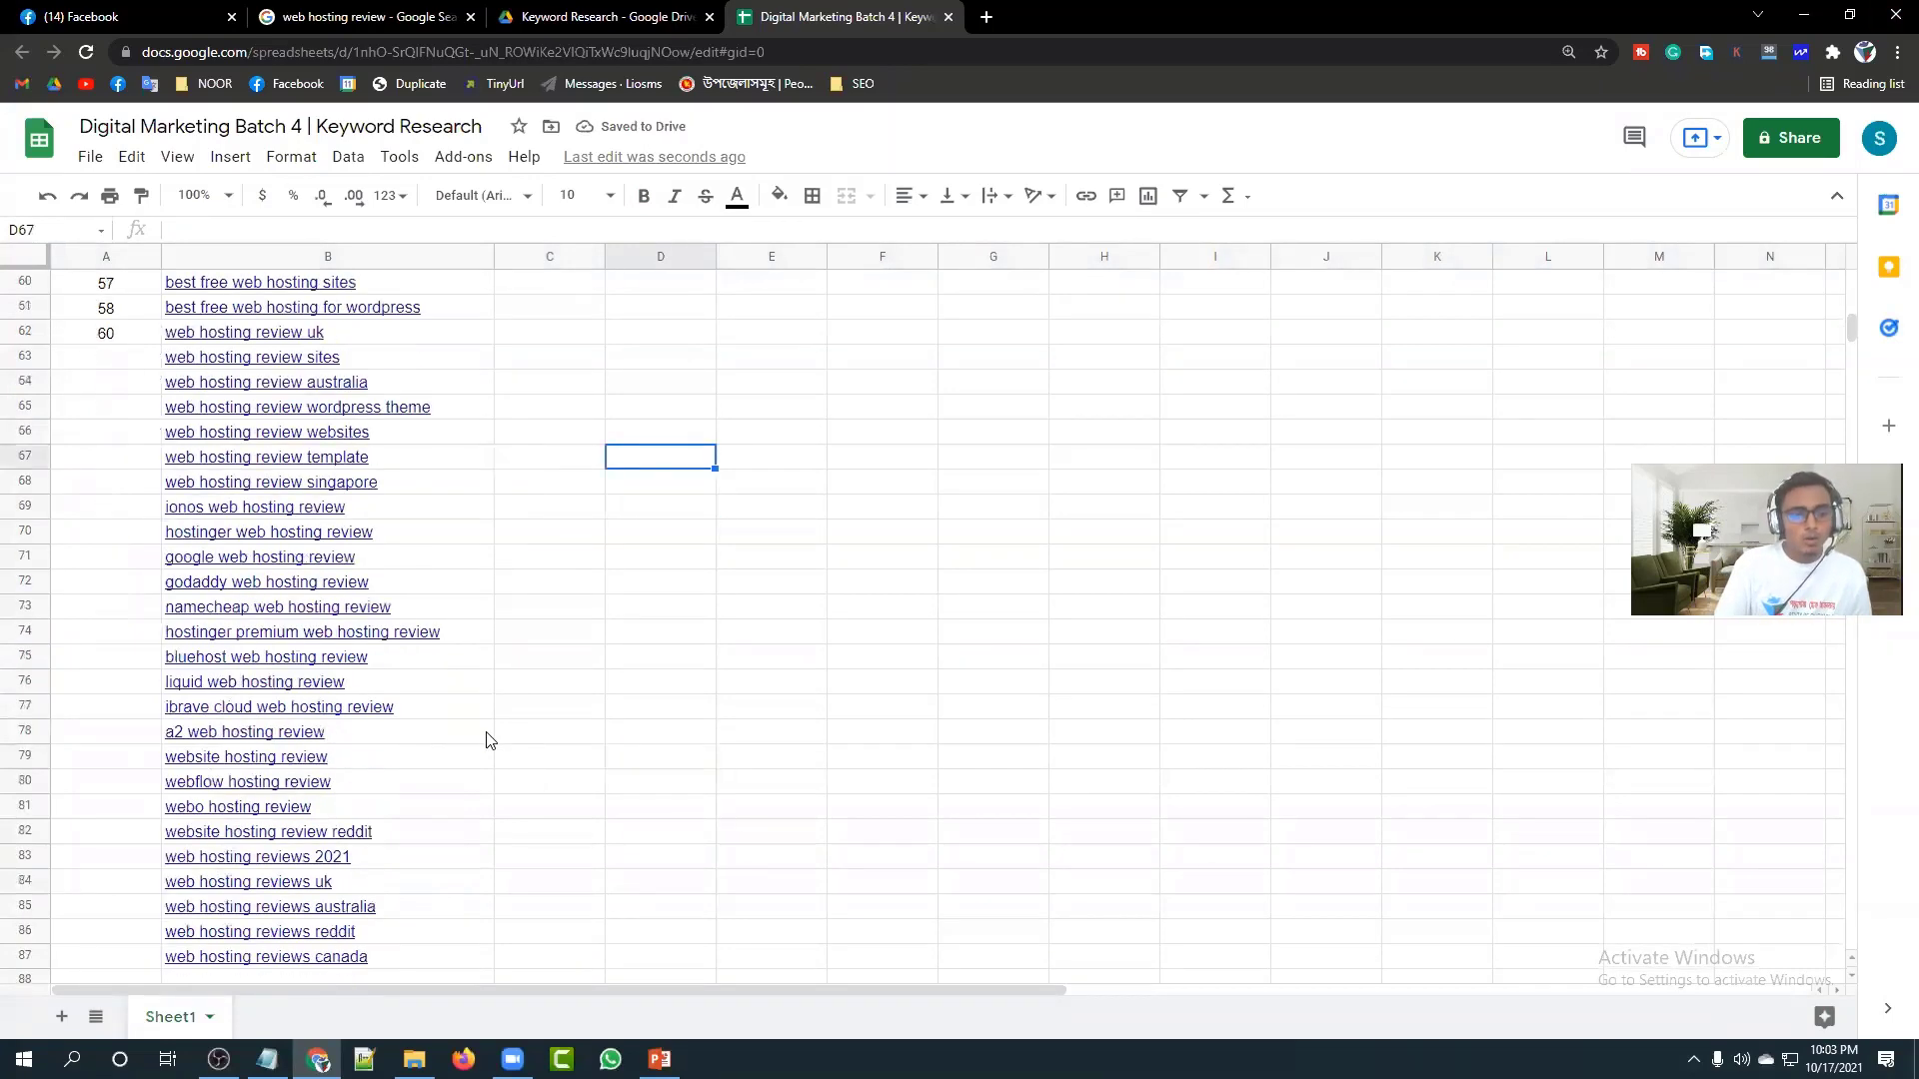
{"action": "scroll", "coordinate": [329, 834], "scroll_direction": "up", "scroll_amount": 18}
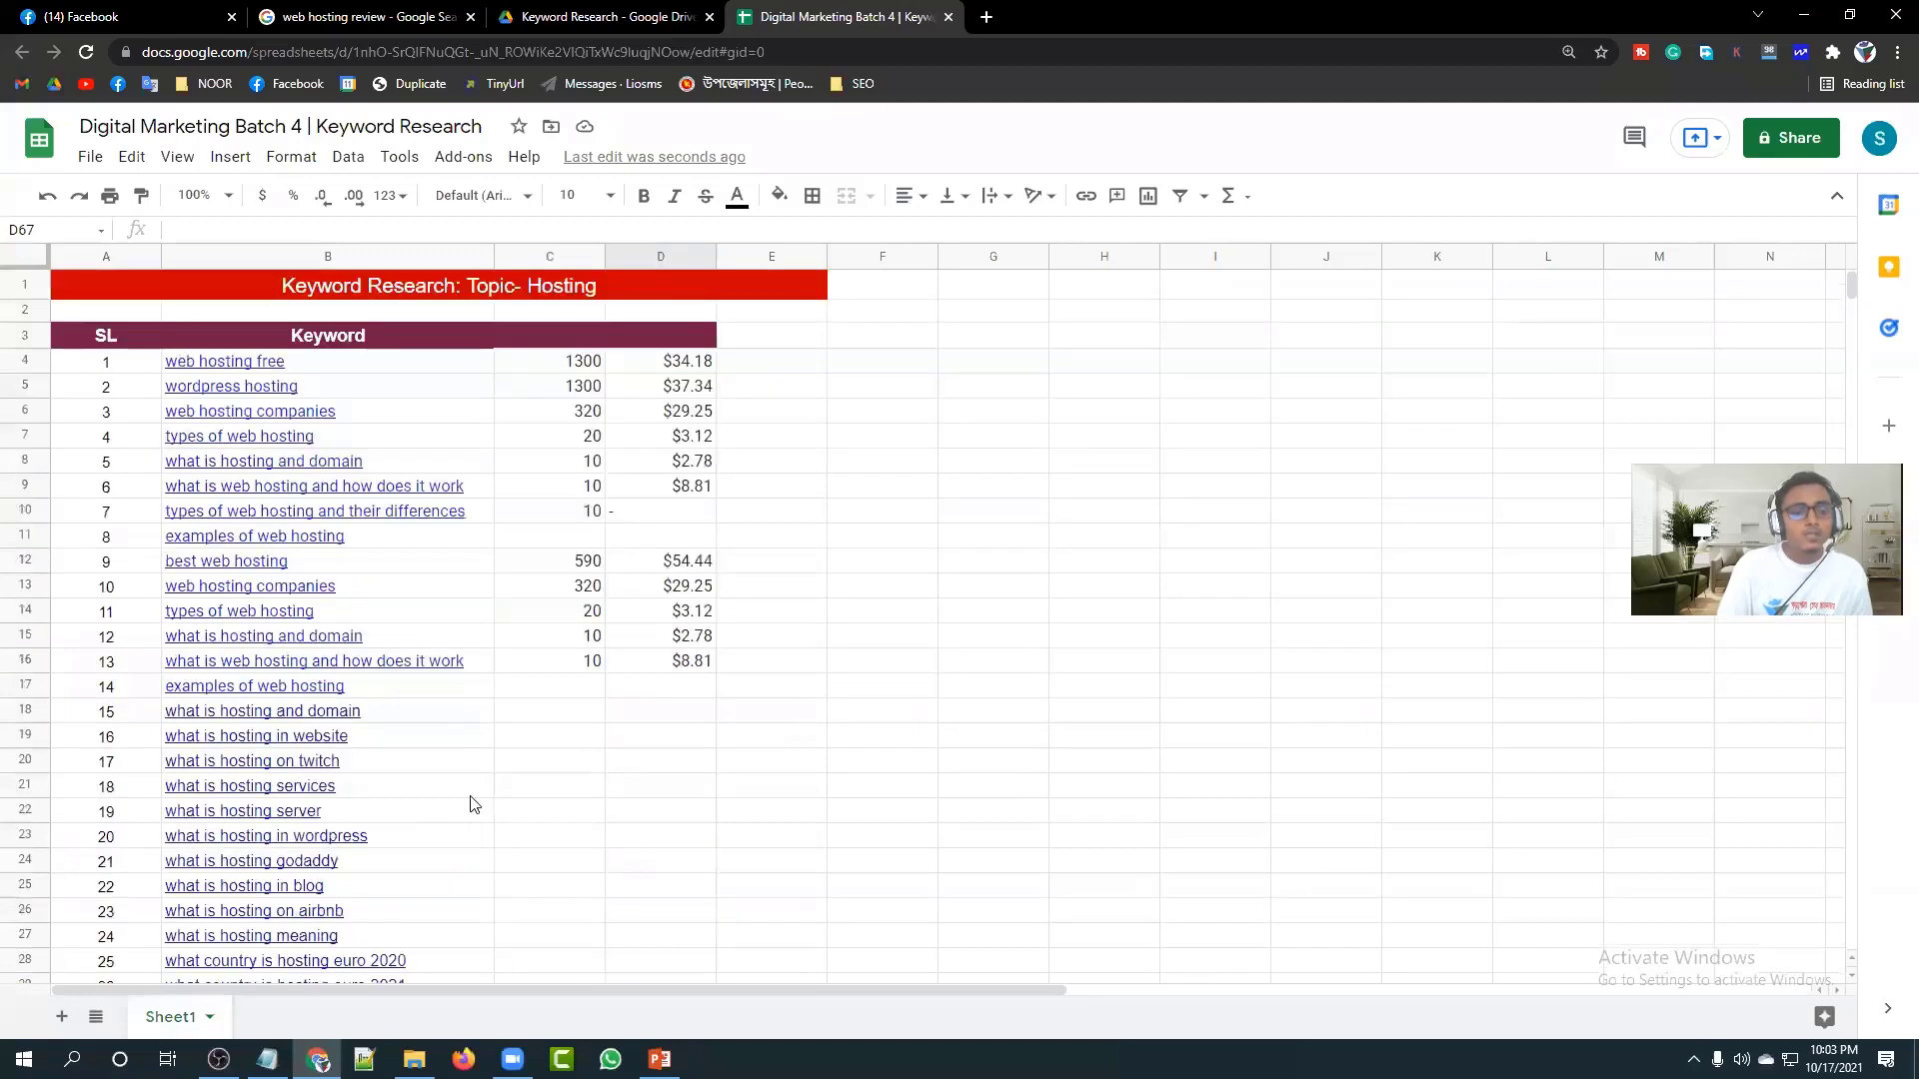
{"action": "mouse_move", "coordinate": [471, 804]}
{"action": "left_click", "coordinate": [788, 875]}
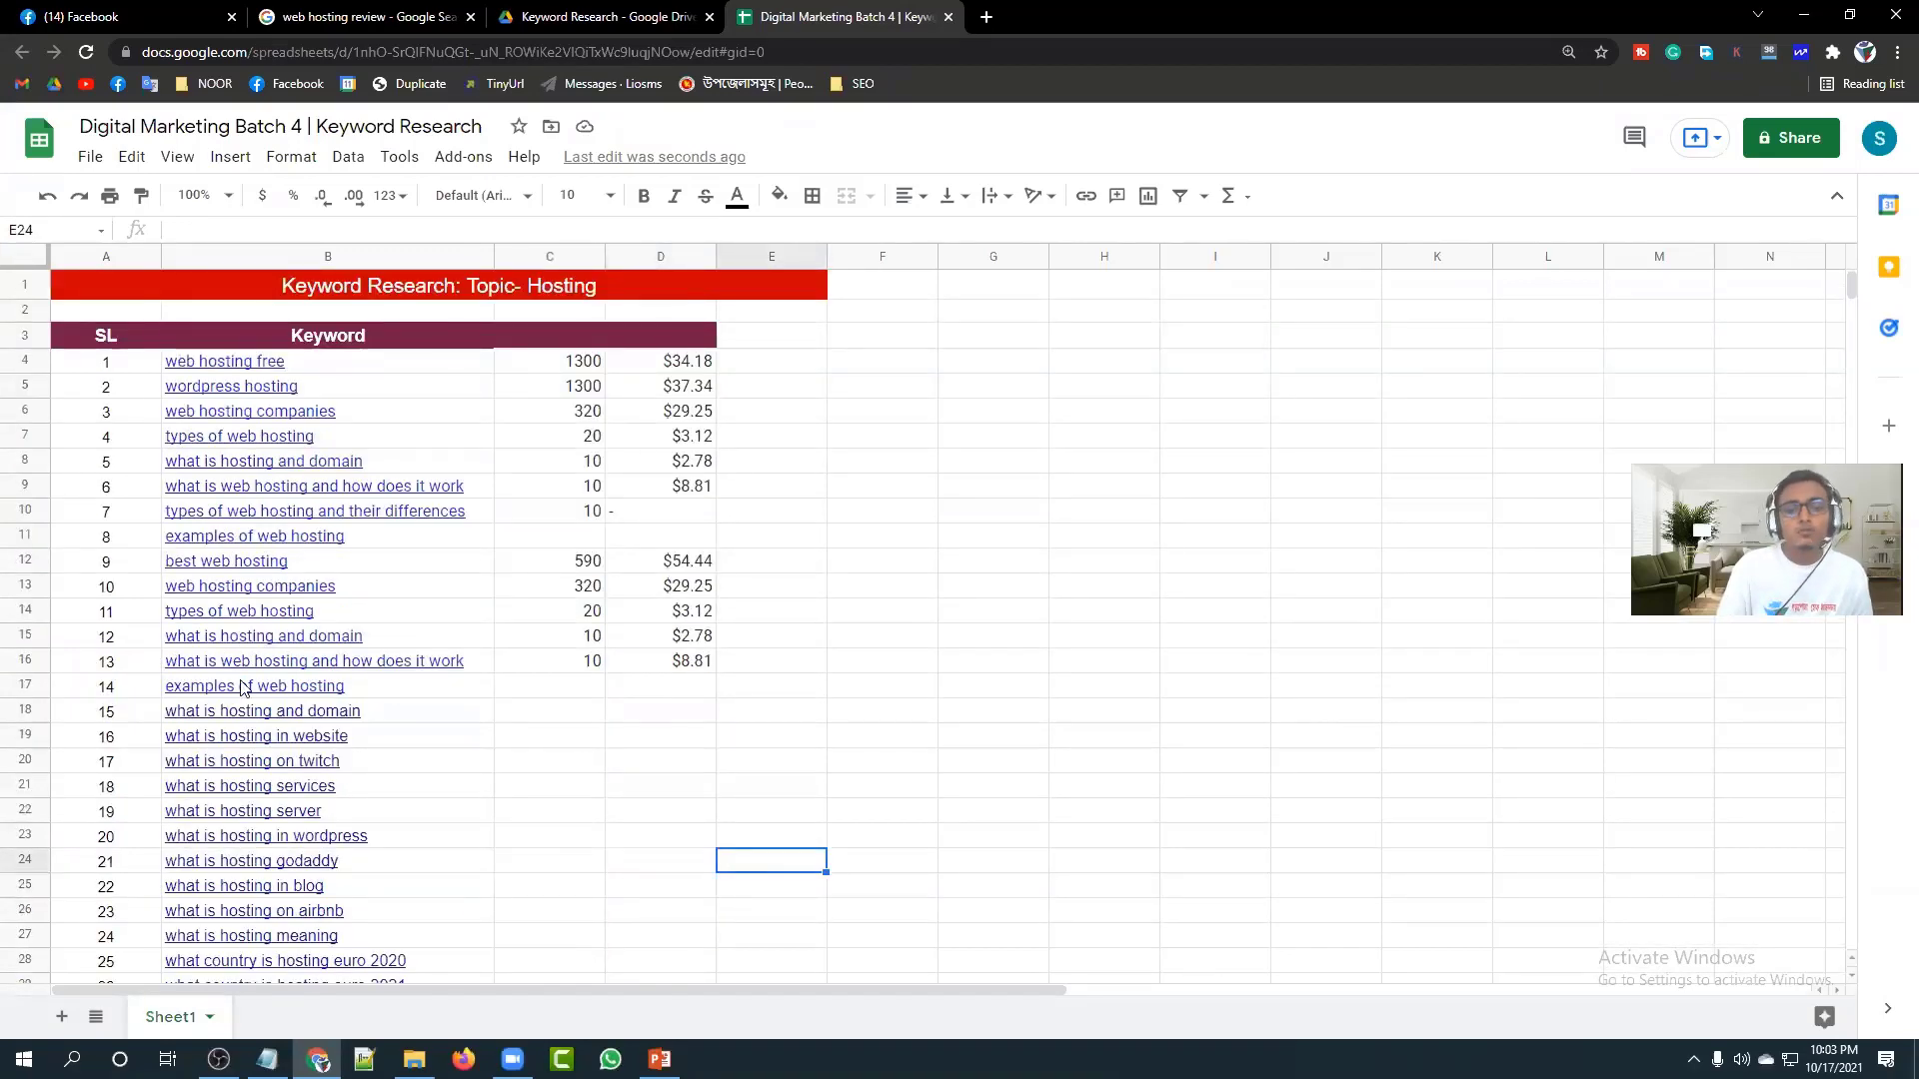
{"action": "left_click", "coordinate": [555, 260]}
{"action": "right_click", "coordinate": [553, 260]}
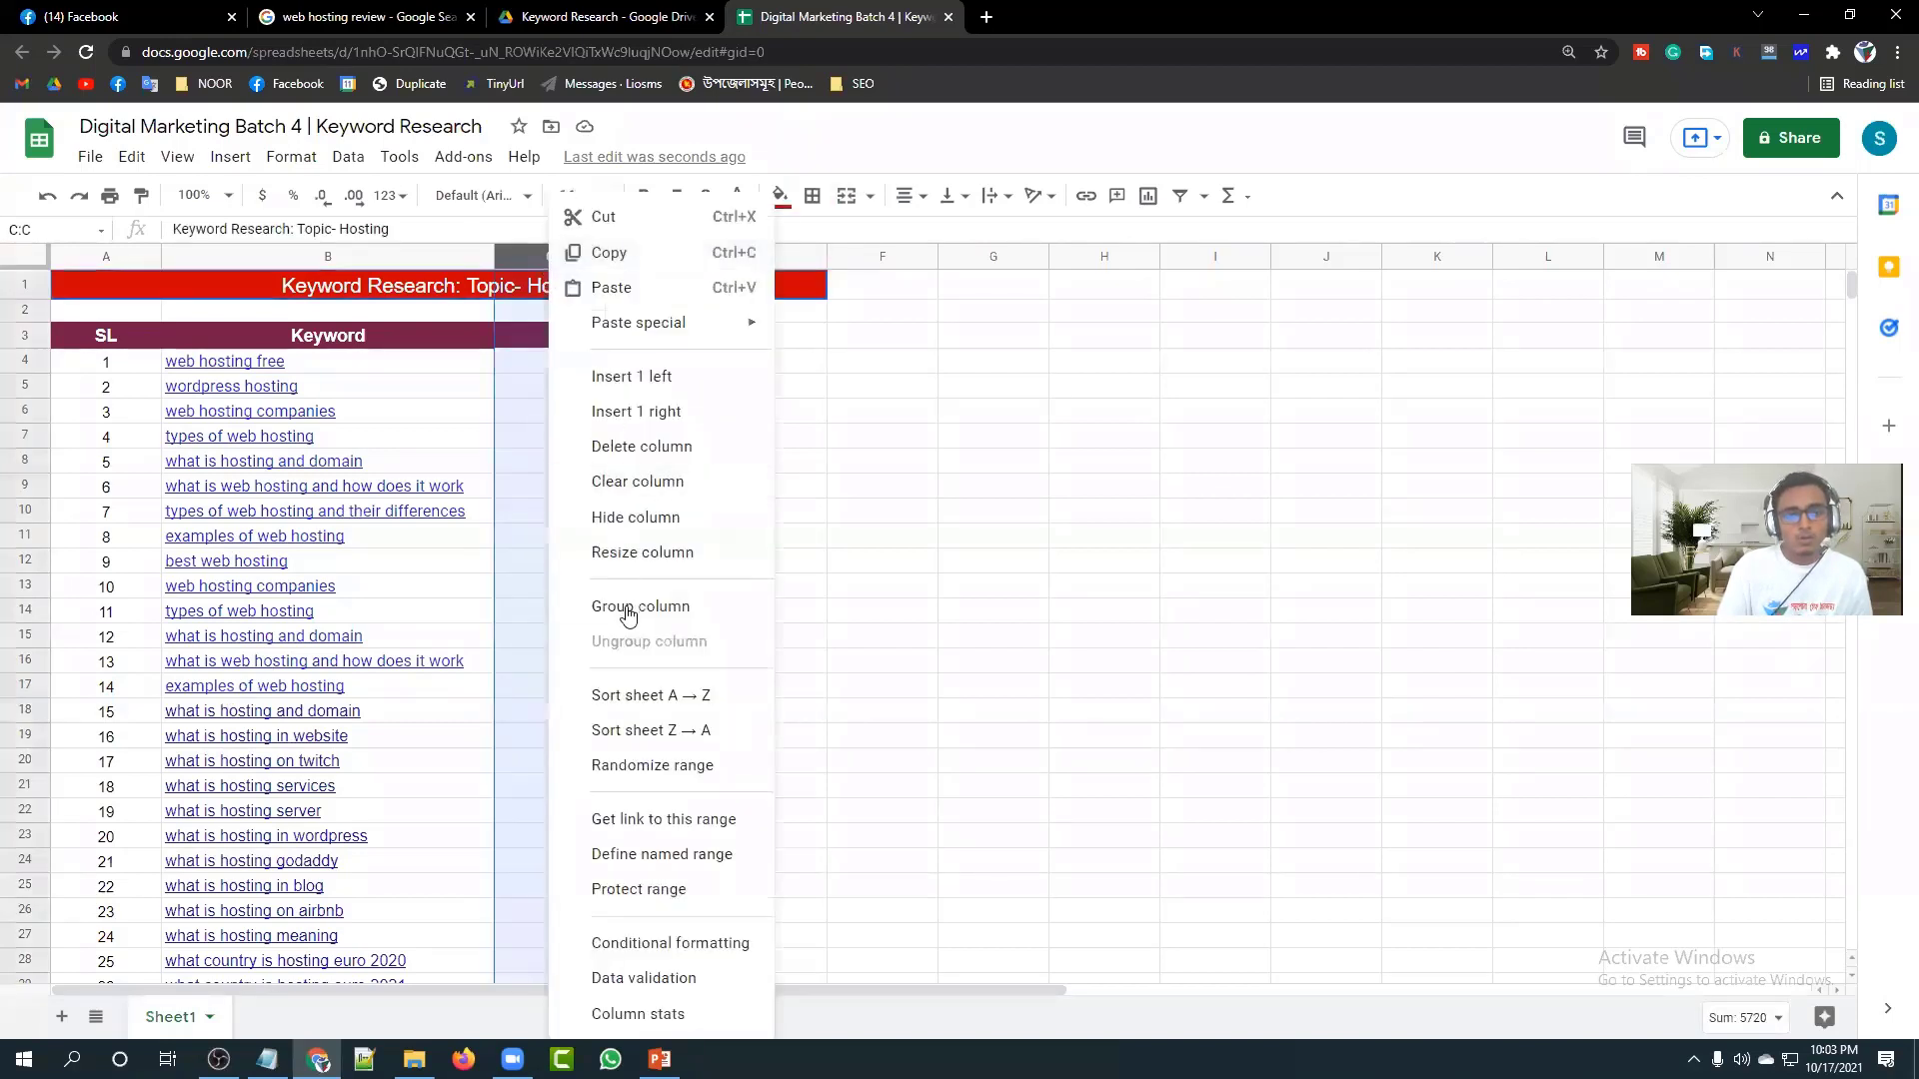
{"action": "left_click", "coordinate": [613, 446]}
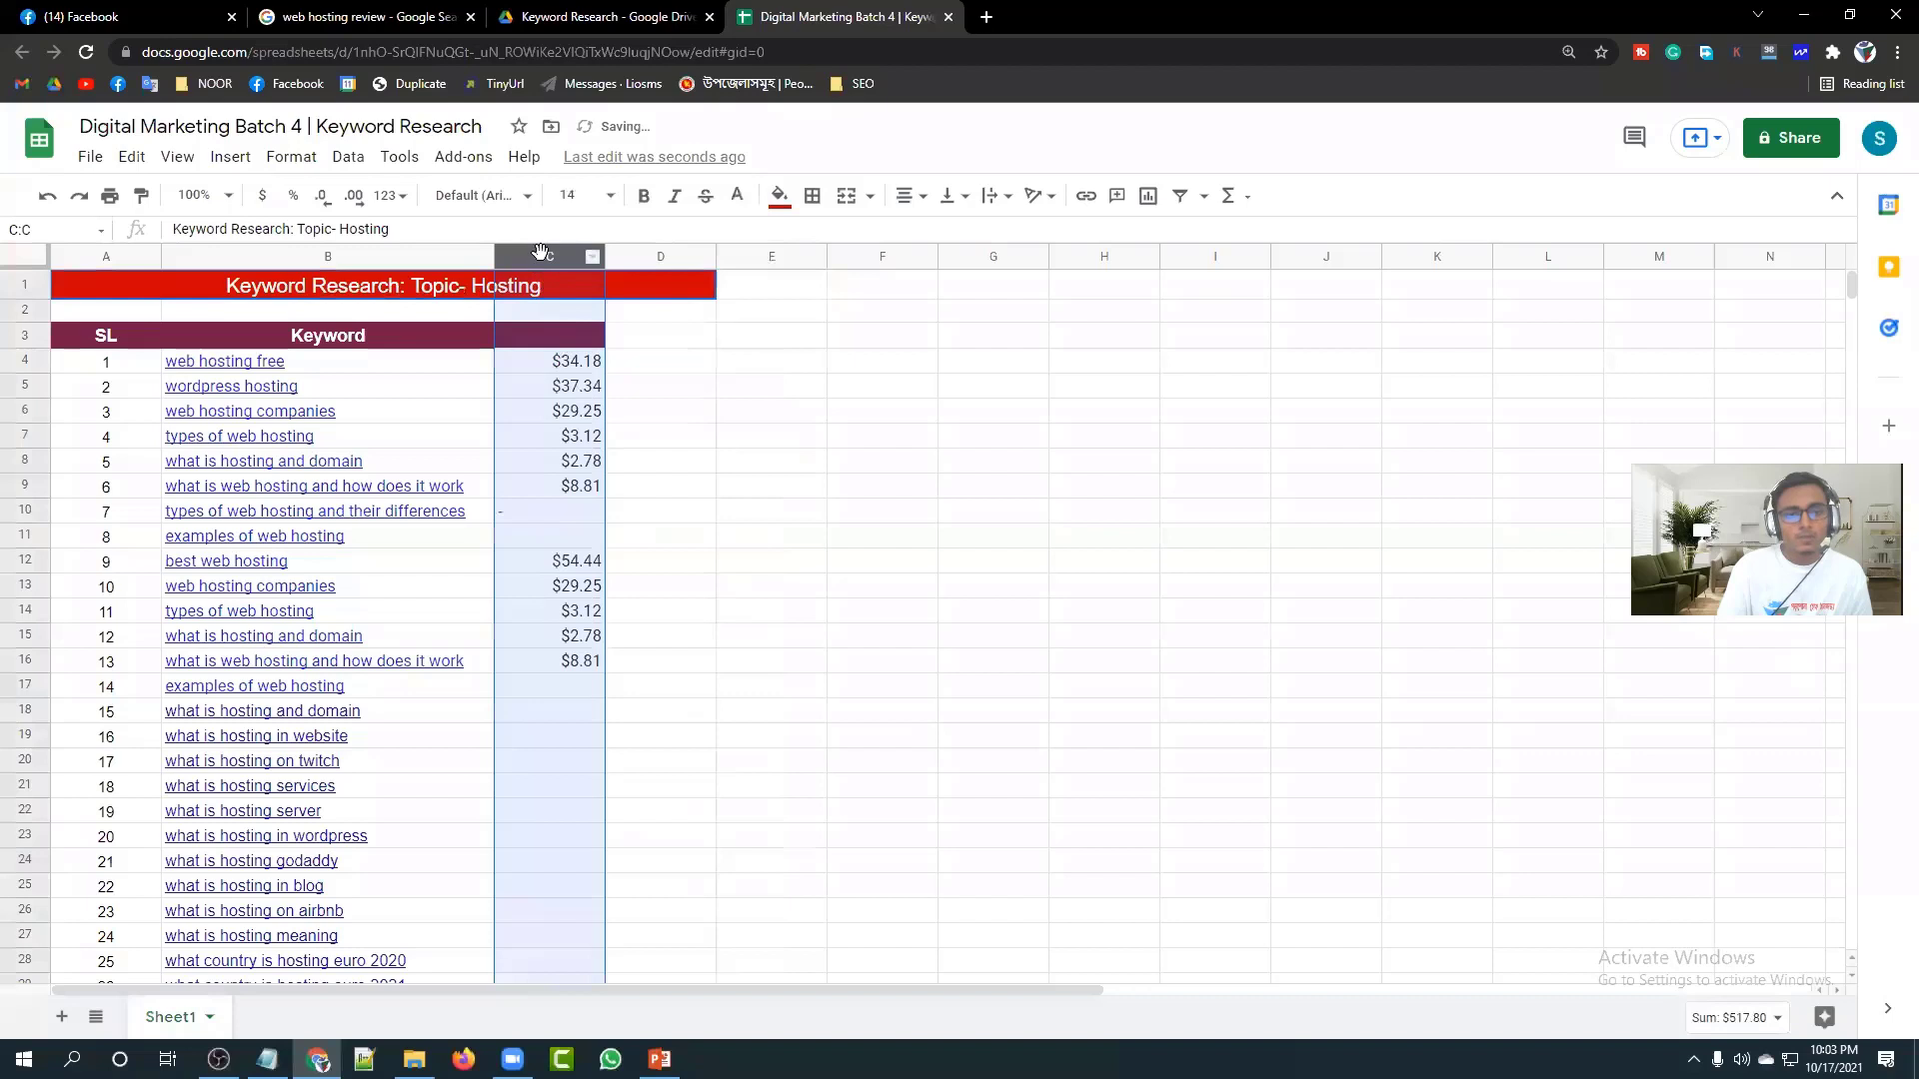
{"action": "right_click", "coordinate": [539, 252]}
{"action": "left_click", "coordinate": [609, 444]}
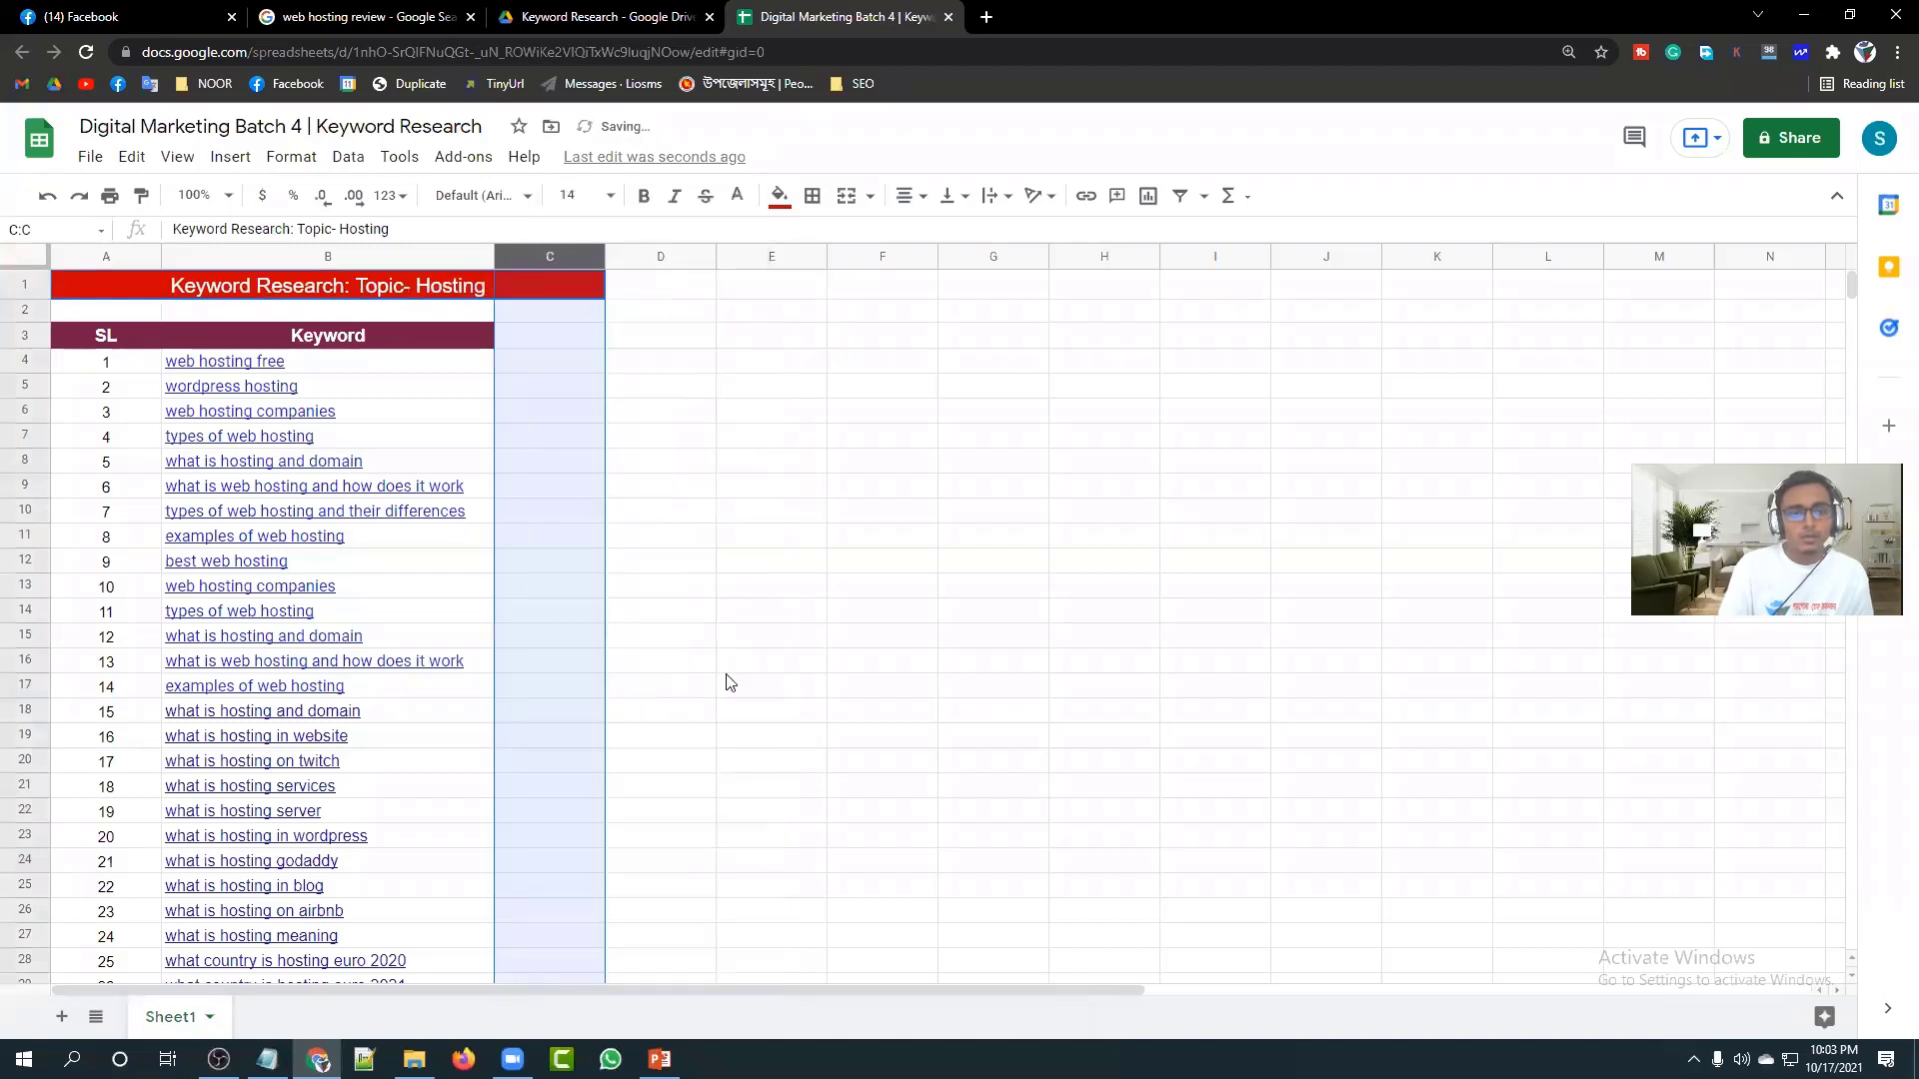
{"action": "left_click", "coordinate": [730, 683]}
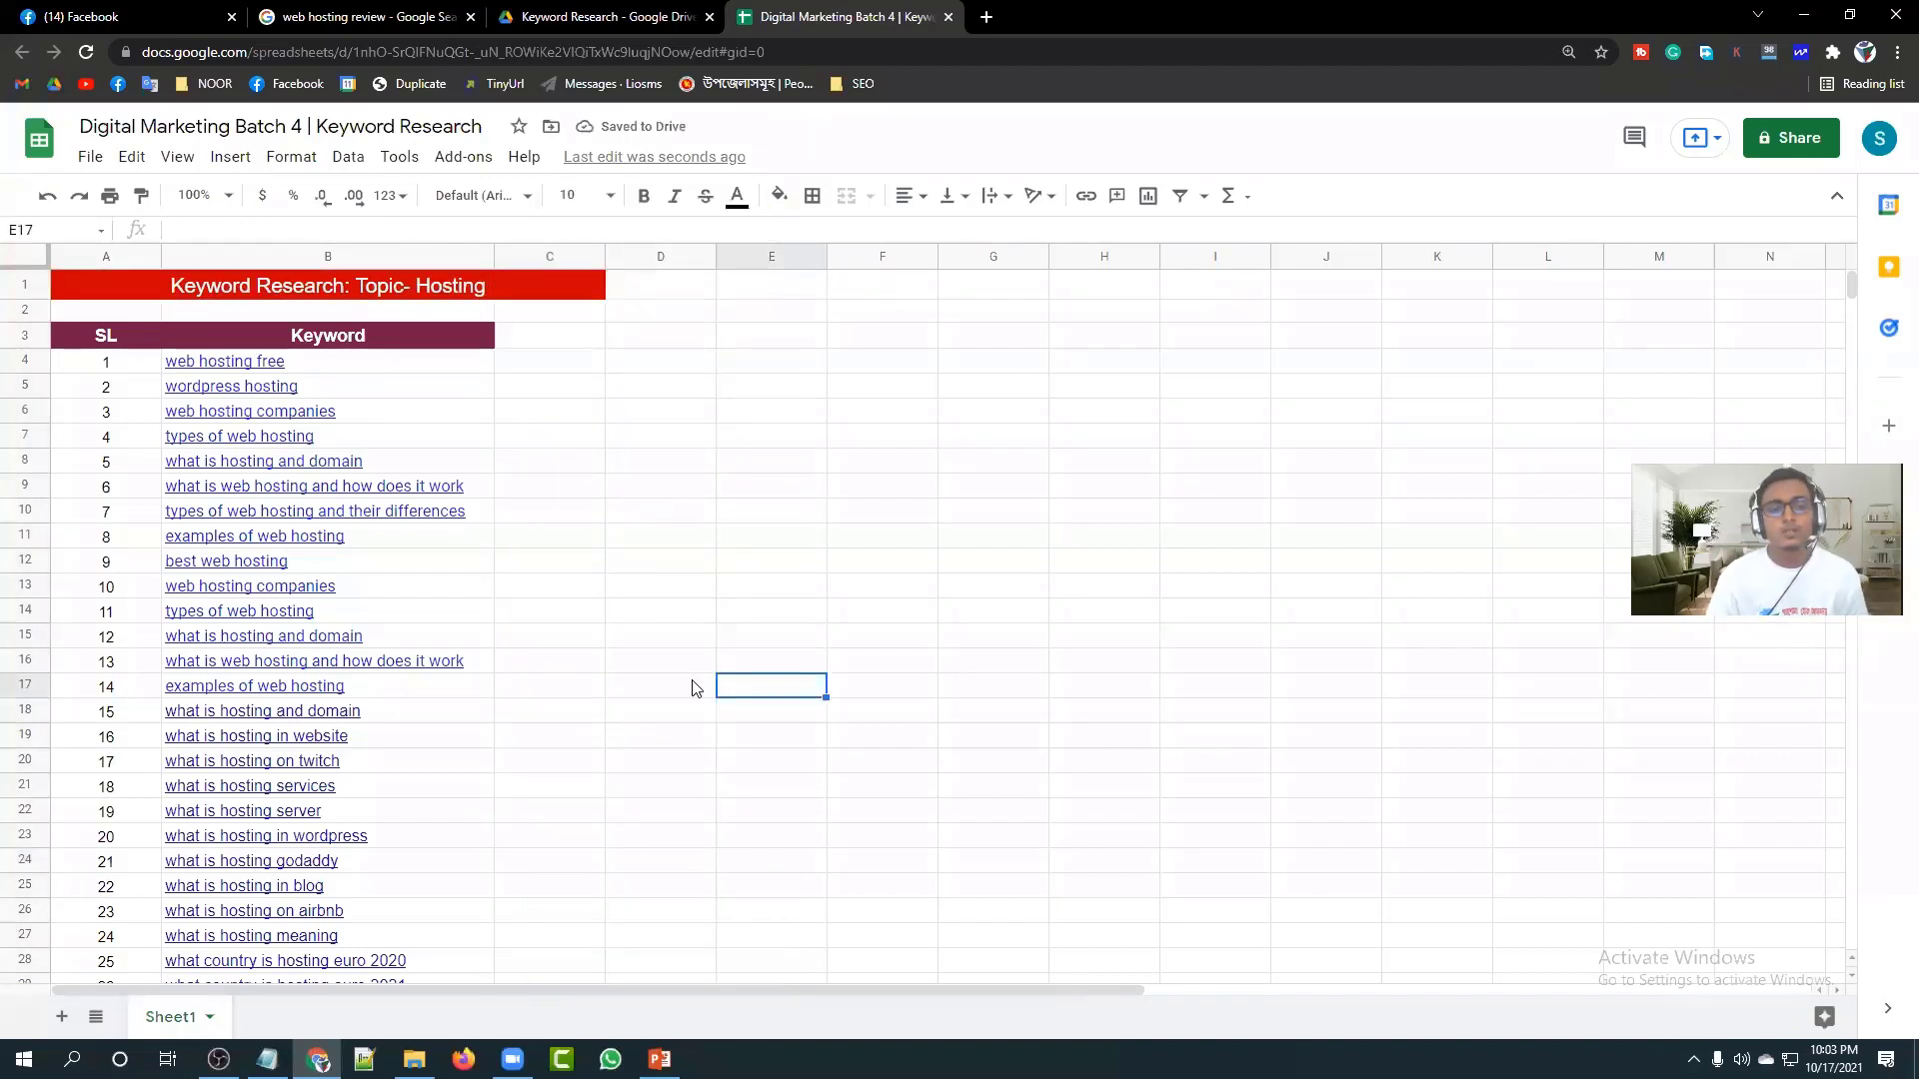
Look through the hosting keyword list and narrow the SL column.
{"action": "scroll", "coordinate": [644, 473], "scroll_direction": "down", "scroll_amount": 13}
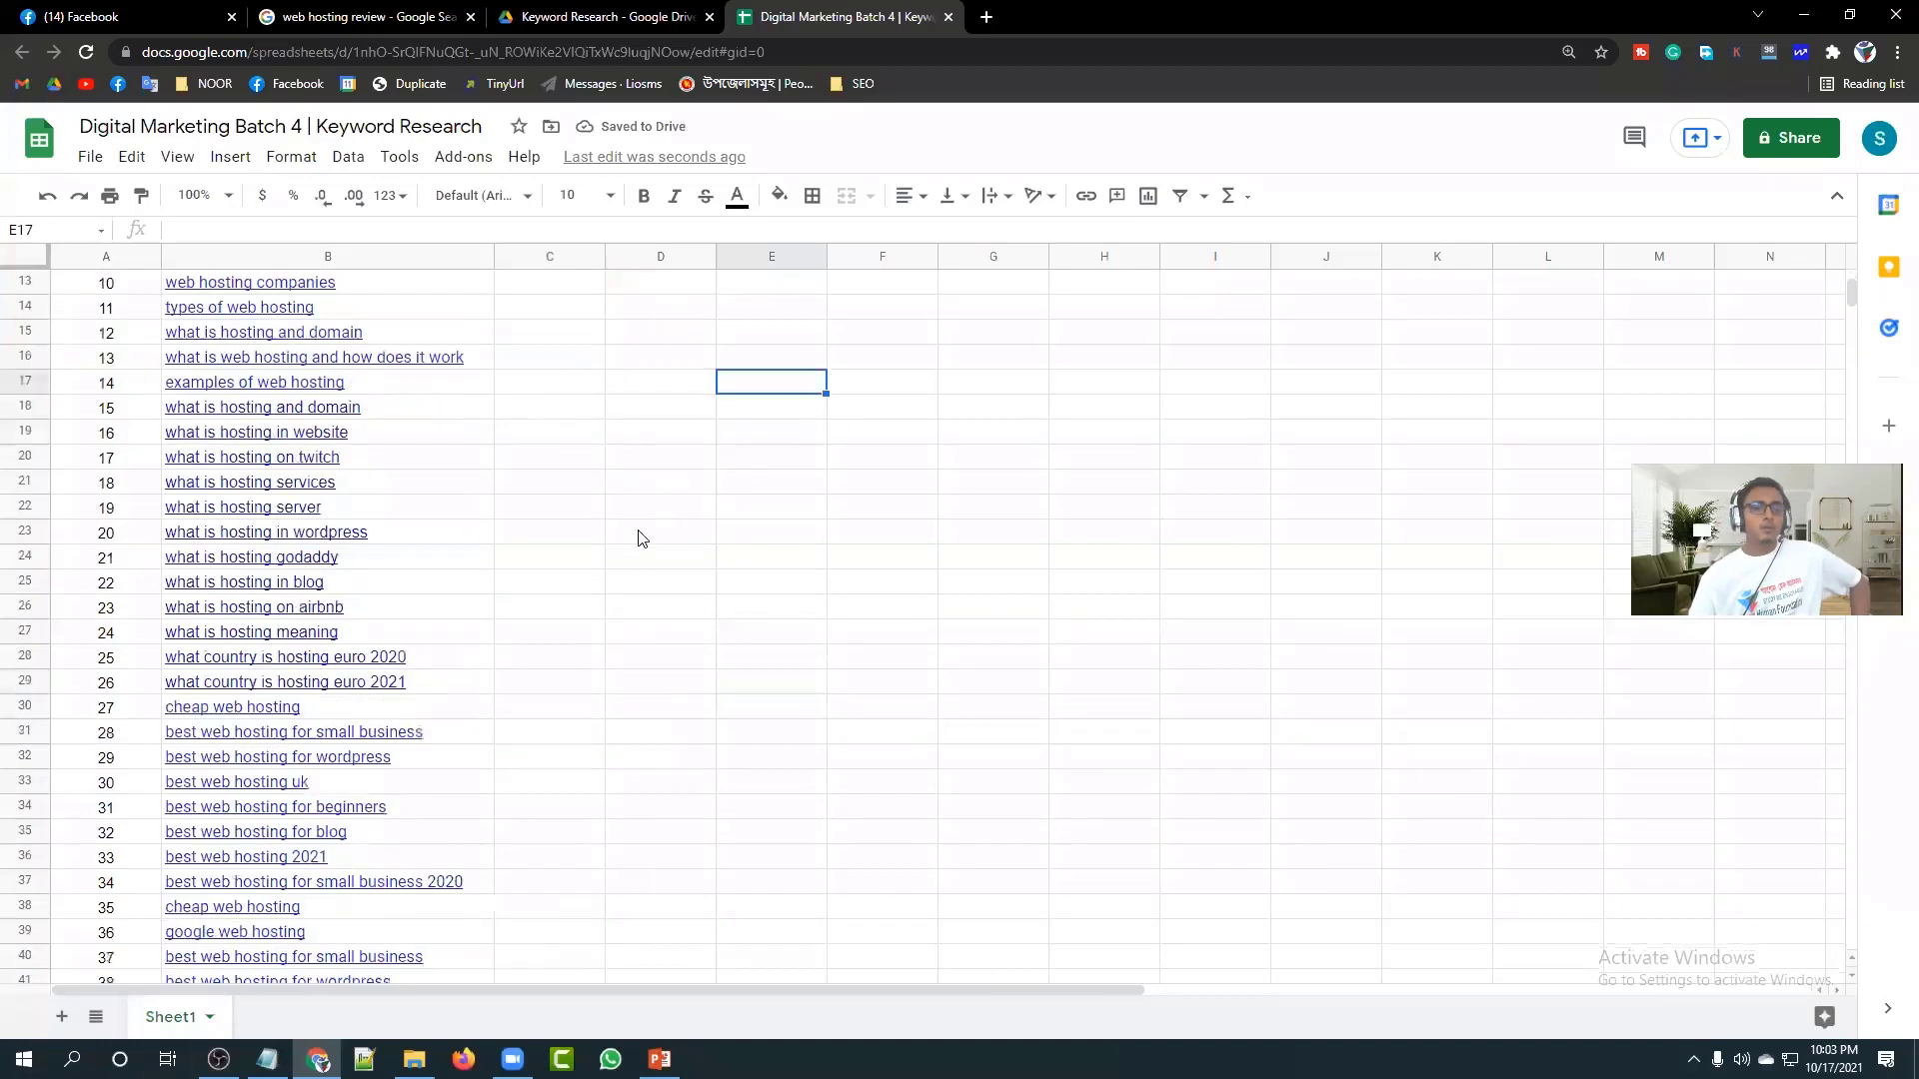
{"action": "scroll", "coordinate": [674, 570], "scroll_direction": "down", "scroll_amount": 3}
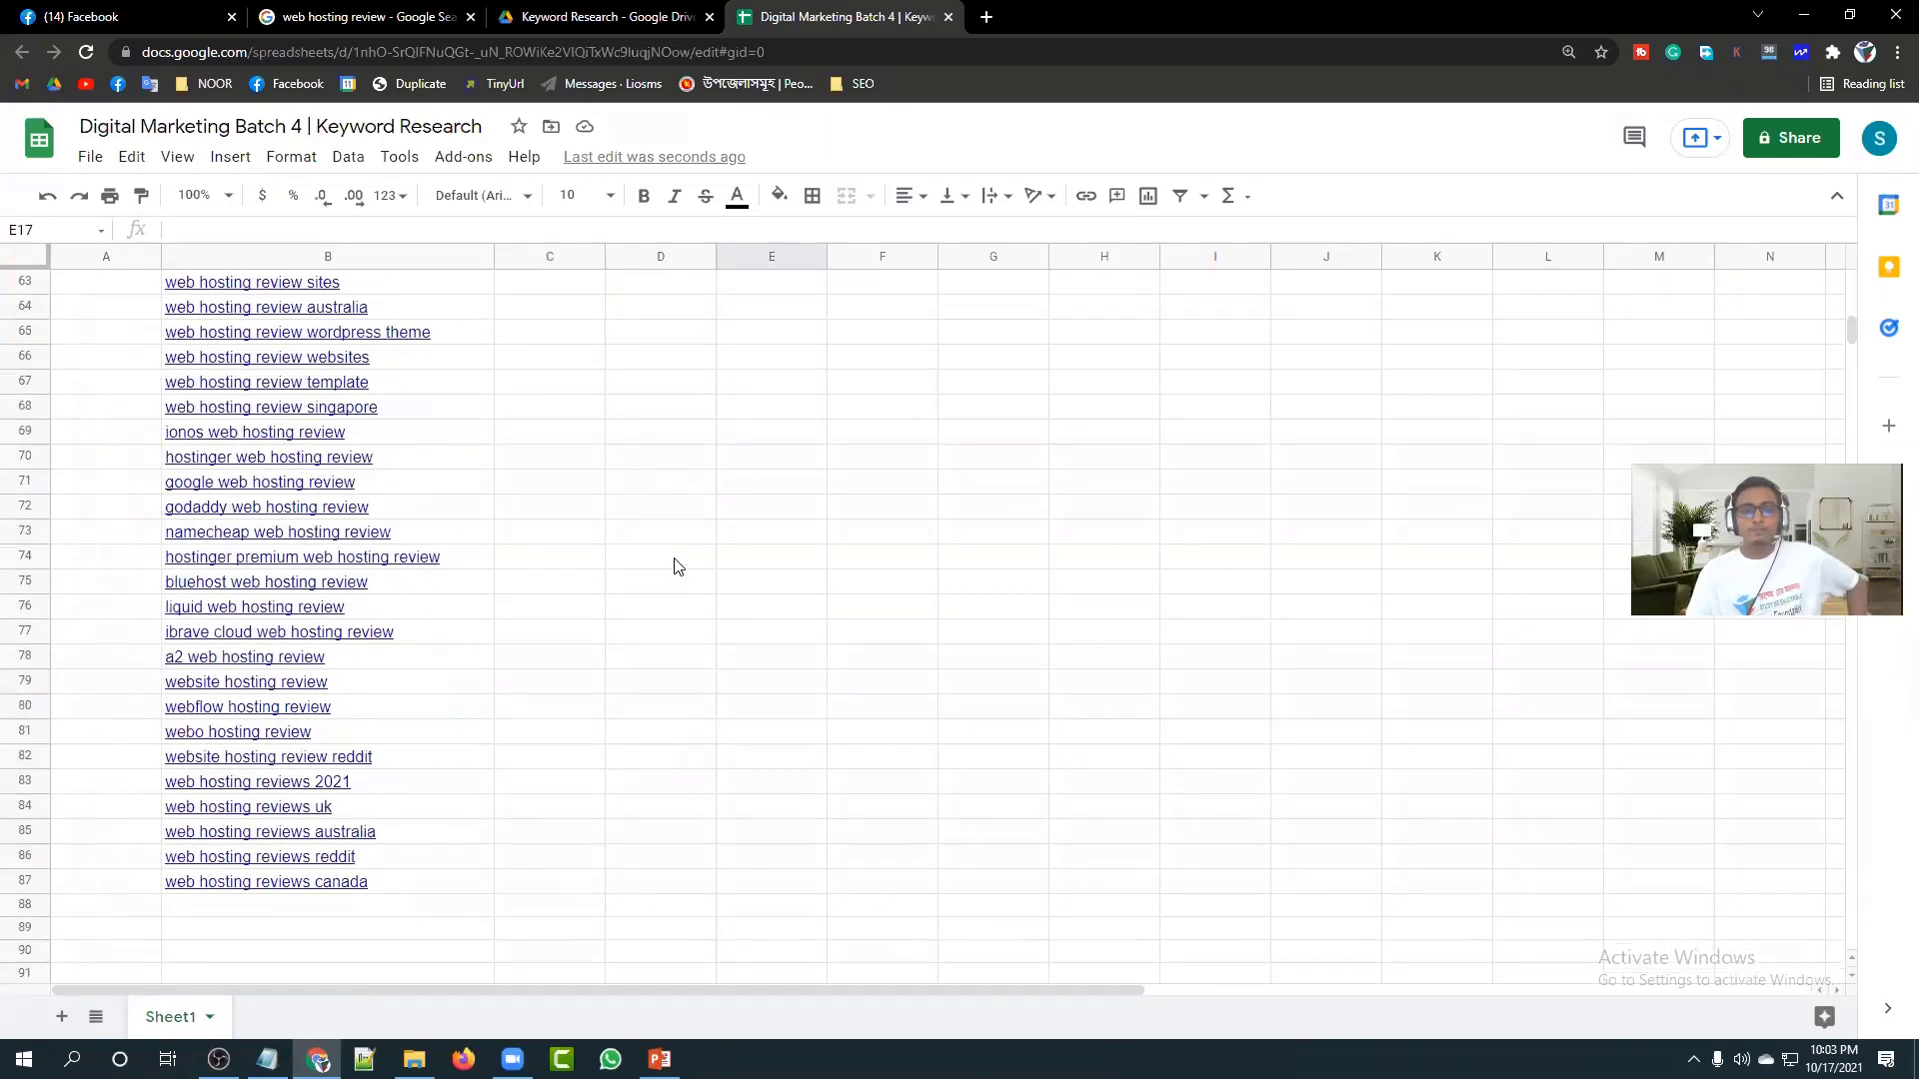
{"action": "scroll", "coordinate": [685, 736], "scroll_direction": "up", "scroll_amount": 4}
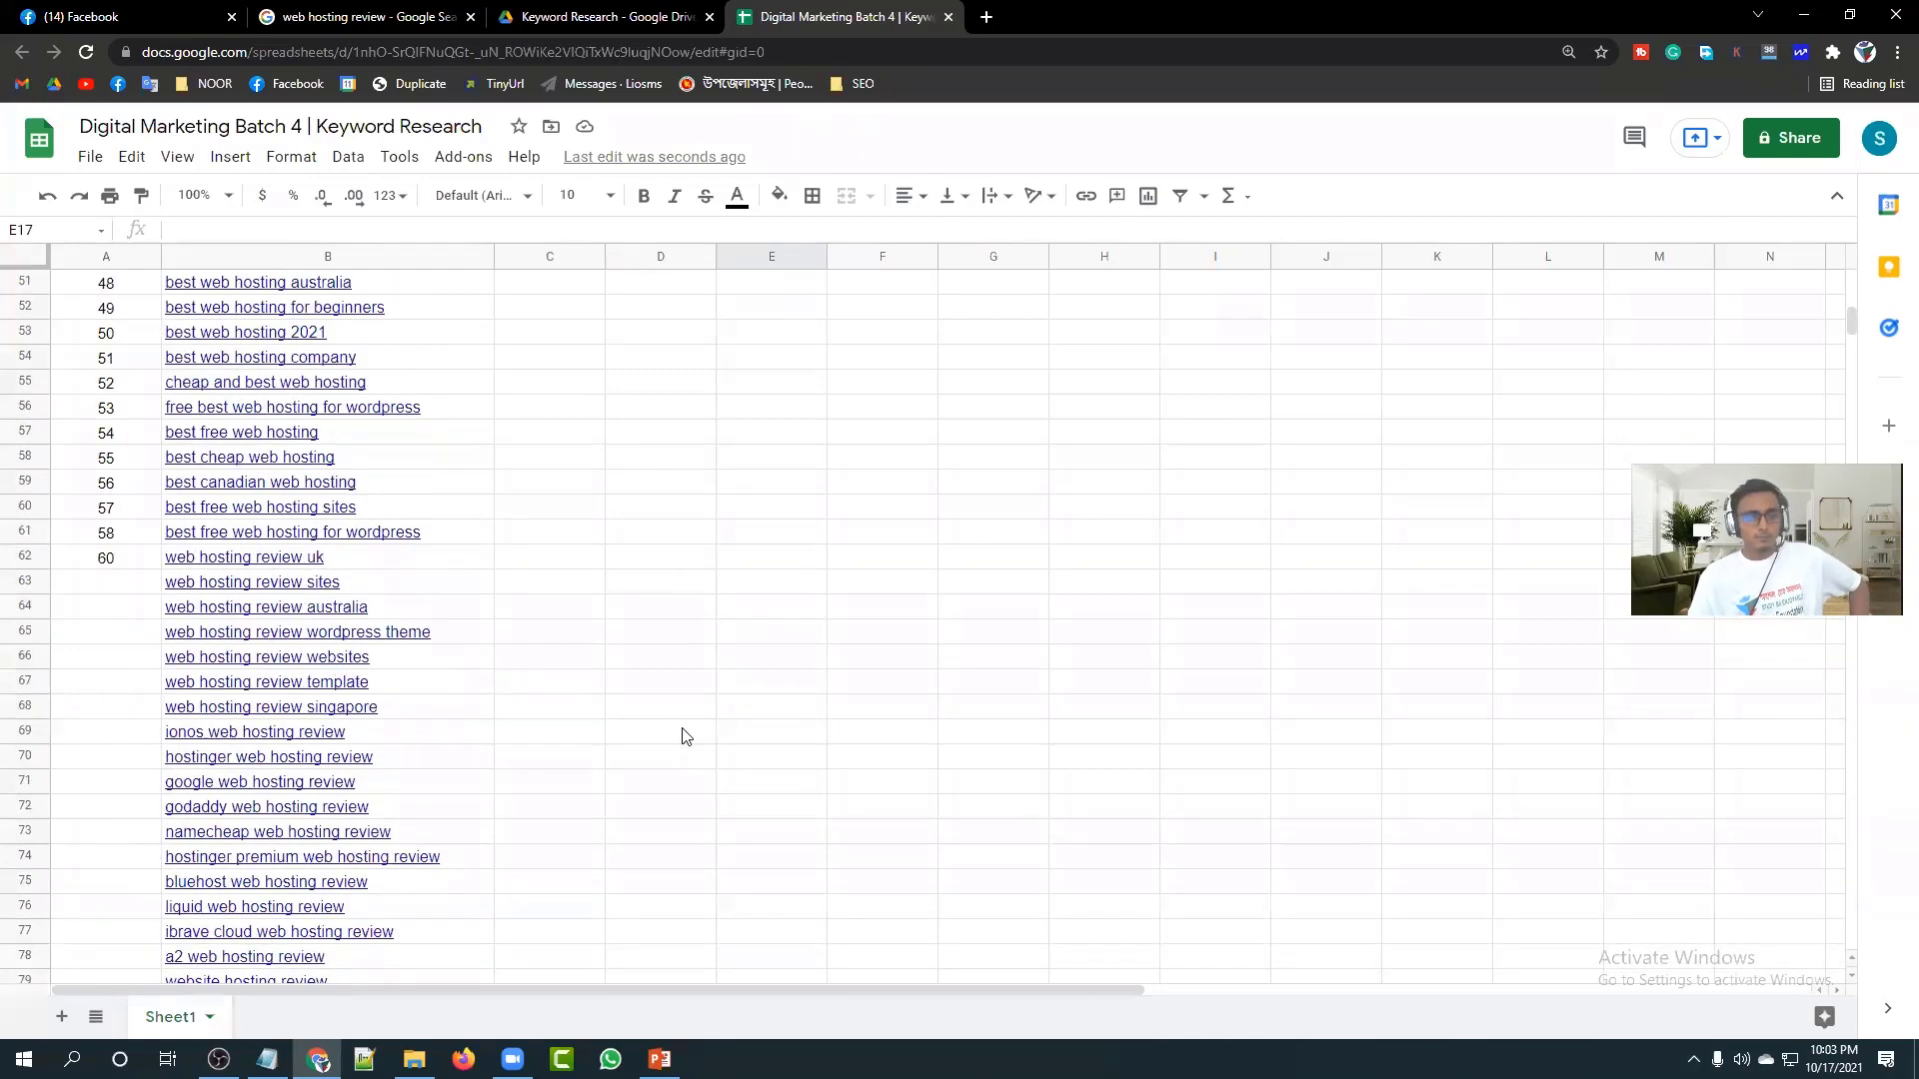
{"action": "scroll", "coordinate": [675, 737], "scroll_direction": "up", "scroll_amount": 15}
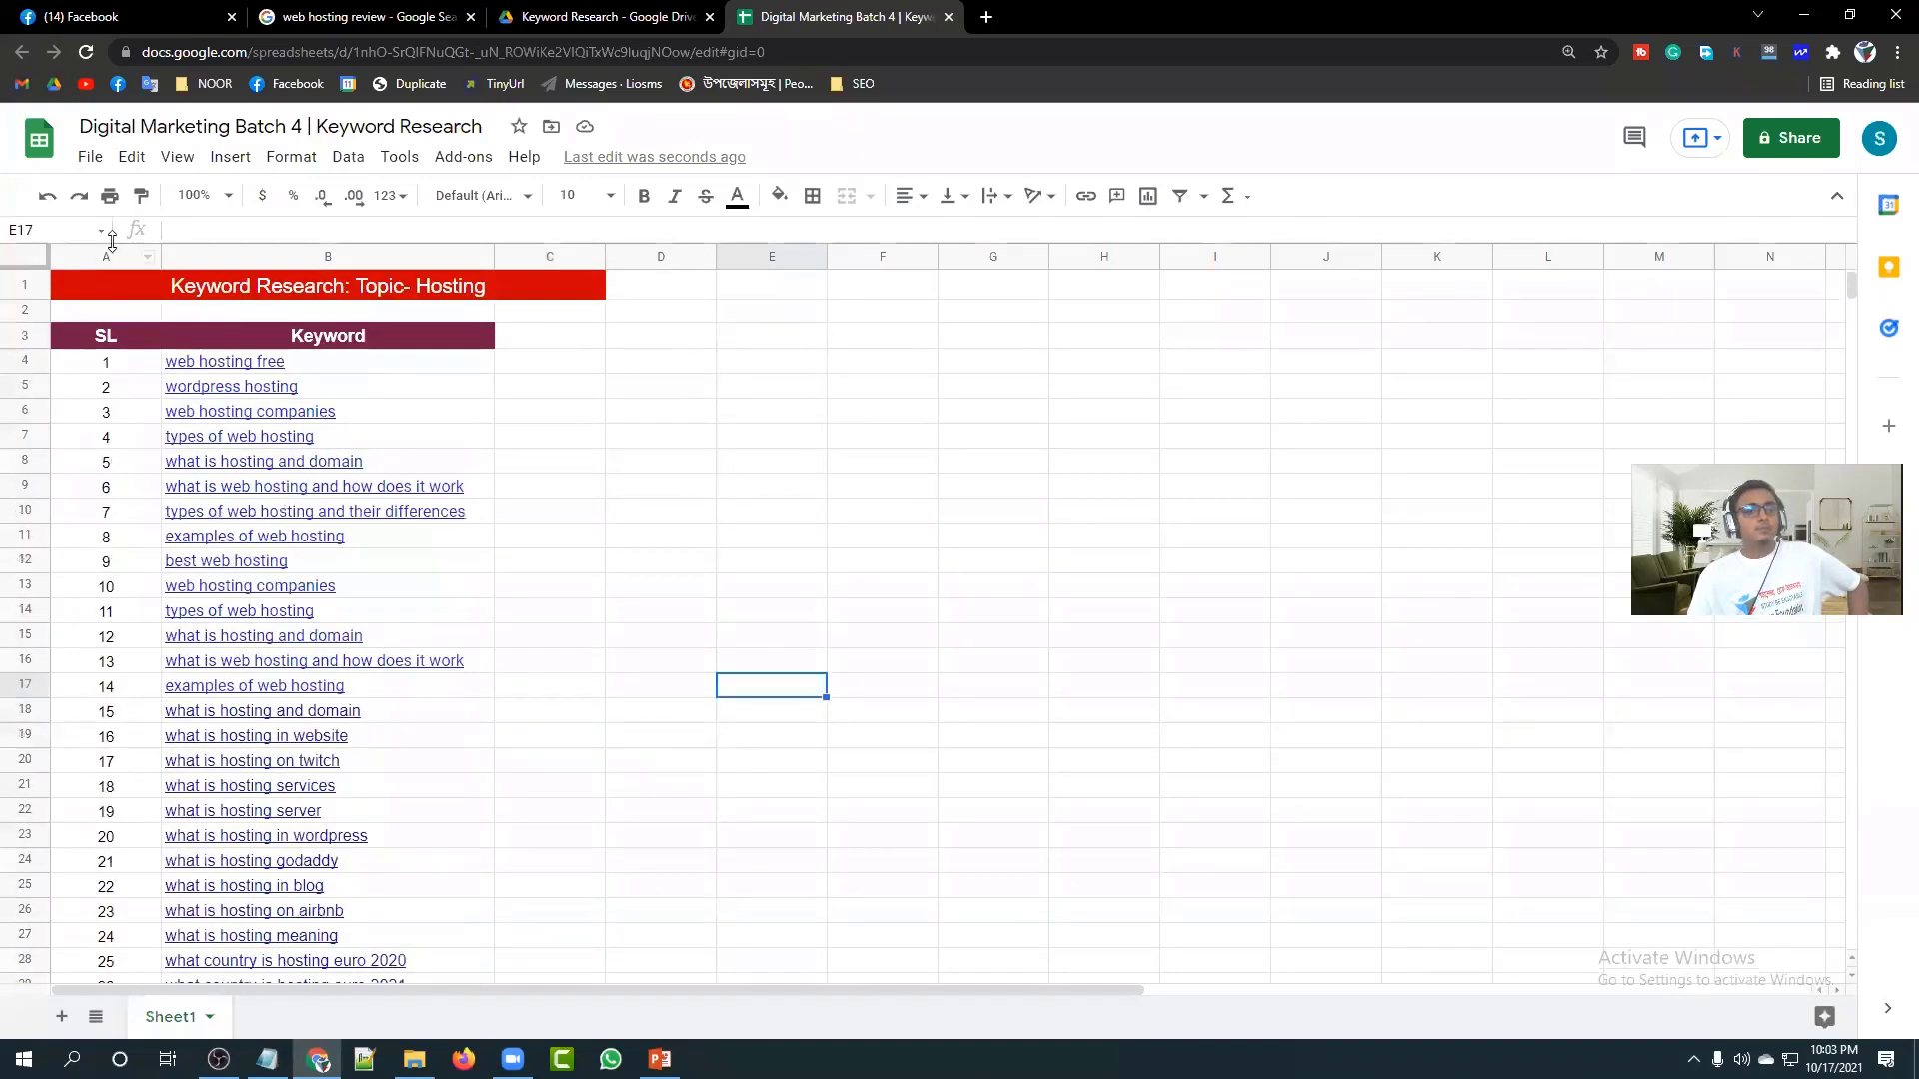
{"action": "left_click_drag", "start_coordinate": [159, 256], "coordinate": [126, 256]}
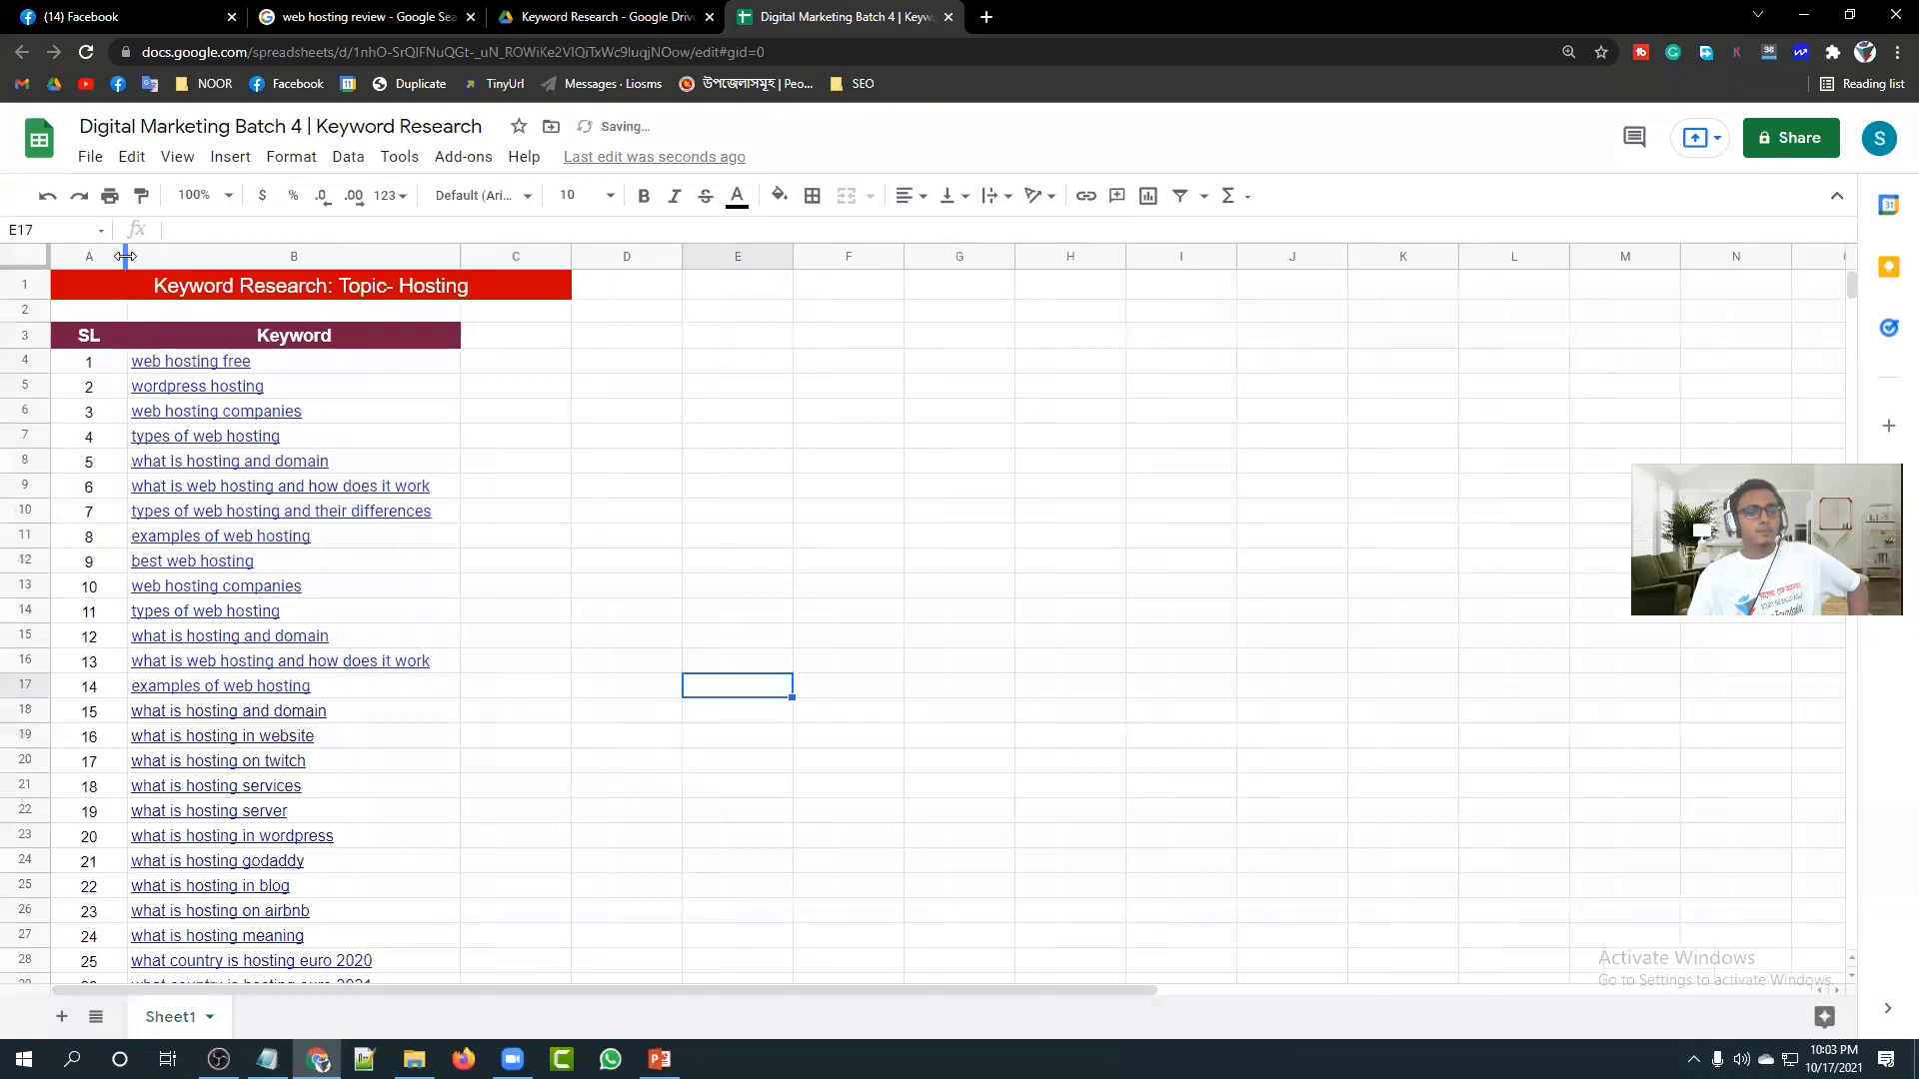
Open the Fiverr website in a new browser tab.
{"action": "left_click", "coordinate": [985, 17]}
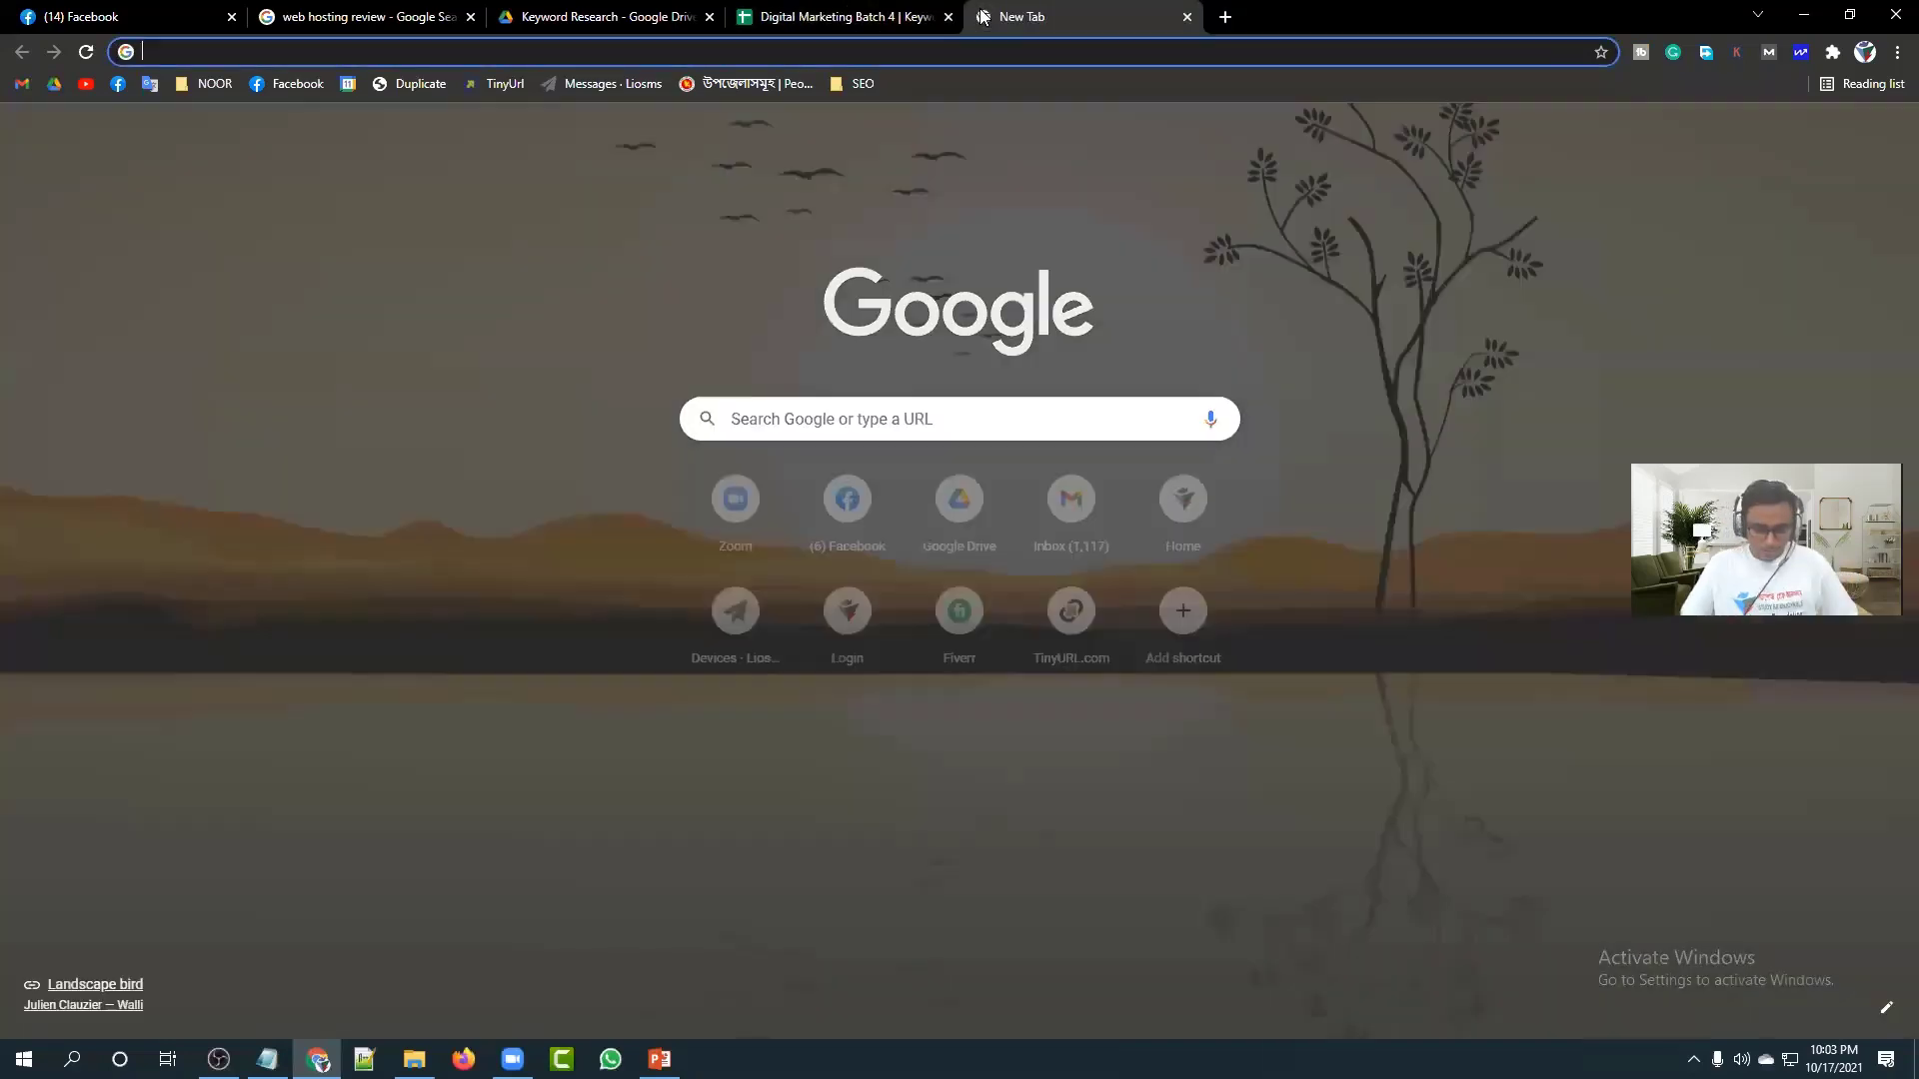
{"action": "type", "text": "five"}
{"action": "key", "text": "Return"}
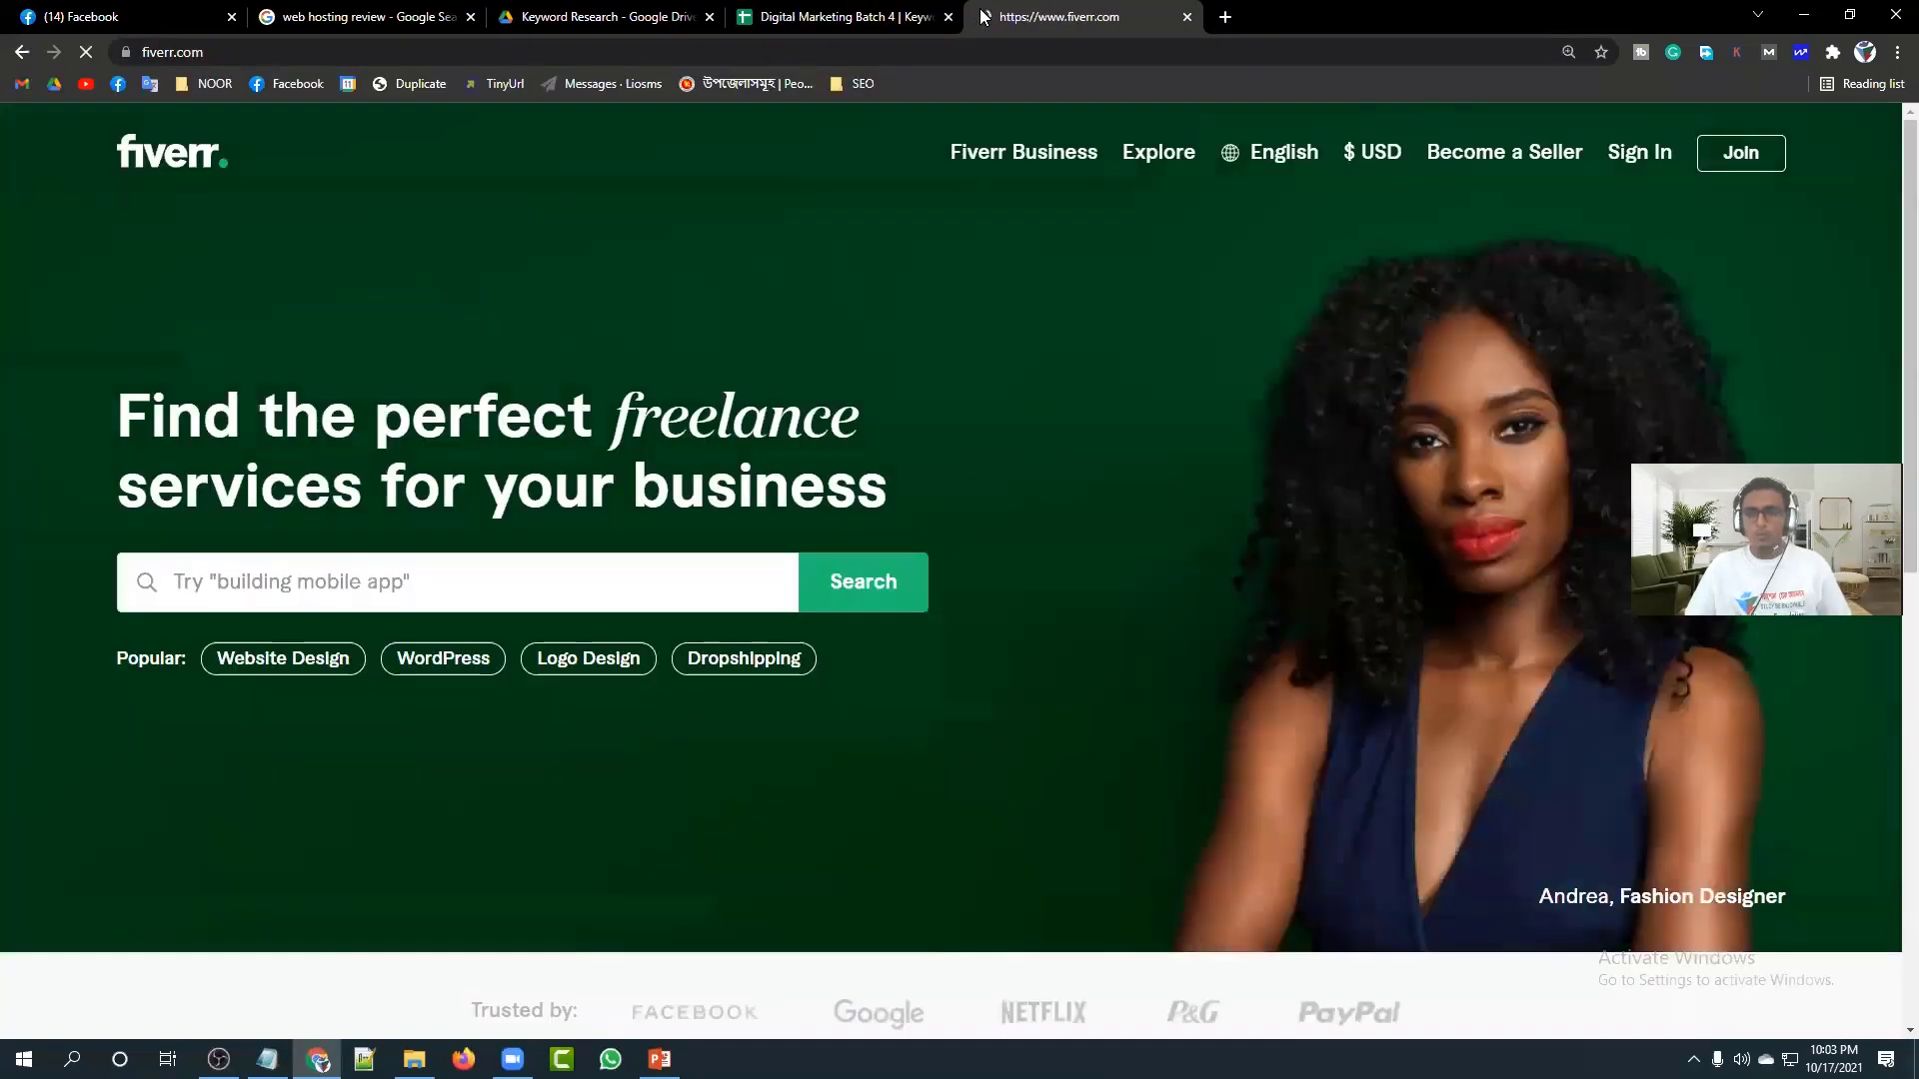
Search Fiverr for keyword research services using the suggested term "keyword research".
{"action": "left_click", "coordinate": [594, 566]}
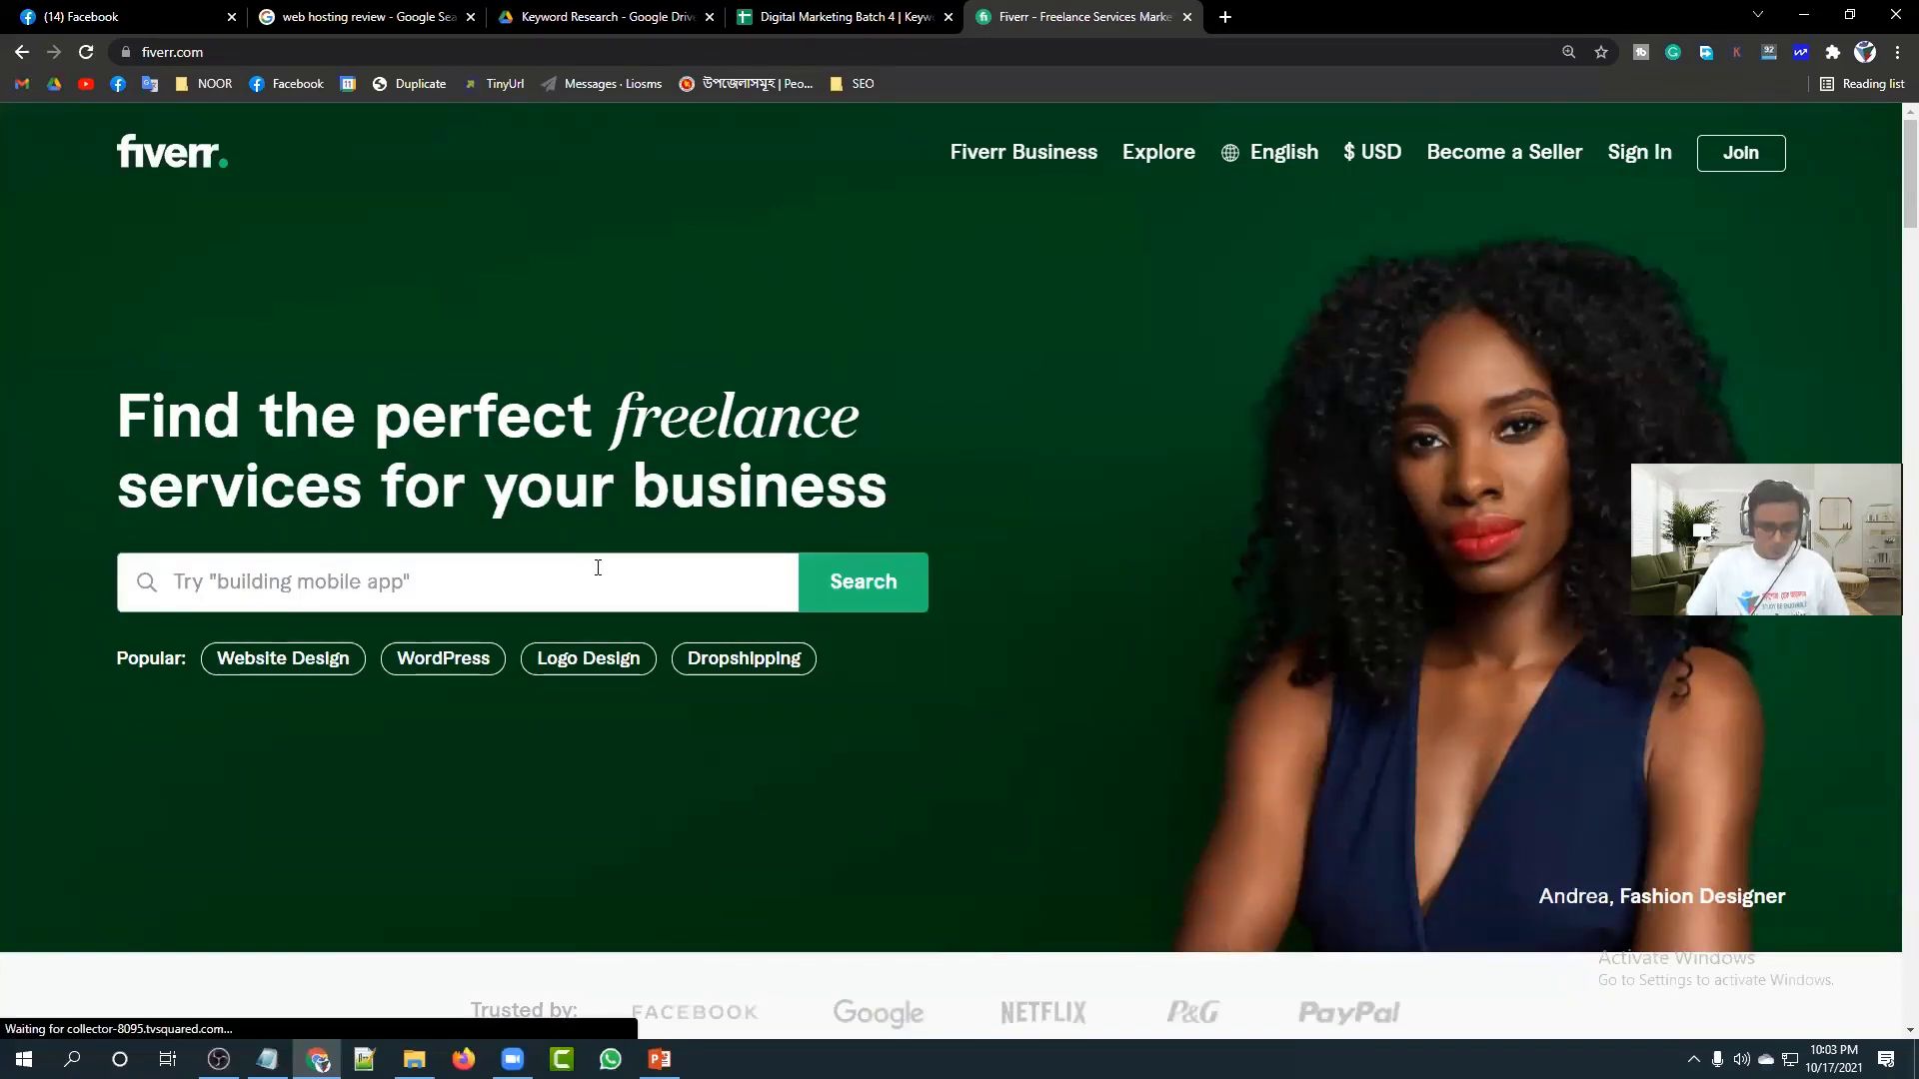
{"action": "type", "text": "keywro"}
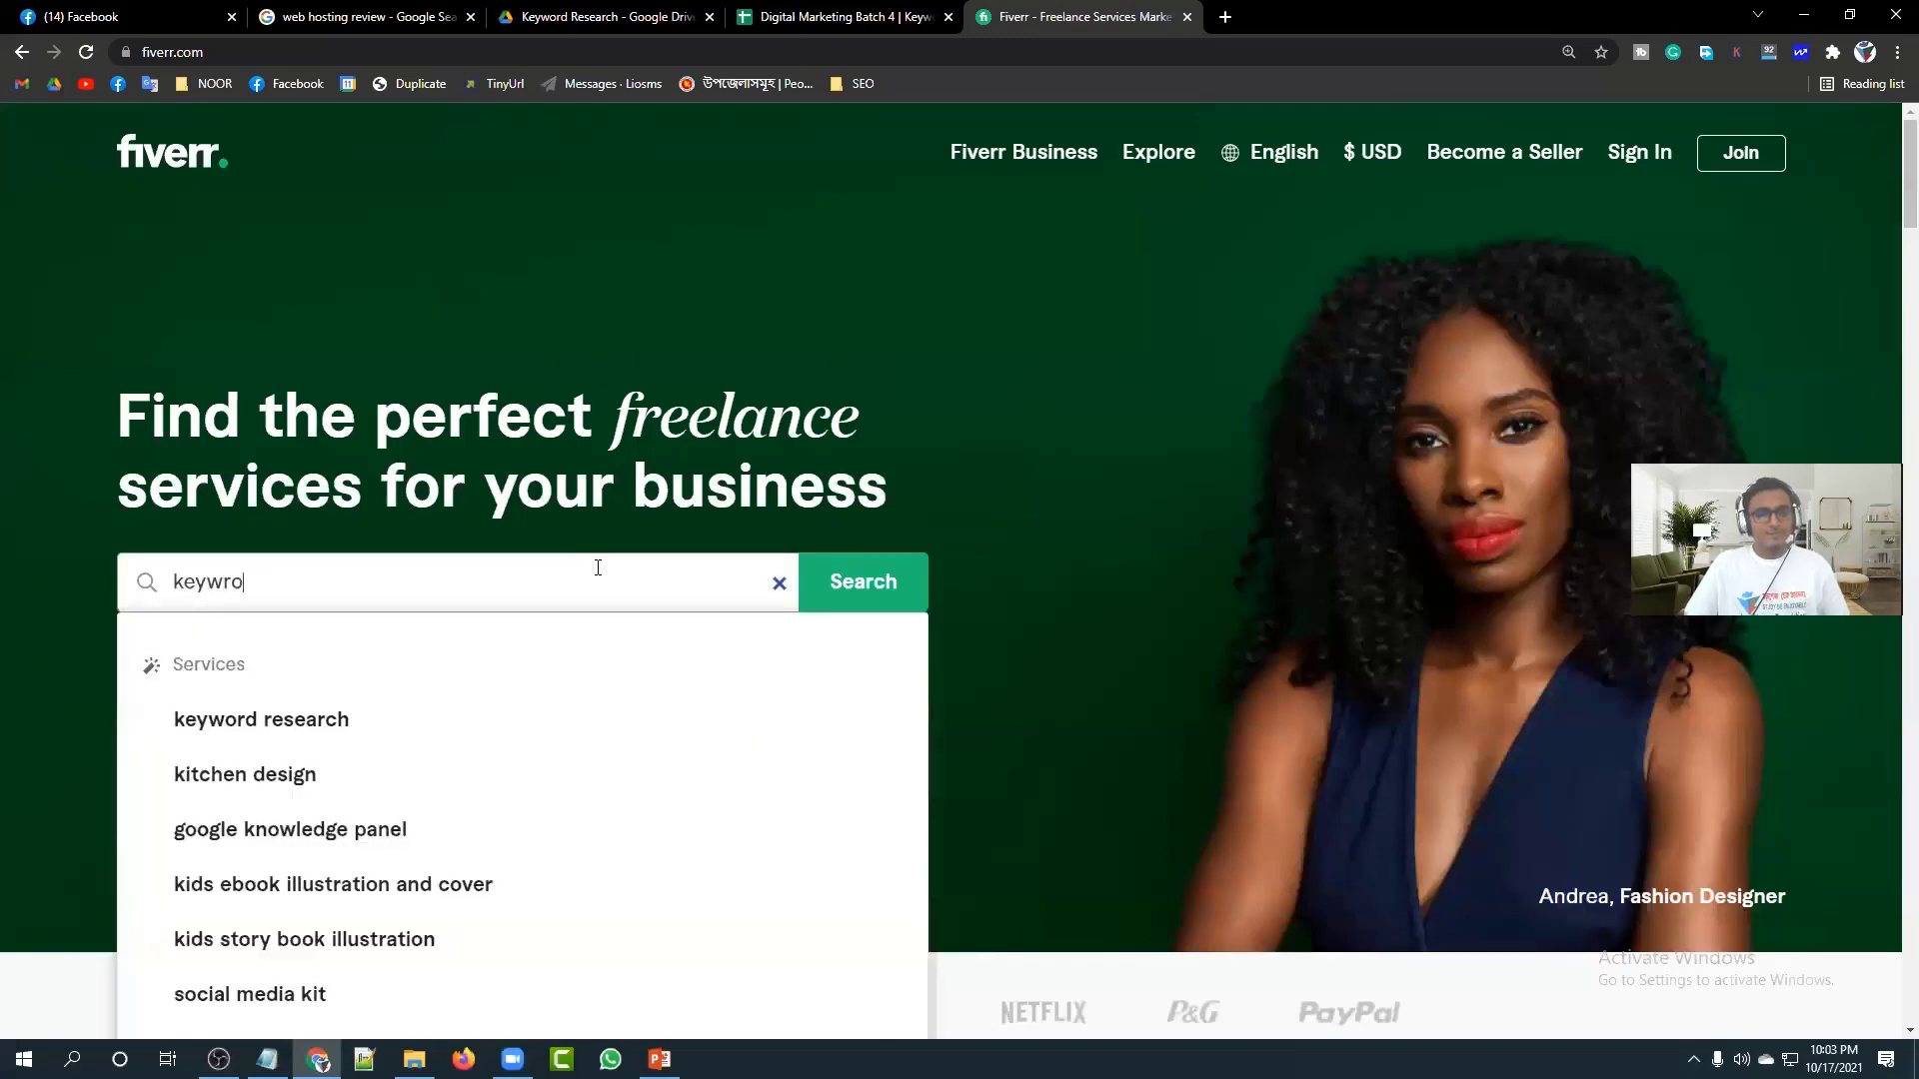
{"action": "key", "text": "BackSpace"}
{"action": "type", "text": "ord"}
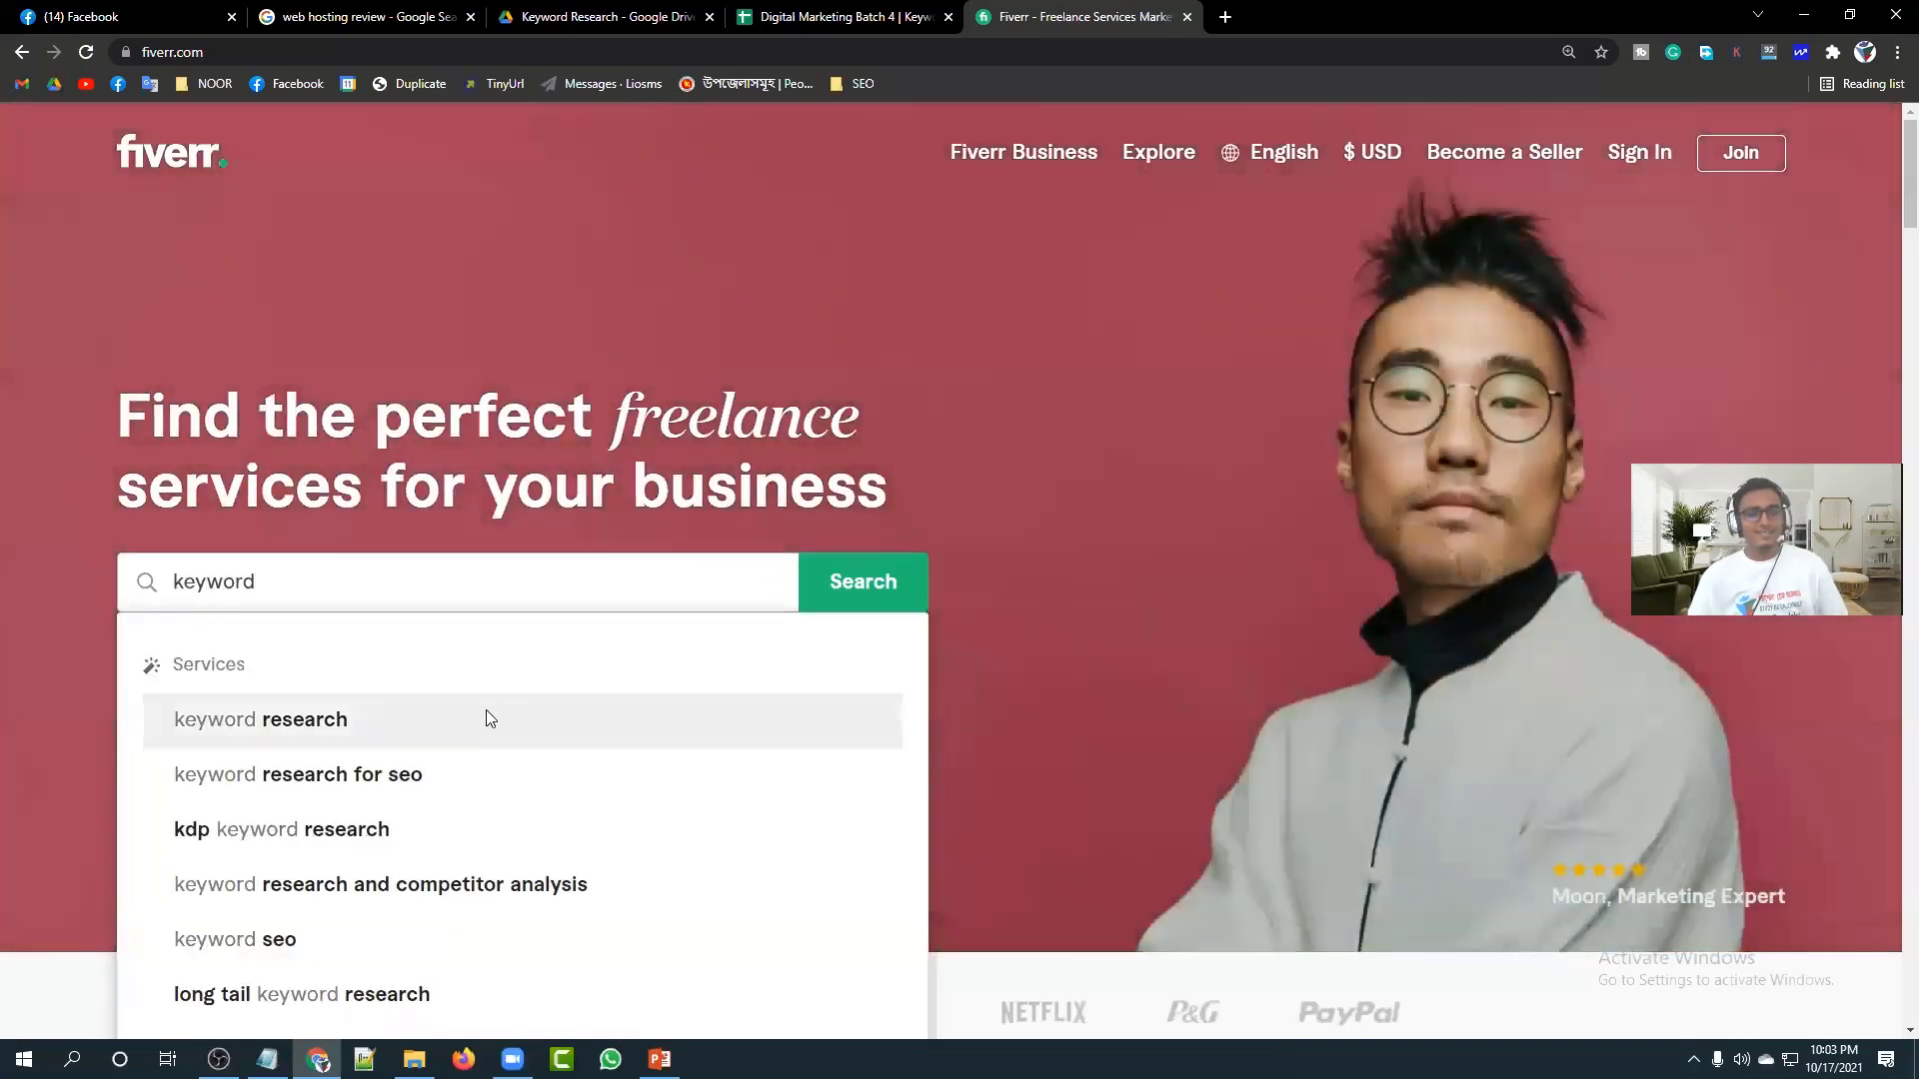
{"action": "left_click", "coordinate": [487, 719]}
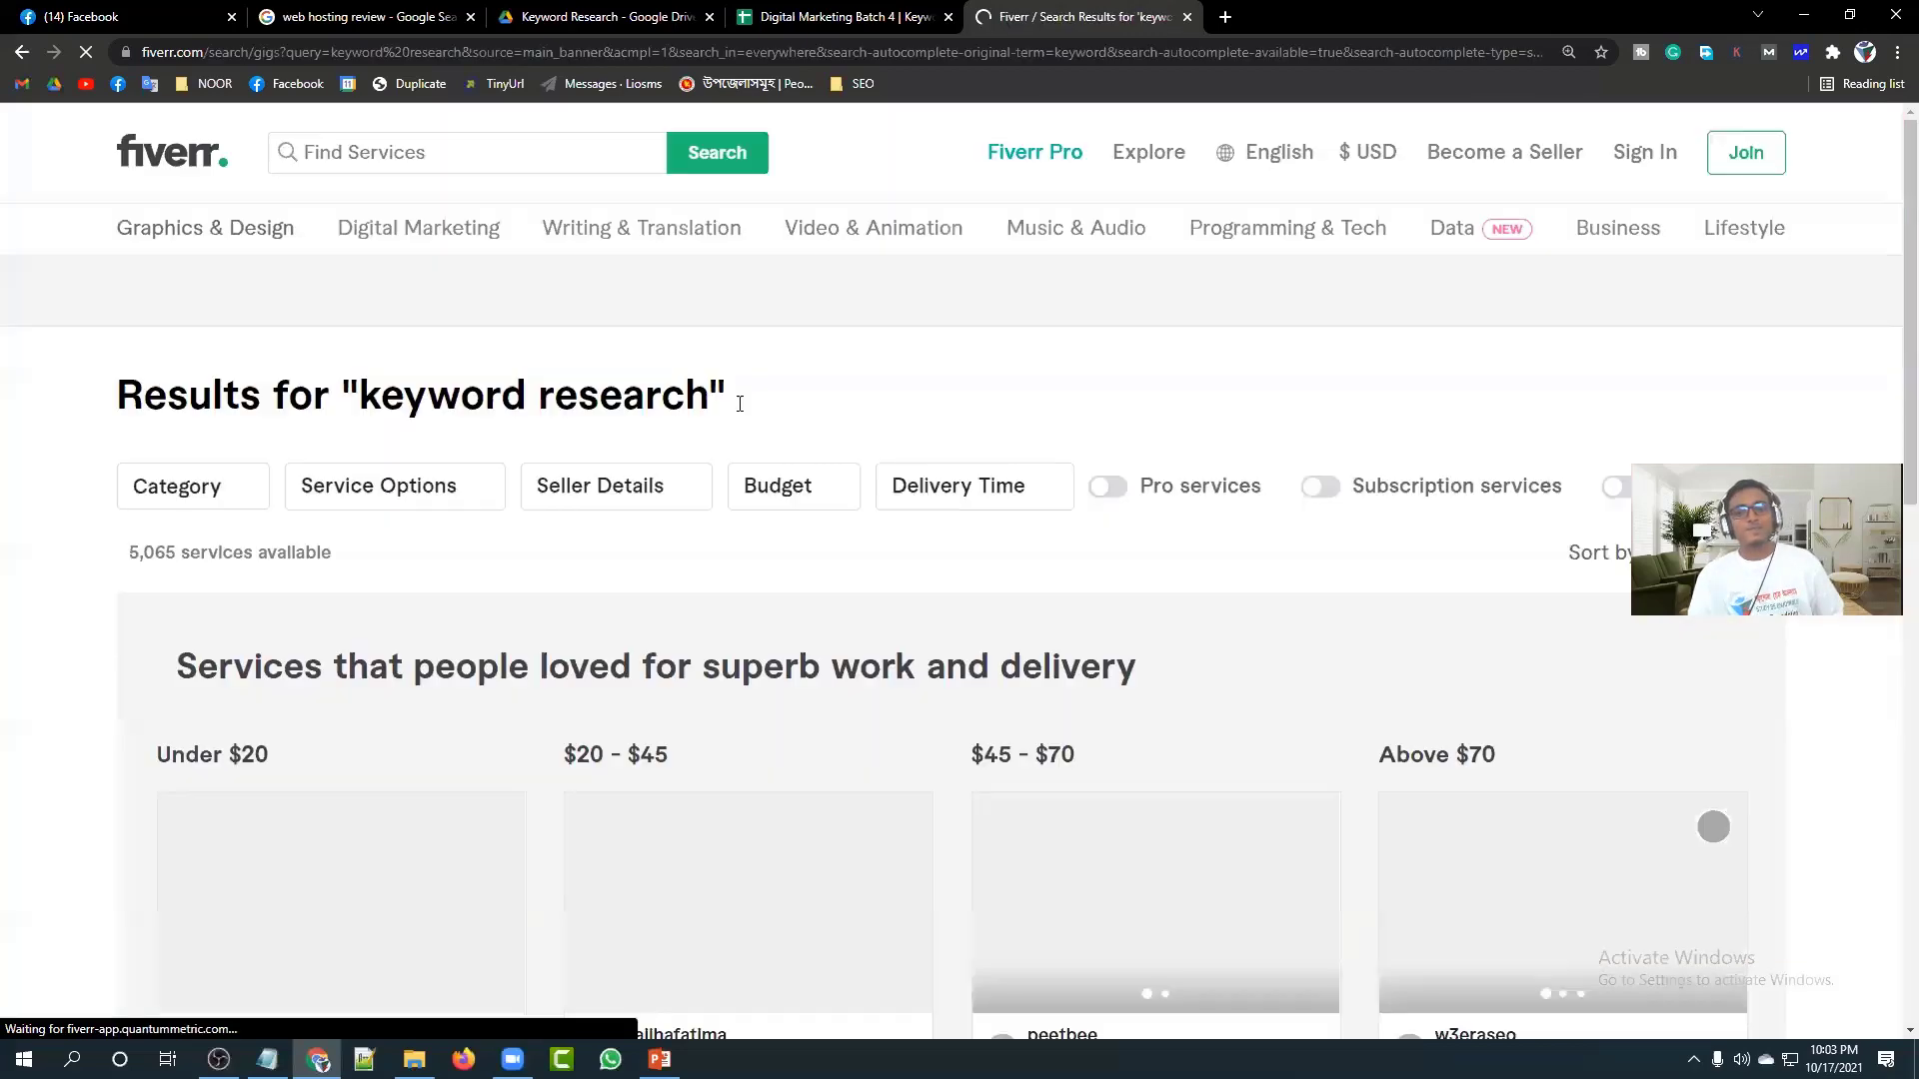
Open the under-$20 SEO keyword research and competitor analysis gig in a new tab and review its overview and Basic package.
{"action": "scroll", "coordinate": [740, 403], "scroll_direction": "down", "scroll_amount": 2}
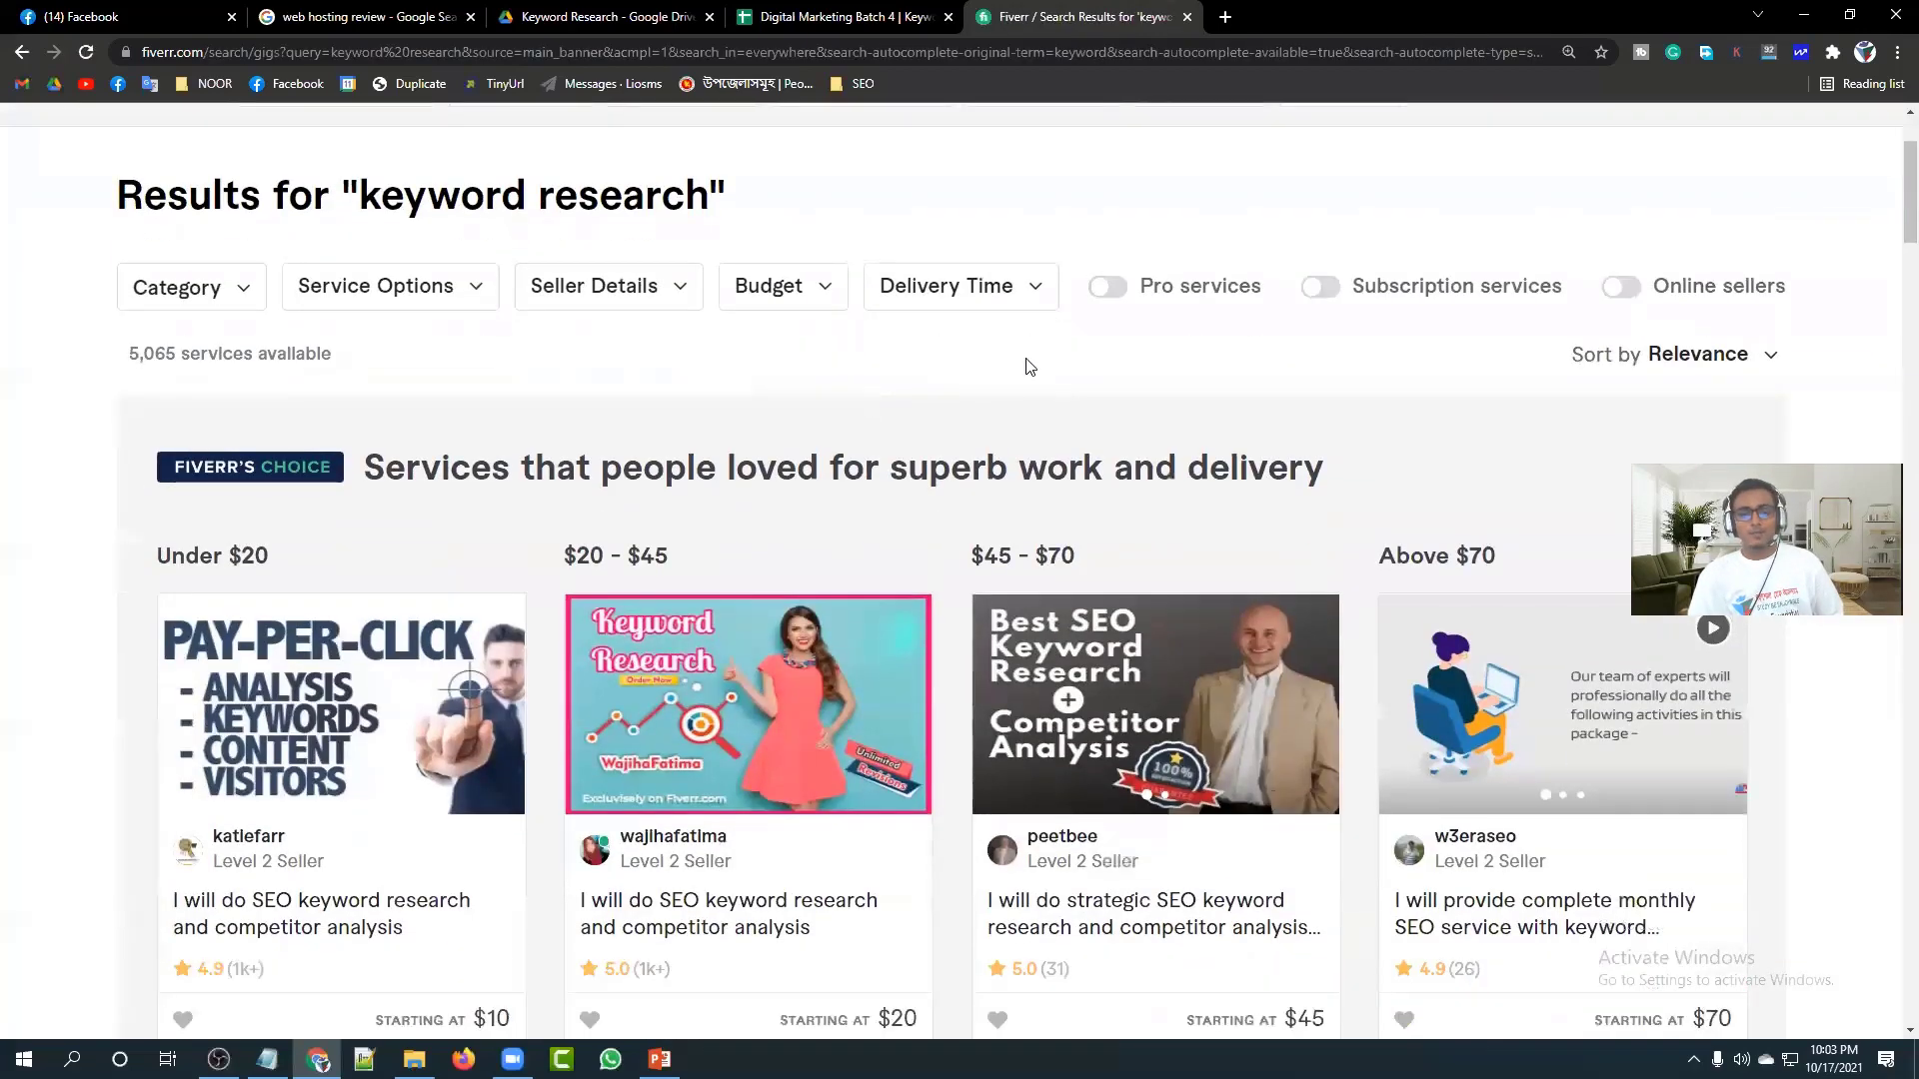
{"action": "scroll", "coordinate": [926, 366], "scroll_direction": "down", "scroll_amount": 3}
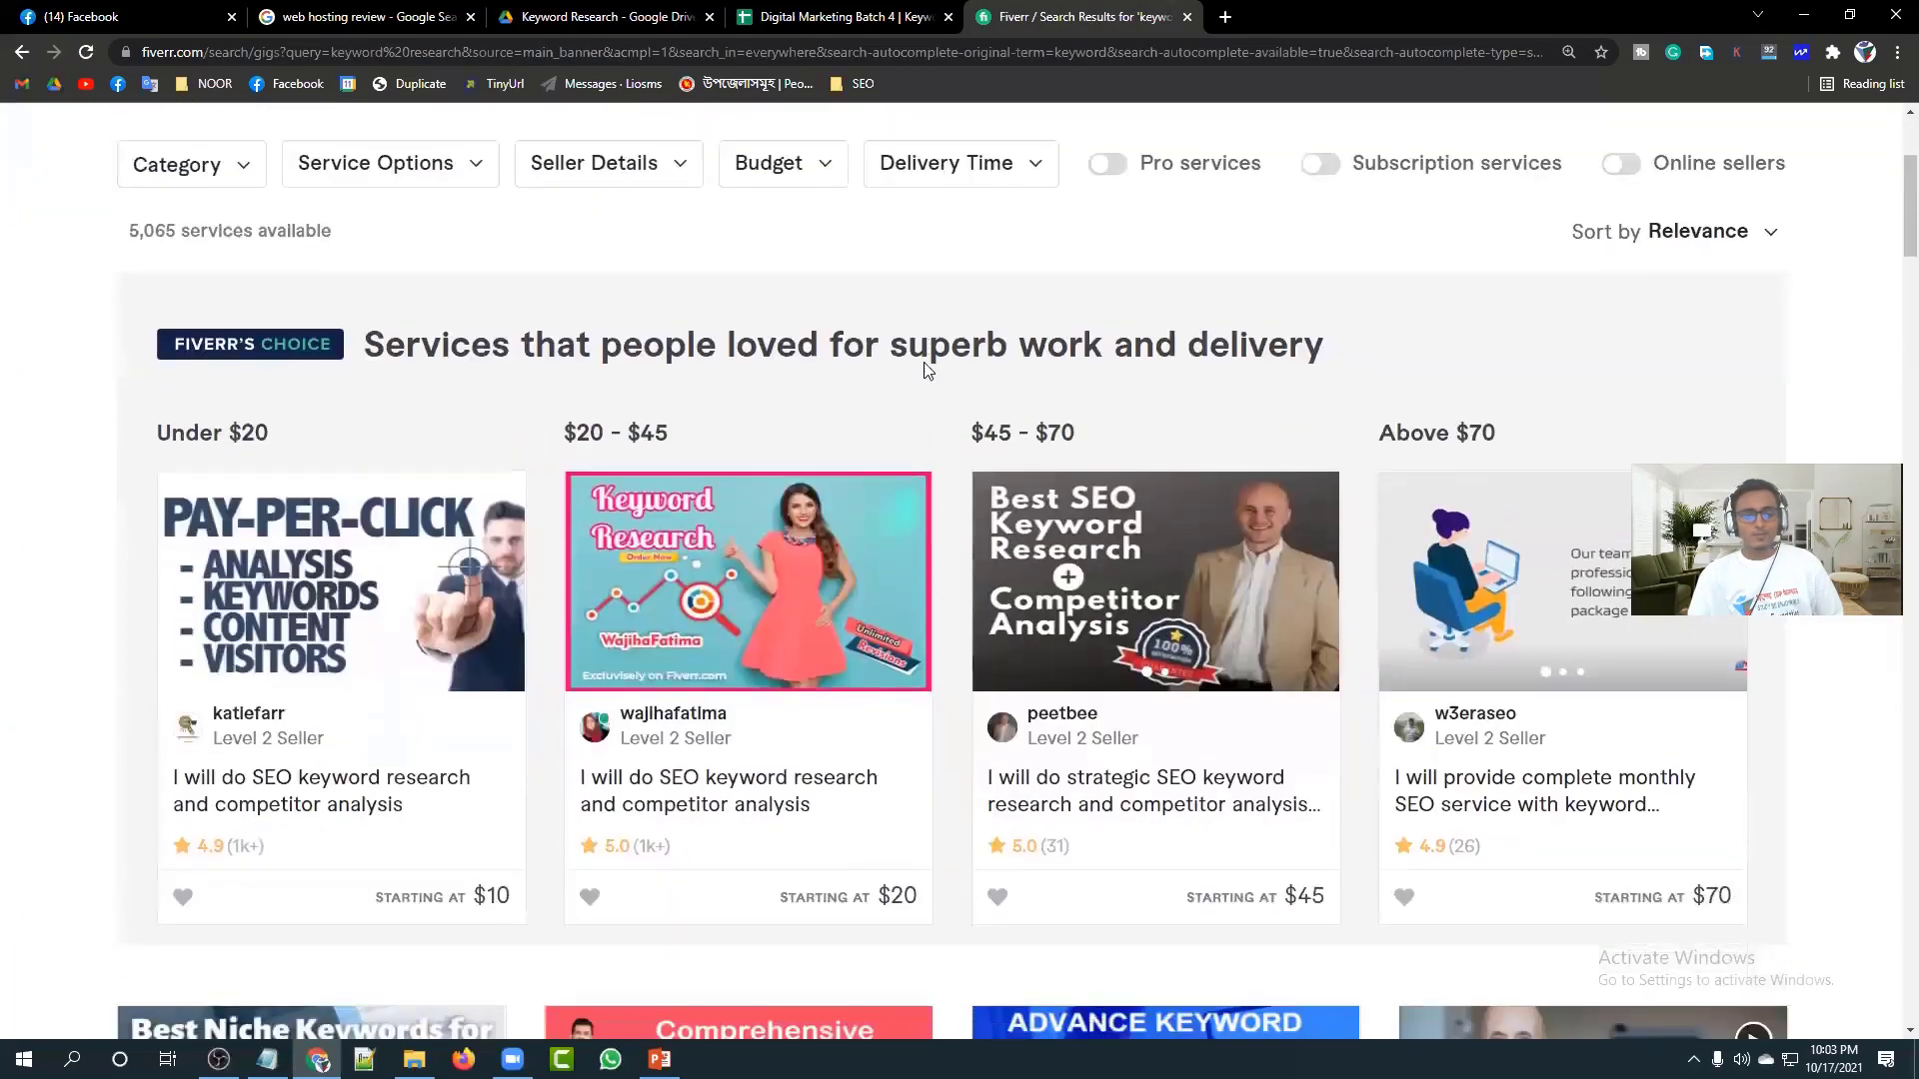
{"action": "scroll", "coordinate": [350, 635], "scroll_direction": "down", "scroll_amount": 1}
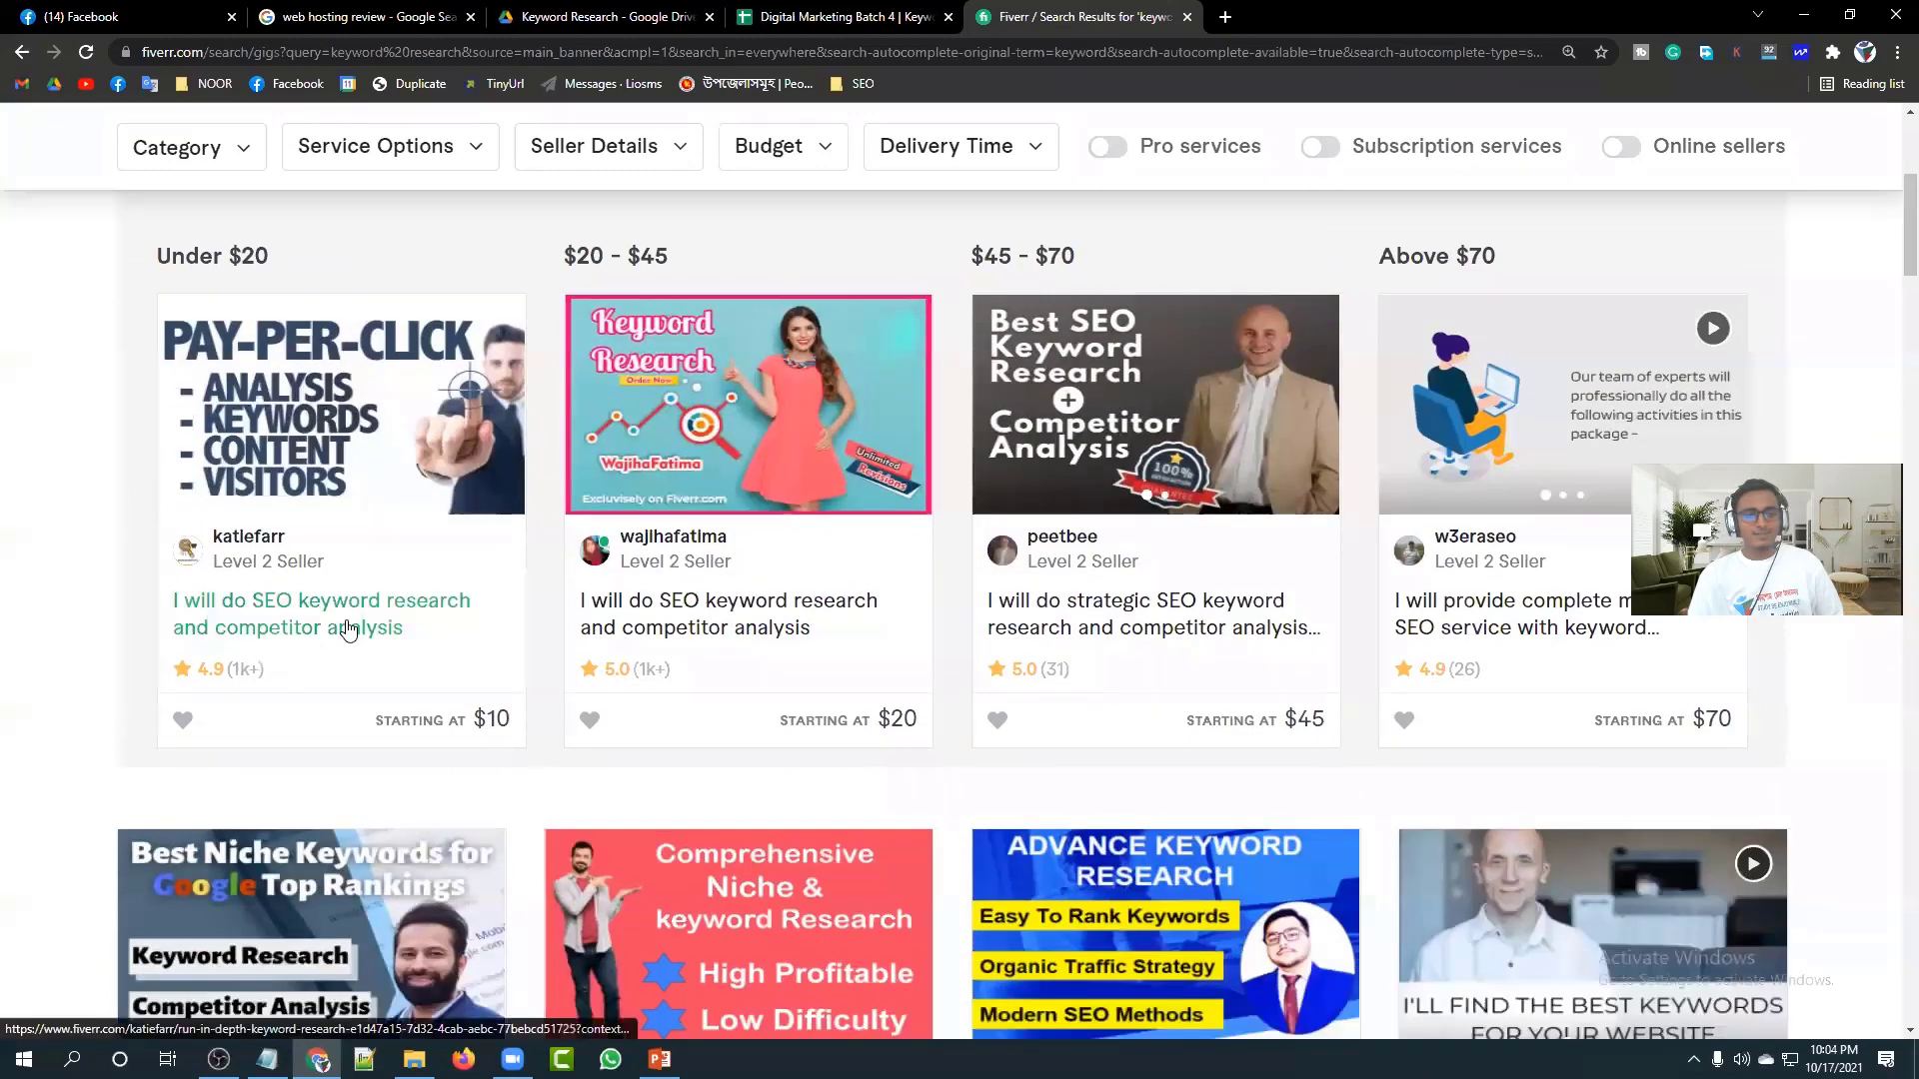
{"action": "right_click", "coordinate": [349, 630]}
{"action": "left_click", "coordinate": [400, 641]}
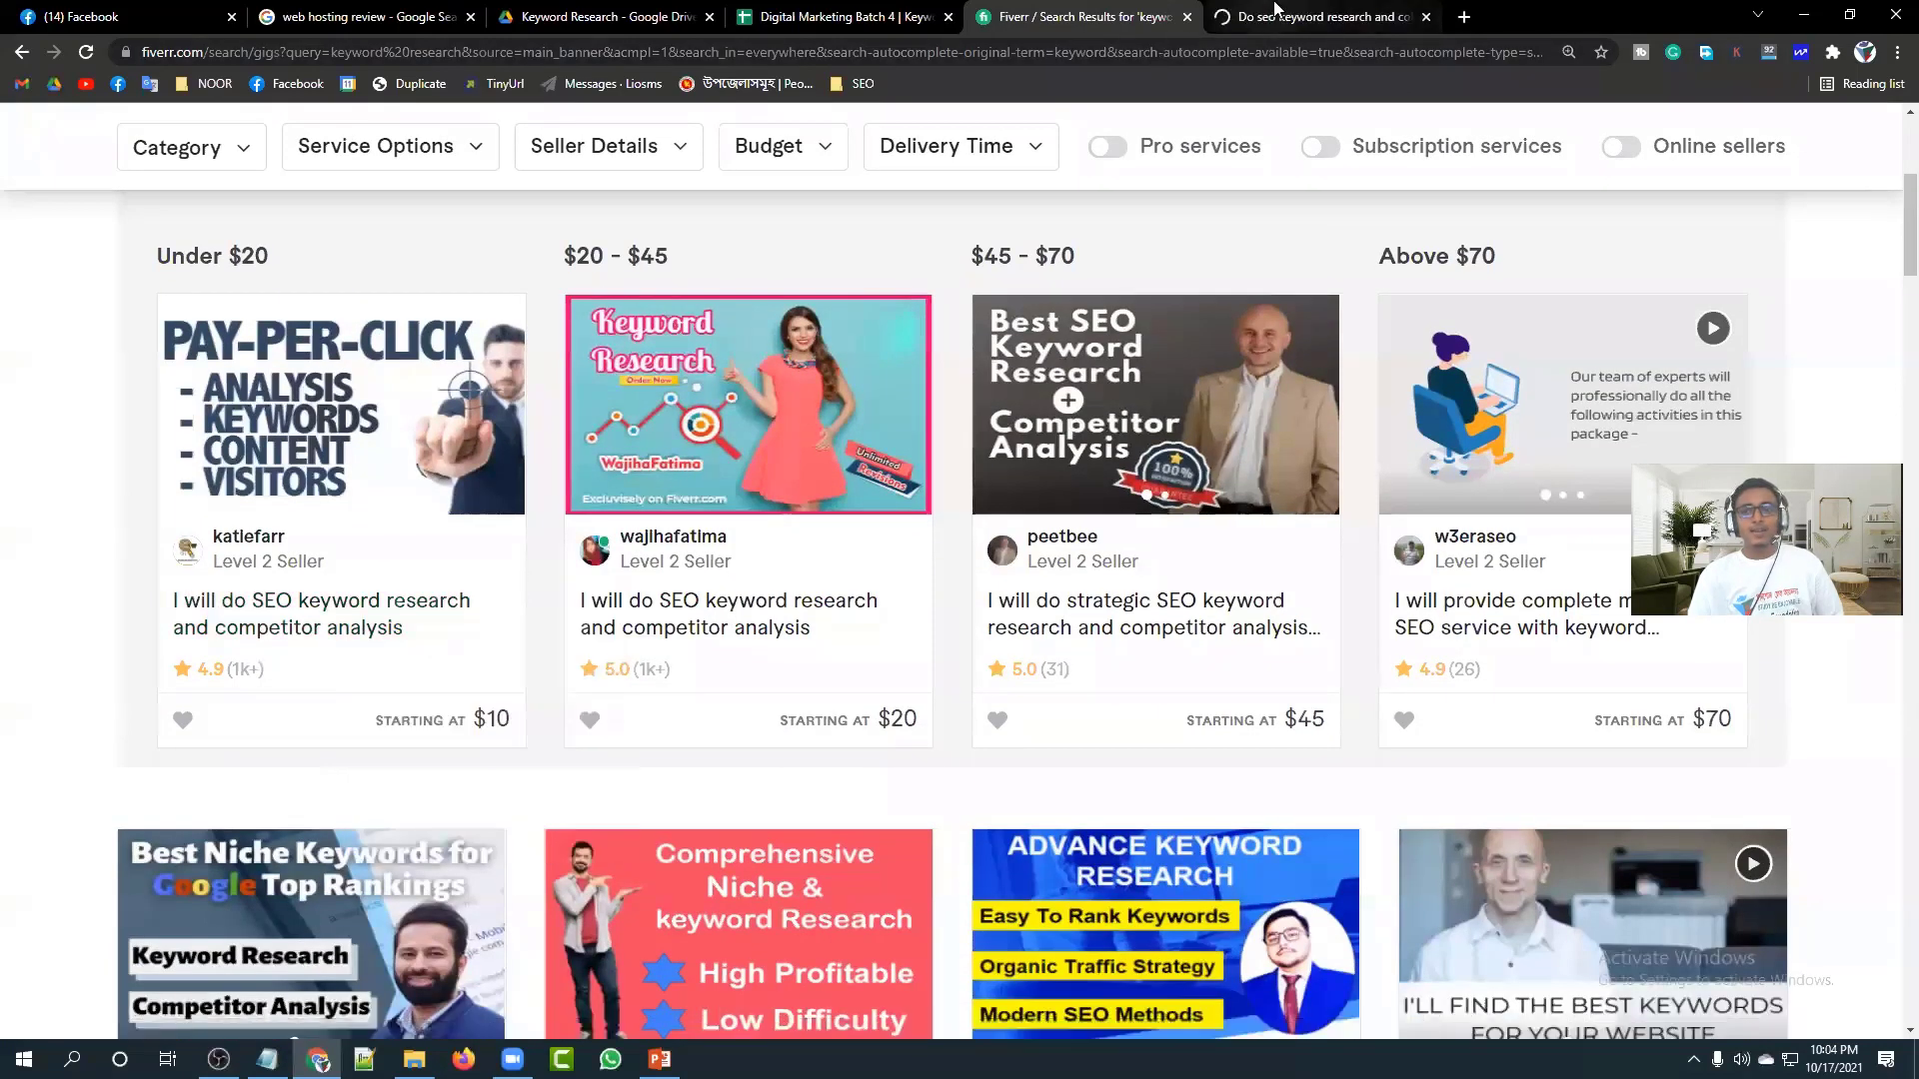
{"action": "left_click", "coordinate": [1274, 10]}
{"action": "scroll", "coordinate": [1139, 478], "scroll_direction": "down", "scroll_amount": 2}
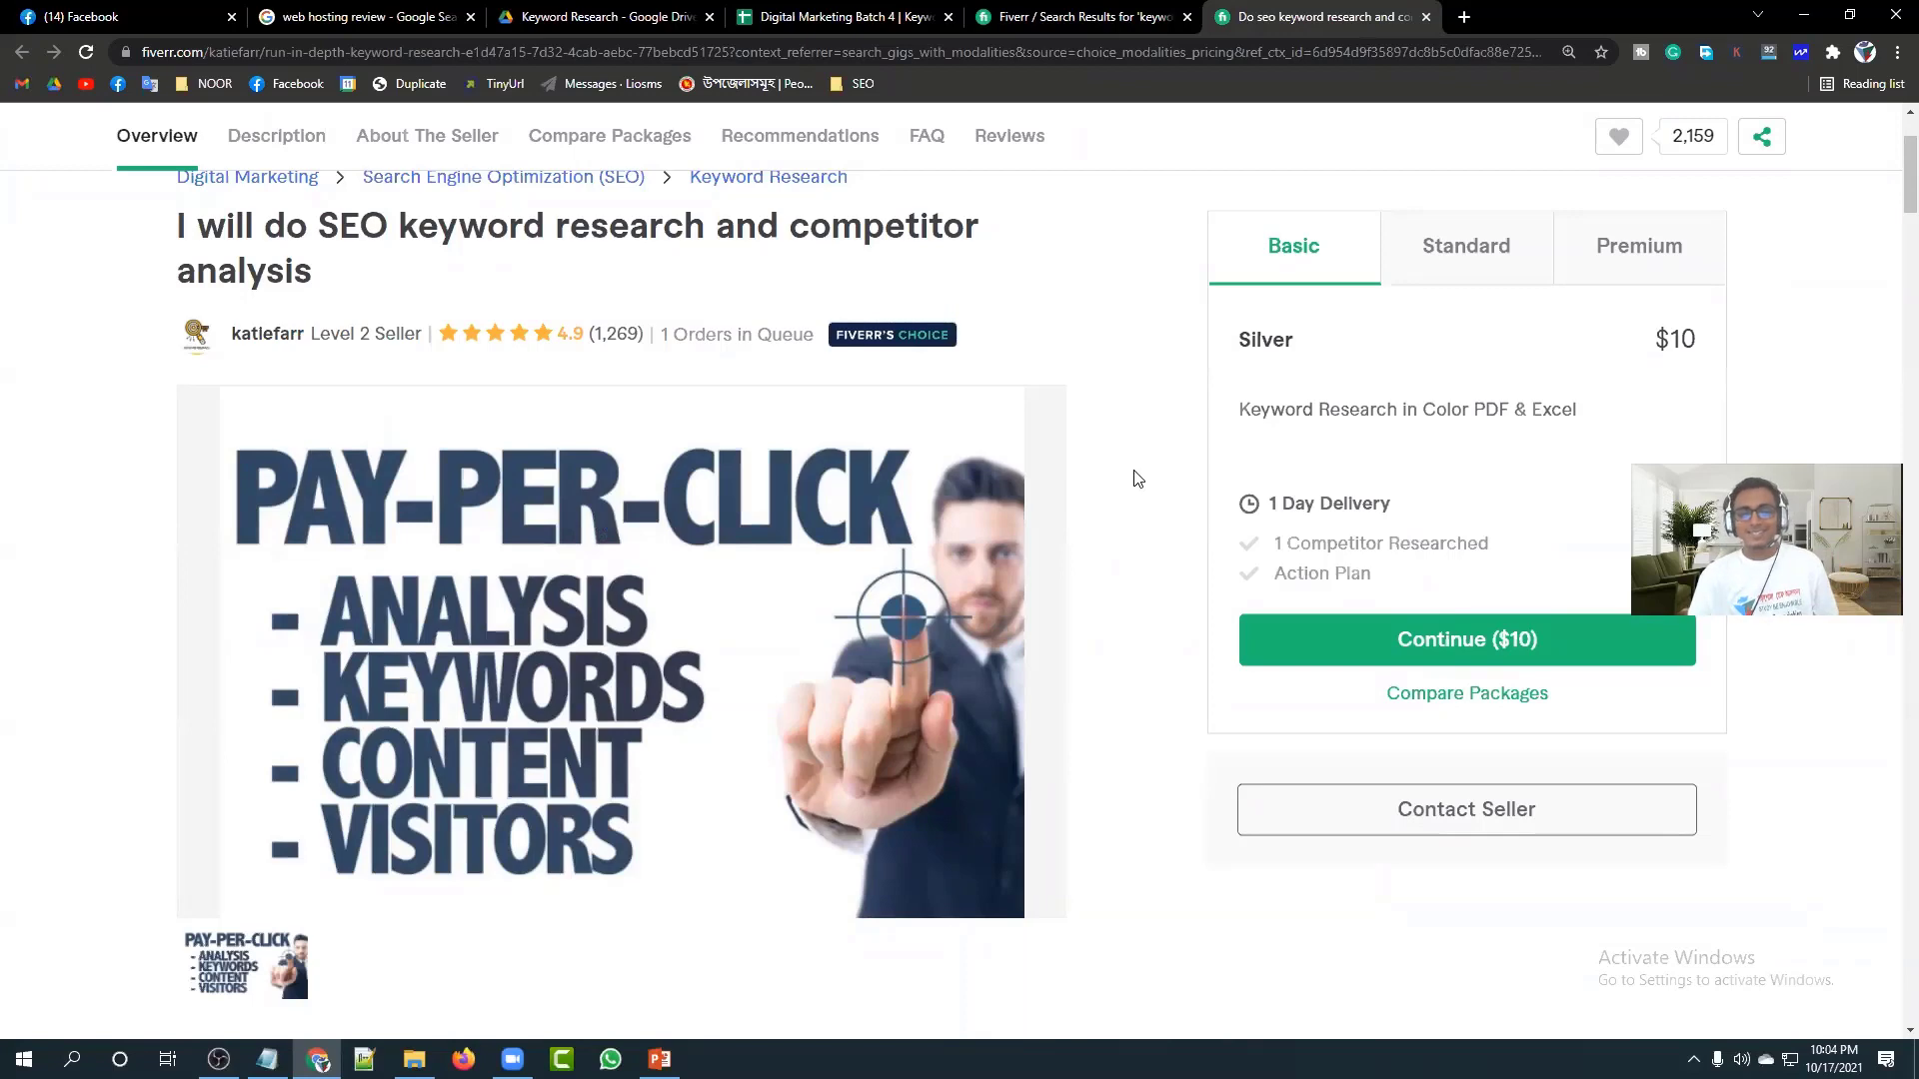
{"action": "scroll", "coordinate": [1135, 477], "scroll_direction": "up", "scroll_amount": 2}
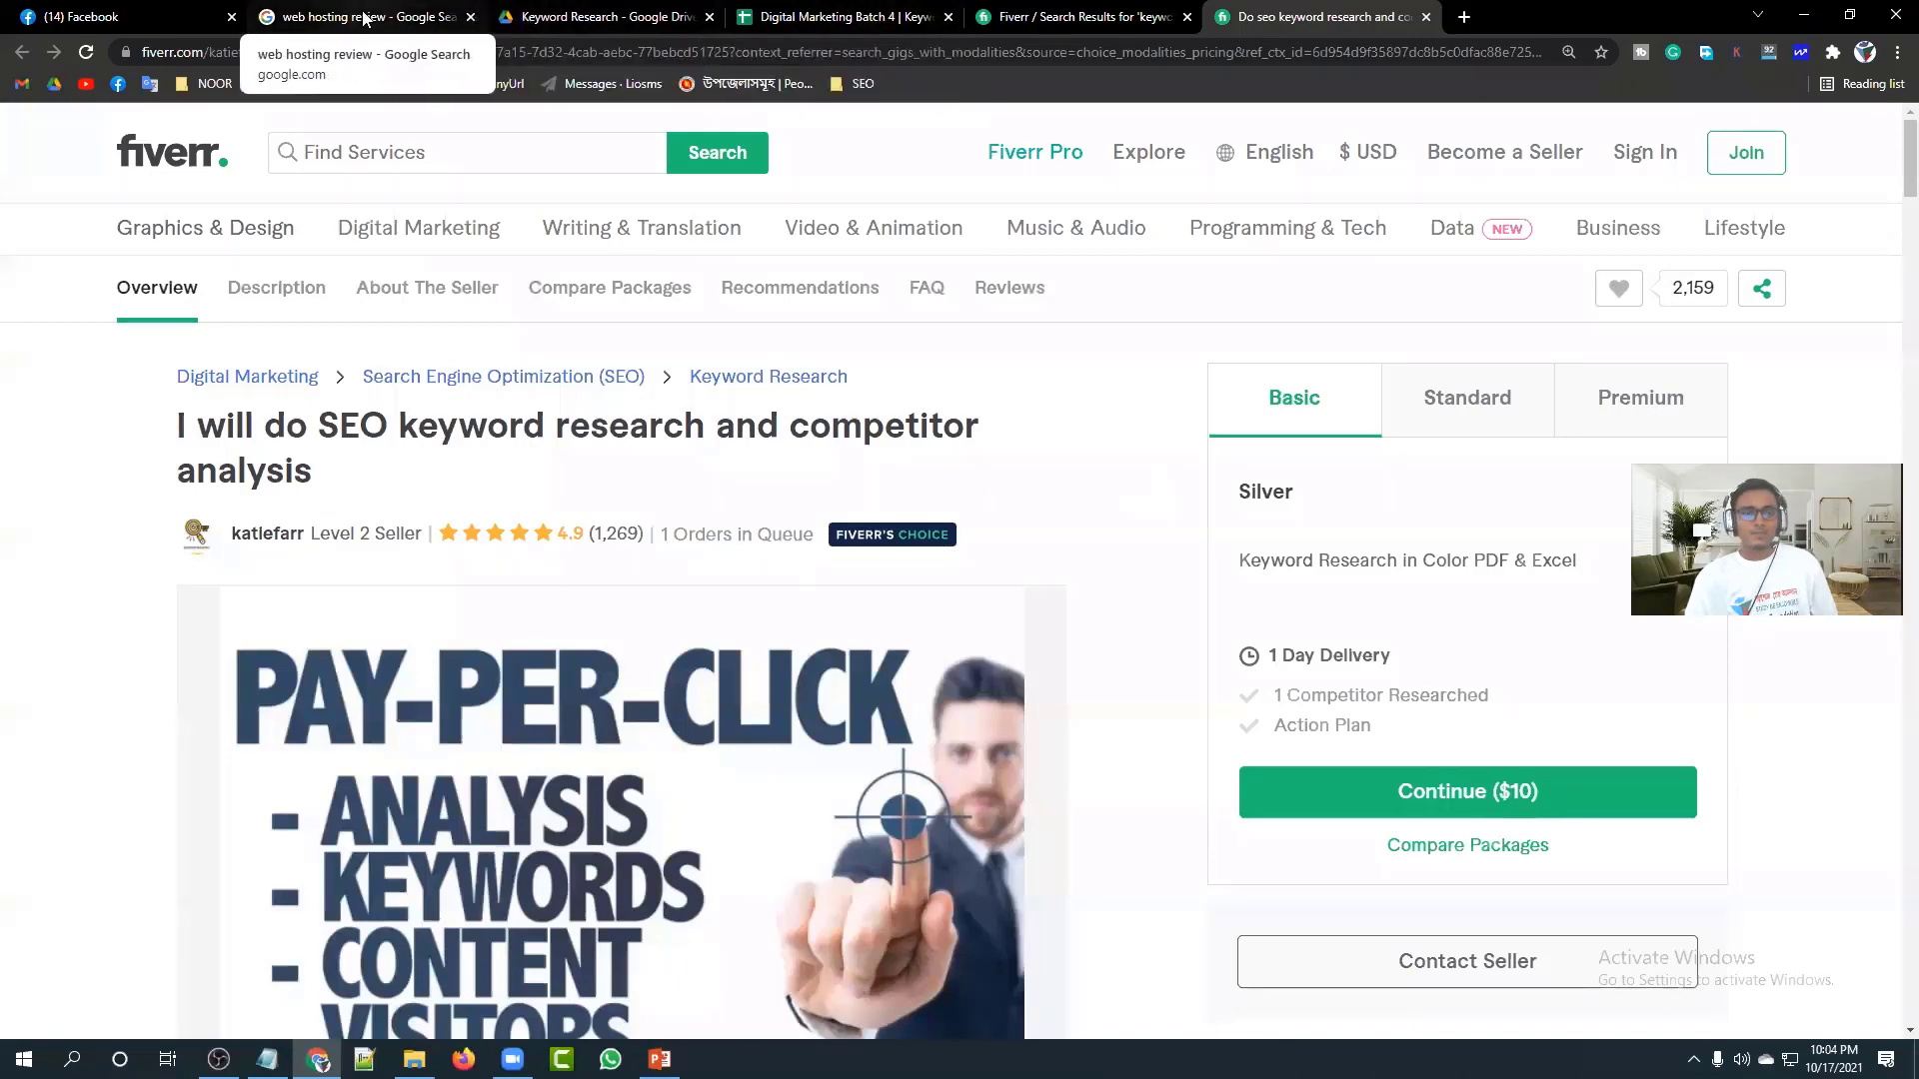
Return to the keyword research spreadsheet and remove the hyperlinks from the entire Keyword column.
{"action": "left_click", "coordinate": [840, 16]}
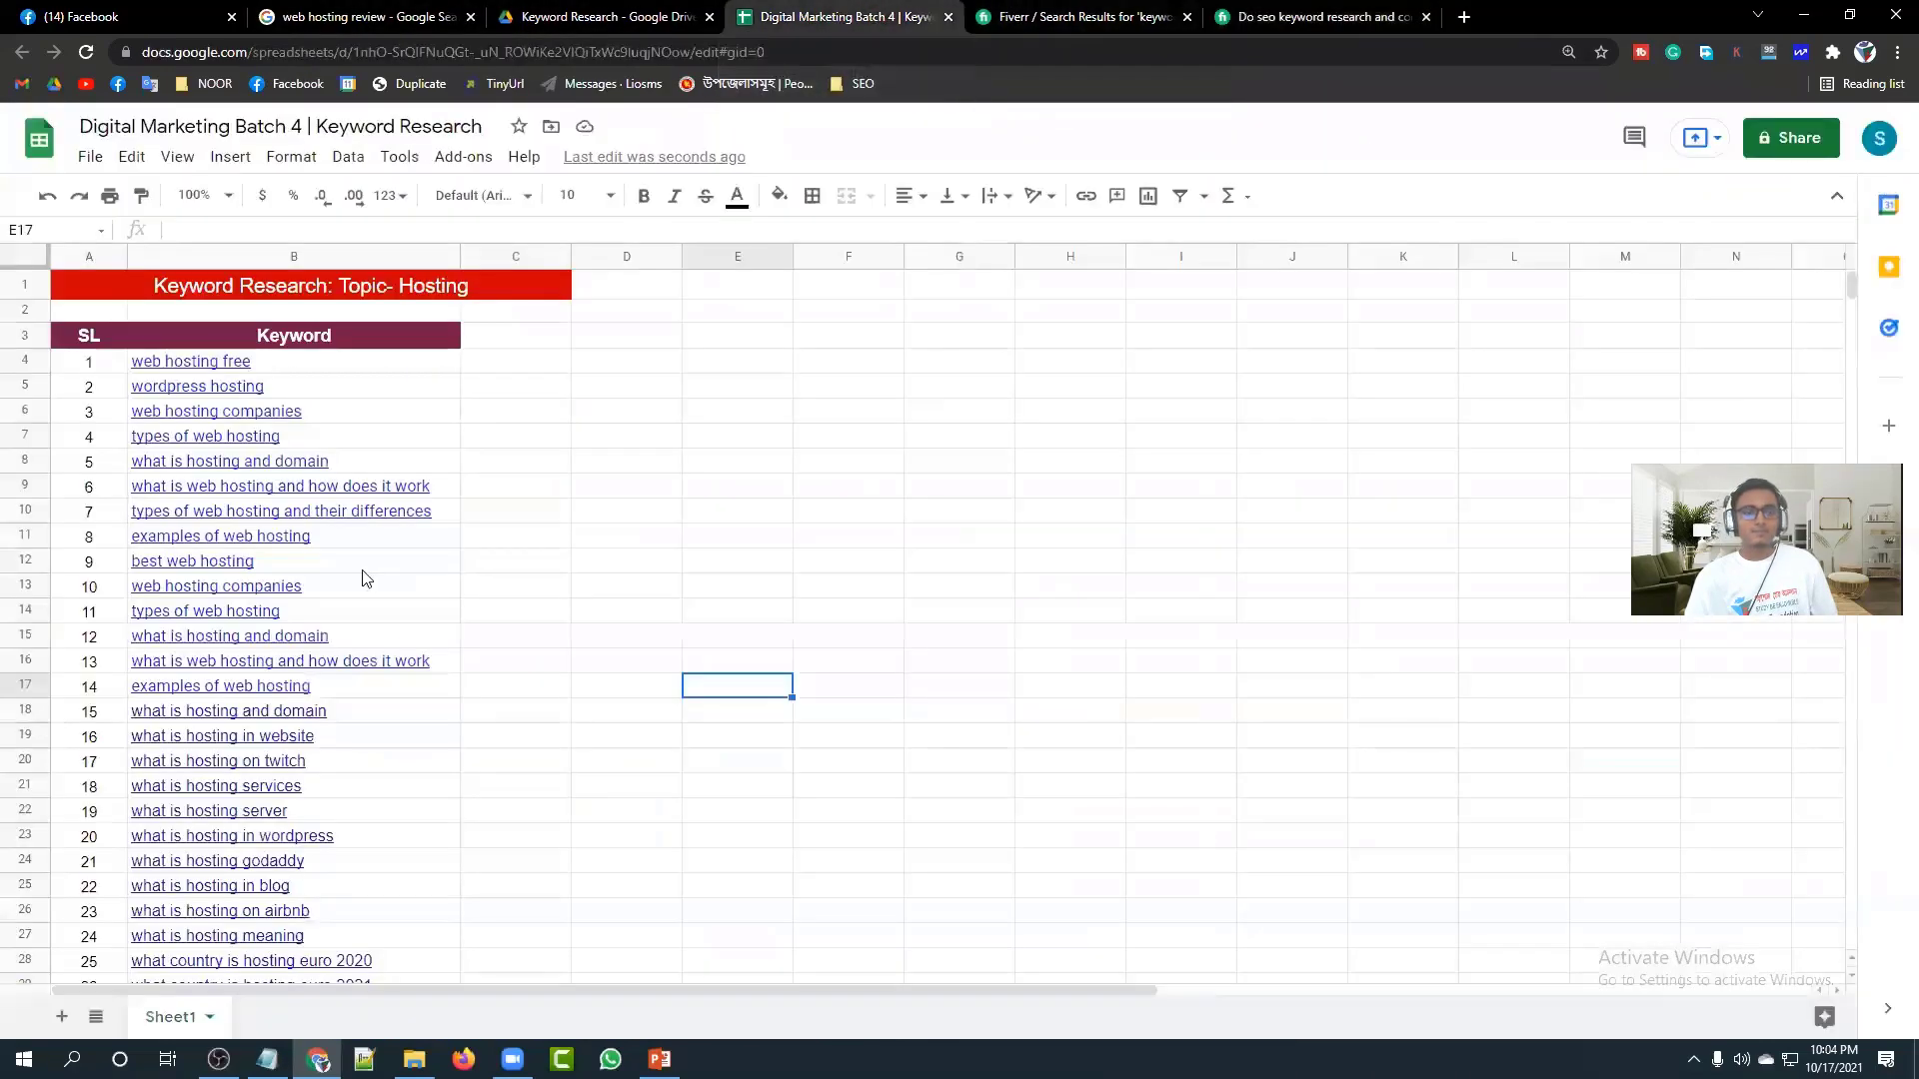
{"action": "left_click", "coordinate": [258, 227]}
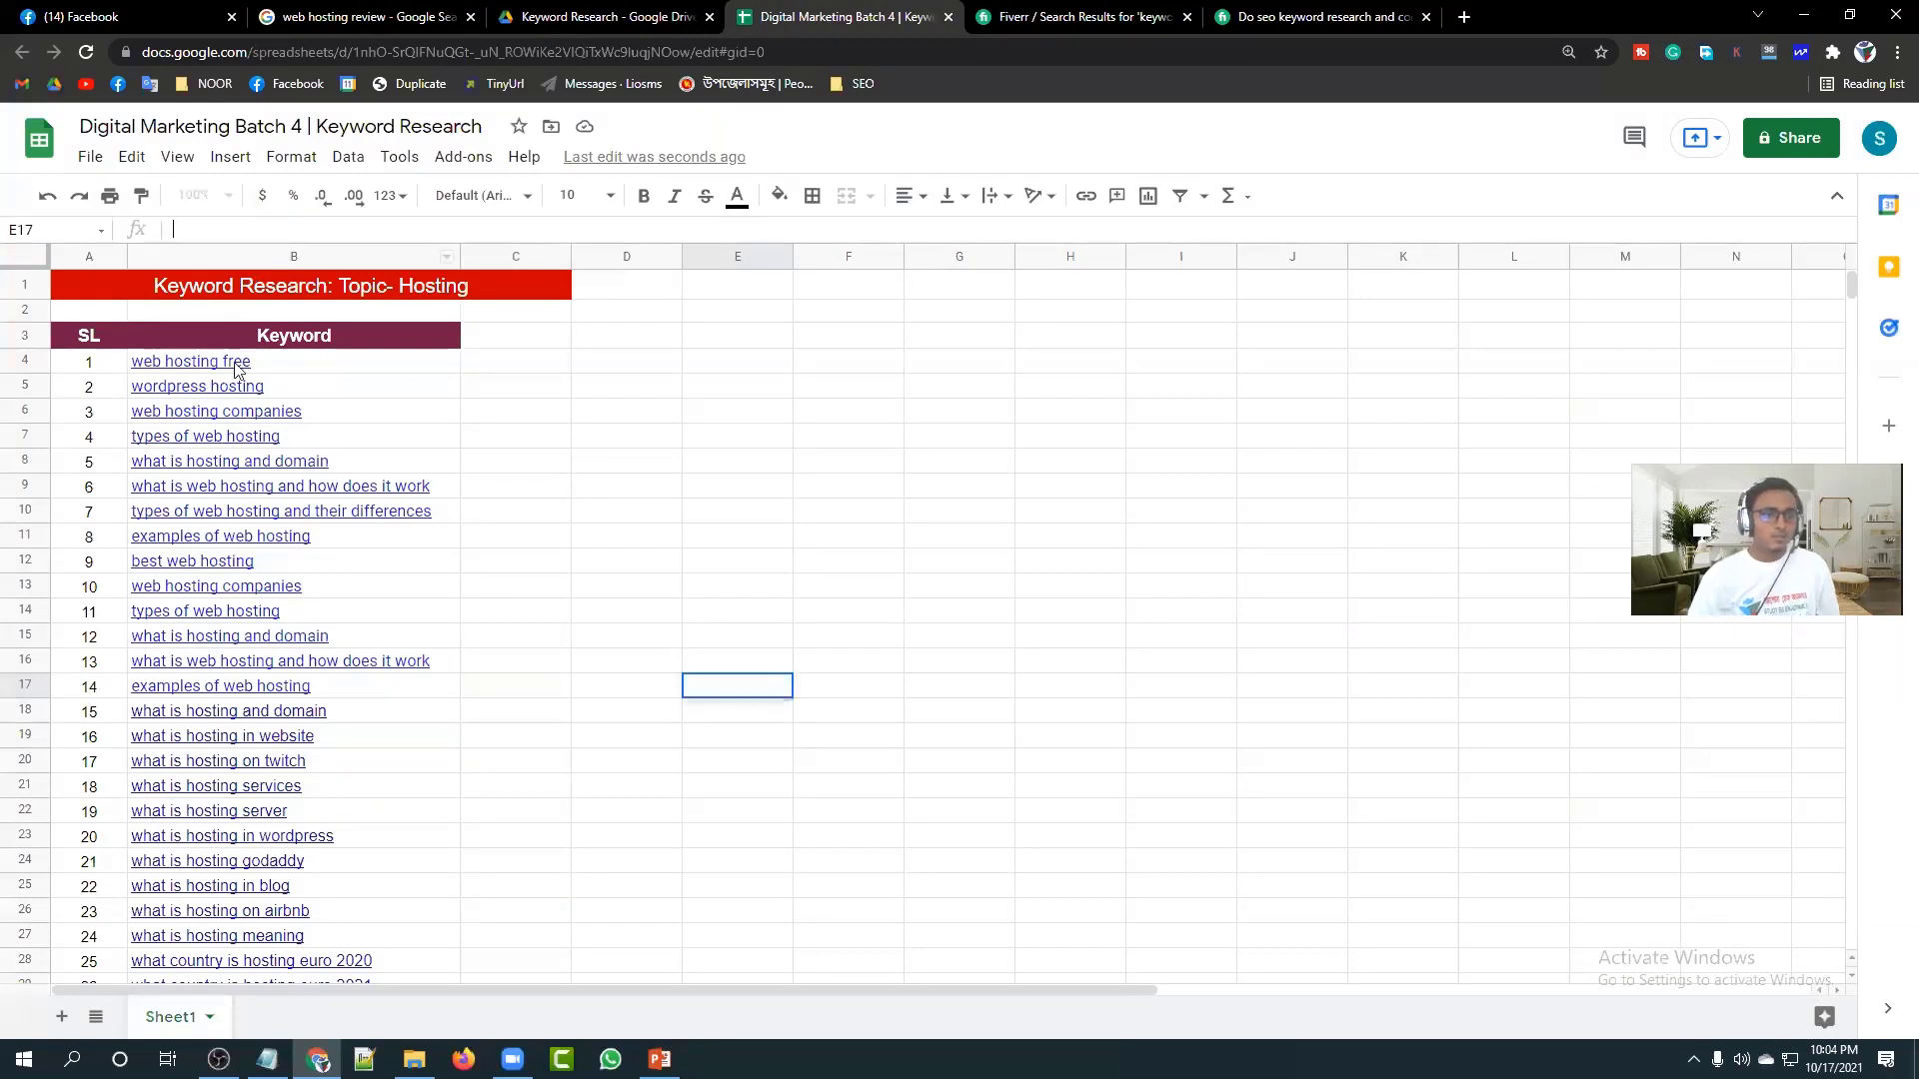
{"action": "left_click", "coordinate": [271, 258]}
{"action": "right_click", "coordinate": [271, 258]}
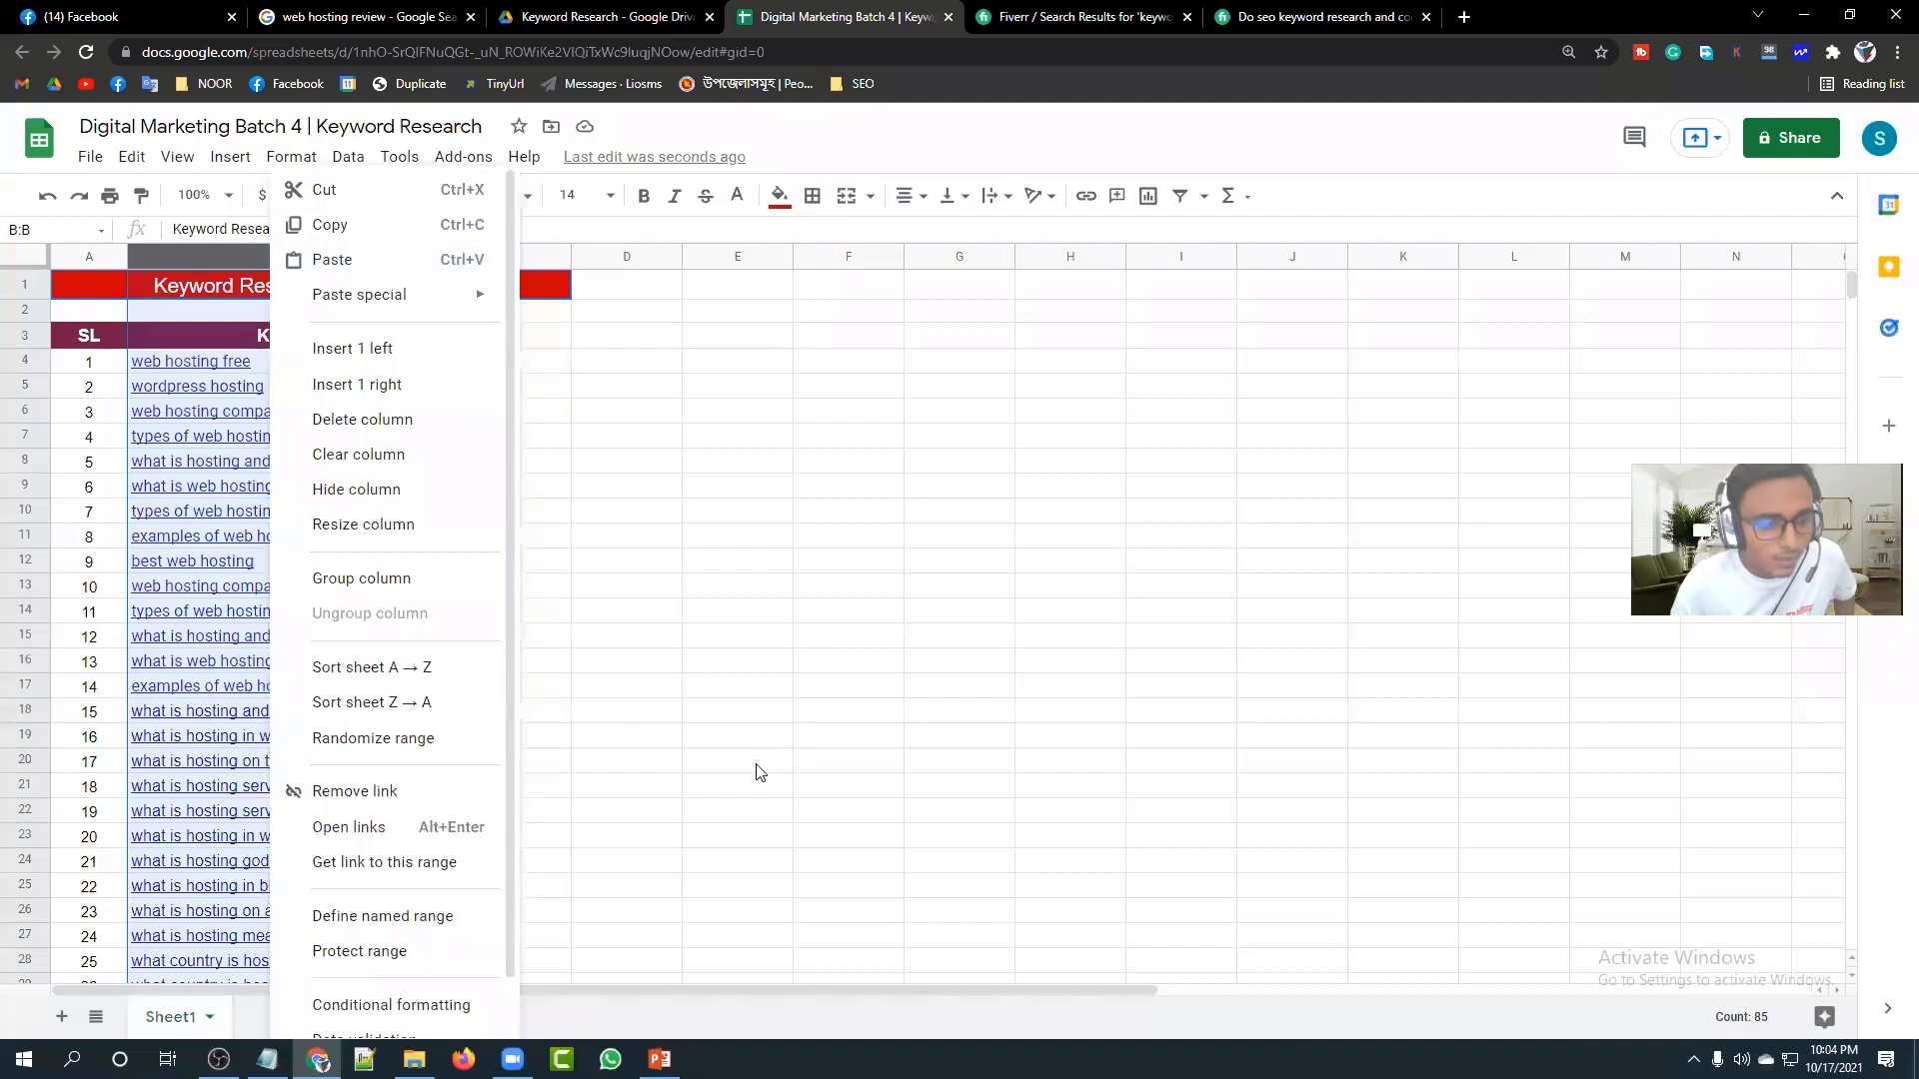
{"action": "left_click", "coordinate": [412, 794]}
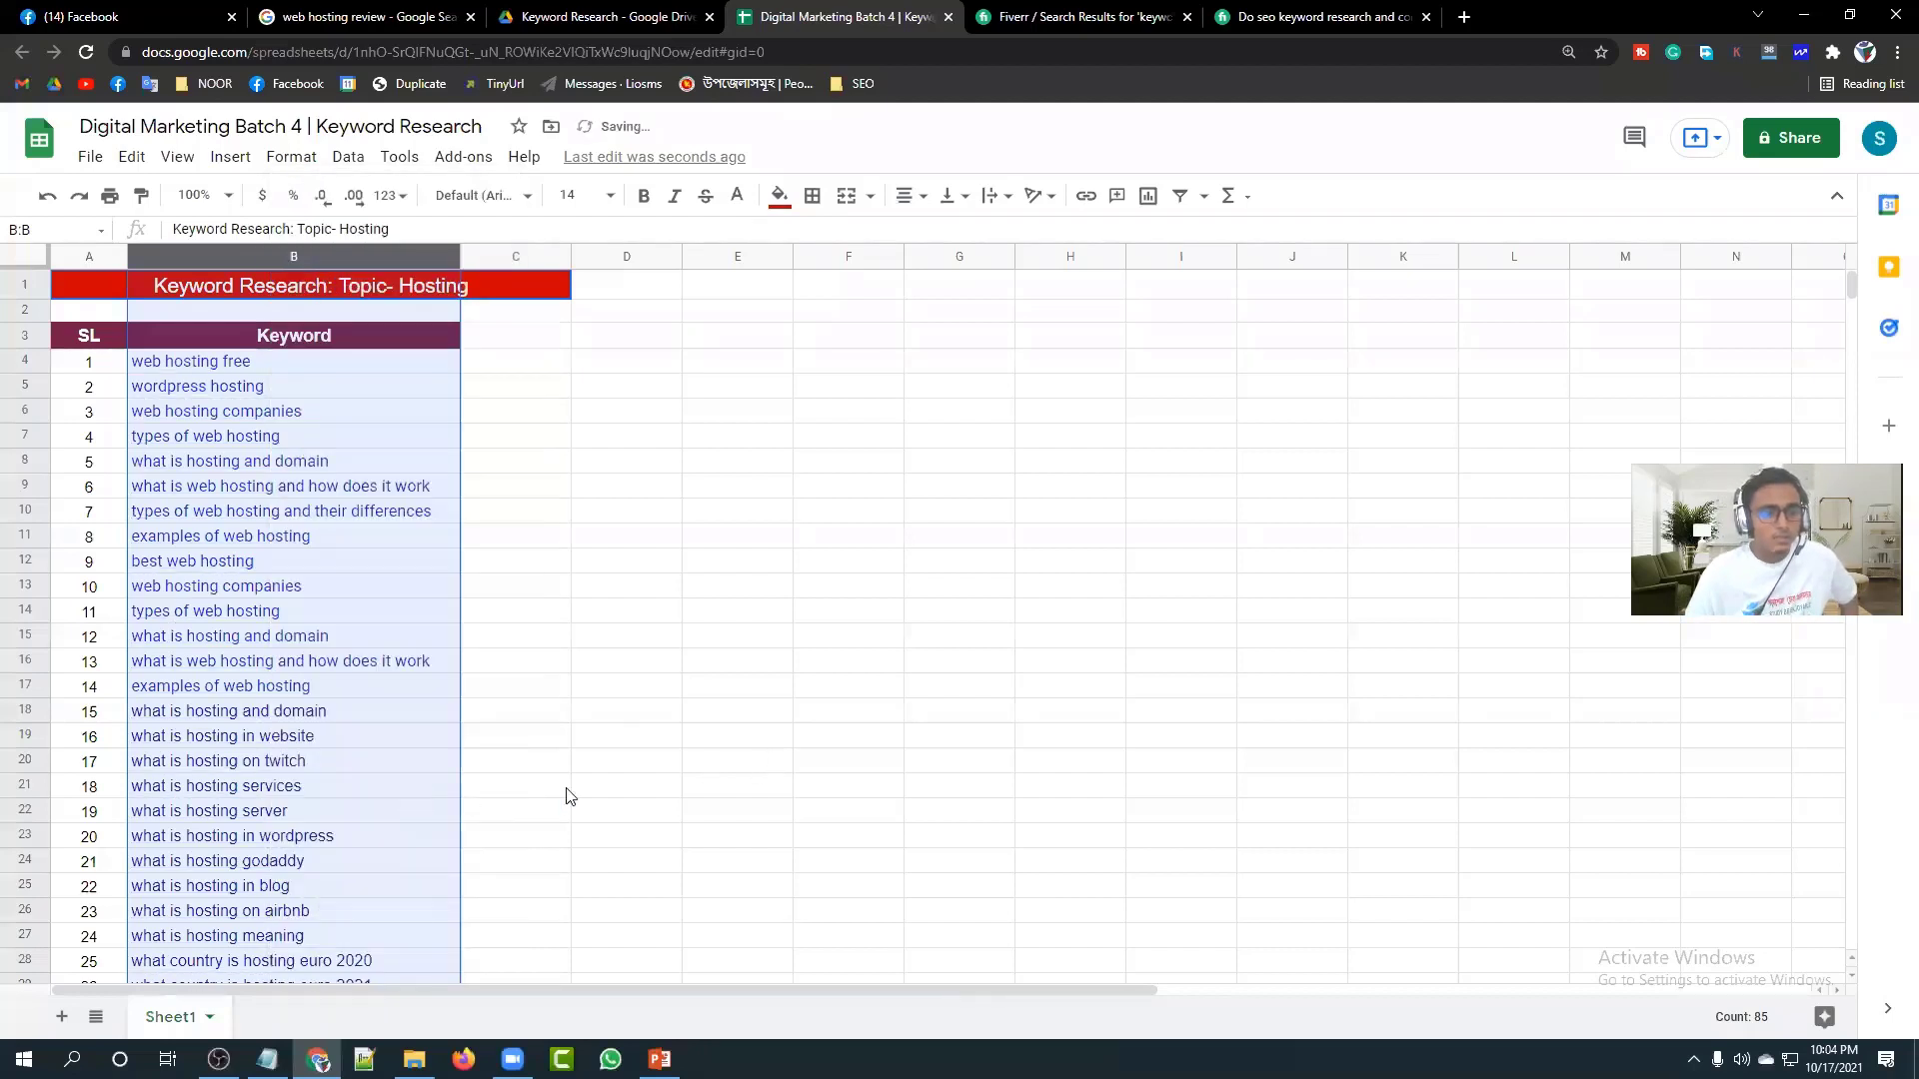
{"action": "left_click", "coordinate": [670, 786]}
{"action": "left_click", "coordinate": [549, 614]}
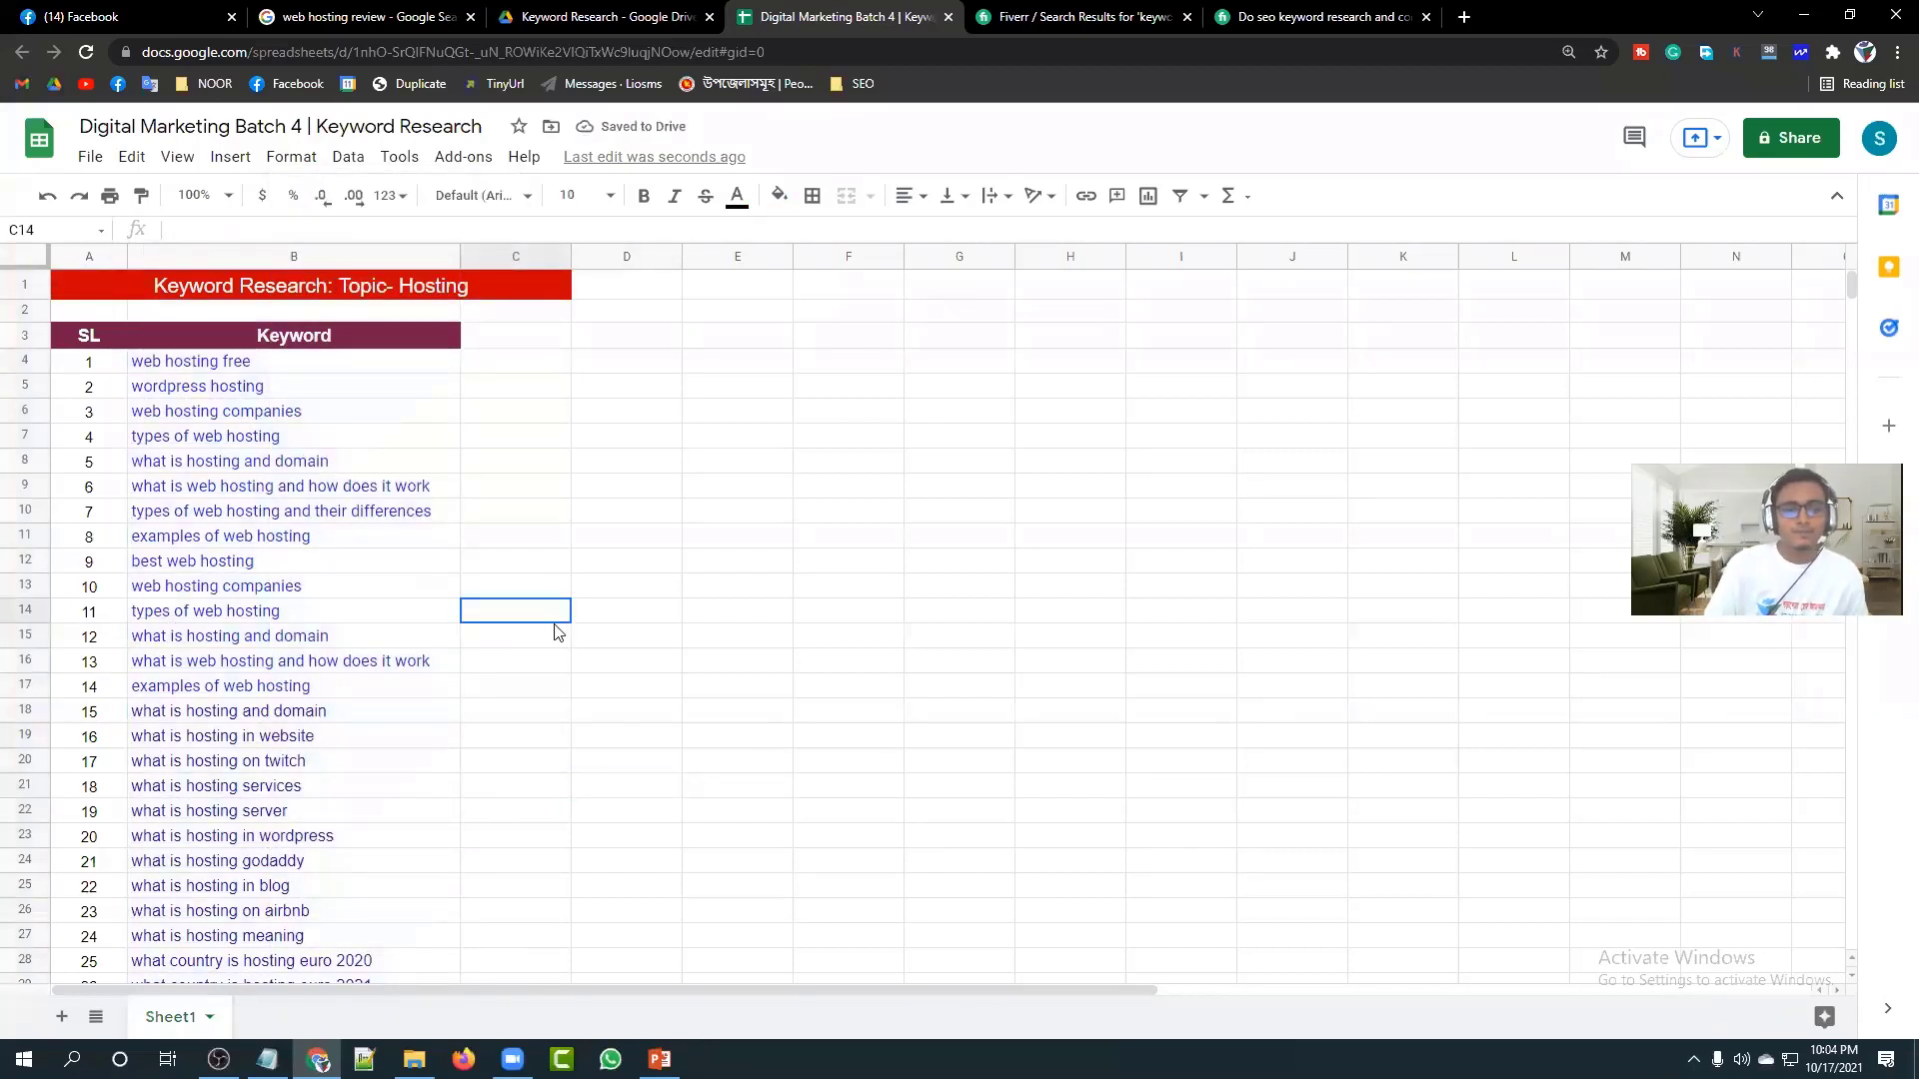
Check several keyword cells and the Keyword column's available commands for any remaining links.
{"action": "left_click", "coordinate": [229, 467]}
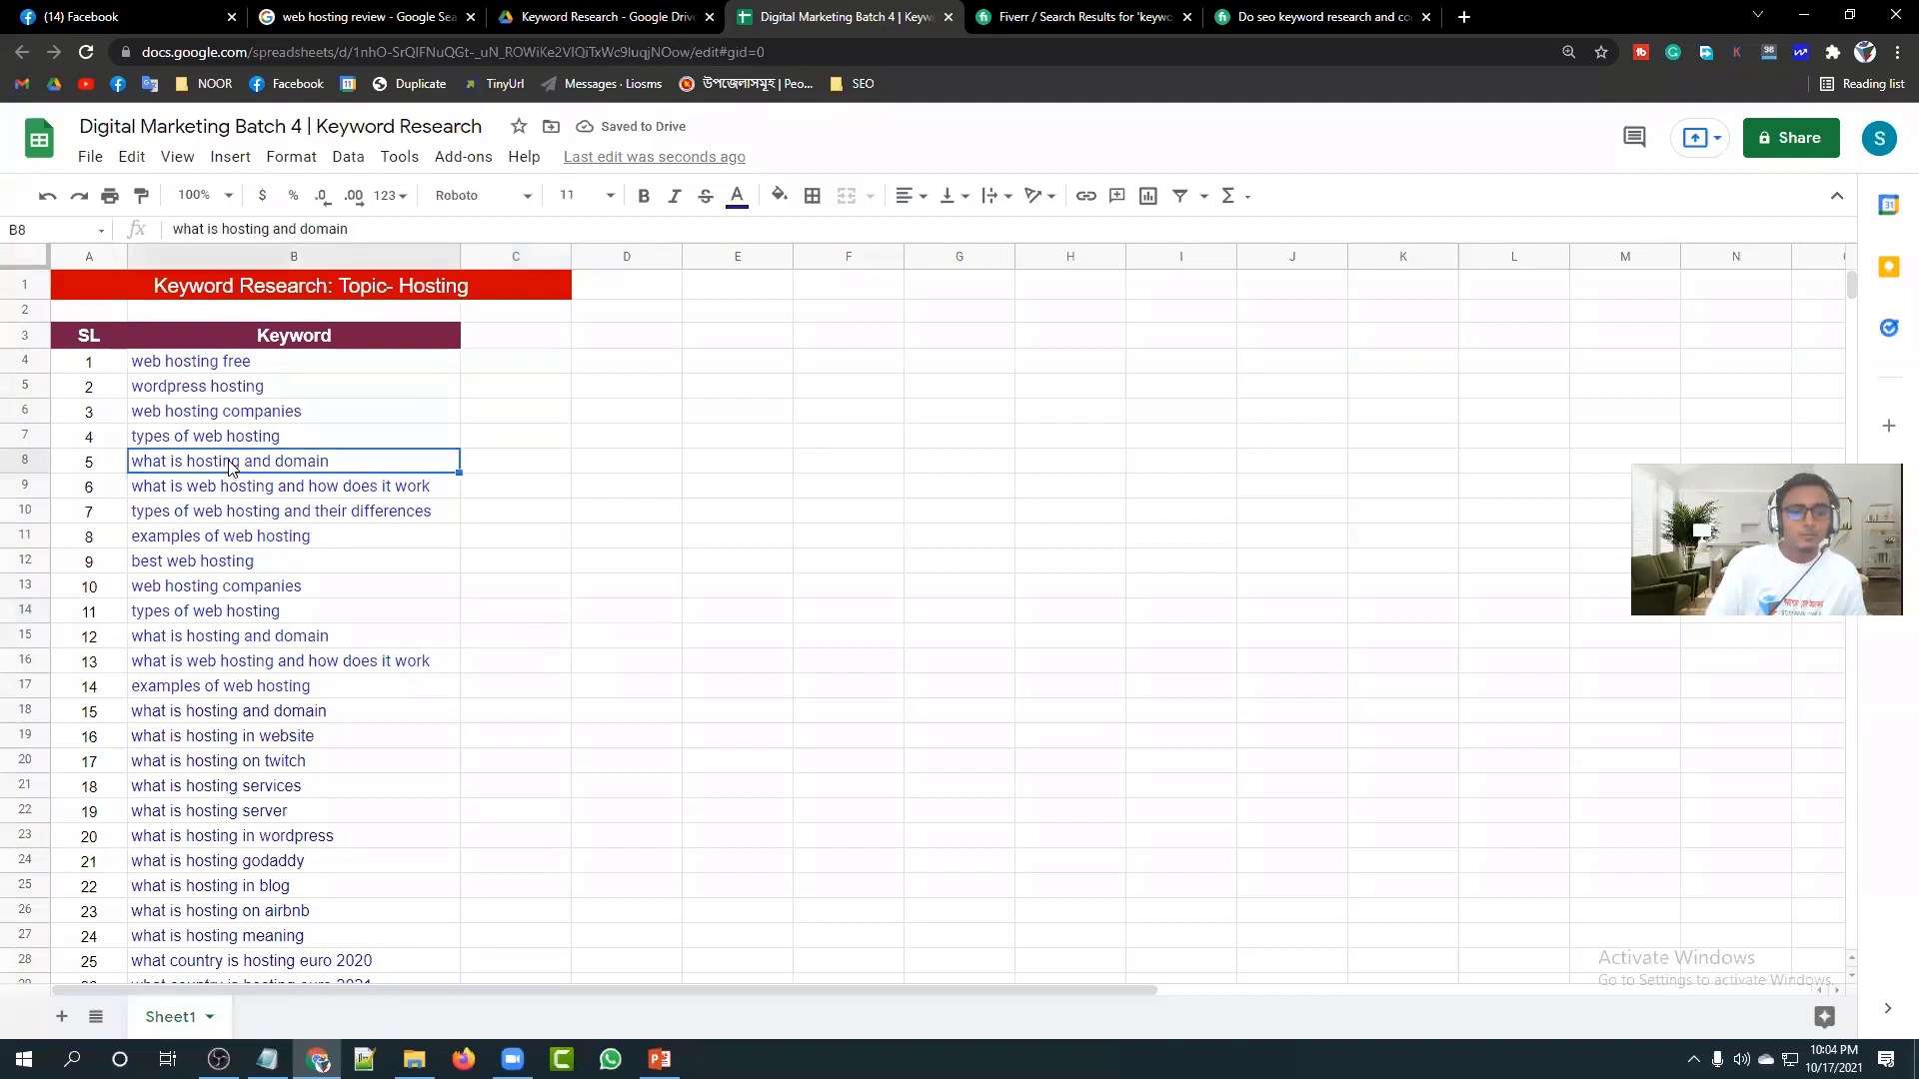
{"action": "left_click", "coordinate": [248, 537]}
{"action": "left_click", "coordinate": [422, 643]}
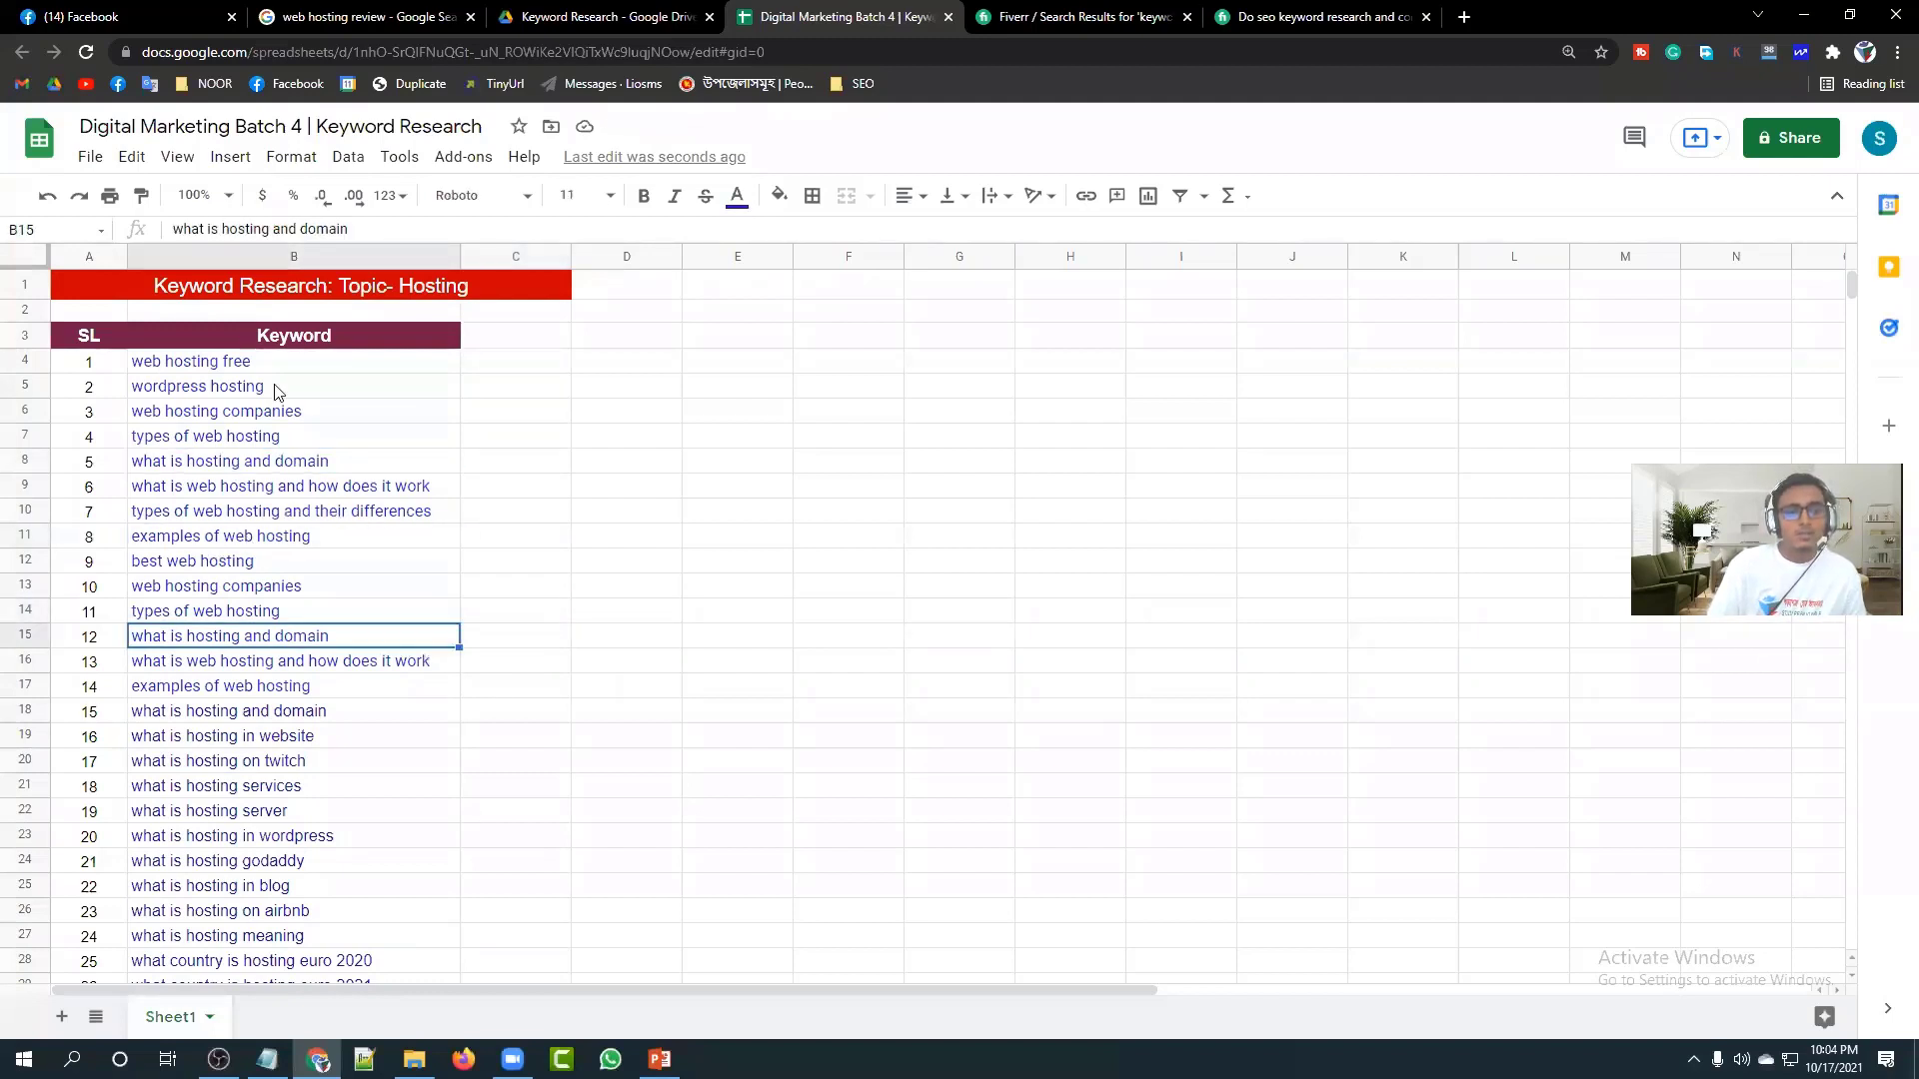
{"action": "left_click", "coordinate": [250, 256]}
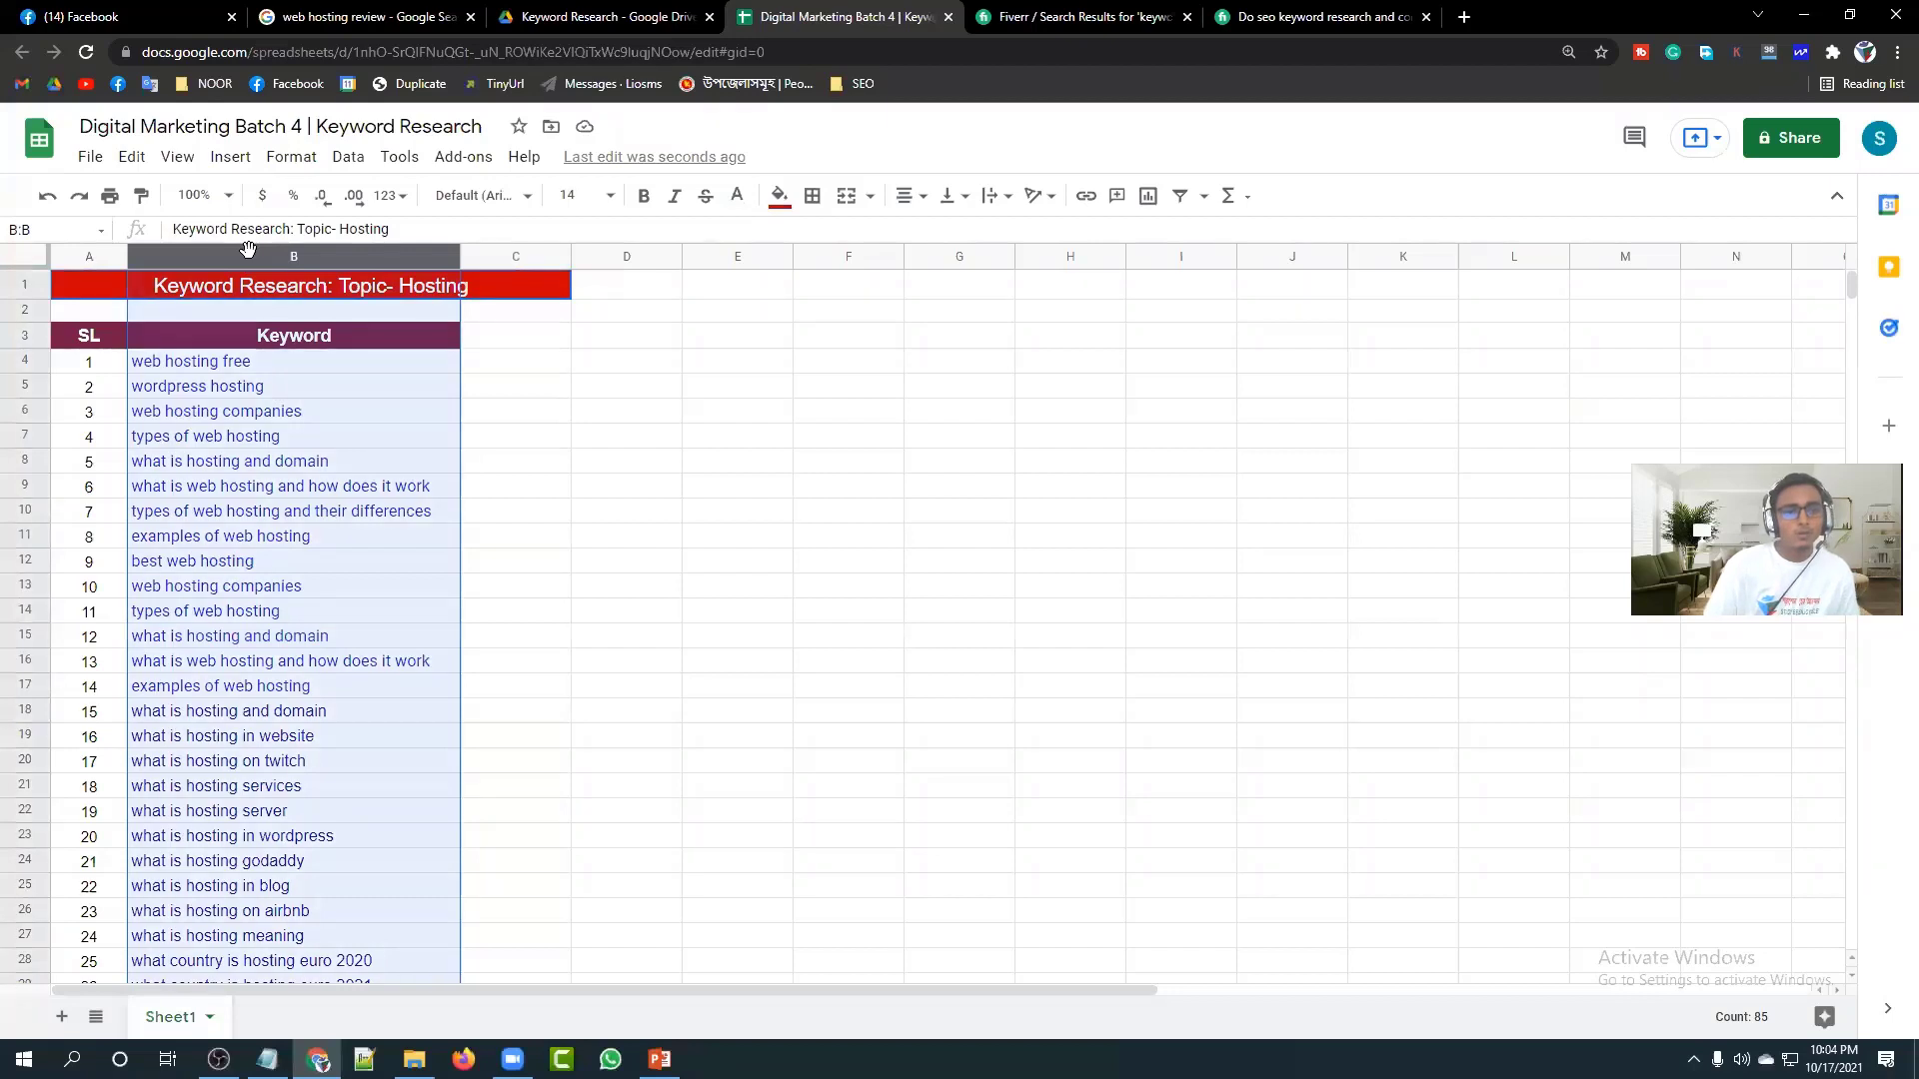
{"action": "right_click", "coordinate": [250, 252]}
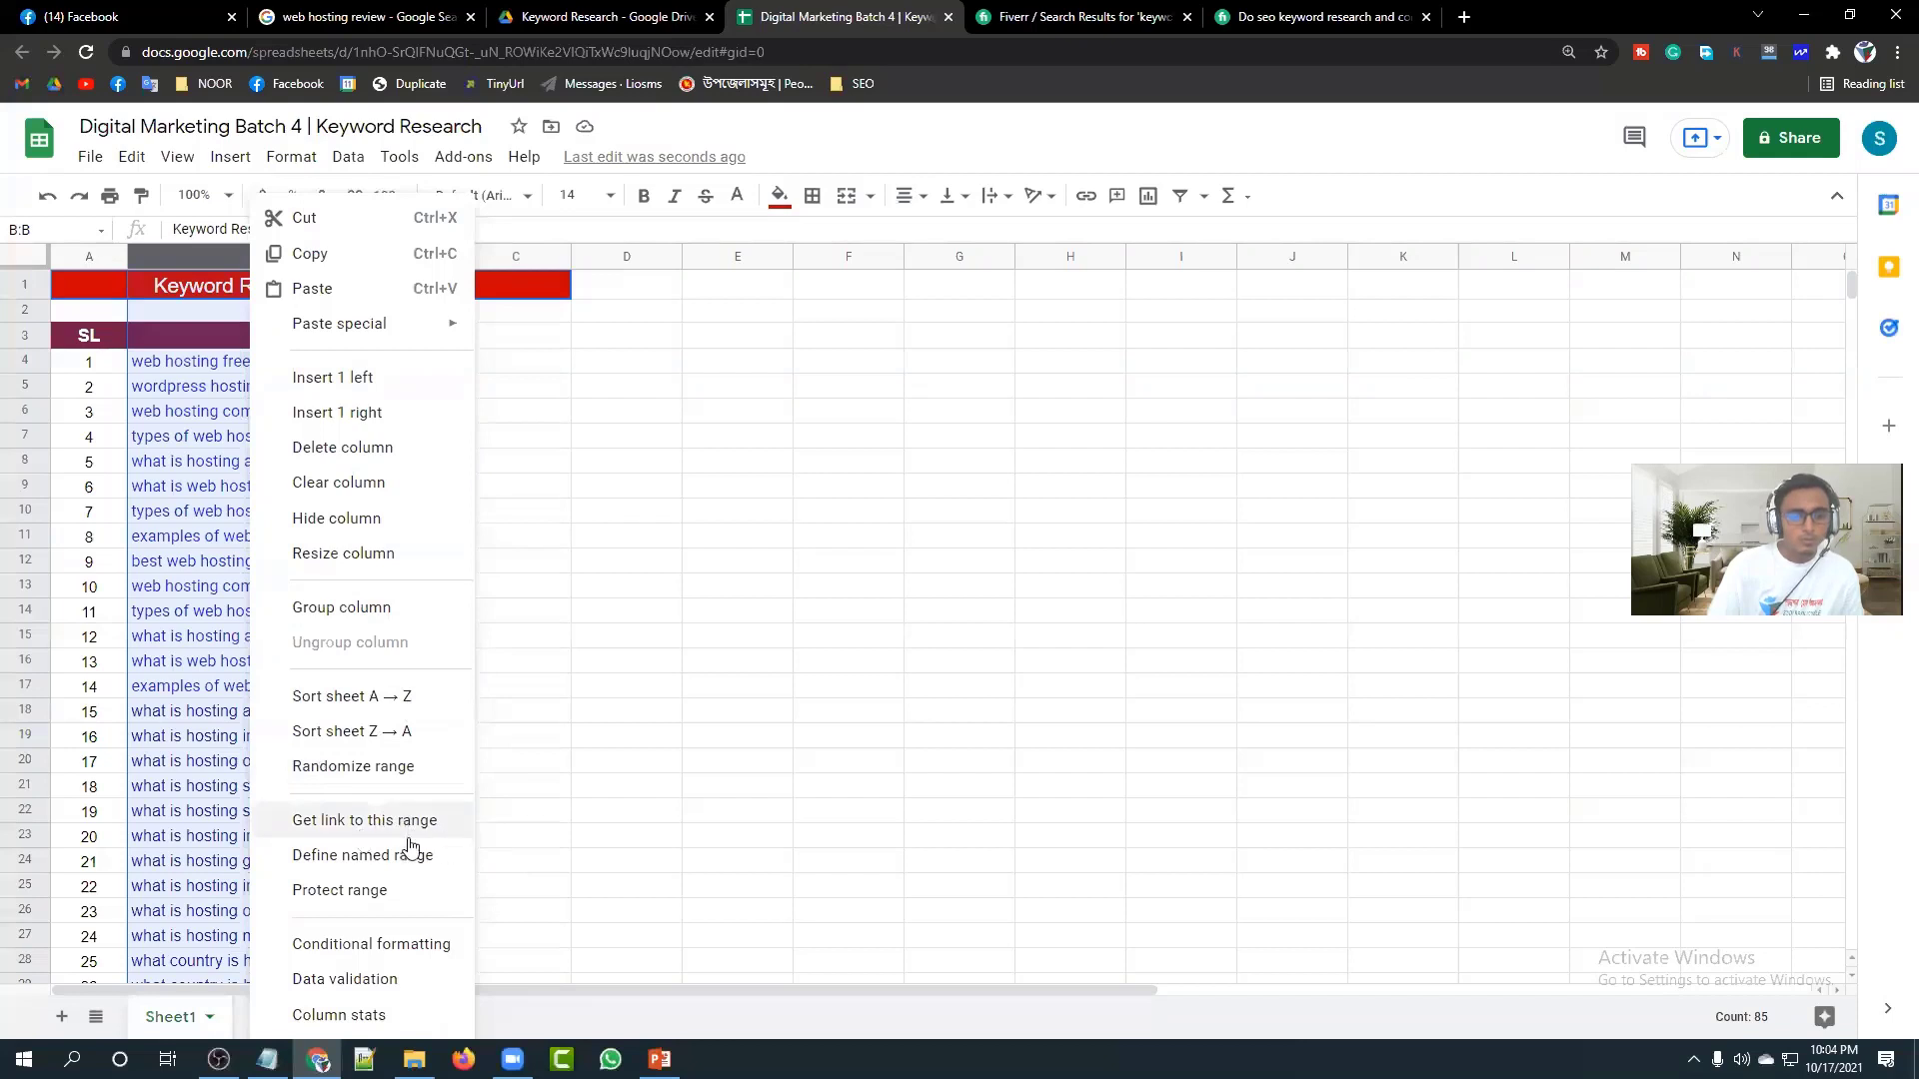
{"action": "left_click", "coordinate": [743, 721]}
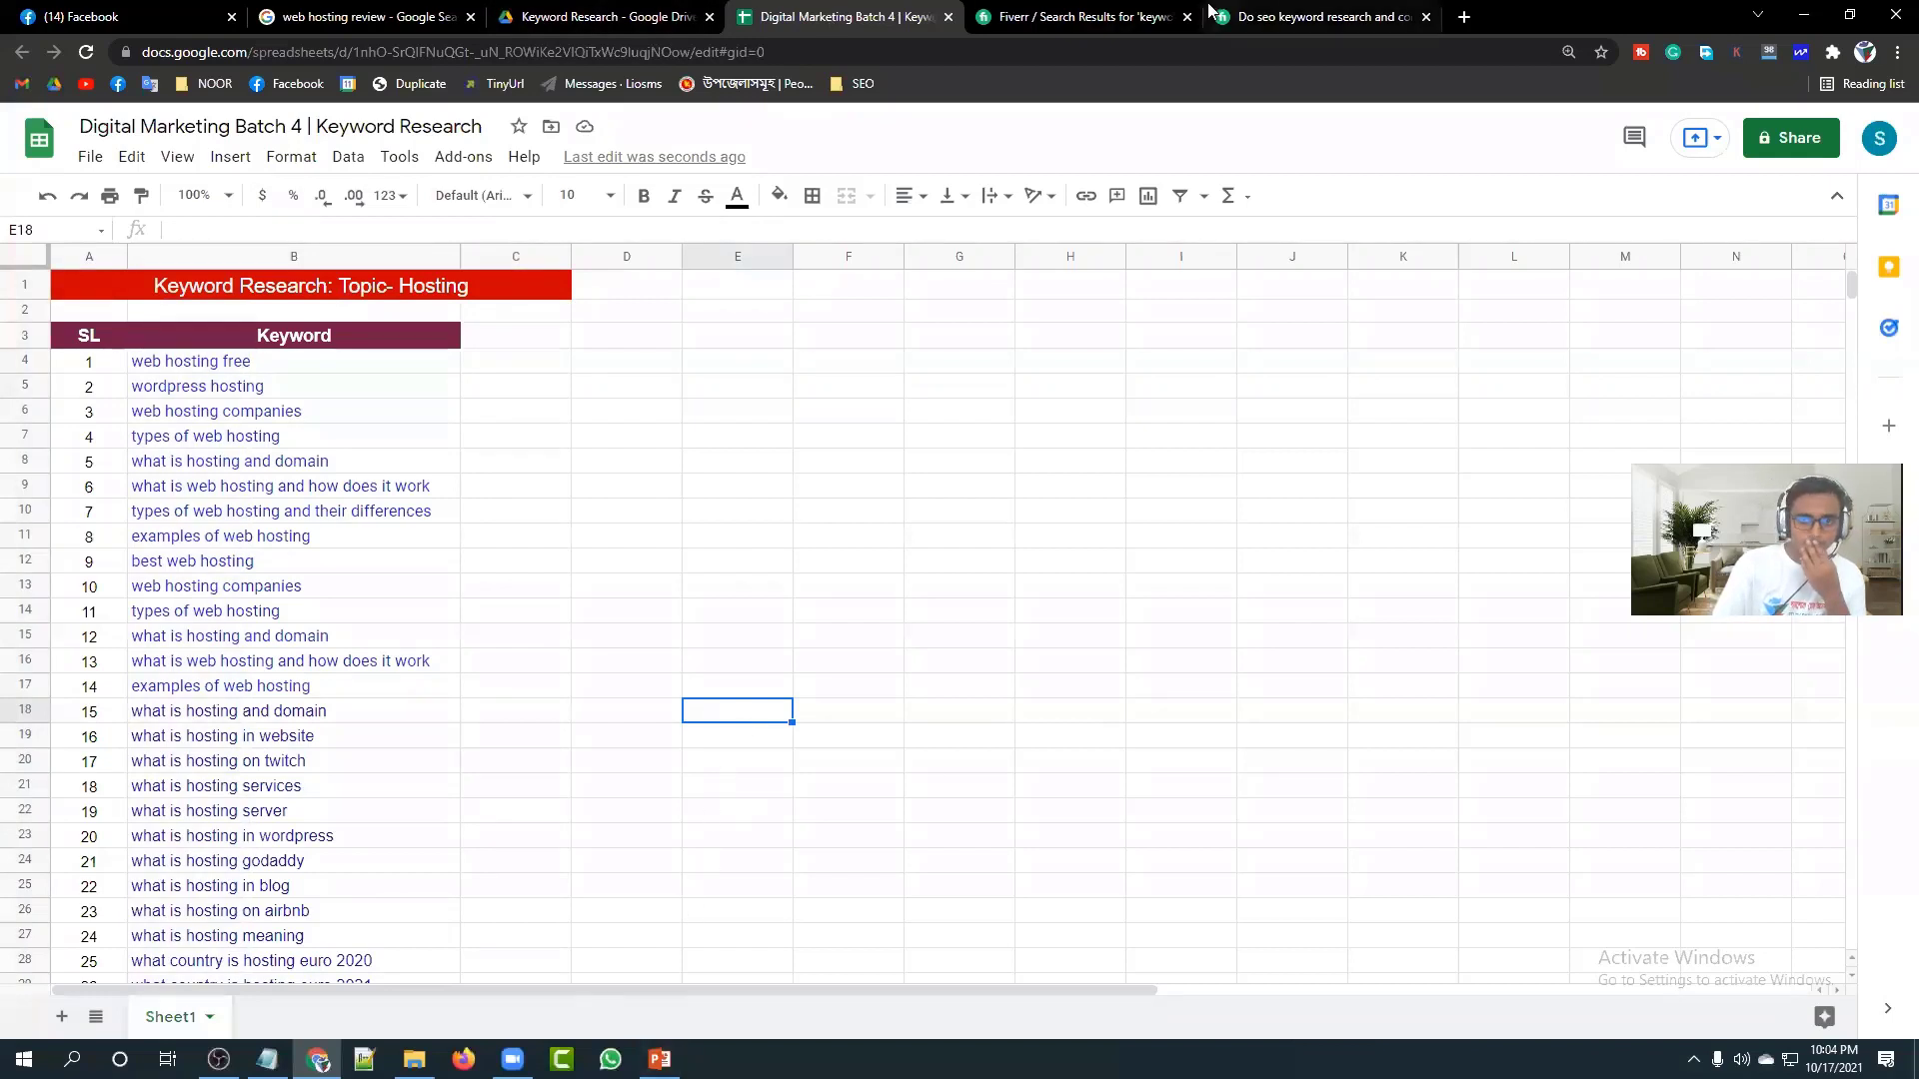
{"action": "left_click", "coordinate": [954, 519]}
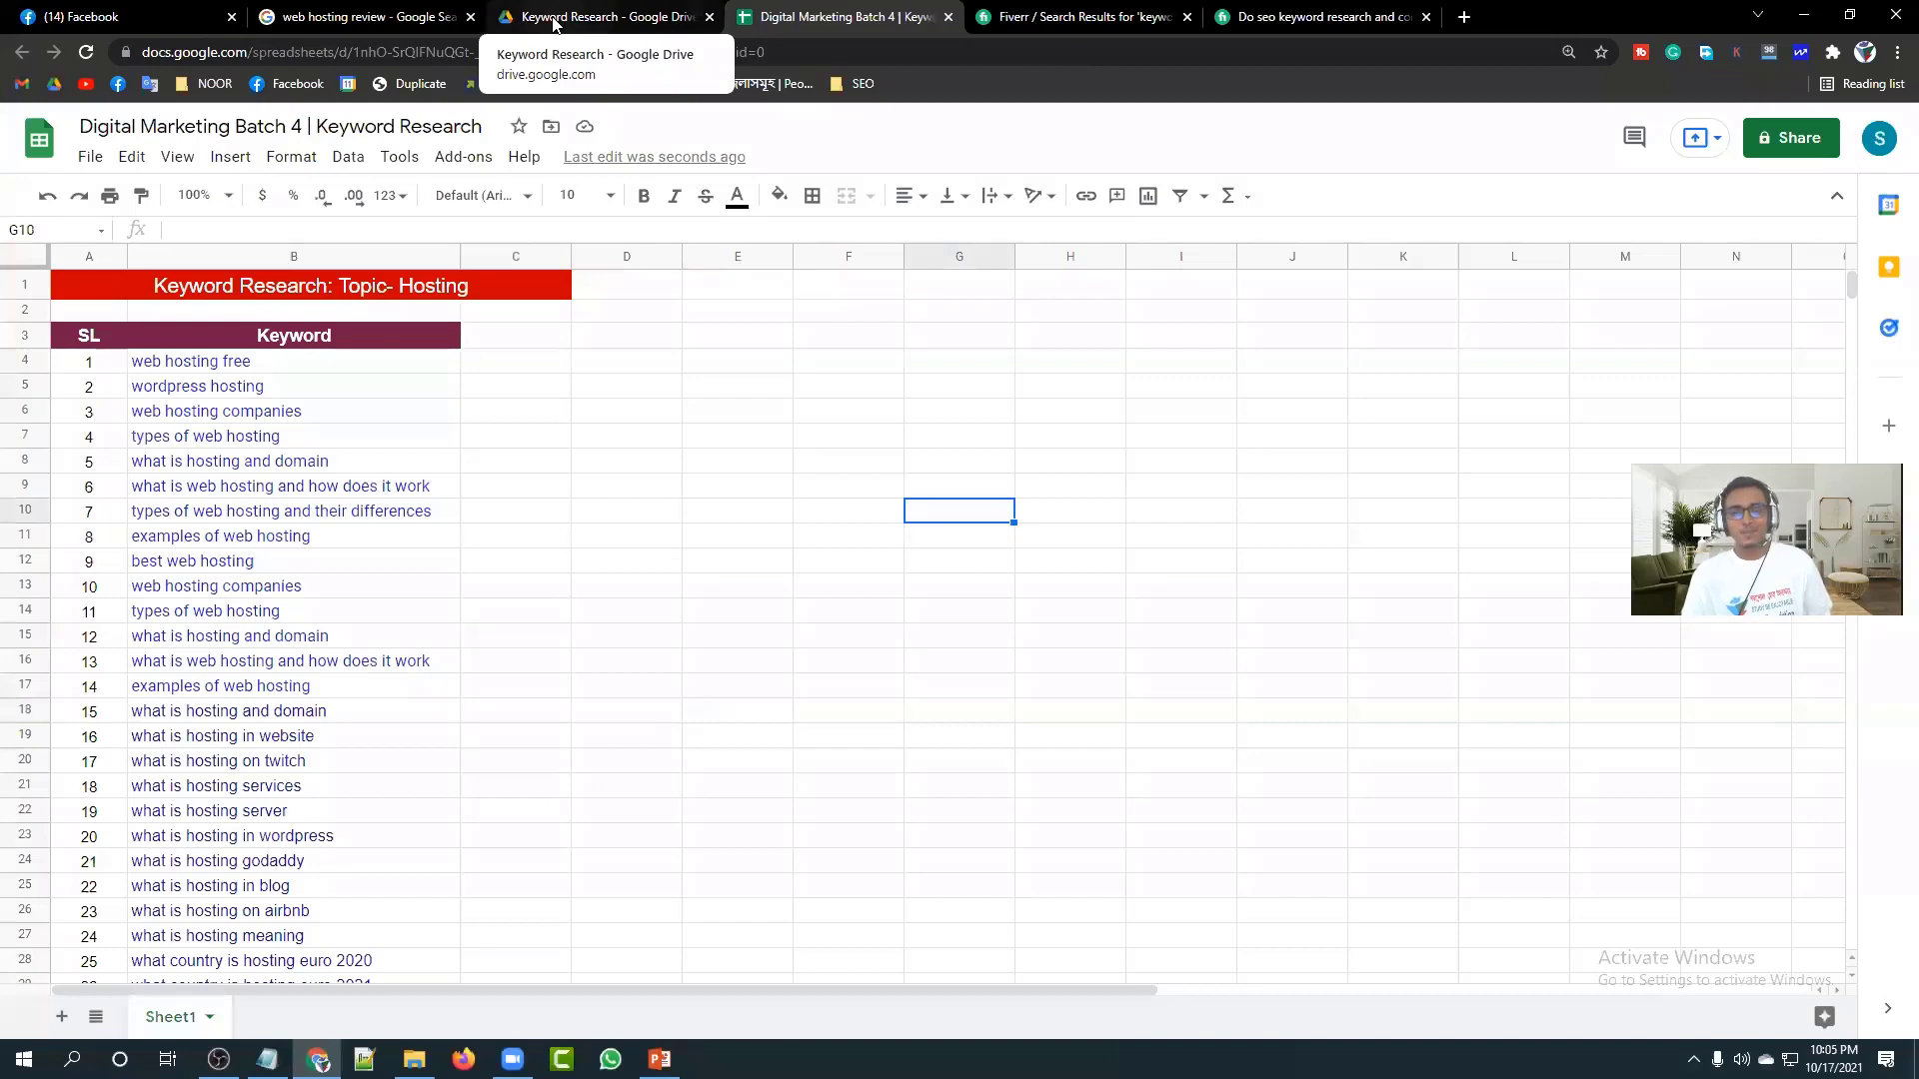
Return to the Fiverr results, open the $20 - $45 range's keyword research gig in a new tab and review its Basic package.
{"action": "left_click", "coordinate": [1305, 17]}
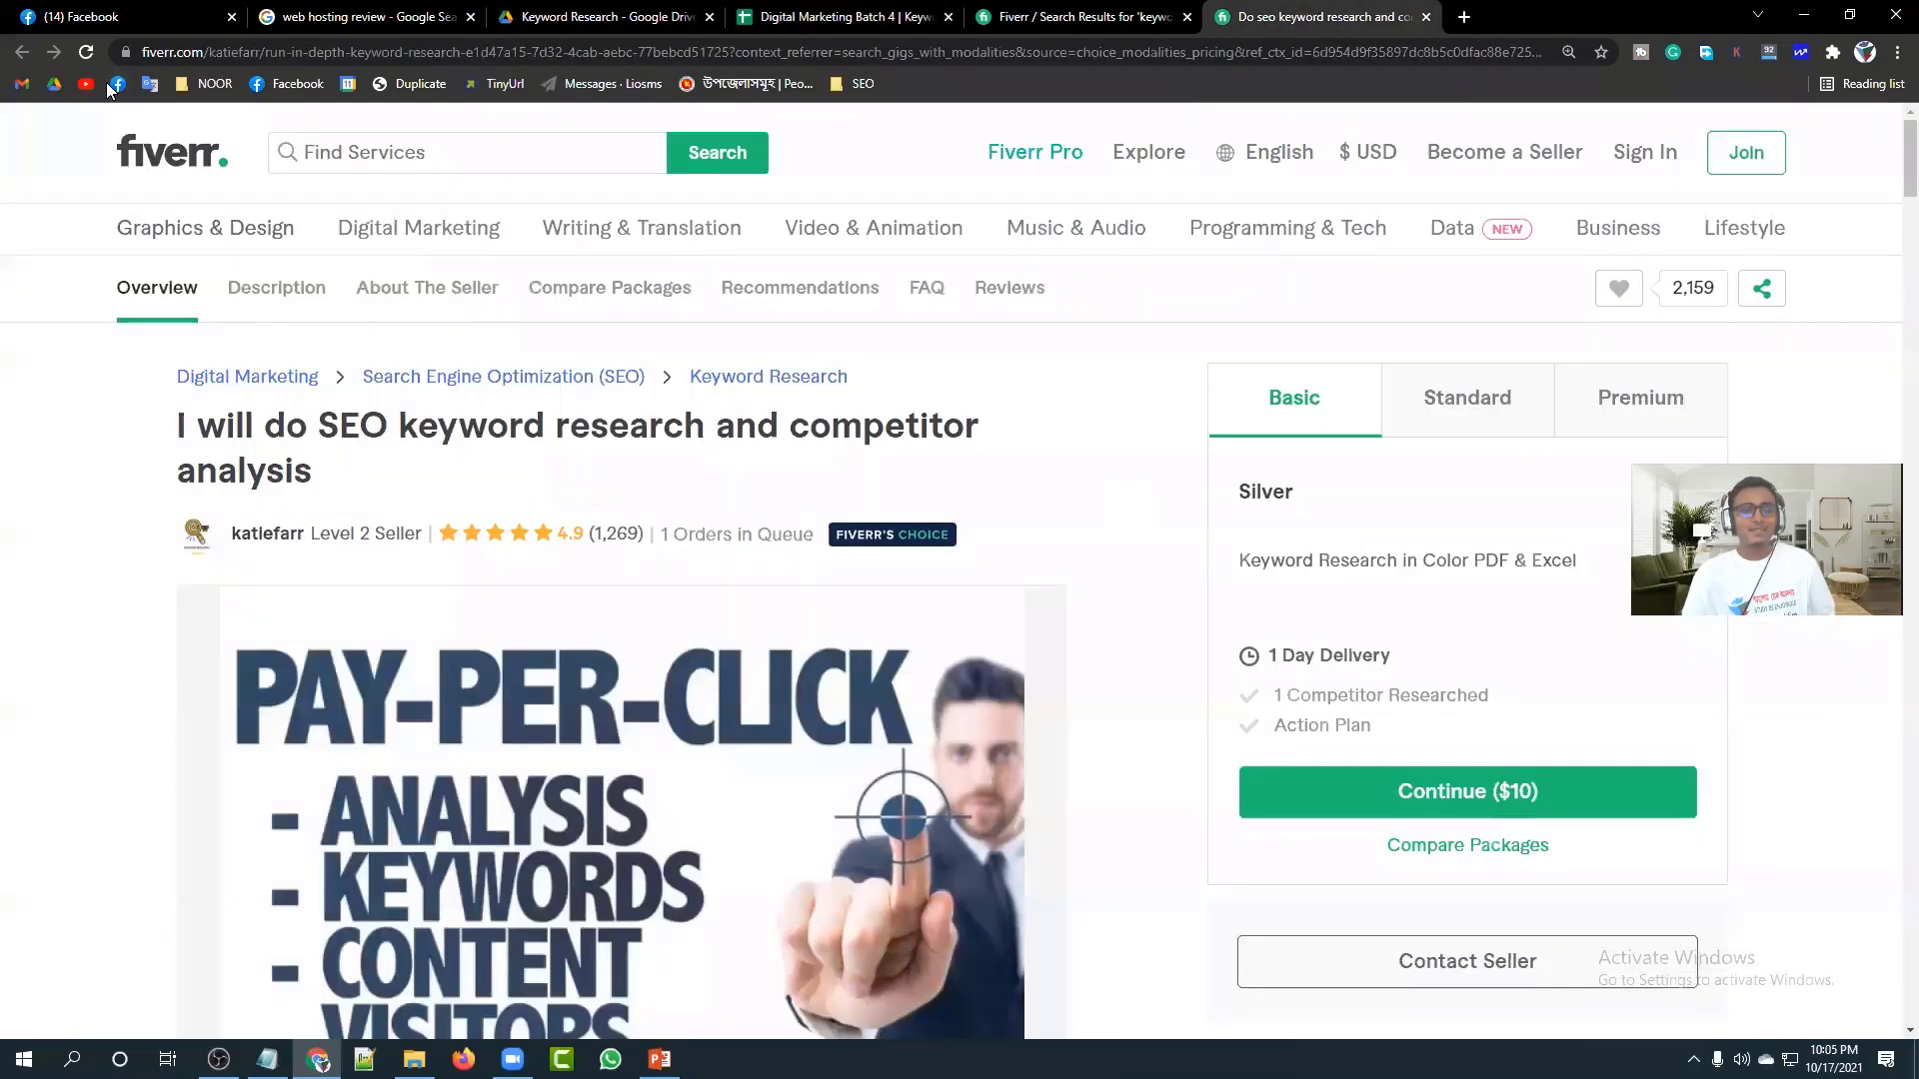
{"action": "left_click", "coordinate": [1084, 17]}
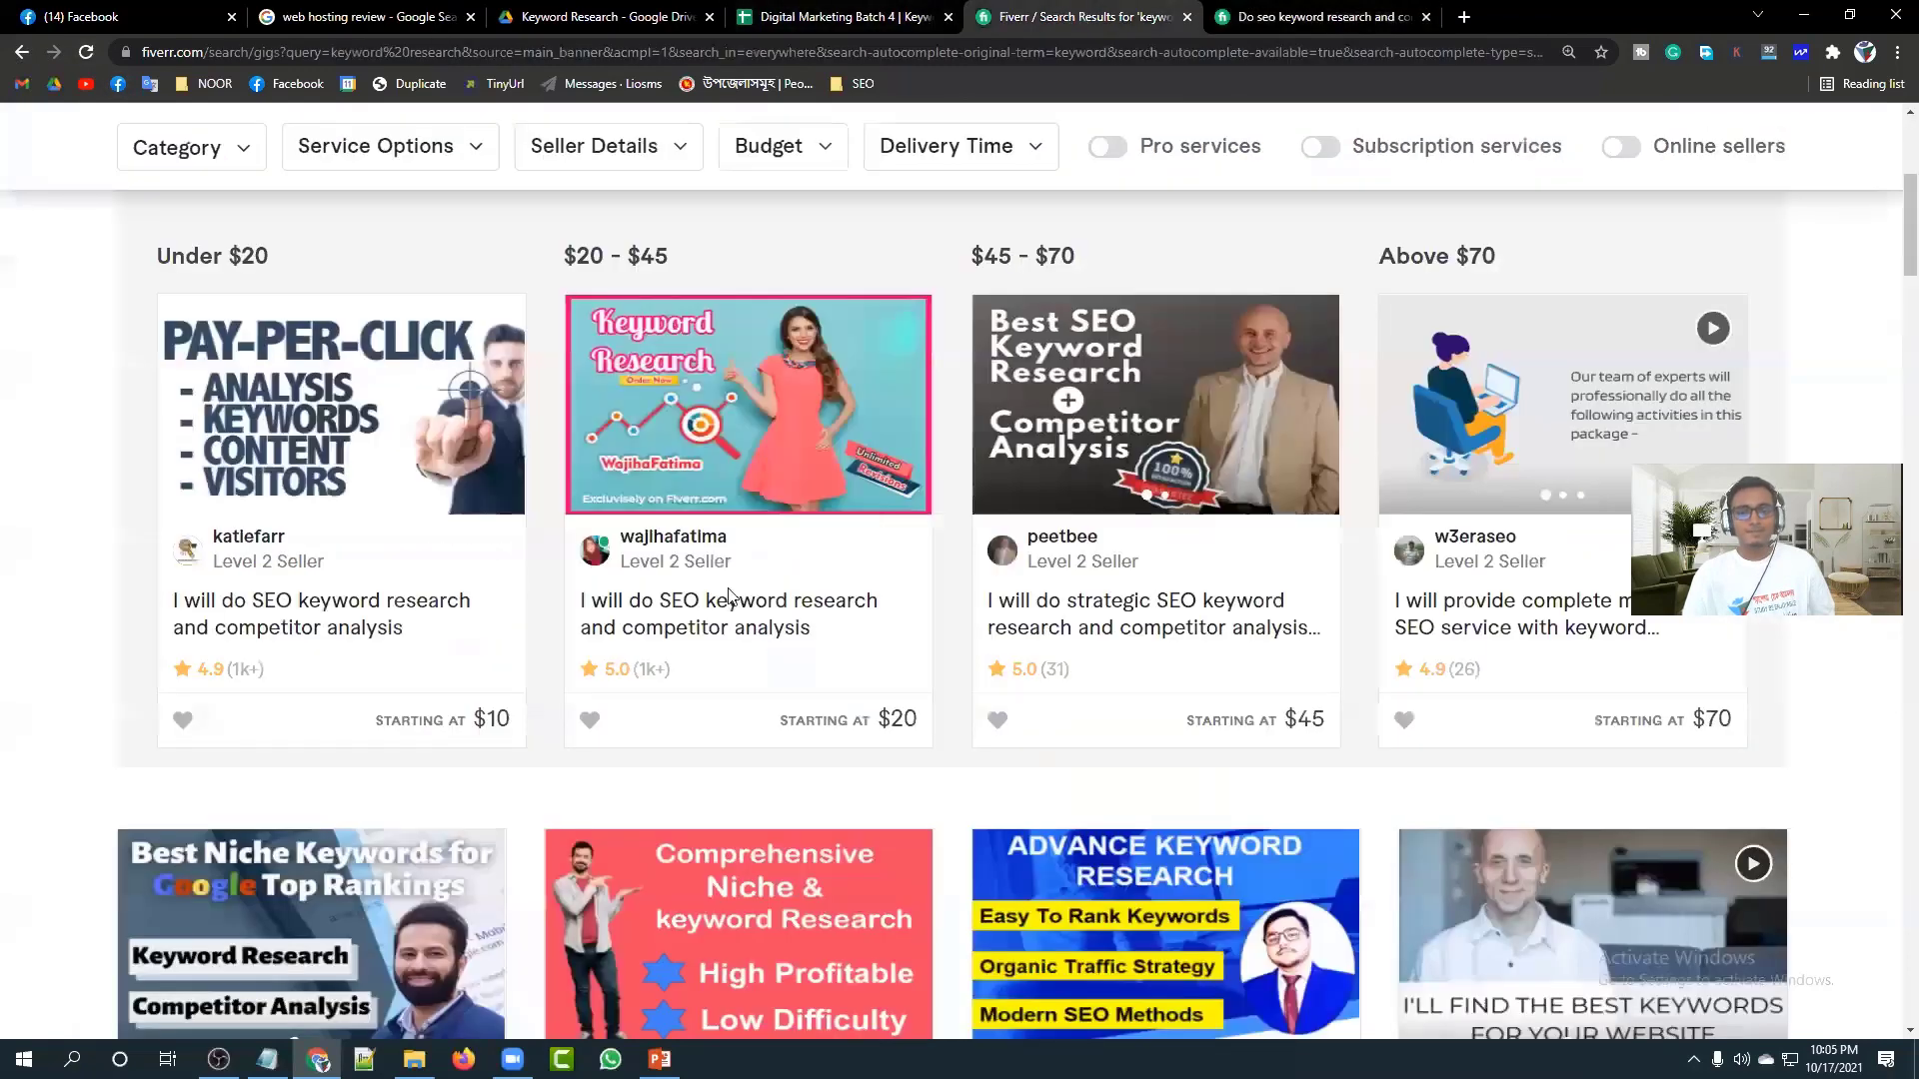
{"action": "right_click", "coordinate": [708, 616]}
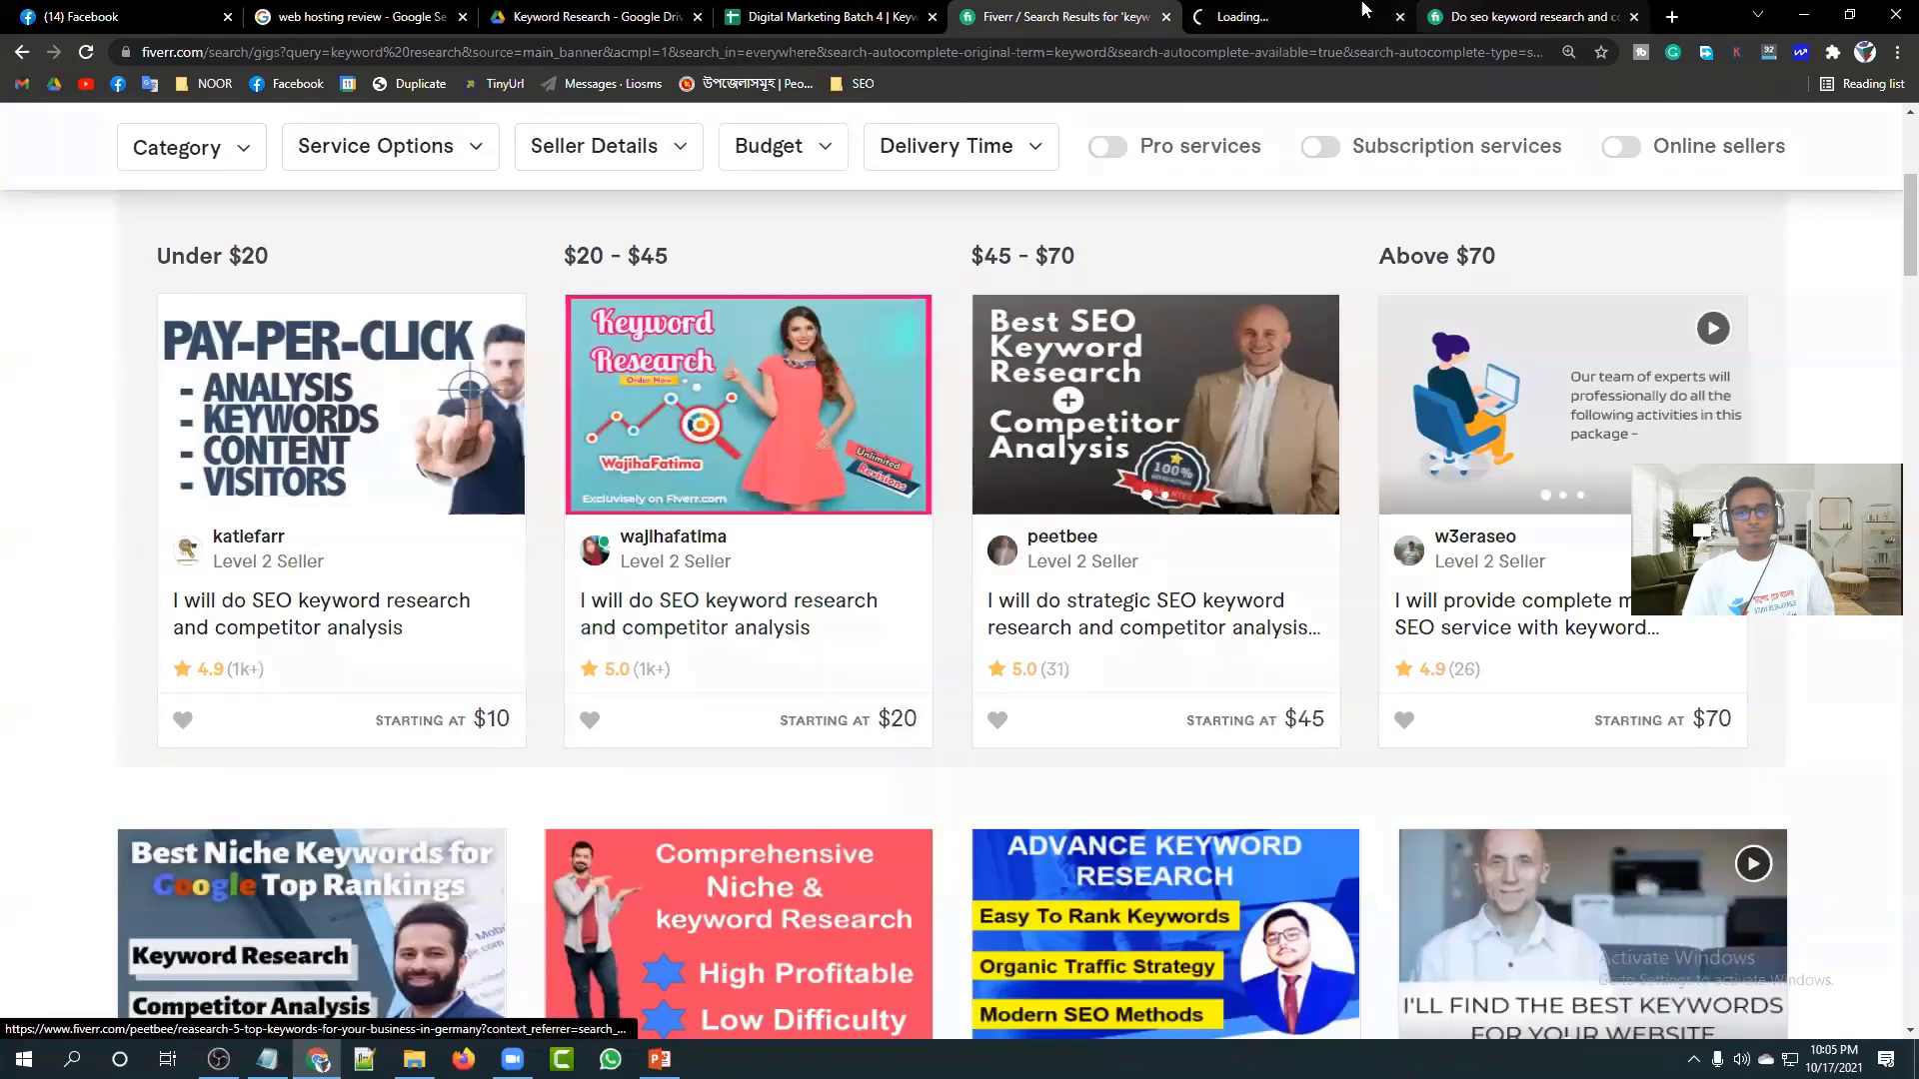
{"action": "left_click", "coordinate": [789, 632]}
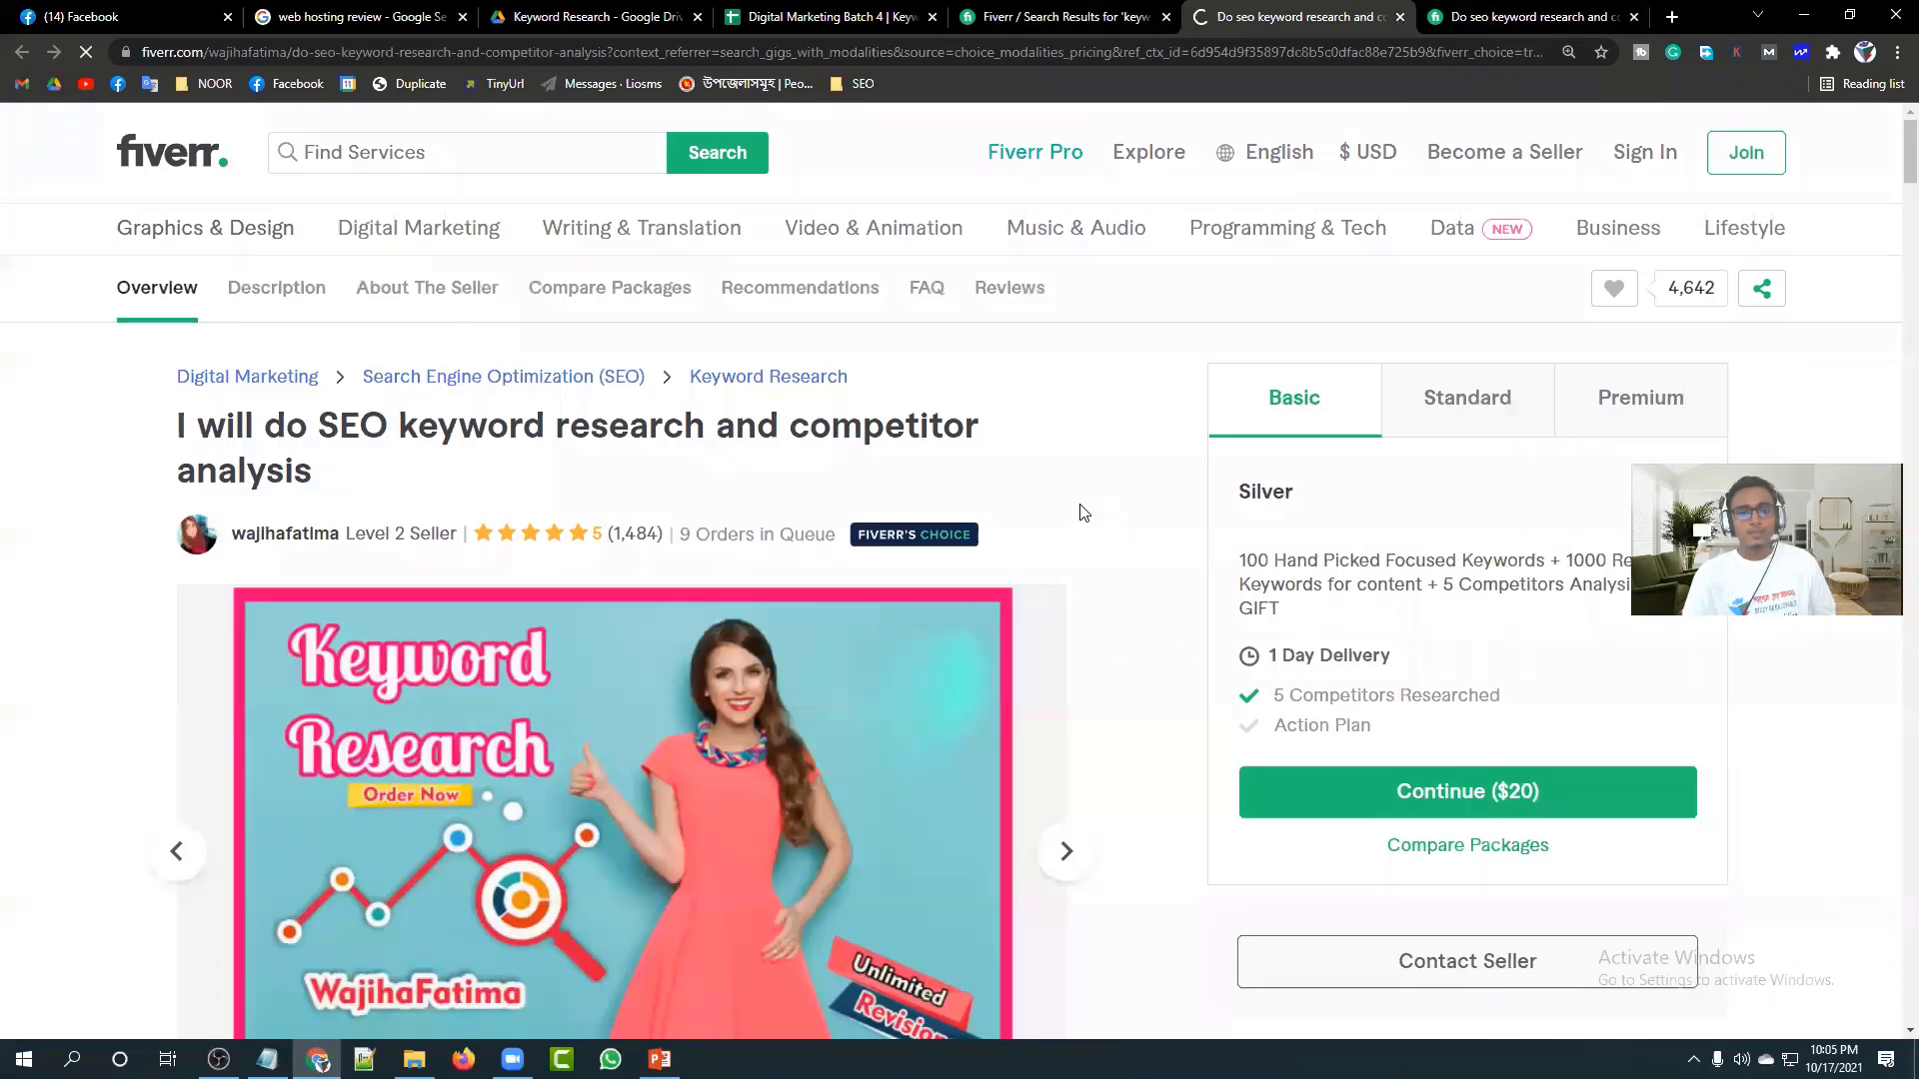
{"action": "scroll", "coordinate": [1091, 539], "scroll_direction": "down", "scroll_amount": 2}
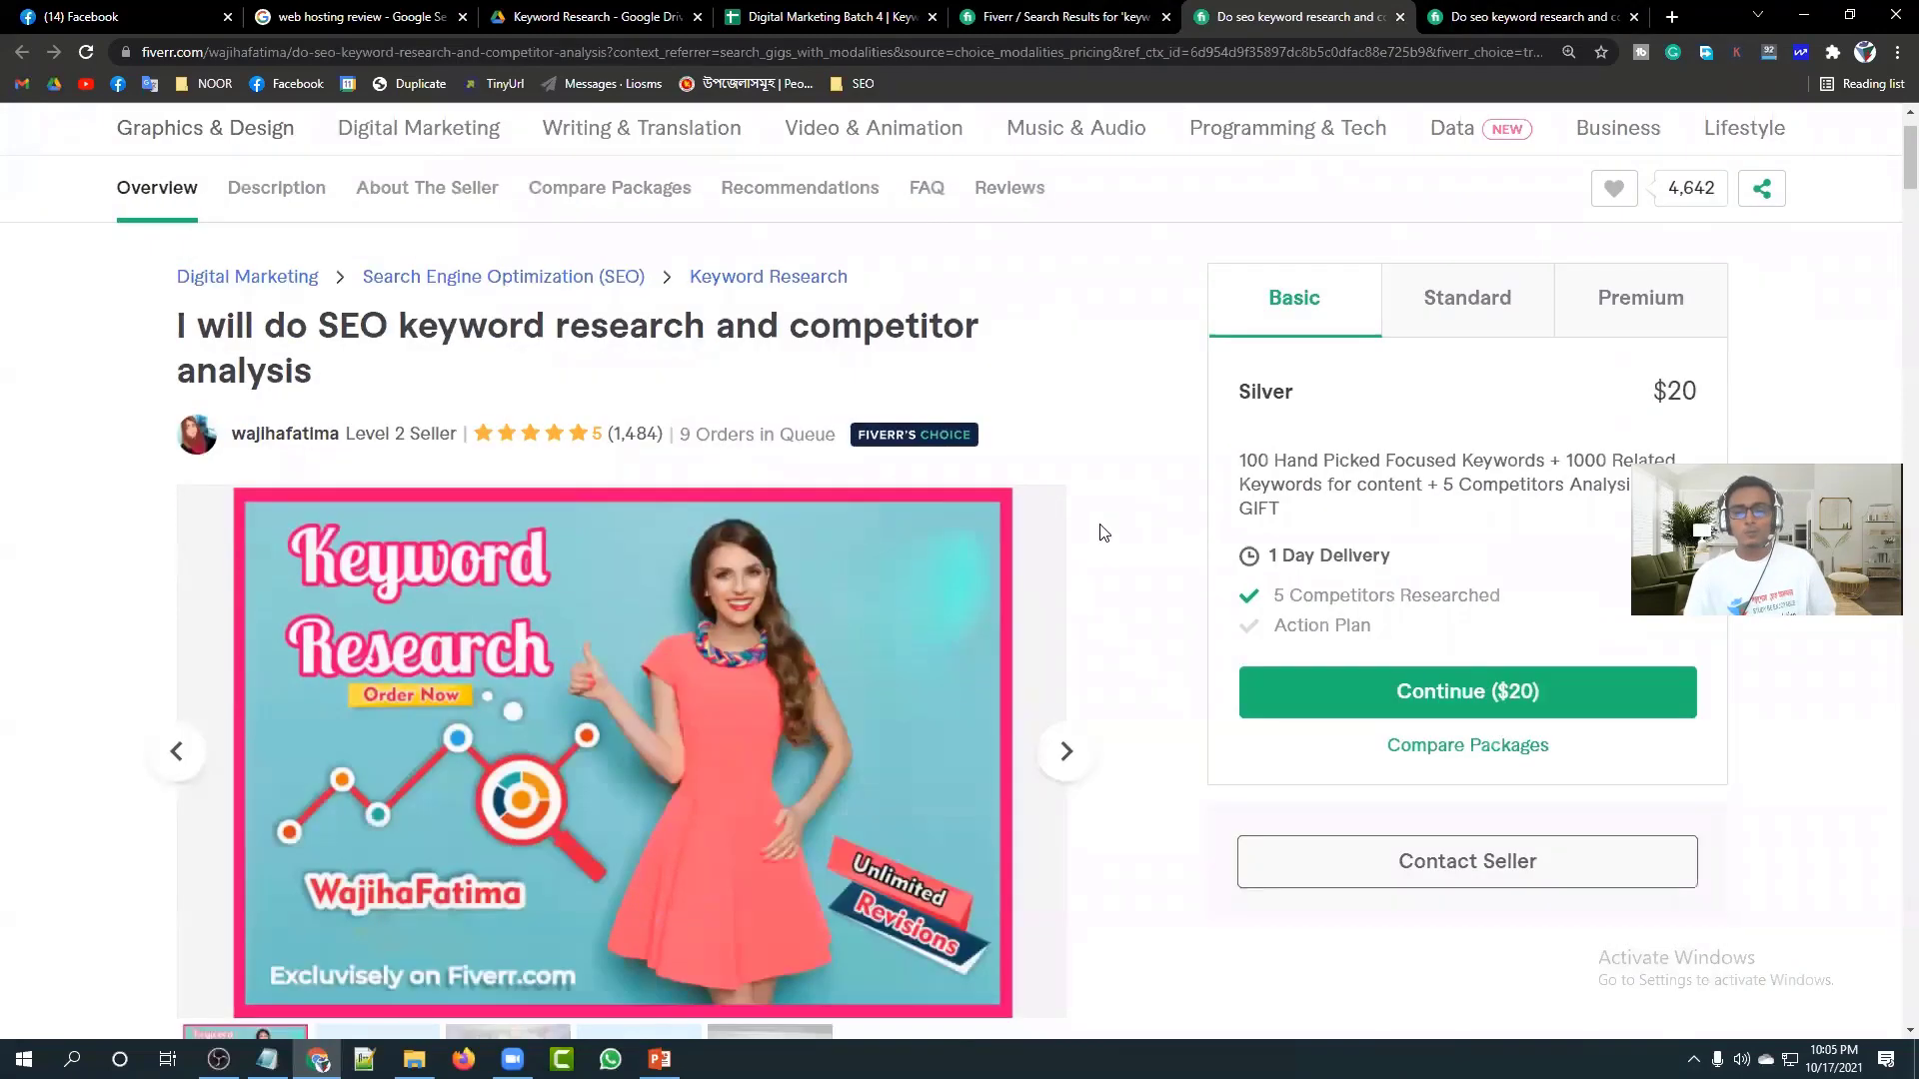
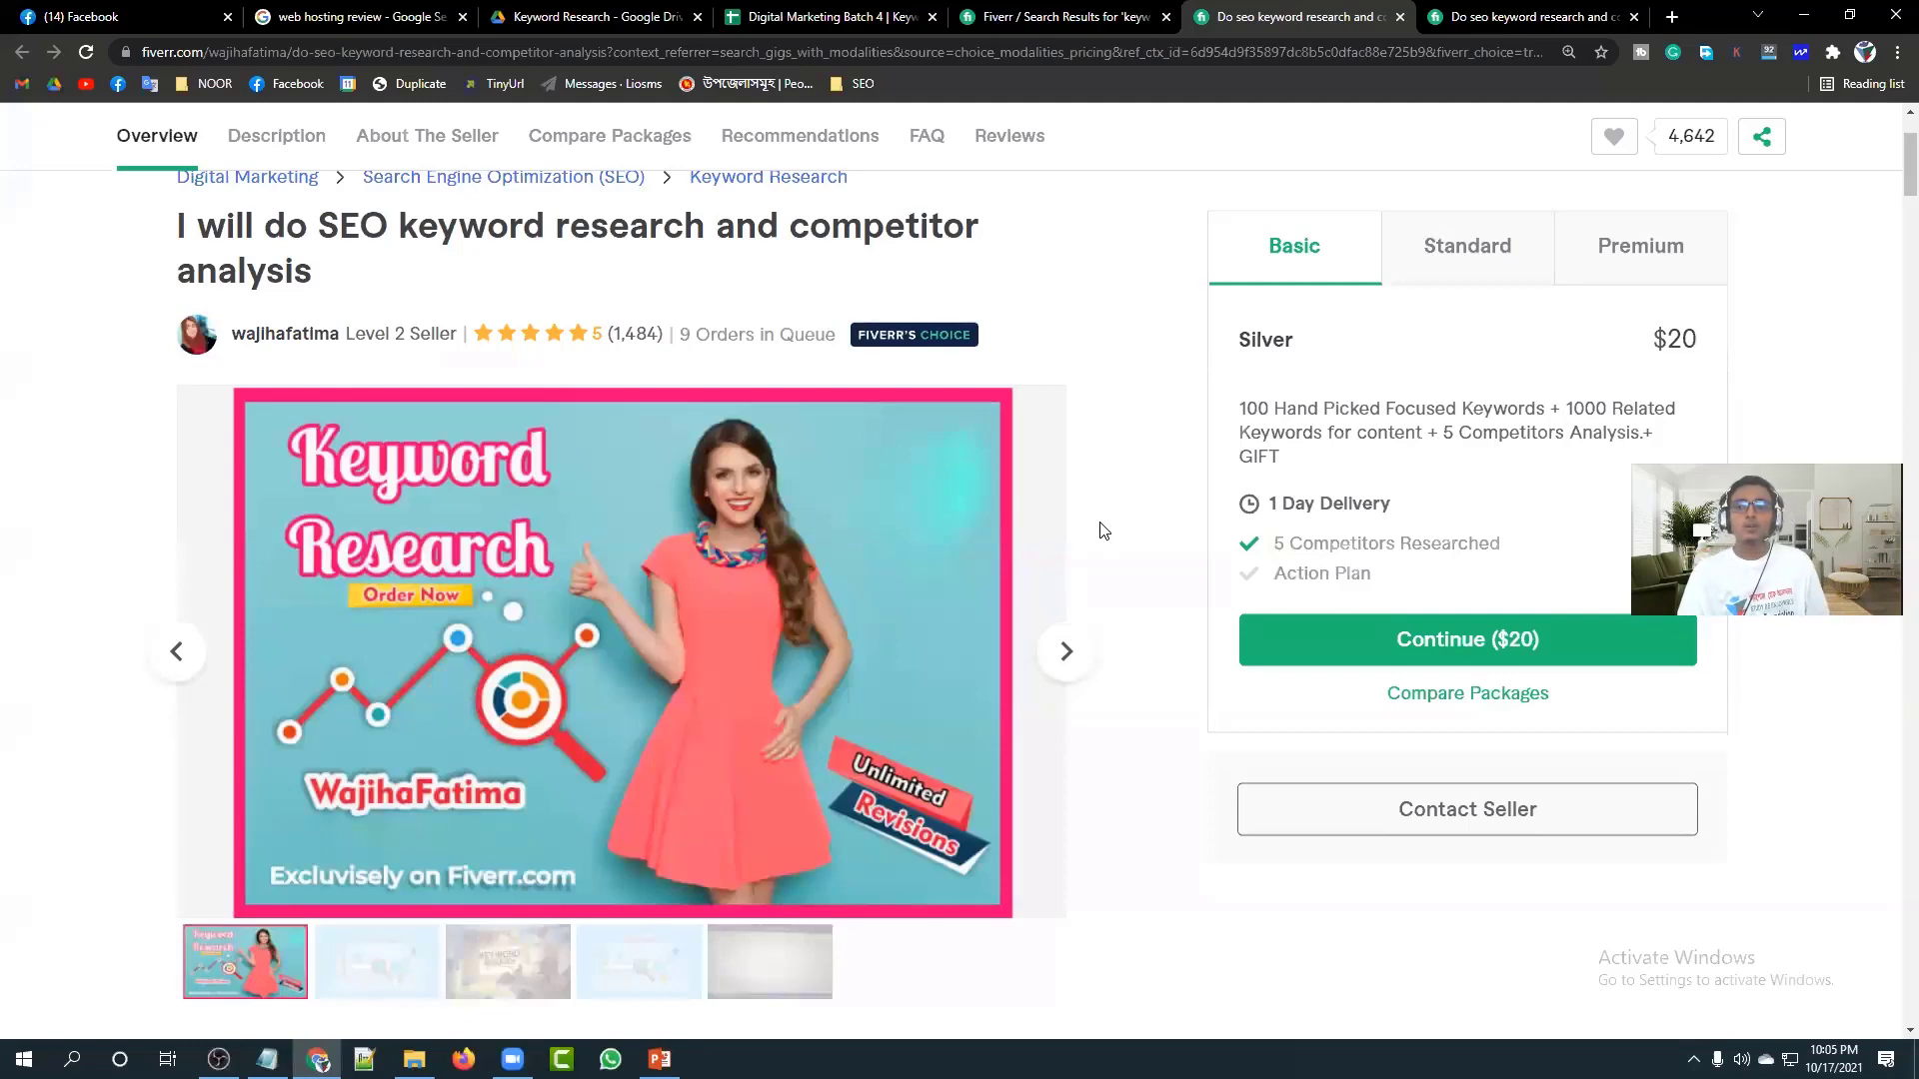
Search Google in a new tab for "how to find duplicates in google sheets" and read the featured pivot table instructions.
{"action": "left_click", "coordinate": [1670, 16]}
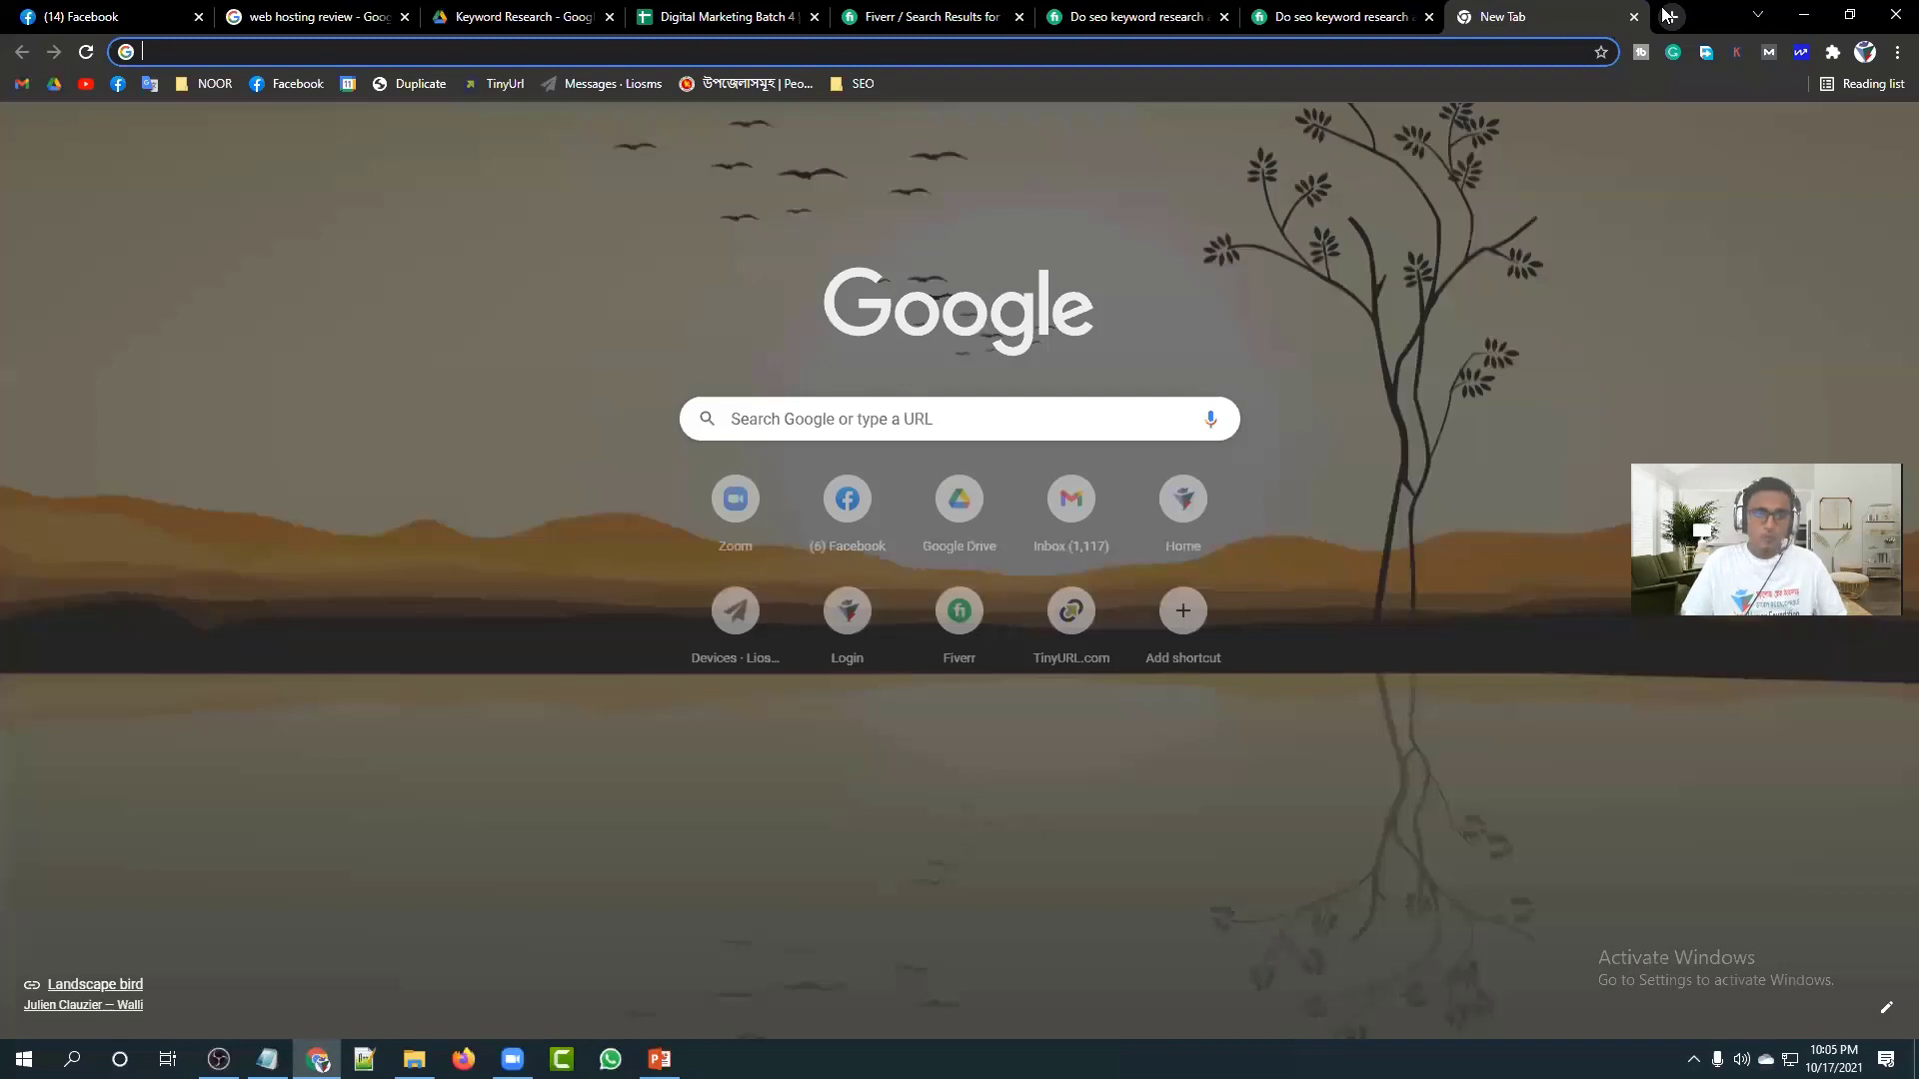
{"action": "type", "text": "ho"}
{"action": "key", "text": "BackSpace"}
{"action": "key", "text": "BackSpace"}
{"action": "type", "text": "ho"}
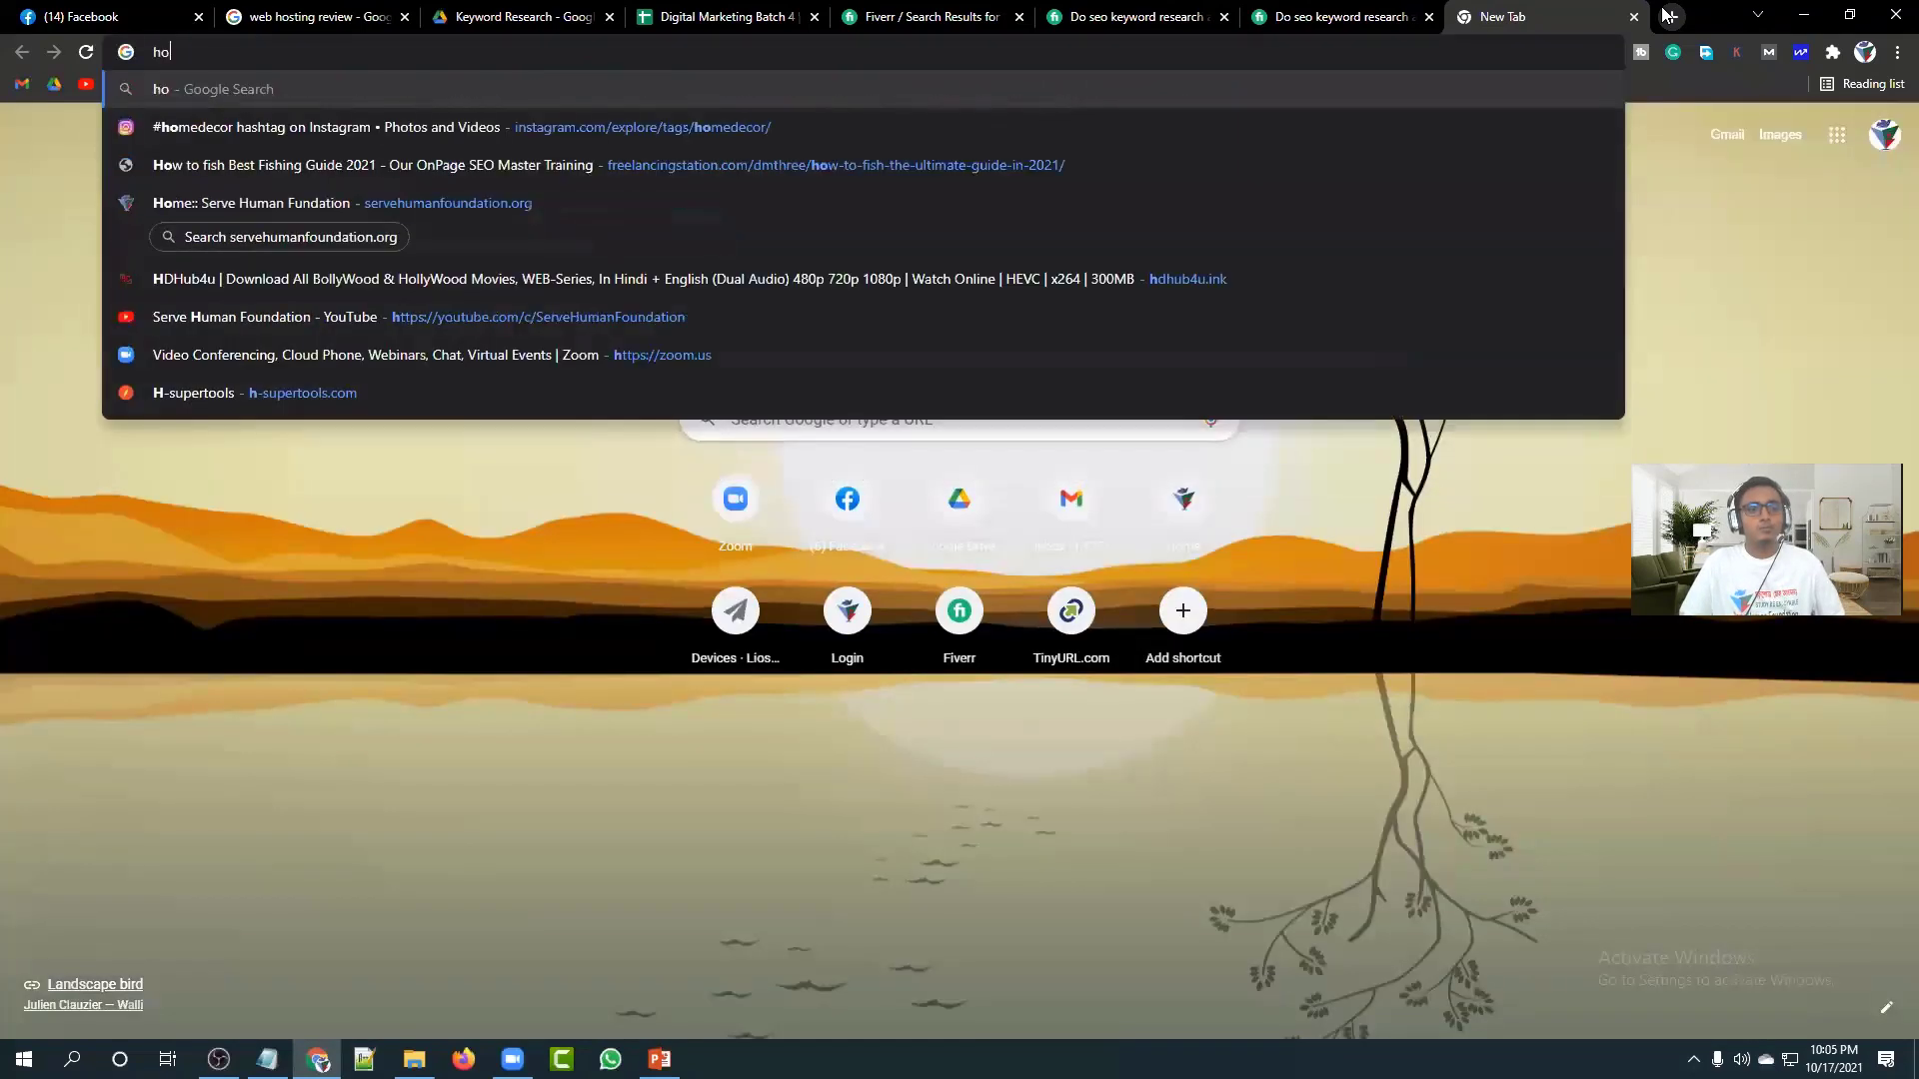
{"action": "type", "text": "w to find "}
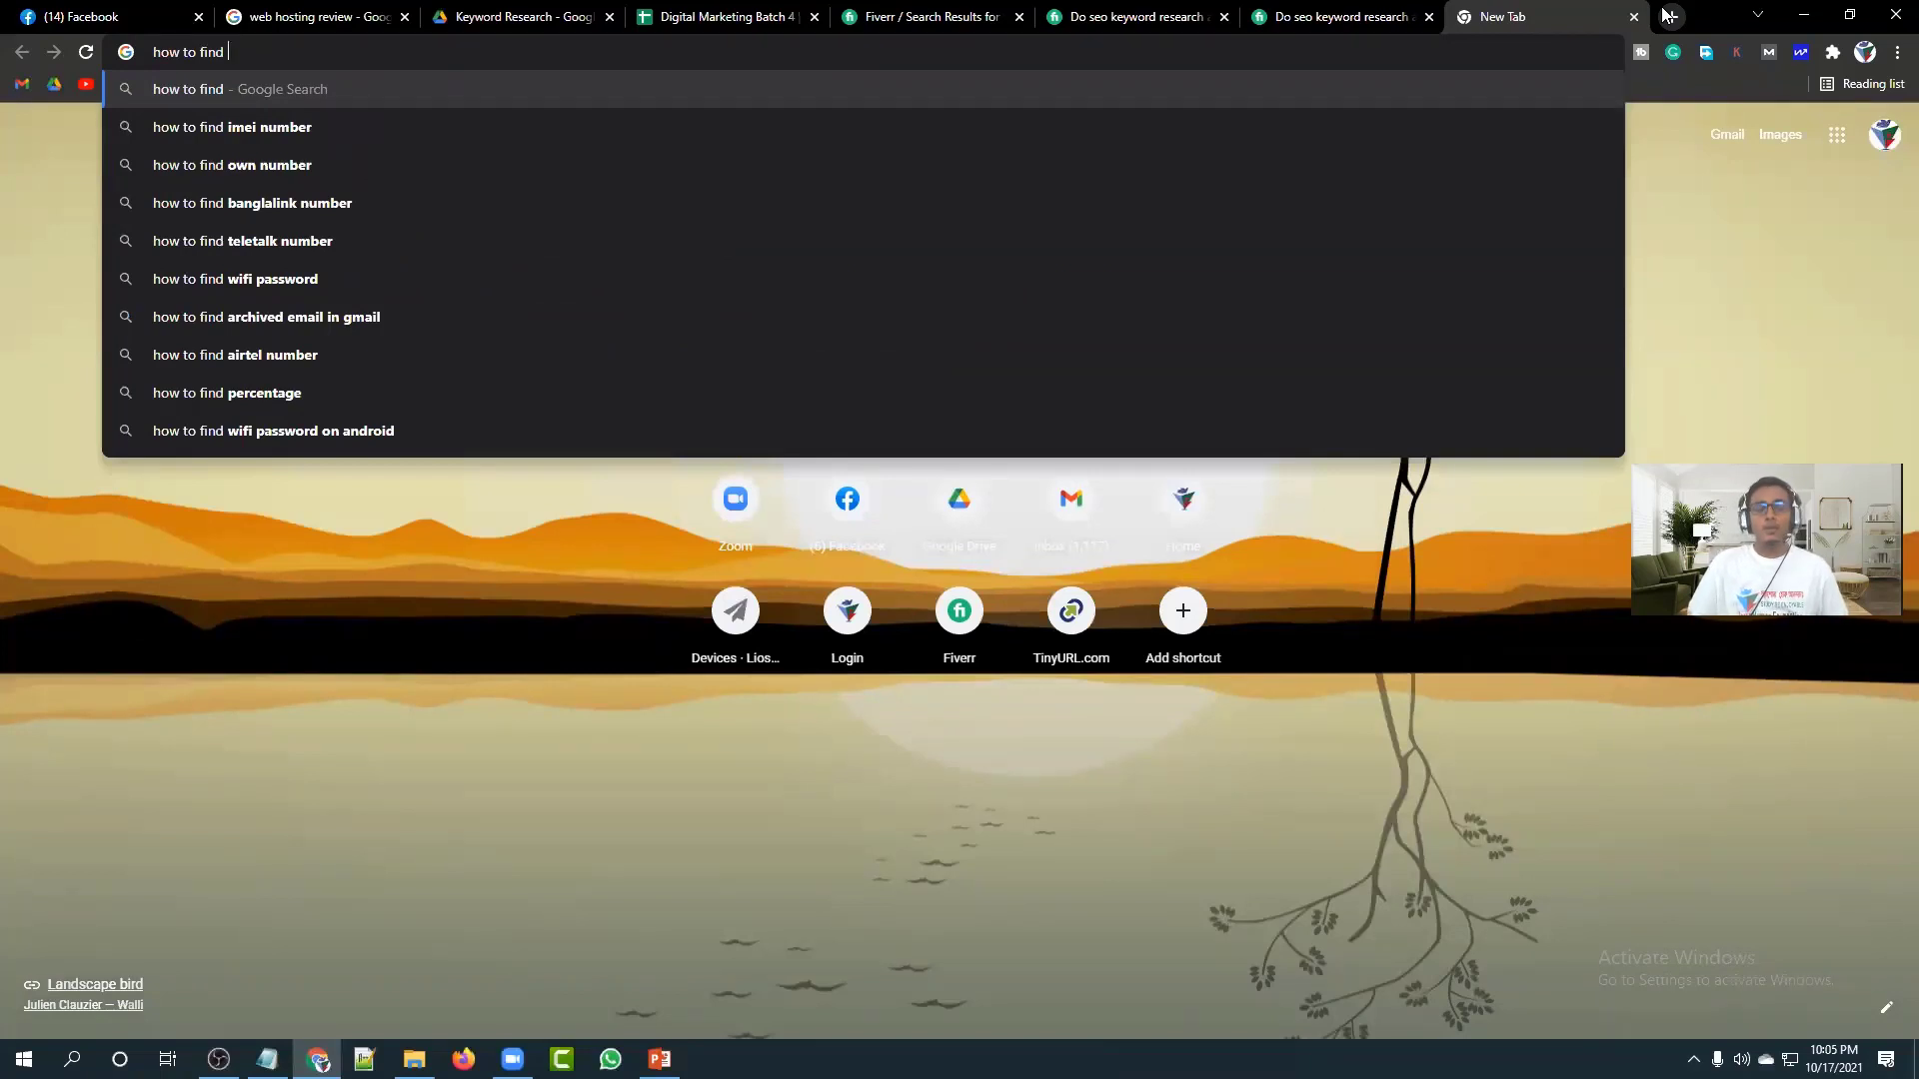
{"action": "type", "text": "dup"}
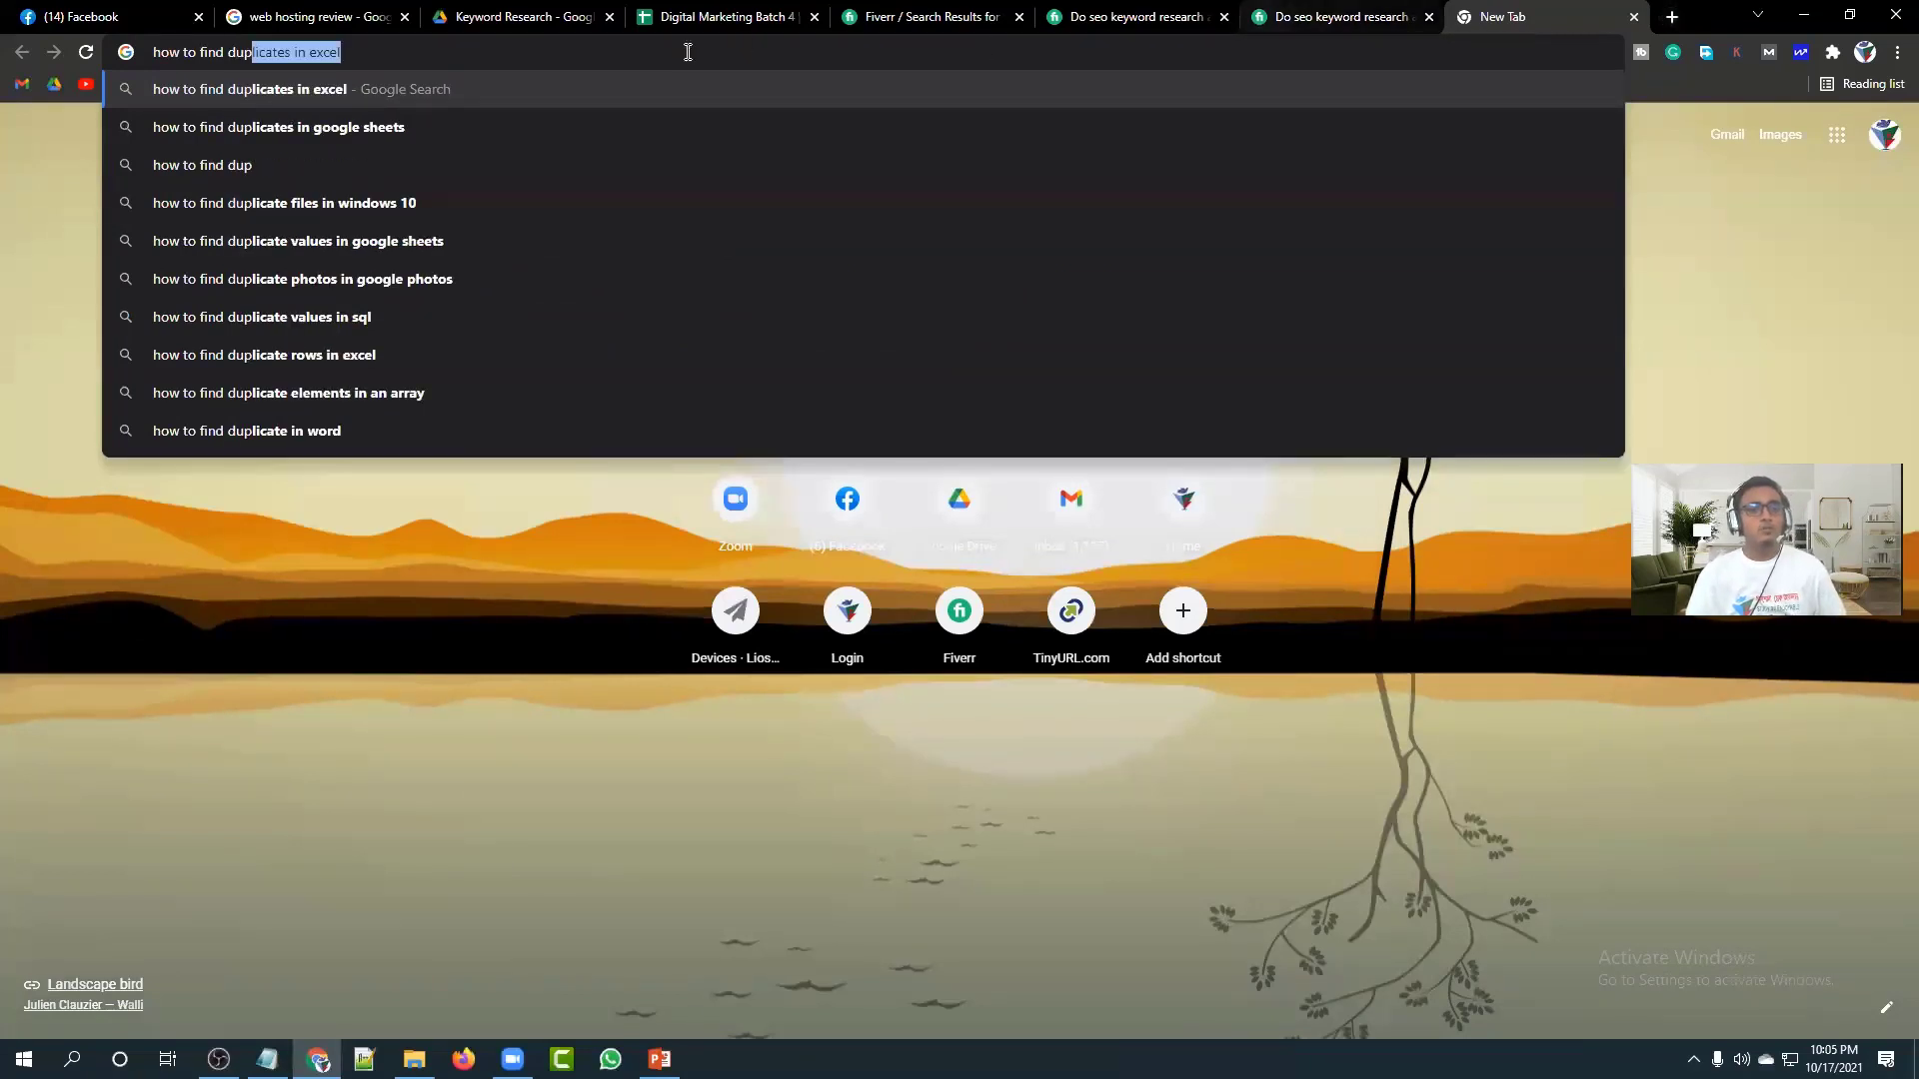
{"action": "left_click", "coordinate": [364, 132]}
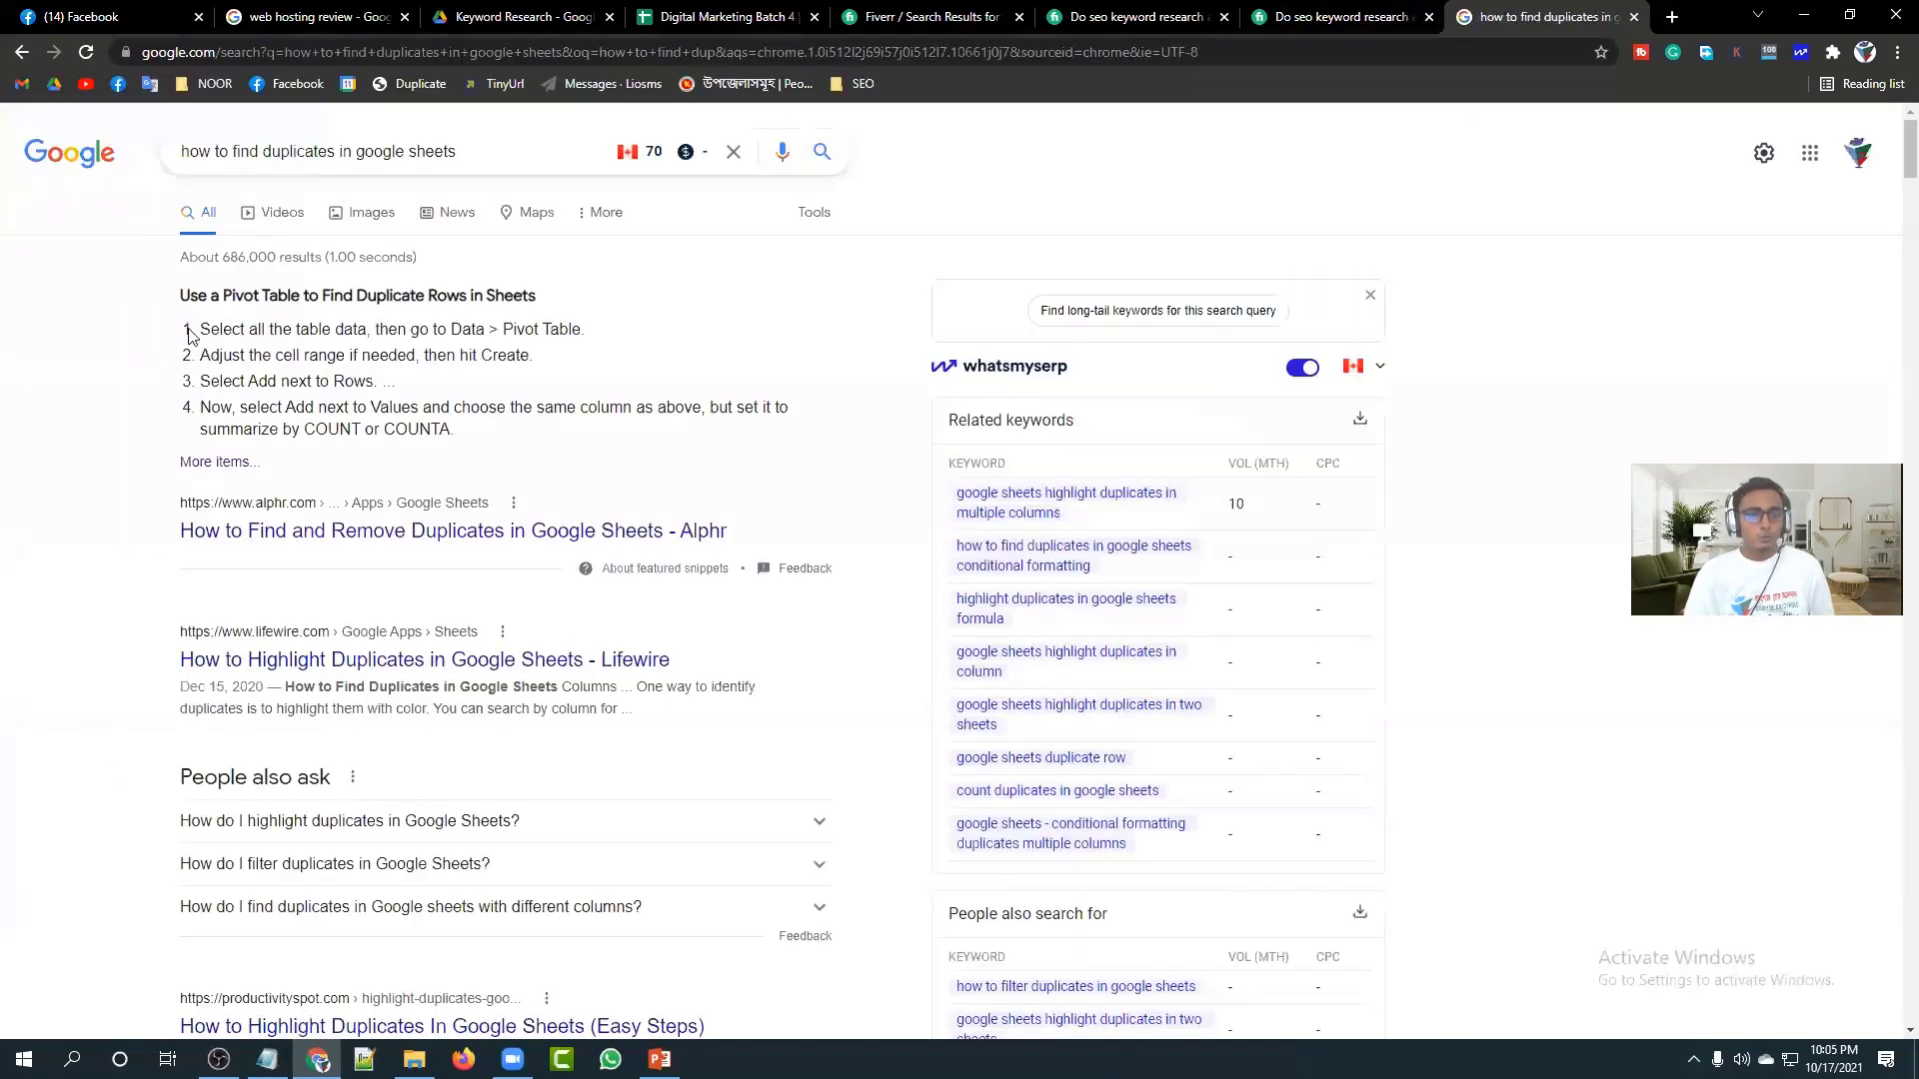
{"action": "left_click_drag", "start_coordinate": [201, 328], "coordinate": [468, 441]}
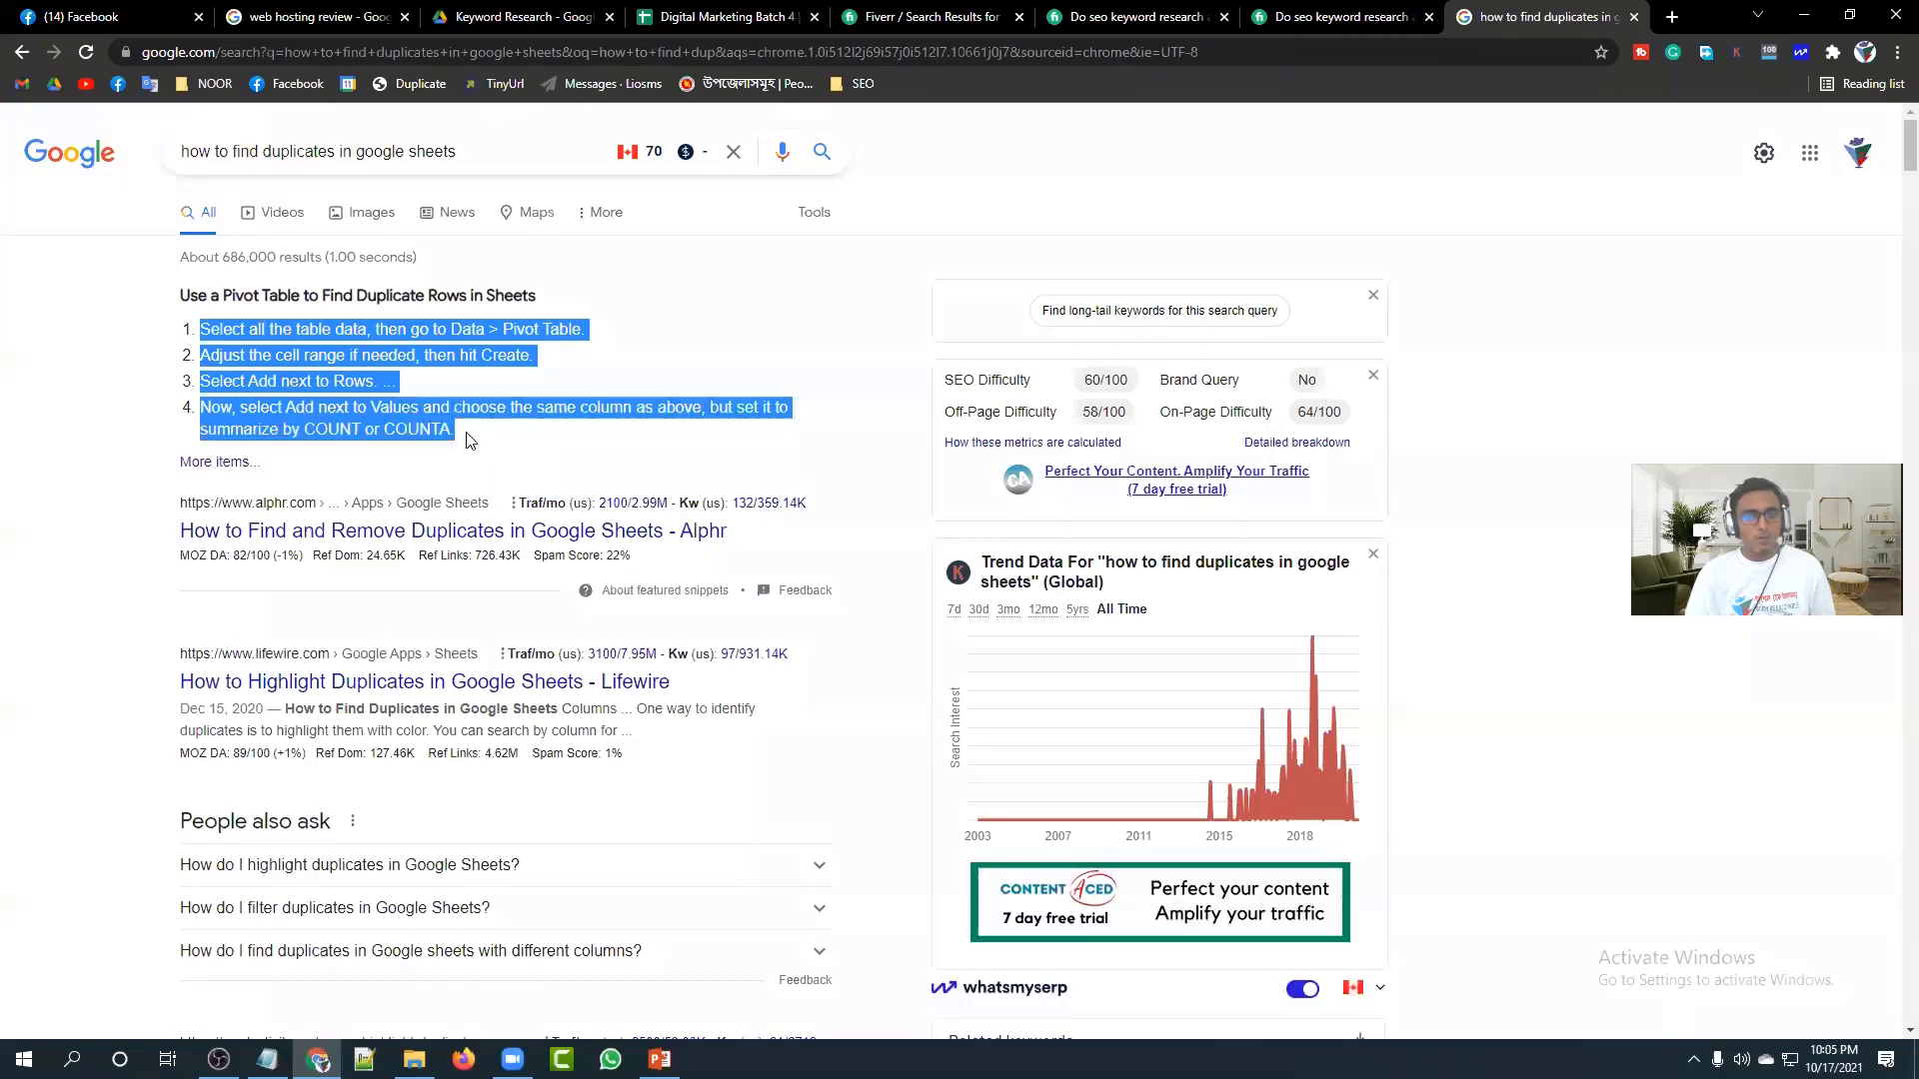
{"action": "left_click", "coordinate": [469, 440]}
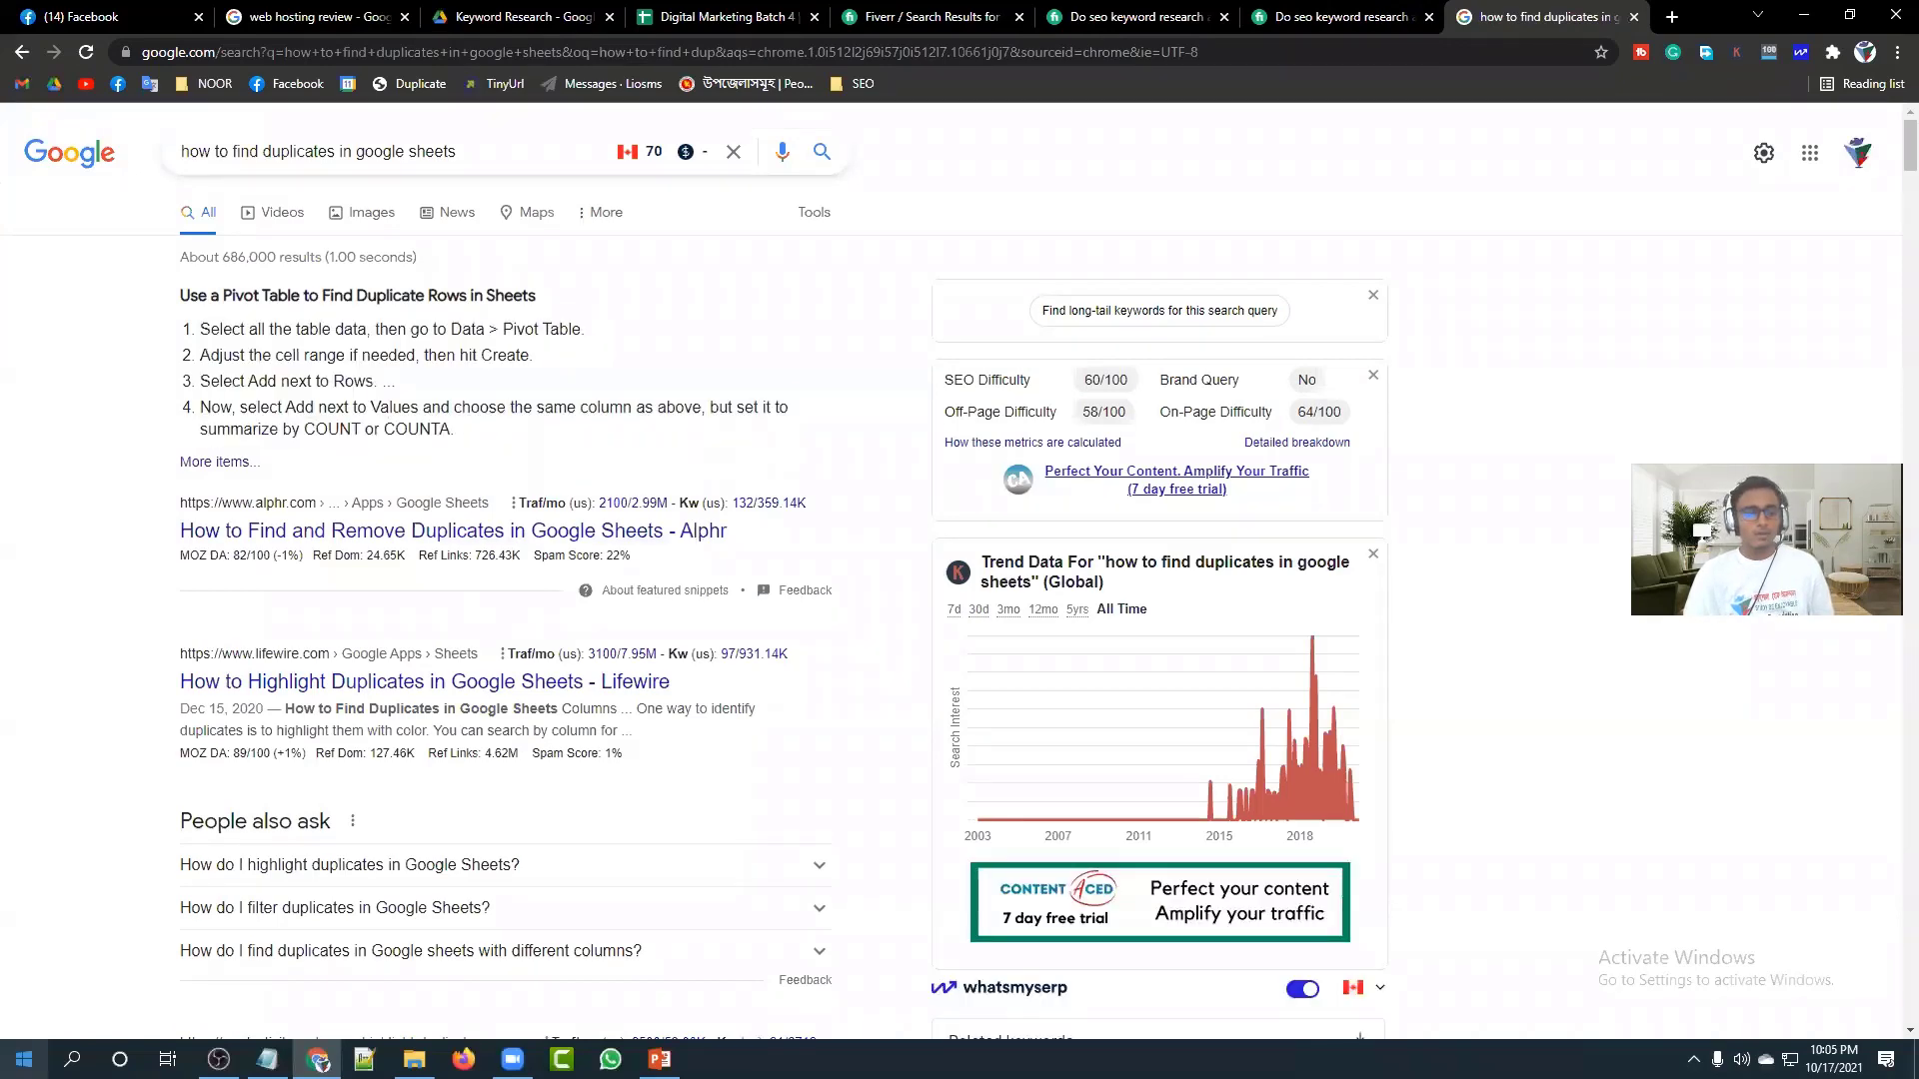
{"action": "left_click", "coordinate": [24, 1058]}
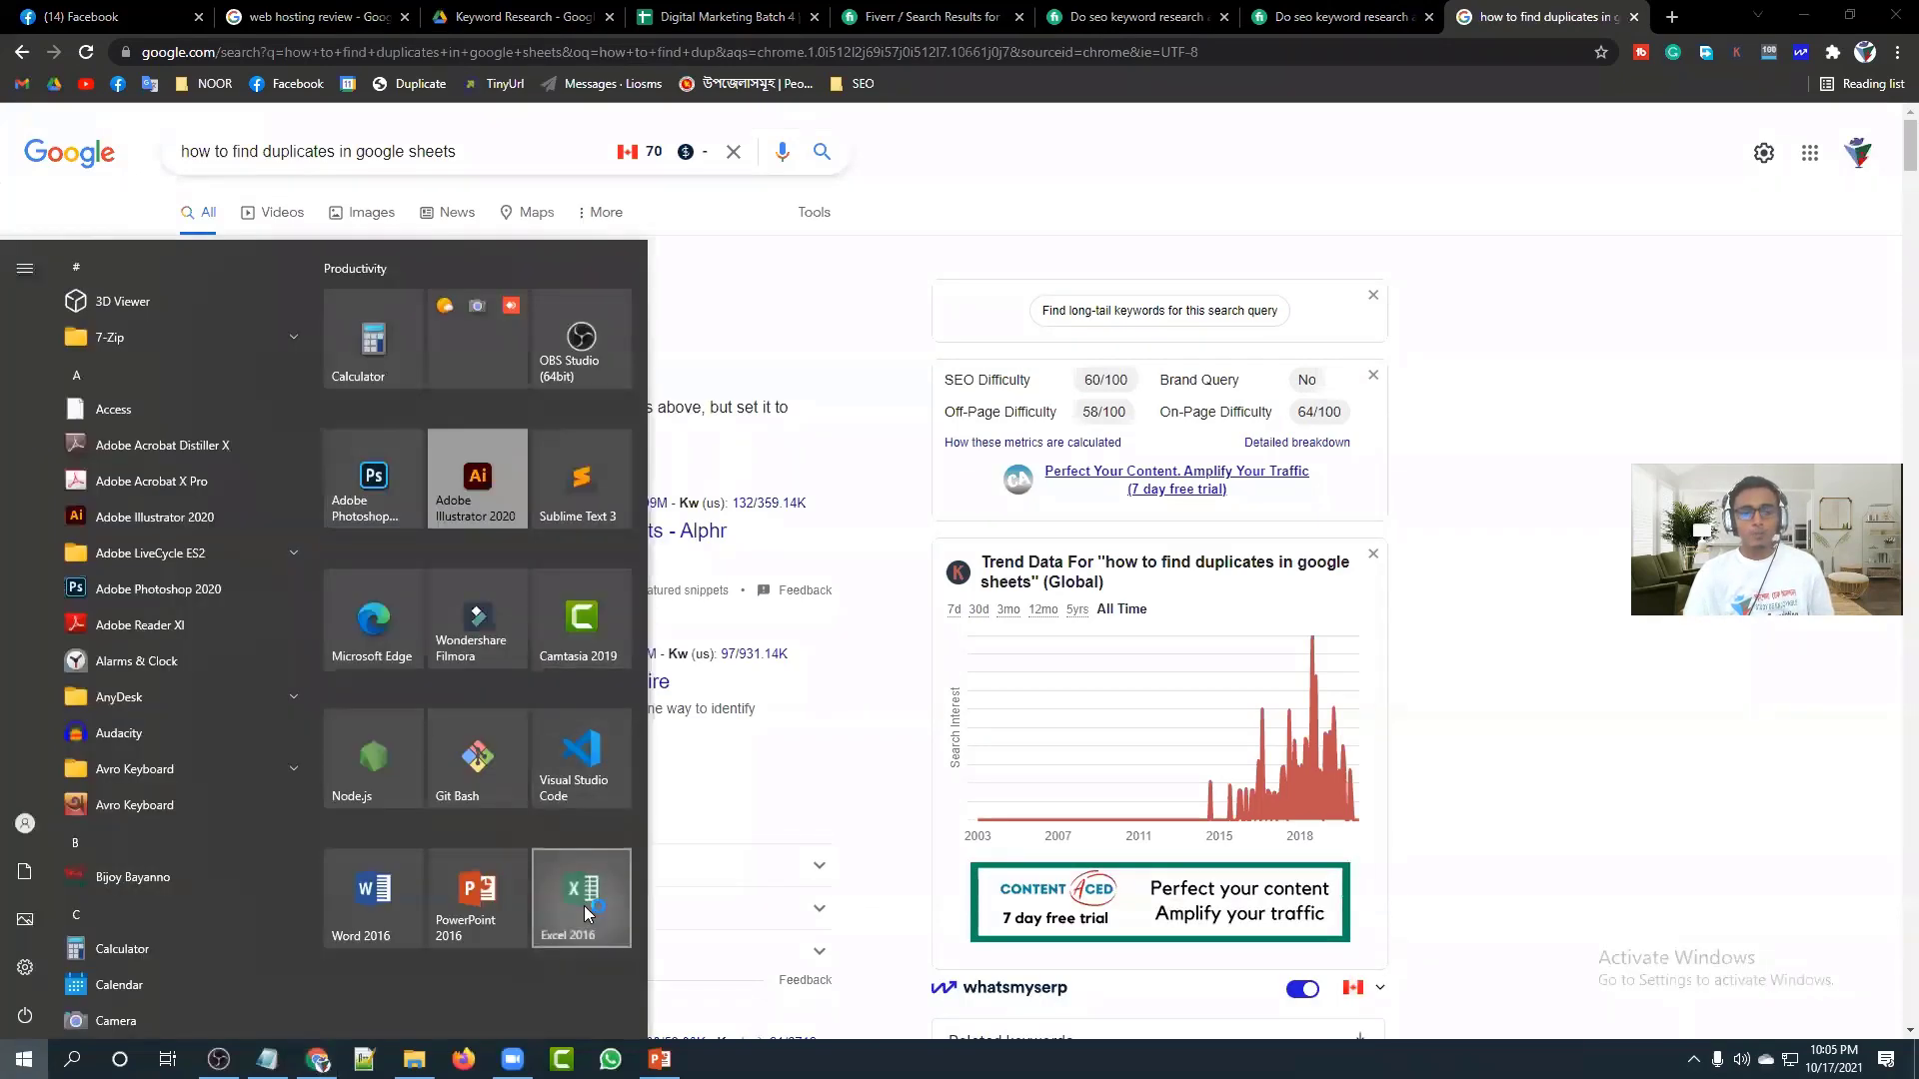
{"action": "left_click", "coordinate": [584, 906]}
{"action": "left_click", "coordinate": [1157, 728]}
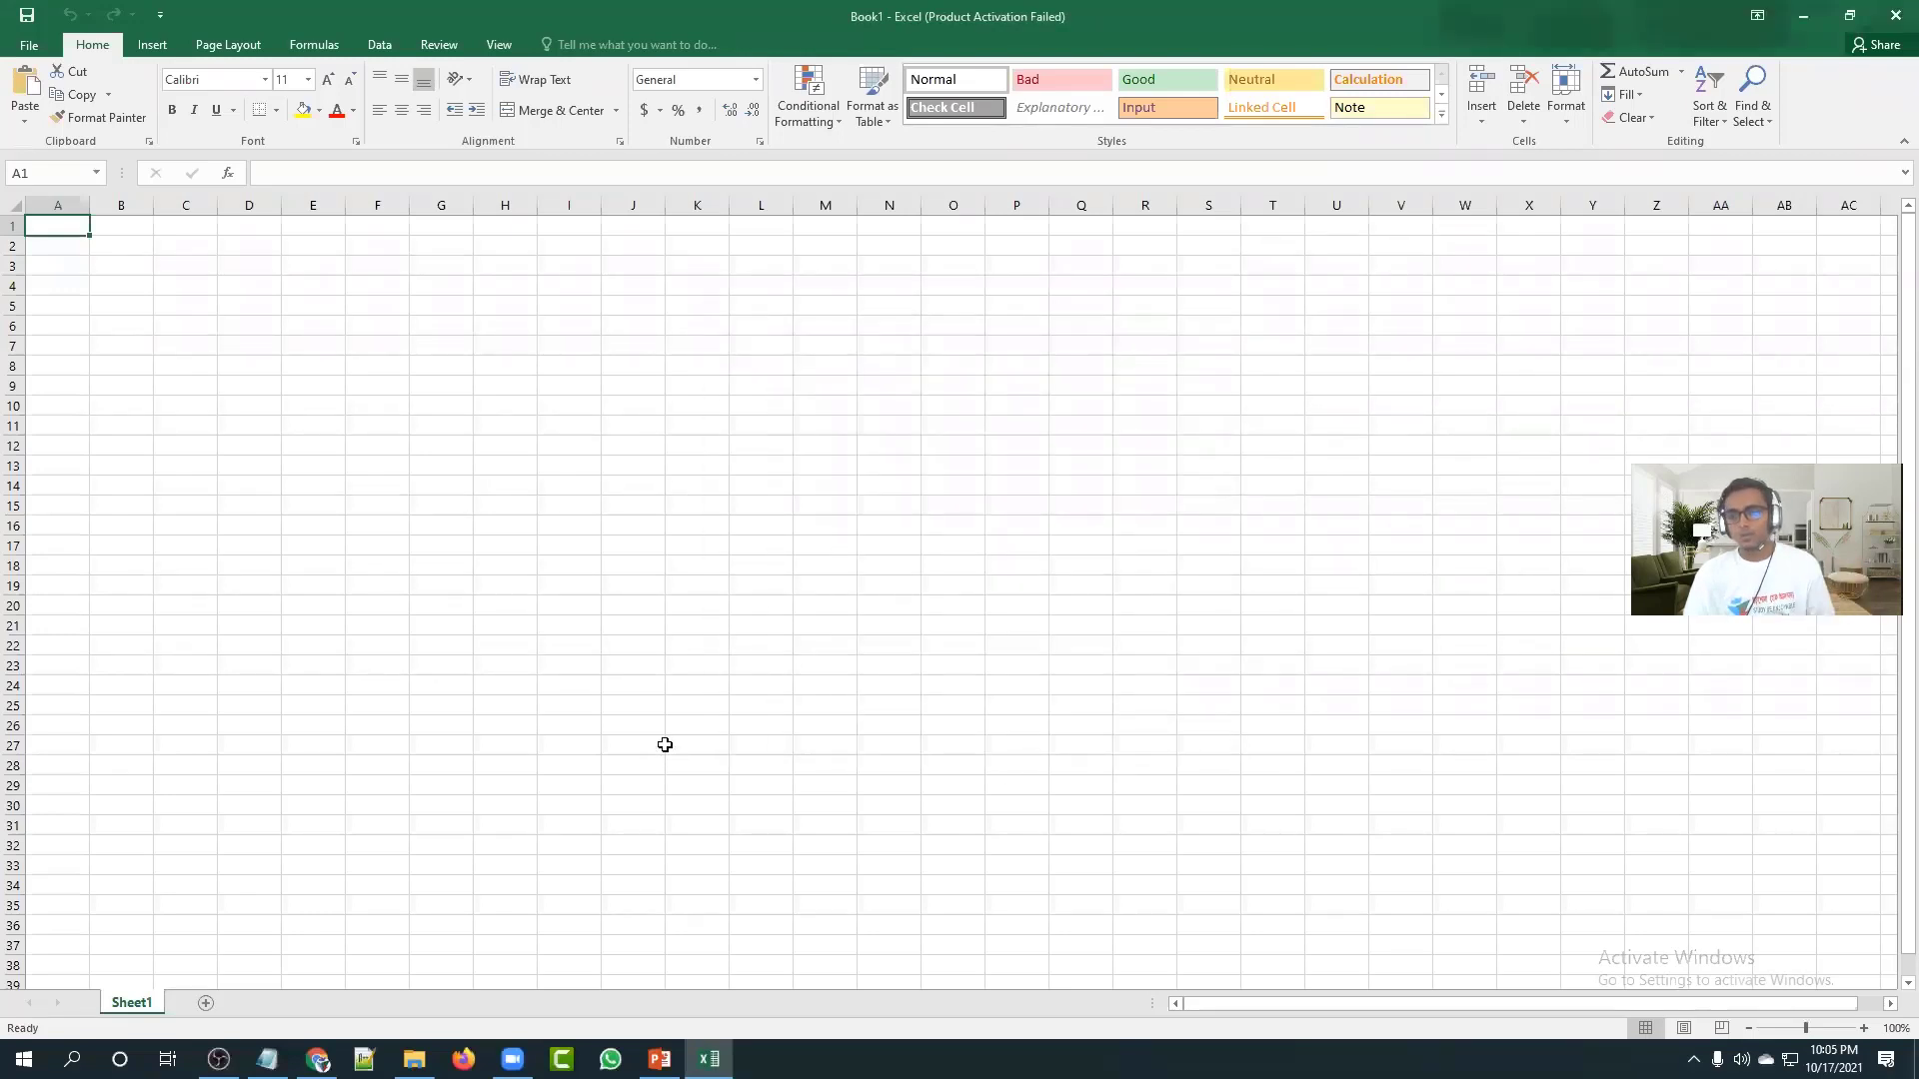
{"action": "left_click", "coordinate": [1892, 12]}
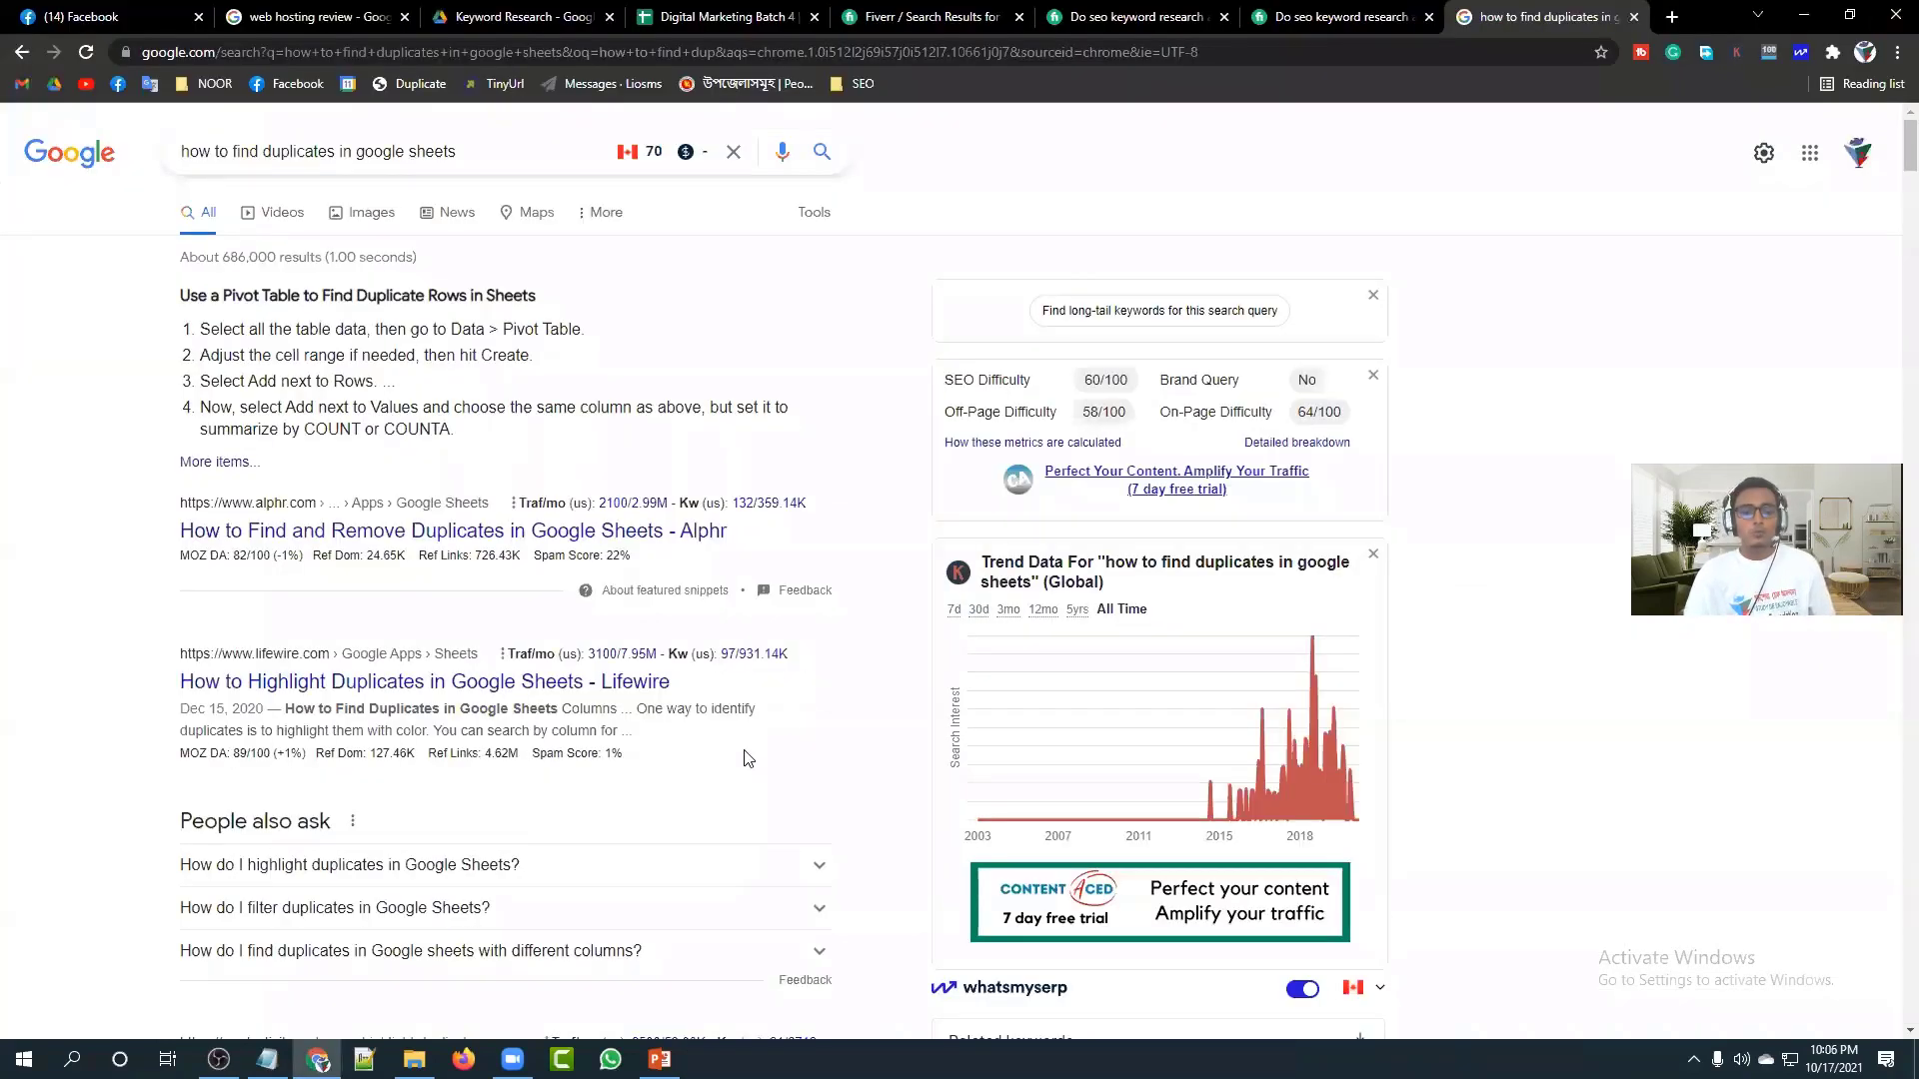
{"action": "left_click", "coordinate": [24, 1059]}
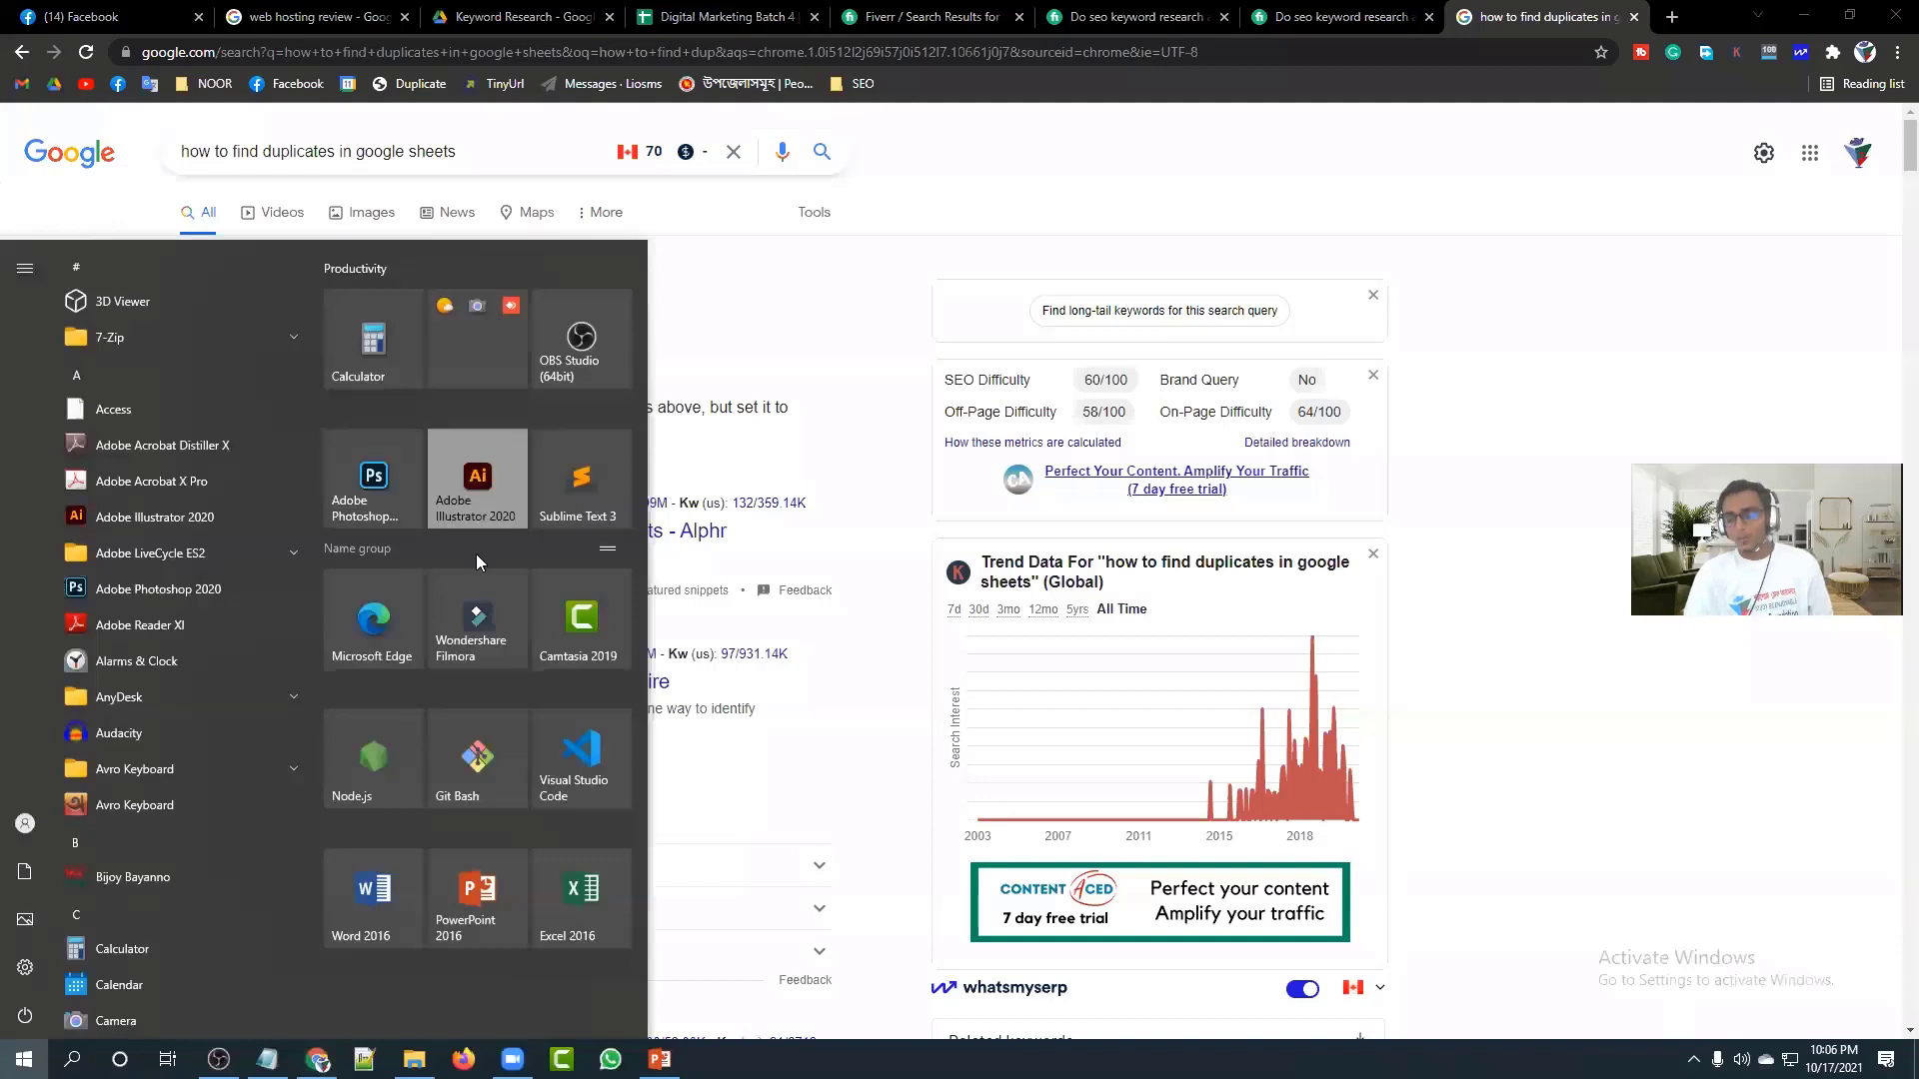
{"action": "left_click", "coordinate": [889, 292]}
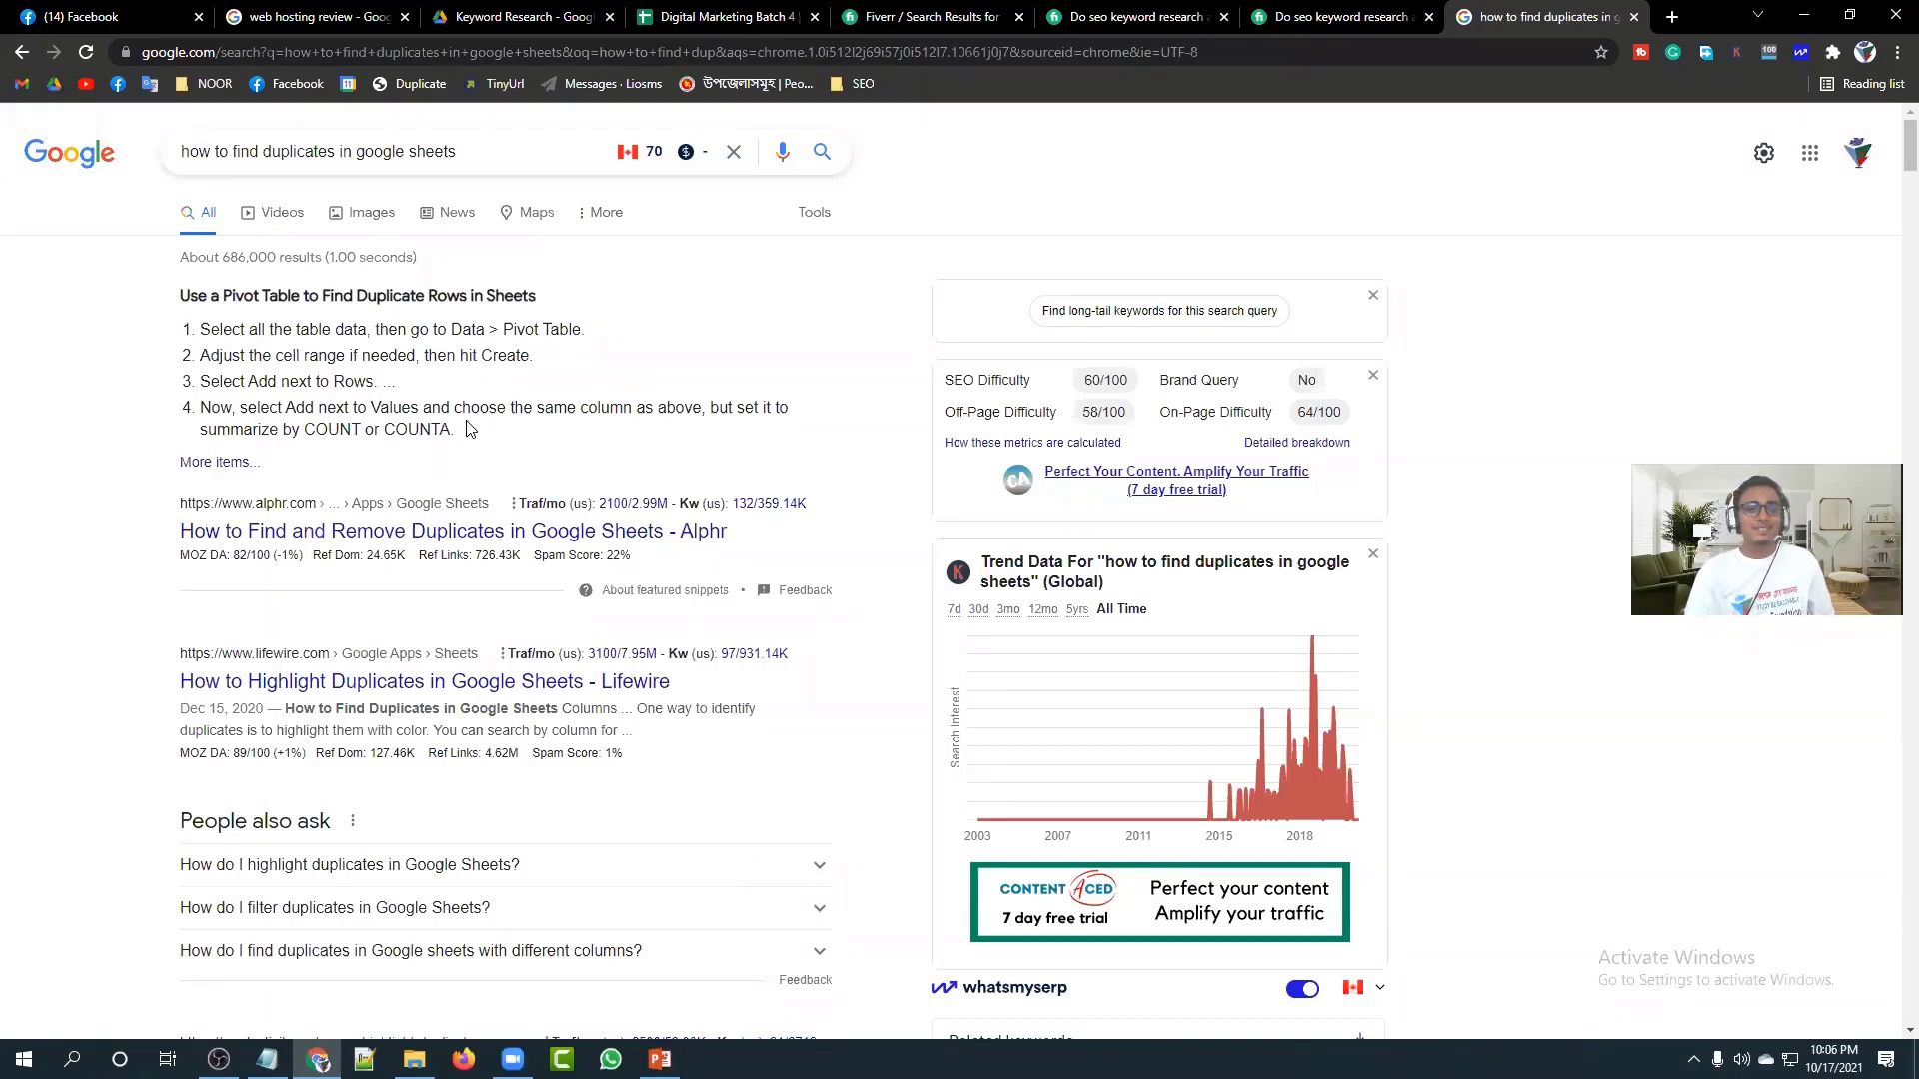
Reread the pivot table instructions for finding duplicates and return to the $10 keyword research gig's Basic package.
{"action": "left_click_drag", "start_coordinate": [455, 431], "coordinate": [204, 332]}
{"action": "left_click", "coordinate": [204, 332]}
{"action": "left_click", "coordinate": [1321, 17]}
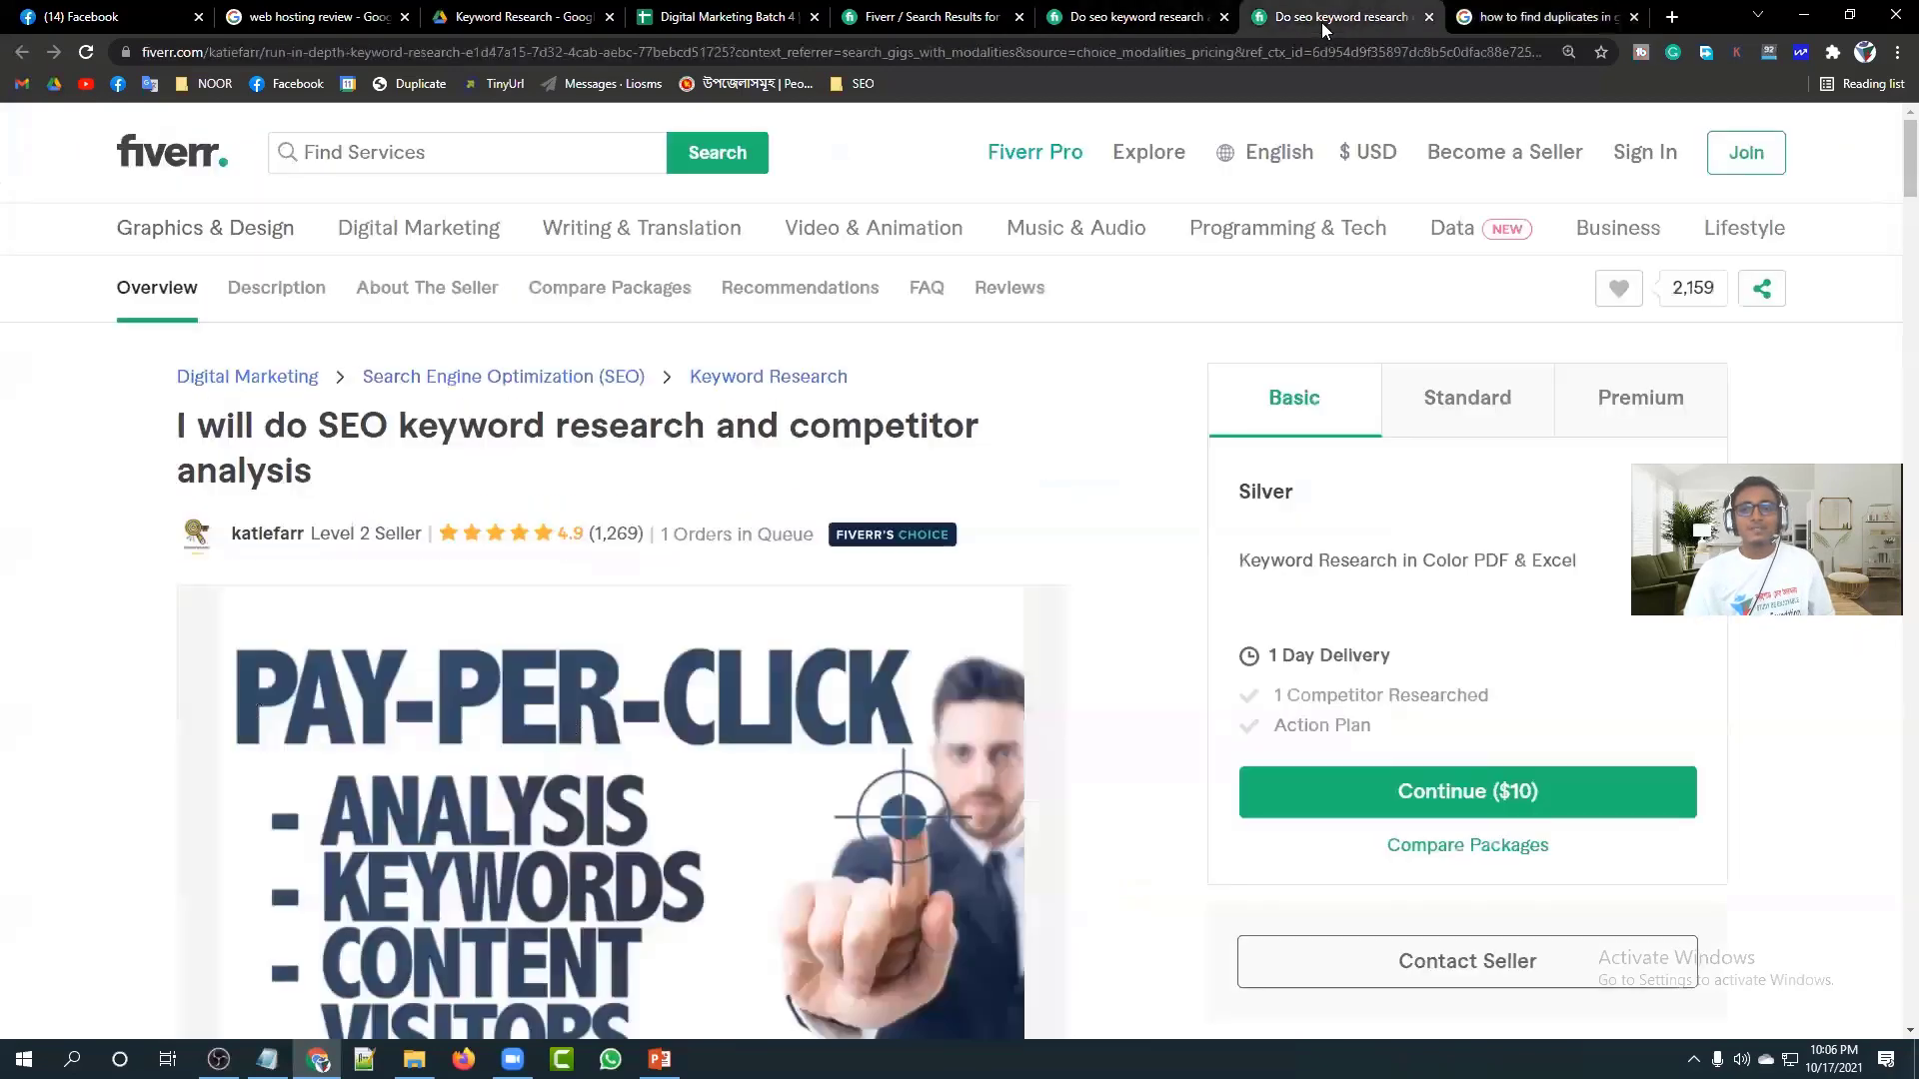
{"action": "scroll", "coordinate": [1115, 519], "scroll_direction": "down", "scroll_amount": 1}
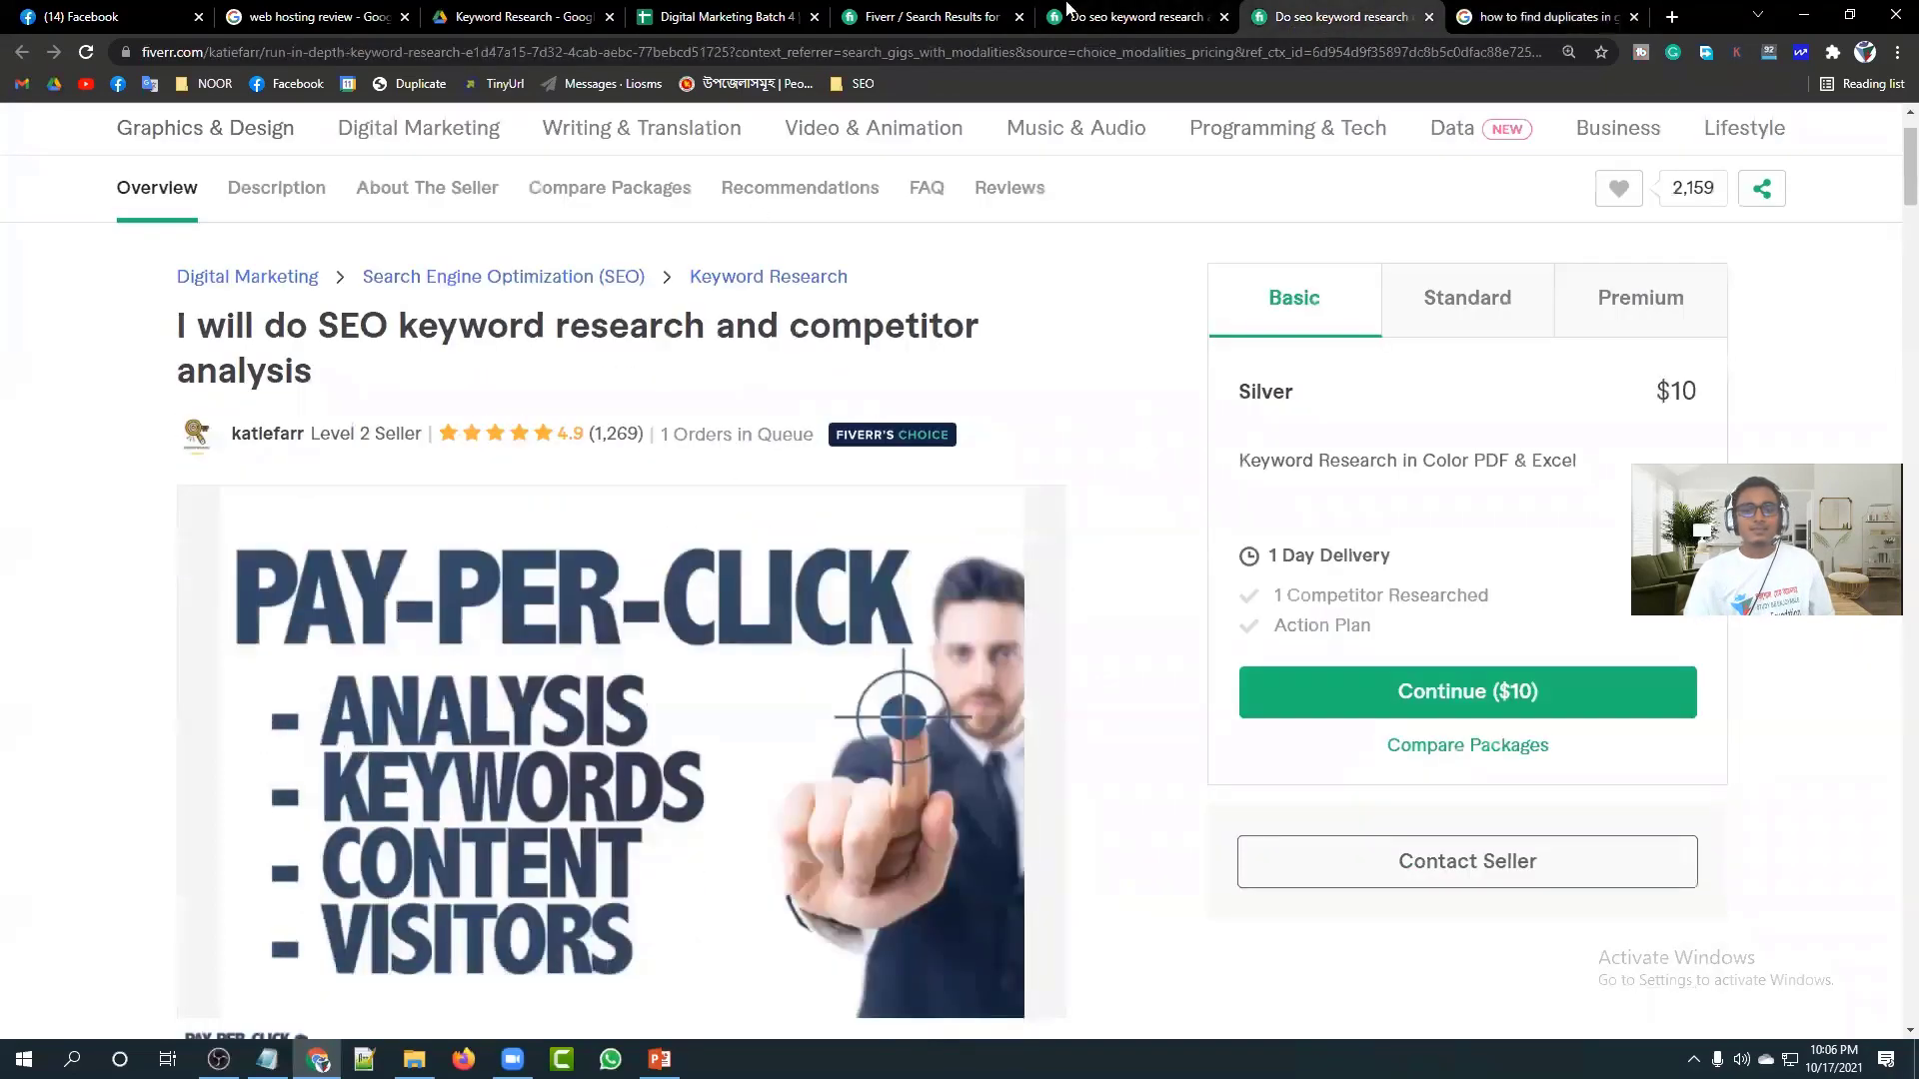
Switch to the $20 keyword research gig and examine its overview and the focused-keyword offer in the Basic package.
{"action": "left_click", "coordinate": [1141, 22]}
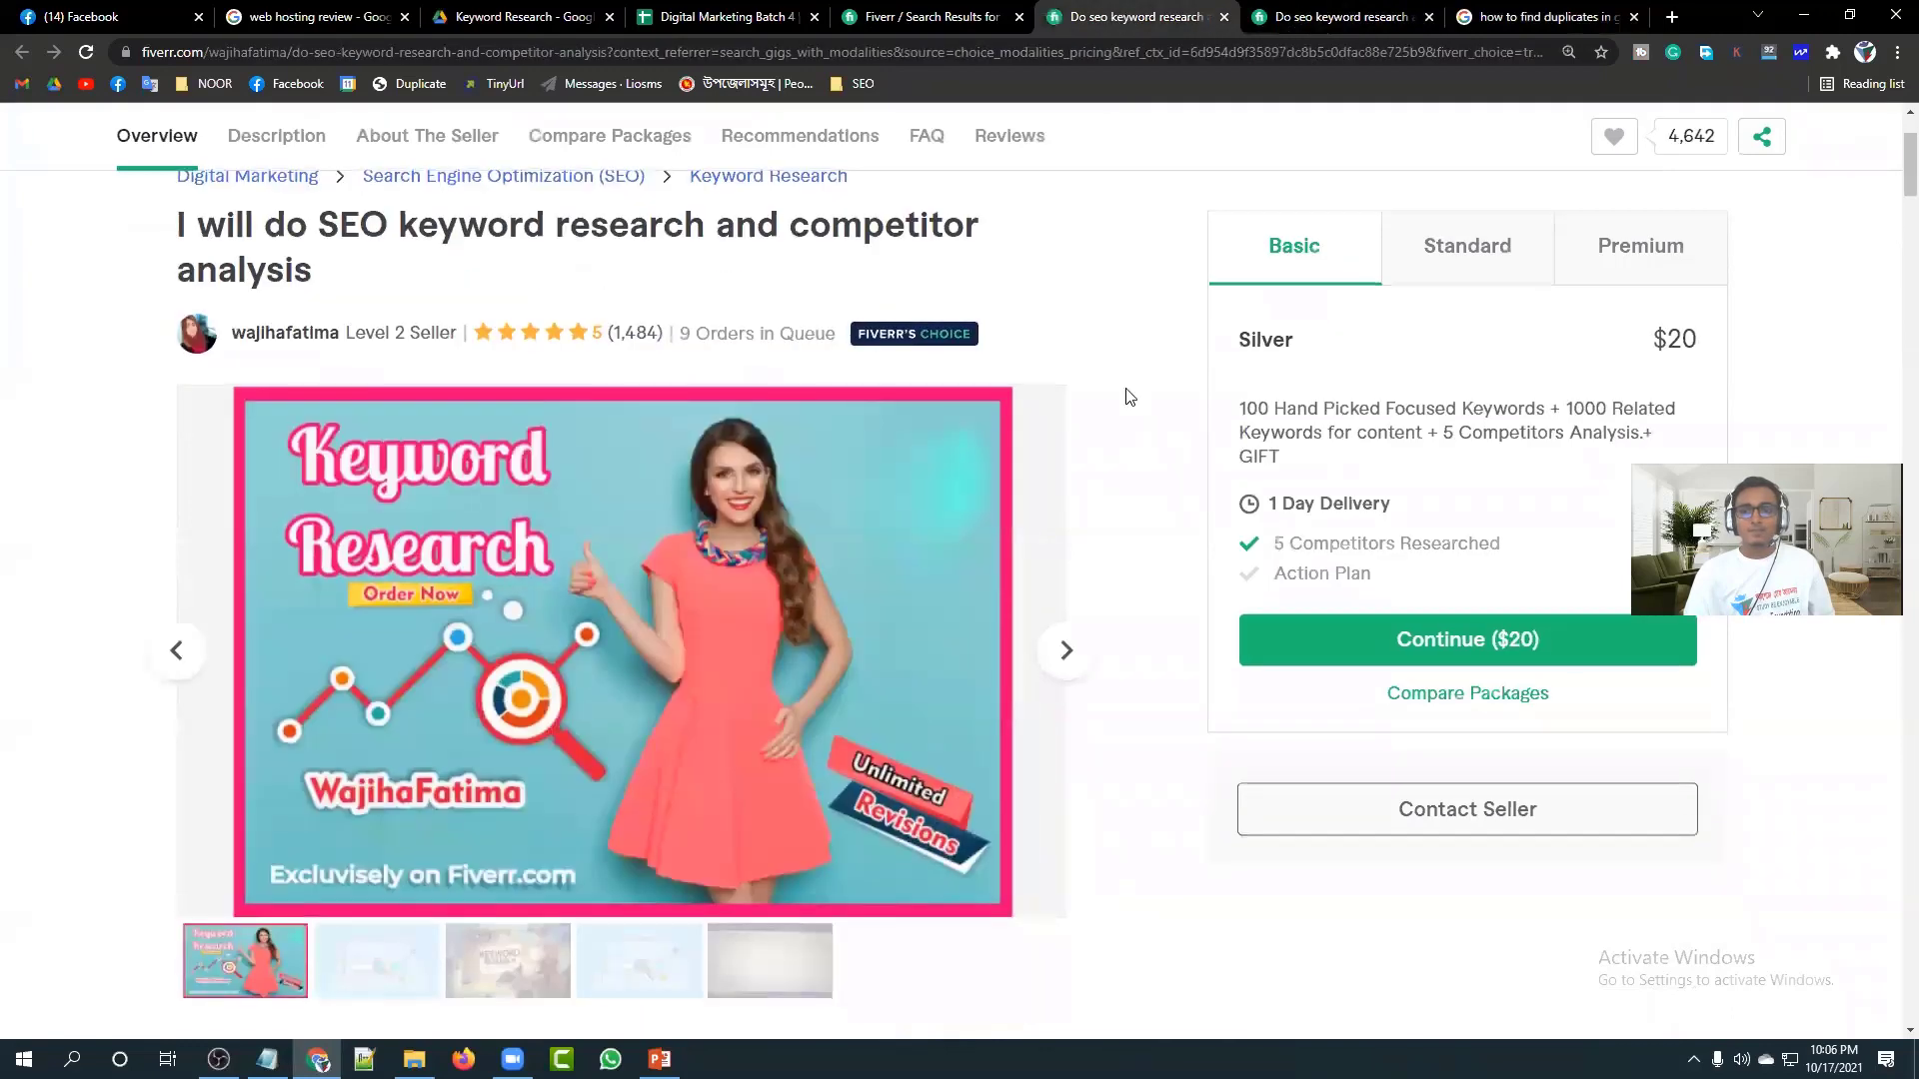
{"action": "scroll", "coordinate": [1128, 393], "scroll_direction": "down", "scroll_amount": 1}
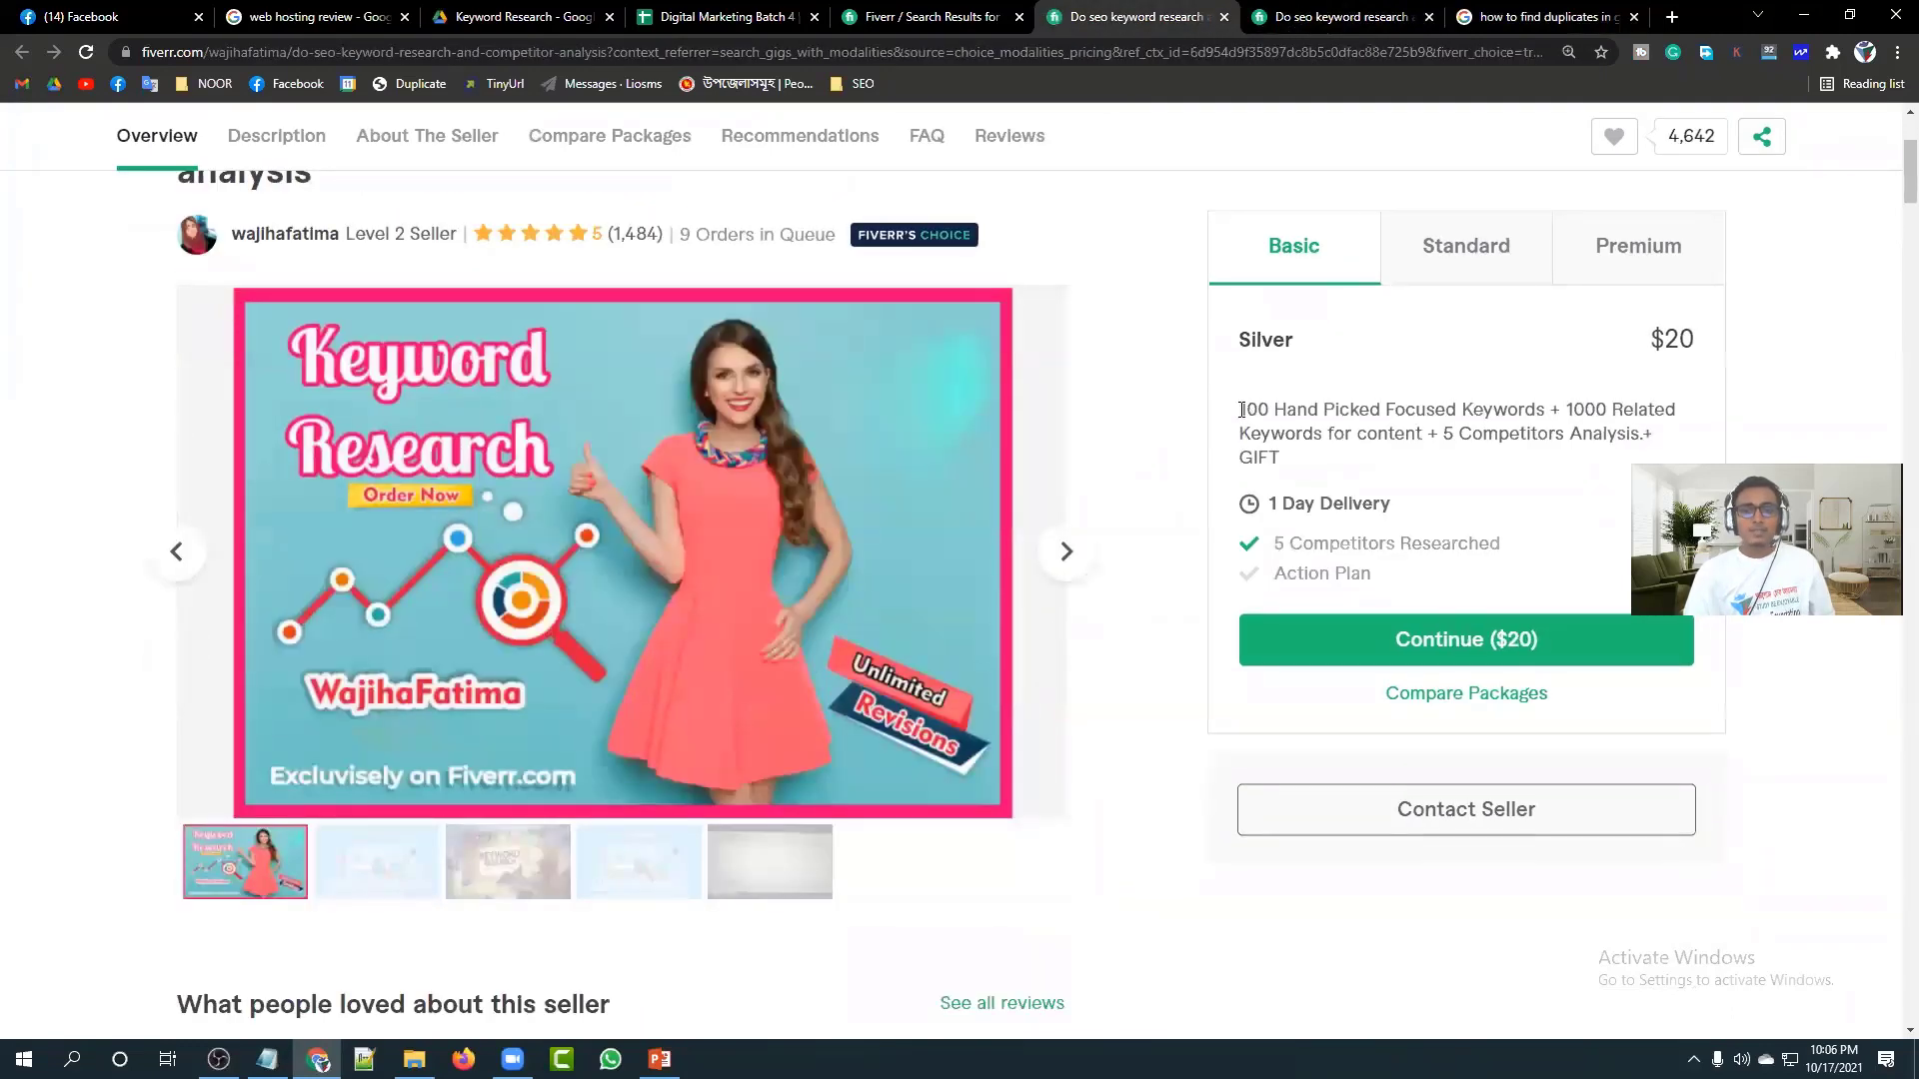
{"action": "scroll", "coordinate": [1149, 338], "scroll_direction": "up", "scroll_amount": 1}
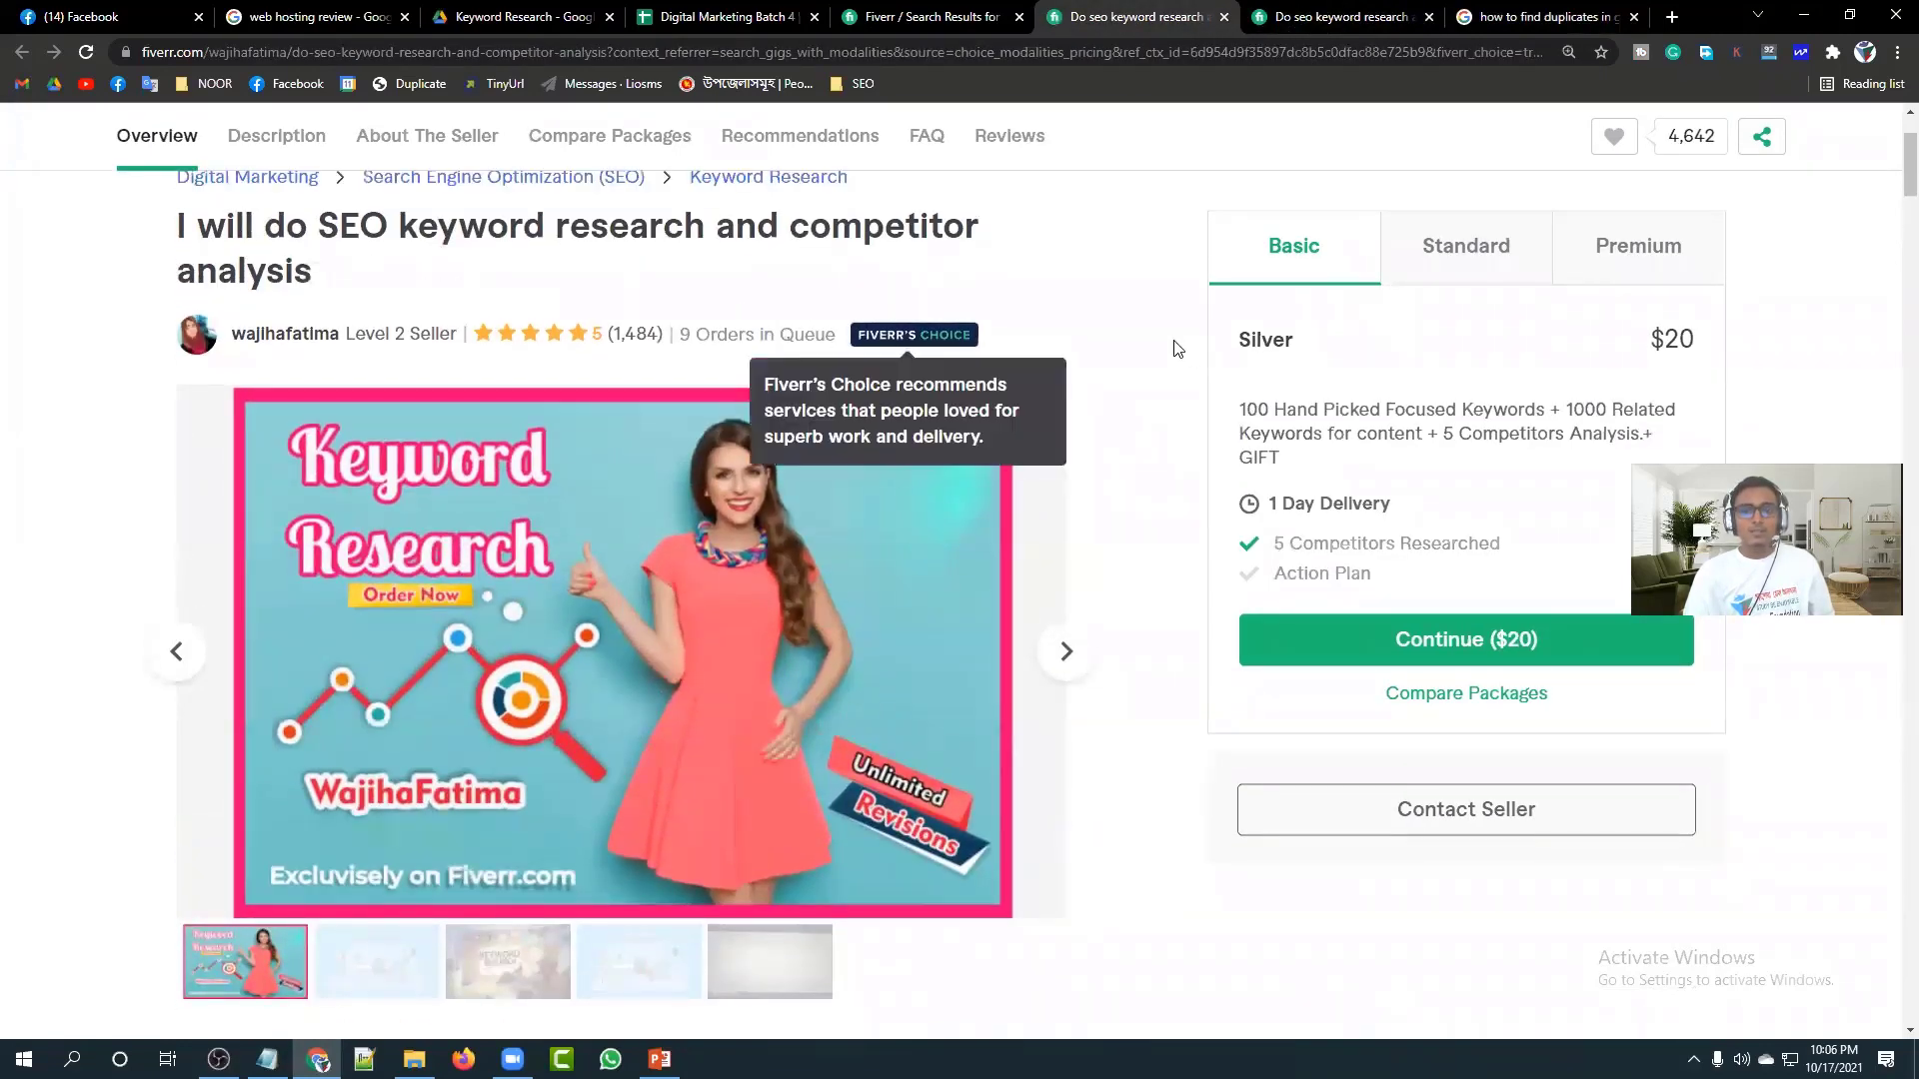
{"action": "scroll", "coordinate": [1165, 392], "scroll_direction": "up", "scroll_amount": 1}
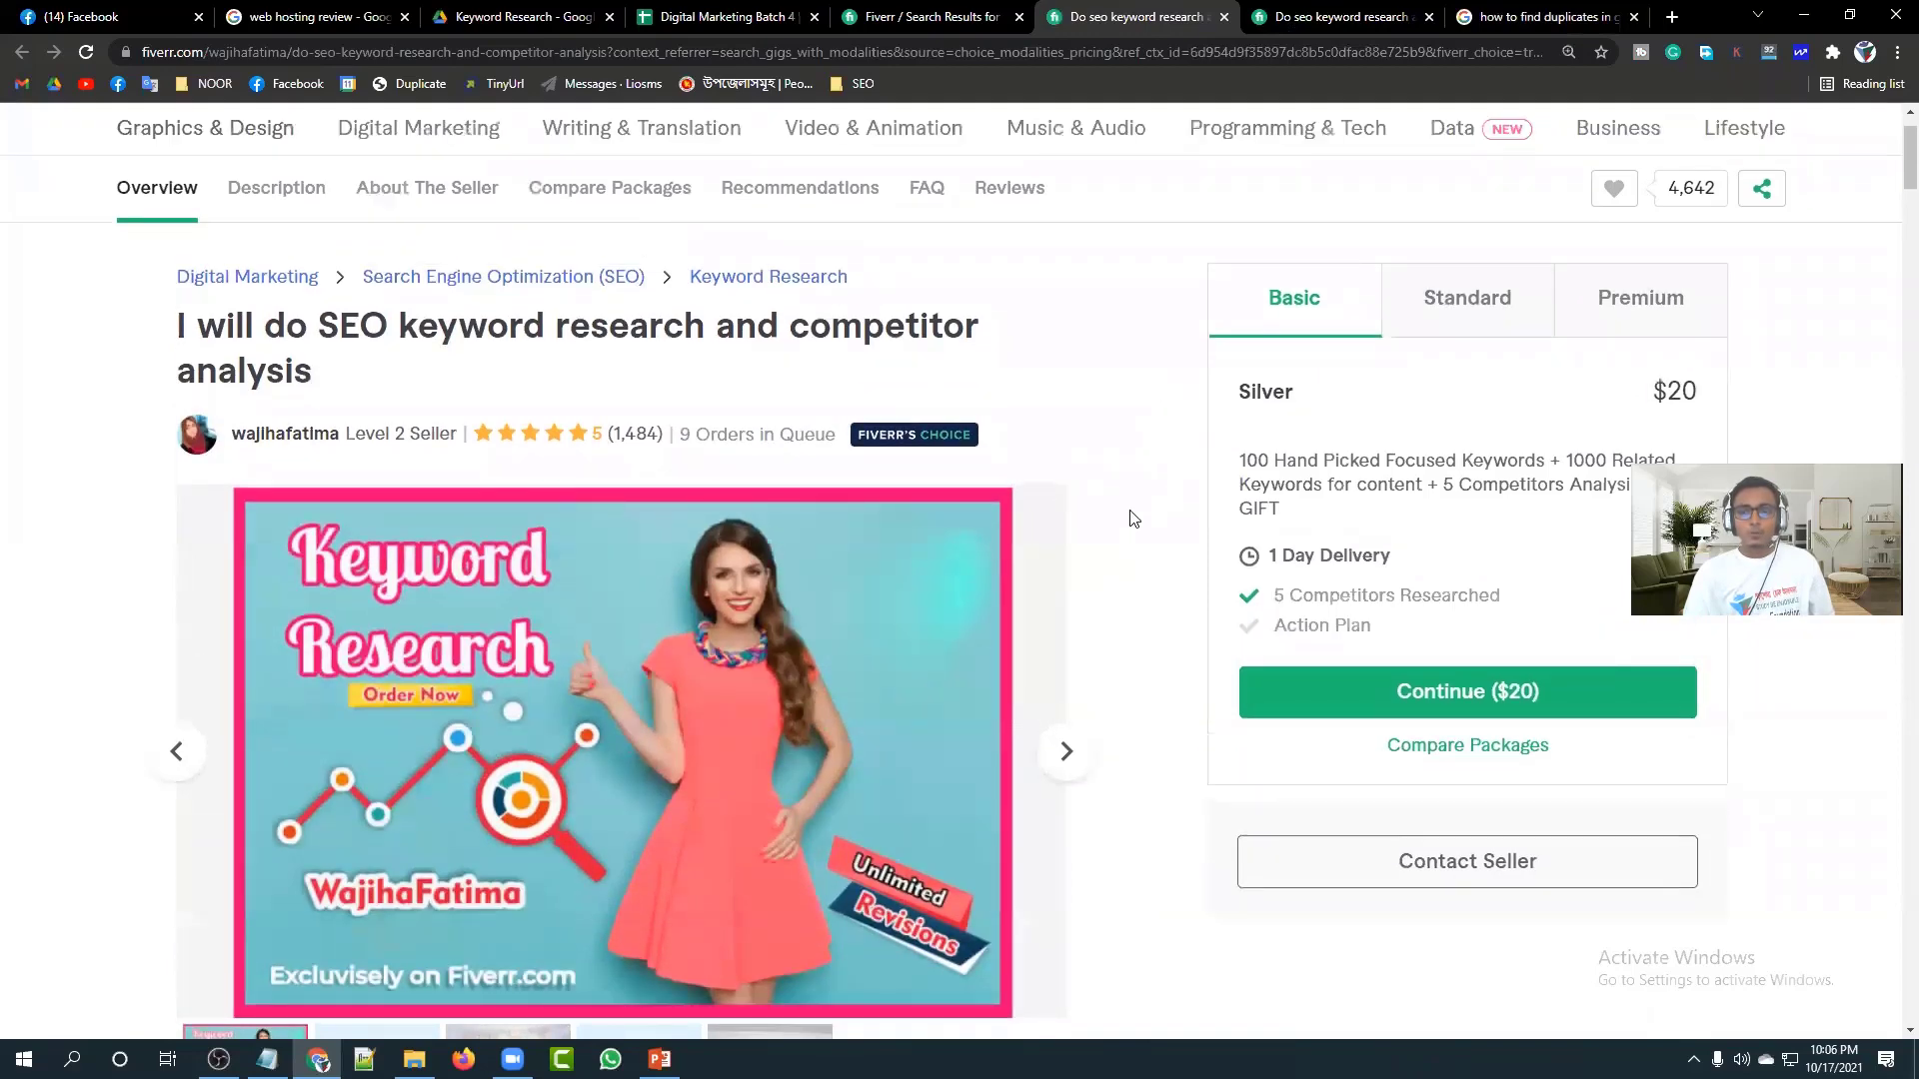
{"action": "scroll", "coordinate": [1097, 496], "scroll_direction": "down", "scroll_amount": 1}
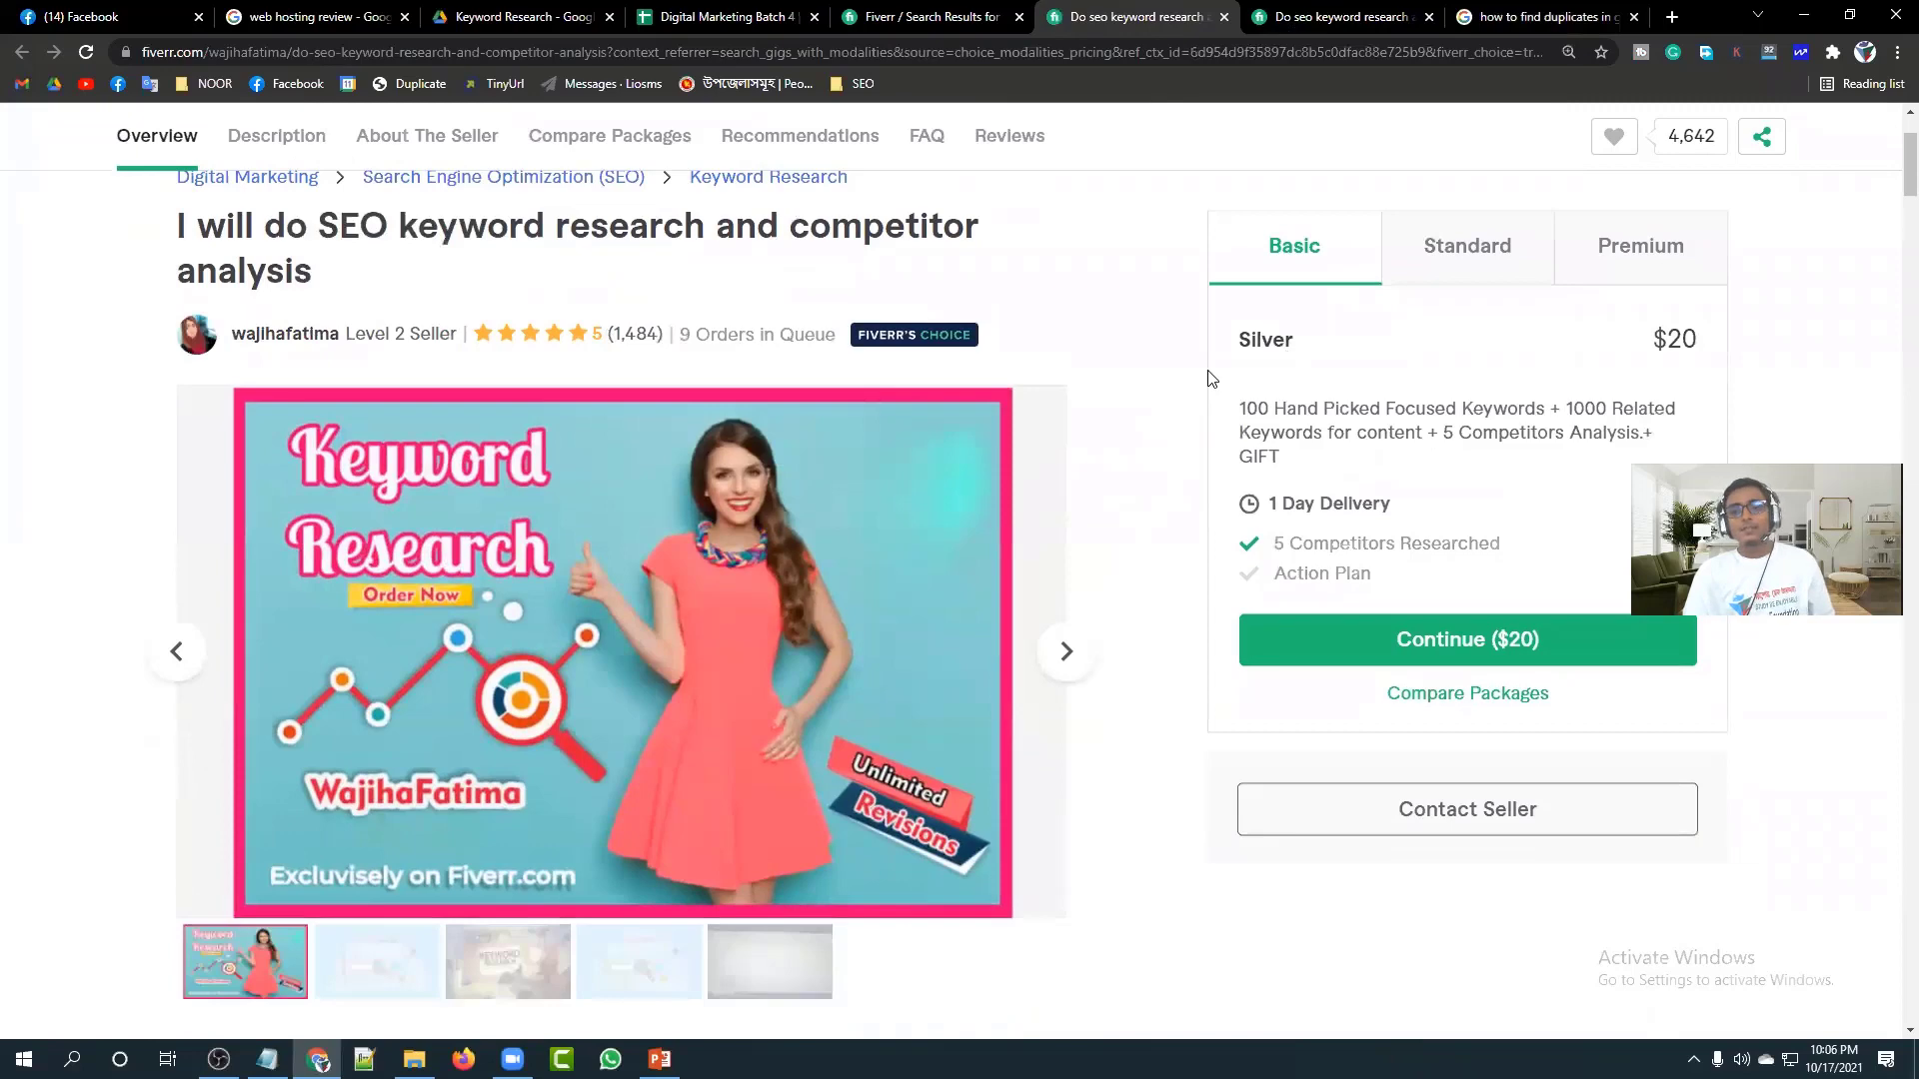
{"action": "scroll", "coordinate": [1212, 378], "scroll_direction": "up", "scroll_amount": 1}
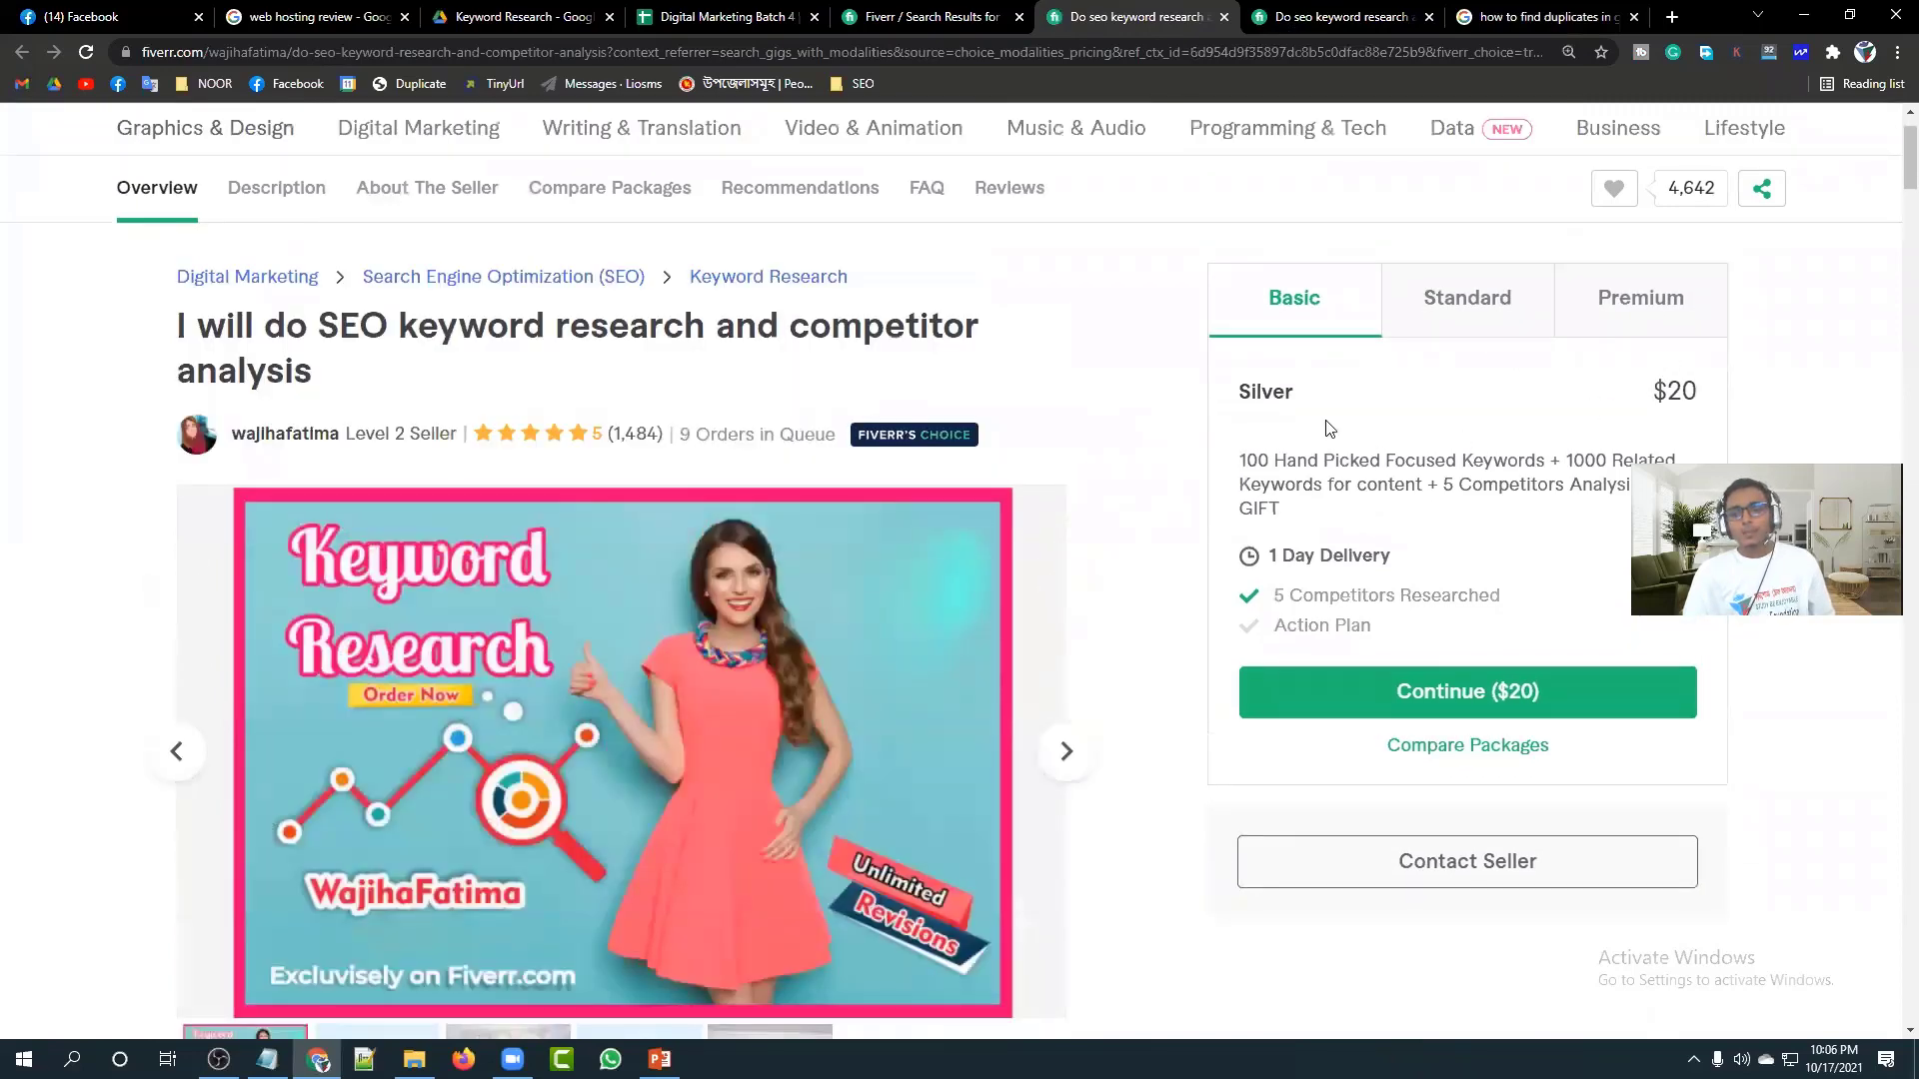
{"action": "scroll", "coordinate": [1329, 428], "scroll_direction": "down", "scroll_amount": 2}
{"action": "mouse_move", "coordinate": [1239, 410]}
{"action": "left_mouse_down"}
{"action": "mouse_move", "coordinate": [1544, 410]}
{"action": "mouse_move", "coordinate": [1240, 410]}
{"action": "left_mouse_up"}
{"action": "left_click", "coordinate": [1546, 409]}
{"action": "left_click", "coordinate": [1240, 410]}
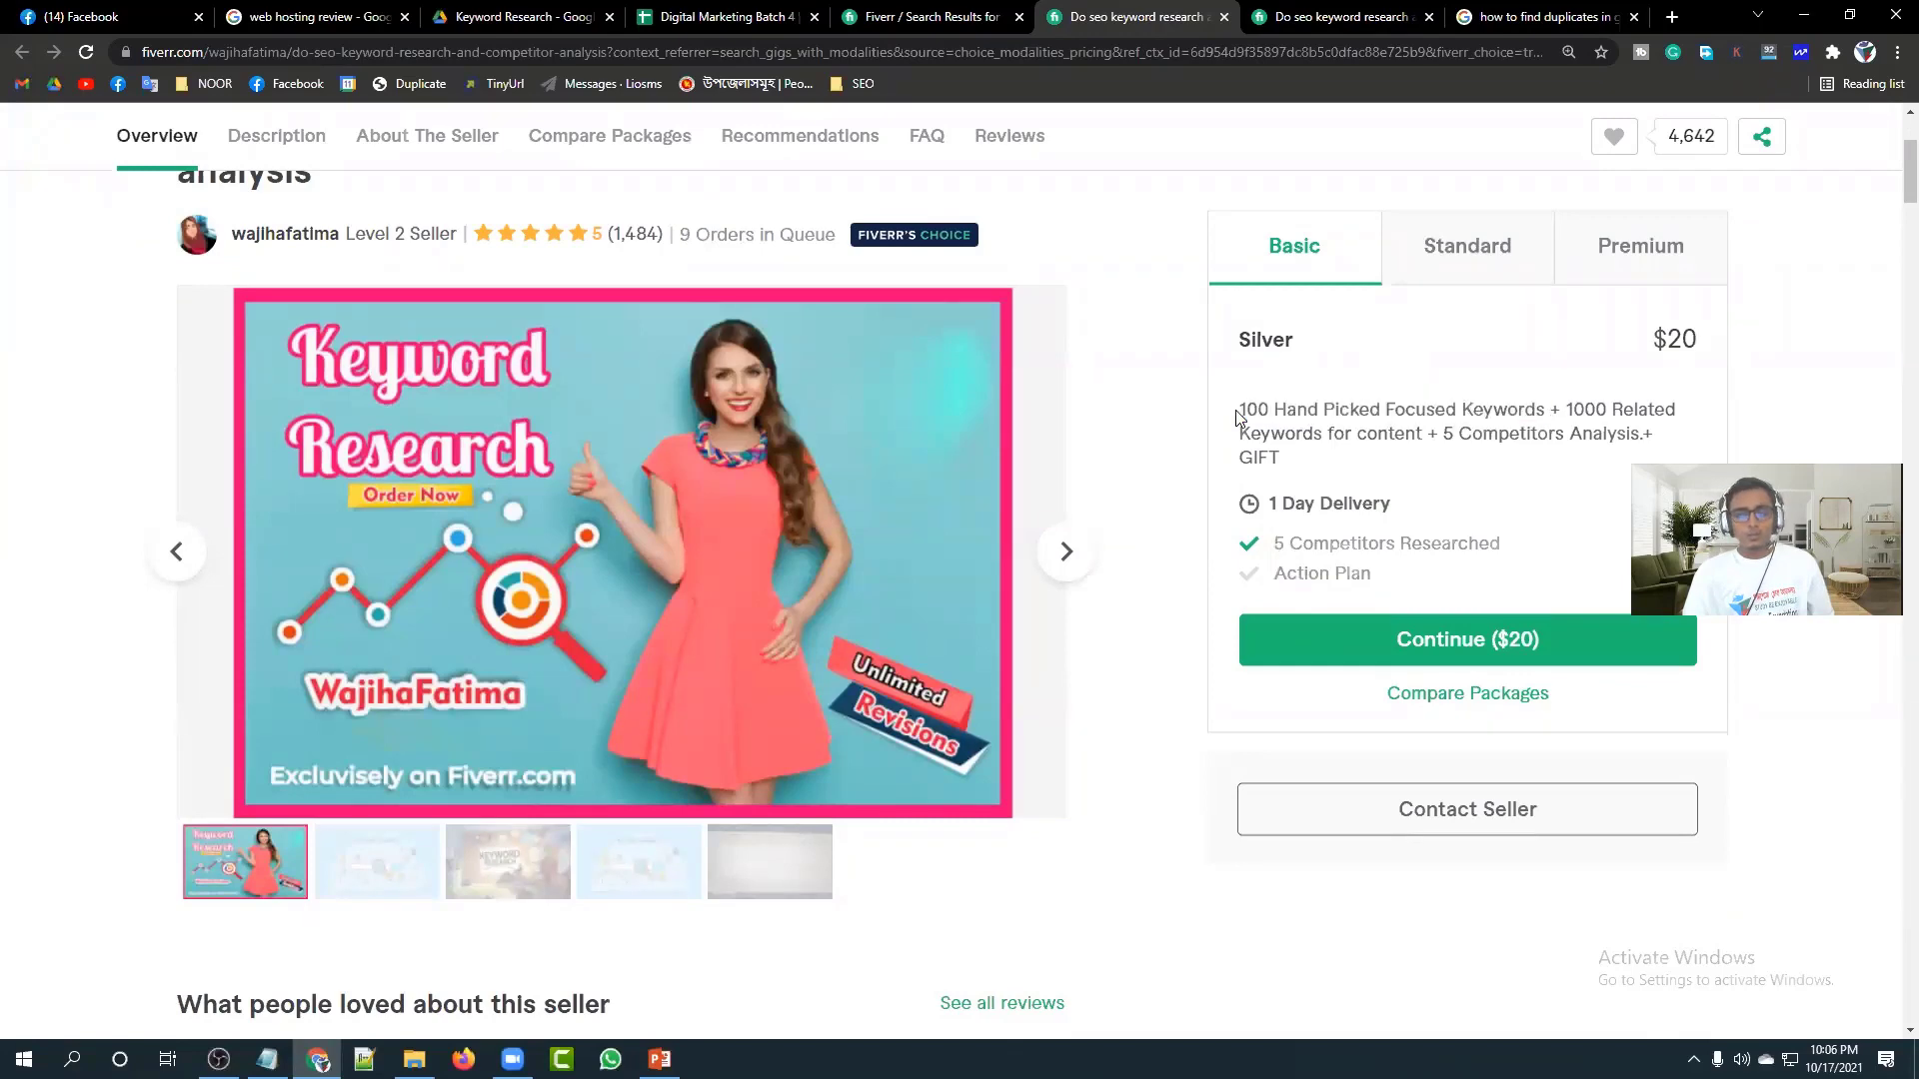
Return to the keyword research spreadsheet and inspect the end of the Keyword list.
{"action": "left_click", "coordinate": [312, 17]}
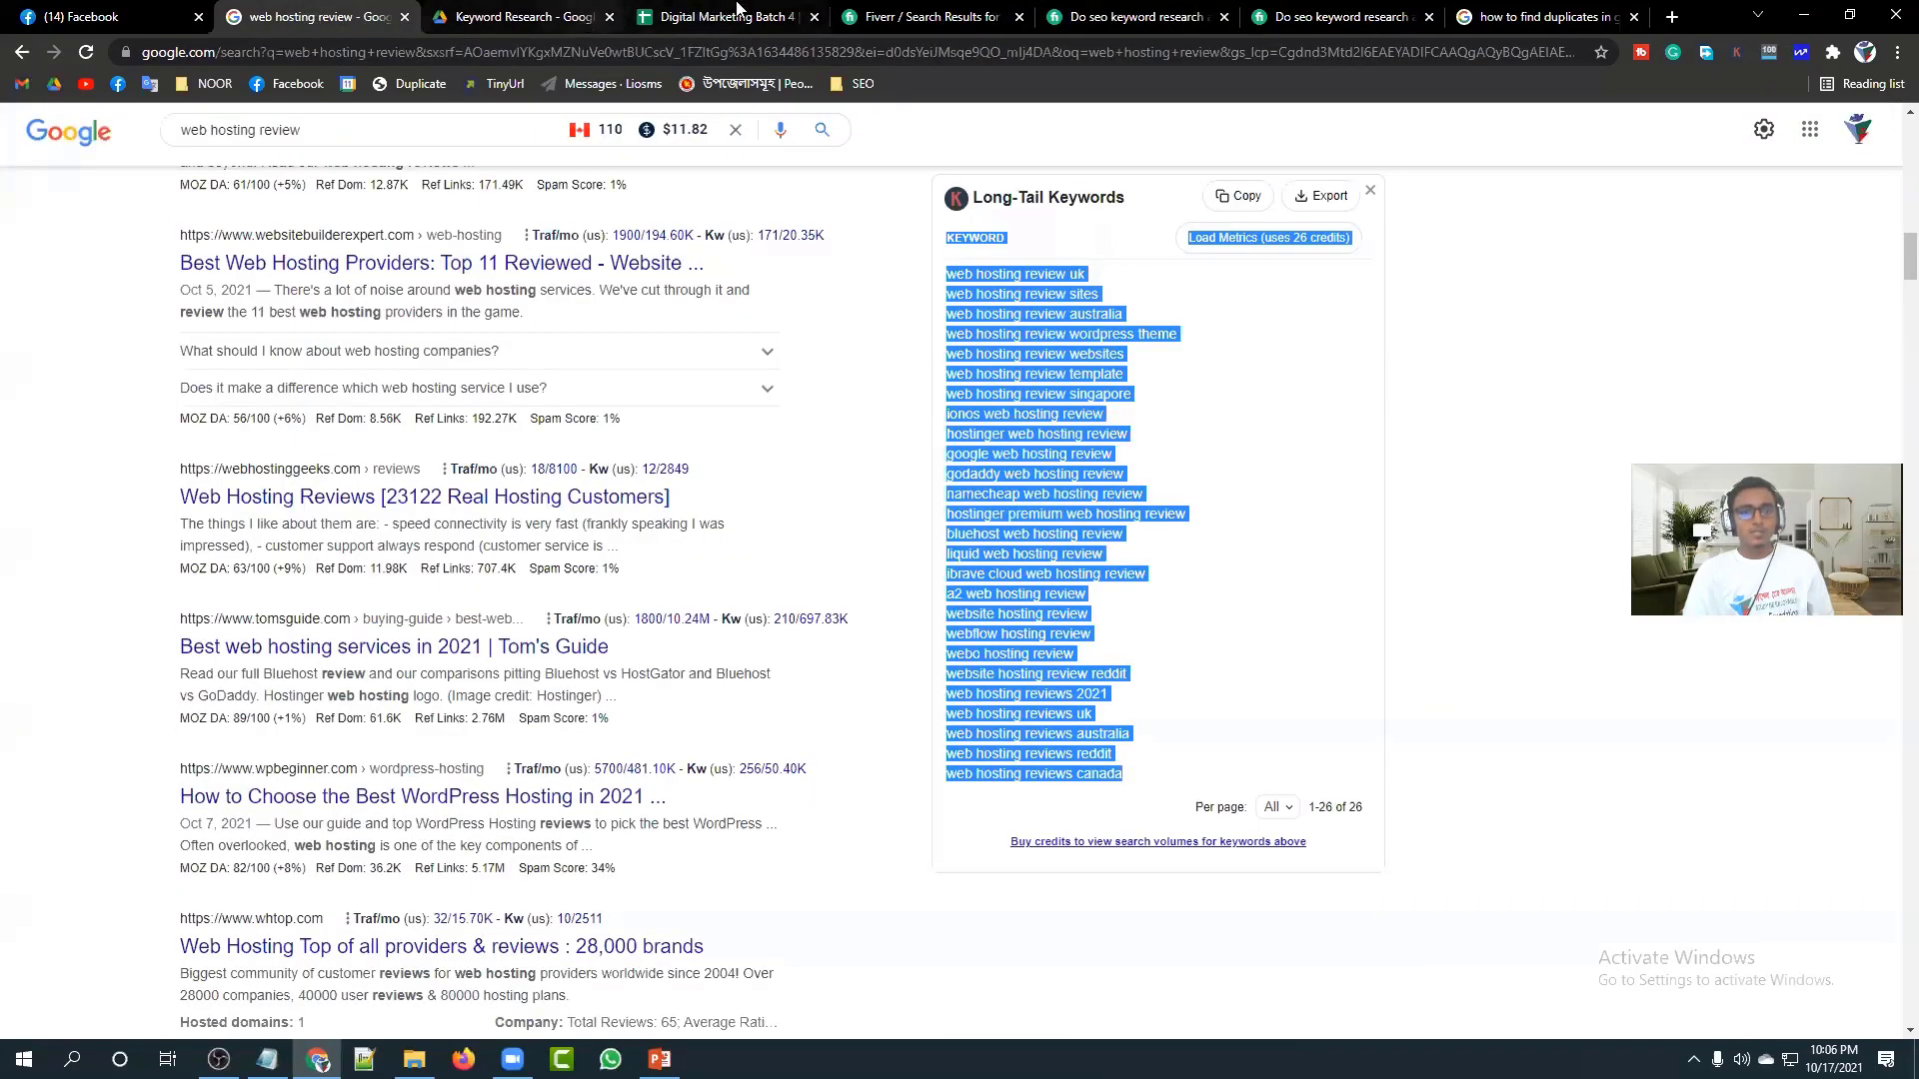
{"action": "left_click", "coordinate": [694, 14]}
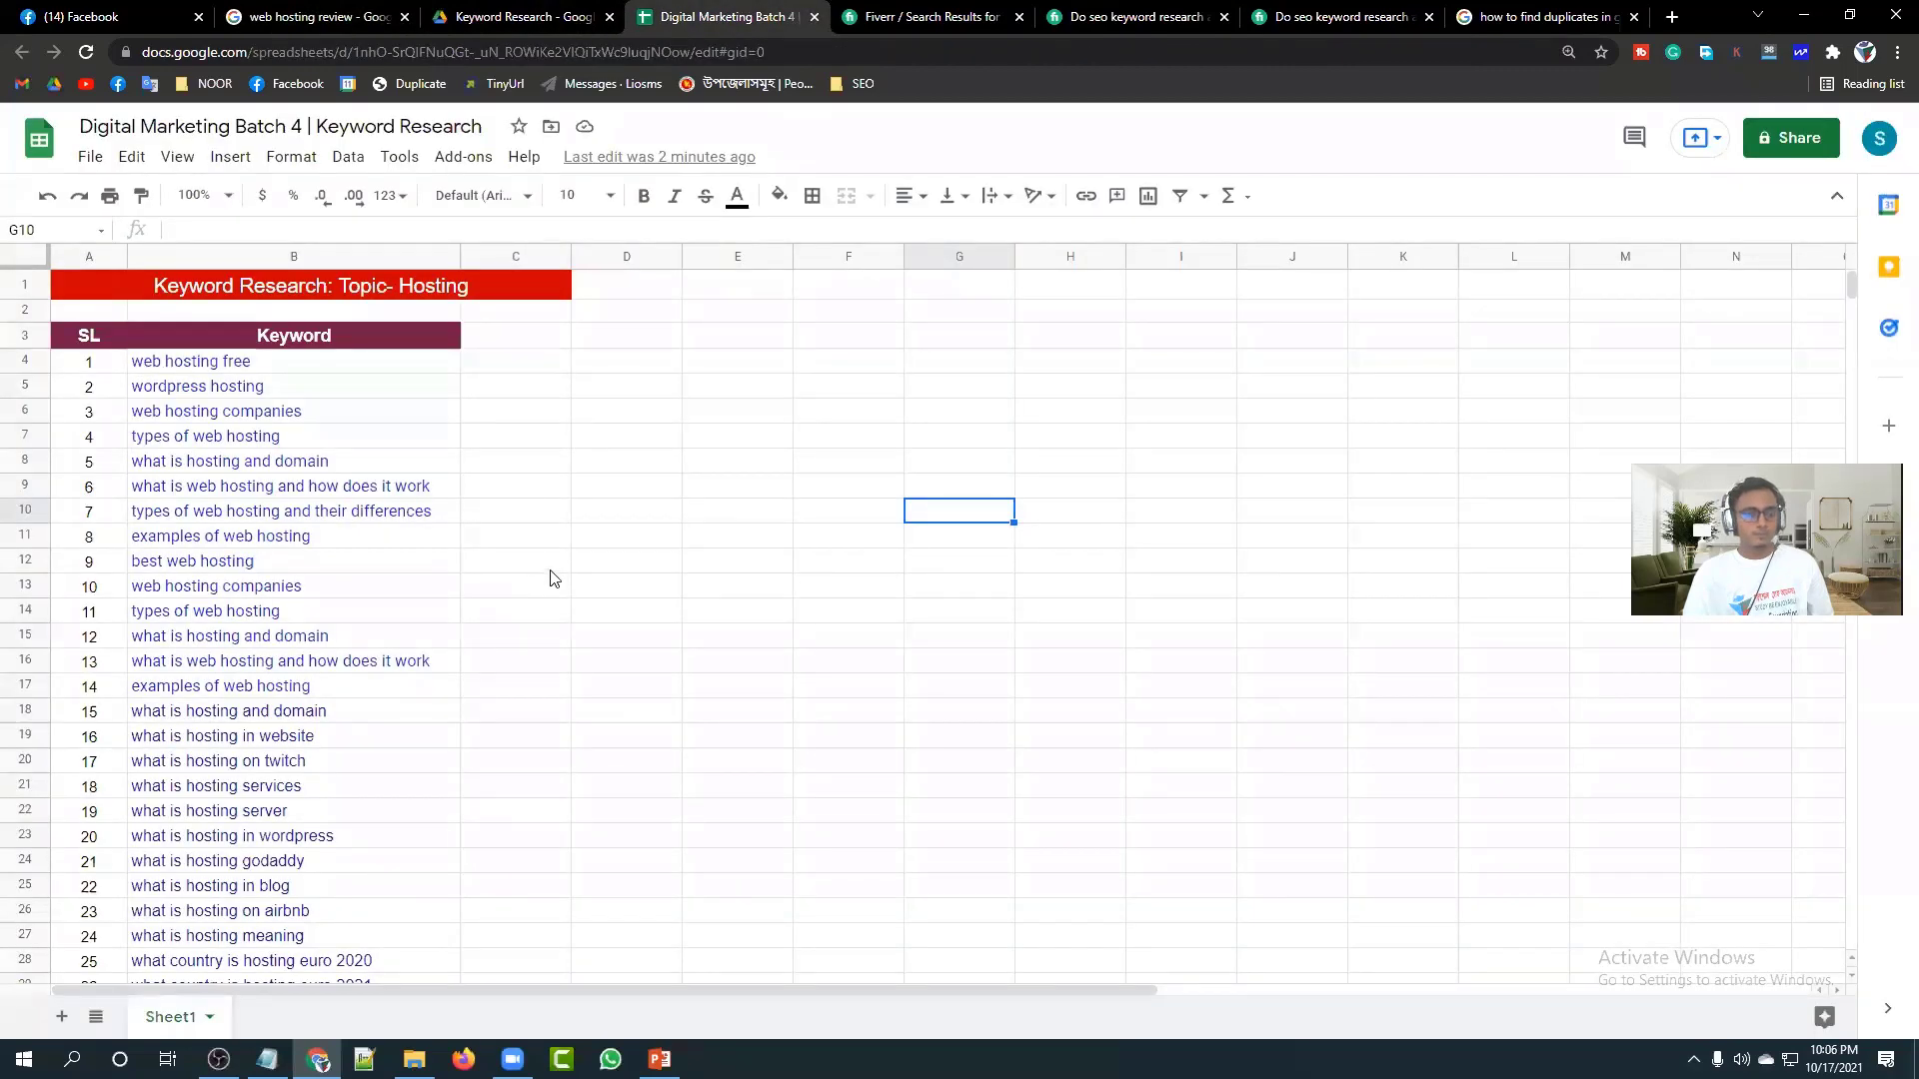
{"action": "scroll", "coordinate": [549, 574], "scroll_direction": "down", "scroll_amount": 15}
{"action": "left_click", "coordinate": [546, 590]}
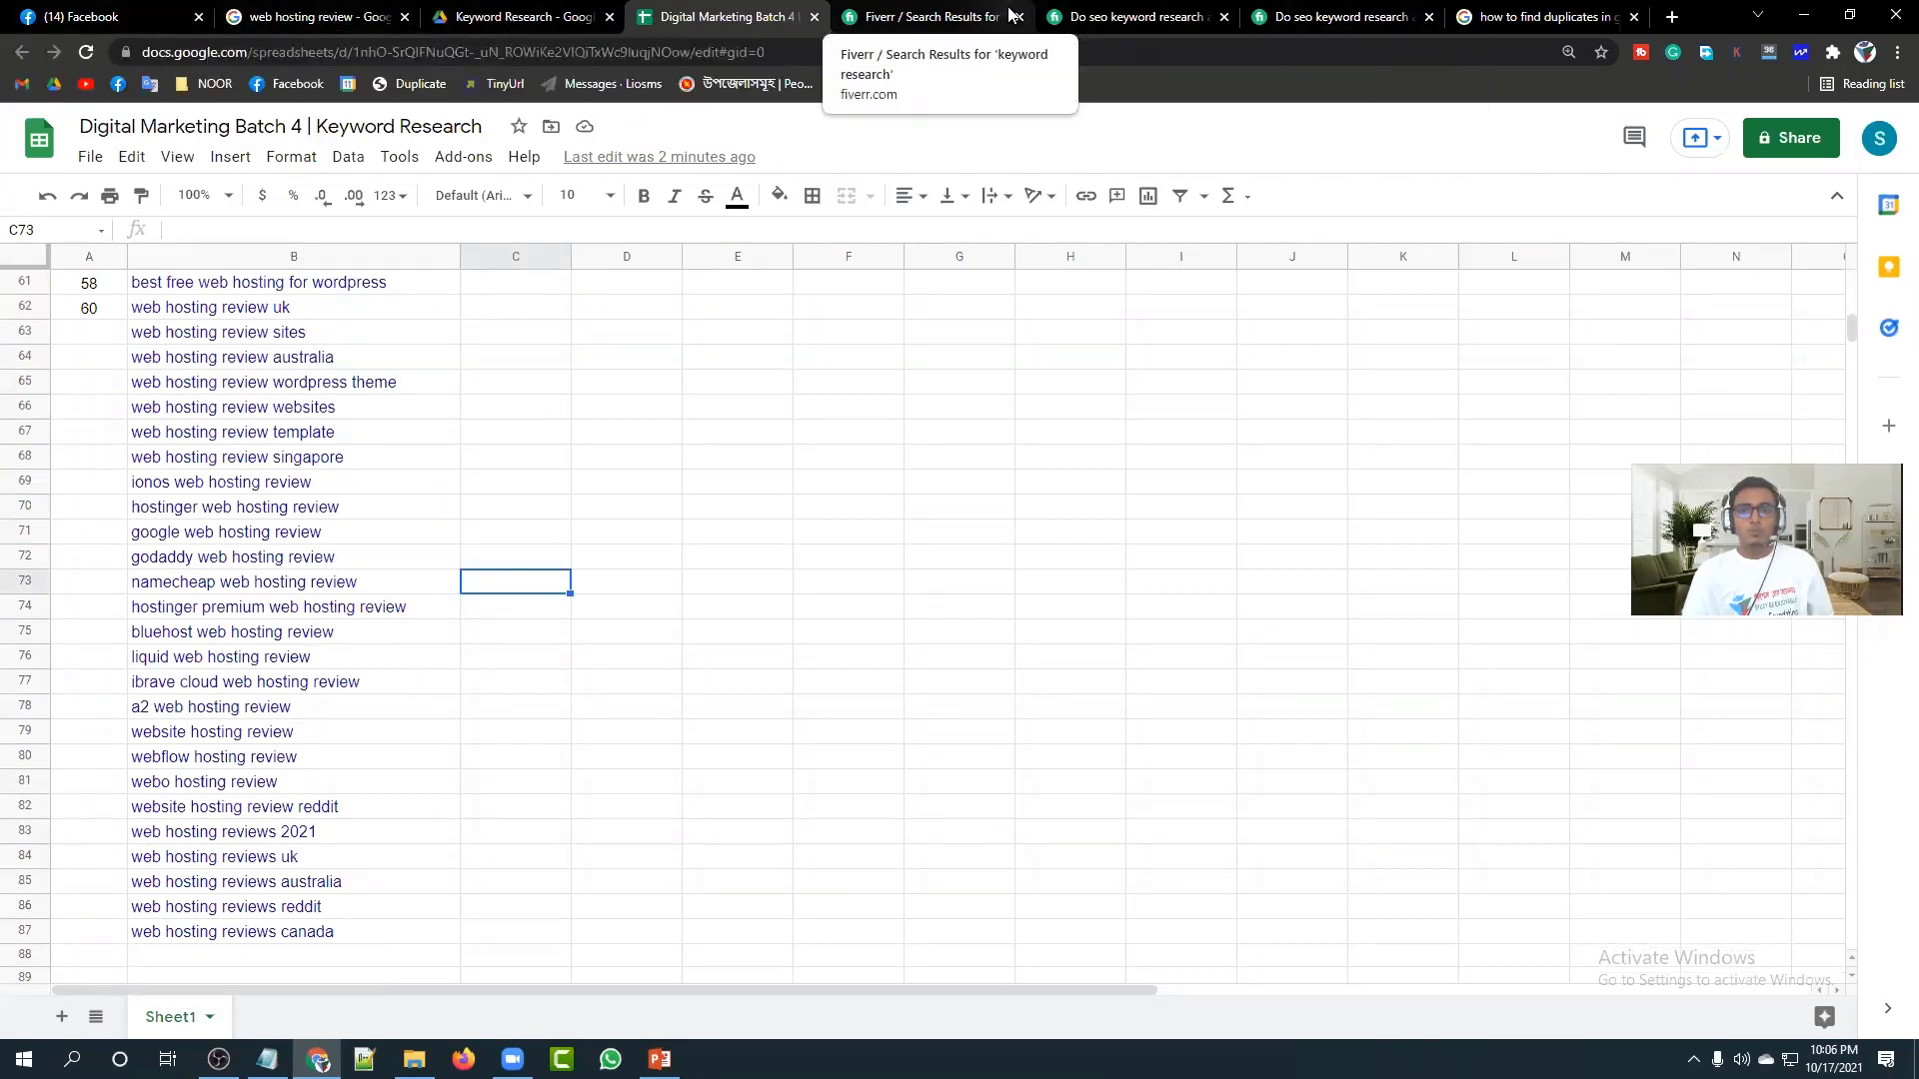
Reopen the $20 gig and examine the related keywords, competitor analysis and gift included in its Basic package.
{"action": "left_click", "coordinate": [1094, 16]}
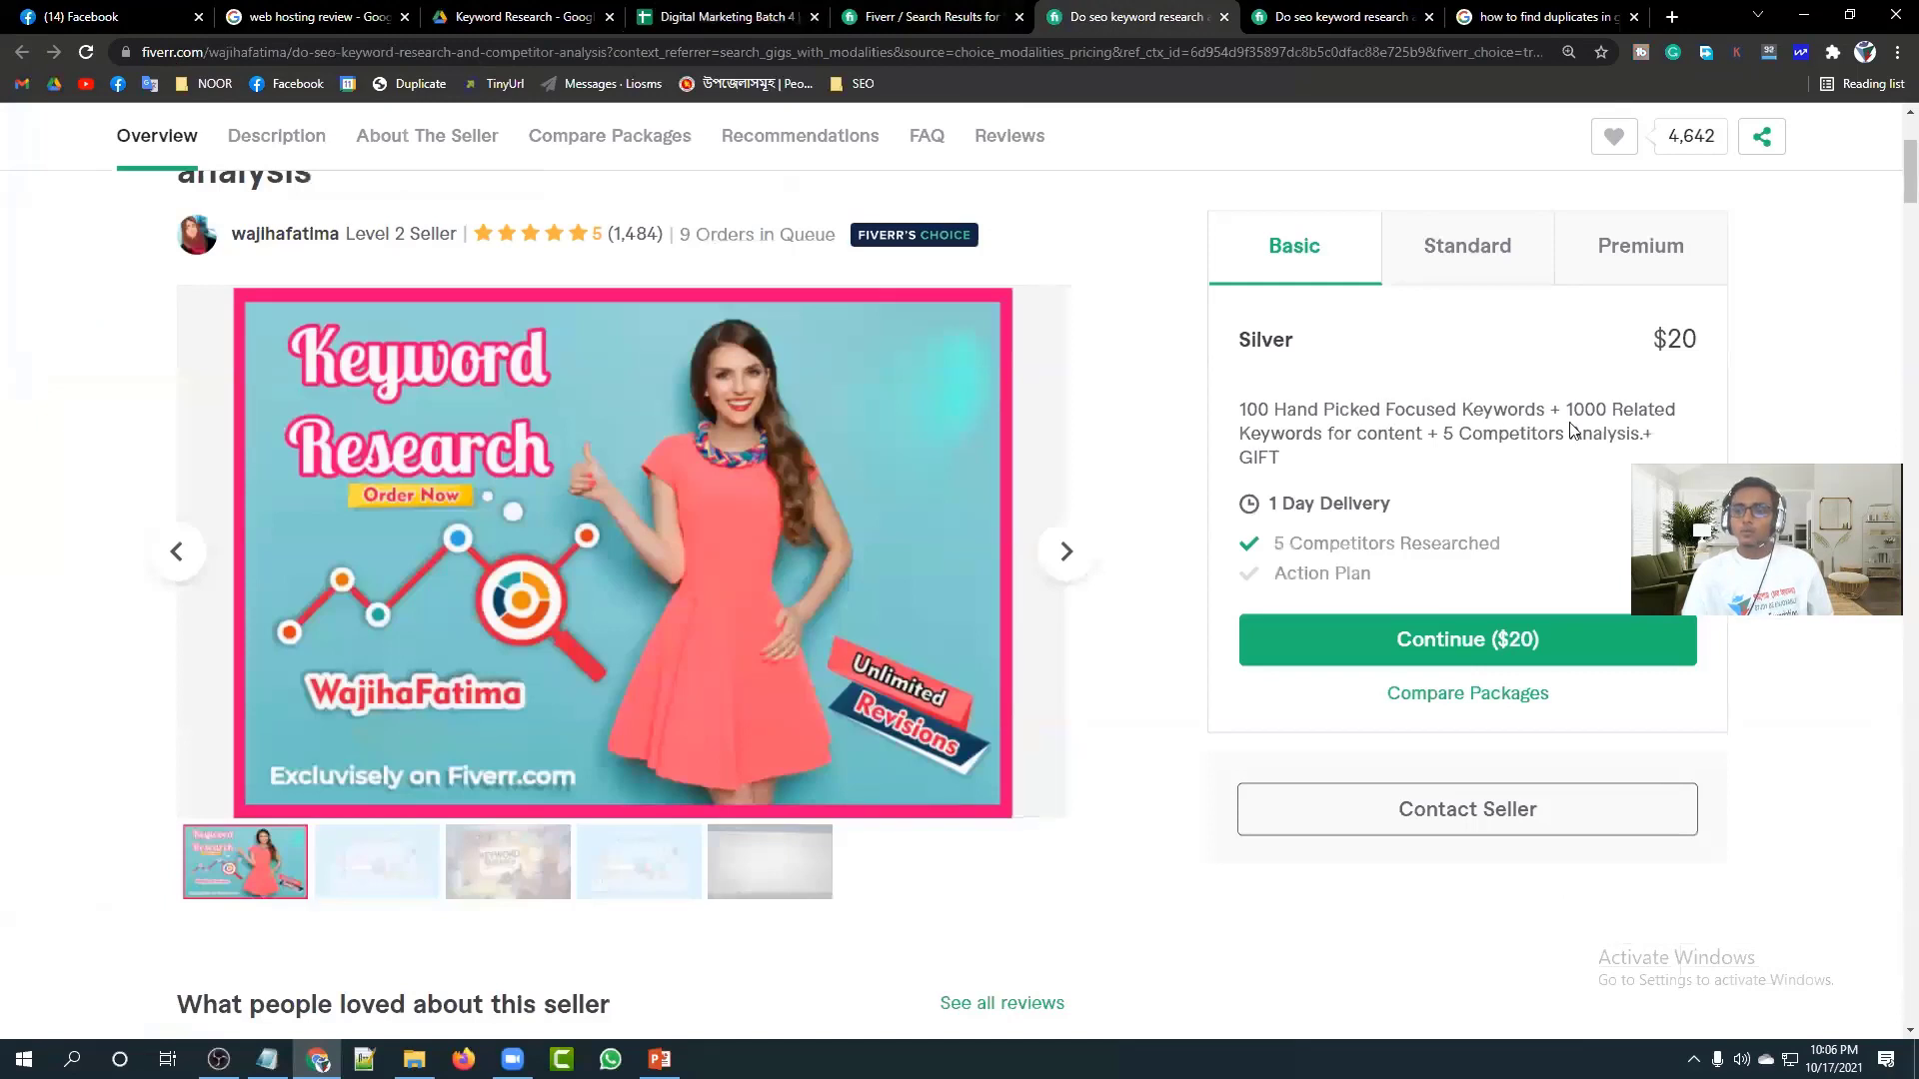
{"action": "left_click_drag", "start_coordinate": [1567, 410], "coordinate": [1422, 435]}
{"action": "left_click", "coordinate": [1421, 435]}
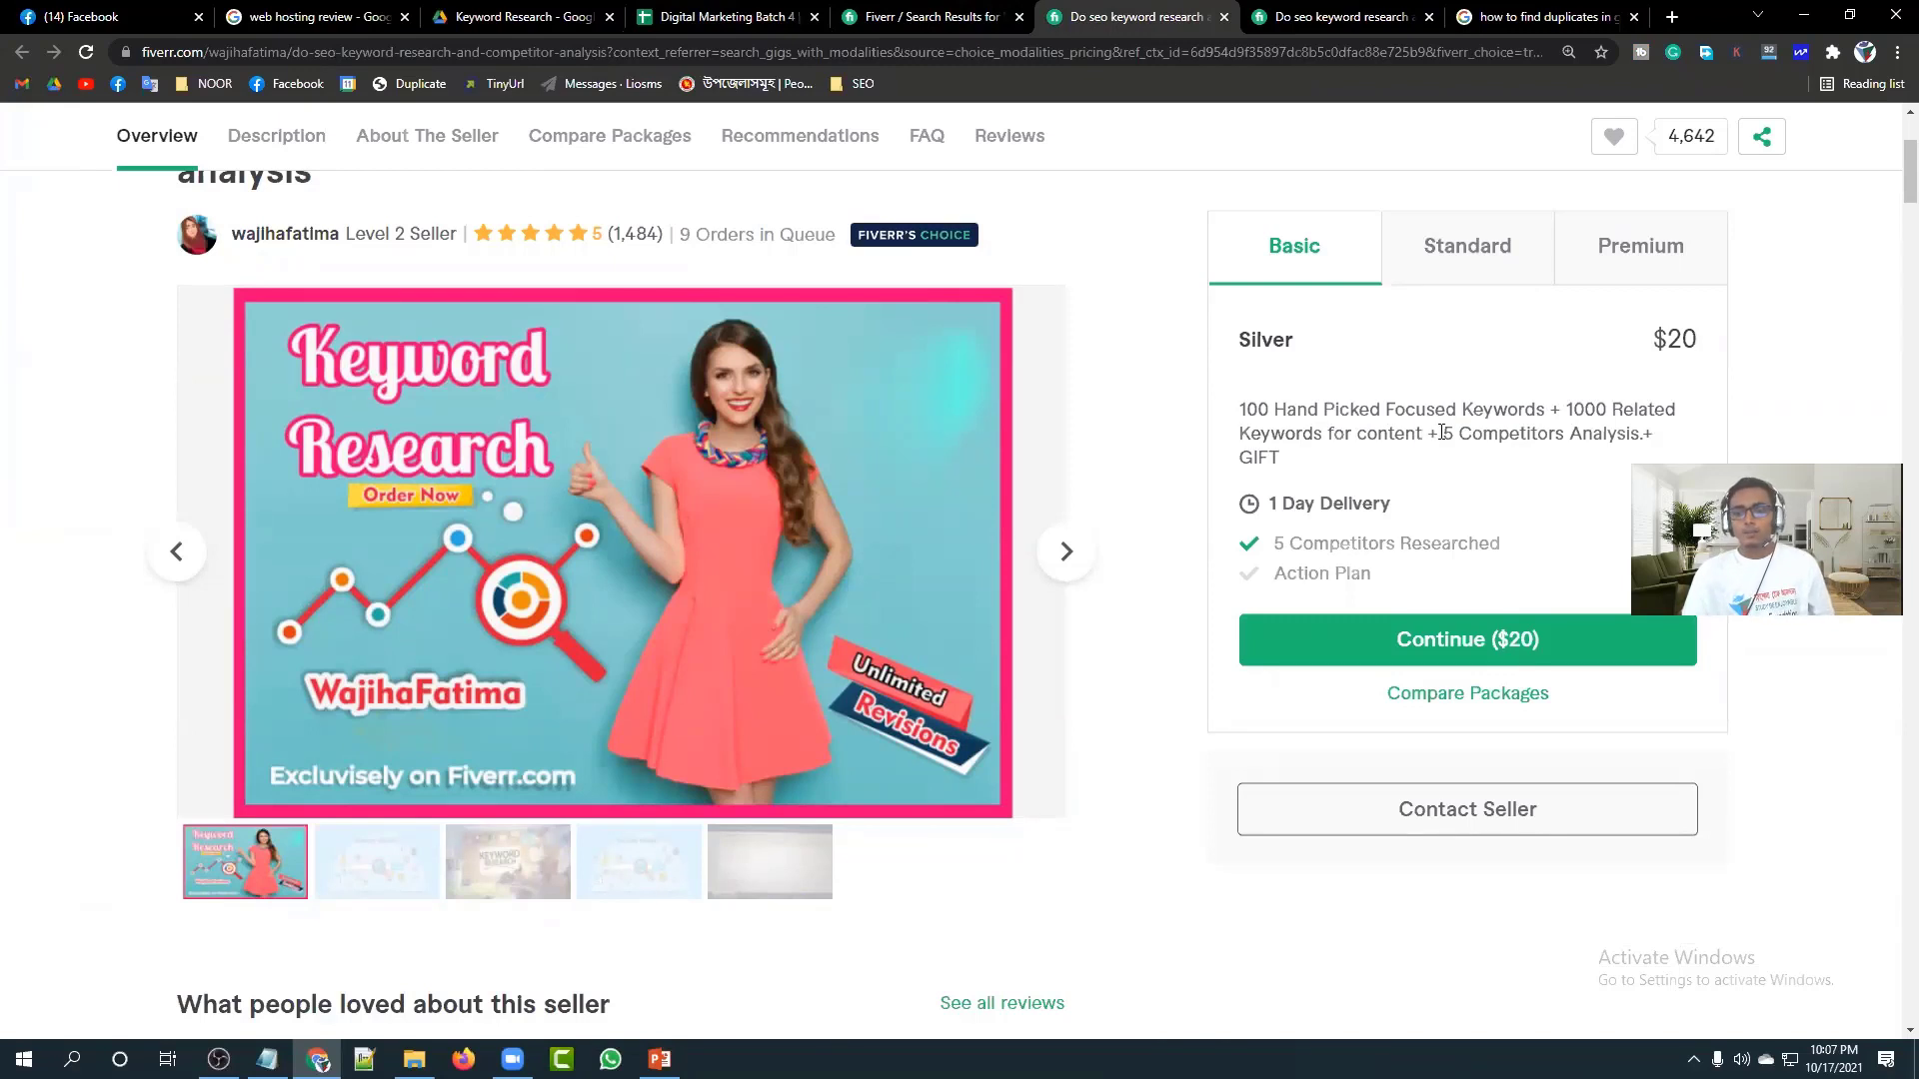
{"action": "left_click_drag", "start_coordinate": [1443, 433], "coordinate": [1649, 435]}
{"action": "left_click", "coordinate": [1649, 435]}
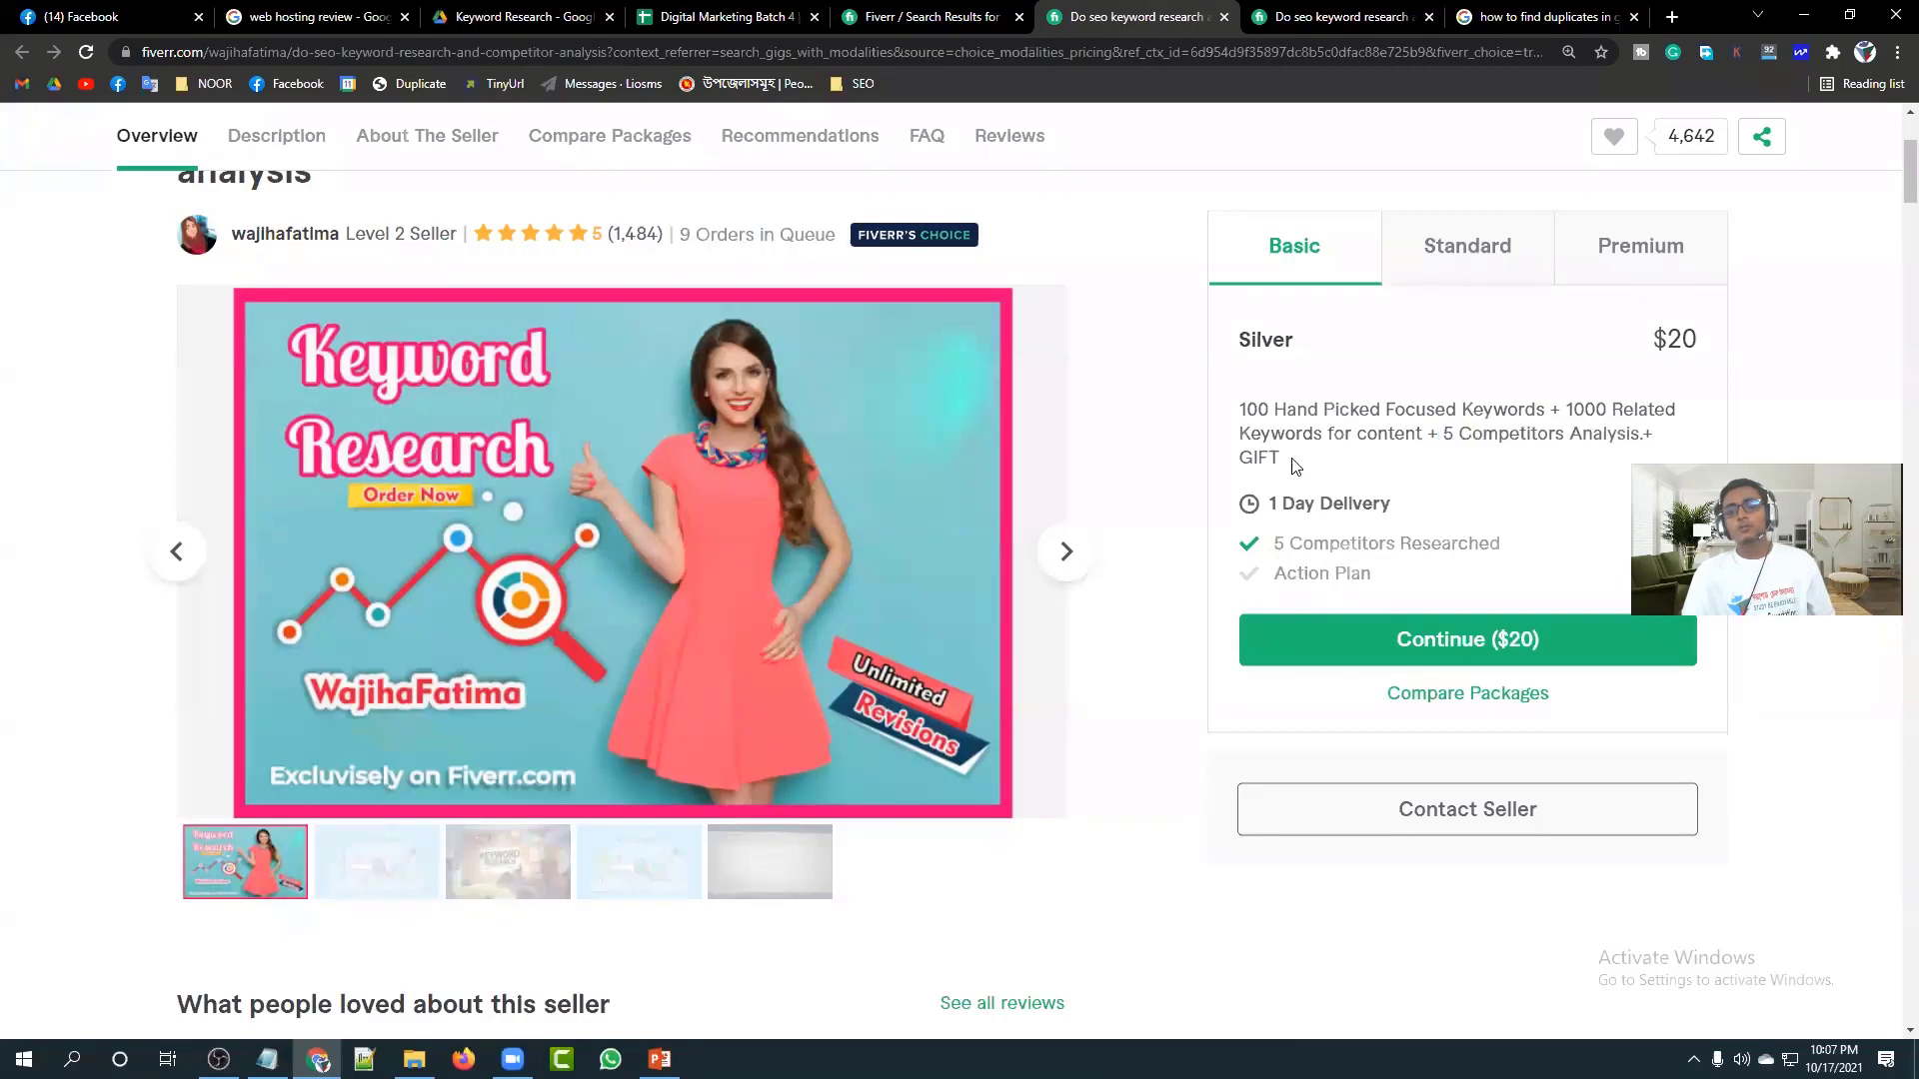
{"action": "double_click", "coordinate": [1263, 457]}
{"action": "left_click", "coordinate": [1263, 457]}
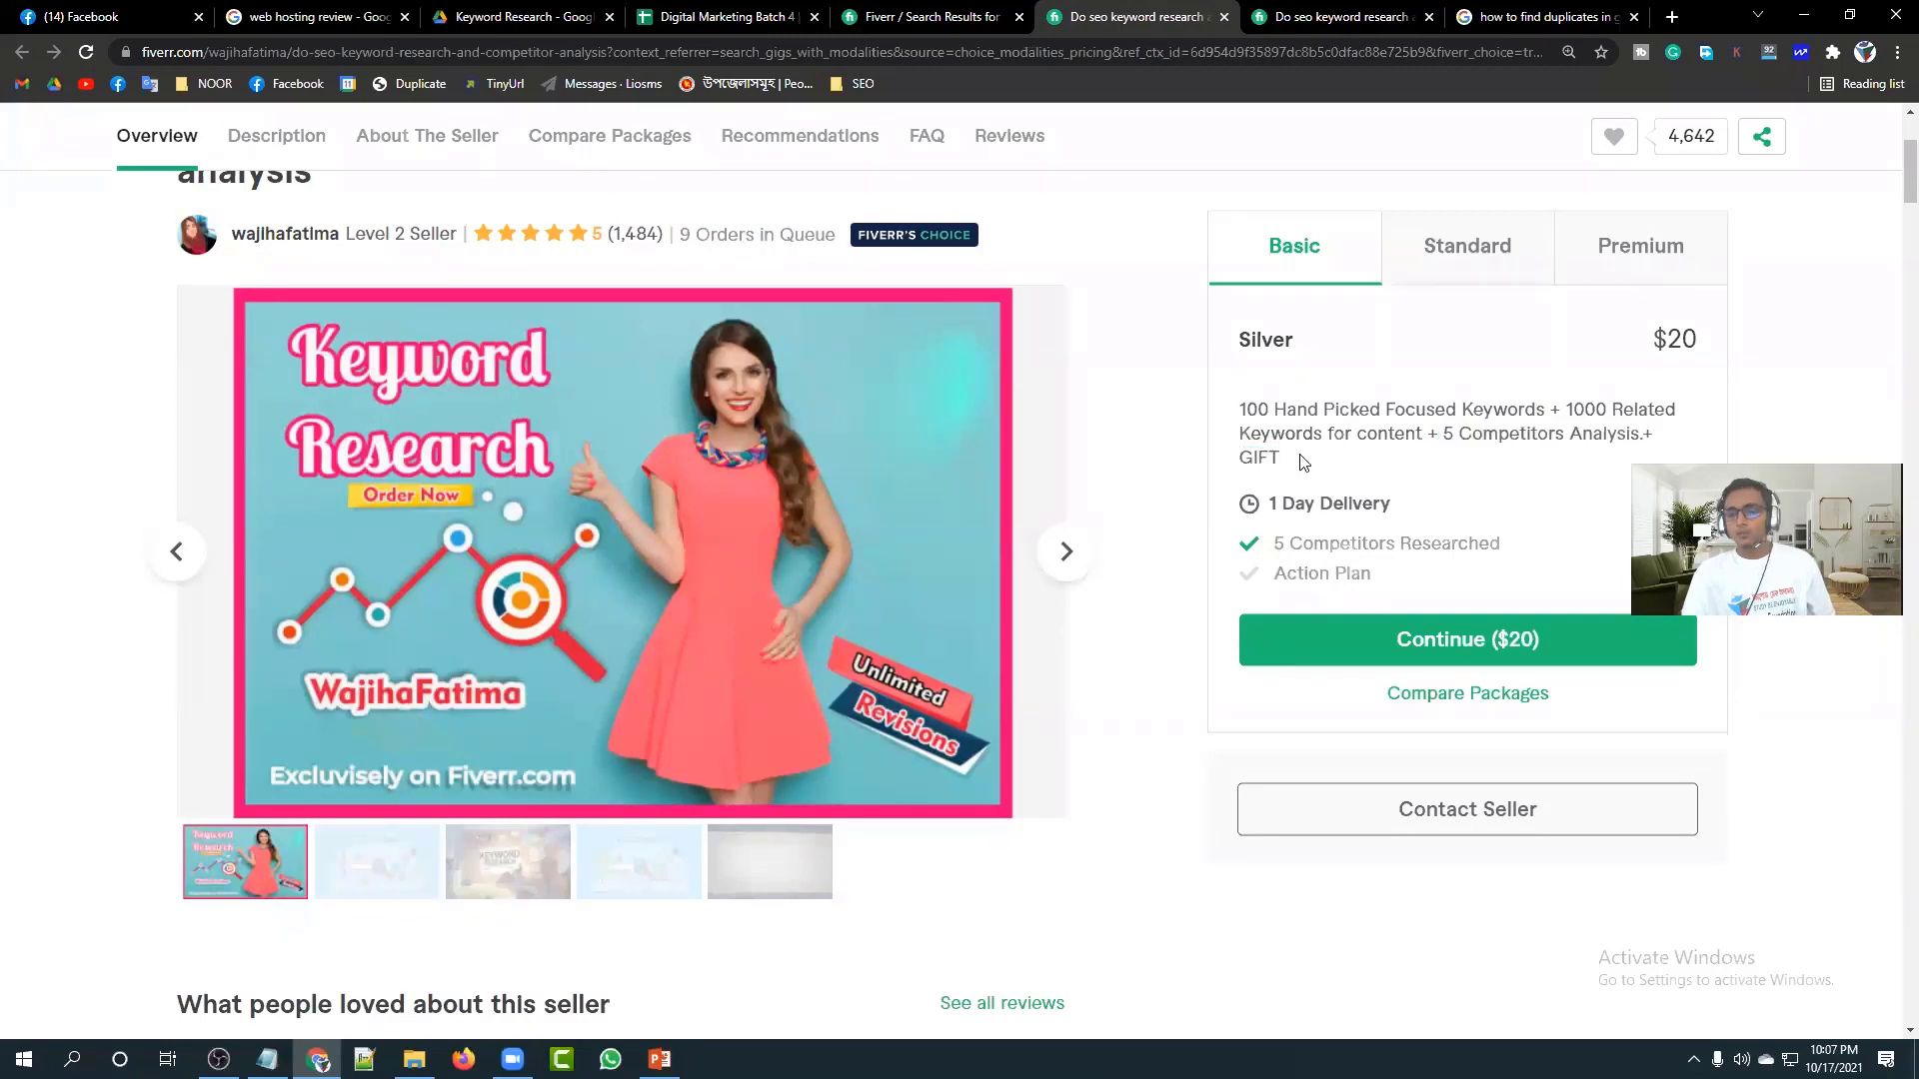
{"action": "double_click", "coordinate": [1261, 457]}
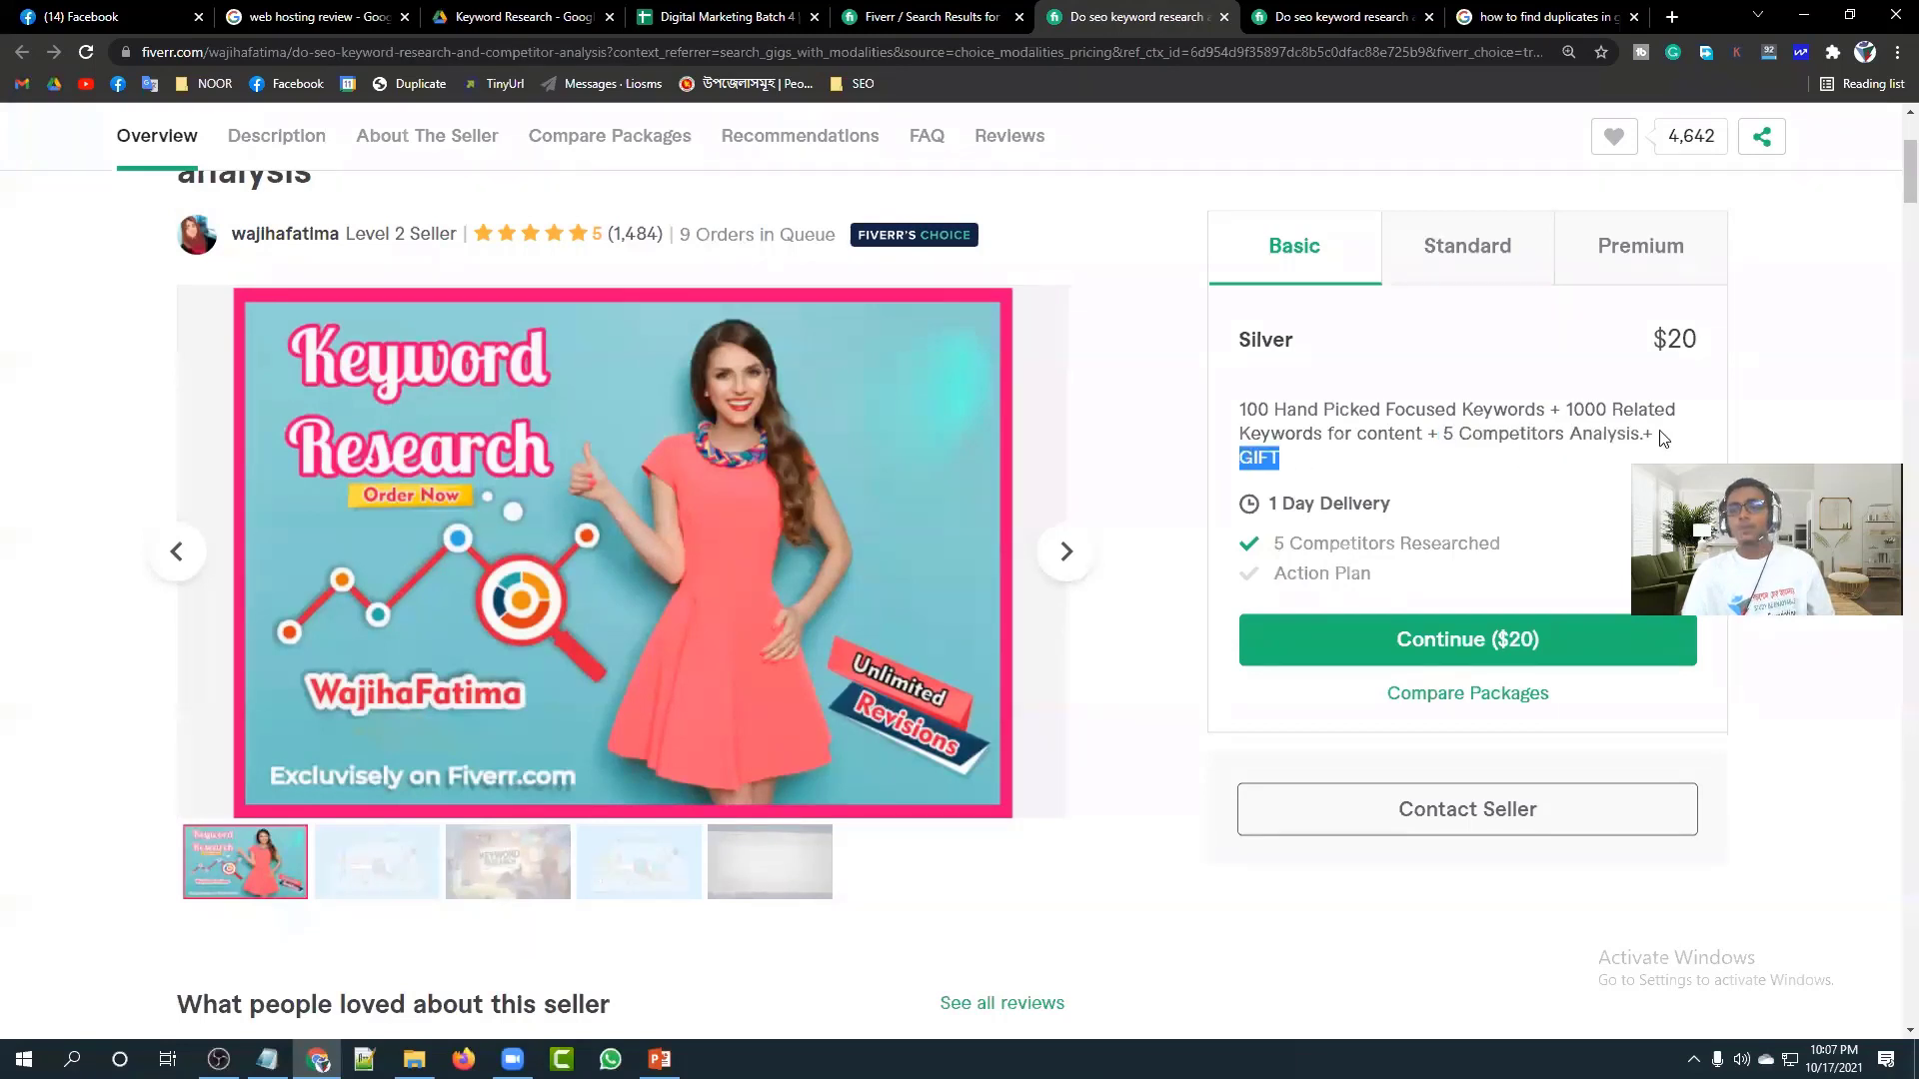
Recheck the $20 gig's competitor analysis, keyword offer and package price, along with the gig's header details.
{"action": "left_click_drag", "start_coordinate": [1654, 436], "coordinate": [1443, 436]}
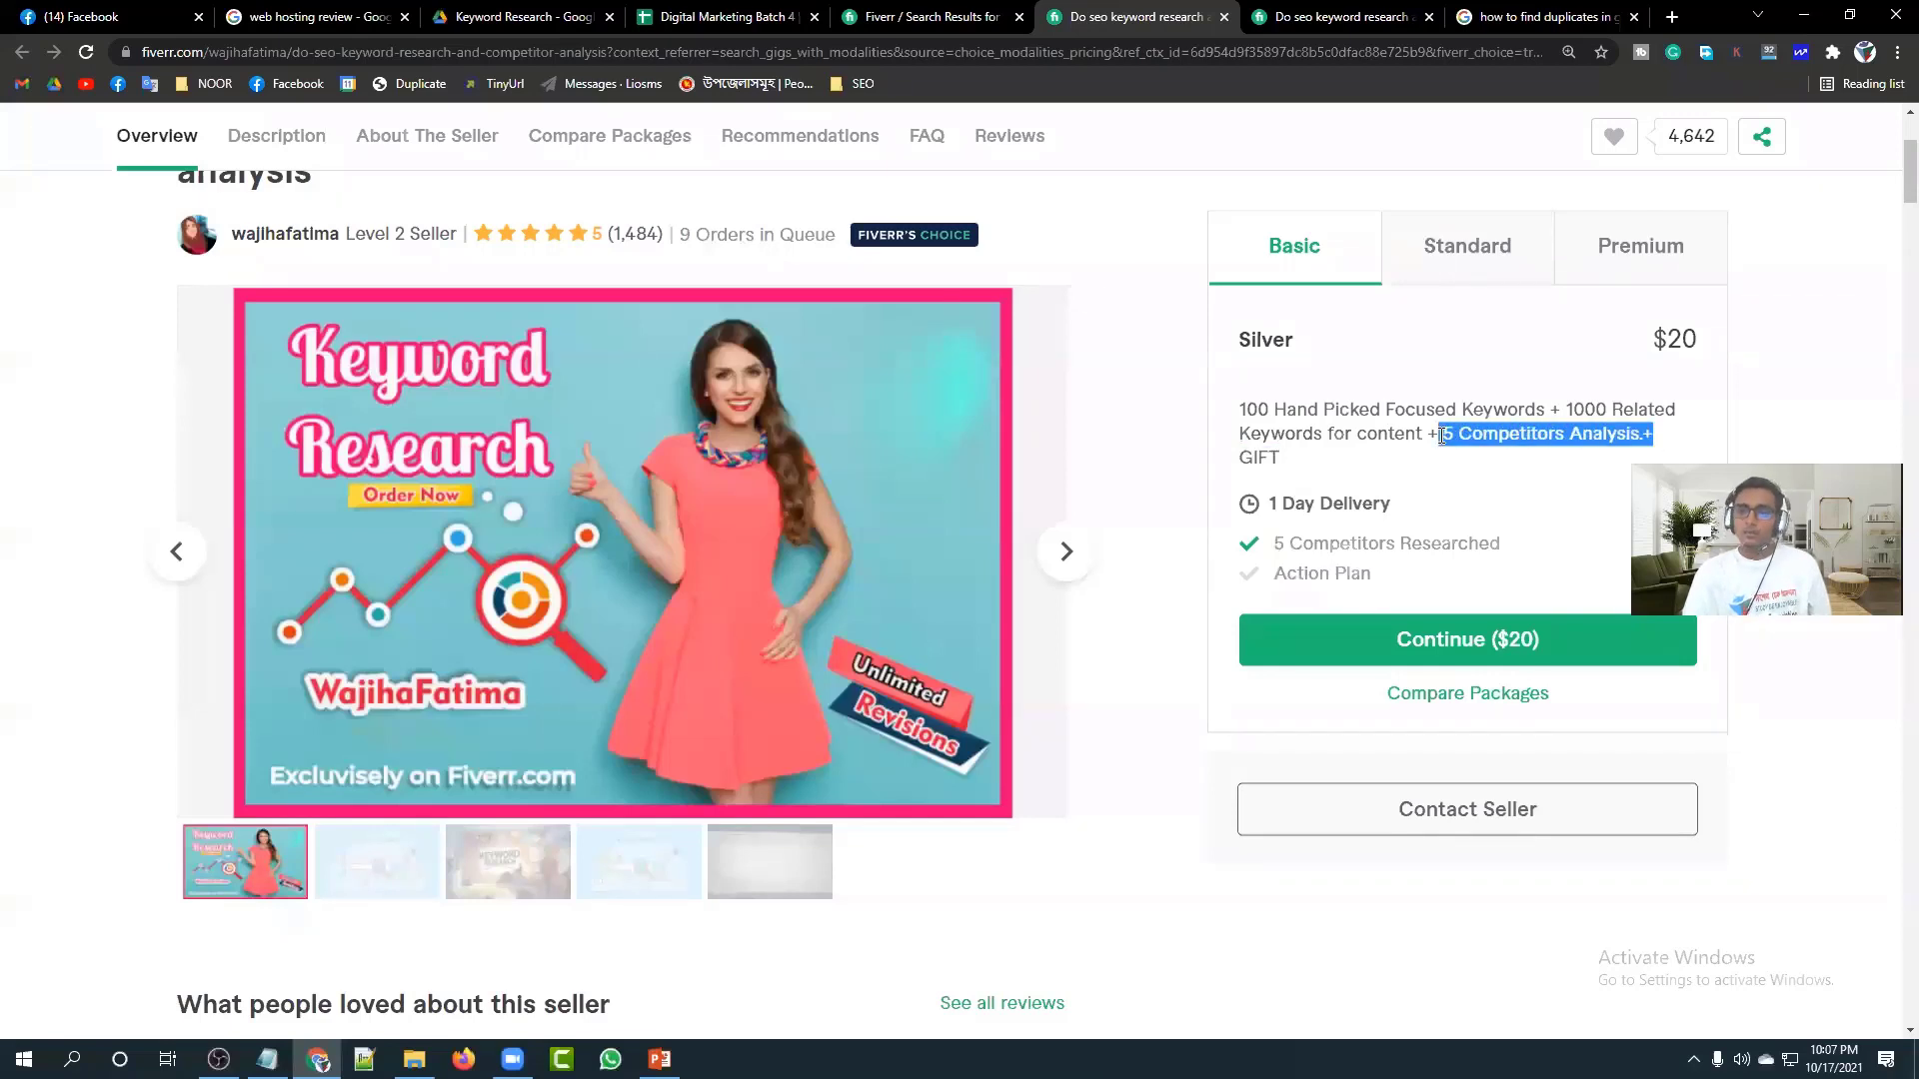
{"action": "left_click", "coordinate": [1442, 437]}
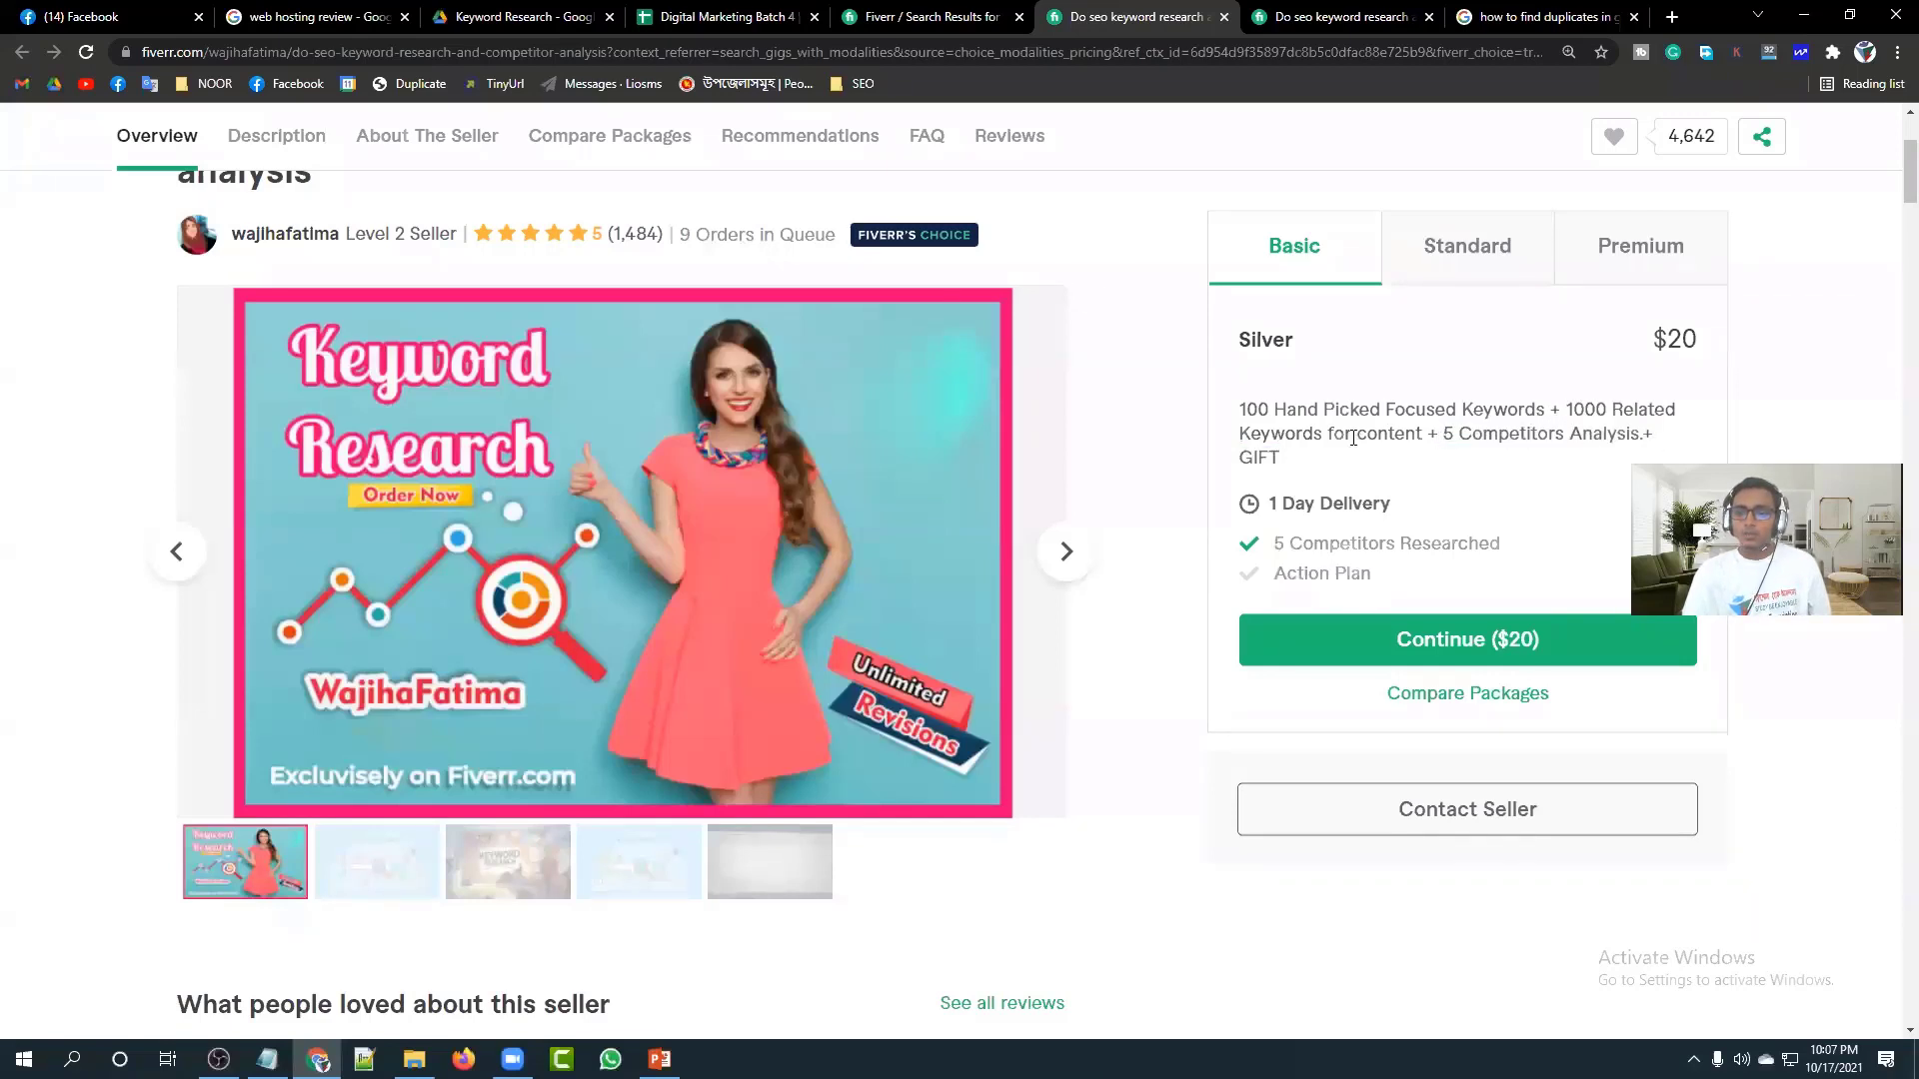
{"action": "left_click_drag", "start_coordinate": [1423, 437], "coordinate": [1243, 407]}
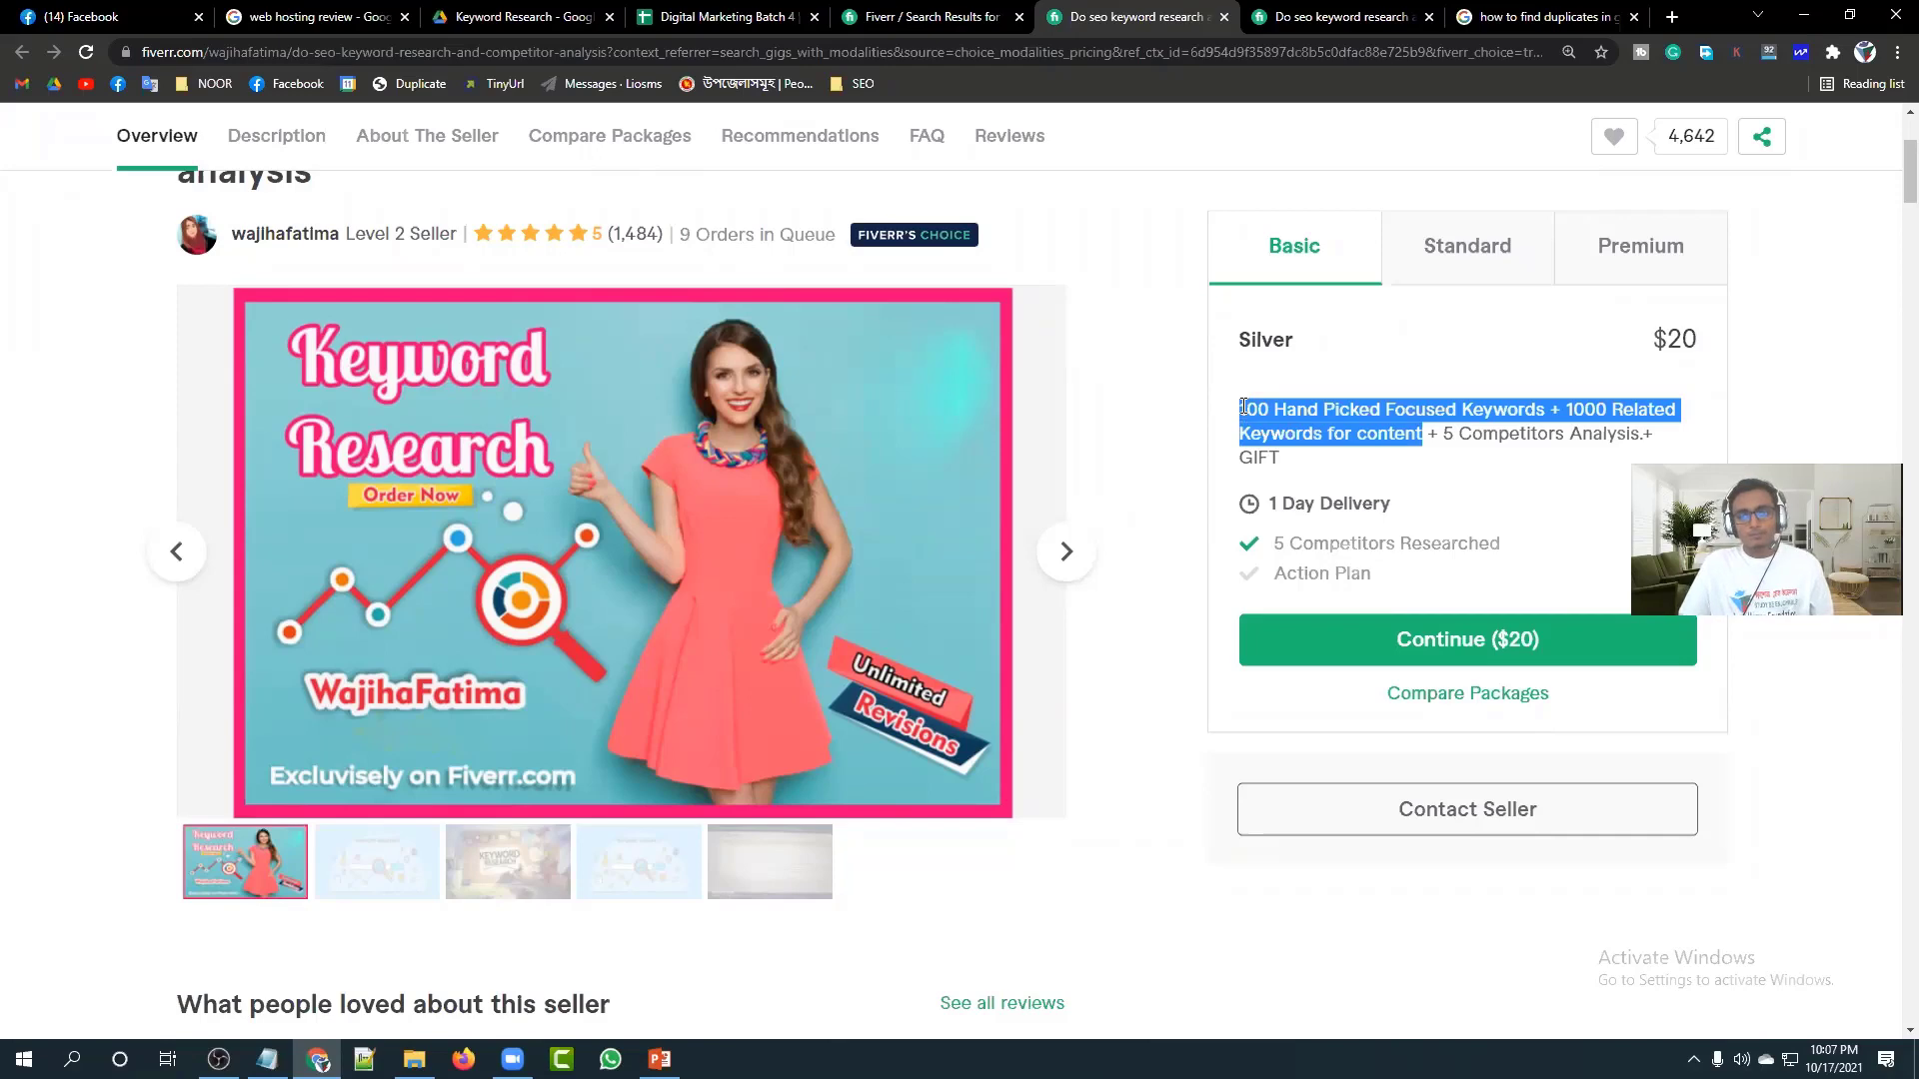
{"action": "left_click_drag", "start_coordinate": [1639, 346], "coordinate": [1712, 348]}
{"action": "left_click", "coordinate": [1539, 367]}
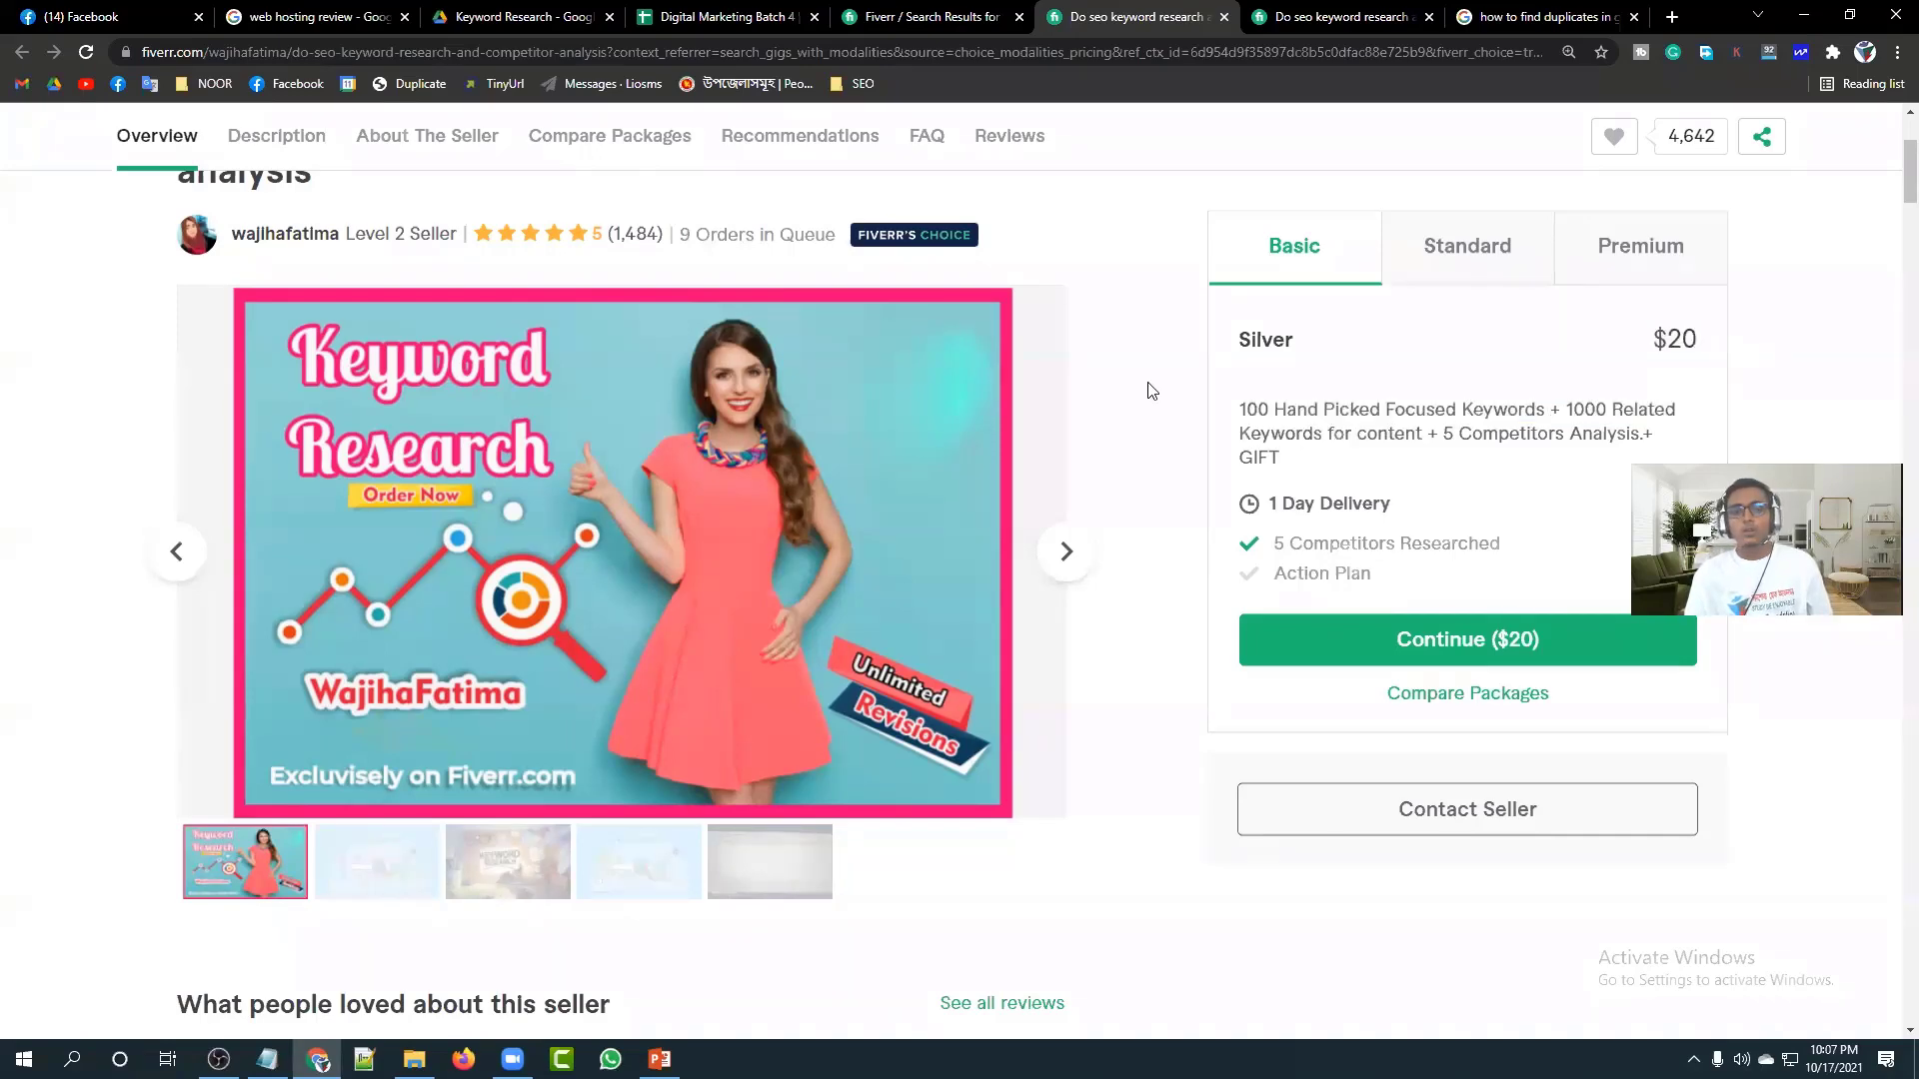
{"action": "scroll", "coordinate": [1151, 390], "scroll_direction": "up", "scroll_amount": 3}
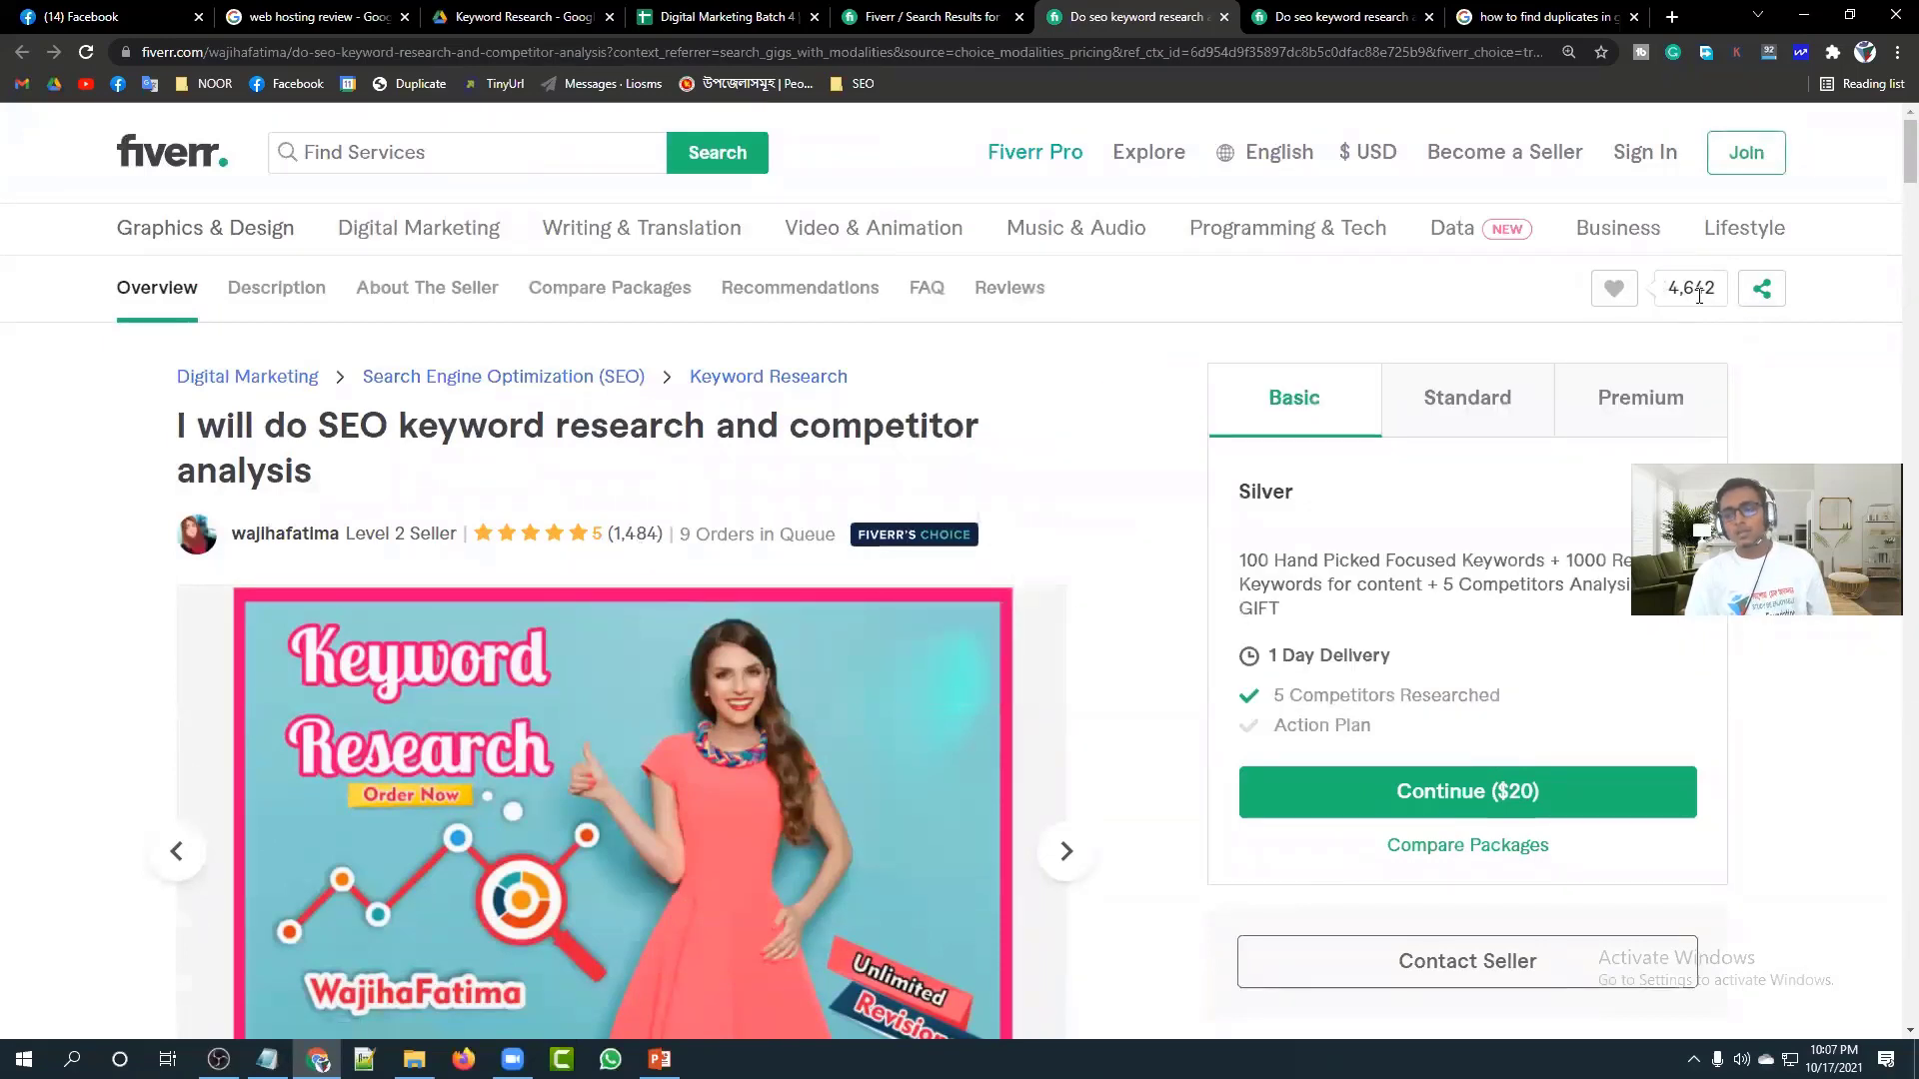
{"action": "scroll", "coordinate": [1455, 358], "scroll_direction": "down", "scroll_amount": 2}
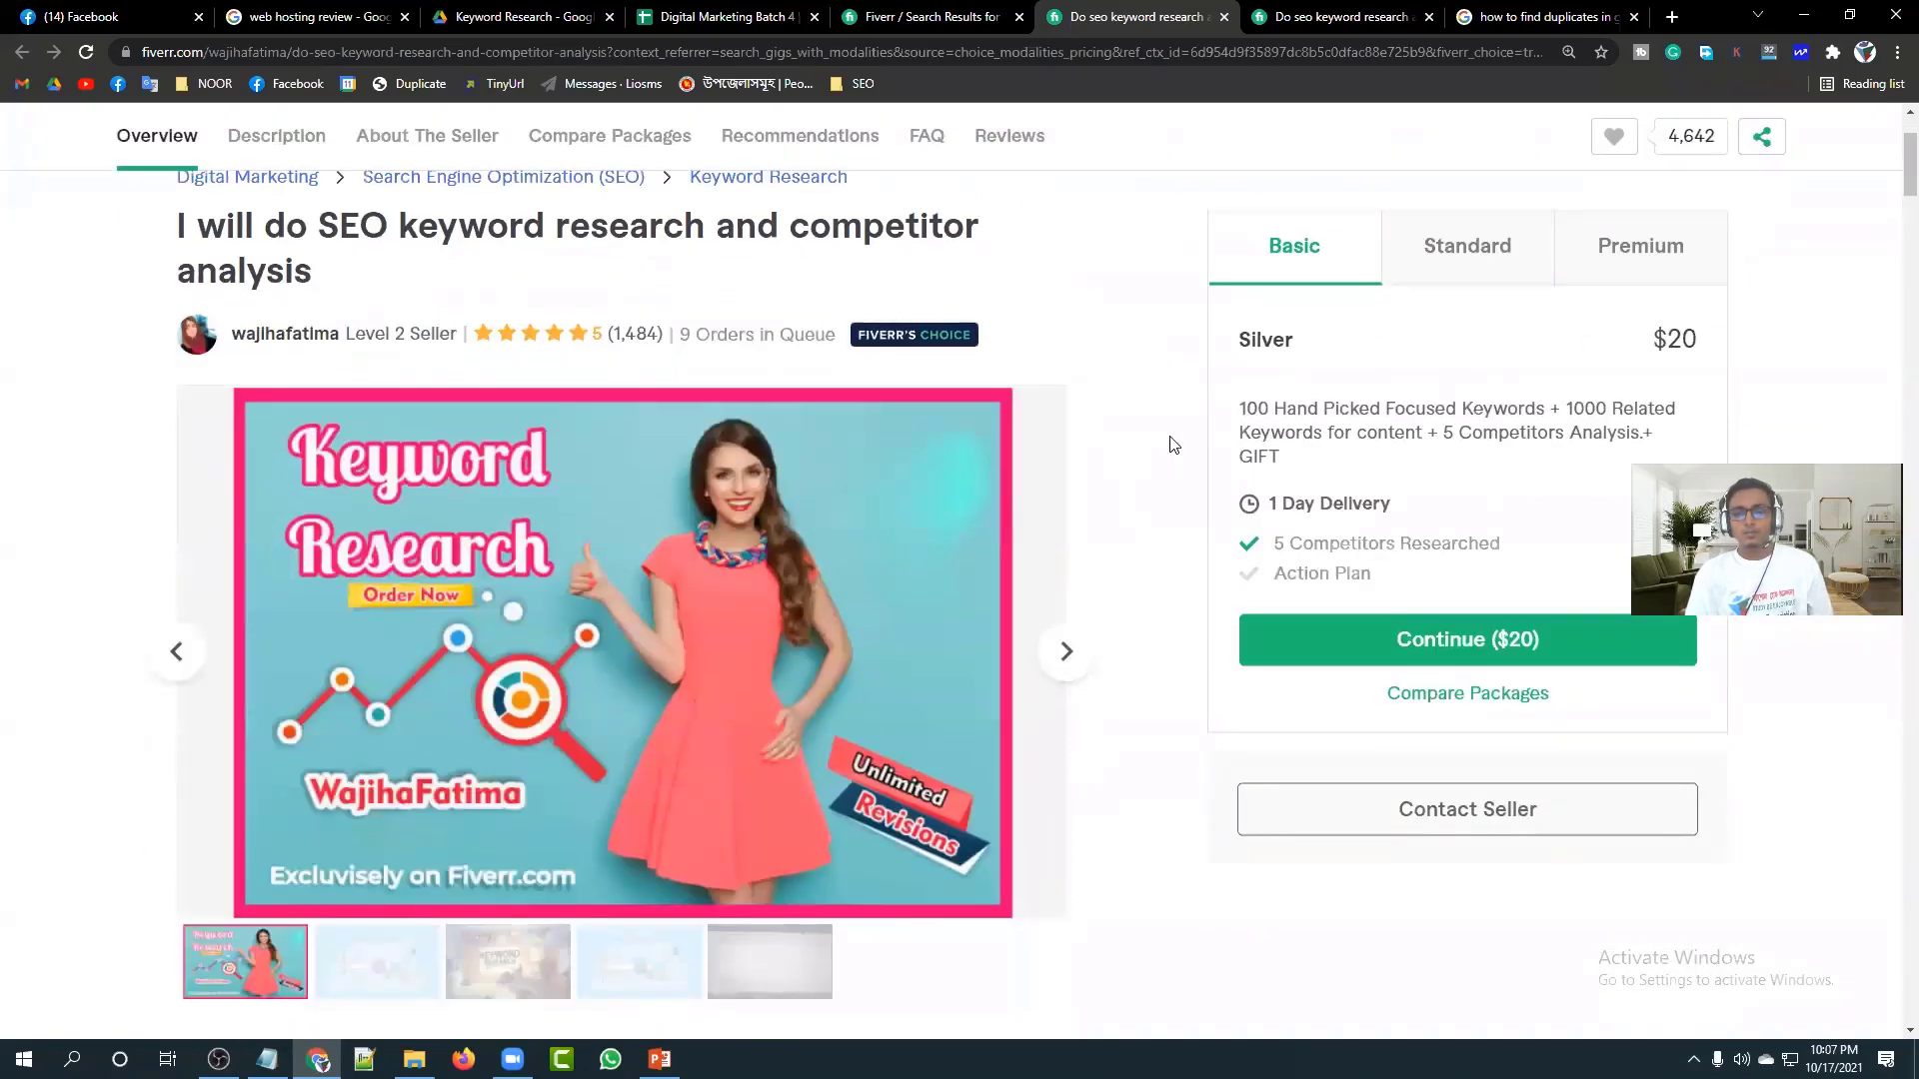
Compare the Standard and Premium packages of the $20 keyword research gig with its Basic package.
{"action": "scroll", "coordinate": [1178, 444], "scroll_direction": "up", "scroll_amount": 1}
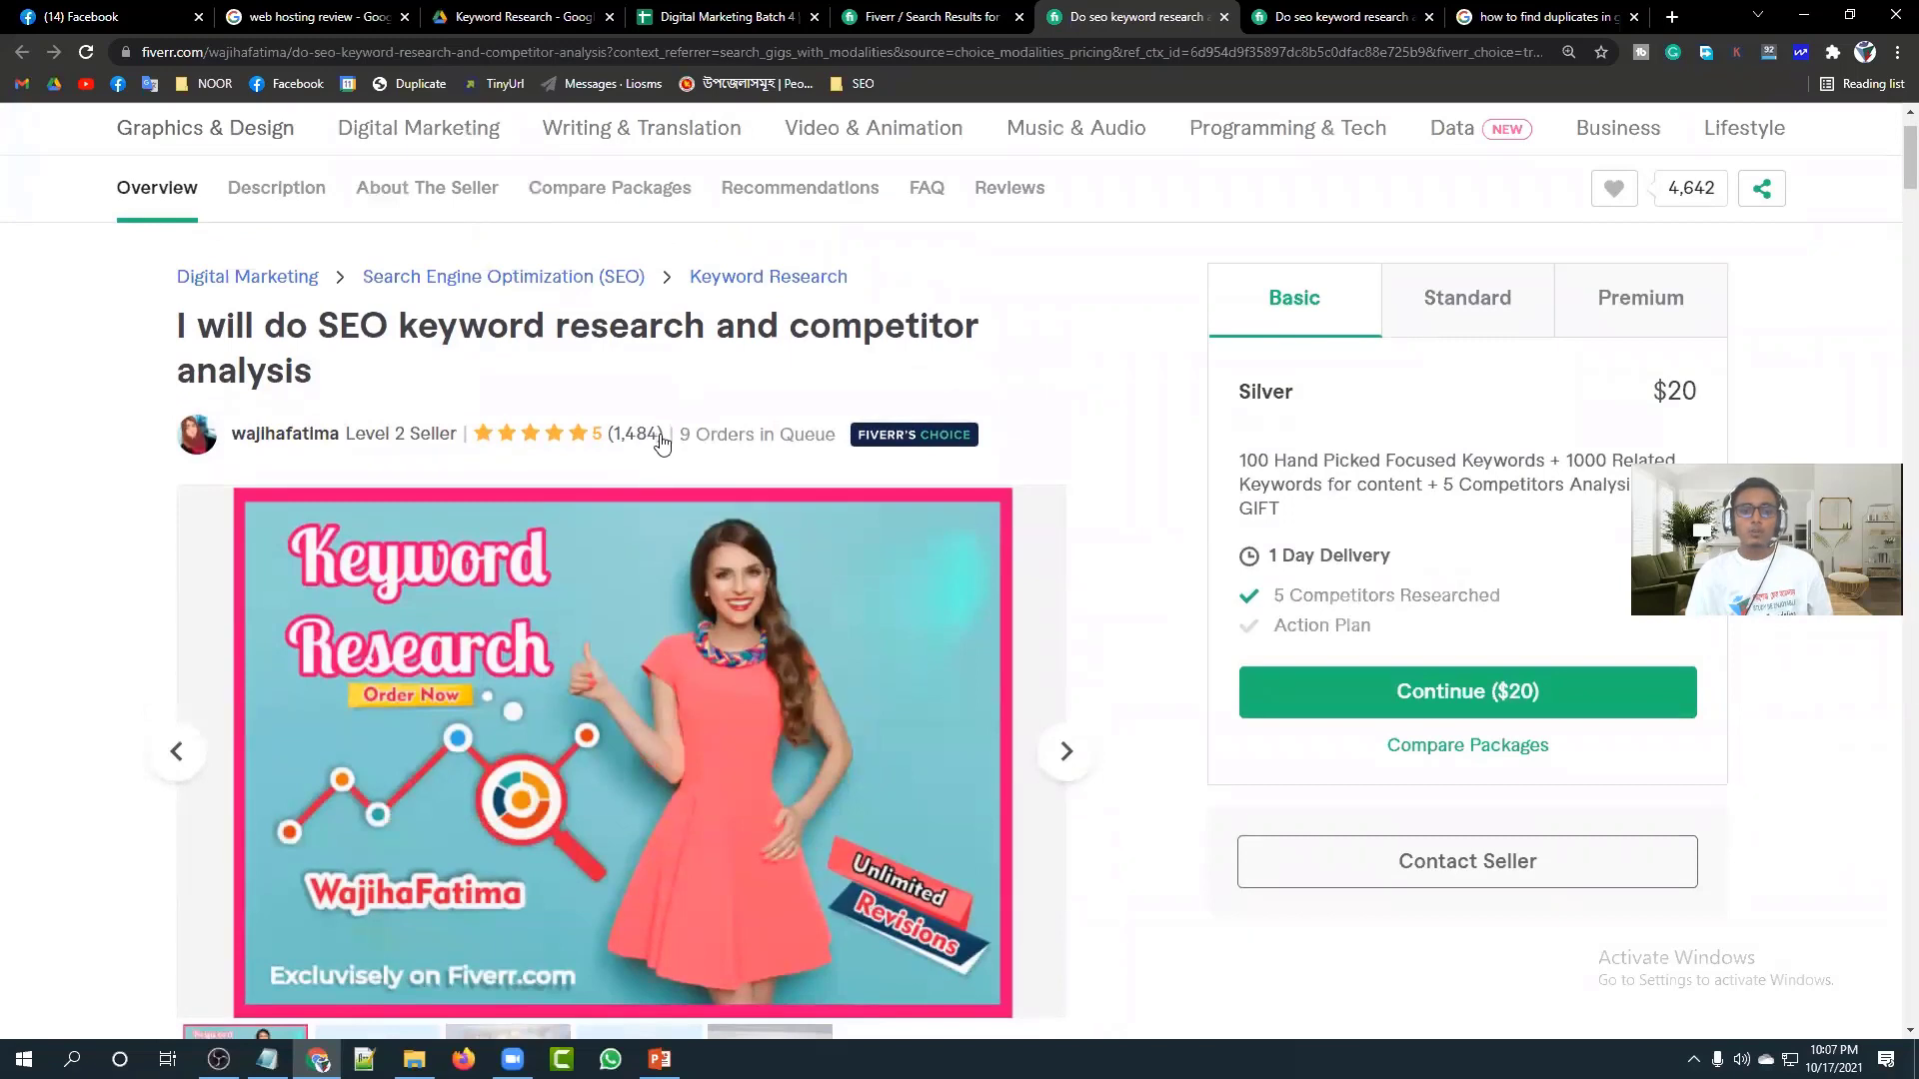
{"action": "left_click", "coordinate": [1427, 287]}
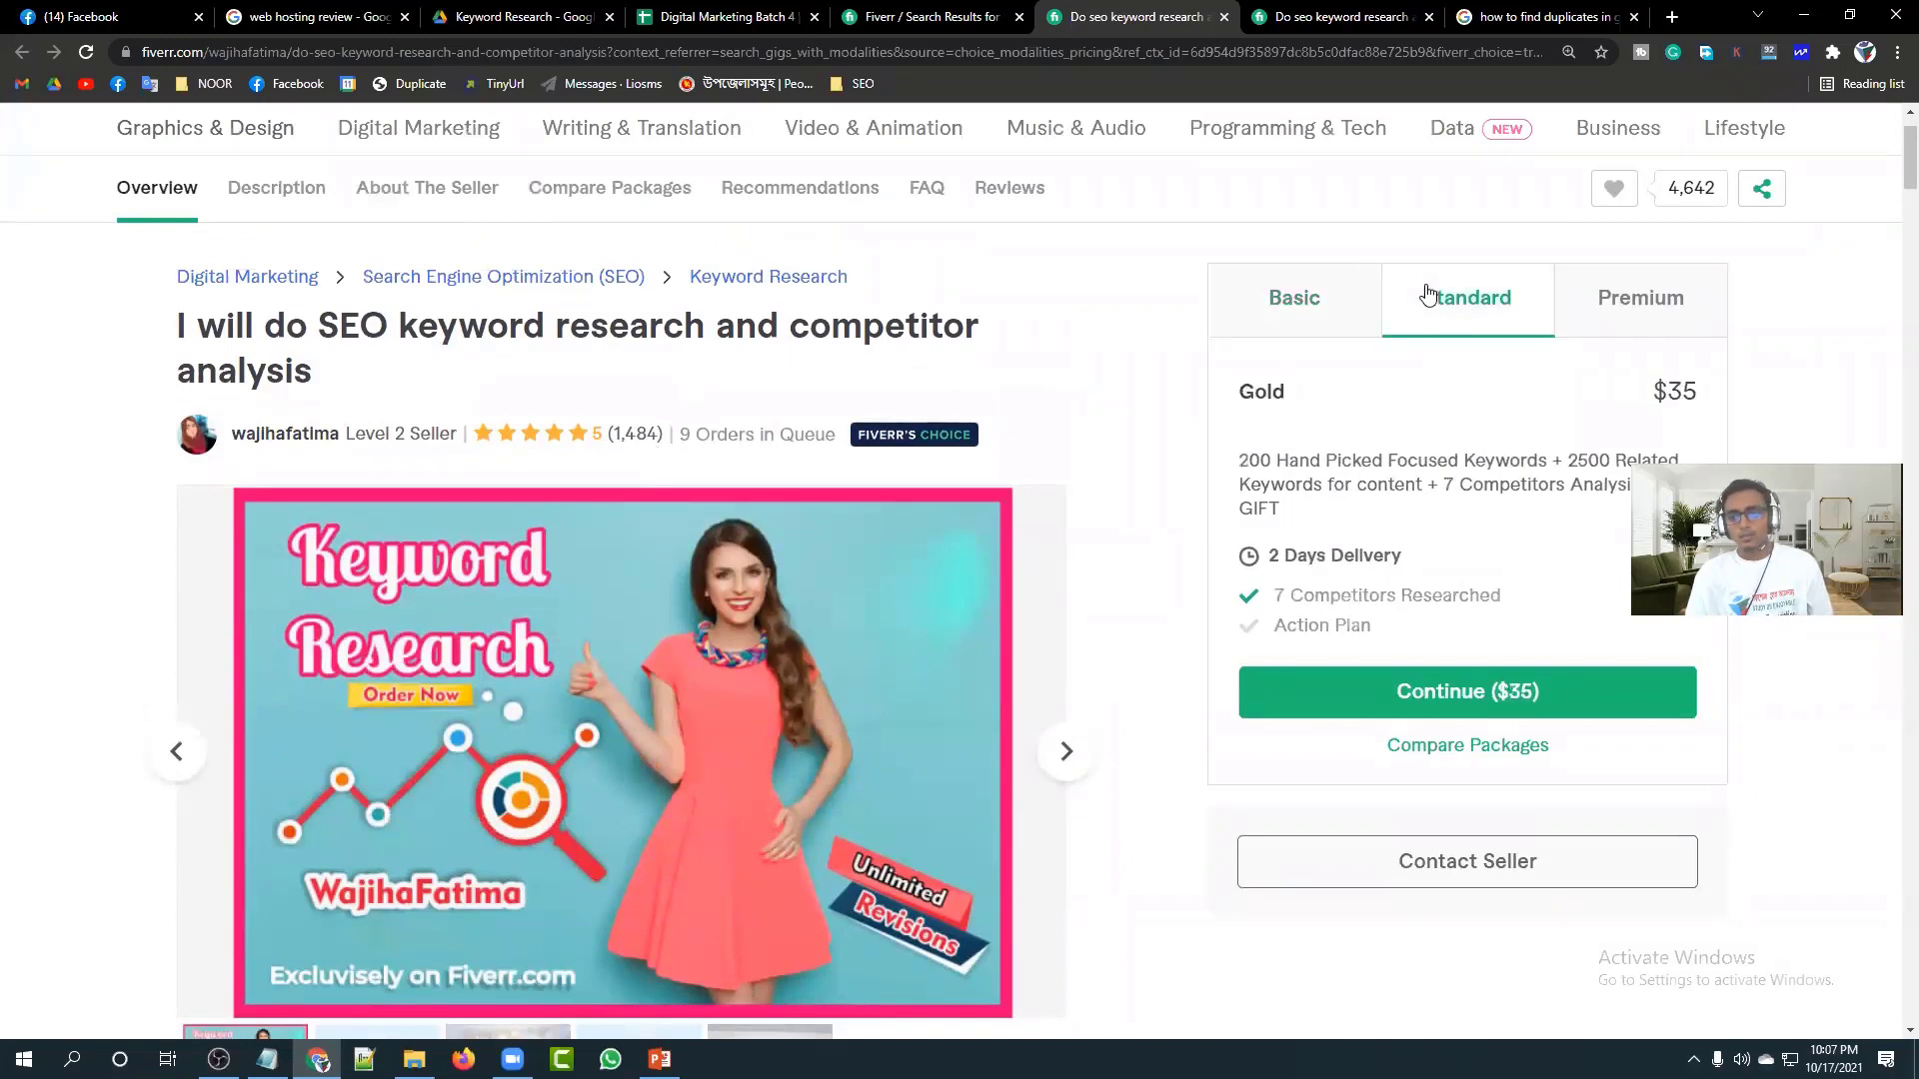
{"action": "left_click", "coordinate": [1684, 309]}
{"action": "left_click", "coordinate": [1313, 327]}
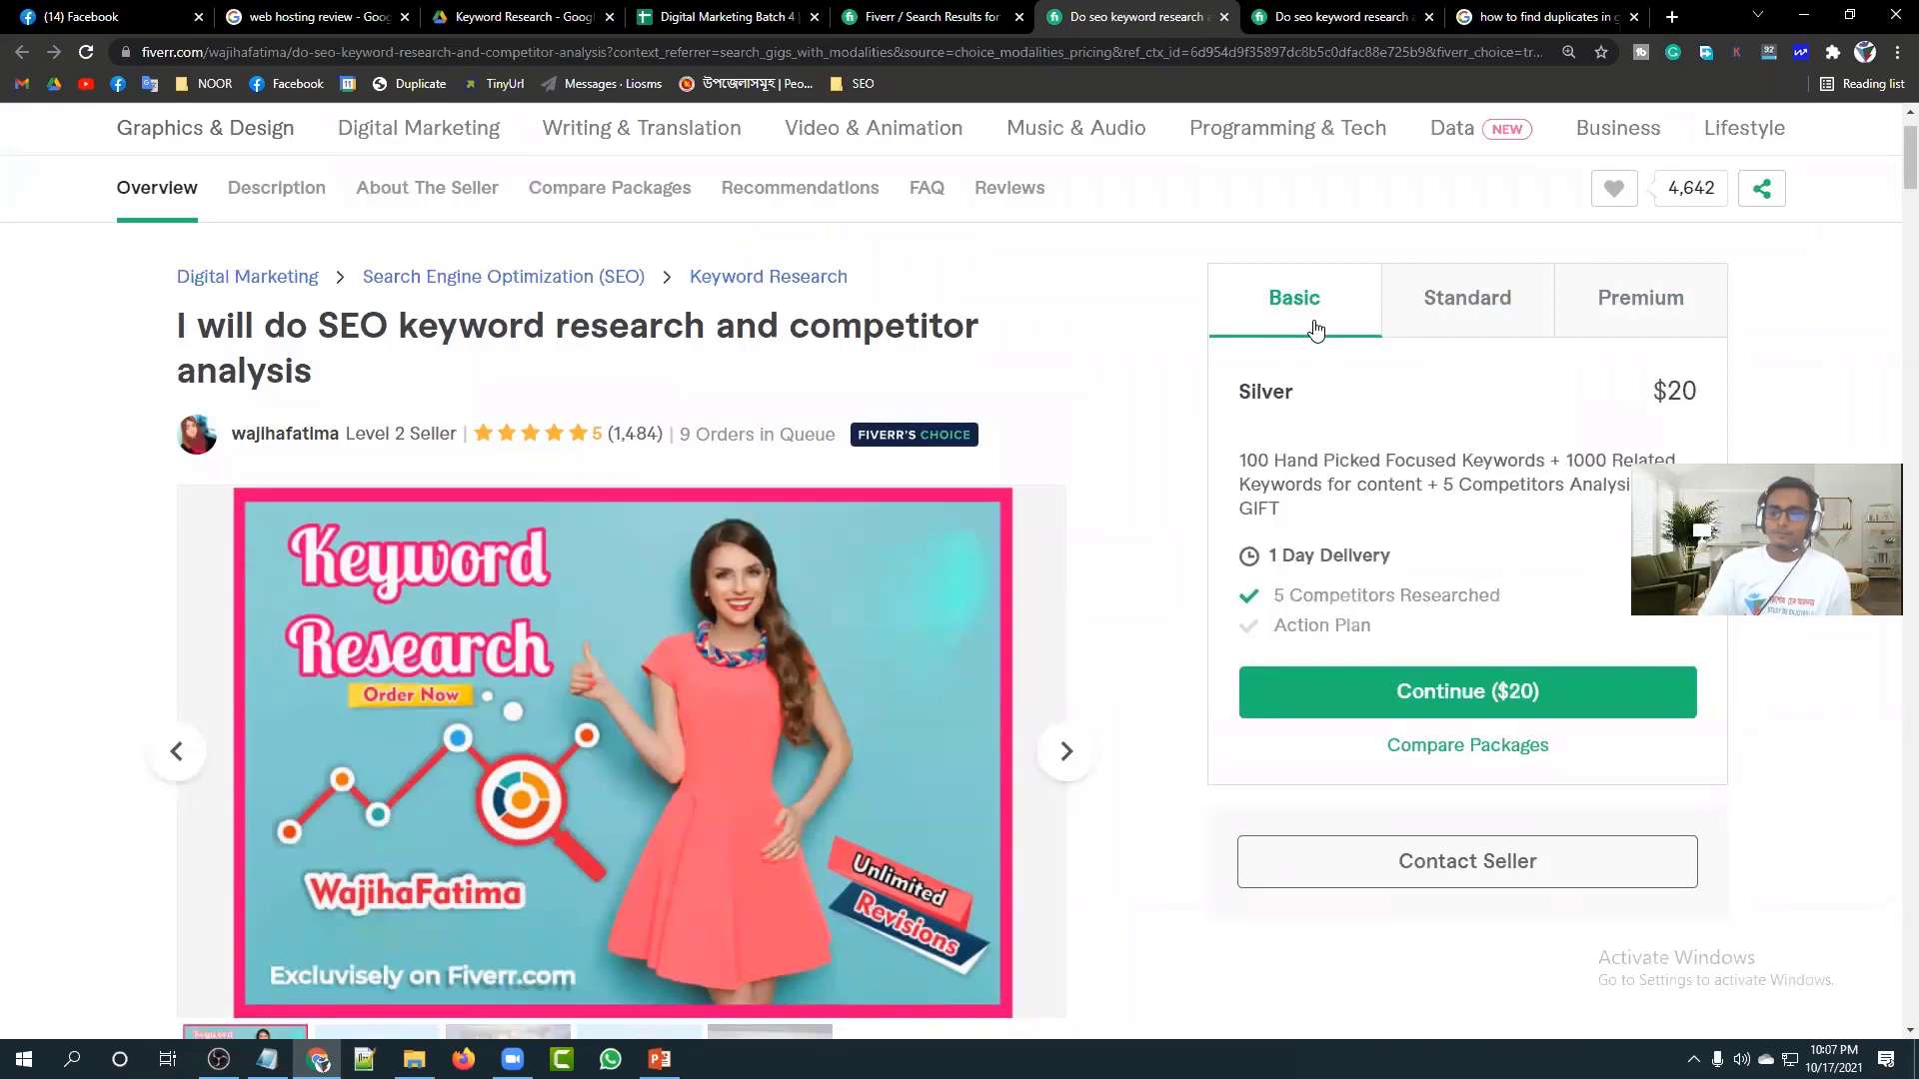
Examine the $20 gig's description, list of deliverables, seller information and package comparison table.
{"action": "scroll", "coordinate": [780, 625], "scroll_direction": "down", "scroll_amount": 7}
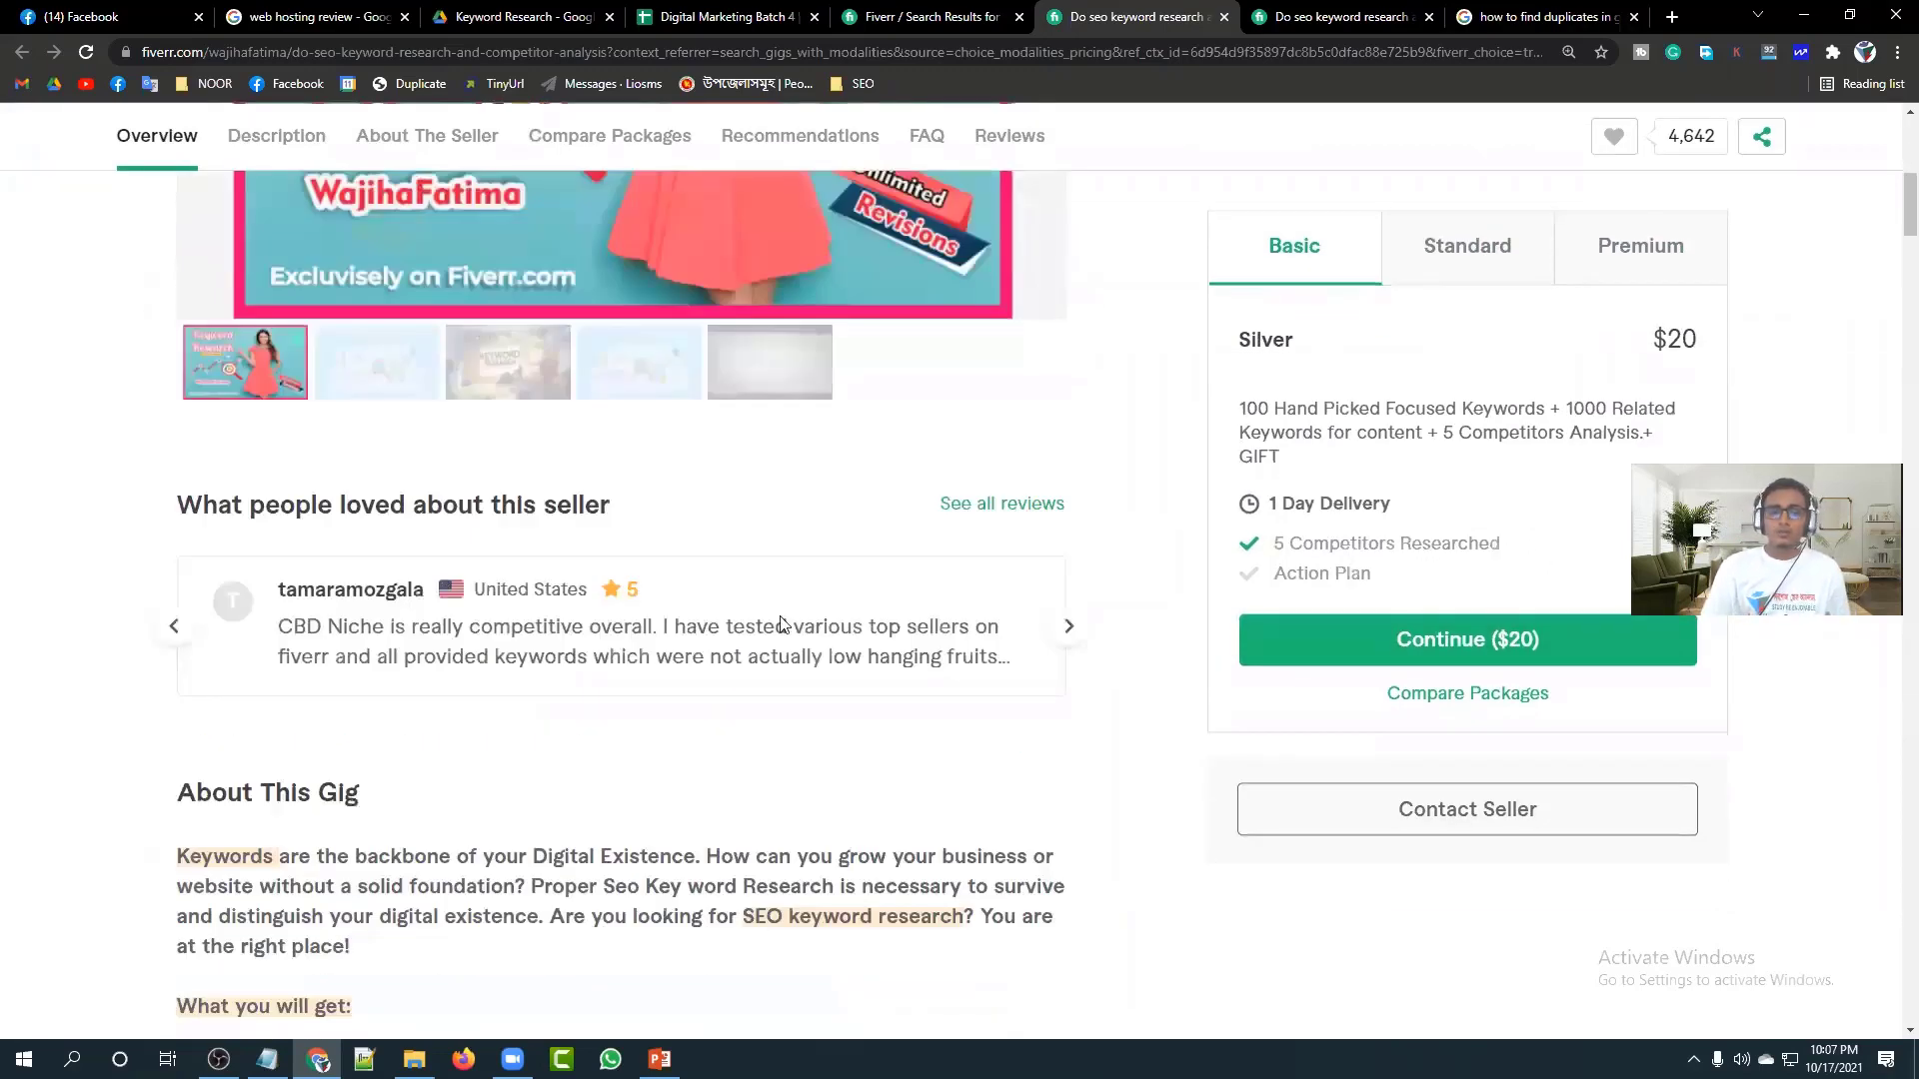
{"action": "scroll", "coordinate": [780, 625], "scroll_direction": "down", "scroll_amount": 14}
{"action": "scroll", "coordinate": [759, 630], "scroll_direction": "up", "scroll_amount": 5}
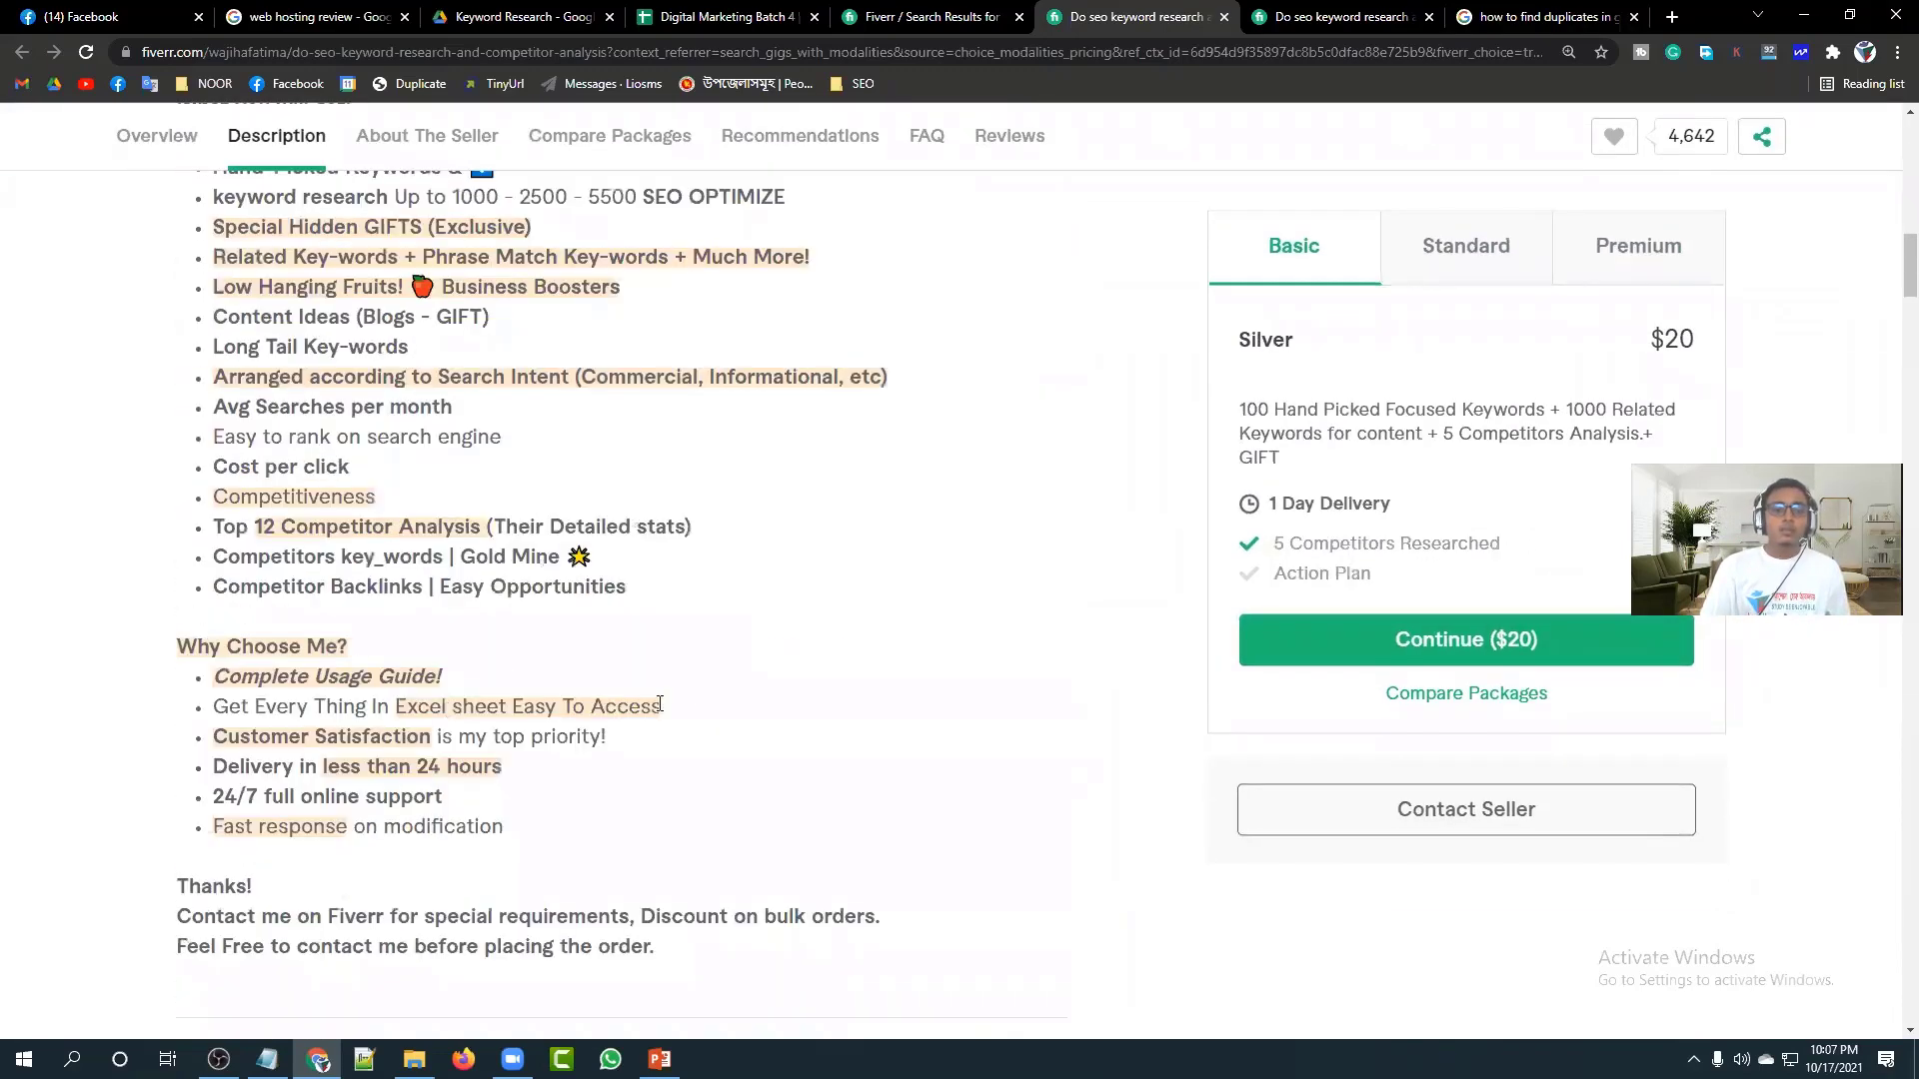
{"action": "scroll", "coordinate": [659, 705], "scroll_direction": "up", "scroll_amount": 3}
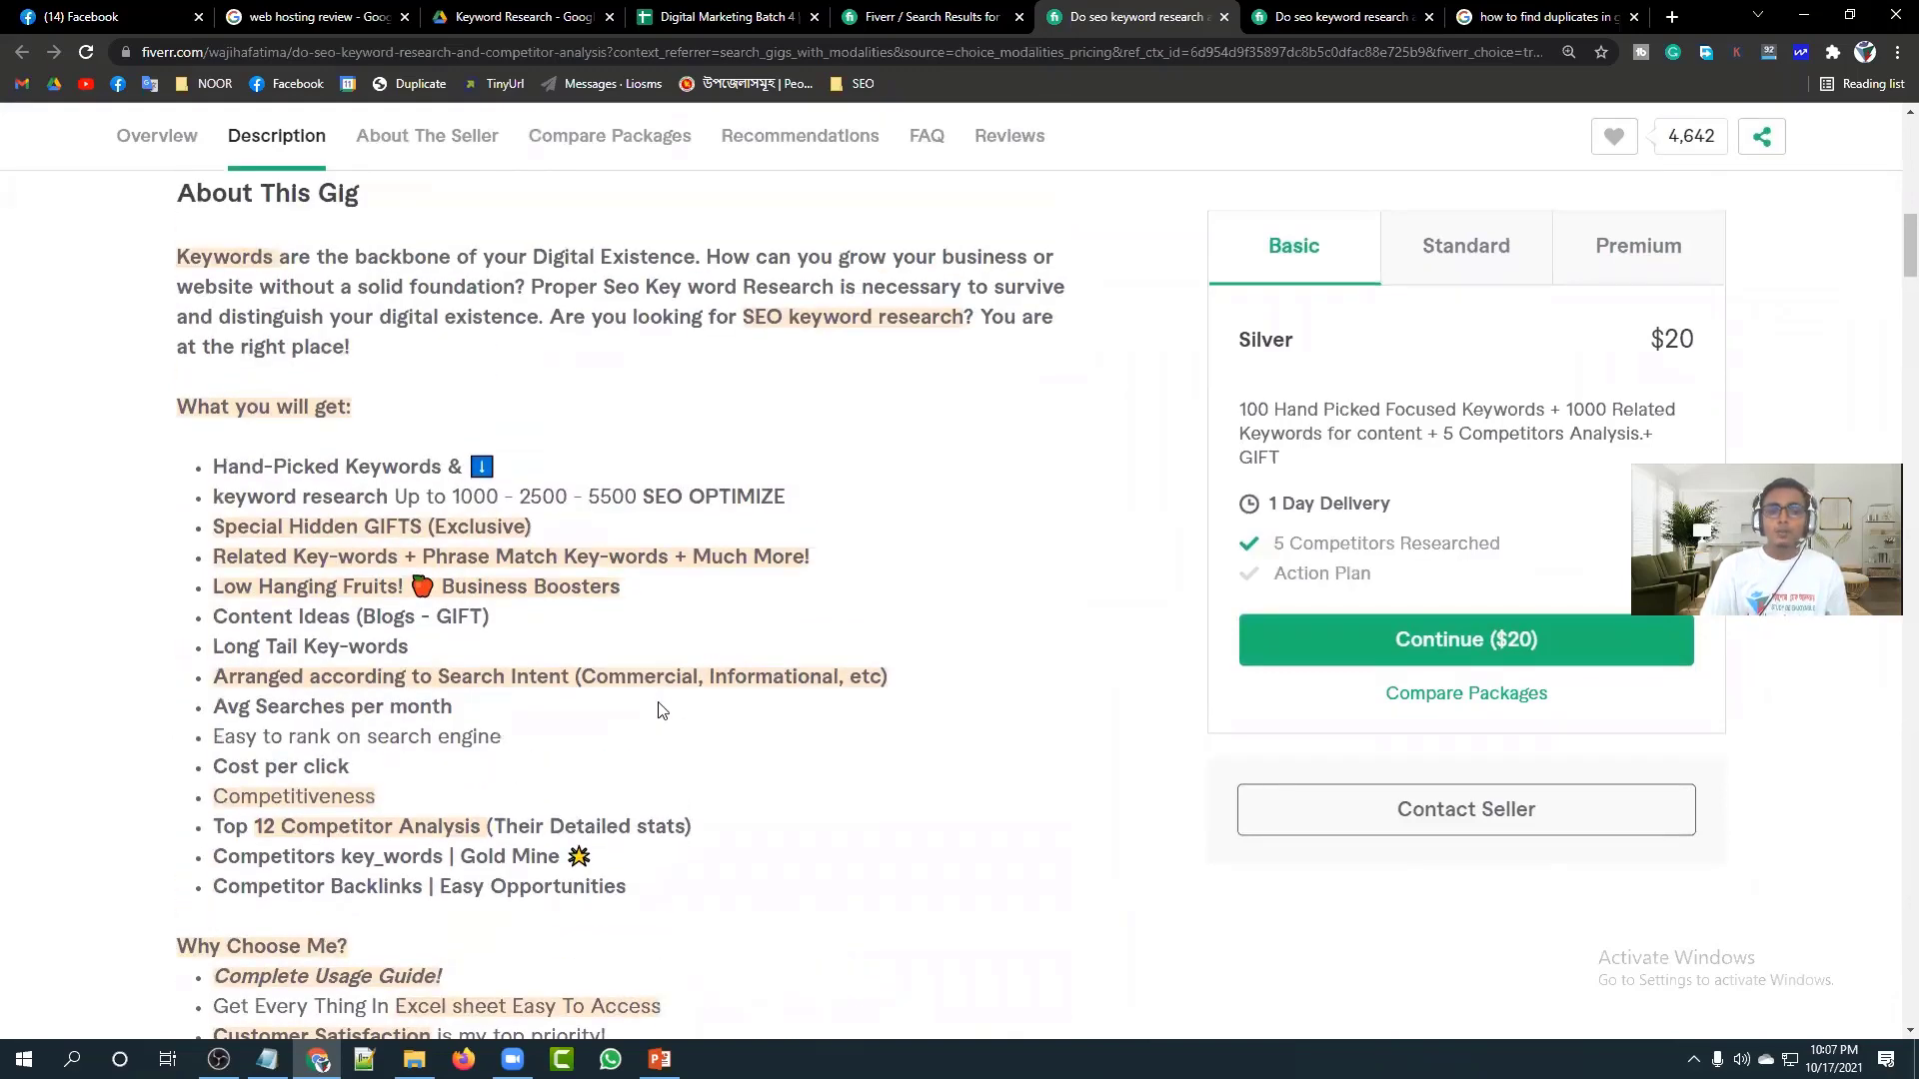
{"action": "scroll", "coordinate": [660, 710], "scroll_direction": "down", "scroll_amount": 15}
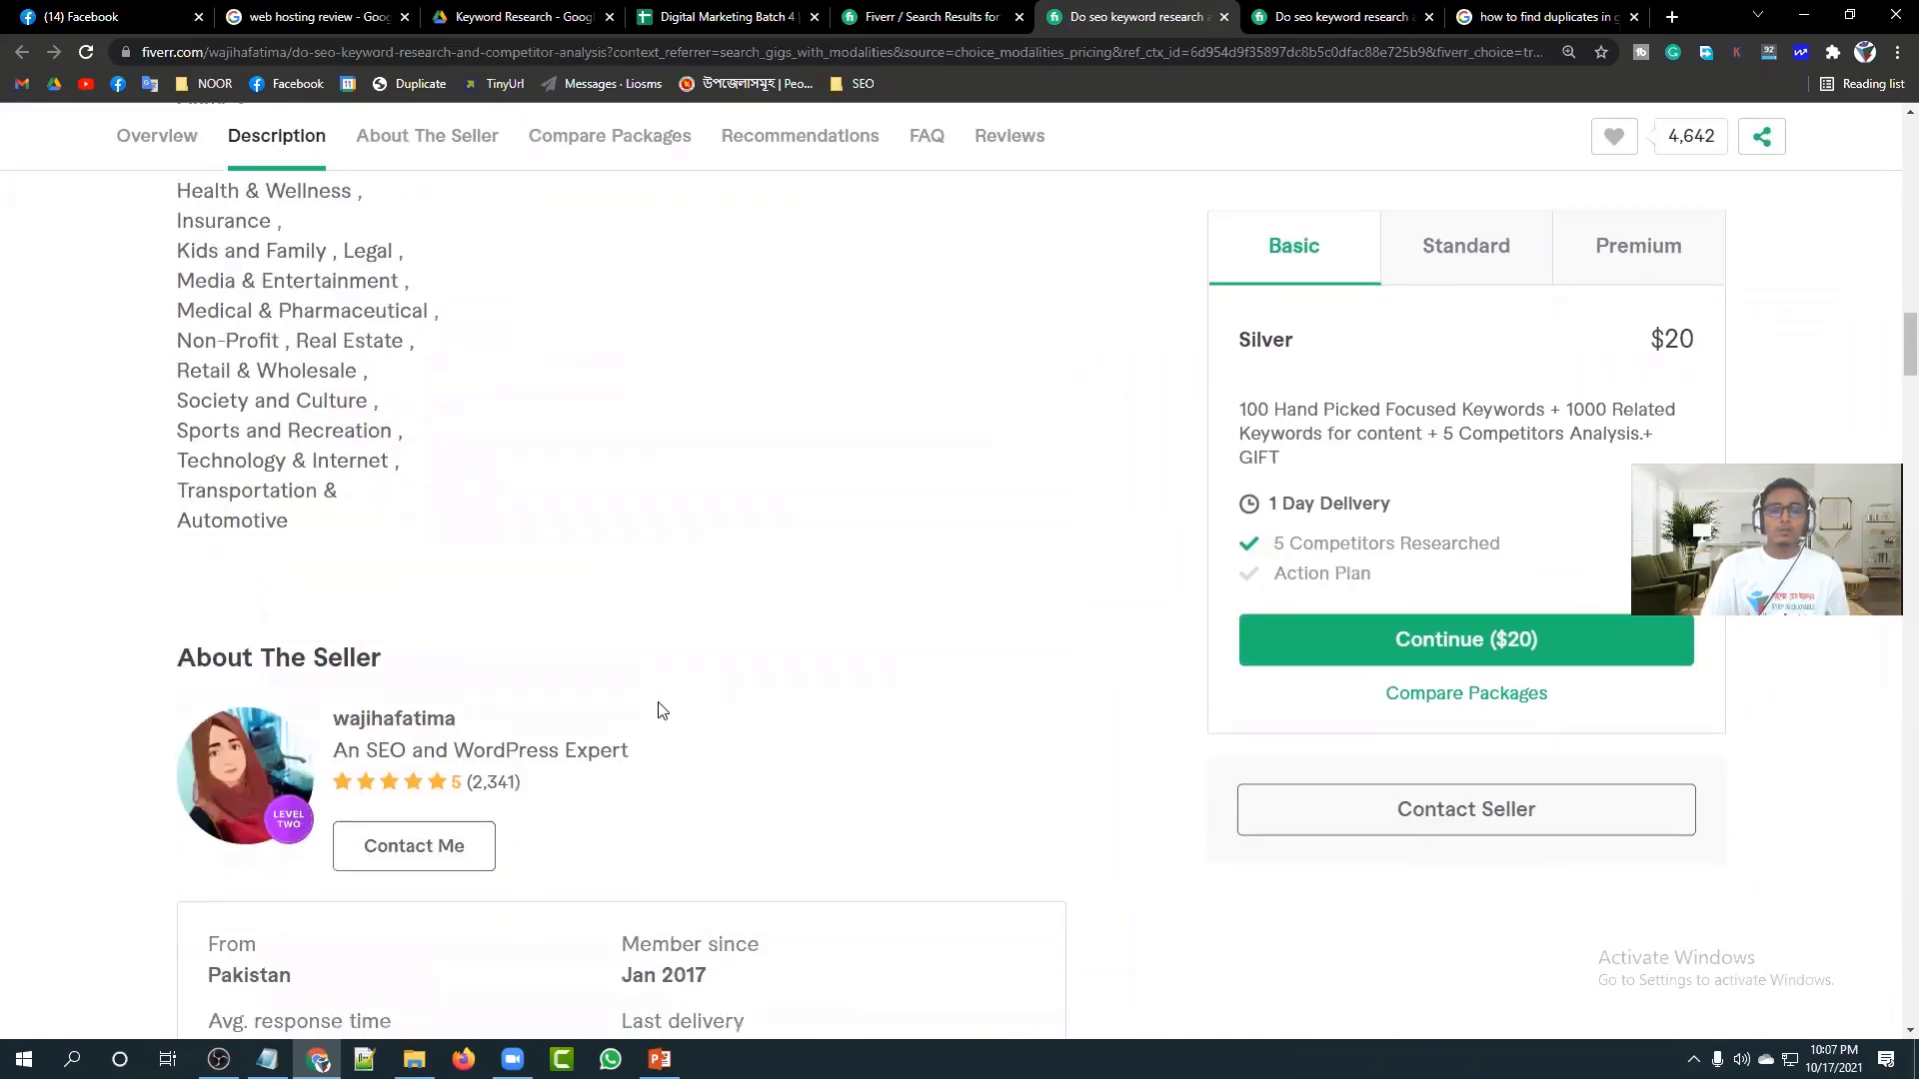
{"action": "scroll", "coordinate": [560, 710], "scroll_direction": "down", "scroll_amount": 2}
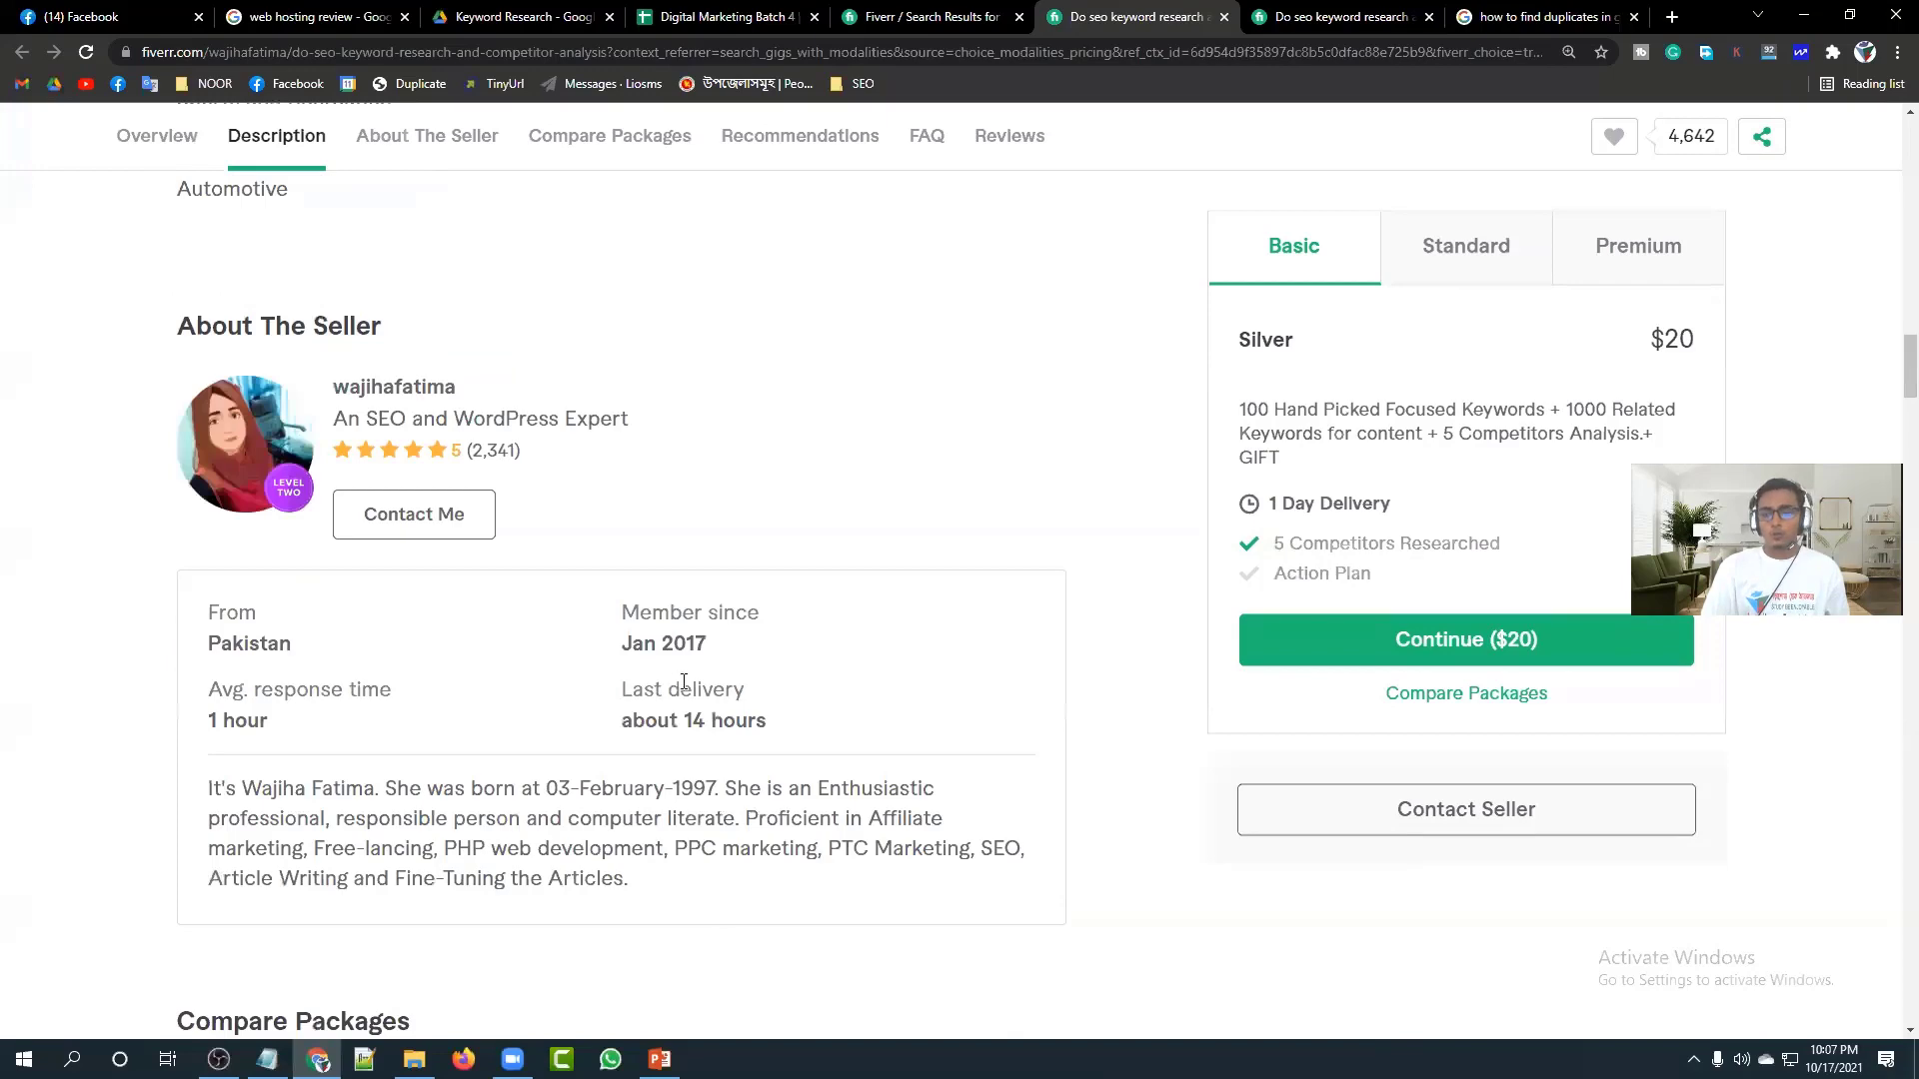
{"action": "scroll", "coordinate": [686, 682], "scroll_direction": "down", "scroll_amount": 5}
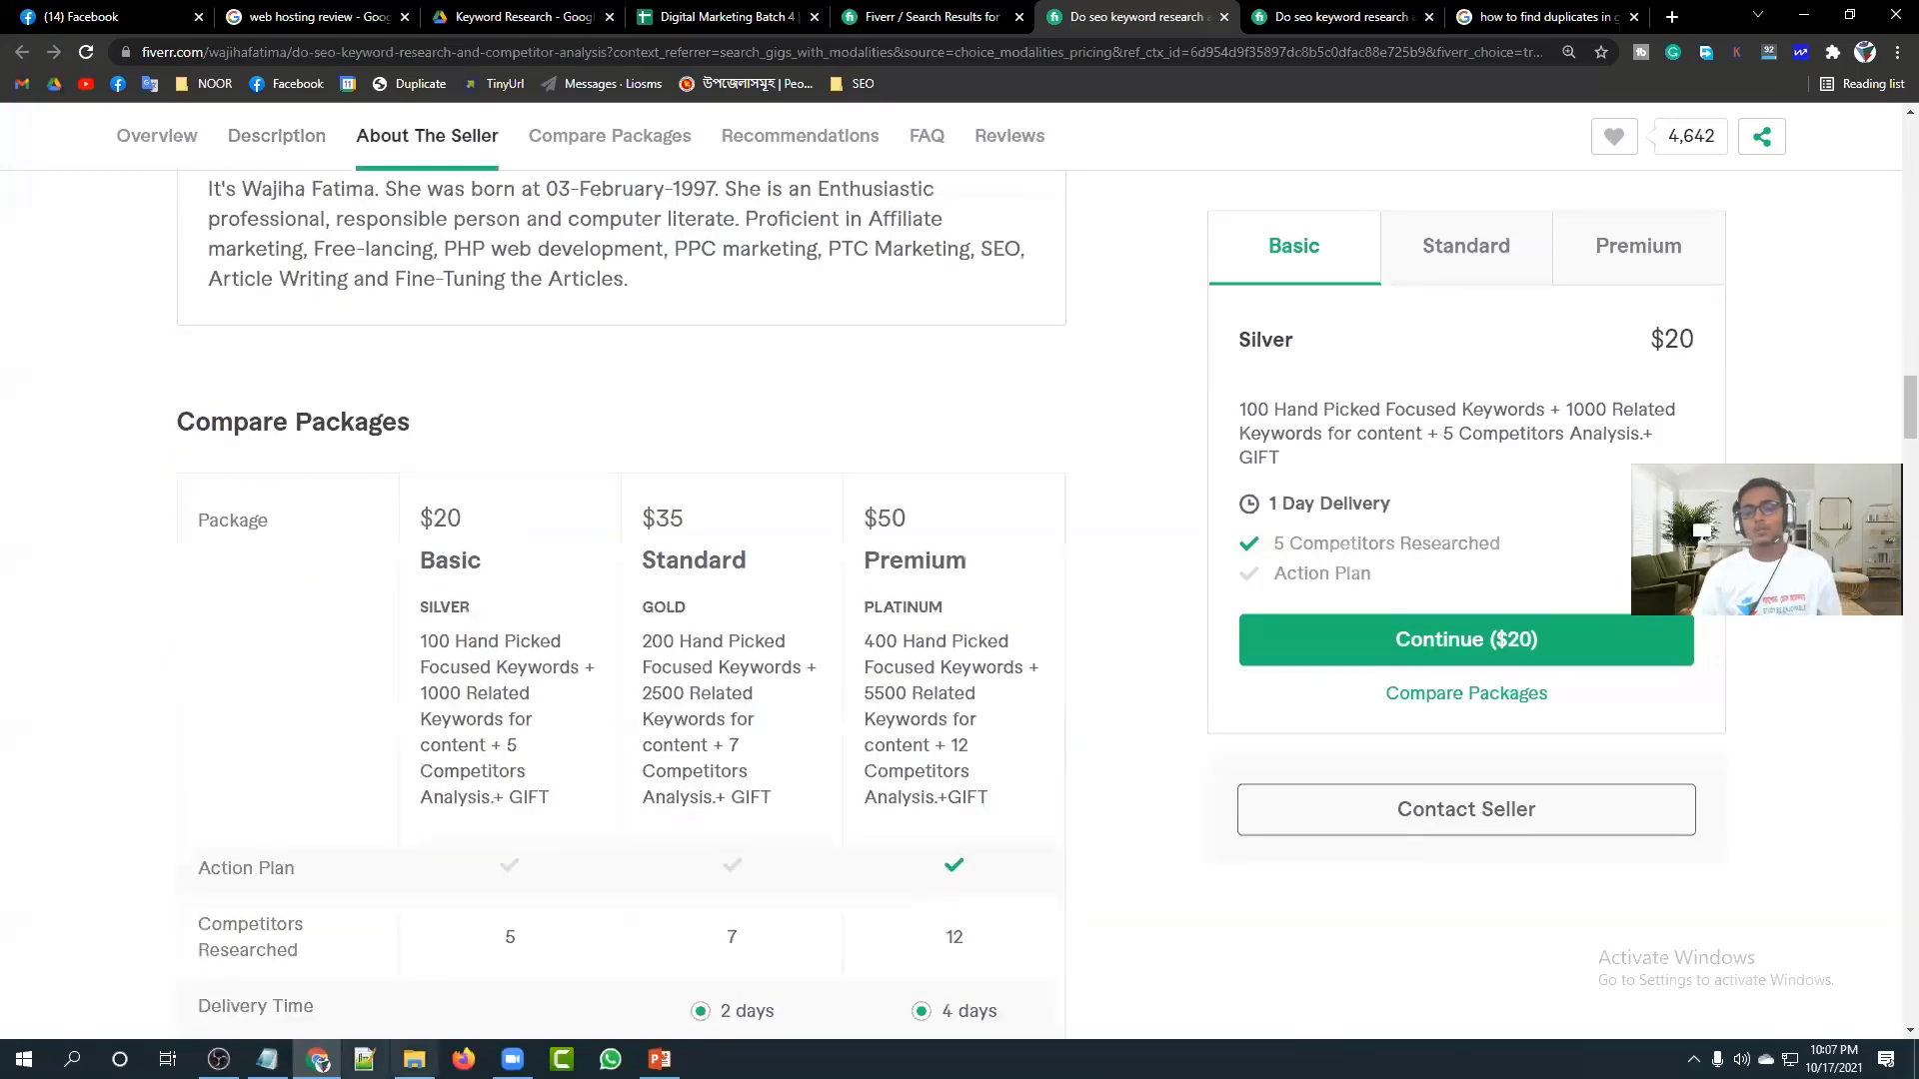
{"action": "scroll", "coordinate": [818, 404], "scroll_direction": "up", "scroll_amount": 5}
{"action": "scroll", "coordinate": [817, 404], "scroll_direction": "up", "scroll_amount": 20}
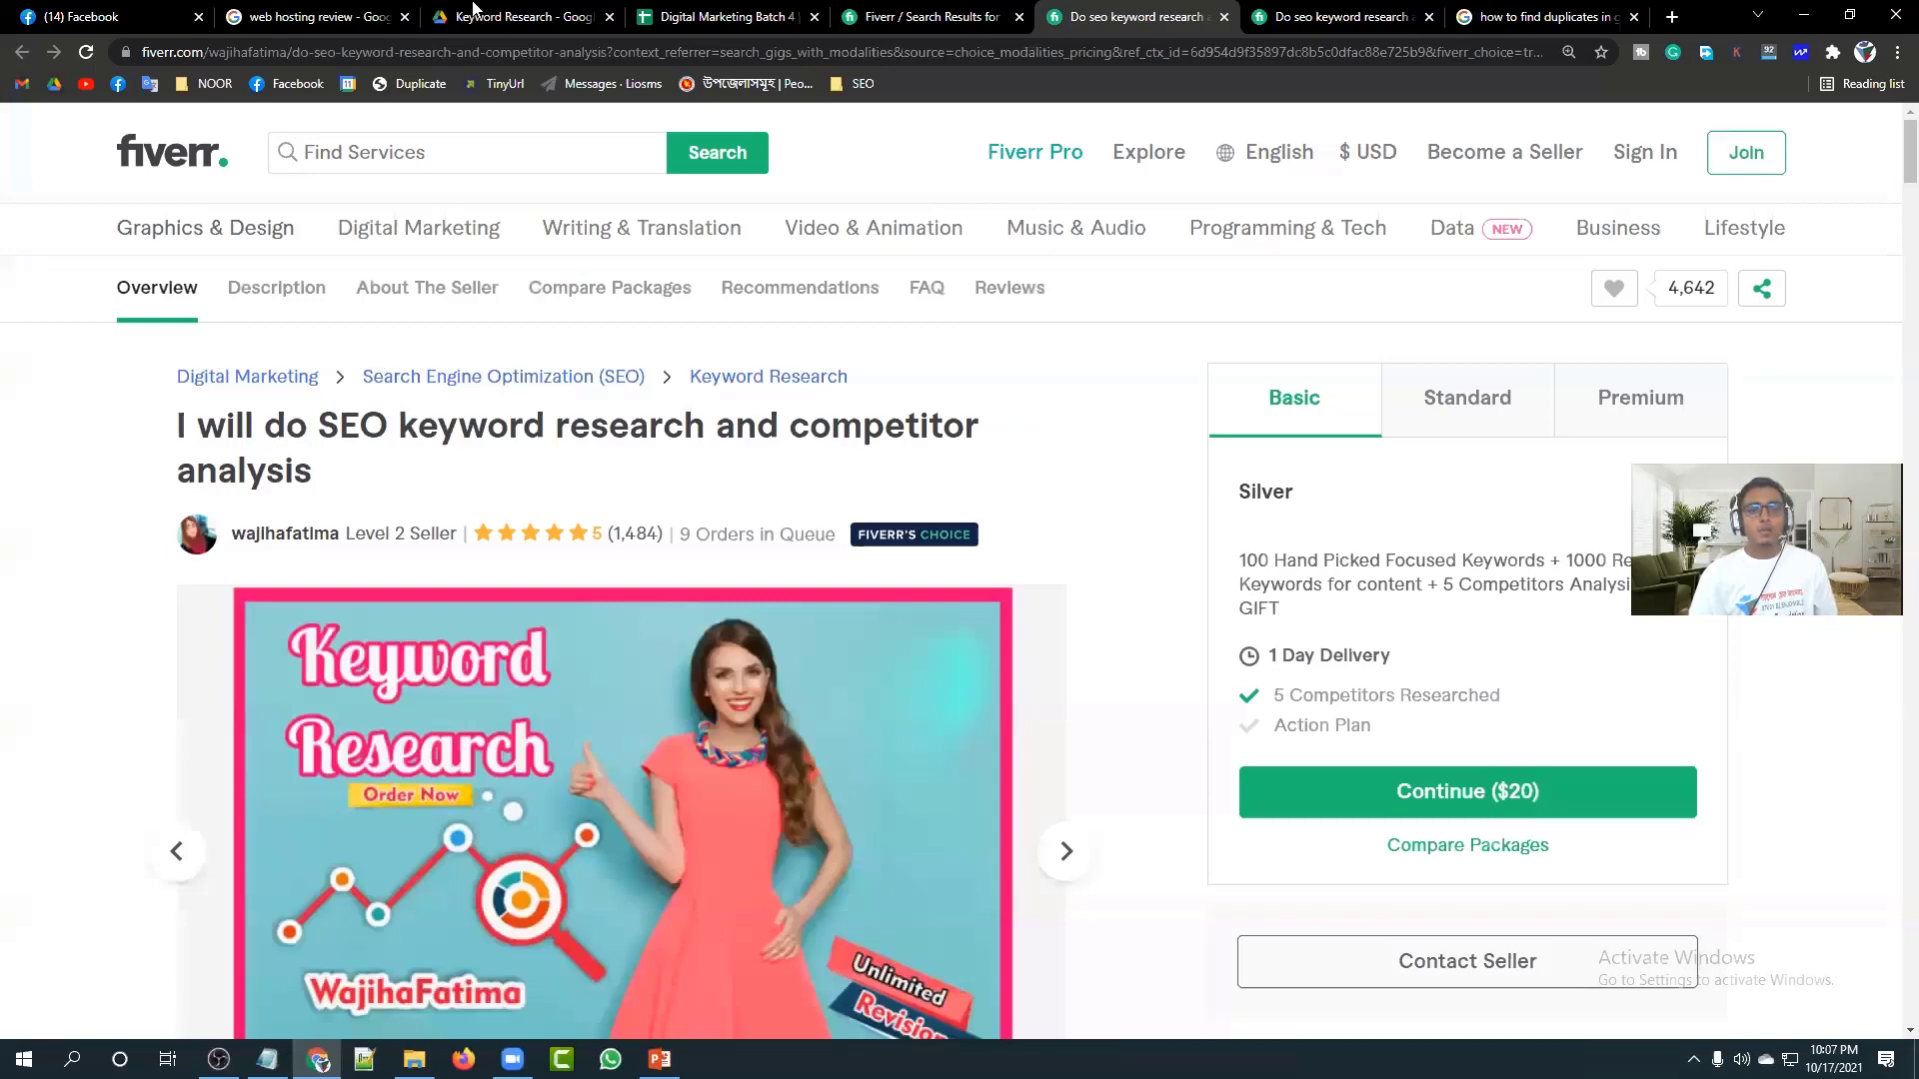
Switch to the $10 keyword research gig and check its title, seller rating and Basic package.
{"action": "left_click", "coordinate": [473, 10]}
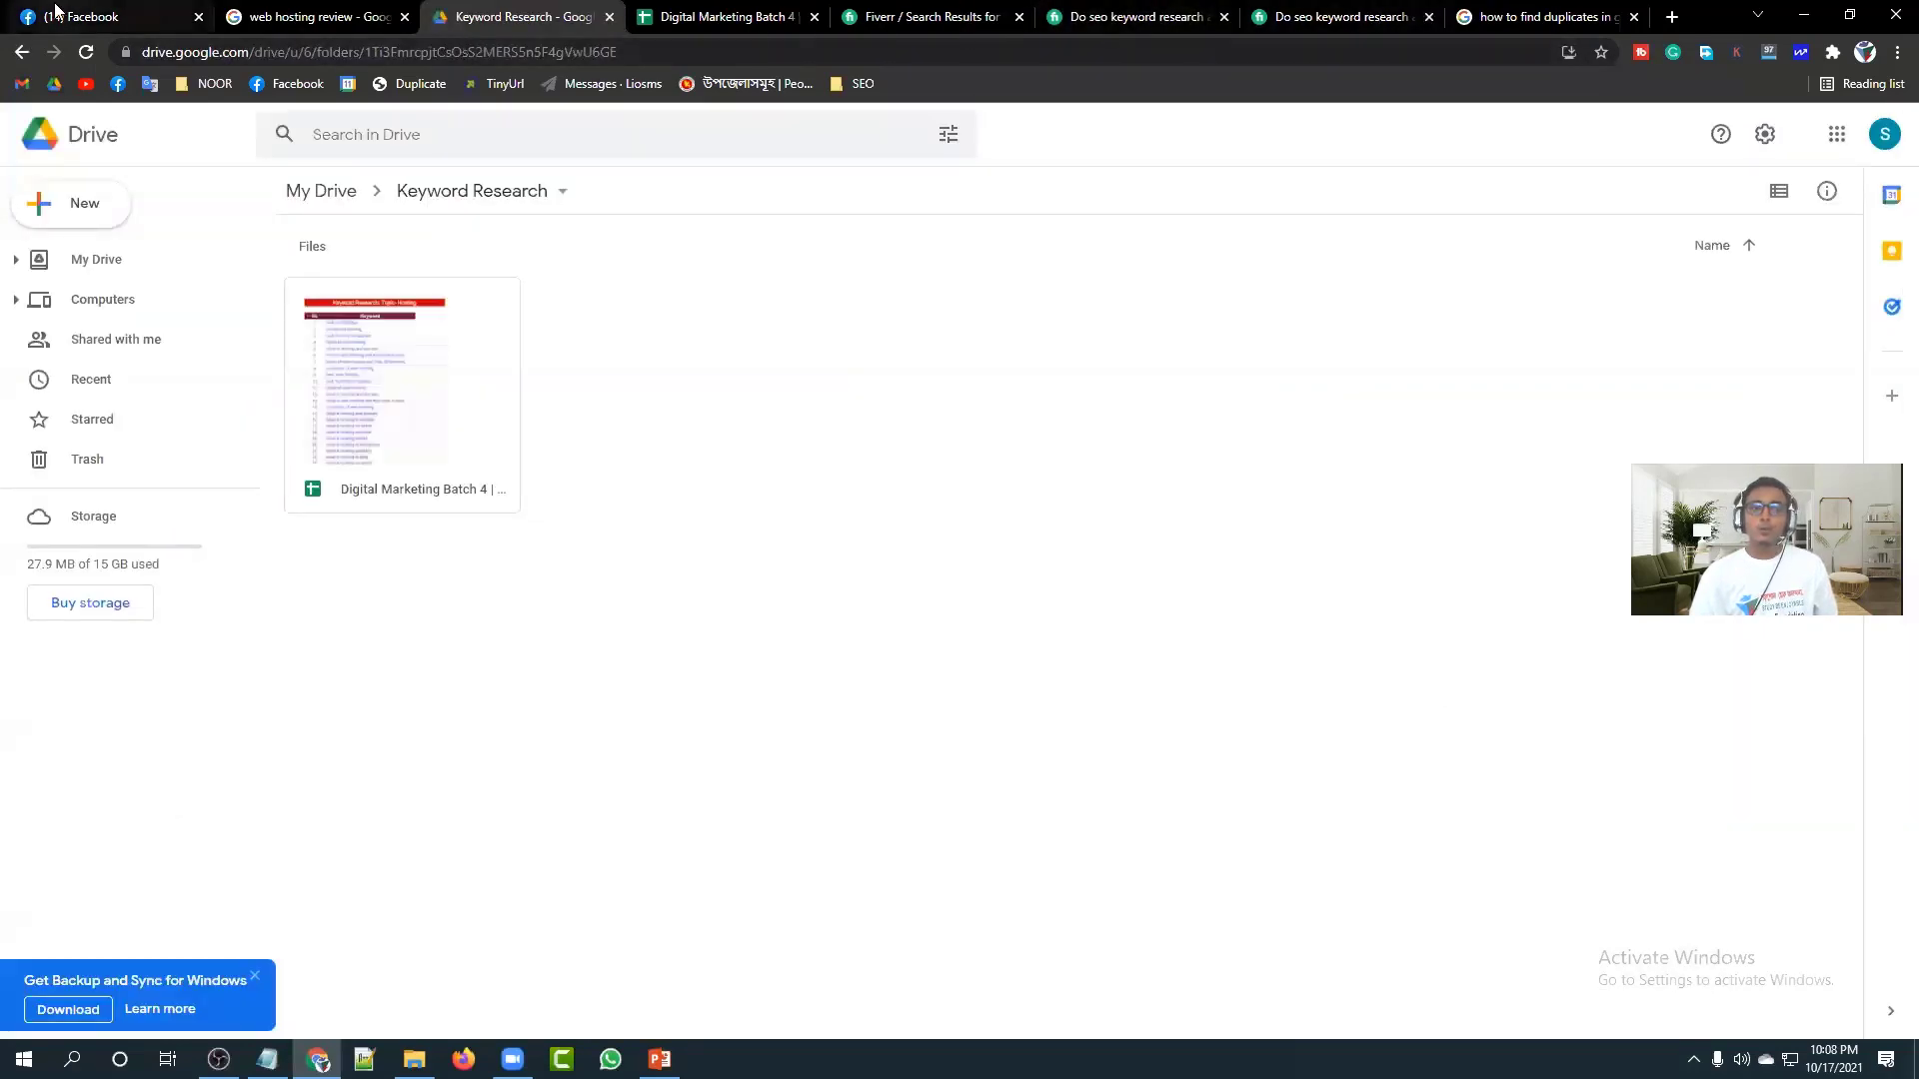
{"action": "left_click", "coordinate": [55, 10]}
{"action": "left_click", "coordinate": [1334, 10]}
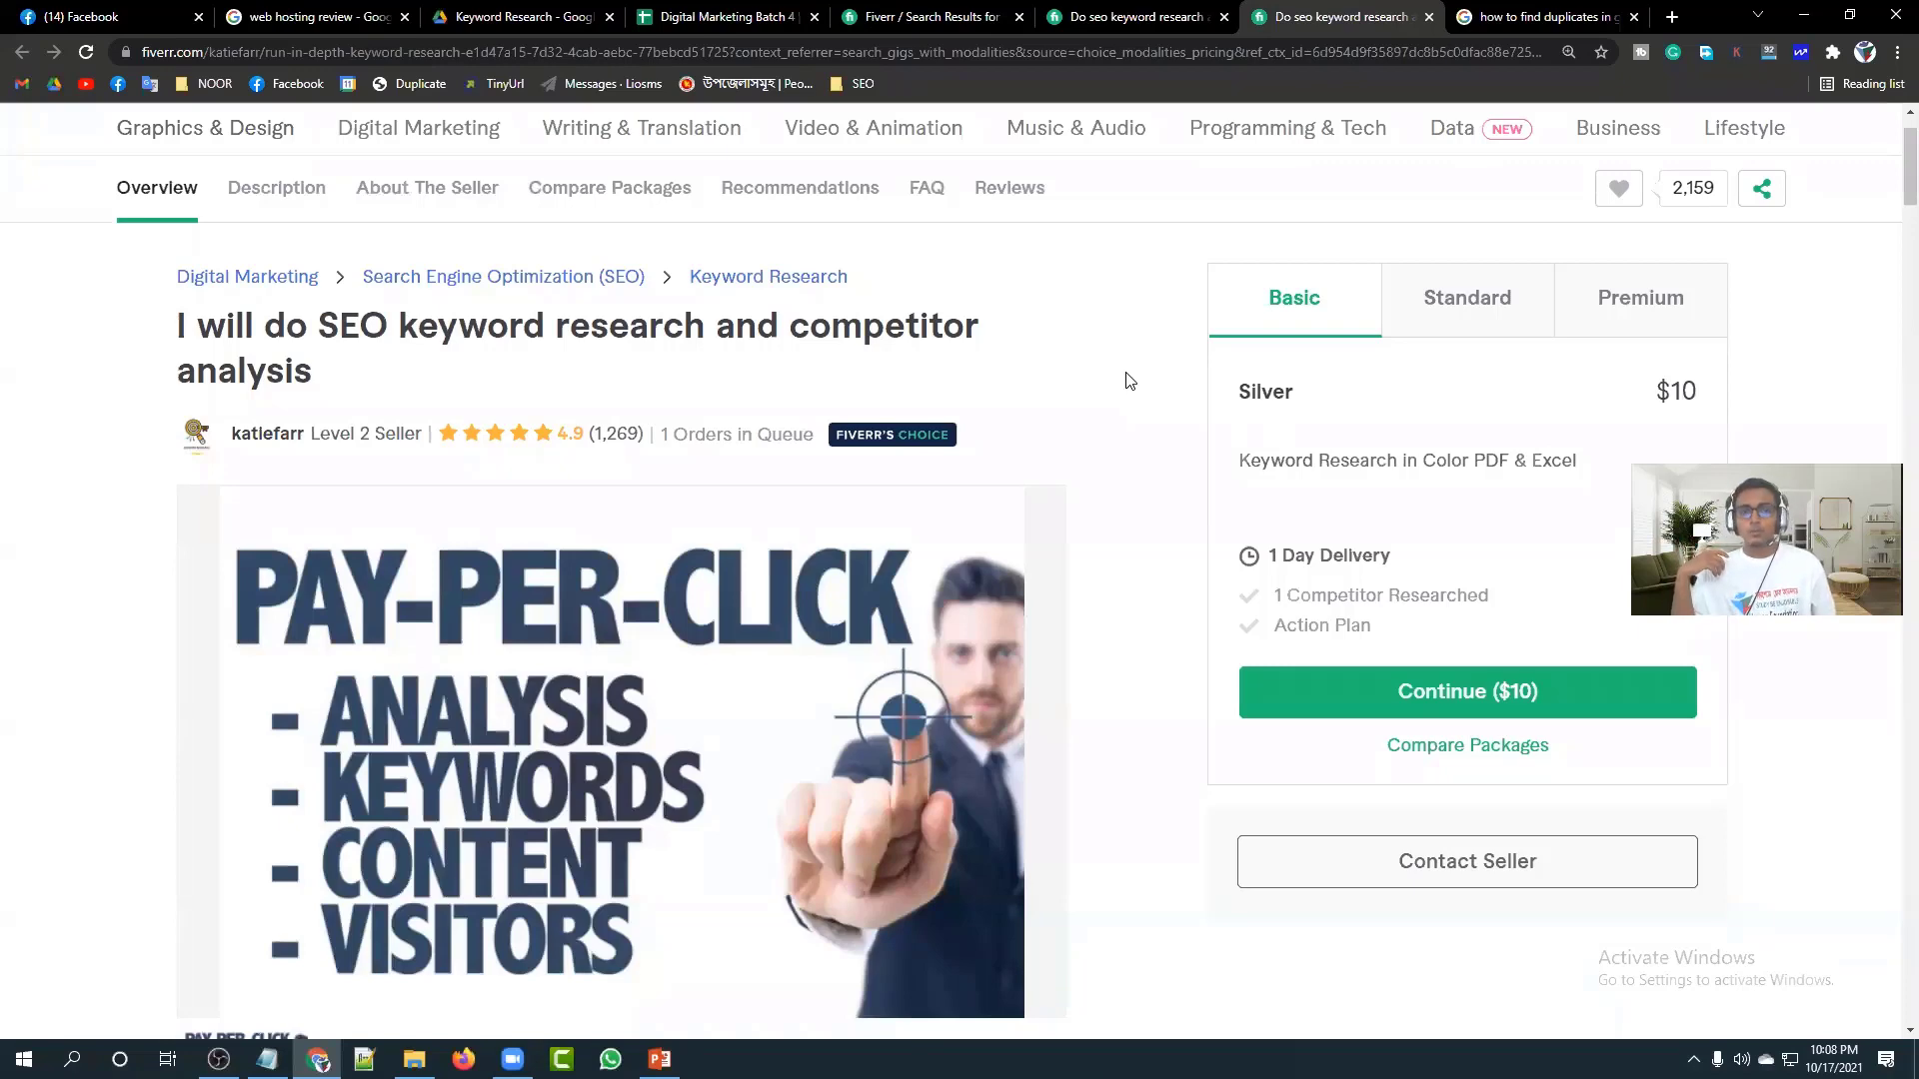
{"action": "scroll", "coordinate": [3, 435], "scroll_direction": "up", "scroll_amount": 1}
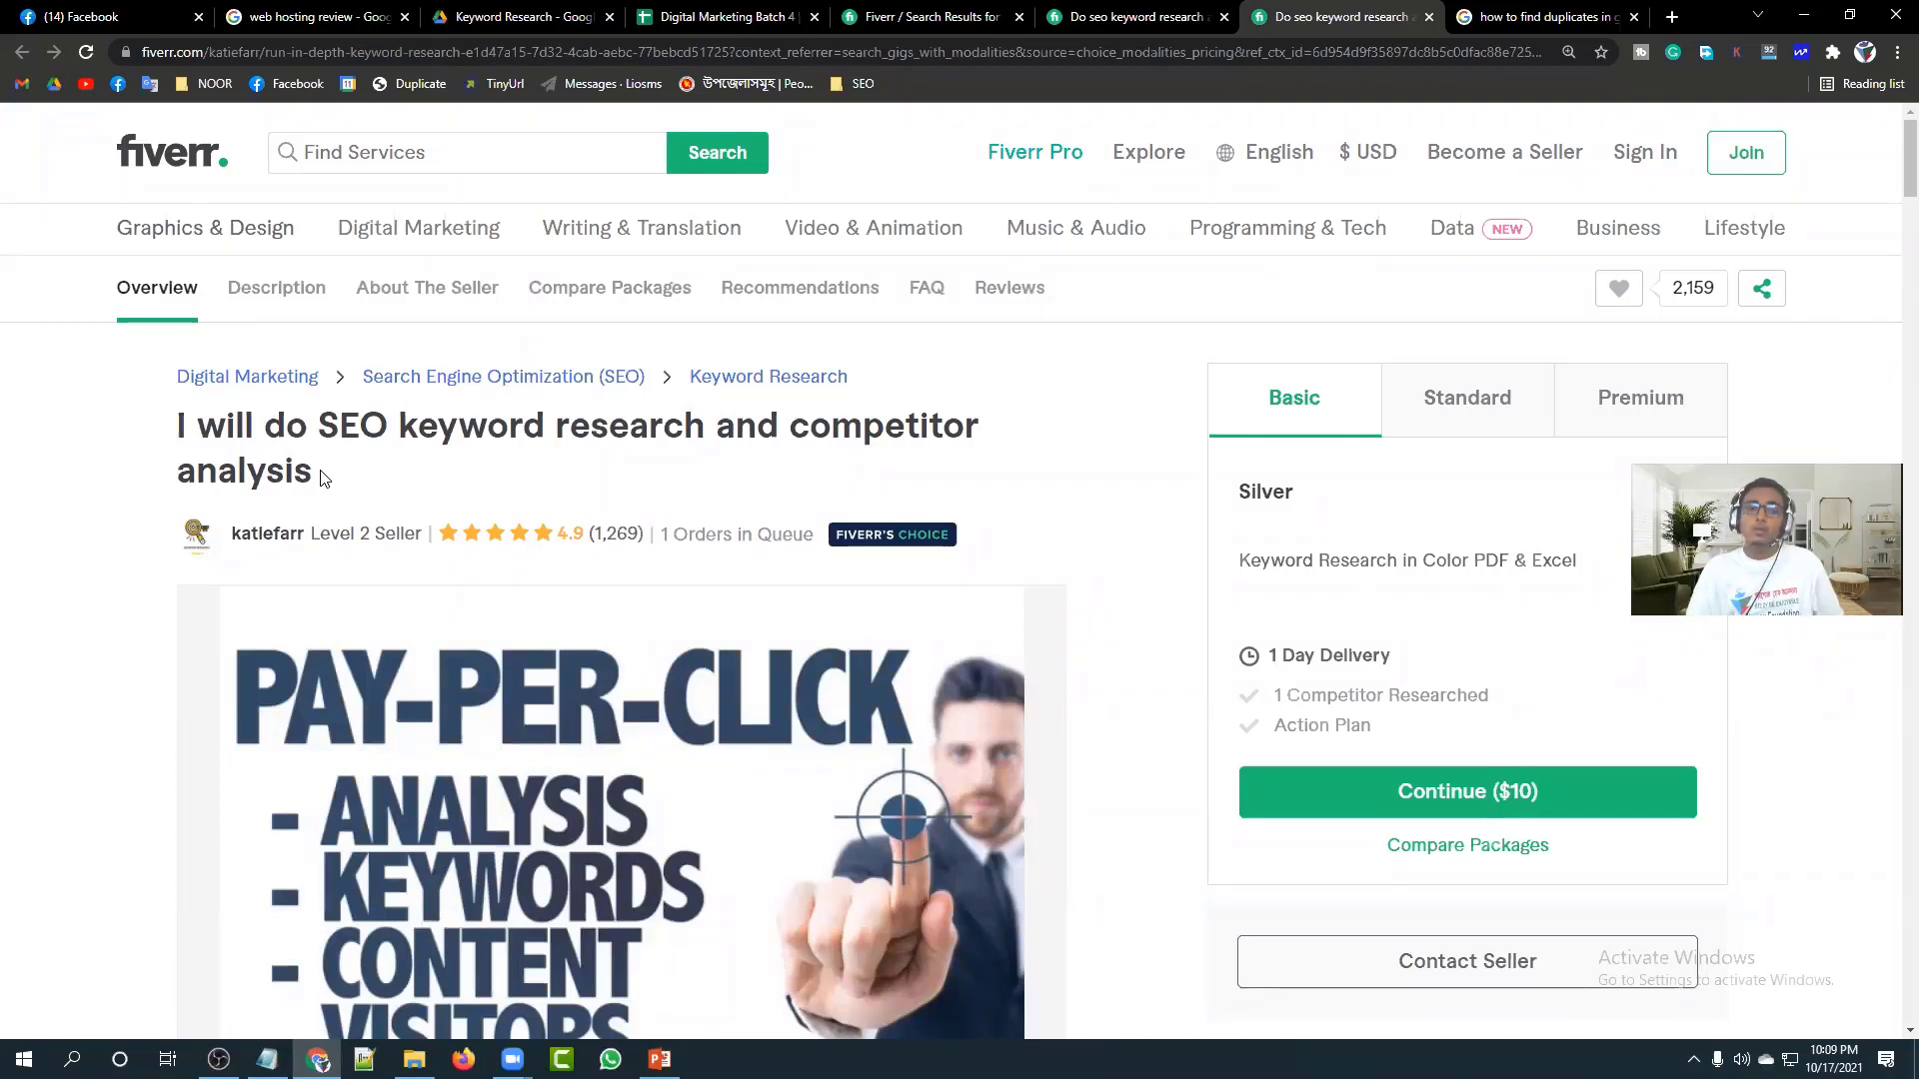
Return to the web hosting review search results, clear the long-tail keyword selection and review the whatsmyserp related keywords.
{"action": "left_click", "coordinate": [301, 10]}
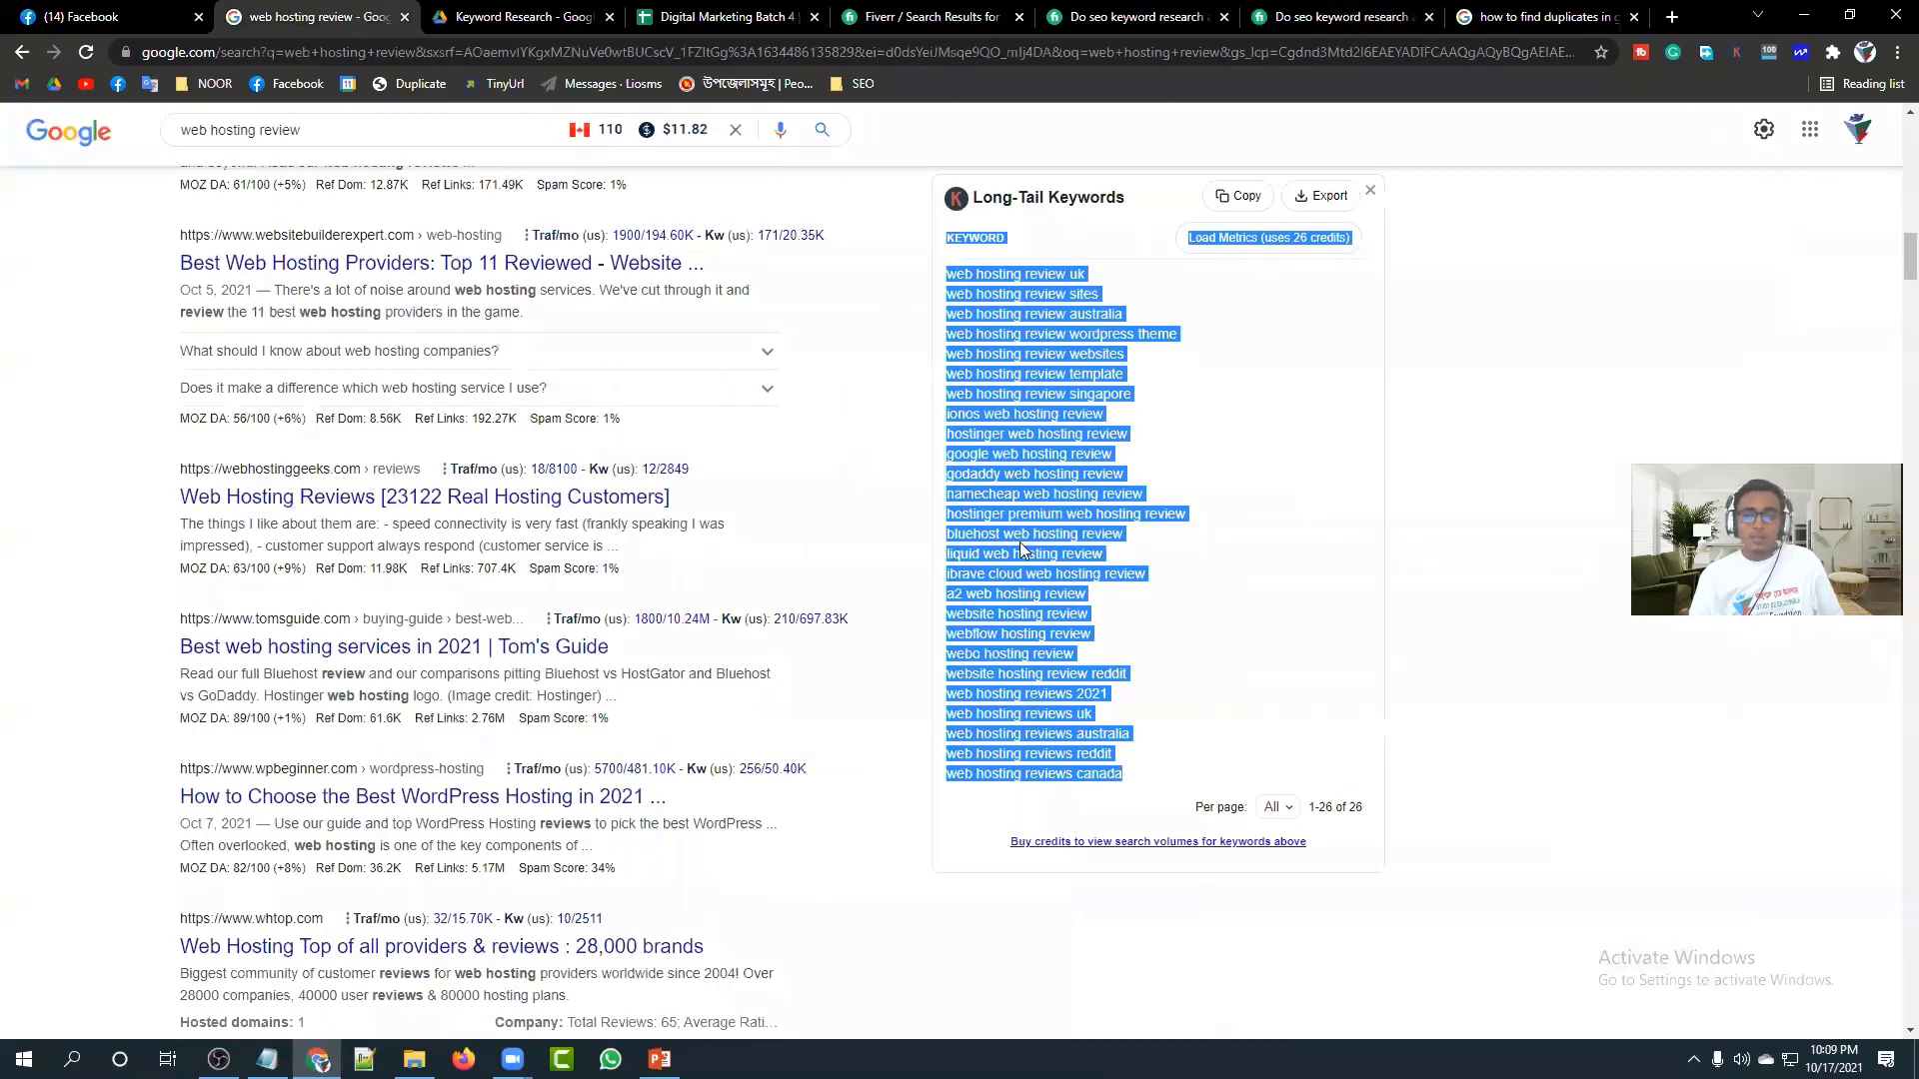
{"action": "left_click", "coordinate": [1290, 544]}
{"action": "scroll", "coordinate": [1159, 472], "scroll_direction": "up", "scroll_amount": 4}
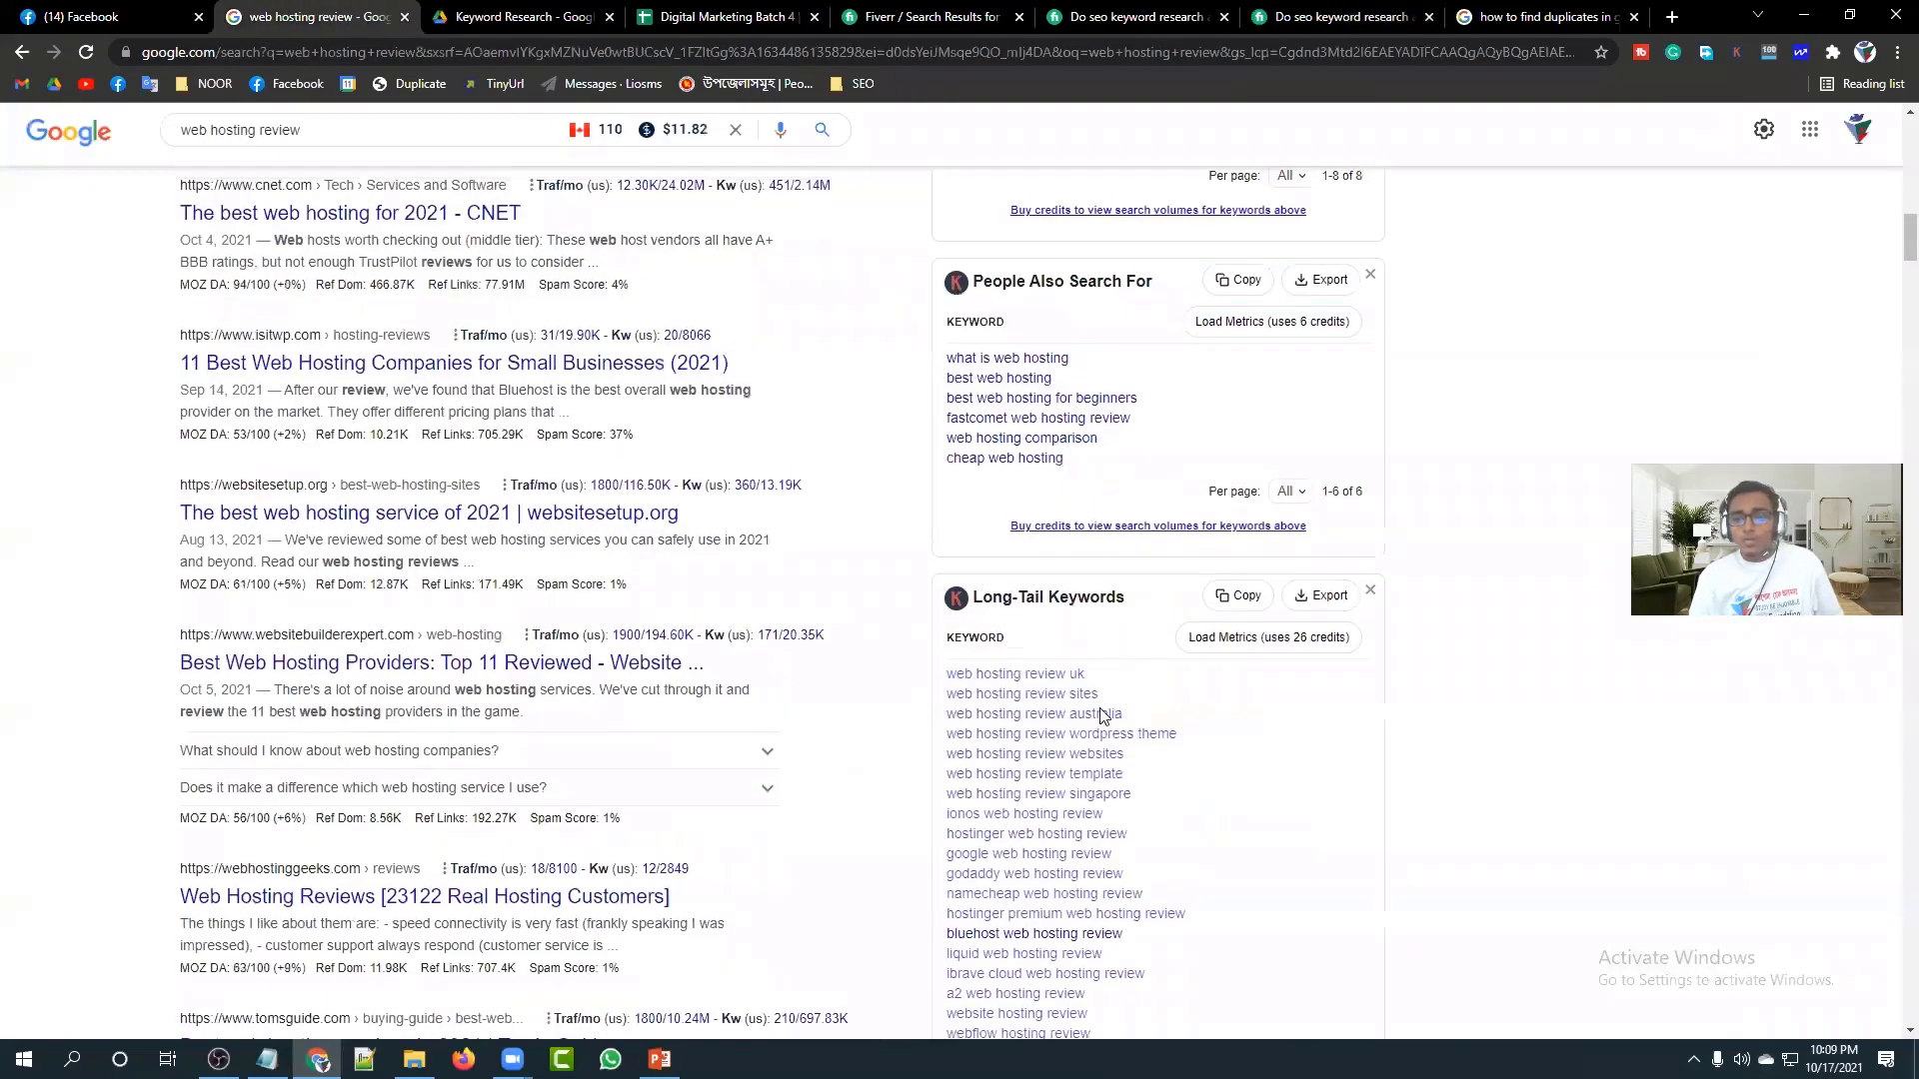
{"action": "scroll", "coordinate": [1103, 720], "scroll_direction": "up", "scroll_amount": 4}
{"action": "scroll", "coordinate": [1089, 680], "scroll_direction": "up", "scroll_amount": 8}
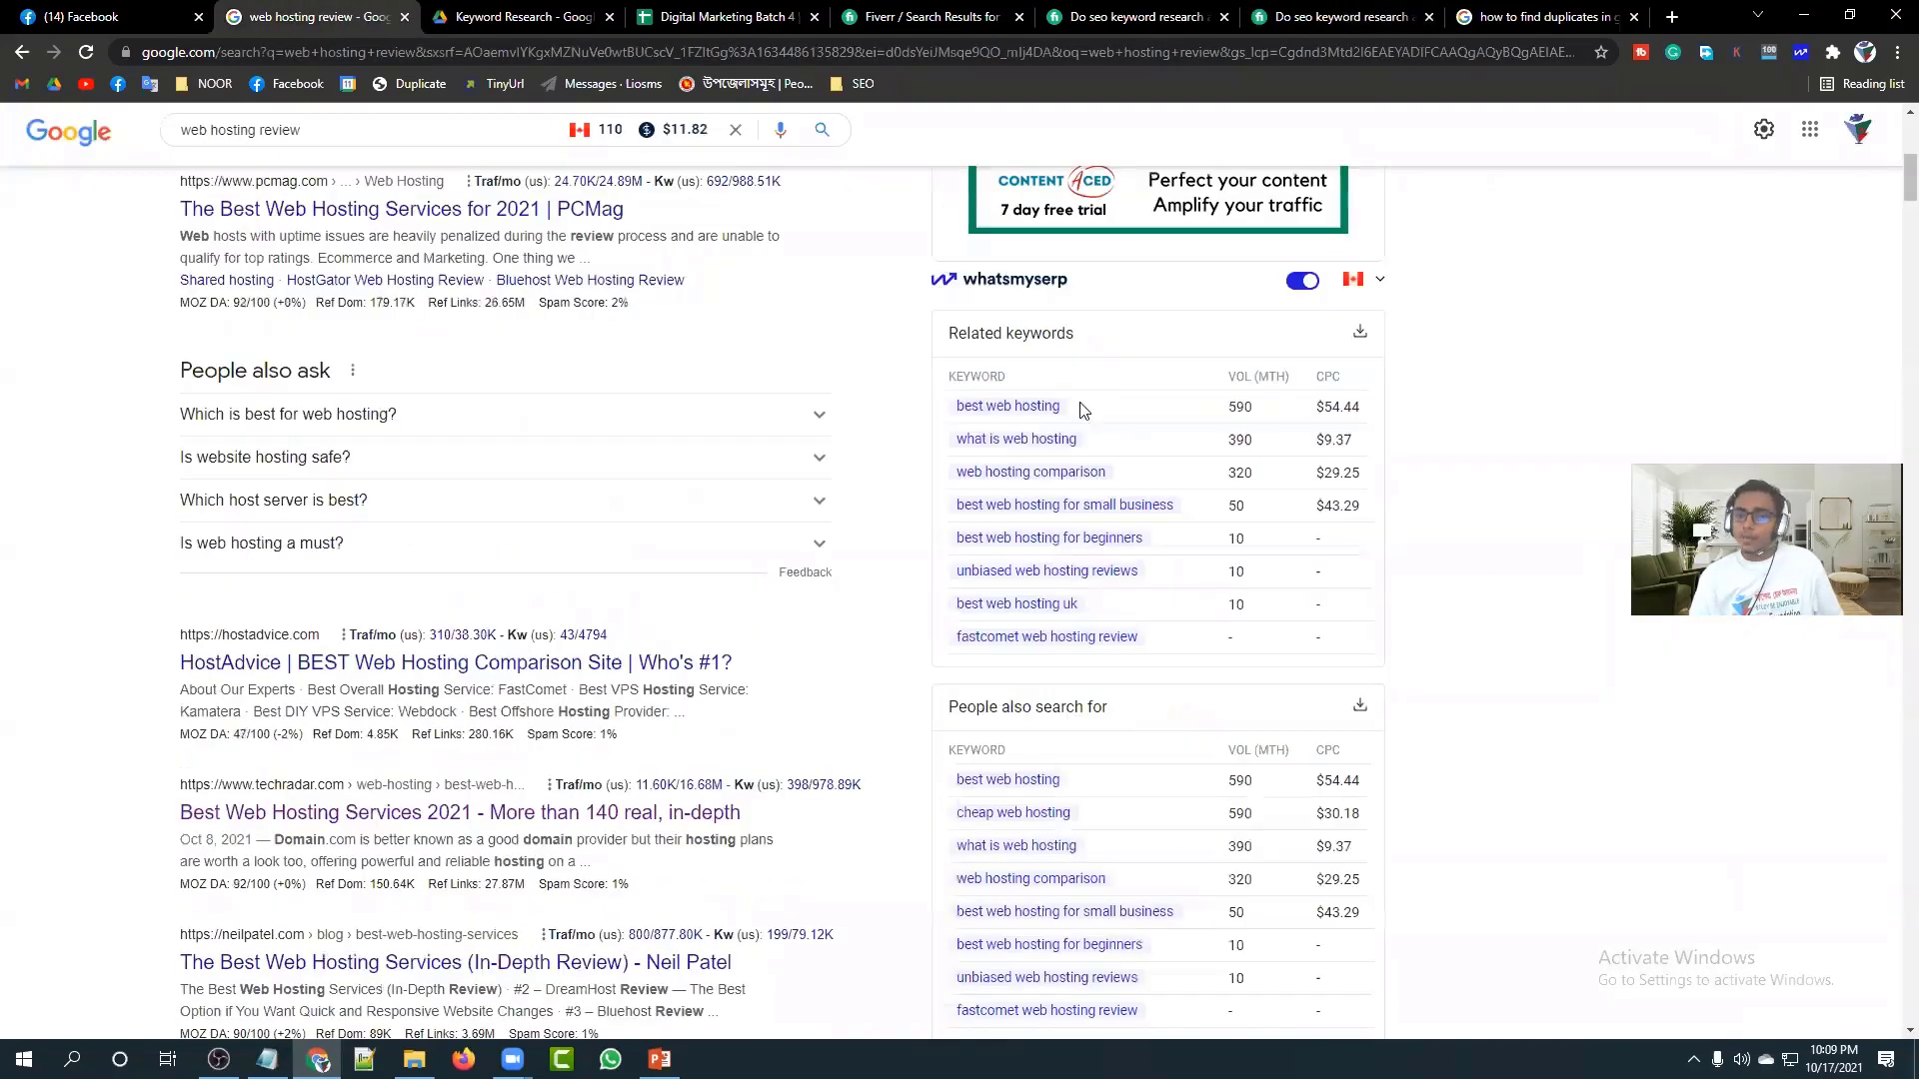
Examine the Keywords Everywhere related, People Also Search For and Long-Tail Keywords lists, including the long-tail list's per-page setting.
{"action": "scroll", "coordinate": [1160, 430], "scroll_direction": "down", "scroll_amount": 3}
{"action": "scroll", "coordinate": [1179, 489], "scroll_direction": "down", "scroll_amount": 8}
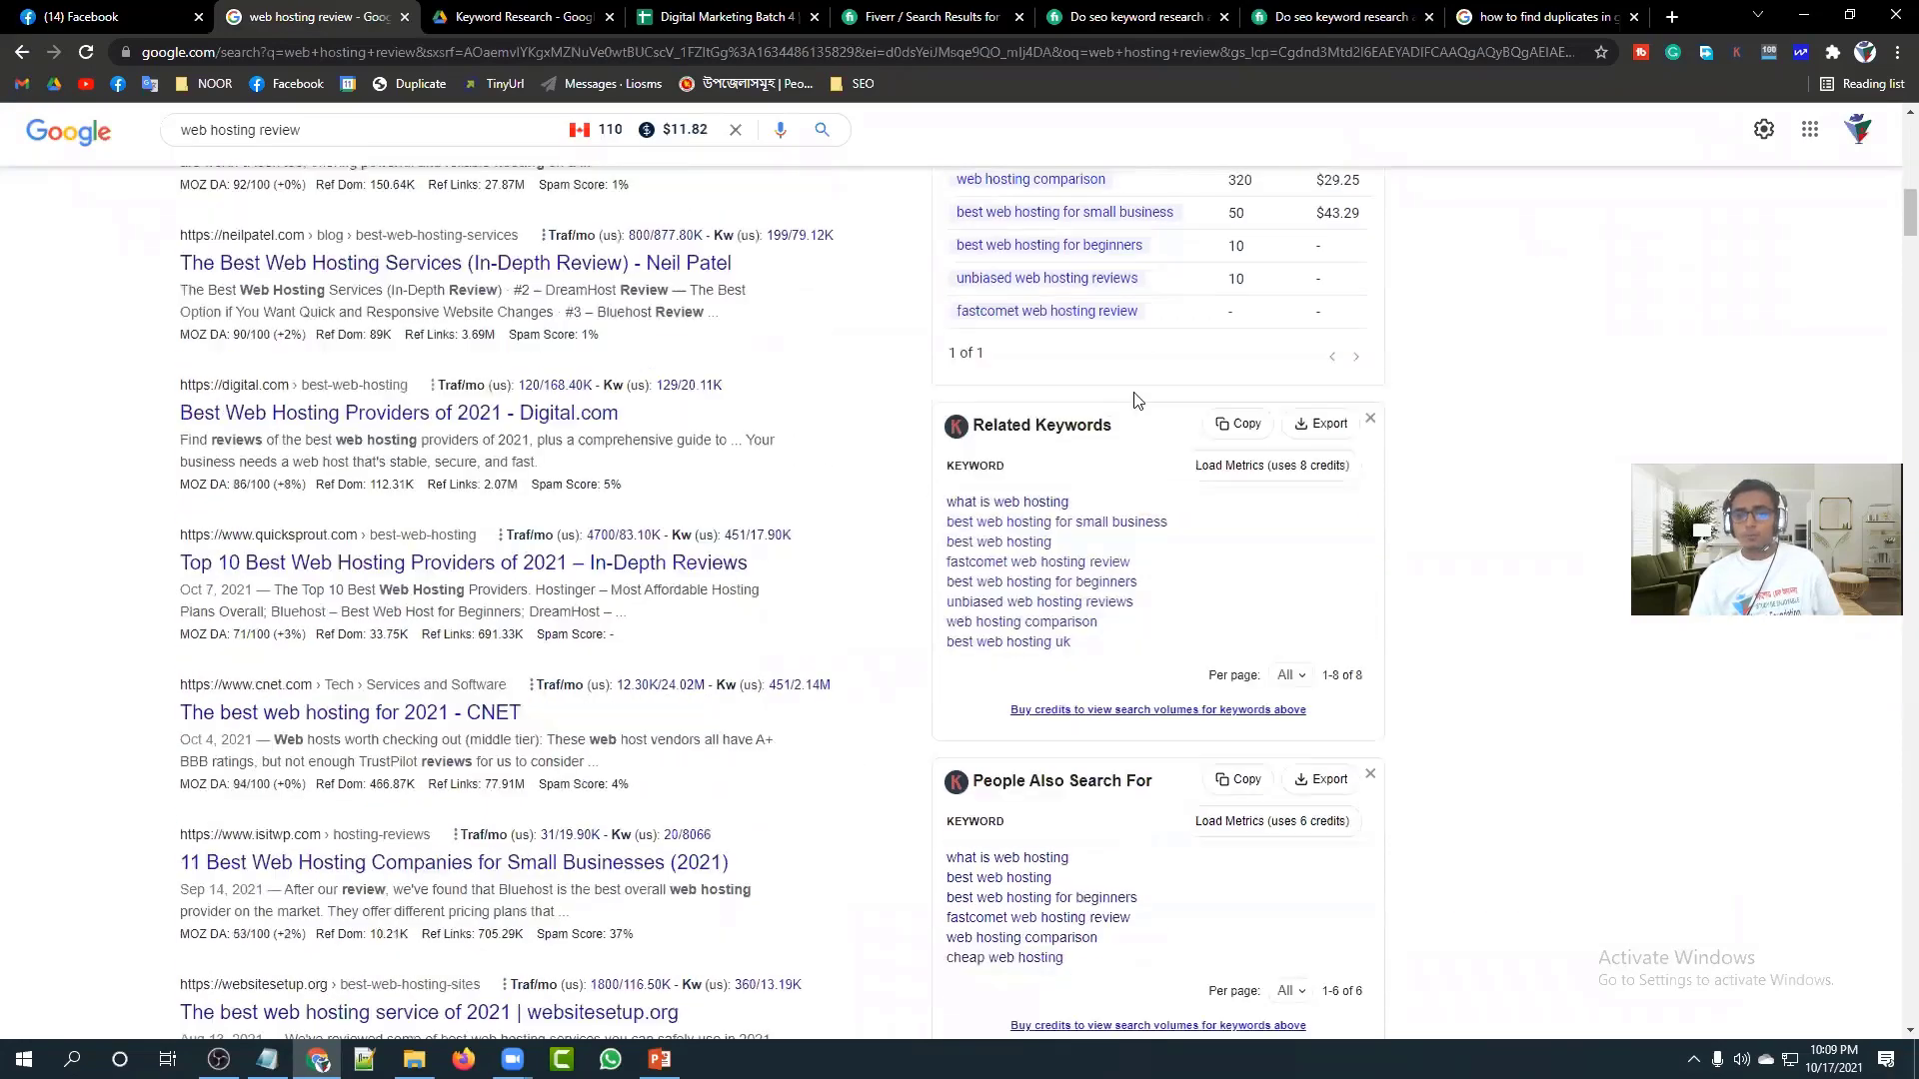
{"action": "scroll", "coordinate": [1173, 553], "scroll_direction": "down", "scroll_amount": 3}
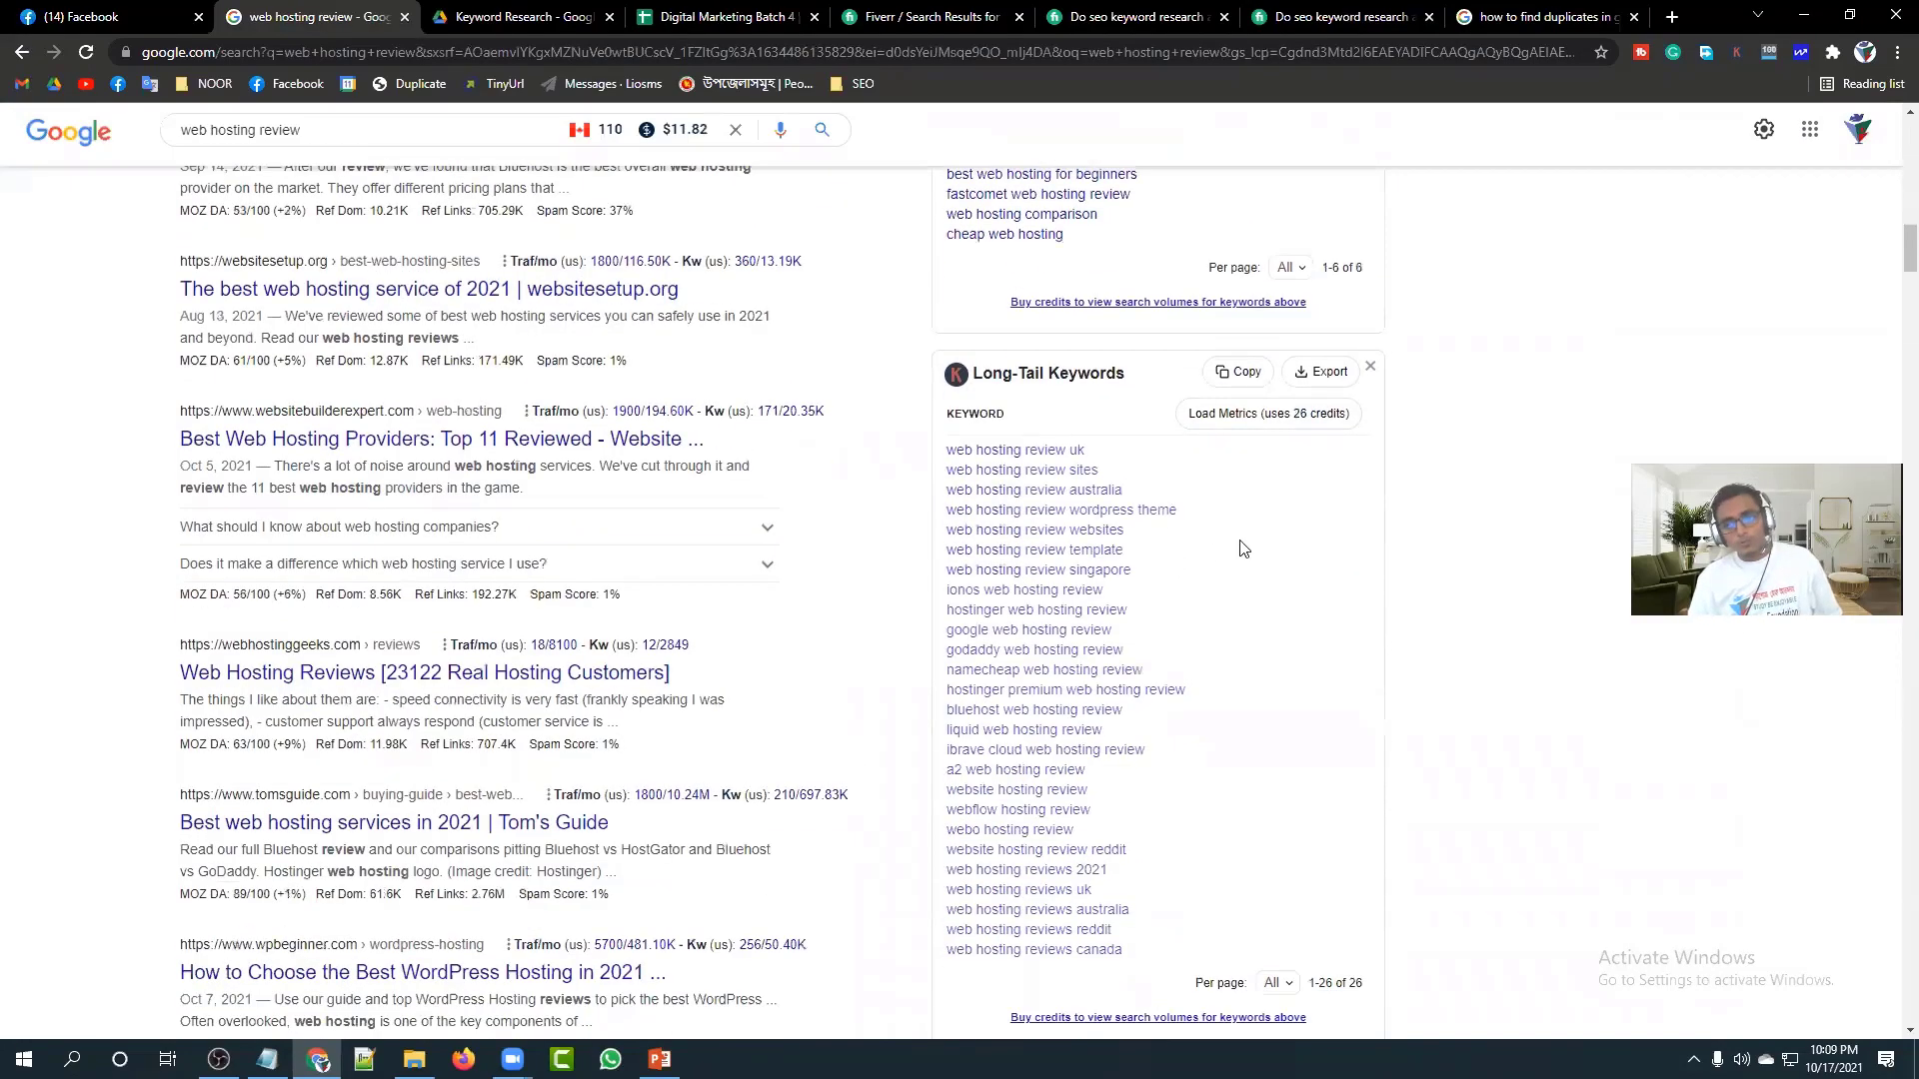
{"action": "scroll", "coordinate": [1242, 549], "scroll_direction": "down", "scroll_amount": 2}
{"action": "scroll", "coordinate": [1040, 250], "scroll_direction": "up", "scroll_amount": 2}
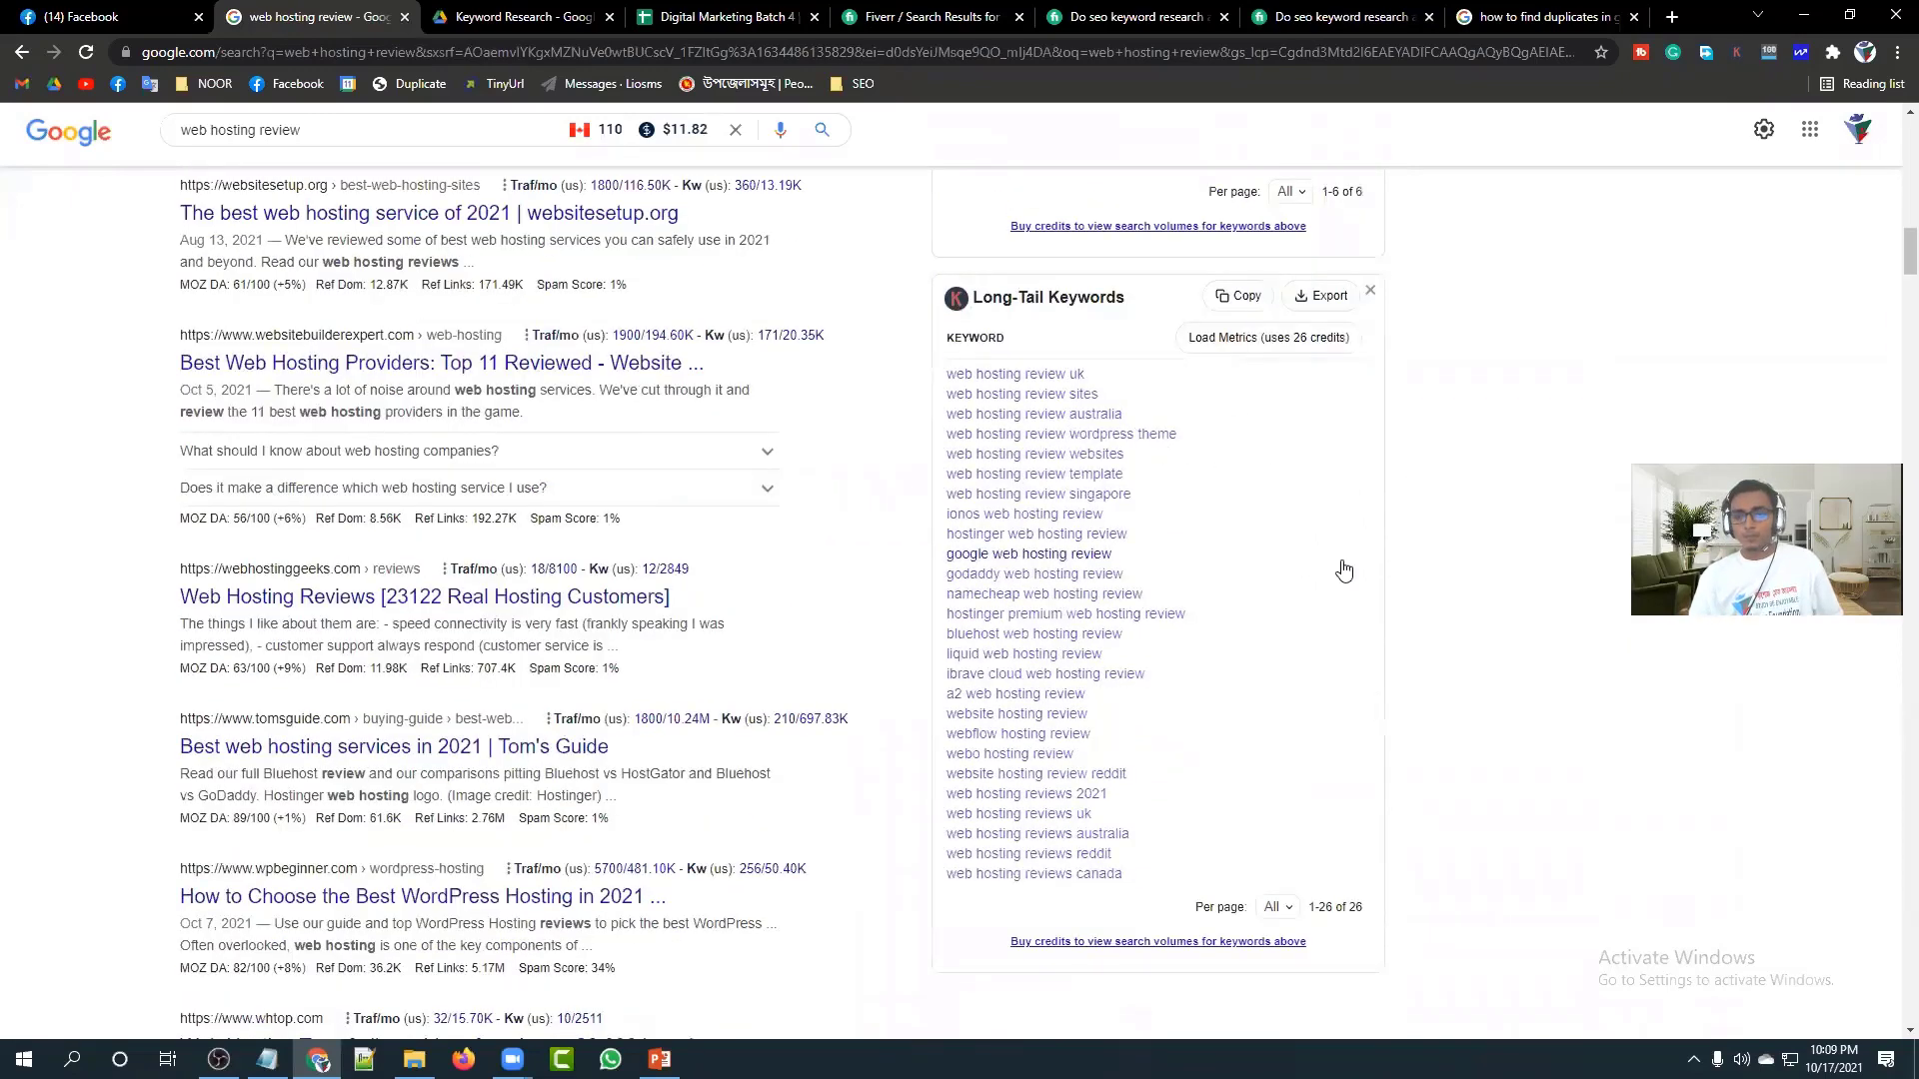
{"action": "left_click", "coordinate": [1290, 910]}
{"action": "left_click", "coordinate": [1292, 911]}
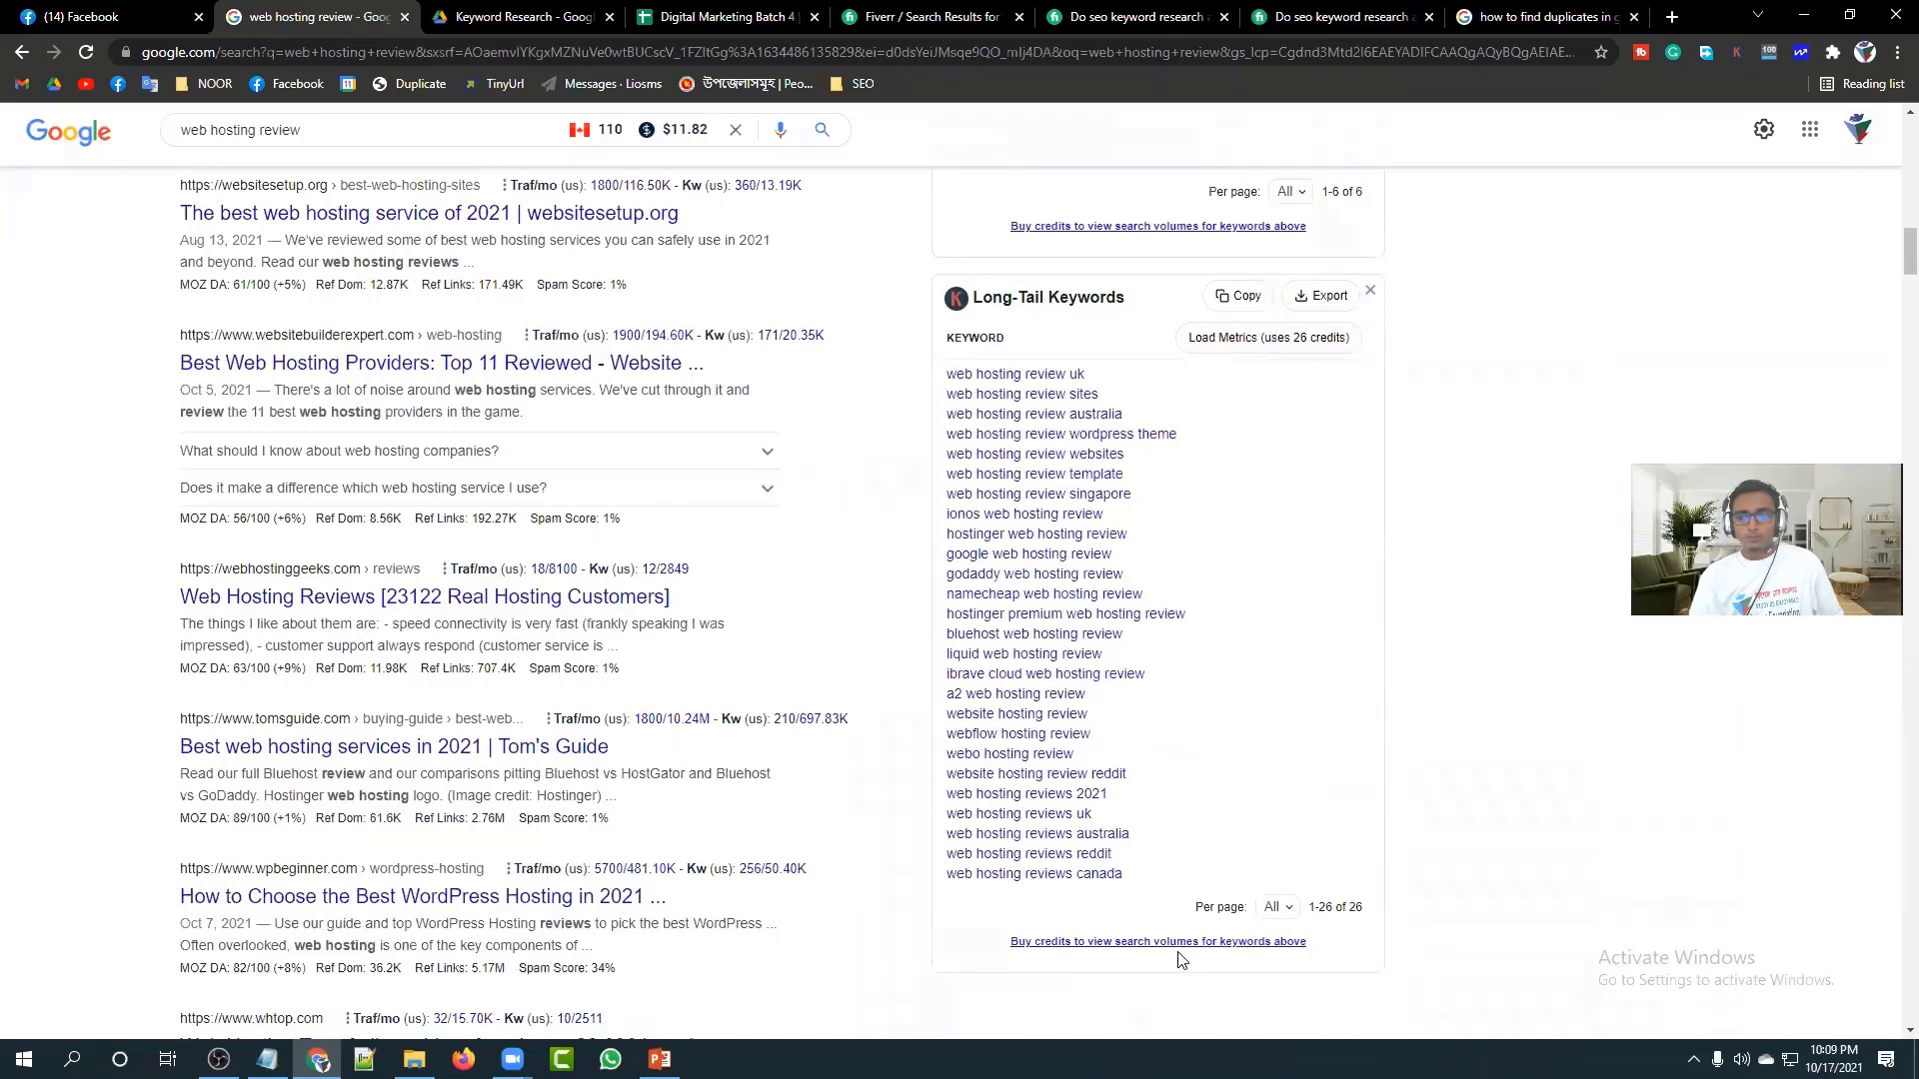
Open the Keywords Everywhere page for buying search-volume credits and examine the prices of its credit packages.
{"action": "left_click", "coordinate": [1091, 944]}
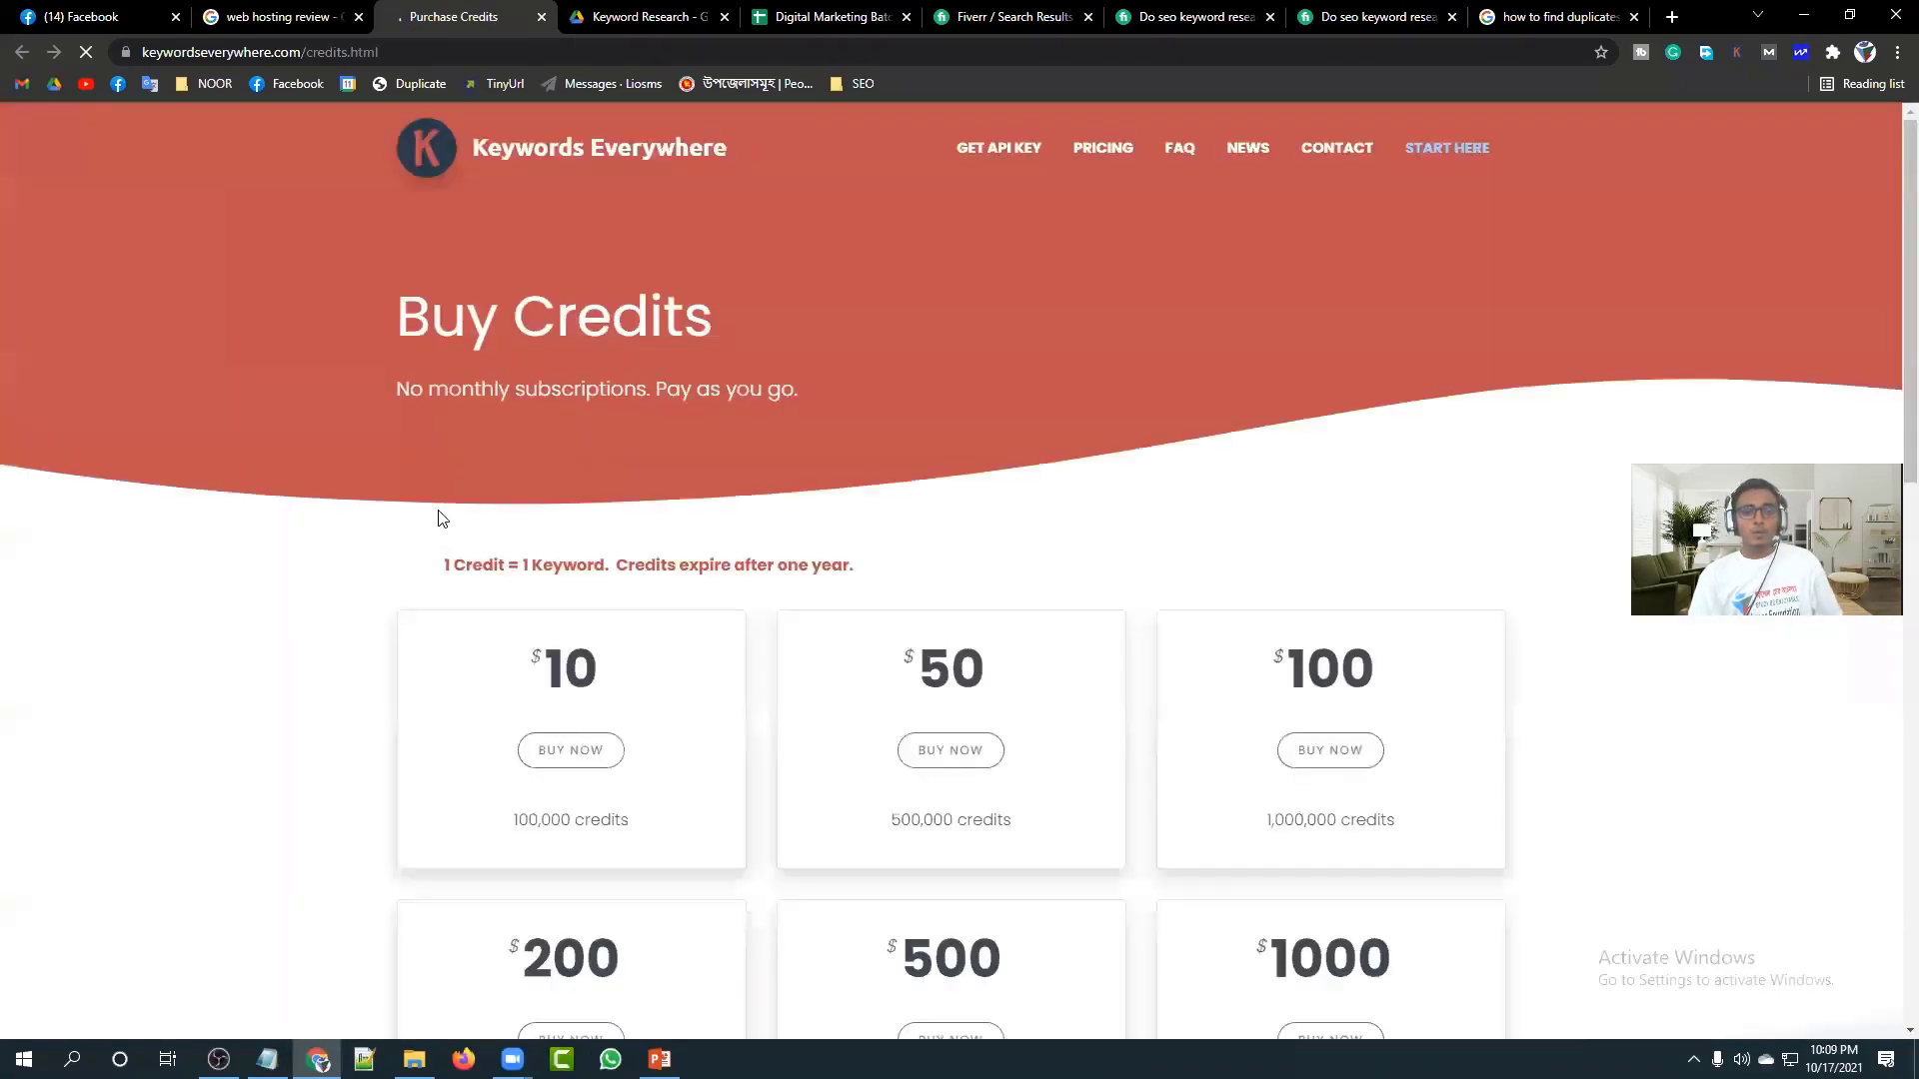
{"action": "scroll", "coordinate": [939, 582], "scroll_direction": "down", "scroll_amount": 3}
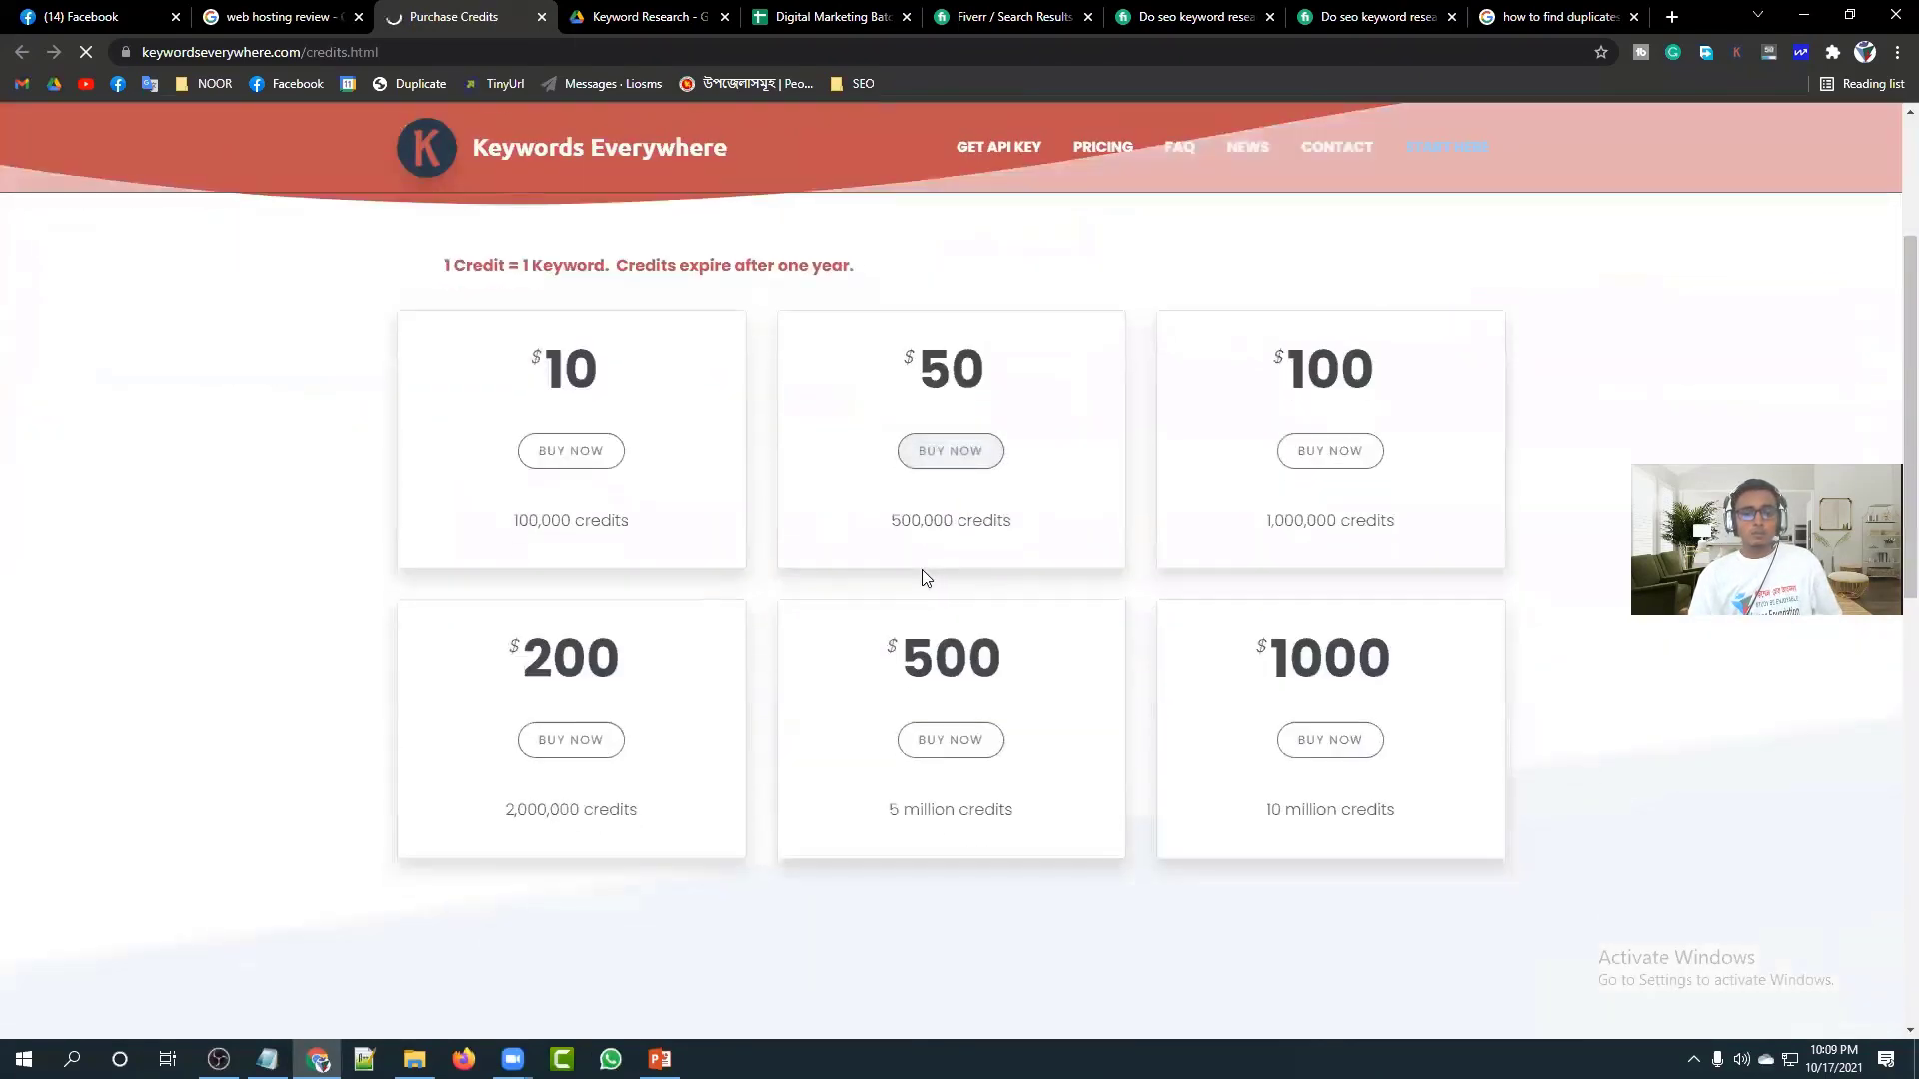
{"action": "double_click", "coordinate": [988, 382]}
{"action": "left_click", "coordinate": [1346, 376]}
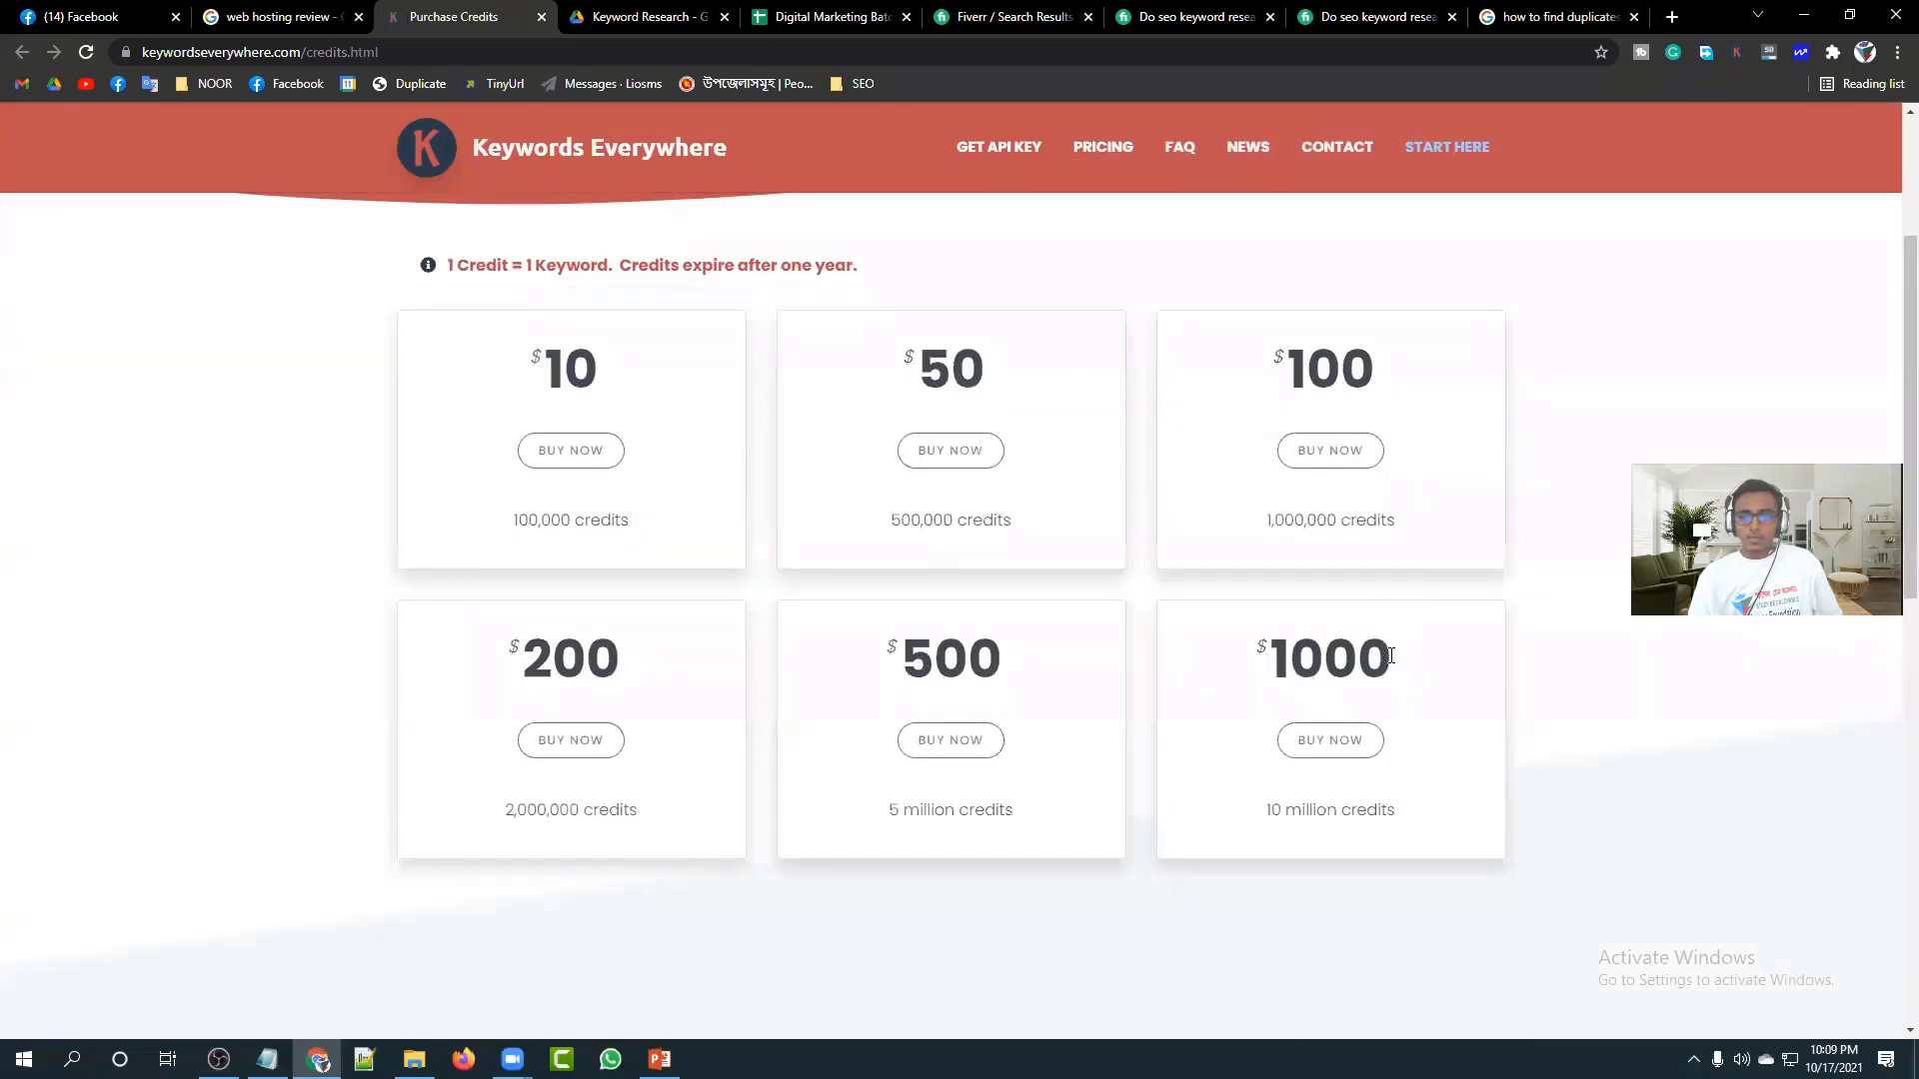
{"action": "left_click_drag", "start_coordinate": [1391, 656], "coordinate": [1301, 663]}
{"action": "left_click", "coordinate": [1229, 676]}
{"action": "left_click_drag", "start_coordinate": [1029, 682], "coordinate": [897, 658]}
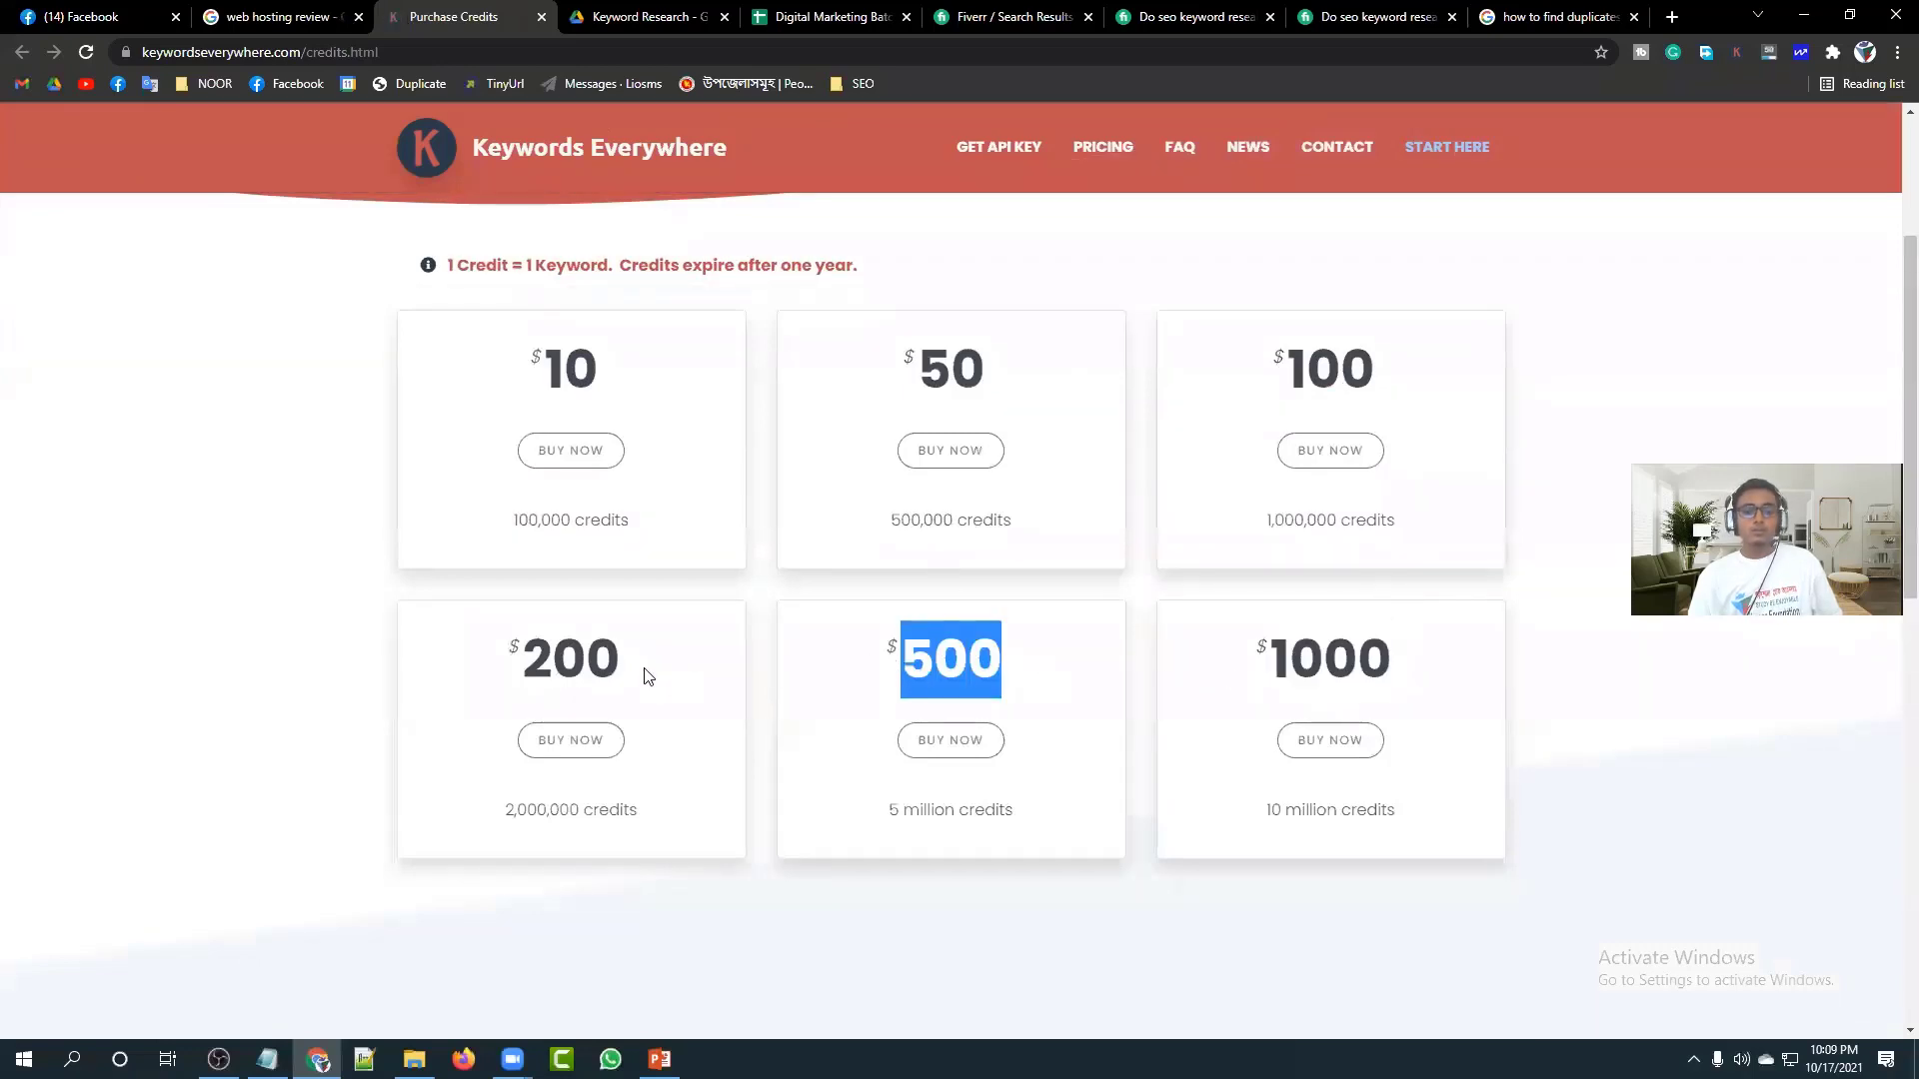
{"action": "left_click_drag", "start_coordinate": [645, 677], "coordinate": [440, 675]}
{"action": "left_click_drag", "start_coordinate": [626, 369], "coordinate": [536, 366]}
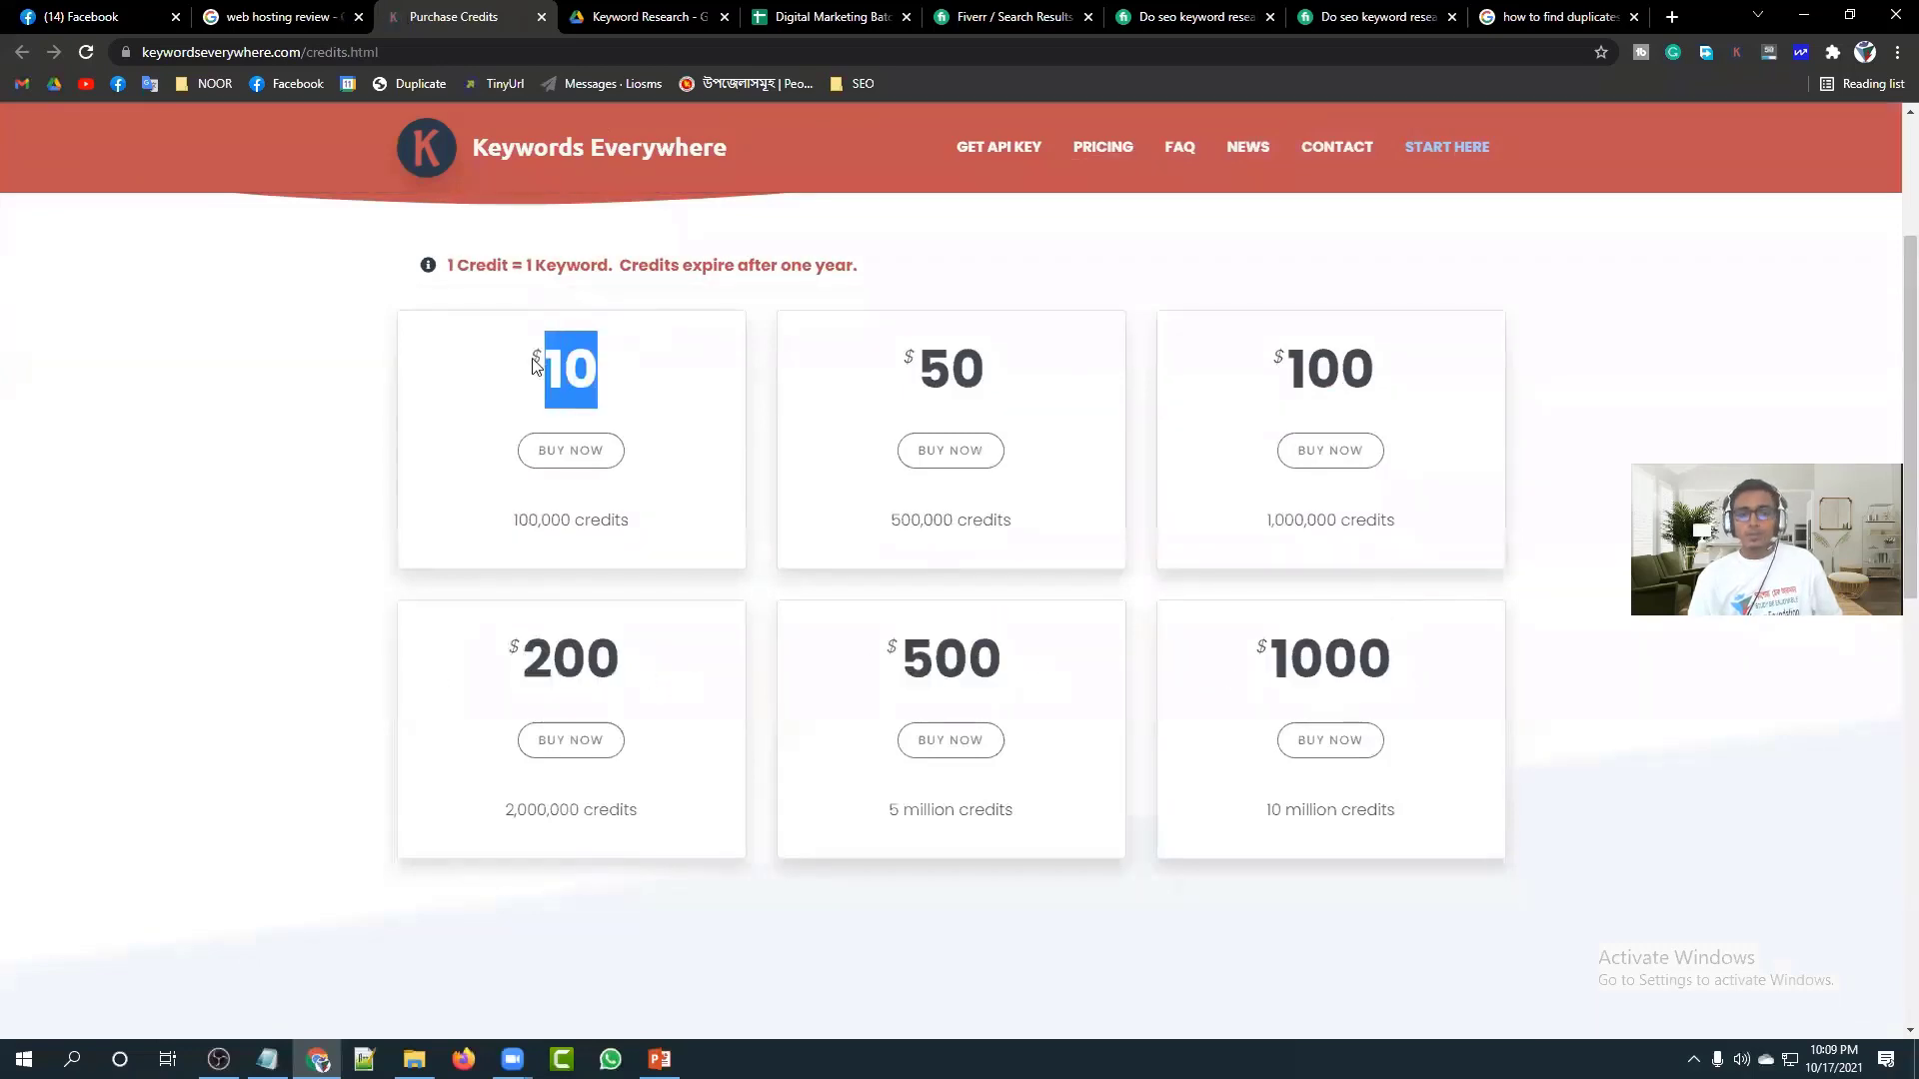
{"action": "left_click", "coordinate": [268, 406]}
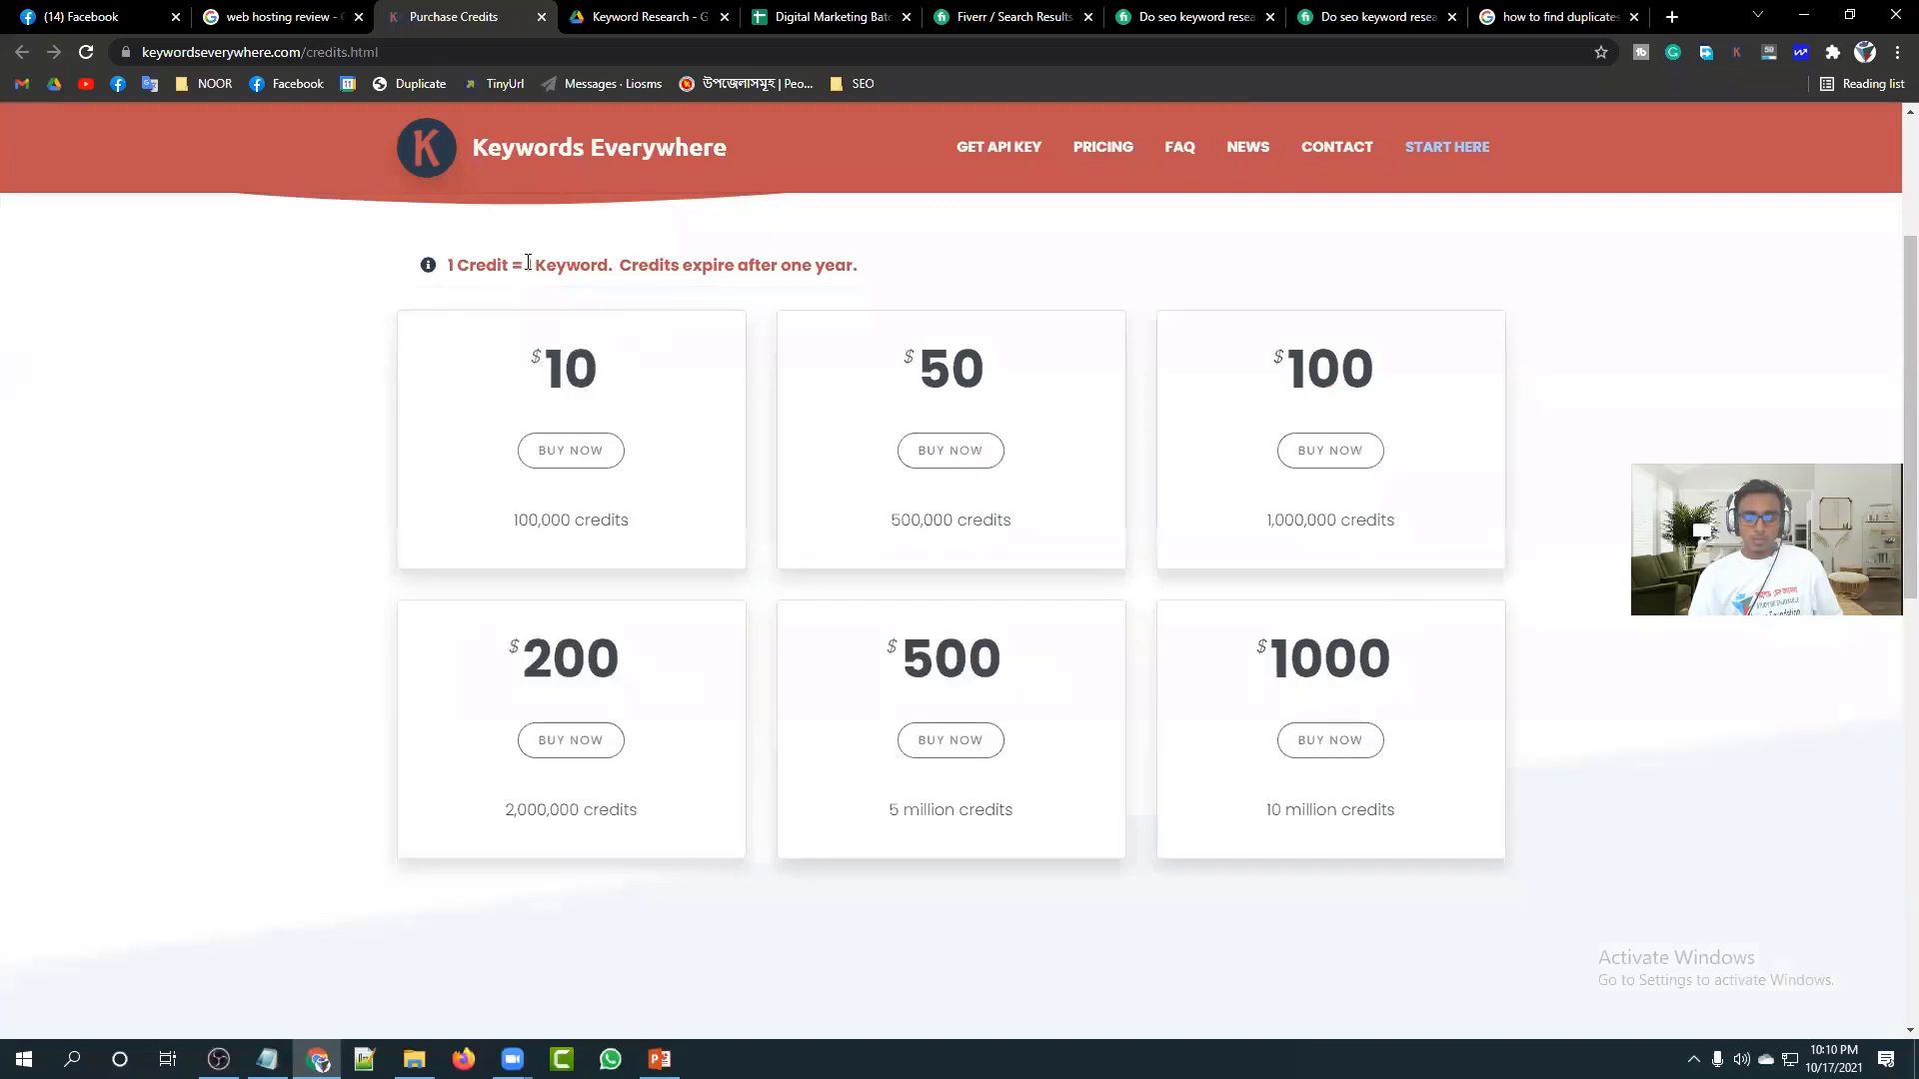
Check how many keywords one credit covers and how many credits the $10 package includes.
{"action": "left_click_drag", "start_coordinate": [527, 261], "coordinate": [608, 258]}
{"action": "left_click", "coordinate": [607, 257]}
{"action": "left_click_drag", "start_coordinate": [629, 522], "coordinate": [513, 523]}
{"action": "left_click", "coordinate": [514, 523]}
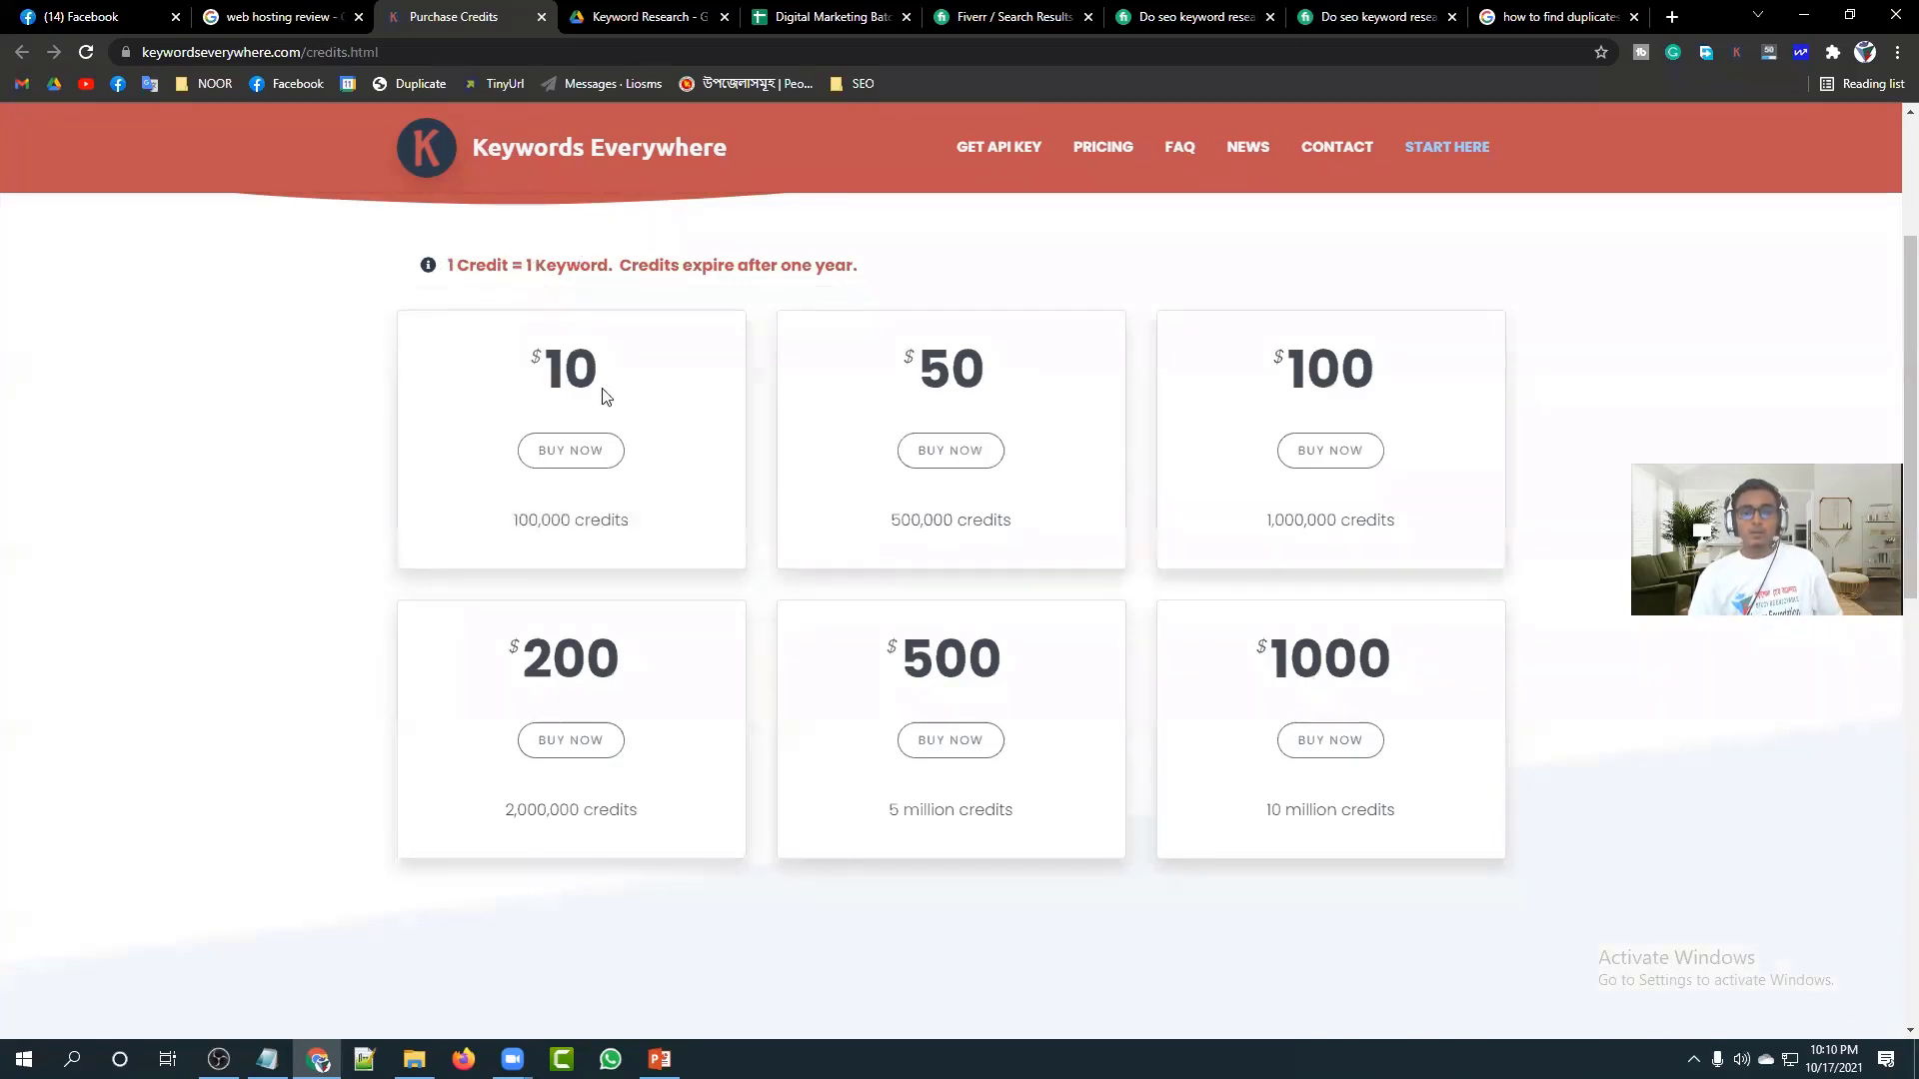
{"action": "left_click_drag", "start_coordinate": [603, 396], "coordinate": [540, 379]}
{"action": "left_click", "coordinate": [595, 538]}
{"action": "left_click_drag", "start_coordinate": [635, 524], "coordinate": [519, 521]}
{"action": "left_click", "coordinate": [519, 520]}
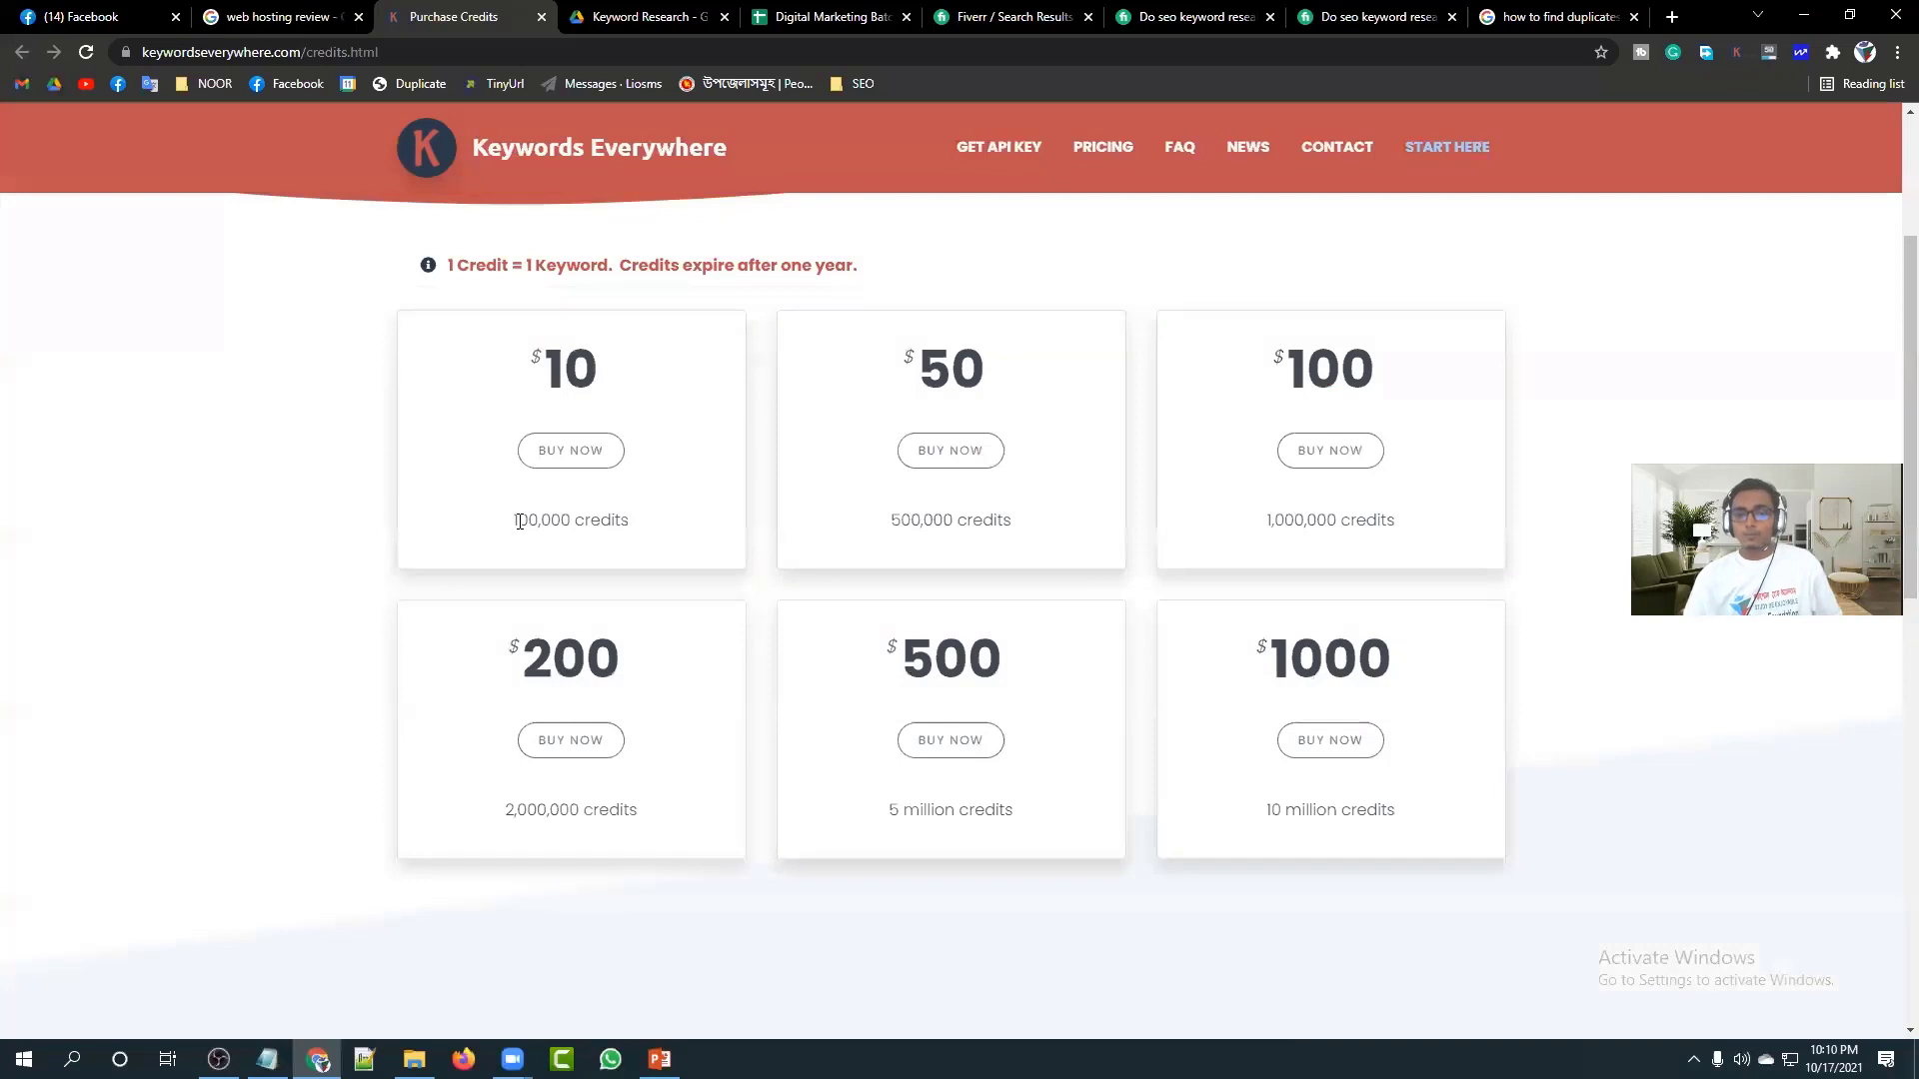
Check the $50 package's price and credit amount, along with the $1000, $500 and $200 package prices.
{"action": "left_click_drag", "start_coordinate": [985, 362], "coordinate": [915, 378]}
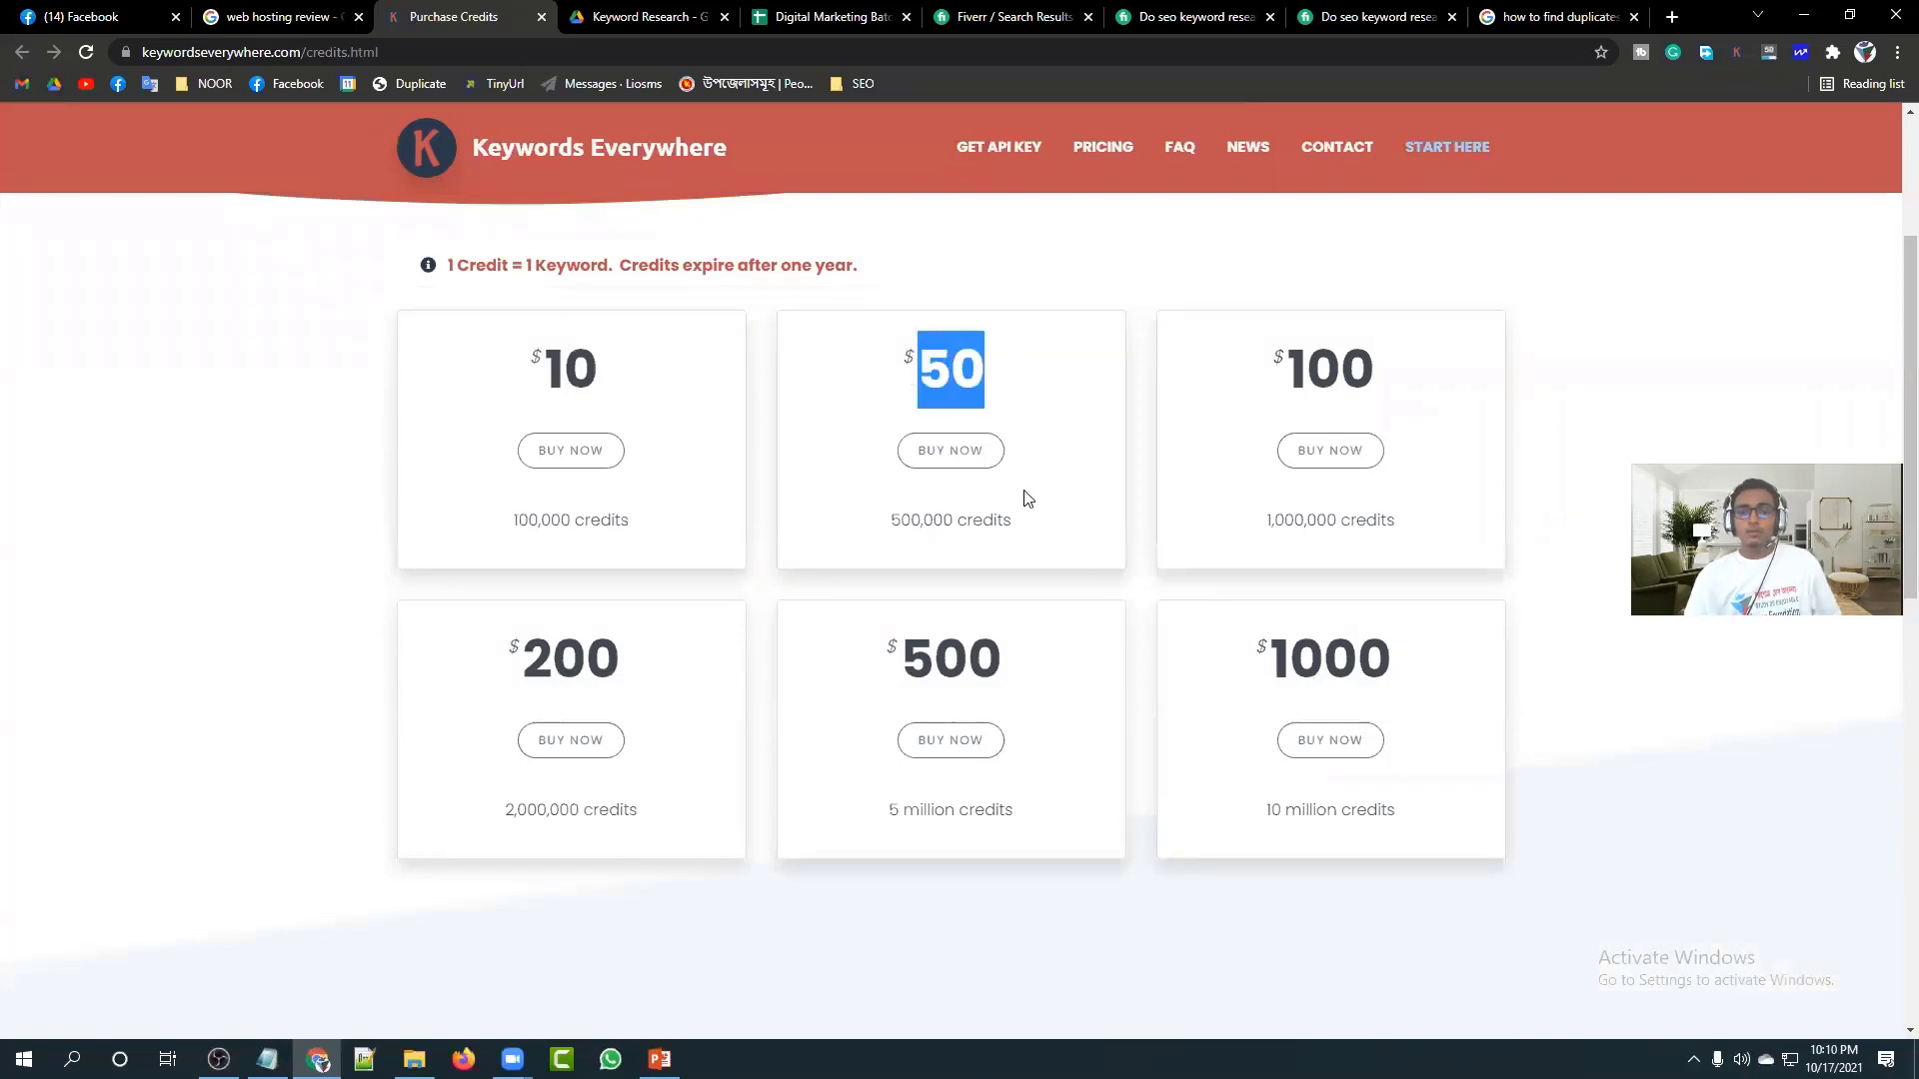
{"action": "left_click_drag", "start_coordinate": [1017, 526], "coordinate": [865, 534]}
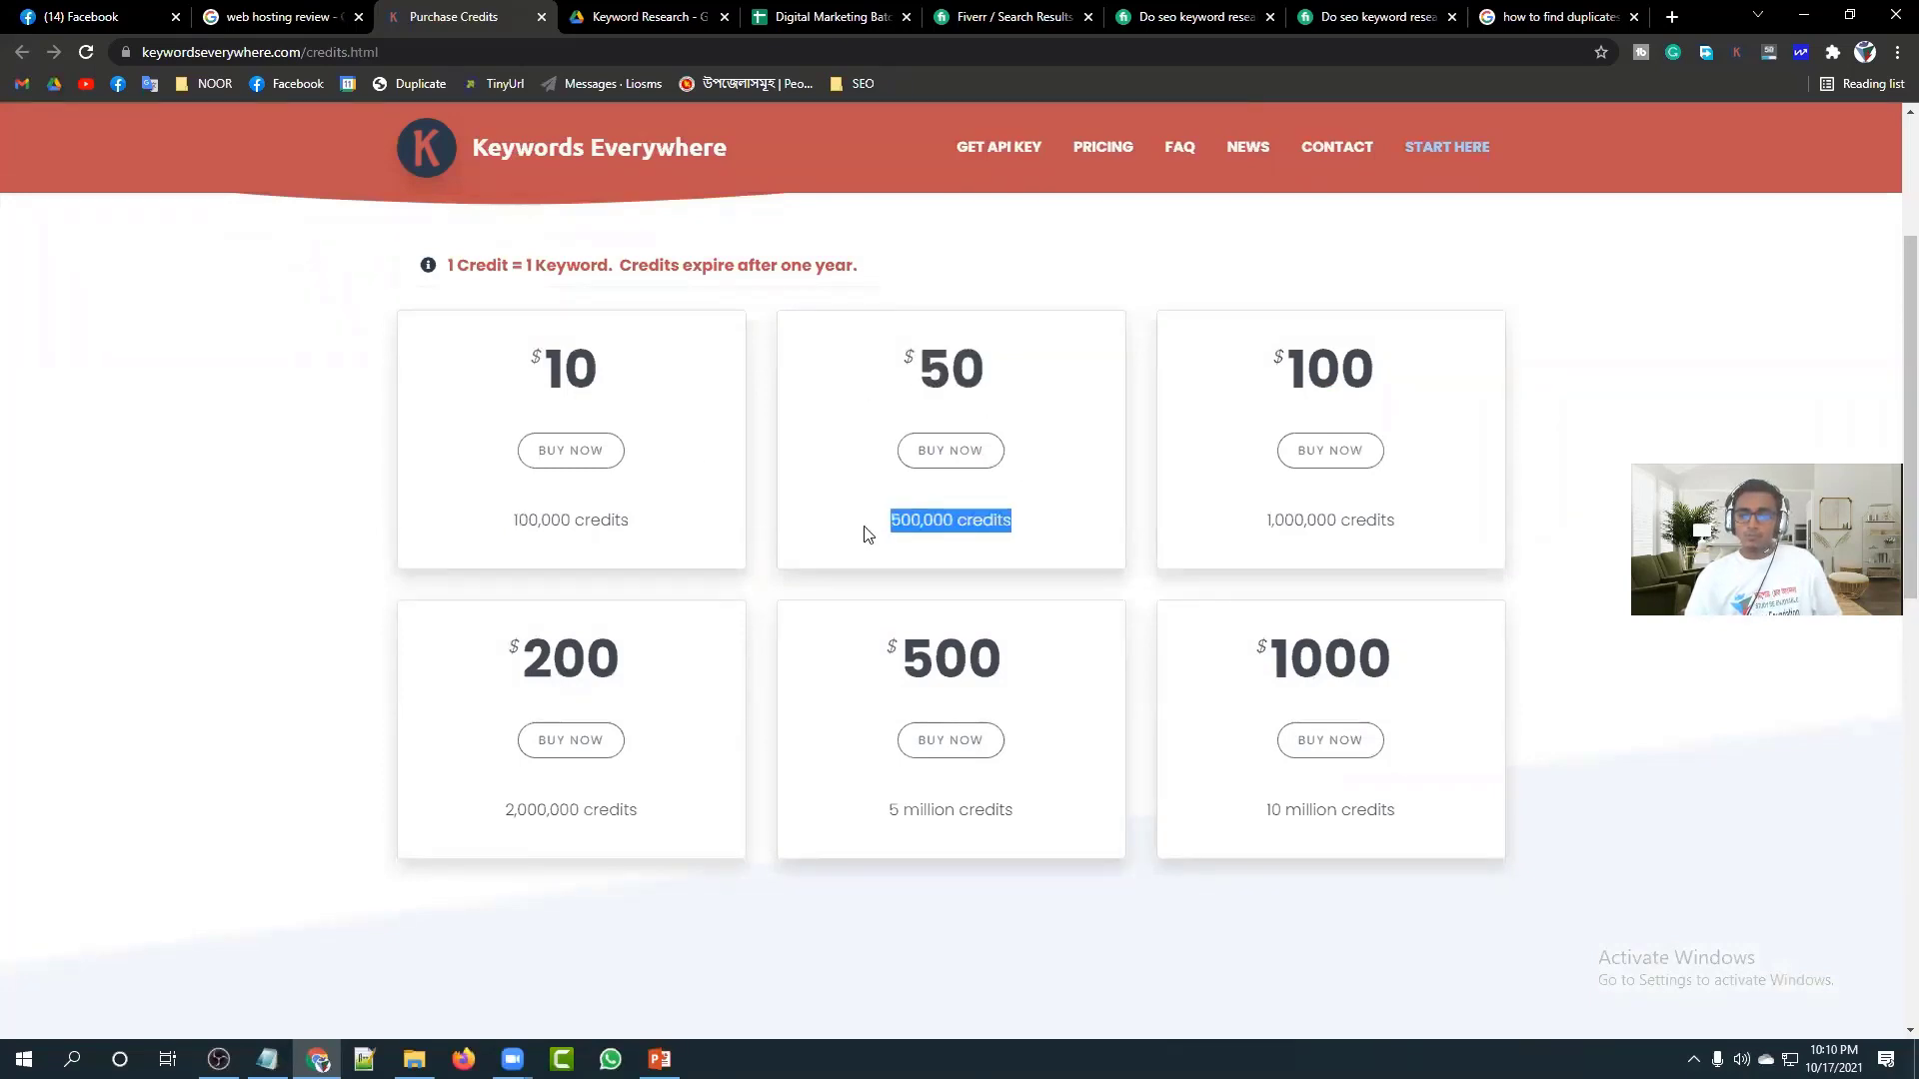
{"action": "left_click", "coordinate": [867, 535]}
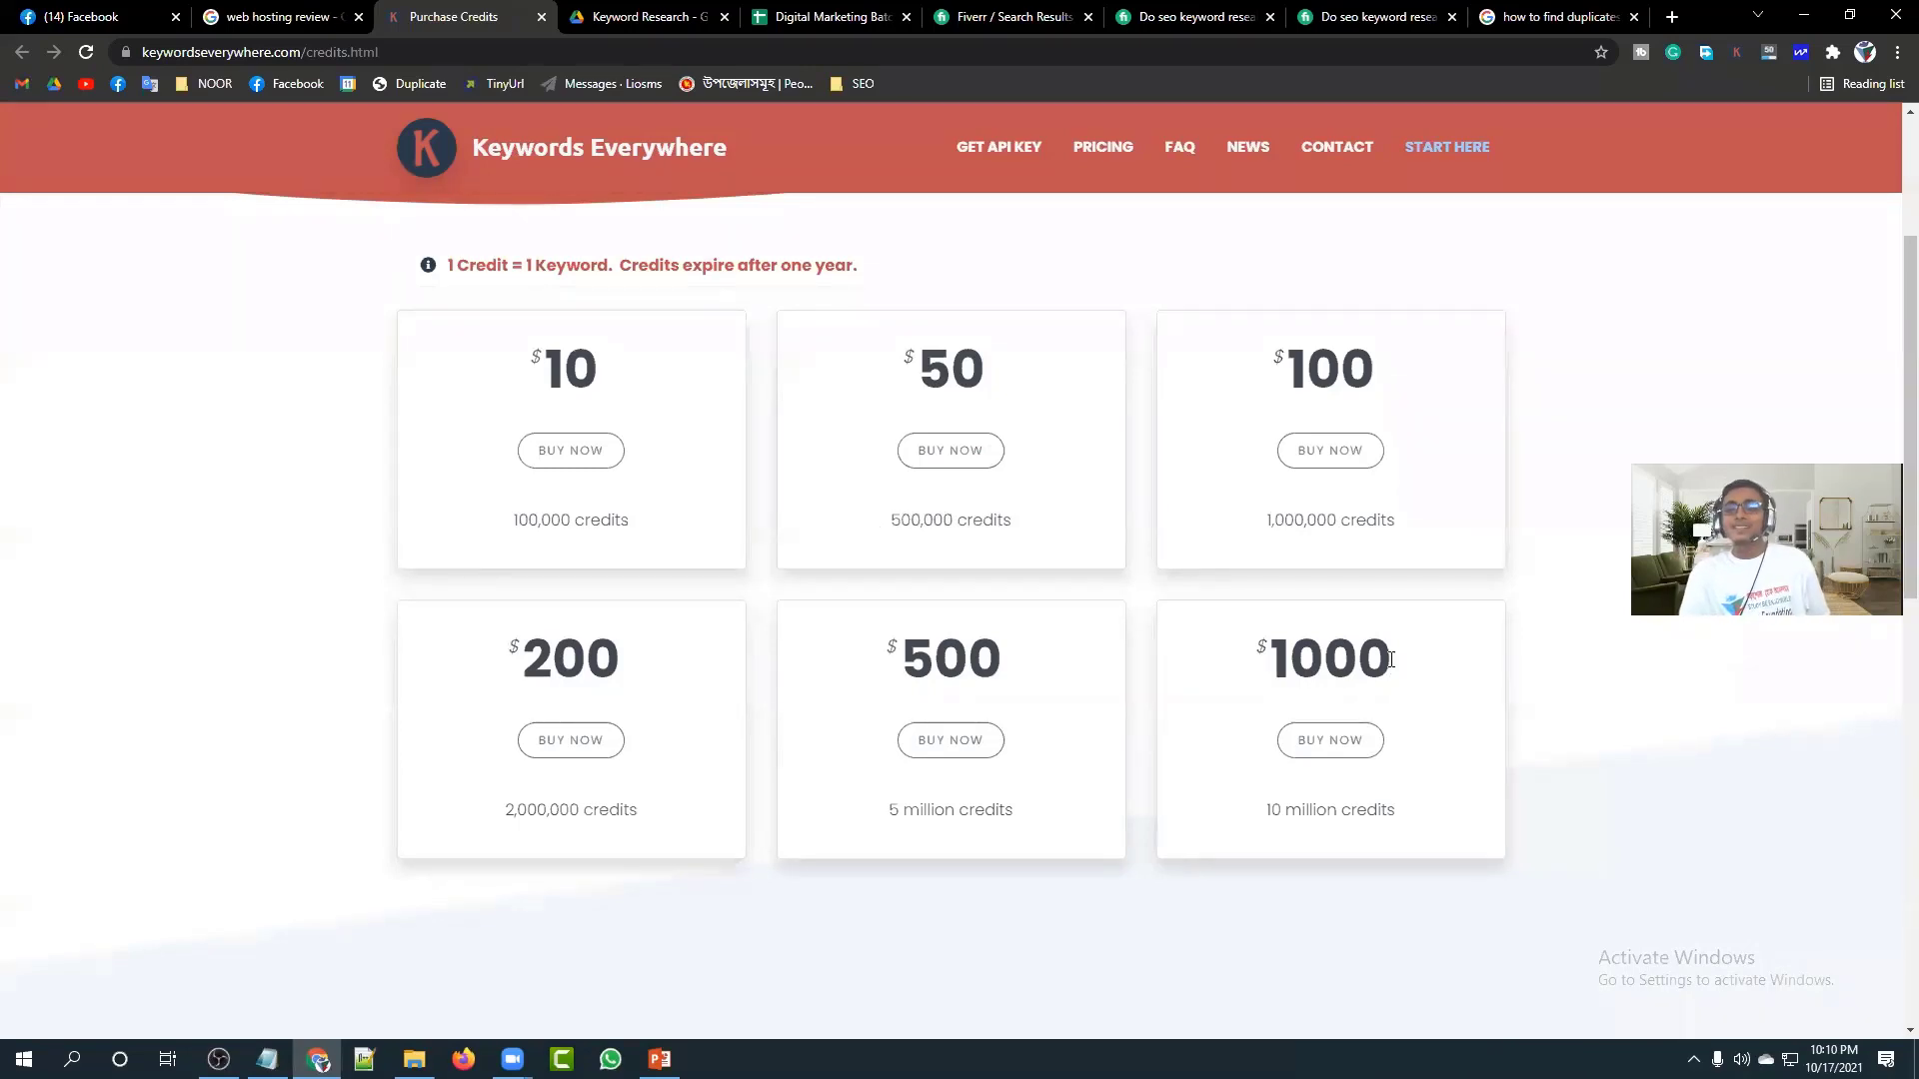
{"action": "left_click_drag", "start_coordinate": [1393, 660], "coordinate": [1248, 665]}
{"action": "left_click_drag", "start_coordinate": [997, 662], "coordinate": [760, 664]}
{"action": "left_click_drag", "start_coordinate": [625, 666], "coordinate": [490, 660]}
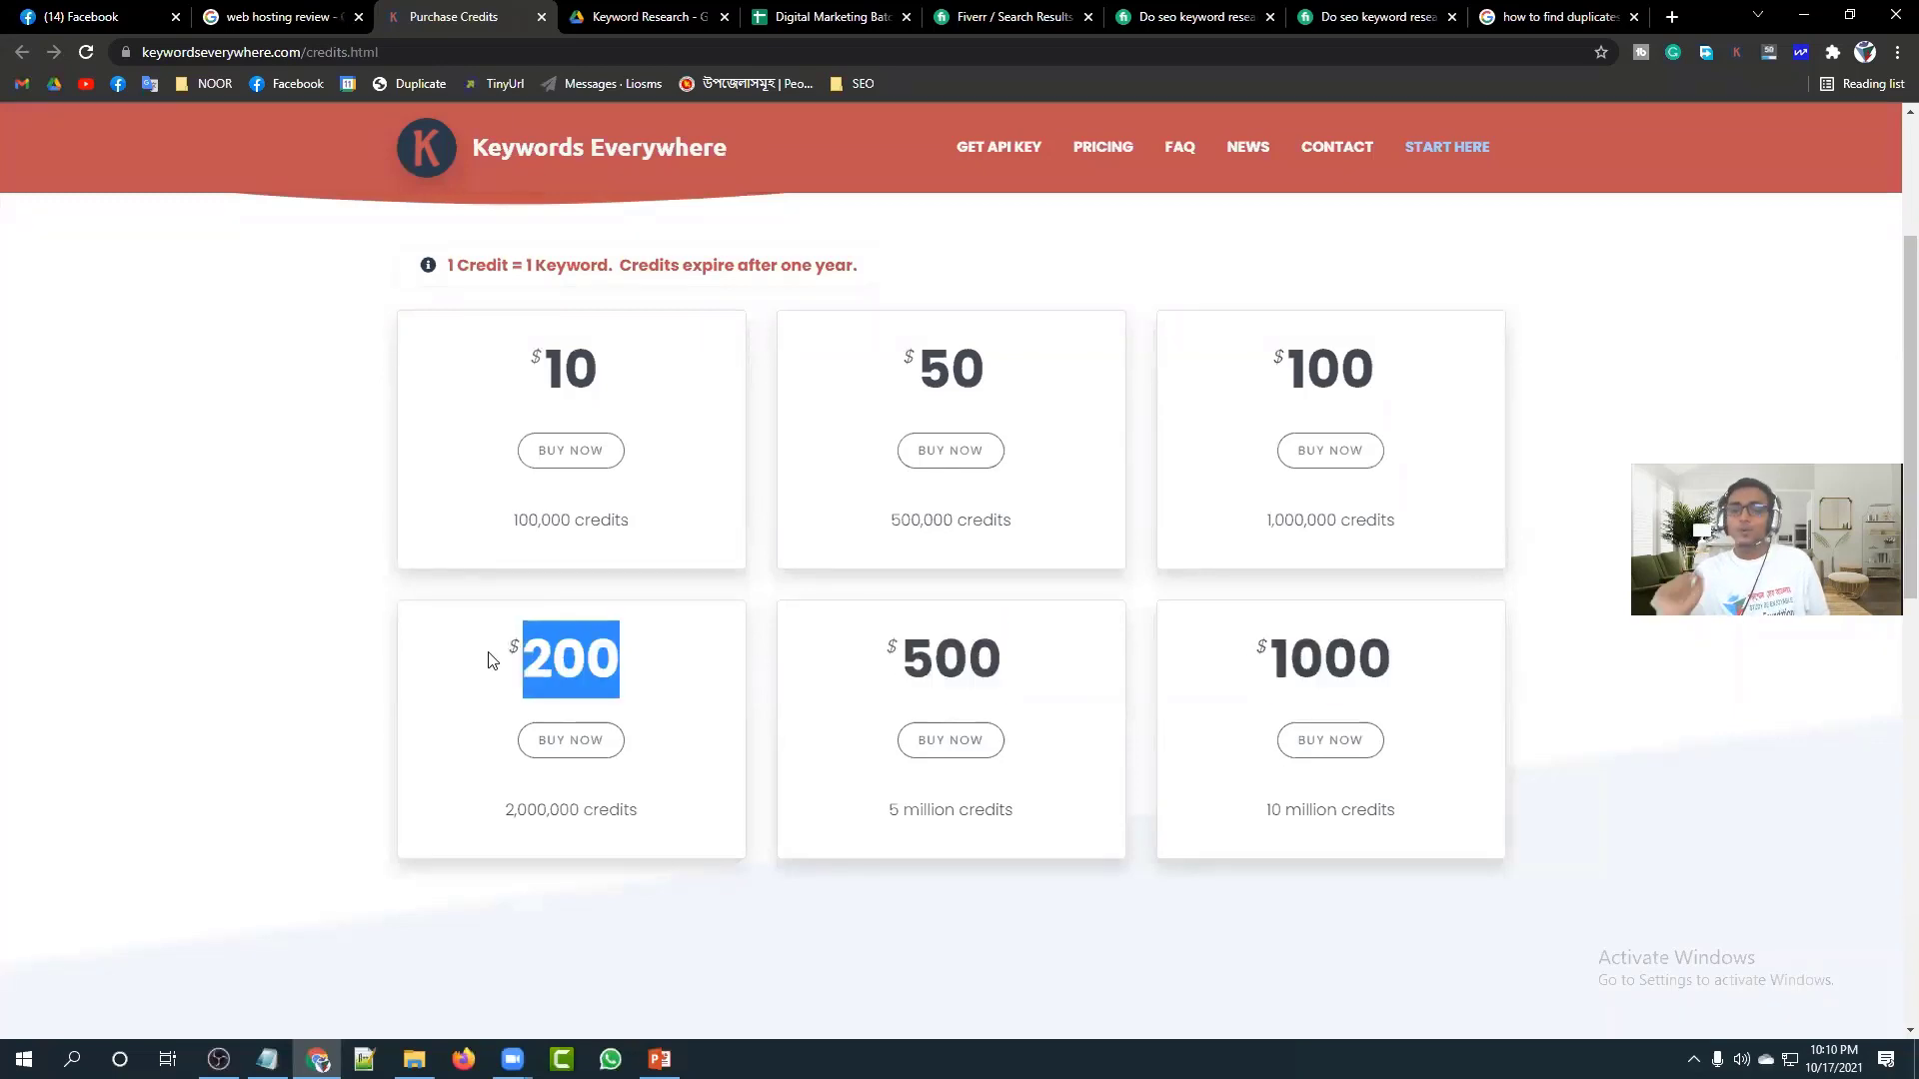
{"action": "left_click", "coordinate": [489, 660]}
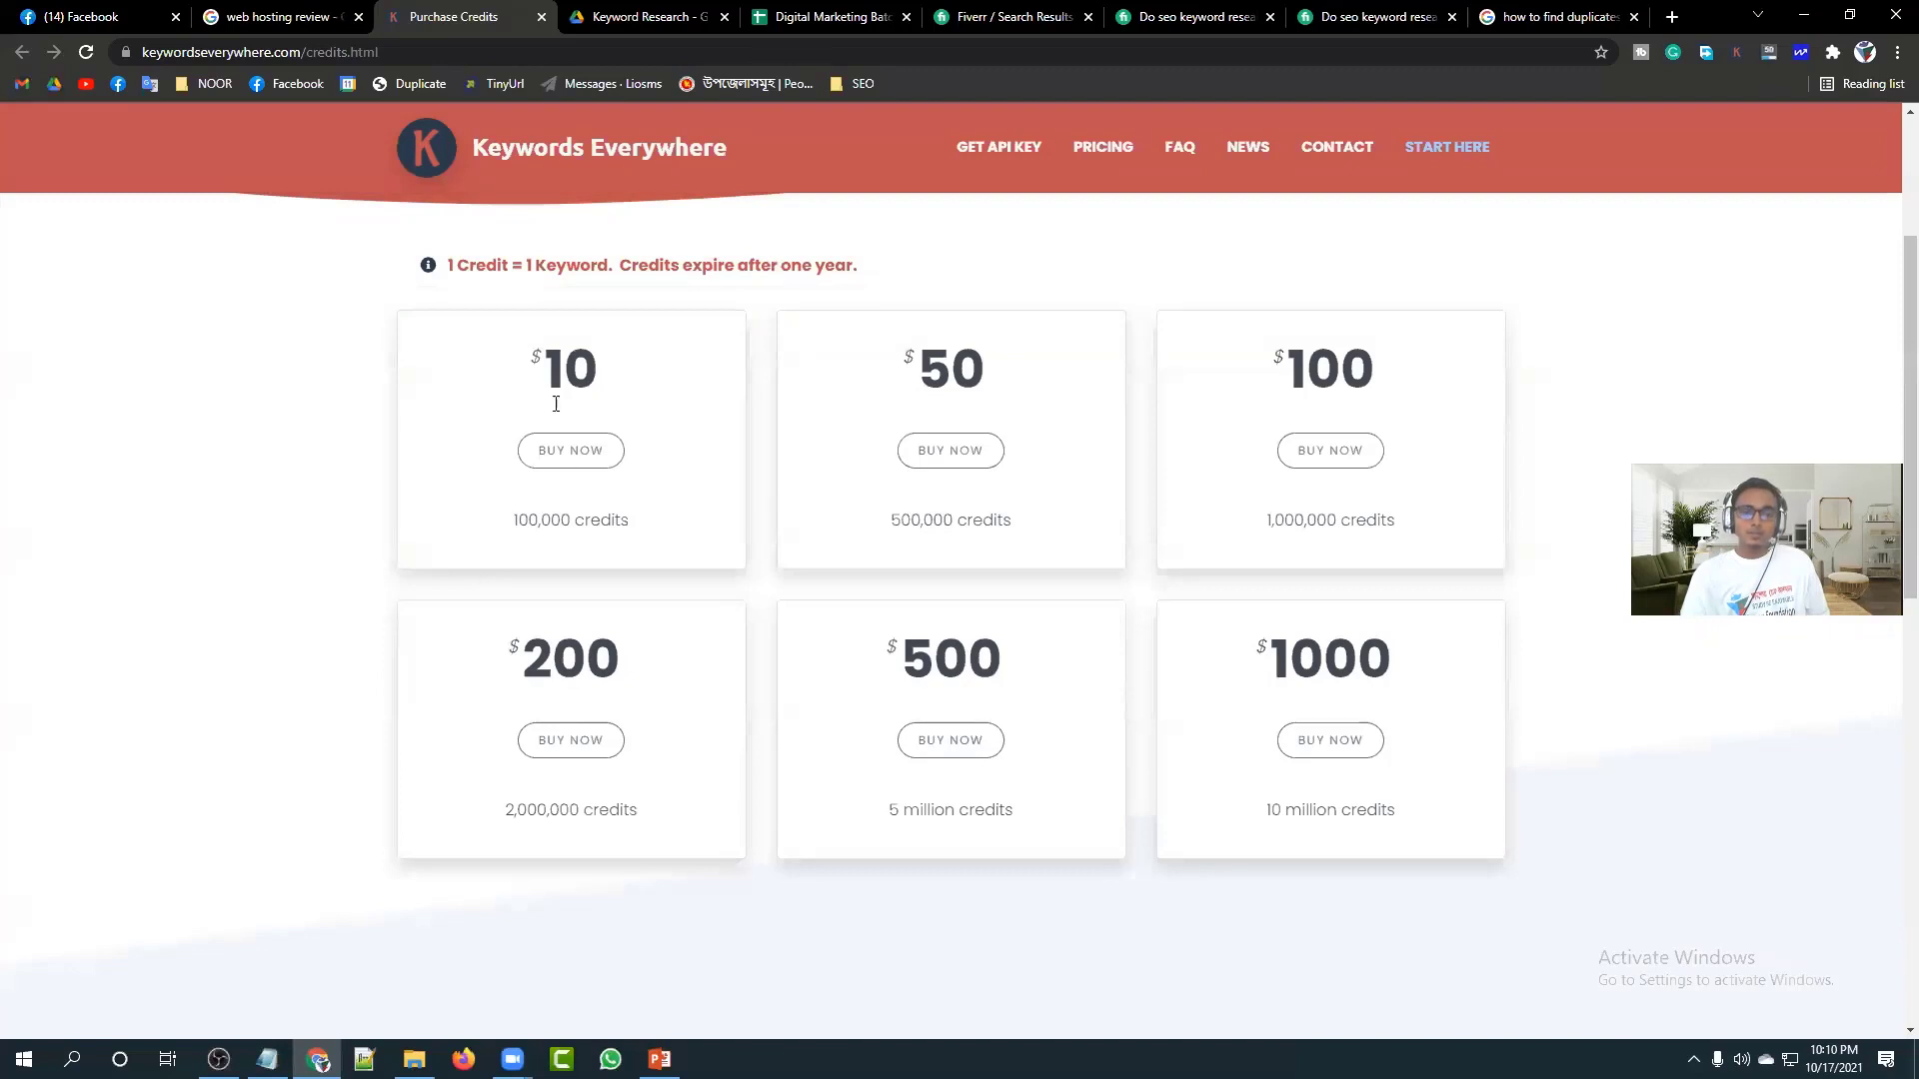
Open the Keywords Everywhere home page and return to the Keyword Research folder in Google Drive.
{"action": "left_click", "coordinate": [566, 169]}
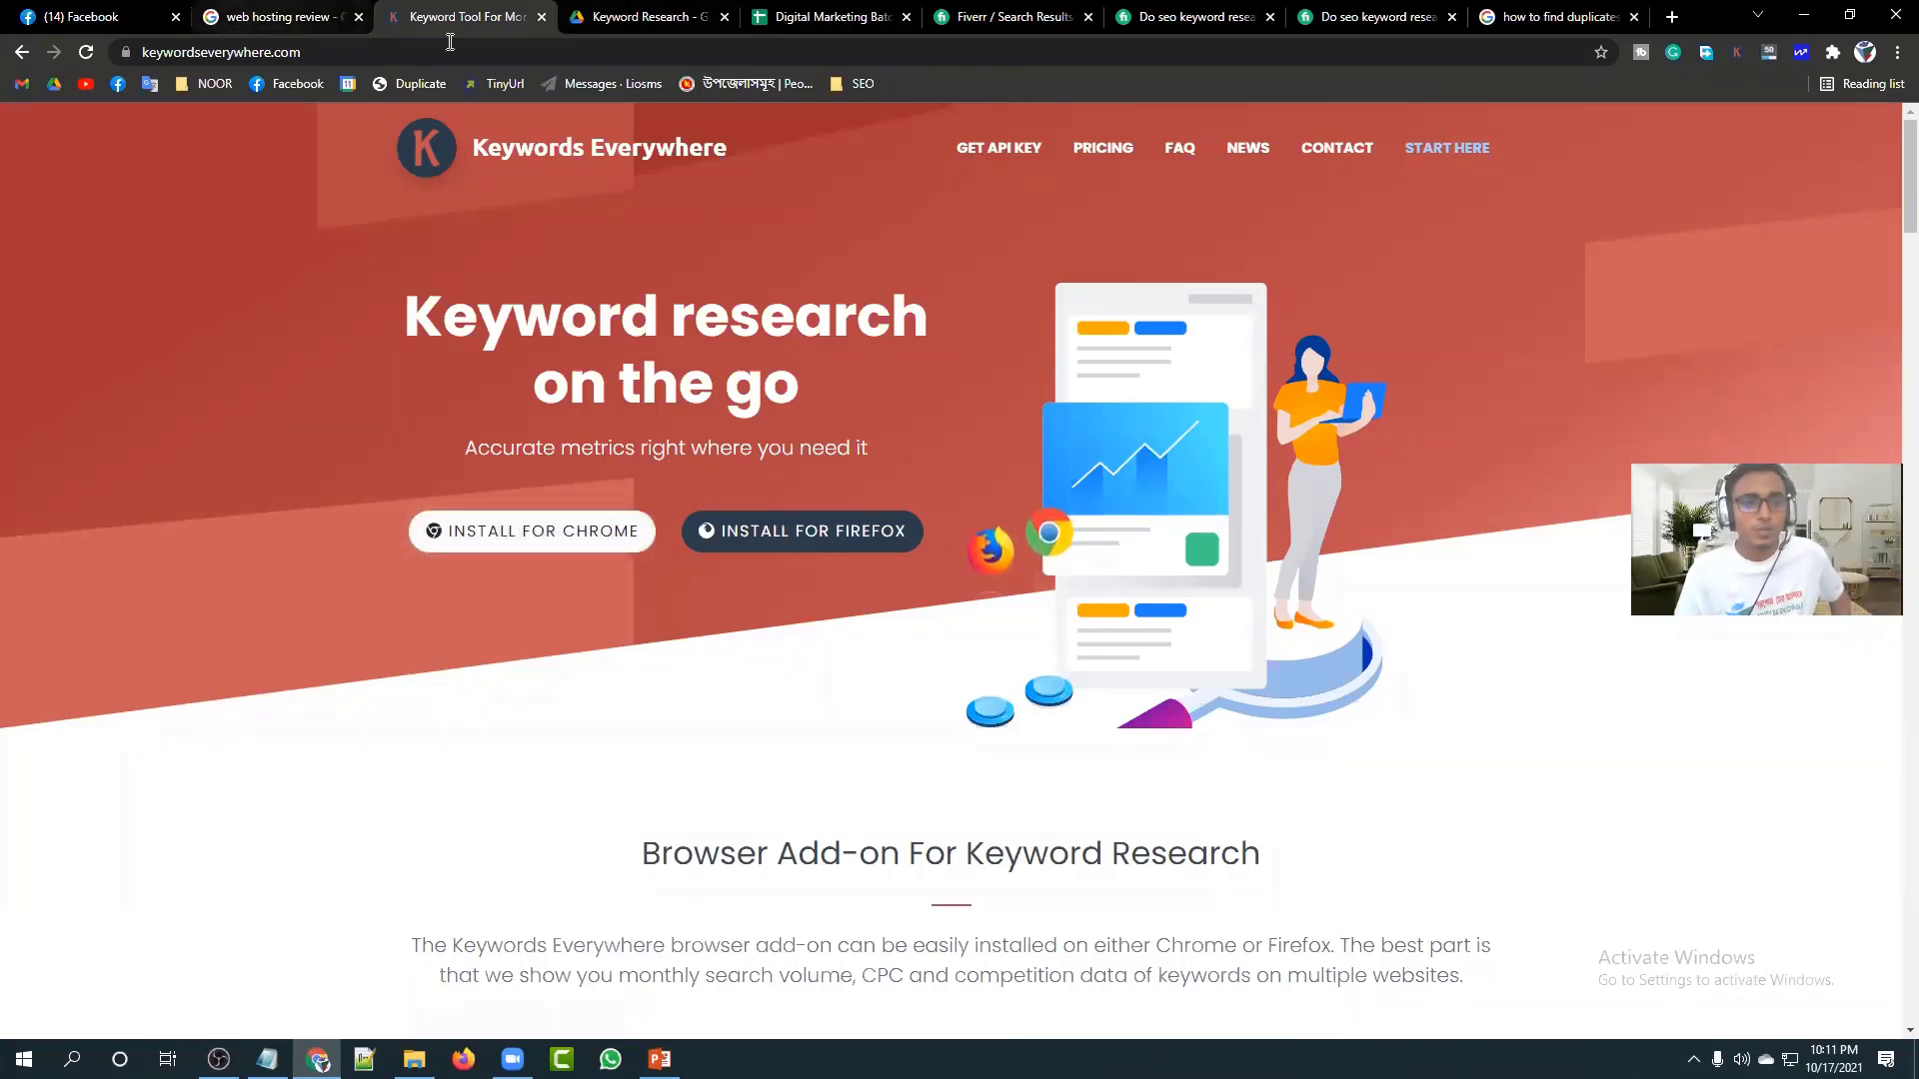
{"action": "left_click", "coordinate": [637, 18]}
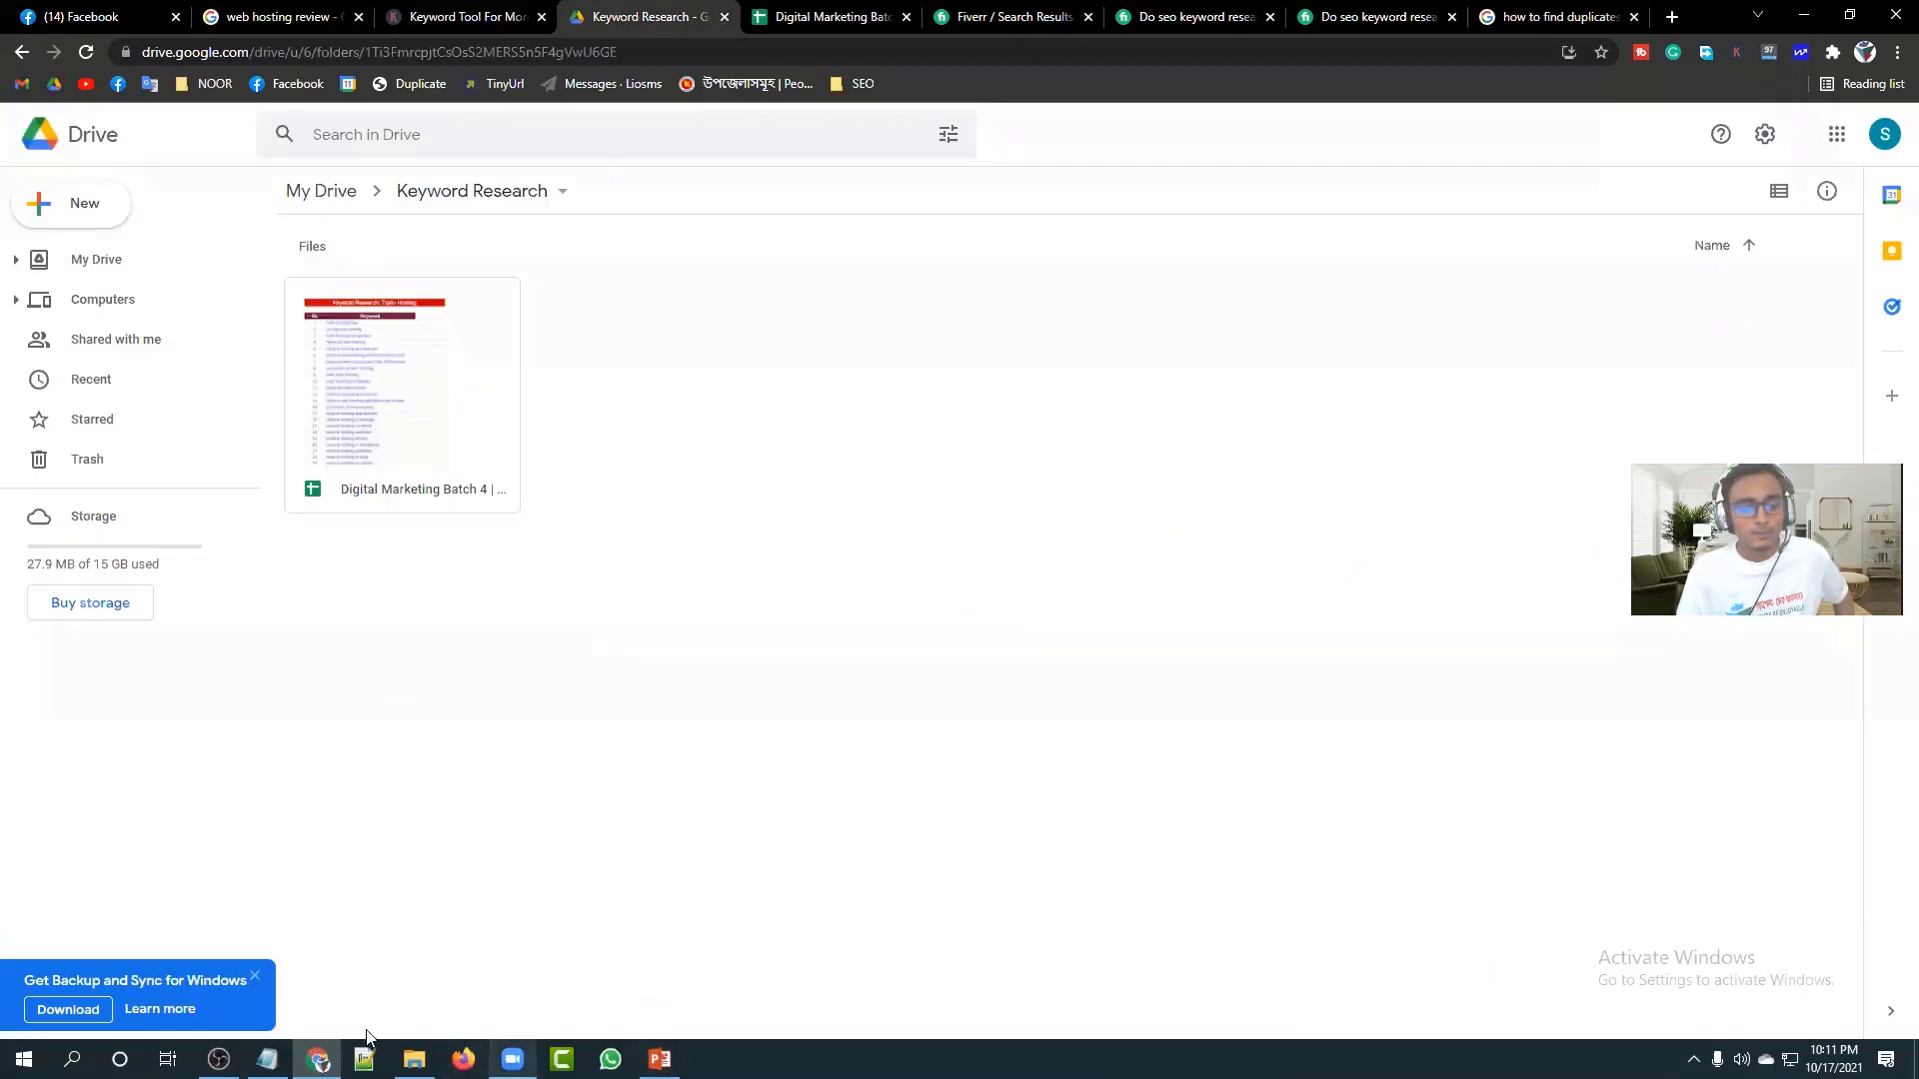
Dismiss the Backup and Sync offer, then switch to PowerPoint and review the Client's Need, Keyword Idea and Tools You Need to Start slides.
{"action": "left_click", "coordinate": [254, 975]}
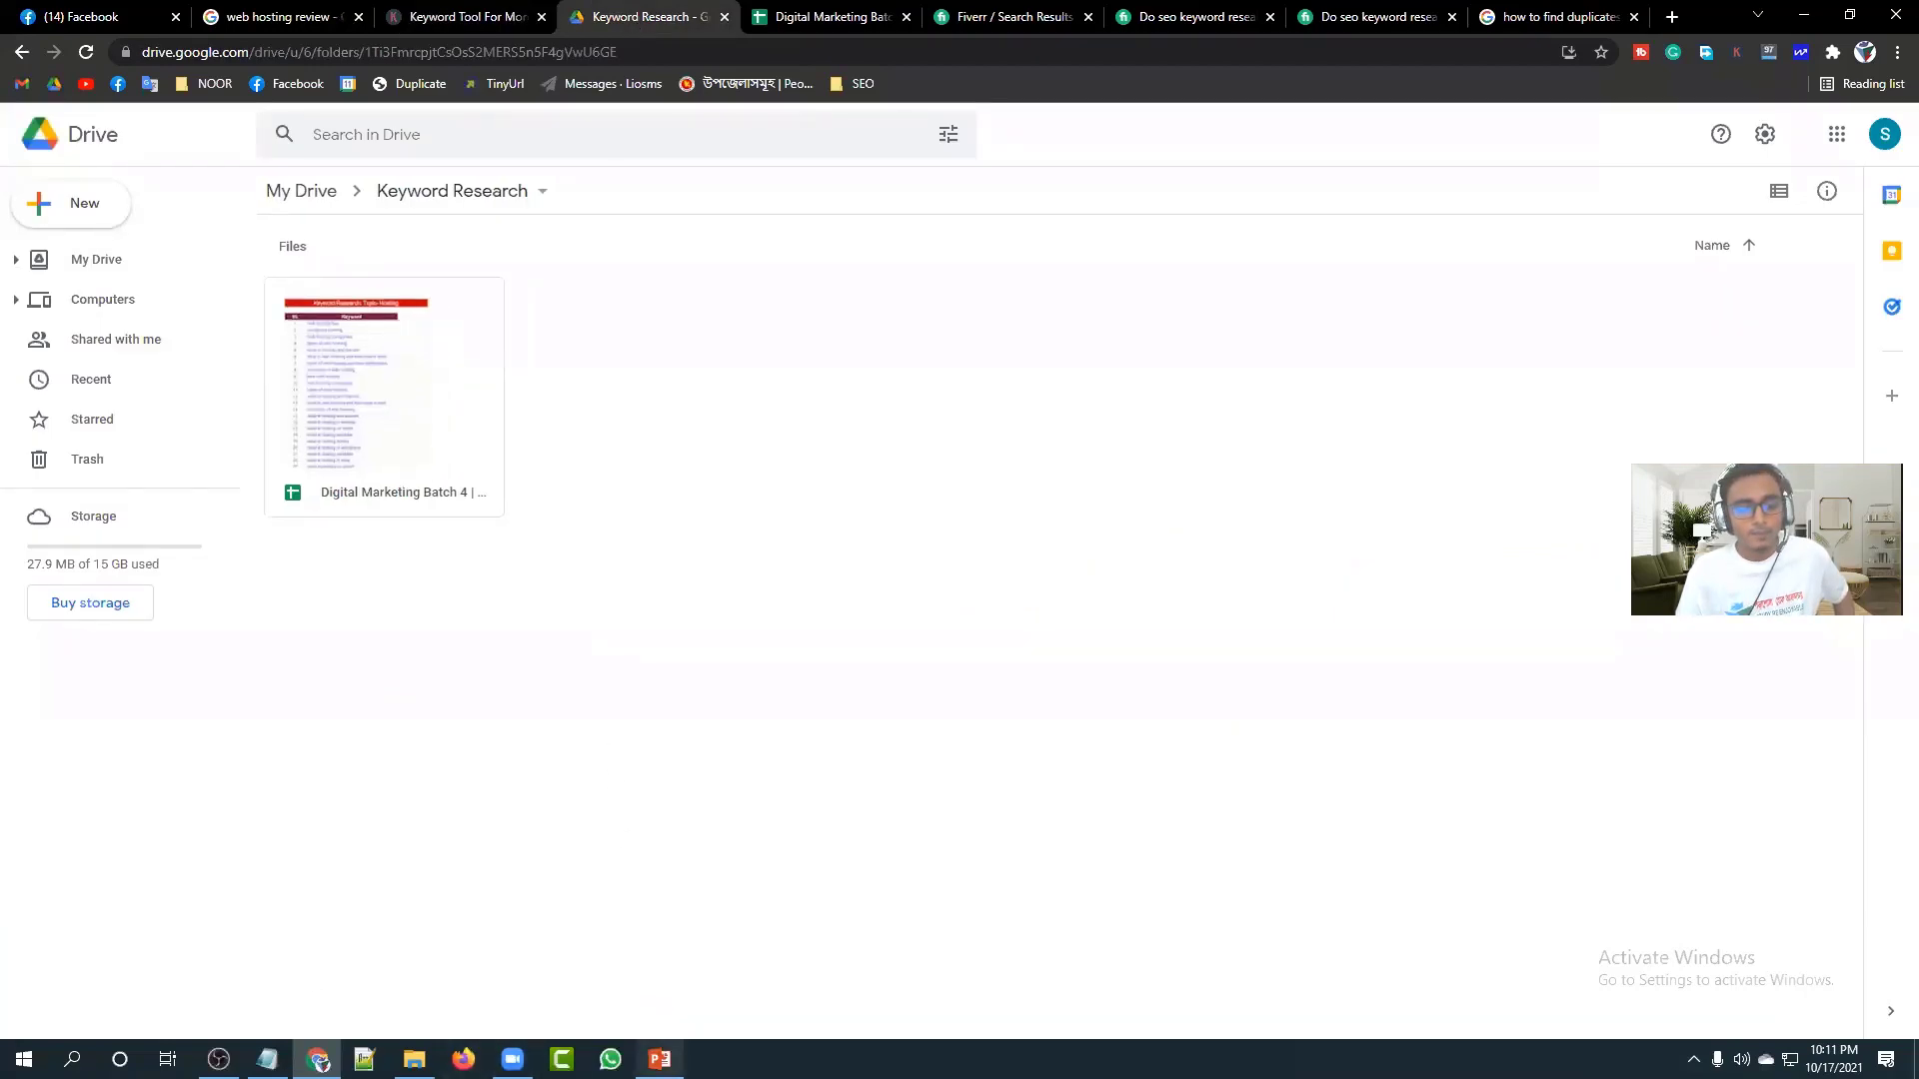
{"action": "left_click", "coordinate": [659, 1060]}
{"action": "left_click", "coordinate": [408, 759]}
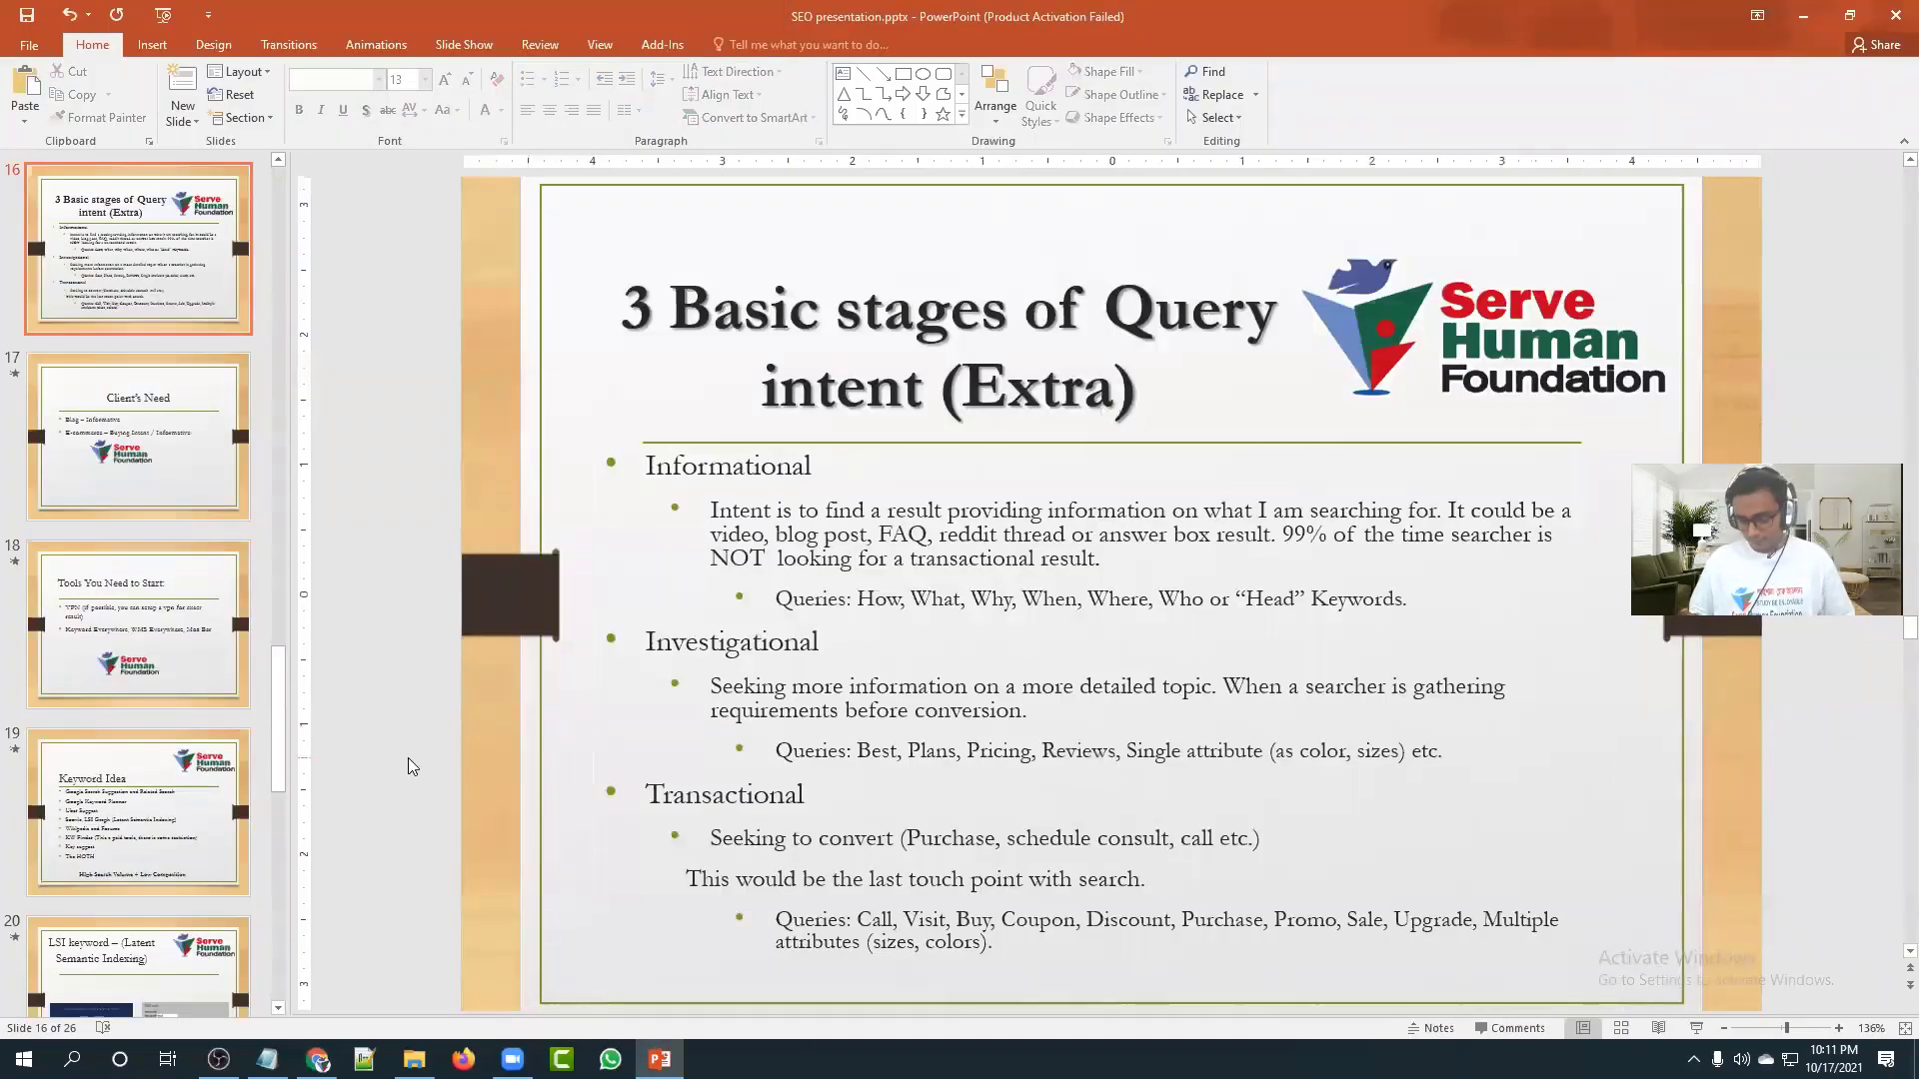
{"action": "scroll", "coordinate": [408, 758], "scroll_direction": "down", "scroll_amount": 1}
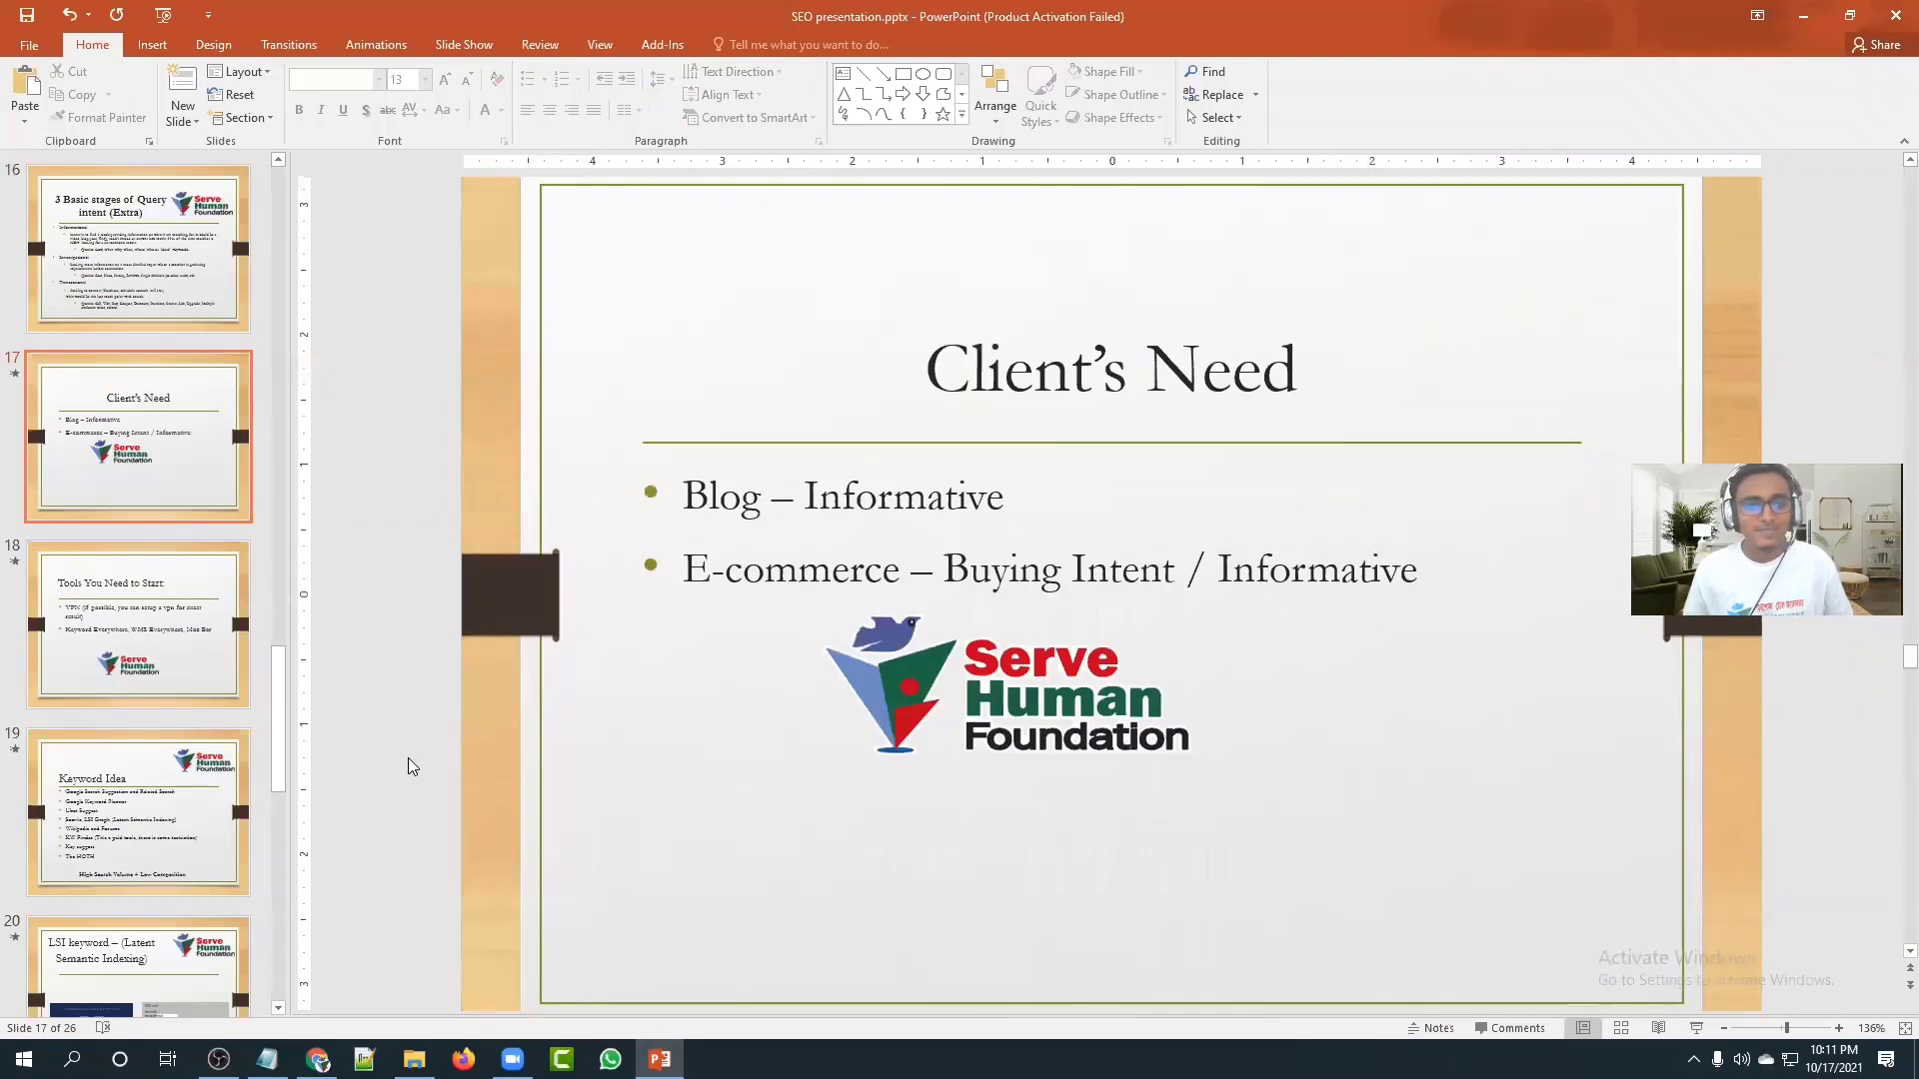
{"action": "scroll", "coordinate": [408, 767], "scroll_direction": "down", "scroll_amount": 1}
{"action": "scroll", "coordinate": [408, 758], "scroll_direction": "down", "scroll_amount": 1}
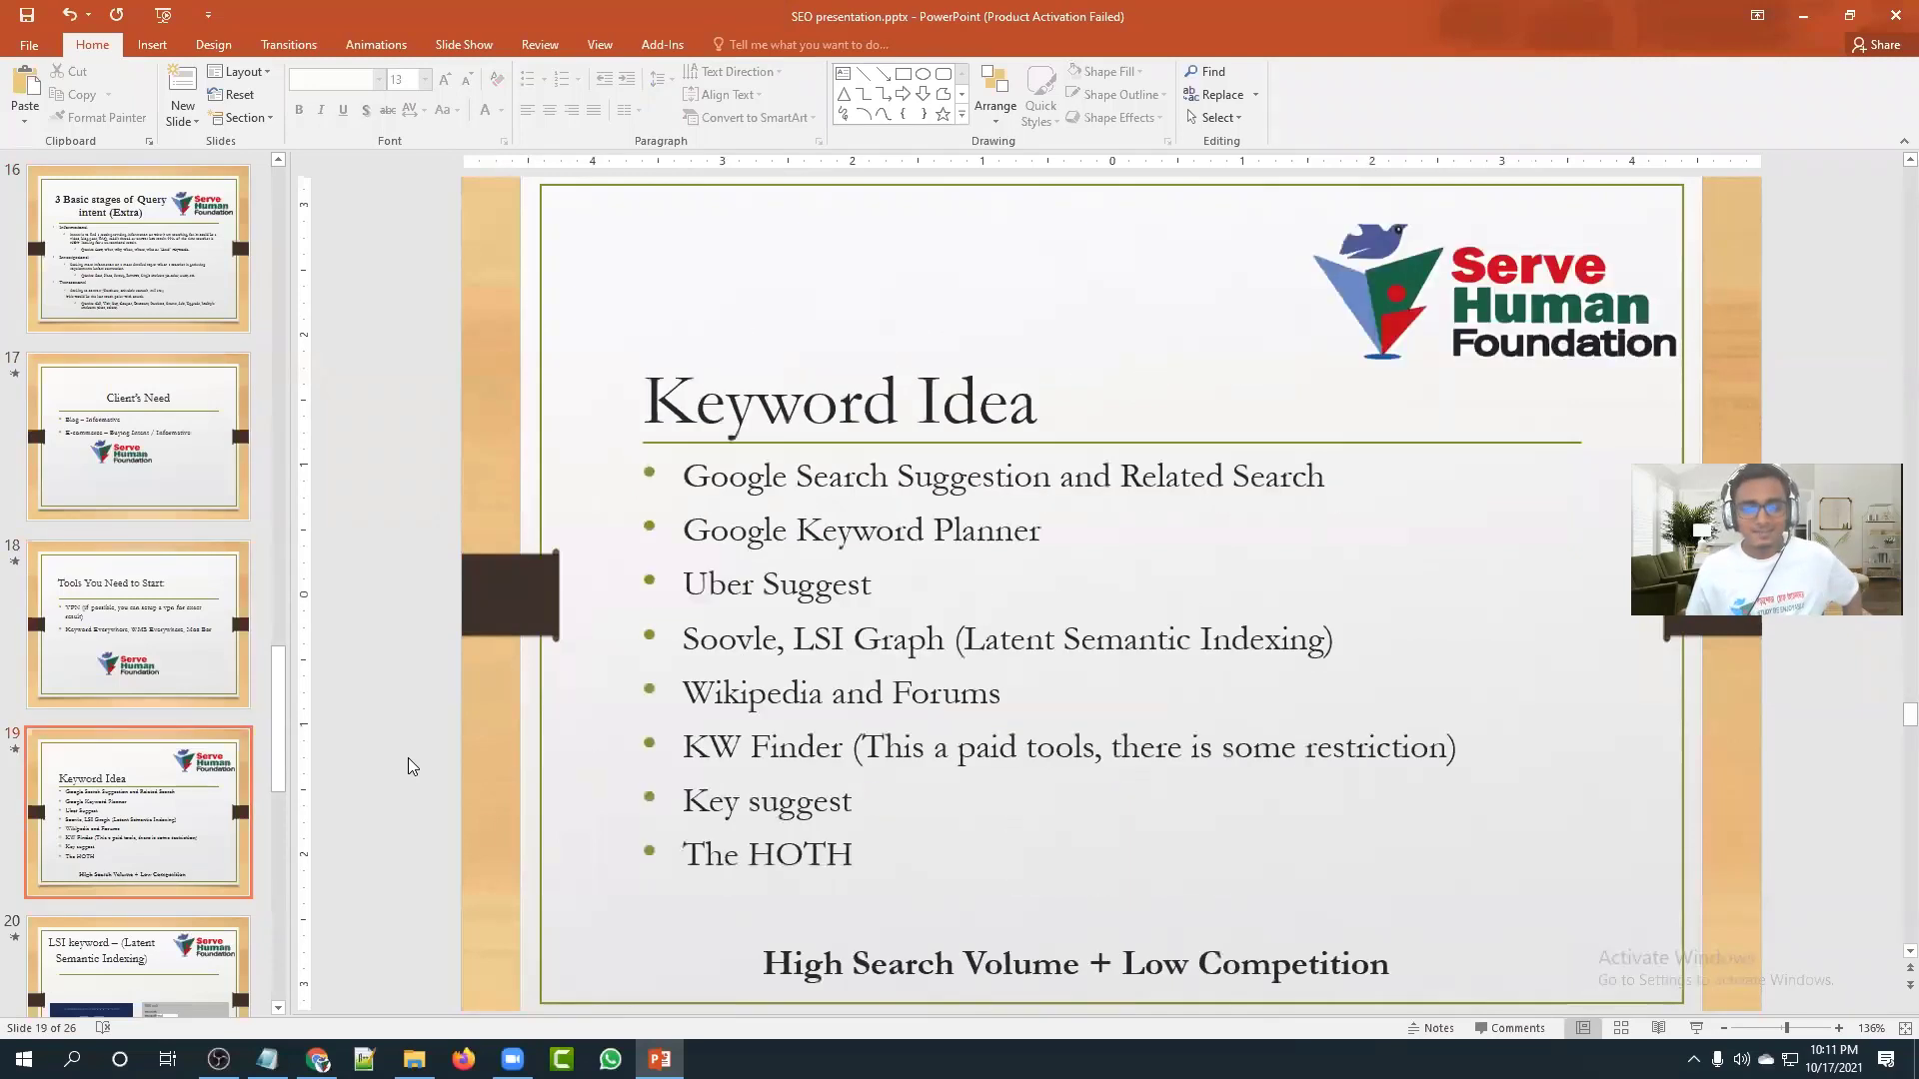
{"action": "scroll", "coordinate": [408, 759], "scroll_direction": "up", "scroll_amount": 1}
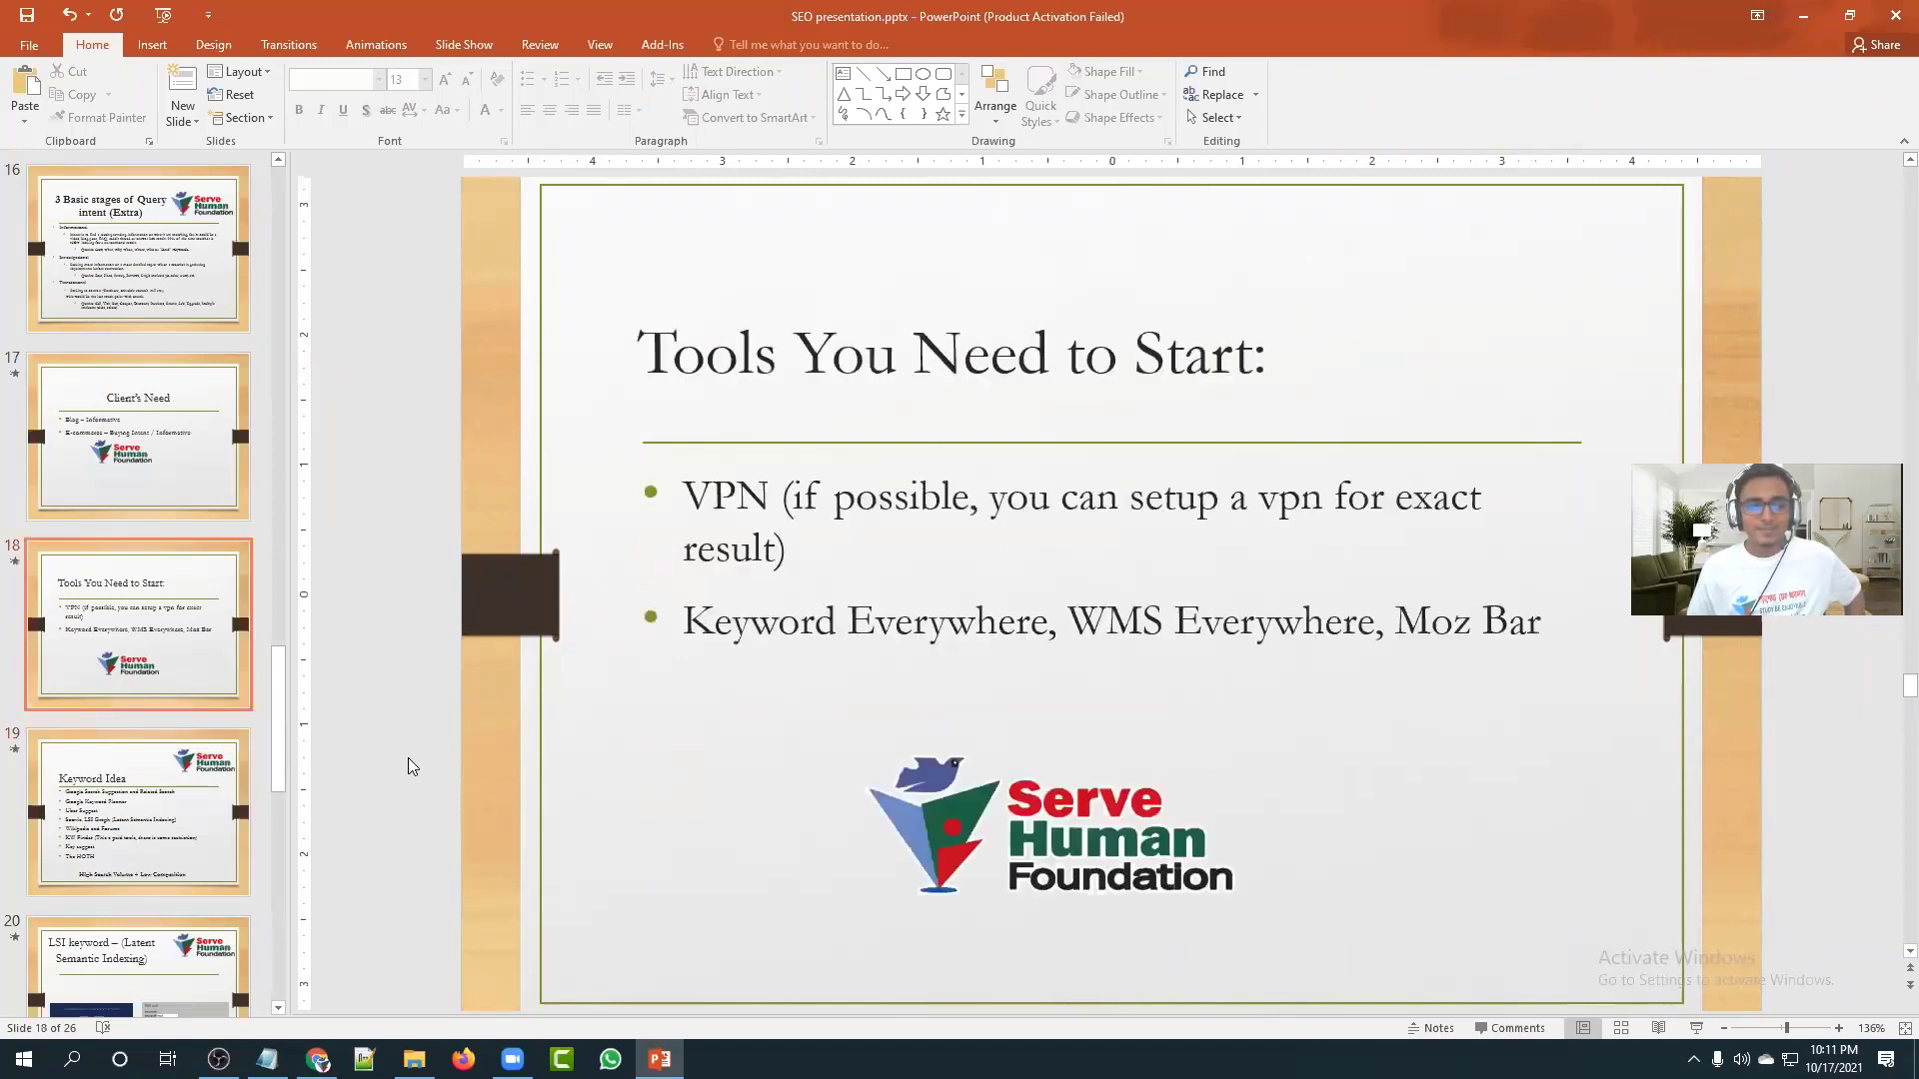
Switch to Chrome and look through the hosting keyword list in the Digital Marketing Batch 4 spreadsheet.
{"action": "left_click", "coordinate": [317, 1060]}
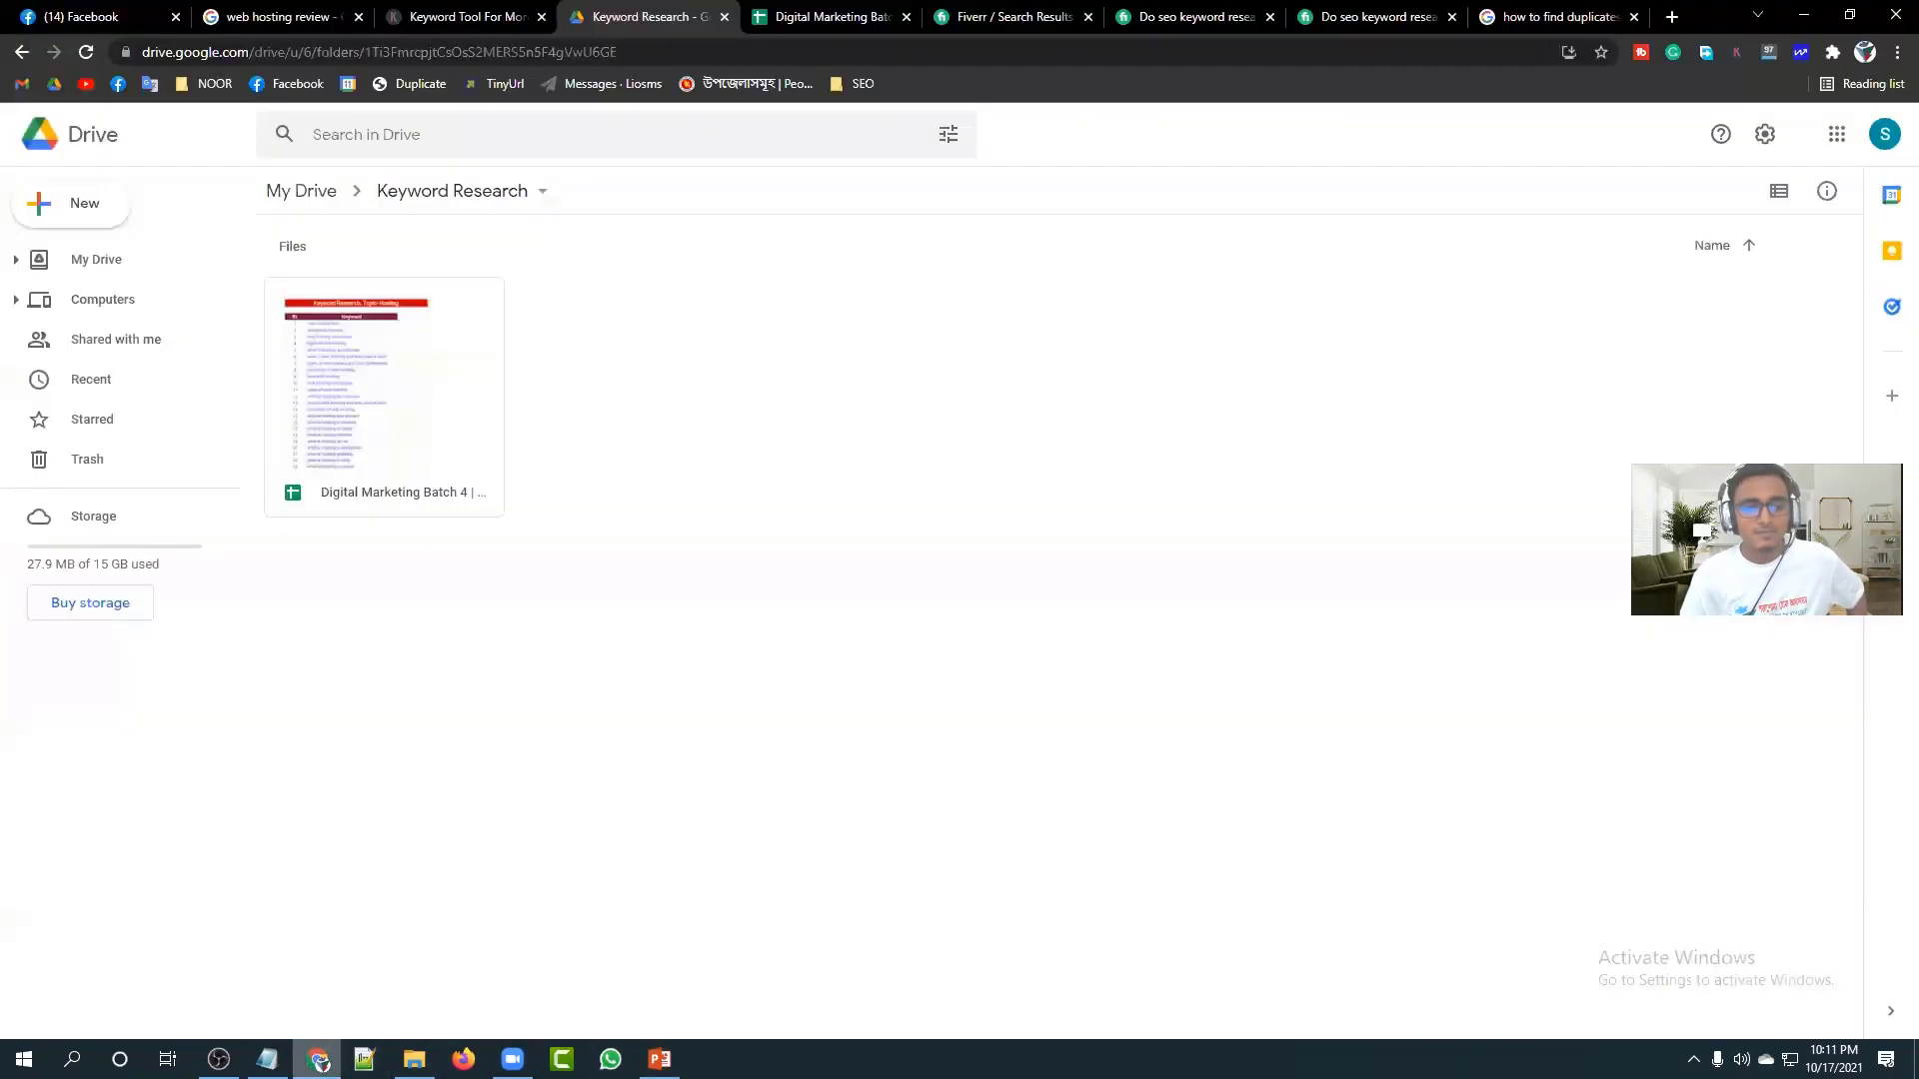
{"action": "left_click", "coordinate": [794, 22]}
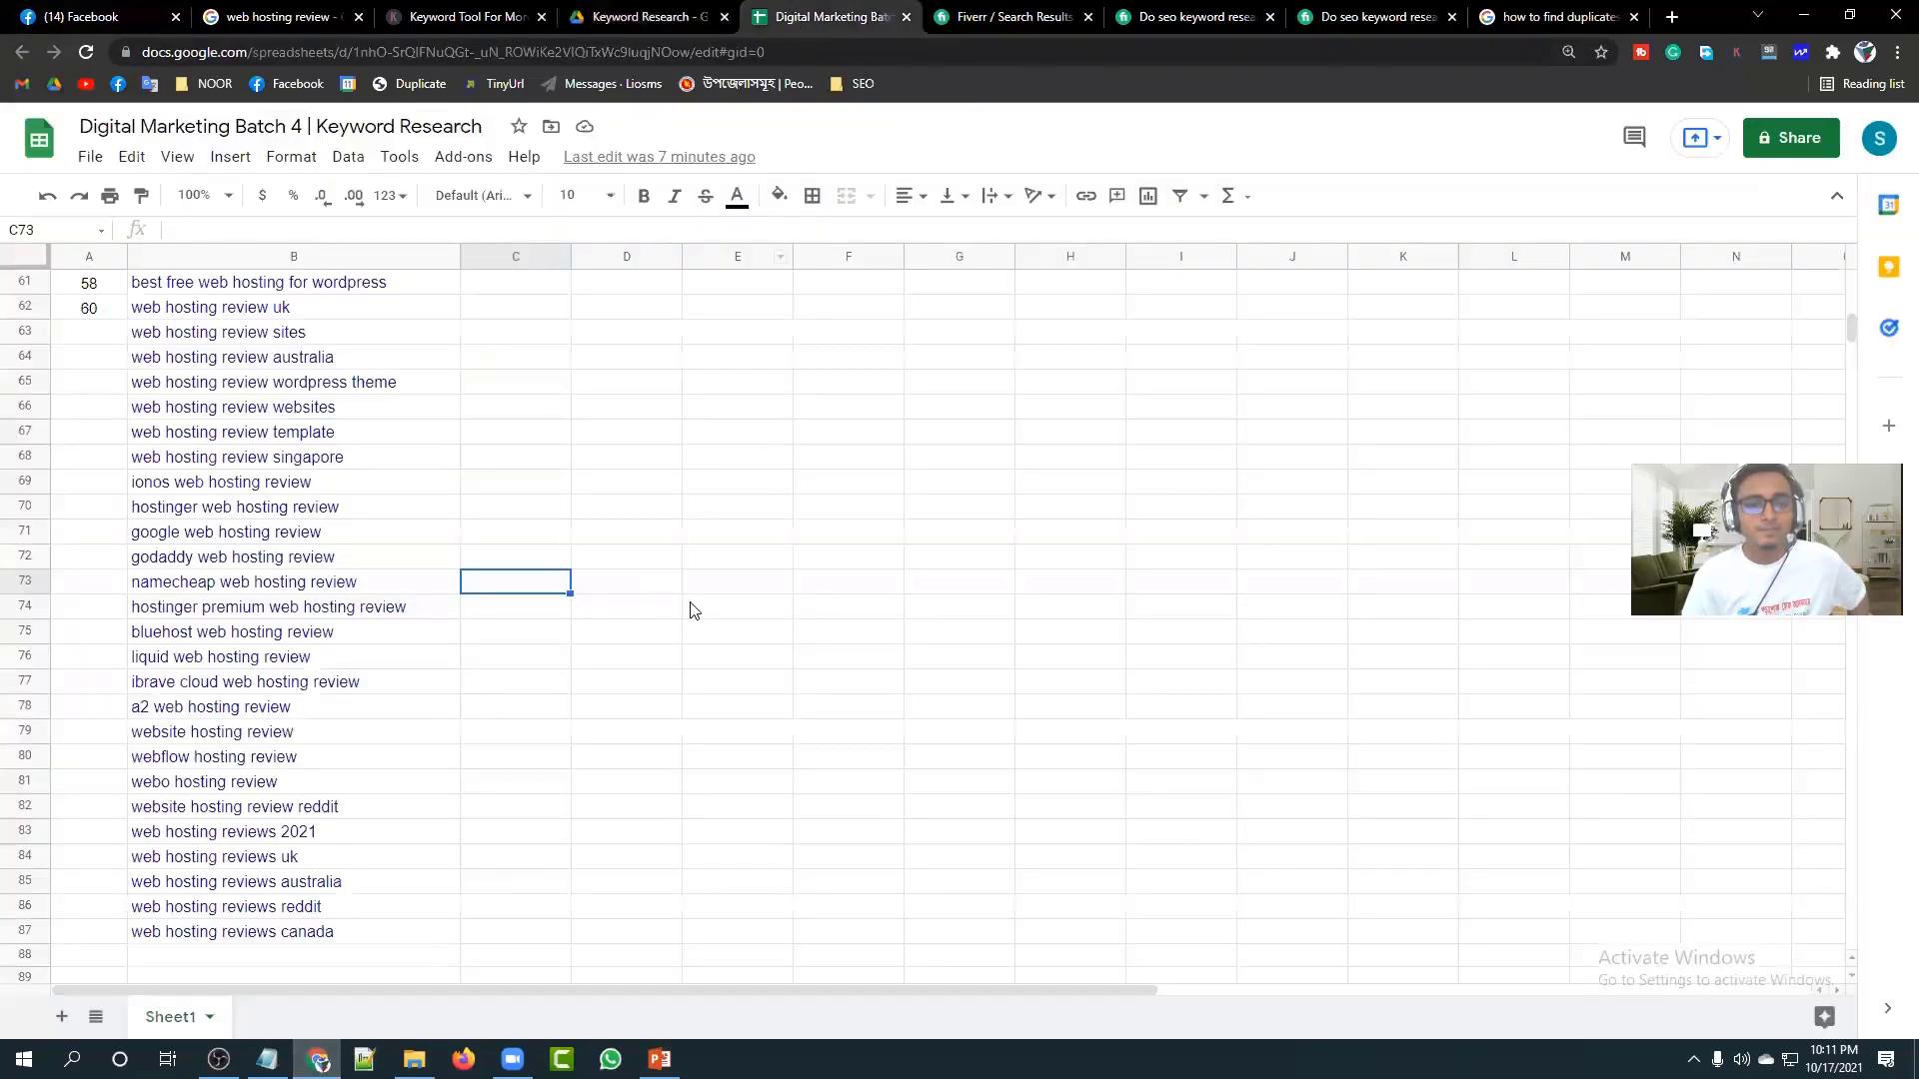
{"action": "scroll", "coordinate": [728, 588], "scroll_direction": "down", "scroll_amount": 3}
{"action": "scroll", "coordinate": [727, 588], "scroll_direction": "up", "scroll_amount": 12}
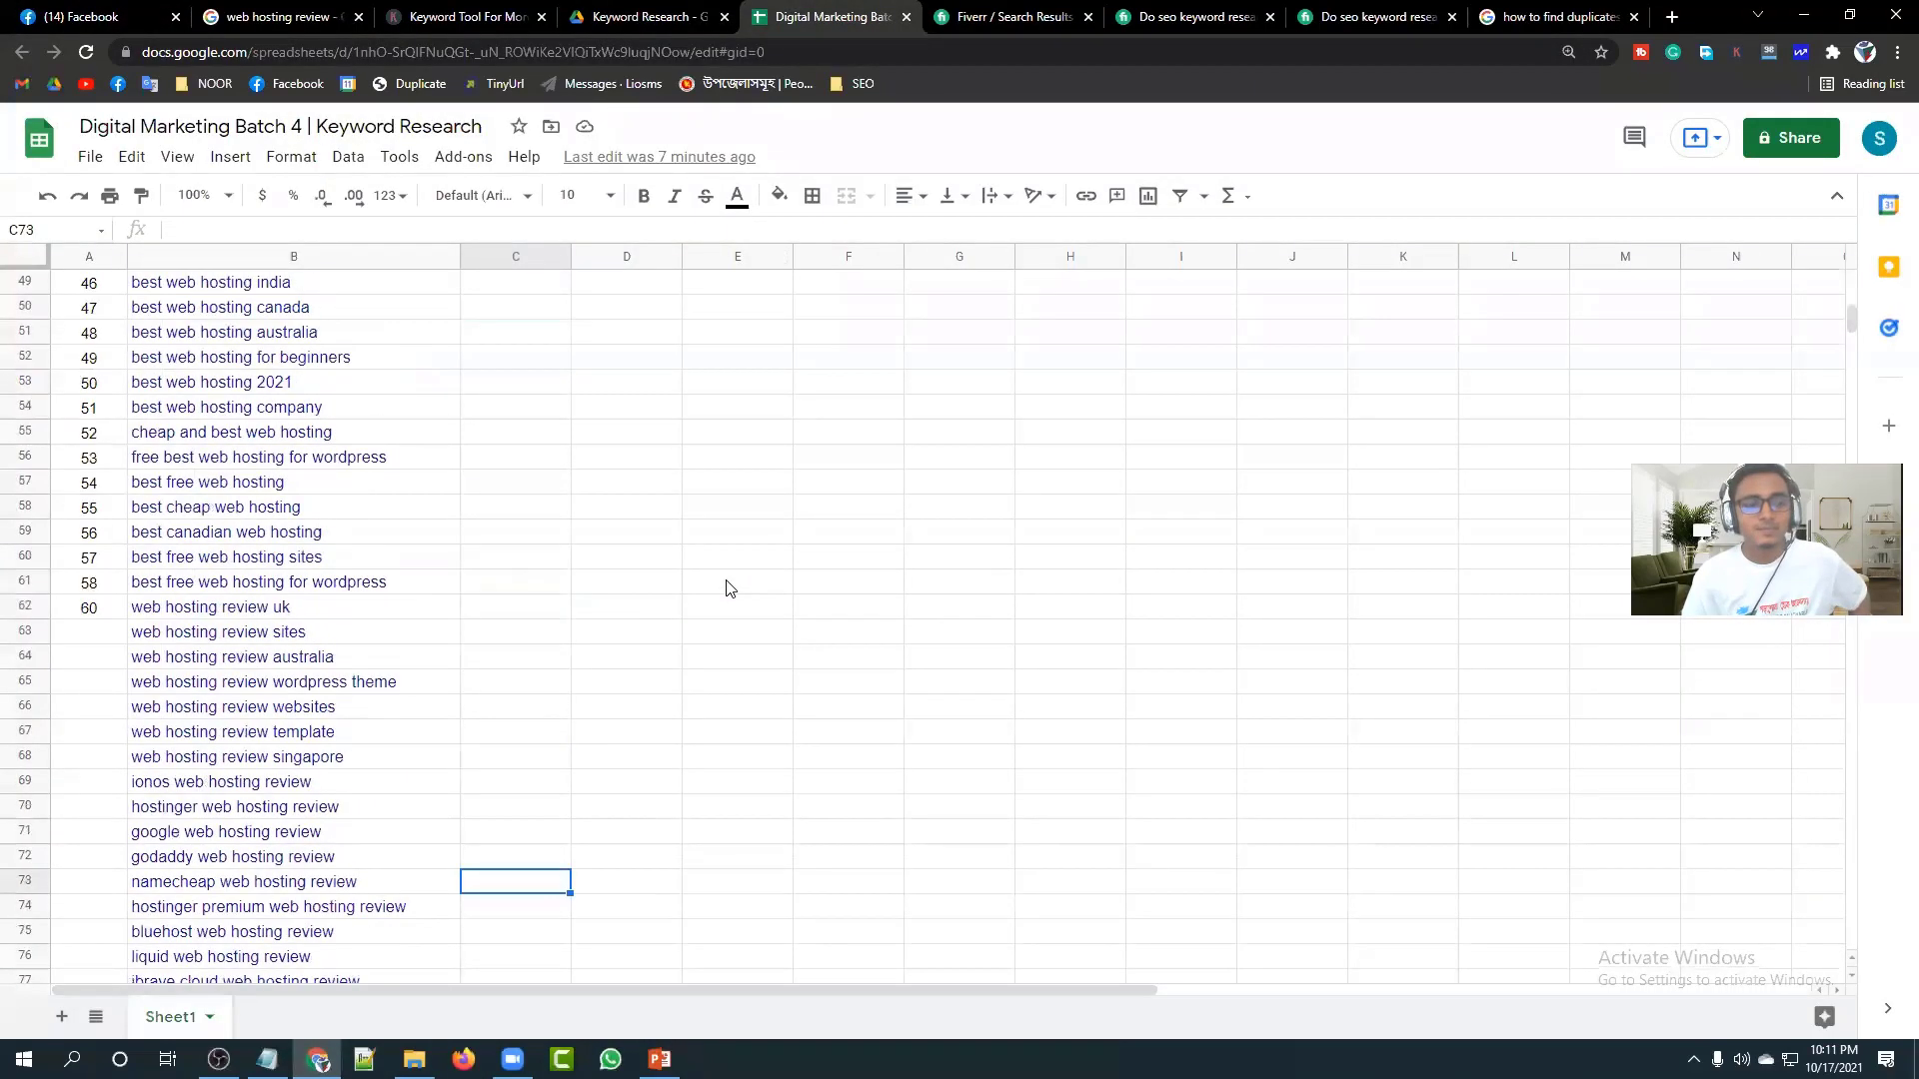
{"action": "scroll", "coordinate": [727, 588], "scroll_direction": "up", "scroll_amount": 8}
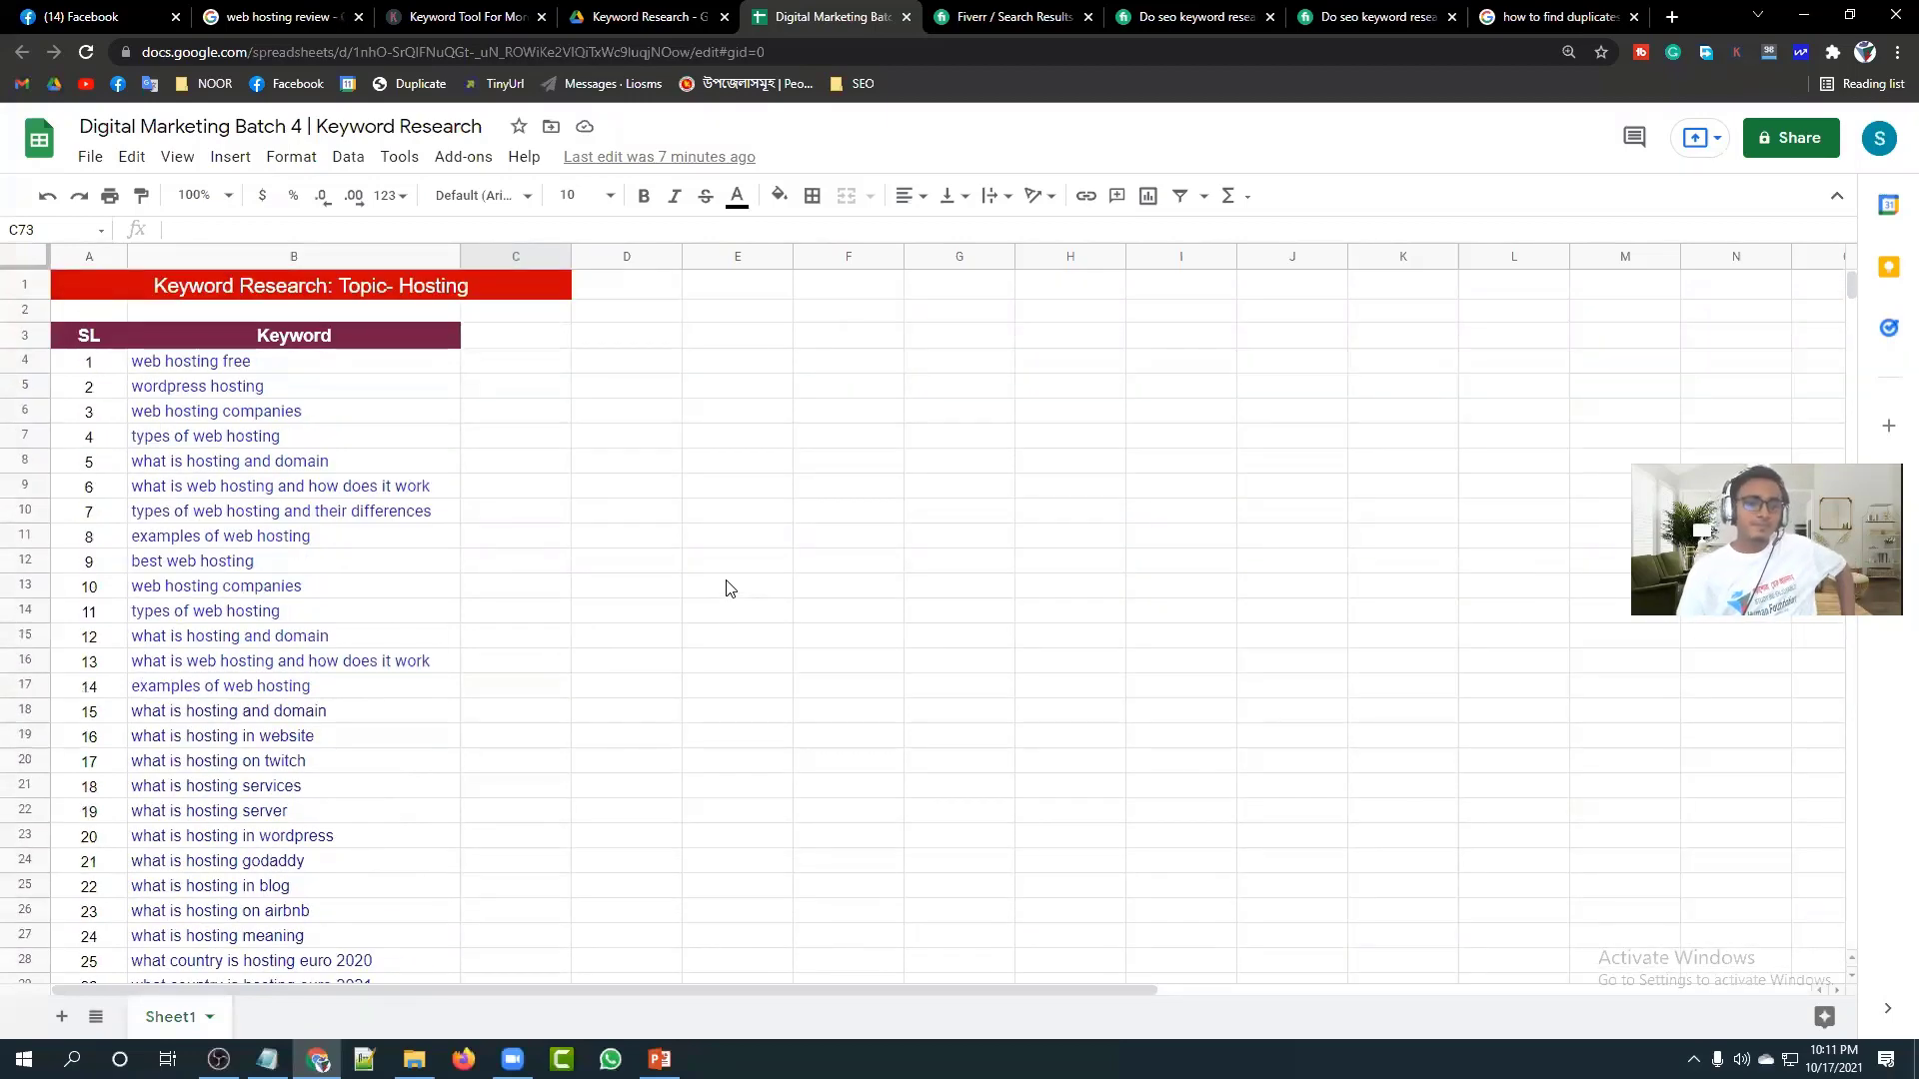
{"action": "scroll", "coordinate": [727, 588], "scroll_direction": "down", "scroll_amount": 2}
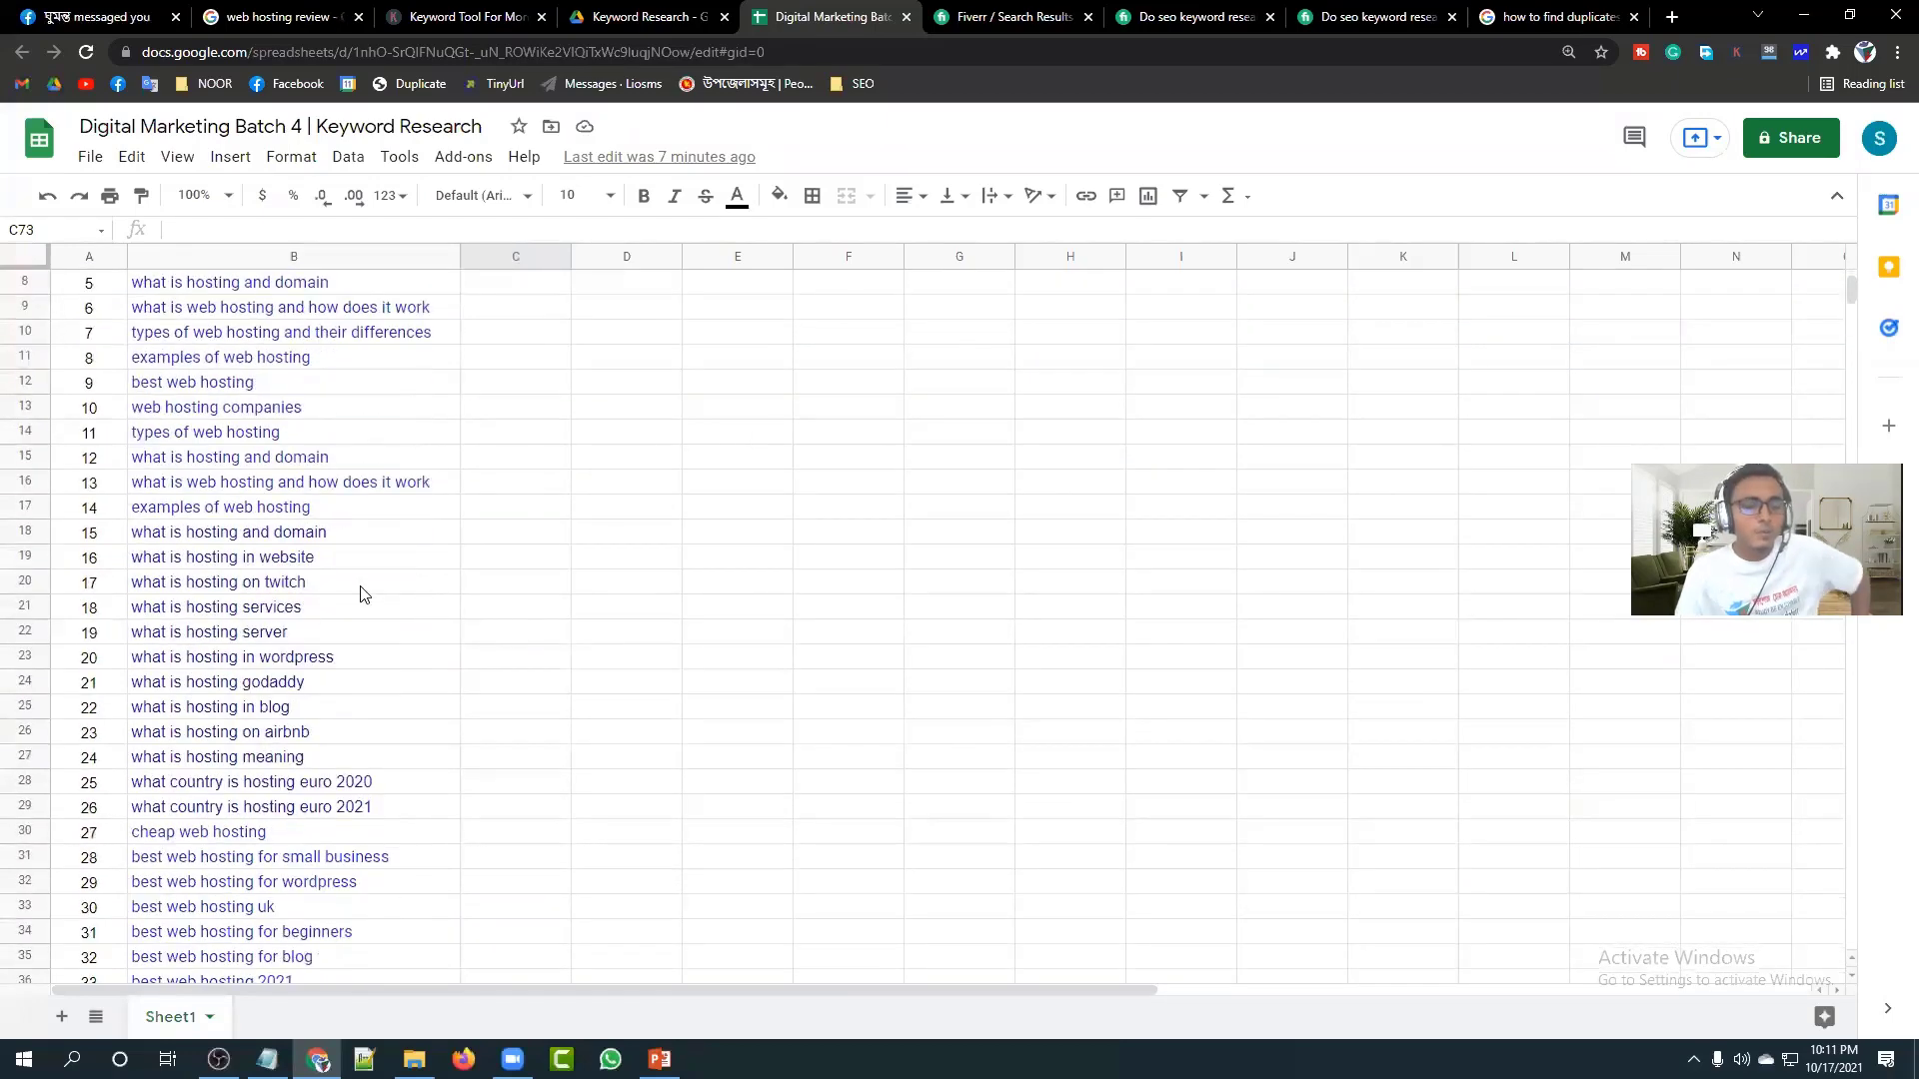
{"action": "scroll", "coordinate": [364, 590], "scroll_direction": "down", "scroll_amount": 2}
{"action": "scroll", "coordinate": [363, 670], "scroll_direction": "down", "scroll_amount": 2}
{"action": "scroll", "coordinate": [428, 878], "scroll_direction": "down", "scroll_amount": 2}
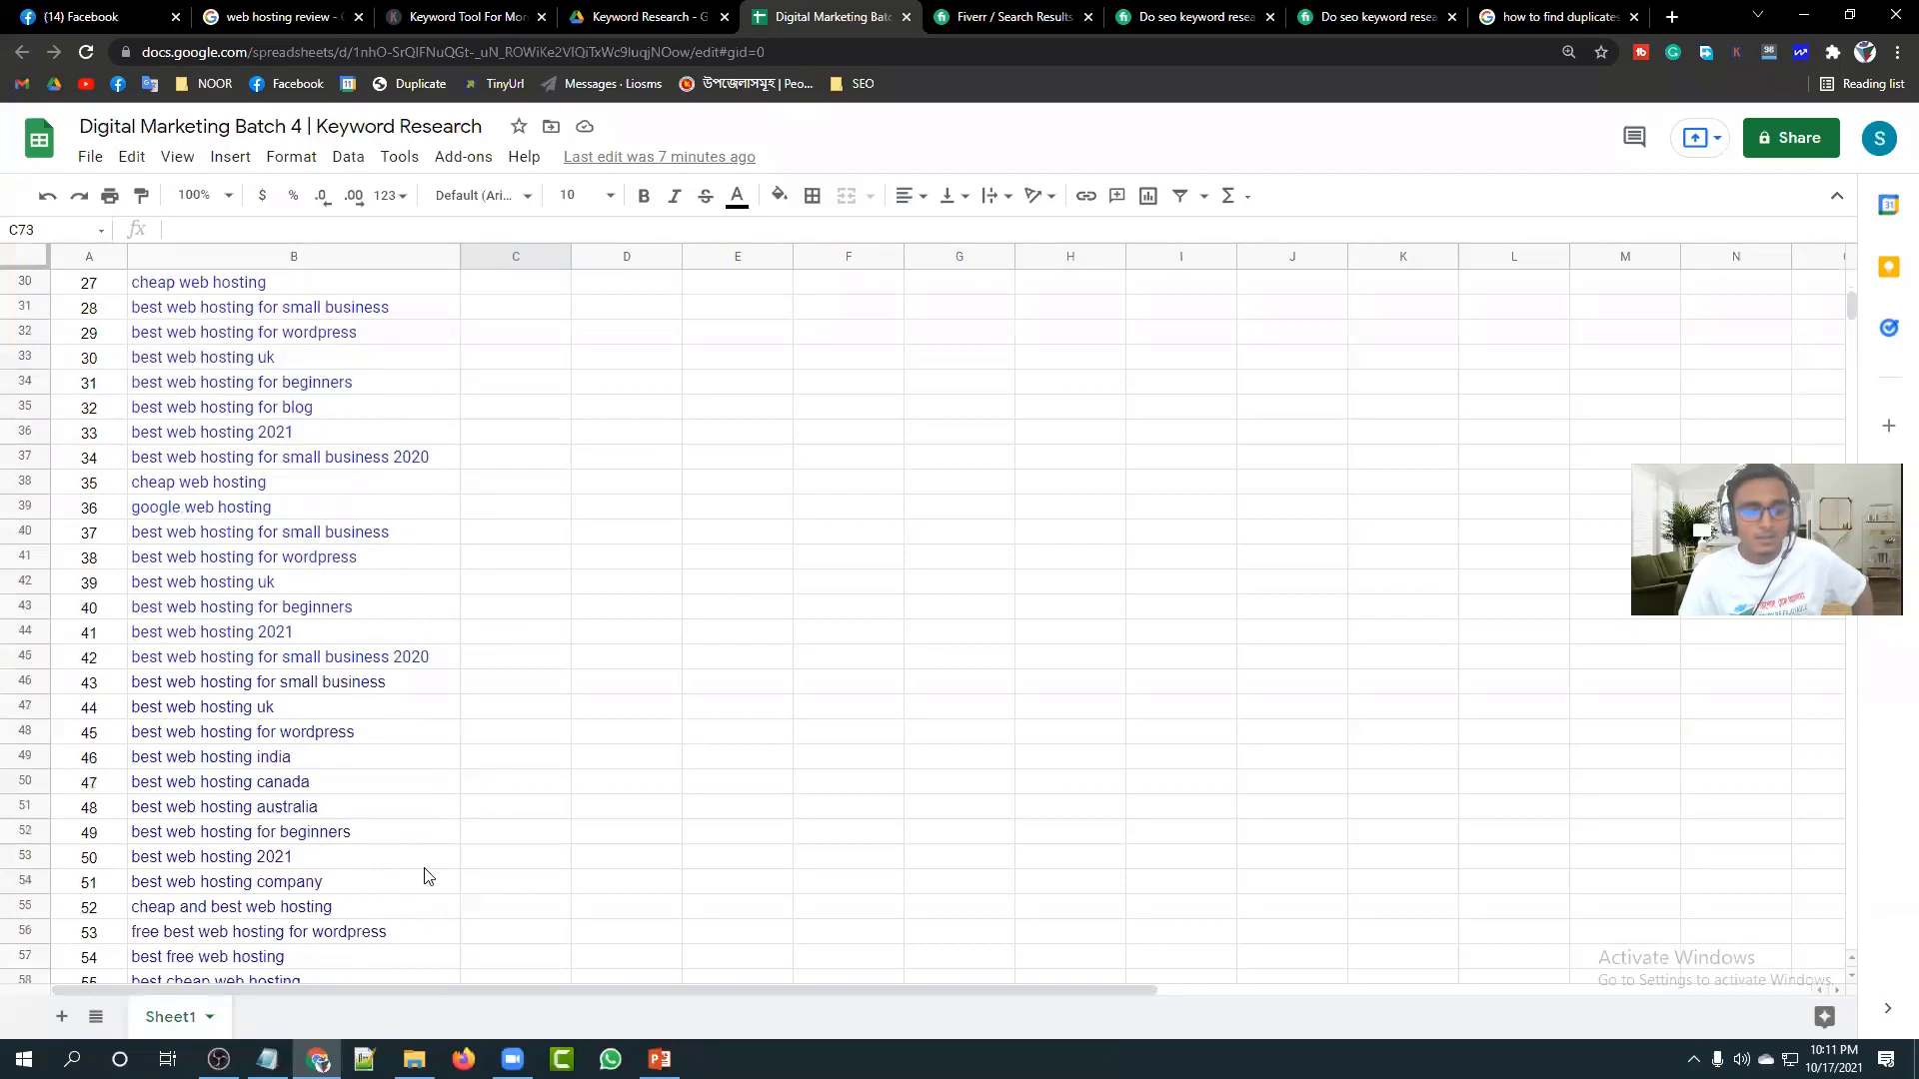
Highlight the keywords in B36:B57, clear the selection and check the rest of the list through the web hosting review keywords.
{"action": "left_click_drag", "start_coordinate": [392, 964], "coordinate": [369, 438]}
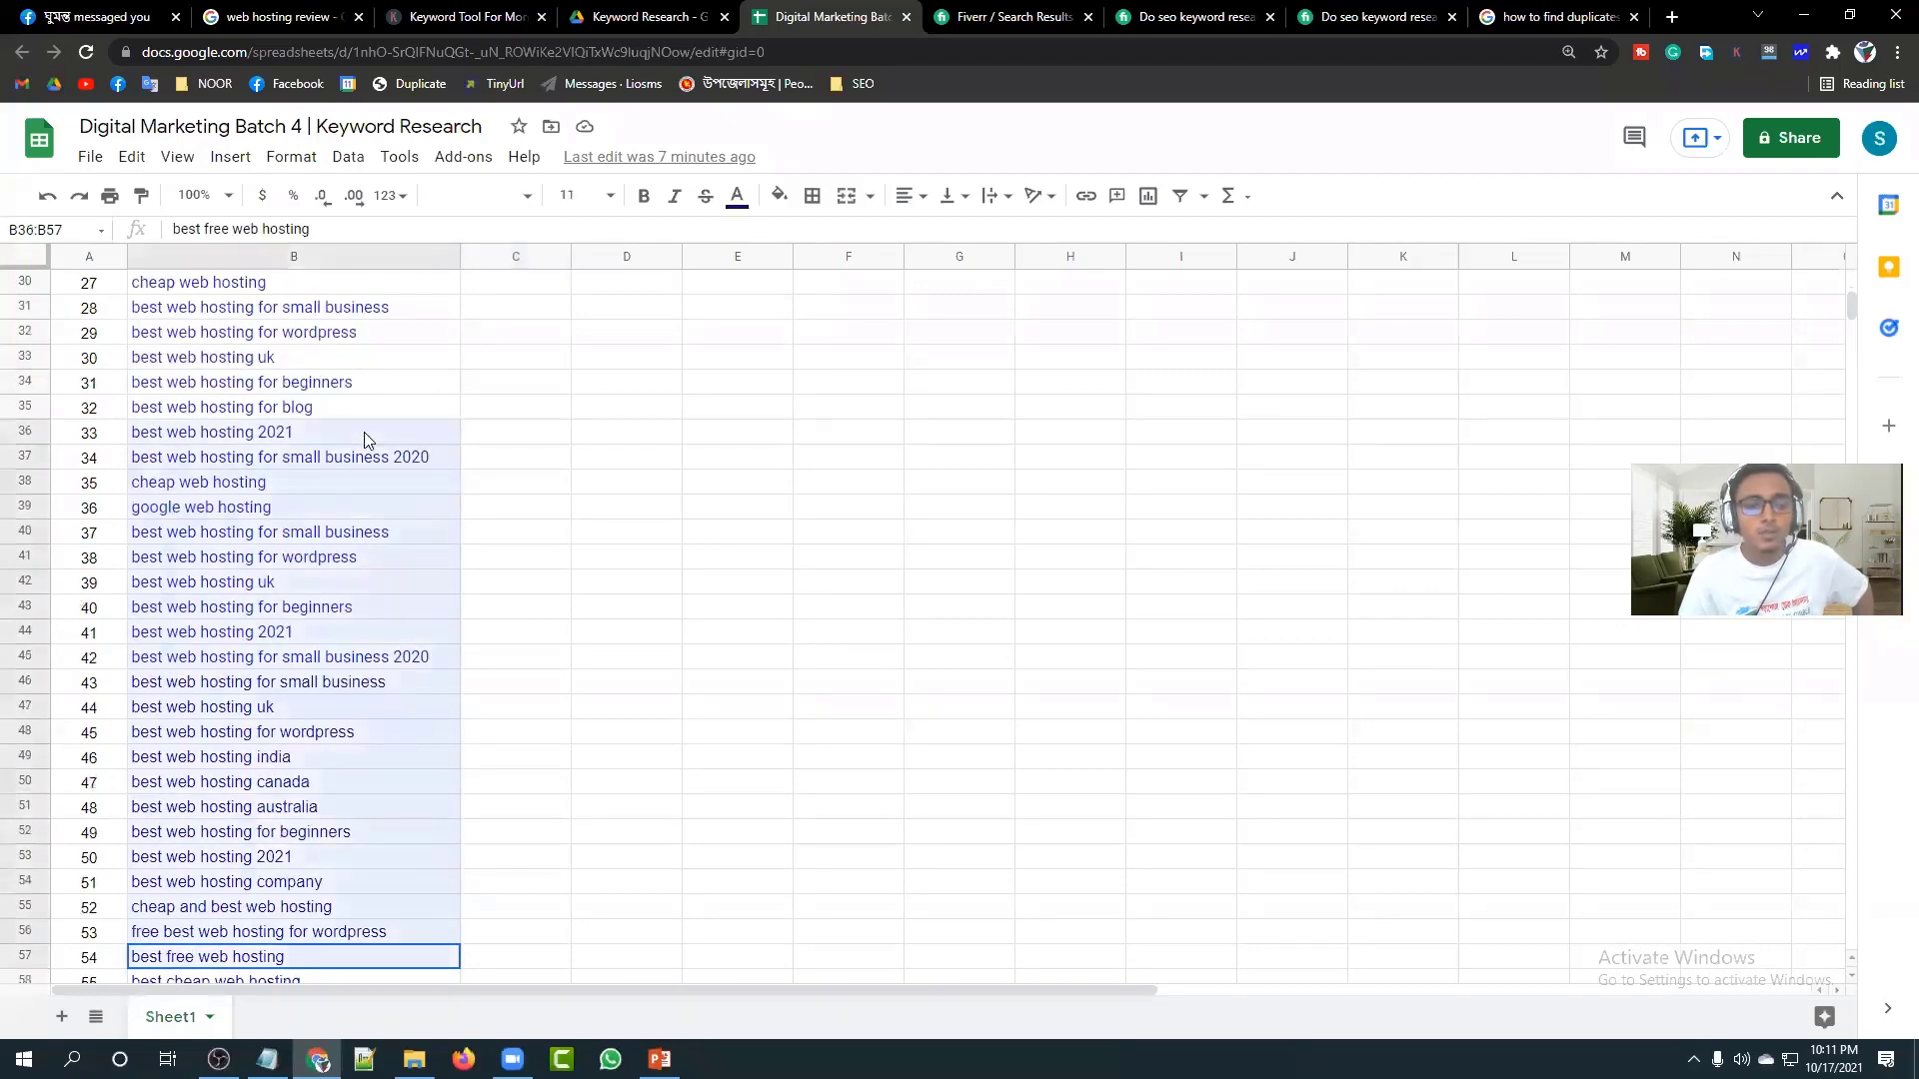
{"action": "scroll", "coordinate": [660, 725], "scroll_direction": "up", "scroll_amount": 8}
{"action": "scroll", "coordinate": [659, 719], "scroll_direction": "down", "scroll_amount": 4}
{"action": "left_click", "coordinate": [656, 711]}
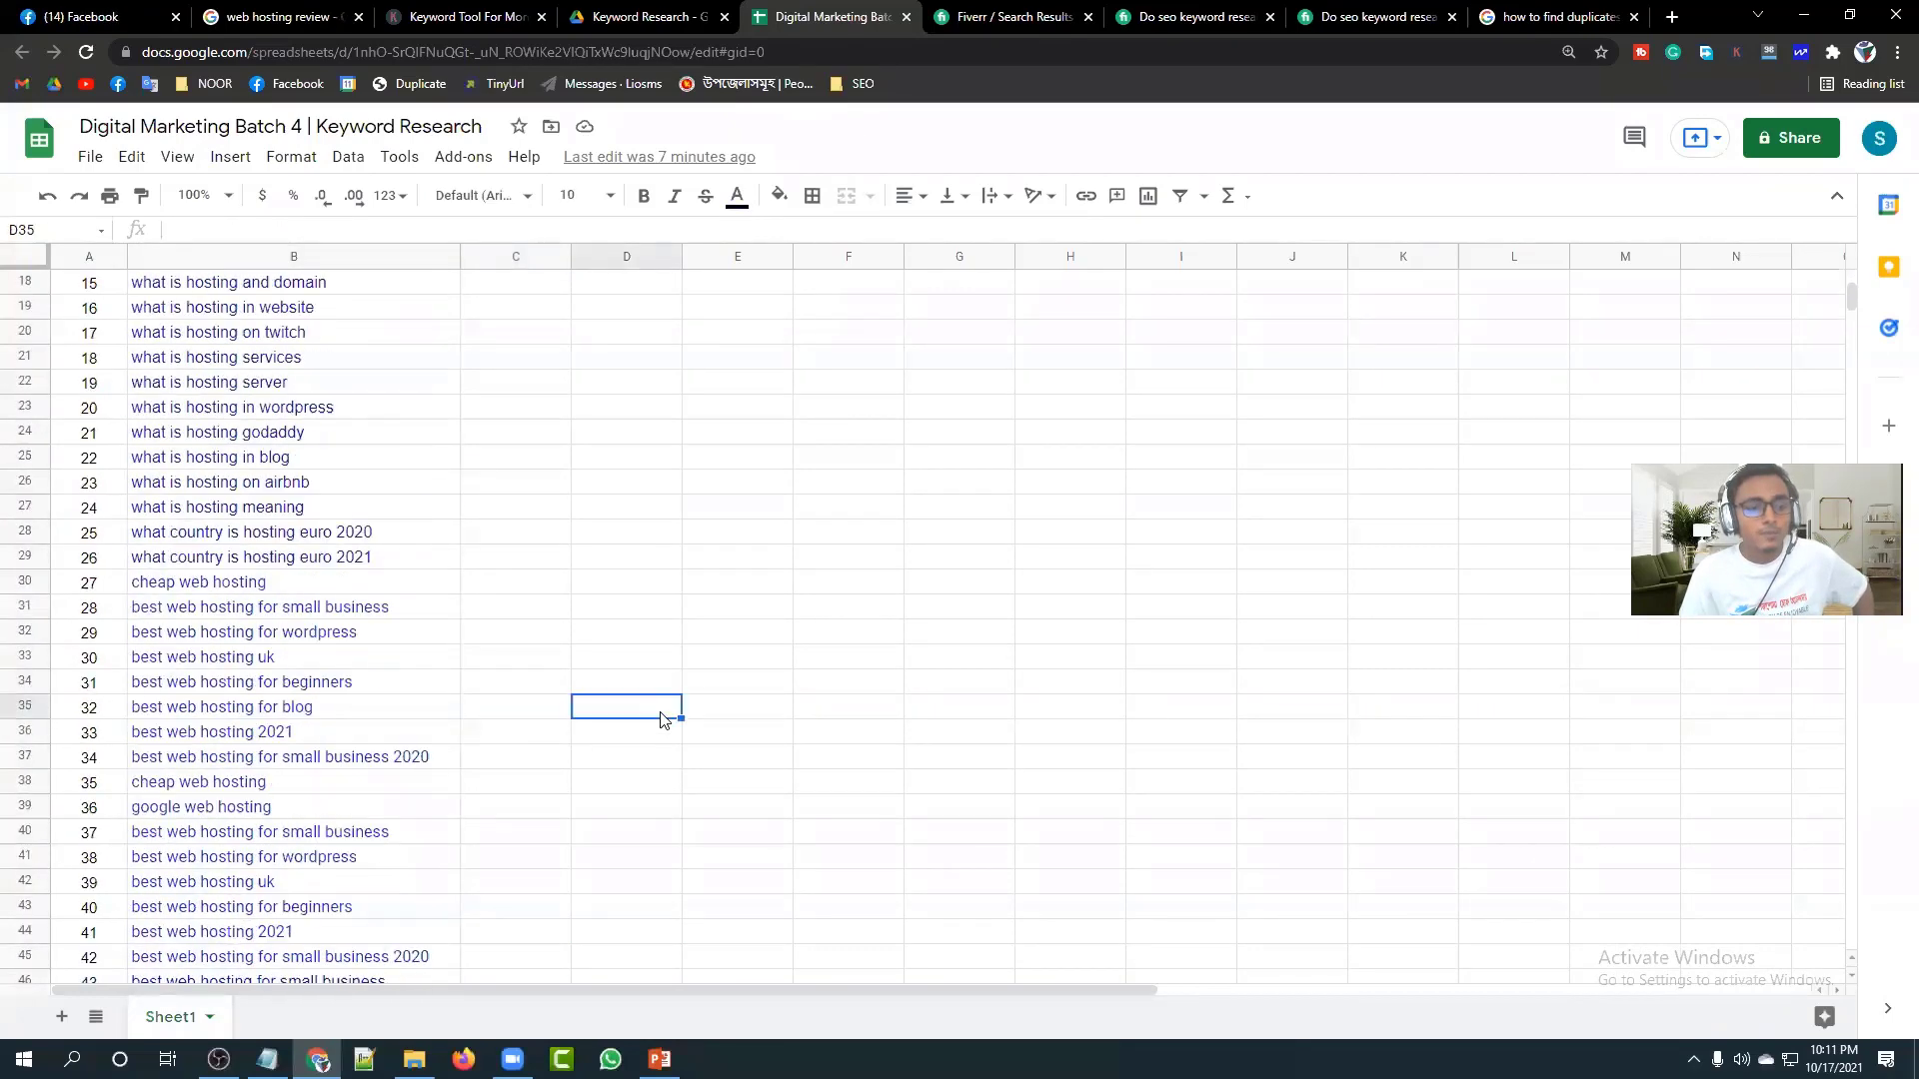
{"action": "scroll", "coordinate": [657, 712], "scroll_direction": "down", "scroll_amount": 6}
{"action": "scroll", "coordinate": [657, 712], "scroll_direction": "down", "scroll_amount": 5}
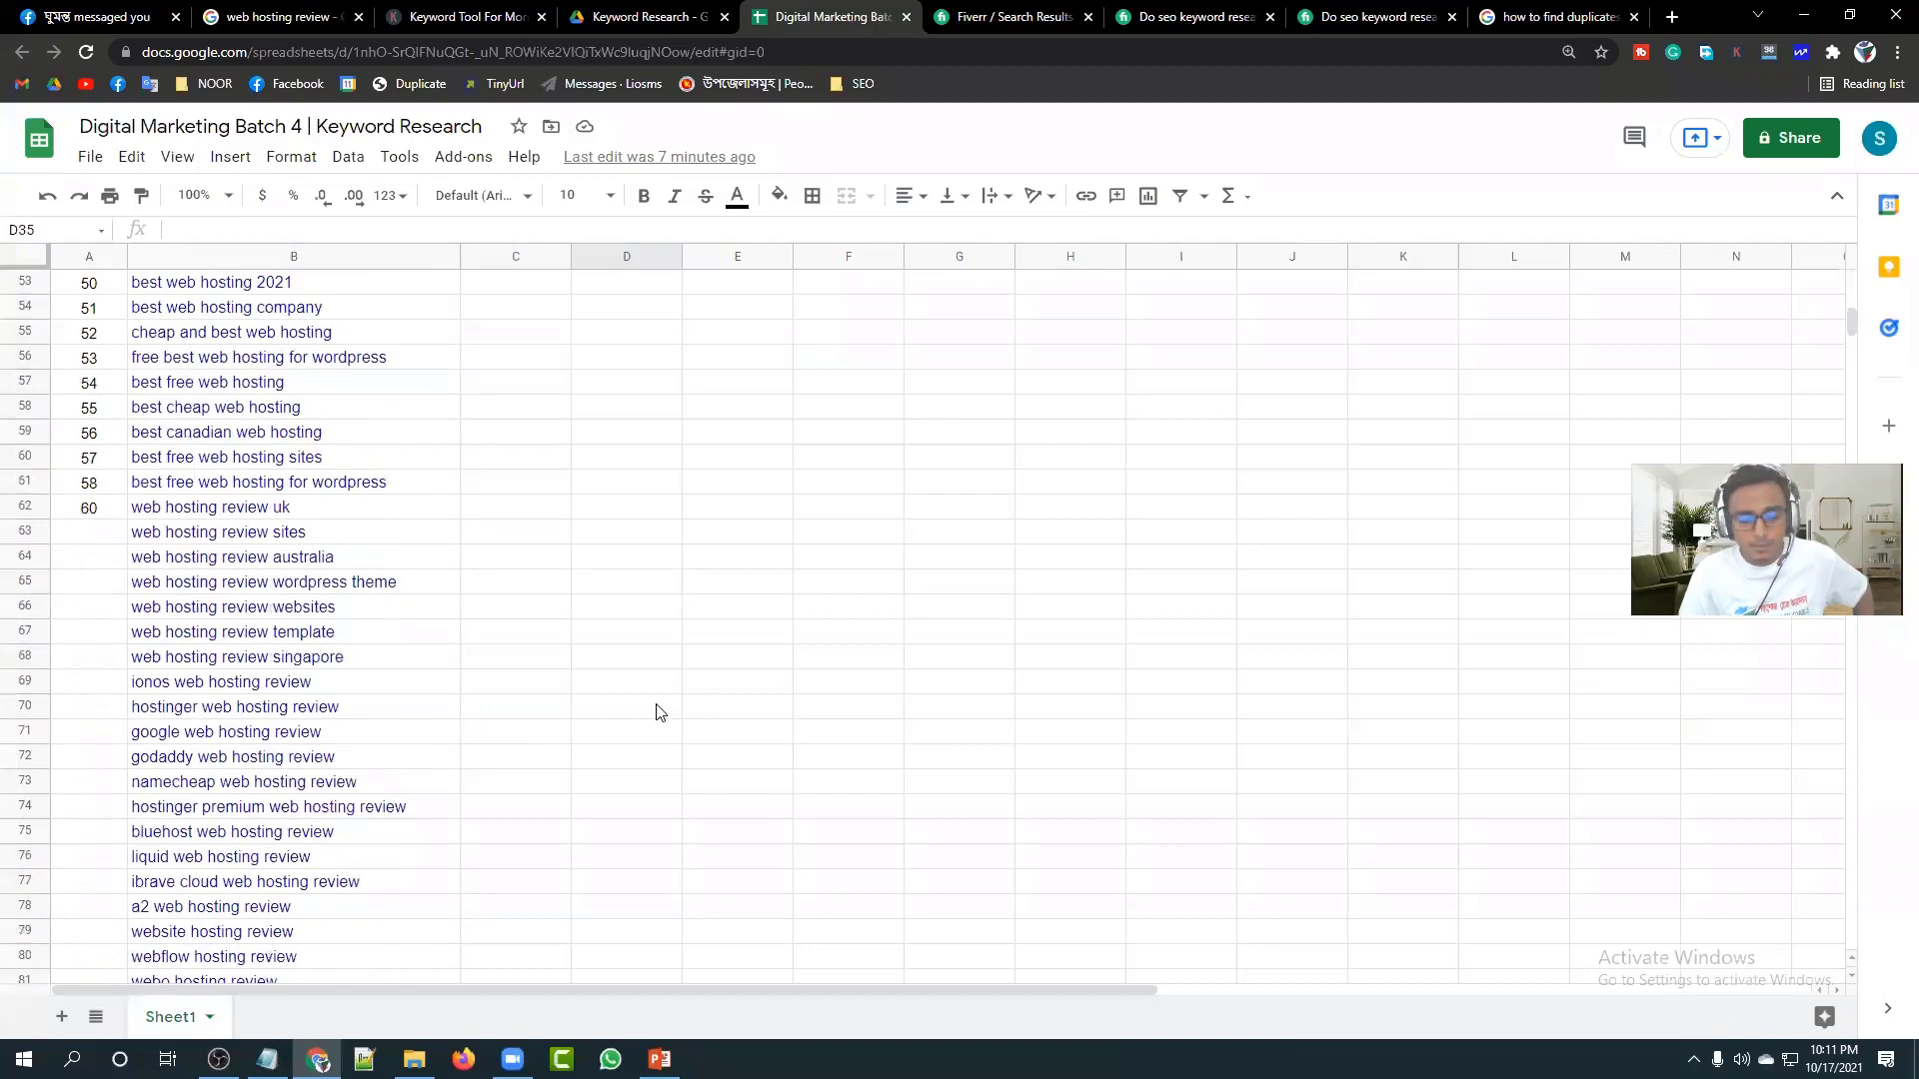
{"action": "scroll", "coordinate": [507, 625], "scroll_direction": "down", "scroll_amount": 2}
{"action": "scroll", "coordinate": [507, 625], "scroll_direction": "up", "scroll_amount": 6}
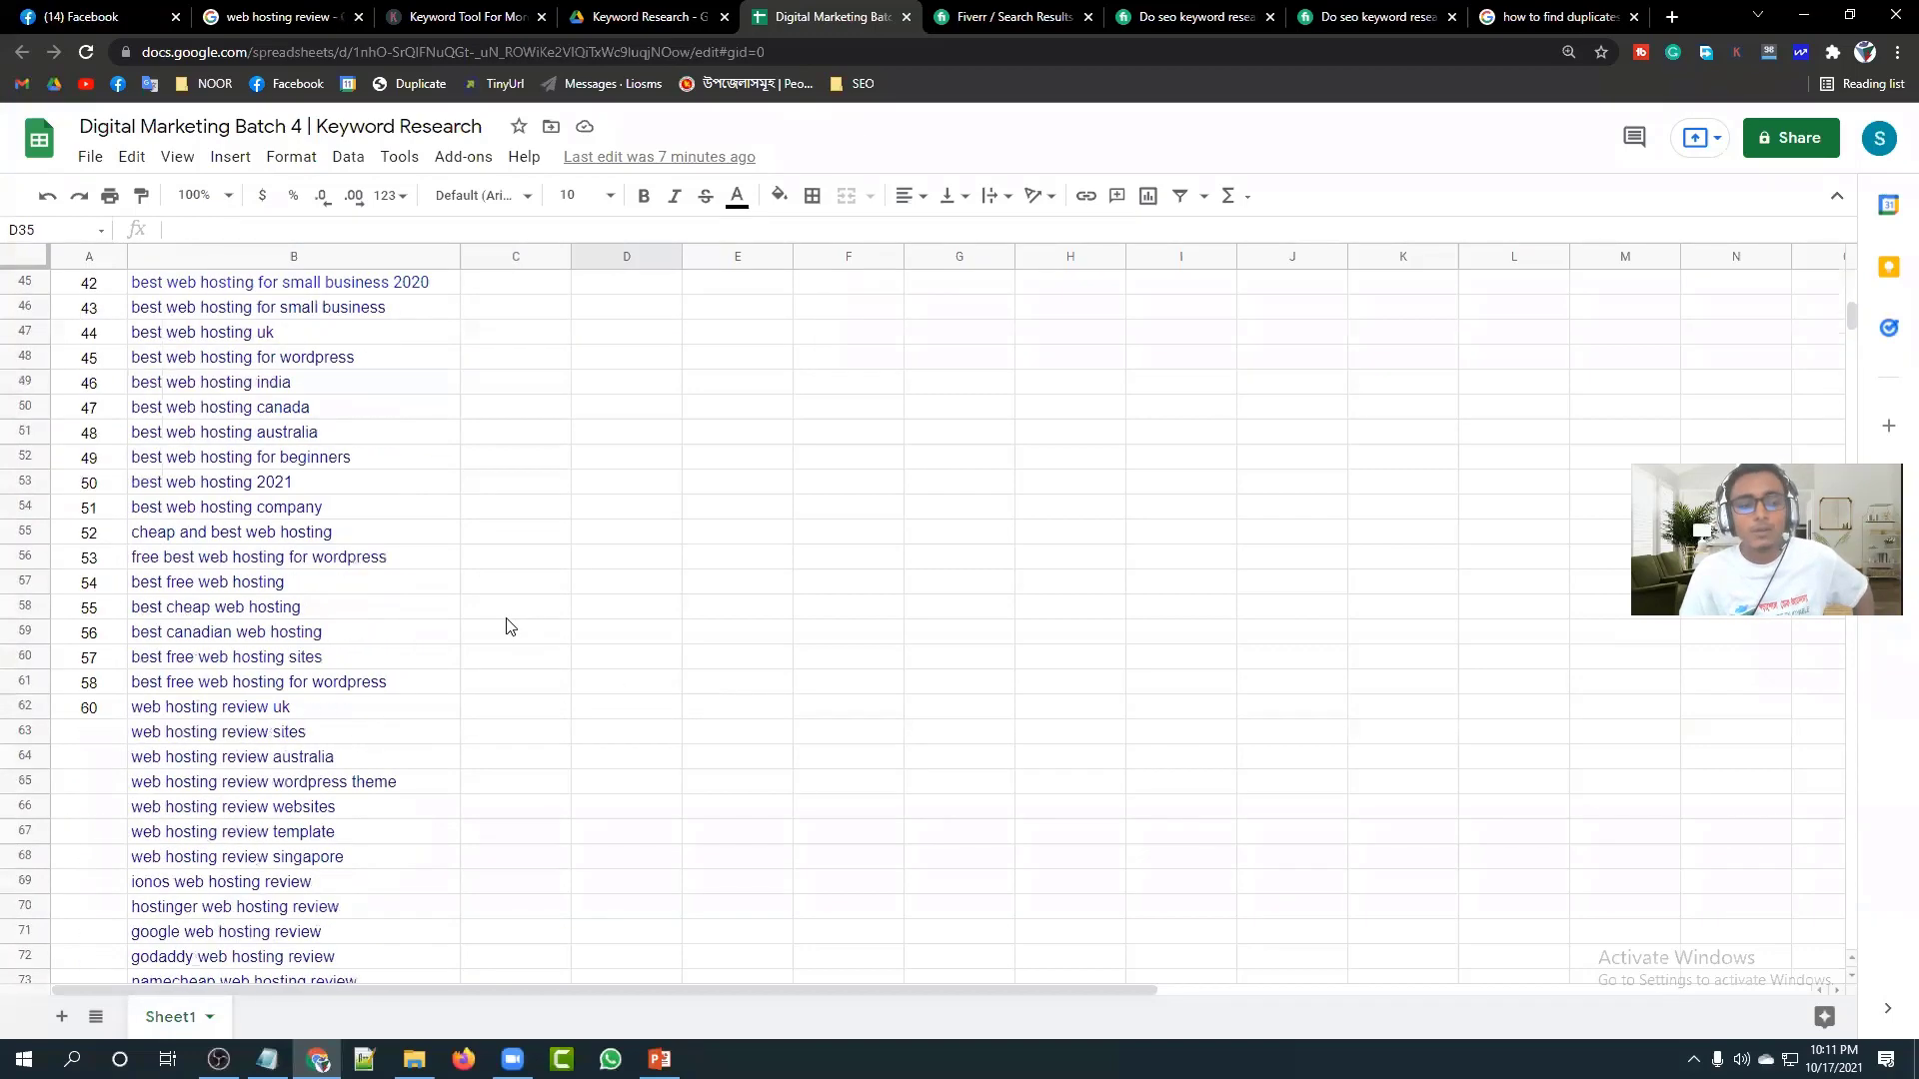
{"action": "scroll", "coordinate": [504, 627], "scroll_direction": "down", "scroll_amount": 9}
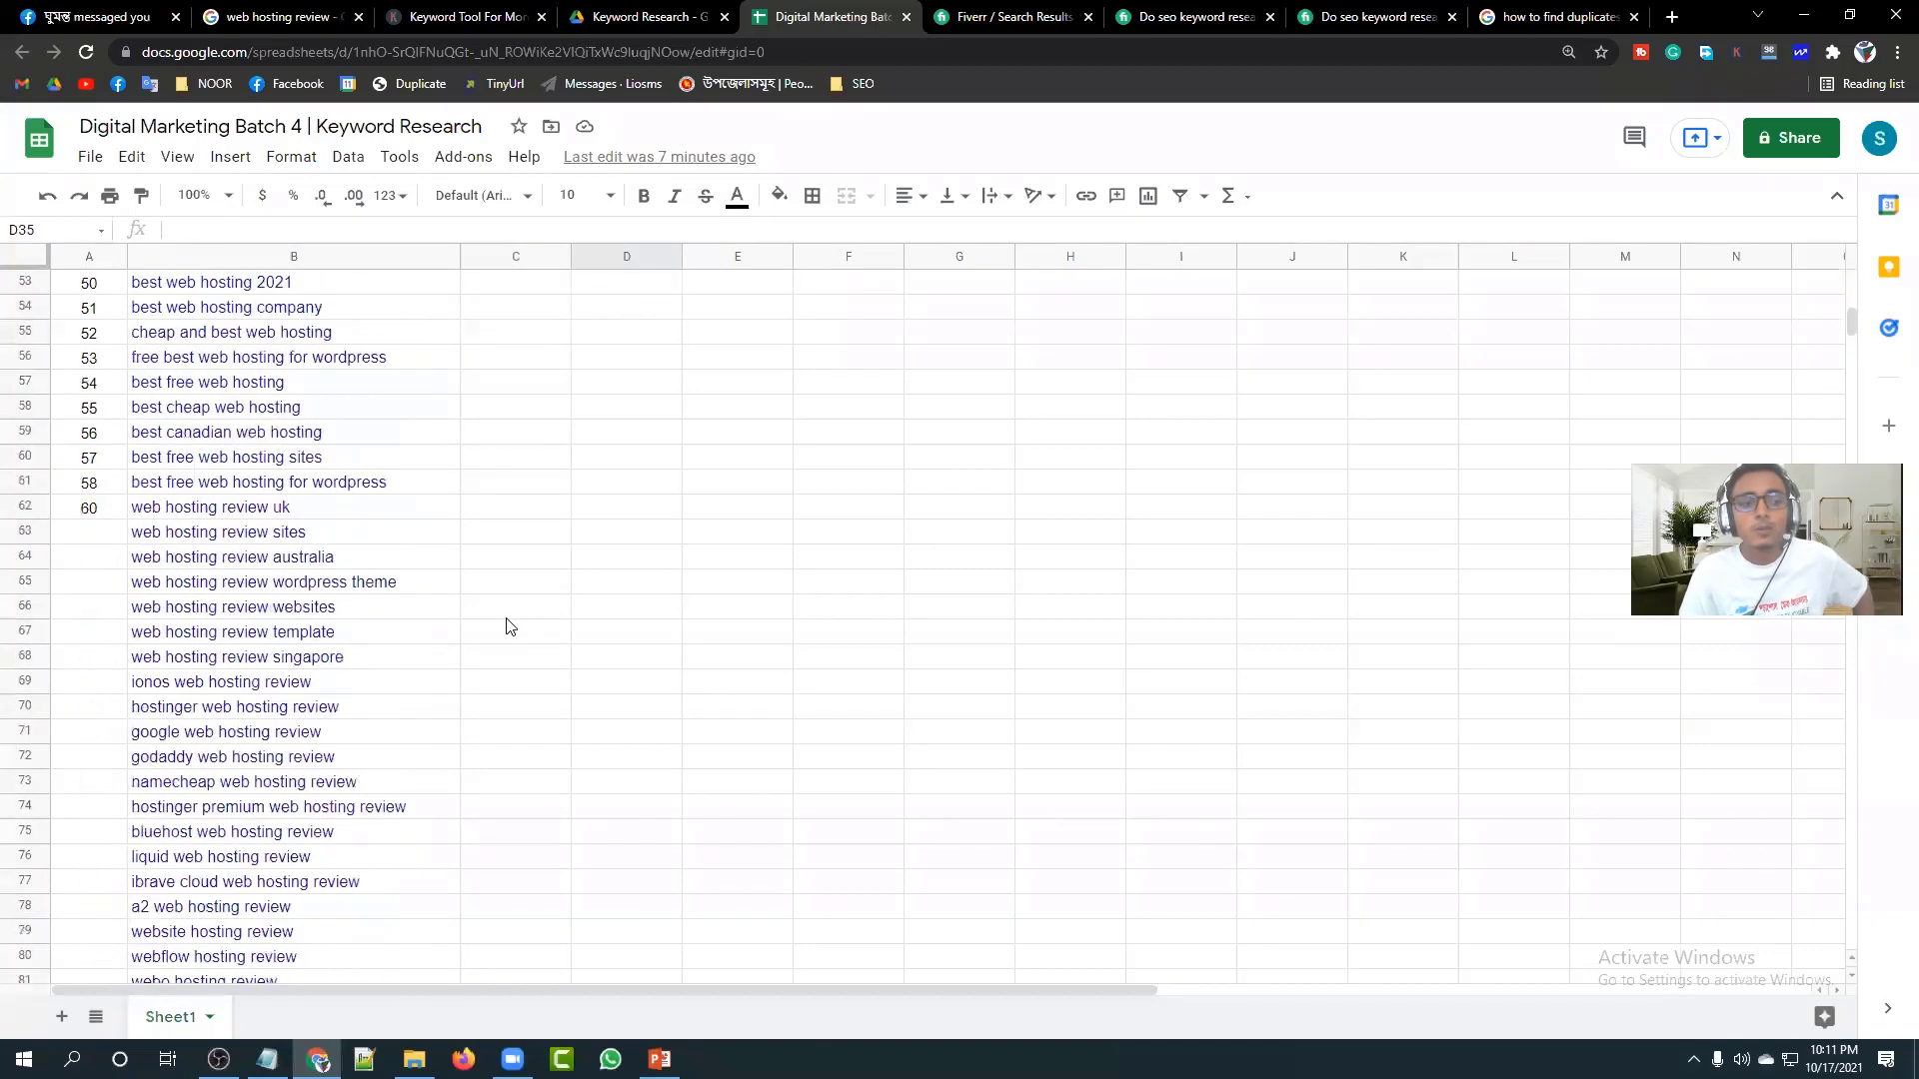
Open the Google results for "web hosting review" and look over the page's results and keyword suggestions.
{"action": "left_click", "coordinate": [462, 17]}
{"action": "left_click", "coordinate": [648, 18]}
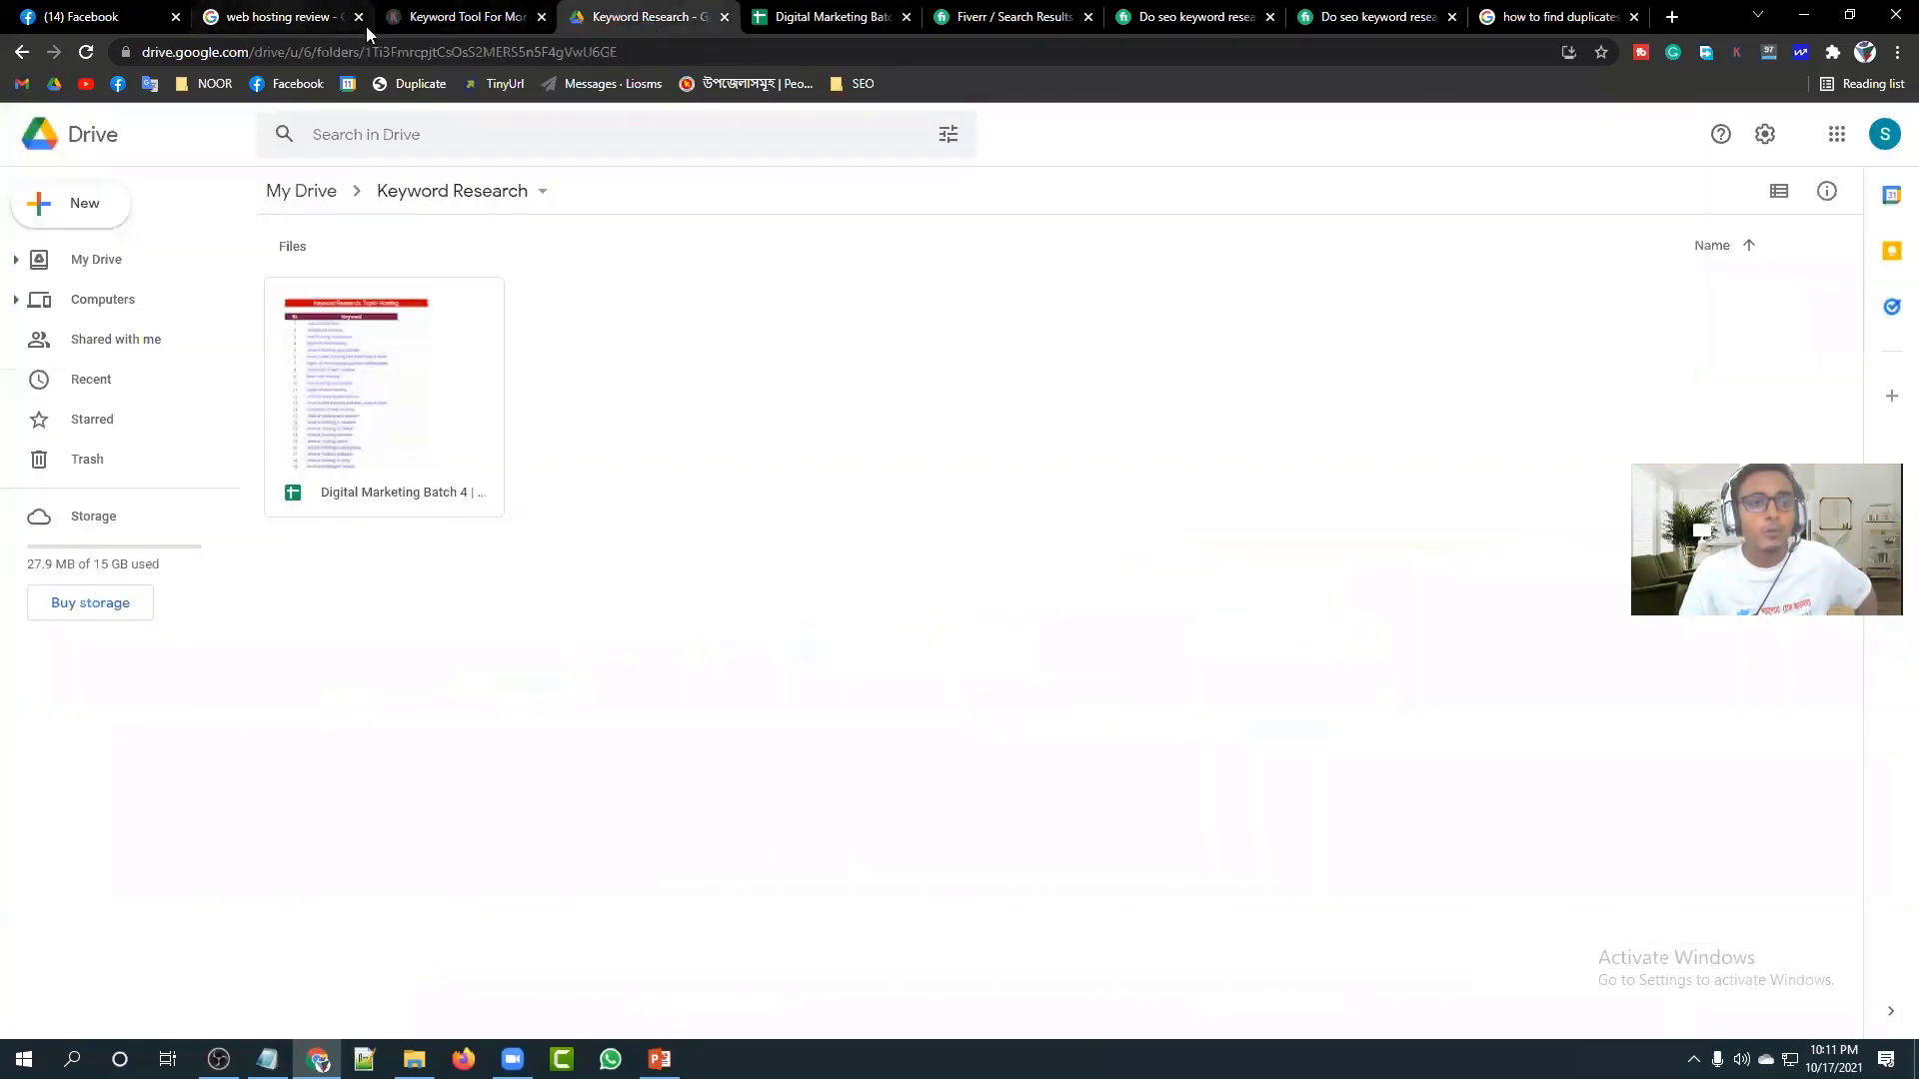
{"action": "left_click", "coordinate": [285, 17]}
{"action": "scroll", "coordinate": [686, 455], "scroll_direction": "down", "scroll_amount": 5}
{"action": "scroll", "coordinate": [405, 262], "scroll_direction": "up", "scroll_amount": 15}
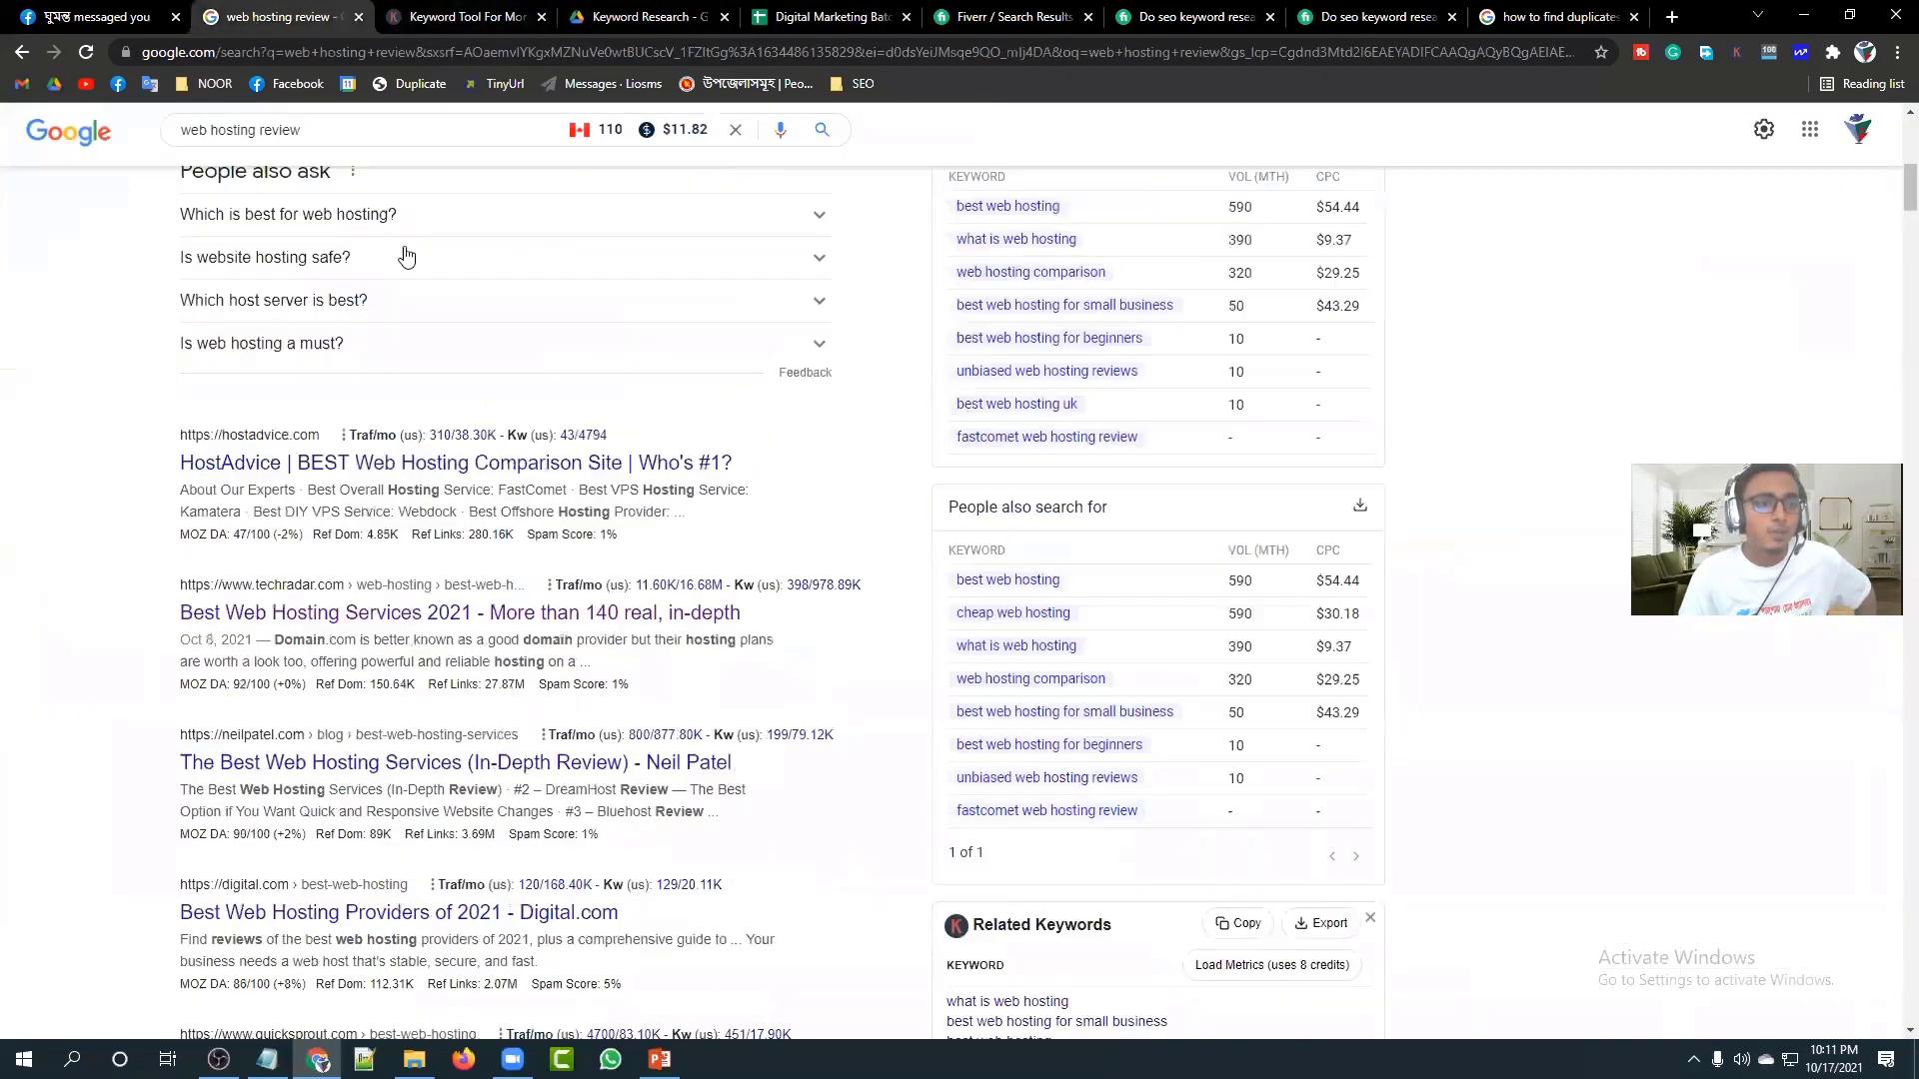
Go back to the Google results for "best web hosting" and highlight the full list under Long-Tail Keywords.
{"action": "left_click", "coordinate": [20, 53]}
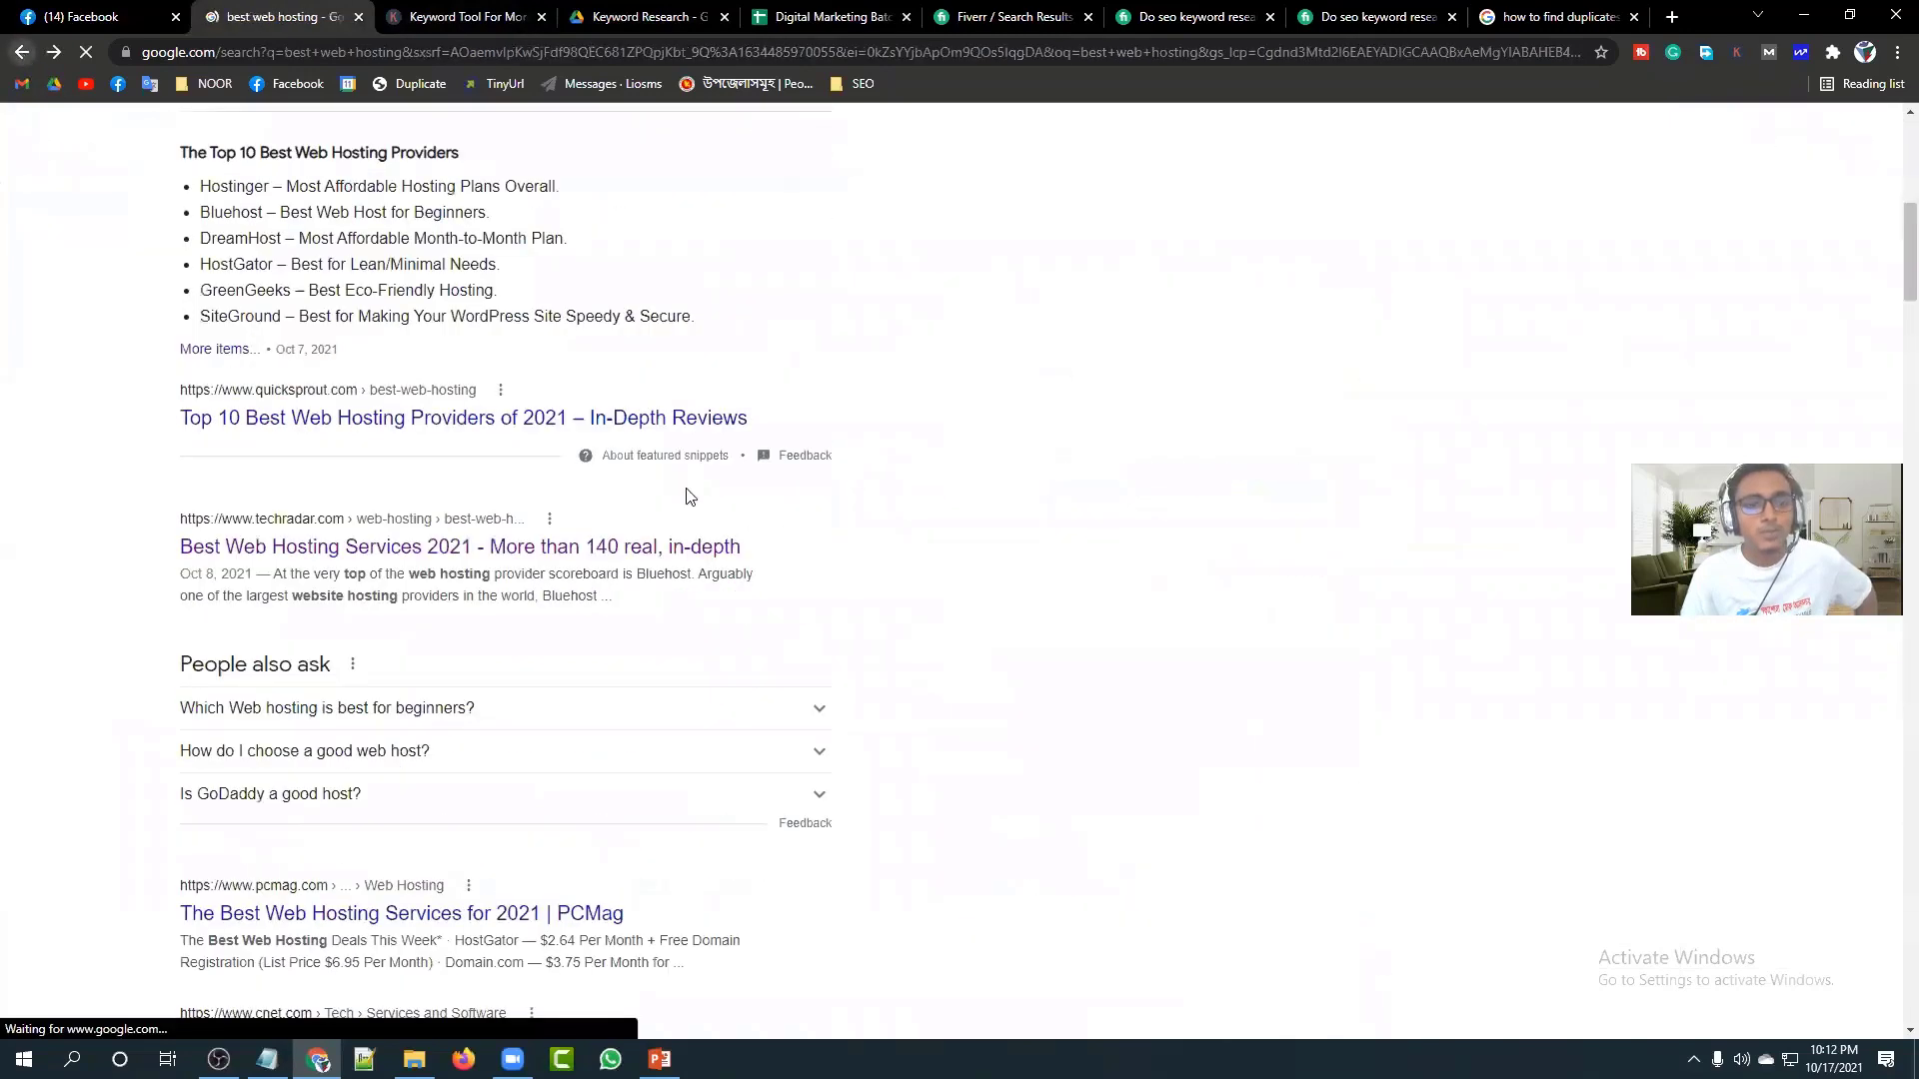
{"action": "scroll", "coordinate": [650, 493], "scroll_direction": "up", "scroll_amount": 8}
{"action": "scroll", "coordinate": [1035, 625], "scroll_direction": "down", "scroll_amount": 15}
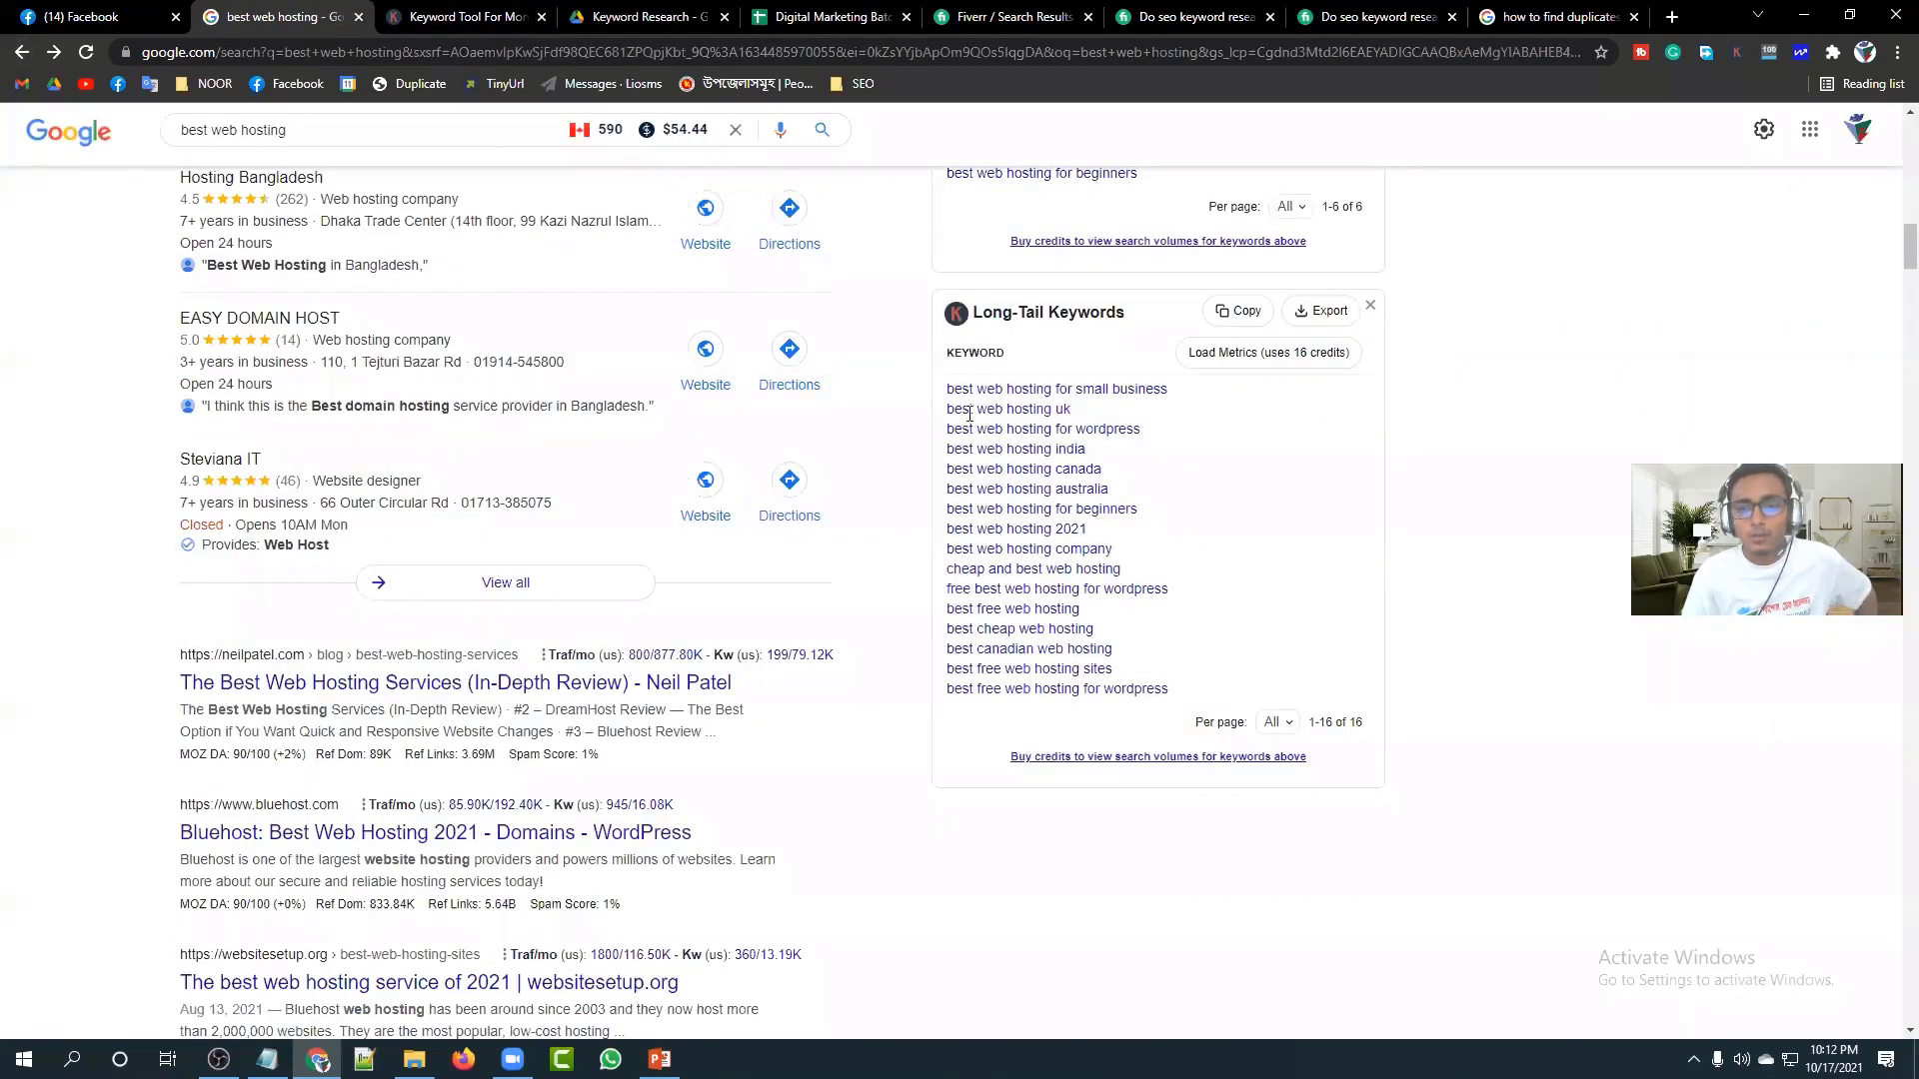
{"action": "left_click_drag", "start_coordinate": [940, 386], "coordinate": [1156, 685]}
{"action": "left_click", "coordinate": [1466, 547]}
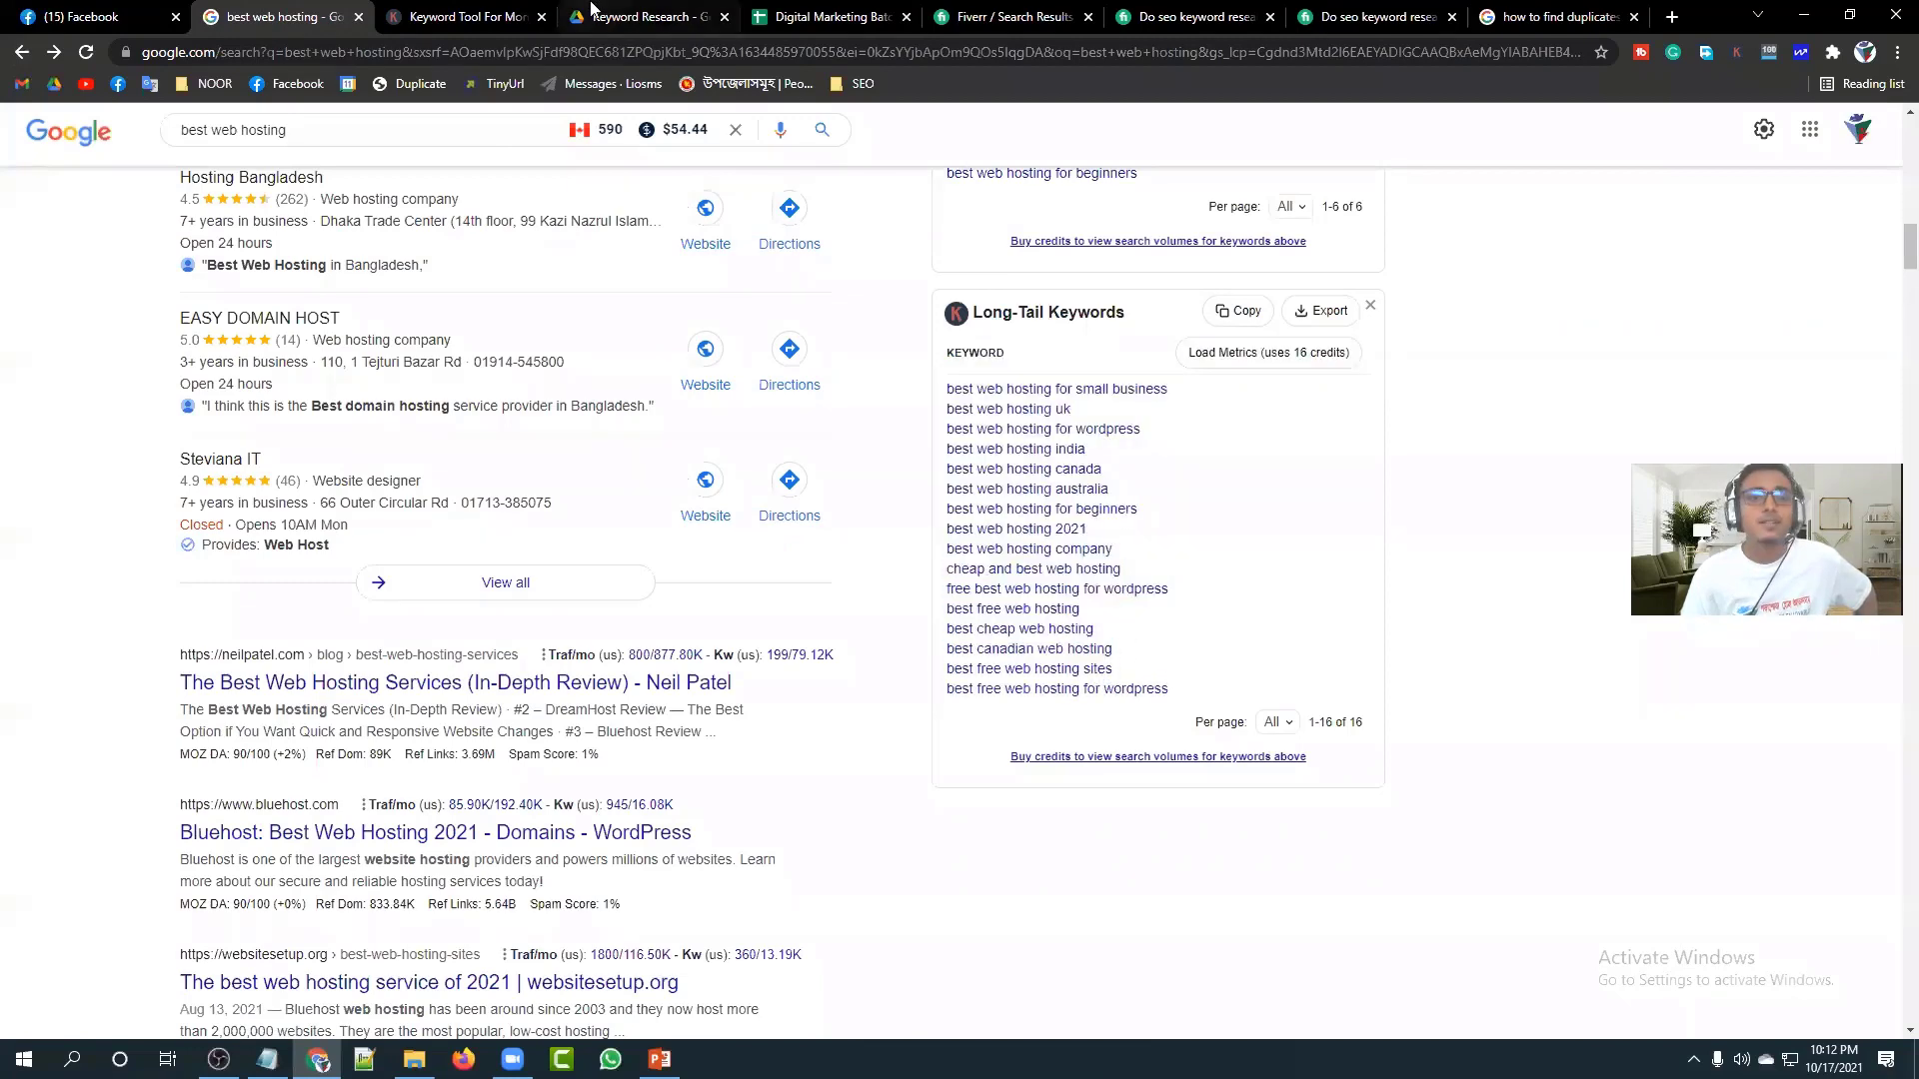
Return to the keyword spreadsheet and review the whole list, from the last web hosting reviews entries back up to the header.
{"action": "left_click", "coordinate": [820, 17]}
{"action": "scroll", "coordinate": [537, 604], "scroll_direction": "up", "scroll_amount": 10}
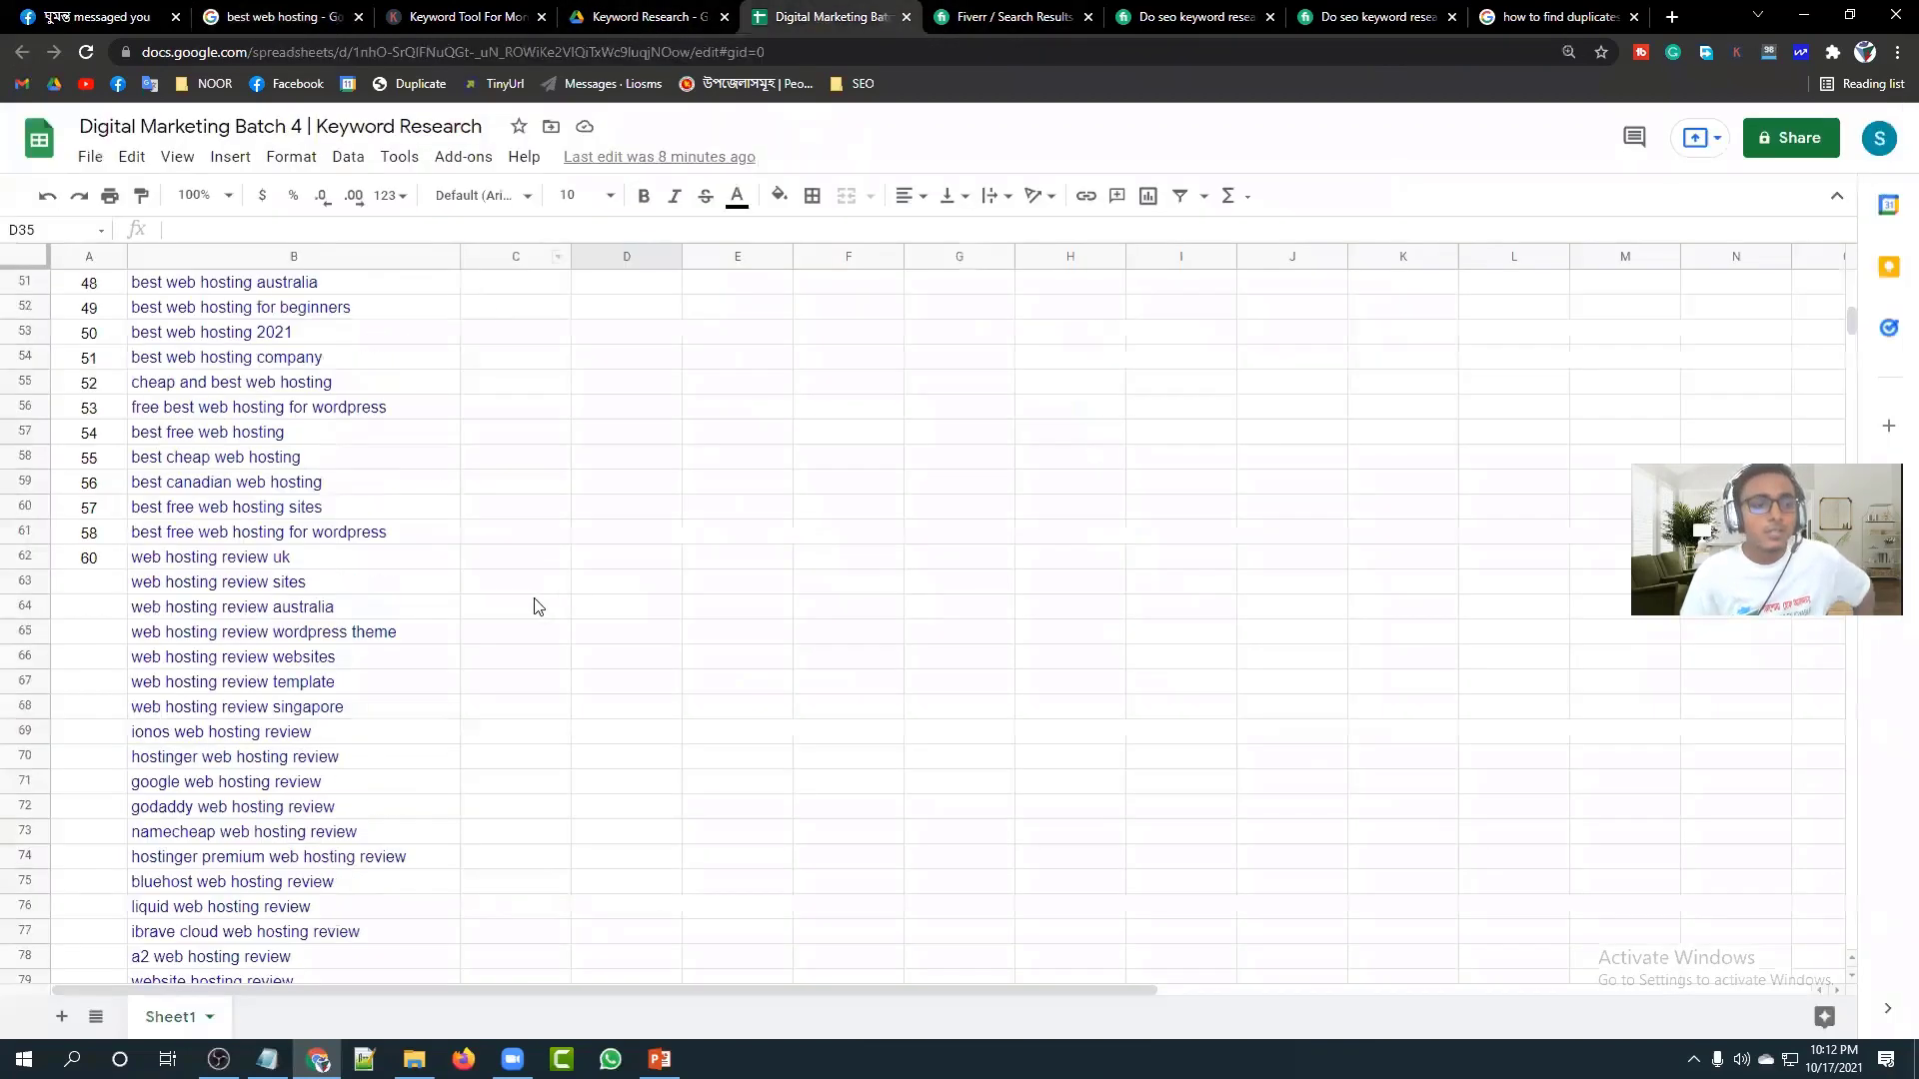
{"action": "scroll", "coordinate": [411, 586], "scroll_direction": "up", "scroll_amount": 7}
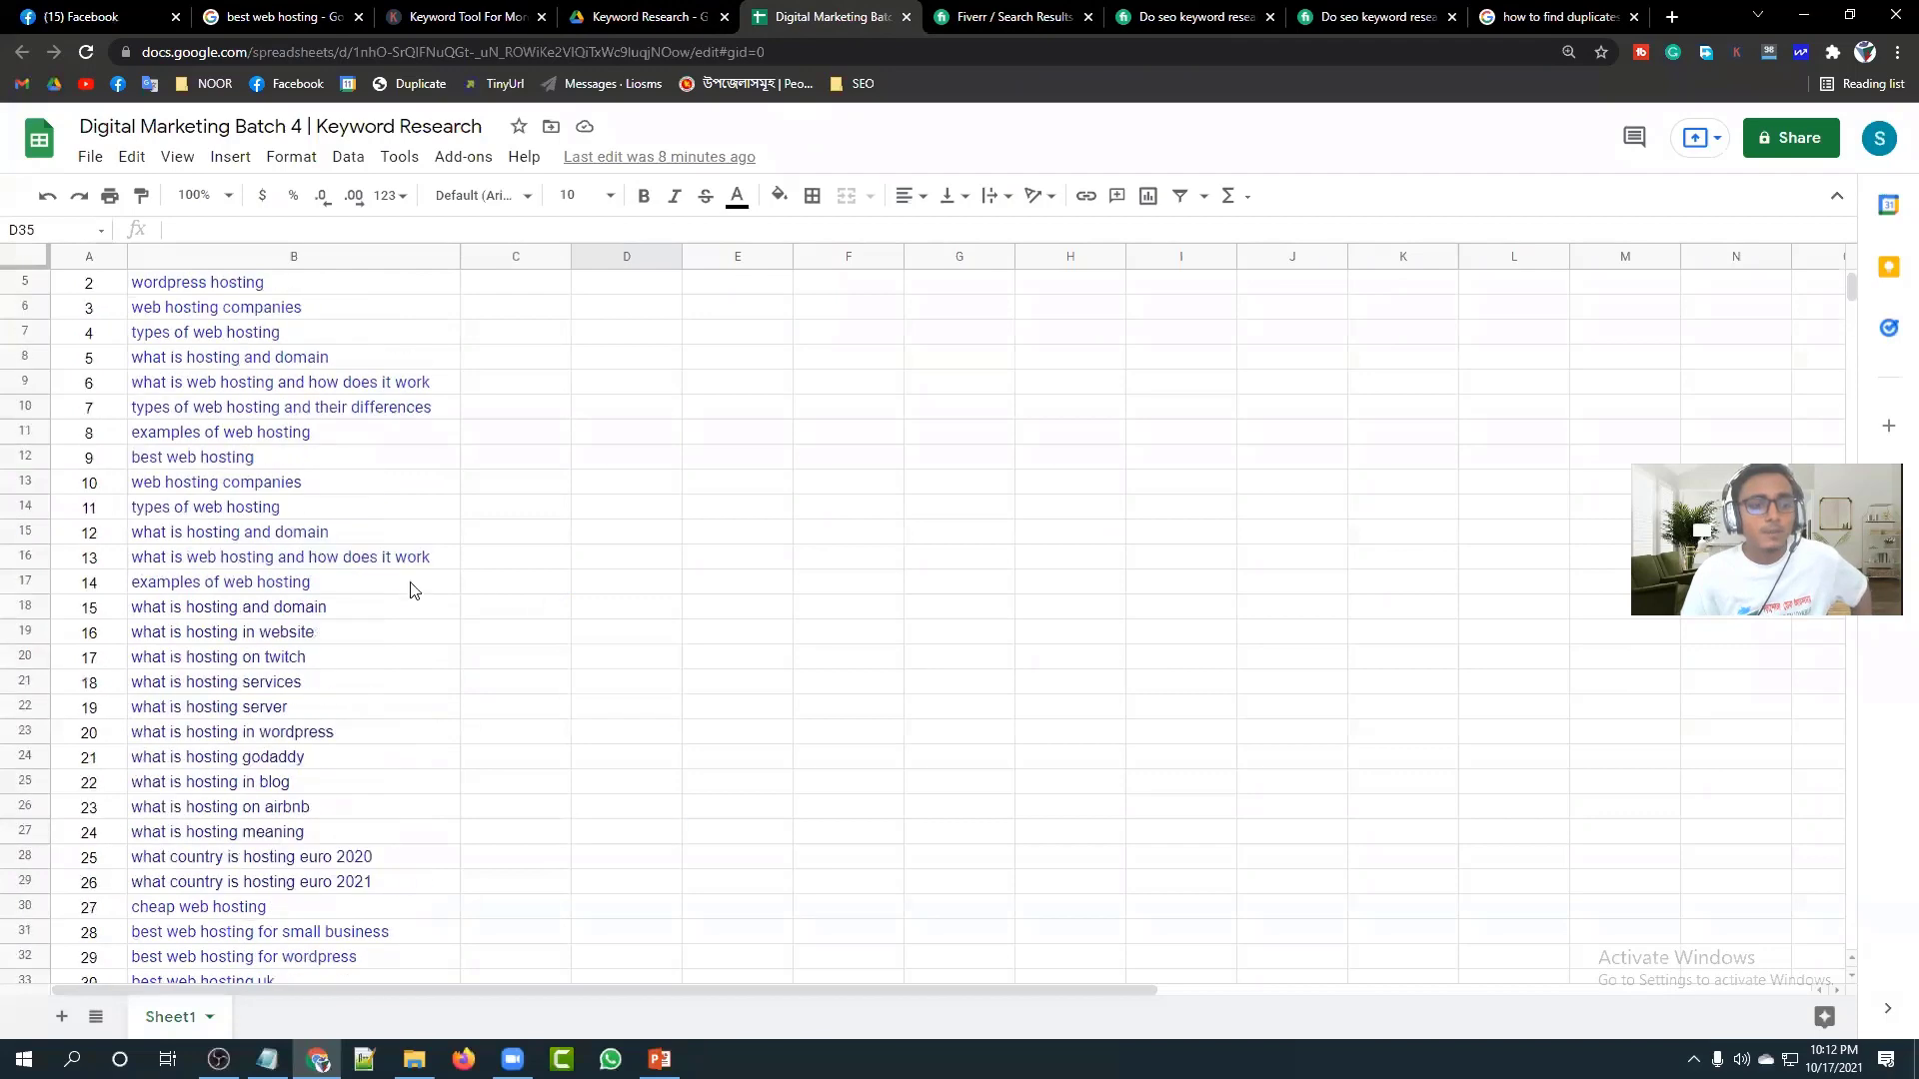
{"action": "scroll", "coordinate": [283, 366], "scroll_direction": "down", "scroll_amount": 5}
{"action": "scroll", "coordinate": [282, 366], "scroll_direction": "down", "scroll_amount": 5}
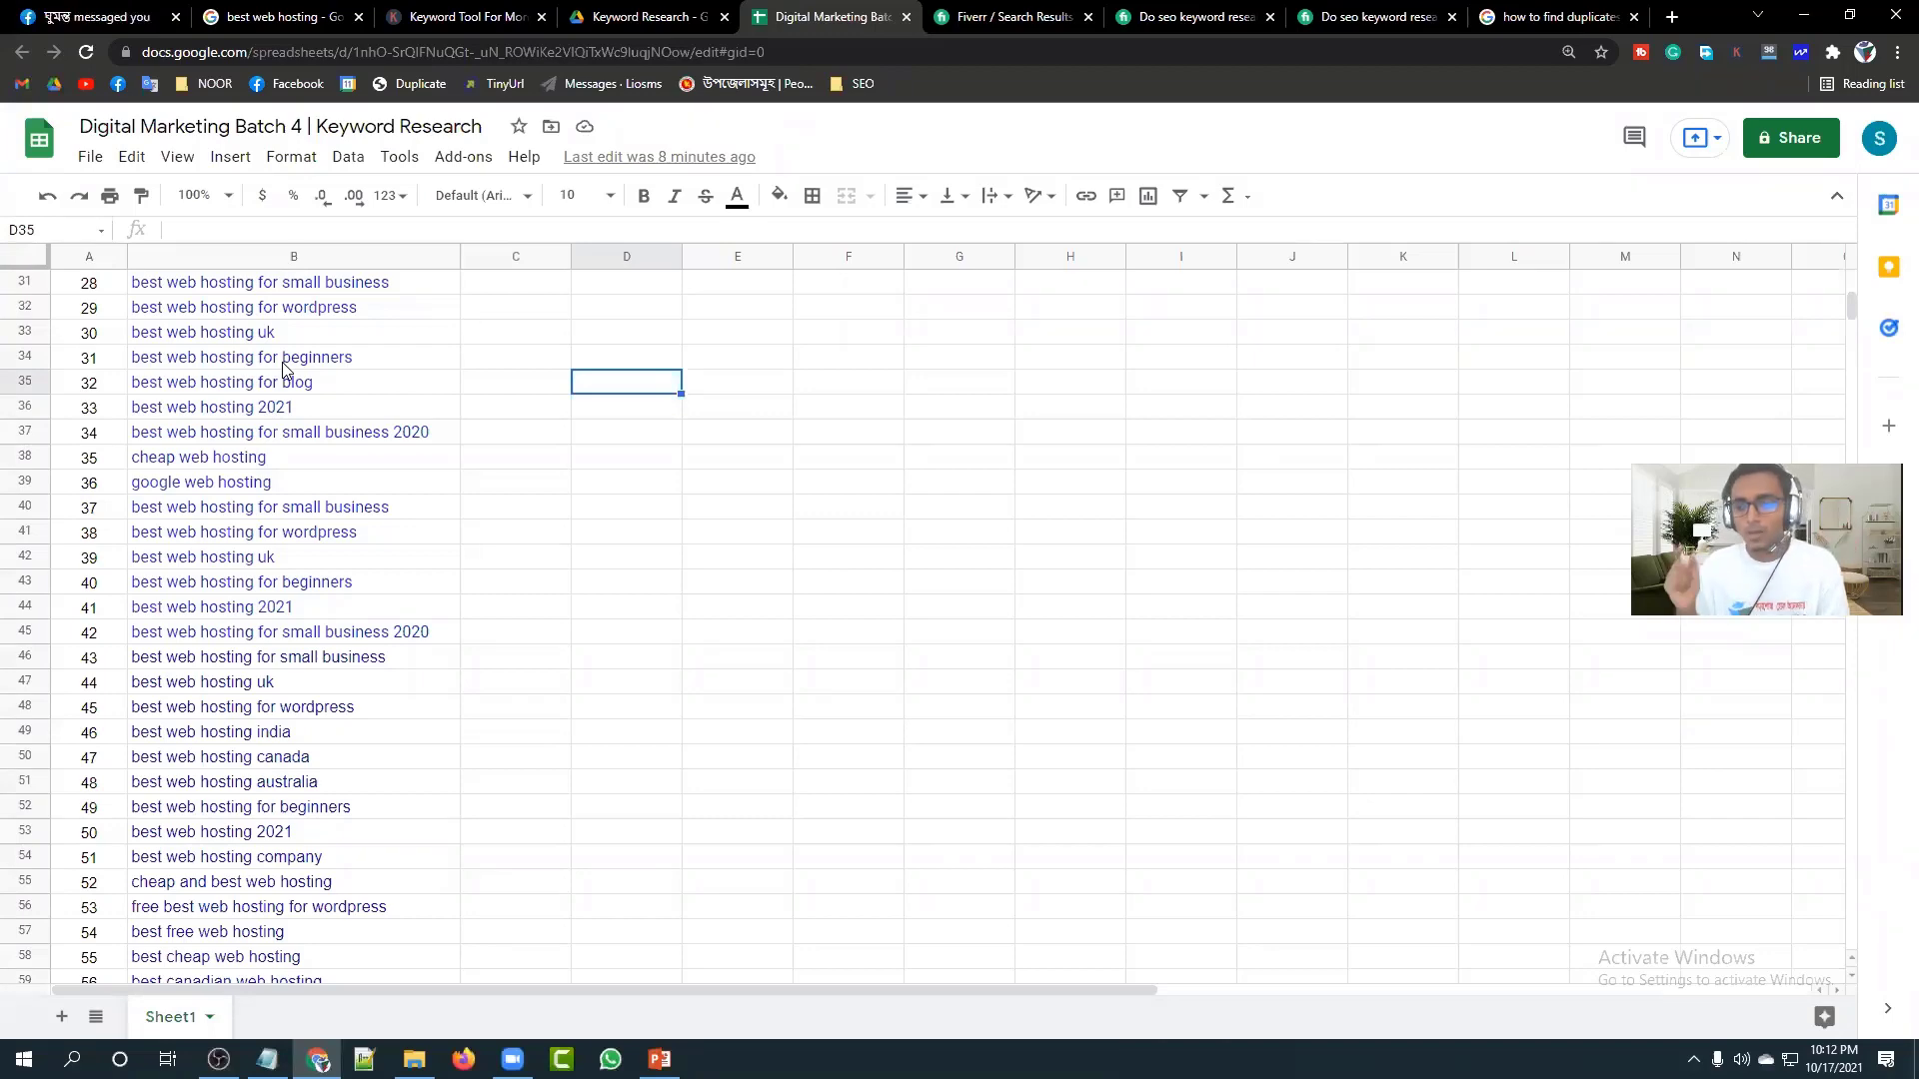
{"action": "left_click", "coordinate": [590, 657]}
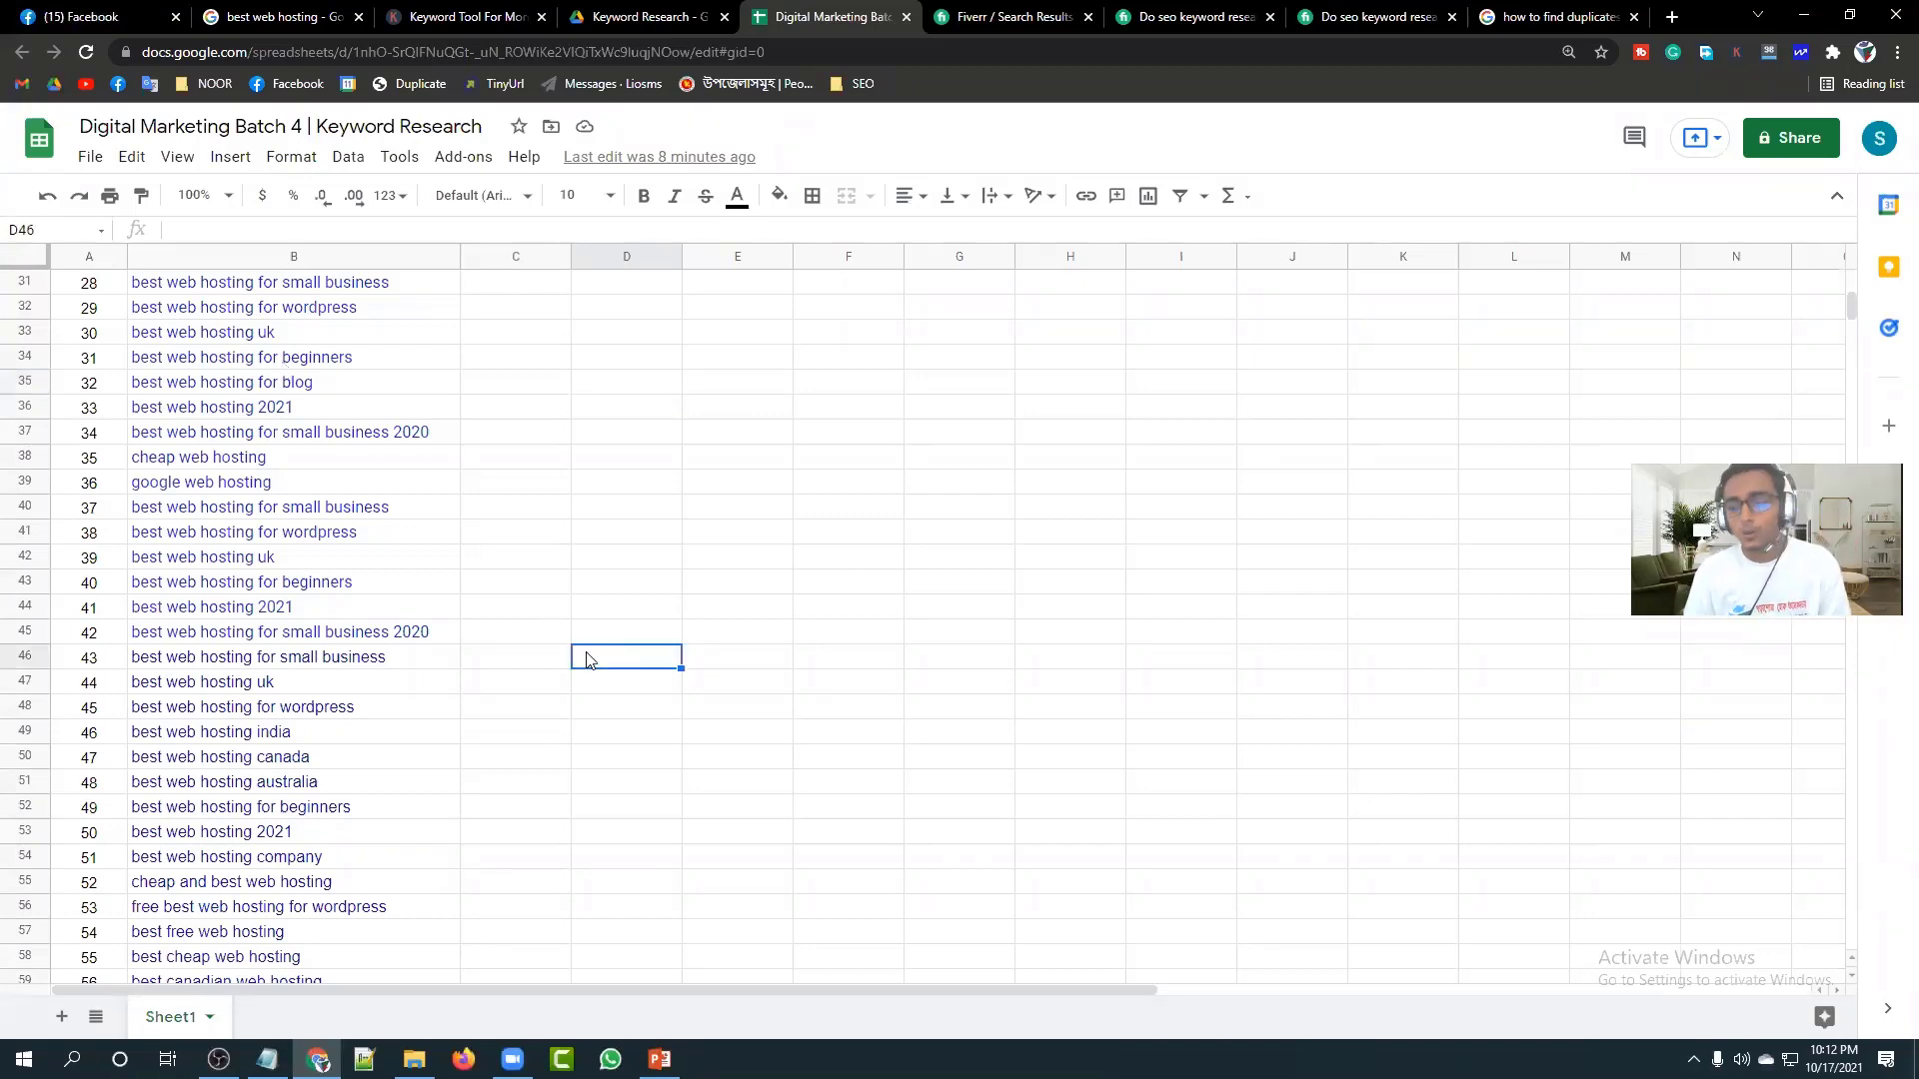
{"action": "scroll", "coordinate": [779, 676], "scroll_direction": "down", "scroll_amount": 5}
{"action": "scroll", "coordinate": [778, 677], "scroll_direction": "down", "scroll_amount": 5}
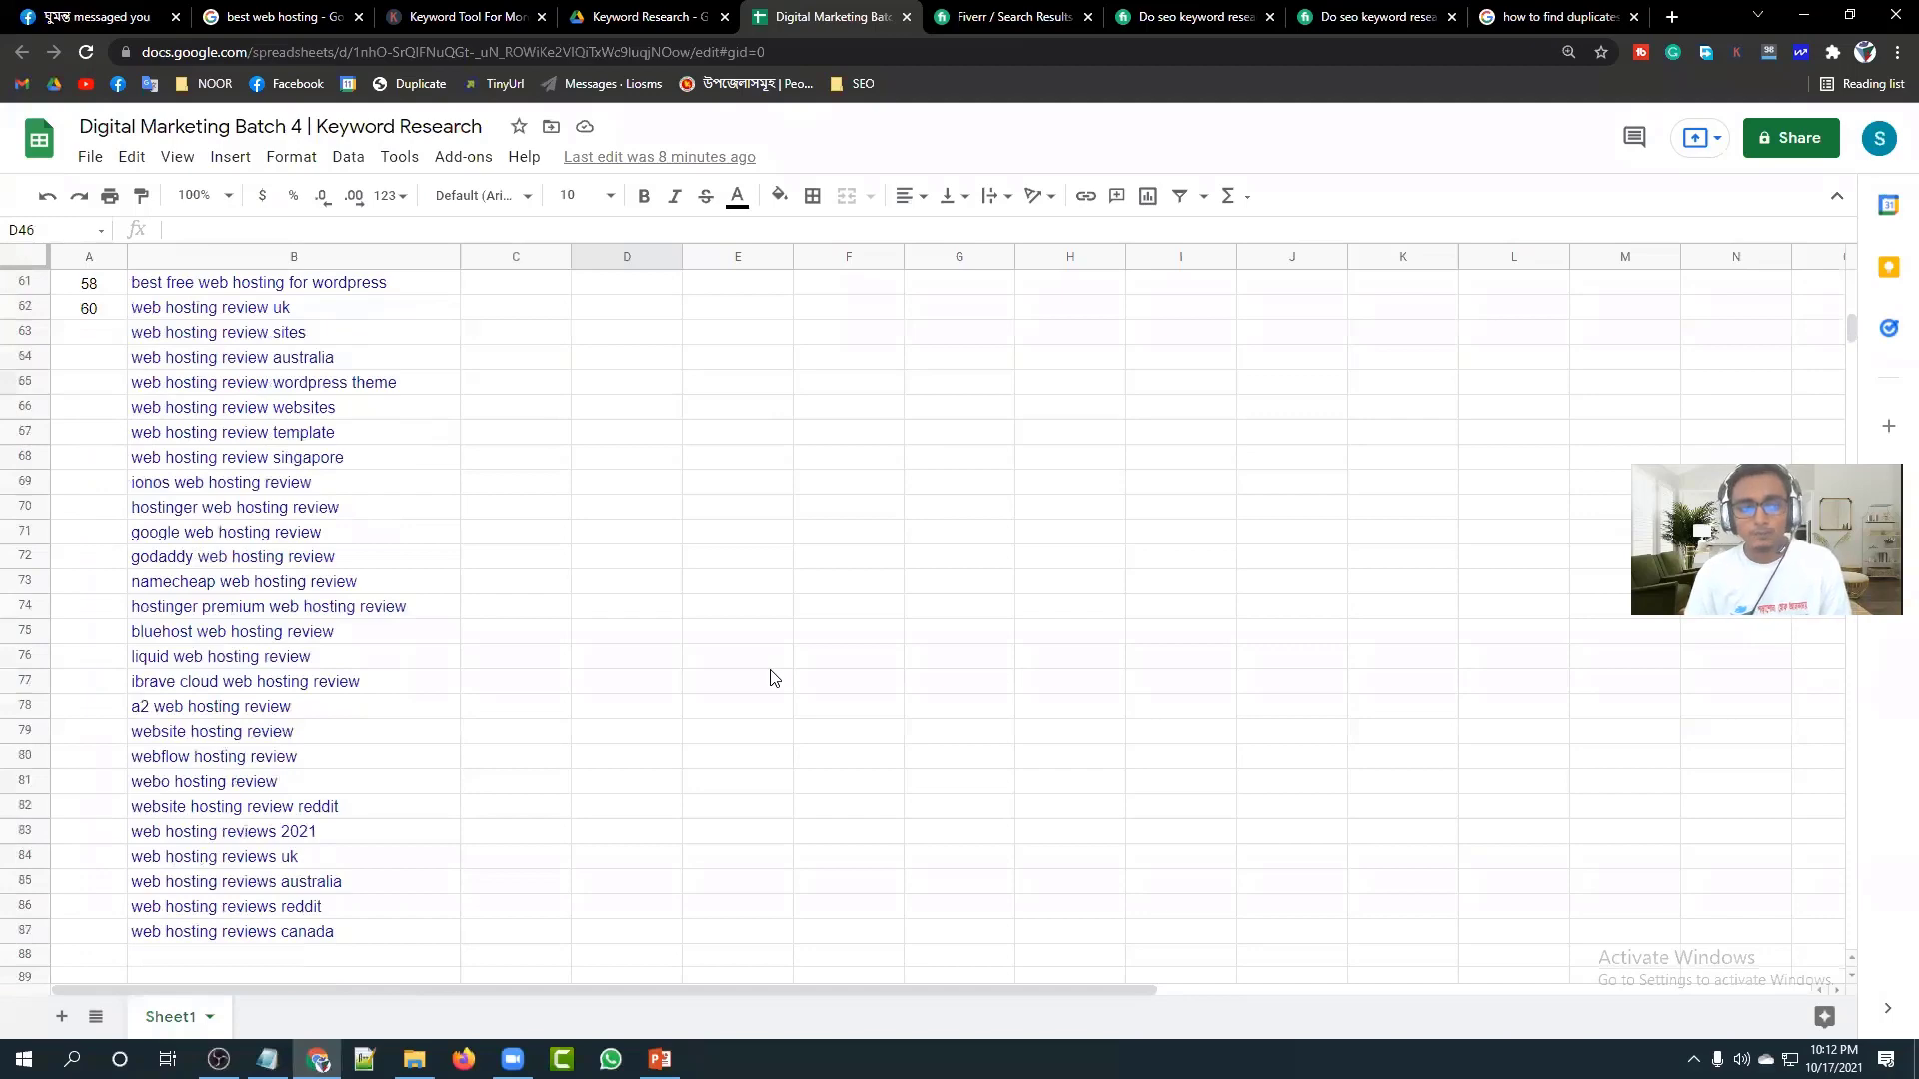
{"action": "scroll", "coordinate": [613, 693], "scroll_direction": "up", "scroll_amount": 17}
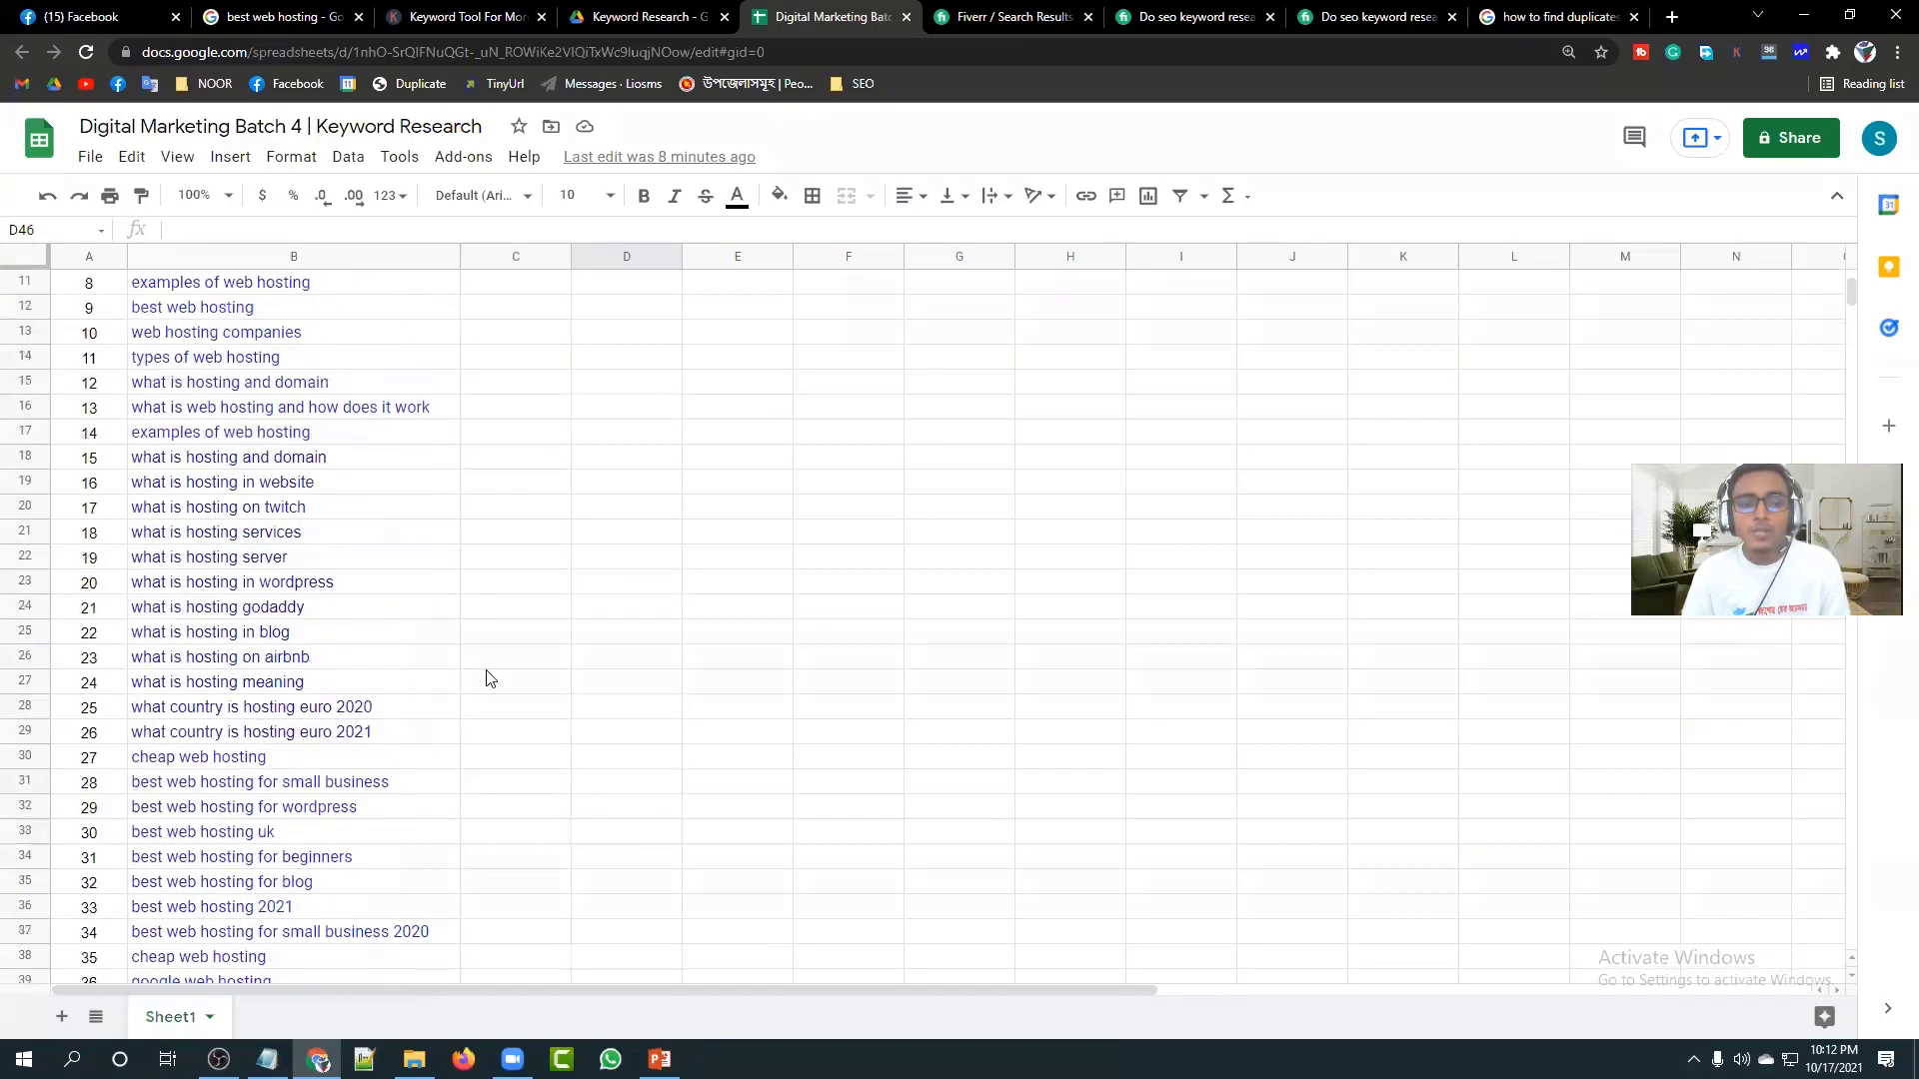
{"action": "scroll", "coordinate": [487, 678], "scroll_direction": "up", "scroll_amount": 4}
Highlight the empty columns C to J beside the keyword list one after another from row 3 down, finishing on cell F13.
{"action": "left_click_drag", "start_coordinate": [514, 343], "coordinate": [515, 490]}
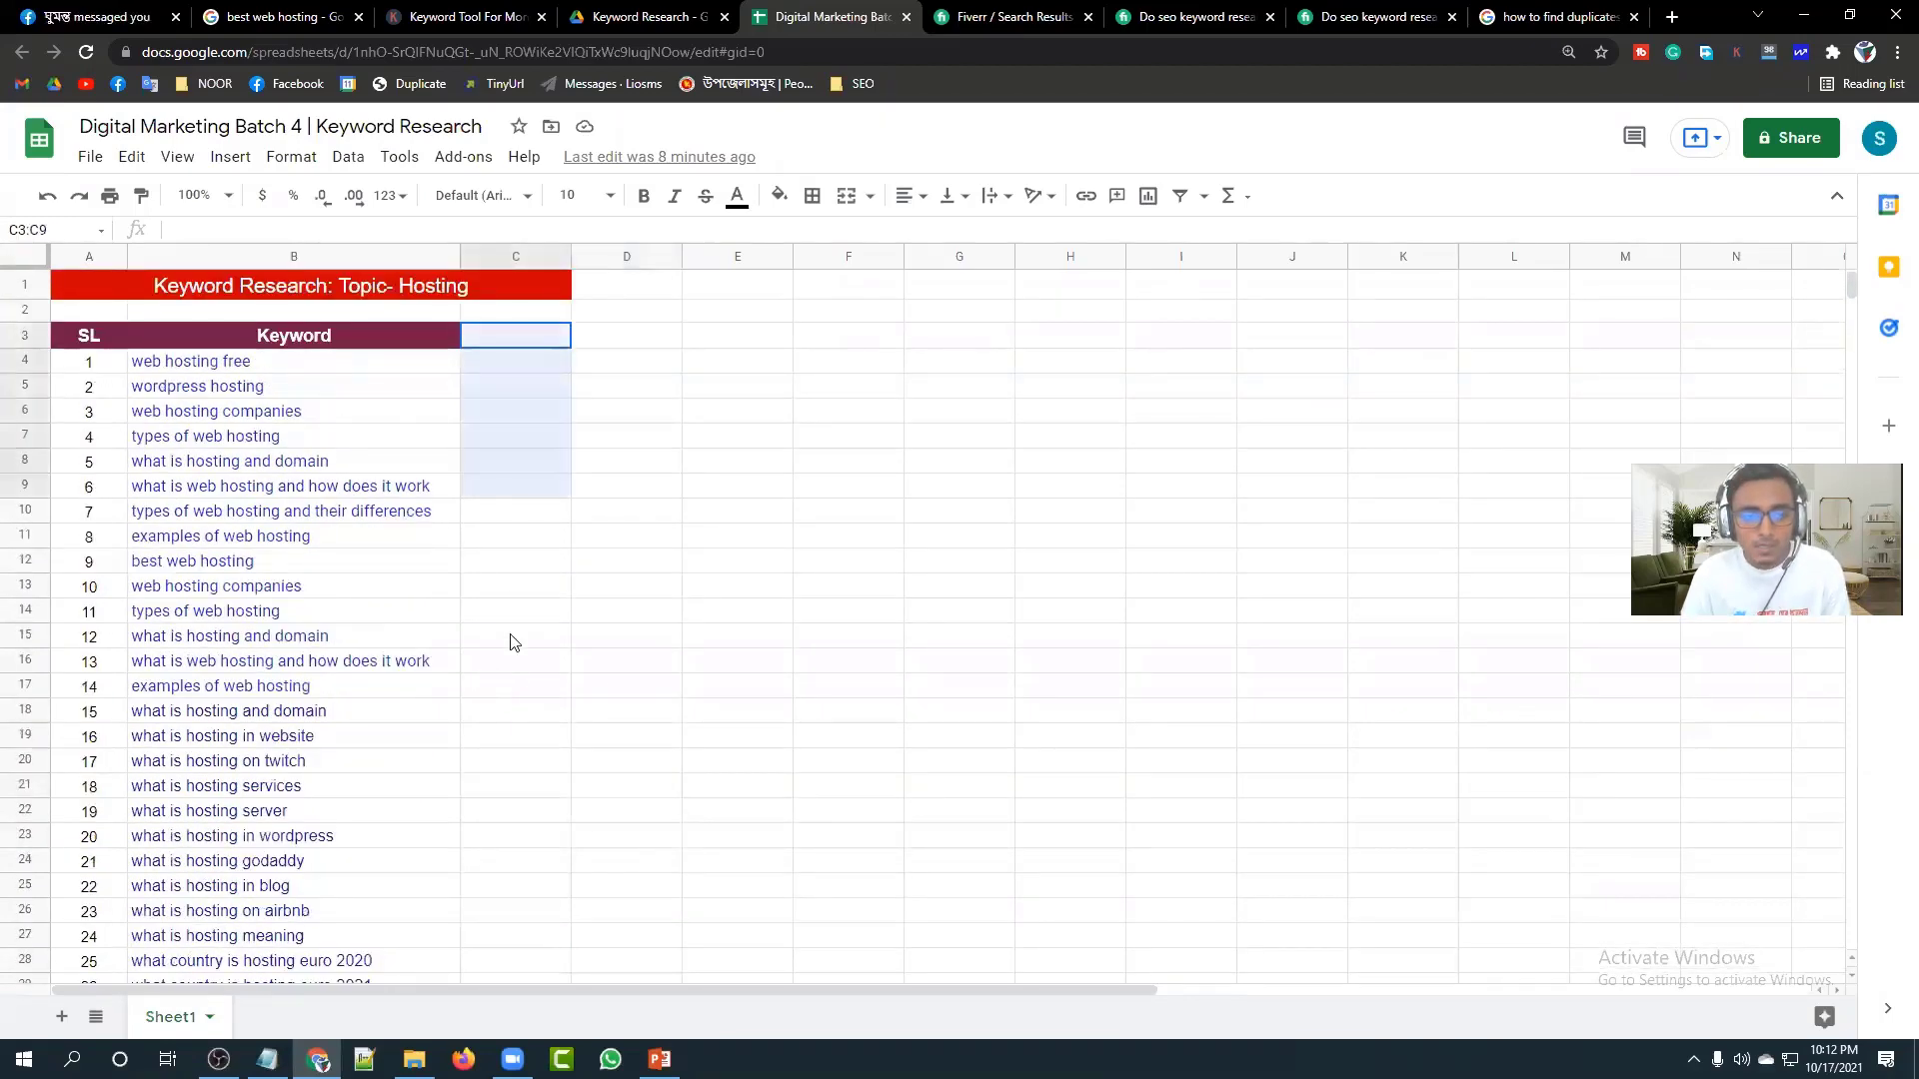
{"action": "left_click_drag", "start_coordinate": [509, 642], "coordinate": [510, 644]}
{"action": "left_click_drag", "start_coordinate": [630, 343], "coordinate": [683, 773]}
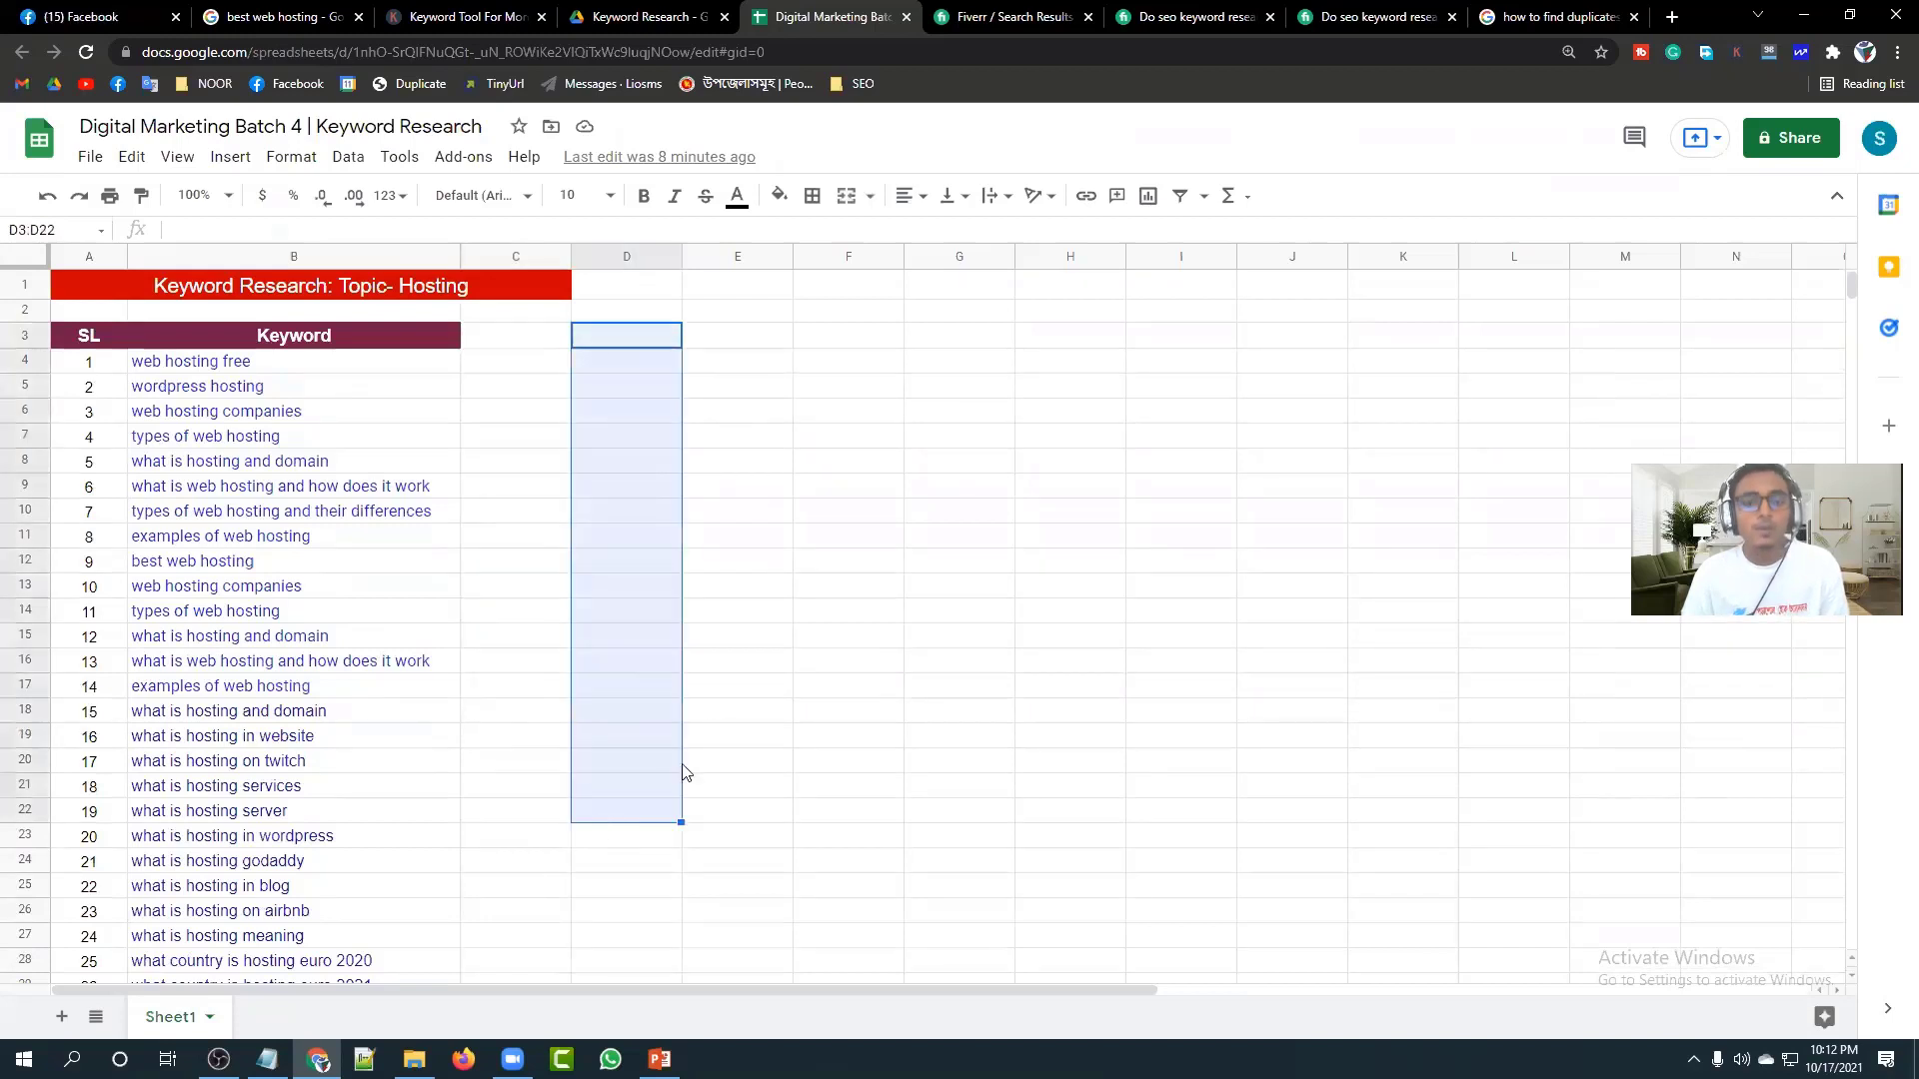
{"action": "left_click_drag", "start_coordinate": [742, 344], "coordinate": [750, 843]}
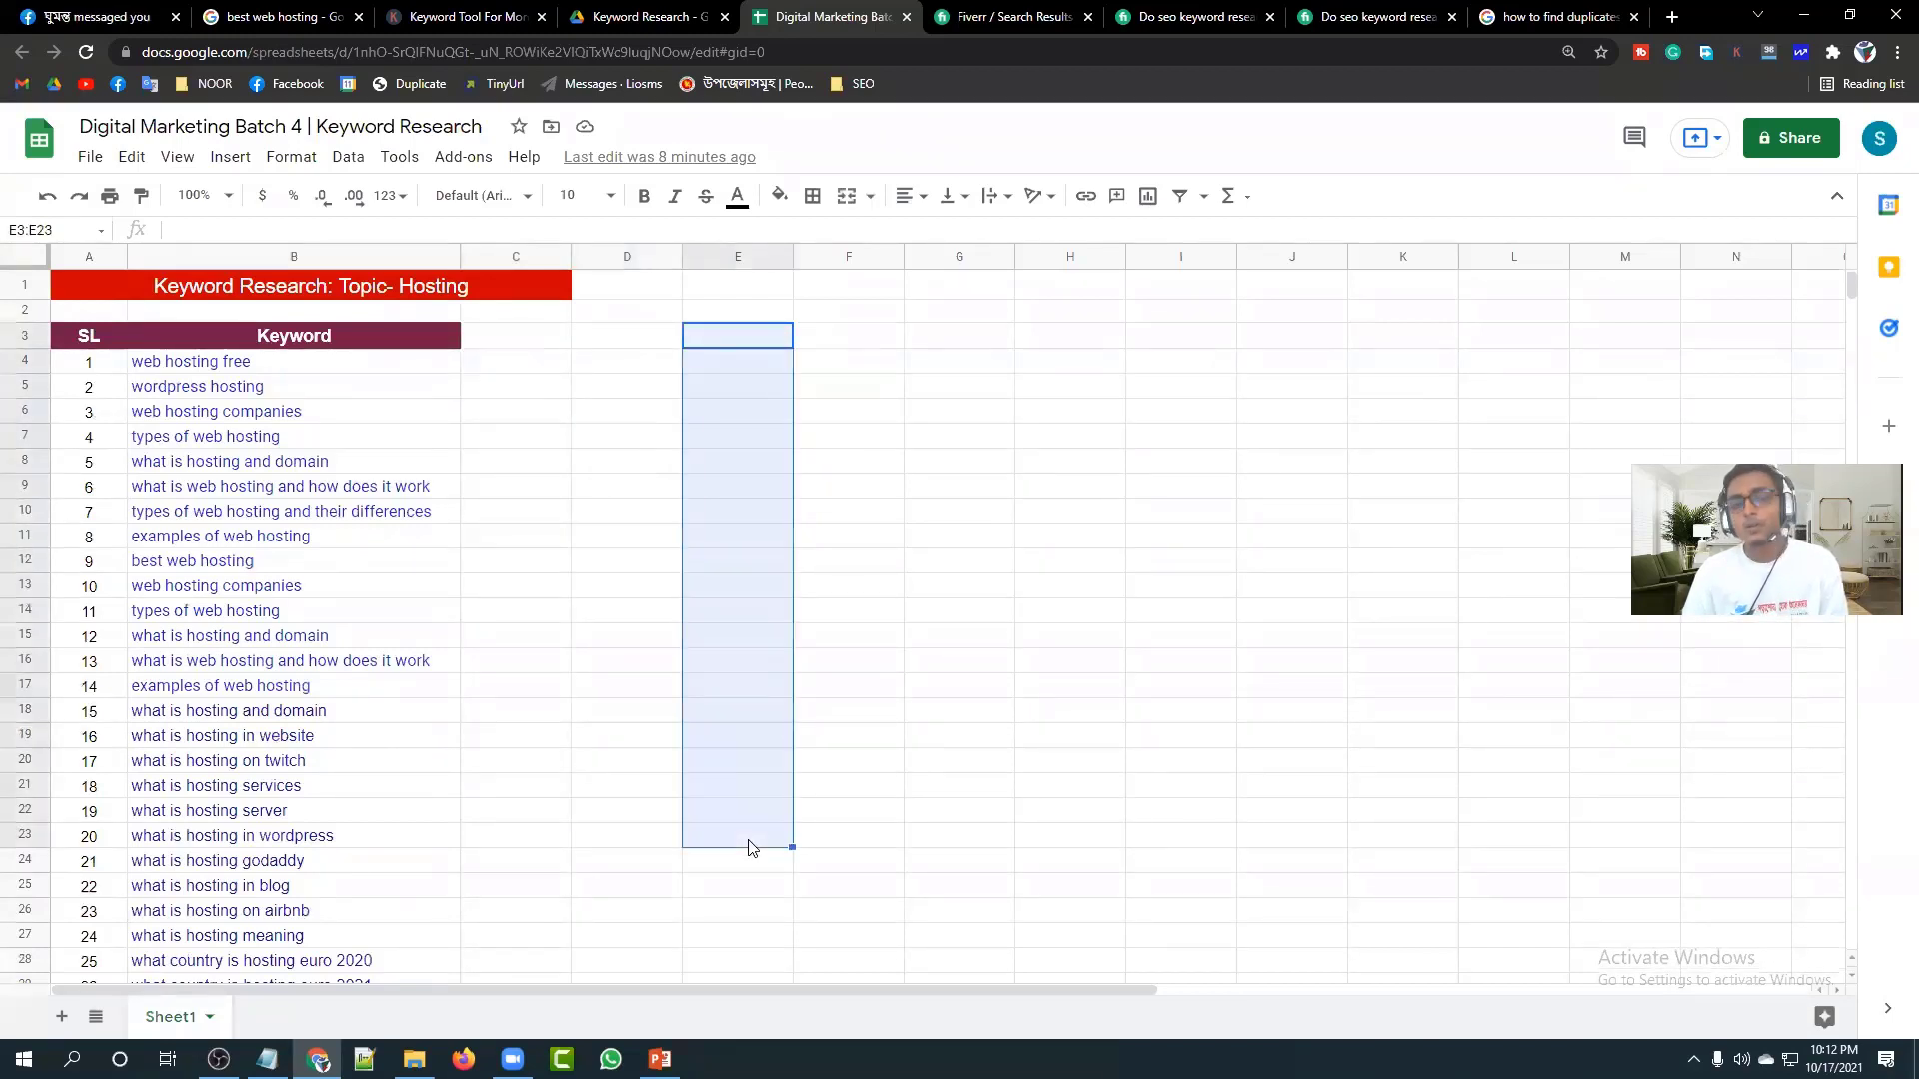
{"action": "left_click", "coordinate": [852, 347]}
{"action": "left_click_drag", "start_coordinate": [849, 336], "coordinate": [887, 869]}
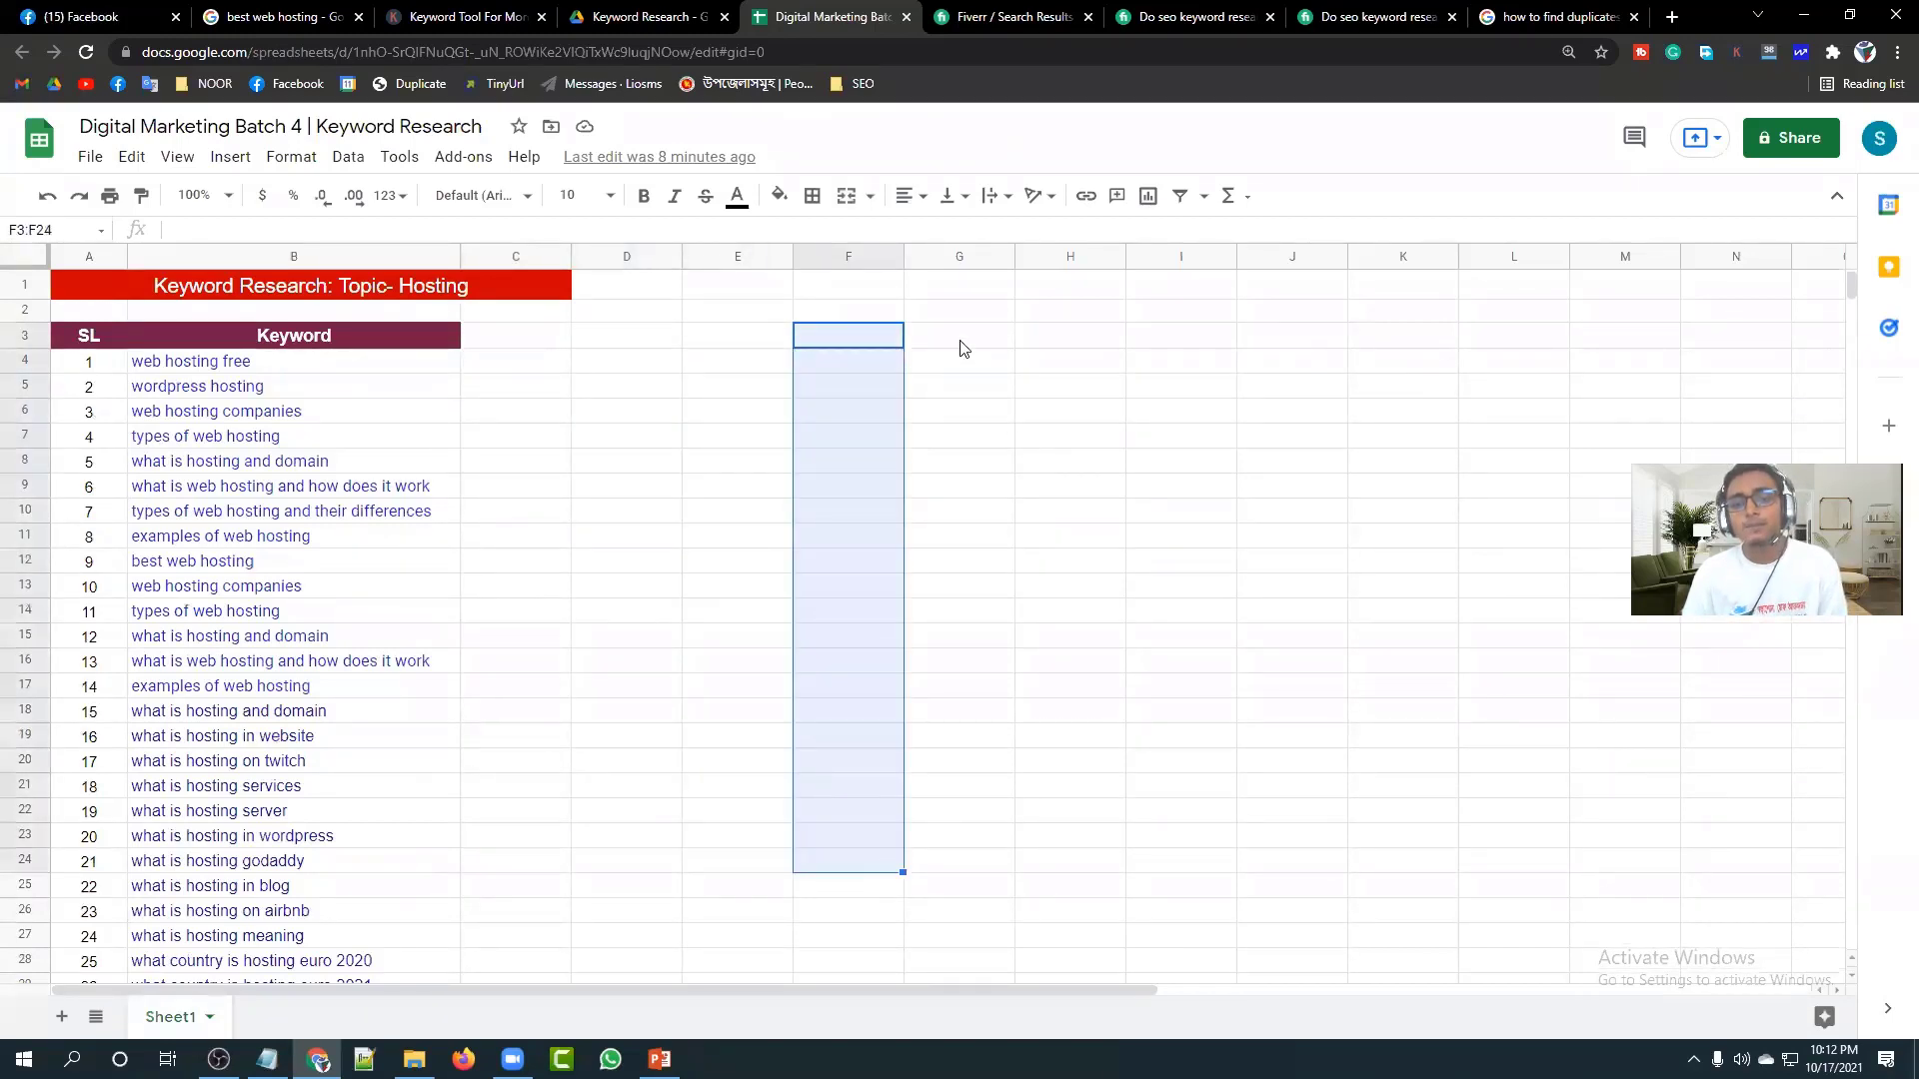
{"action": "left_click_drag", "start_coordinate": [961, 347], "coordinate": [960, 770]}
{"action": "left_click_drag", "start_coordinate": [1067, 339], "coordinate": [1152, 788]}
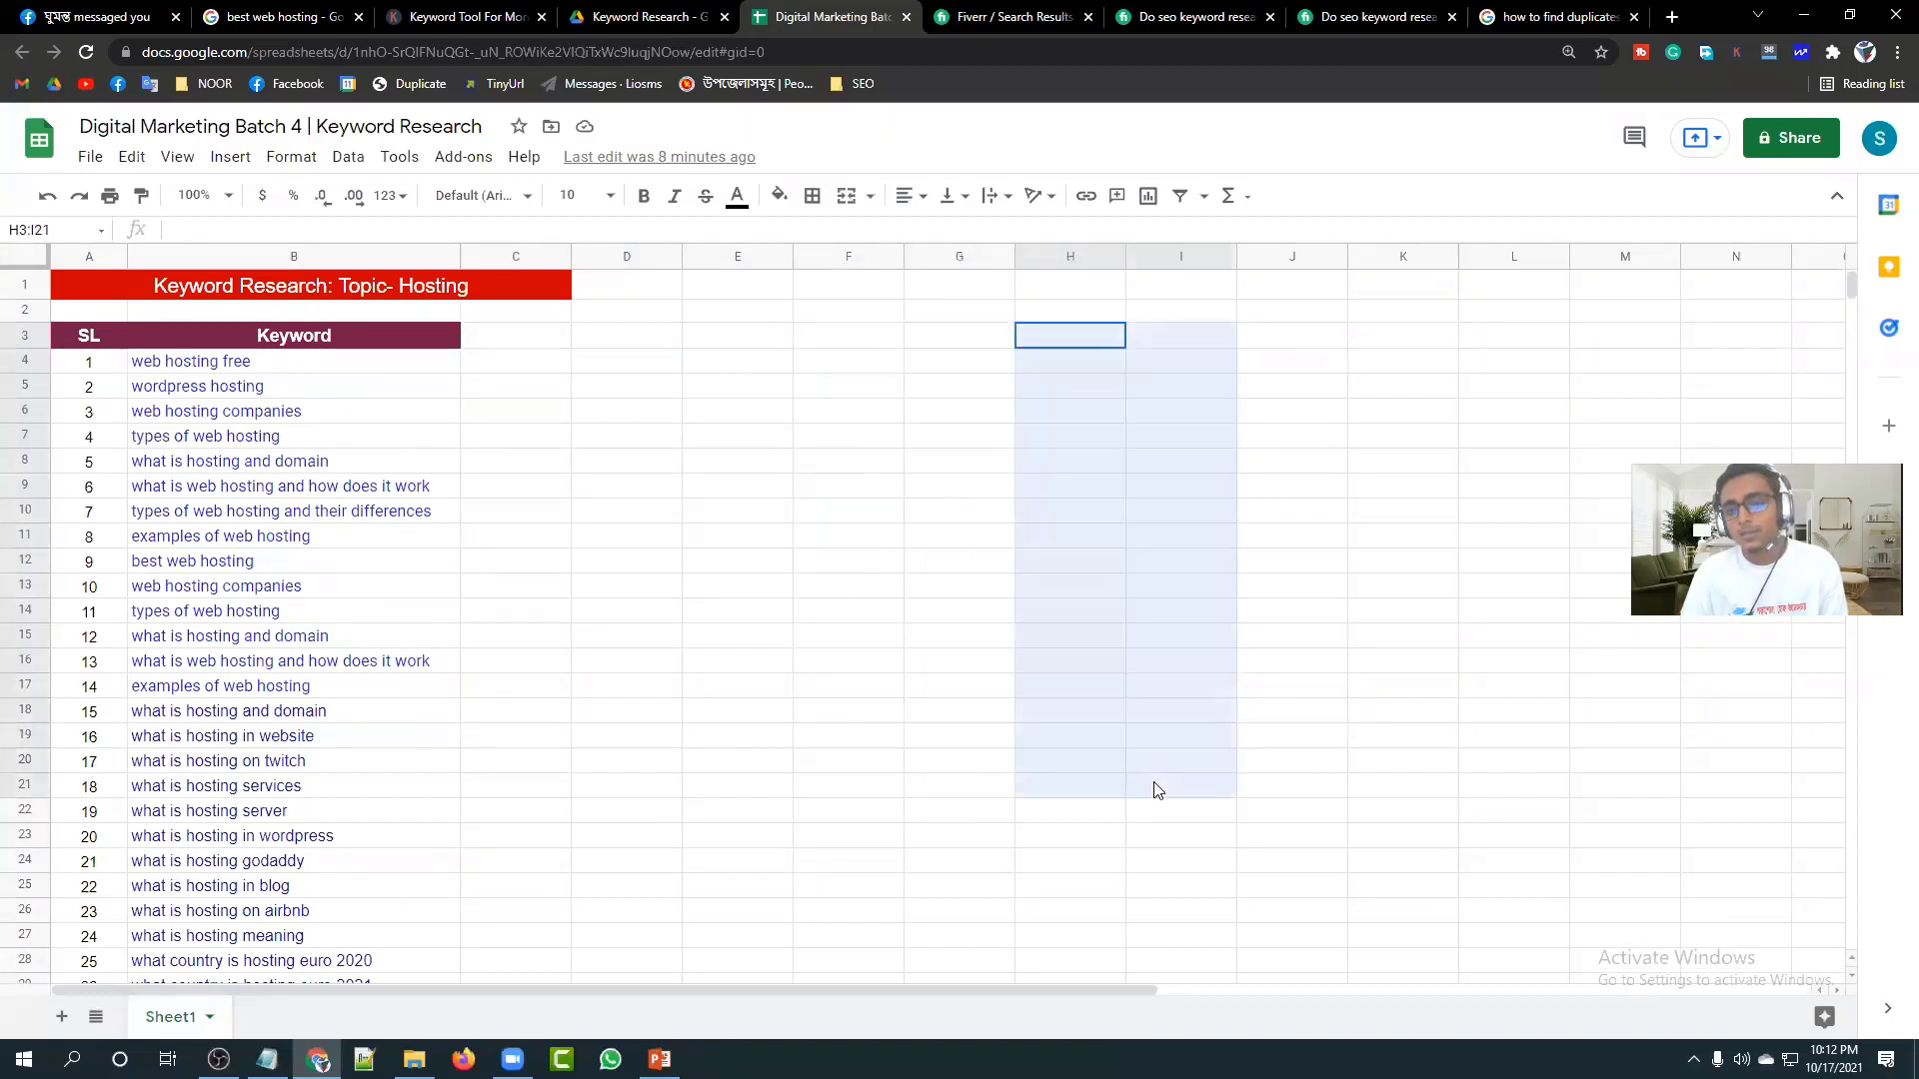
{"action": "left_click", "coordinate": [1035, 457]}
{"action": "left_click_drag", "start_coordinate": [1048, 338], "coordinate": [1072, 937]}
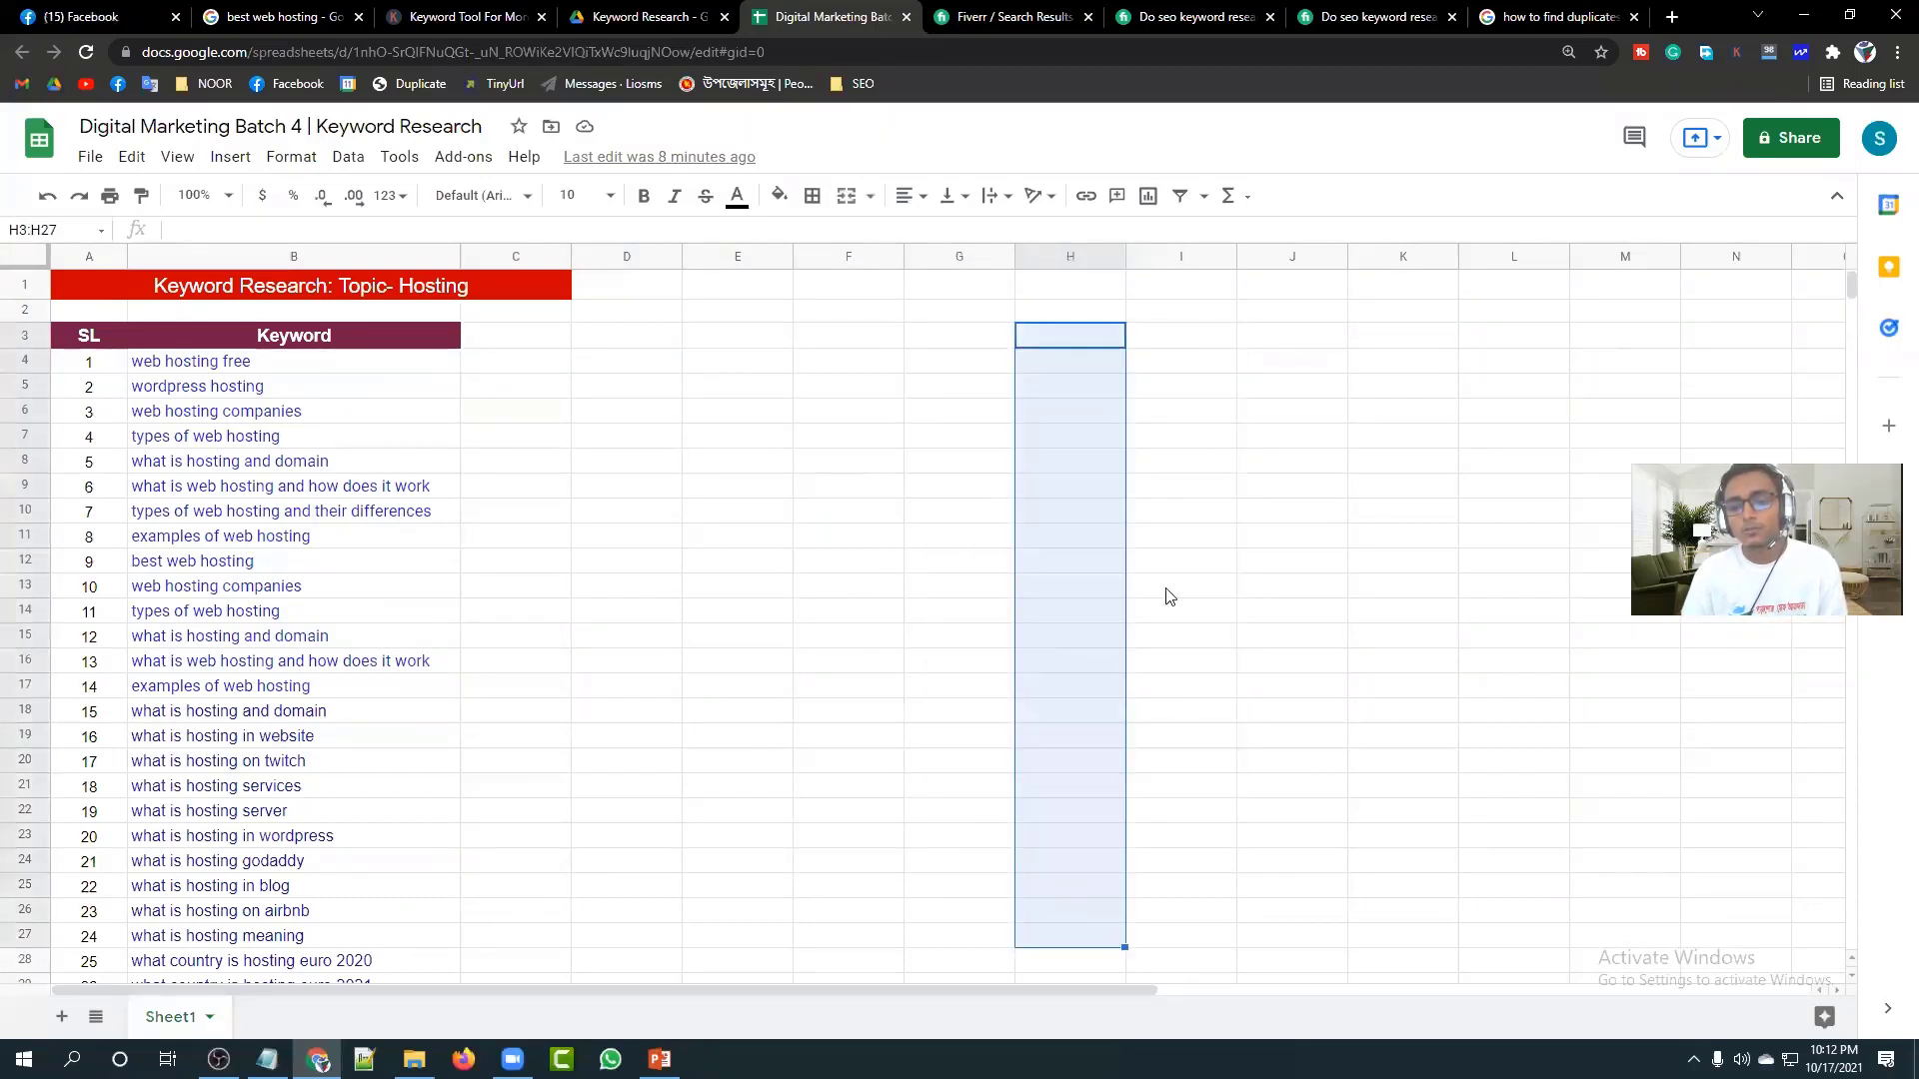
{"action": "left_click_drag", "start_coordinate": [1172, 335], "coordinate": [1189, 865]}
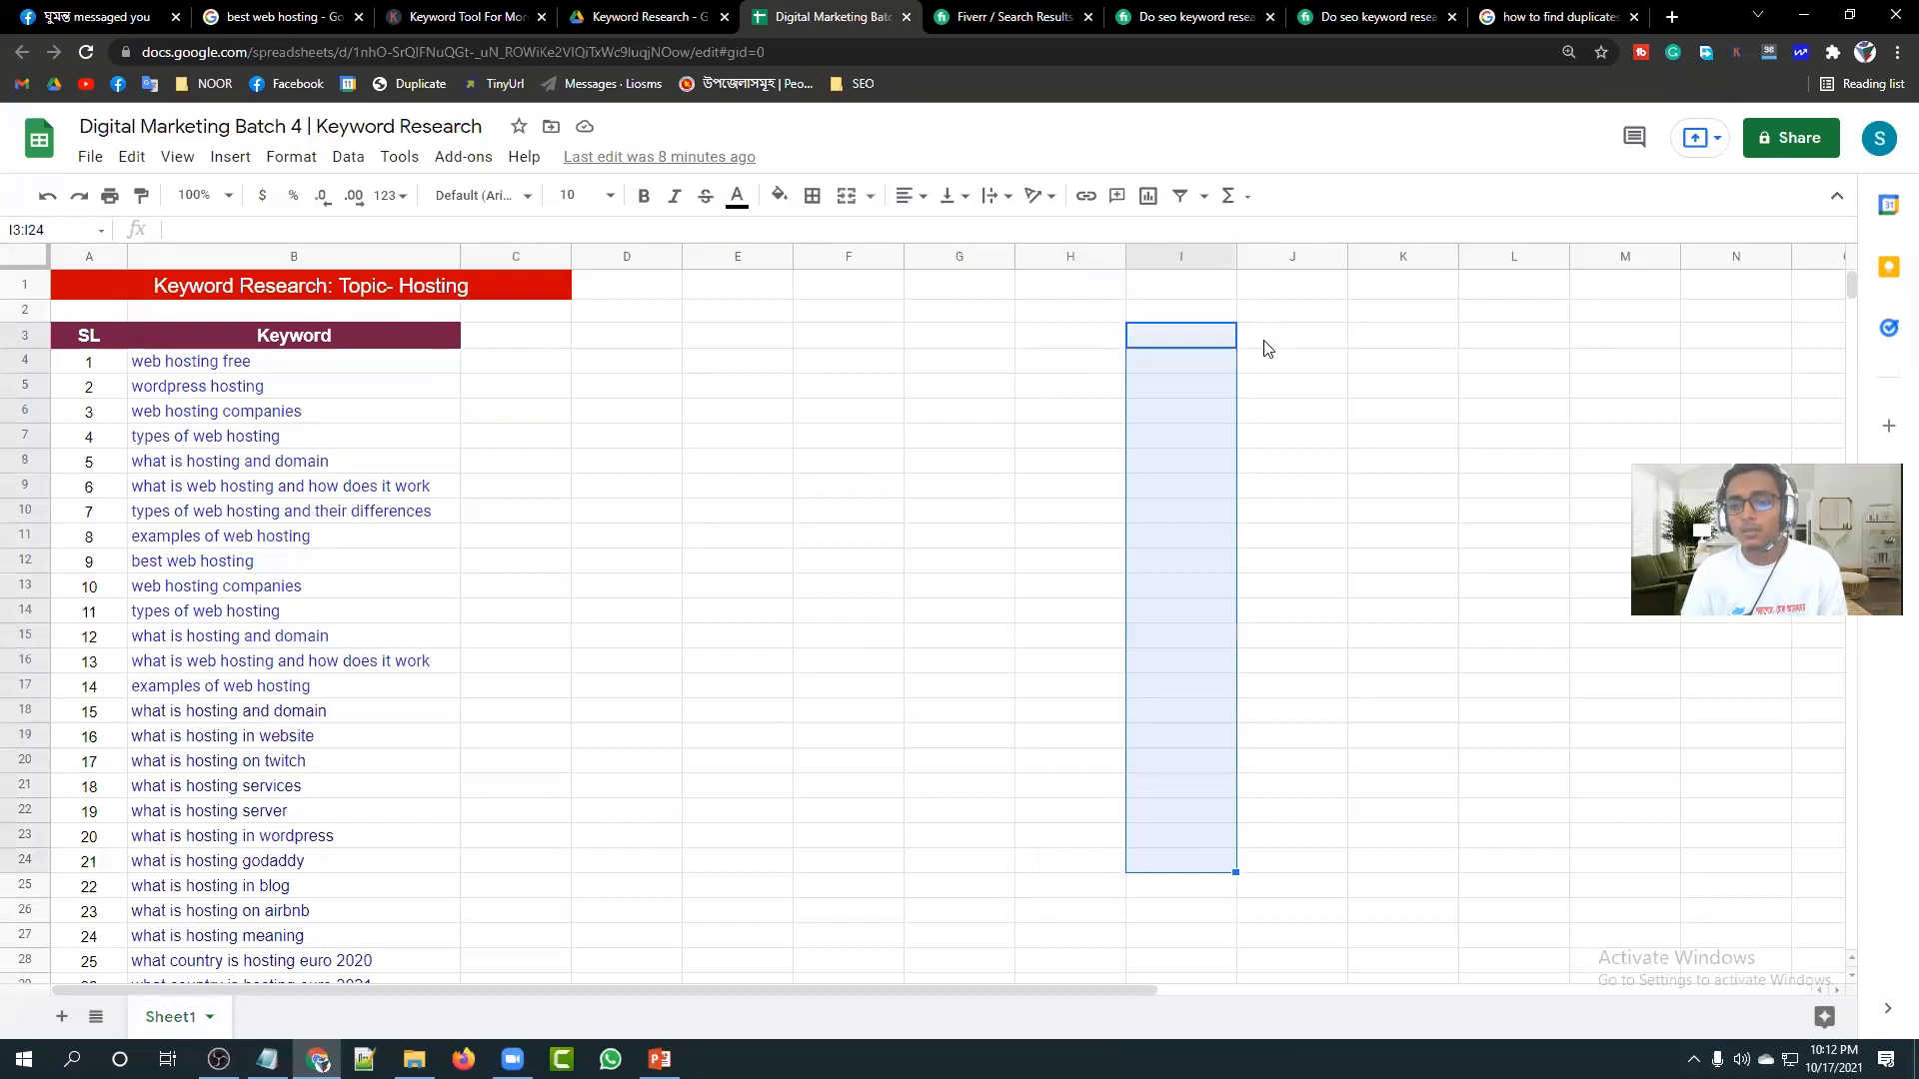
{"action": "left_click_drag", "start_coordinate": [1265, 340], "coordinate": [1277, 788]}
{"action": "left_click", "coordinate": [866, 600]}
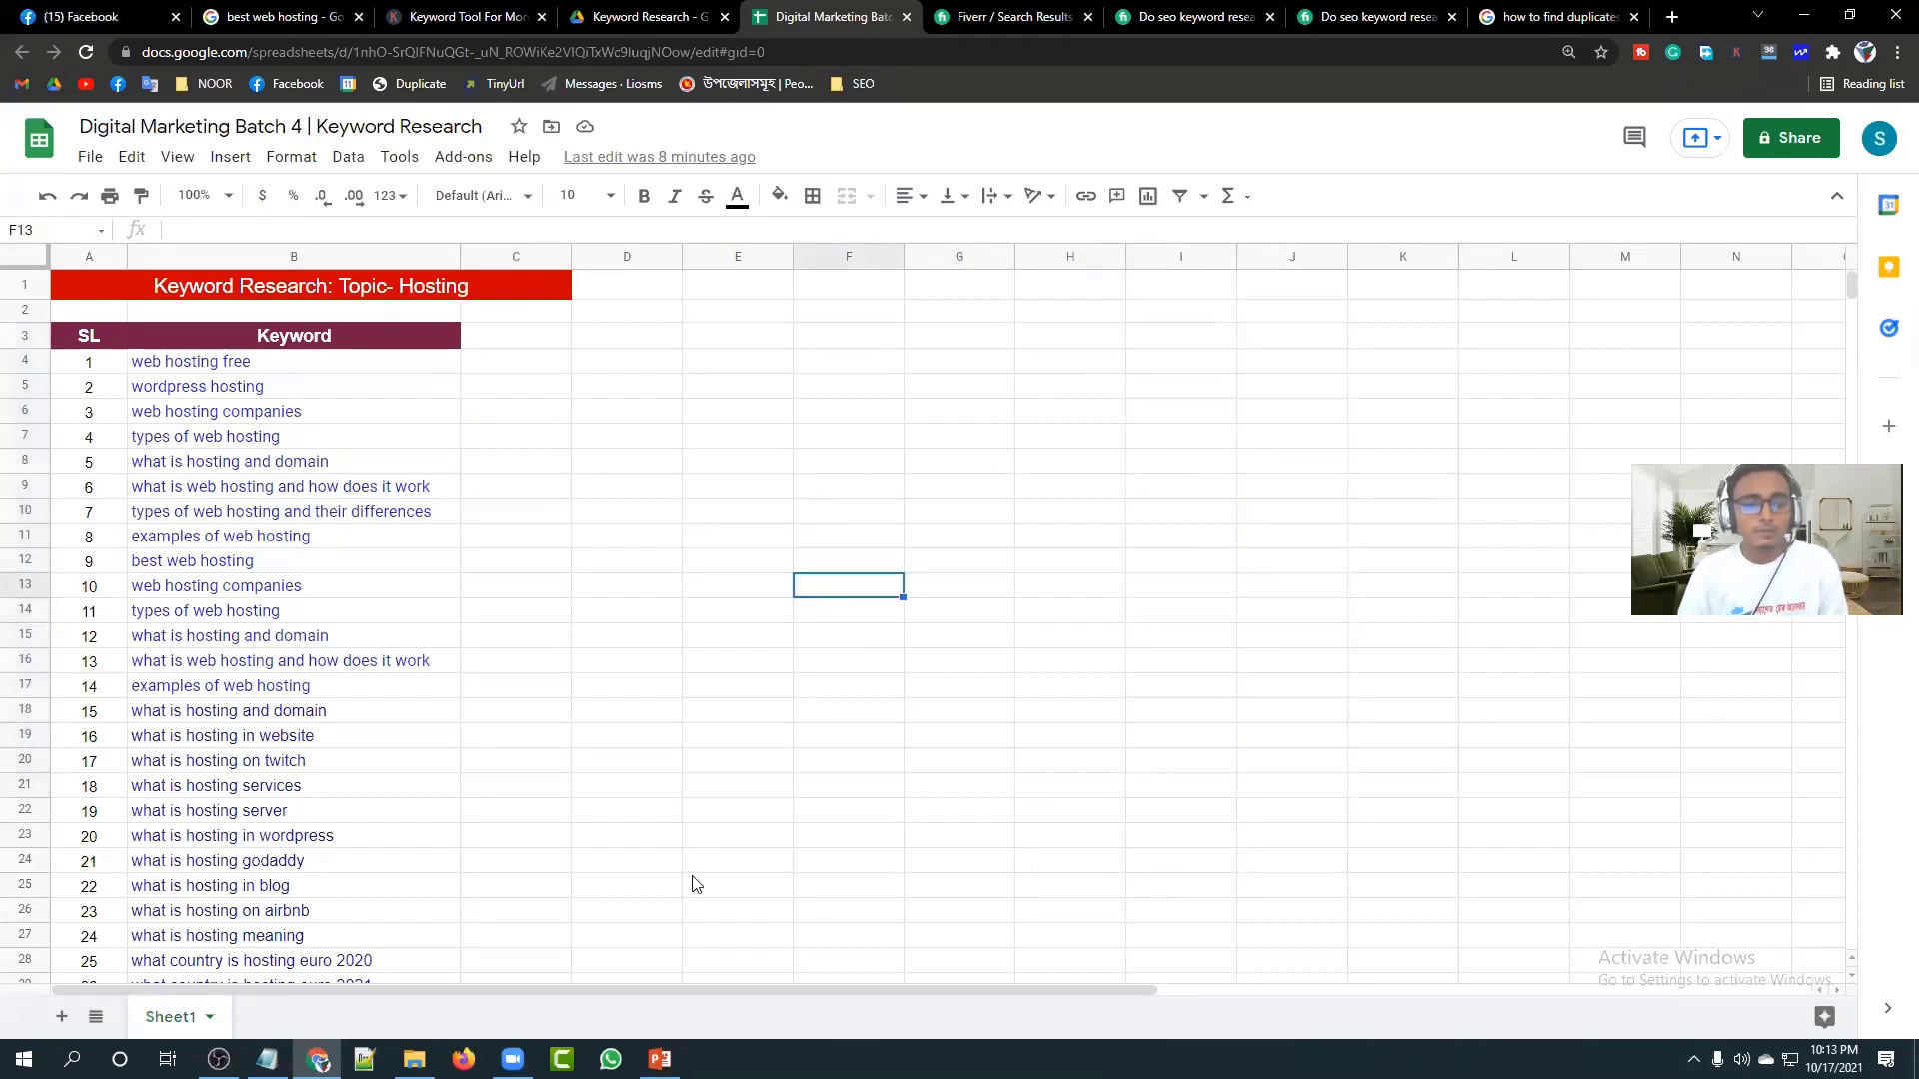
Look in on the Facebook live dashboard and the Fiverr keyword research results, ending back on the keyword spreadsheet.
{"action": "left_click", "coordinate": [116, 18]}
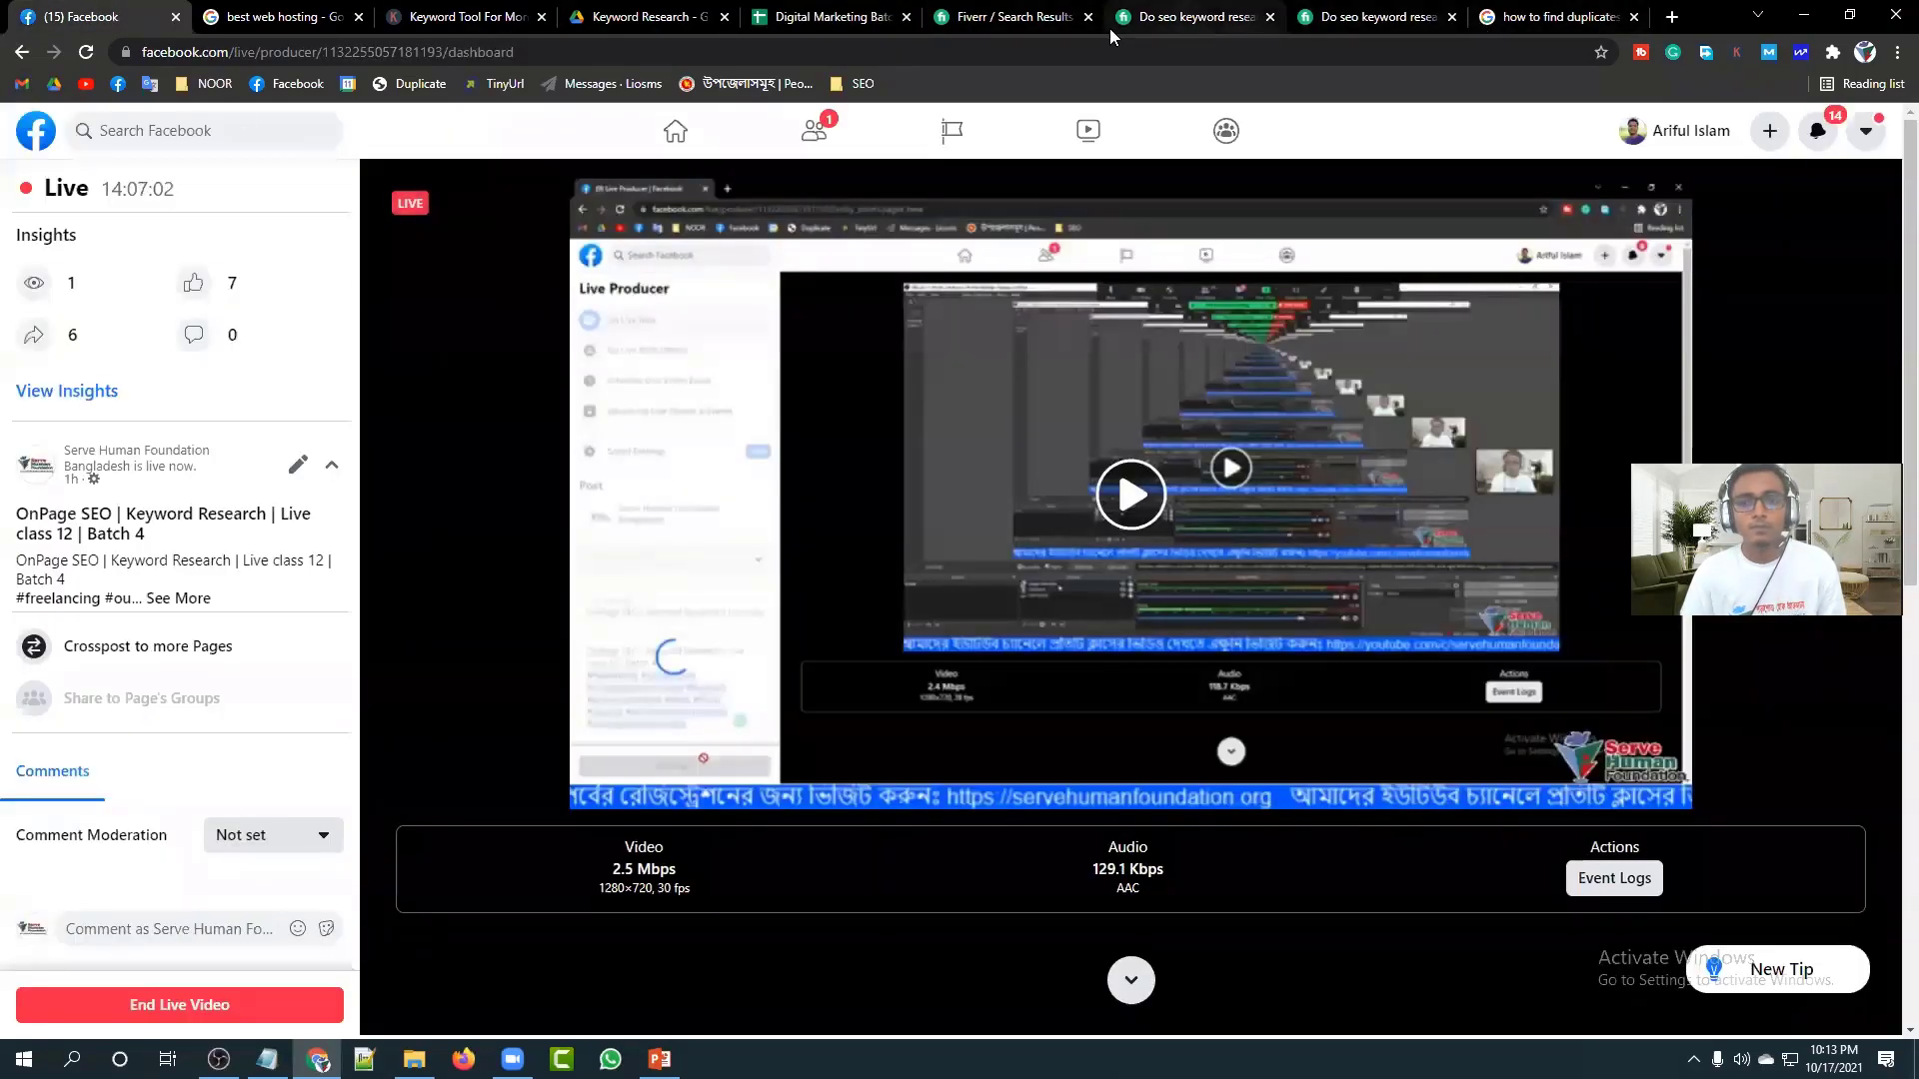
{"action": "left_click", "coordinate": [961, 24]}
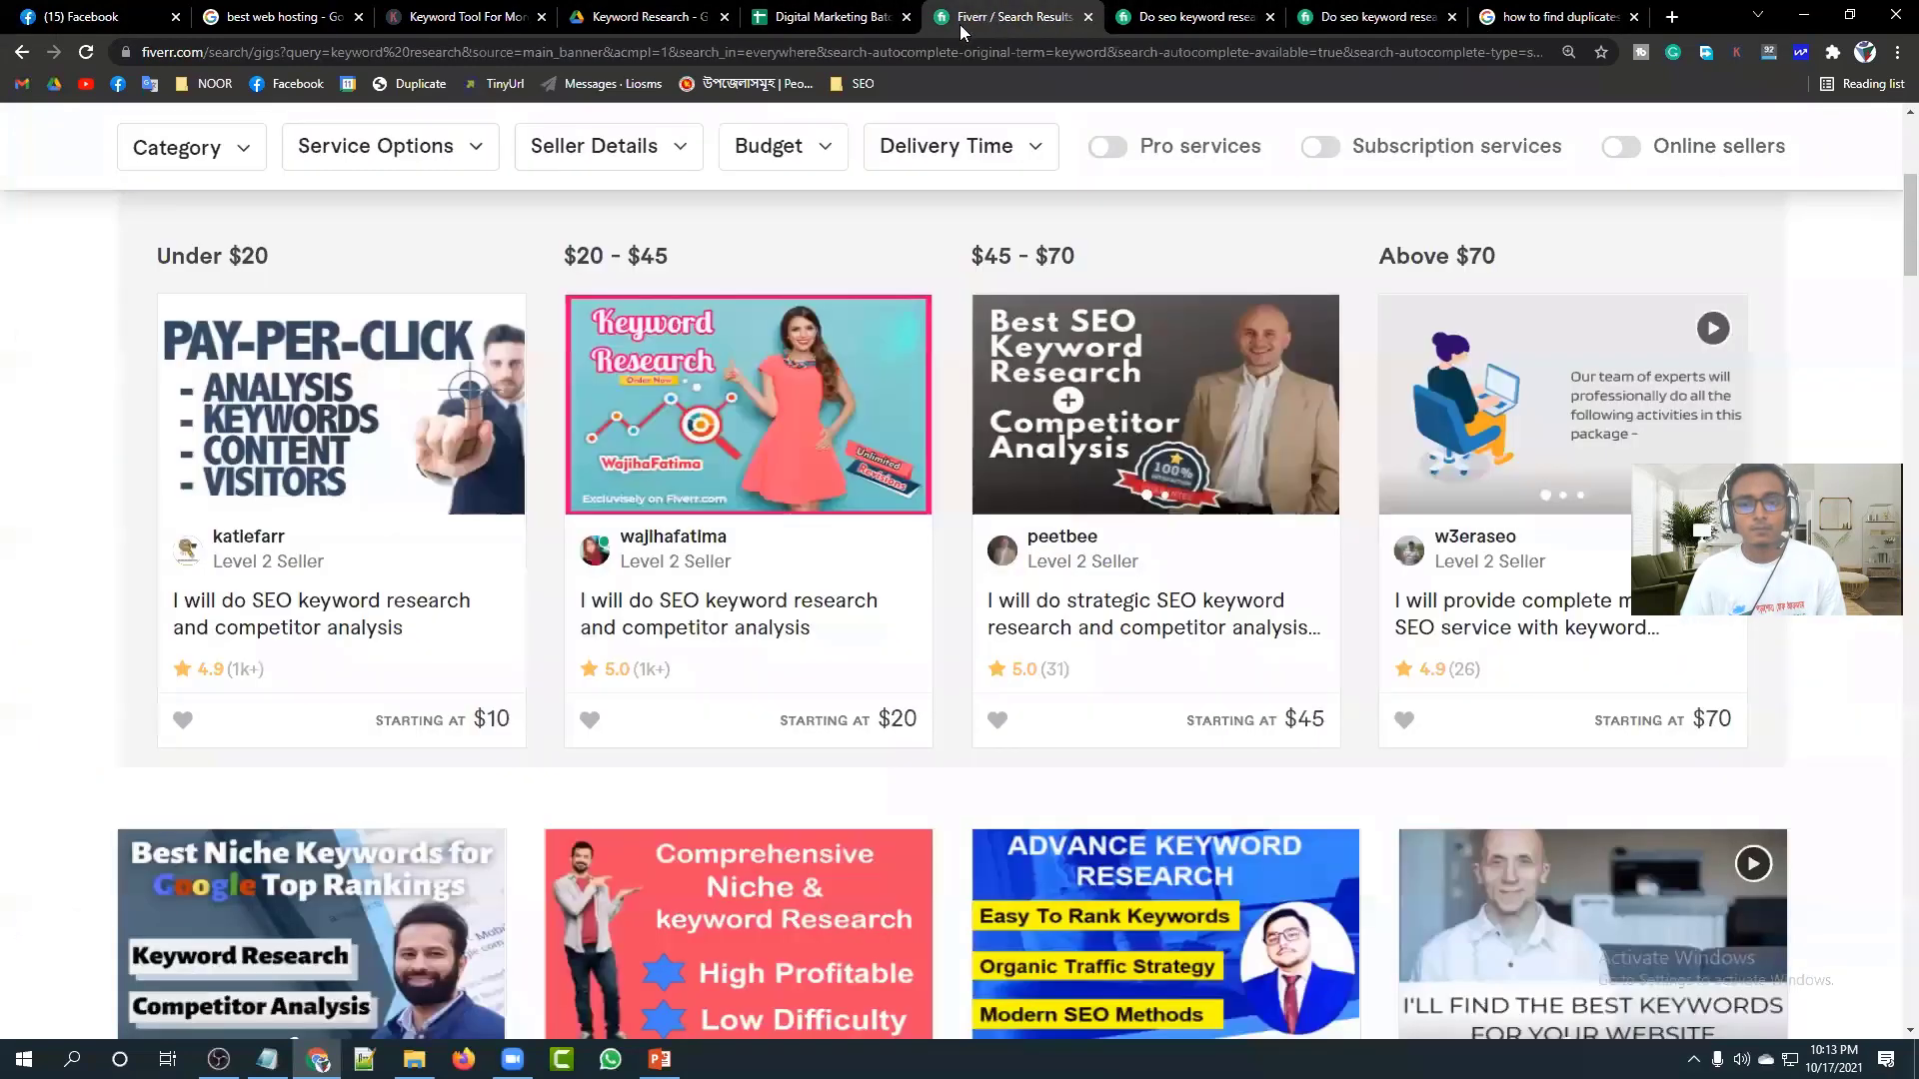
{"action": "left_click", "coordinate": [793, 14]}
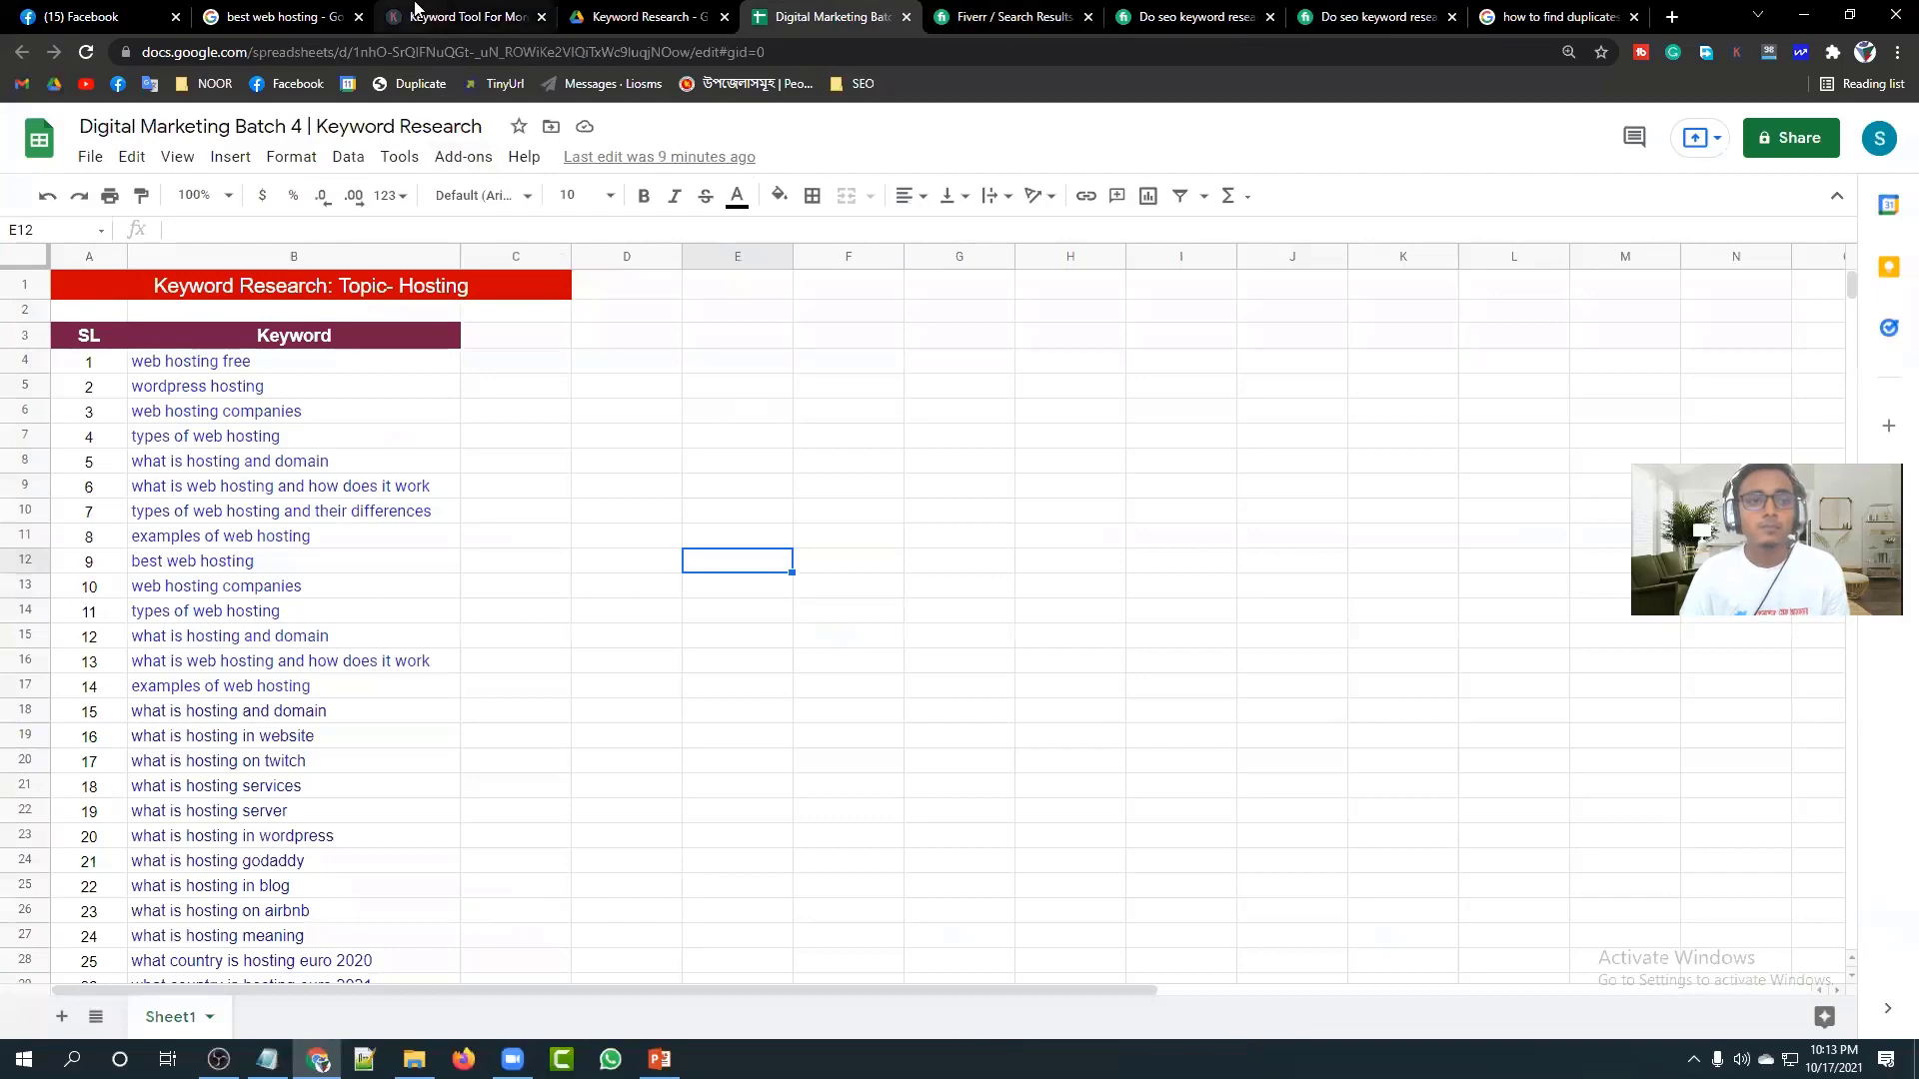
Return to the Google results for "best web hosting" and look over the trend chart, related keywords and SEO difficulty box.
{"action": "left_click", "coordinate": [462, 17]}
{"action": "left_click", "coordinate": [272, 17]}
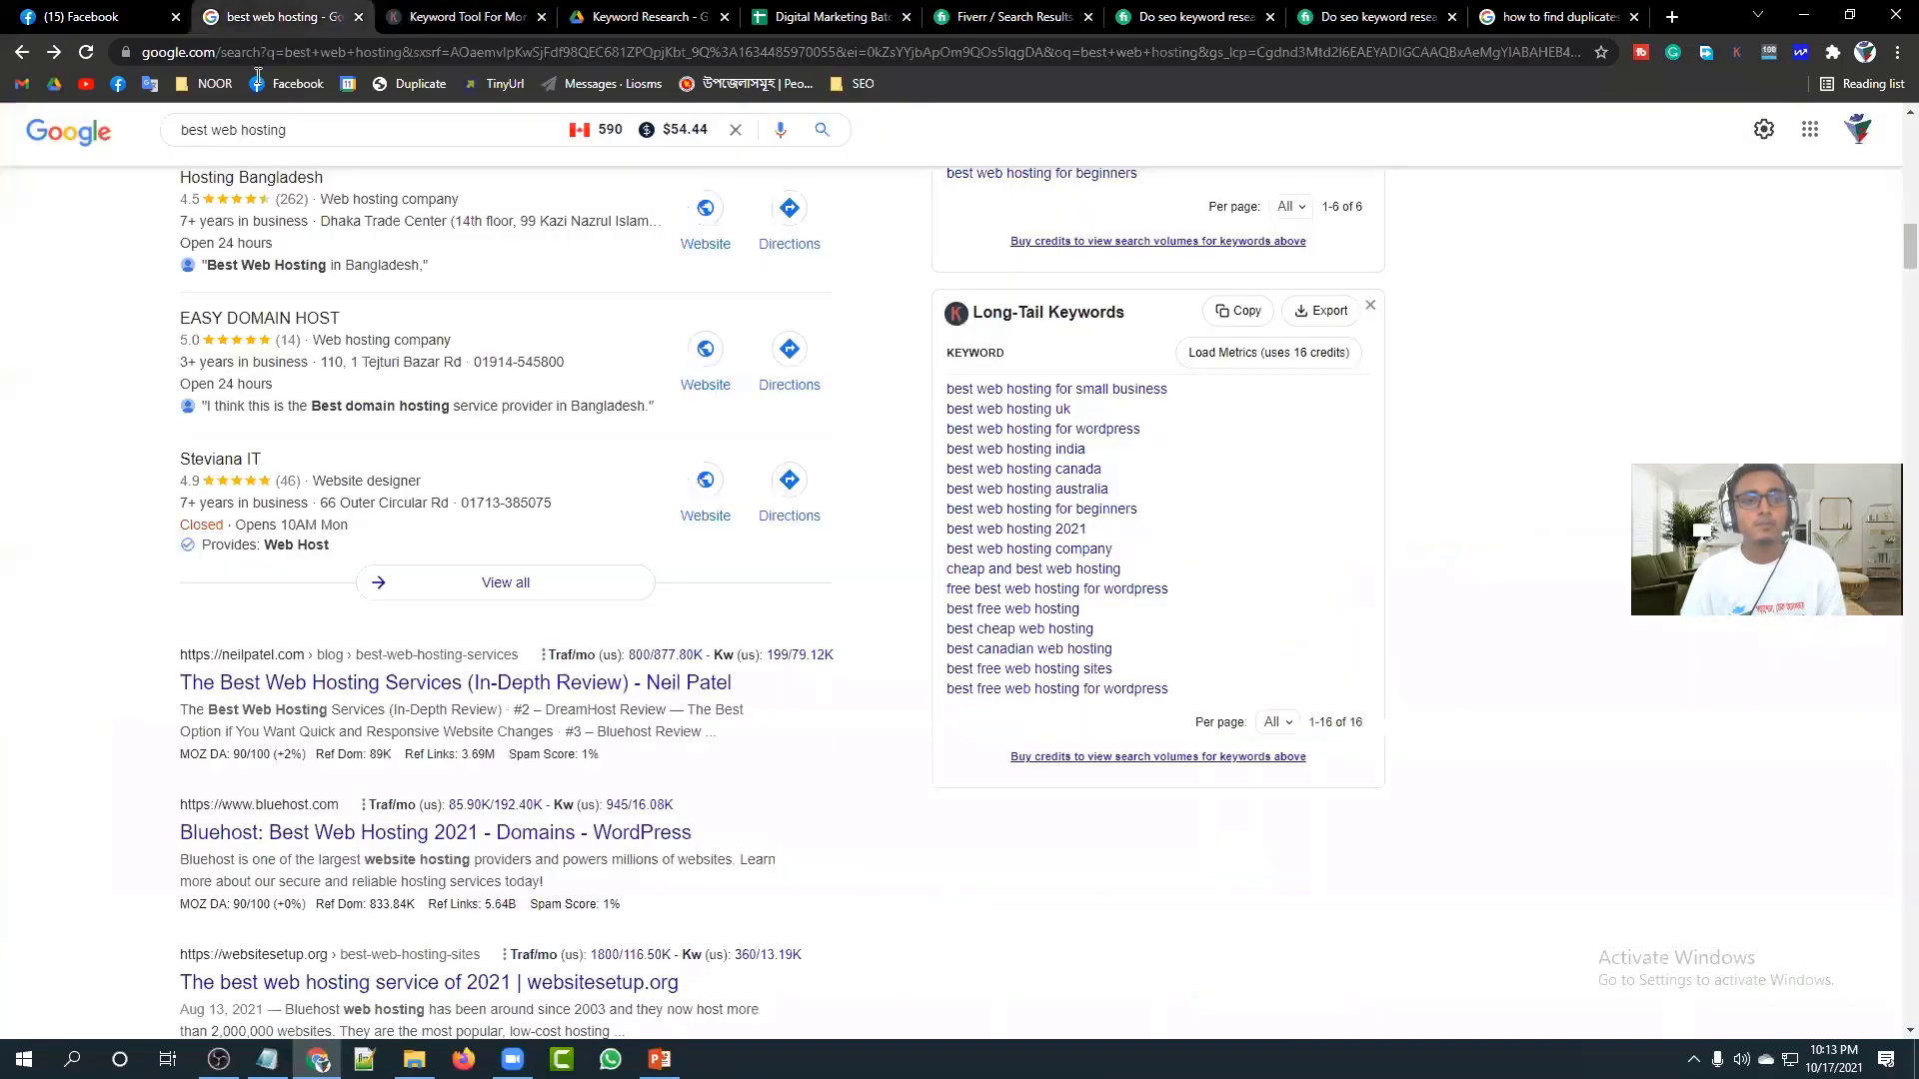
{"action": "scroll", "coordinate": [122, 385], "scroll_direction": "up", "scroll_amount": 15}
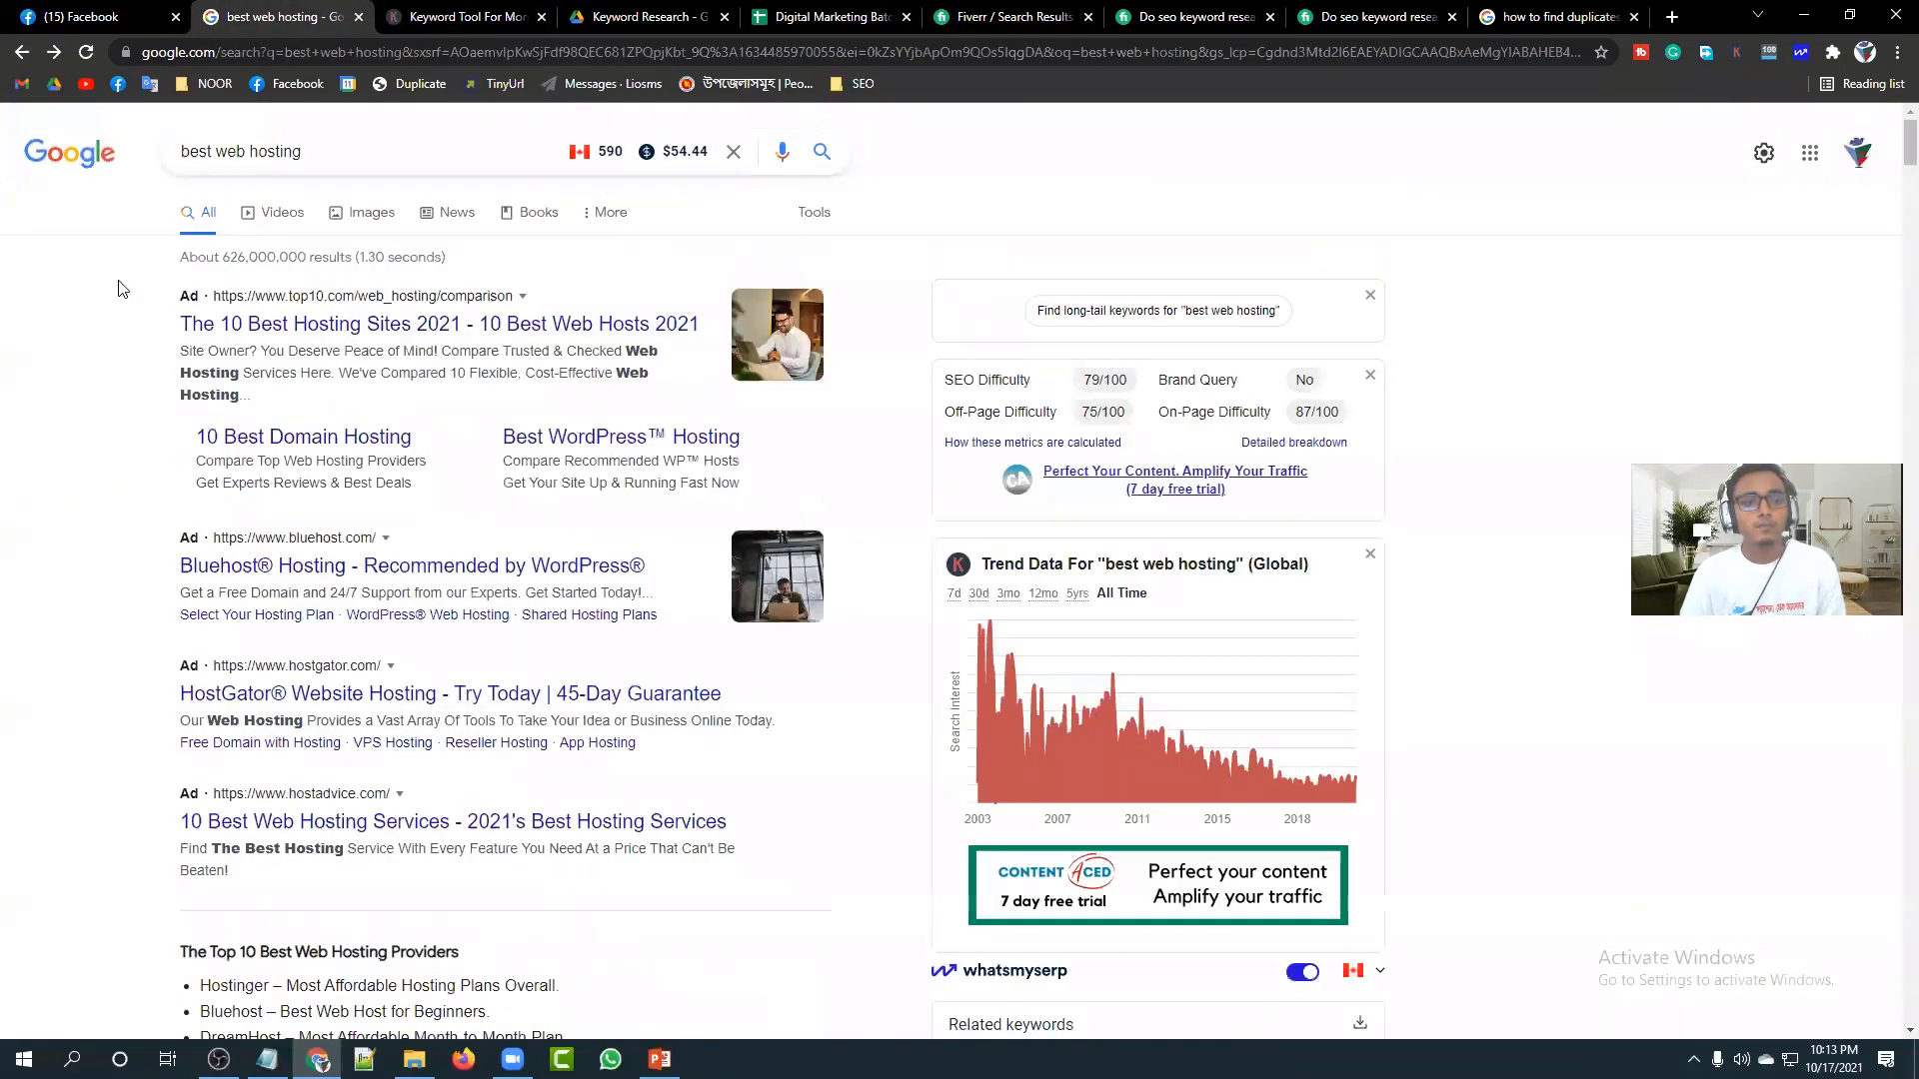
{"action": "scroll", "coordinate": [870, 352], "scroll_direction": "down", "scroll_amount": 4}
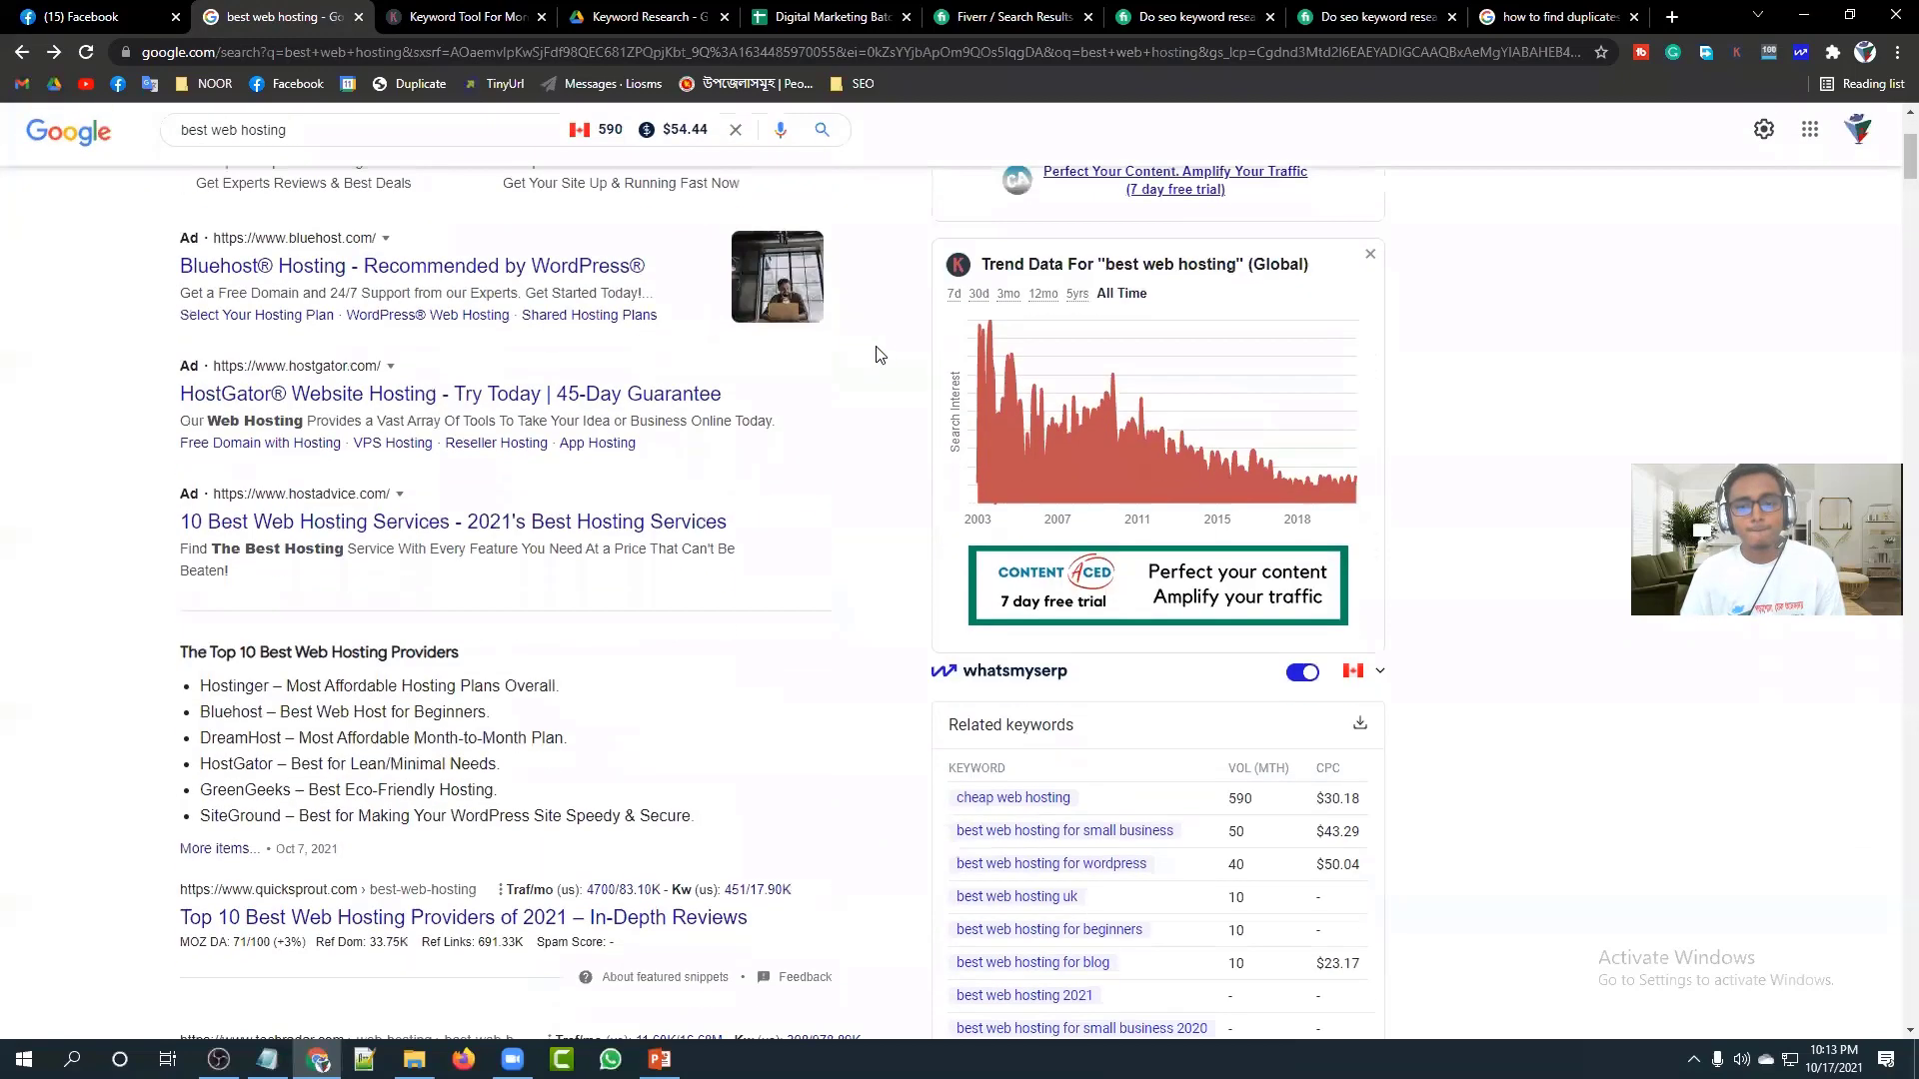
{"action": "scroll", "coordinate": [896, 355], "scroll_direction": "down", "scroll_amount": 1}
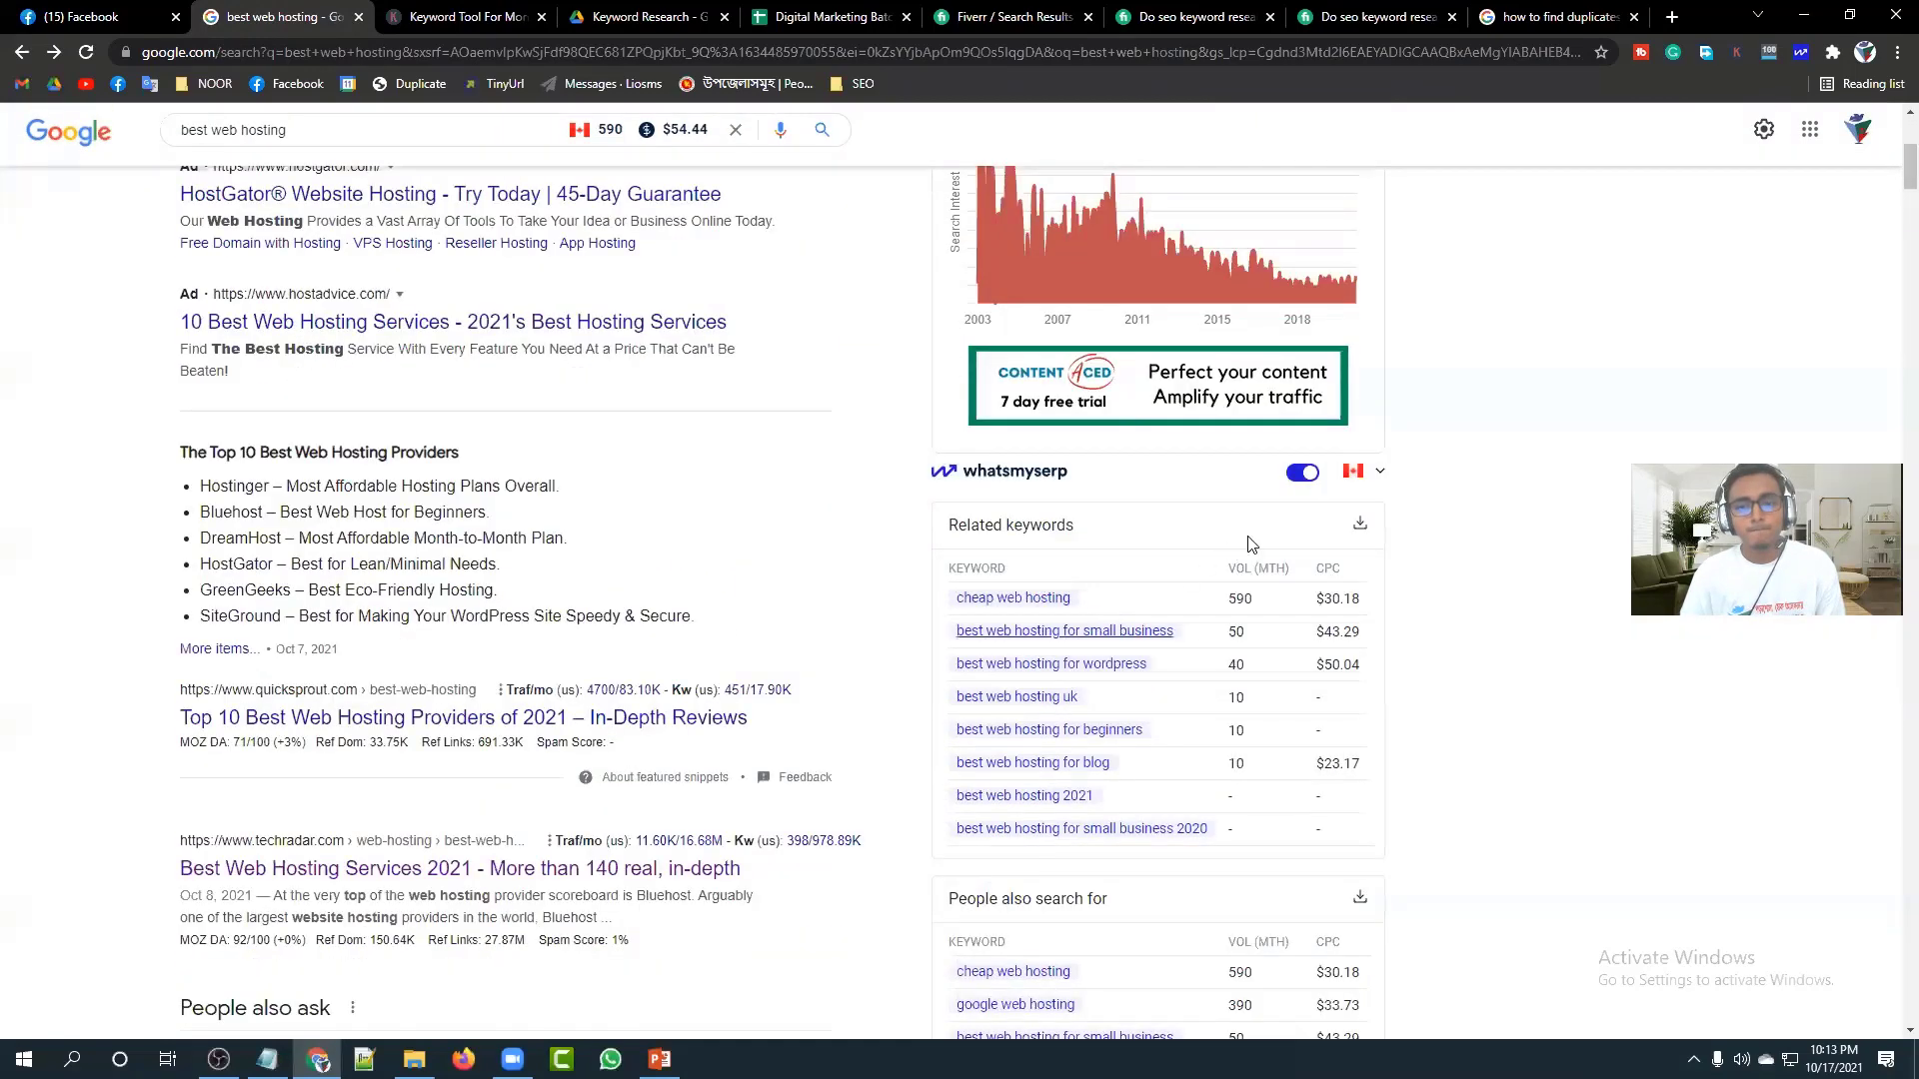
{"action": "scroll", "coordinate": [1413, 460], "scroll_direction": "up", "scroll_amount": 4}
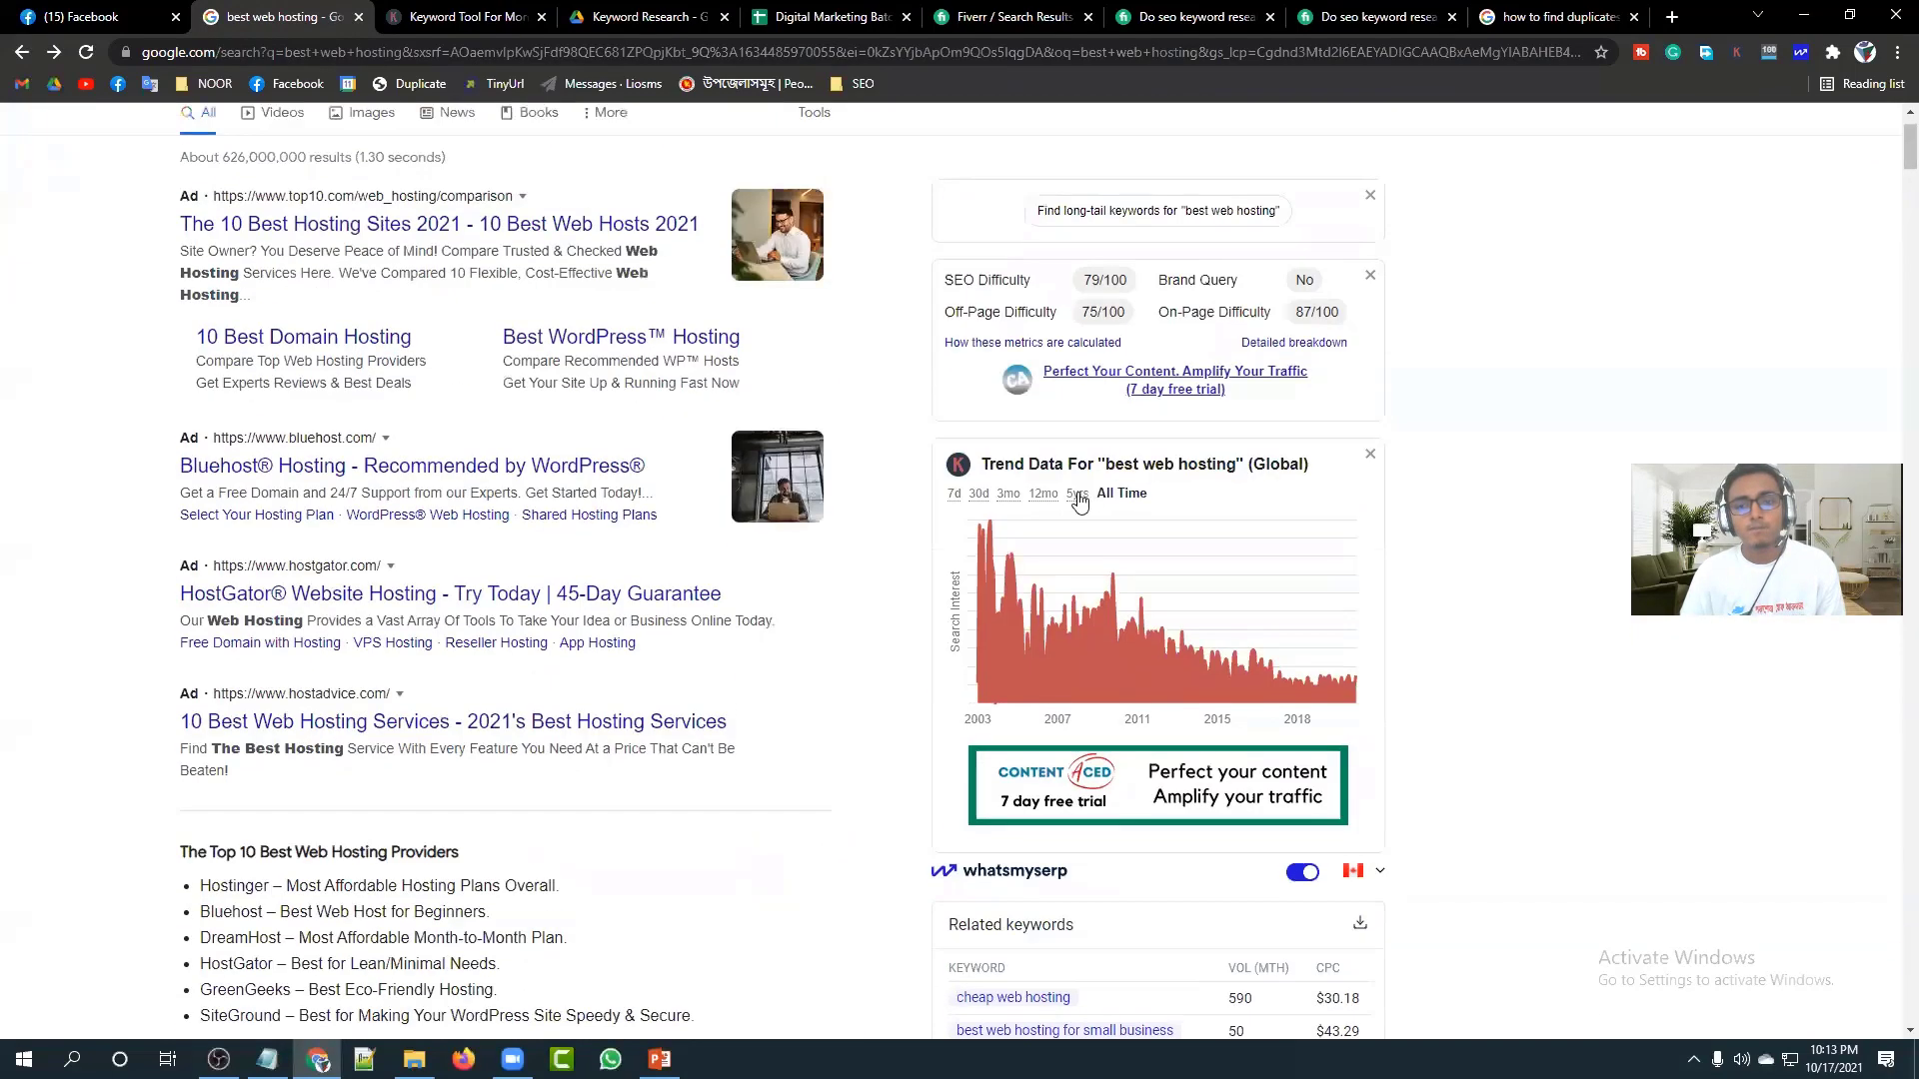
{"action": "scroll", "coordinate": [999, 380], "scroll_direction": "up", "scroll_amount": 1}
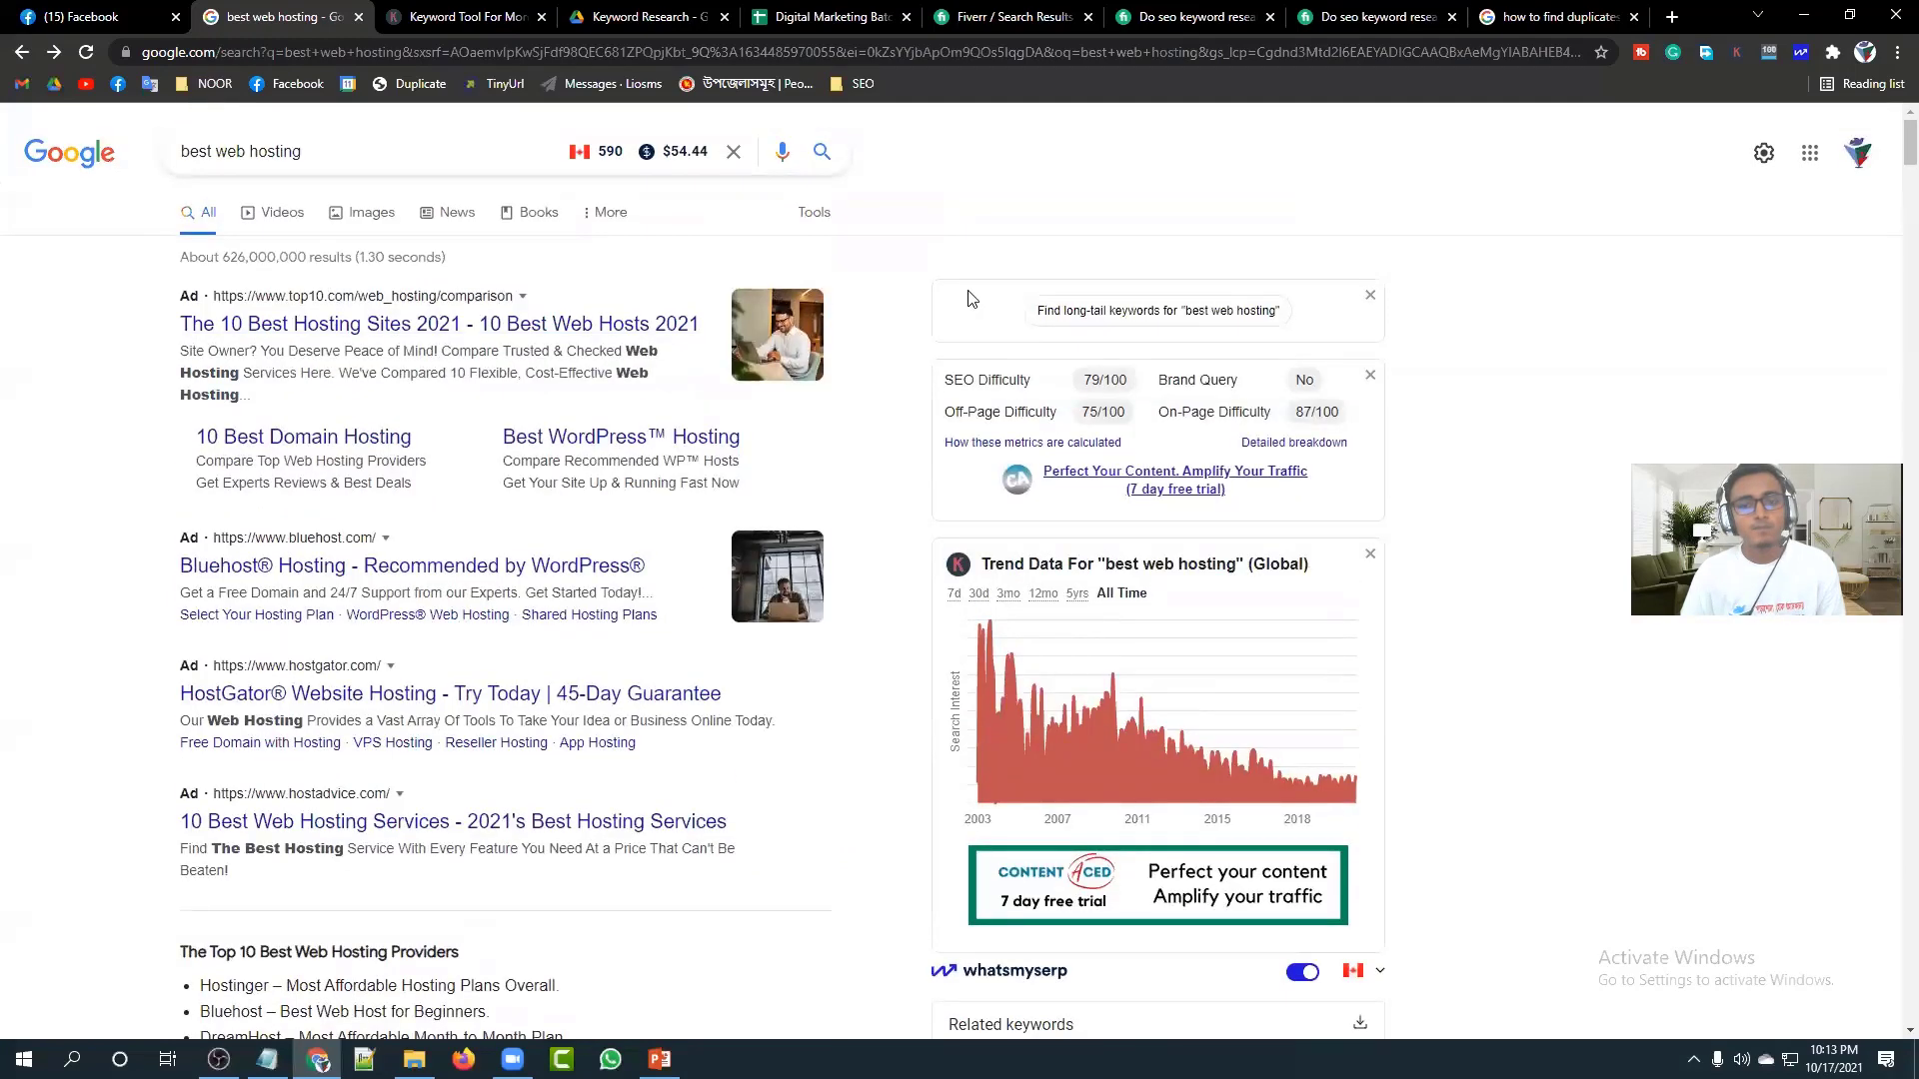
{"action": "scroll", "coordinate": [902, 315], "scroll_direction": "down", "scroll_amount": 1}
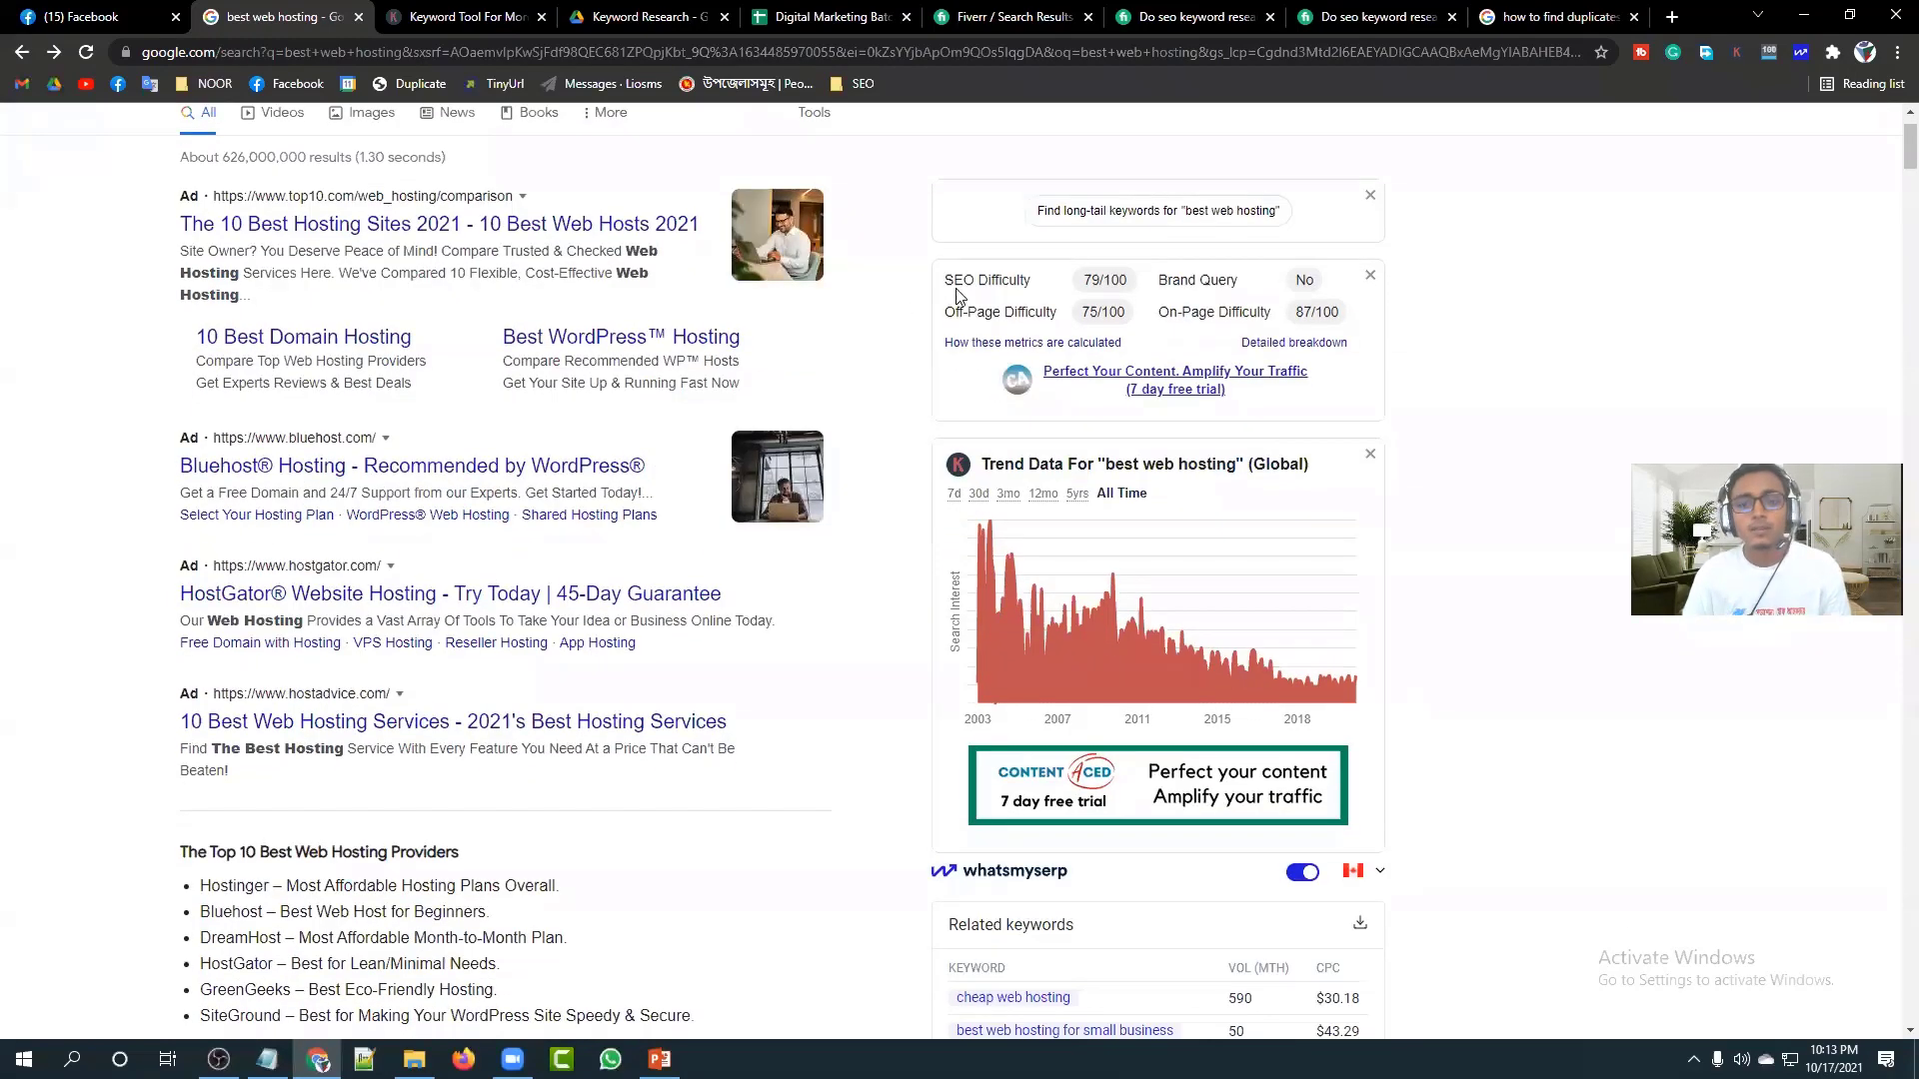
Highlight the SEO Difficulty label, the Brand Query label and value, and the "7 day free trial" text in the difficulty box.
{"action": "left_click_drag", "start_coordinate": [942, 291], "coordinate": [1033, 290]}
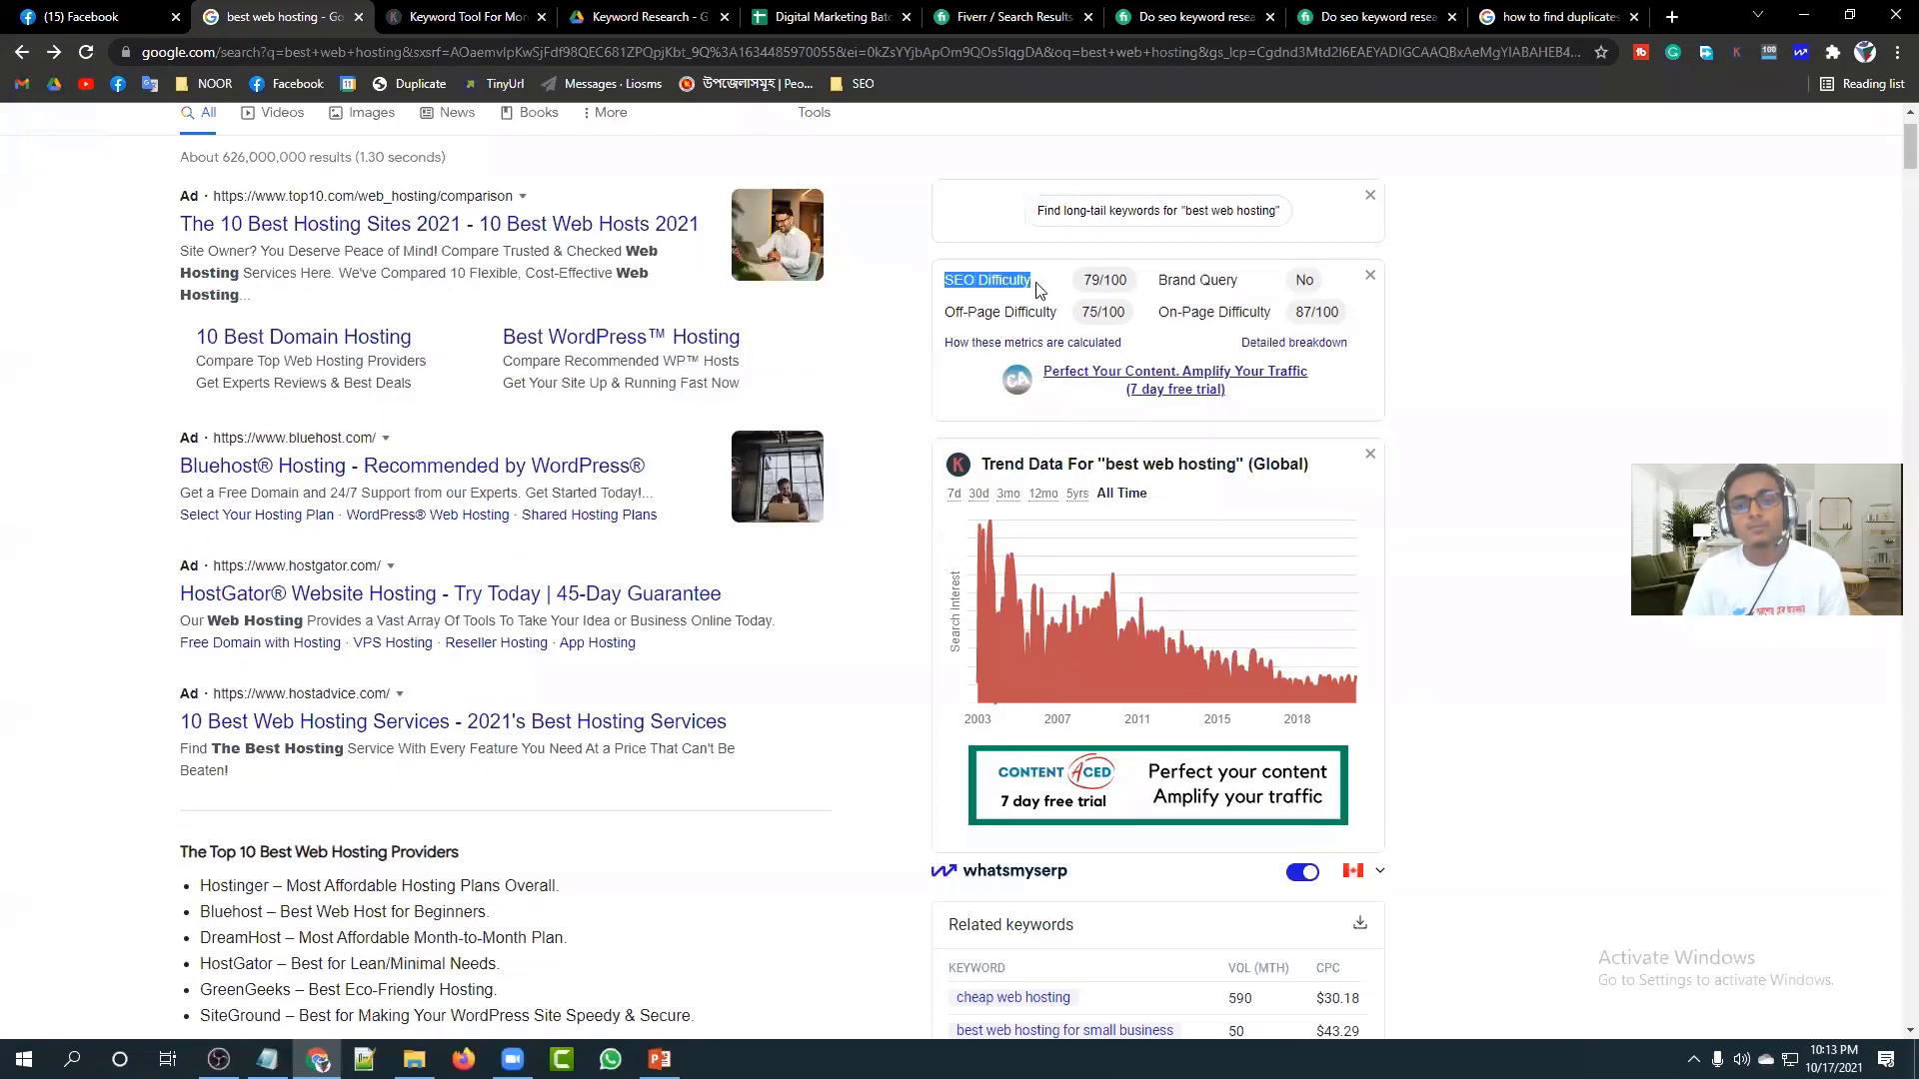
{"action": "left_click", "coordinate": [1039, 291]}
{"action": "left_click_drag", "start_coordinate": [1159, 290], "coordinate": [1299, 283]}
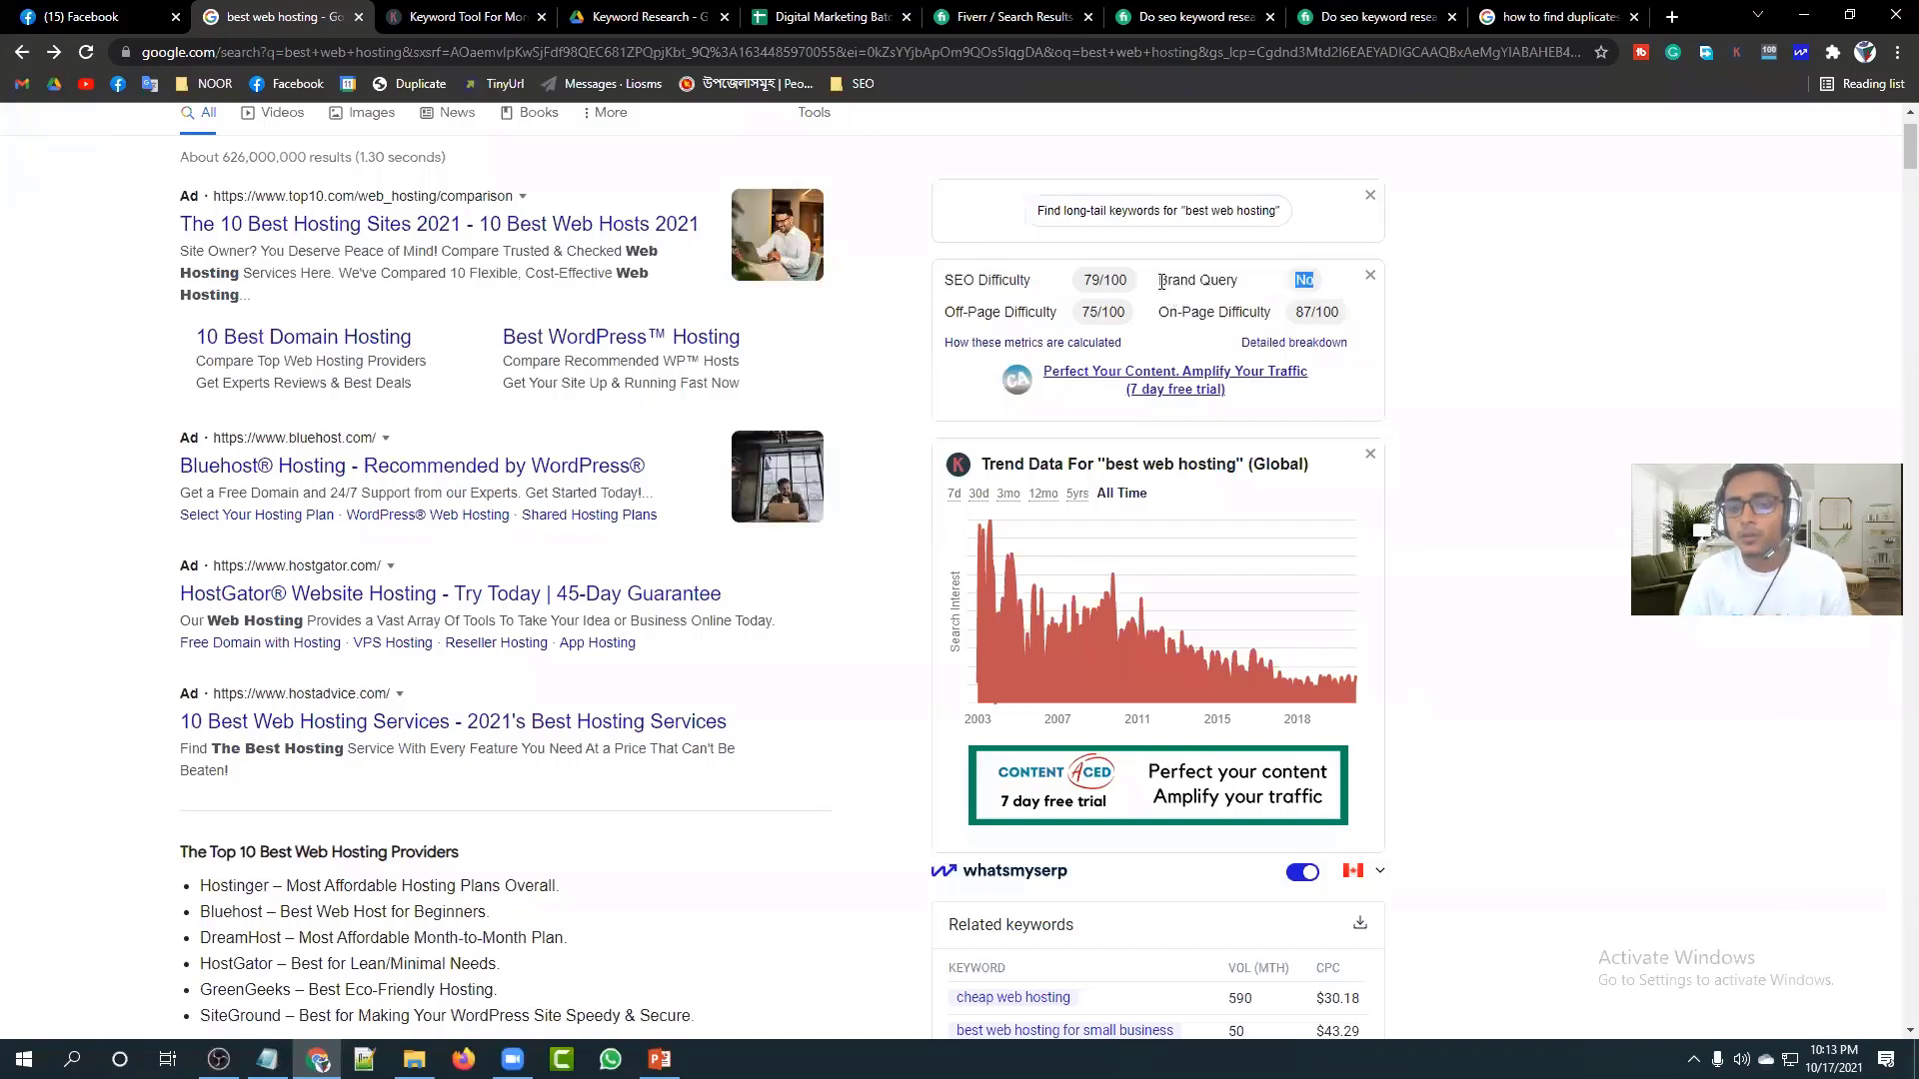
{"action": "left_click_drag", "start_coordinate": [1161, 282], "coordinate": [1244, 290]}
{"action": "left_click", "coordinate": [1244, 290]}
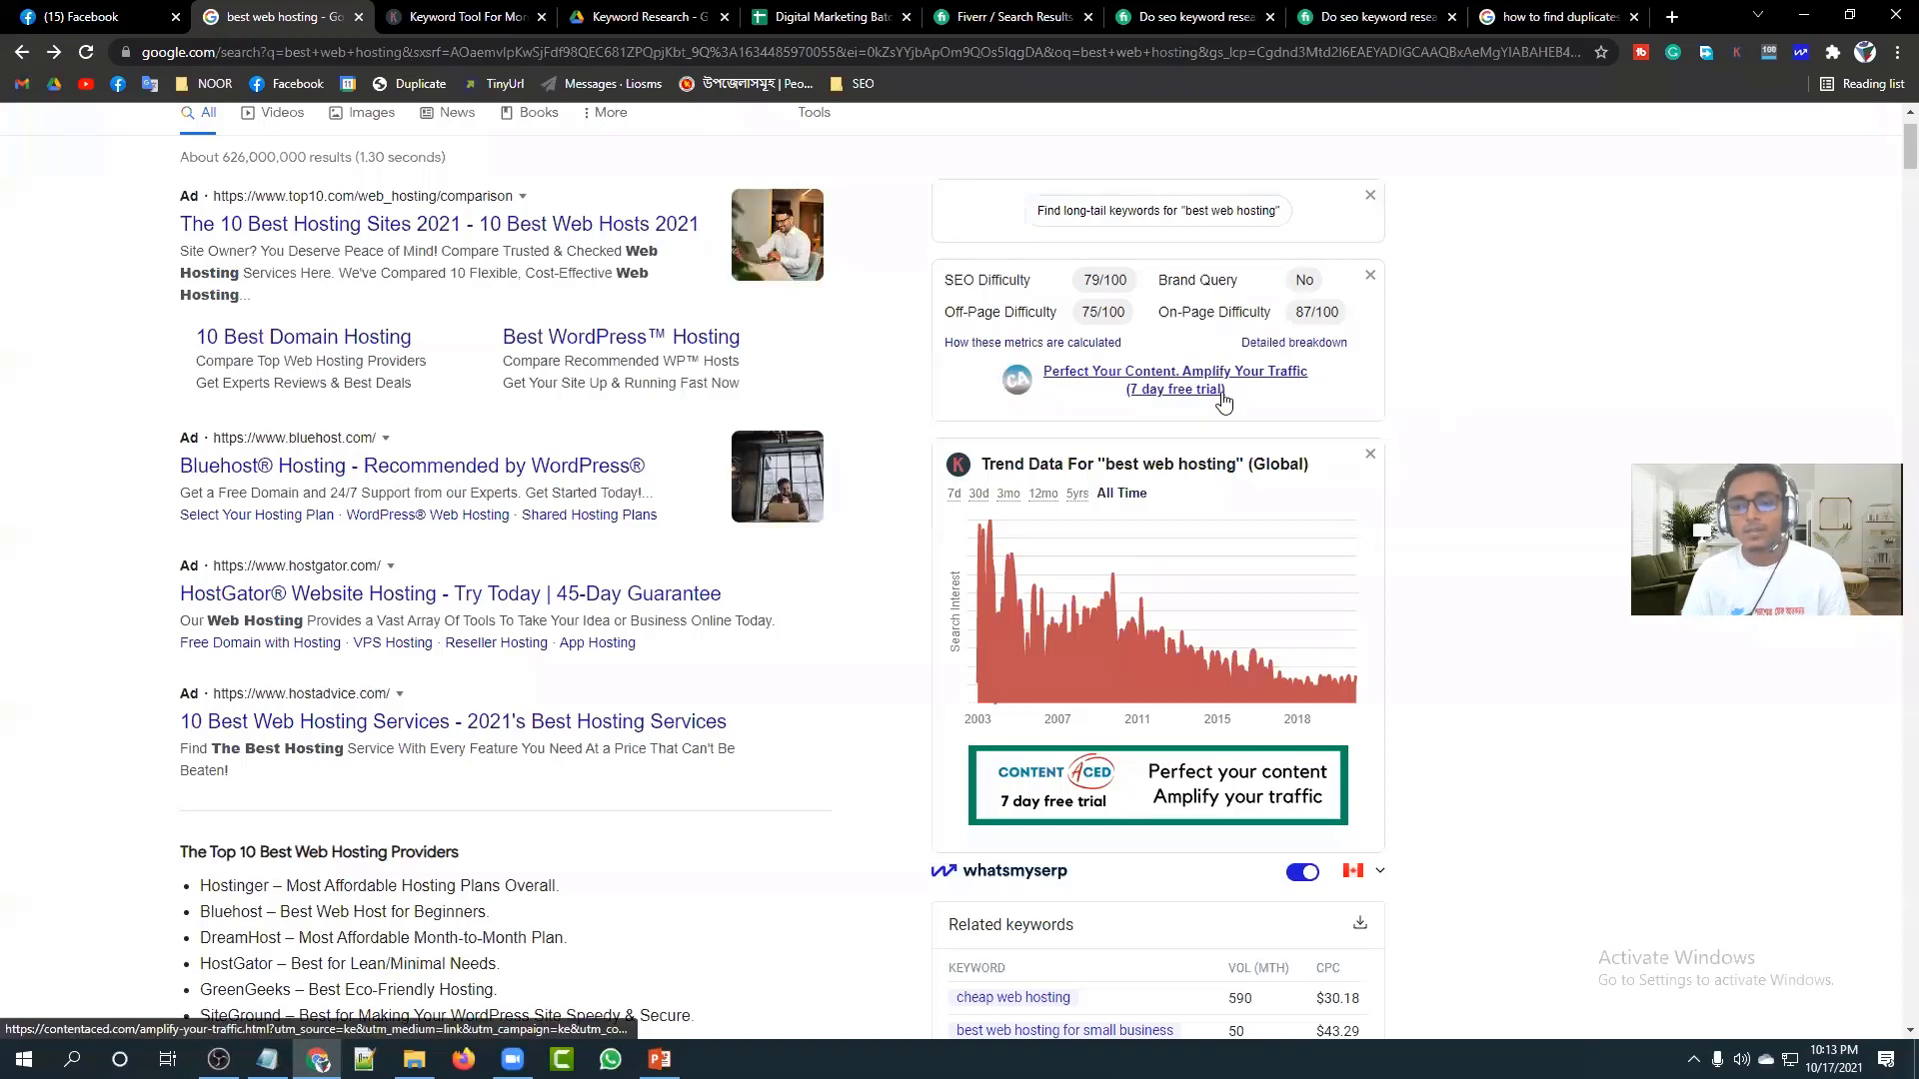
{"action": "left_click_drag", "start_coordinate": [1227, 392], "coordinate": [1126, 390]}
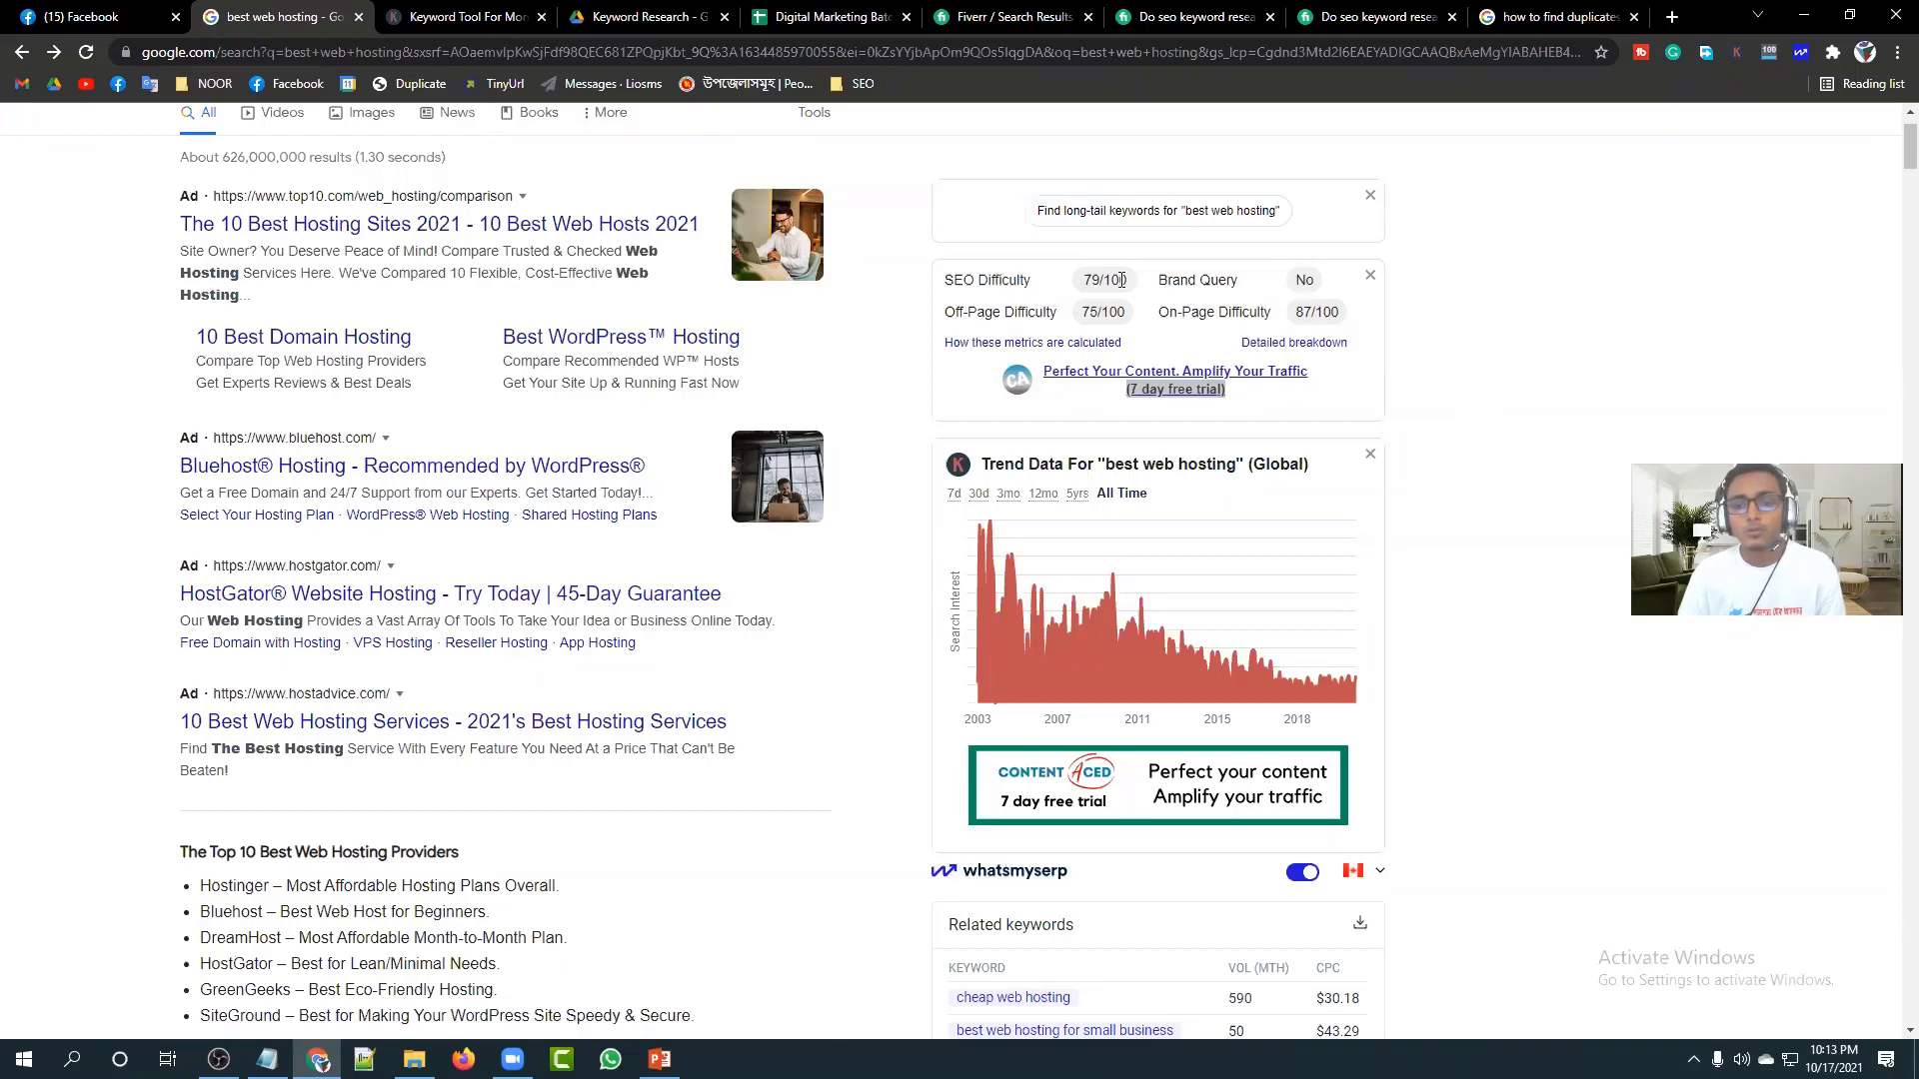
Highlight the "best web hosting" query and its SEO Difficulty score on the results page.
{"action": "scroll", "coordinate": [770, 390], "scroll_direction": "up", "scroll_amount": 1}
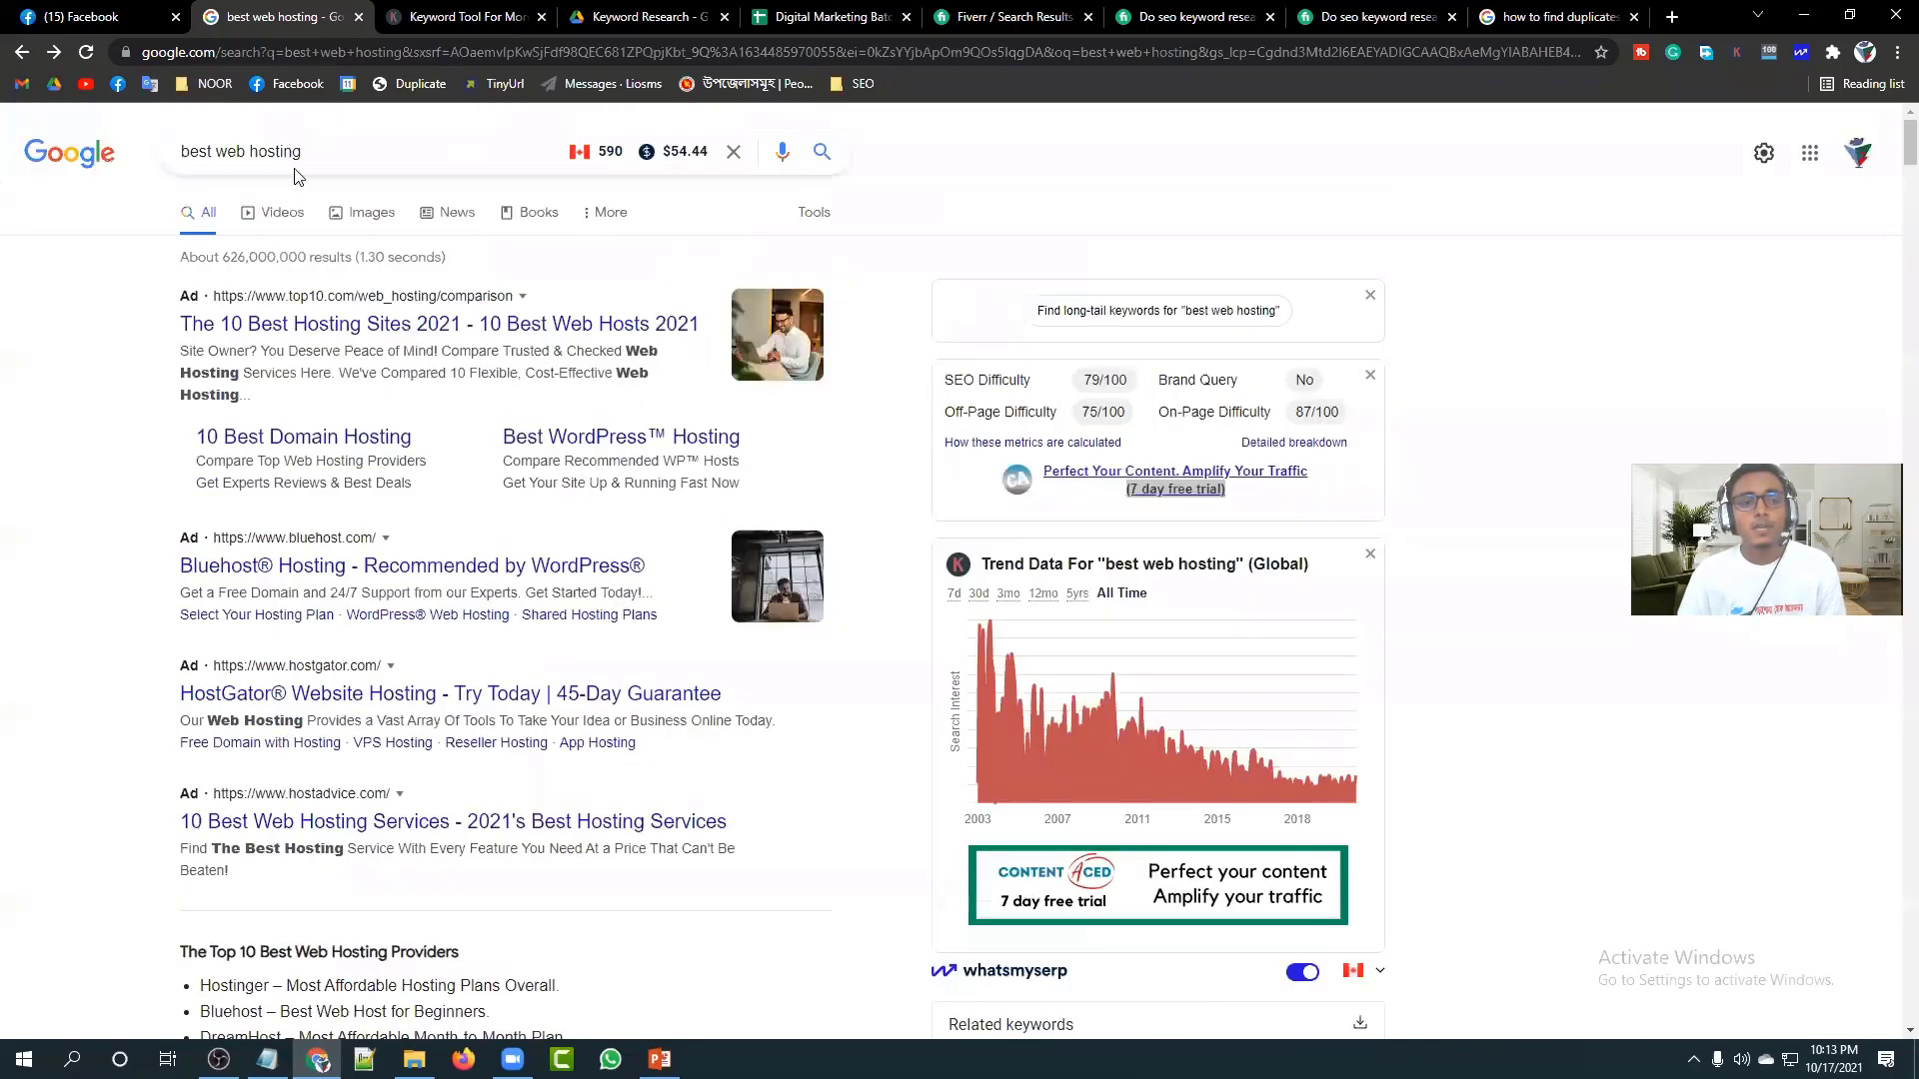
{"action": "left_click_drag", "start_coordinate": [324, 152], "coordinate": [155, 160]}
{"action": "left_click", "coordinate": [122, 317]}
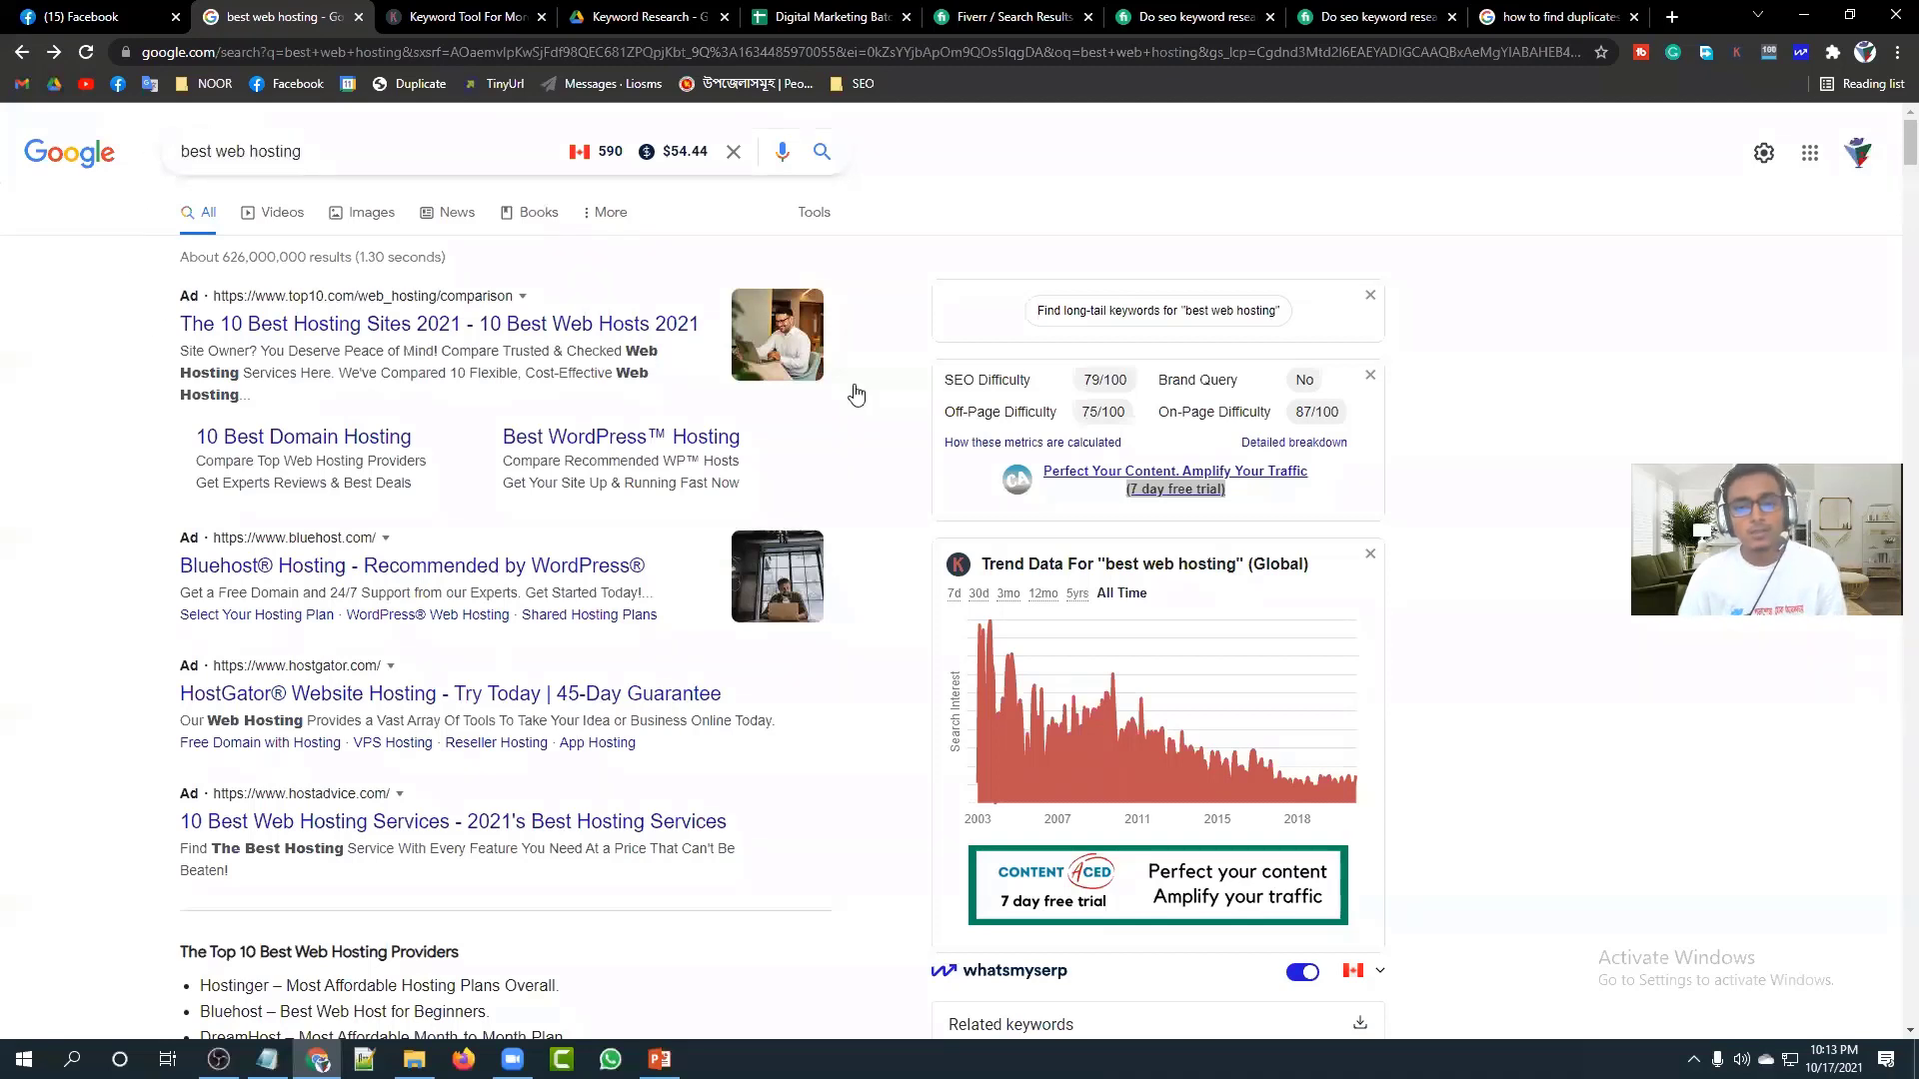
{"action": "left_click_drag", "start_coordinate": [1133, 390], "coordinate": [1072, 387]}
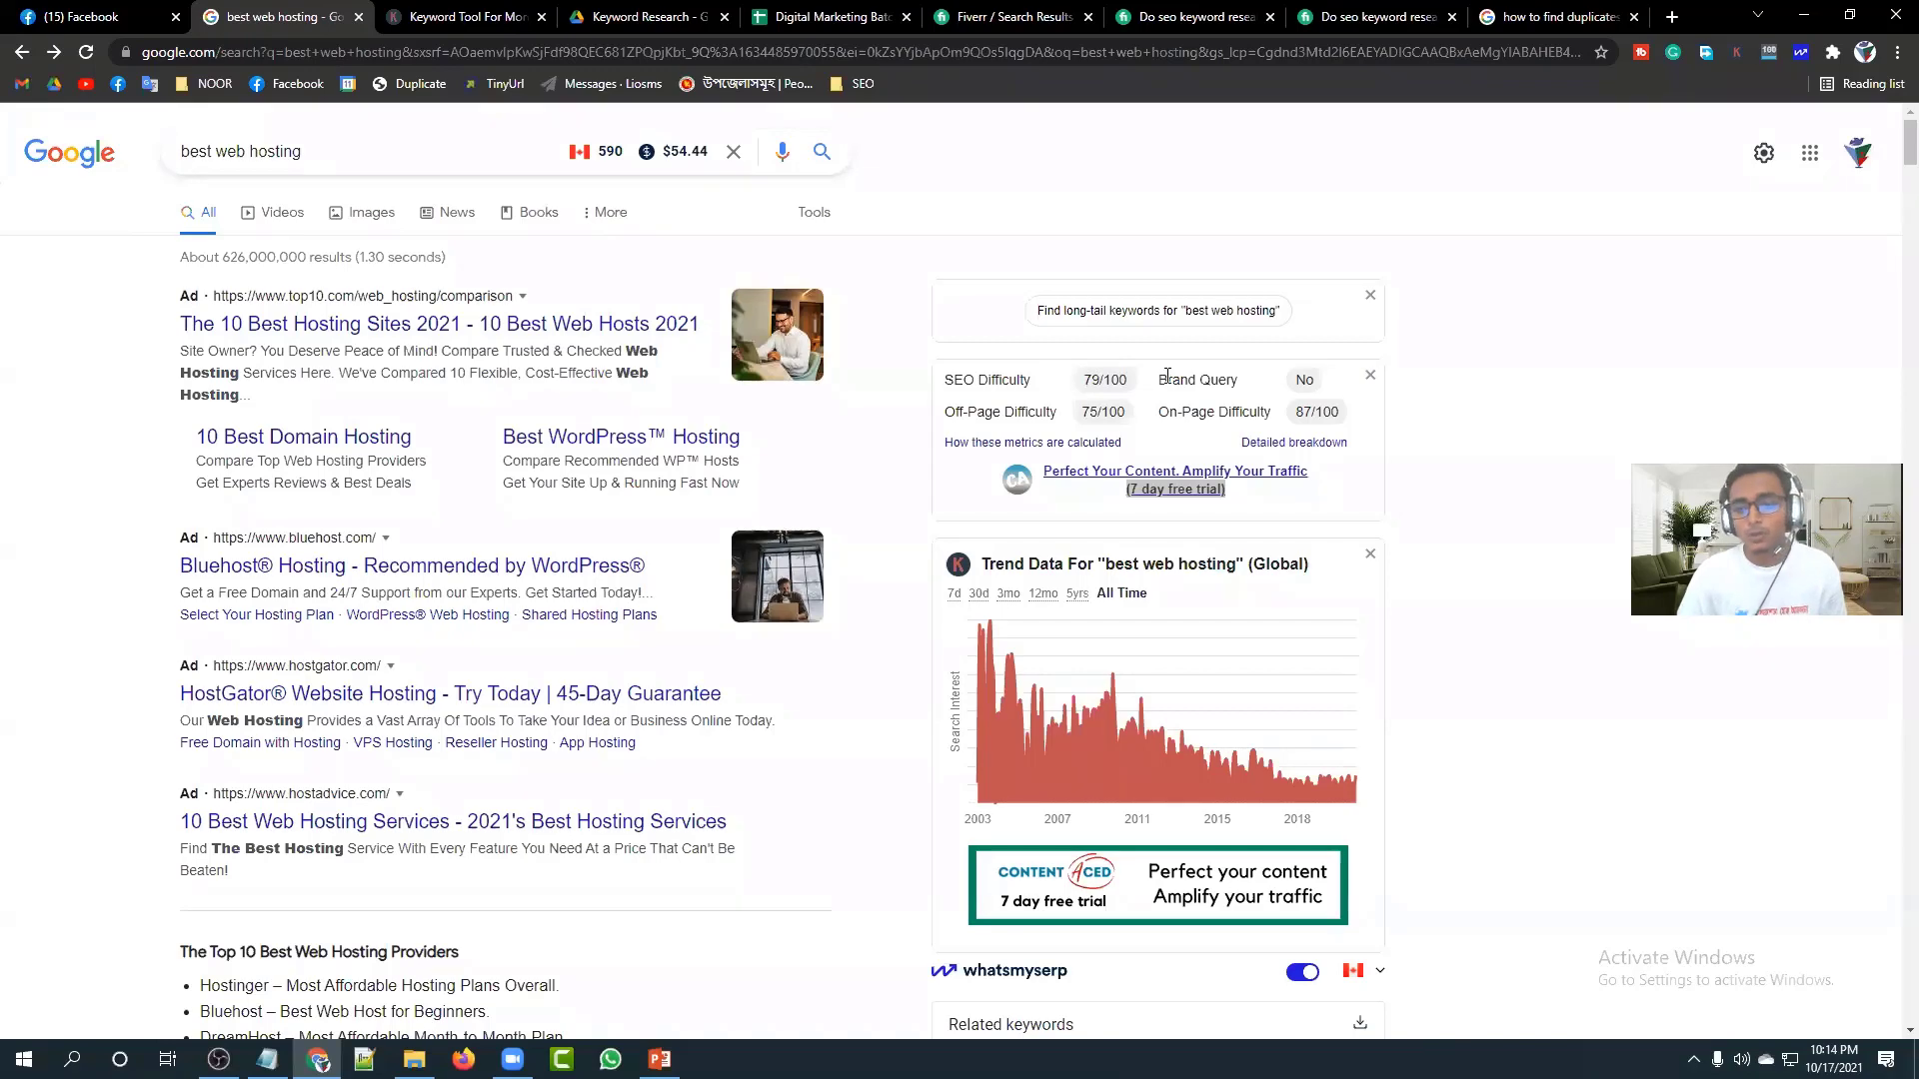
{"action": "scroll", "coordinate": [1139, 376], "scroll_direction": "down", "scroll_amount": 1}
{"action": "scroll", "coordinate": [1109, 375], "scroll_direction": "up", "scroll_amount": 1}
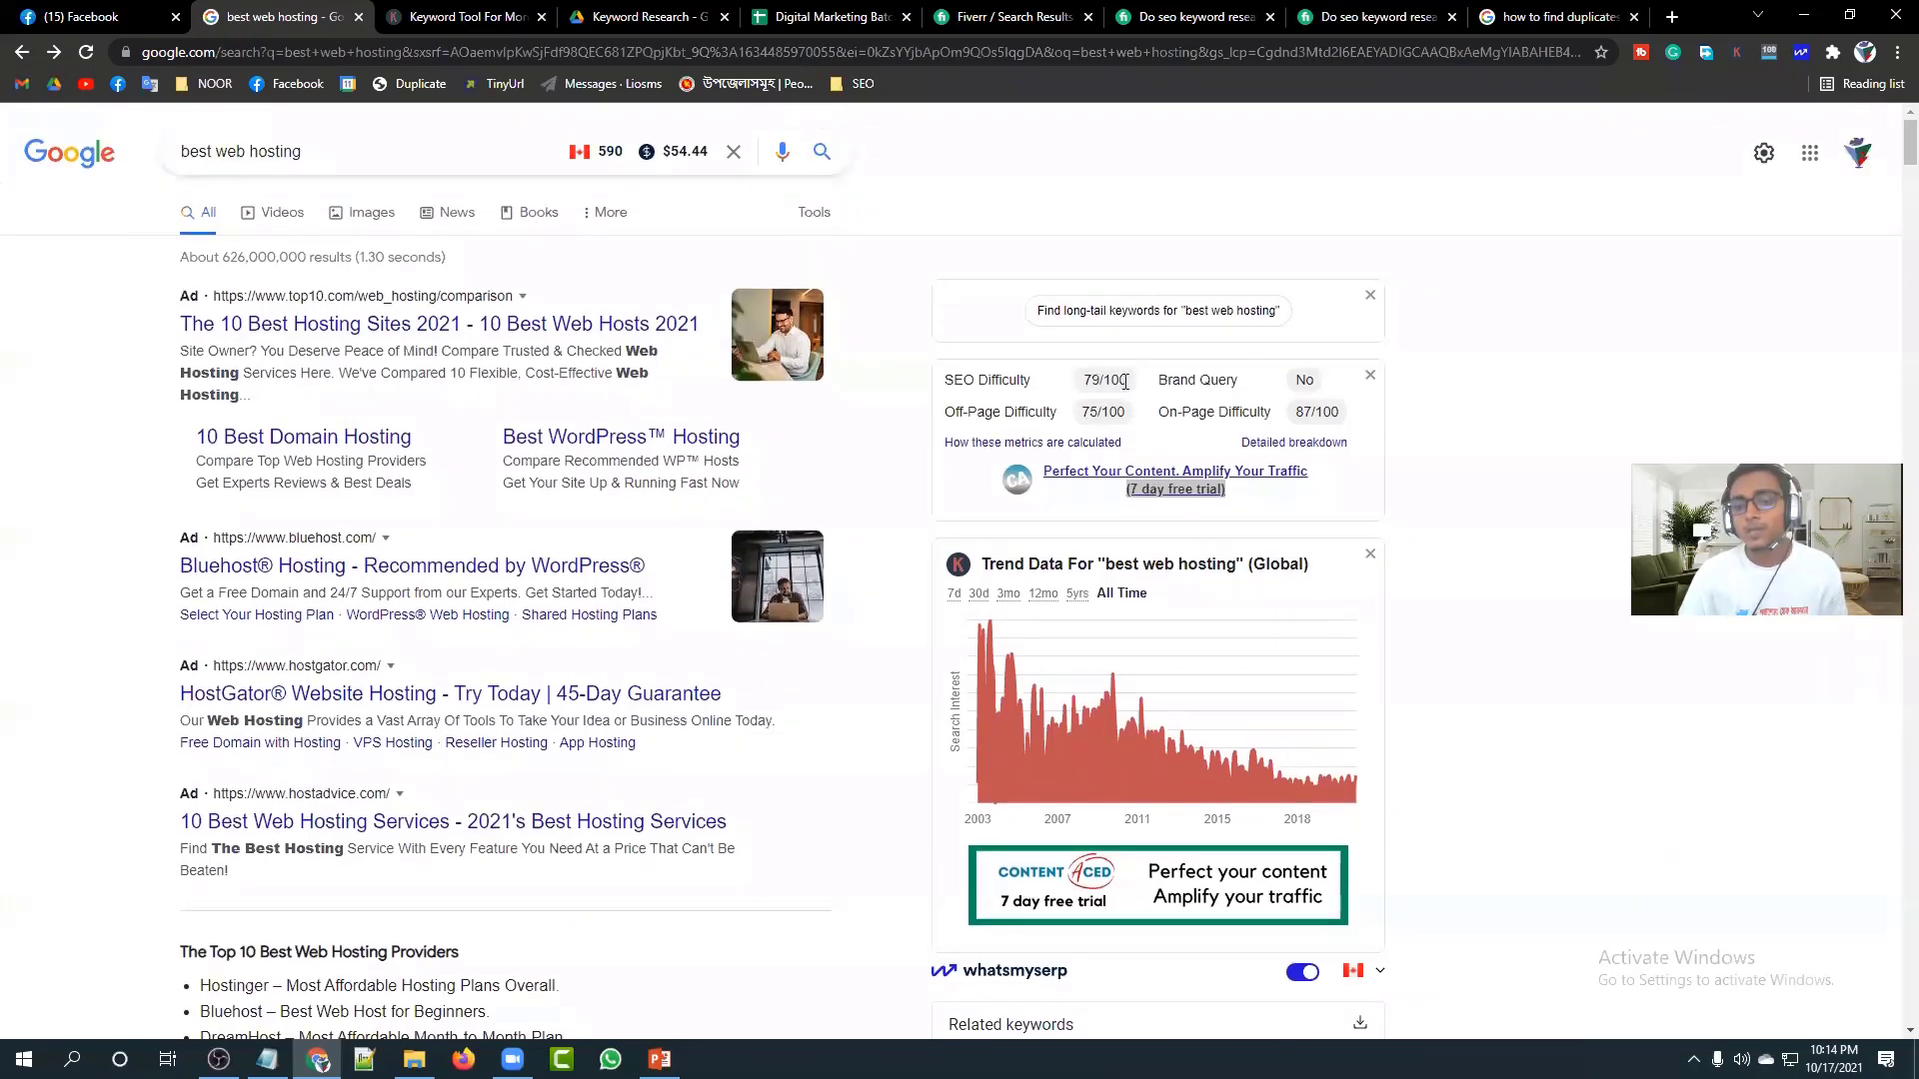
{"action": "left_click_drag", "start_coordinate": [1126, 381], "coordinate": [1084, 382]}
{"action": "left_click", "coordinate": [1087, 382]}
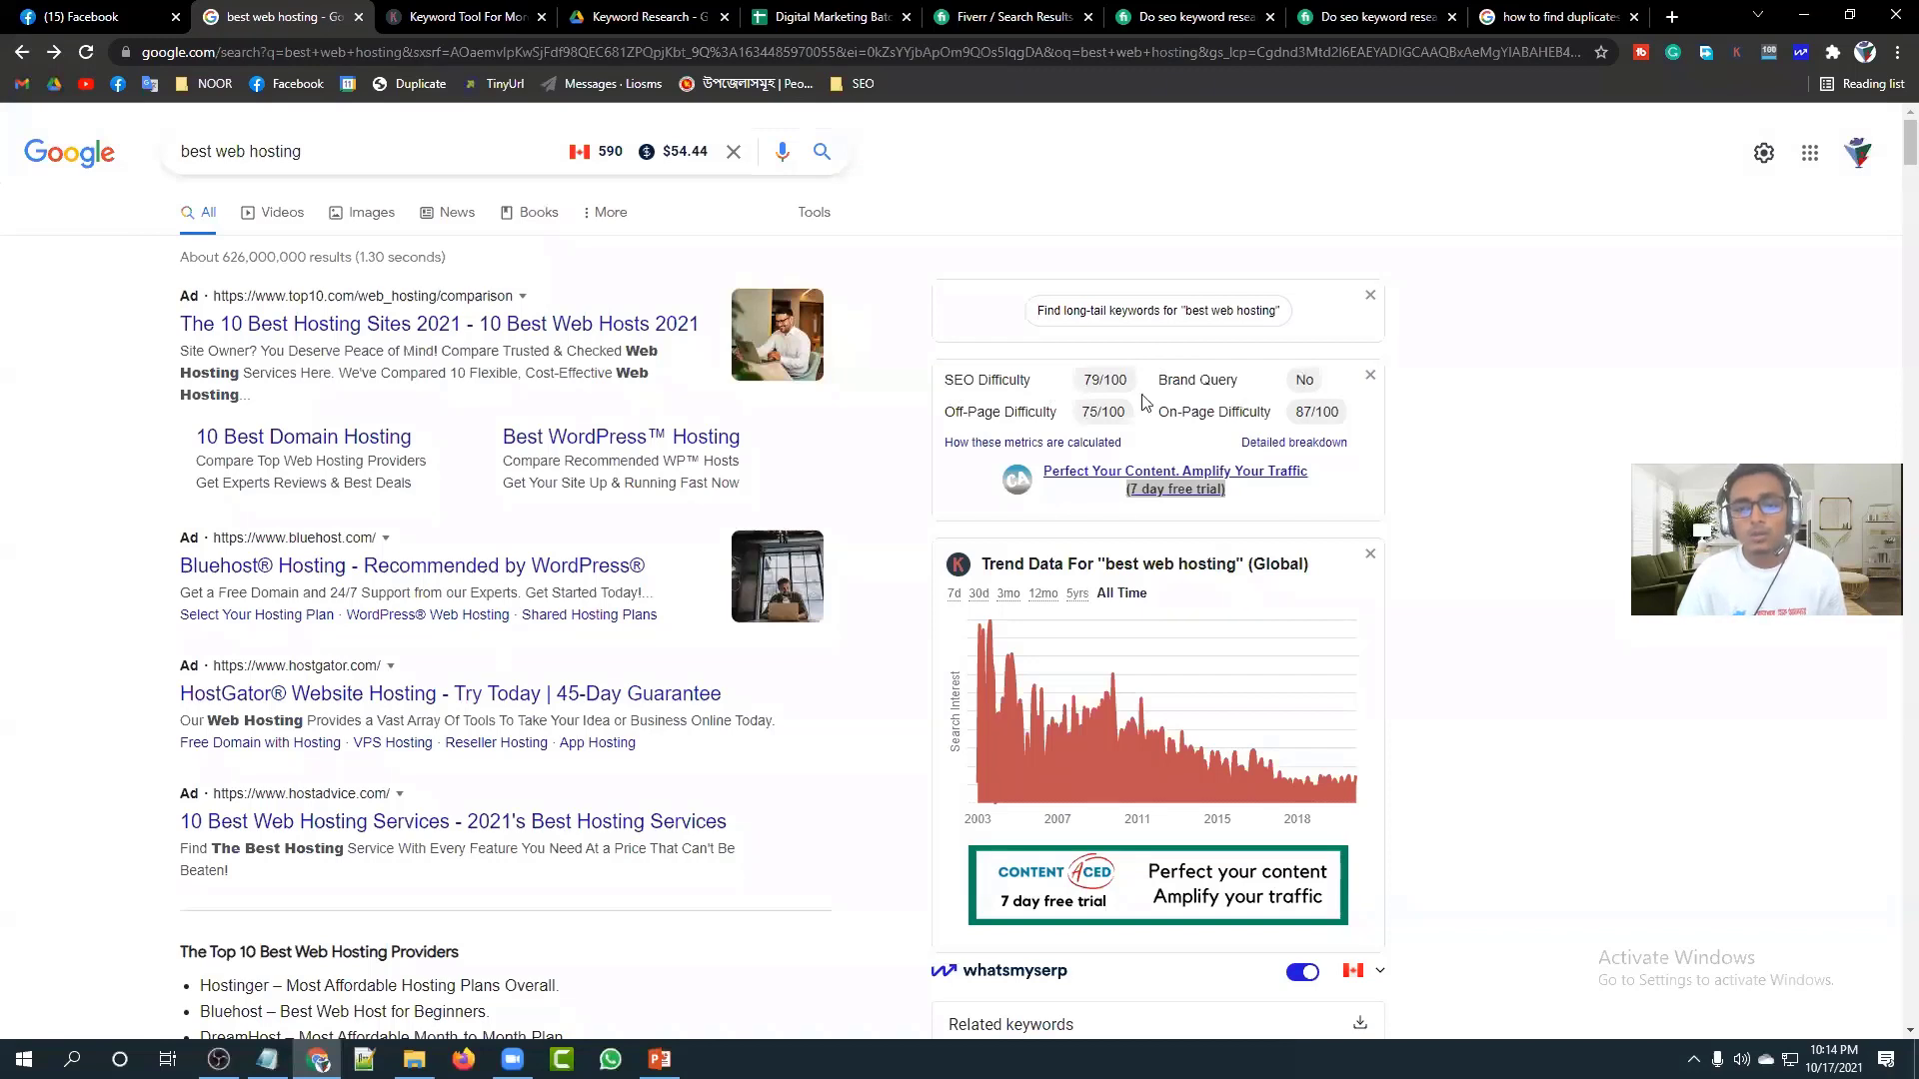
Highlight the Off-Page Difficulty label and On-Page Difficulty score, and dismiss the long-tail finder and SEO difficulty boxes.
{"action": "left_click_drag", "start_coordinate": [952, 416], "coordinate": [1057, 420]}
{"action": "left_click", "coordinate": [1111, 416]}
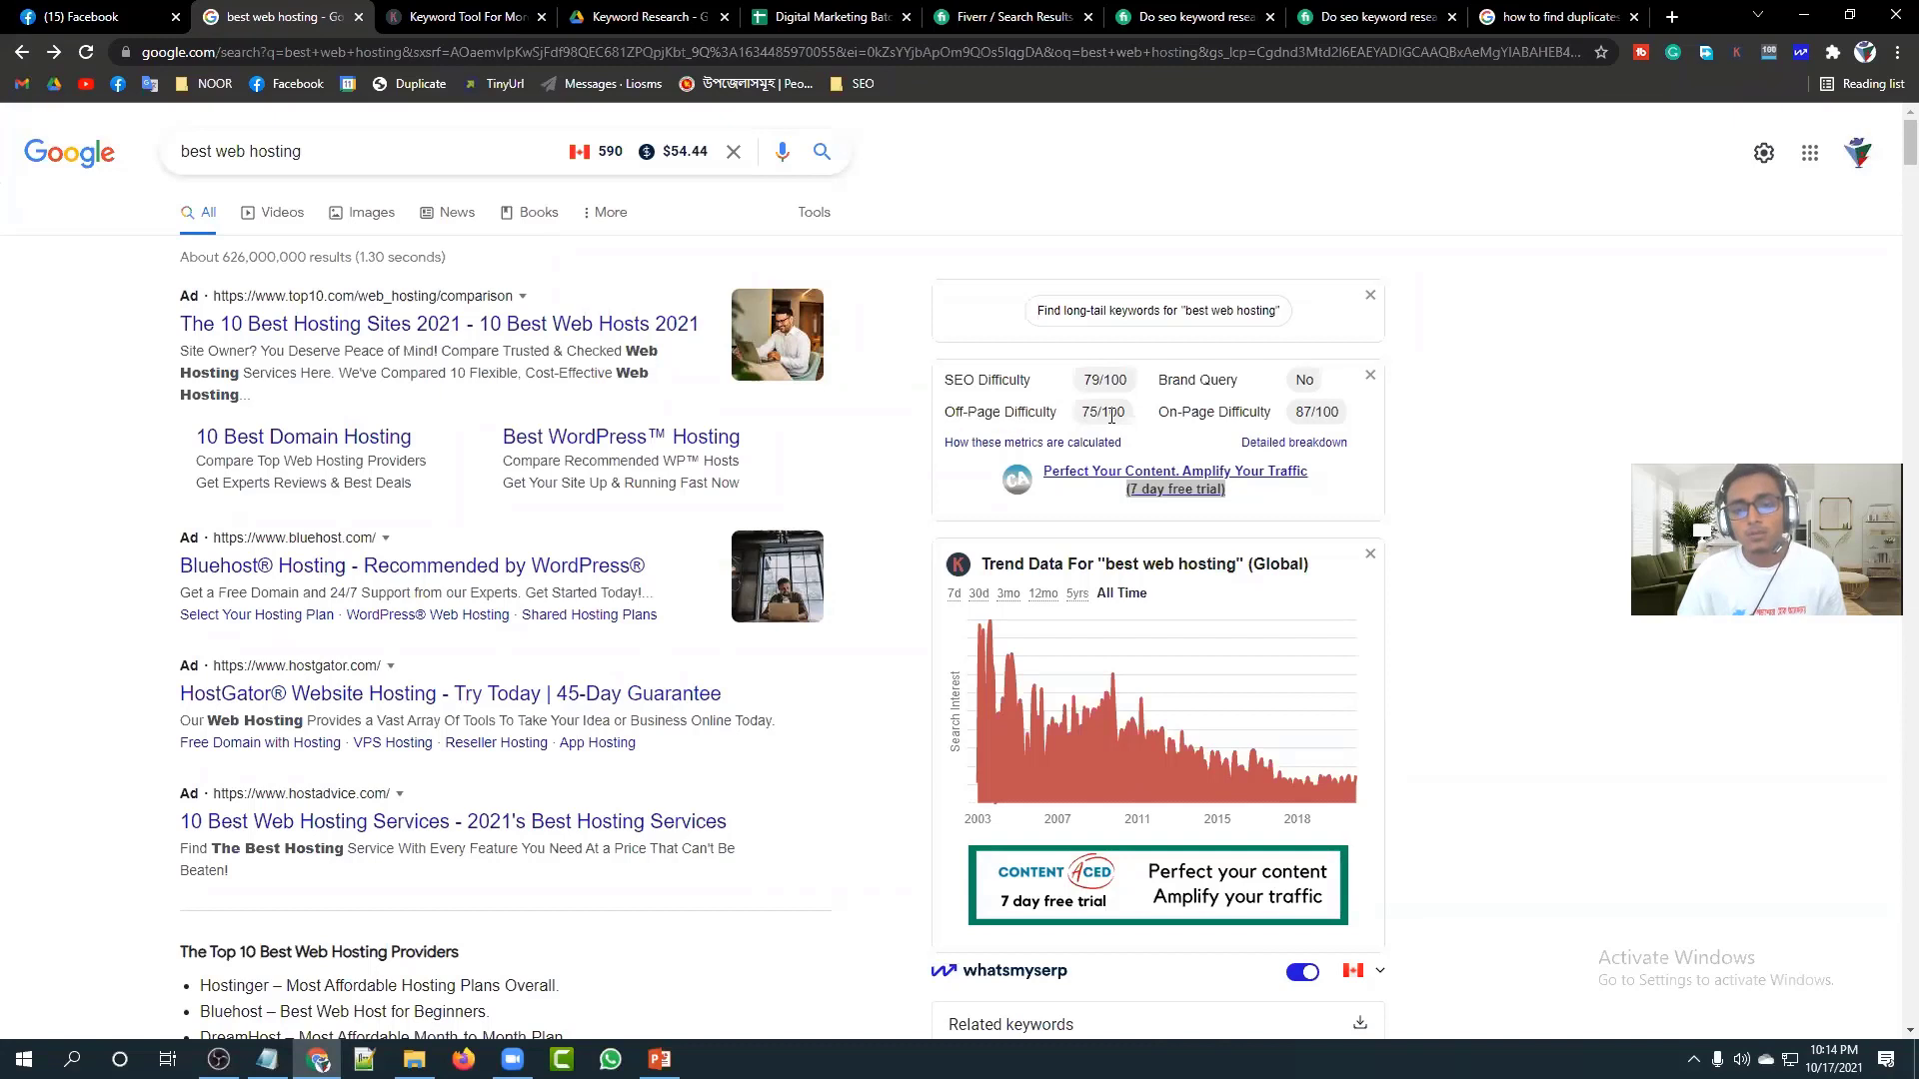
{"action": "left_click_drag", "start_coordinate": [1365, 425], "coordinate": [1302, 412]}
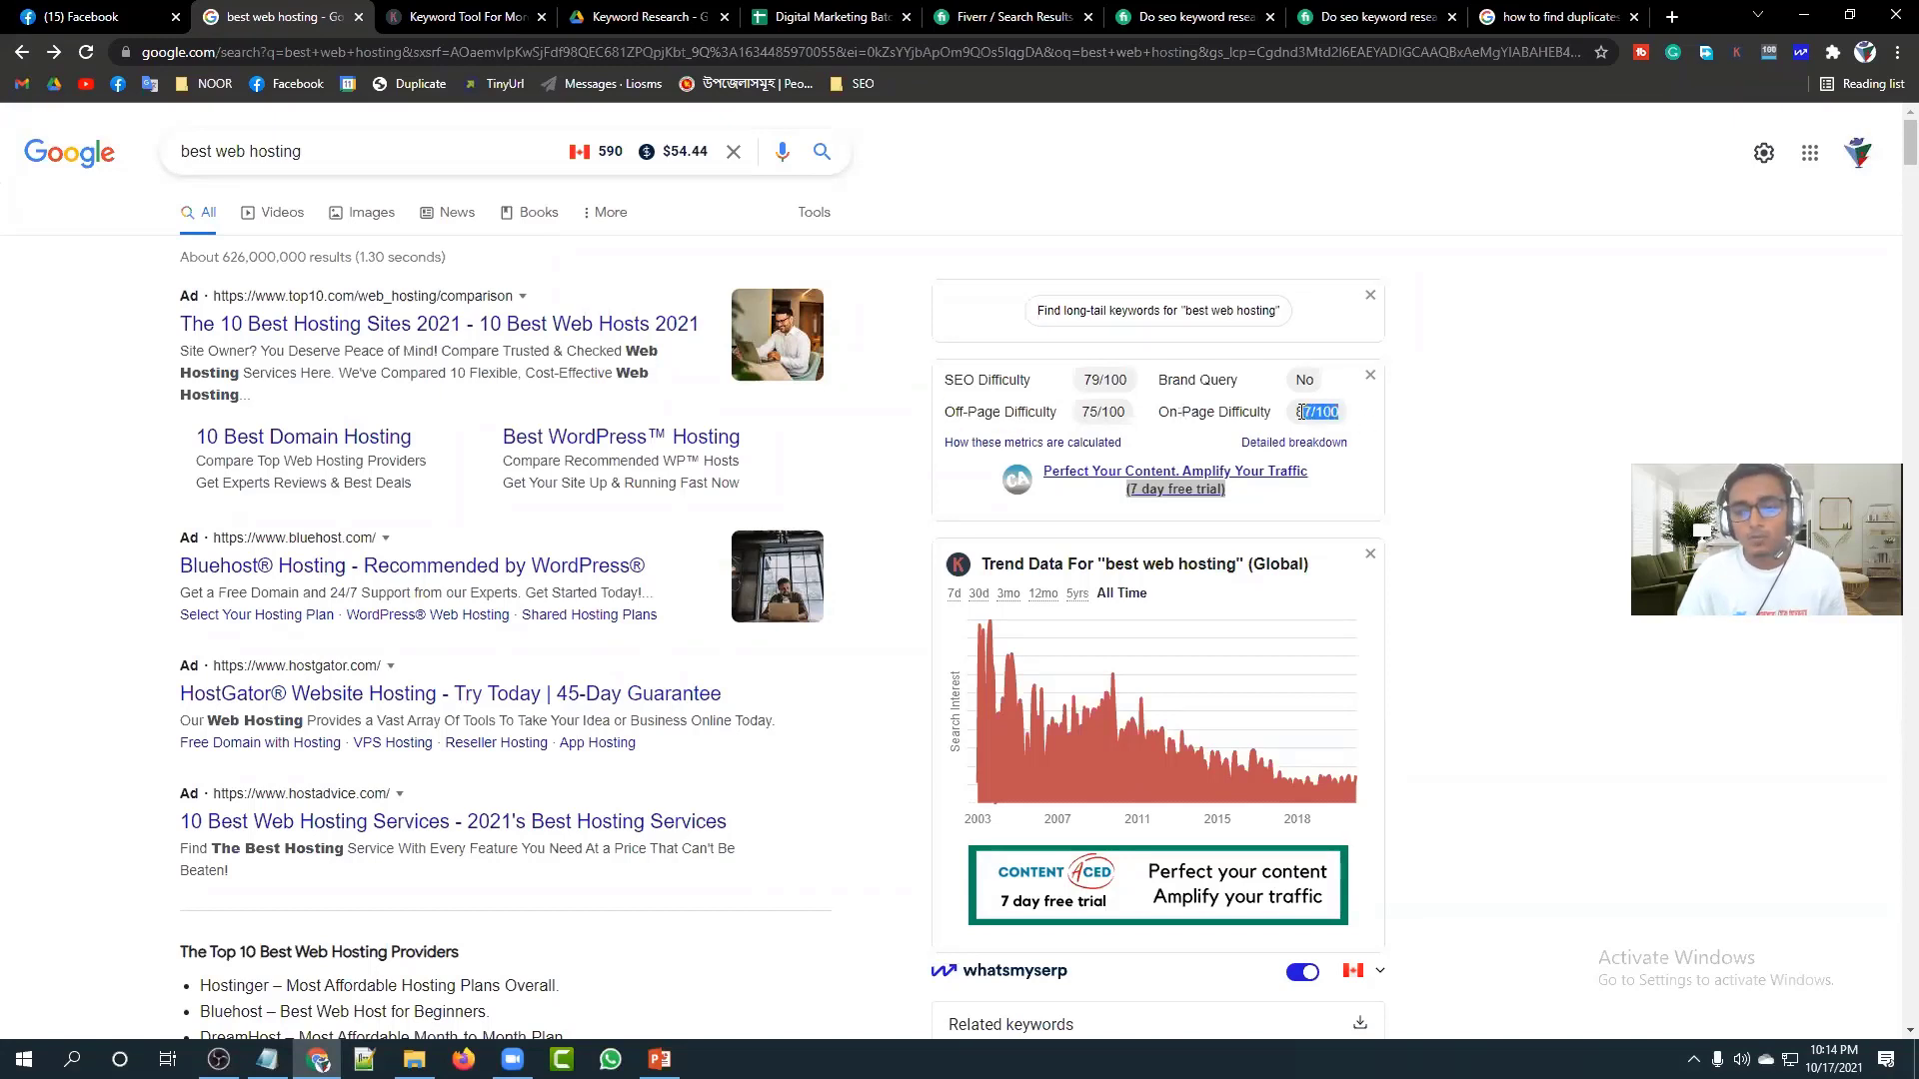
{"action": "left_click", "coordinate": [1099, 415]}
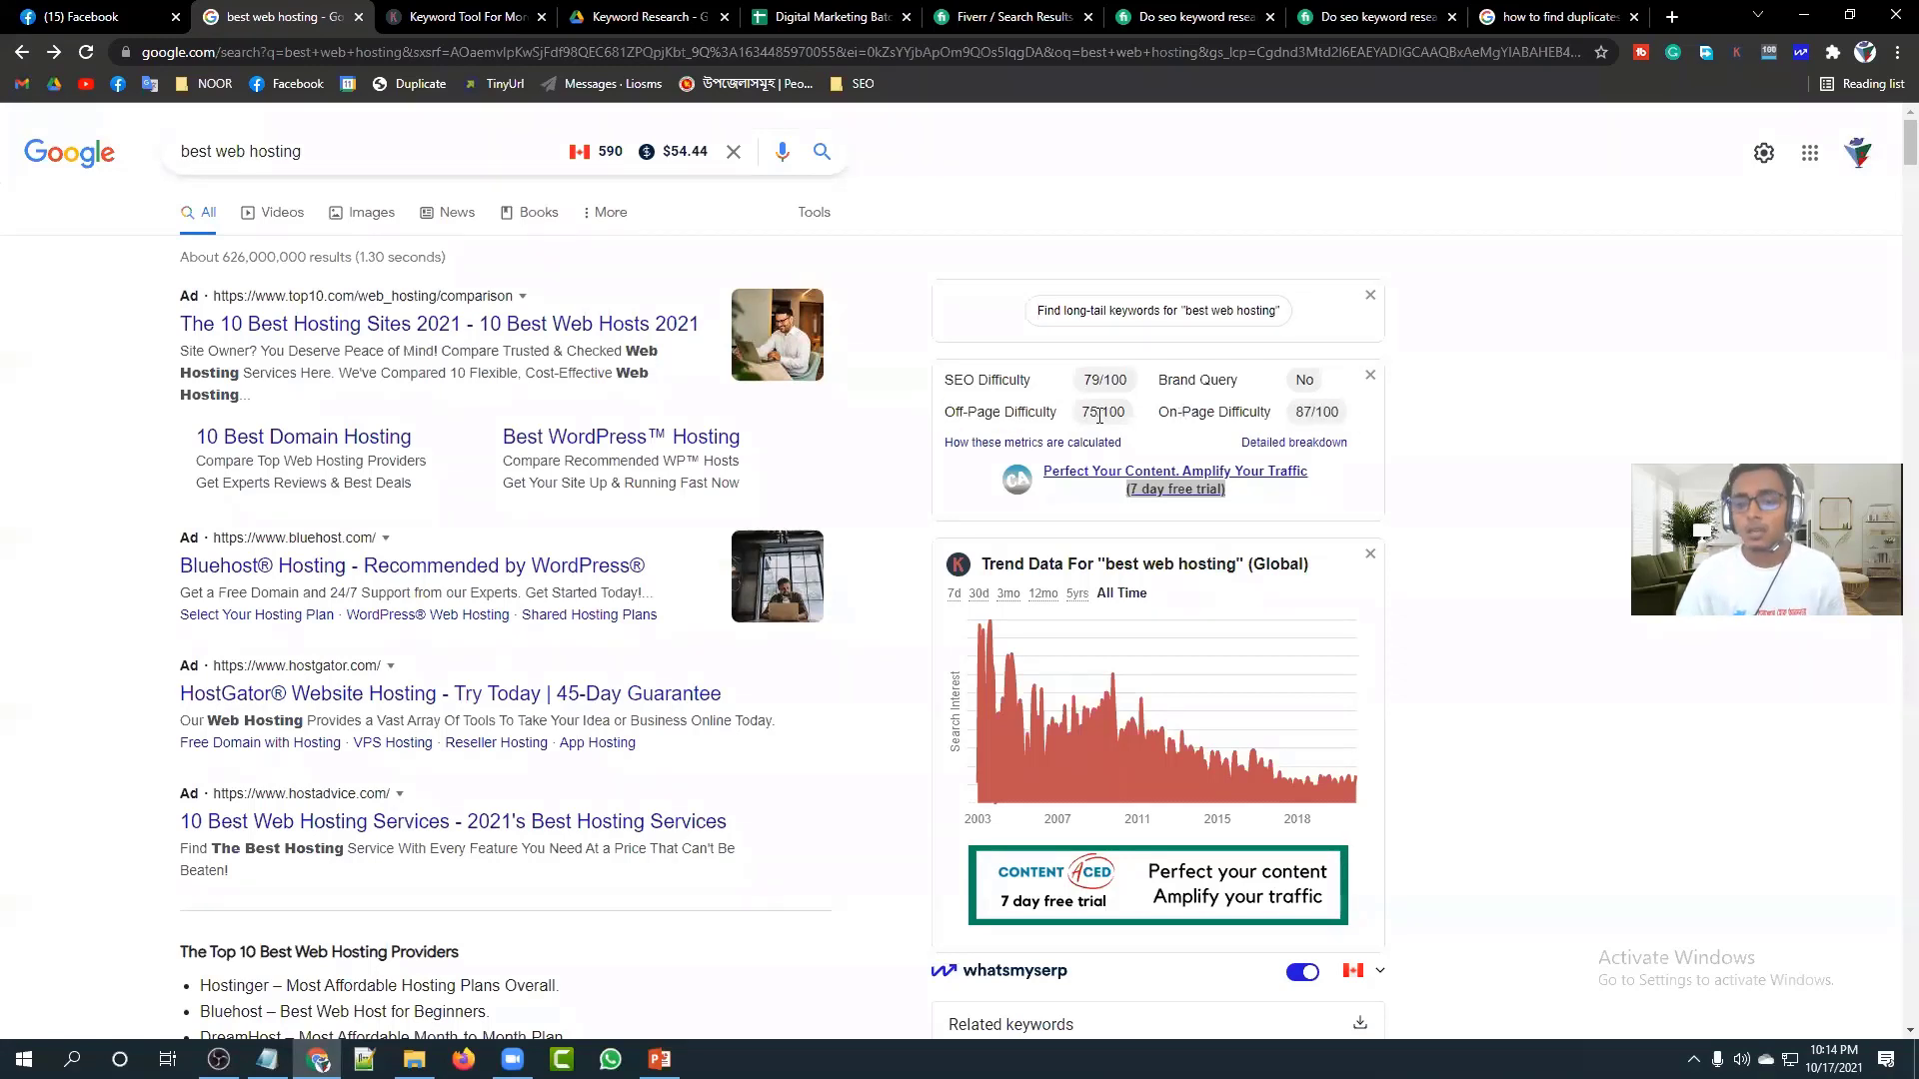
{"action": "left_click", "coordinate": [1371, 295]}
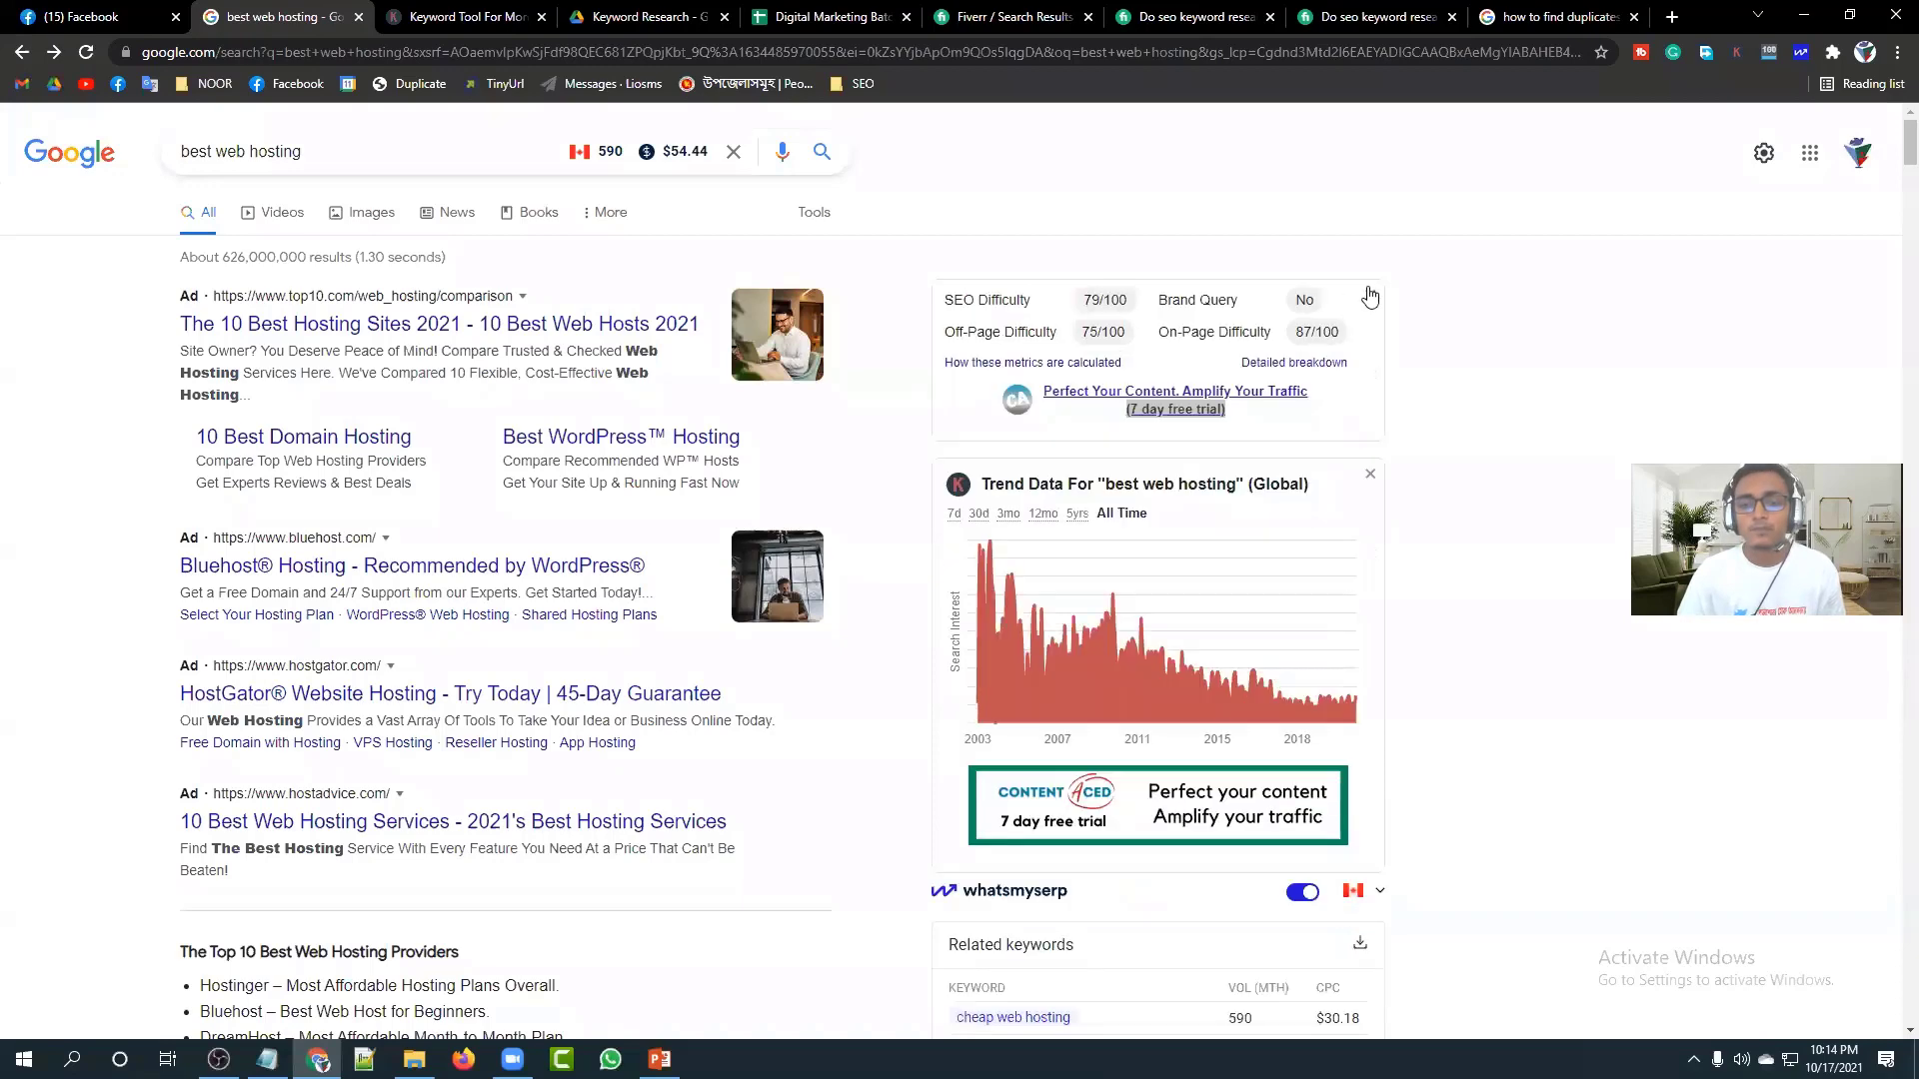
{"action": "left_click", "coordinate": [1370, 296]}
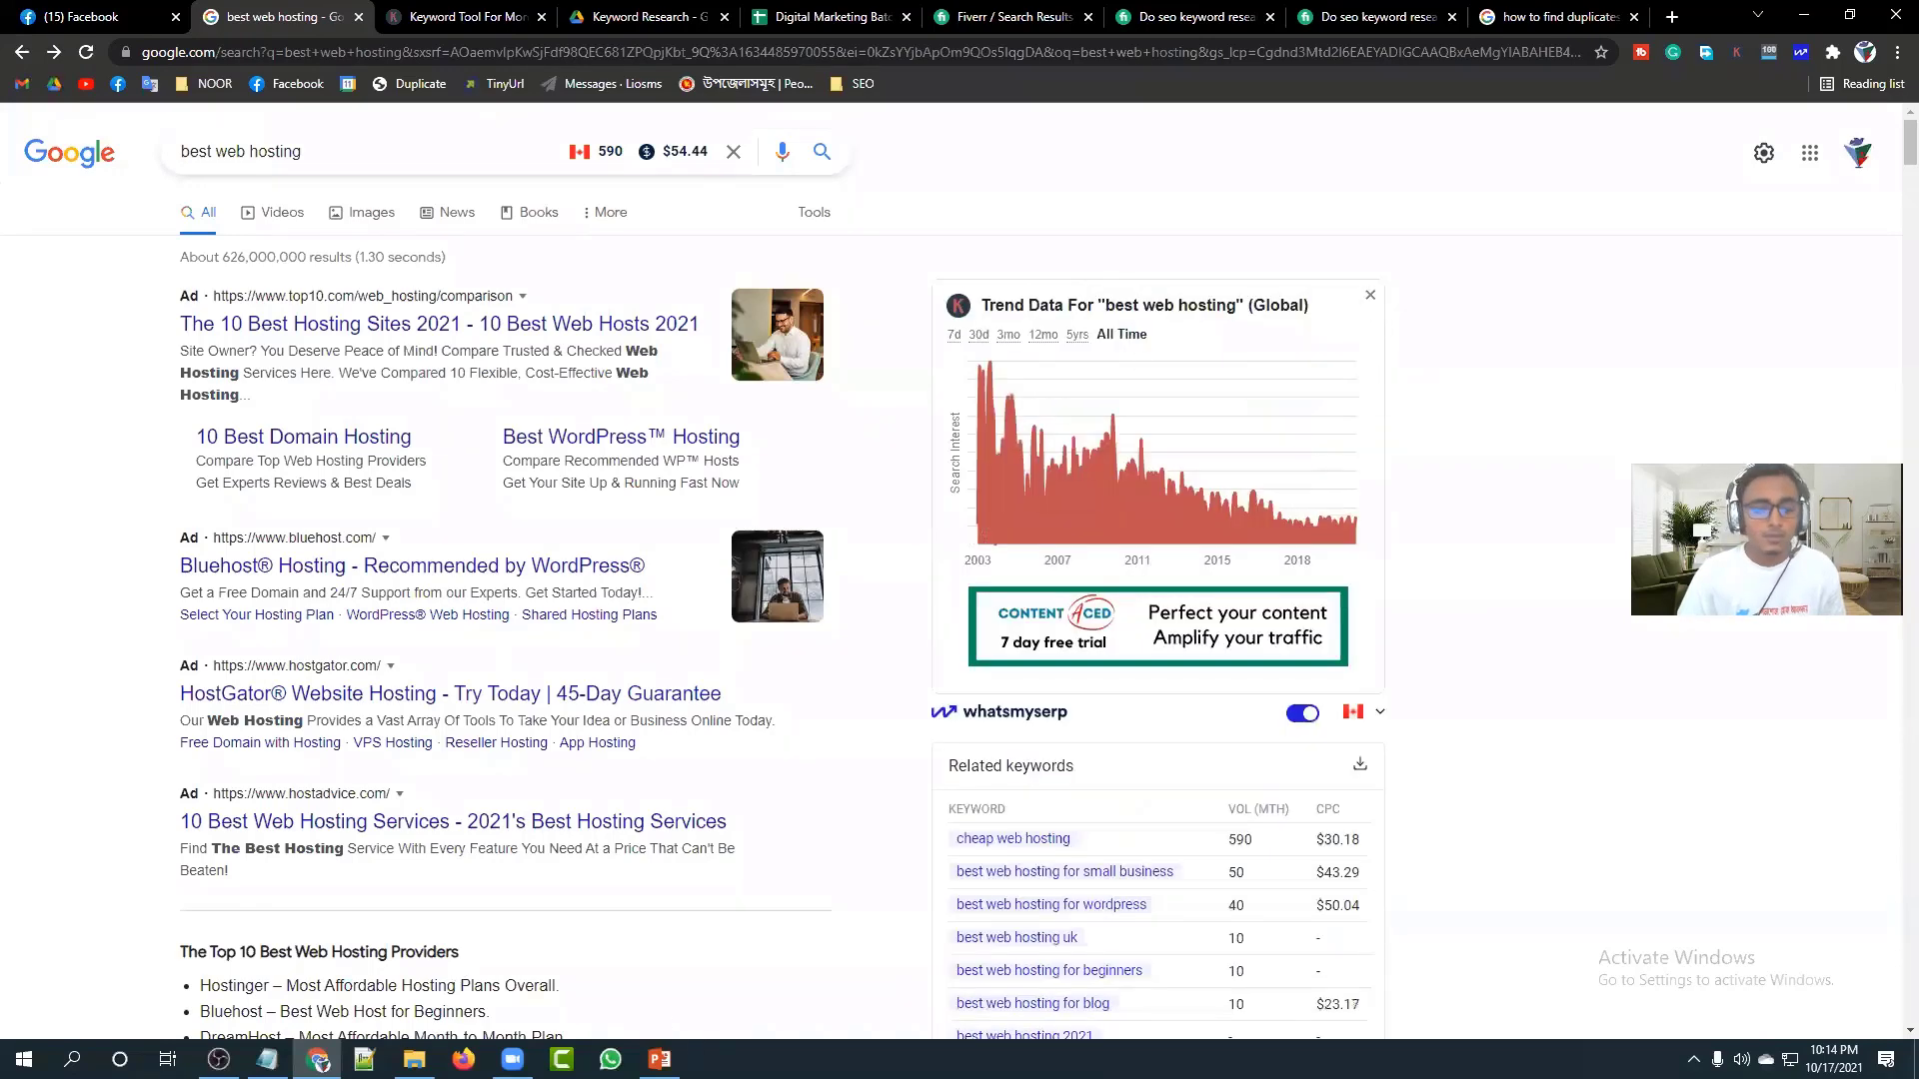
Switch to the PowerPoint SEO presentation and review the "Tools You Need to Start" and "Keyword Idea" slides.
{"action": "left_click", "coordinate": [659, 1059]}
{"action": "left_click", "coordinate": [167, 657]}
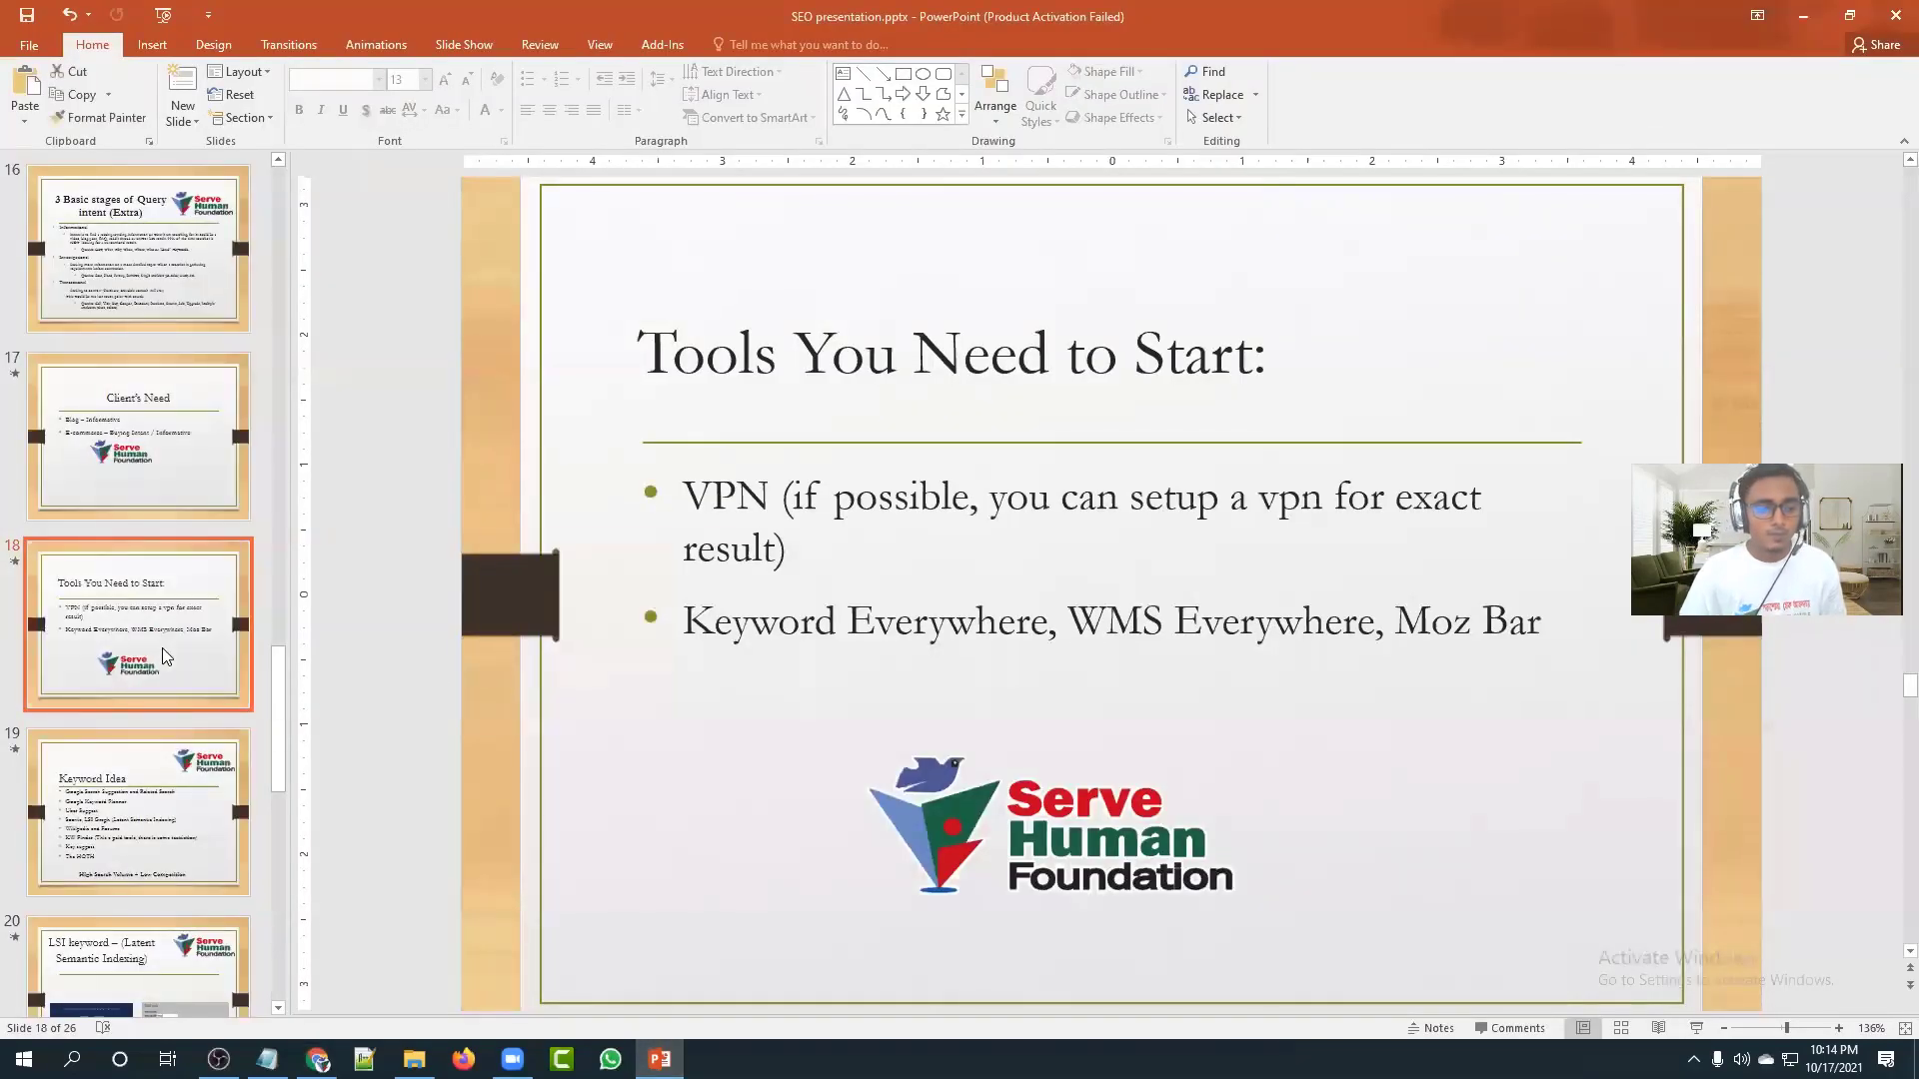
{"action": "key", "text": "Down"}
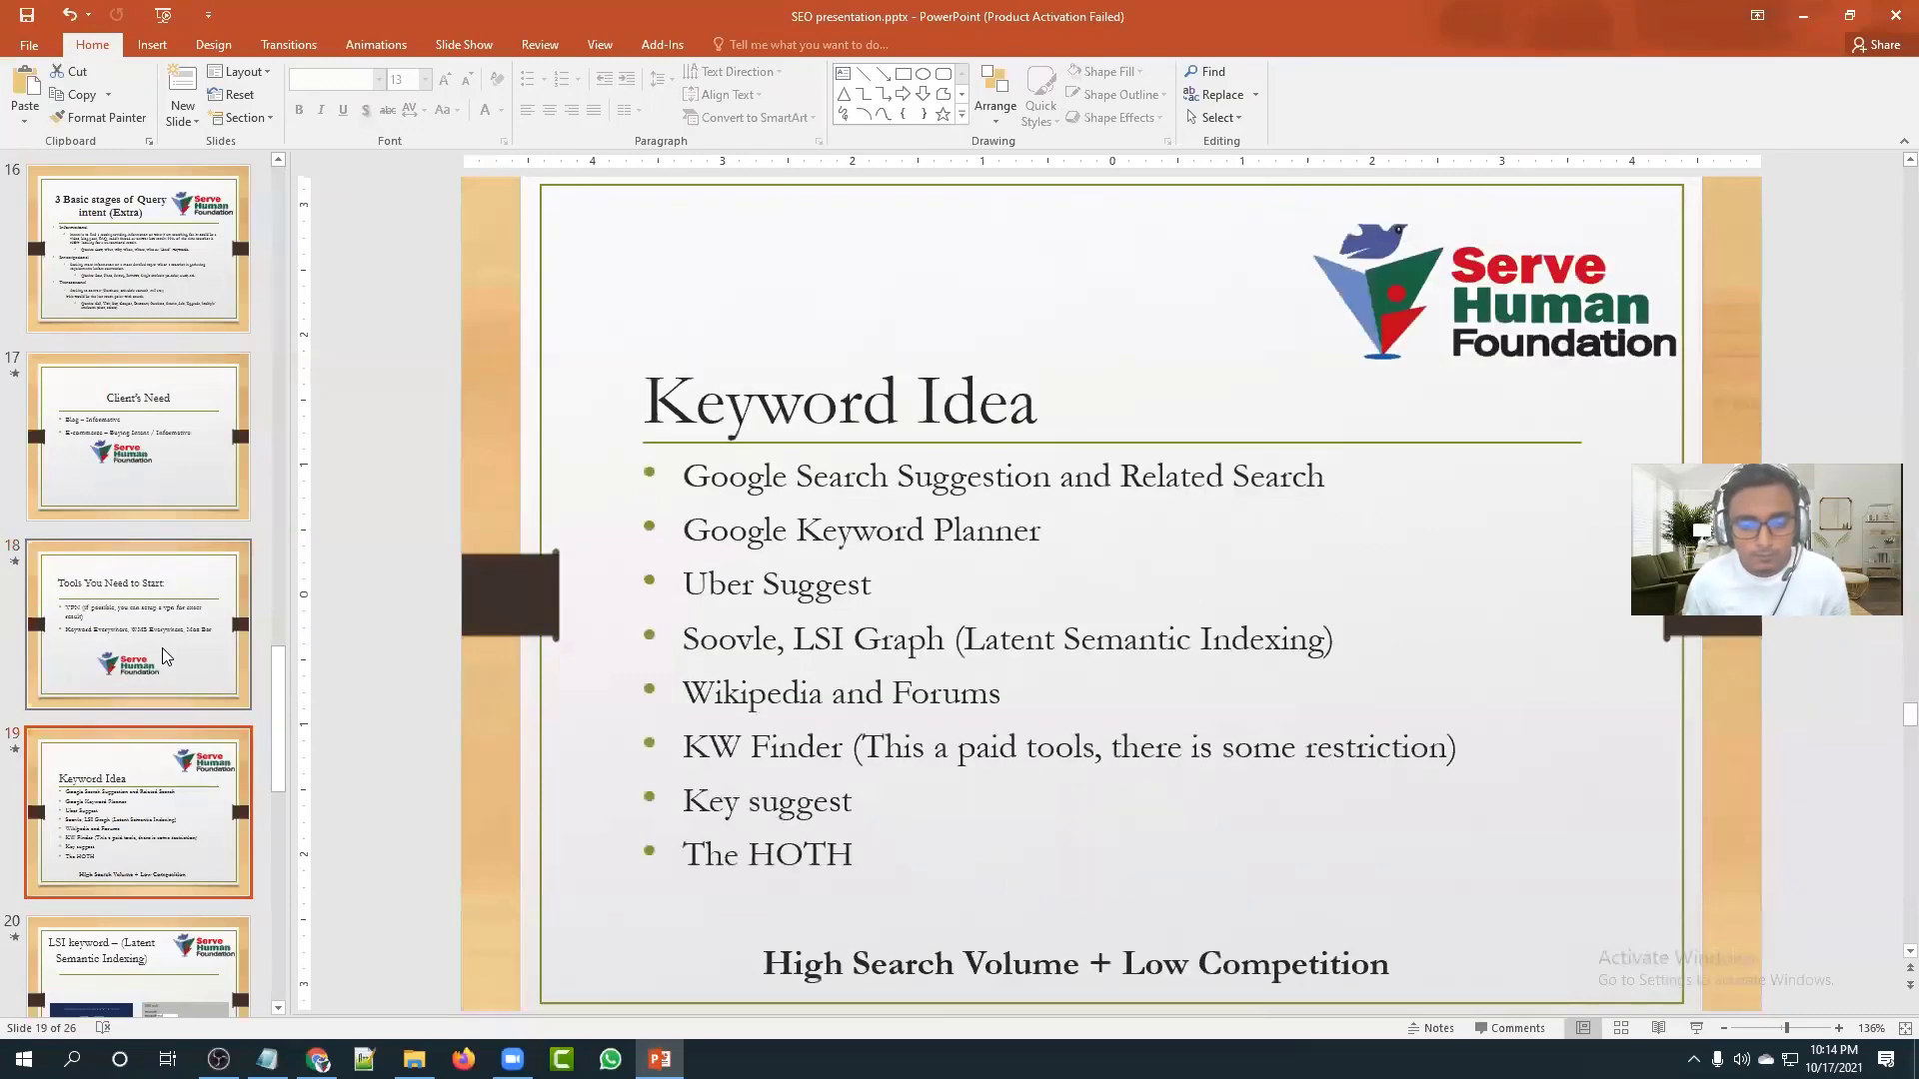
{"action": "key", "text": "Up"}
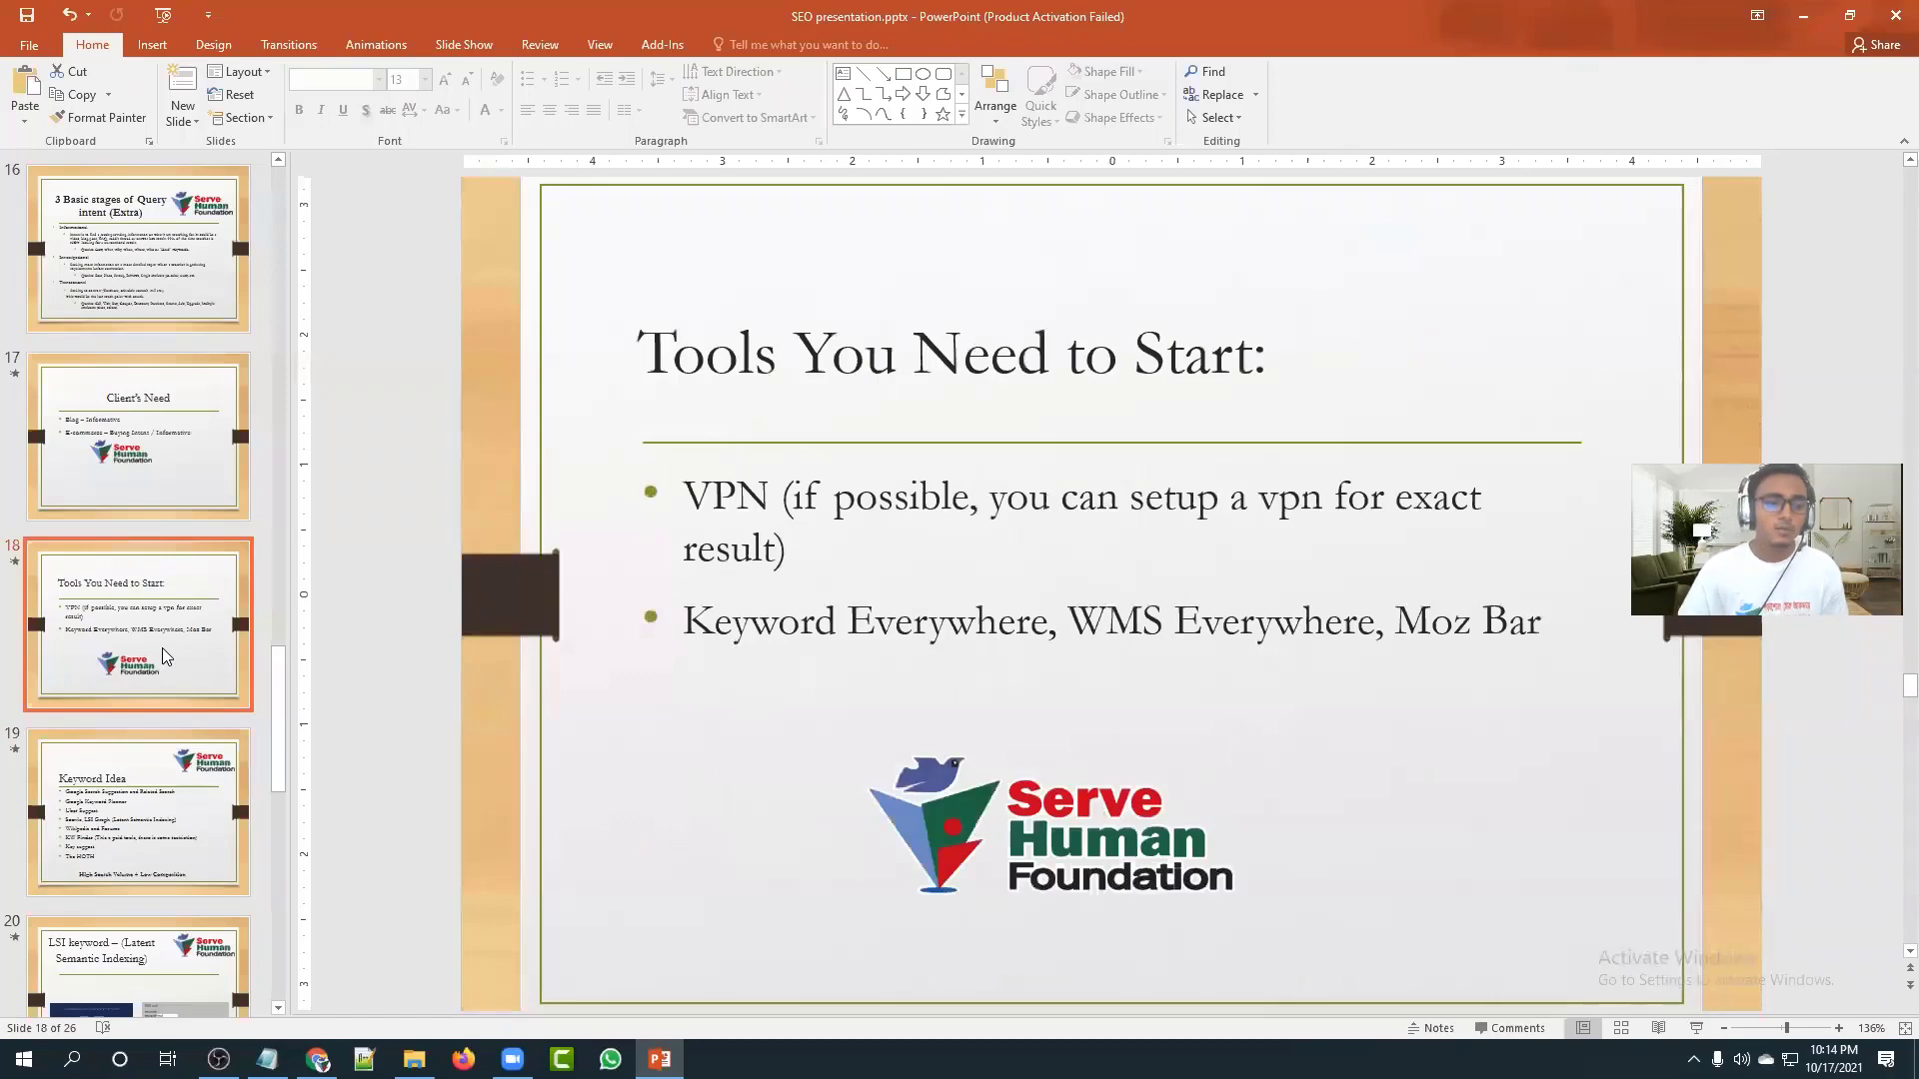
Back in Chrome, return to the Google home page and close every tab except Facebook, Google and the keyword spreadsheet.
{"action": "left_click", "coordinate": [318, 1060]}
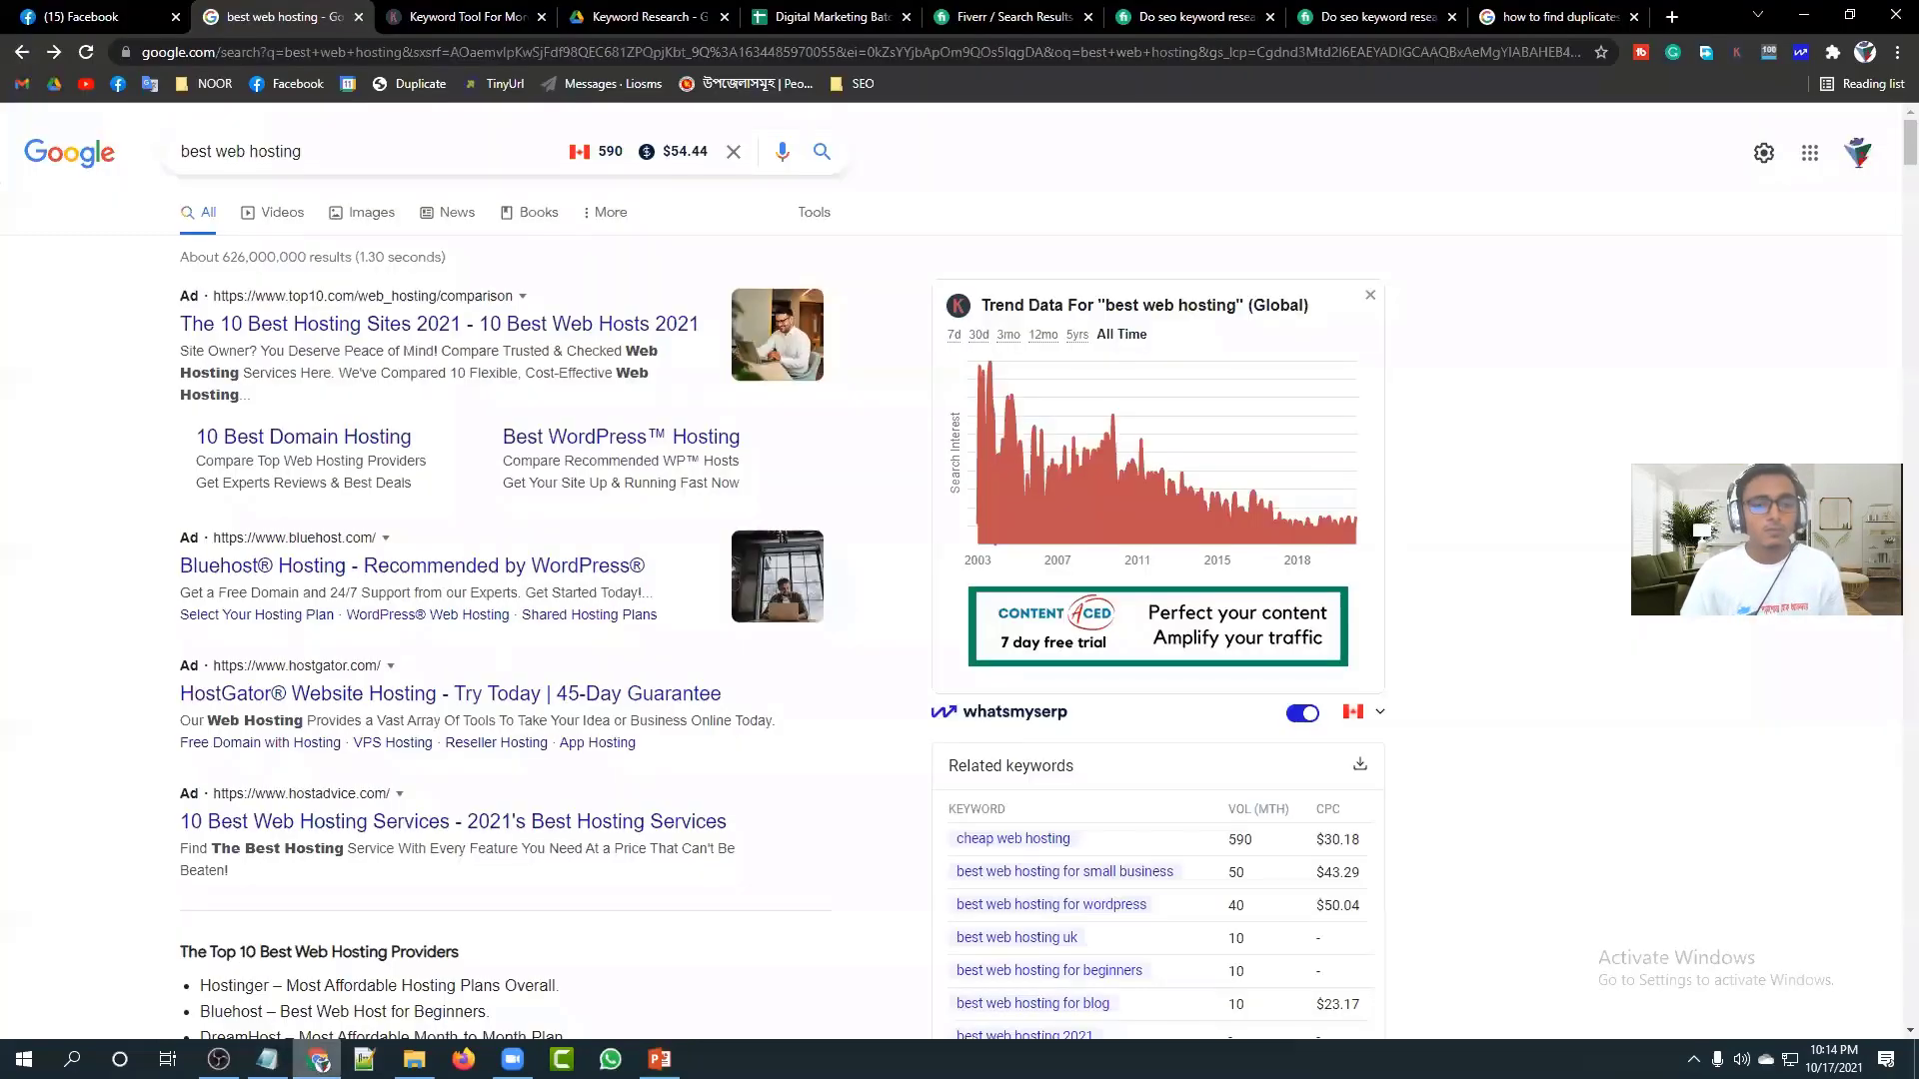
{"action": "left_click", "coordinate": [83, 161]}
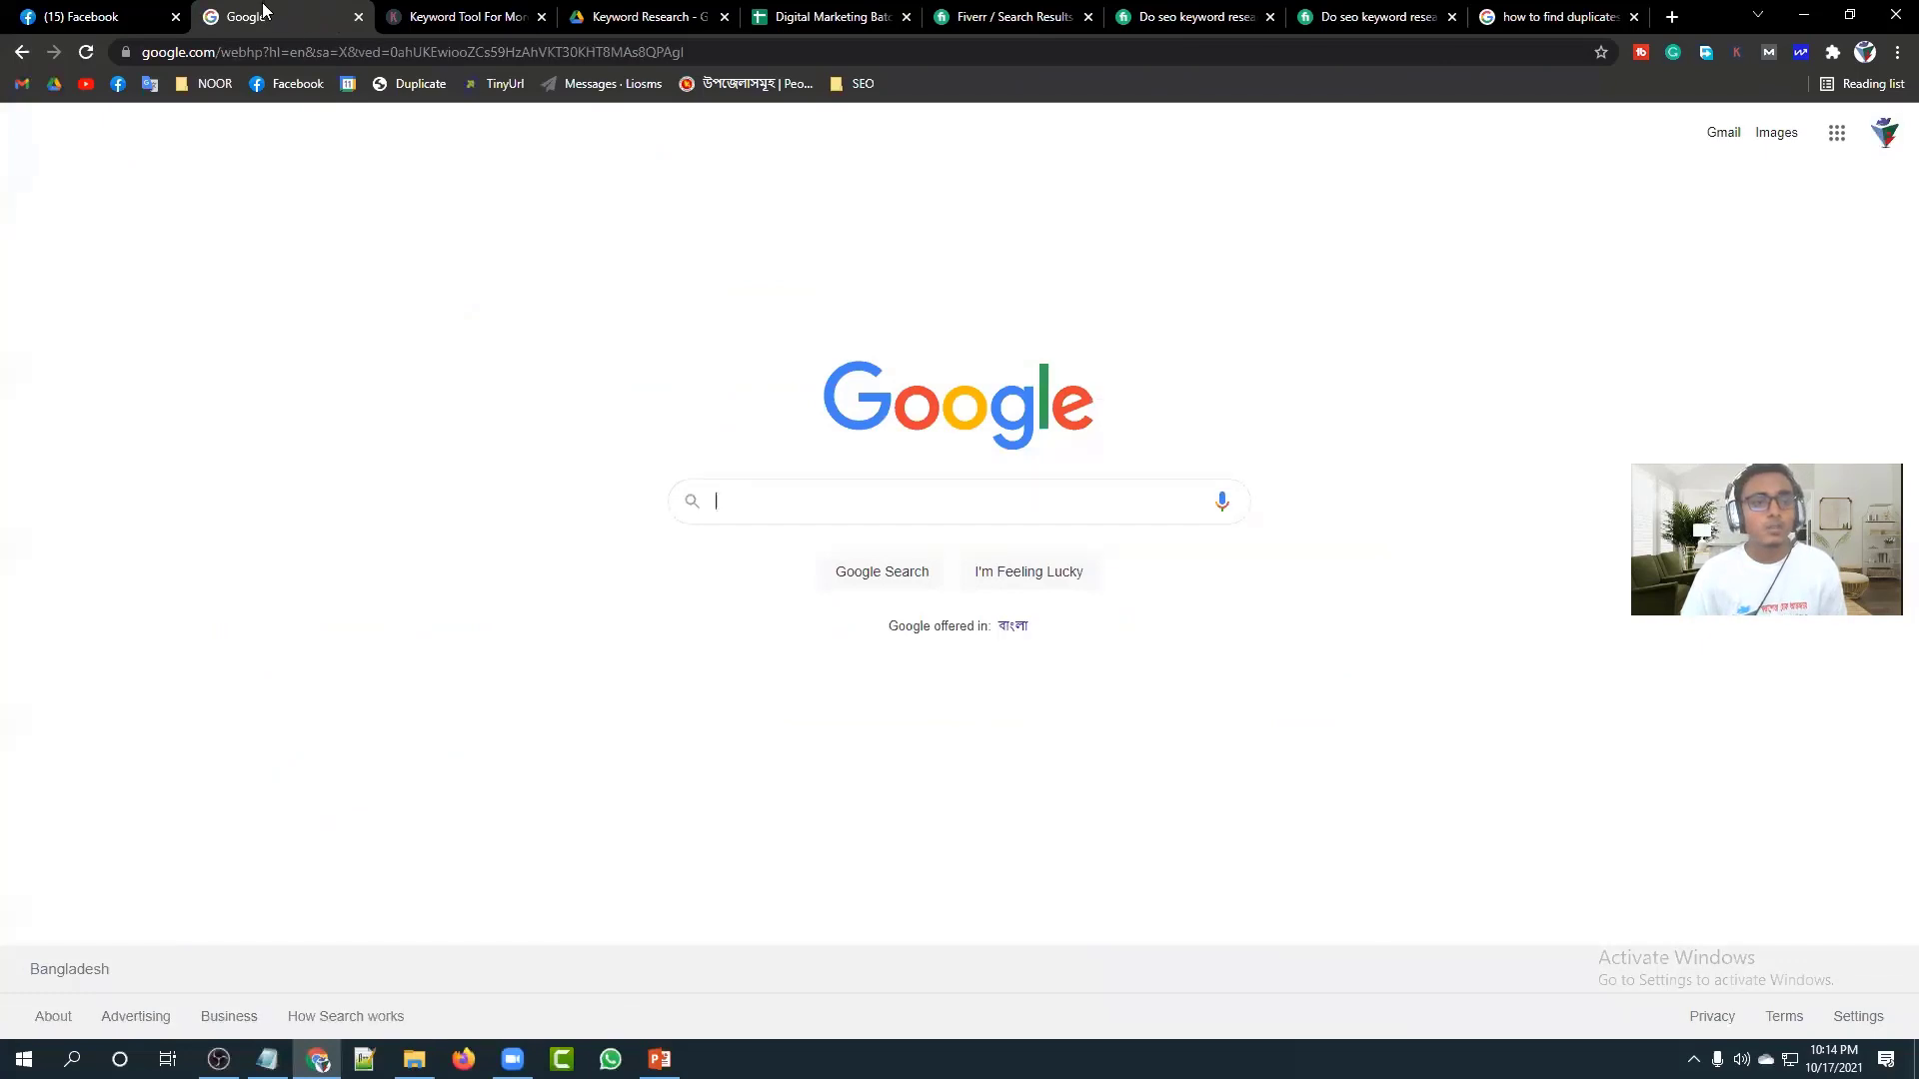
{"action": "left_click_drag", "start_coordinate": [815, 17], "coordinate": [480, 22]}
{"action": "right_click", "coordinate": [478, 10]}
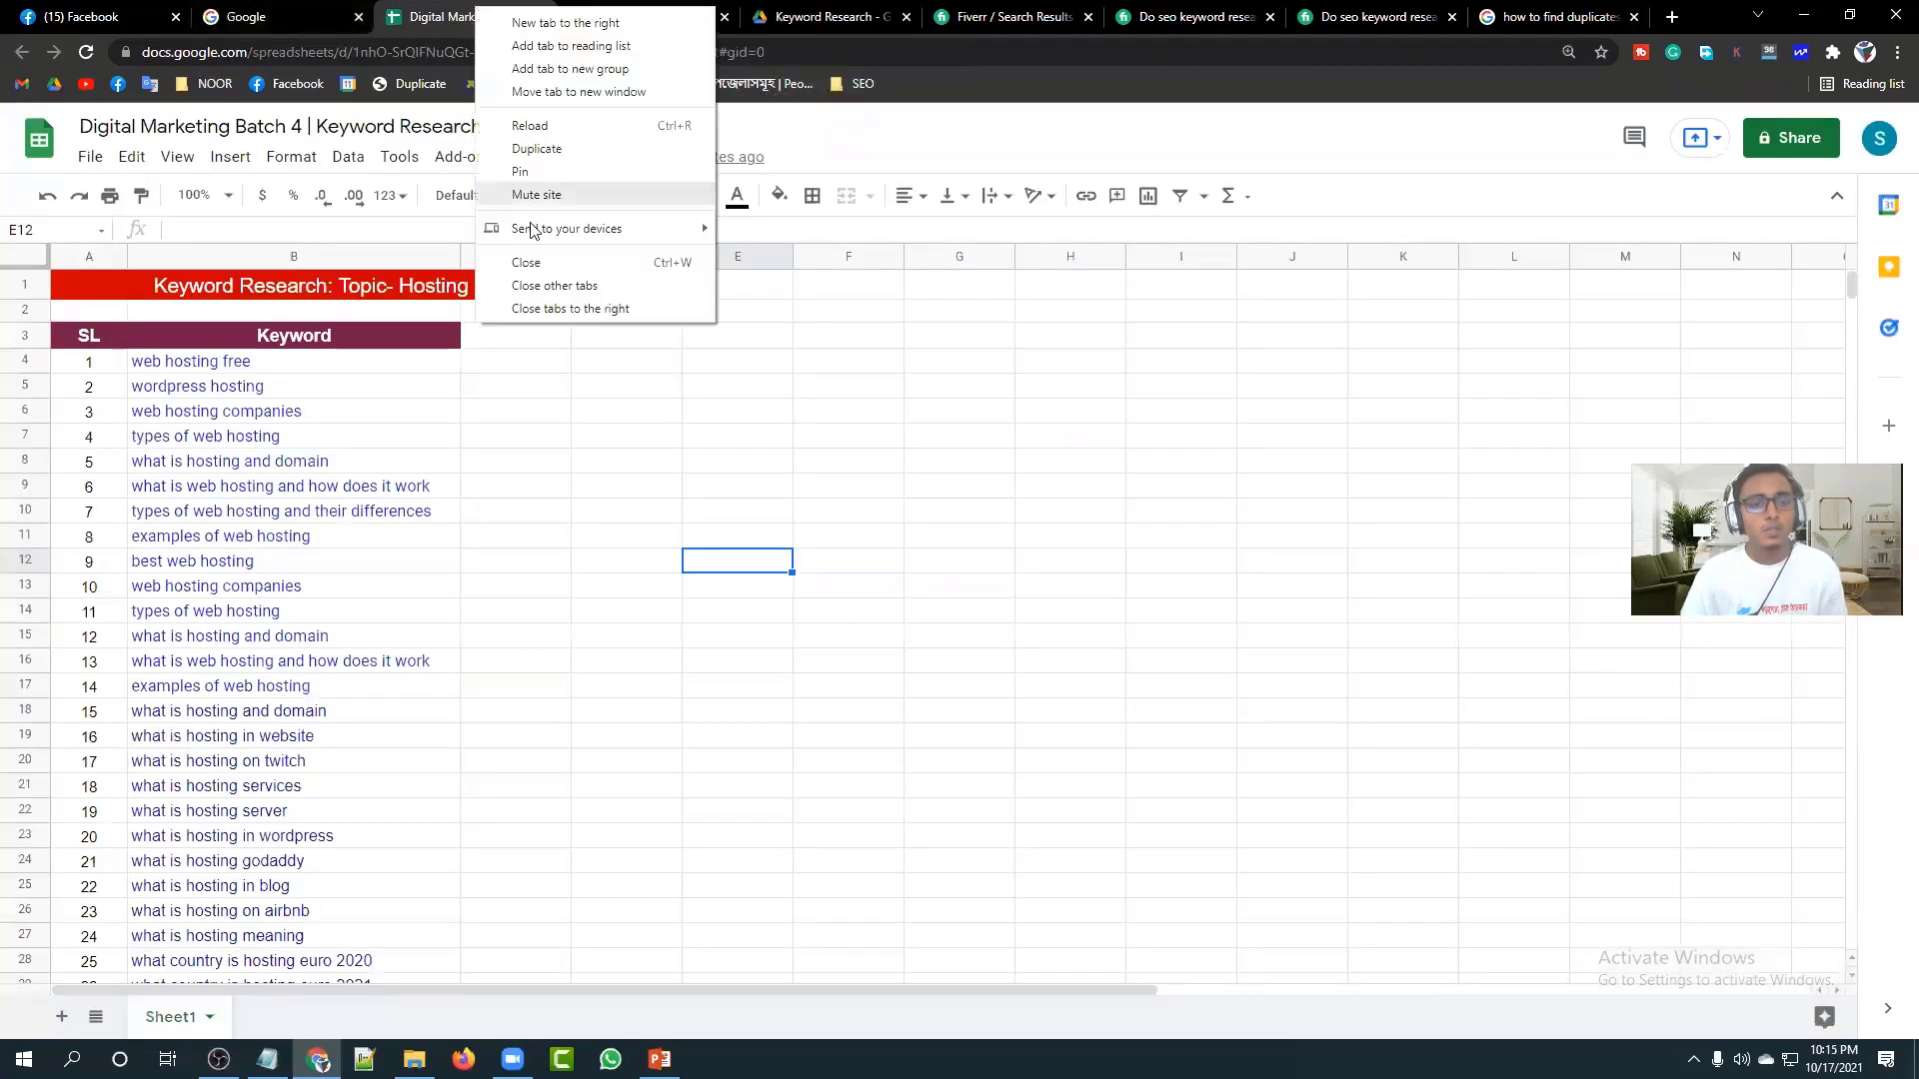
{"action": "left_click", "coordinate": [536, 305]}
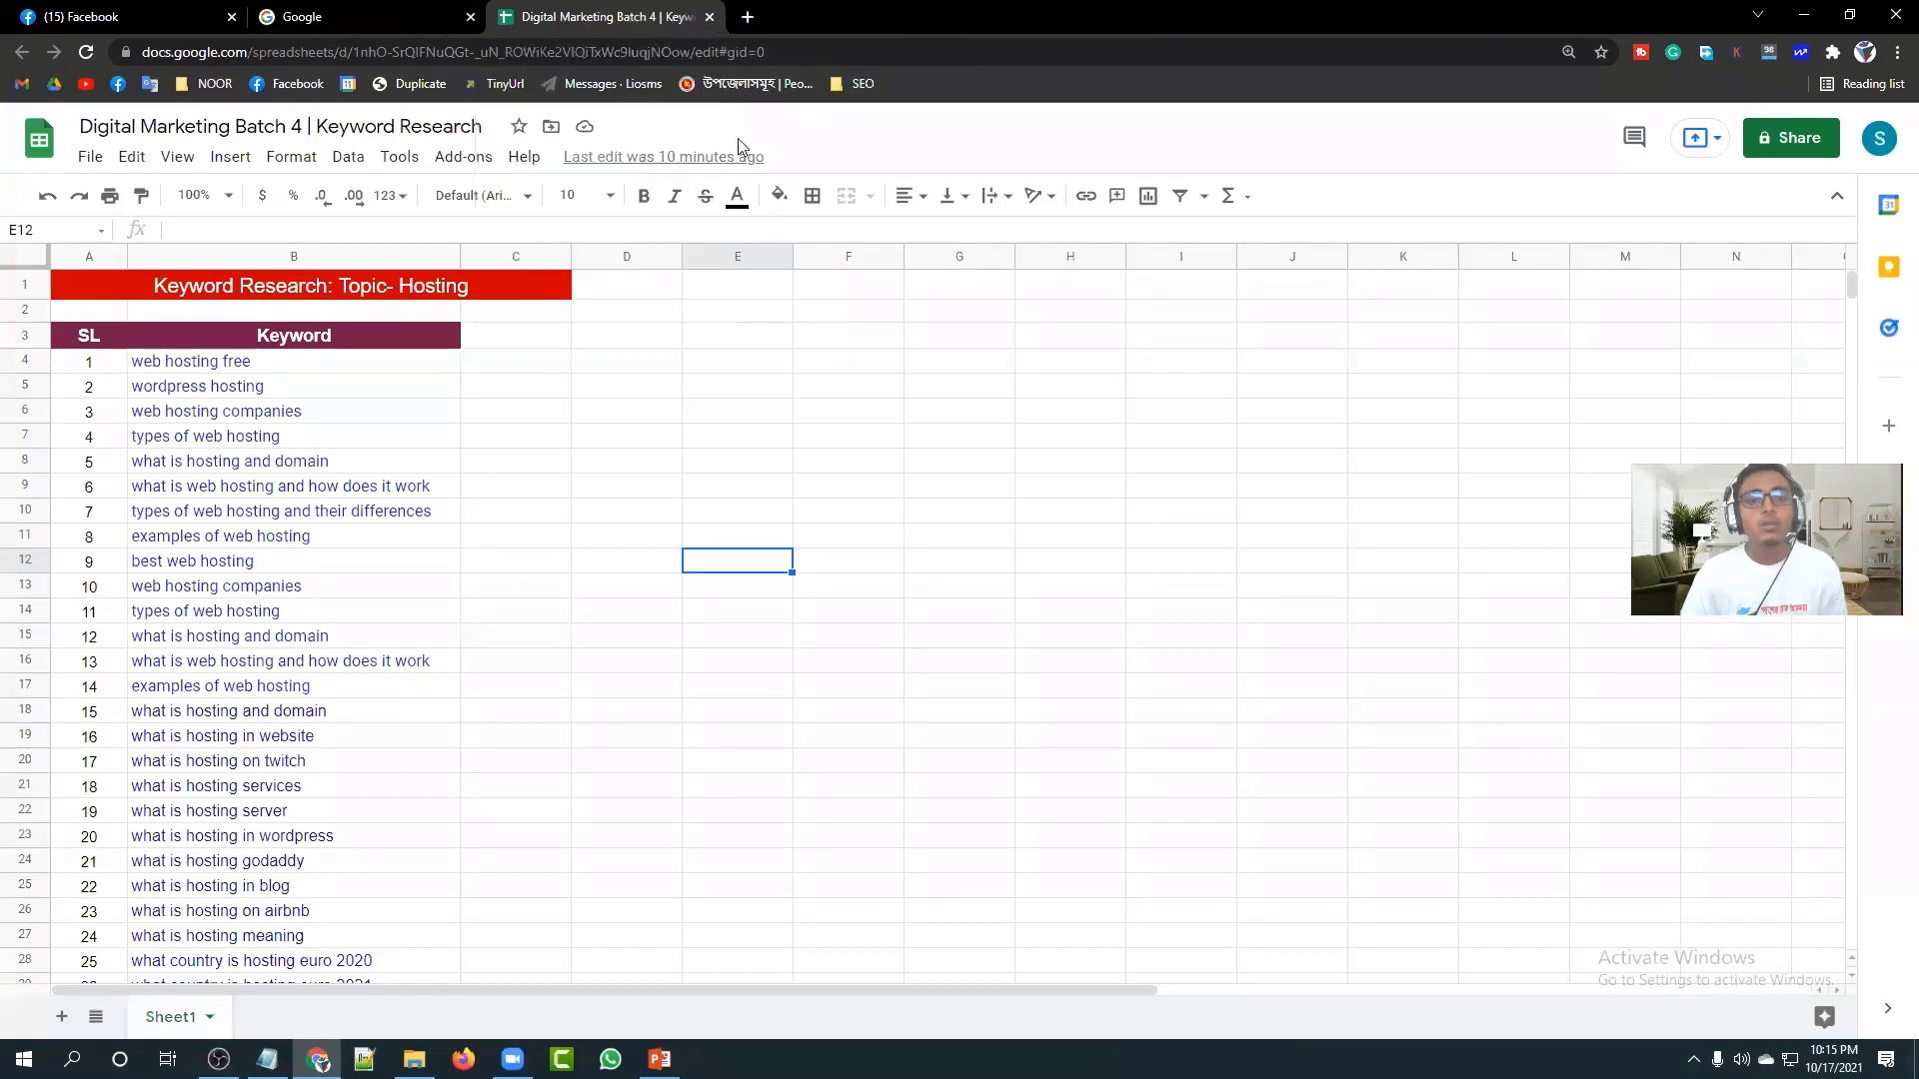
Search Google for "google keyword planner" using the suggested query.
{"action": "left_click", "coordinate": [330, 20]}
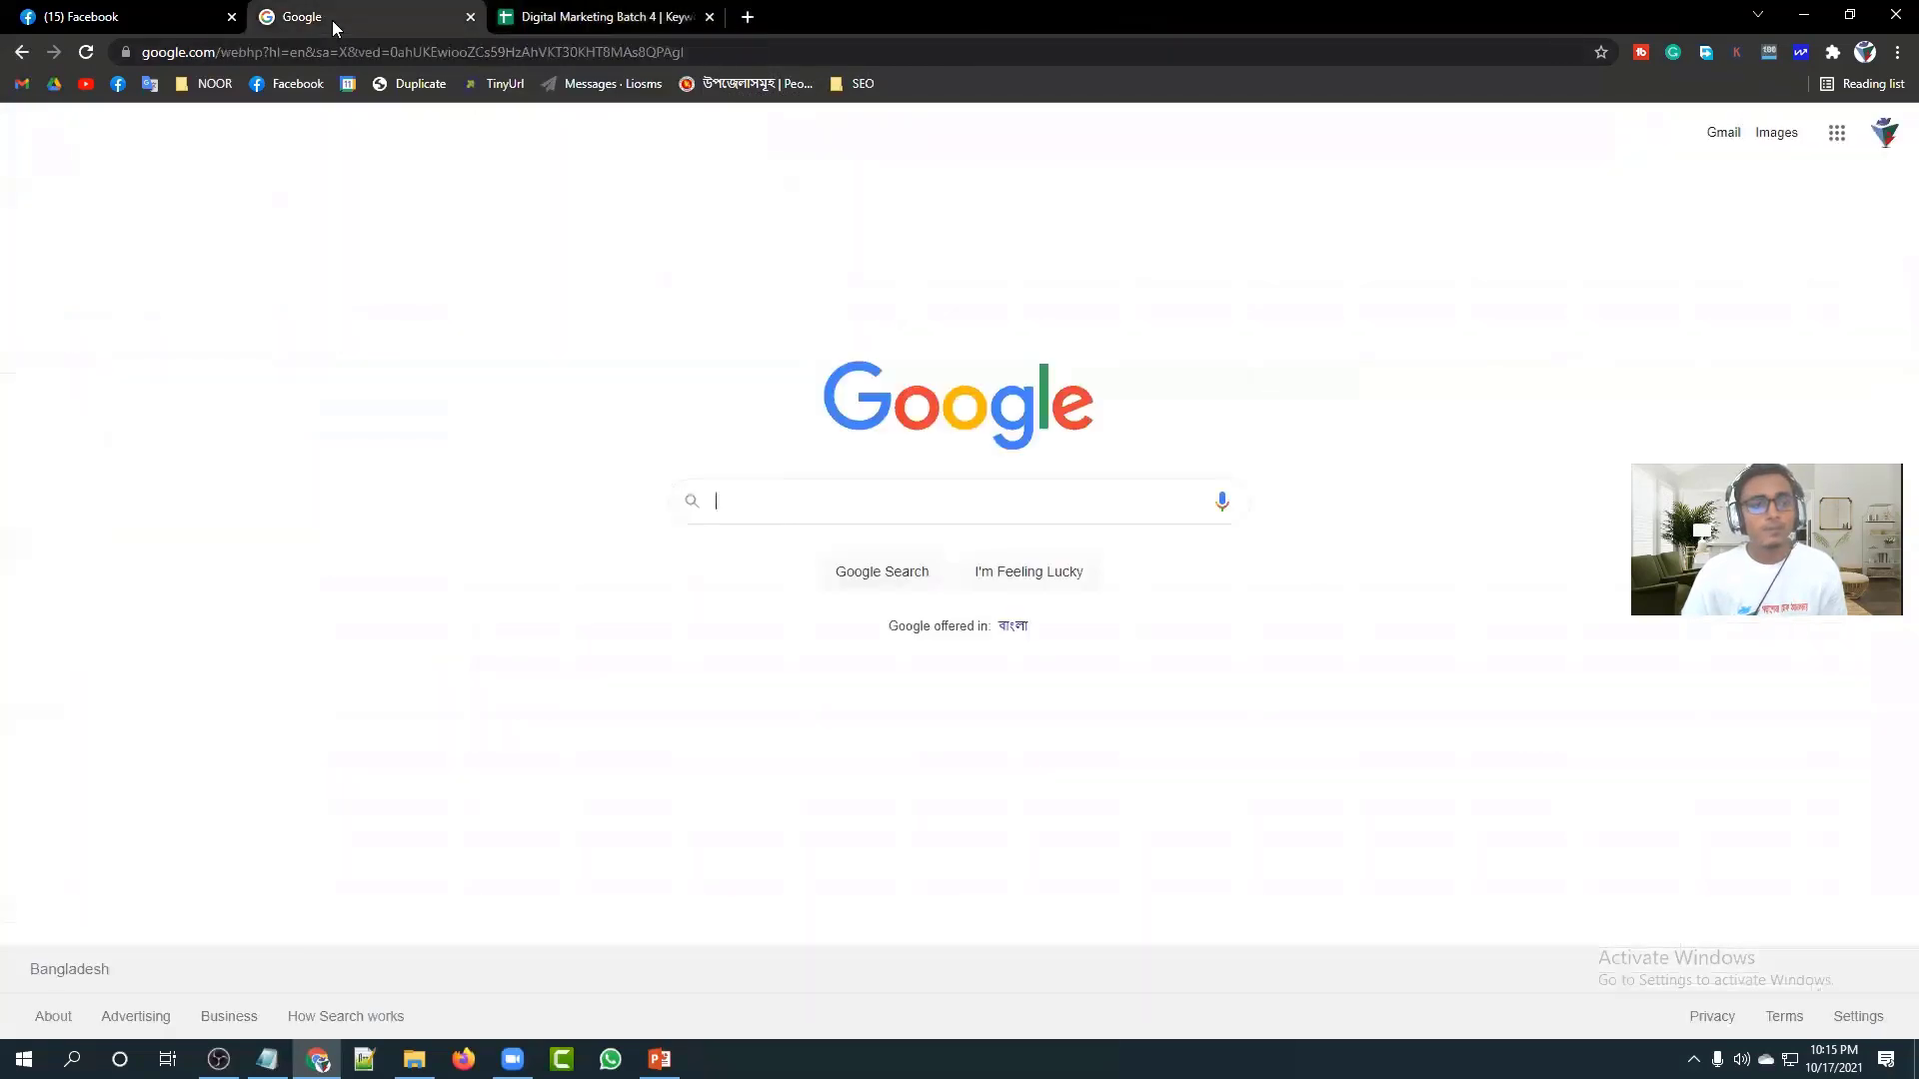
{"action": "left_click", "coordinate": [752, 510]}
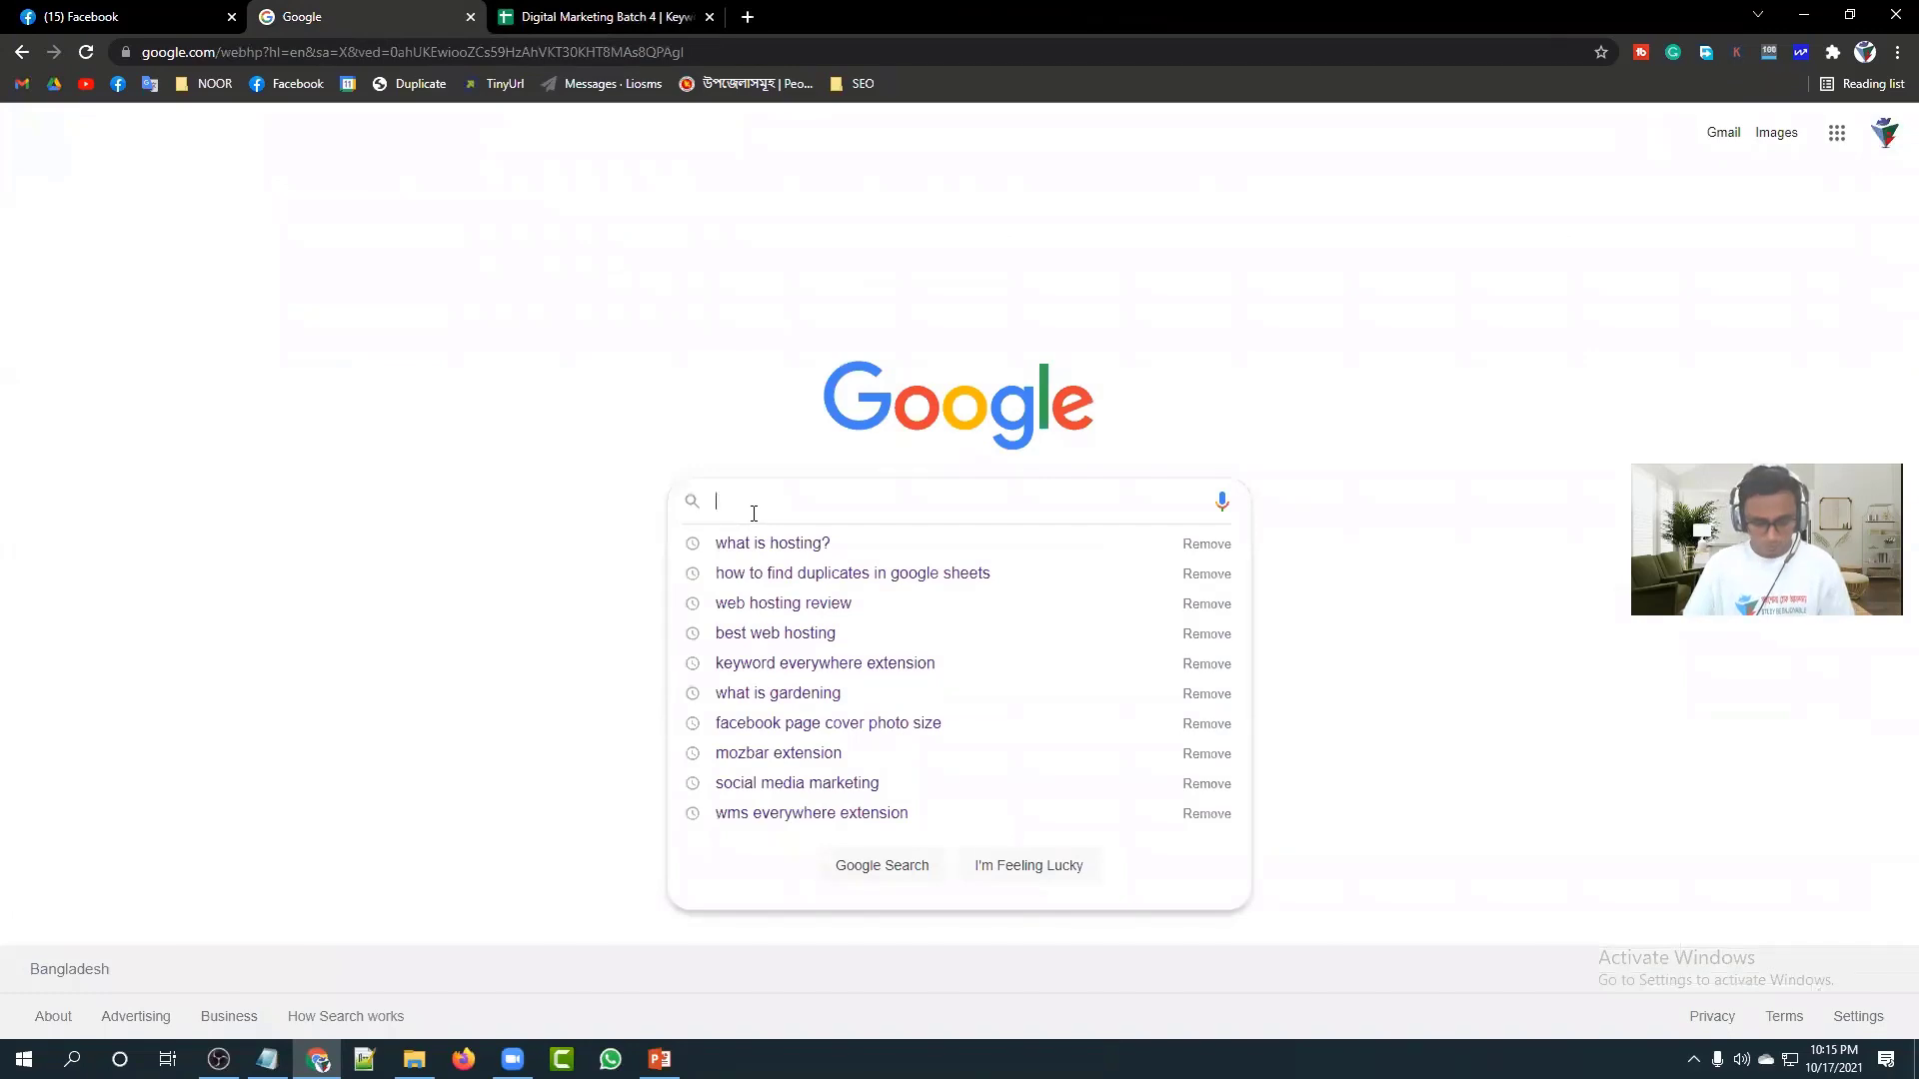
{"action": "type", "text": "google ke"}
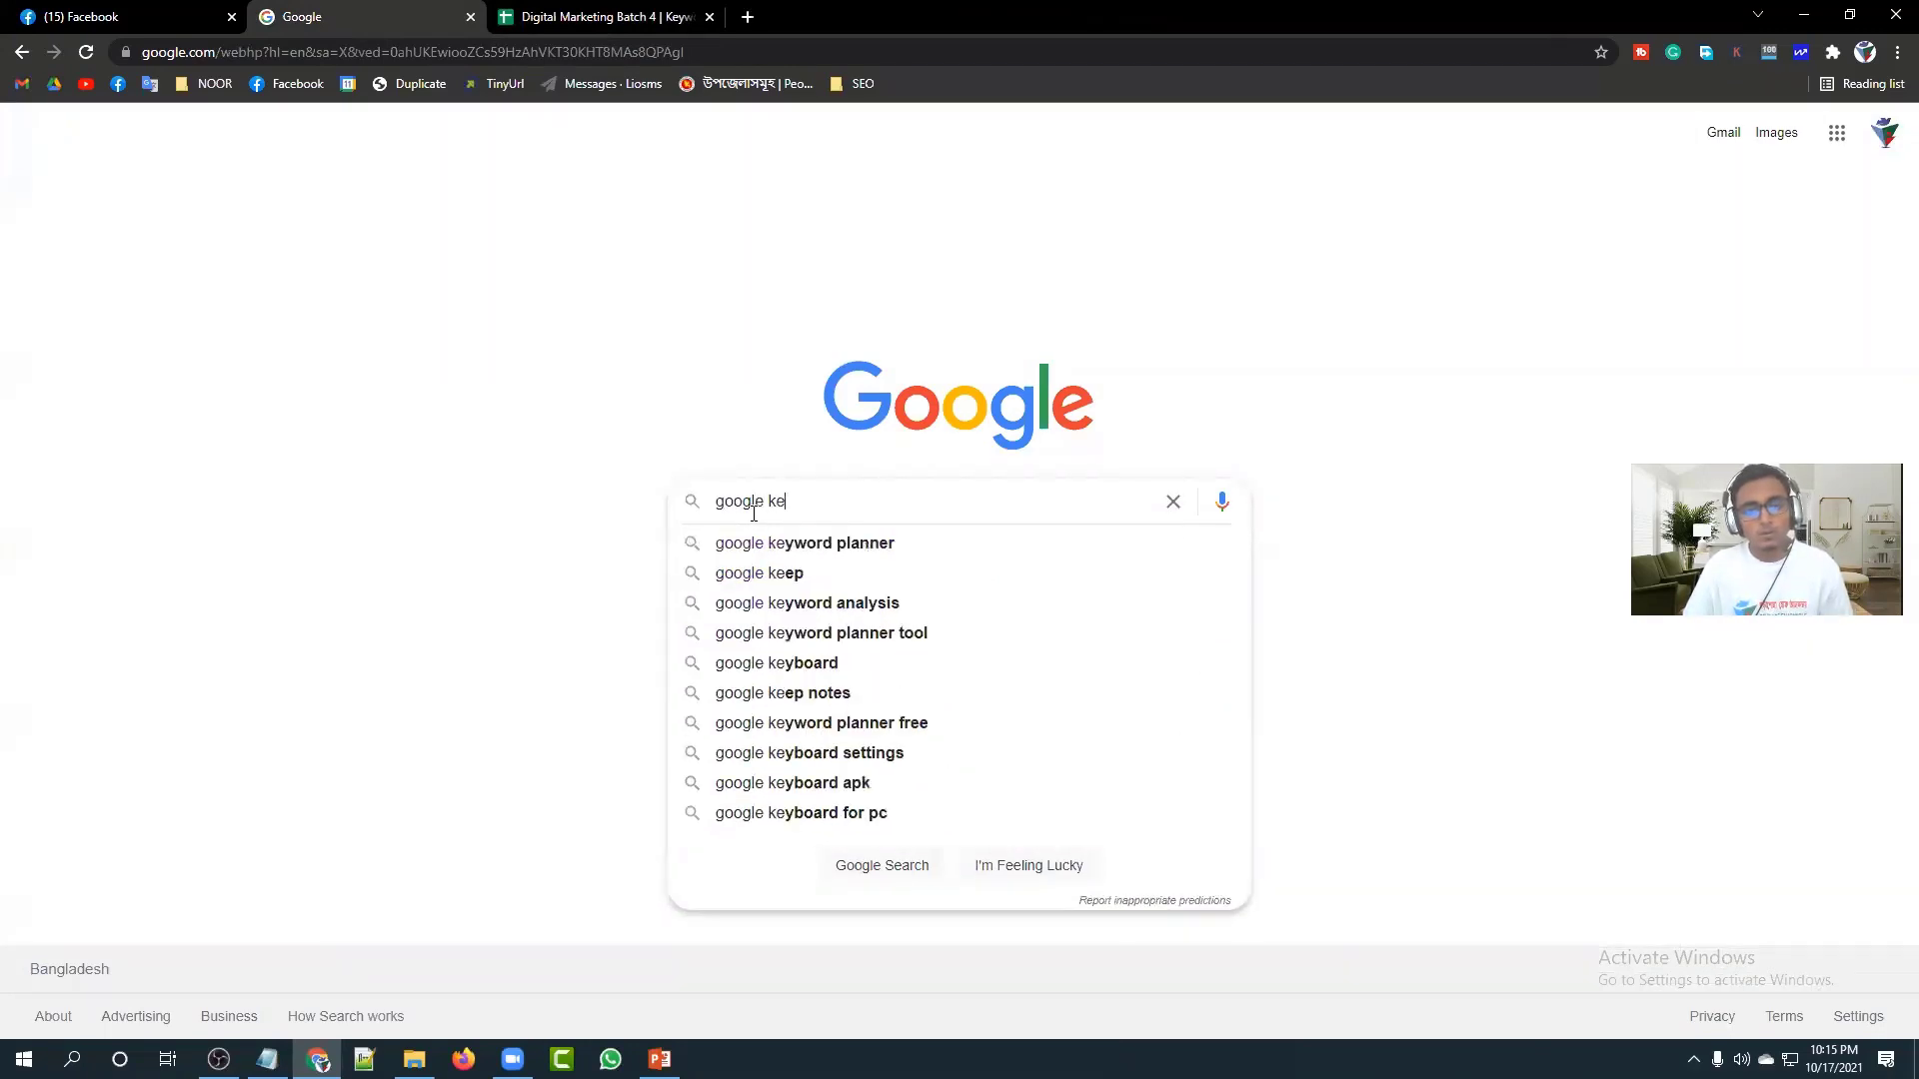
{"action": "left_click", "coordinate": [859, 547]}
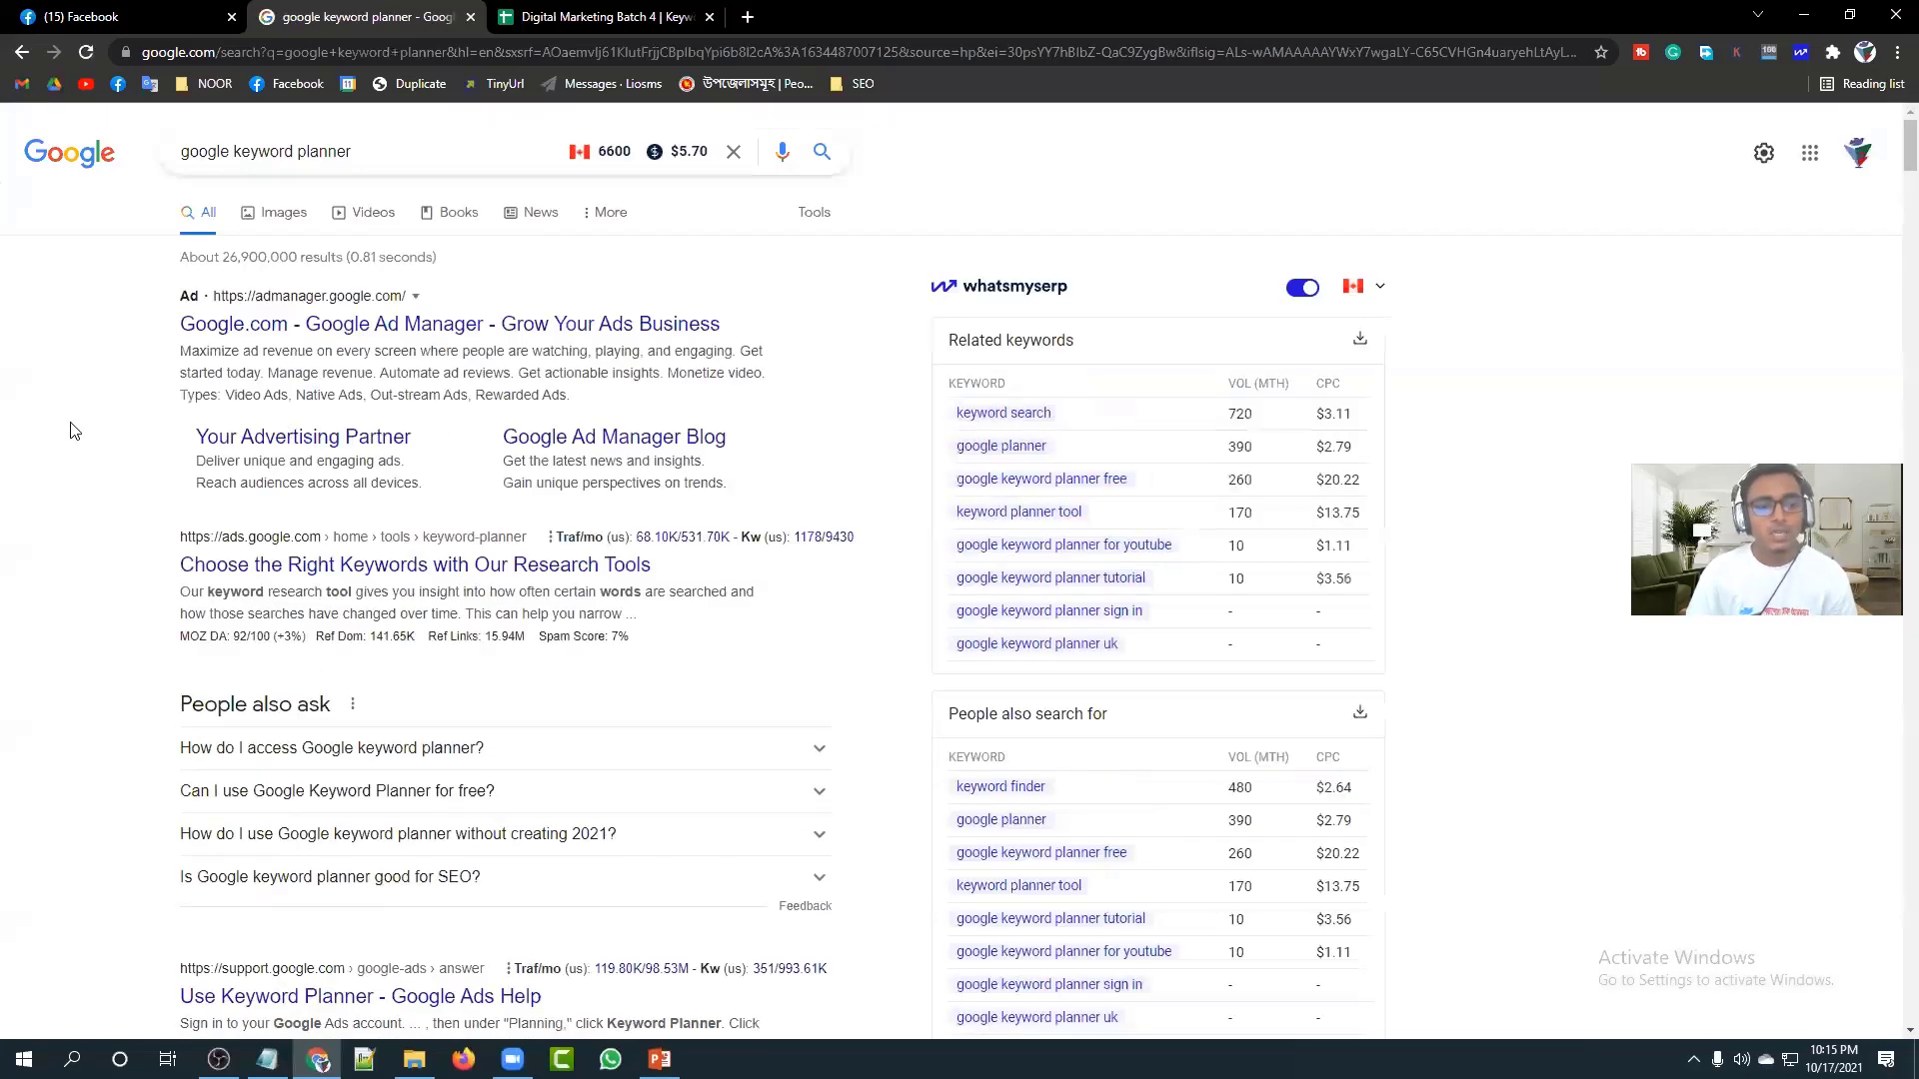
Open the "Choose the Right Keywords with Our Research Tools" result in a new tab, switch to it and dismiss the COVID-19 banner.
{"action": "scroll", "coordinate": [73, 430], "scroll_direction": "down", "scroll_amount": 2}
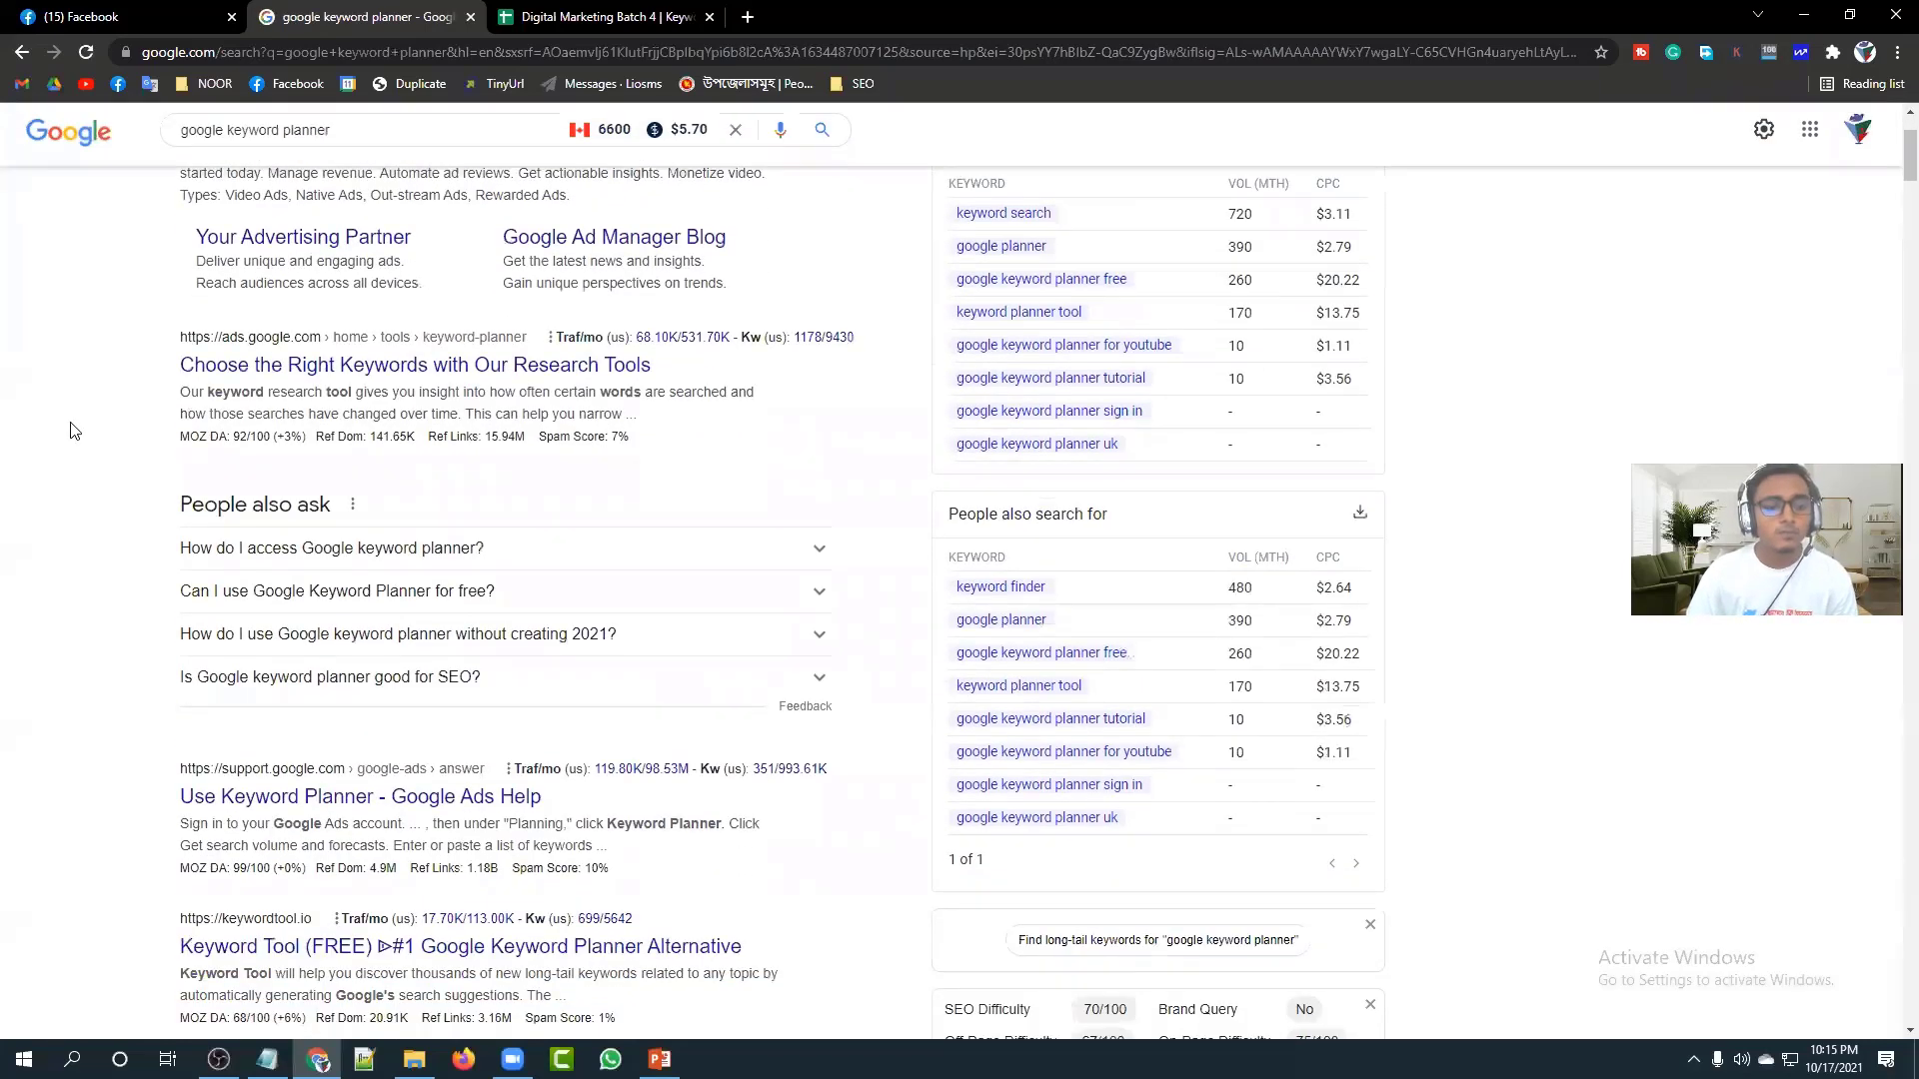
{"action": "scroll", "coordinate": [73, 430], "scroll_direction": "up", "scroll_amount": 2}
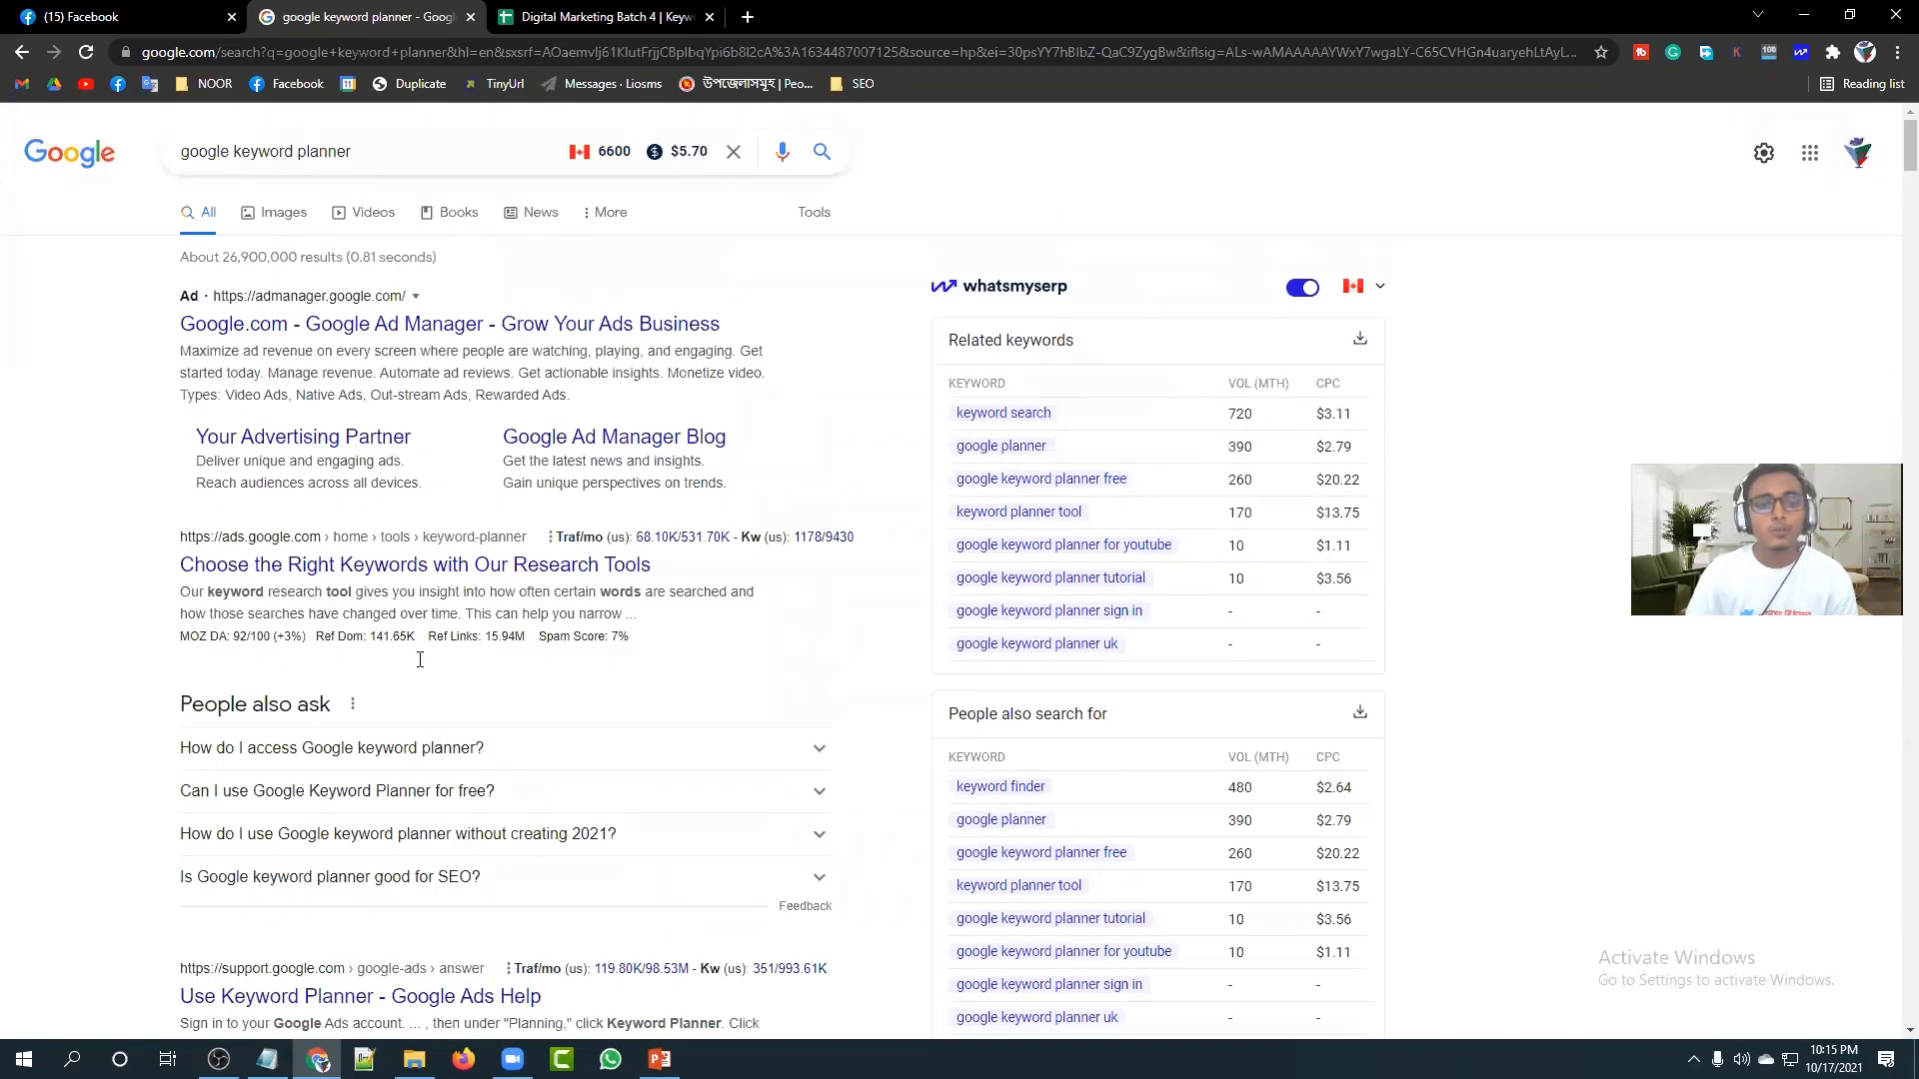
{"action": "scroll", "coordinate": [300, 319], "scroll_direction": "down", "scroll_amount": 2}
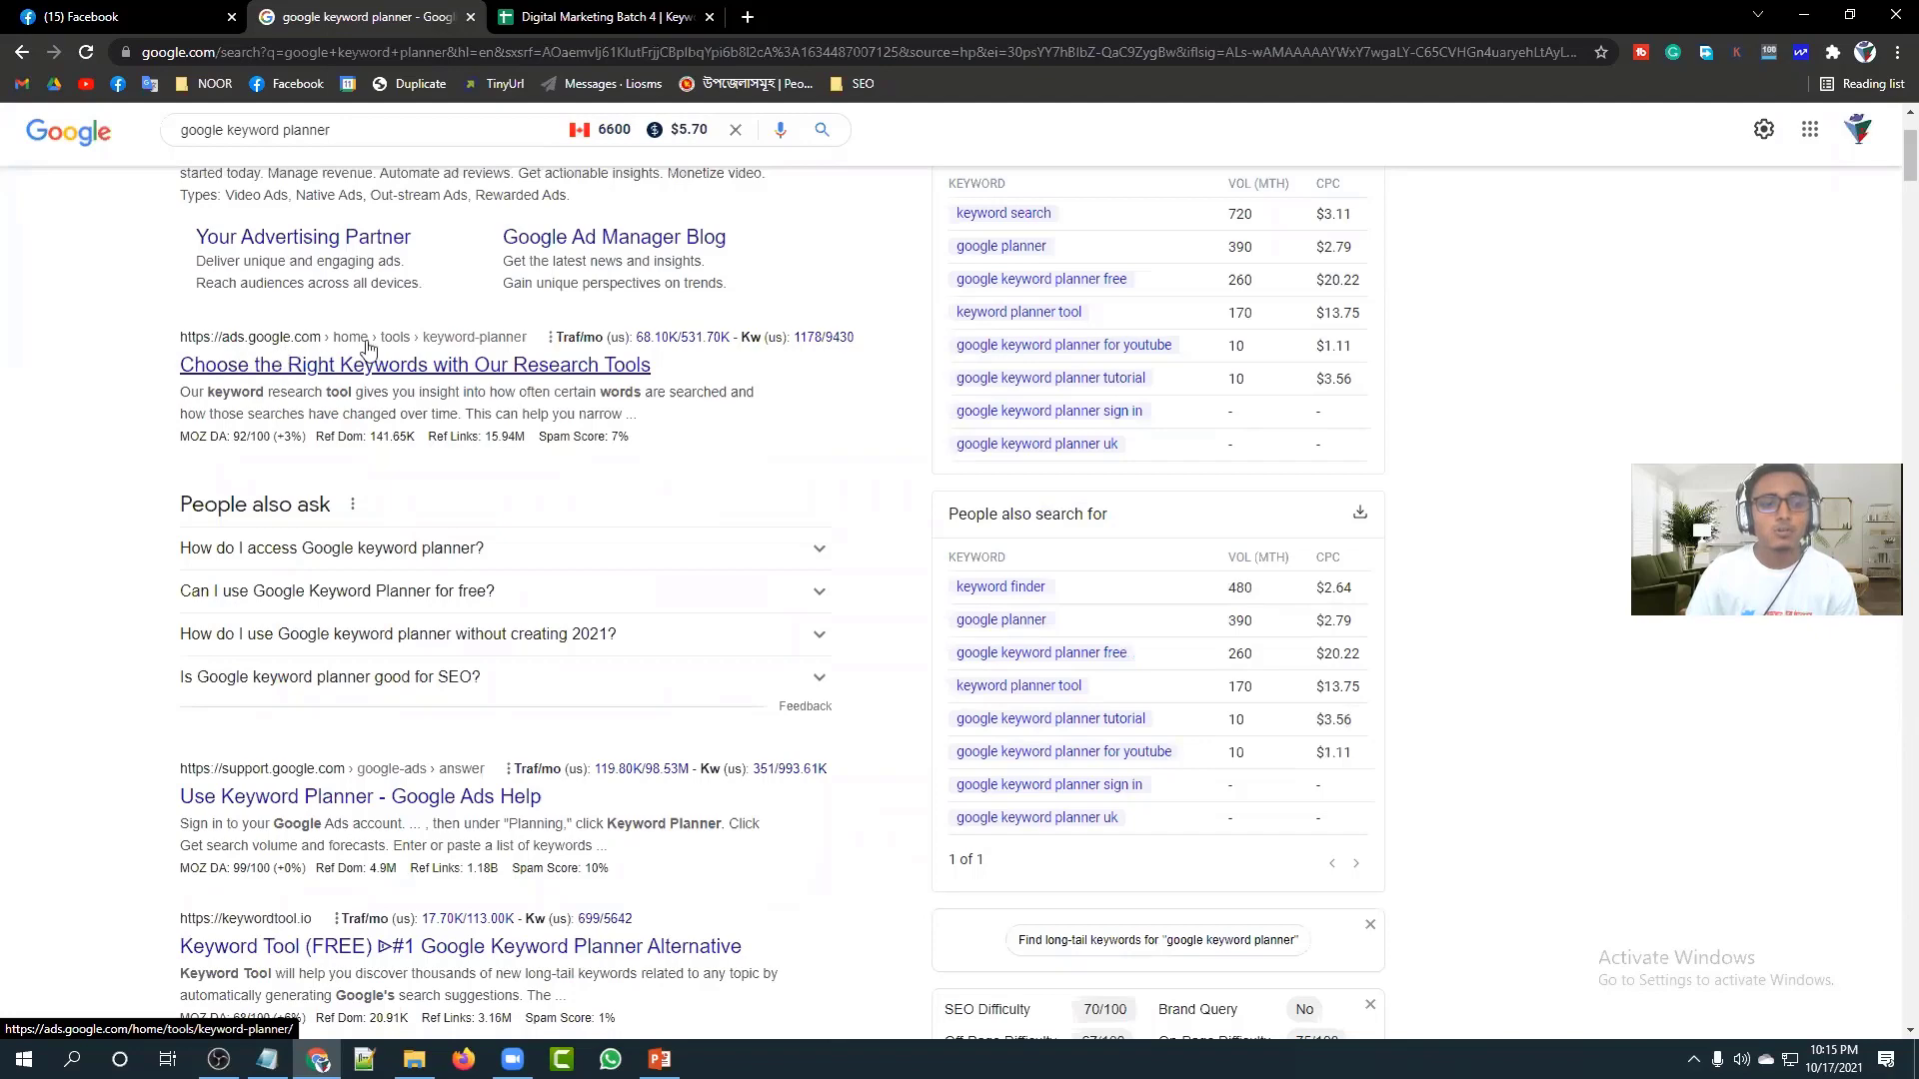
{"action": "right_click", "coordinate": [350, 367]}
{"action": "left_click", "coordinate": [432, 388]}
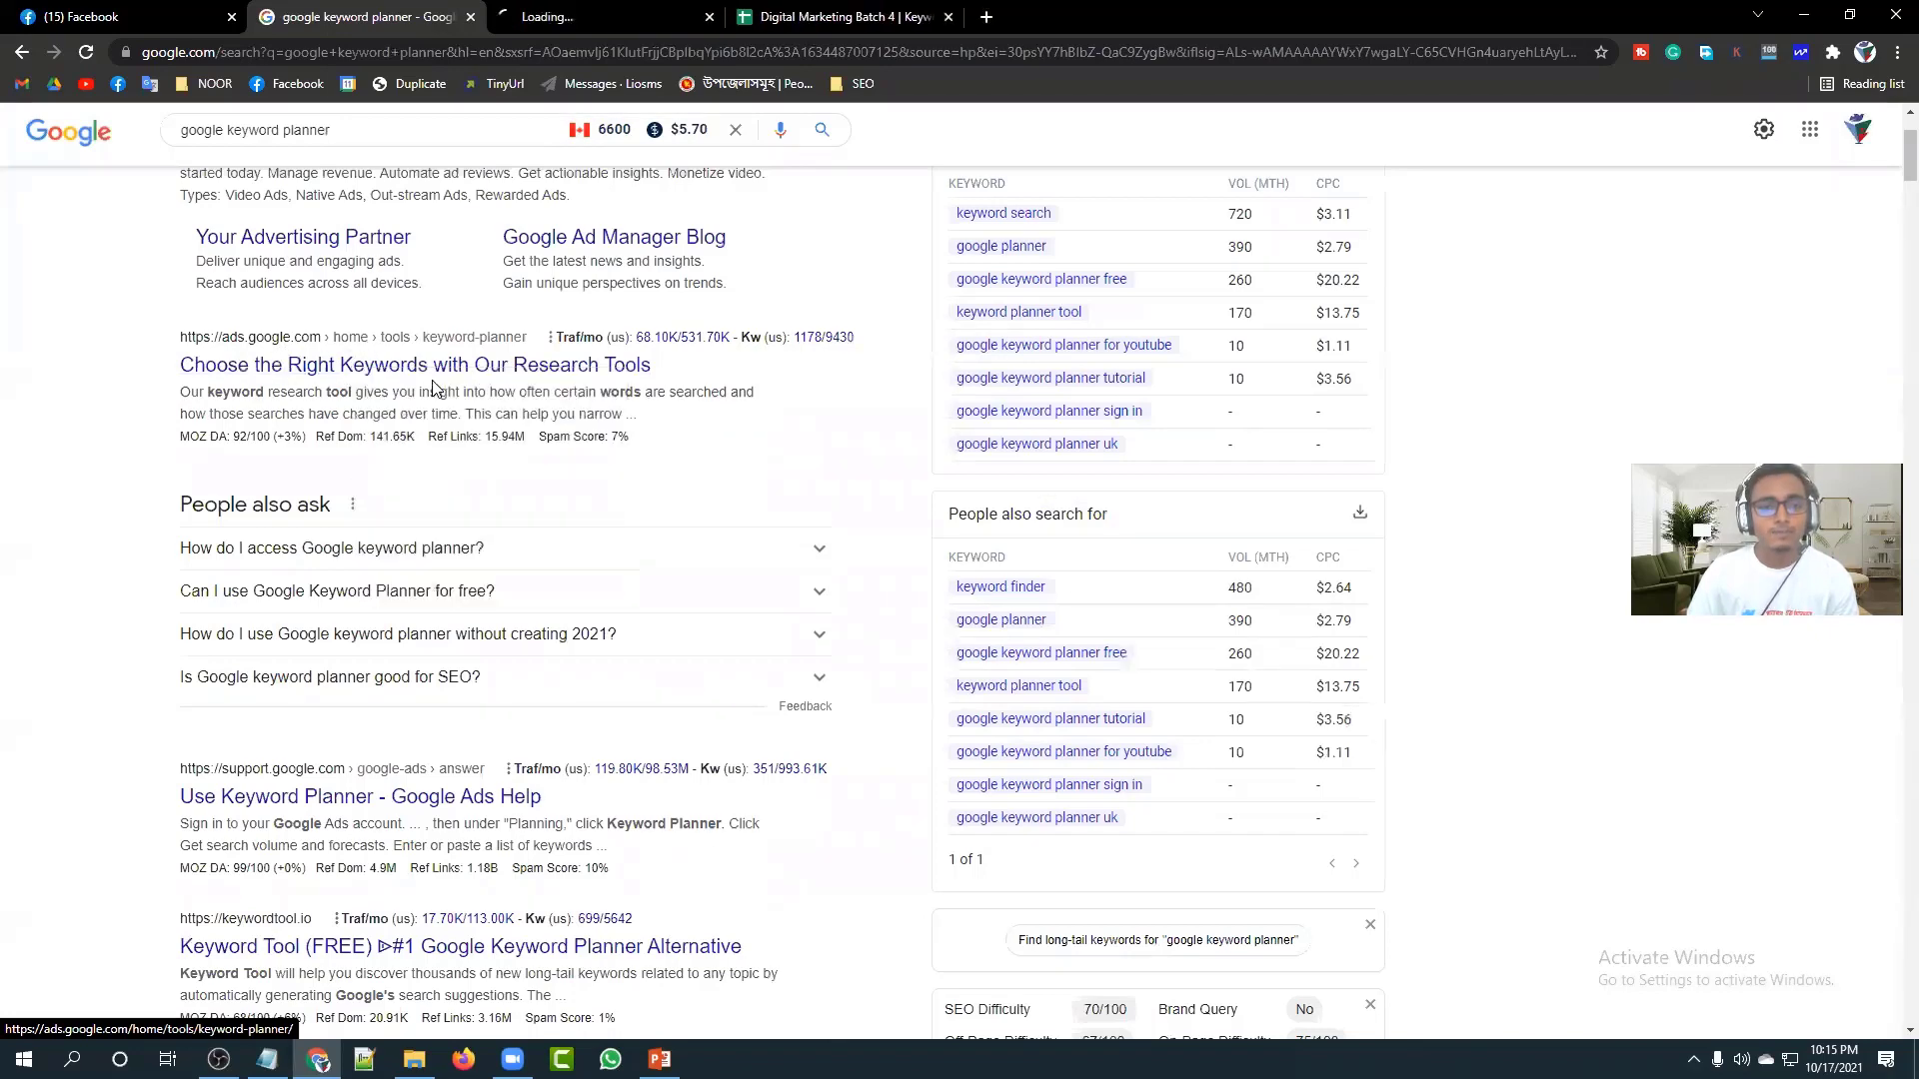
{"action": "key", "text": "ctrl+Tab"}
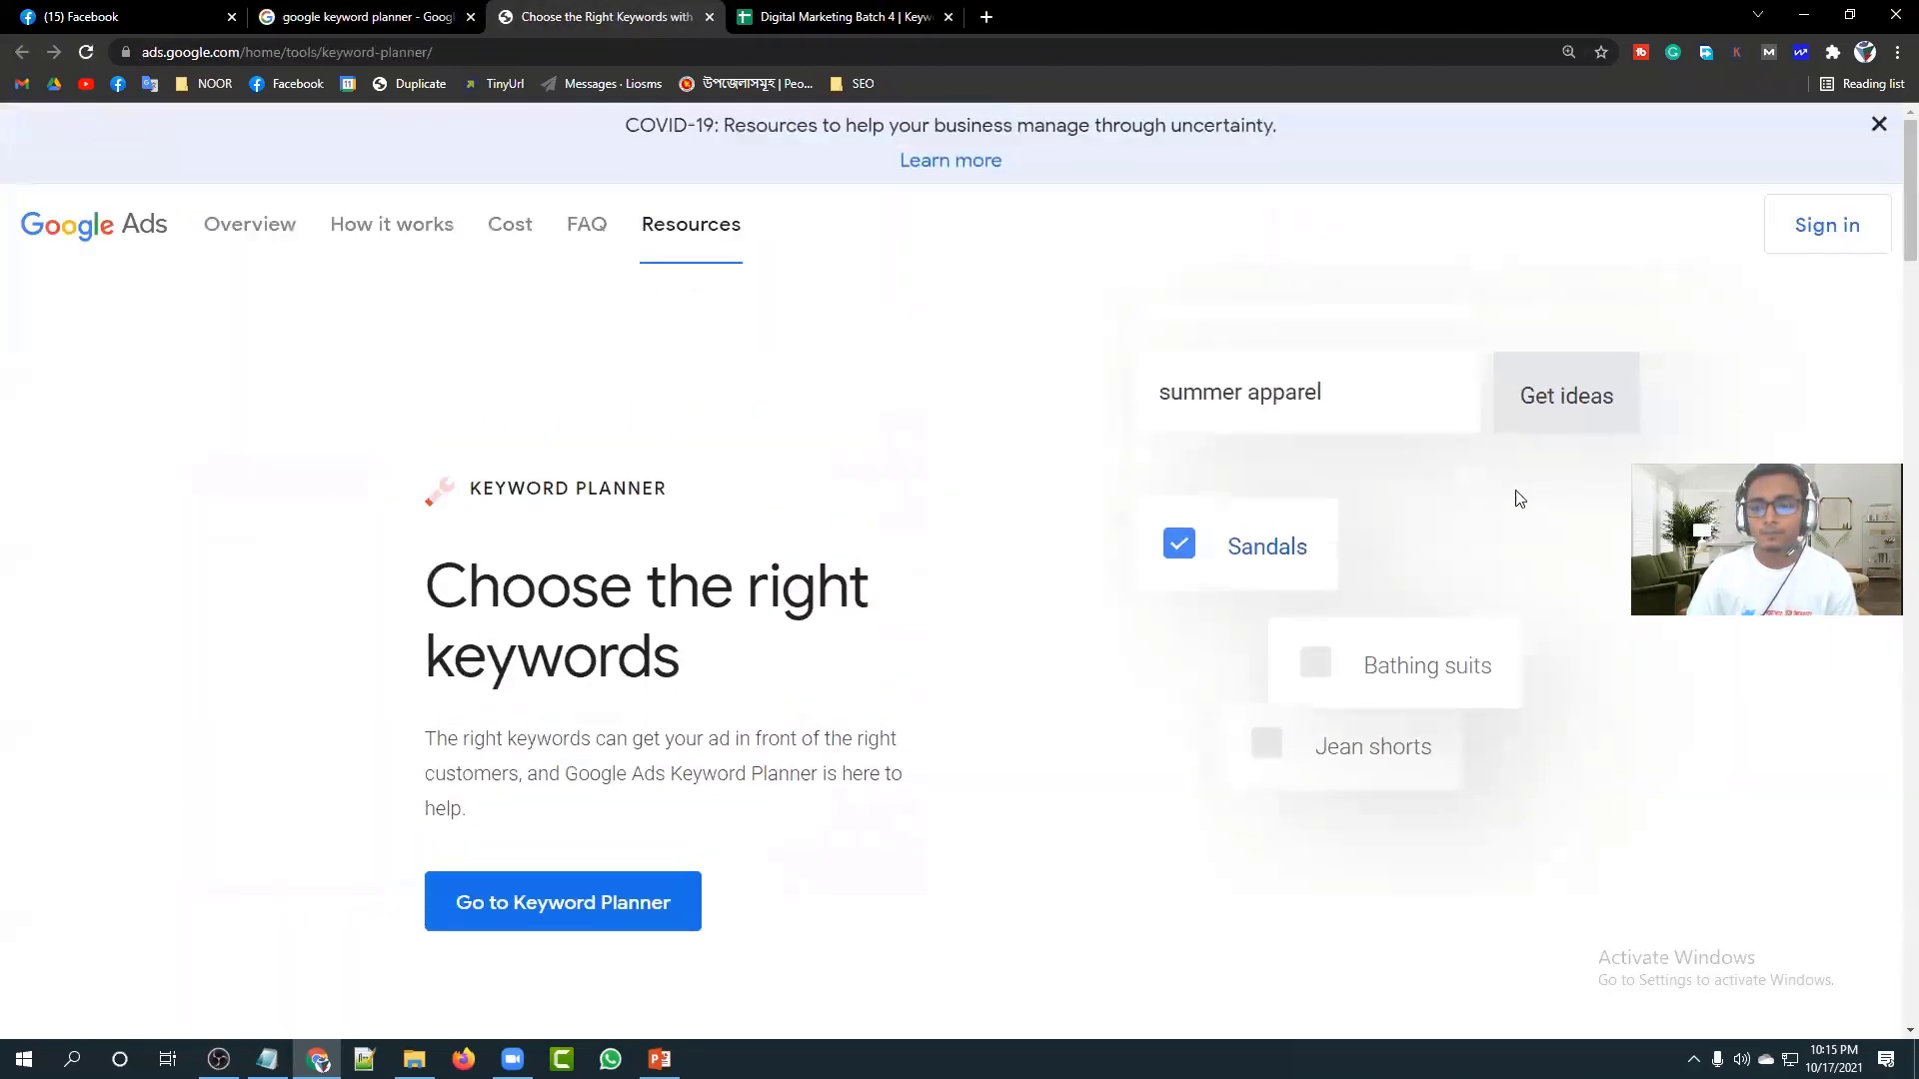
{"action": "left_click", "coordinate": [1879, 124]}
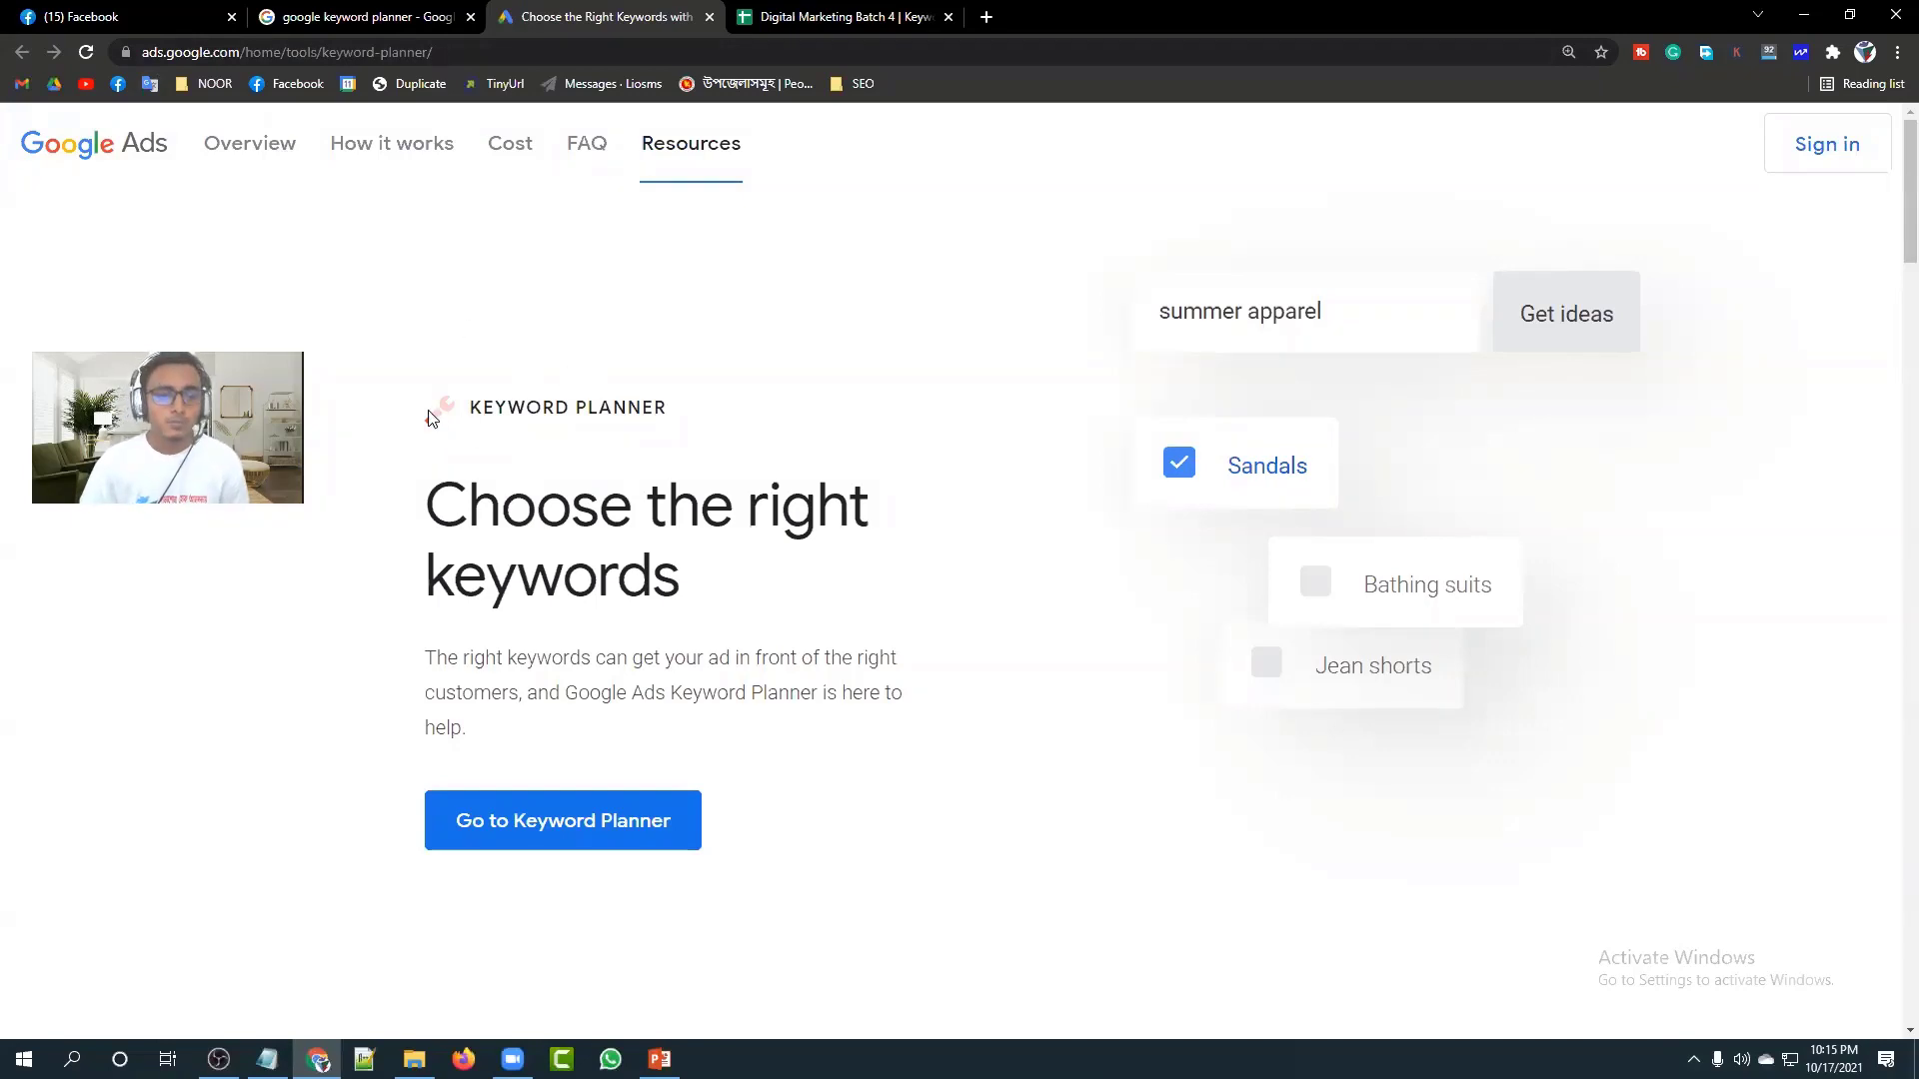
Highlight the Keyword Planner heading, and go through the Google Ads home page to start the sign-up.
{"action": "left_click_drag", "start_coordinate": [430, 416], "coordinate": [680, 416]}
{"action": "left_click", "coordinate": [679, 416]}
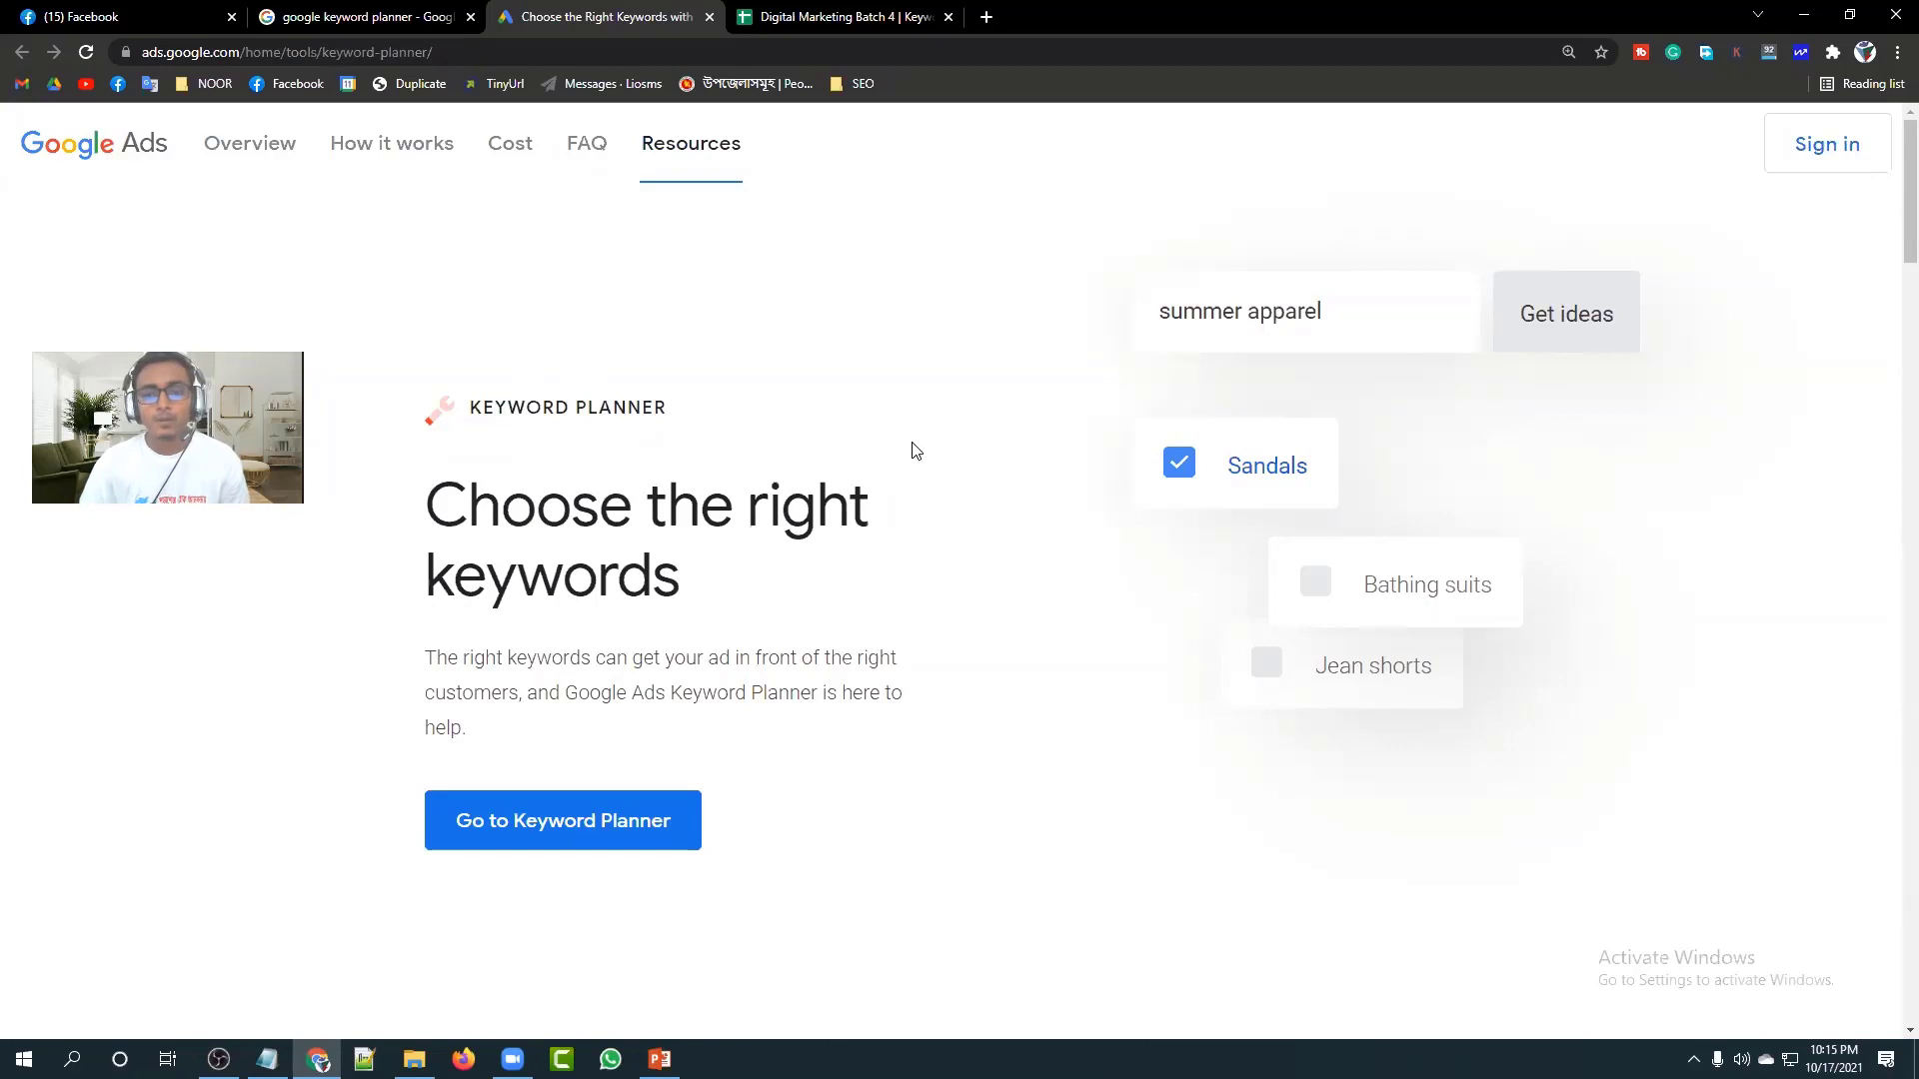
{"action": "left_click", "coordinate": [139, 146]}
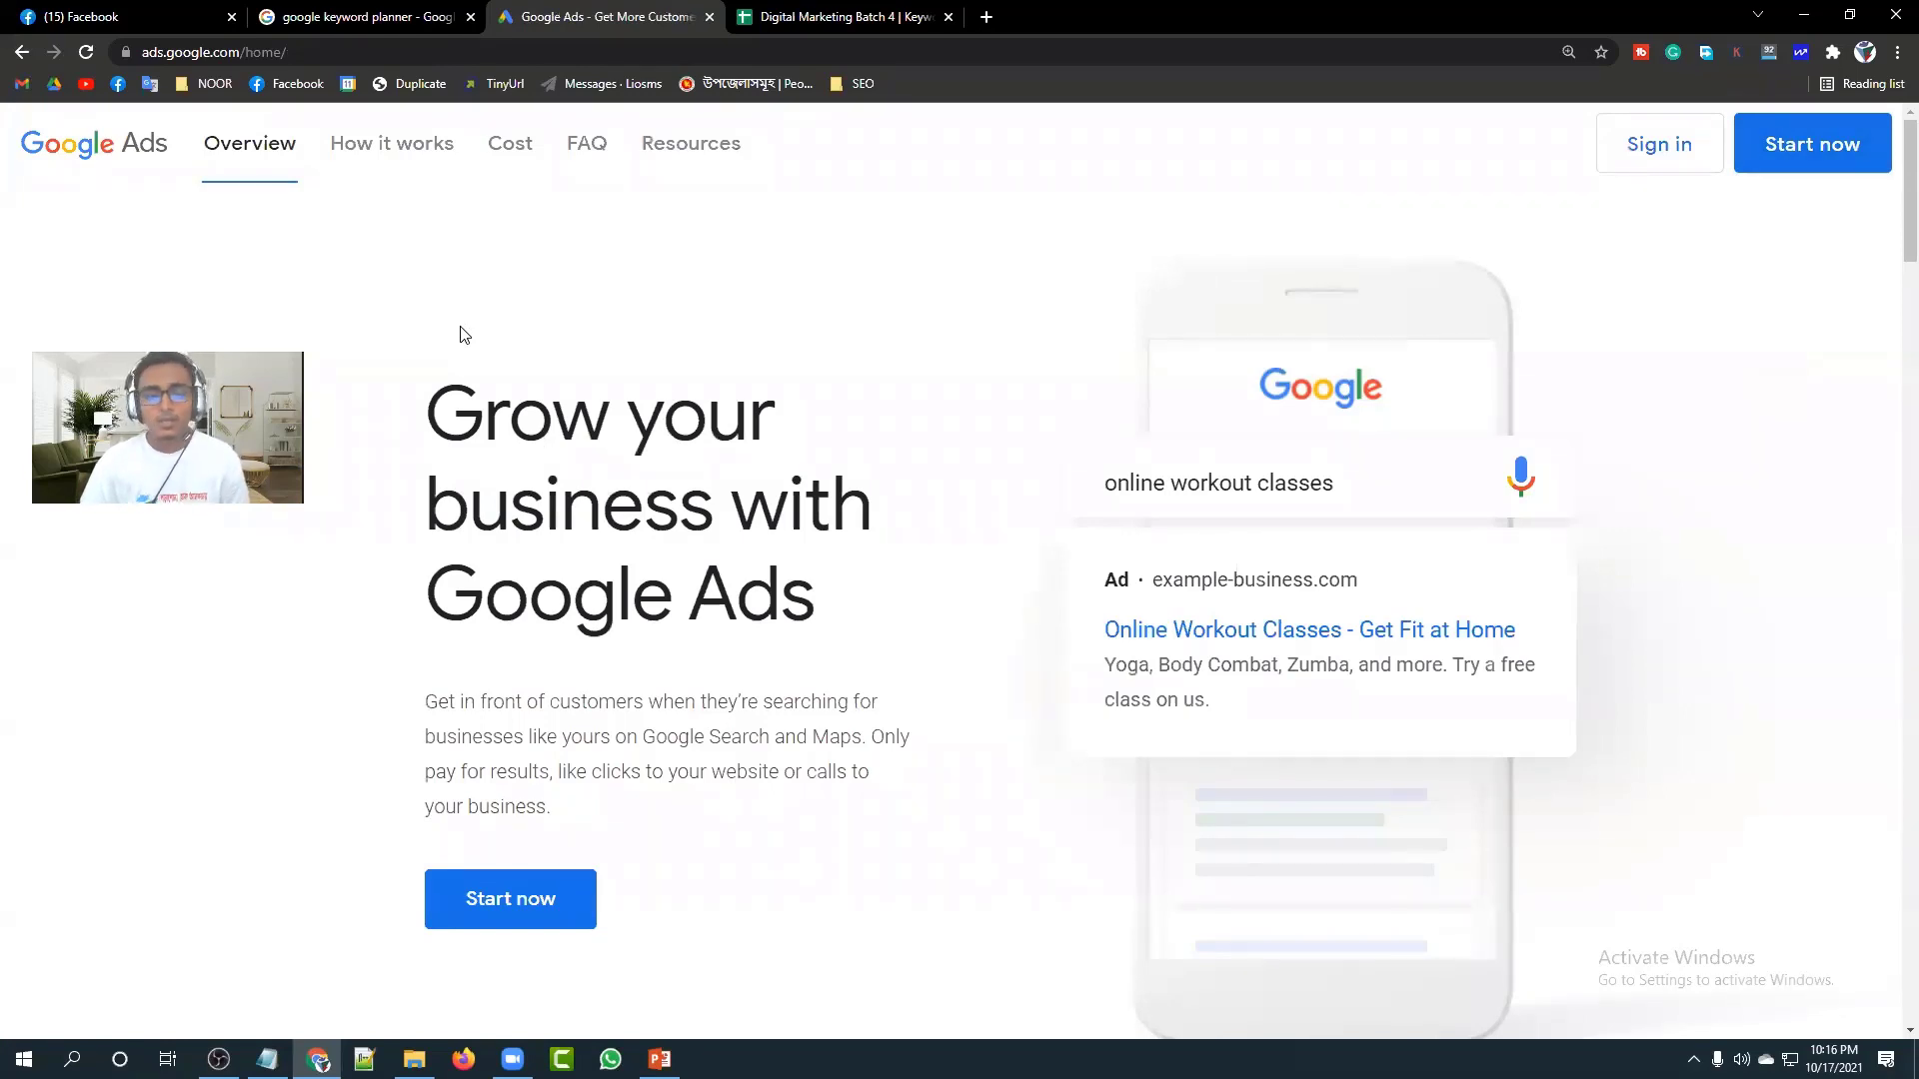
{"action": "scroll", "coordinate": [465, 333], "scroll_direction": "down", "scroll_amount": 2}
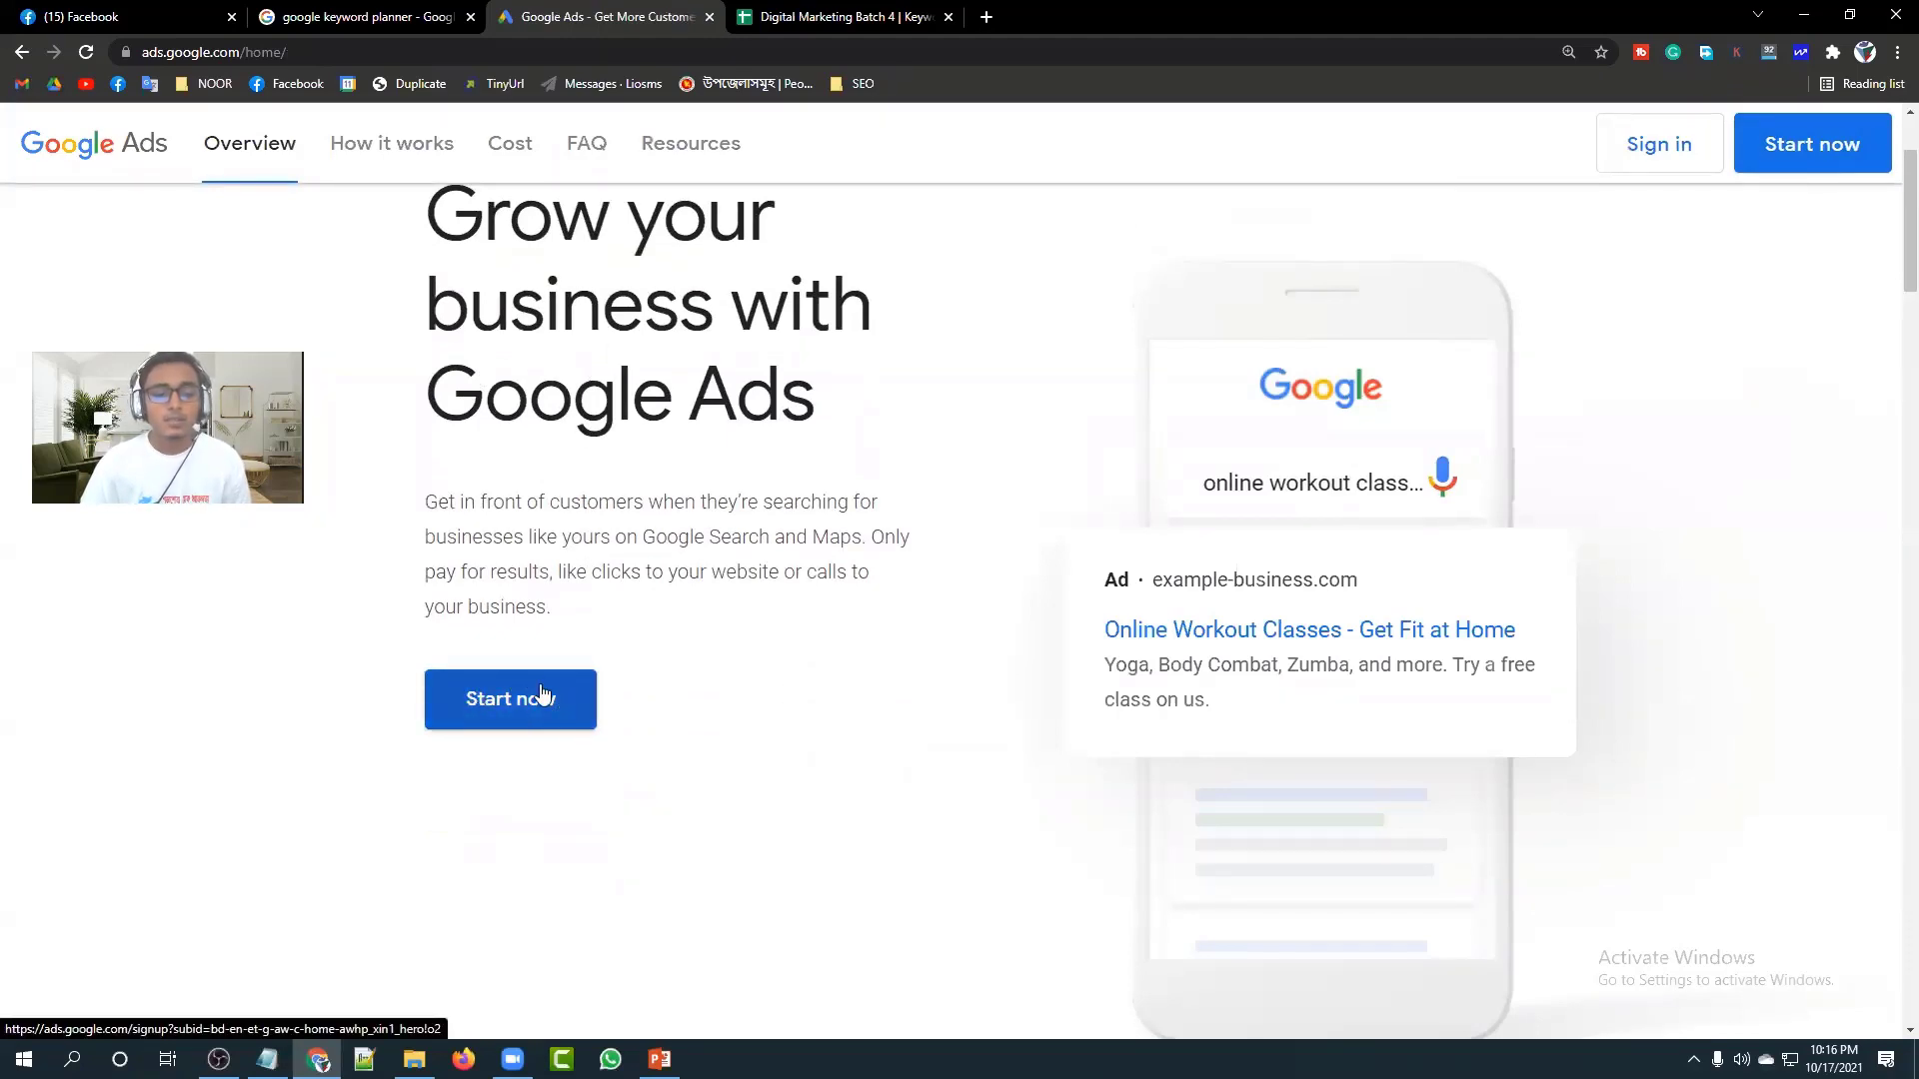
{"action": "left_click", "coordinate": [494, 703]}
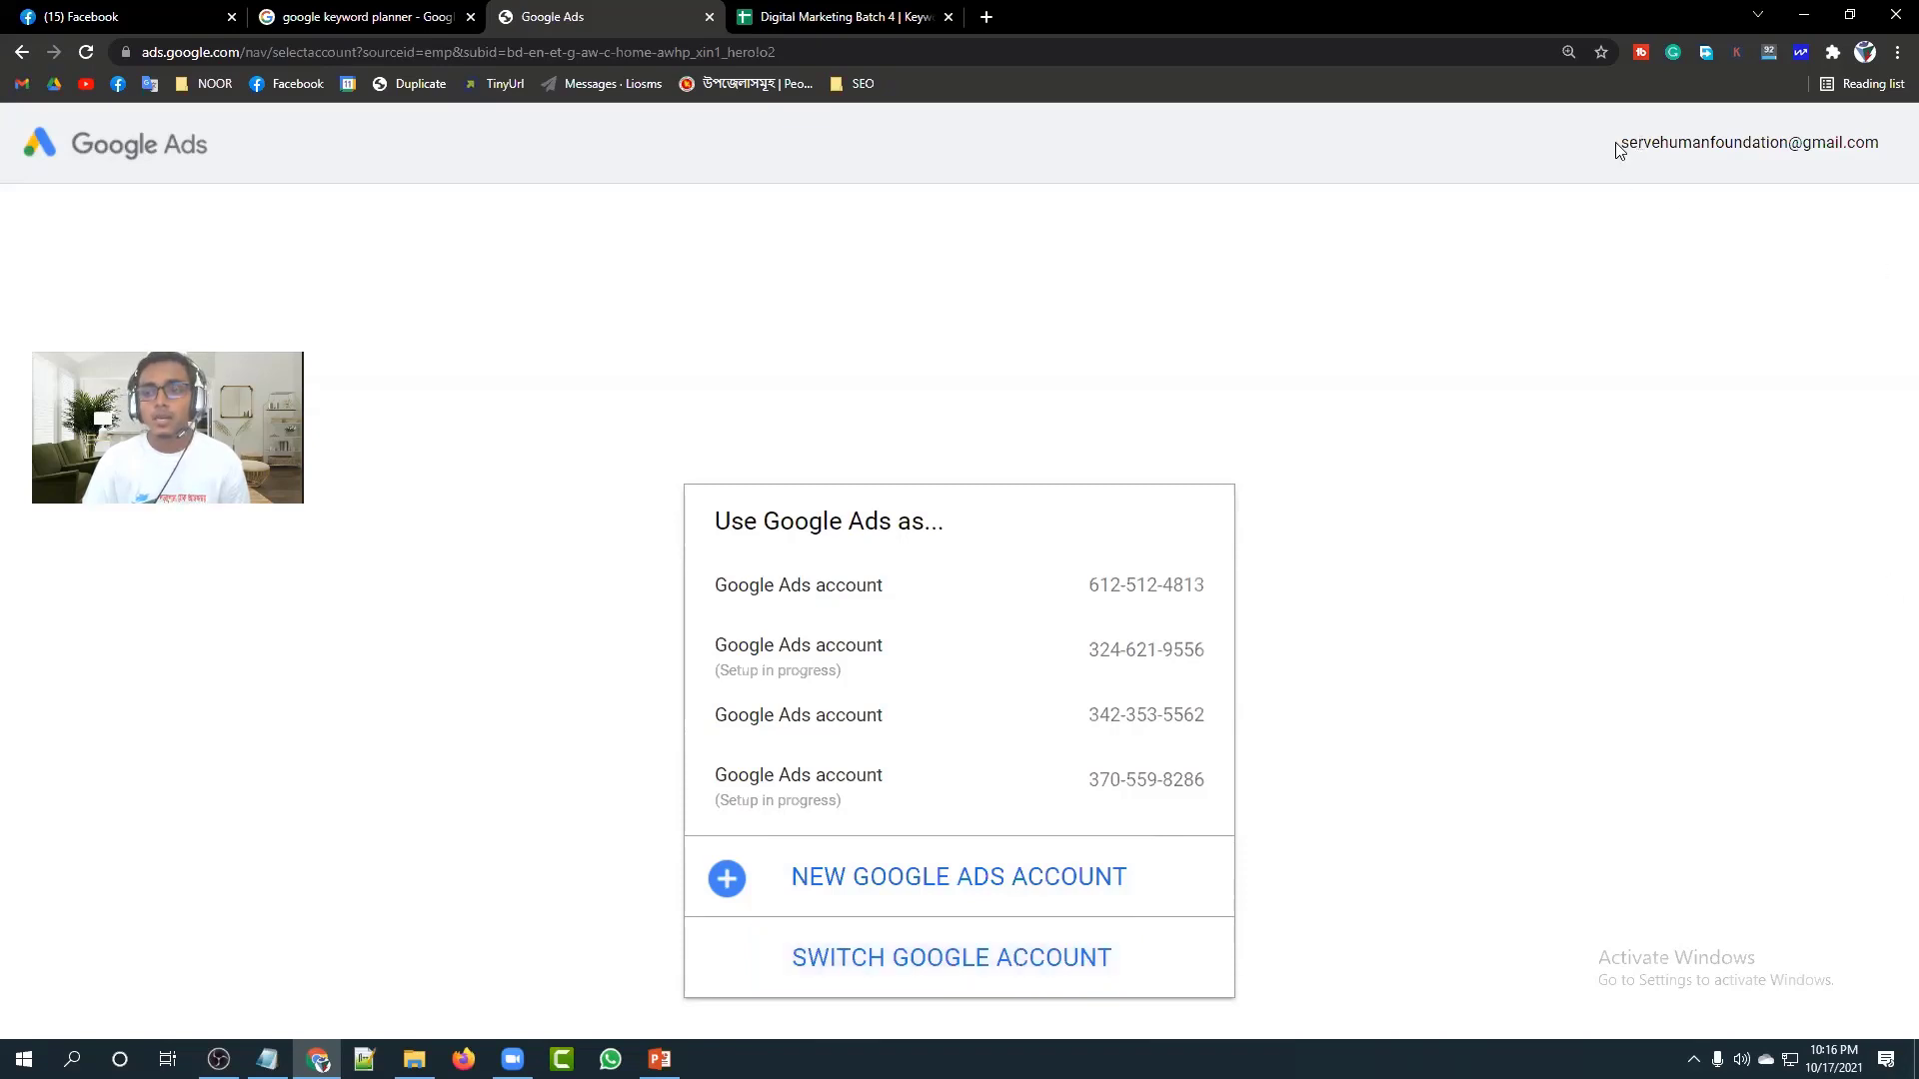
Highlight the signed-in e-mail address and start creating a new Google Ads account.
{"action": "left_click_drag", "start_coordinate": [1615, 142], "coordinate": [1874, 143]}
{"action": "left_click", "coordinate": [1887, 148]}
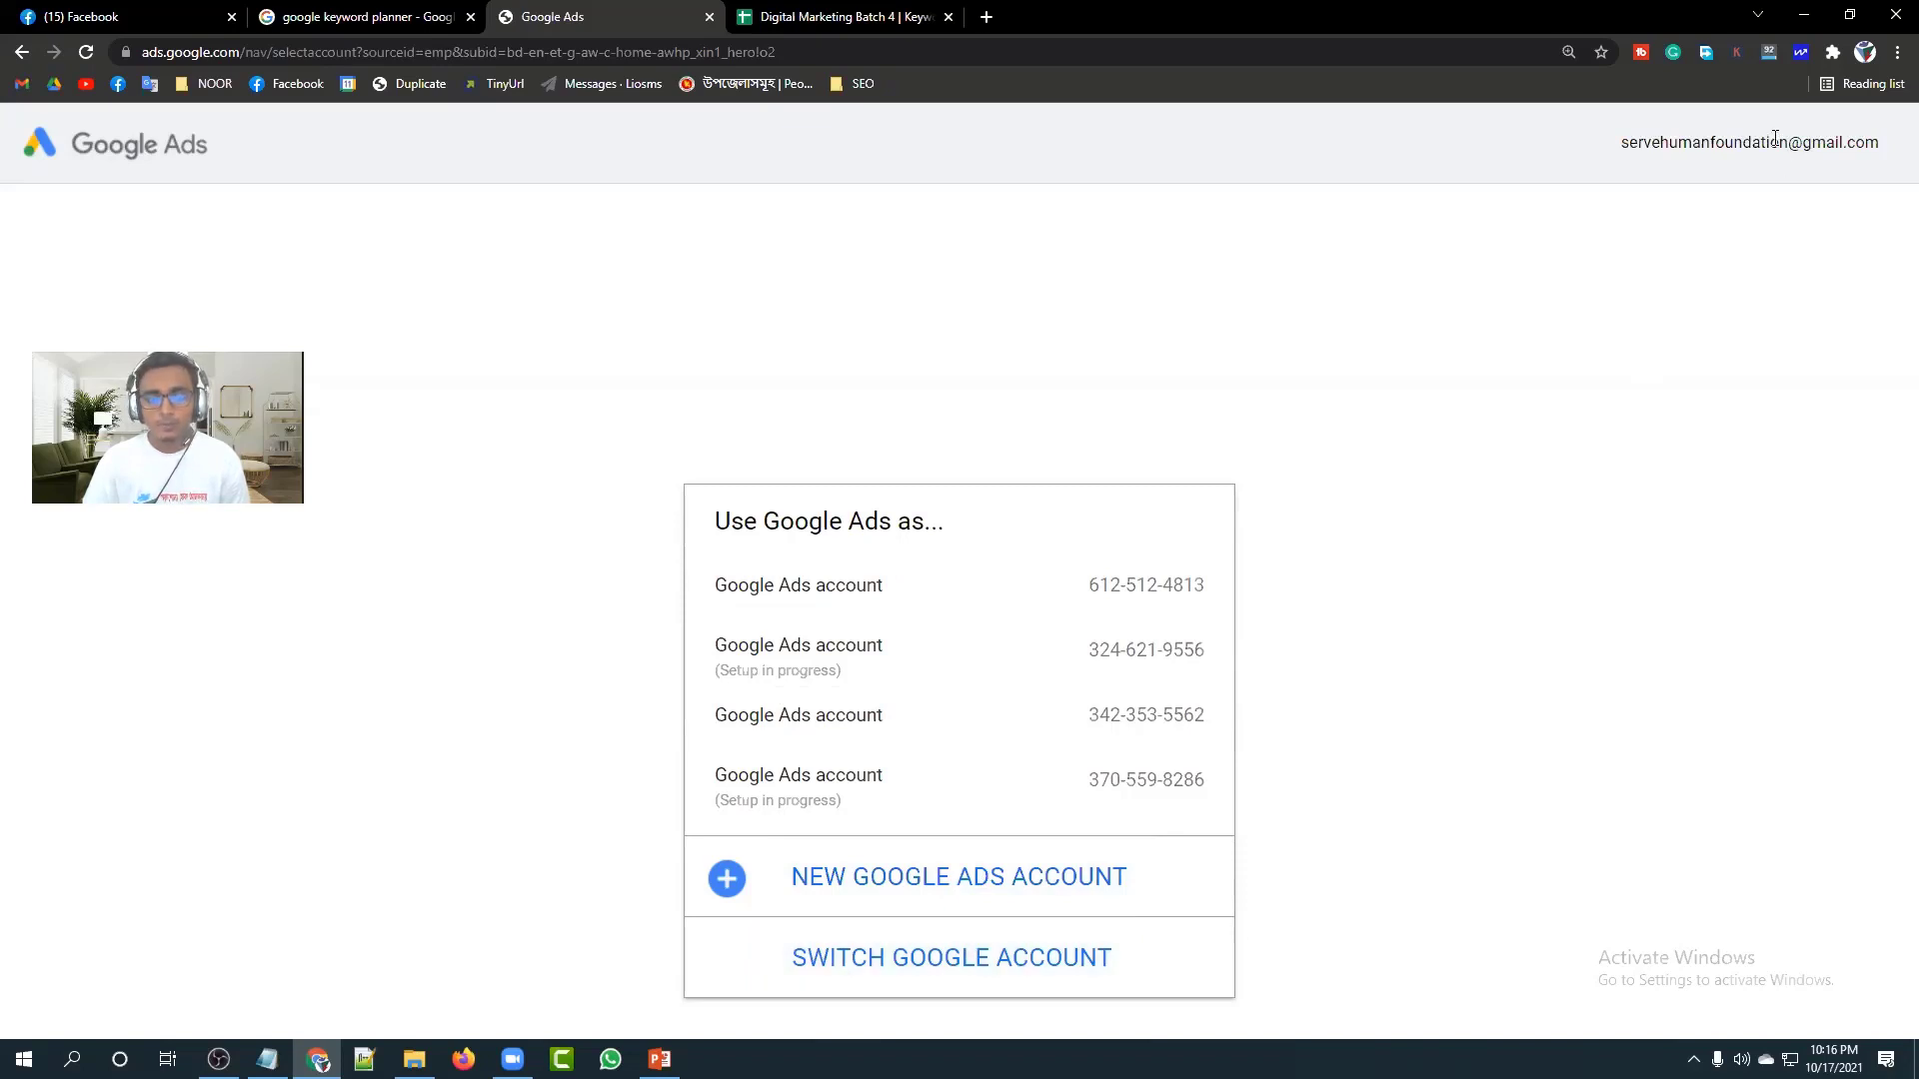
{"action": "left_click", "coordinate": [924, 886]}
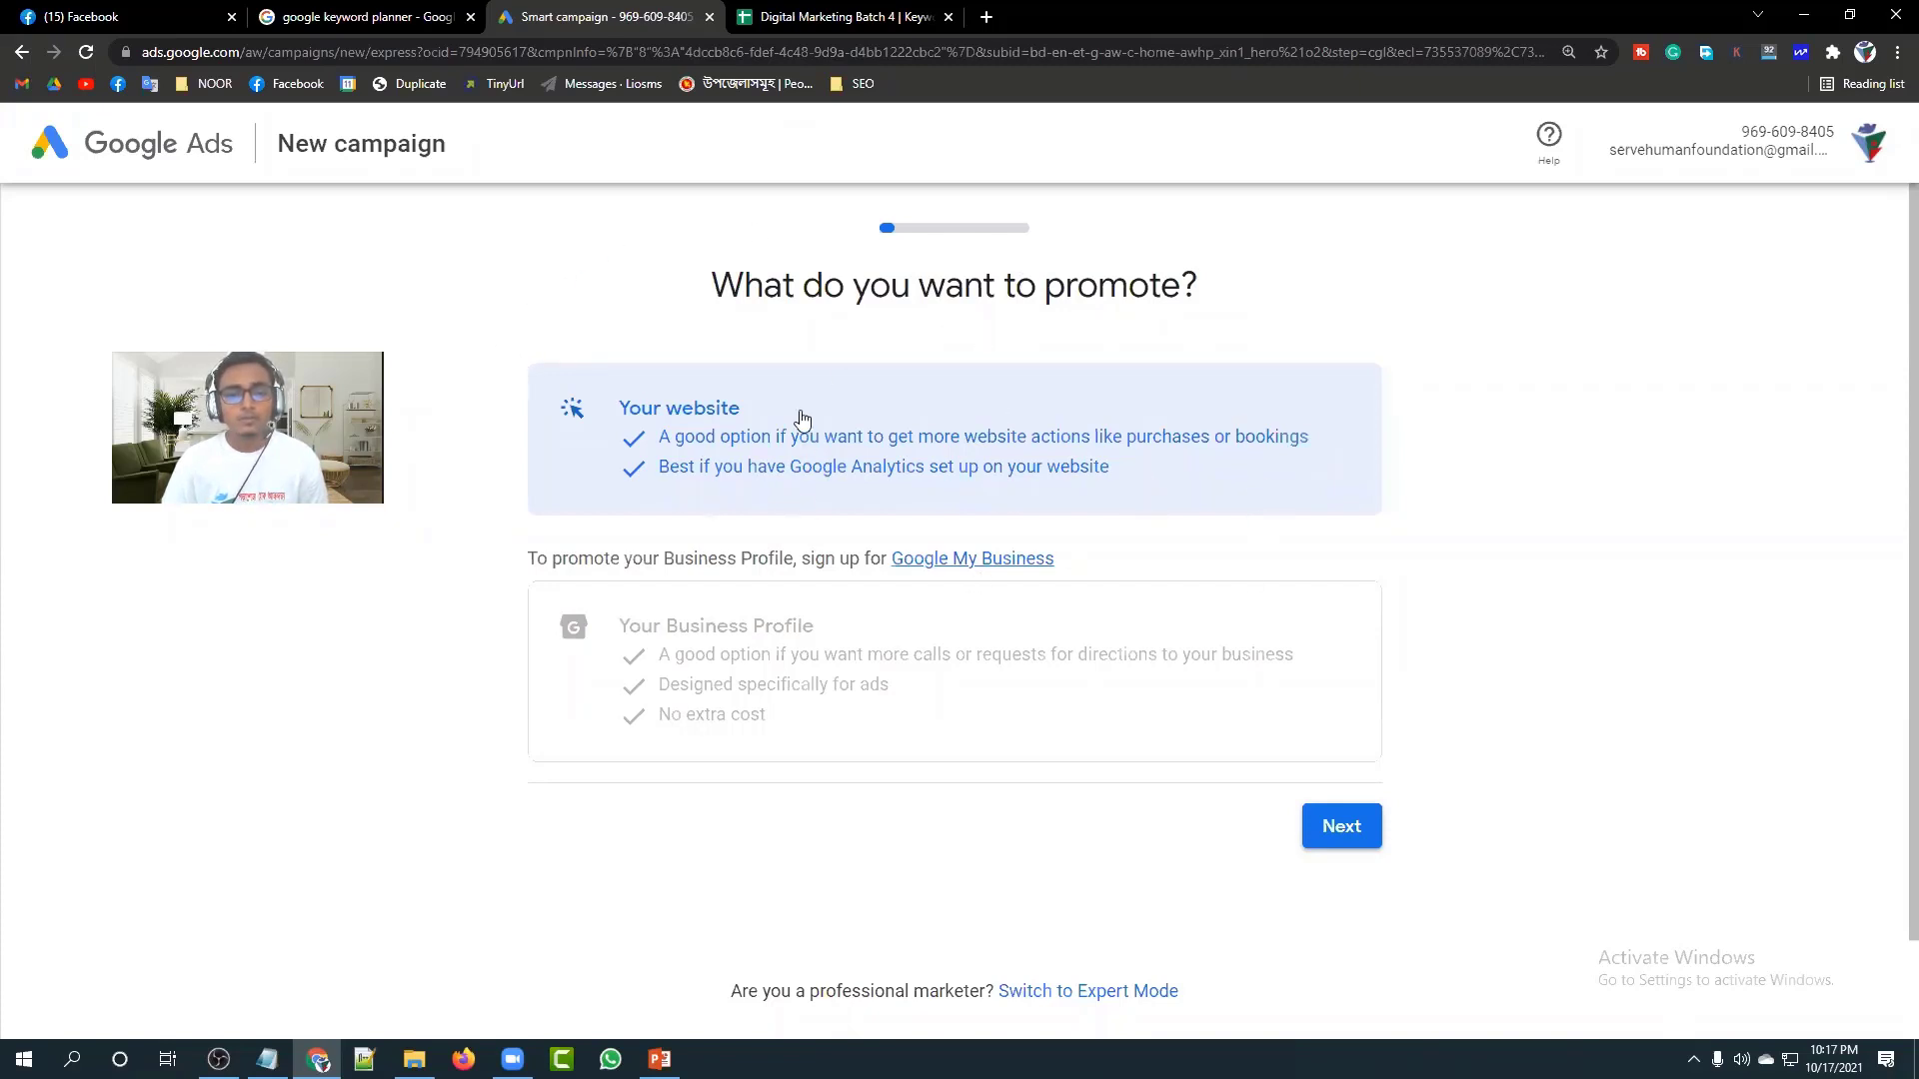
Circle the Switch to Expert Mode link, erase the mark and switch the new campaign setup to Expert Mode.
{"action": "left_click", "coordinate": [1340, 838]}
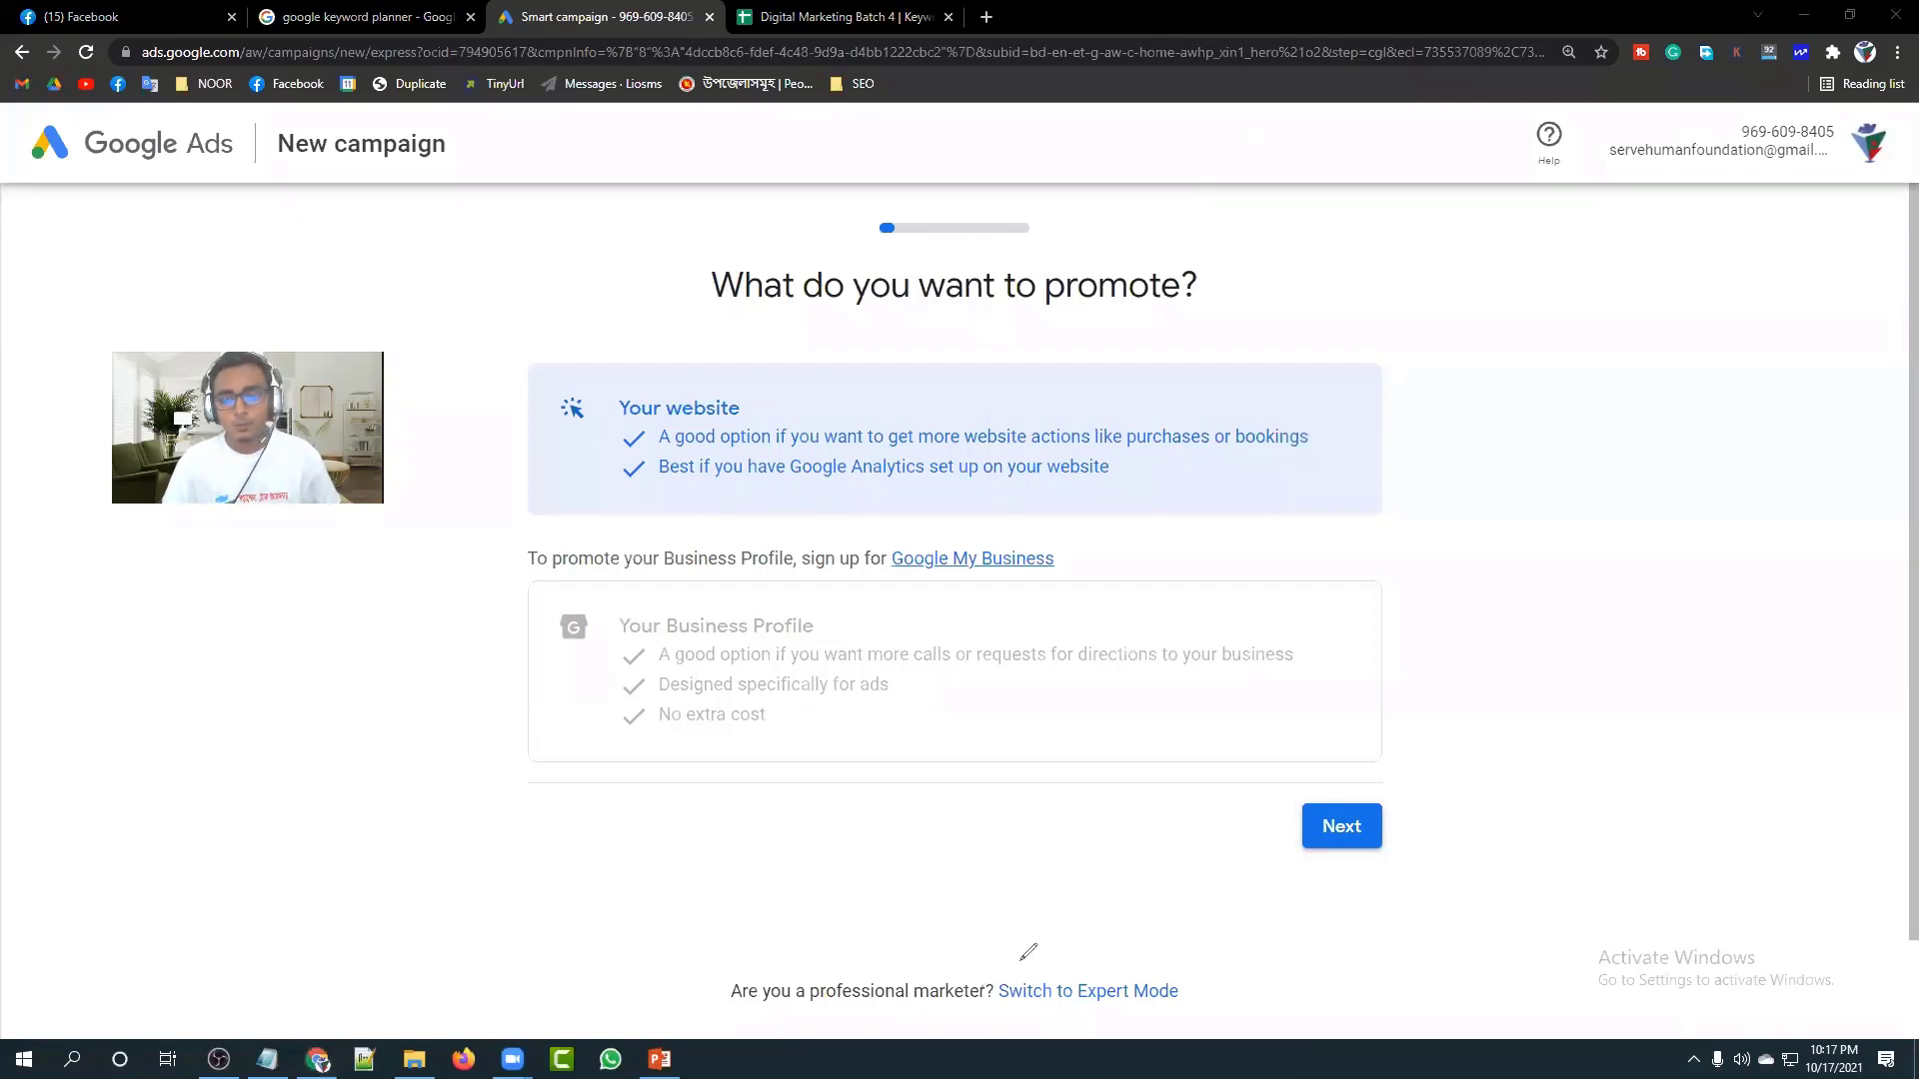
{"action": "mouse_move", "coordinate": [982, 989]}
{"action": "left_mouse_down"}
{"action": "mouse_move", "coordinate": [1240, 977]}
{"action": "mouse_move", "coordinate": [1210, 1019]}
{"action": "mouse_move", "coordinate": [996, 995]}
{"action": "left_mouse_up"}
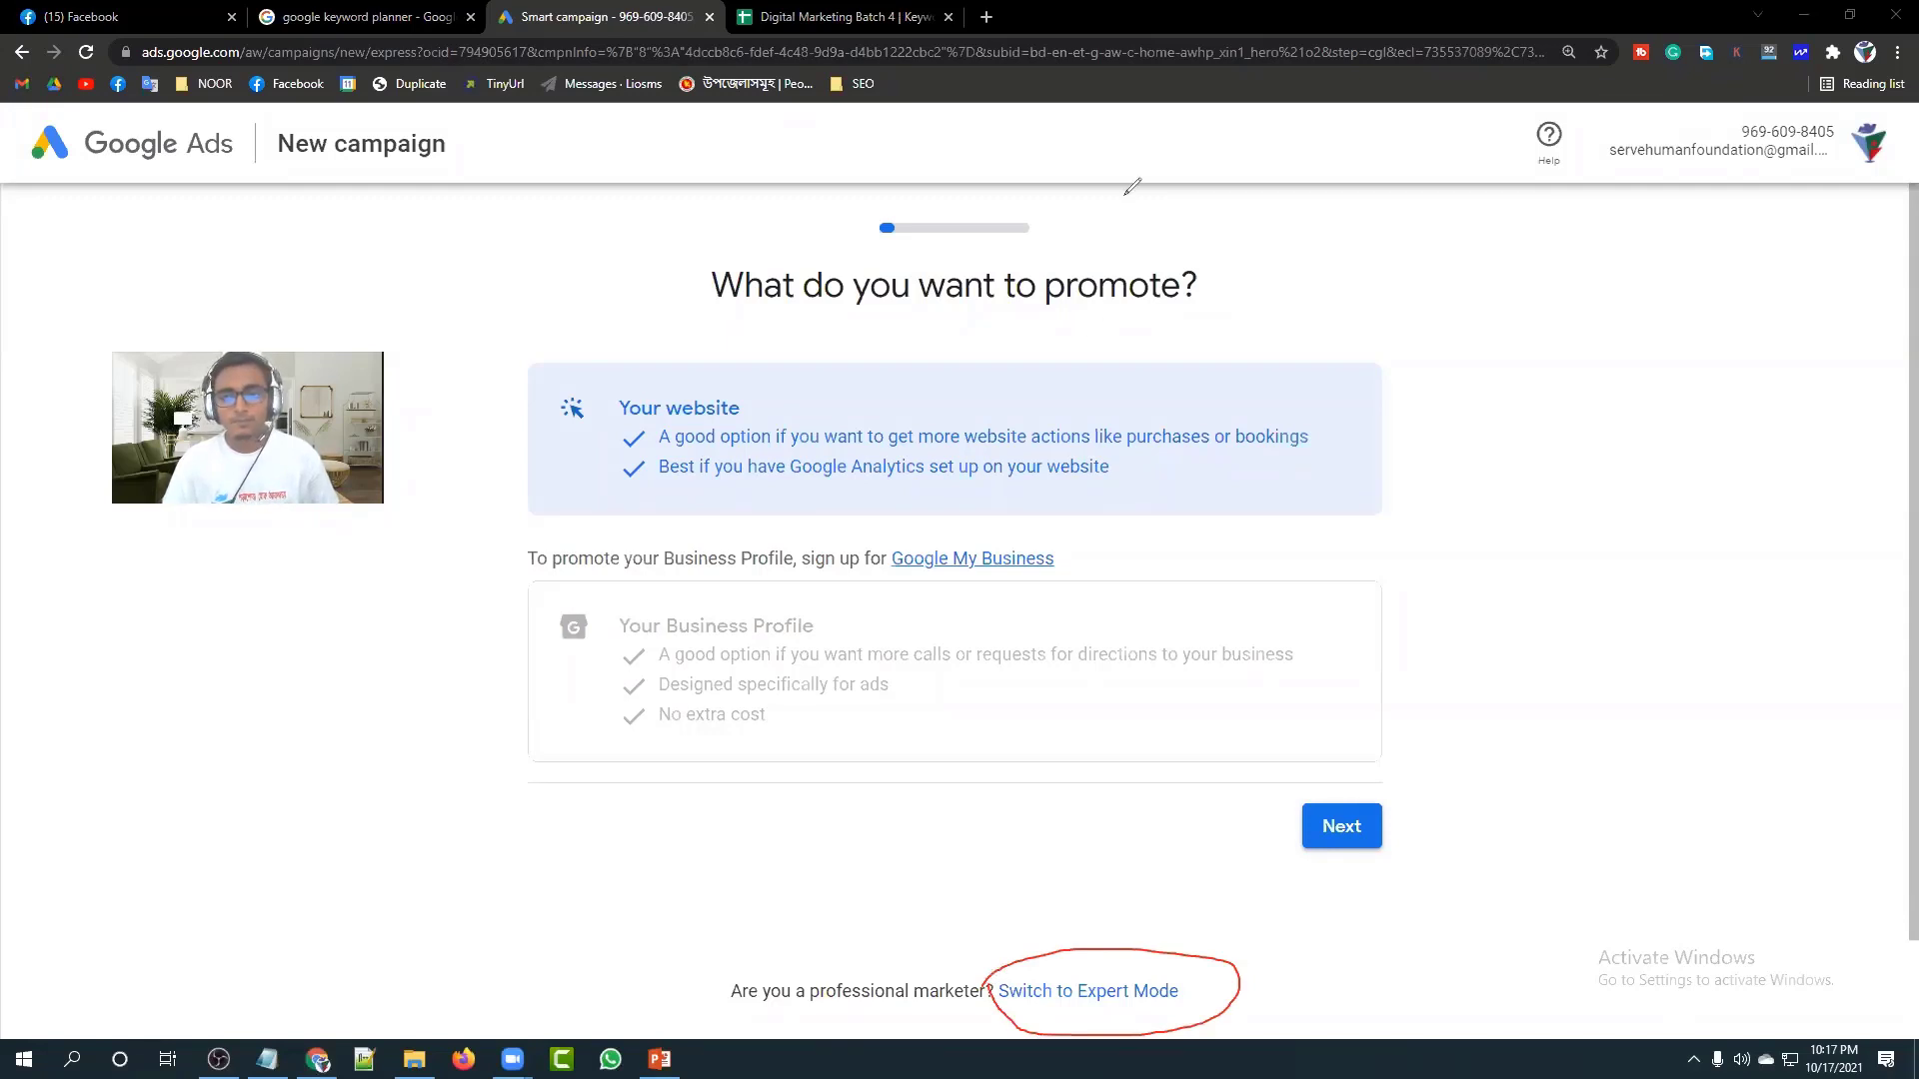
{"action": "key", "text": "e"}
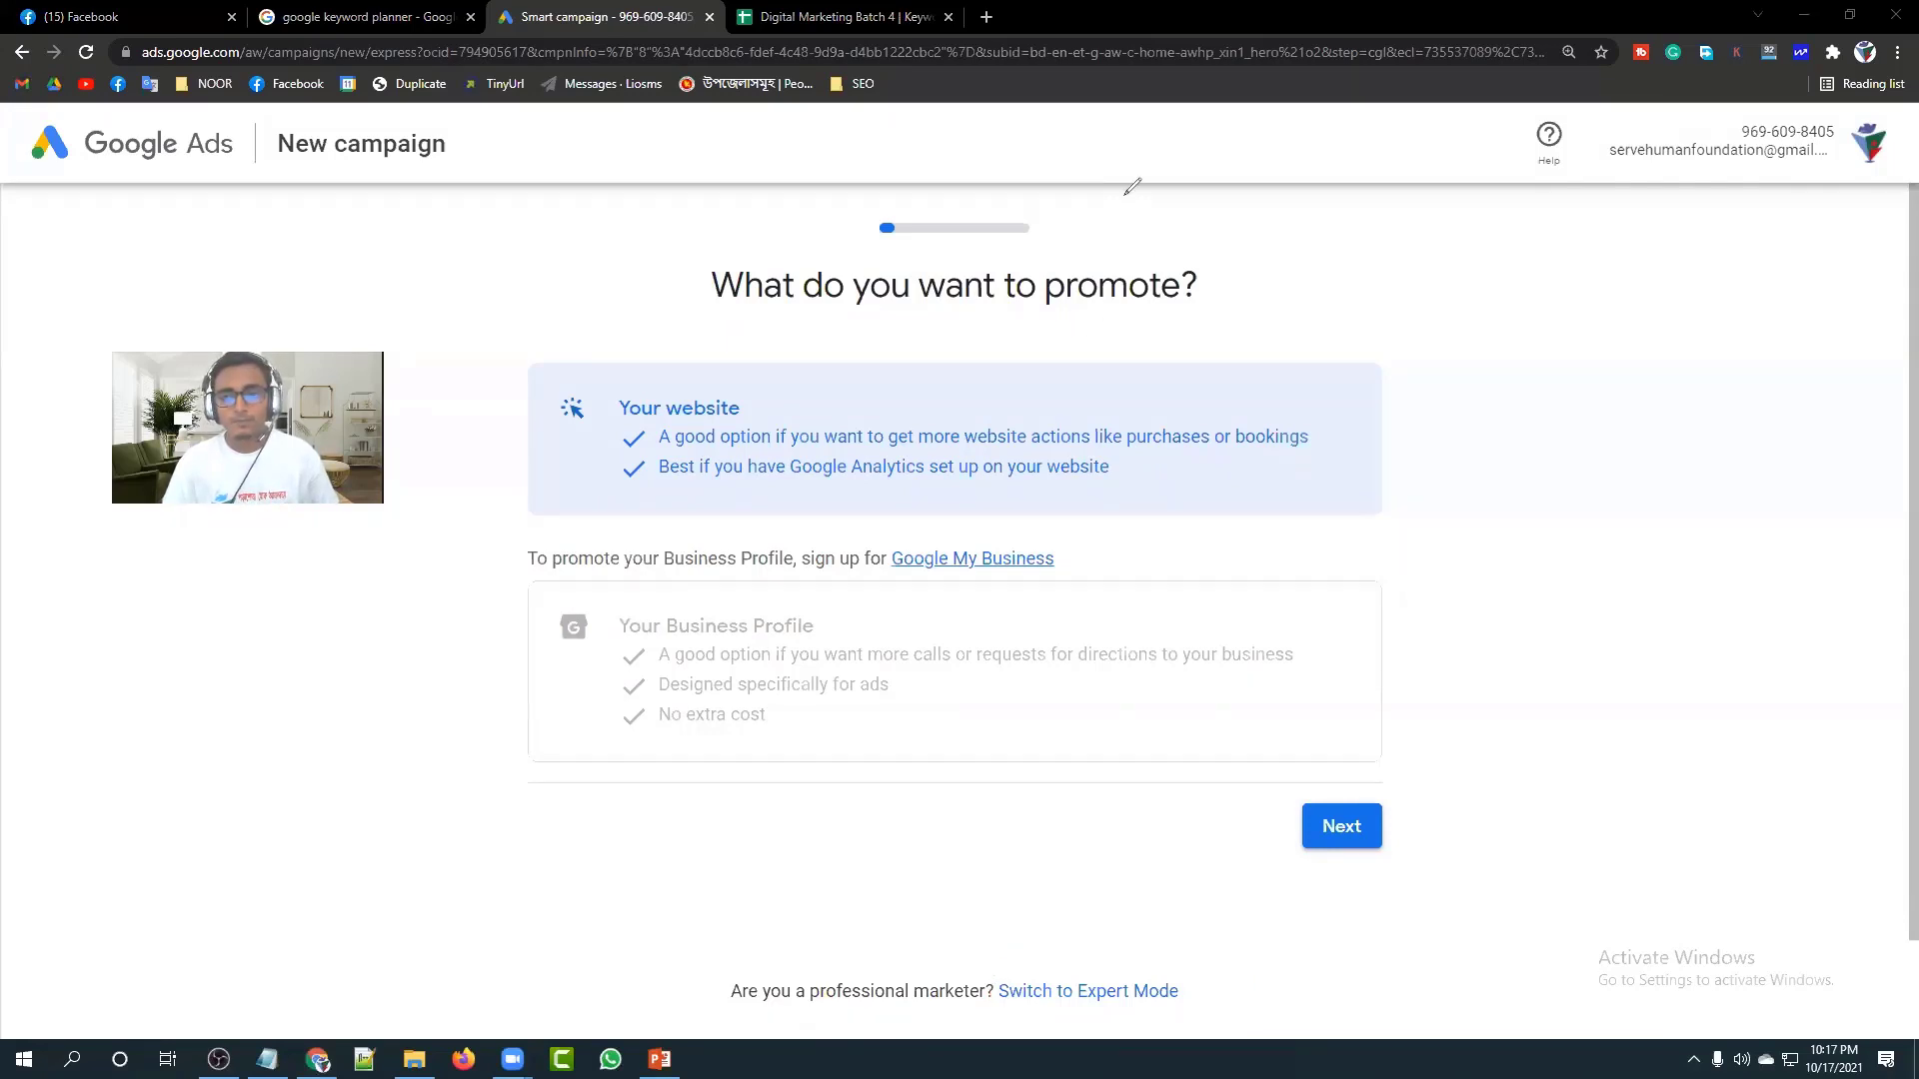
{"action": "left_click", "coordinate": [1095, 994]}
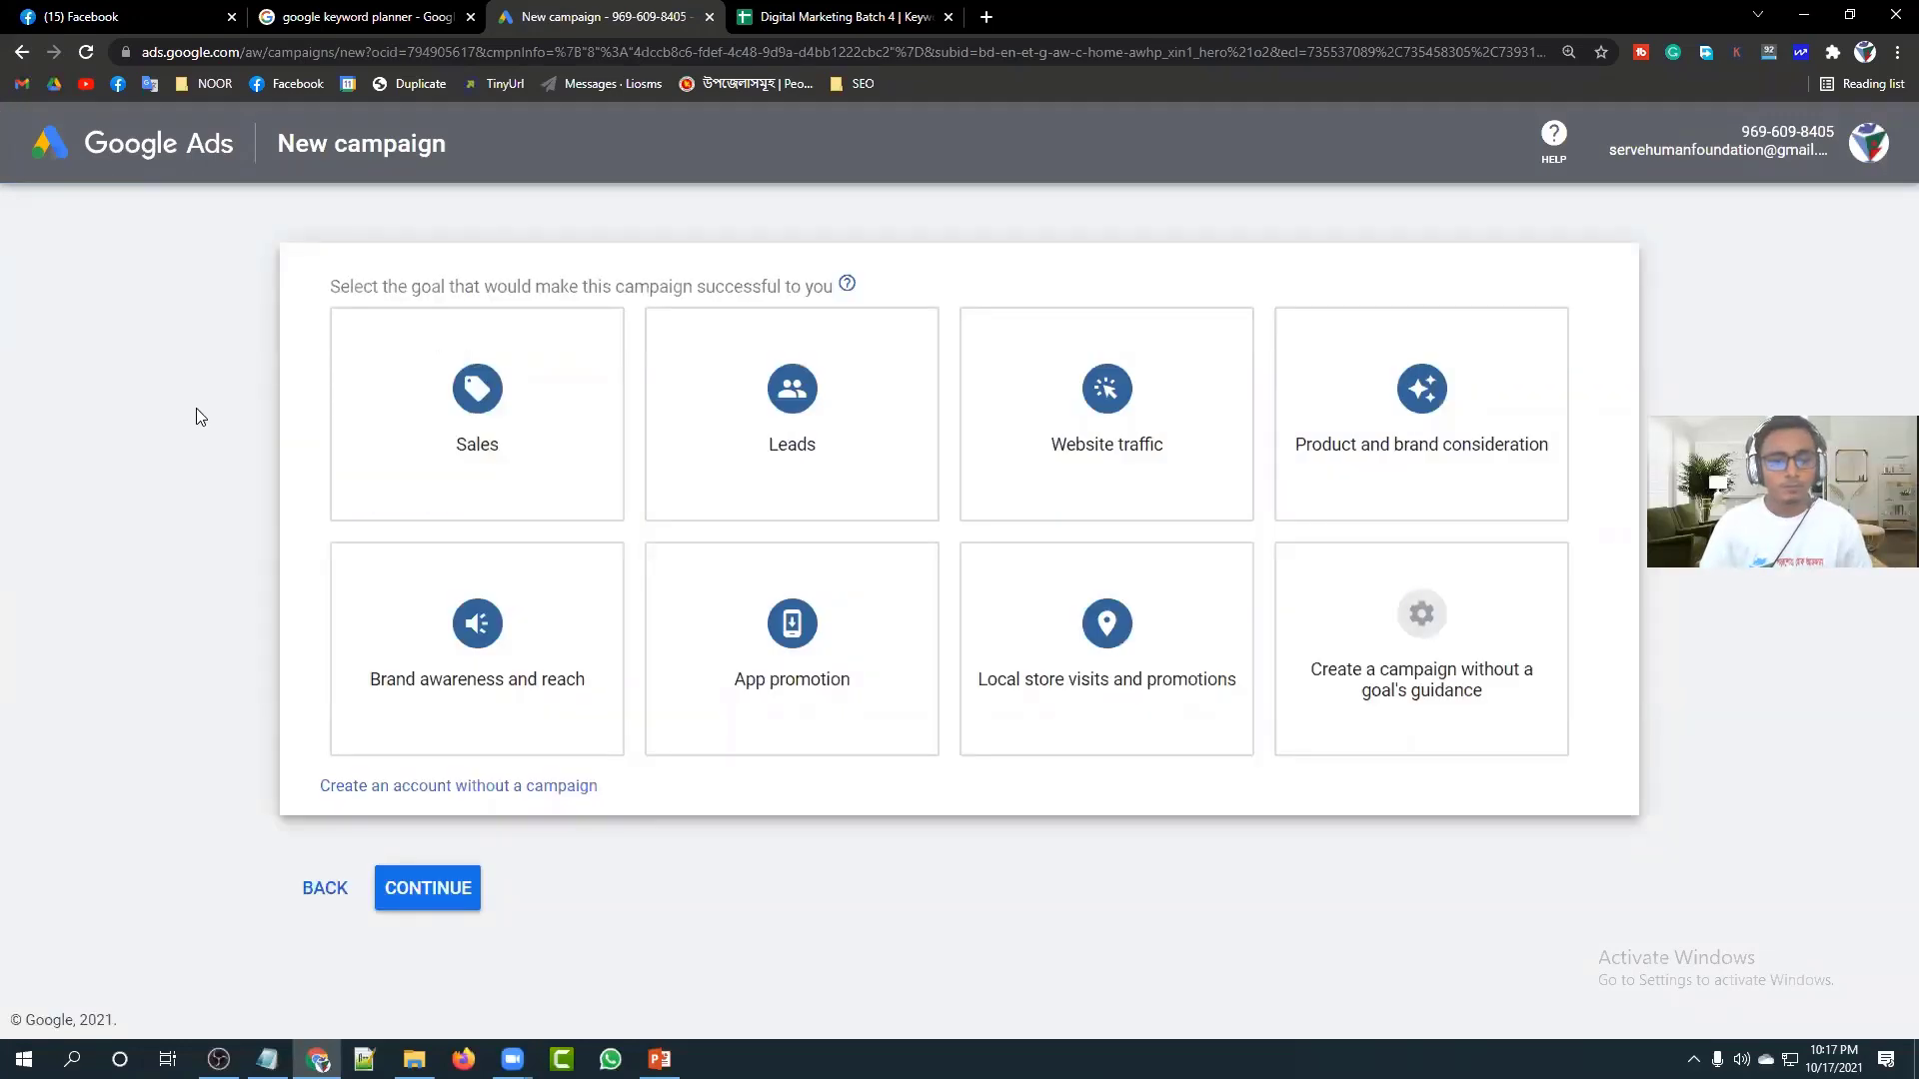
Review the campaign goal descriptions, including Sales, Leads, Product and brand consideration, App promotion, and Local store visits and promotions.
{"action": "left_click", "coordinate": [462, 427]}
{"action": "left_click", "coordinate": [752, 441]}
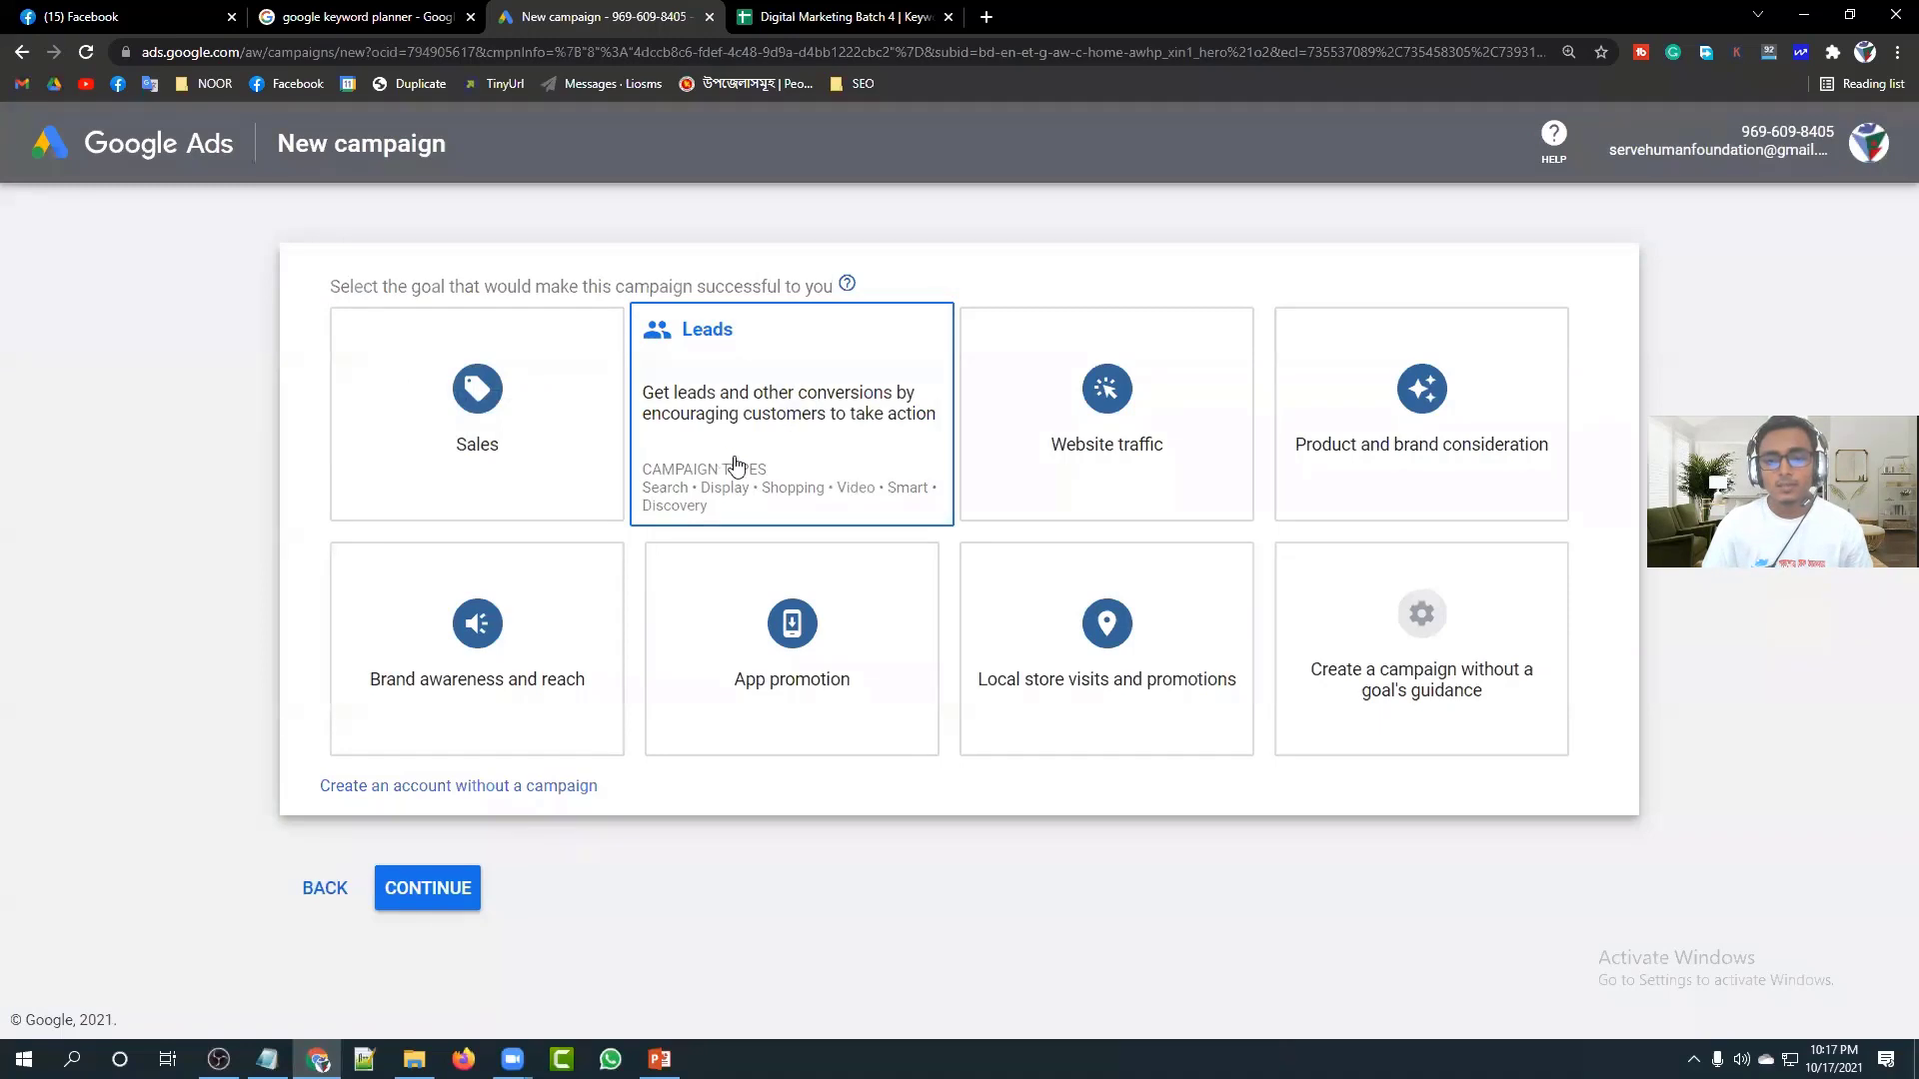
{"action": "mouse_move", "coordinate": [1334, 465]}
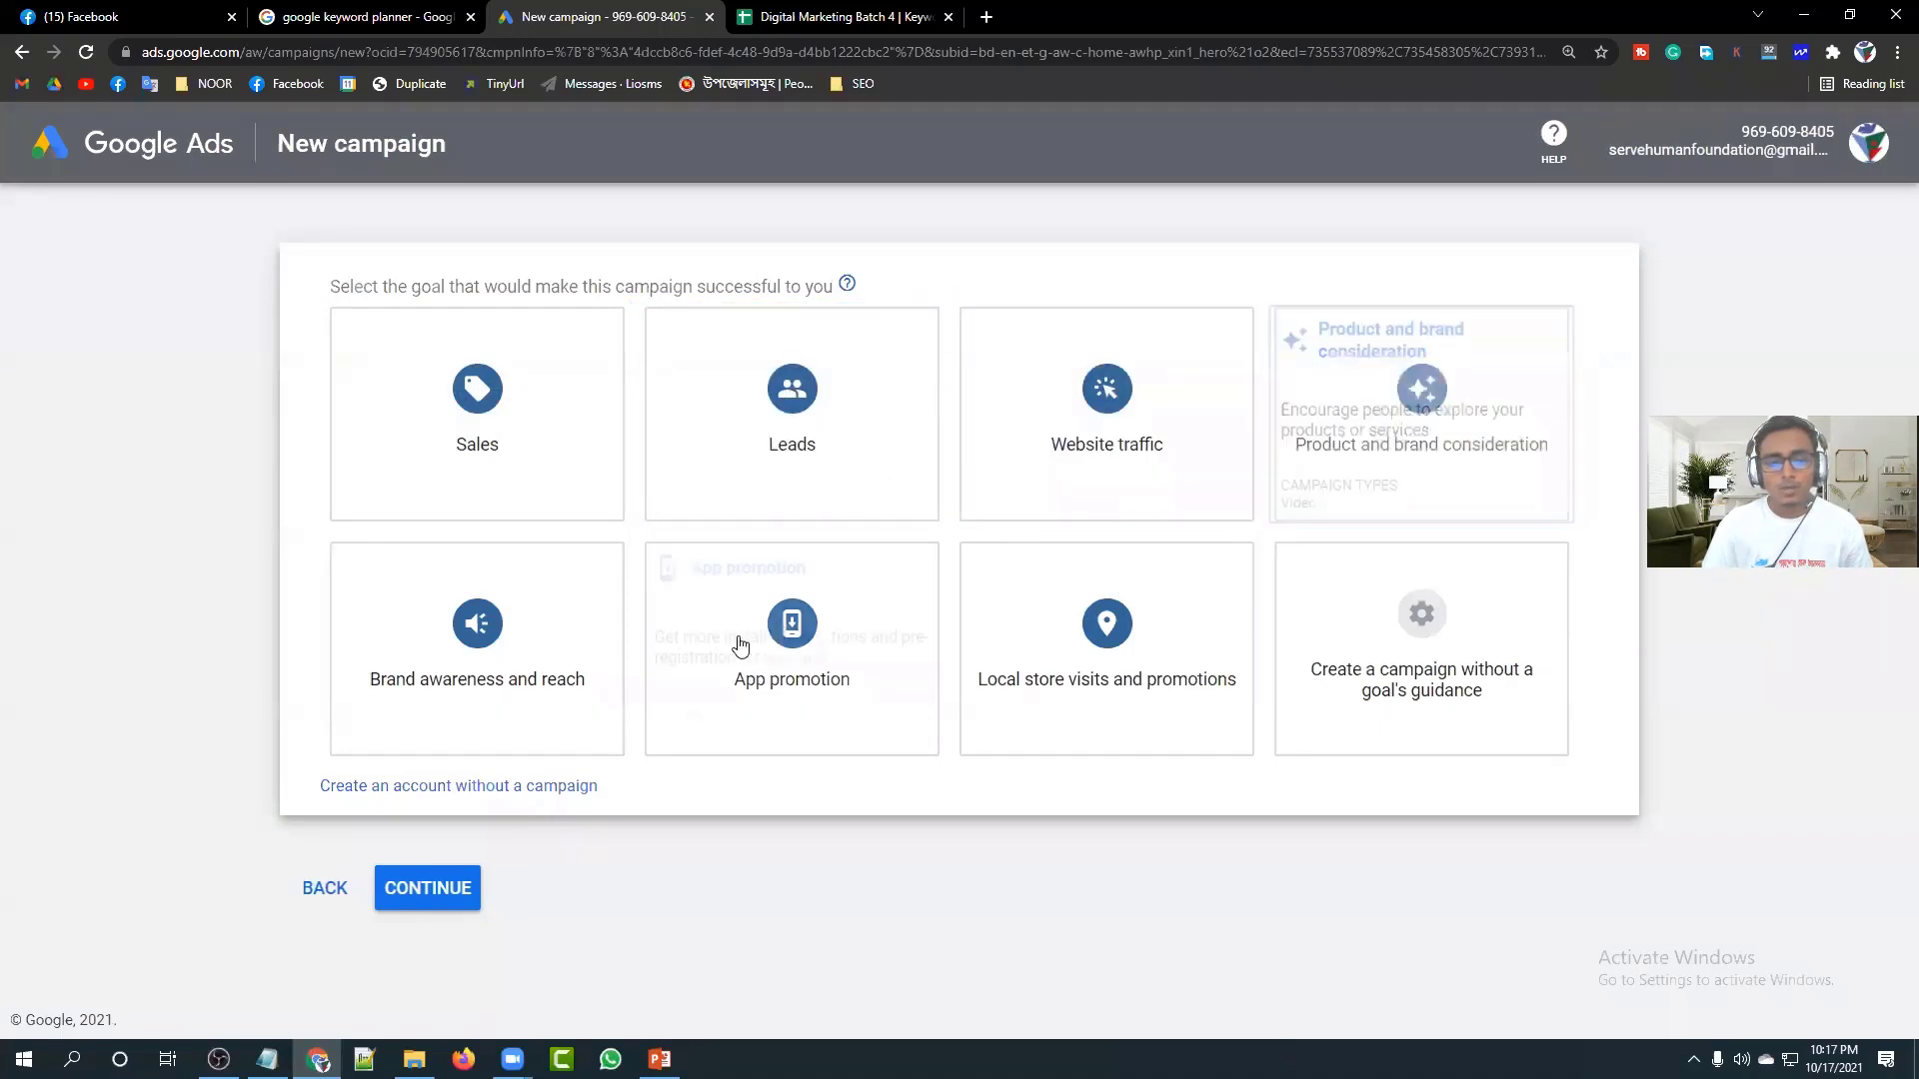
{"action": "mouse_move", "coordinate": [837, 640]}
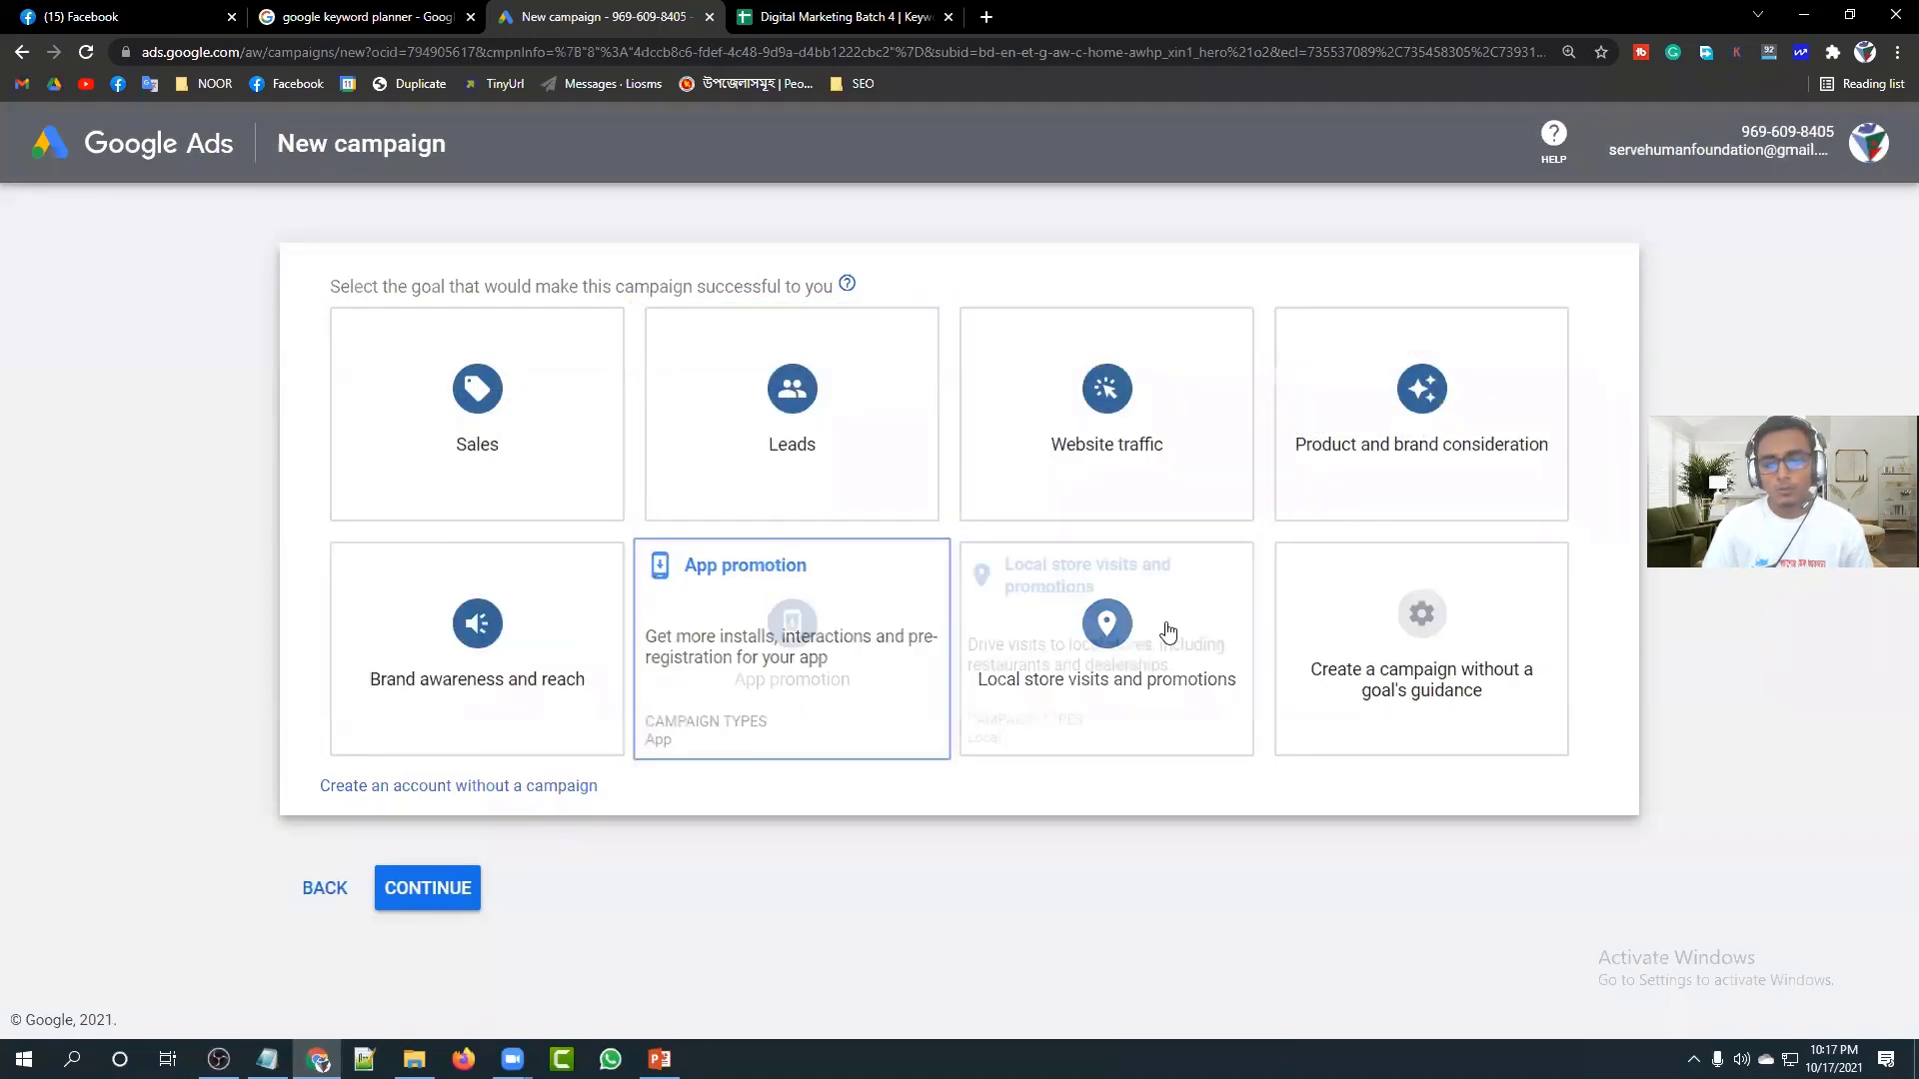
{"action": "mouse_move", "coordinate": [338, 725]}
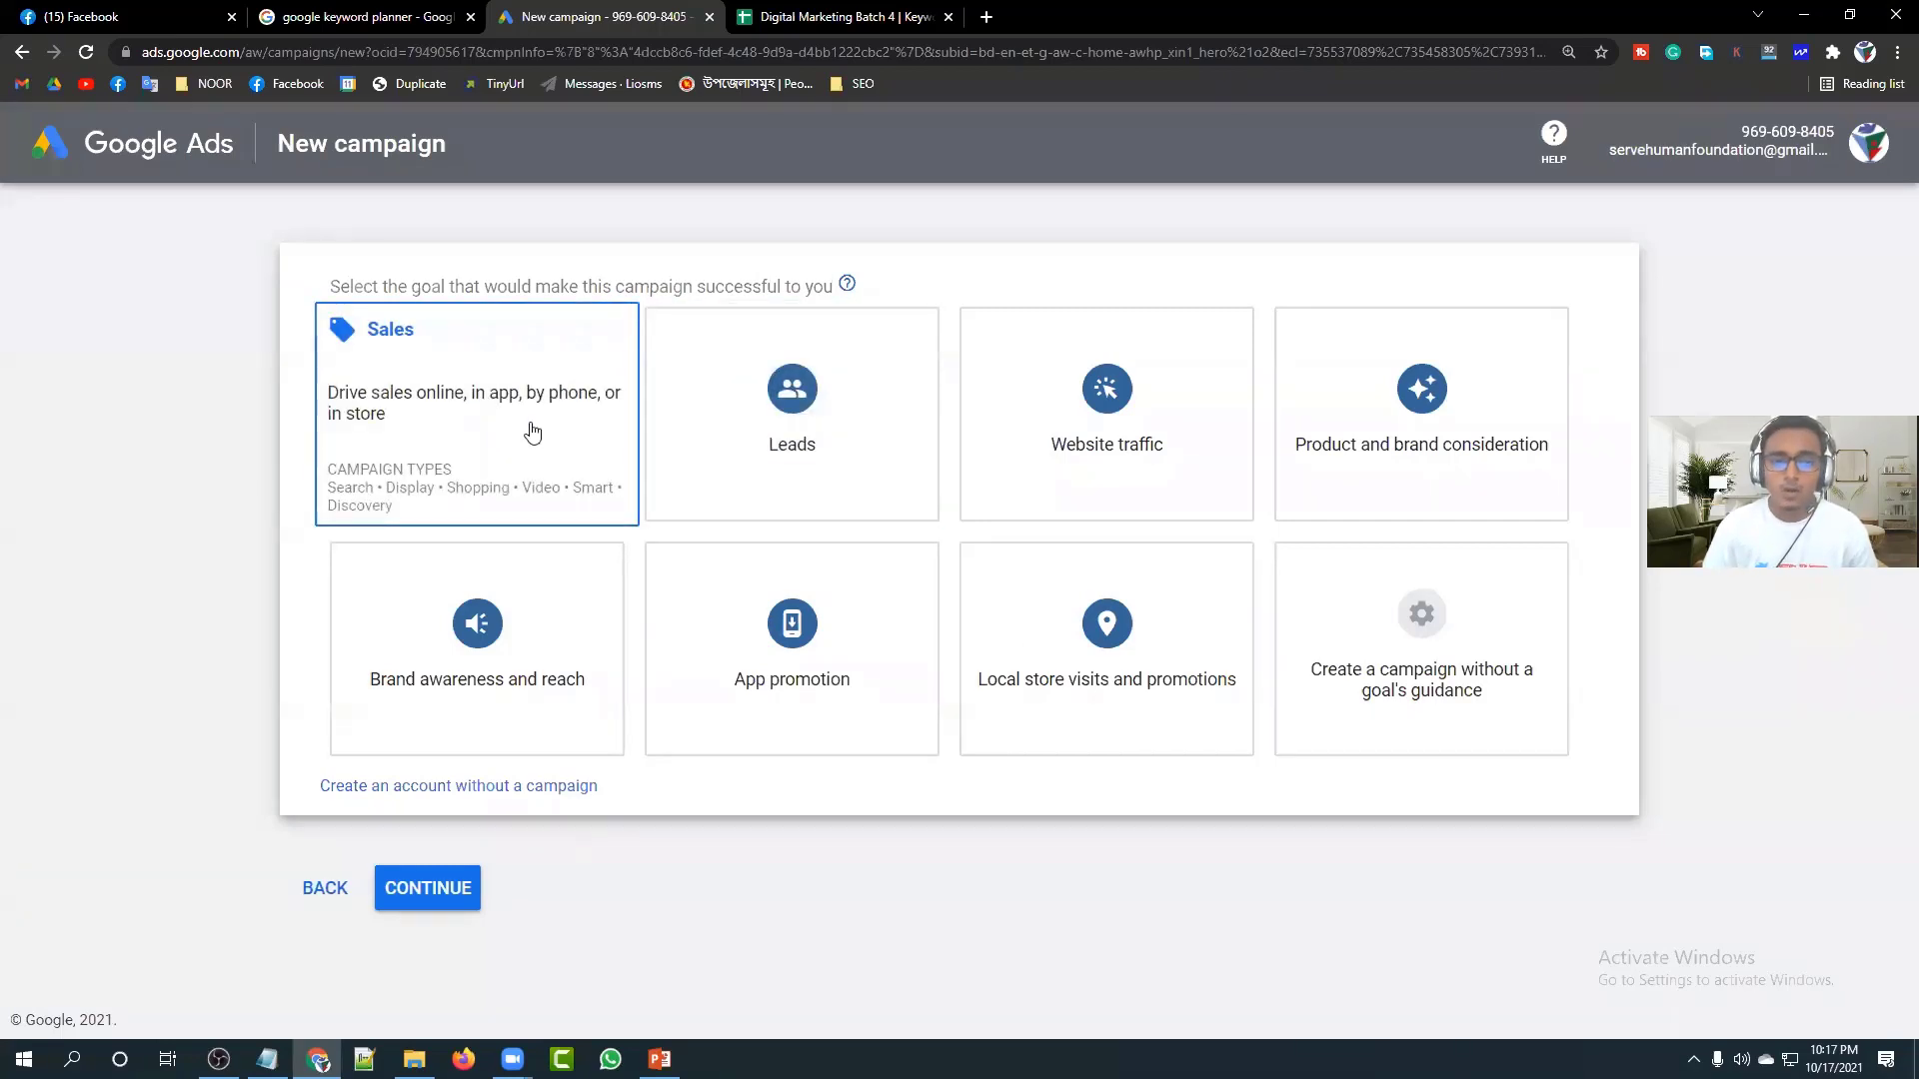
{"action": "mouse_move", "coordinate": [704, 452]}
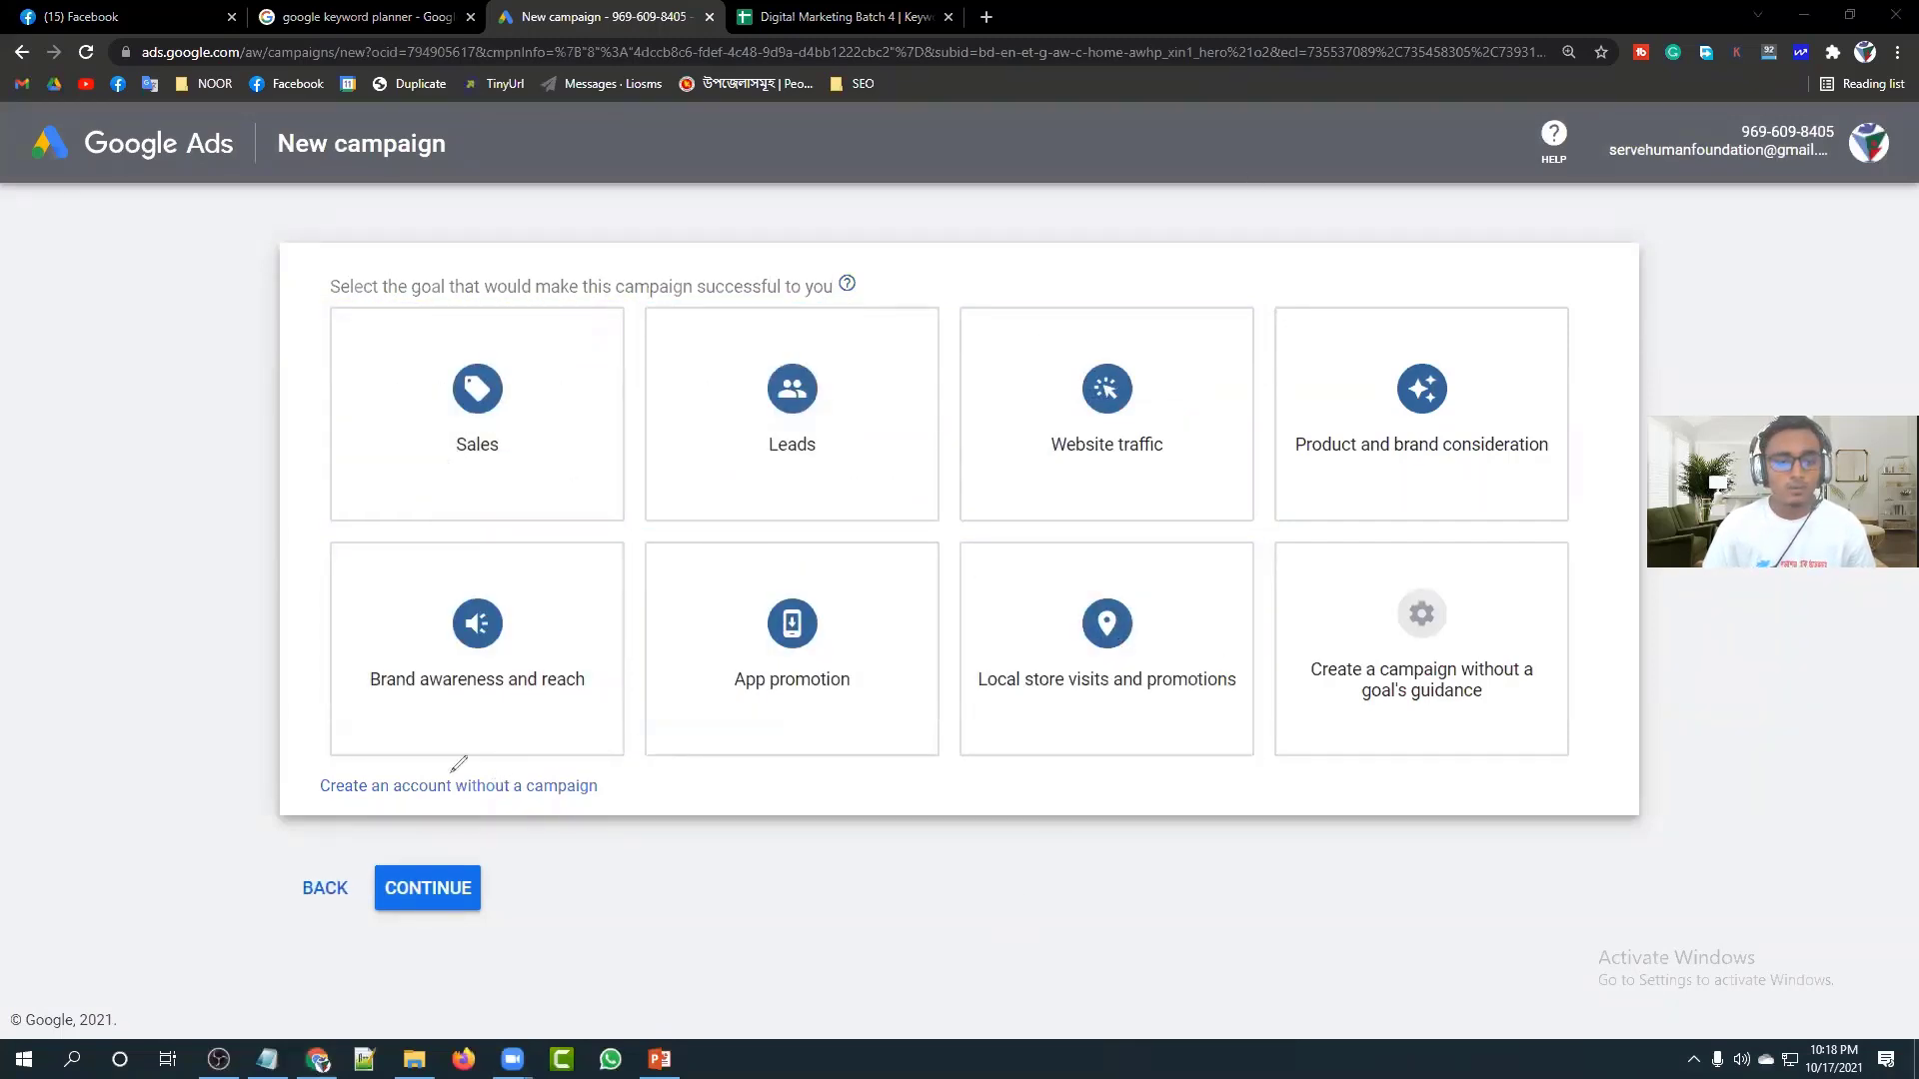
Circle "Create an account without a campaign", clear the mark and choose that option.
{"action": "mouse_move", "coordinate": [396, 763]}
{"action": "left_mouse_down"}
{"action": "mouse_move", "coordinate": [322, 754]}
{"action": "mouse_move", "coordinate": [294, 775]}
{"action": "mouse_move", "coordinate": [470, 808]}
{"action": "mouse_move", "coordinate": [618, 796]}
{"action": "mouse_move", "coordinate": [626, 762]}
{"action": "mouse_move", "coordinate": [392, 748]}
{"action": "left_mouse_up"}
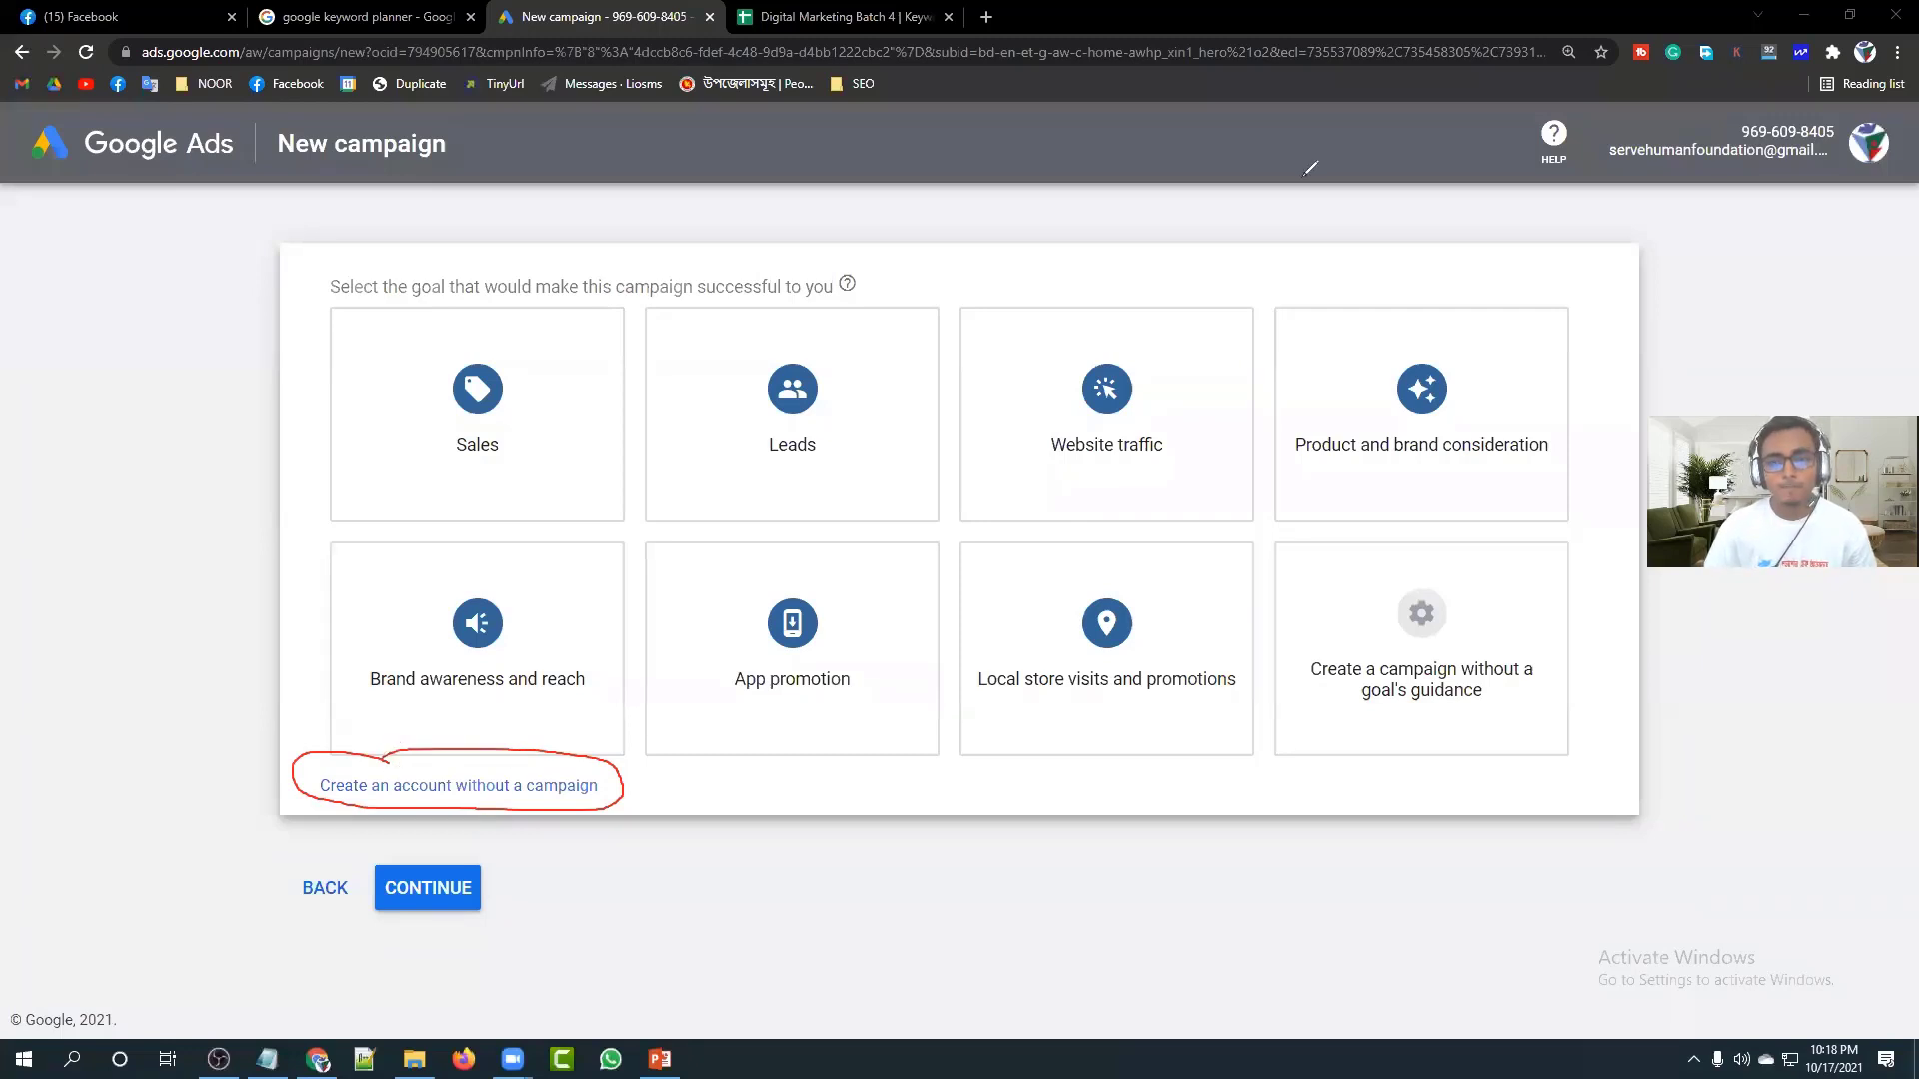
{"action": "key", "text": "Escape"}
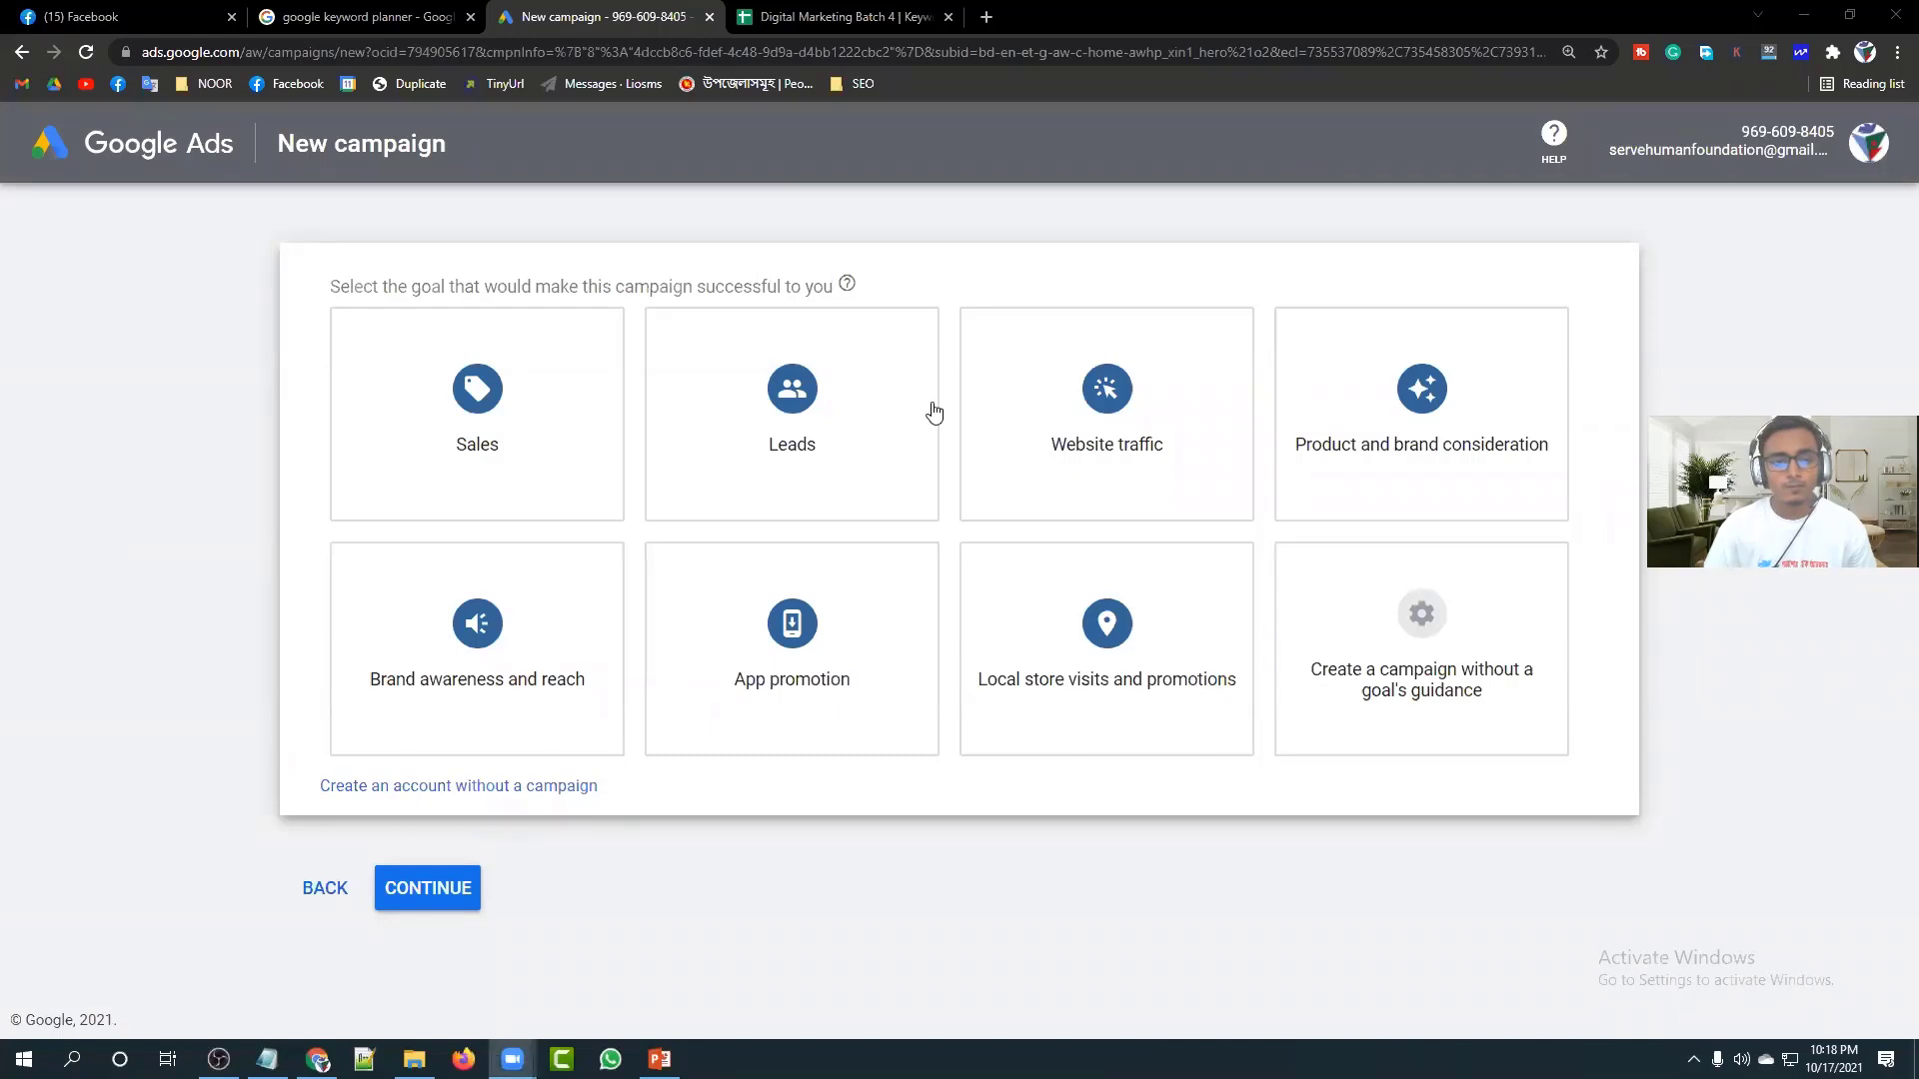
{"action": "left_click", "coordinate": [476, 788]}
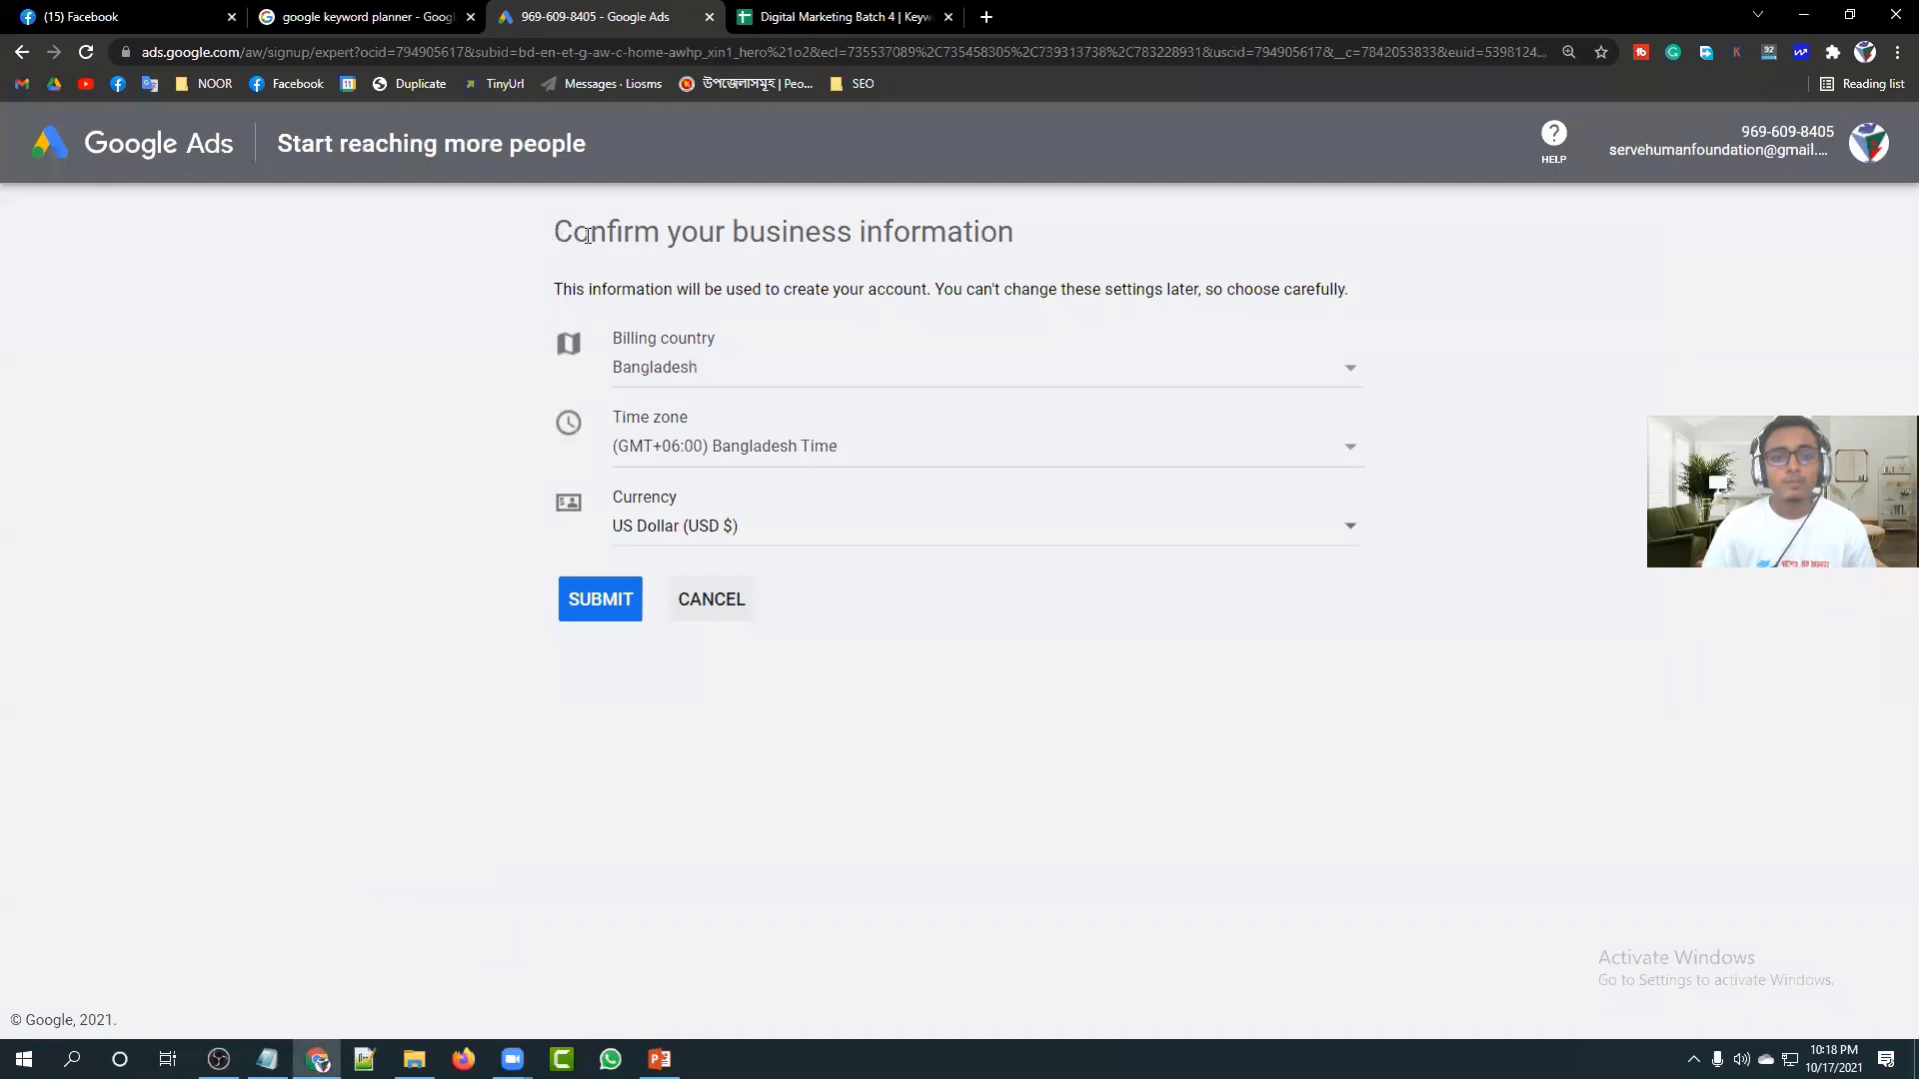
Submit the business information with Bangladesh, Bangladesh Time and US Dollar, open the account overview and dismiss the custom dashboards notice.
{"action": "left_click_drag", "start_coordinate": [588, 236], "coordinate": [1014, 236]}
{"action": "left_click", "coordinate": [1013, 236]}
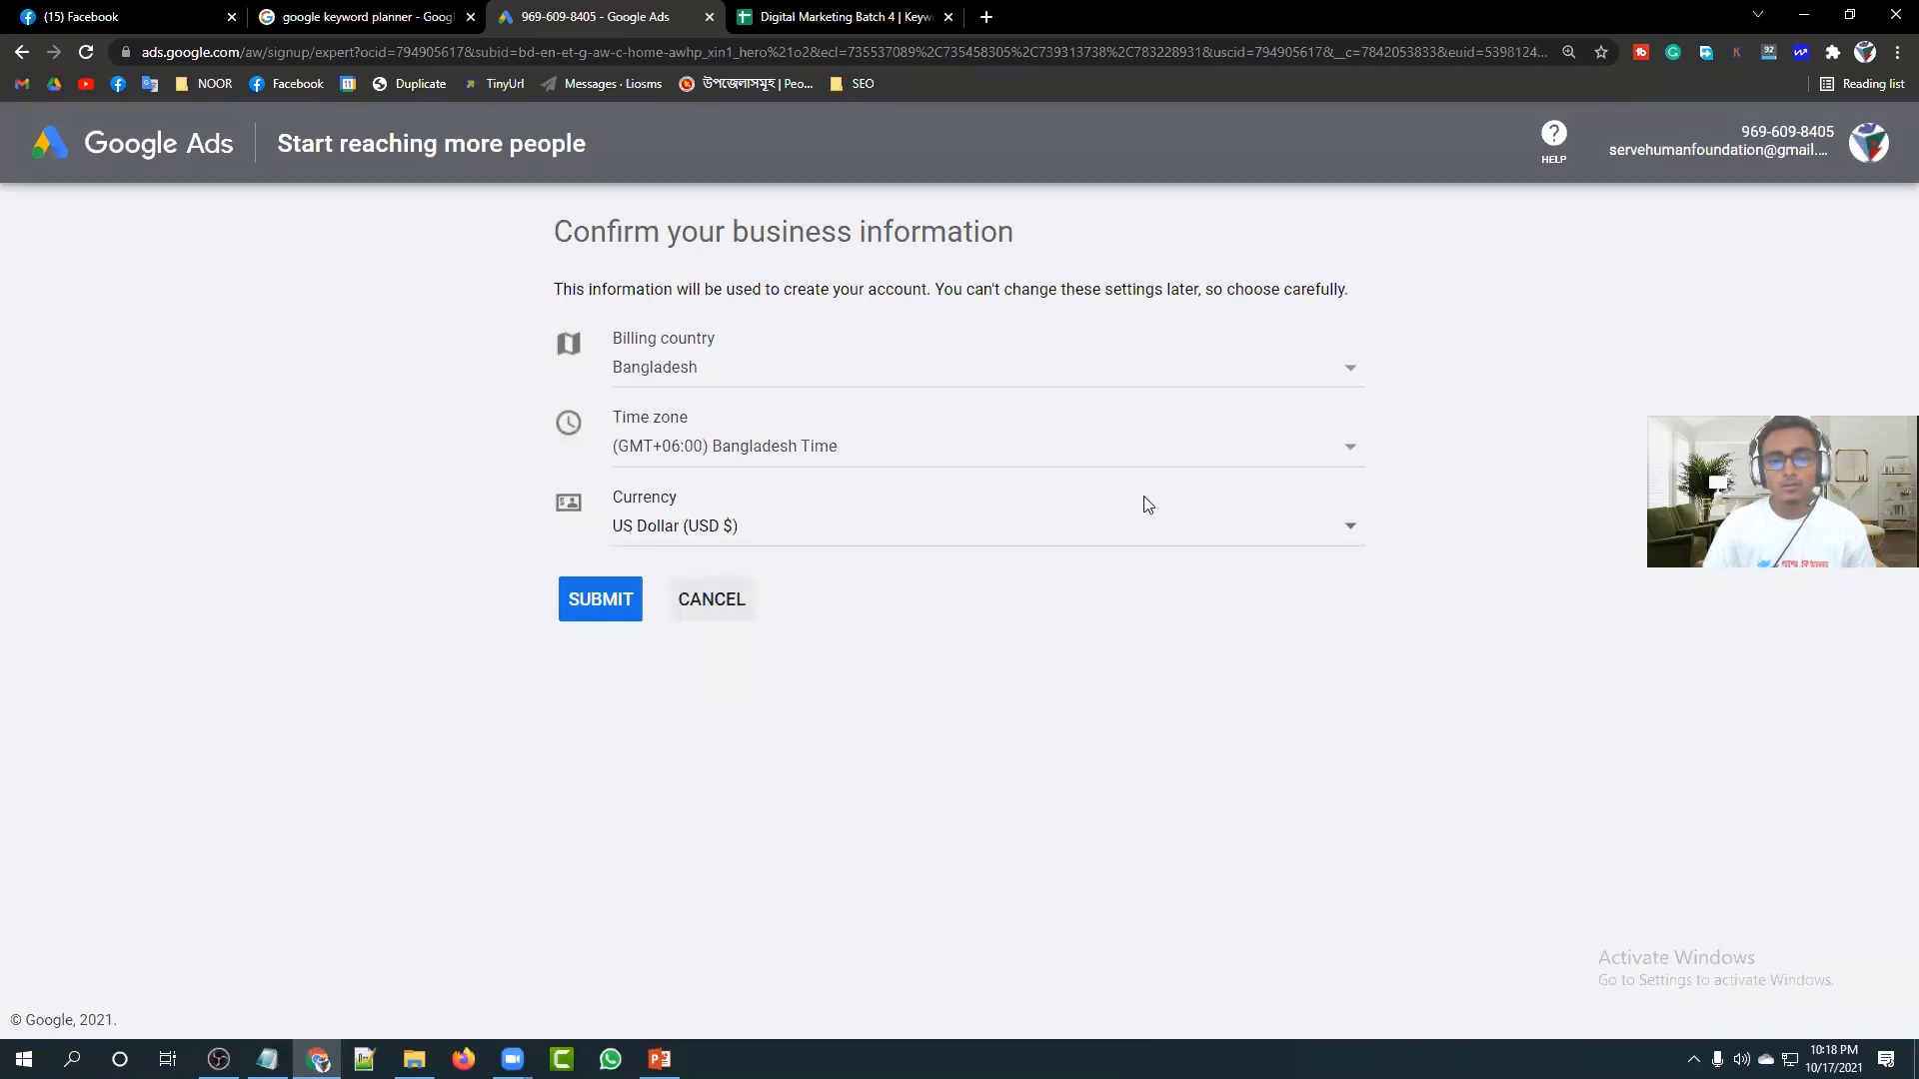
{"action": "left_click", "coordinate": [607, 601]}
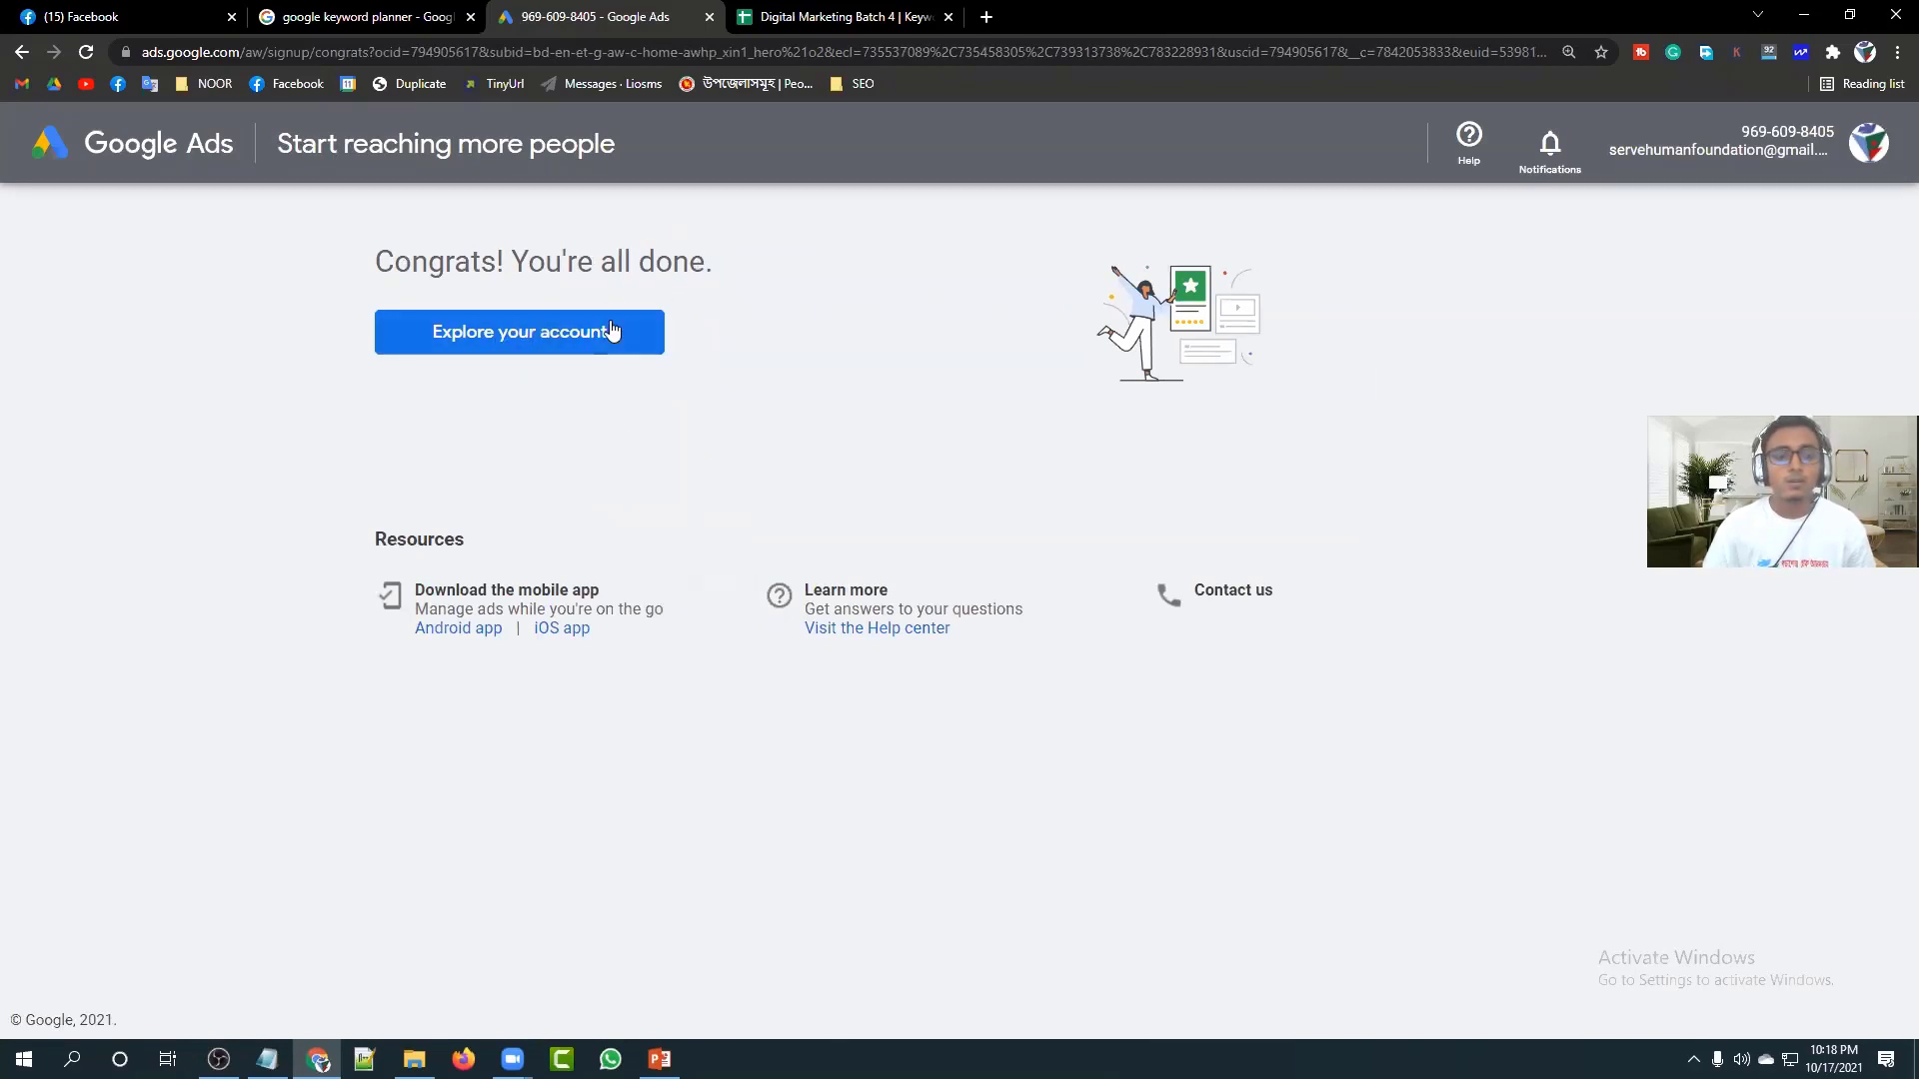
{"action": "left_click", "coordinate": [555, 334]}
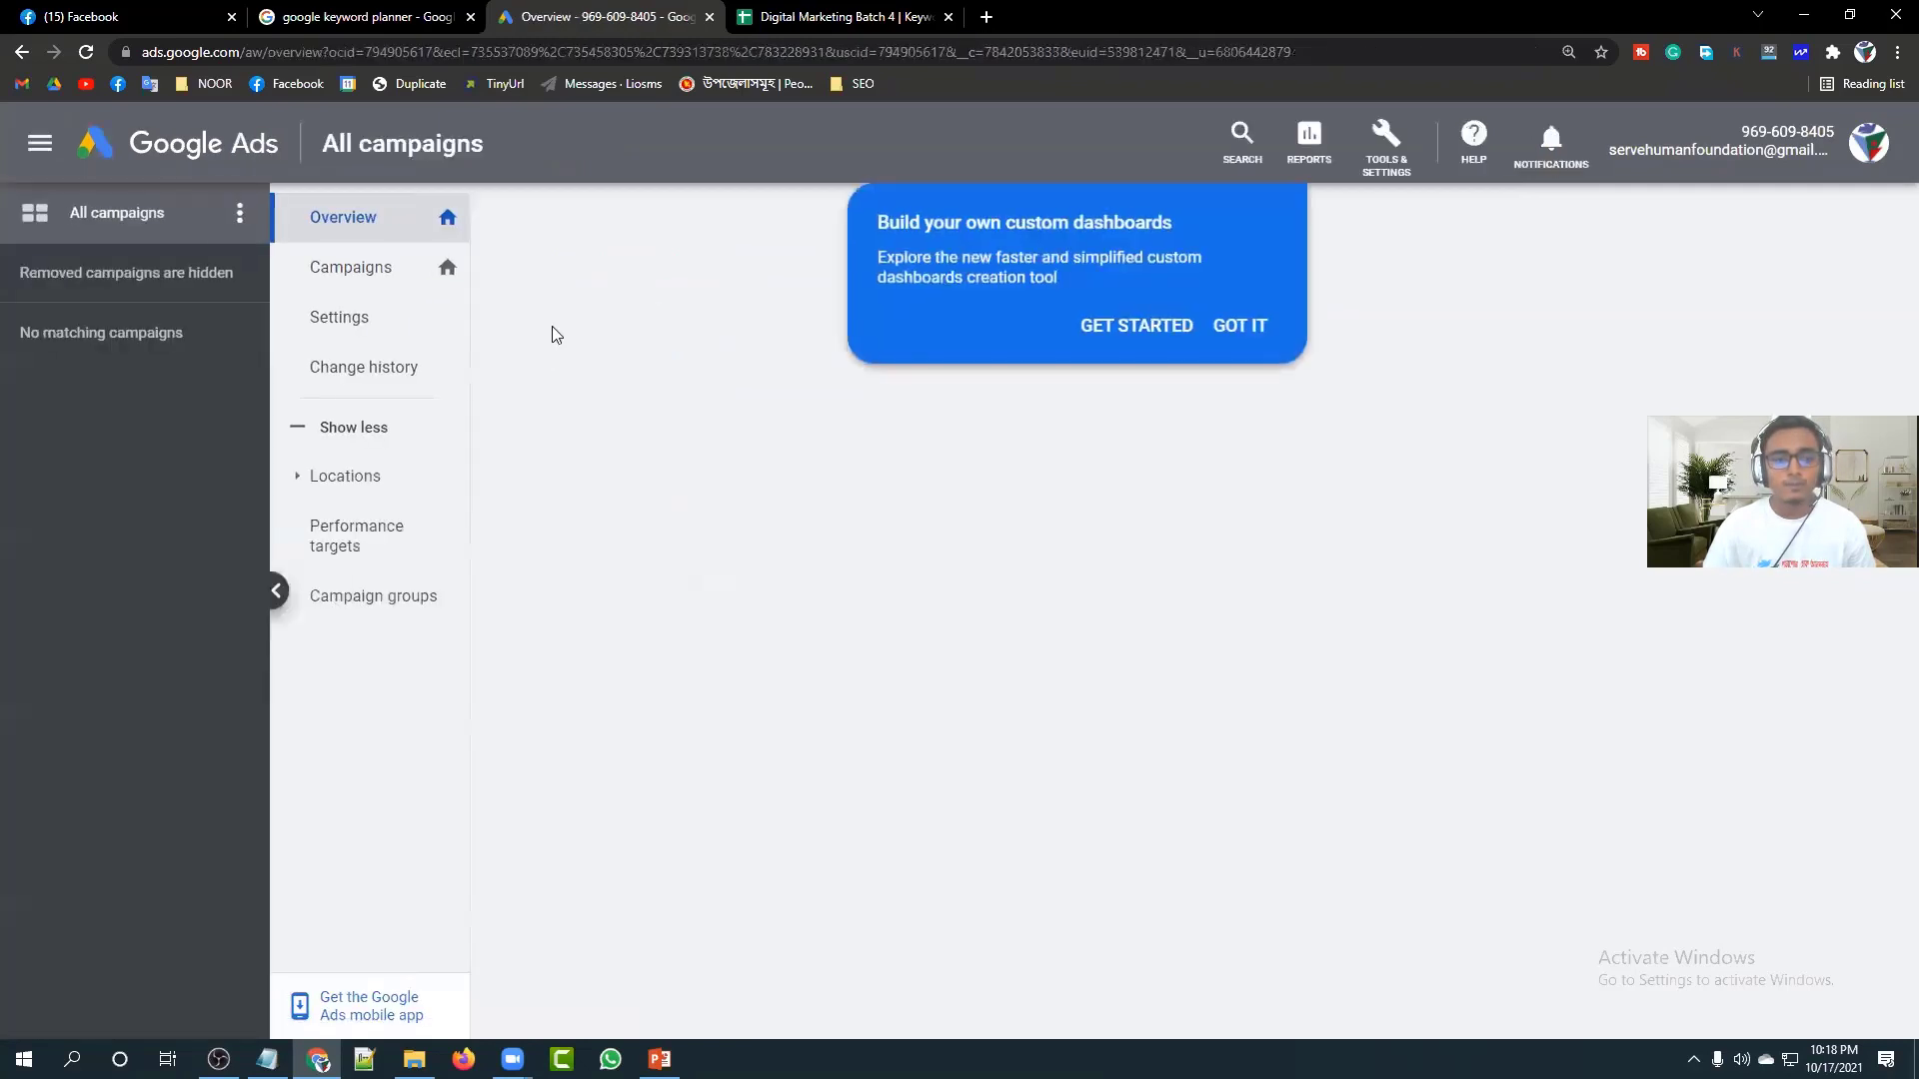
{"action": "left_click", "coordinate": [1241, 326]}
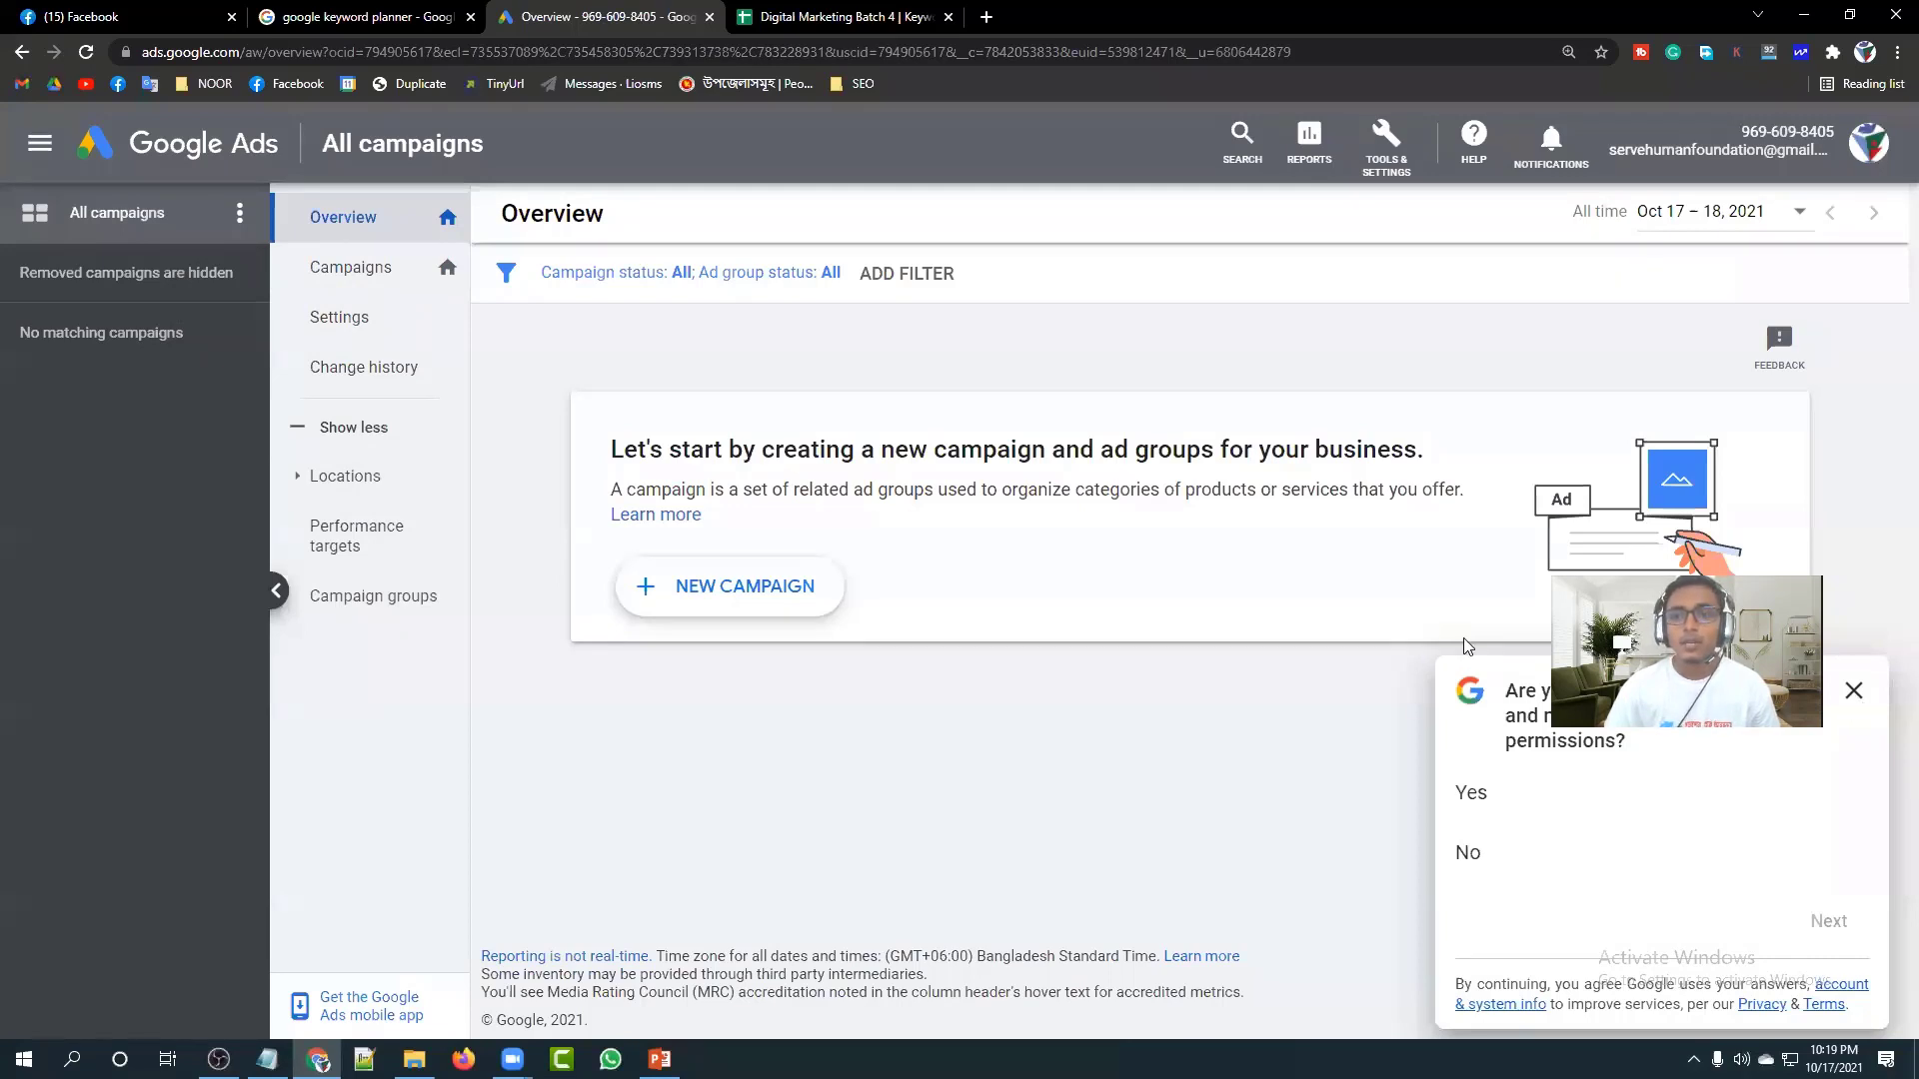
Open Tools & Settings and number its six categories 1 to 6 with the drawing pen, from Planning through Billing.
{"action": "mouse_move", "coordinate": [1375, 245]}
{"action": "left_mouse_down"}
{"action": "mouse_move", "coordinate": [1341, 148]}
{"action": "mouse_move", "coordinate": [1401, 98]}
{"action": "mouse_move", "coordinate": [1433, 126]}
{"action": "mouse_move", "coordinate": [1428, 207]}
{"action": "mouse_move", "coordinate": [1366, 234]}
{"action": "mouse_move", "coordinate": [1346, 206]}
{"action": "mouse_move", "coordinate": [1366, 98]}
{"action": "mouse_move", "coordinate": [1420, 97]}
{"action": "mouse_move", "coordinate": [1399, 225]}
{"action": "mouse_move", "coordinate": [1340, 215]}
{"action": "mouse_move", "coordinate": [1340, 125]}
{"action": "left_mouse_up"}
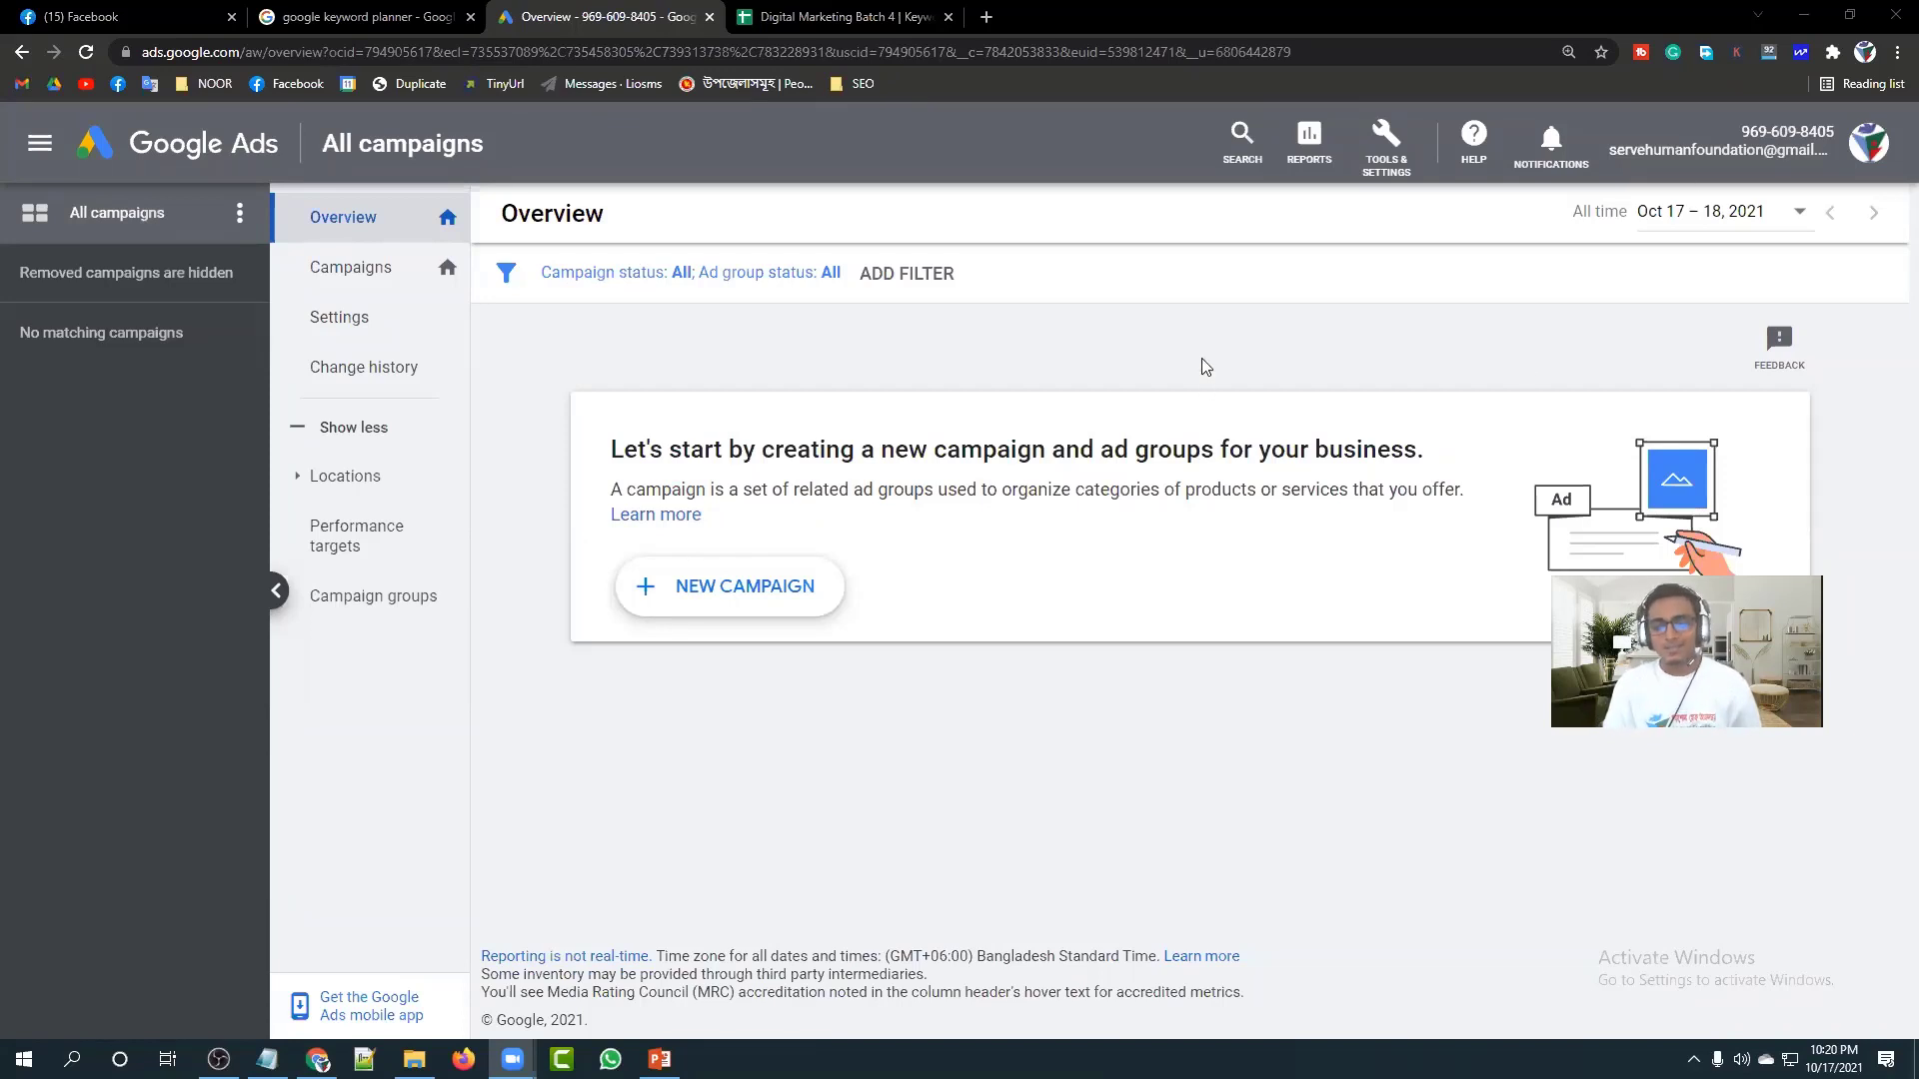
{"action": "left_click", "coordinate": [1399, 130]}
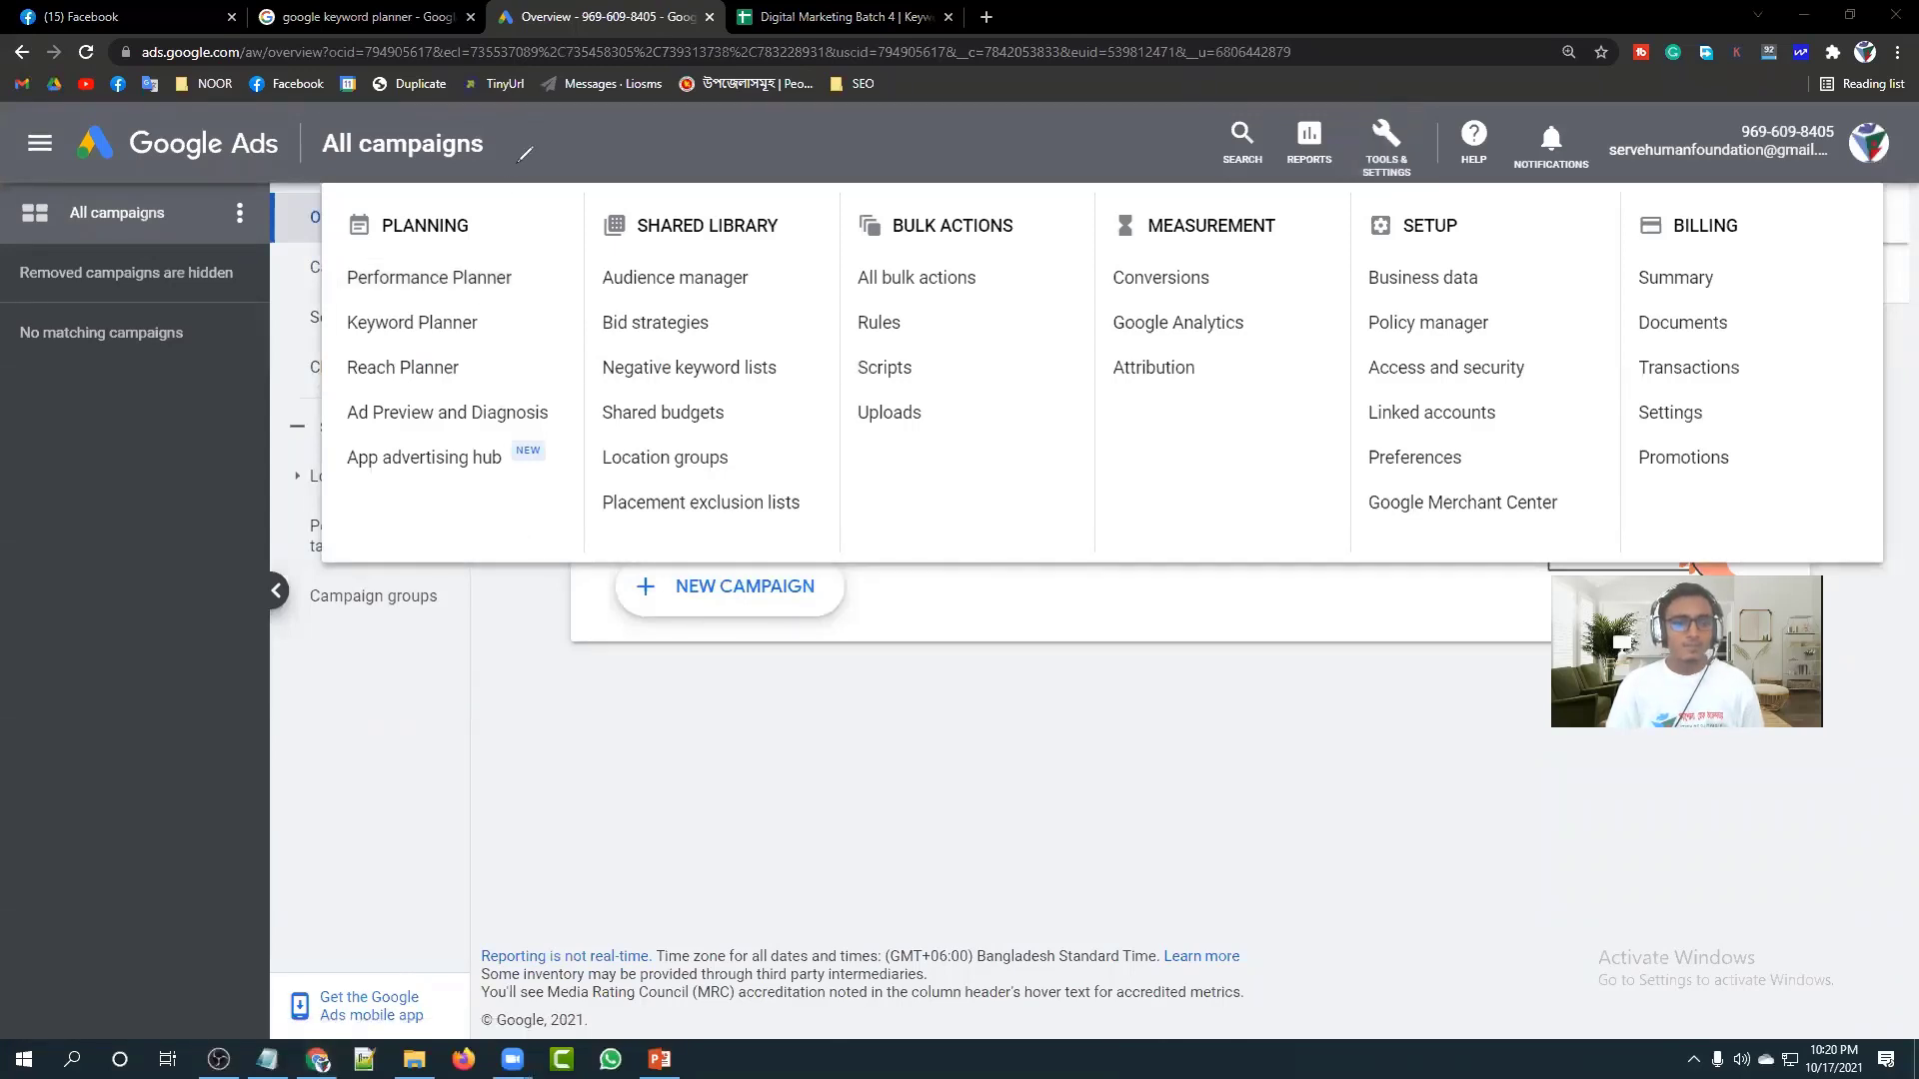
{"action": "left_click_drag", "start_coordinate": [516, 162], "coordinate": [513, 233]}
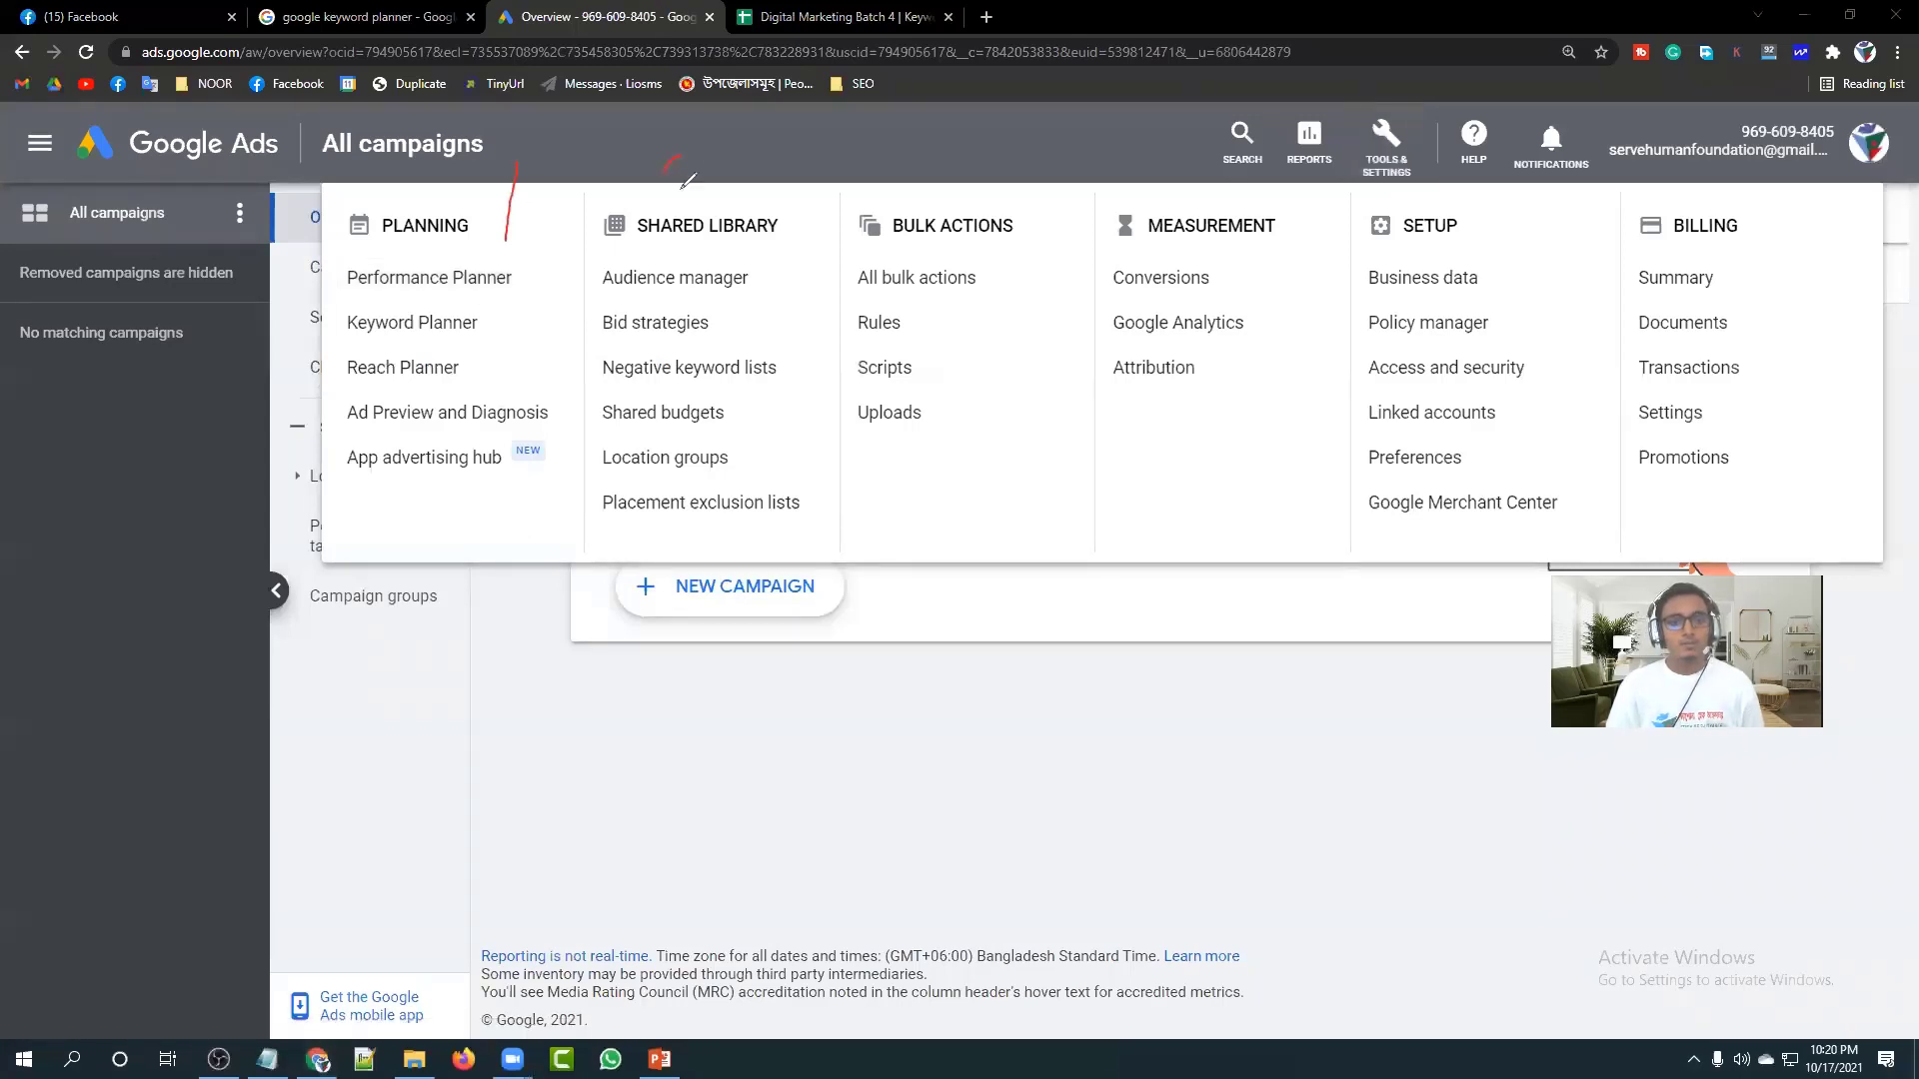
{"action": "left_click_drag", "start_coordinate": [665, 168], "coordinate": [757, 204]}
{"action": "mouse_move", "coordinate": [892, 170]}
{"action": "left_mouse_down"}
{"action": "mouse_move", "coordinate": [938, 190]}
{"action": "mouse_move", "coordinate": [904, 210]}
{"action": "left_mouse_up"}
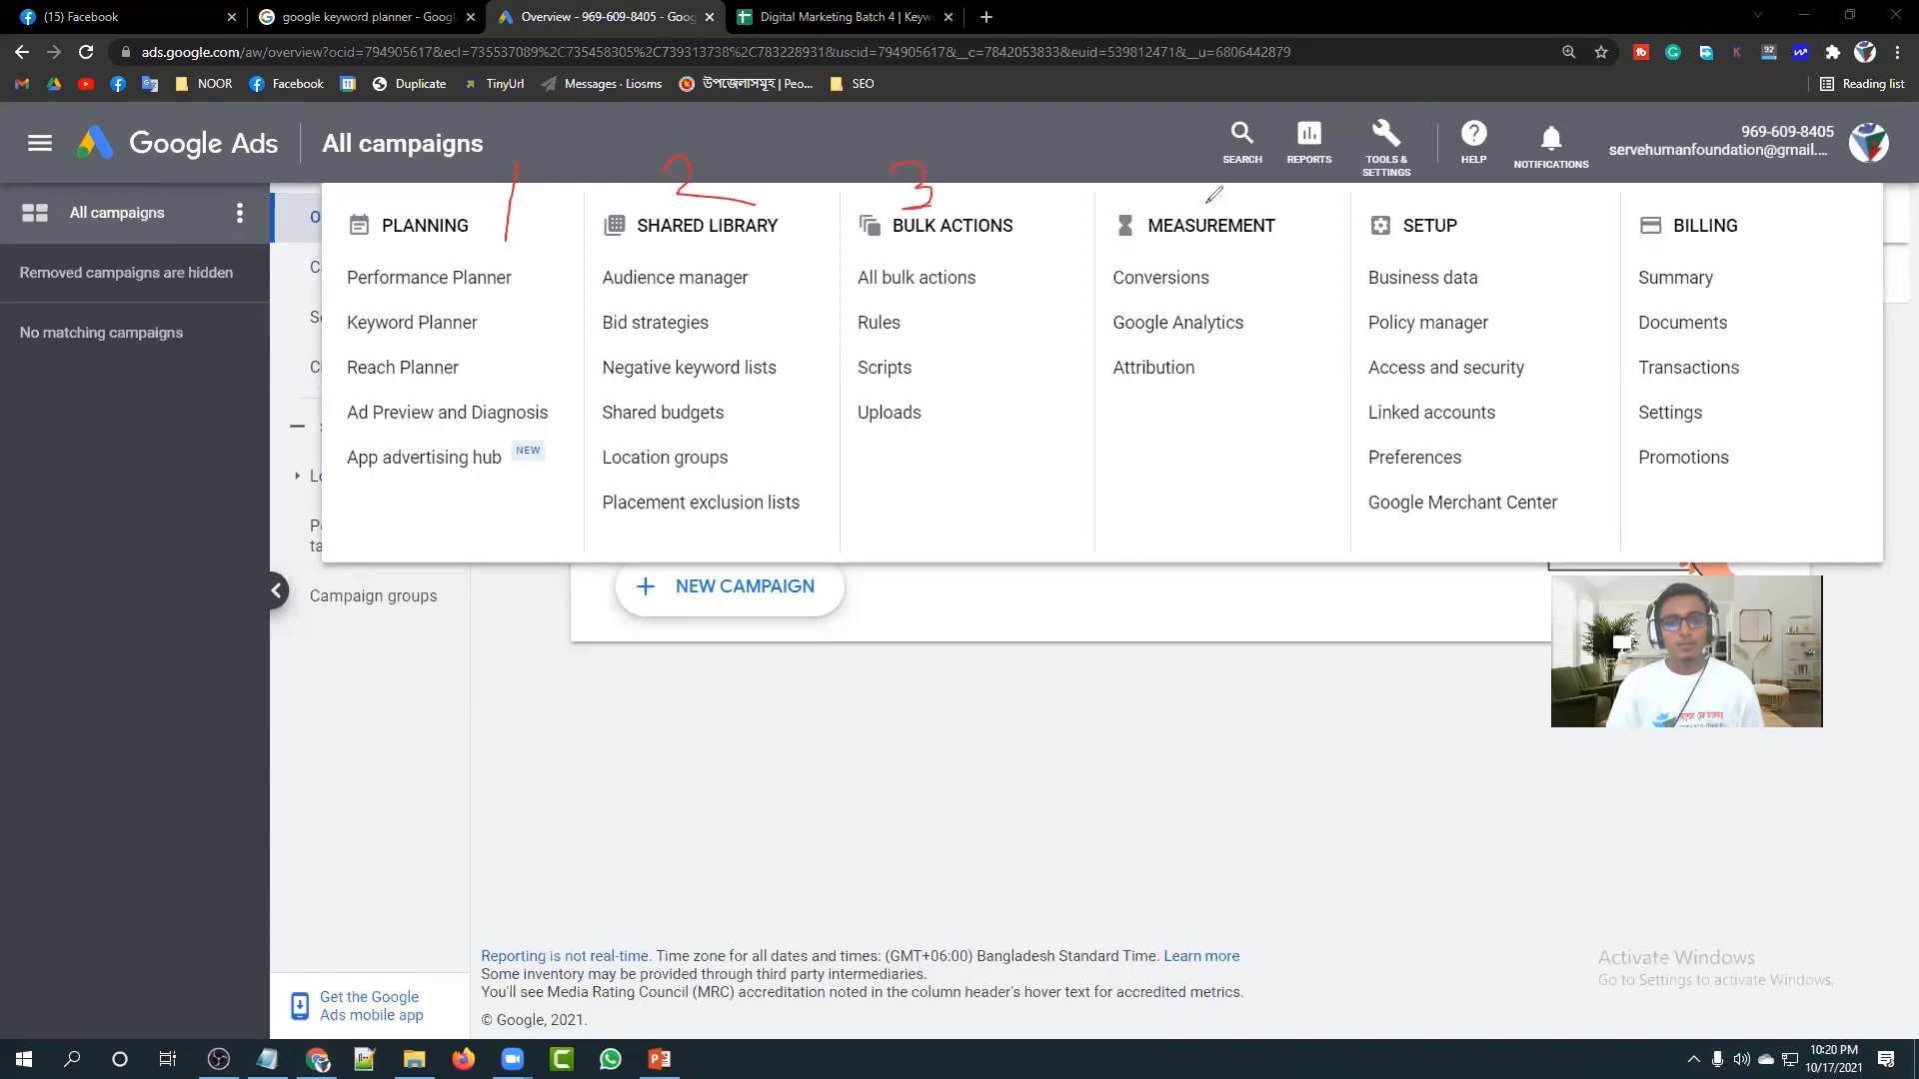
{"action": "left_click_drag", "start_coordinate": [1196, 166], "coordinate": [1207, 210]}
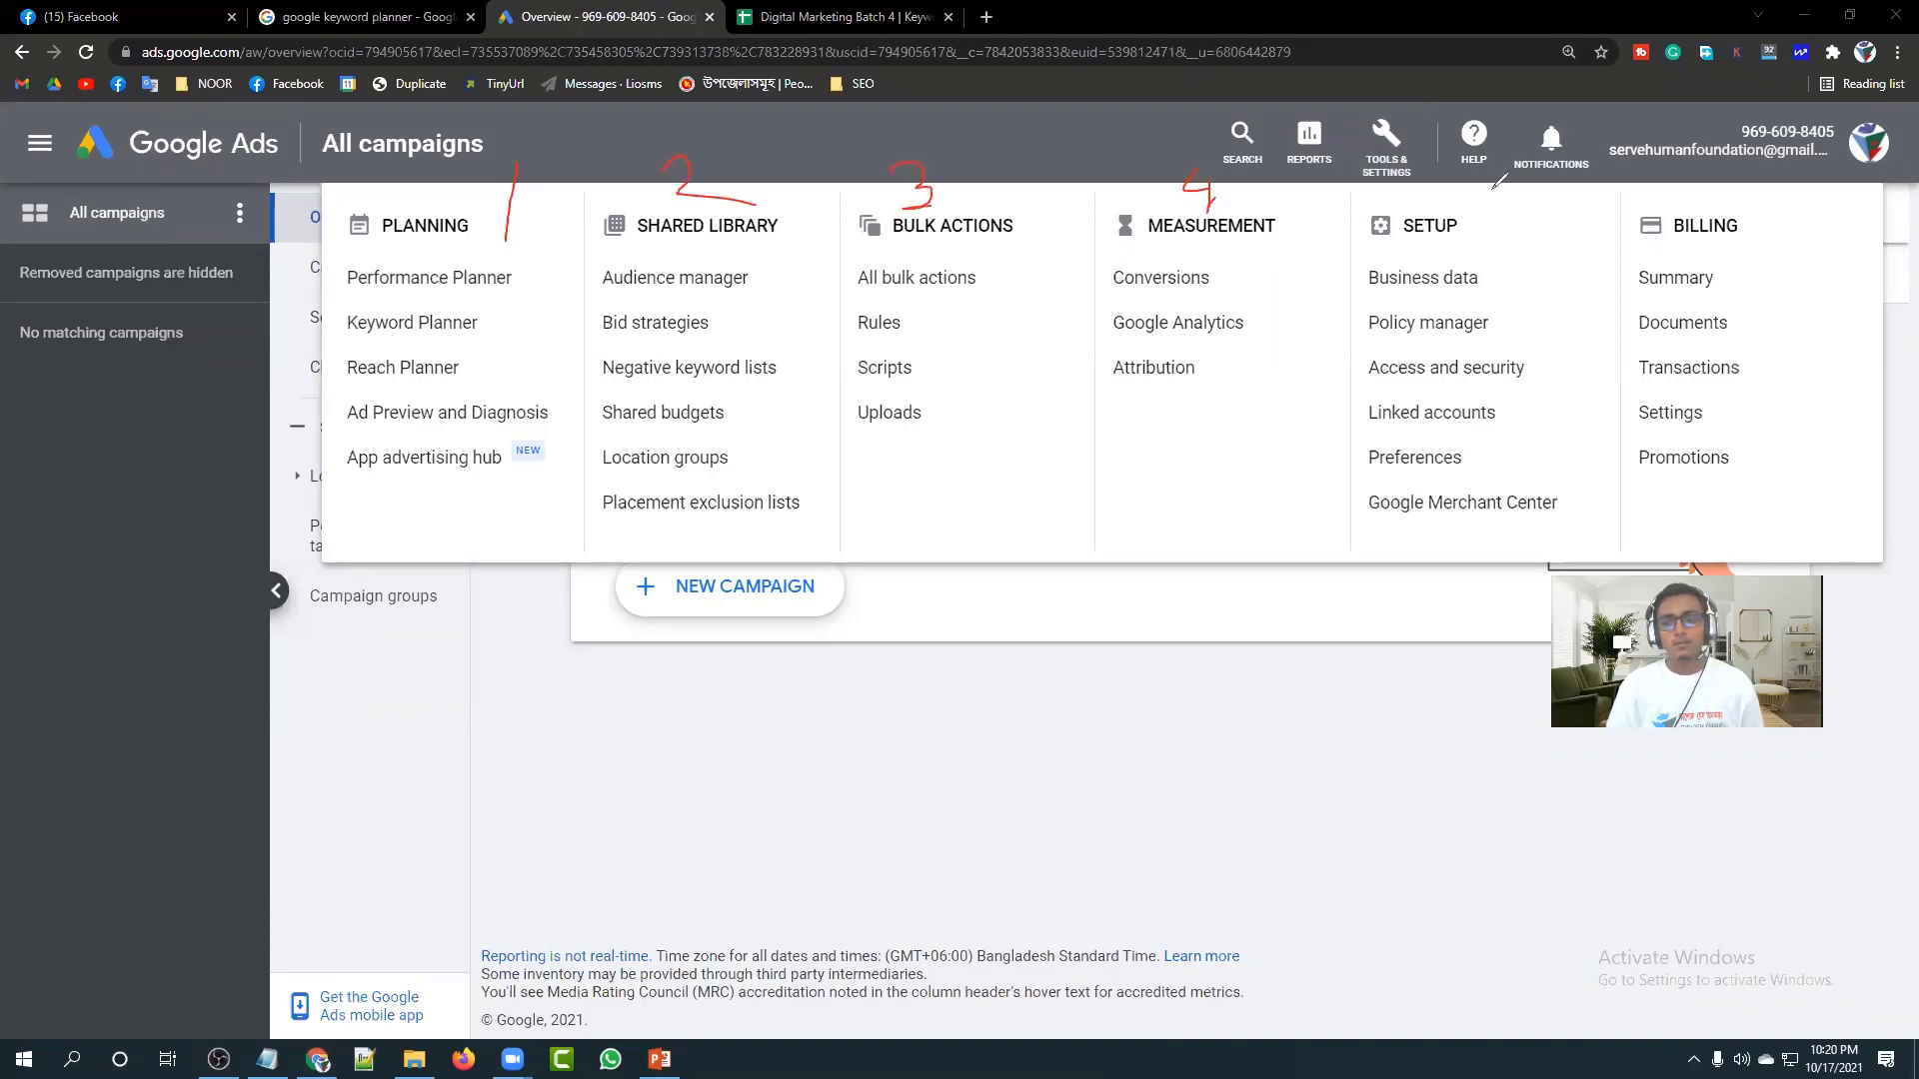
{"action": "mouse_move", "coordinate": [1502, 192]}
{"action": "left_mouse_down"}
{"action": "mouse_move", "coordinate": [1518, 232]}
{"action": "mouse_move", "coordinate": [1501, 239]}
{"action": "mouse_move", "coordinate": [1564, 183]}
{"action": "left_mouse_up"}
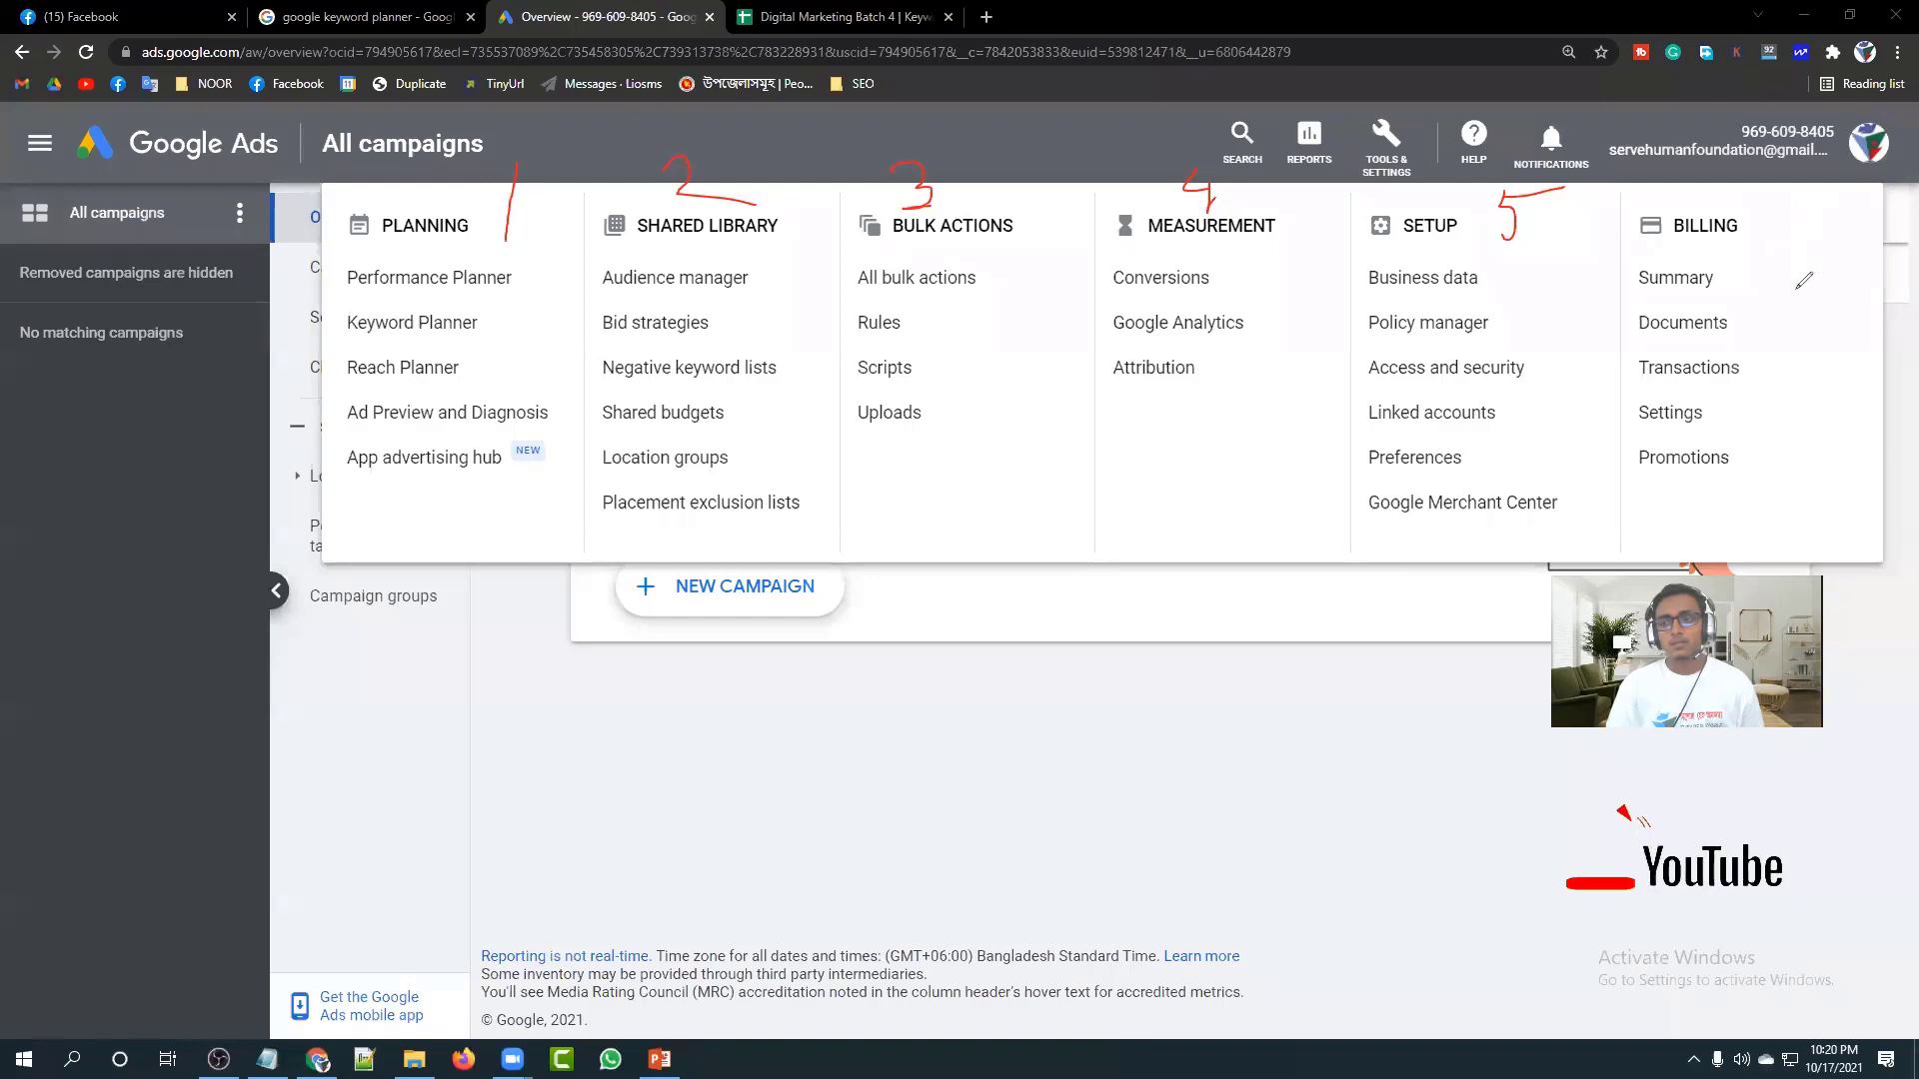
{"action": "mouse_move", "coordinate": [1805, 222]}
{"action": "left_mouse_down"}
{"action": "mouse_move", "coordinate": [1821, 272]}
{"action": "mouse_move", "coordinate": [1781, 264]}
{"action": "left_mouse_up"}
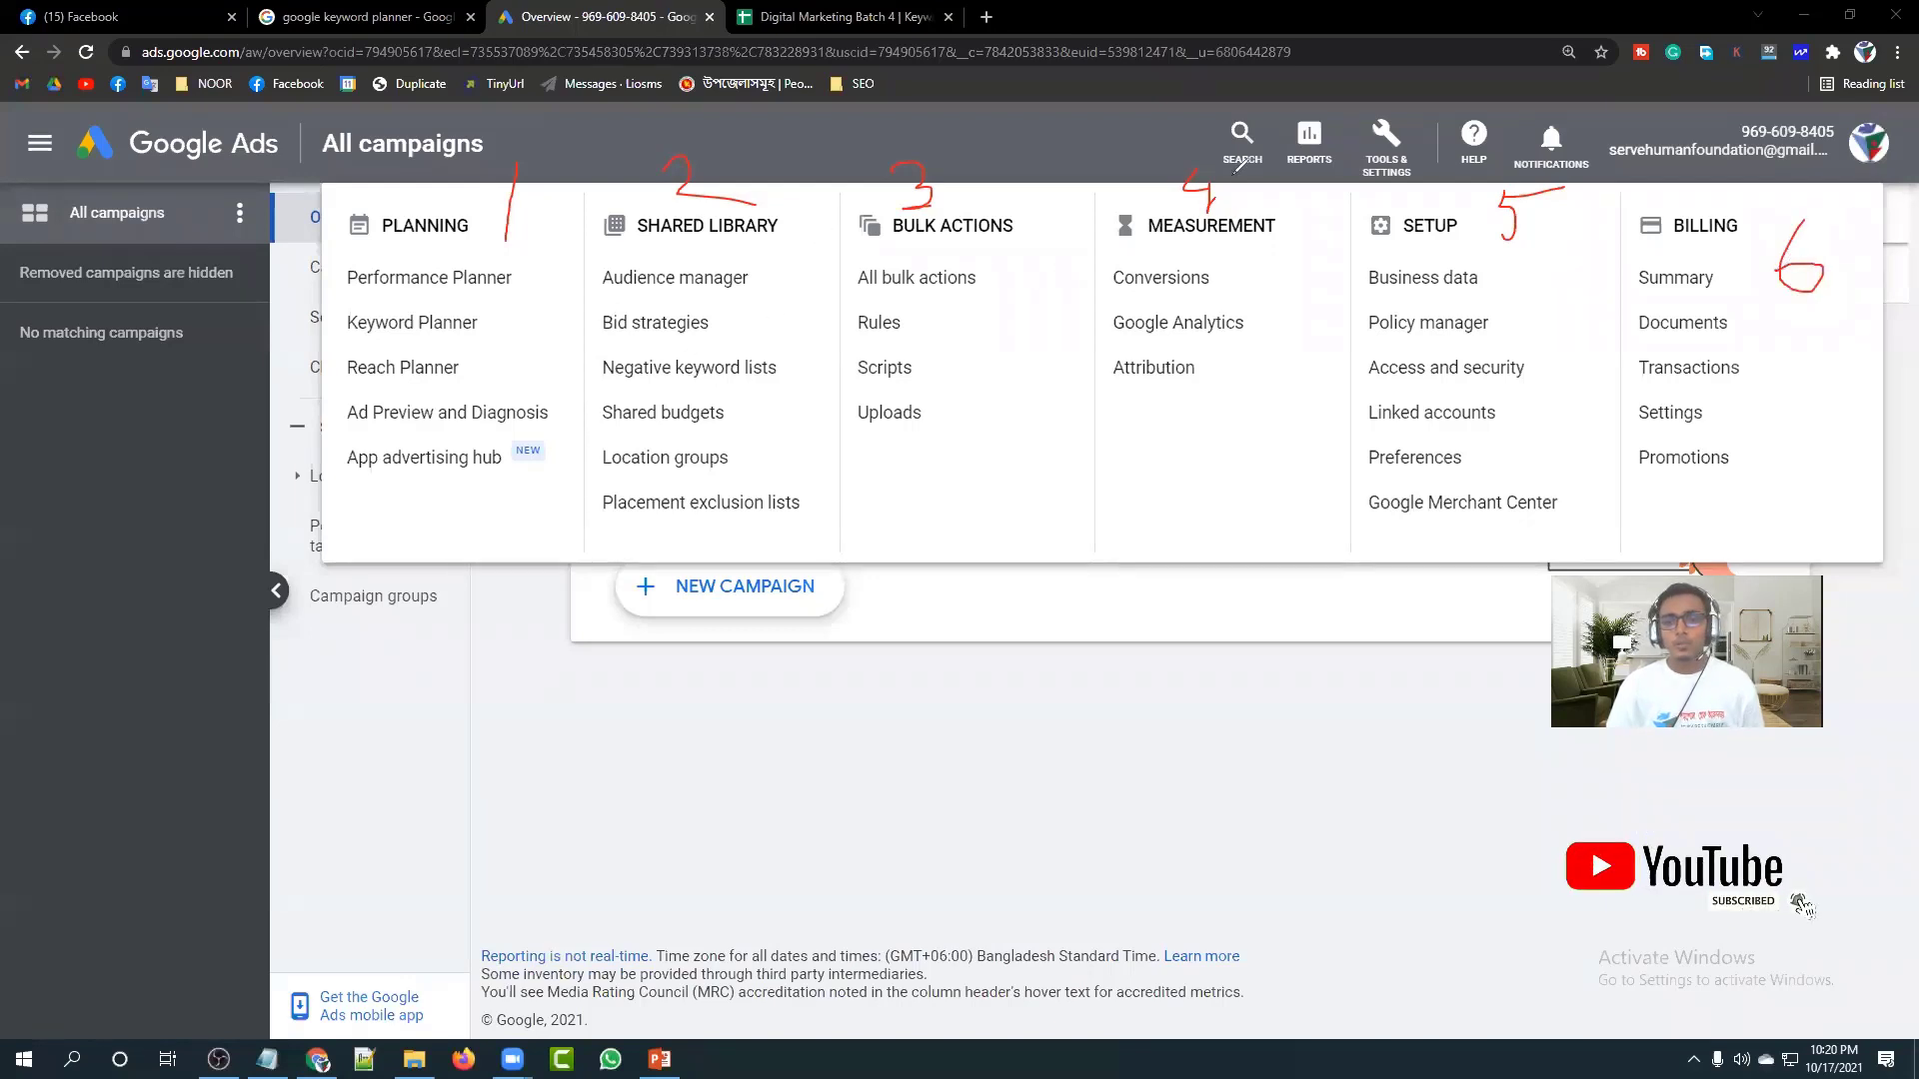
Clear the pen marks from the six categories and open Keyword Planner from the Planning tools.
{"action": "key", "text": "e"}
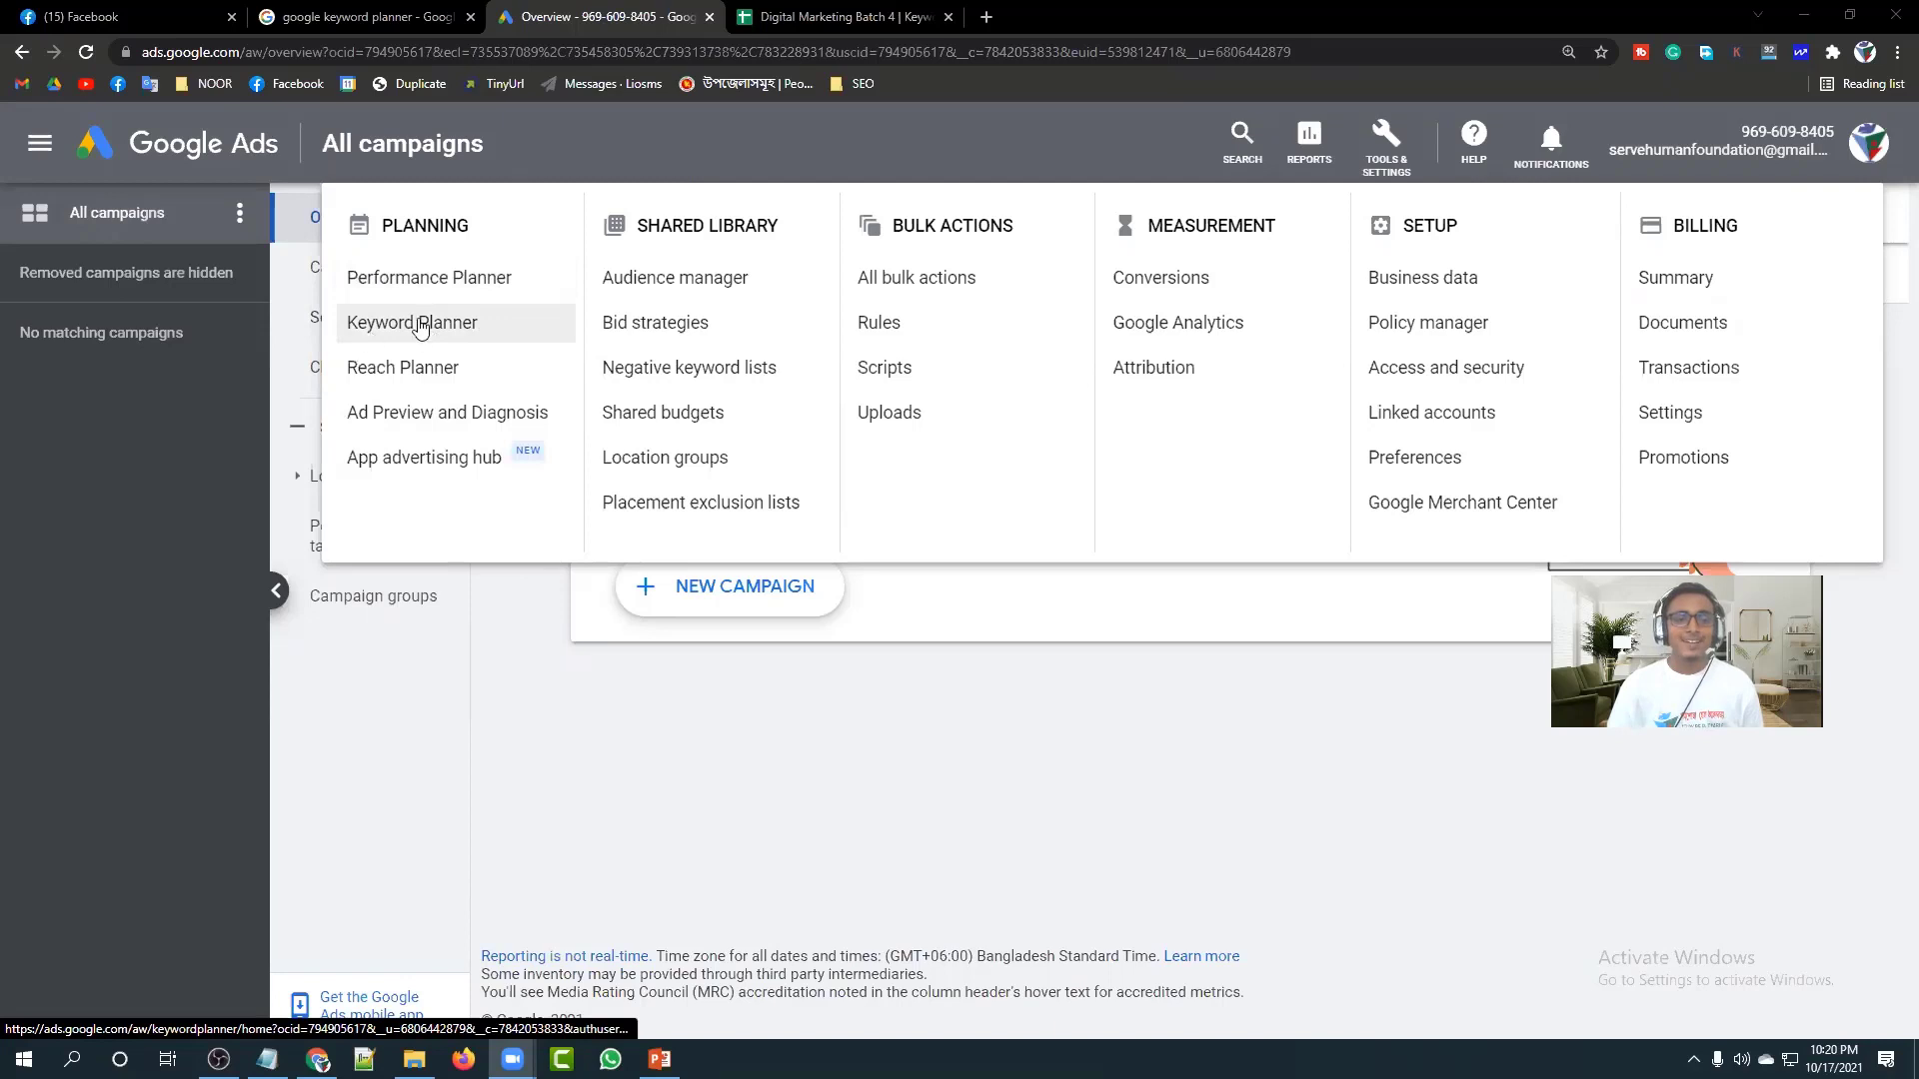
{"action": "left_click", "coordinate": [484, 326]}
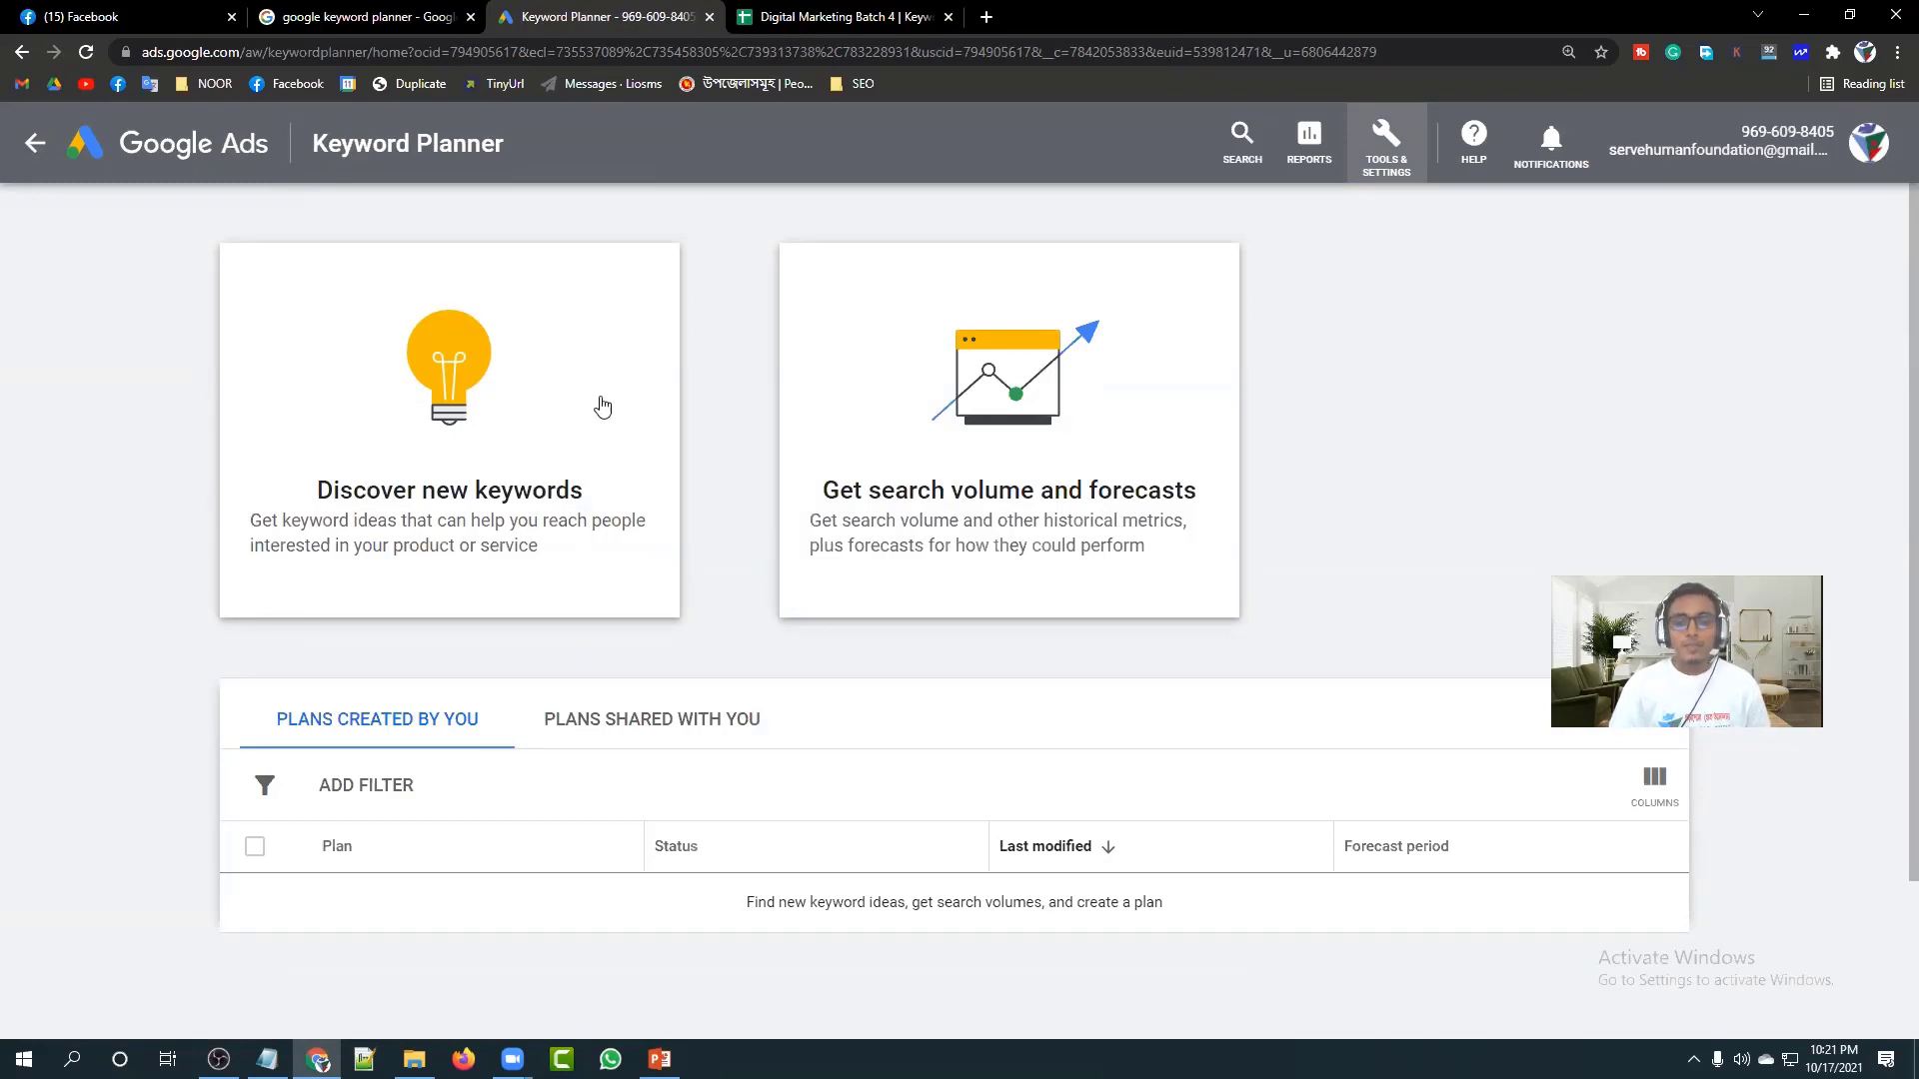
{"action": "scroll", "coordinate": [963, 505], "scroll_direction": "down", "scroll_amount": 2}
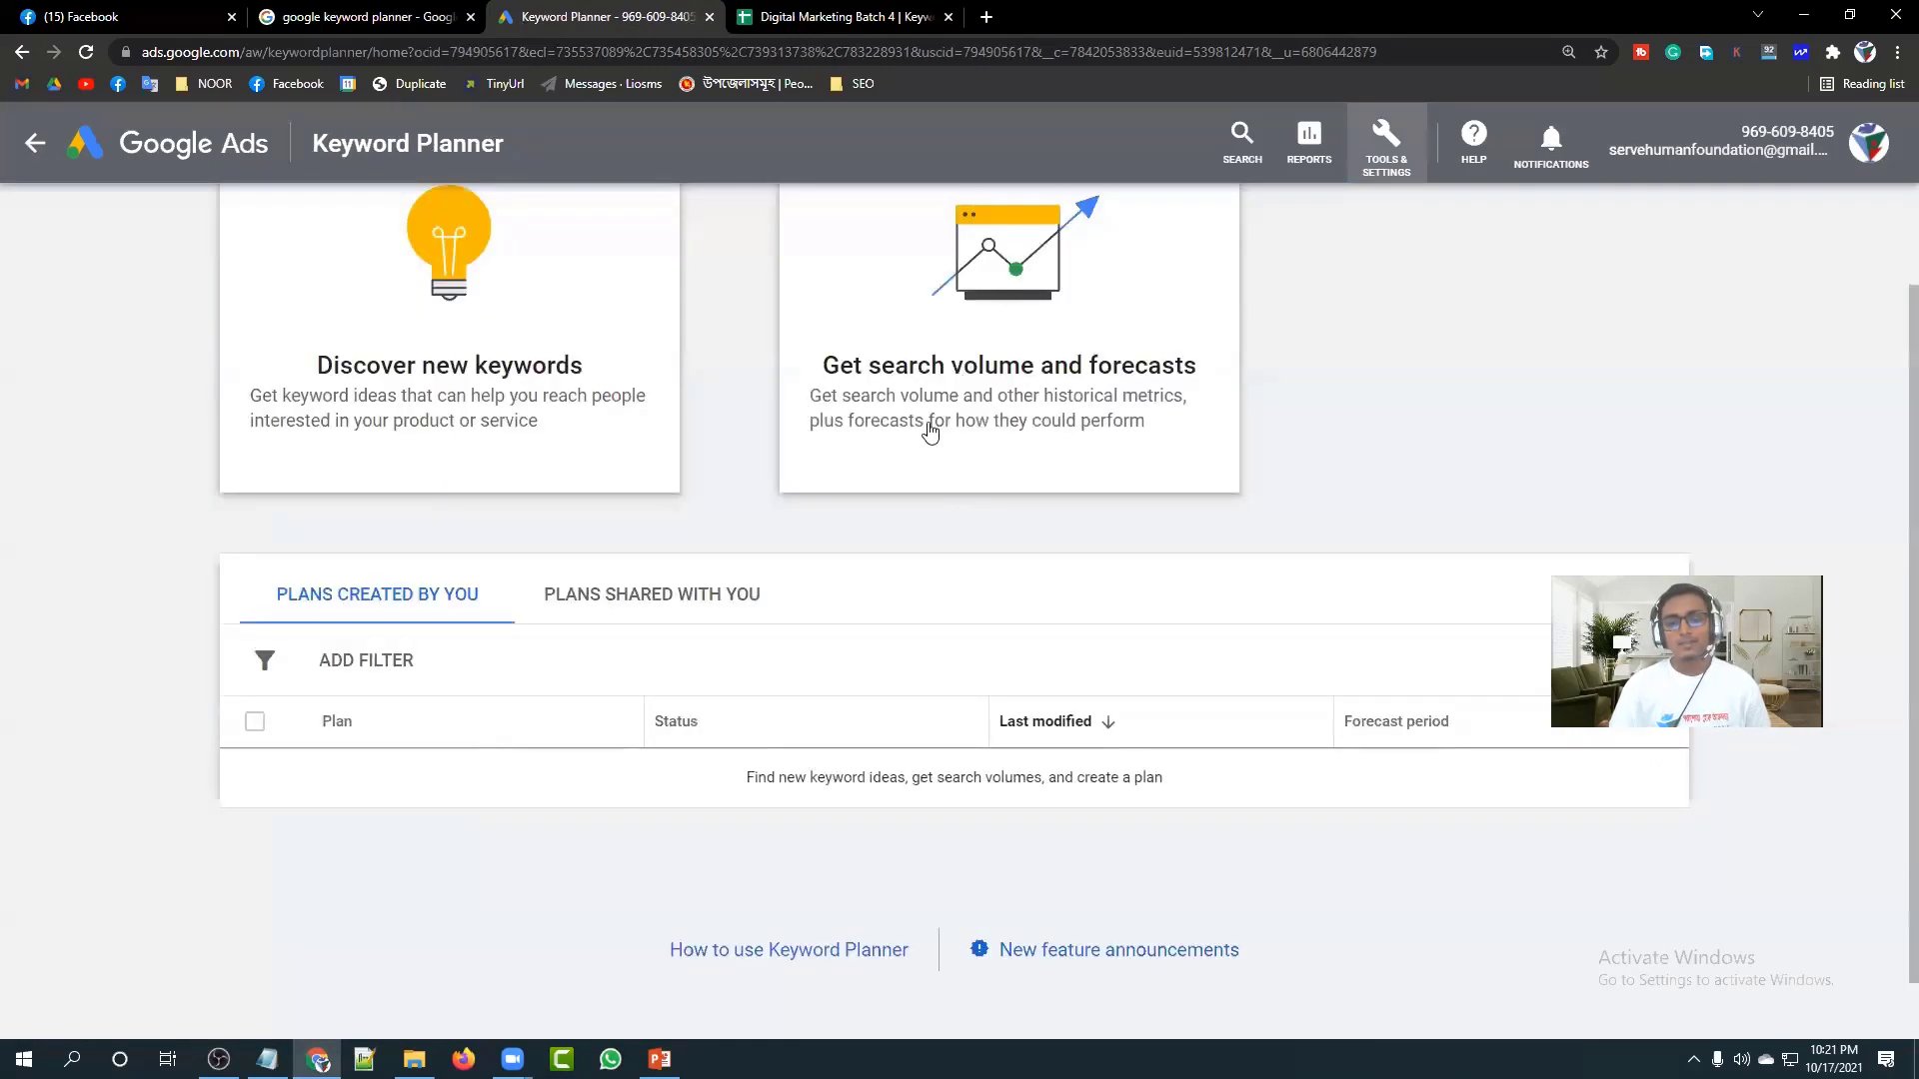
{"action": "scroll", "coordinate": [930, 429], "scroll_direction": "up", "scroll_amount": 2}
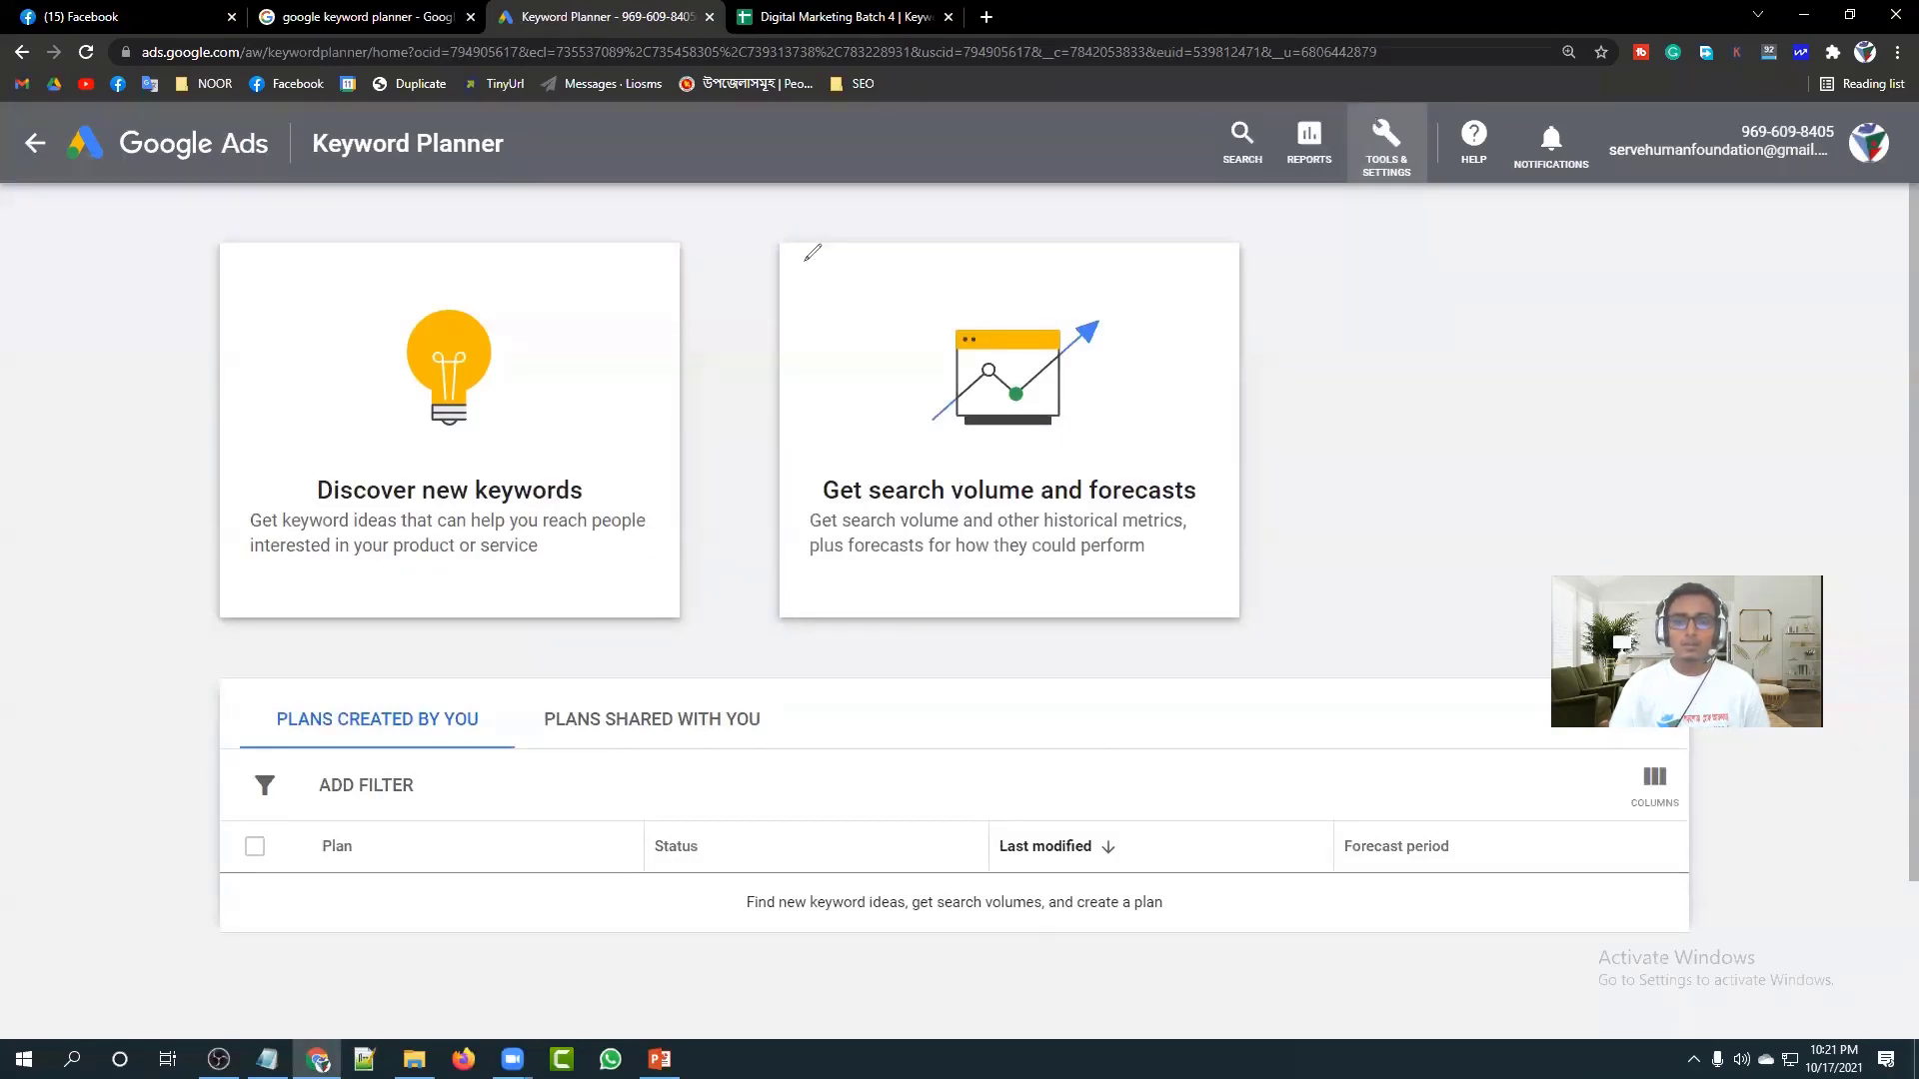
Circle "Get search volume and forecasts" and tick "Discover new keywords" with the drawing pen, then clear both marks.
{"action": "left_click_drag", "start_coordinate": [804, 261], "coordinate": [939, 311]}
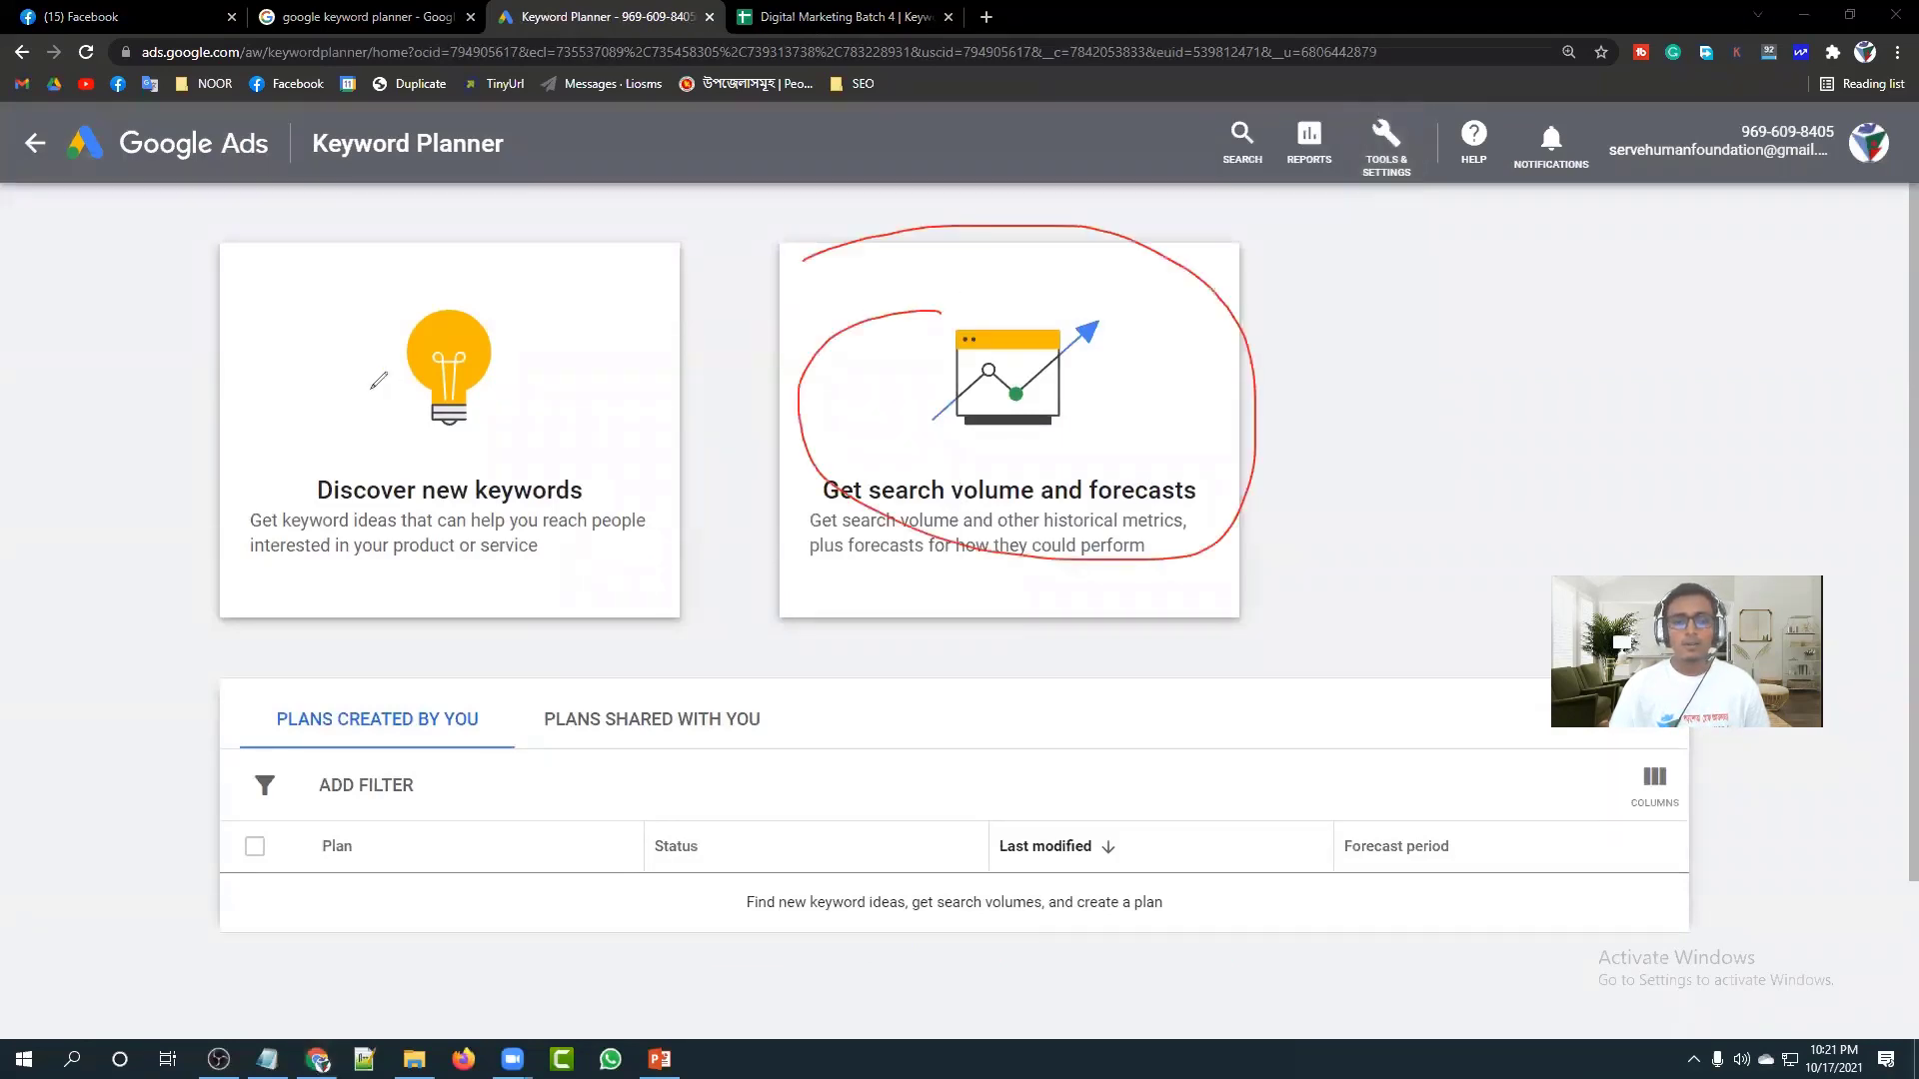
{"action": "mouse_move", "coordinate": [155, 346]}
{"action": "left_mouse_down"}
{"action": "mouse_move", "coordinate": [195, 403]}
{"action": "mouse_move", "coordinate": [400, 305]}
{"action": "left_mouse_up"}
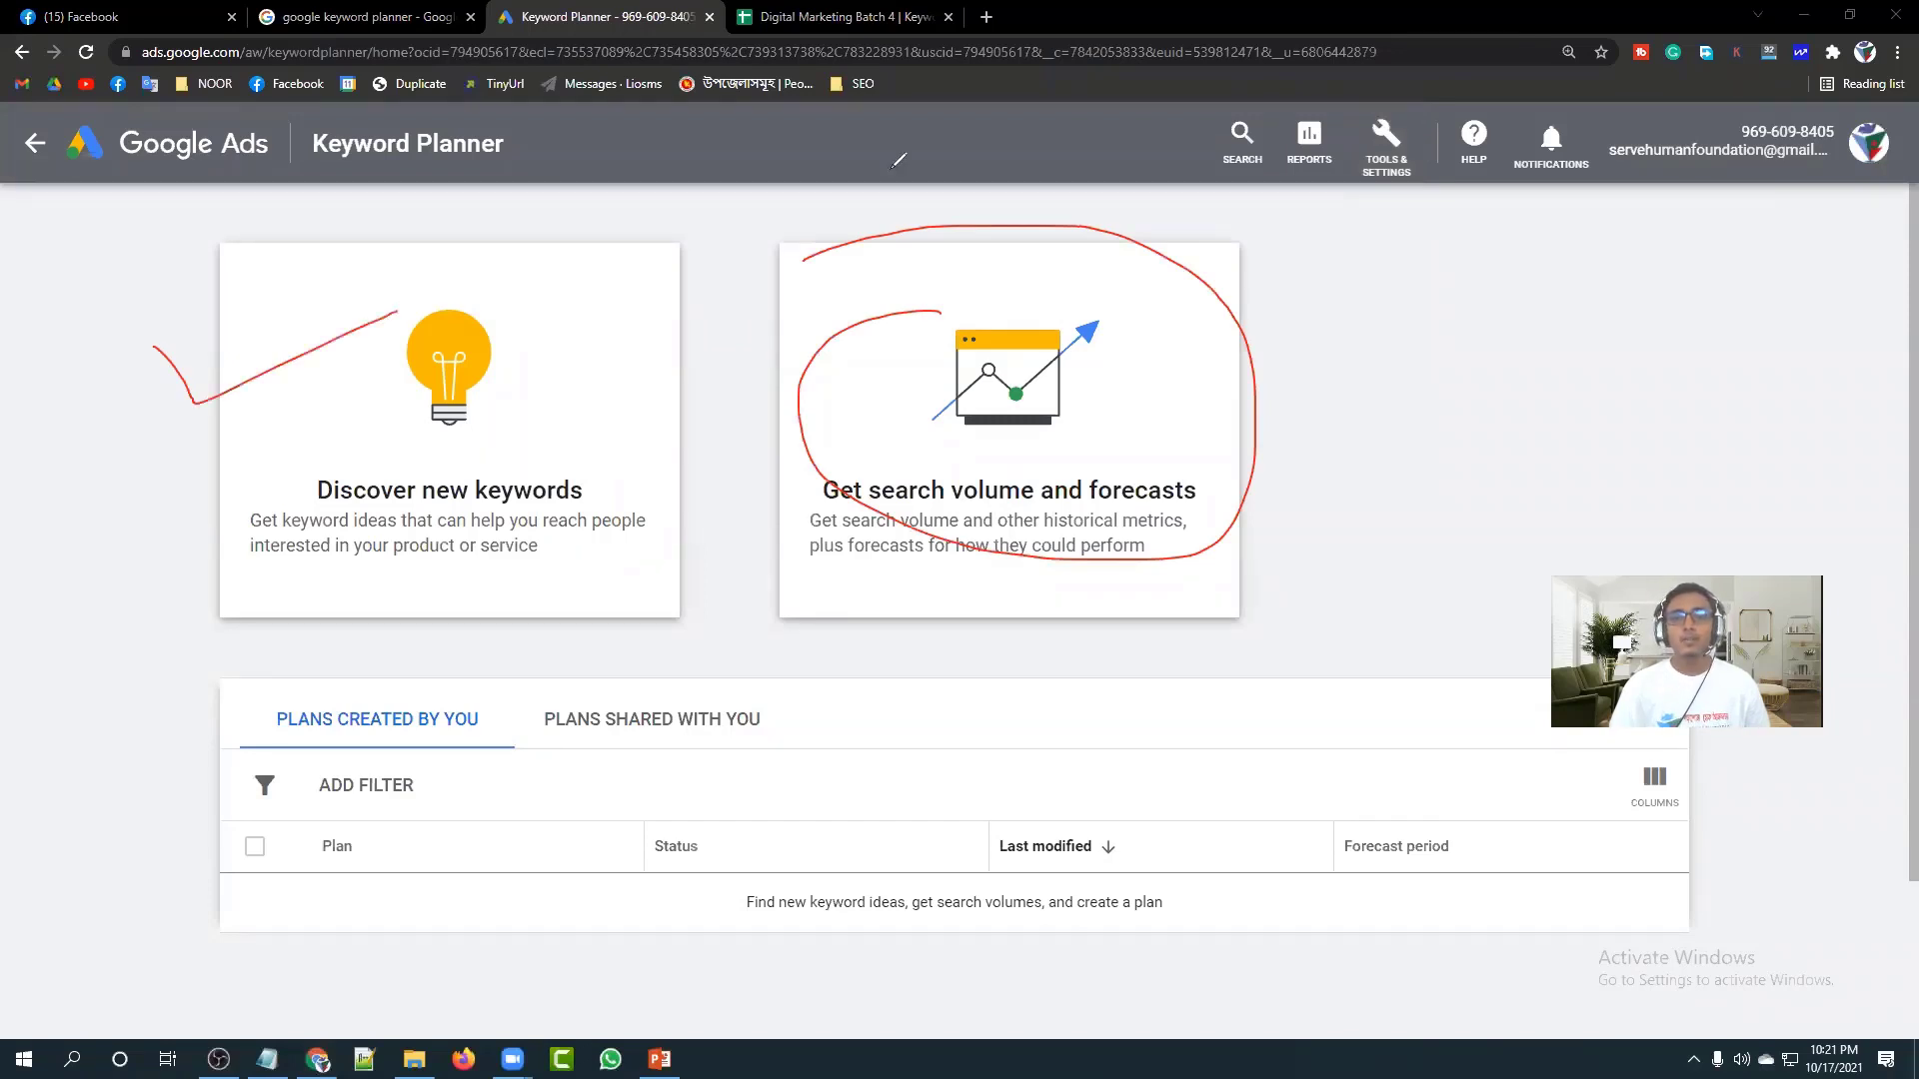
{"action": "key", "text": "e"}
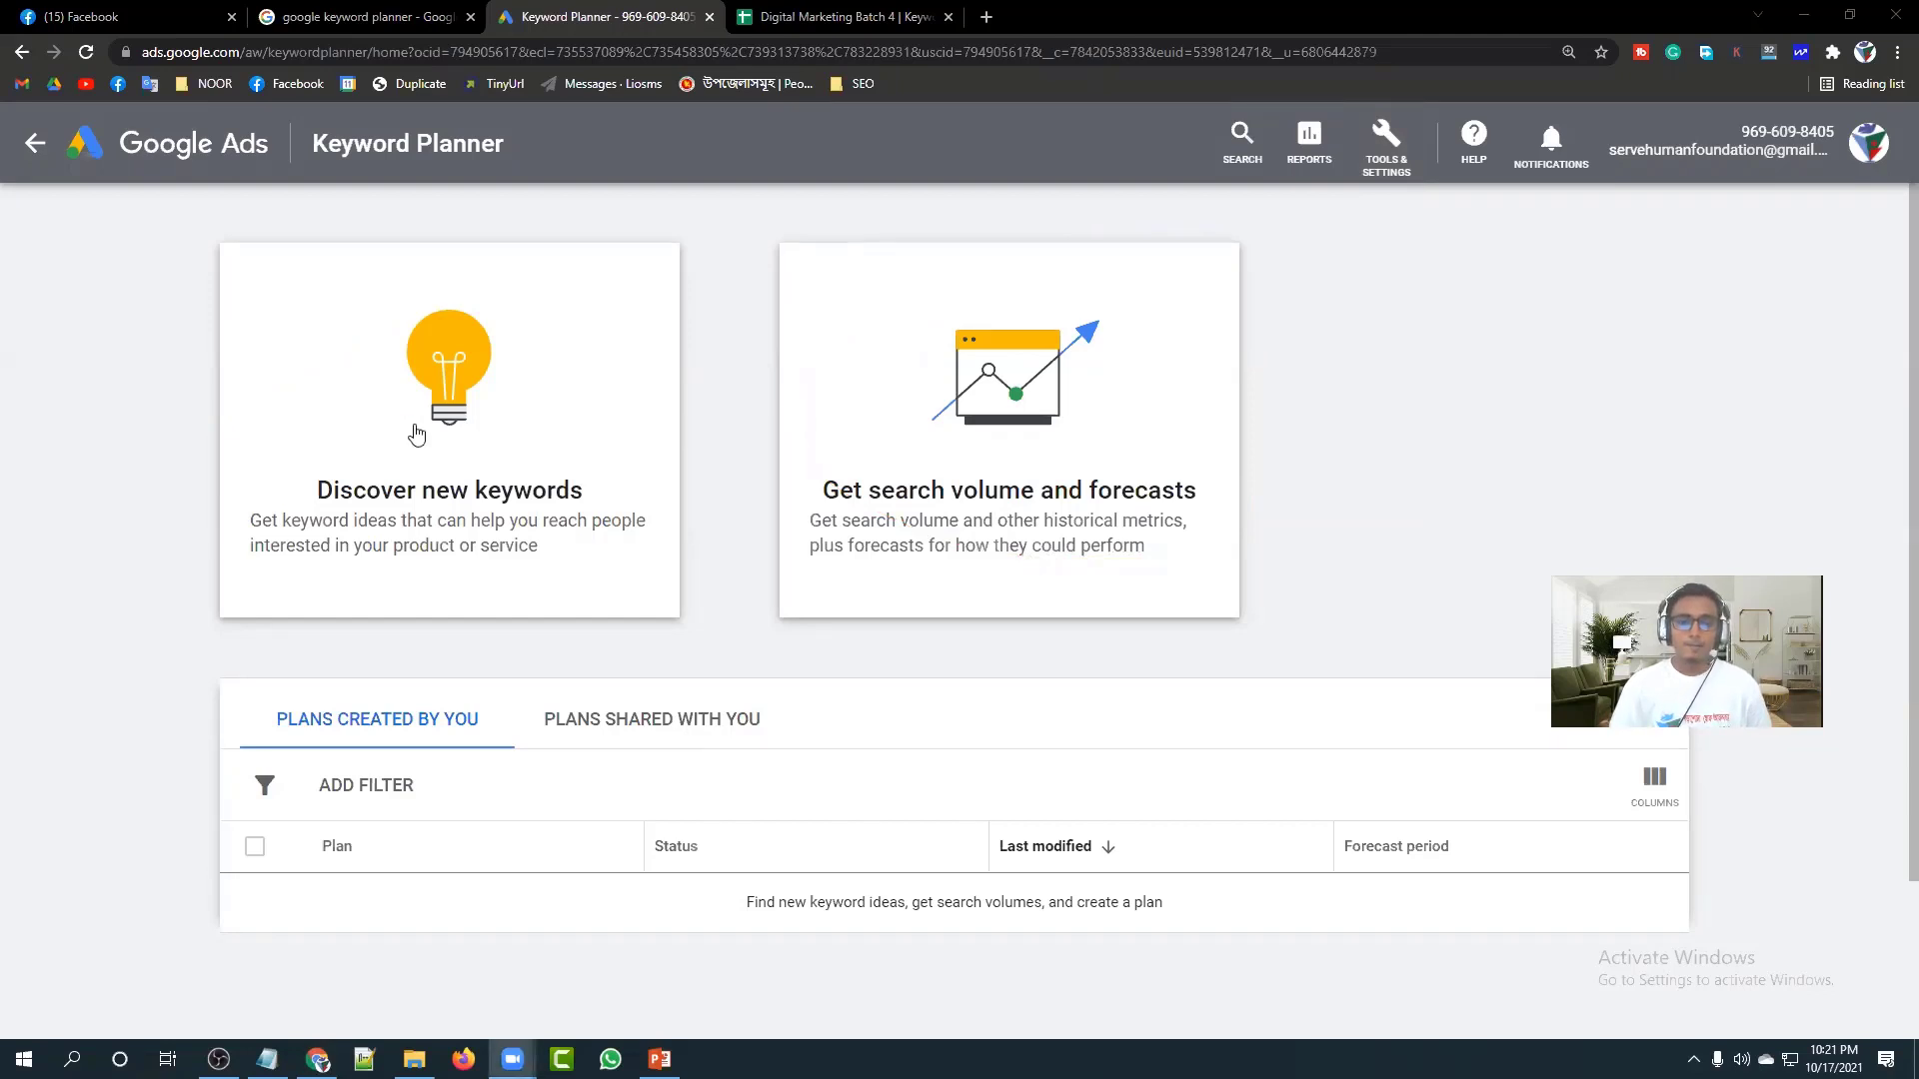
Open "Discover new keywords" and enter "what is hosting" as the starting keyword.
{"action": "left_click", "coordinate": [465, 395]}
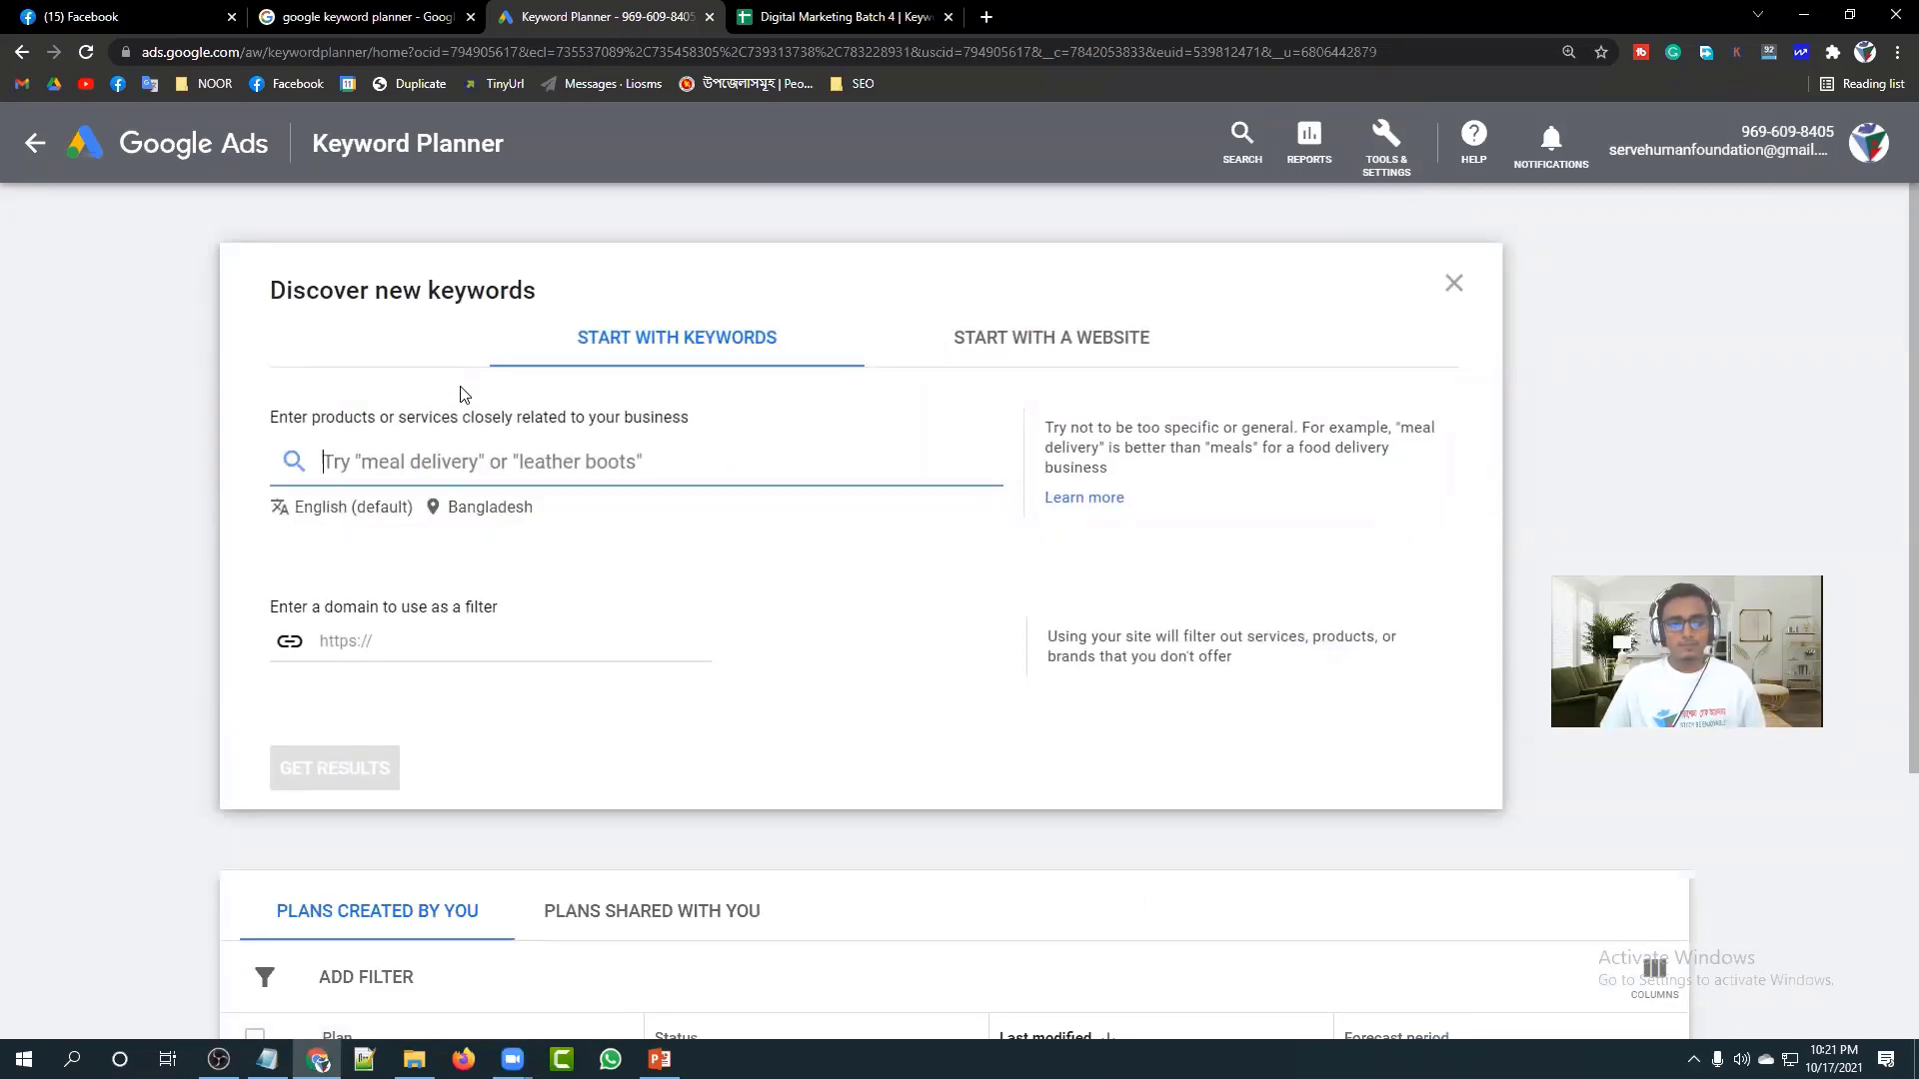
{"action": "type", "text": "what"}
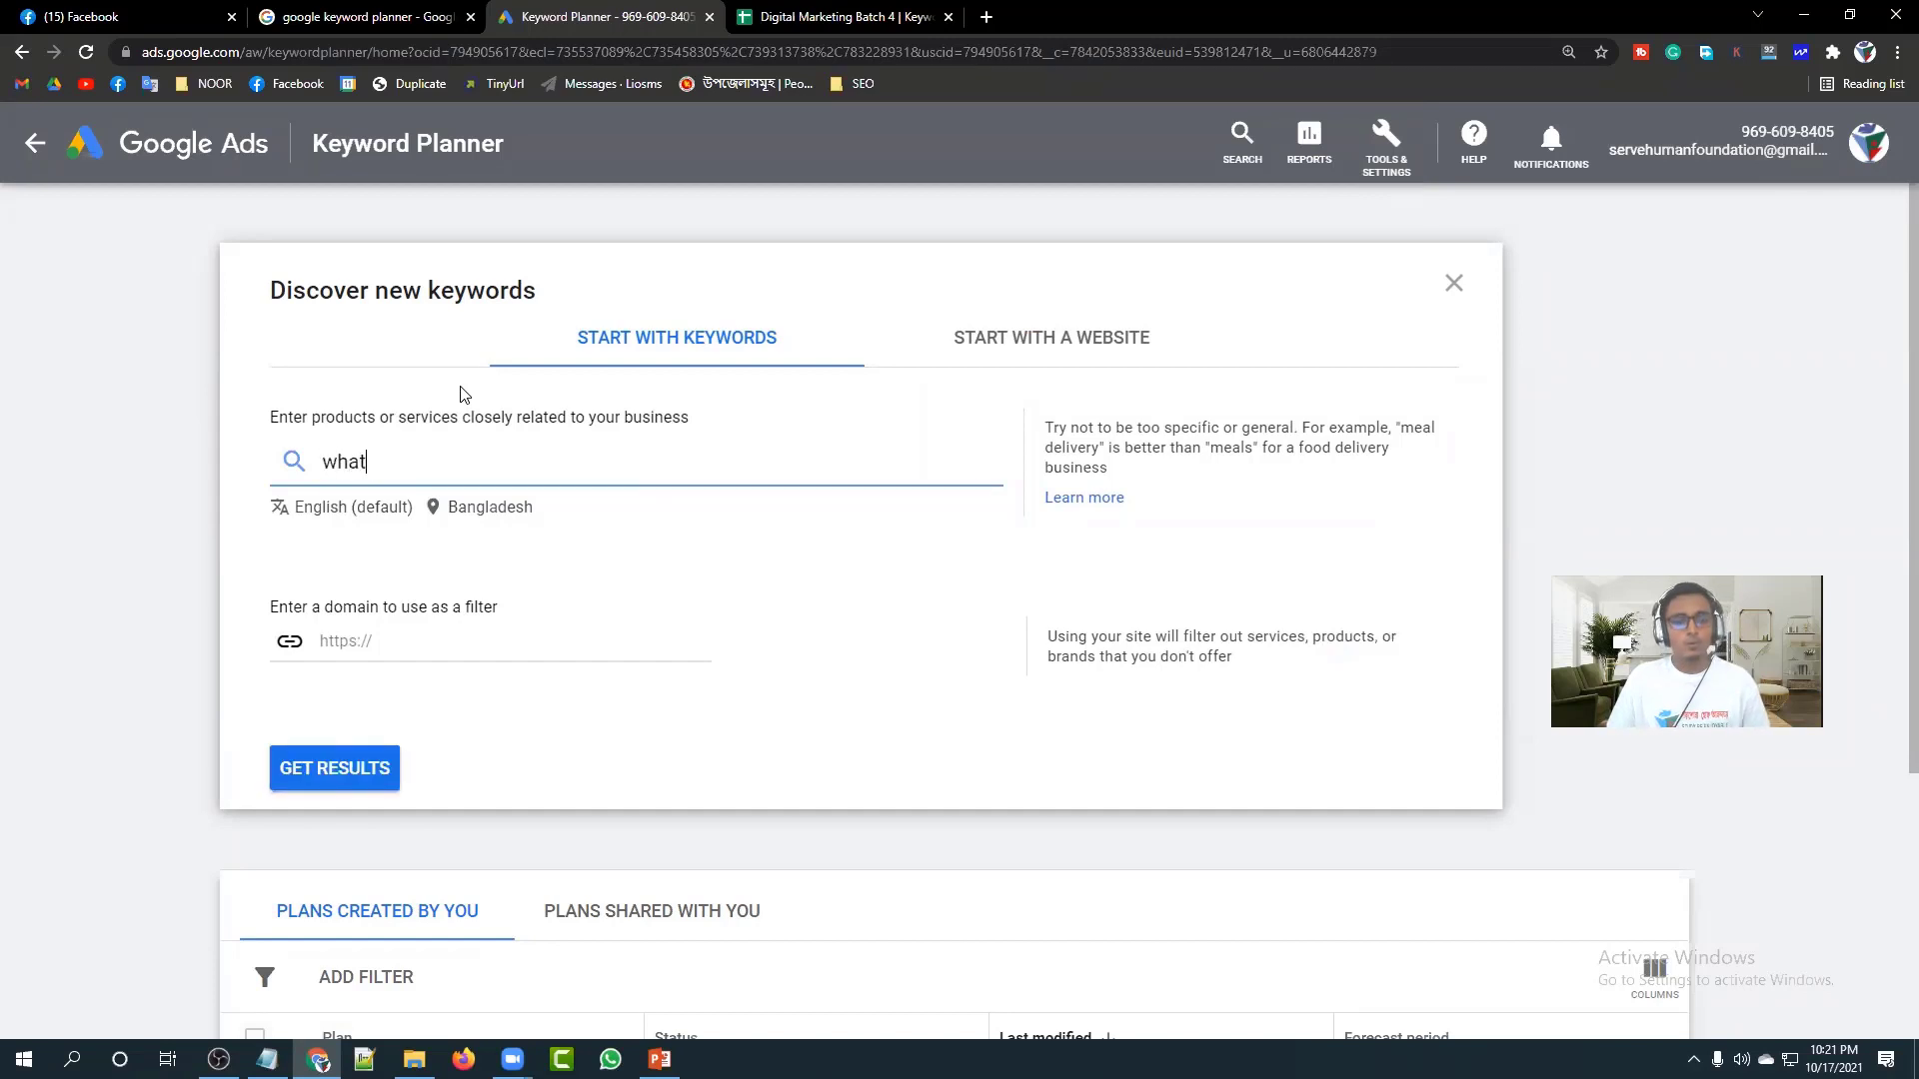
{"action": "type", "text": " is hosting"}
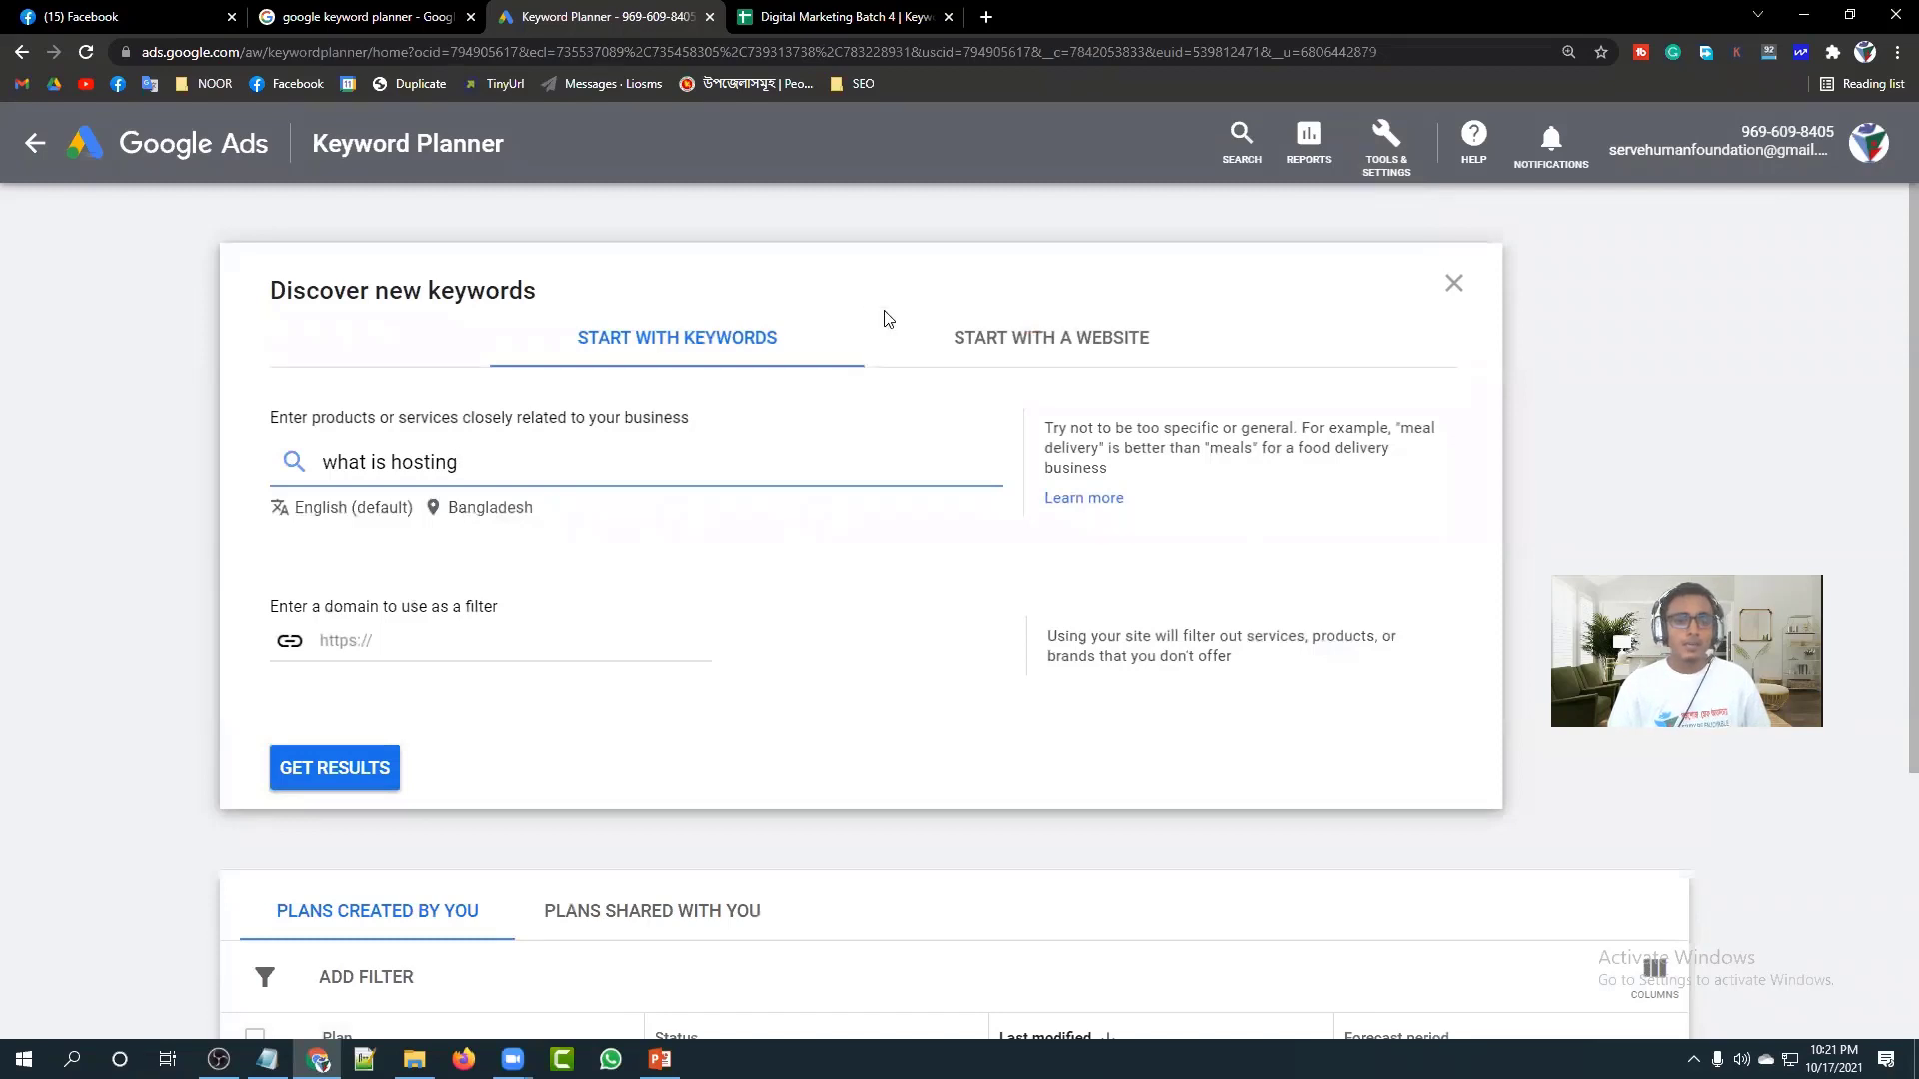
Circle the Bangladesh location, clear the mark, and replace Bangladesh with United States as the saved target location.
{"action": "mouse_move", "coordinate": [493, 548]}
{"action": "left_mouse_down"}
{"action": "mouse_move", "coordinate": [420, 522]}
{"action": "mouse_move", "coordinate": [441, 488]}
{"action": "mouse_move", "coordinate": [555, 517]}
{"action": "mouse_move", "coordinate": [478, 543]}
{"action": "left_mouse_up"}
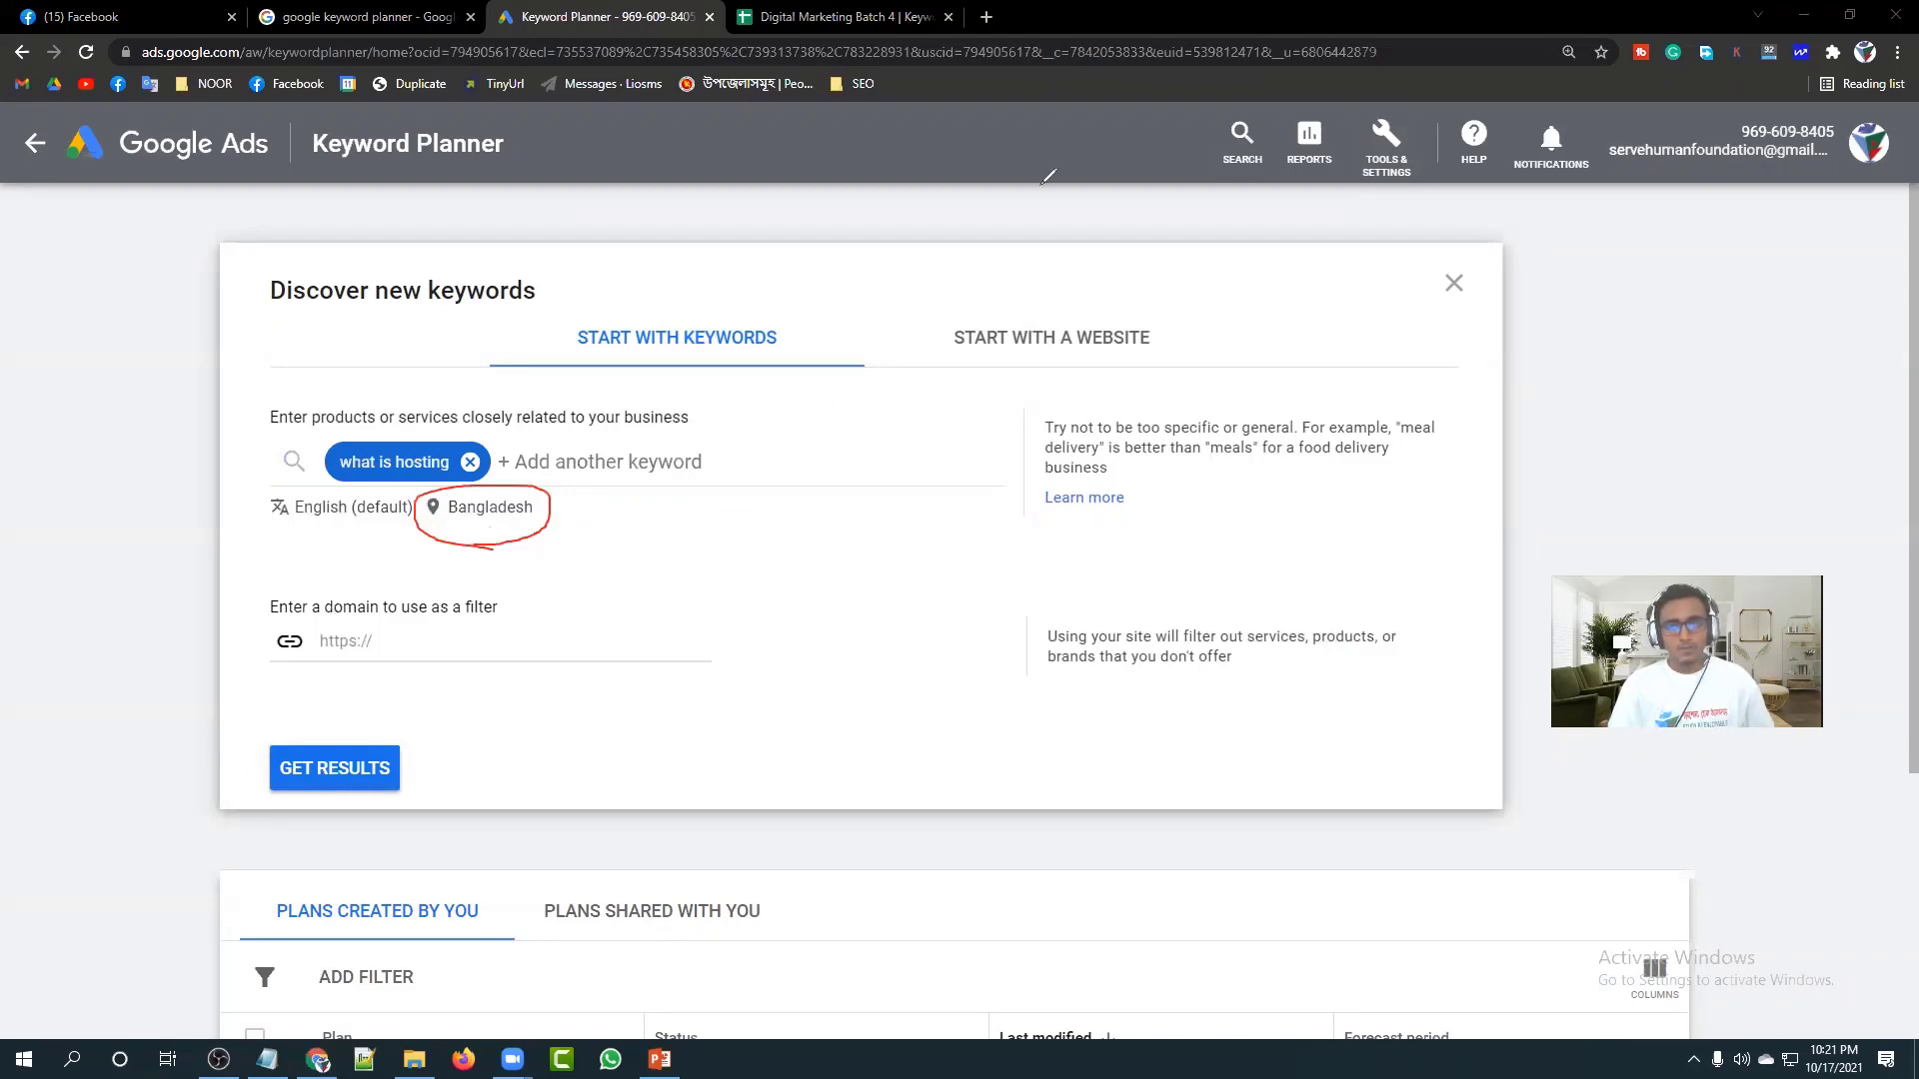
{"action": "key", "text": "Escape"}
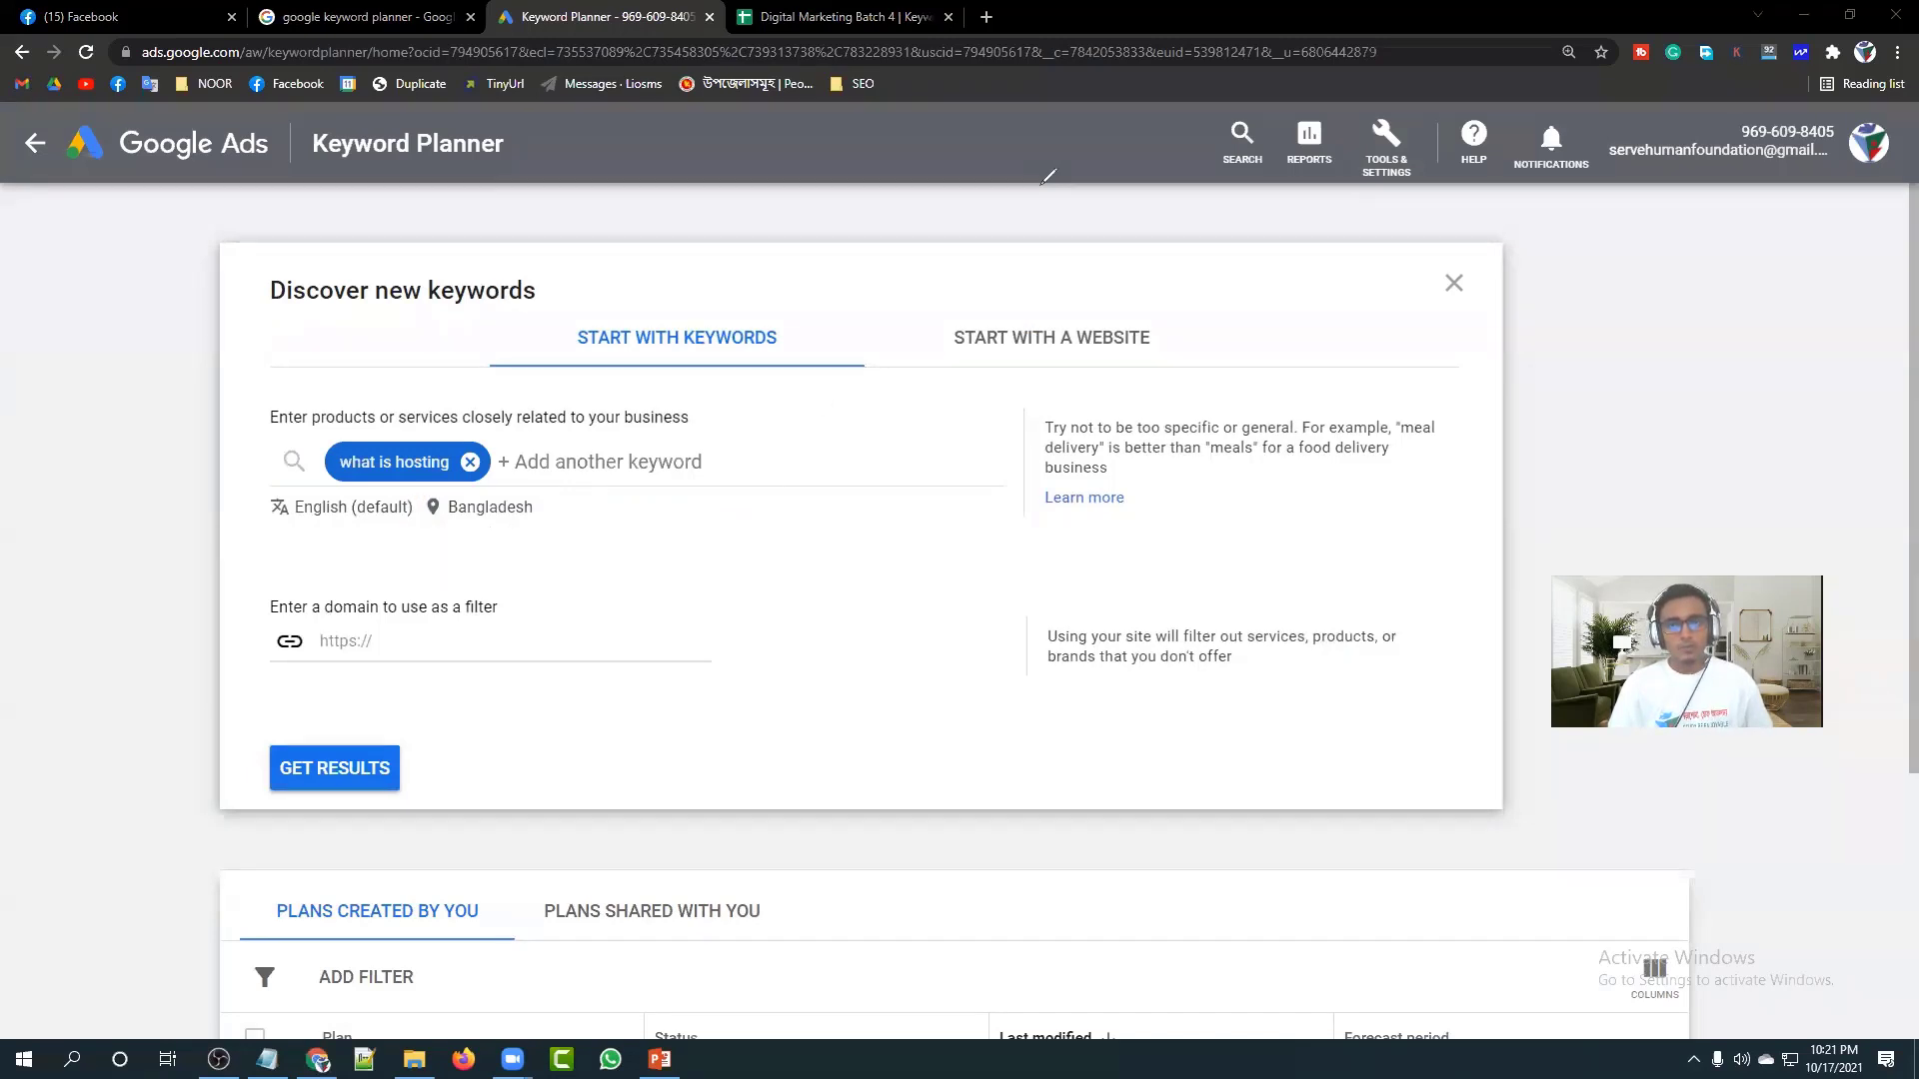
{"action": "left_click", "coordinate": [481, 512]}
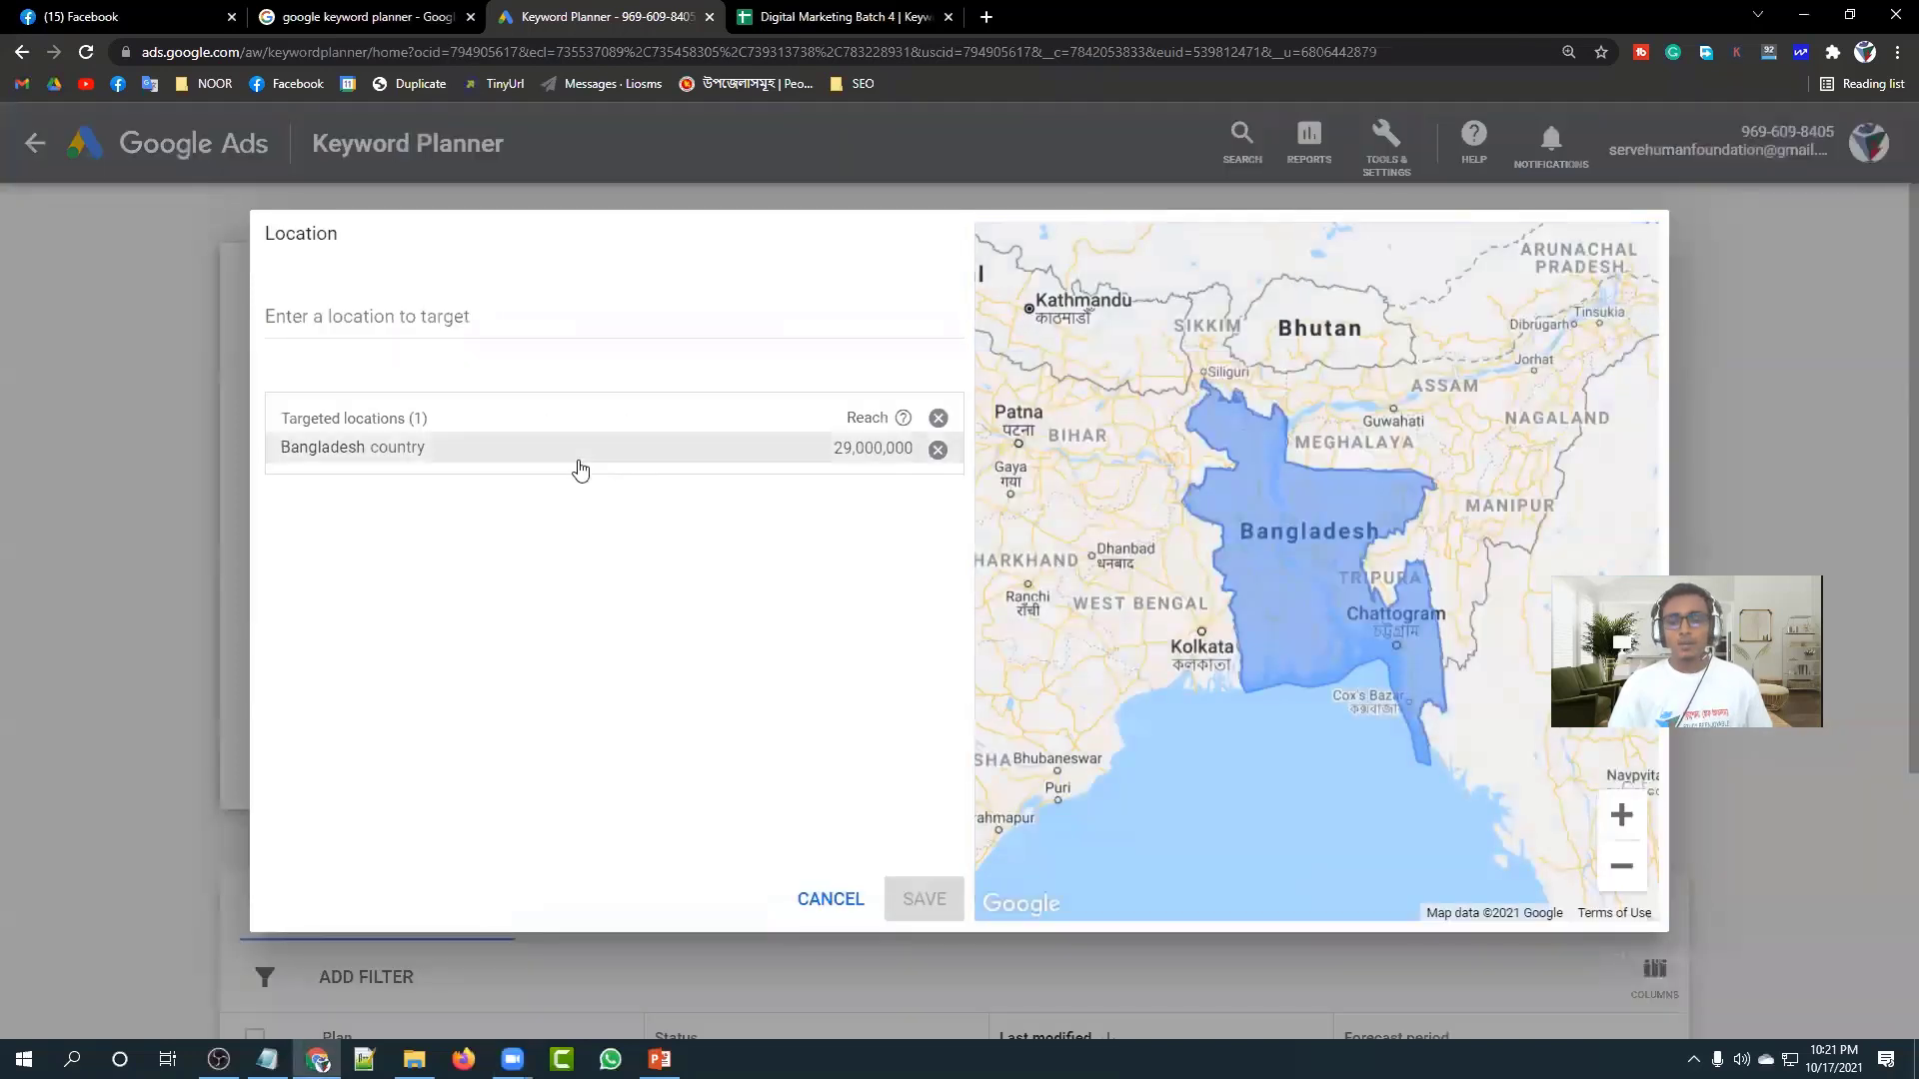
{"action": "left_click", "coordinate": [402, 316]}
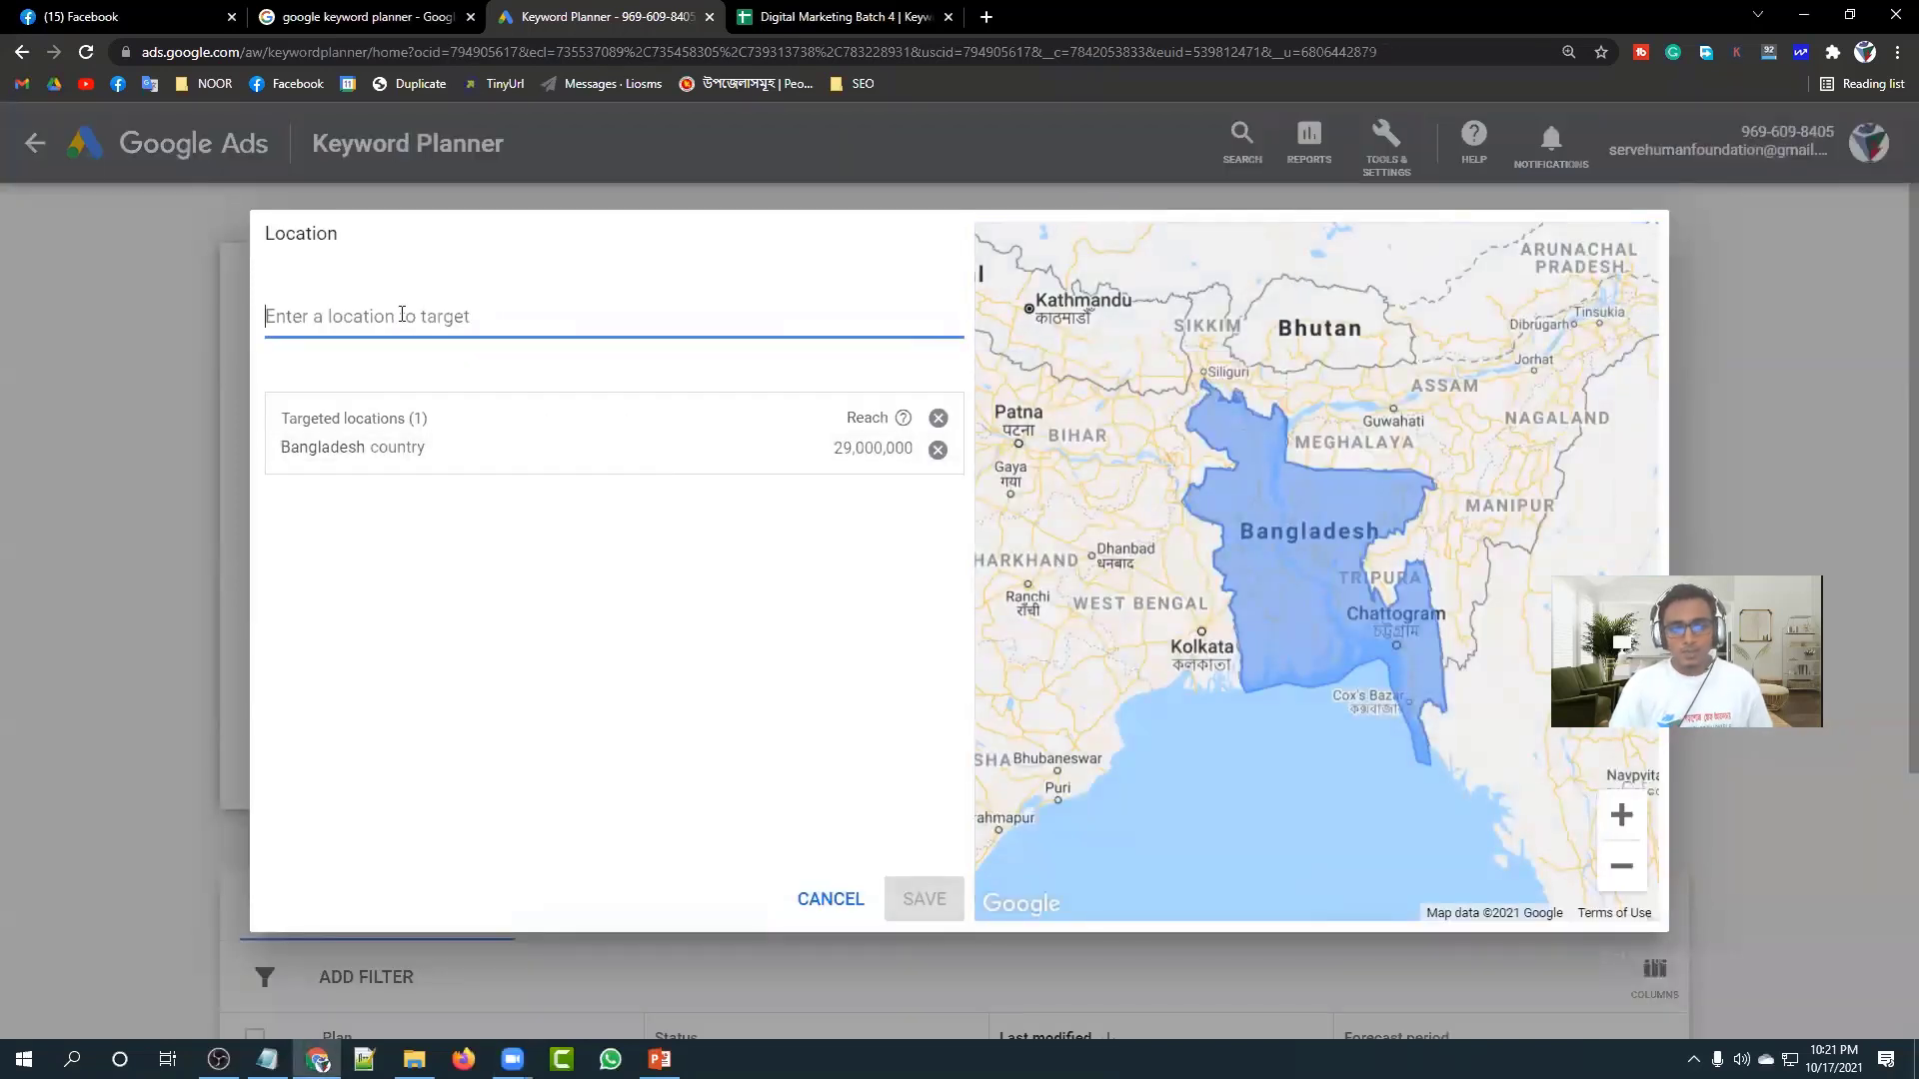
{"action": "type", "text": "USA"}
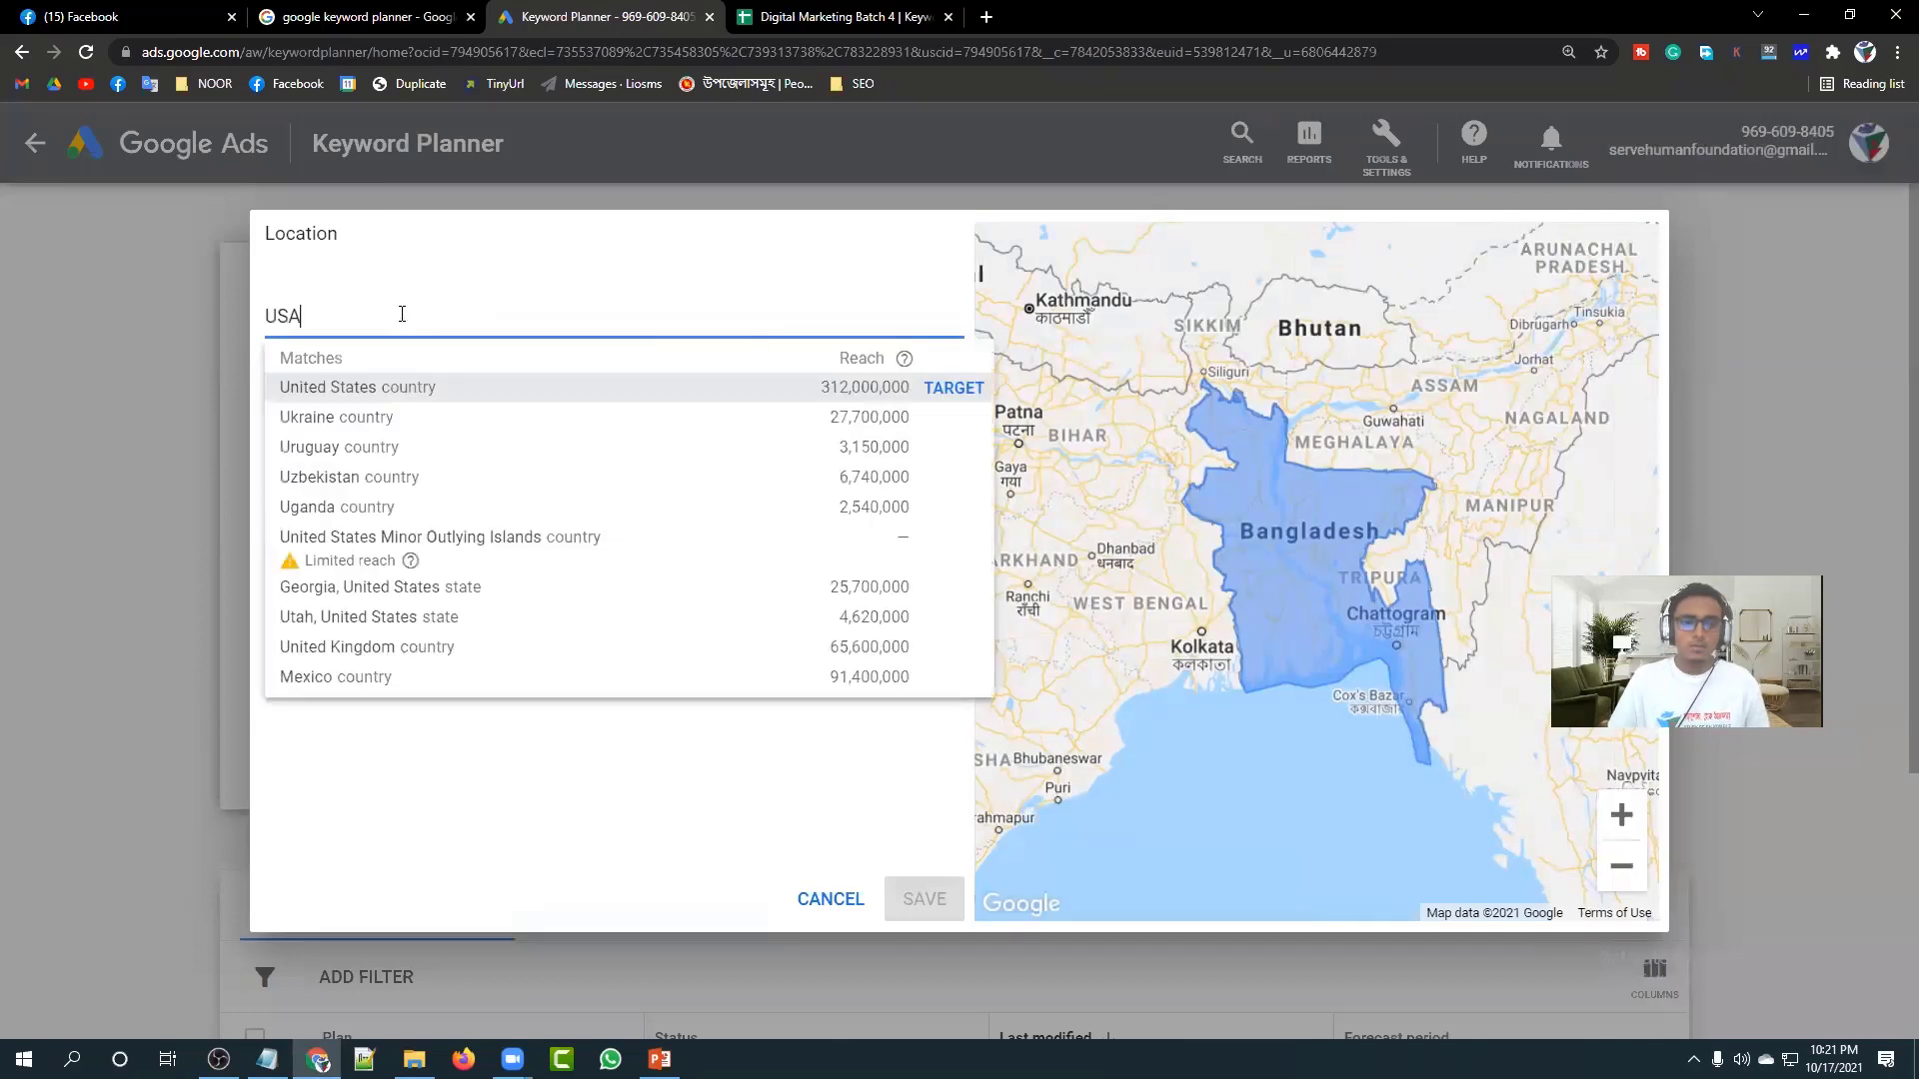
{"action": "left_click", "coordinate": [428, 386]}
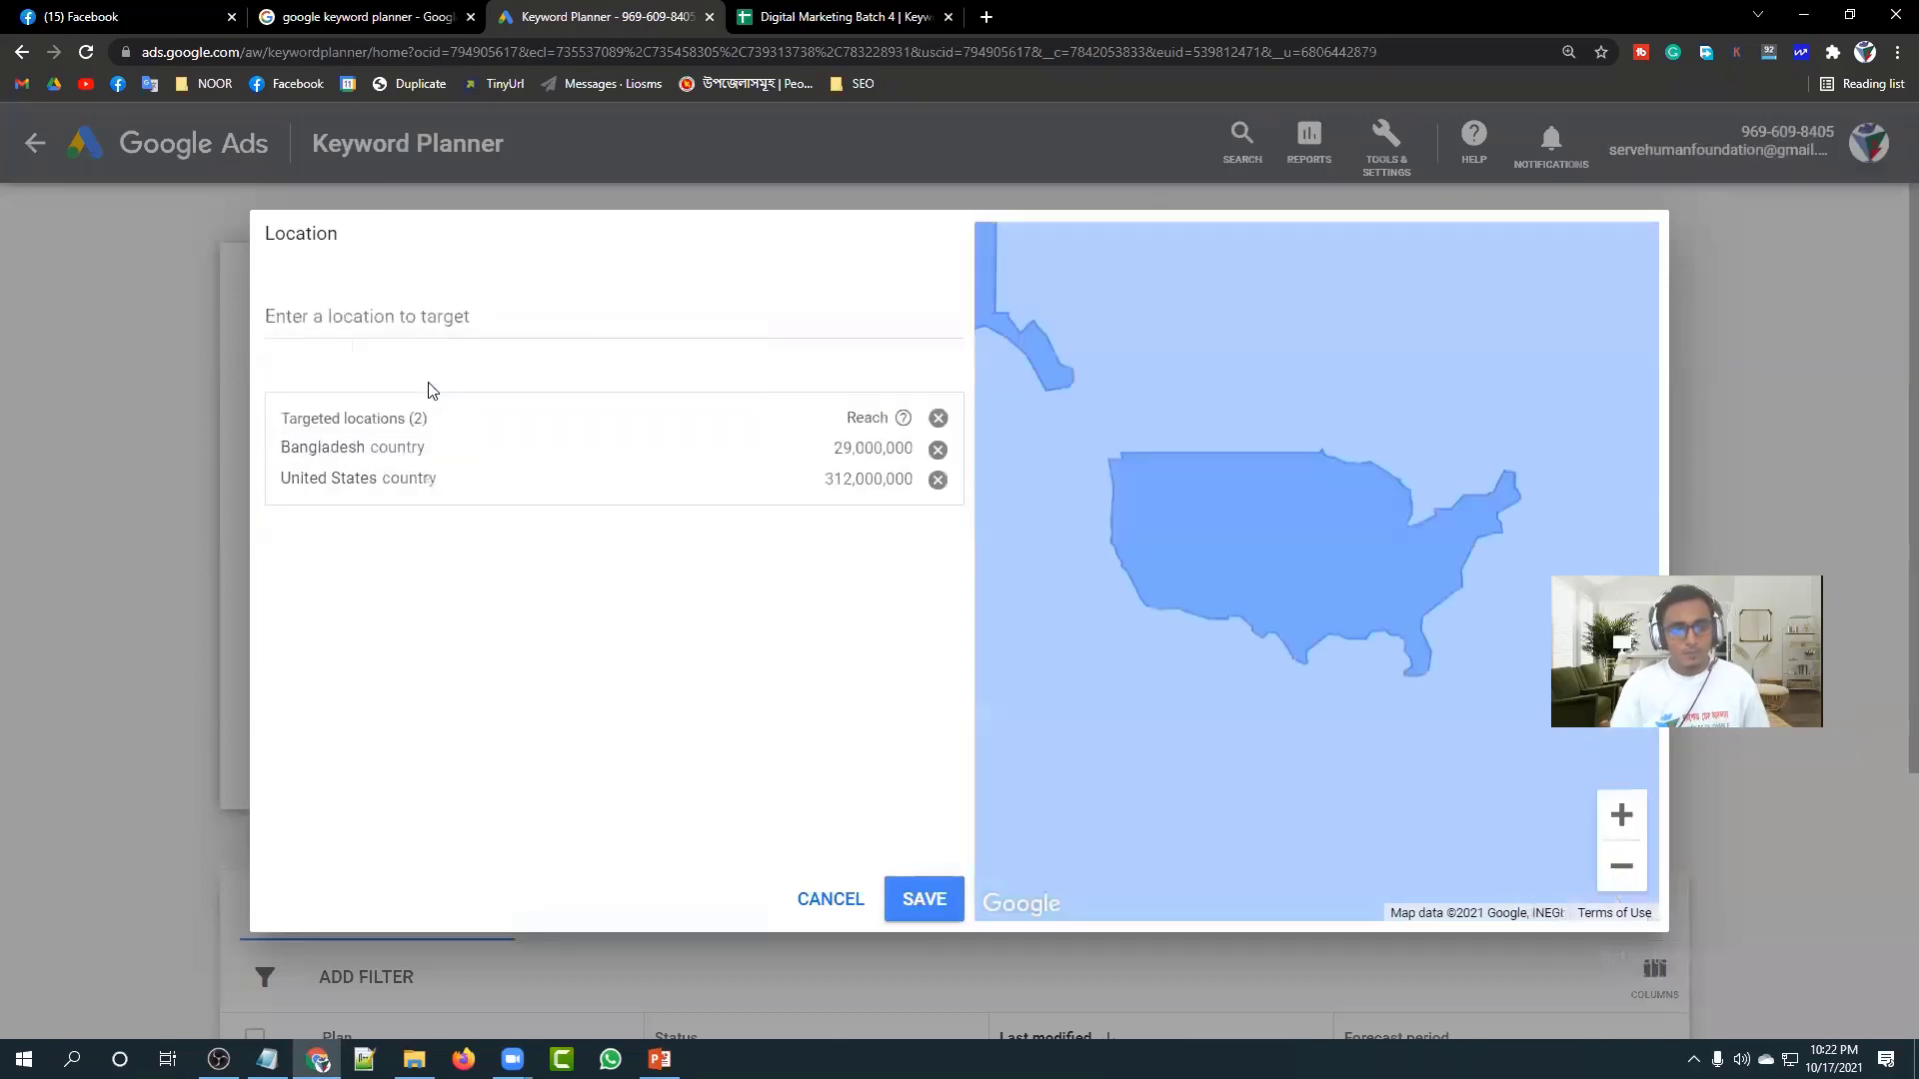
{"action": "left_click", "coordinate": [939, 450]}
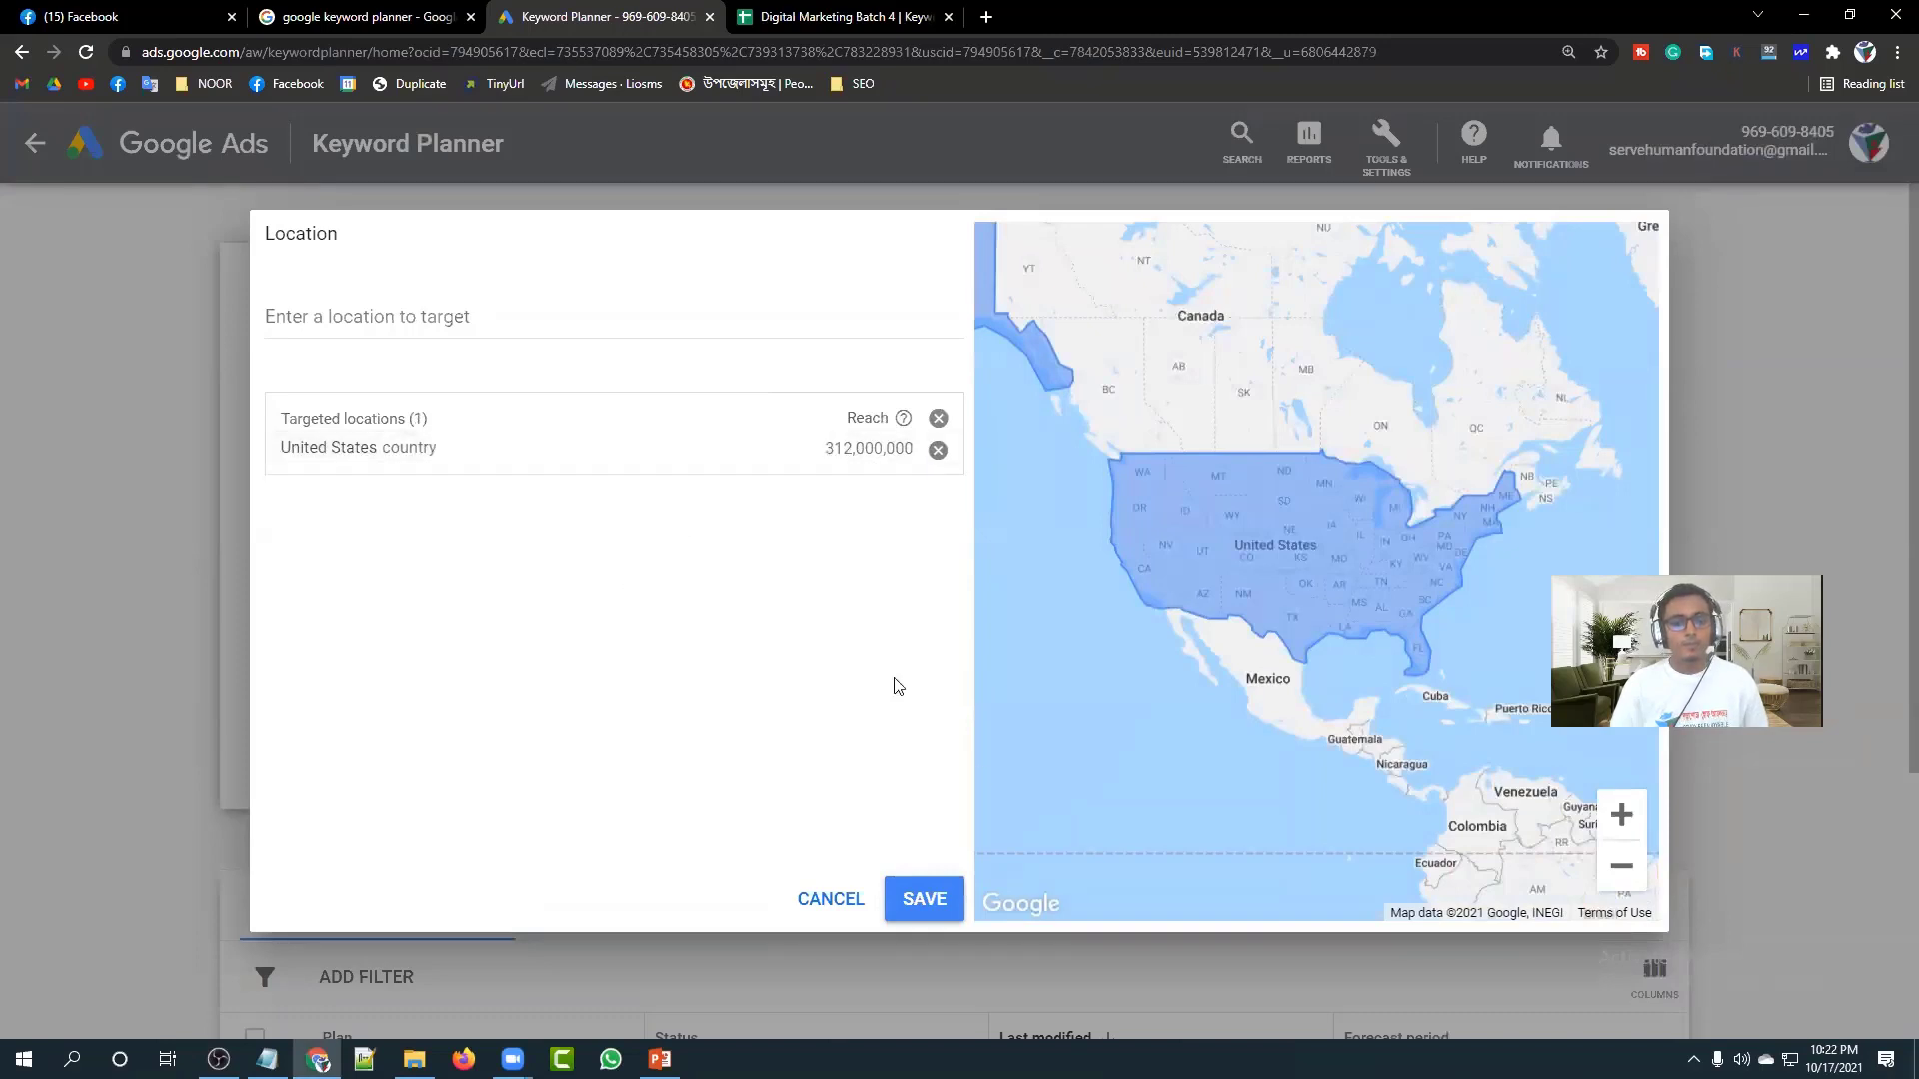
{"action": "left_click", "coordinate": [925, 899]}
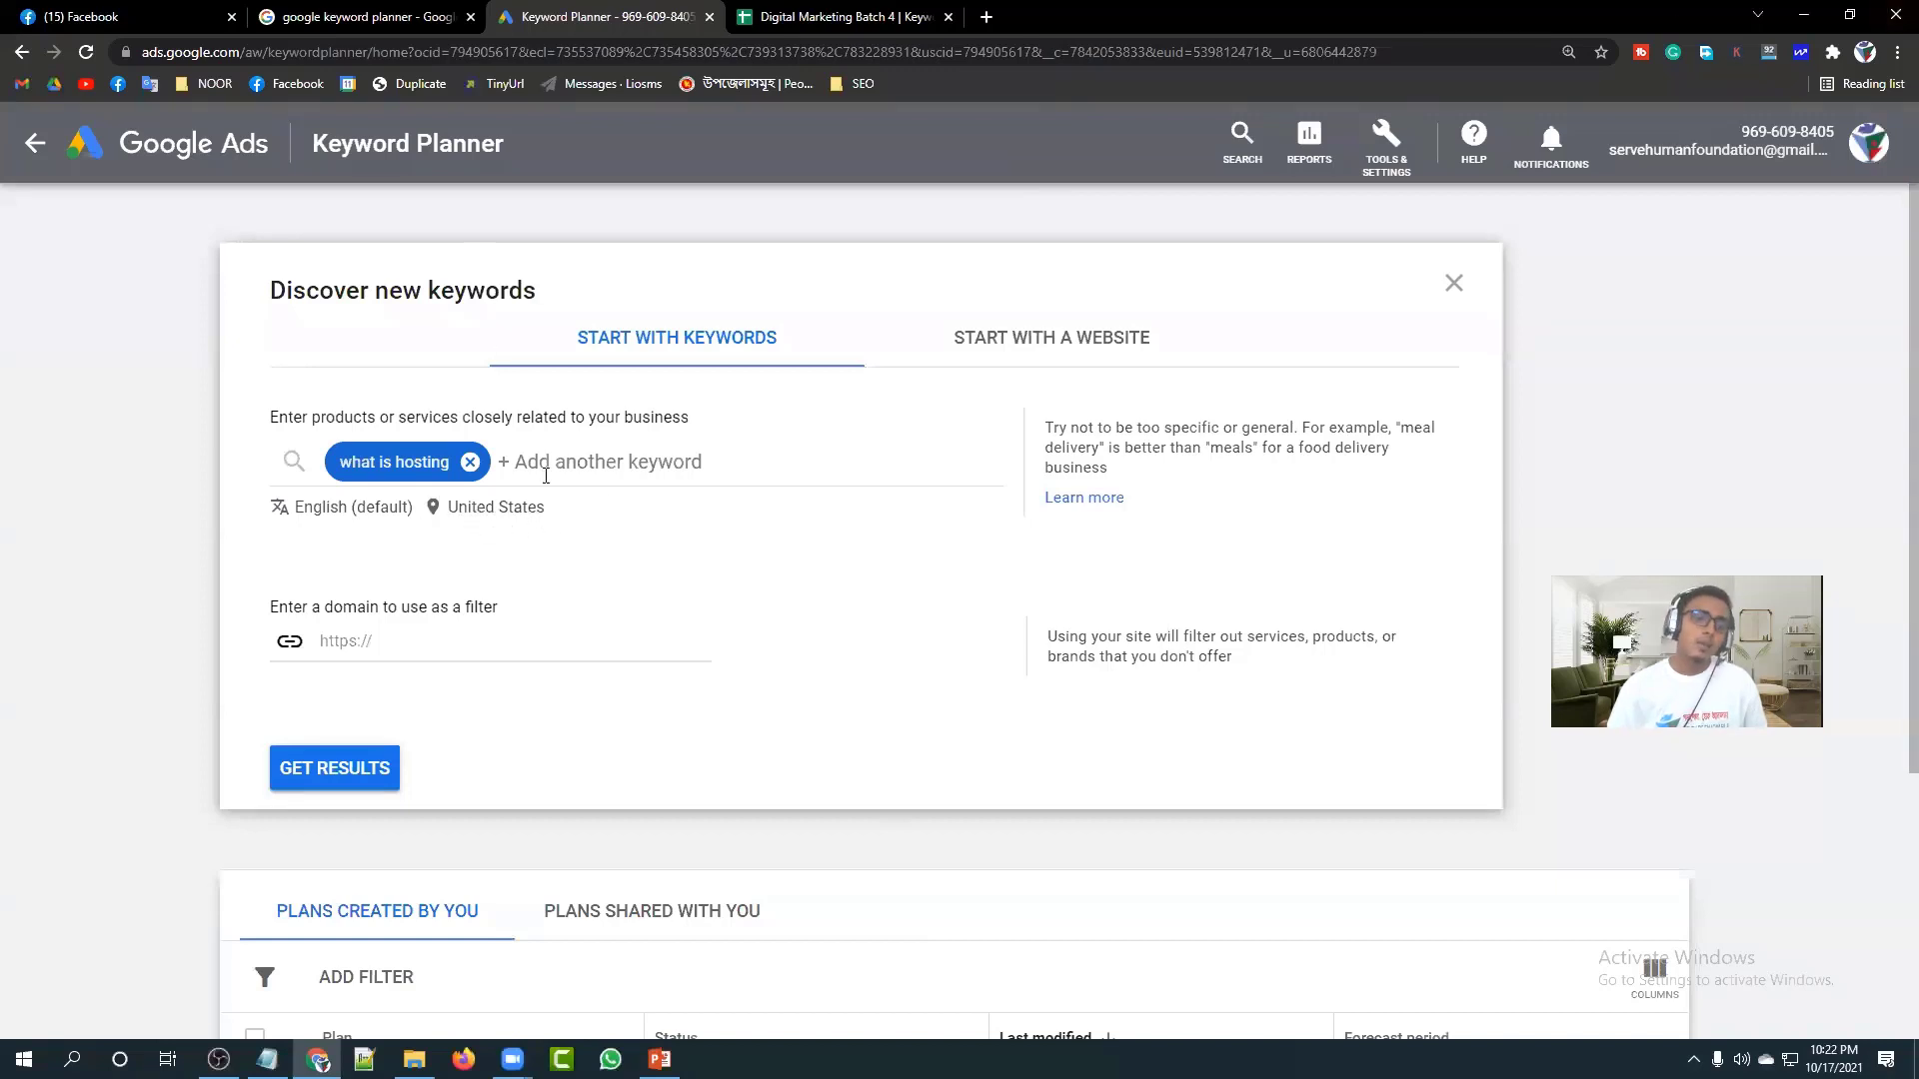
Get the results for "what is hosting" and look through the keyword ideas list from start to end.
{"action": "left_click", "coordinate": [336, 768]}
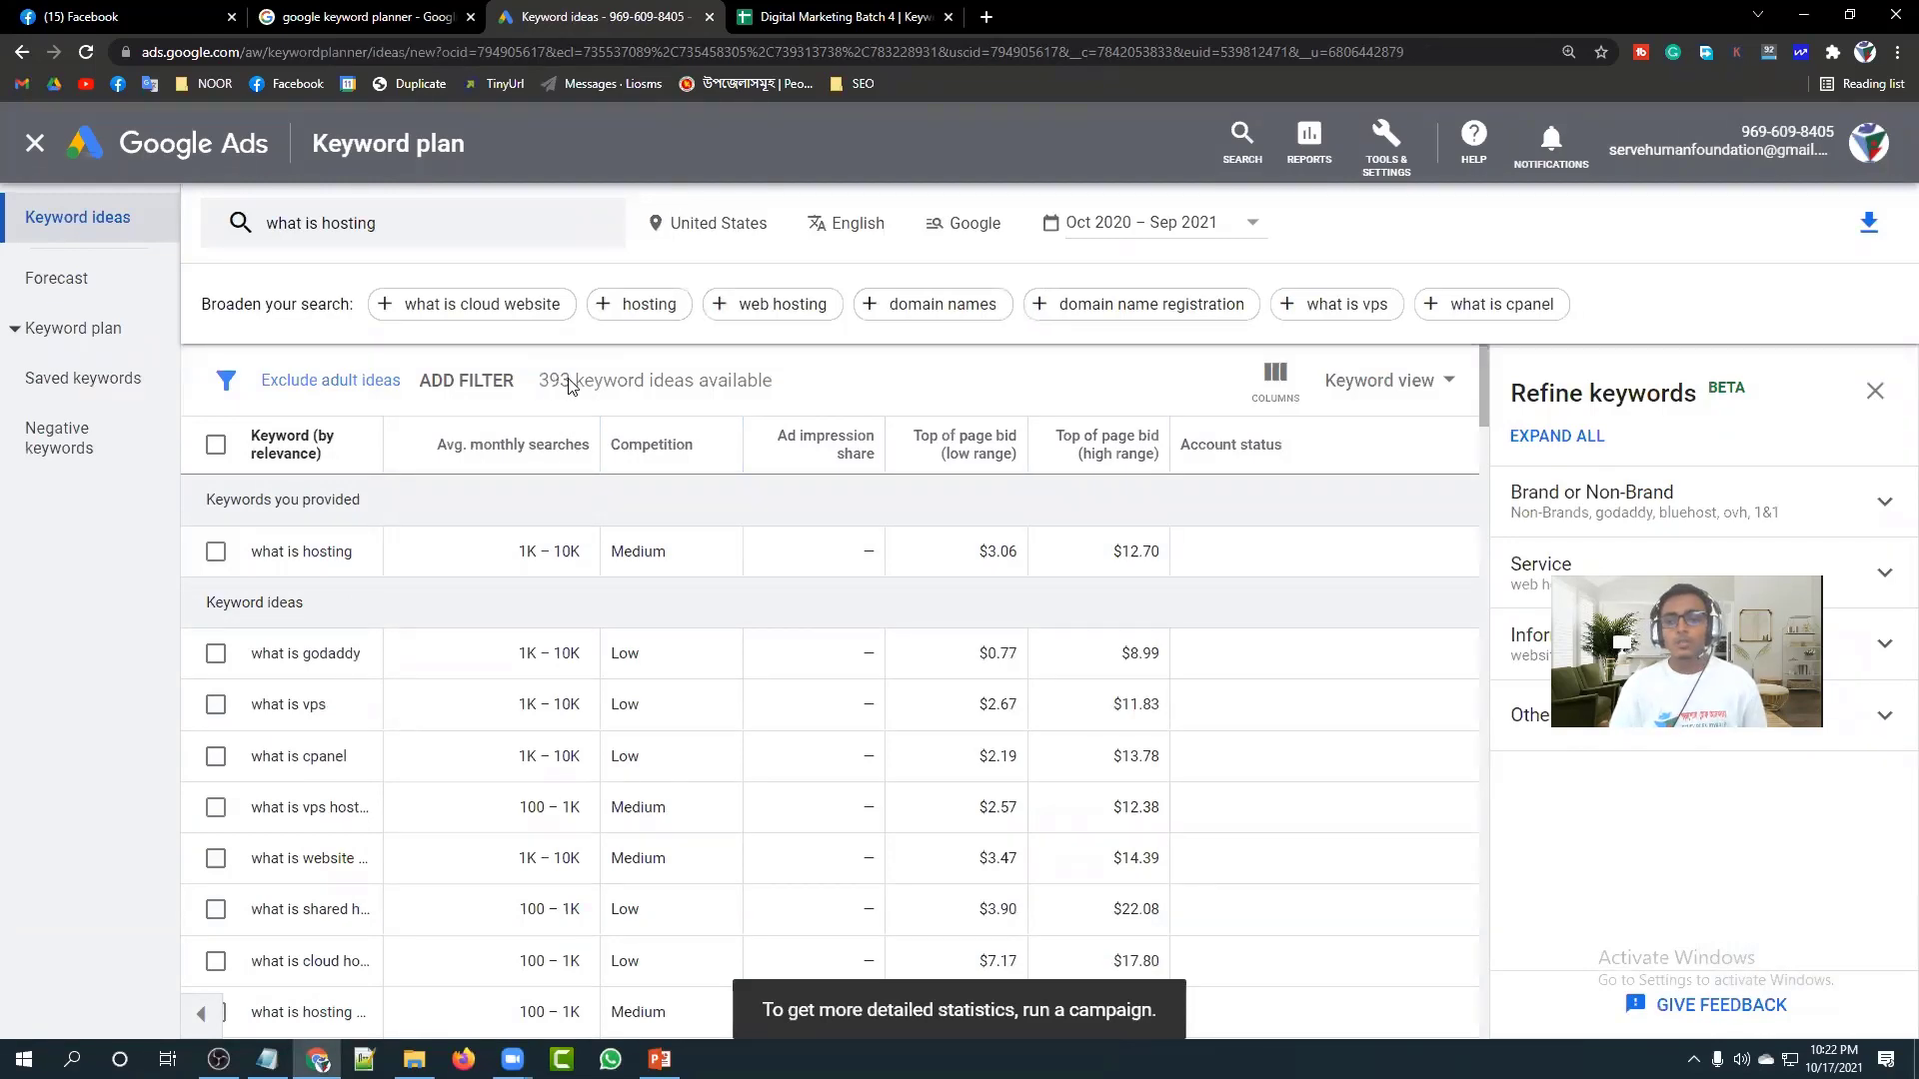
{"action": "scroll", "coordinate": [796, 449], "scroll_direction": "down", "scroll_amount": 5}
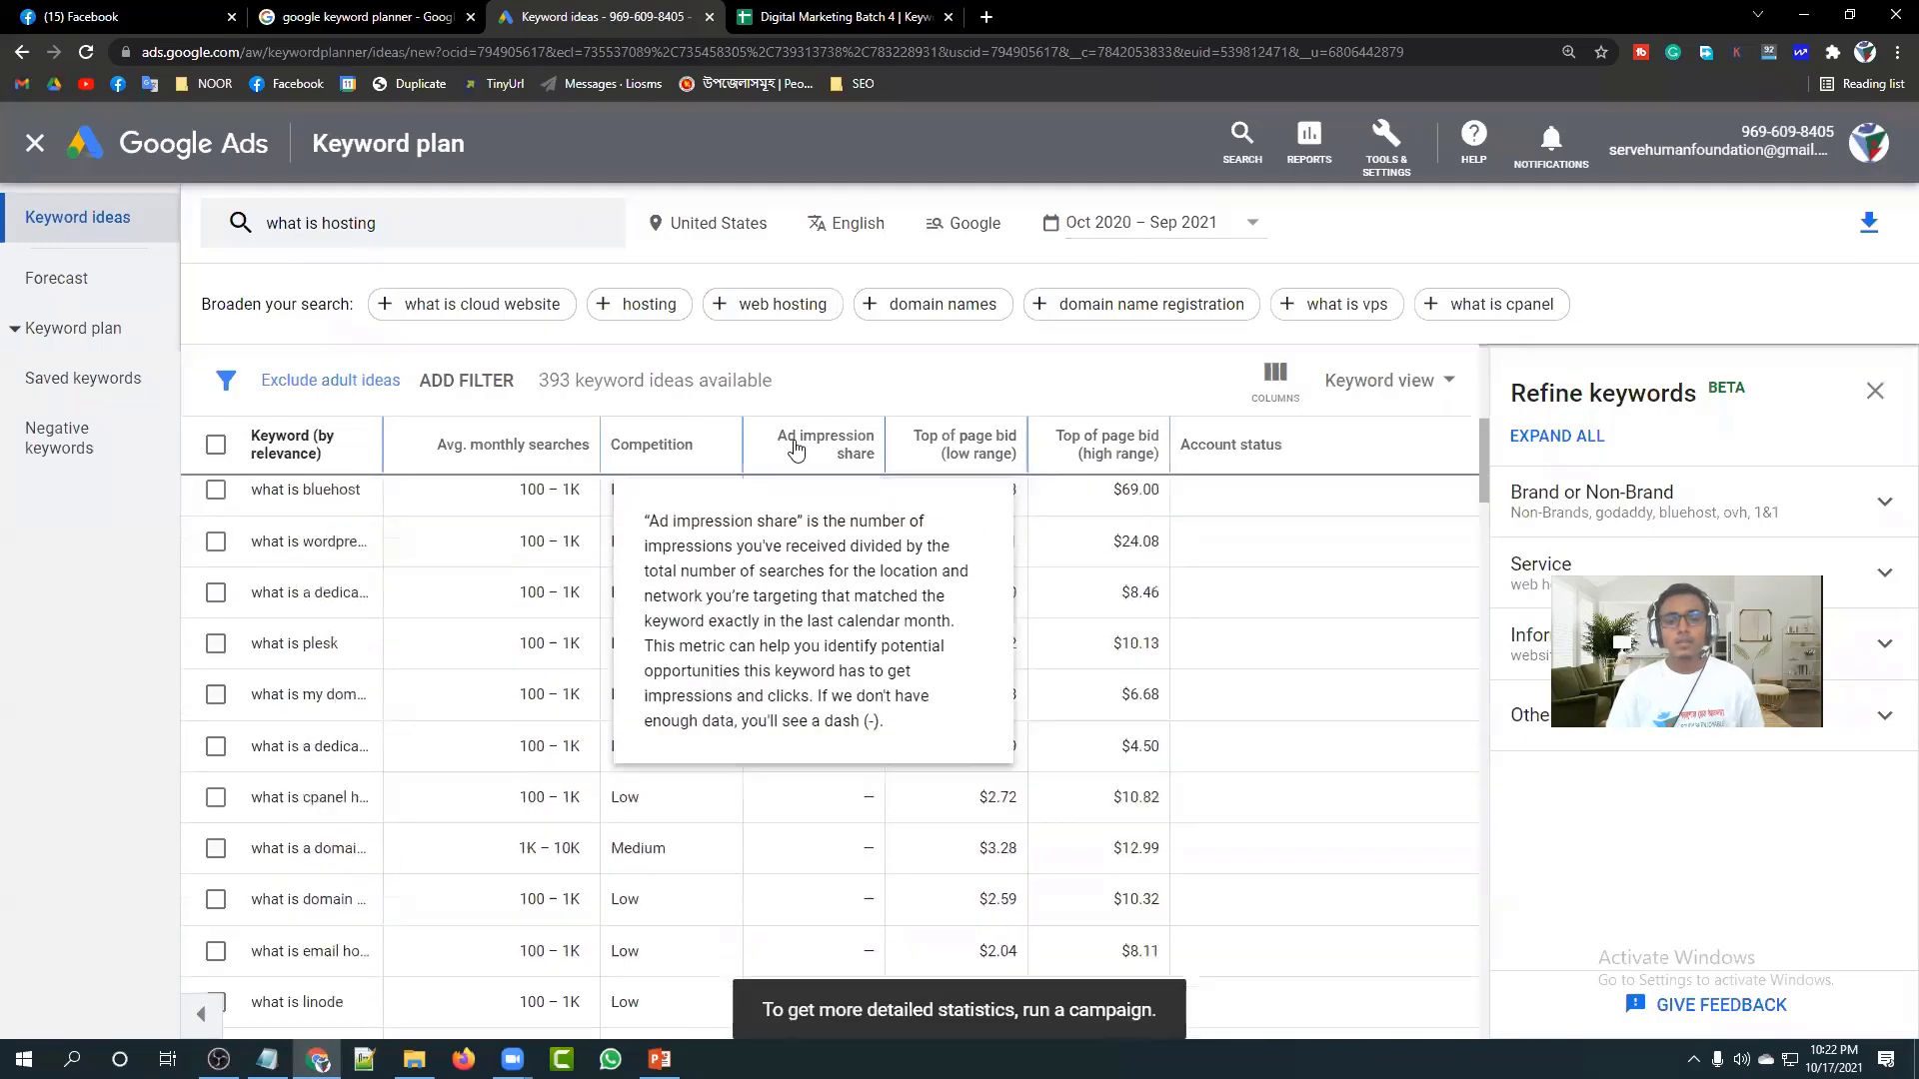
{"action": "scroll", "coordinate": [299, 634], "scroll_direction": "up", "scroll_amount": 5}
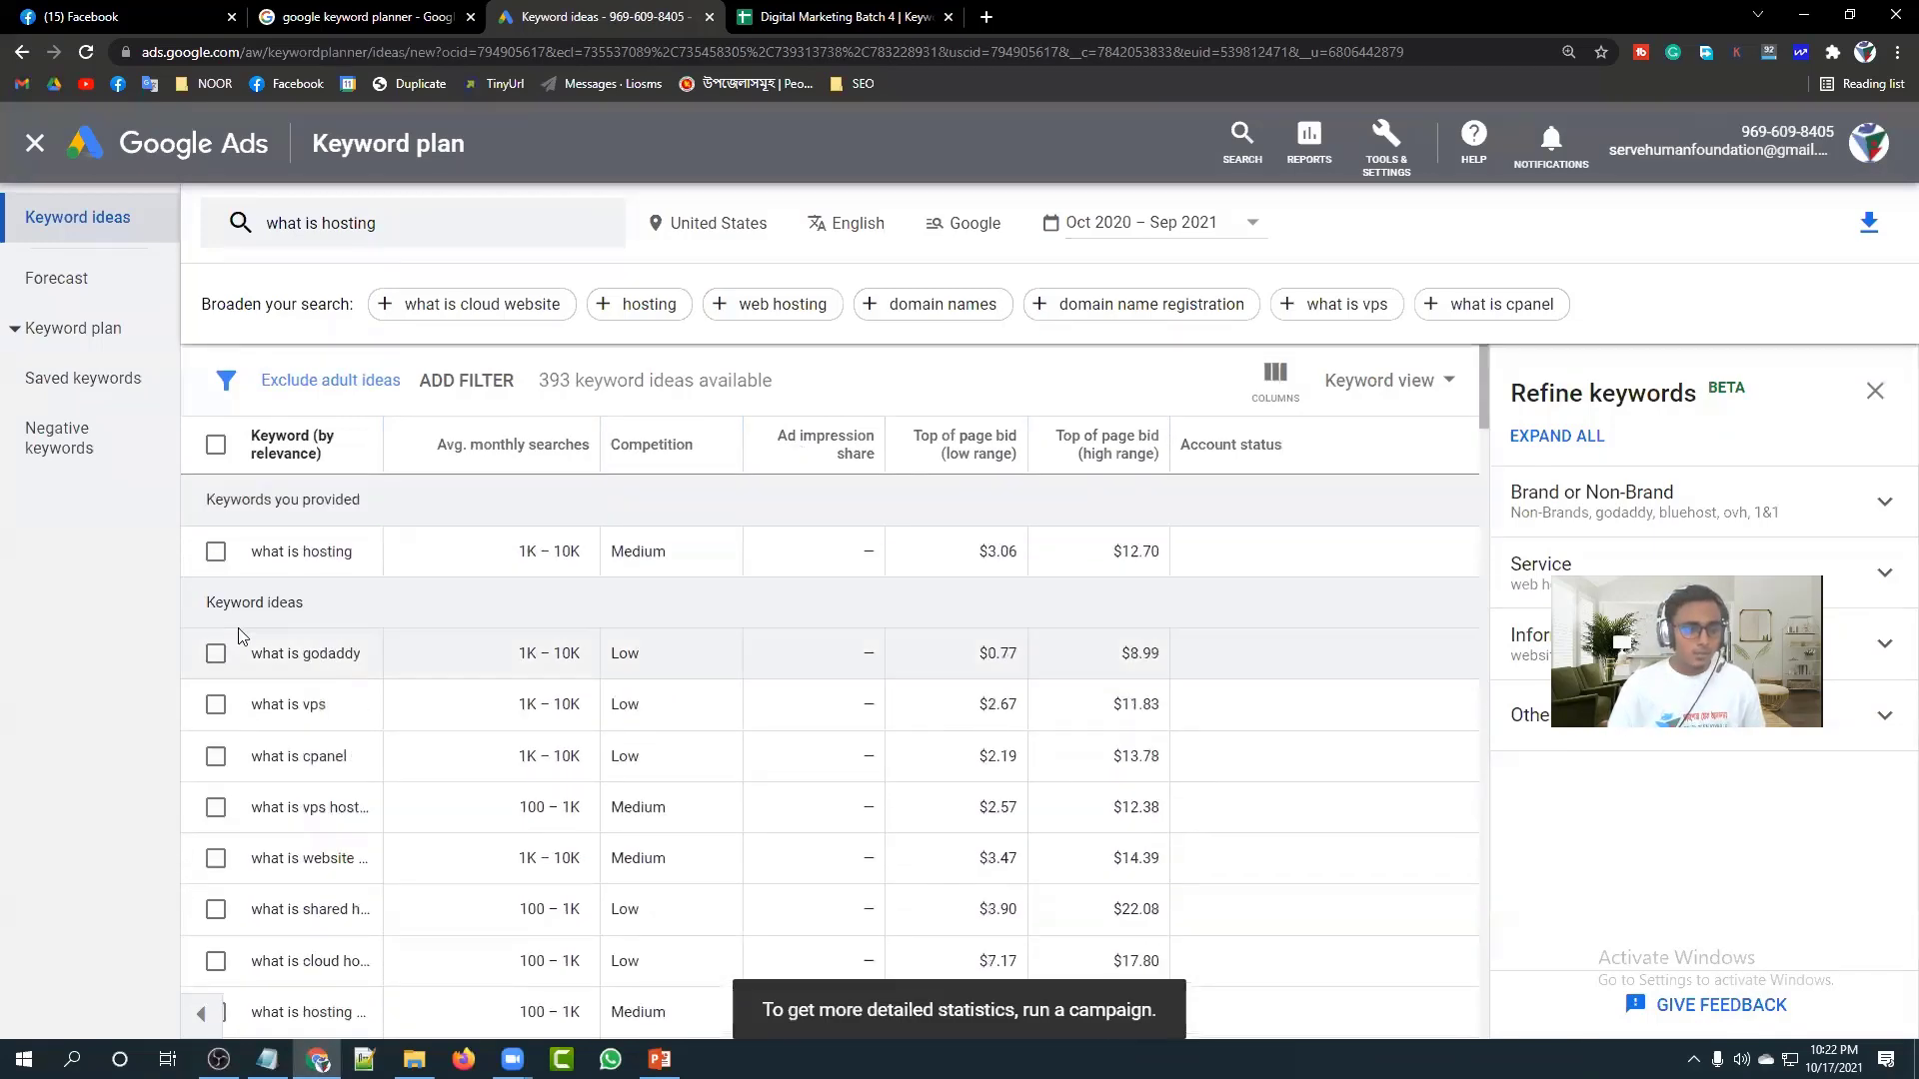
{"action": "scroll", "coordinate": [268, 720], "scroll_direction": "down", "scroll_amount": 5}
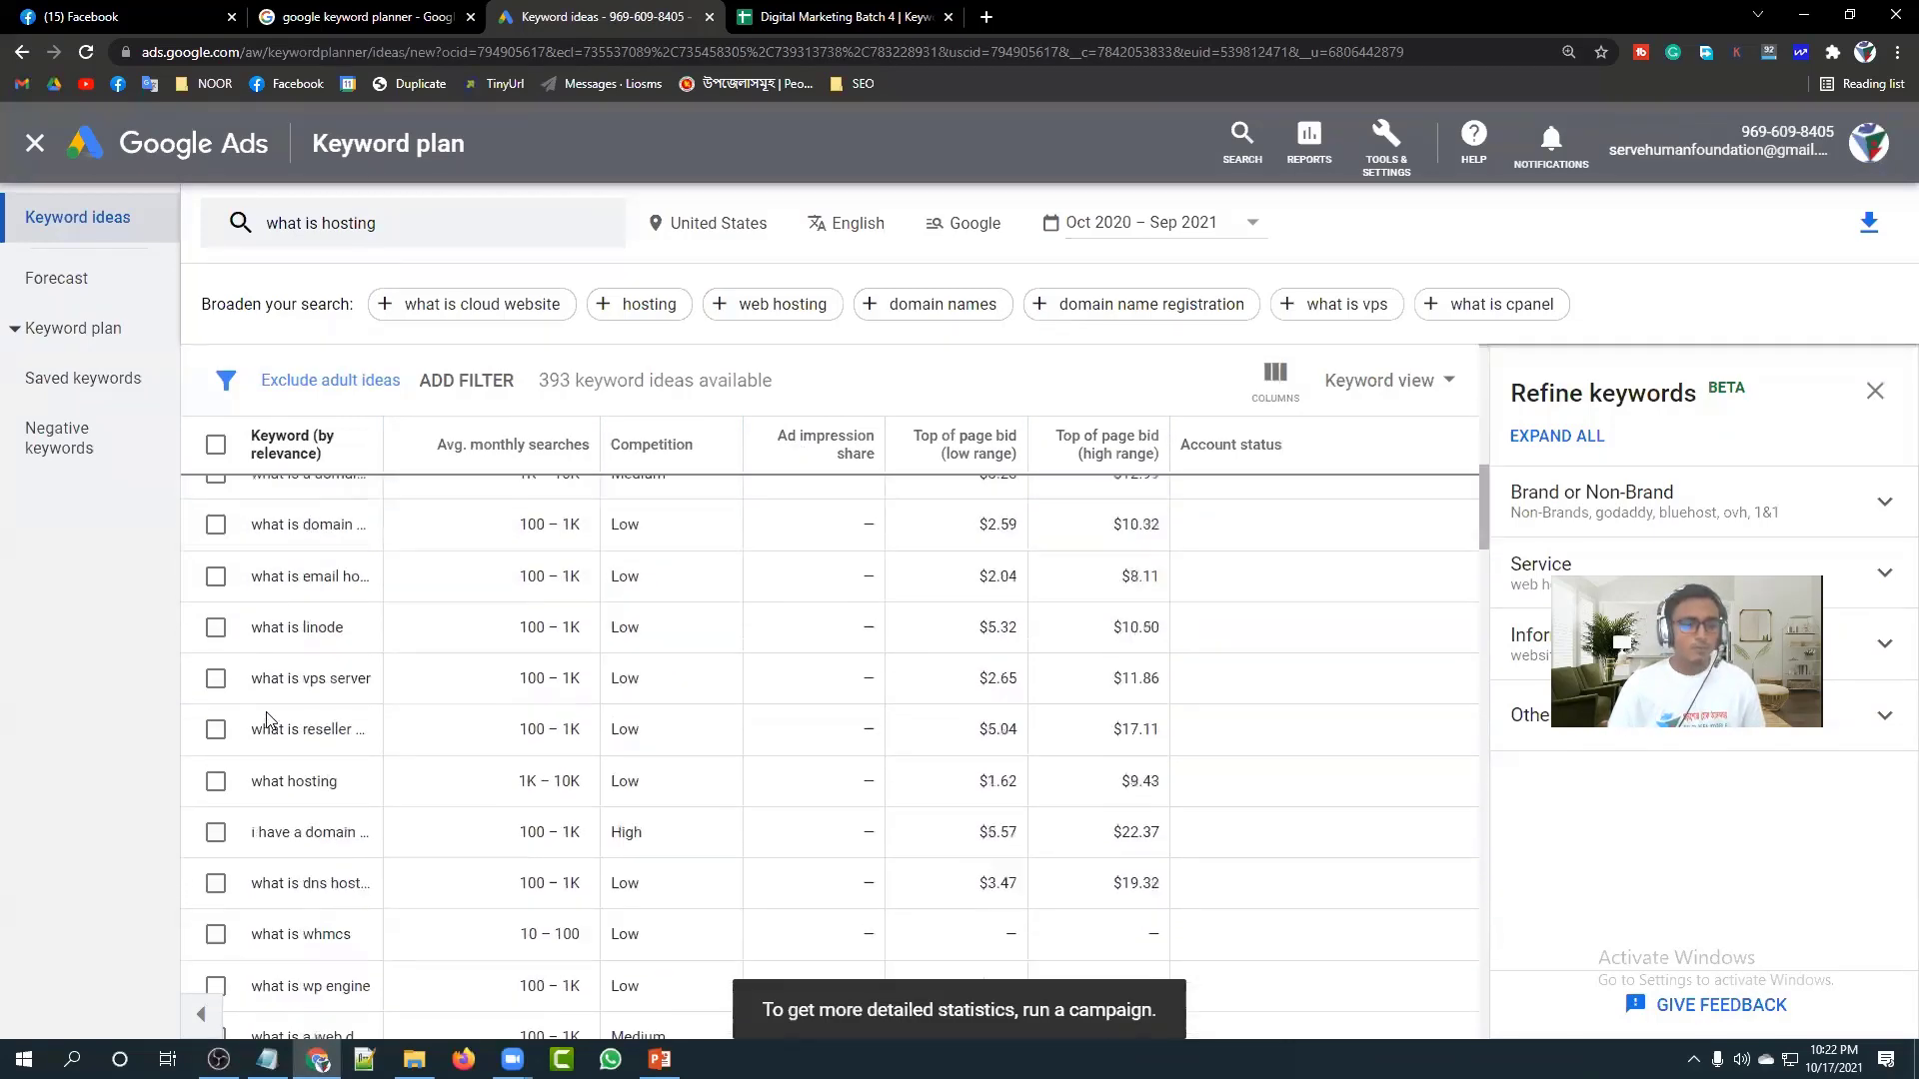
{"action": "scroll", "coordinate": [268, 720], "scroll_direction": "down", "scroll_amount": 10}
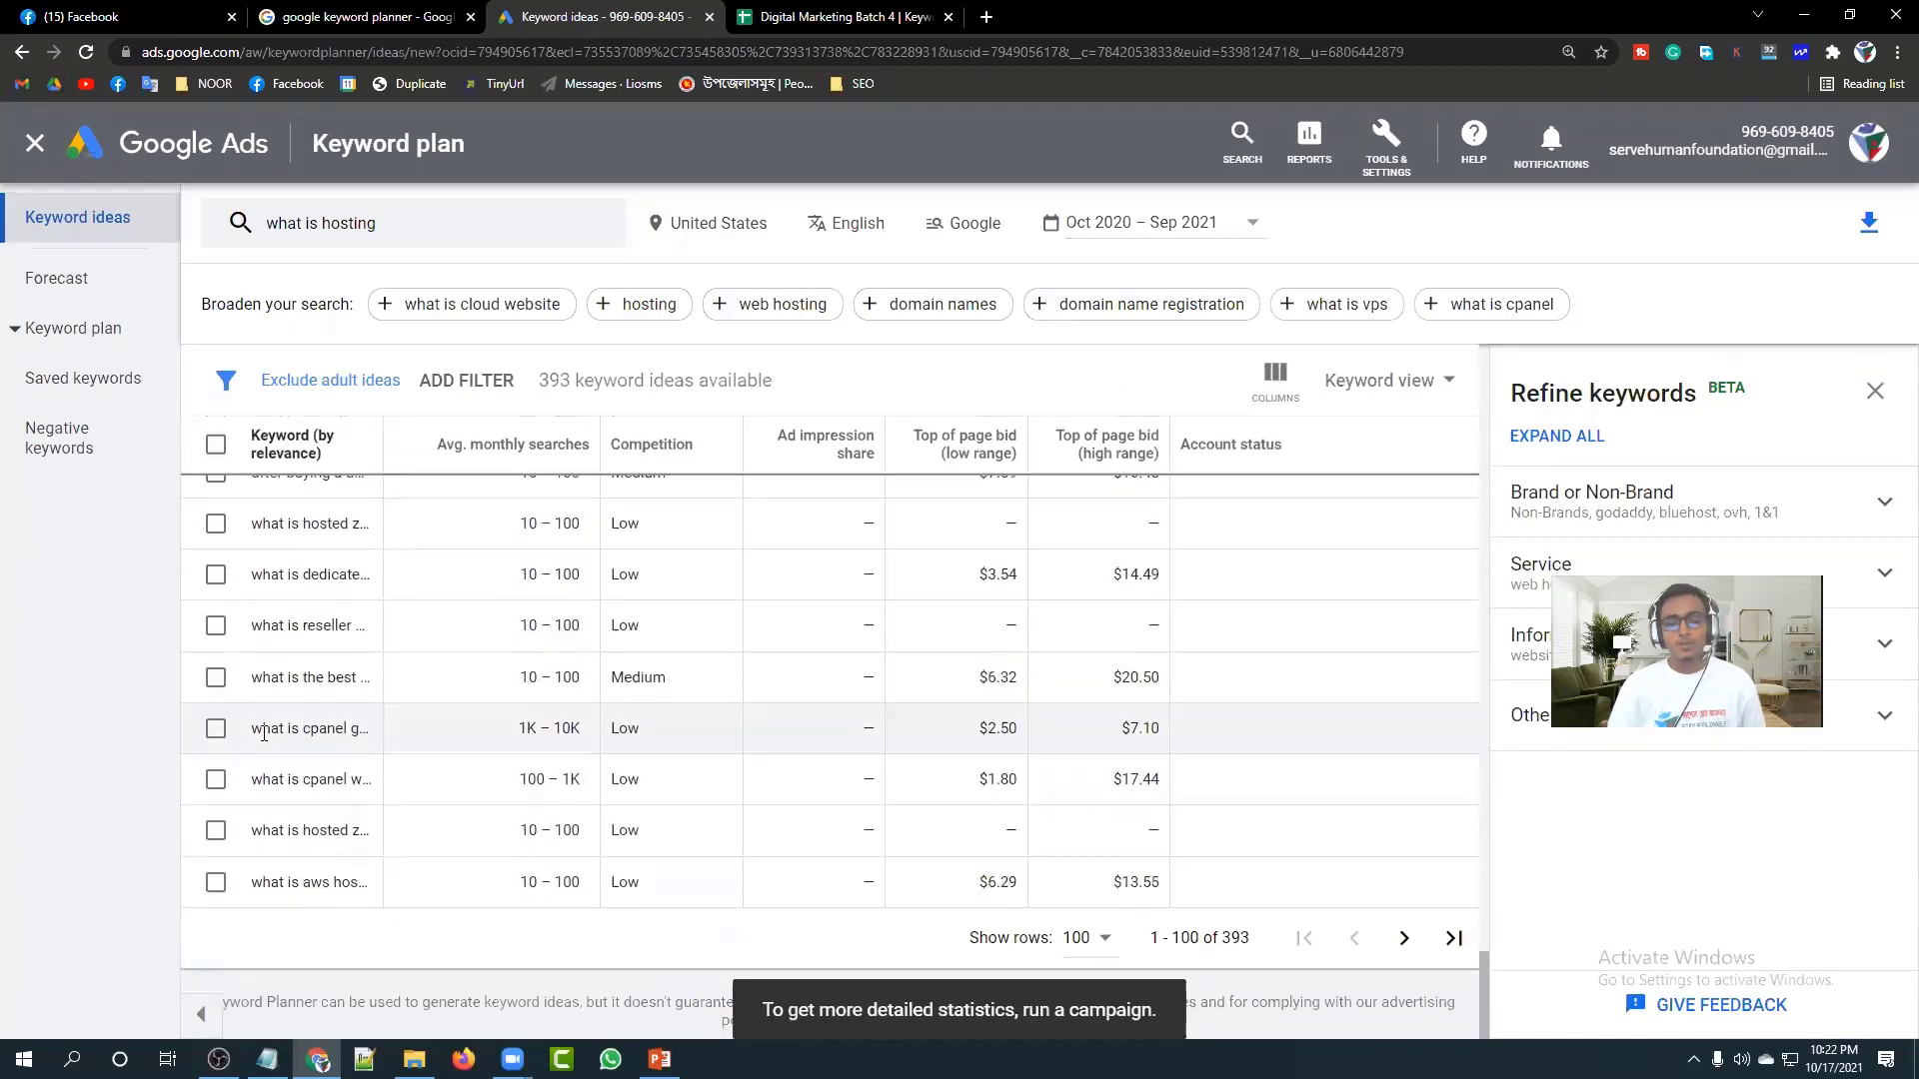
{"action": "scroll", "coordinate": [270, 750], "scroll_direction": "up", "scroll_amount": 15}
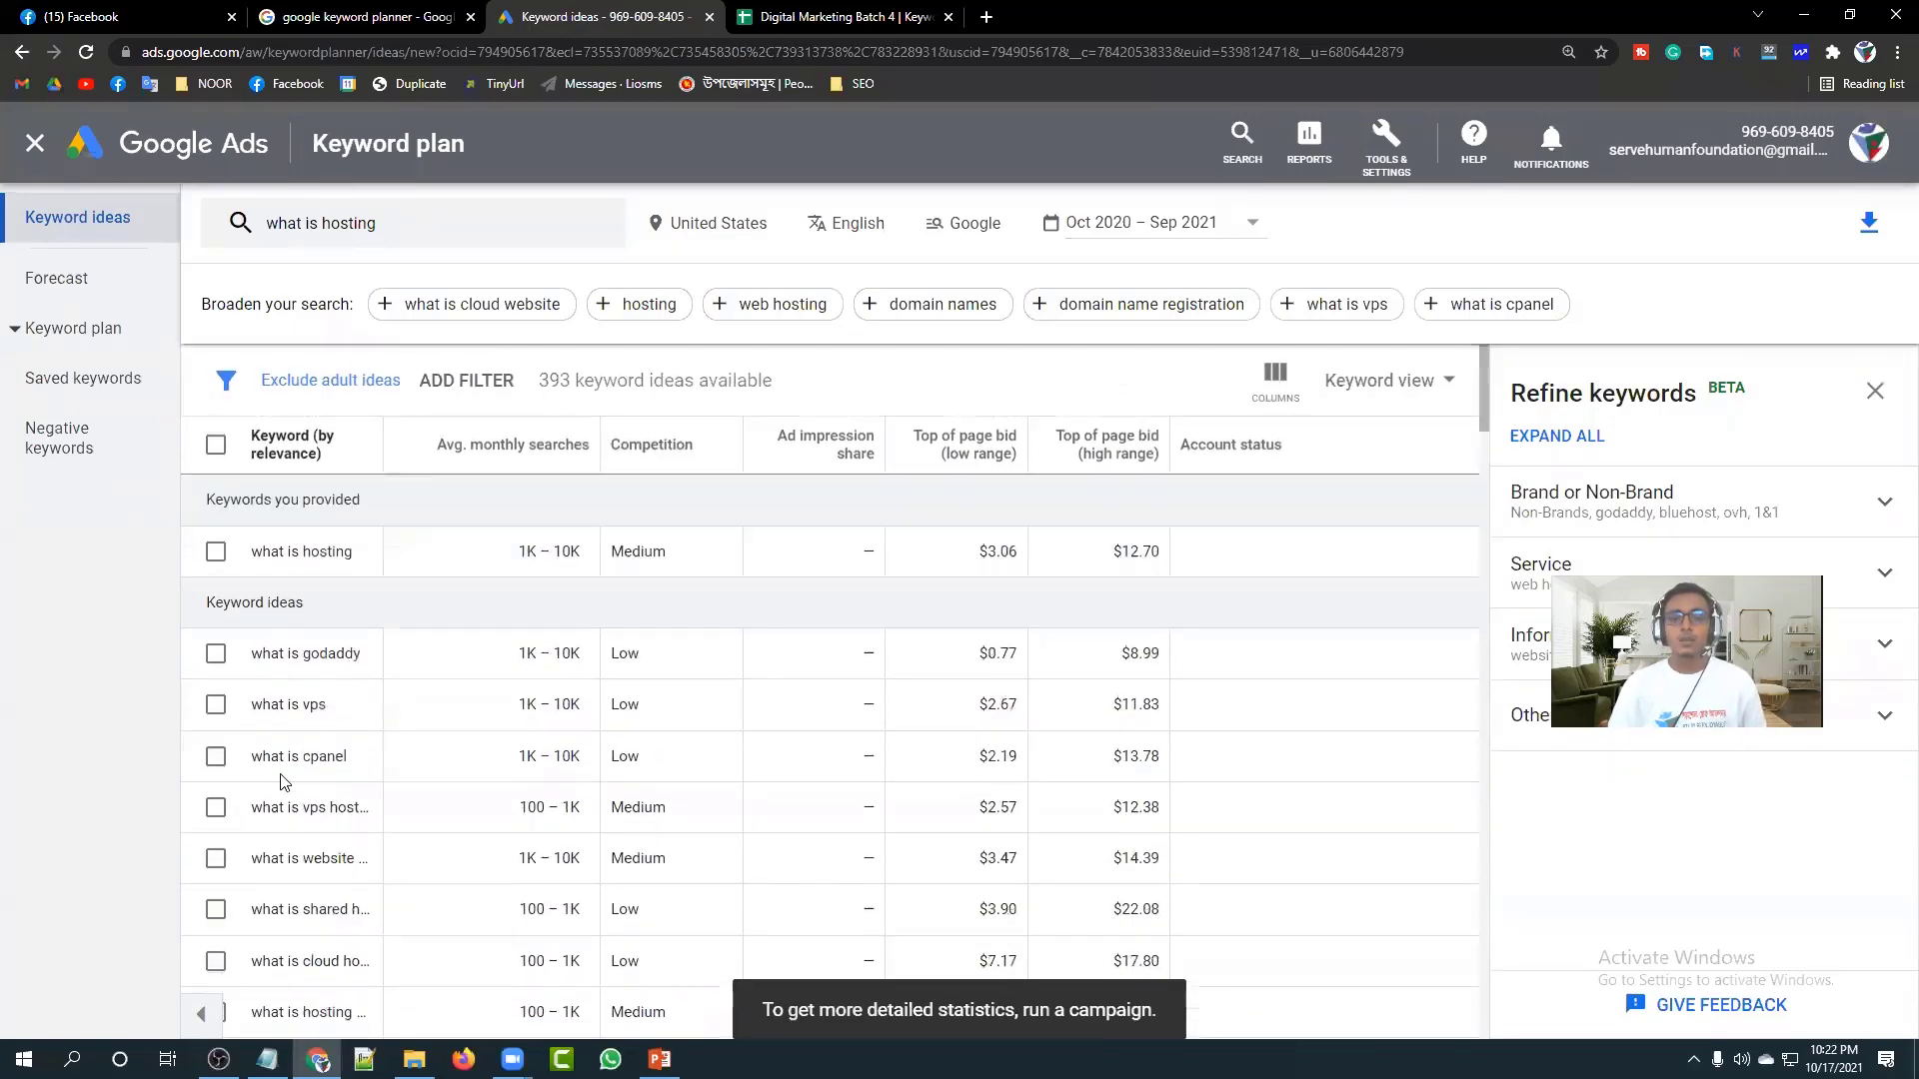